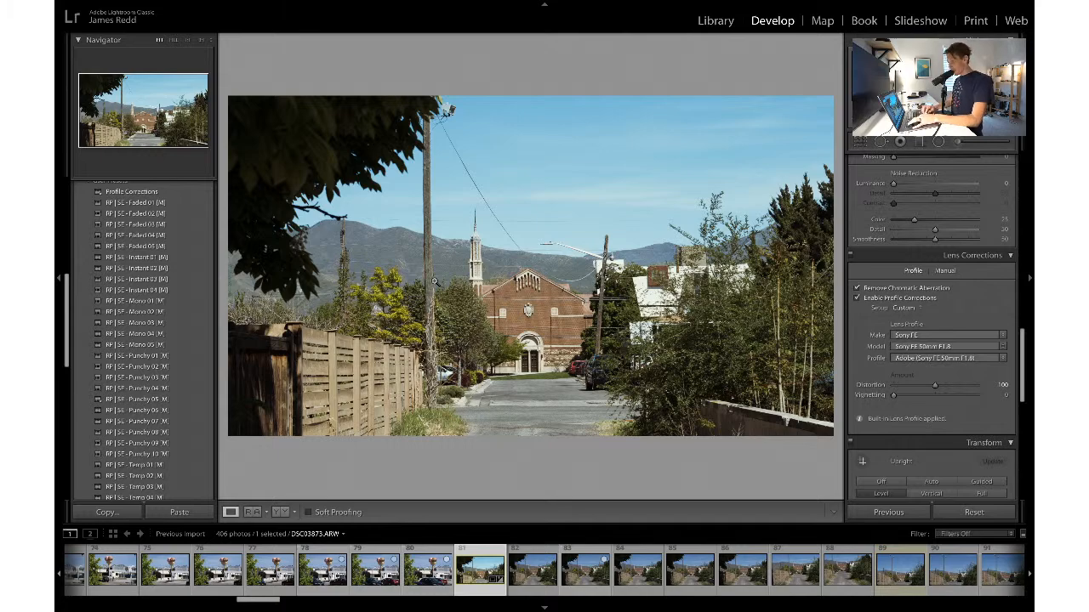
key(ctrl+Left)
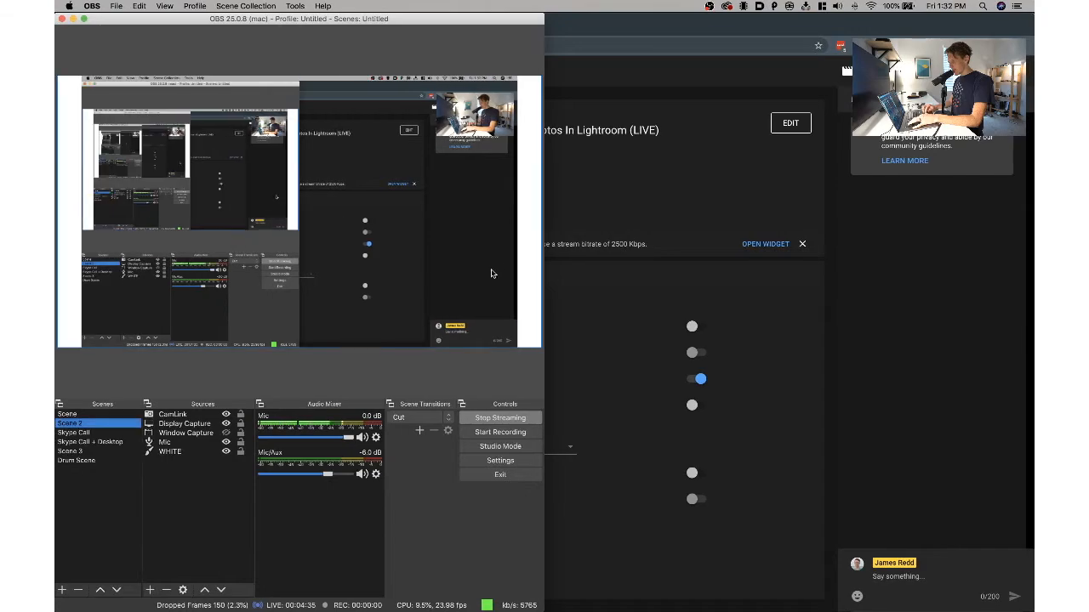
key(ctrl+Right)
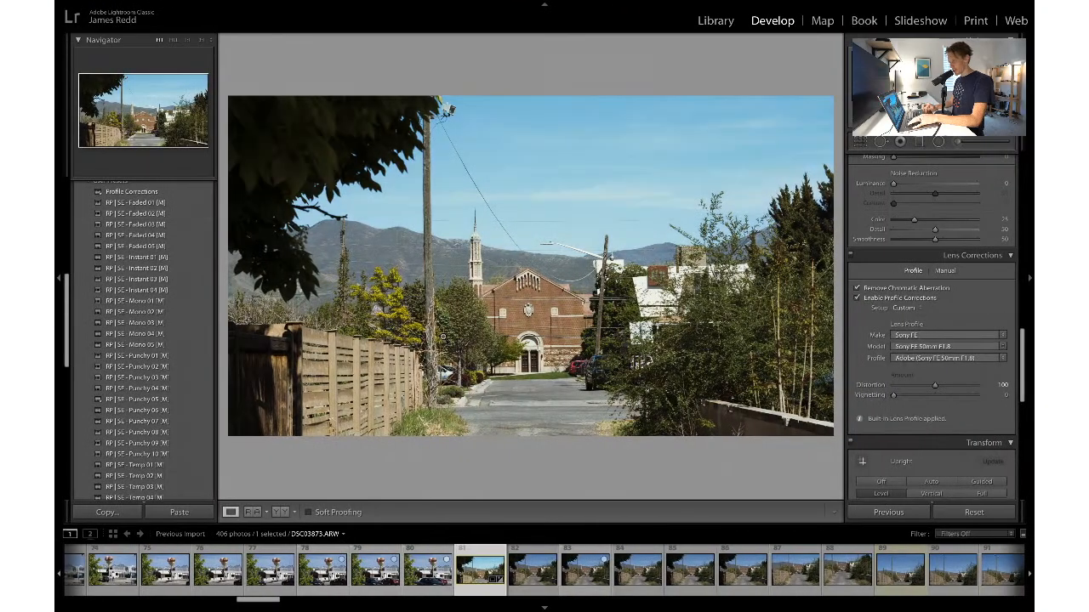
scroll(586, 554, up, 2)
key(XF86AudioMute)
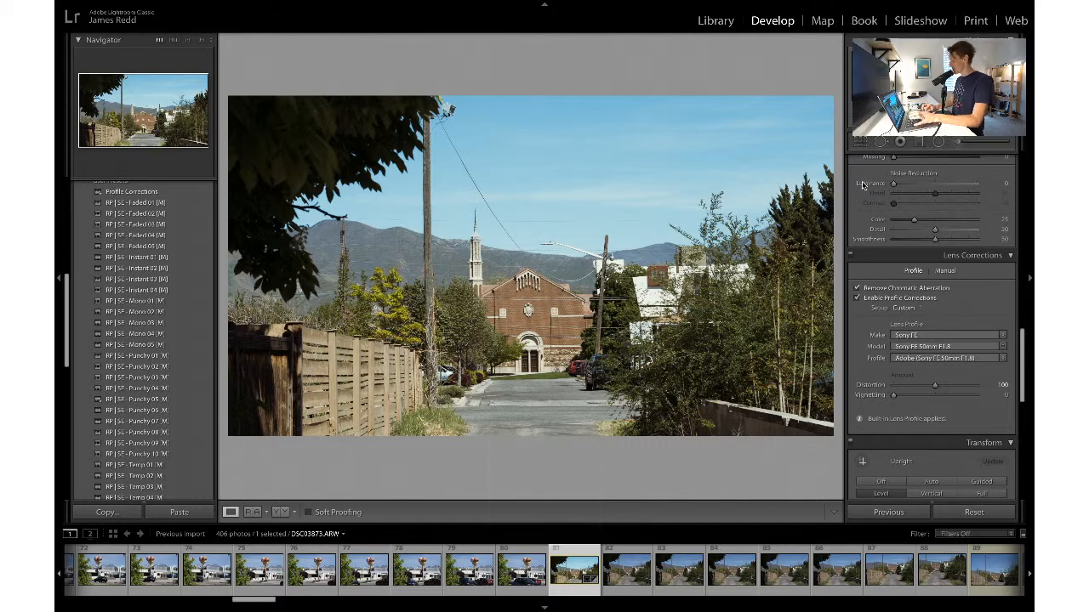
mouse_move(646, 2)
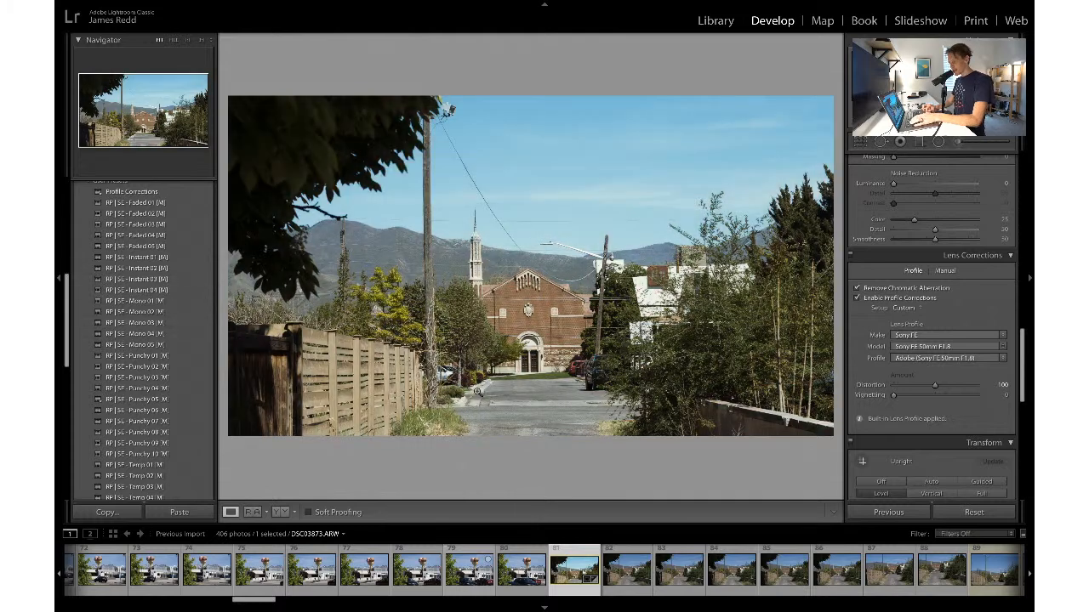
- Raise the photo's Exposure to +0.60 and set Whites to -16
scroll(960, 384, up, 15)
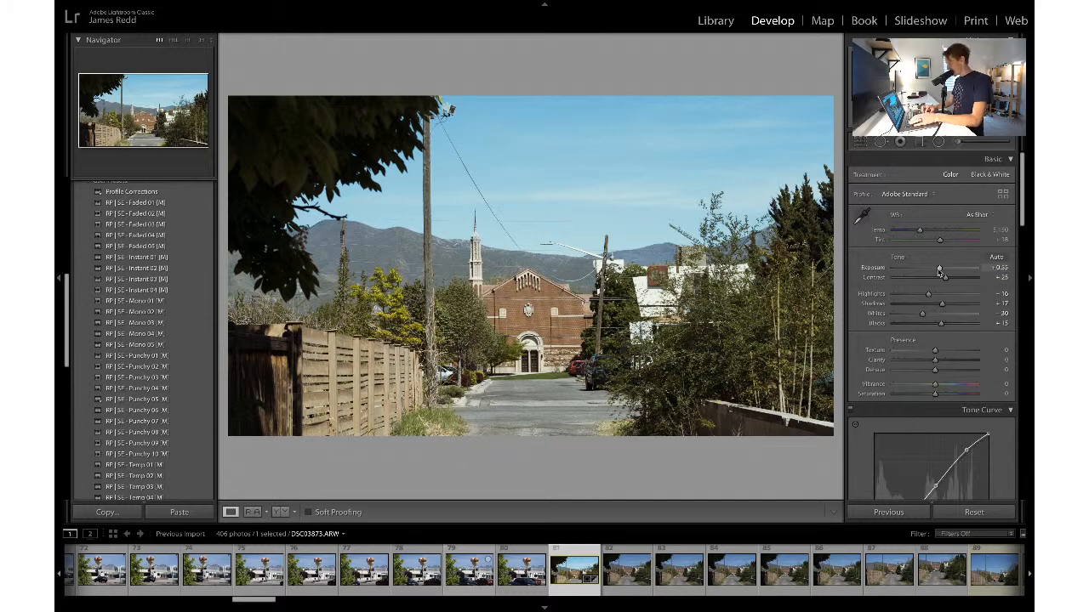
drag(939, 270, 939, 270)
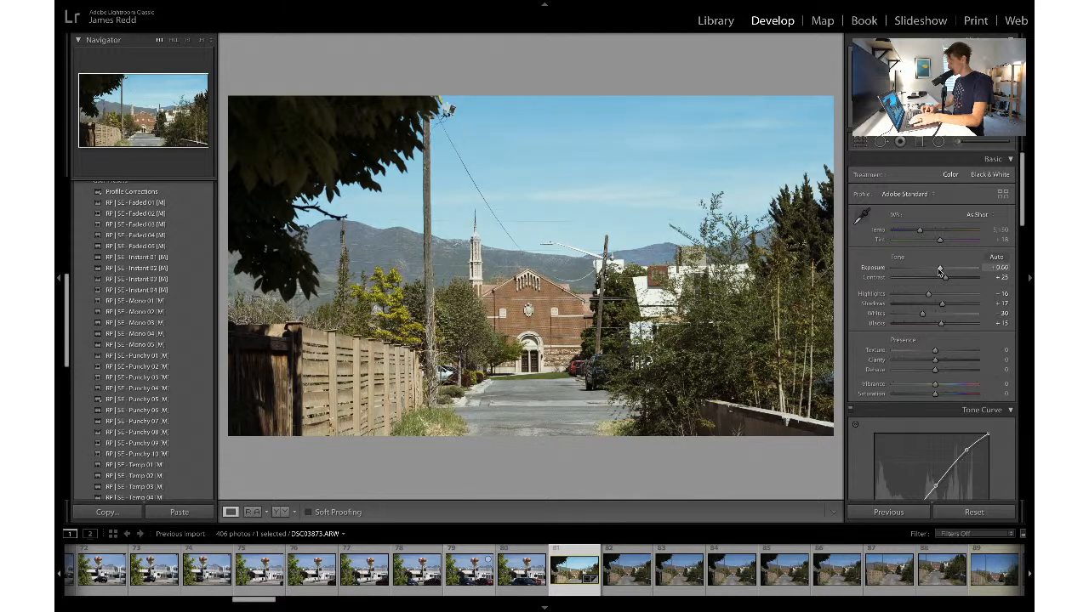
click(929, 317)
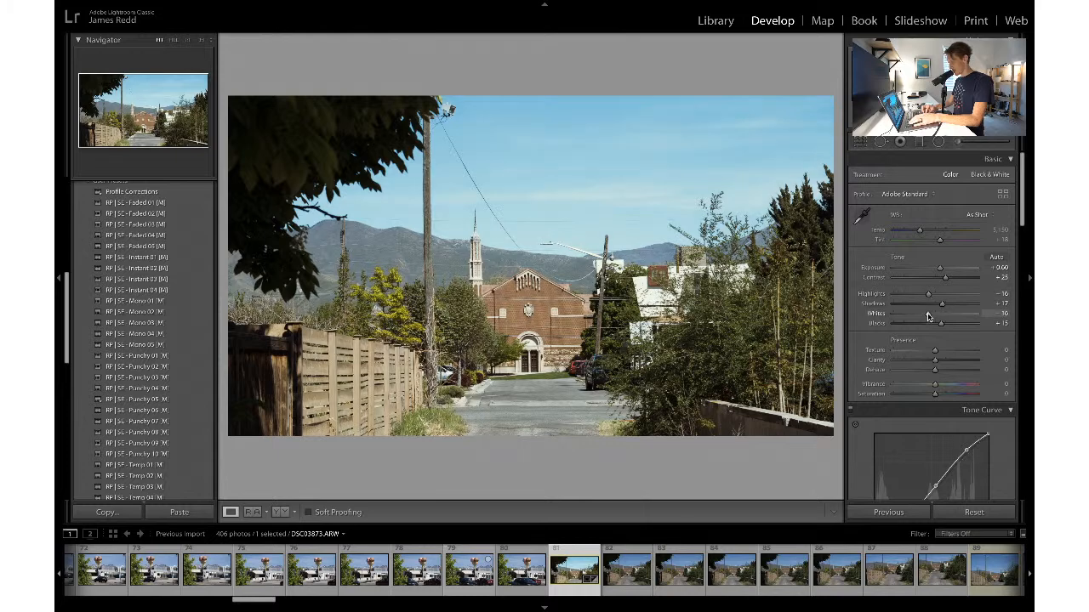
- Try a Clarity of +10 on the photo and undo it
click(1005, 359)
text(10)
key(Return)
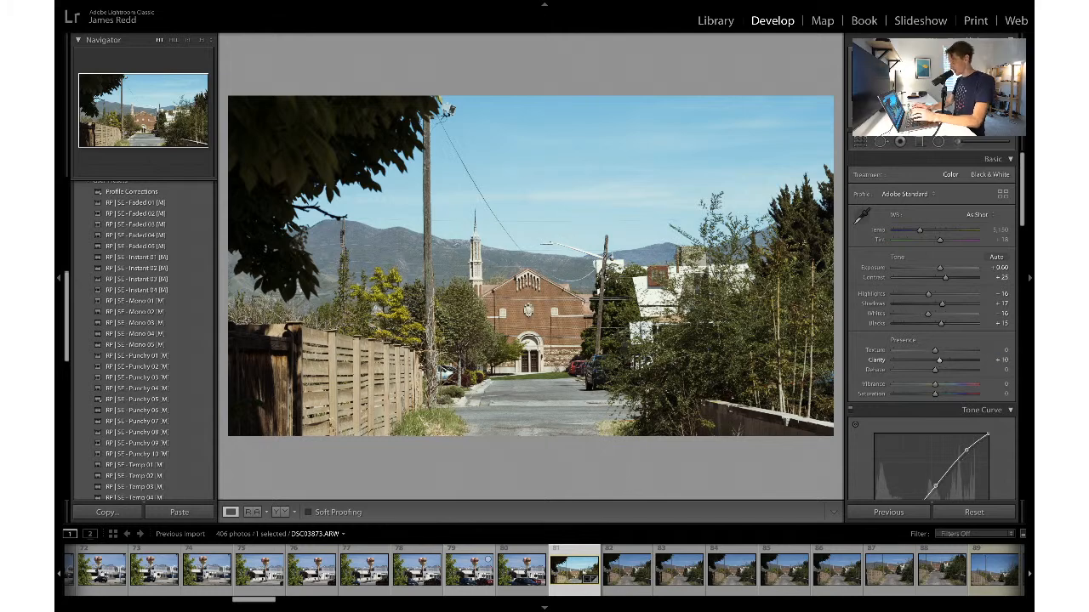
key(ctrl+z)
- Try a red saturation of -20 in the HSL adjustments and undo the red saturation changes
scroll(925, 287, down, 5)
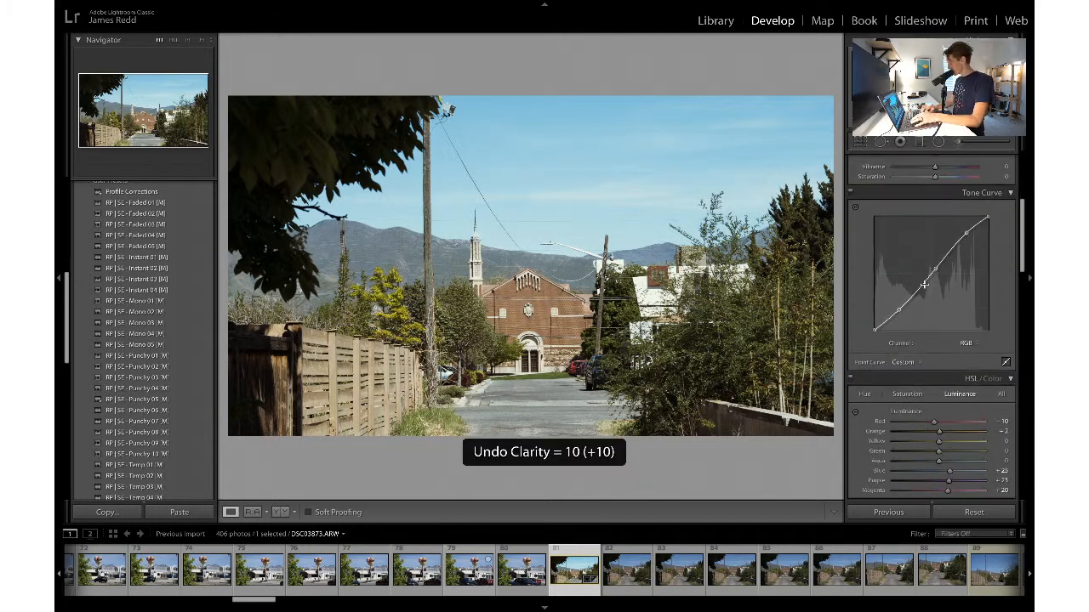
click(907, 267)
click(1004, 294)
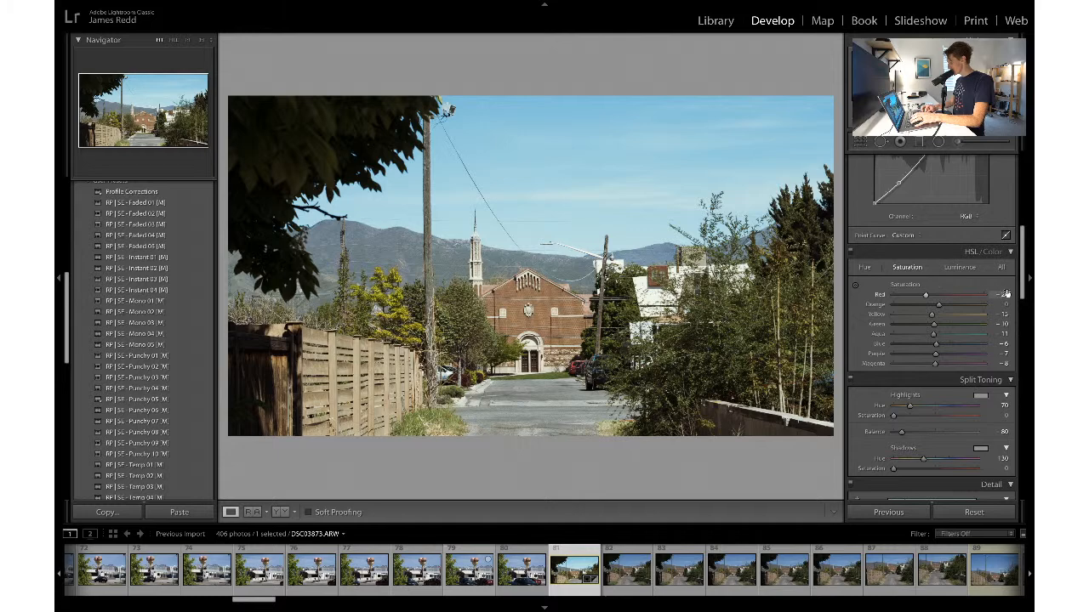
text(-20)
key(Return)
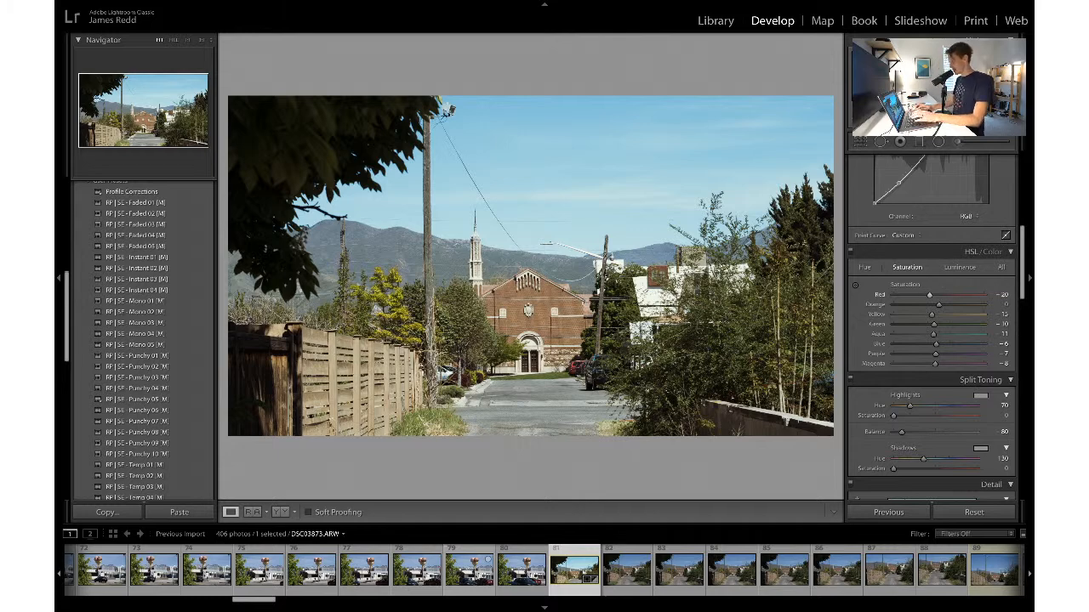
key(ctrl+z)
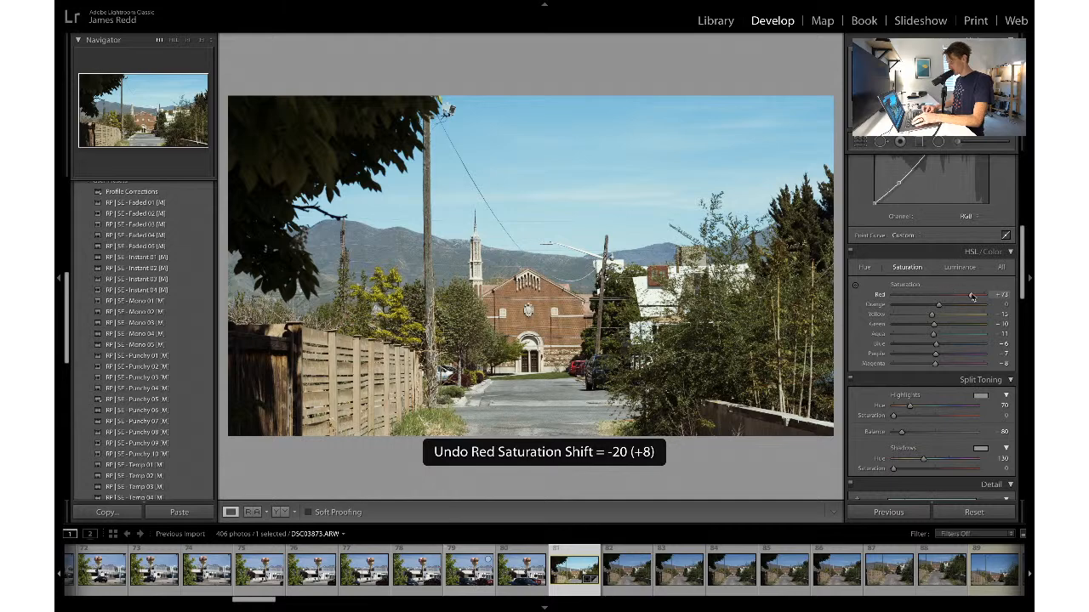
key(ctrl+z)
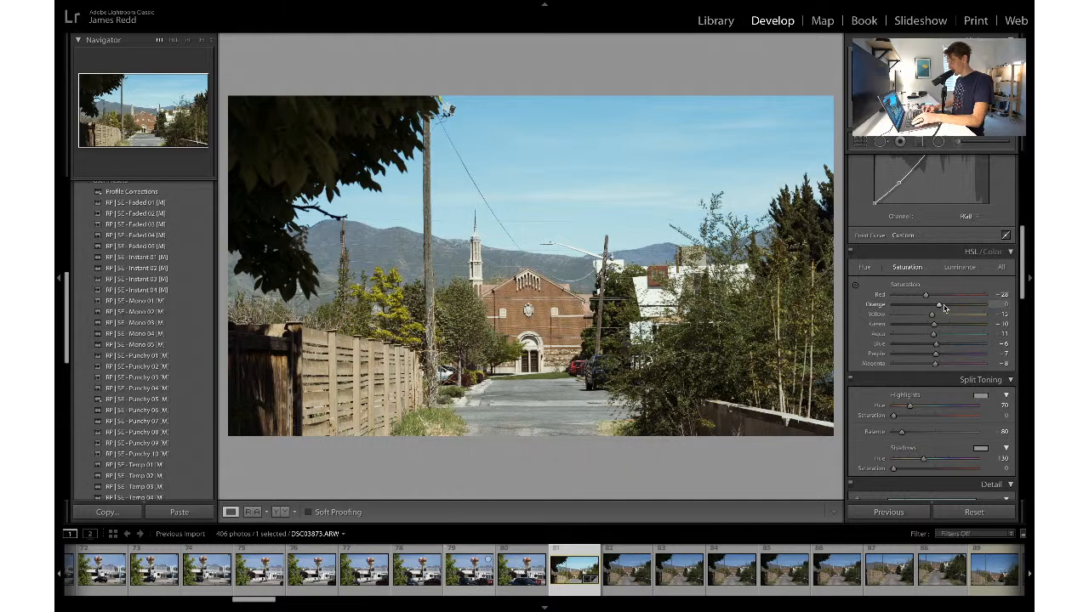
- Set the orange saturation to +10 and compare the photo with its unedited version
drag(943, 307, 944, 308)
key(backslash)
key(backslash)
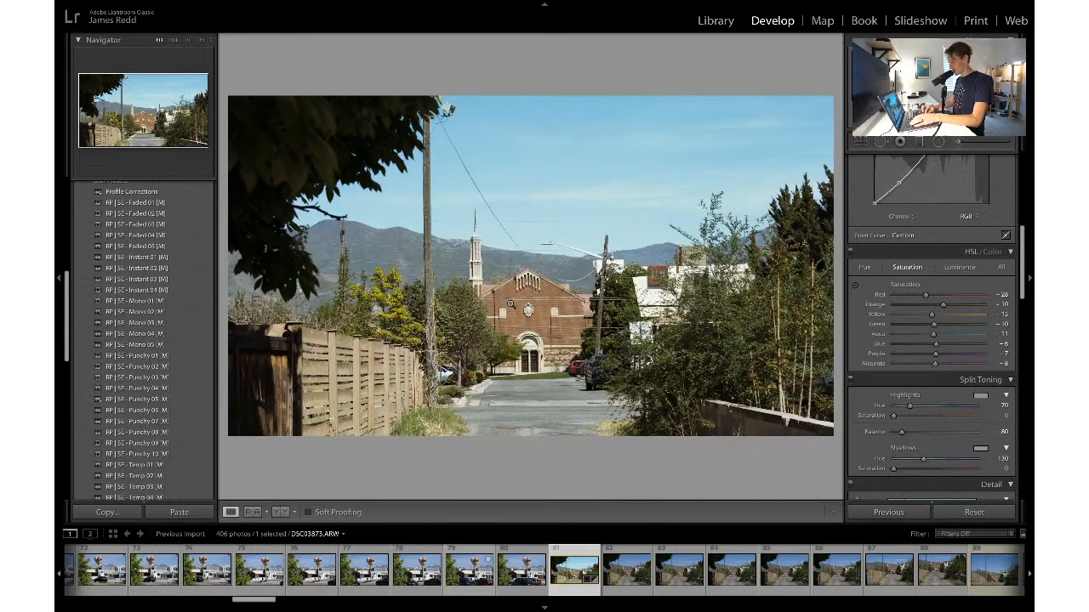
- Try cropping the photo to the 4 x 5 / 8 x 10 aspect ratio and undo the crop
click(859, 143)
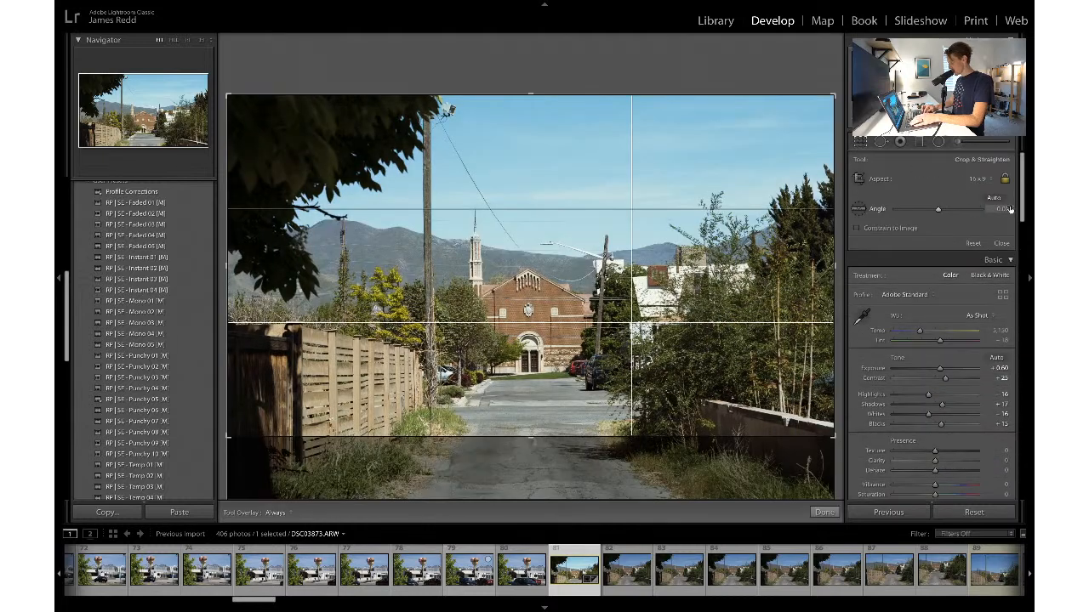
click(985, 177)
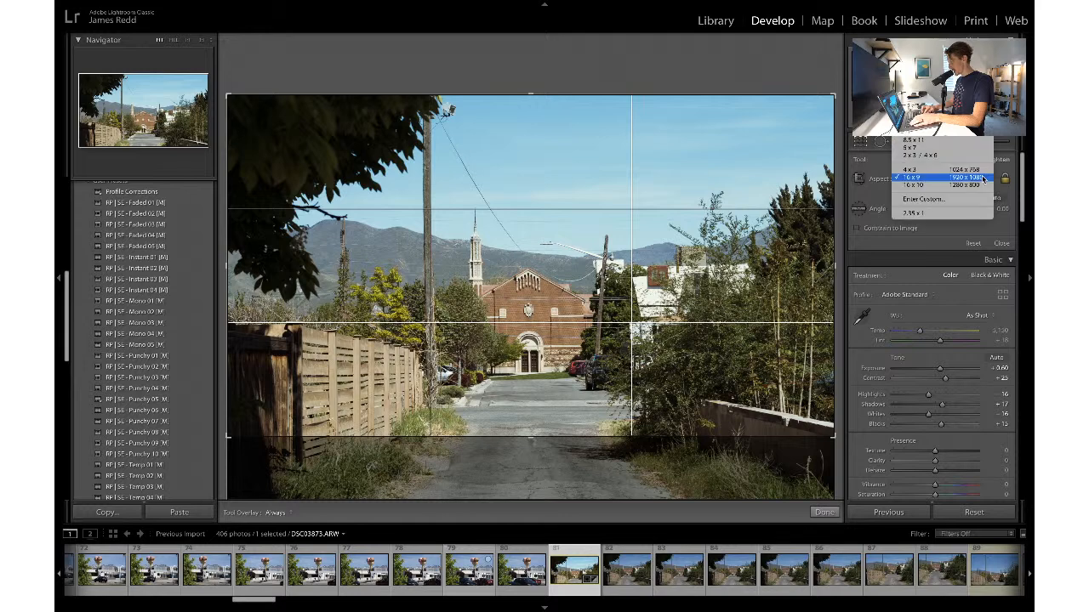
click(952, 139)
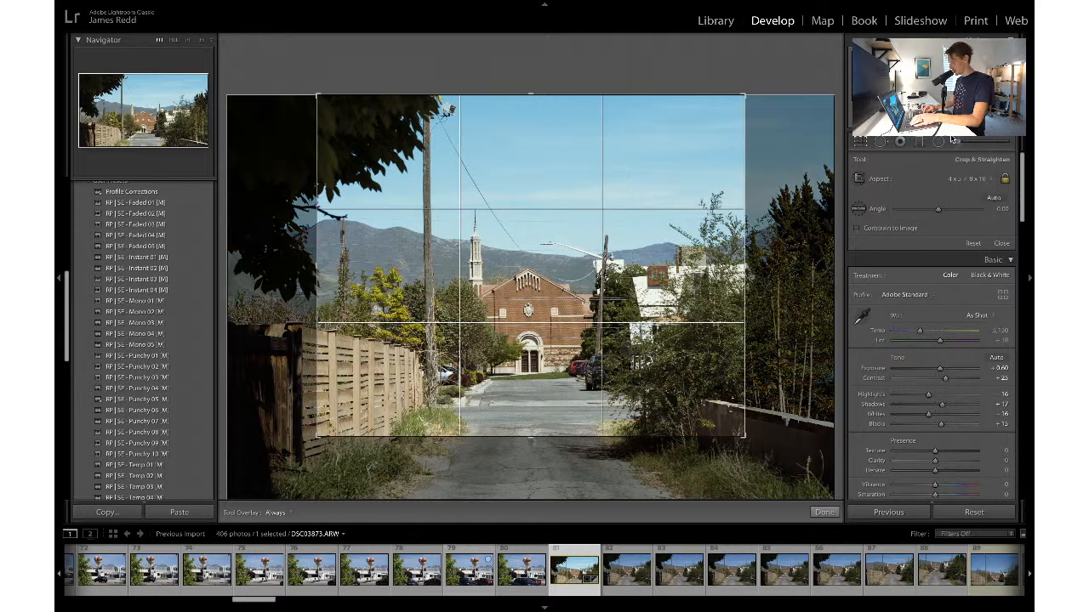
key(Return)
key(ctrl+z)
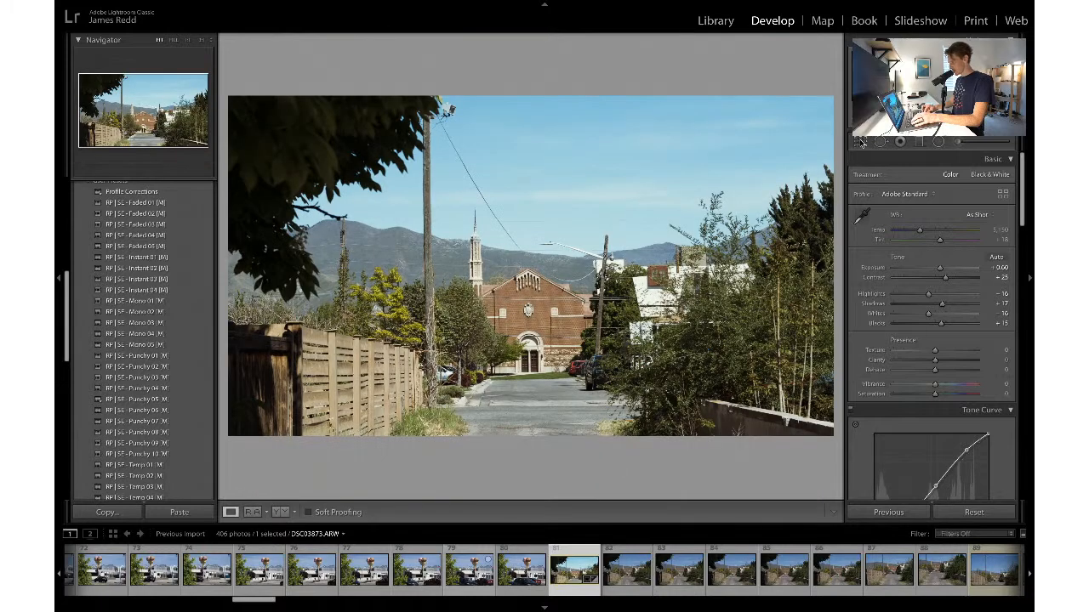
- Try a 1 x 1 crop enlarged to take in more of the road, and undo the crop changes
click(862, 143)
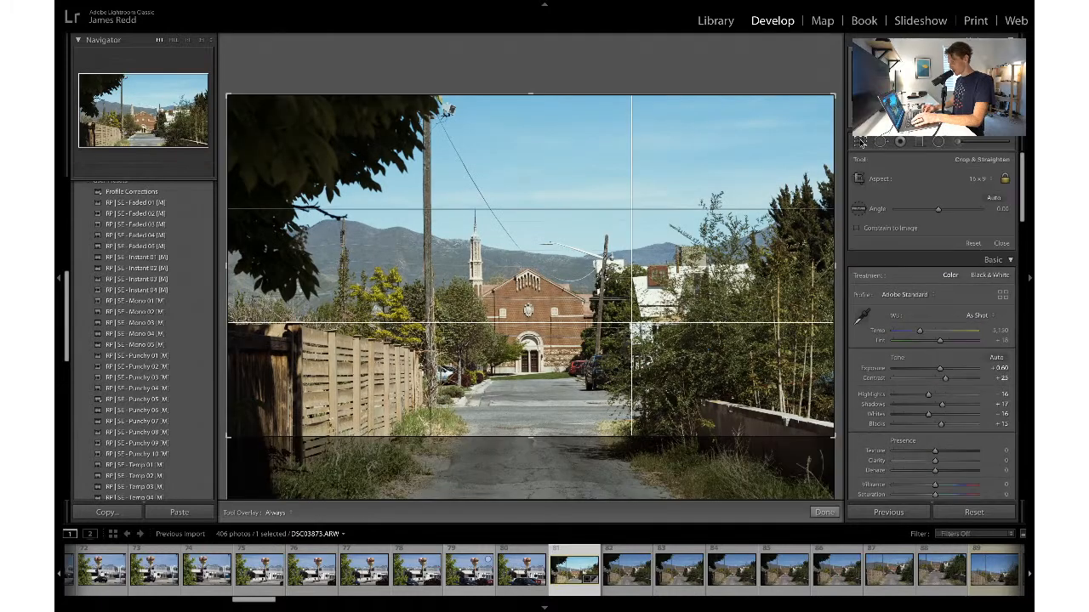
click(976, 179)
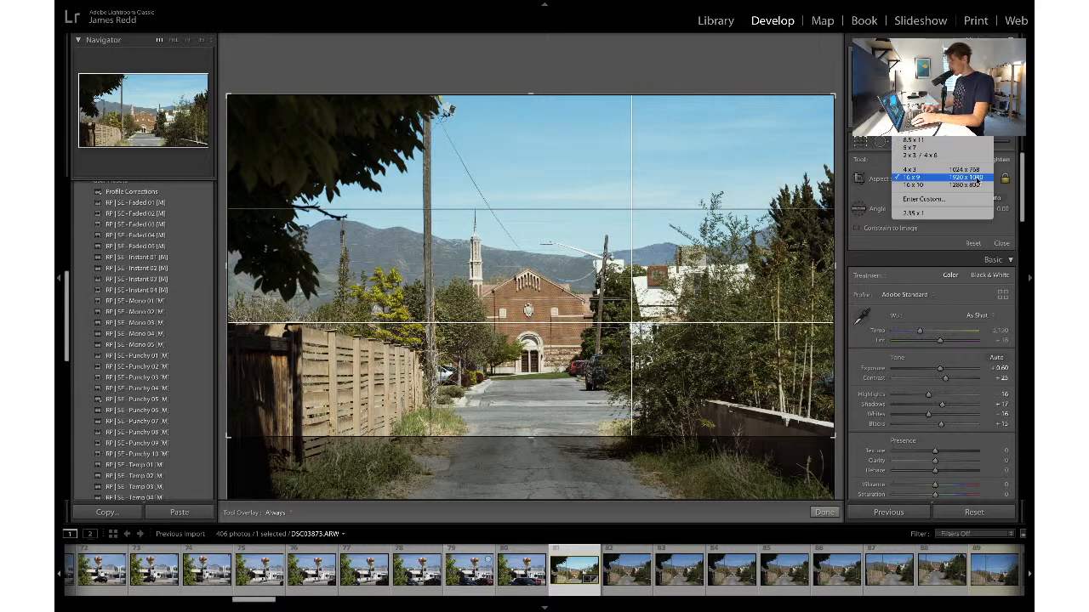
click(915, 125)
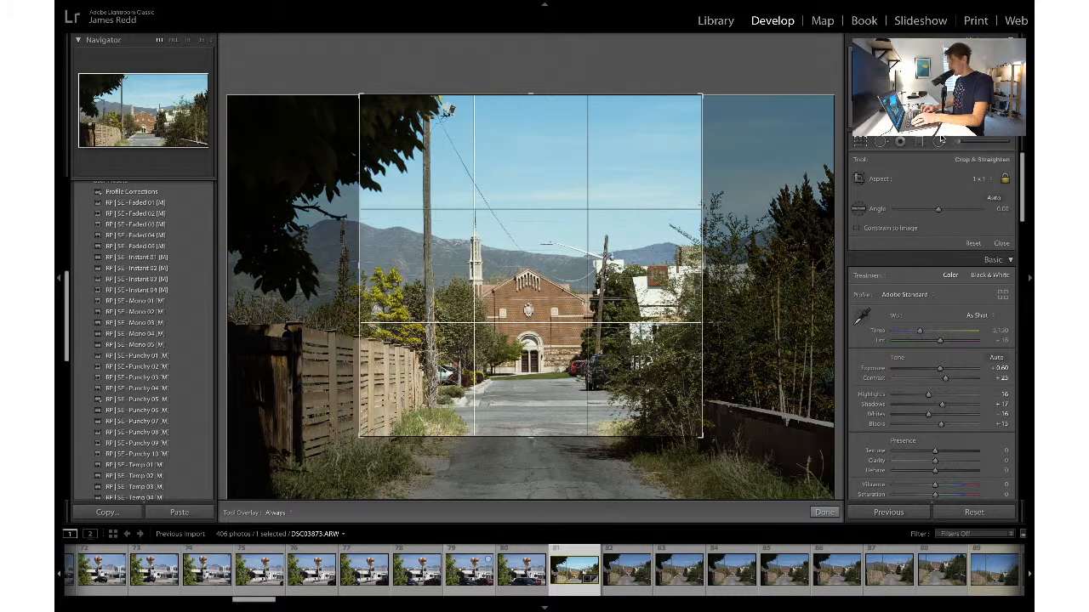
drag(697, 434, 785, 468)
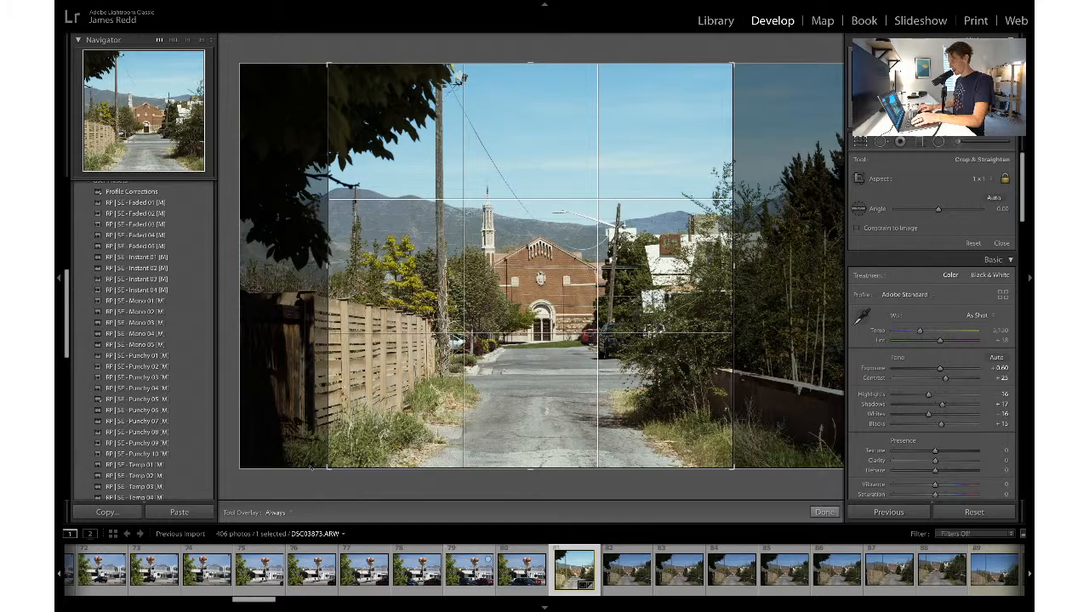
key(ctrl+z)
key(ctrl+z)
key(ctrl+z)
key(ctrl+z)
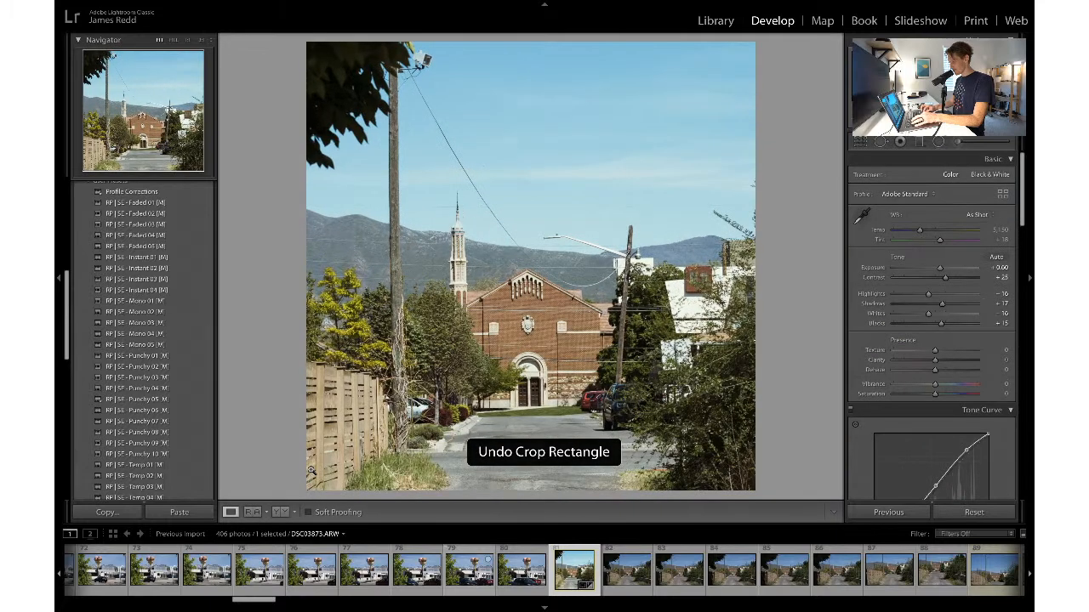
key(ctrl+z)
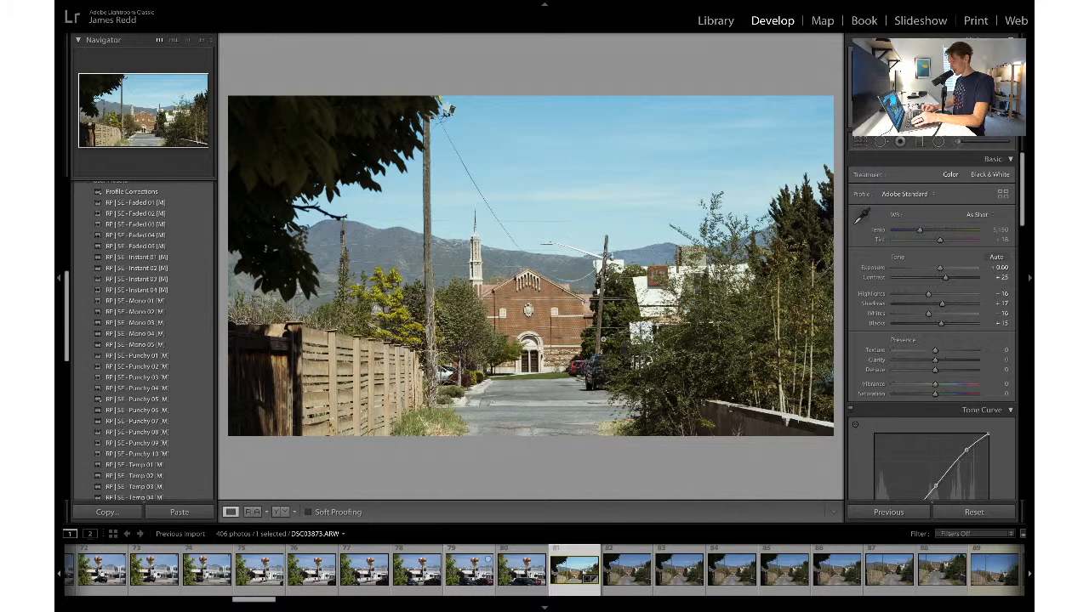
click(860, 142)
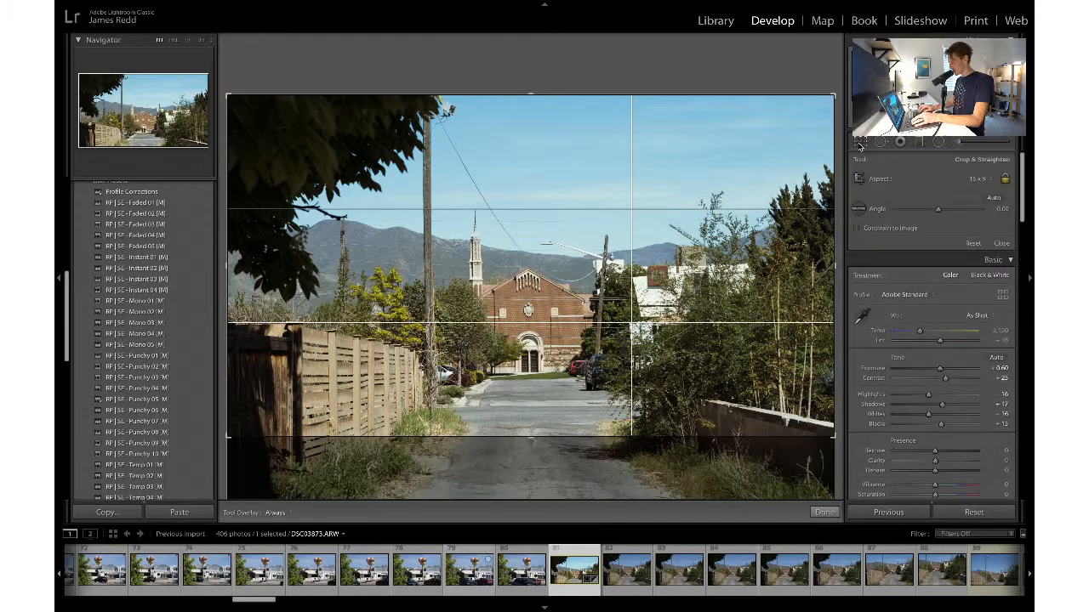
key(r)
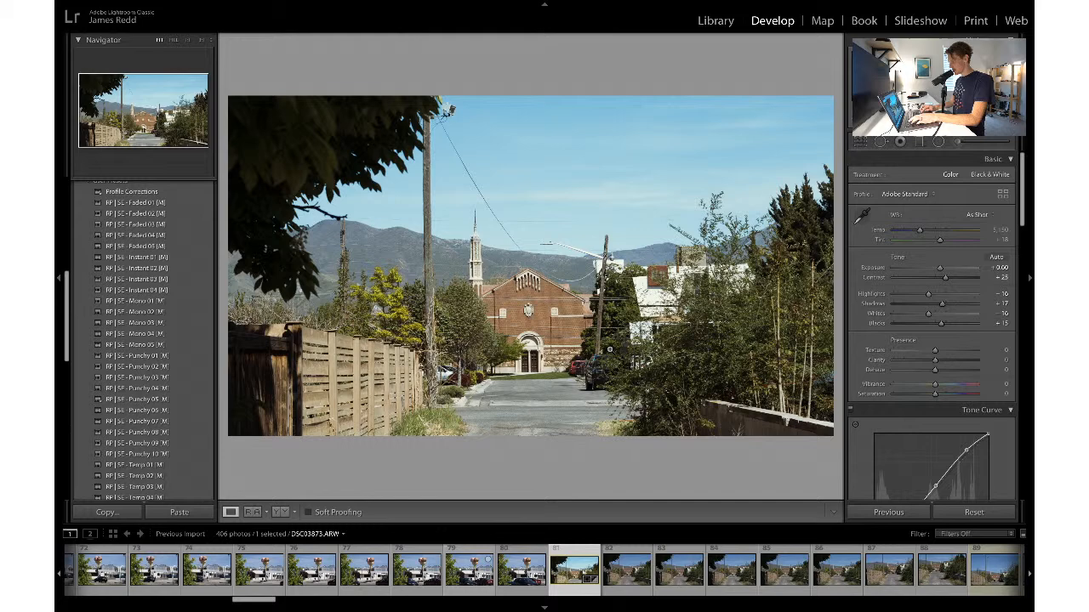
- Start exporting the photo and browse to the ~Videos folder for the export location
key(ctrl+shift+e)
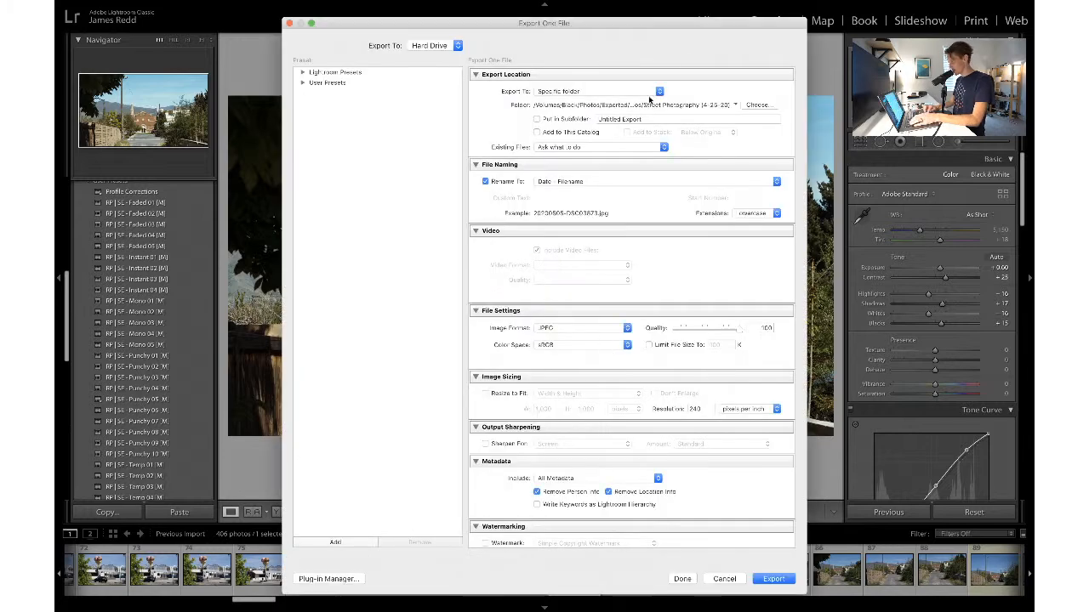
click(758, 105)
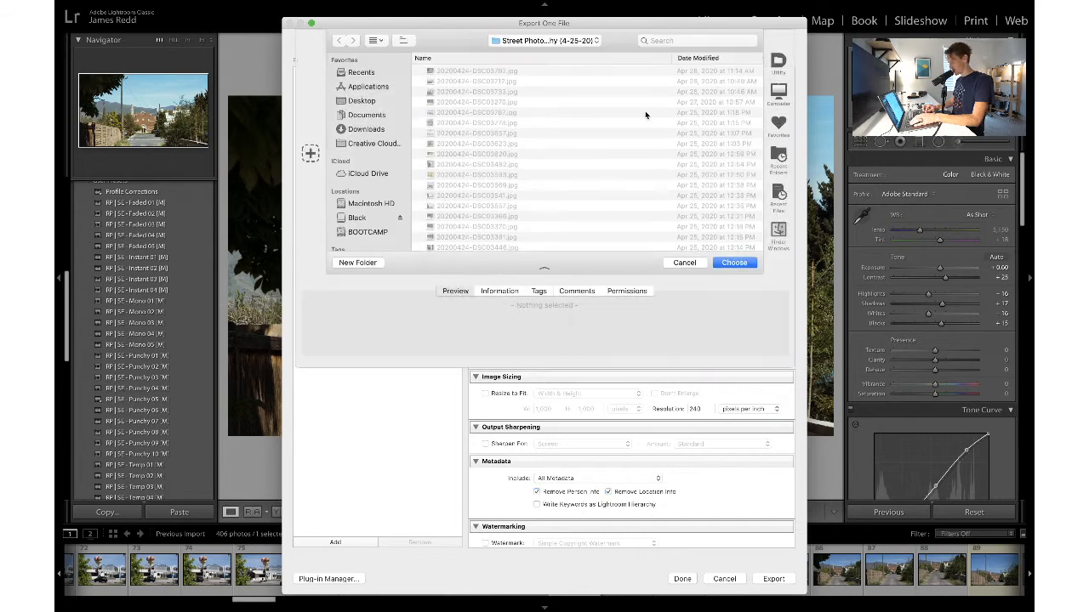
click(518, 36)
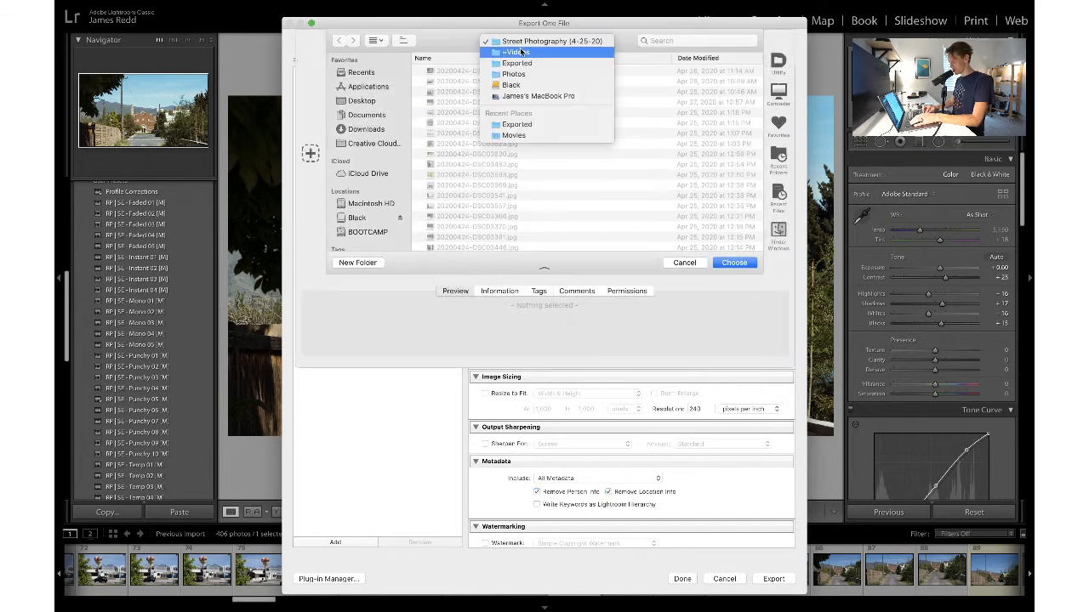
click(522, 52)
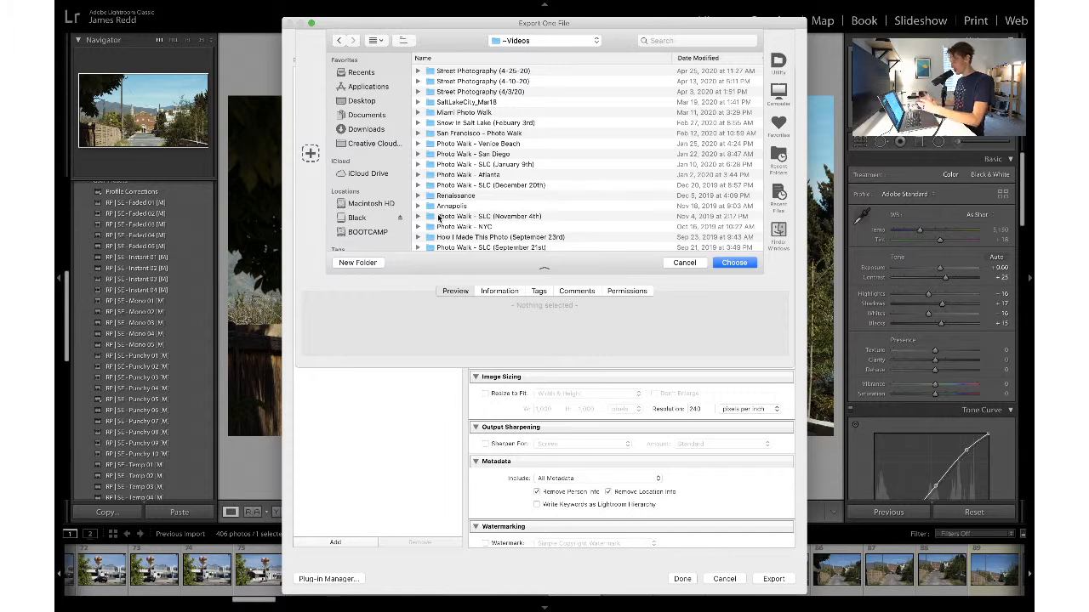
- Start a new folder inside ~Videos and name it "Street Photography (5-8-20)" using the matching entry from the clipboard history
click(342, 264)
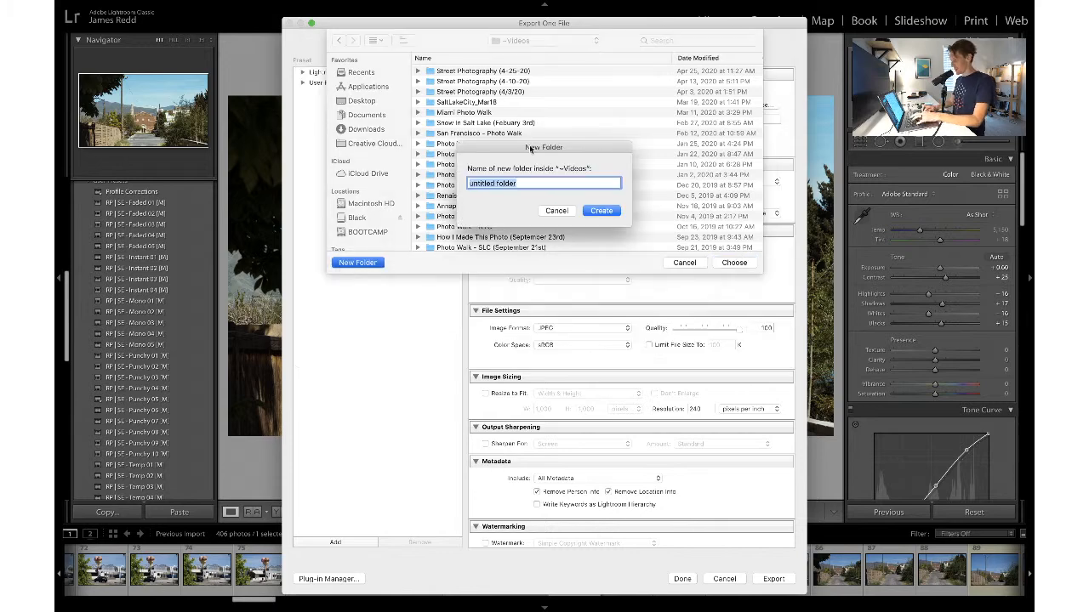
key(super+shift+v)
key(Right)
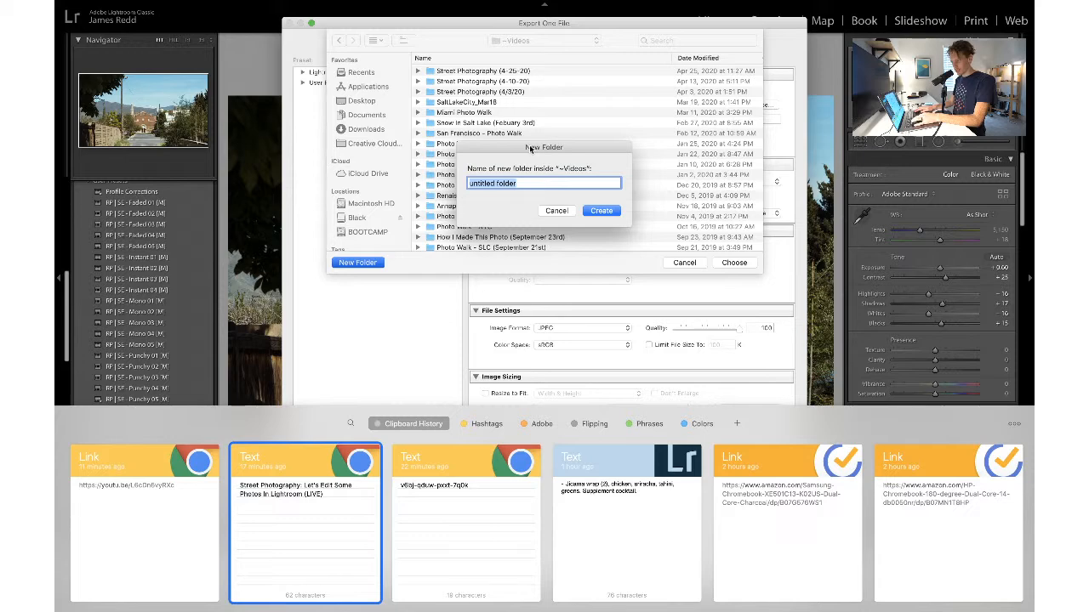
key(Right)
key(Right)
key(Right)
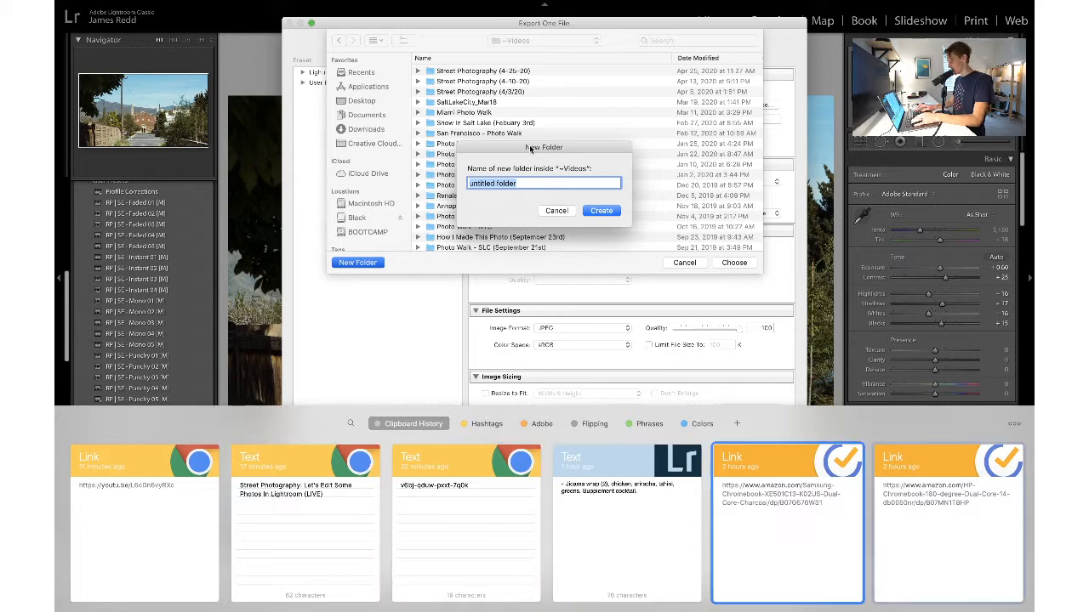
key(Right)
key(Right)
key(Right)
key(Right)
key(Right)
key(Right)
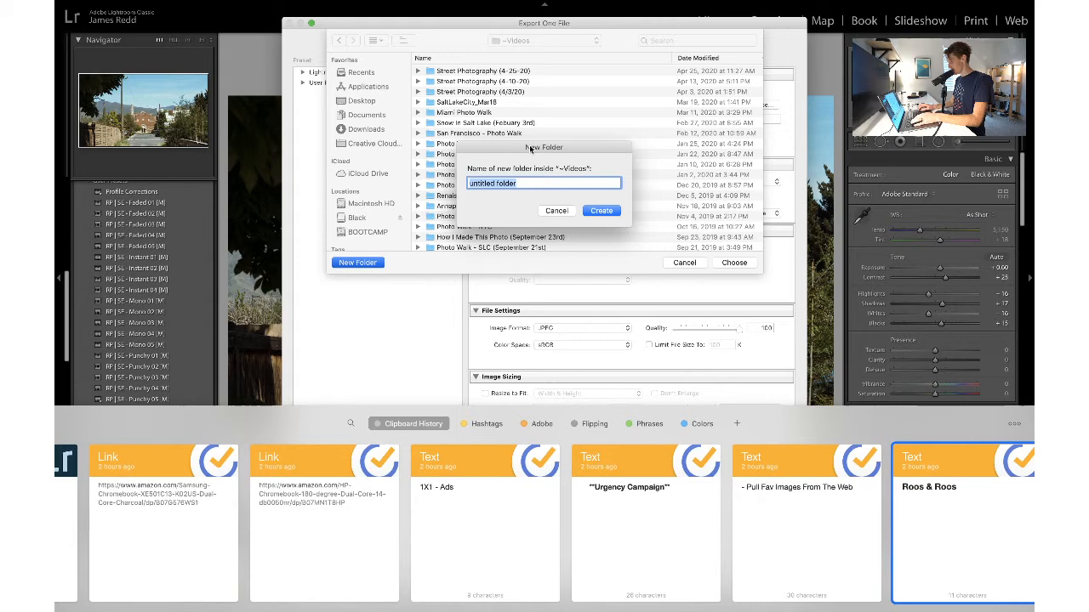
key(Right)
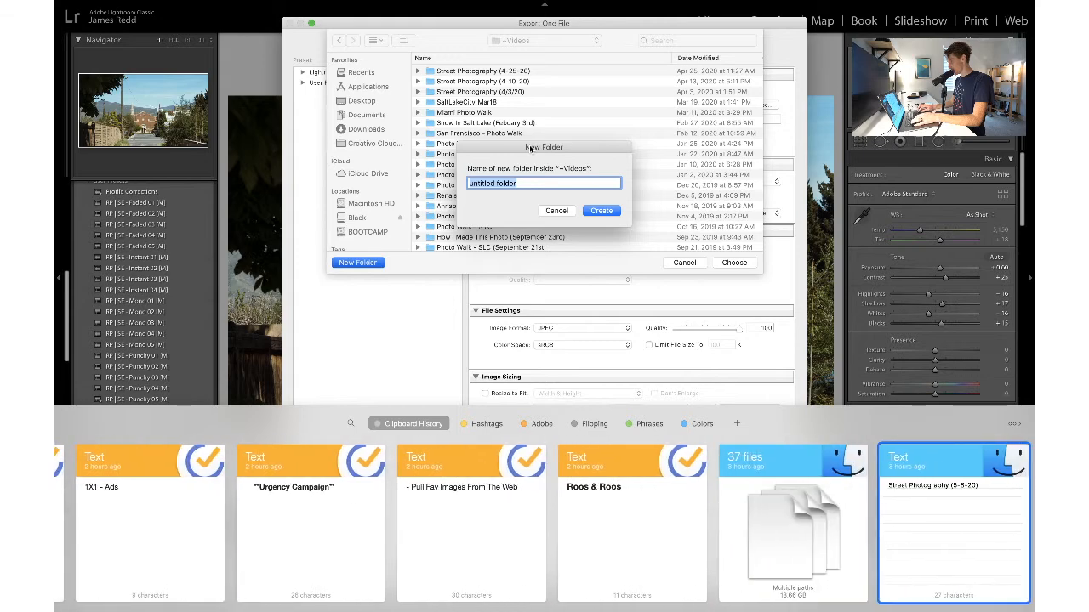
key(Return)
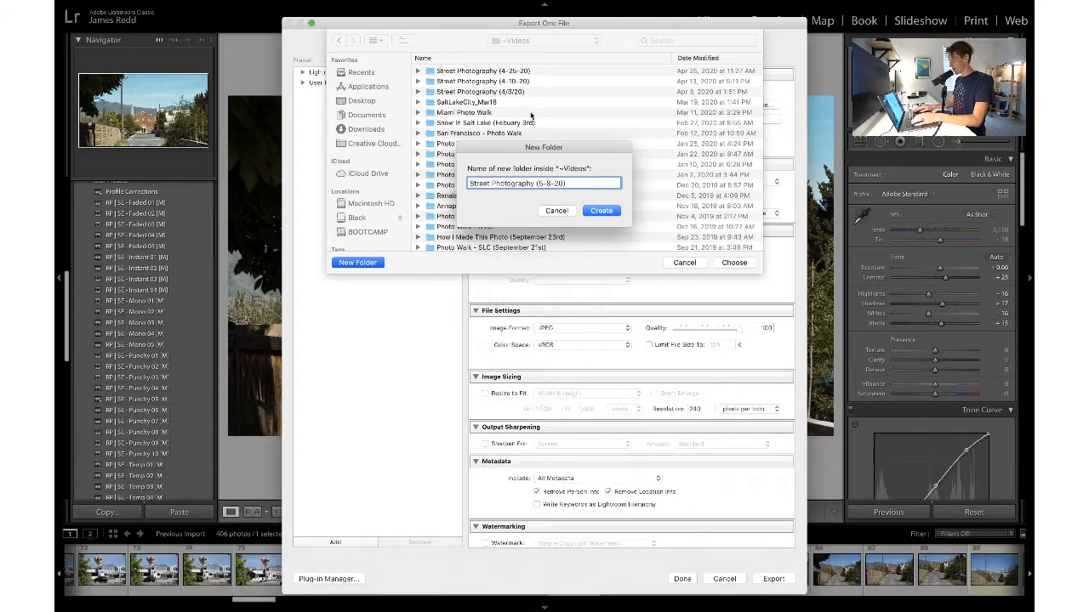
- Try a slash in the date of the new folder's name and restore the hyphen
key(Left)
key(BackSpace)
text(/)
key(BackSpace)
text(-)
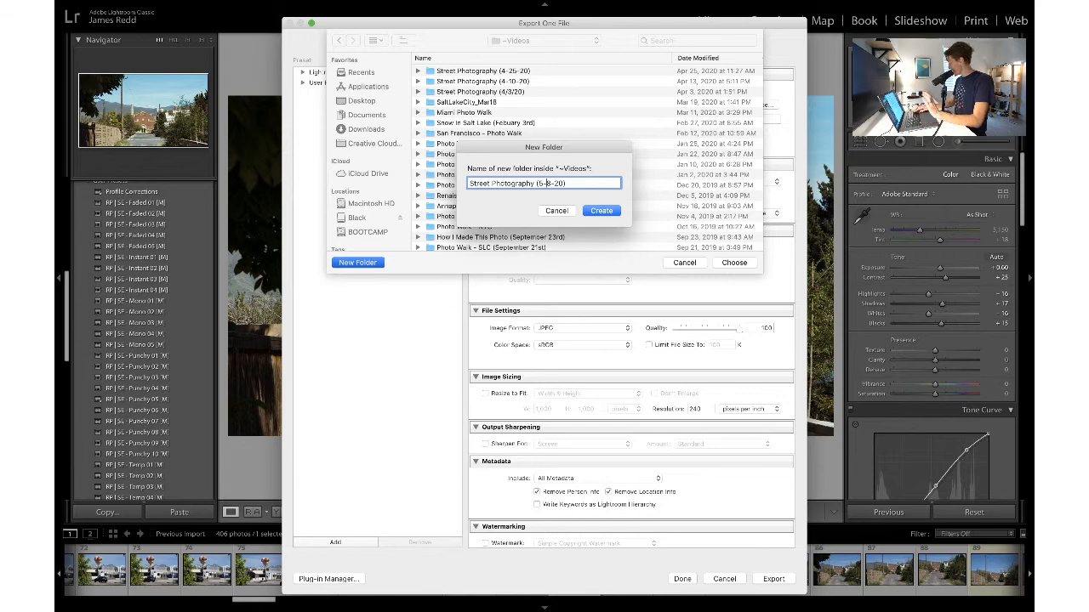
- Create the folder as the export destination and export the church photo as a JPEG at quality 100
key(Return)
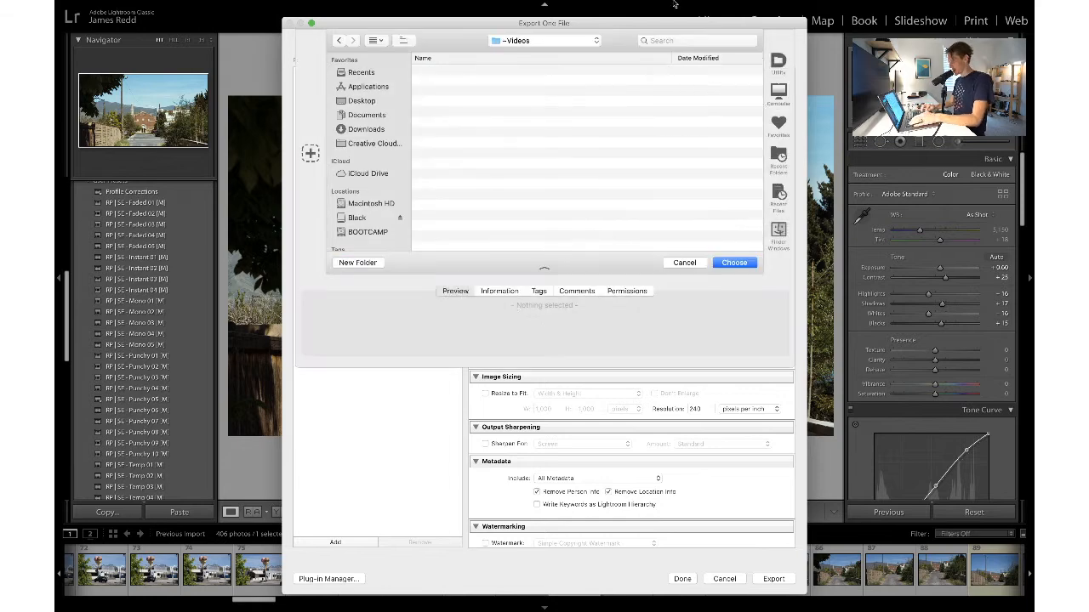
click(734, 263)
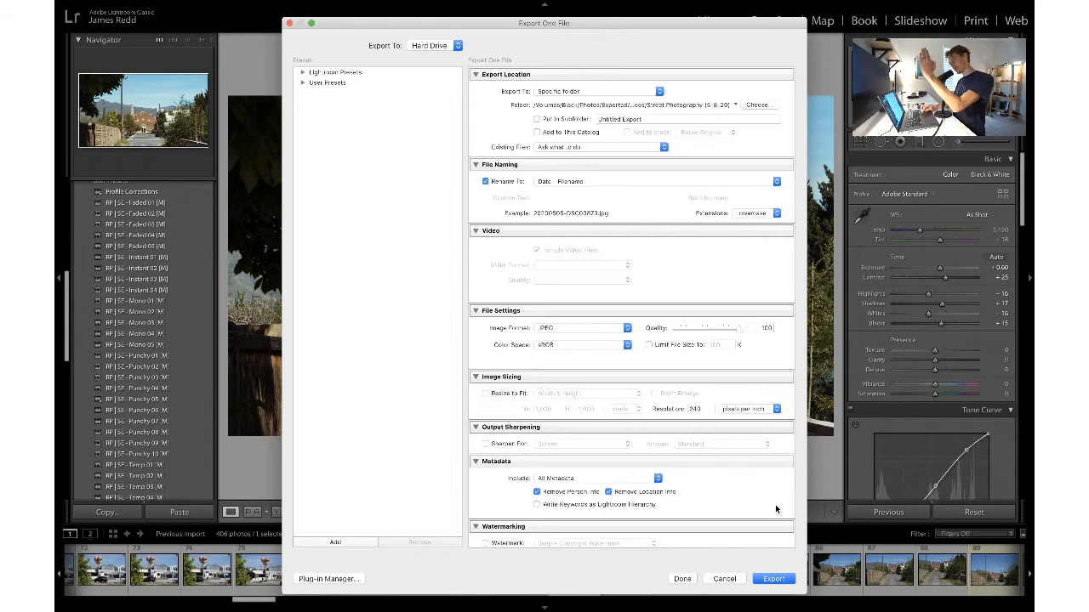
click(771, 584)
- Look through the other shots of the church road with the utility pole
scroll(810, 575, down, 5)
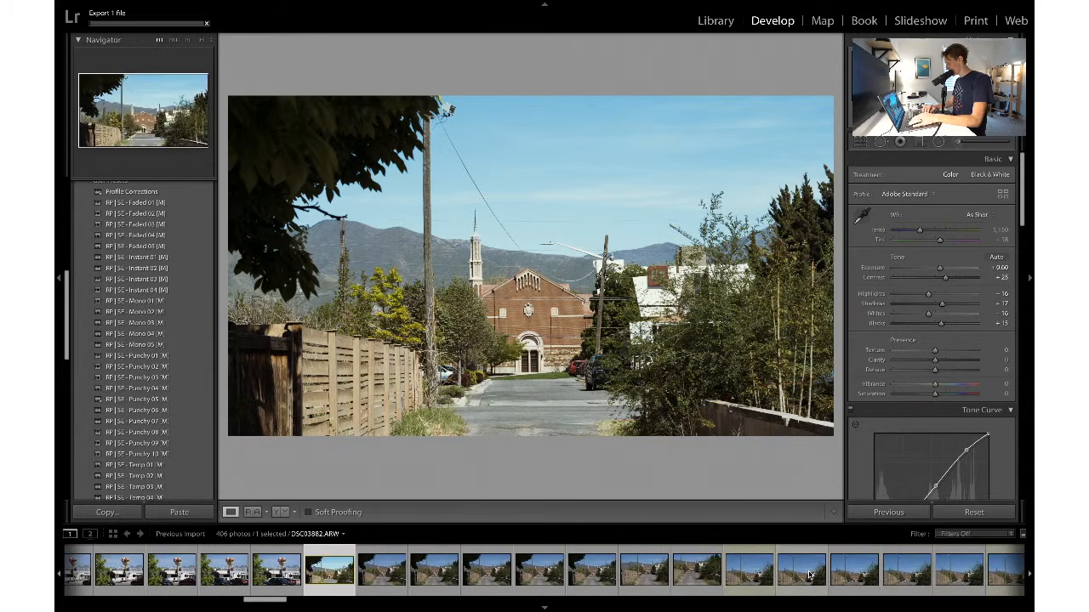
click(694, 577)
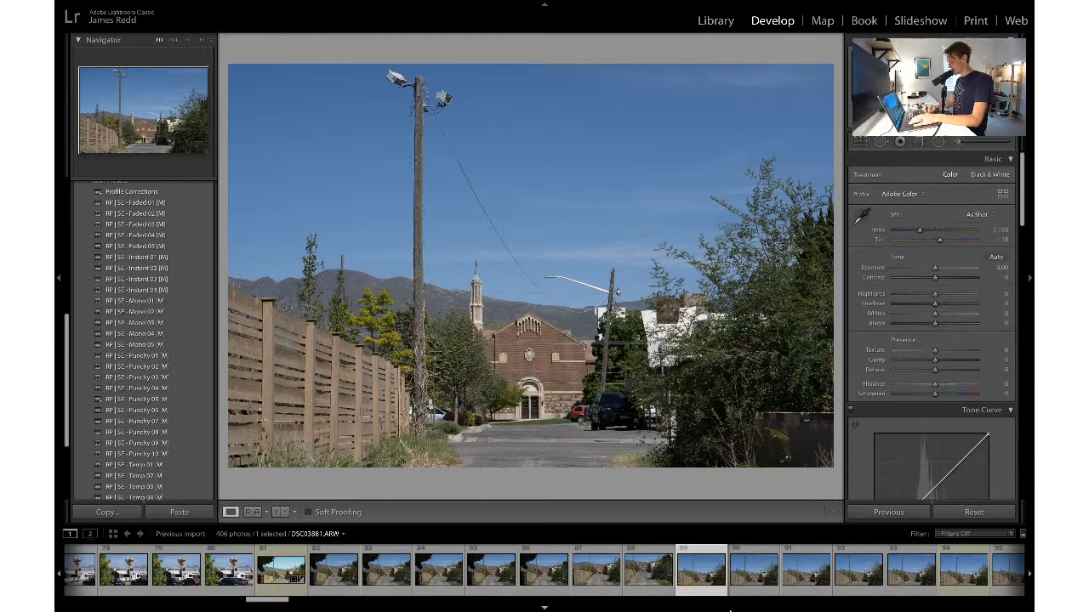
scroll(724, 595, down, 5)
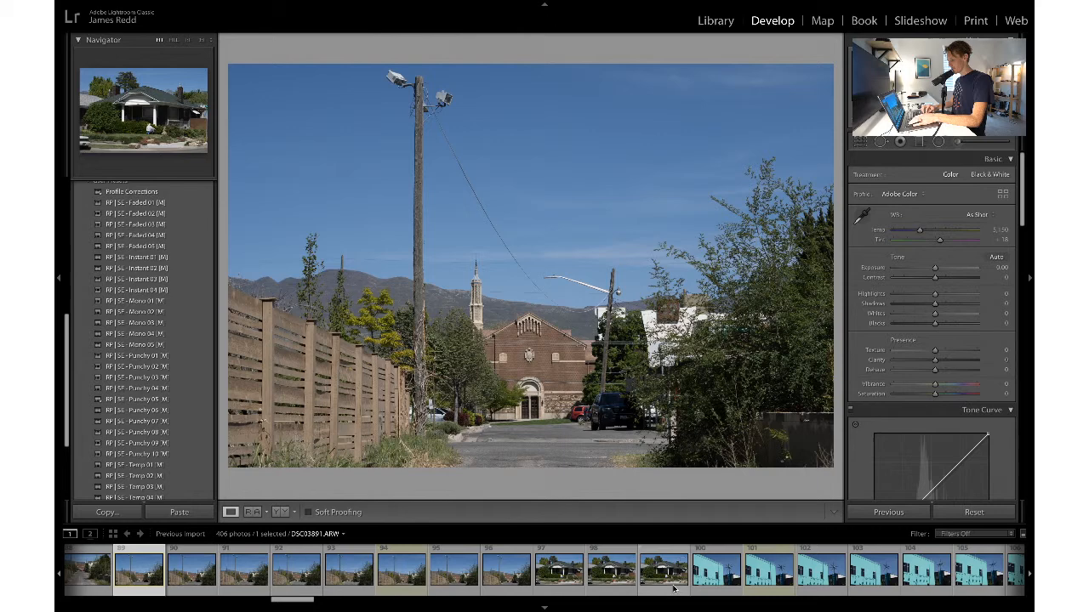
click(428, 575)
scroll(494, 571, down, 4)
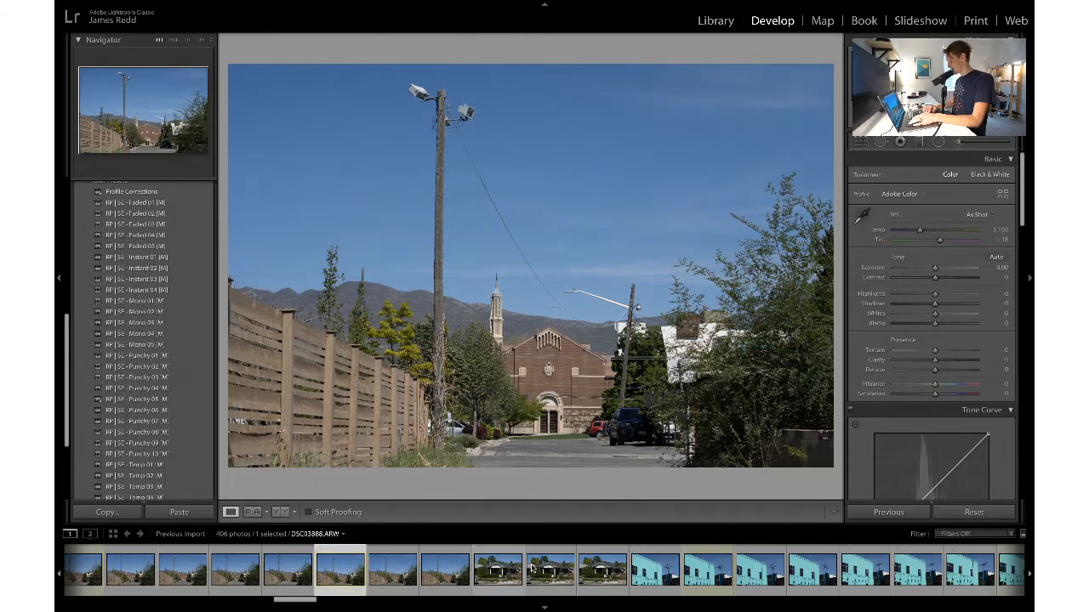
- Compare the turquoise building photos DSC03893 and DSC03899, leaving DSC03899 selected for editing
click(685, 571)
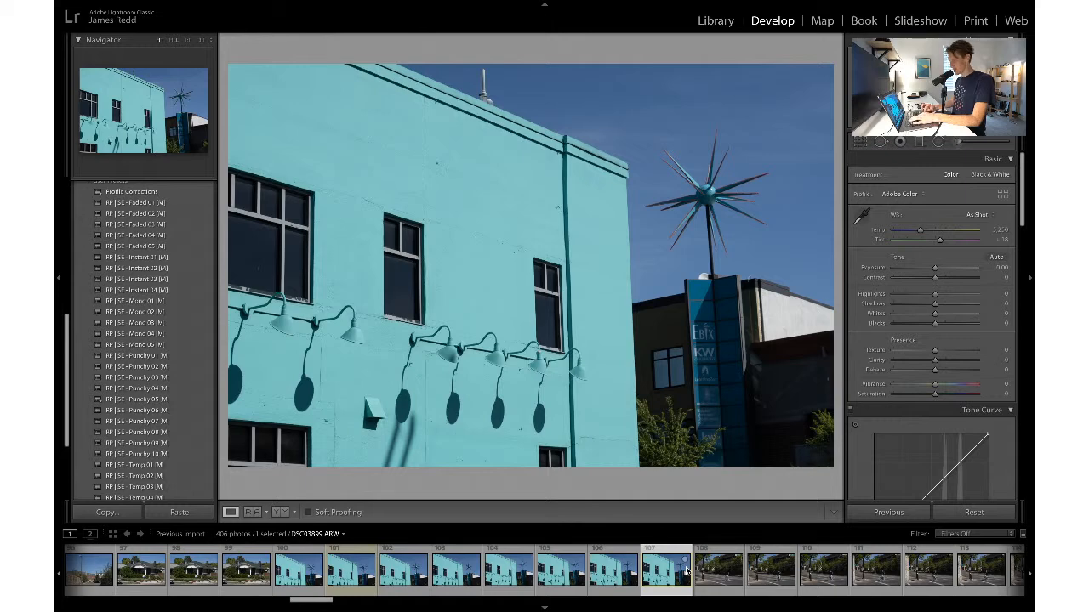
click(351, 572)
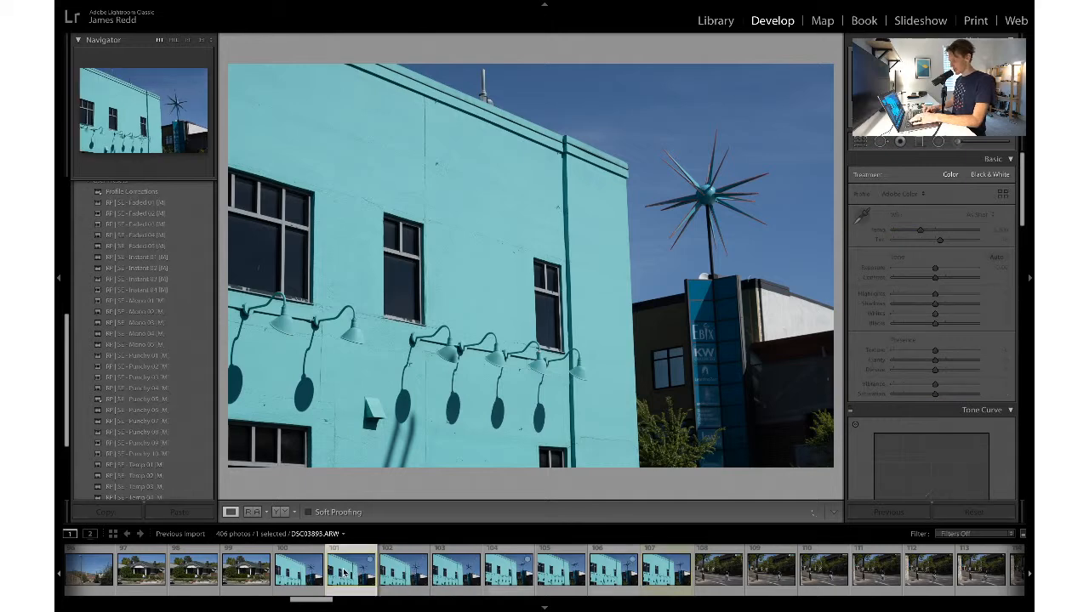
click(661, 581)
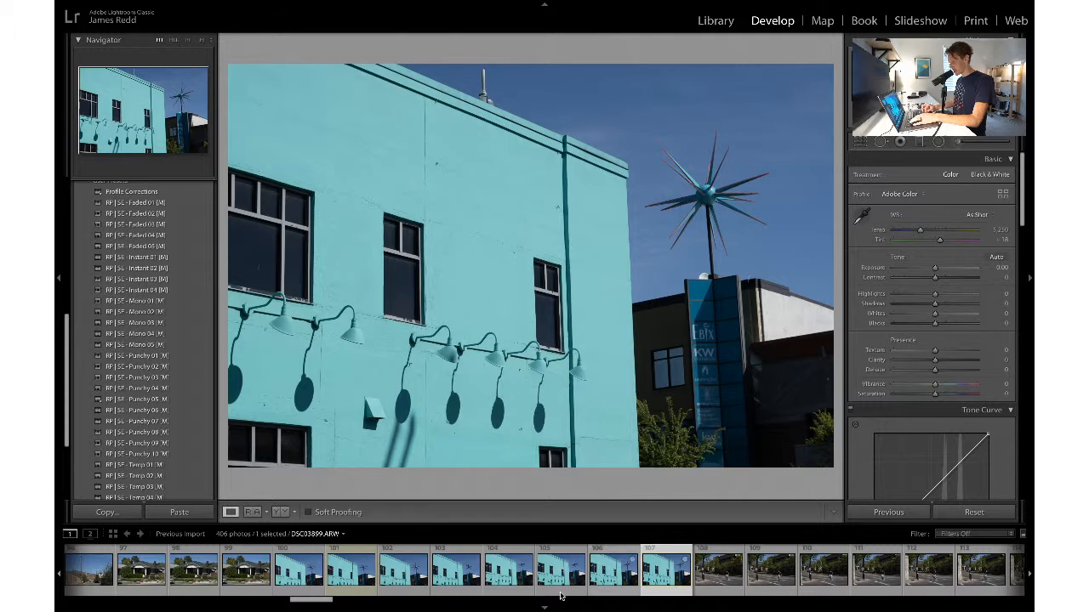
click(347, 581)
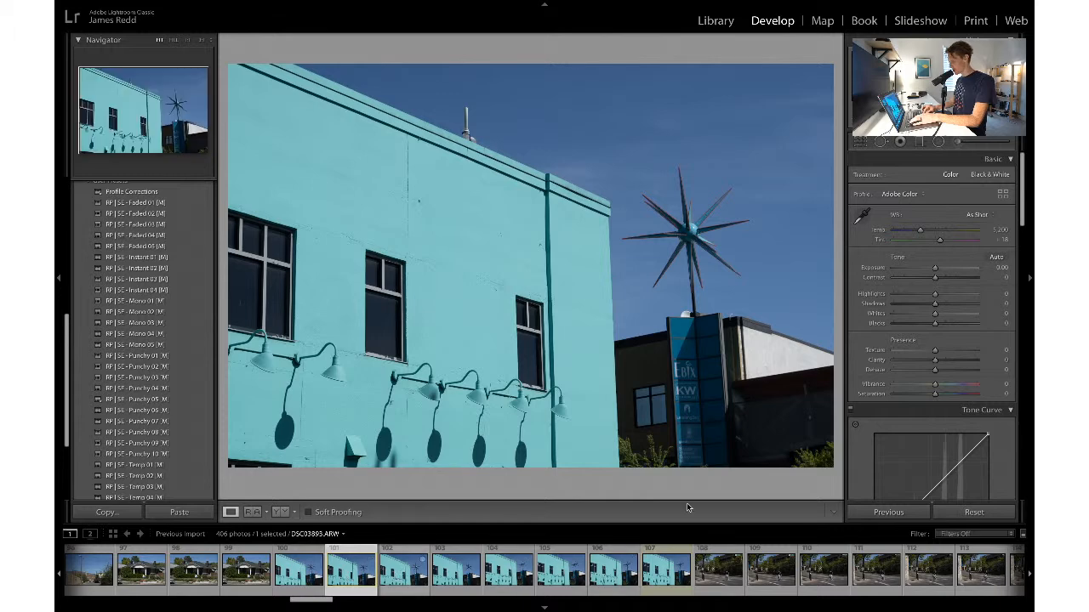
click(648, 585)
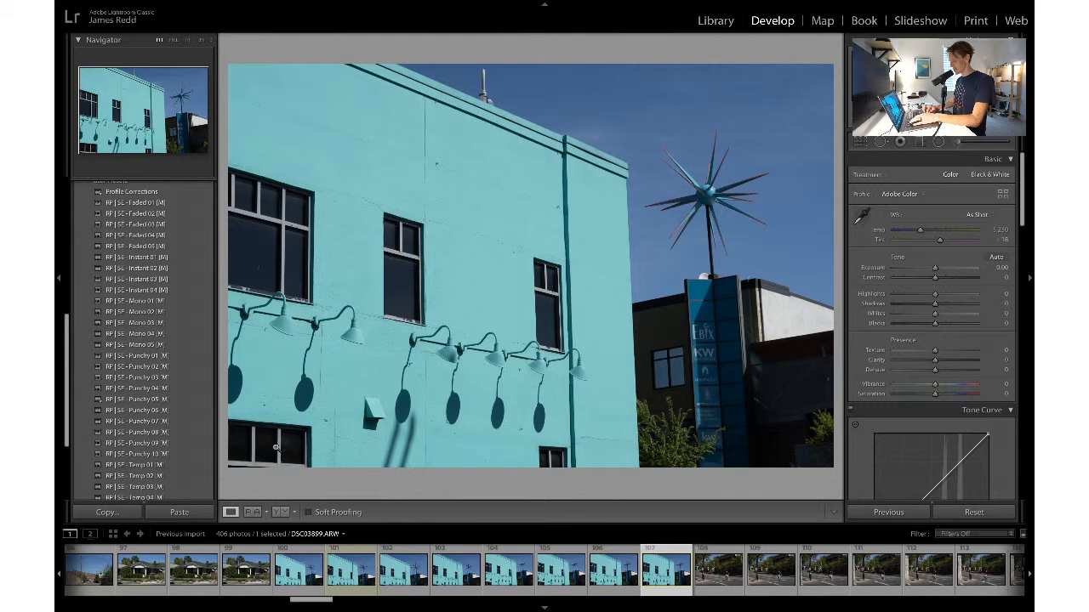
click(345, 577)
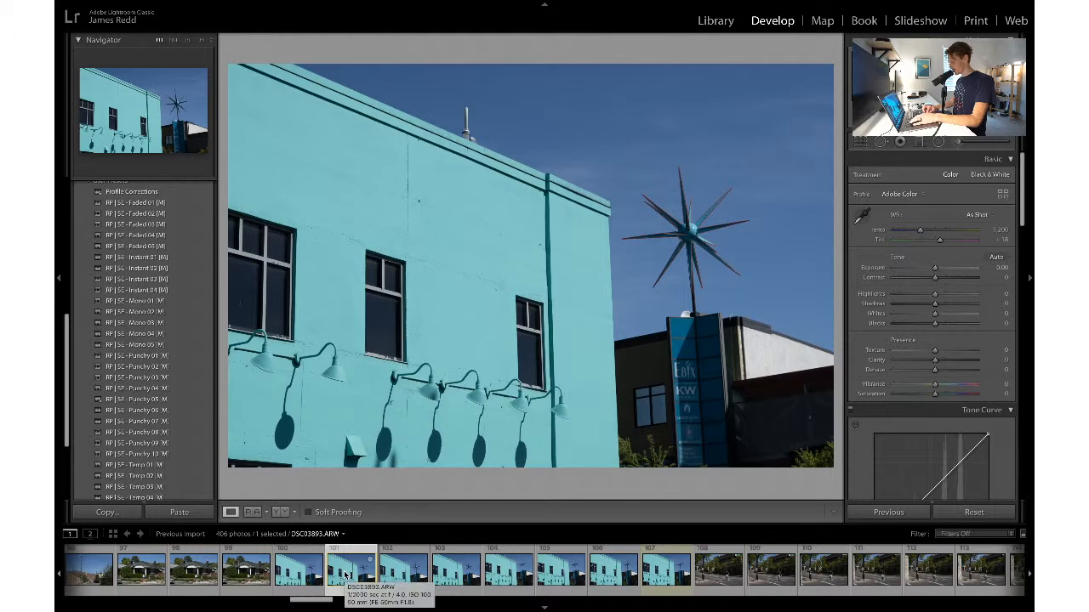
click(666, 579)
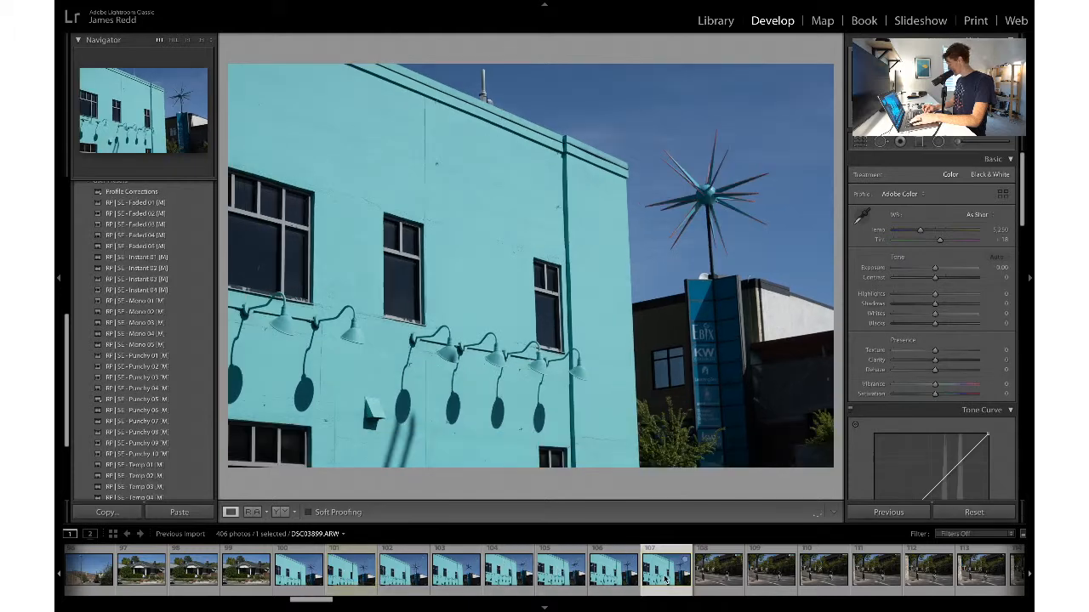
- Try a 4 x 5 / 8 x 10 crop on the turquoise building photo, shifting the image left within the frame
click(863, 143)
click(979, 183)
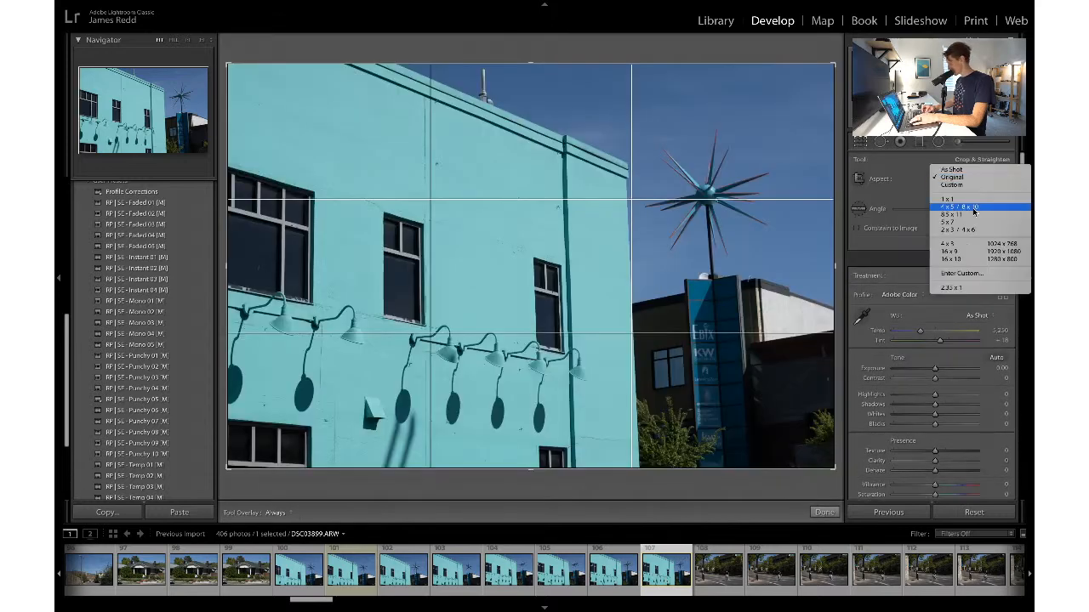
click(974, 208)
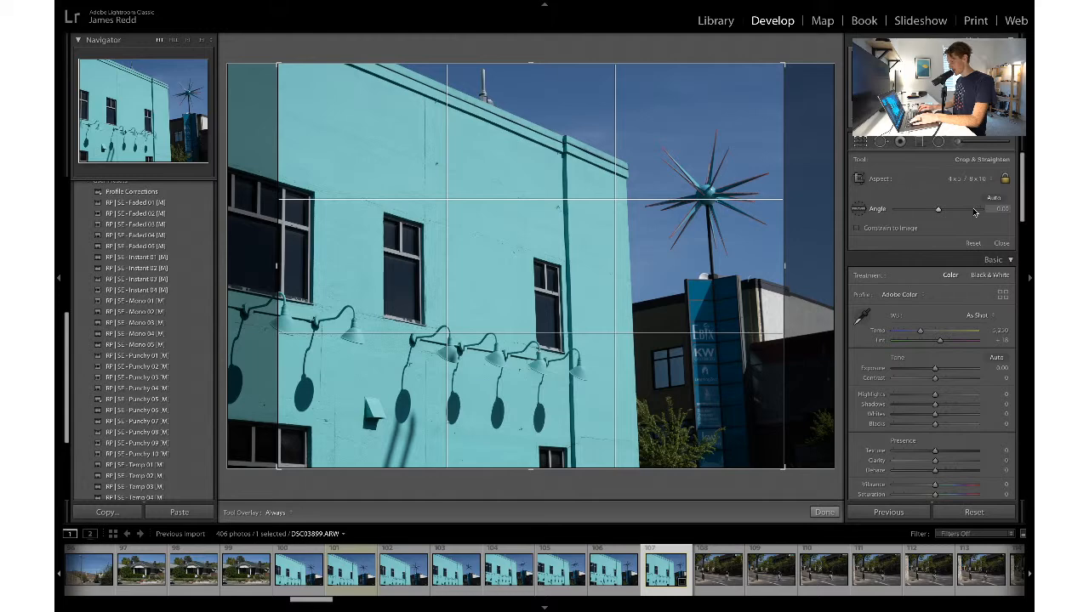
key(Left)
key(Left)
key(Left)
key(Left)
key(Left)
key(Left)
key(Left)
key(Left)
key(Left)
key(Left)
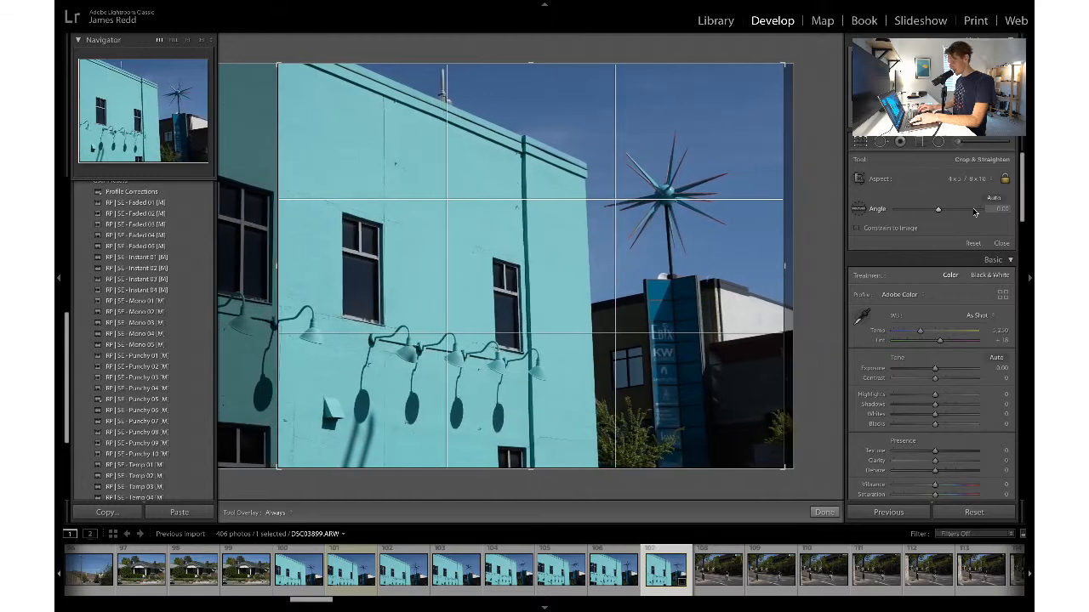
key(Left)
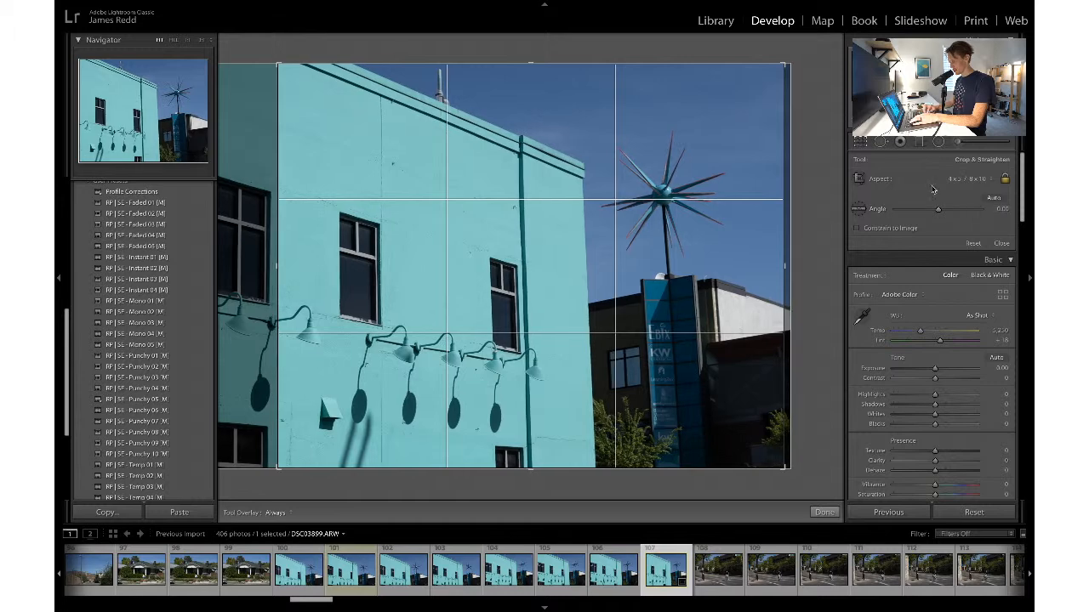
- Tighten the 4 x 5 / 8 x 10 crop slightly, move the image down within the frame, and apply the crop
drag(784, 66, 768, 69)
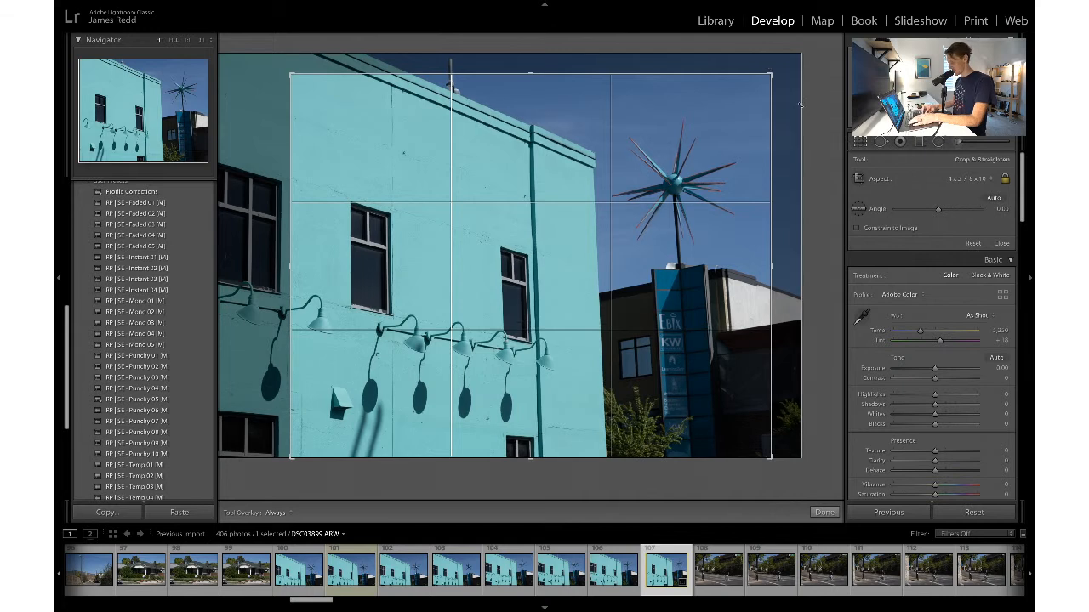
drag(772, 74, 771, 77)
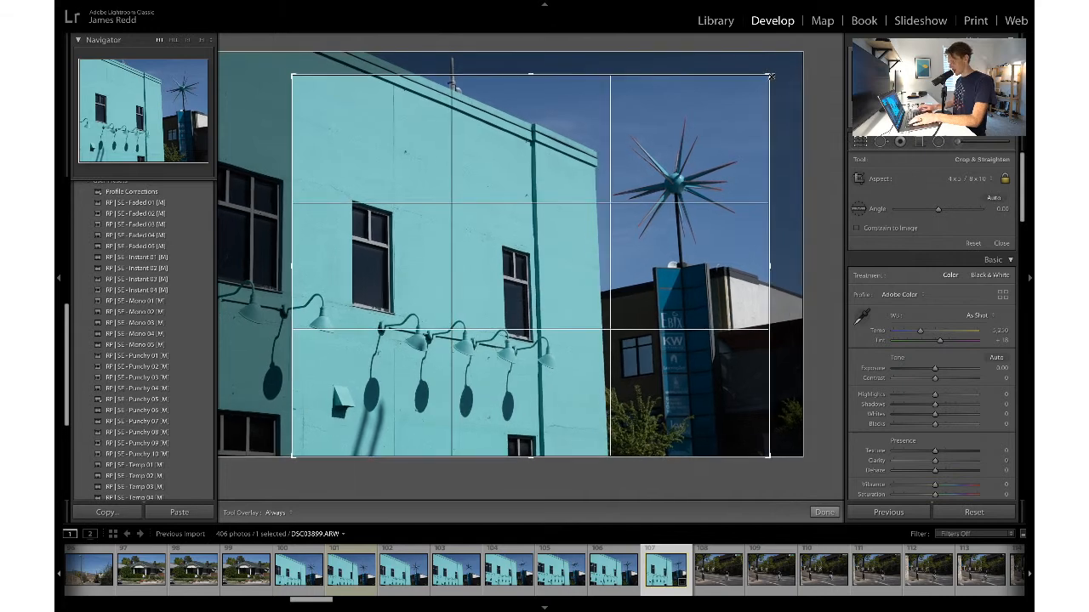
key(Down)
key(Down)
key(Down)
key(Down)
key(Down)
key(Down)
key(Down)
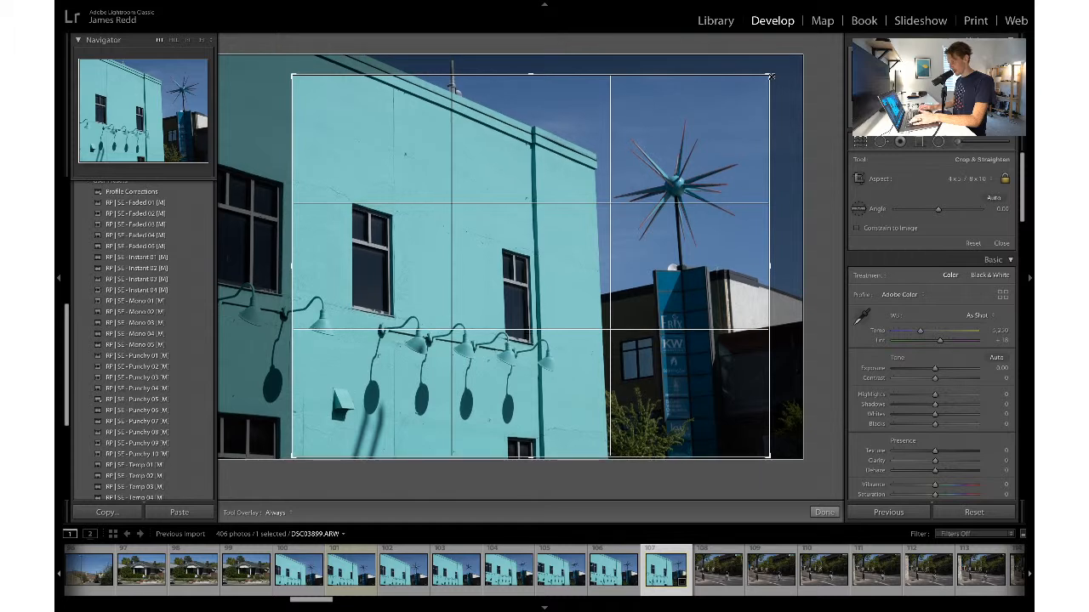
key(Down)
key(Down)
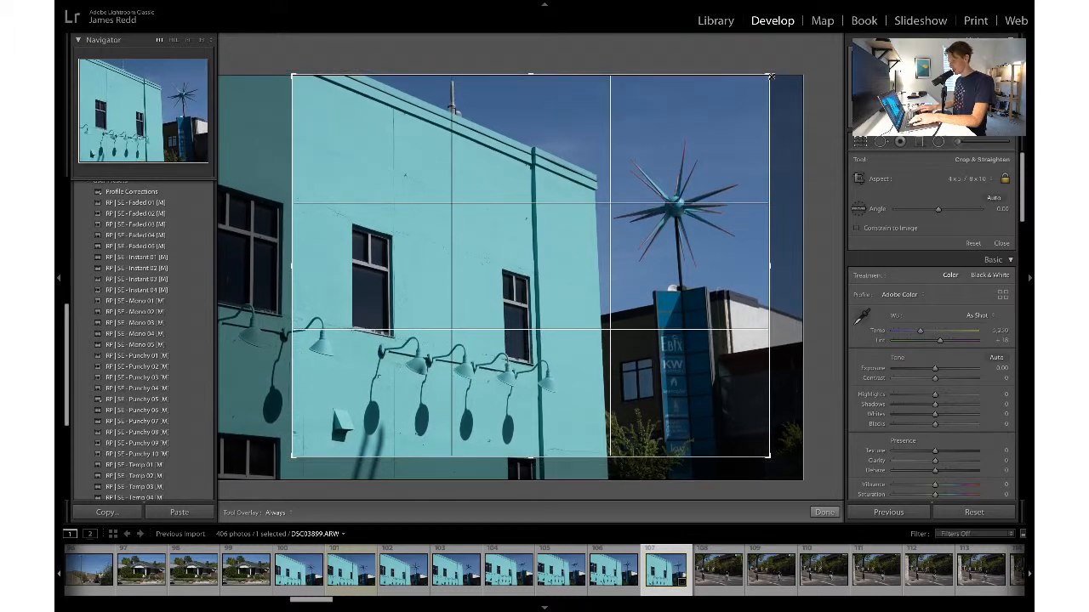
key(Return)
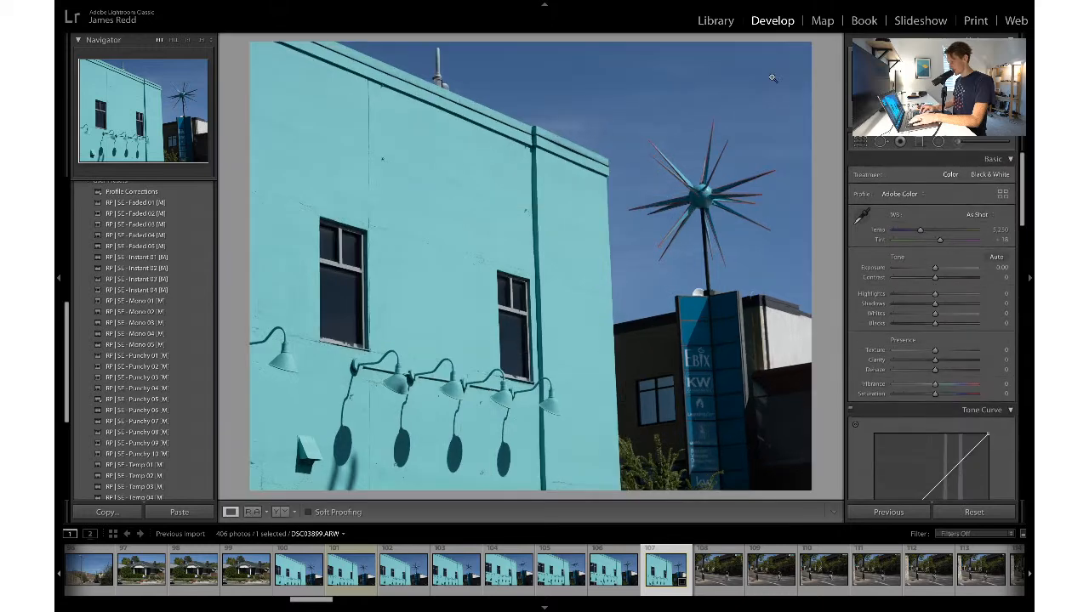
- Undo all crop changes on the turquoise building photo
key(ctrl+z)
key(ctrl+z)
key(ctrl+z)
key(ctrl+z)
key(ctrl+z)
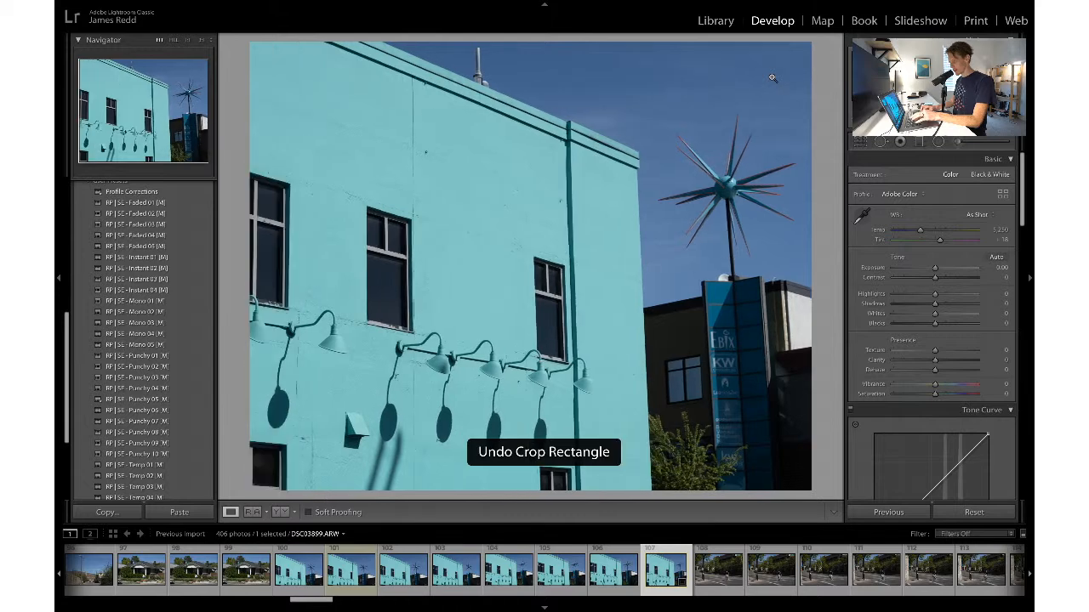
key(ctrl+z)
key(ctrl+z)
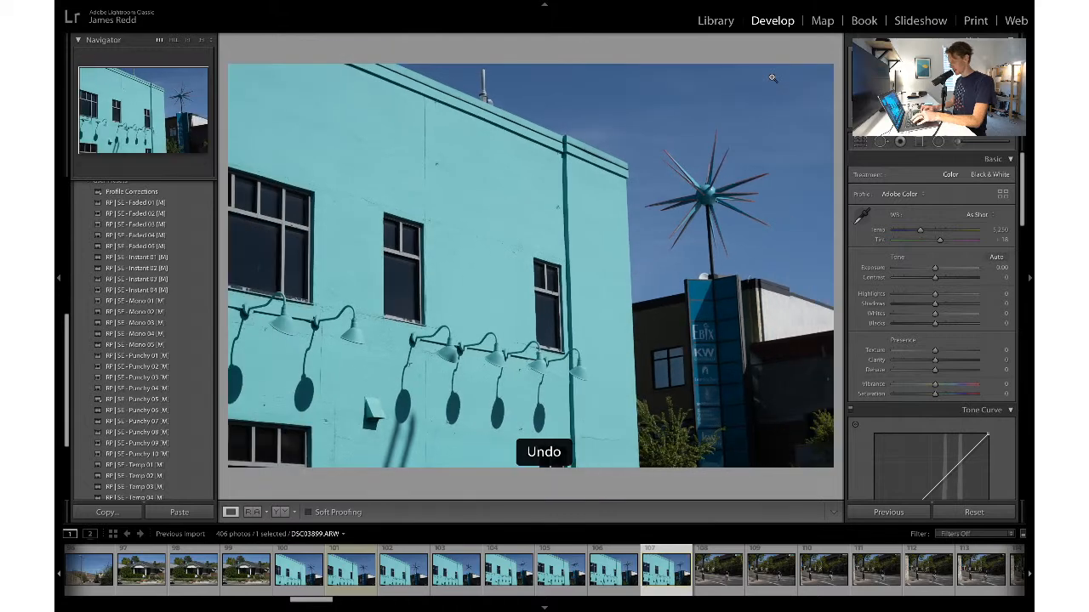
key(ctrl+y)
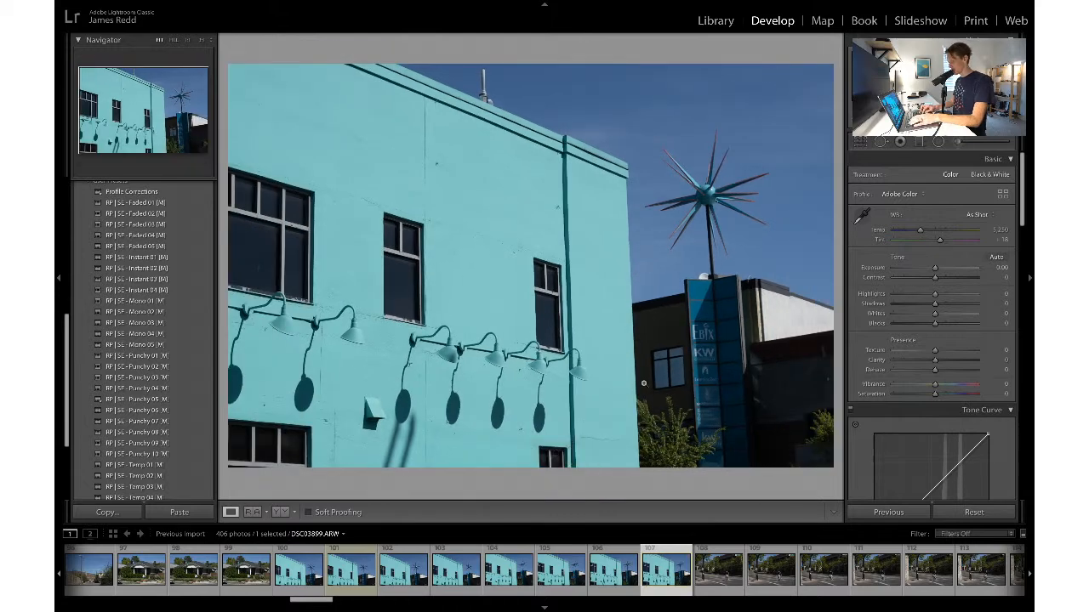
- Crop the turquoise building photo slightly tighter at the original aspect ratio, trimming the lower corners, and apply it
click(859, 146)
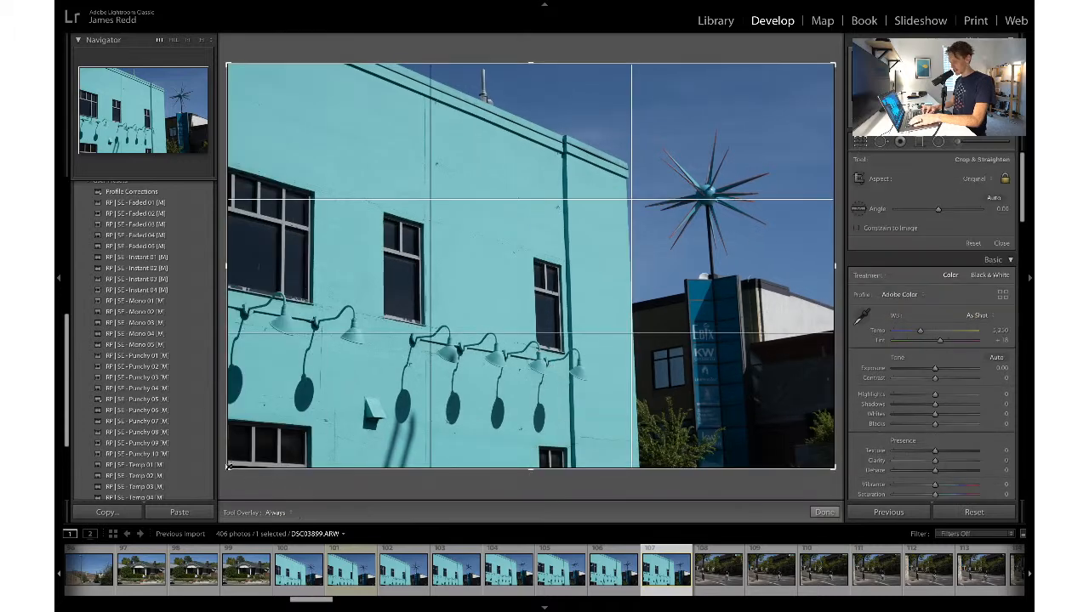
drag(228, 466, 228, 459)
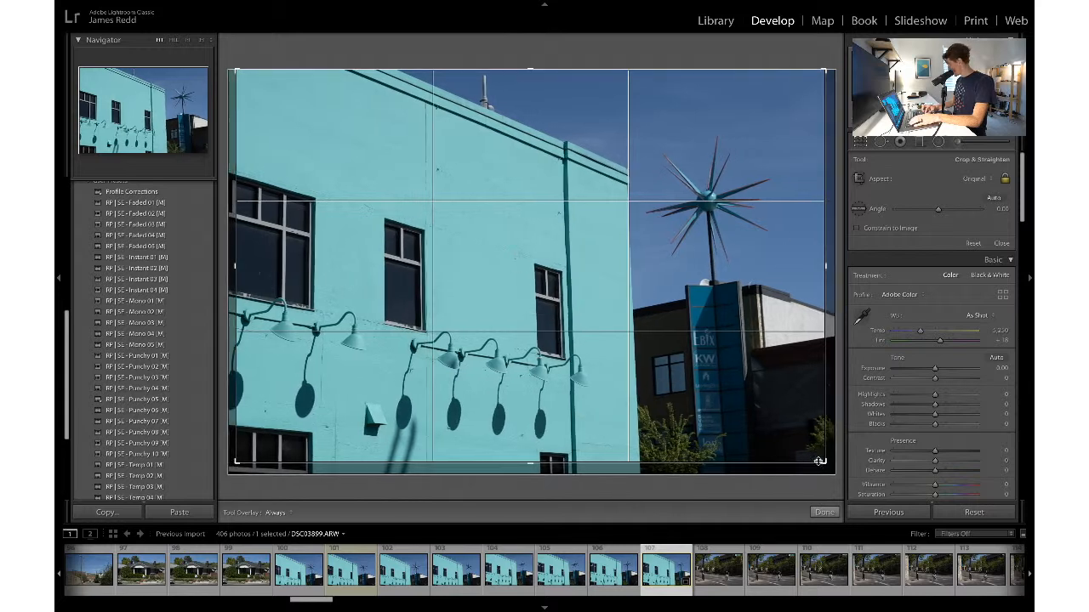
drag(824, 464, 813, 458)
key(Return)
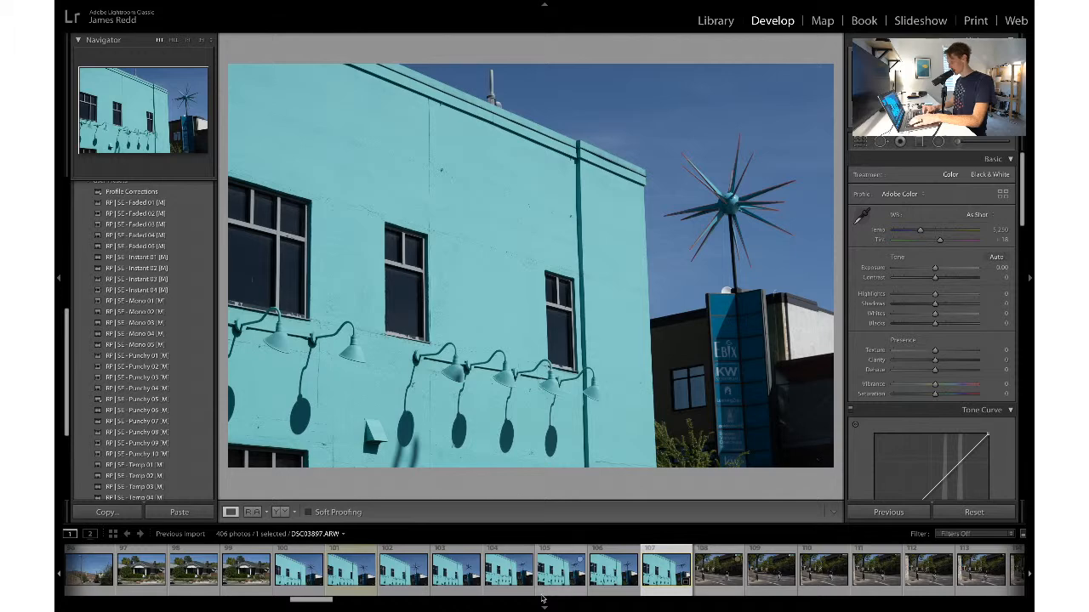
- Compare the other framing of the turquoise building, return to DSC03899.ARW, and apply the RP | SE - Punchy 02 [M] preset to it
click(341, 579)
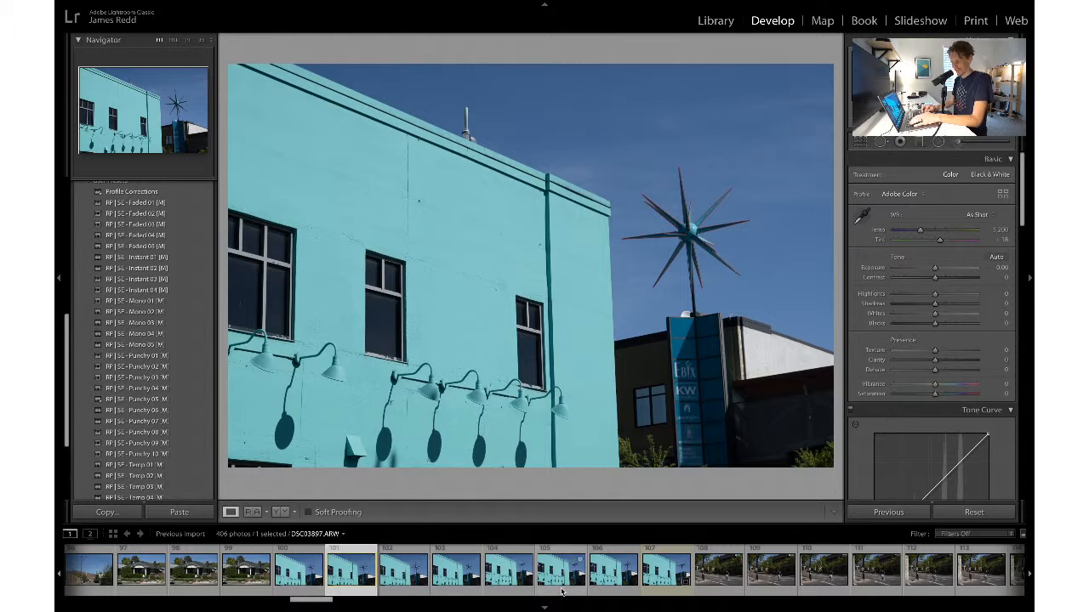
click(668, 576)
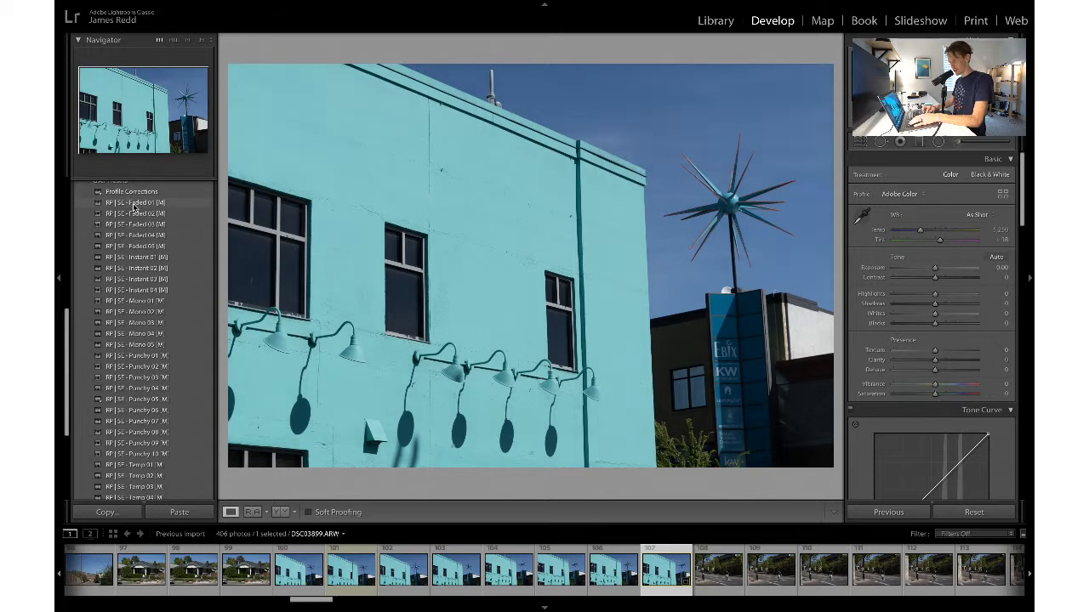
click(147, 367)
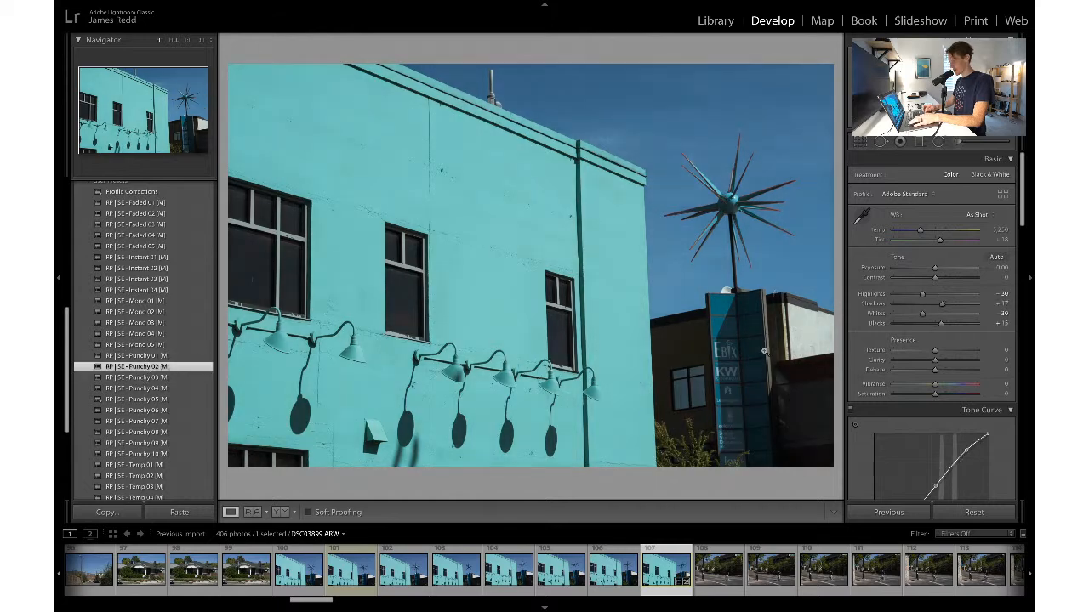
- Raise the turquoise building photo's exposure to +1.00 and its contrast to +24
drag(935, 270, 943, 268)
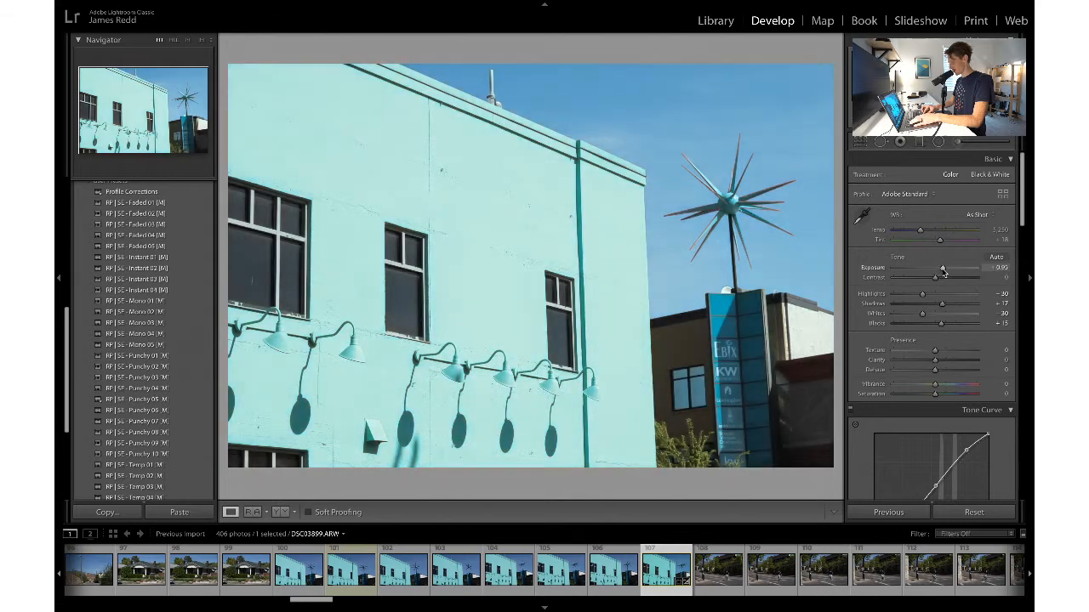
click(947, 278)
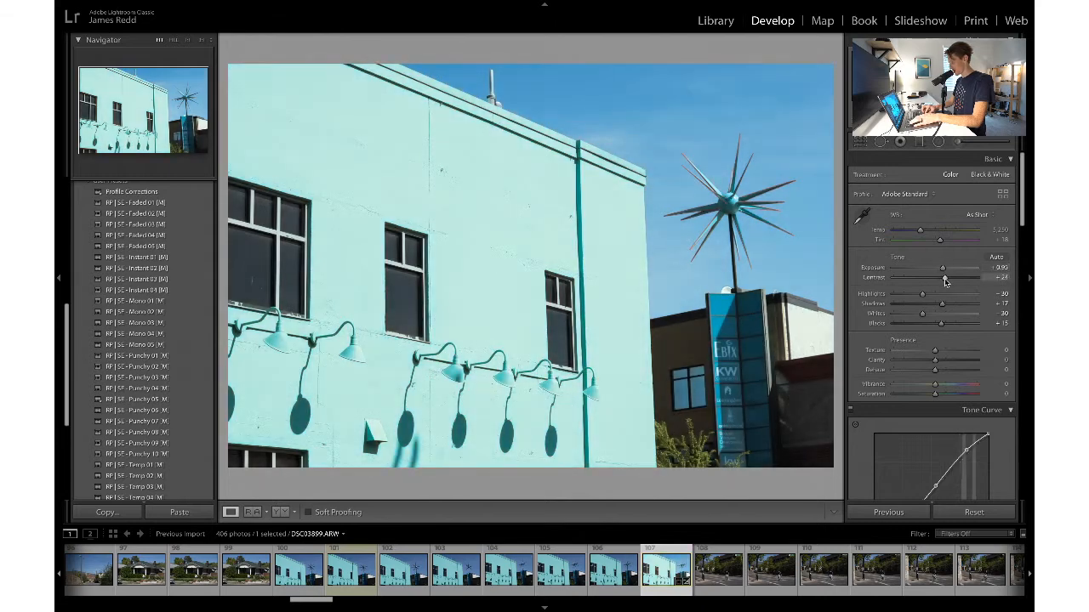
click(944, 267)
- Lower the blue luminance to -2 in the HSL adjustments to darken the sky
scroll(936, 343, down, 5)
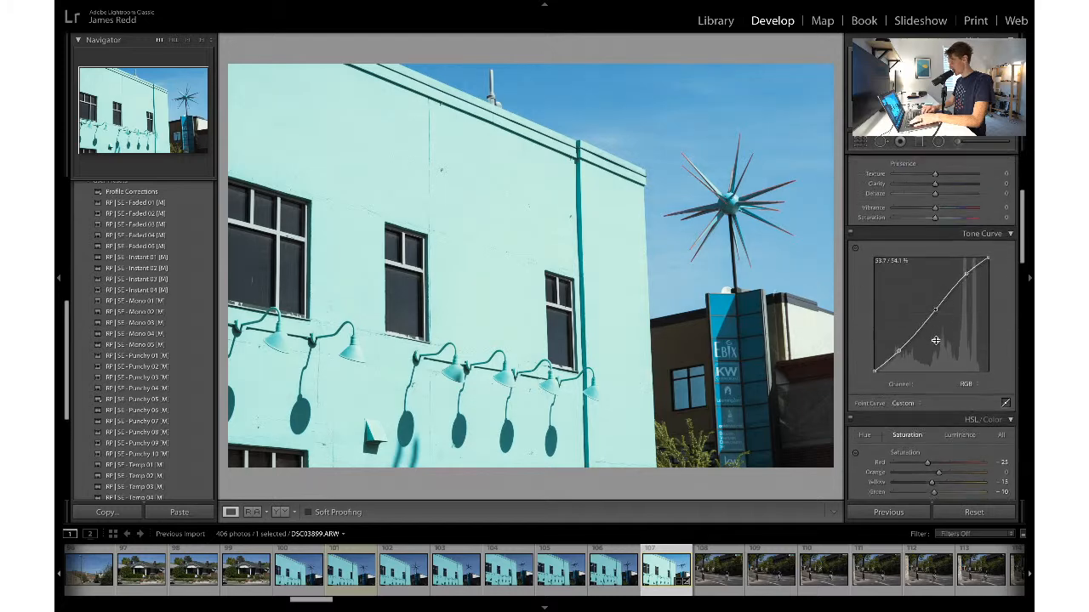
scroll(937, 344, down, 1)
click(957, 298)
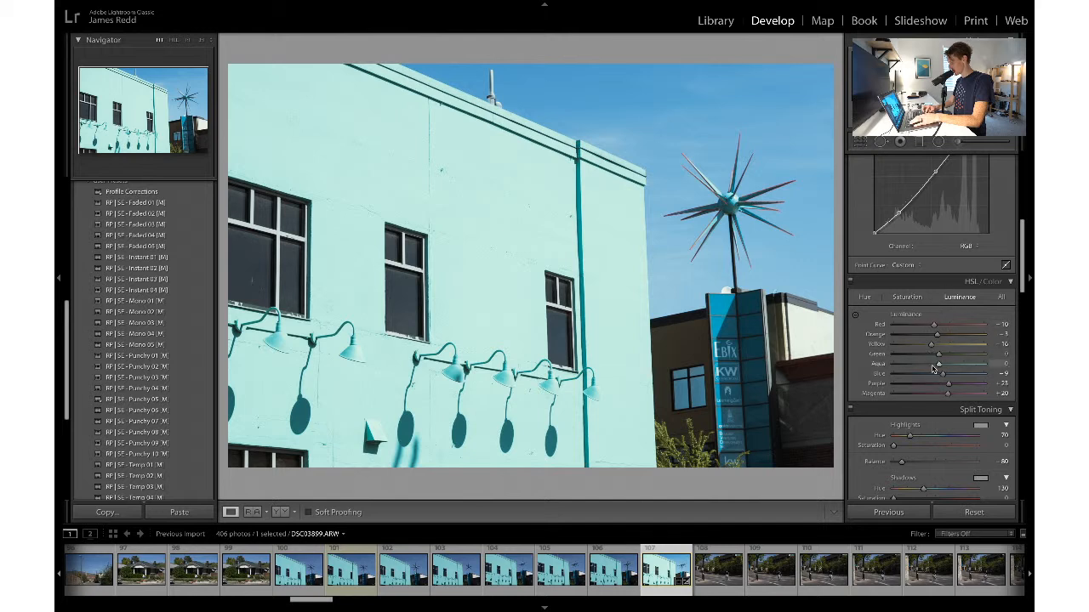
mouse_move(941, 376)
mouse_down()
mouse_move(928, 367)
mouse_move(936, 367)
mouse_up()
- Try raising the aqua saturation to -4 and to -5, undoing each change, and return to the luminance adjustments
click(906, 297)
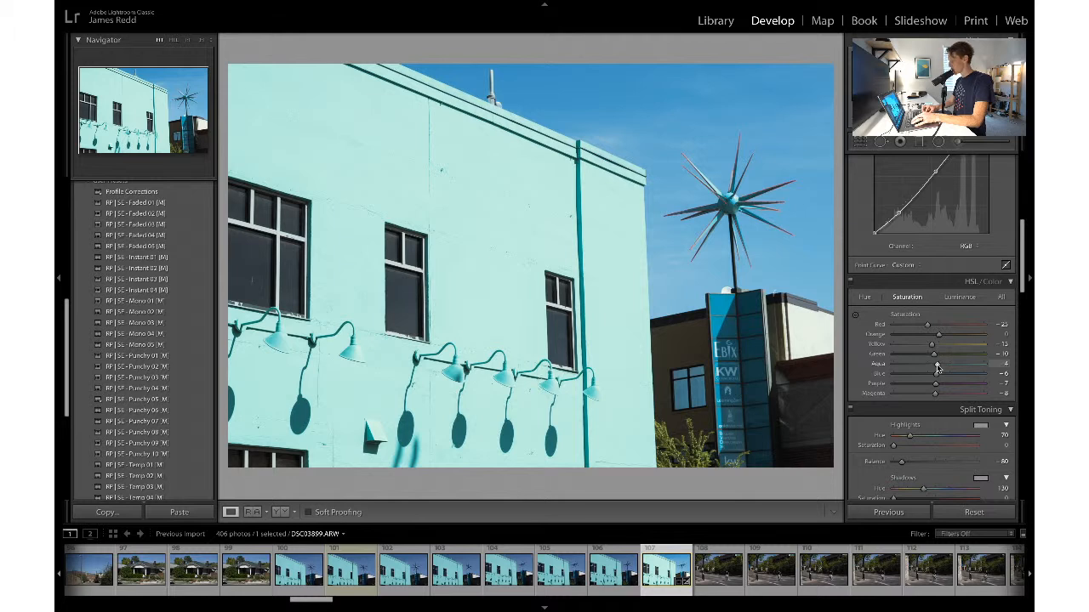
key(ctrl+z)
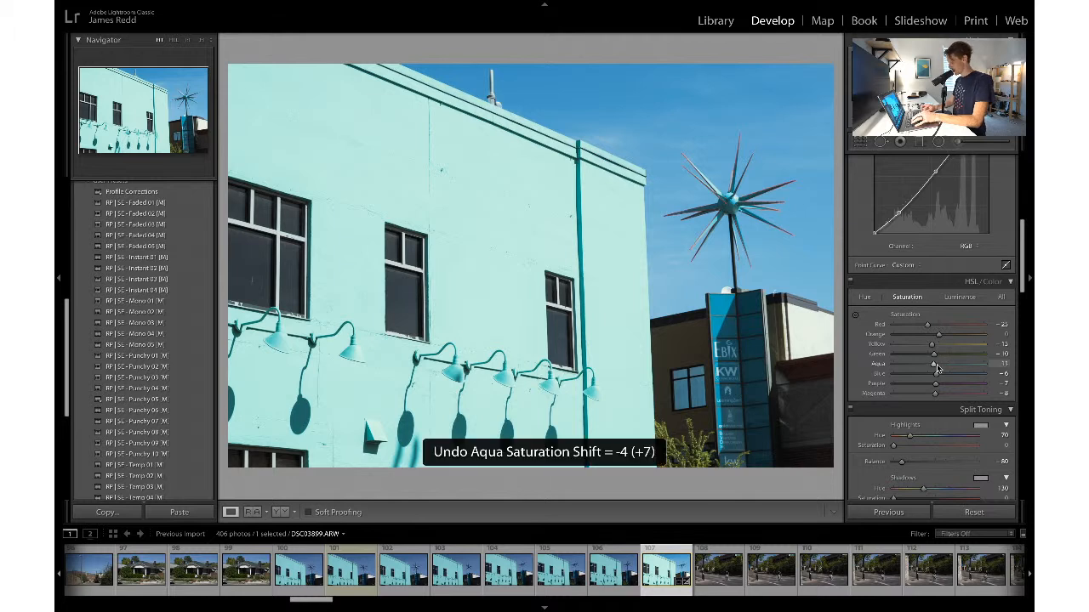
click(1000, 364)
key(BackSpace)
text(3)
key(Return)
key(ctrl+z)
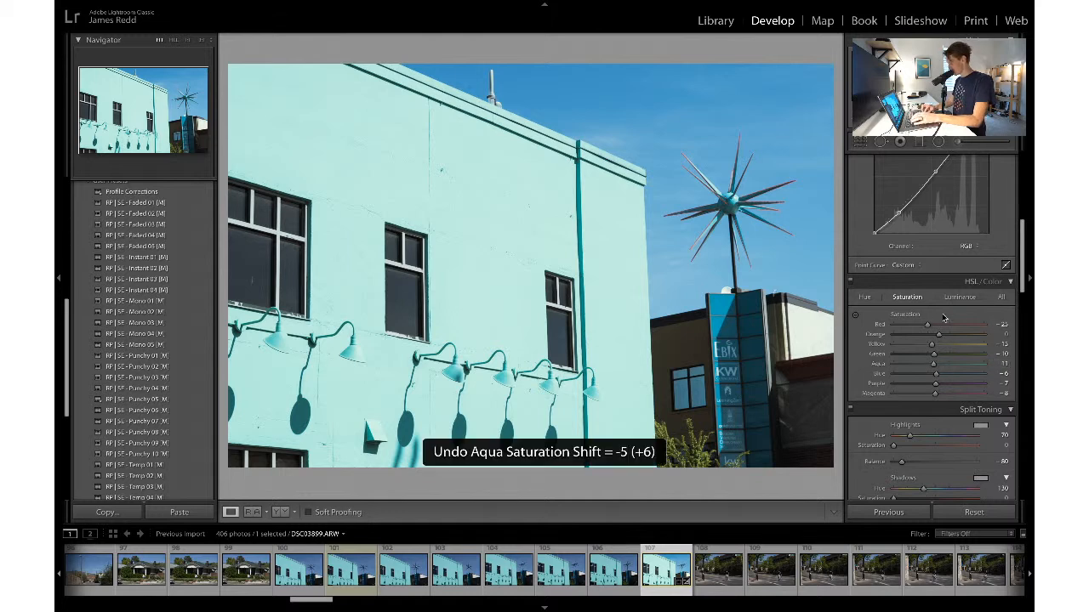
click(951, 299)
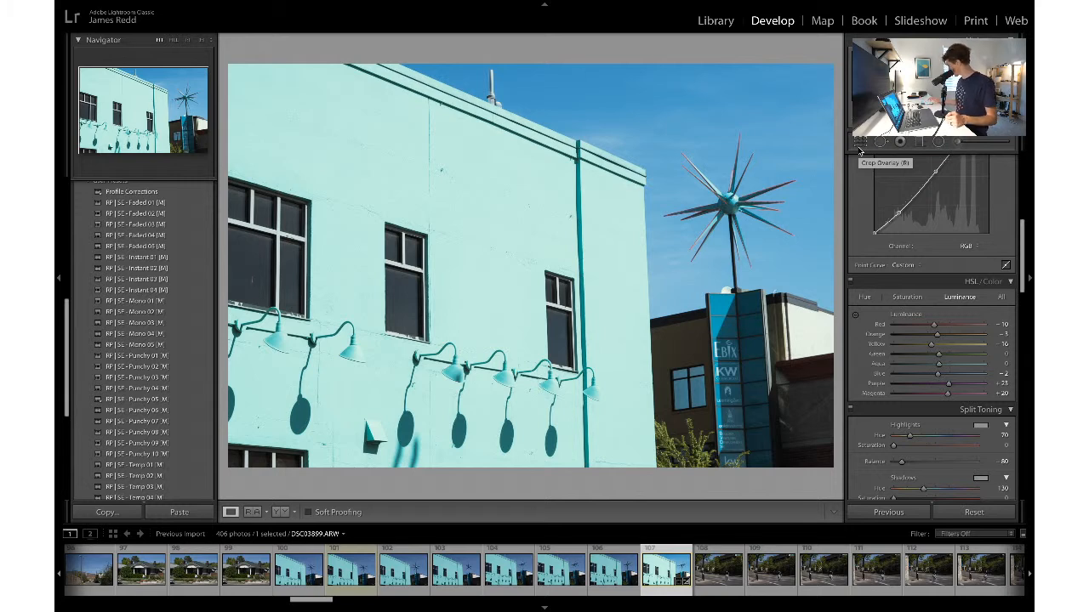
- Shift the image left within the original-aspect crop frame and apply the crop
scroll(955, 306, up, 5)
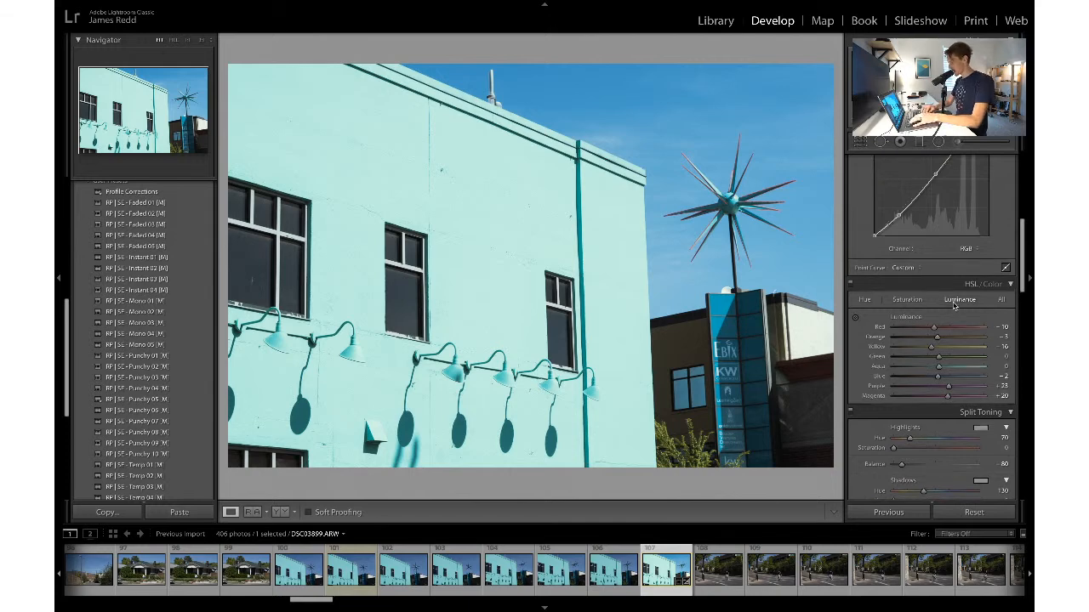
scroll(955, 306, up, 2)
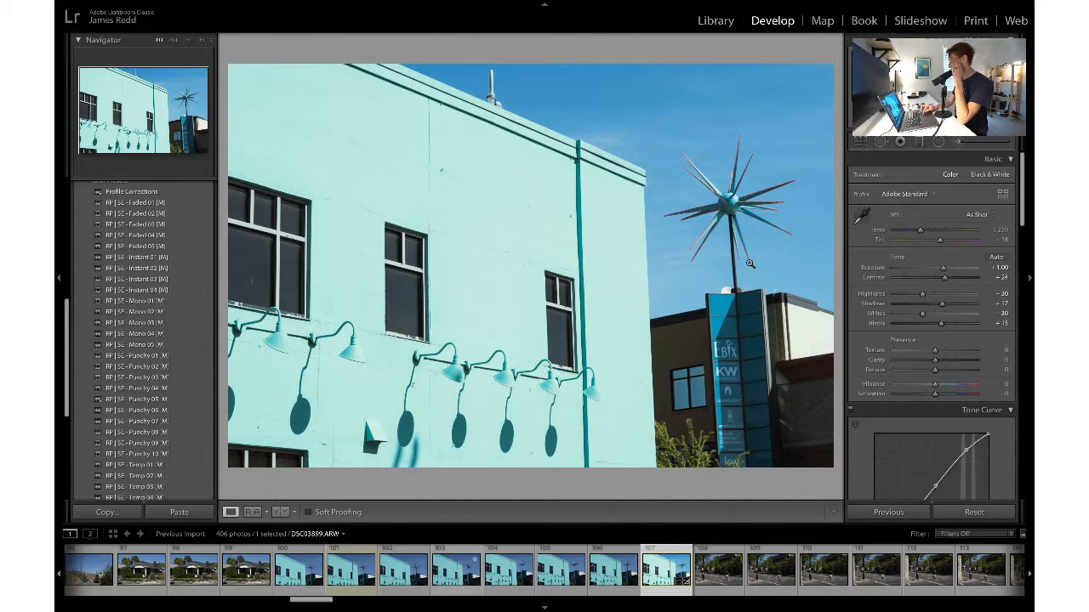
click(859, 145)
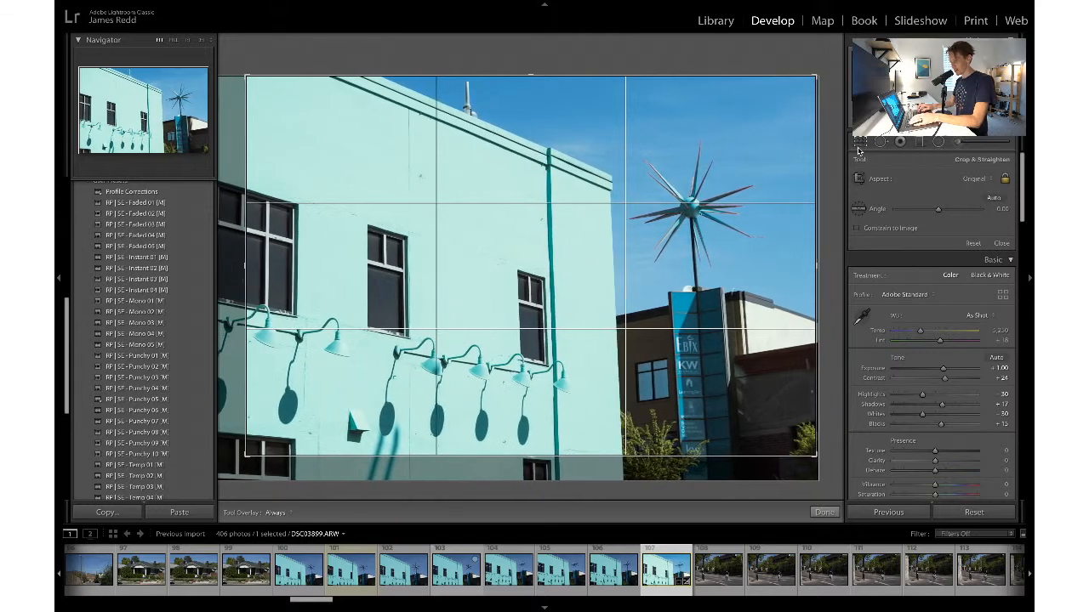
click(859, 147)
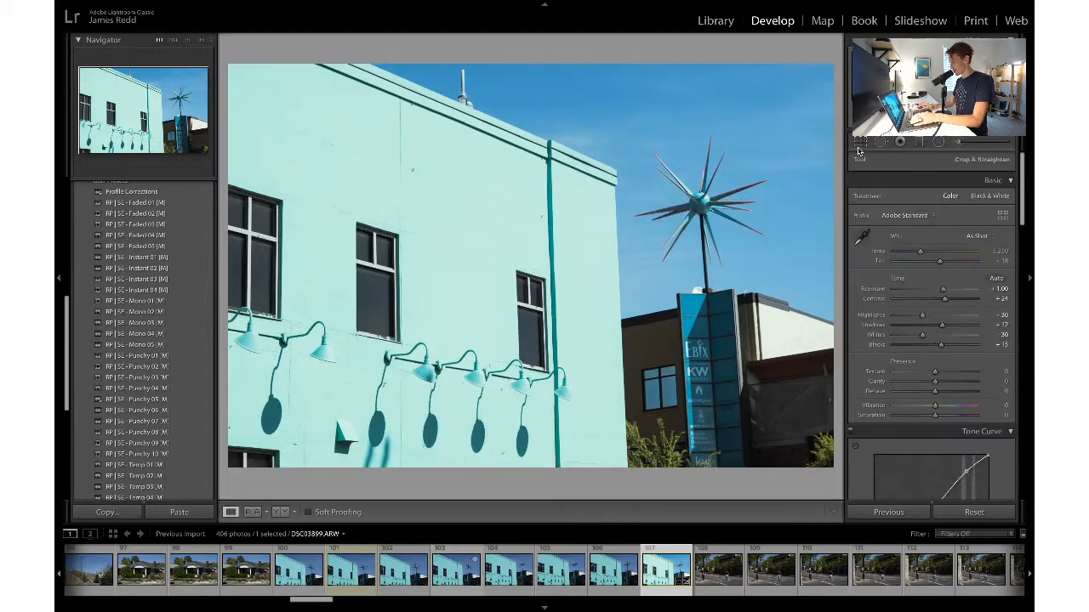
- Try a 1 x 1 crop with the image shifted left, and cancel it
click(869, 143)
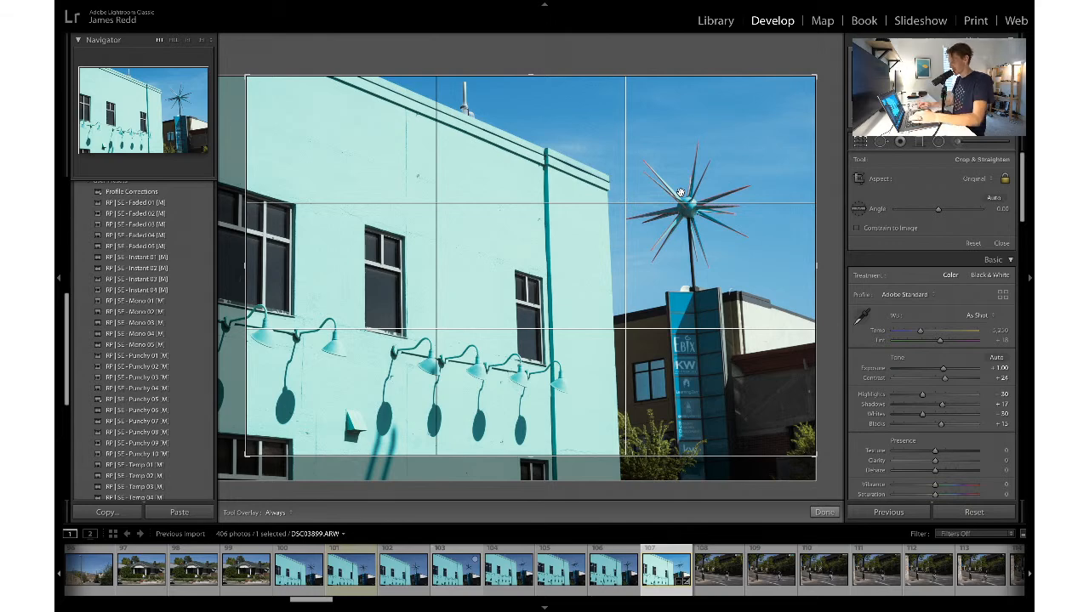
click(972, 180)
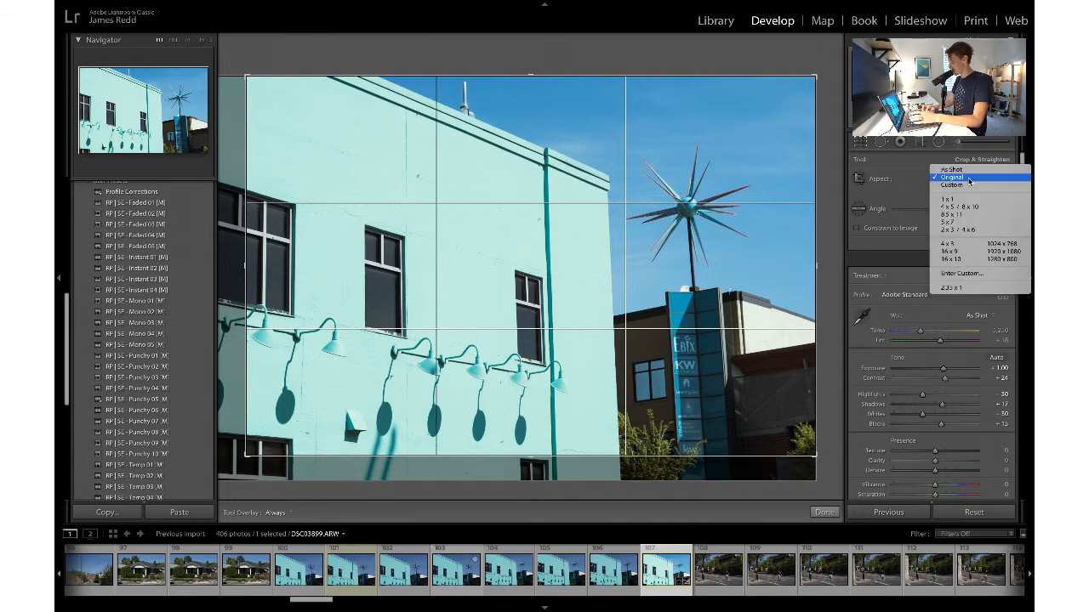
click(967, 200)
drag(578, 322, 555, 320)
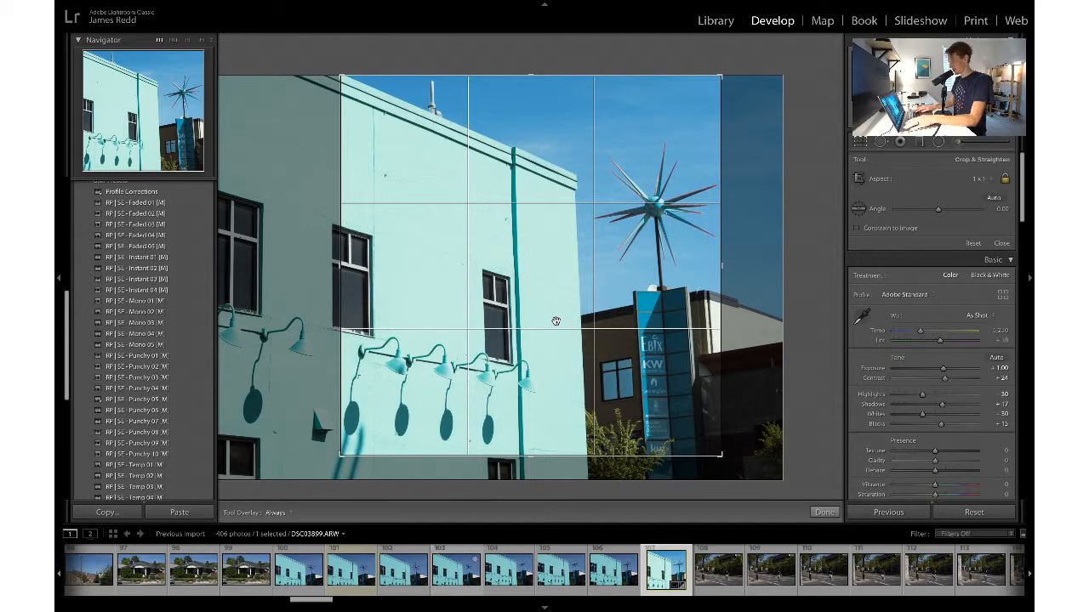
key(Escape)
- Nudge the image fully left within the original-aspect crop frame and apply the crop
click(860, 143)
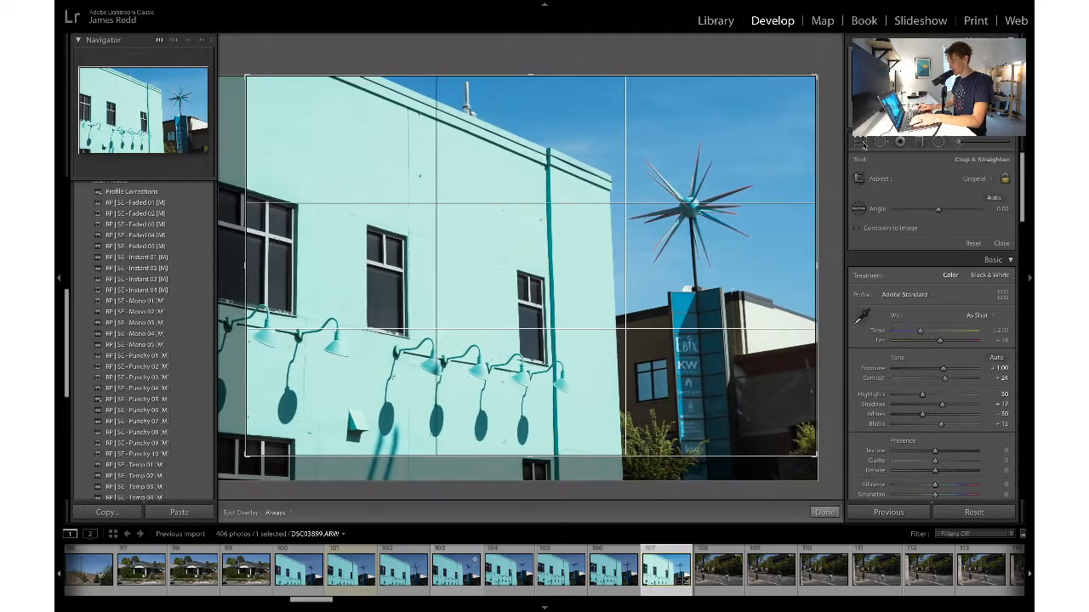
key(Return)
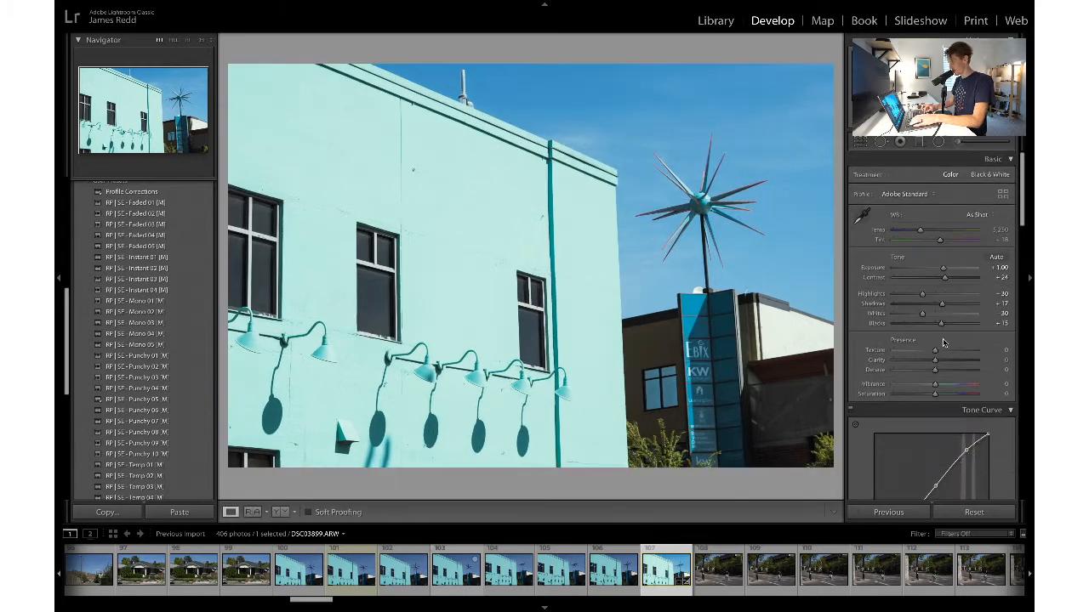
click(862, 142)
click(862, 142)
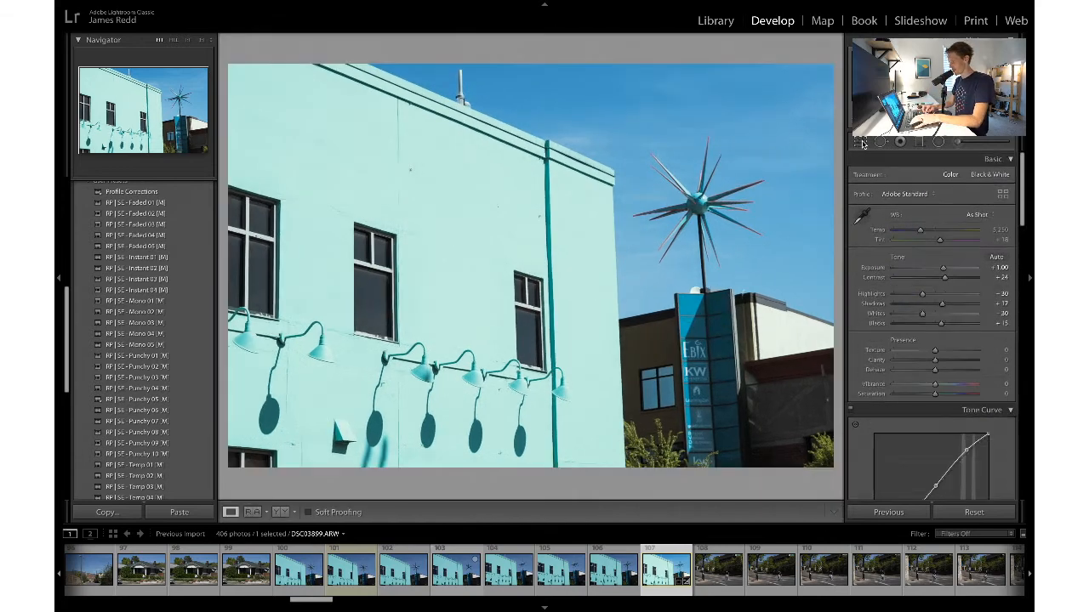
- Shift the image right and up within the original-aspect crop frame, showing more foliage at the bottom, and apply the crop
click(862, 142)
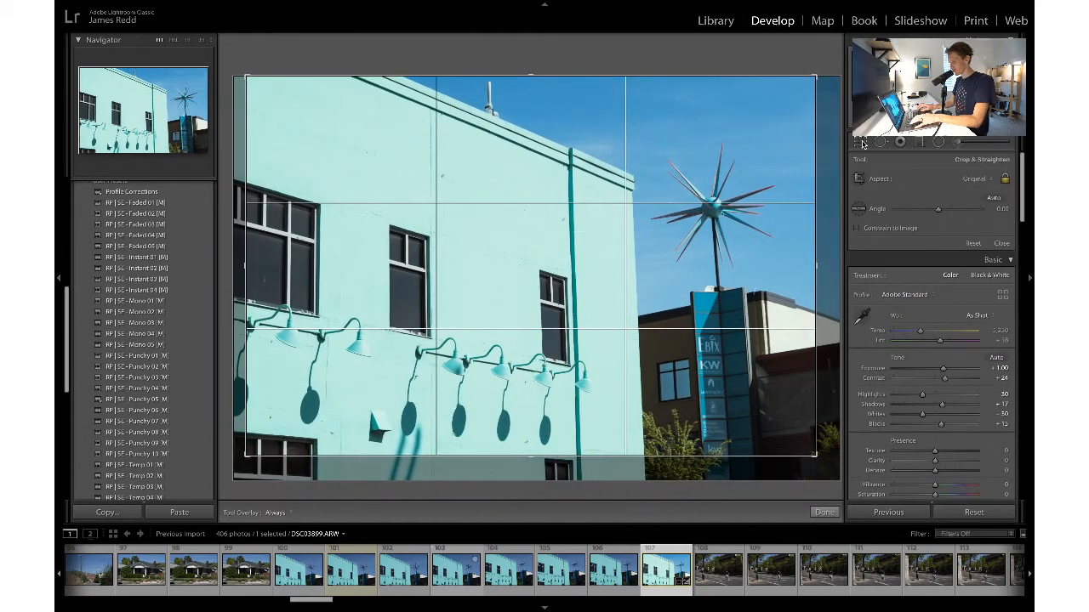
click(862, 142)
click(862, 143)
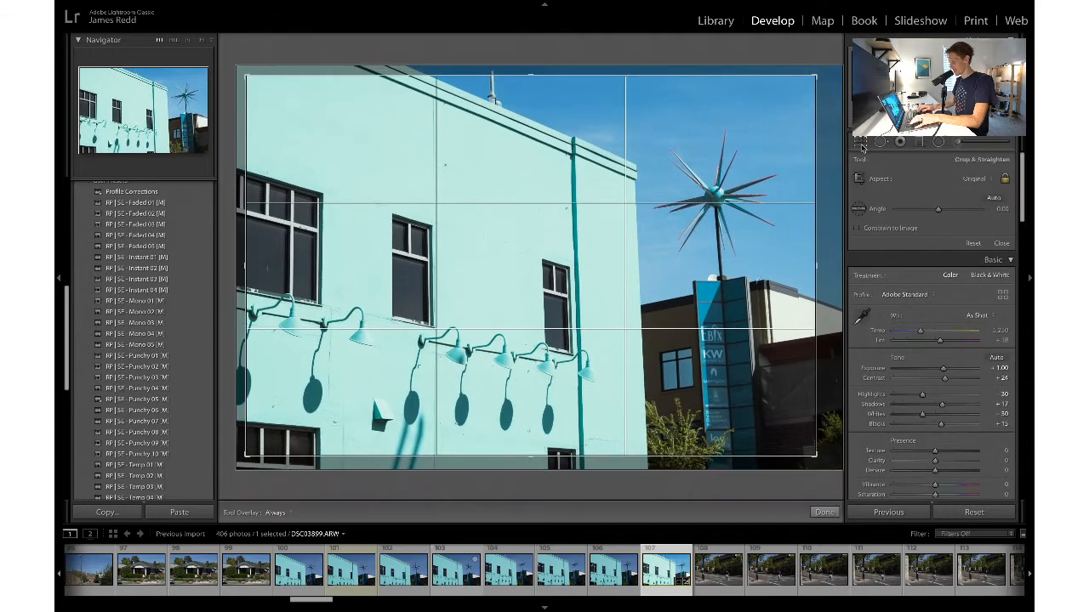
click(862, 144)
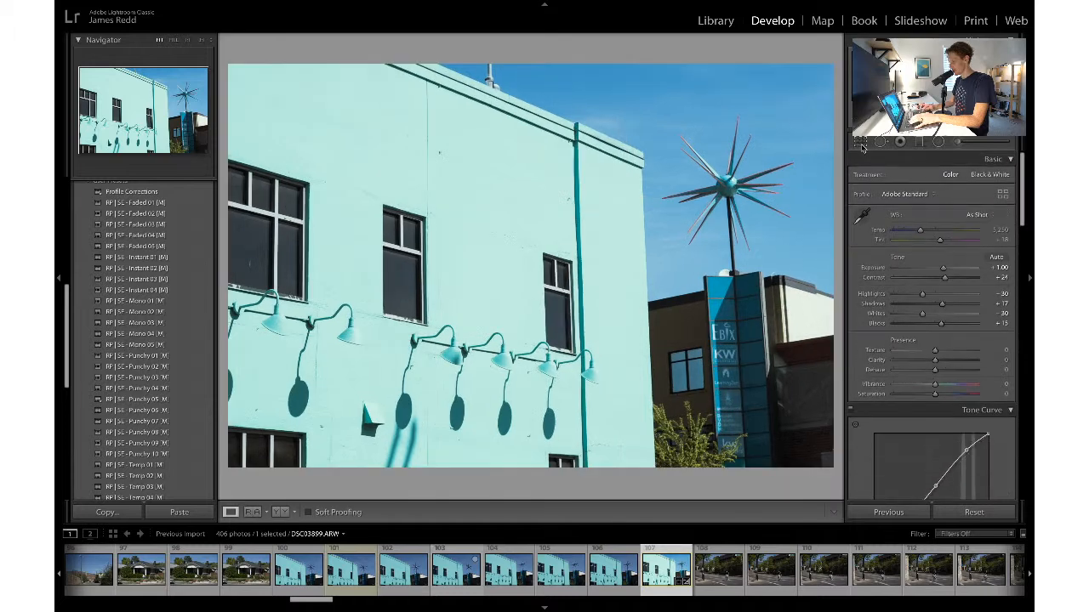
click(856, 145)
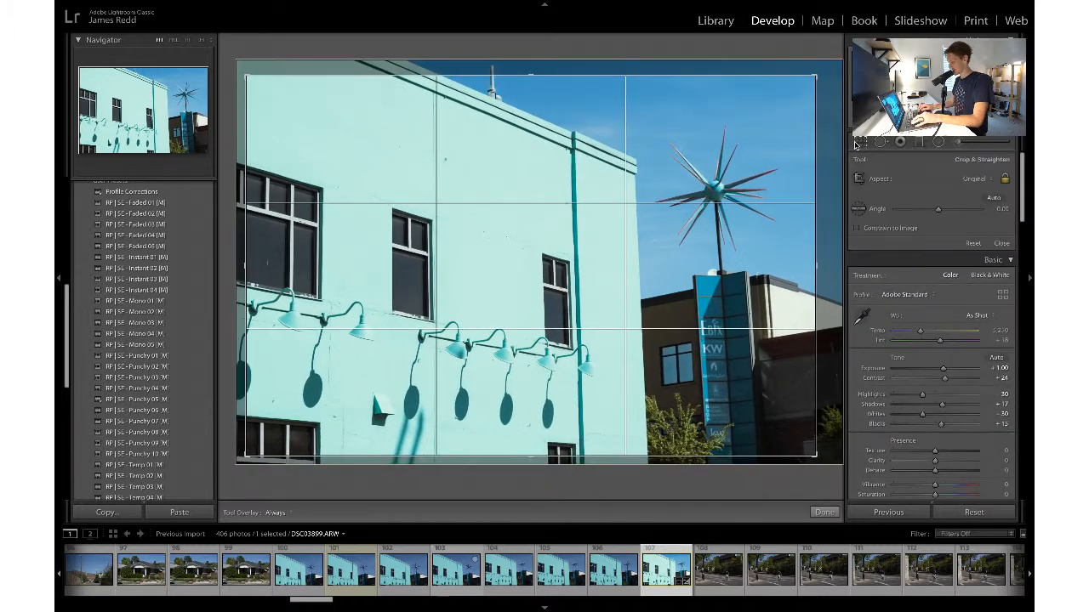
key(alt)
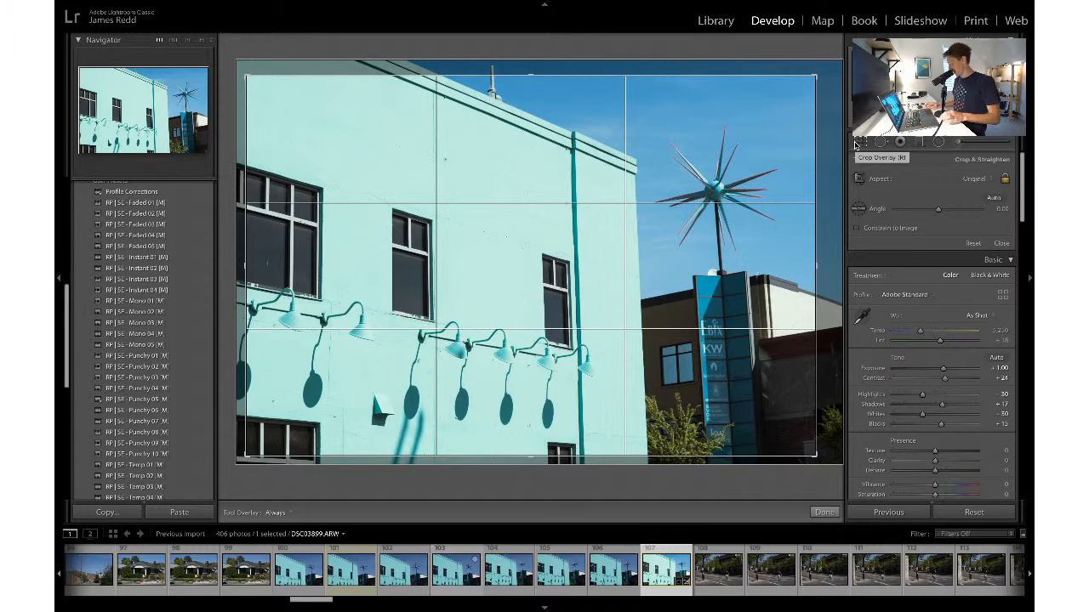
click(856, 146)
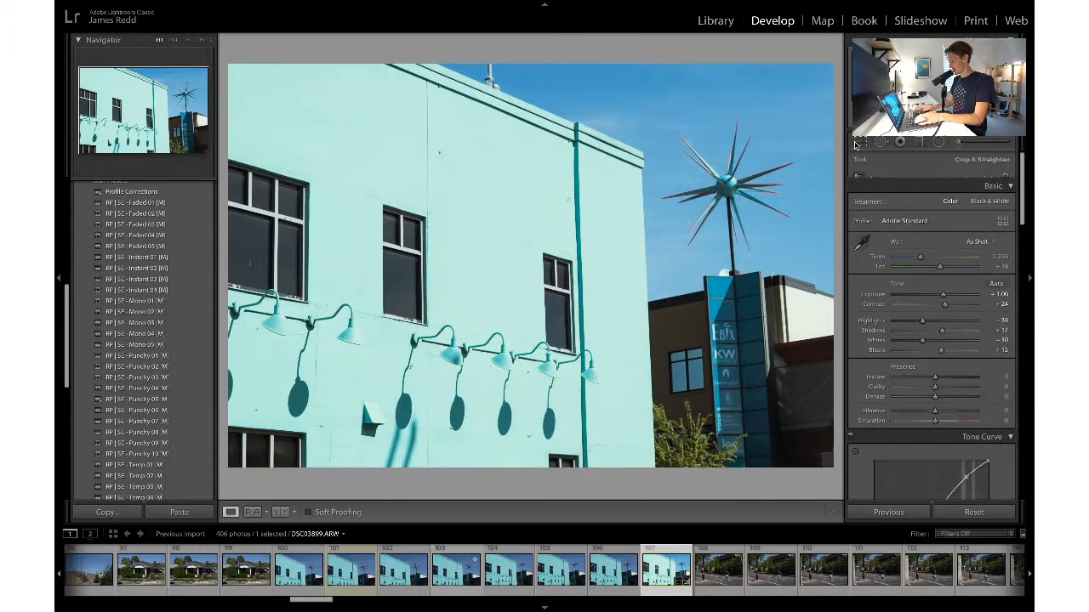
- Switch to OBS
key(ctrl+Up)
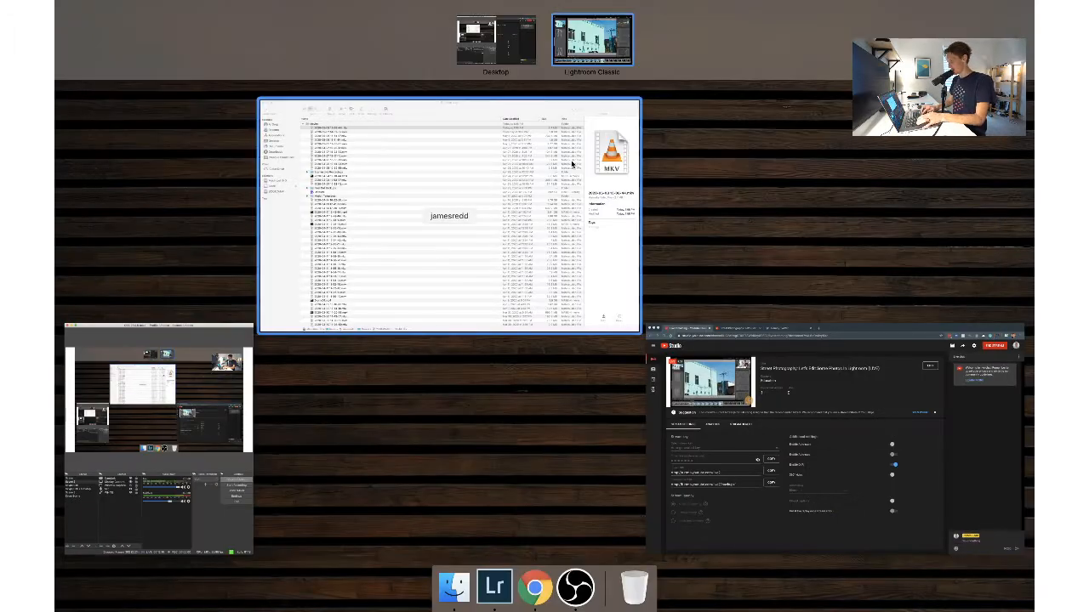
click(603, 52)
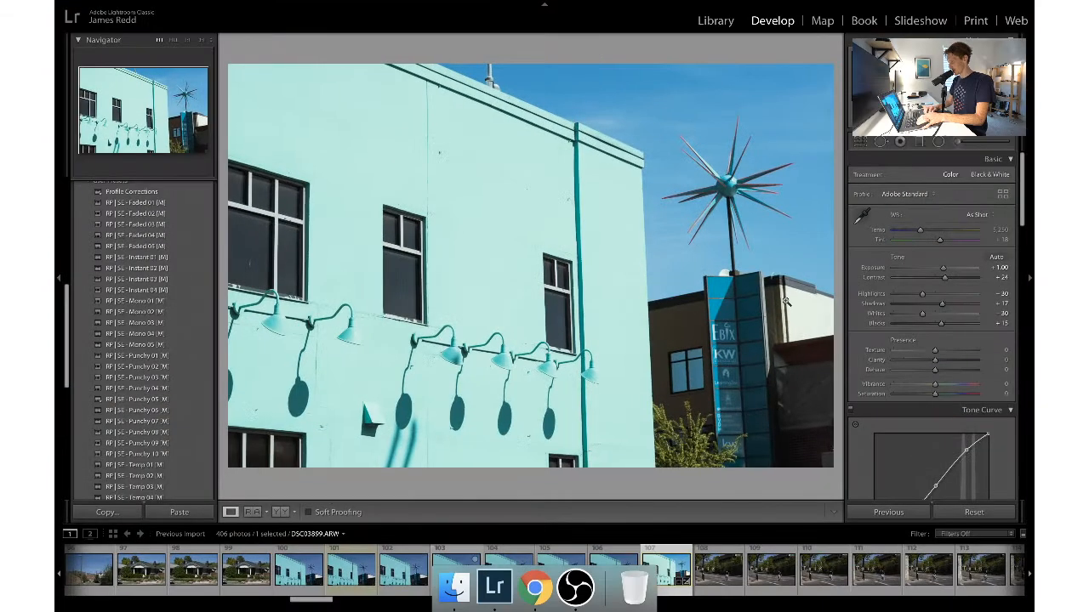
click(576, 588)
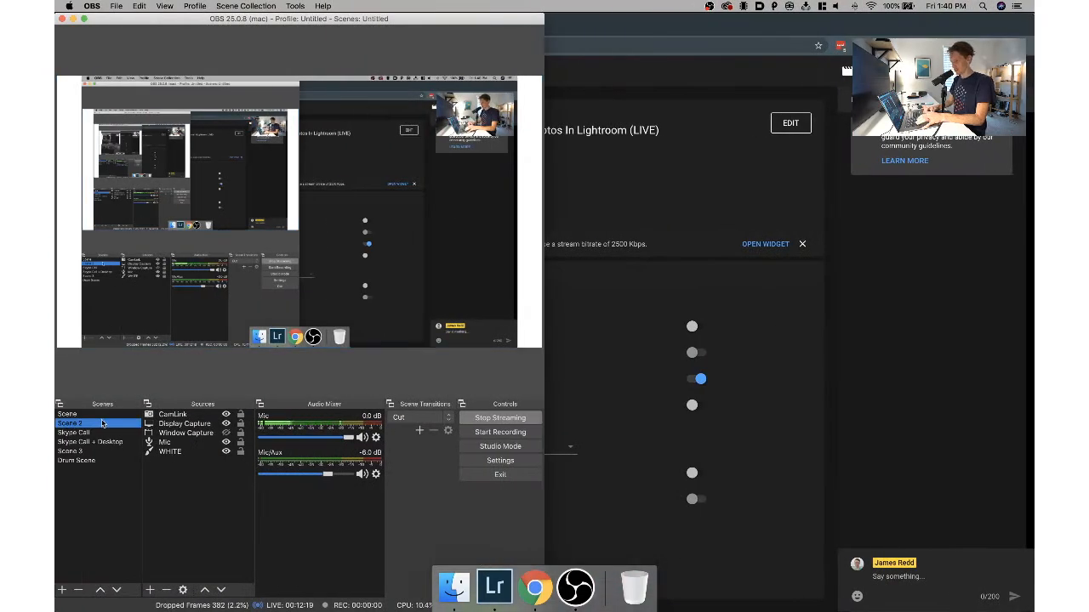
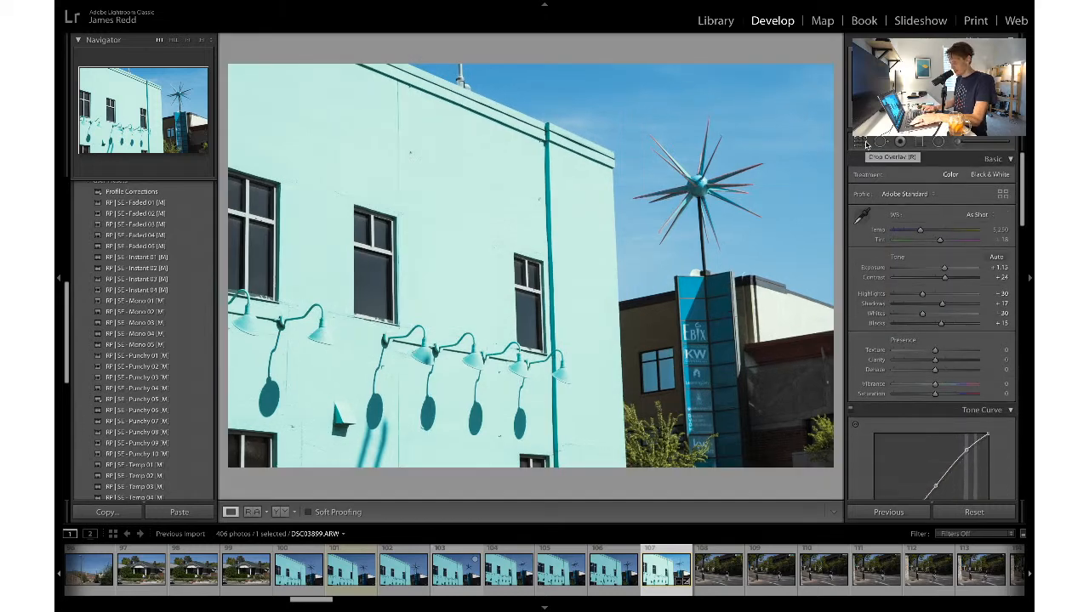
- Crop the turquoise building photo to 1 x 1 at full image height, with the whole starburst sculpture inside the frame, and apply it
click(862, 143)
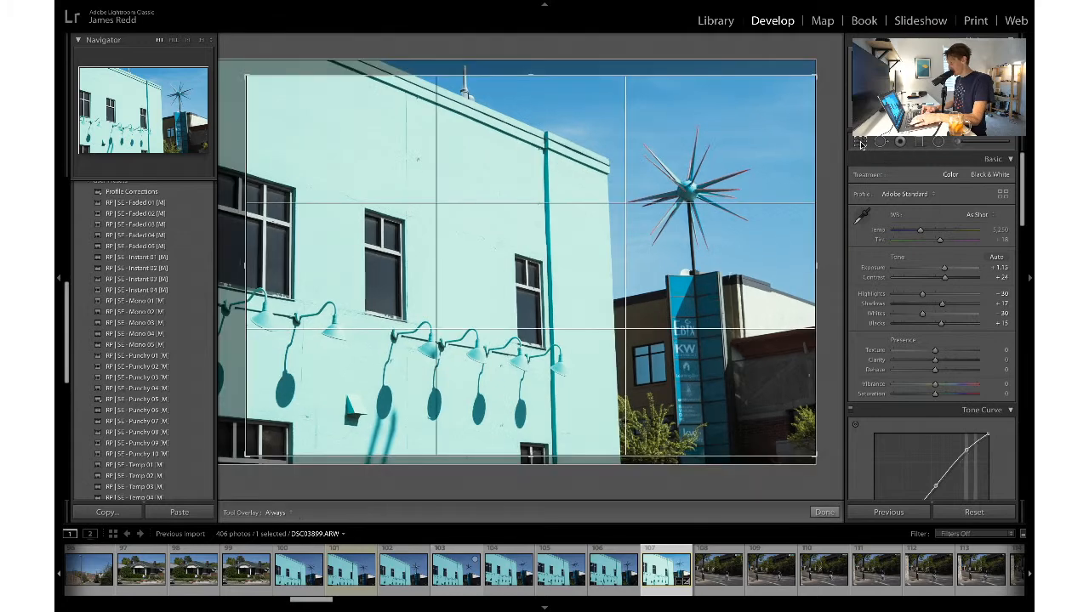
click(967, 184)
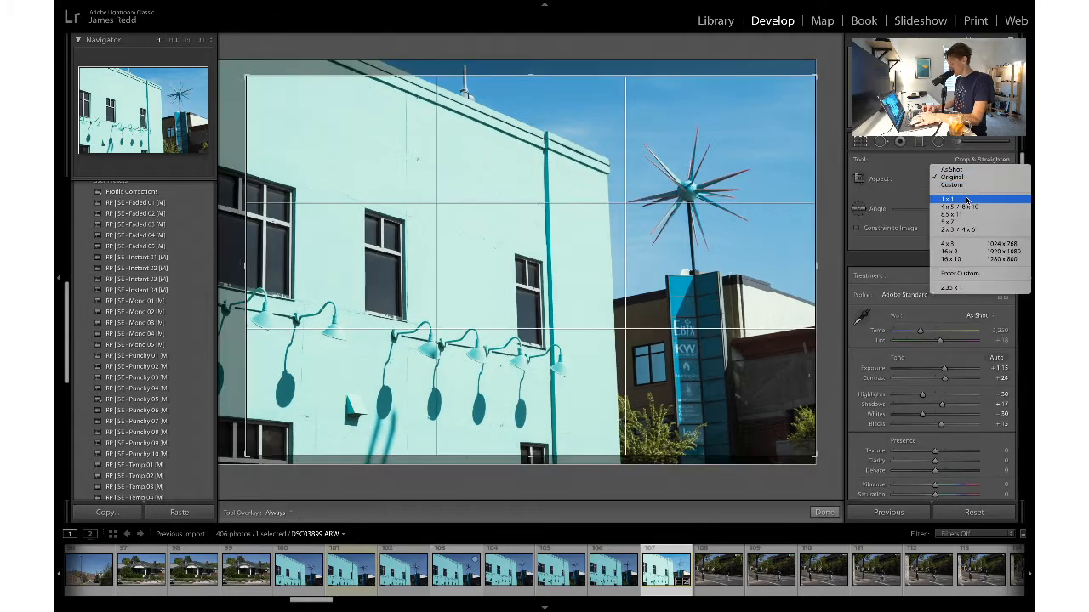
click(968, 199)
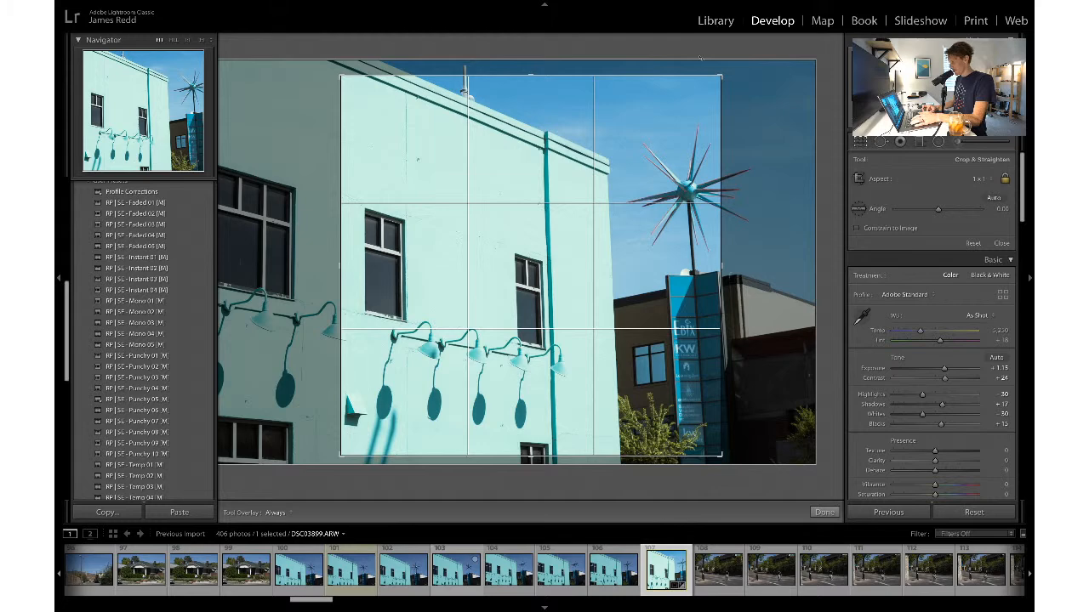
drag(721, 75, 733, 53)
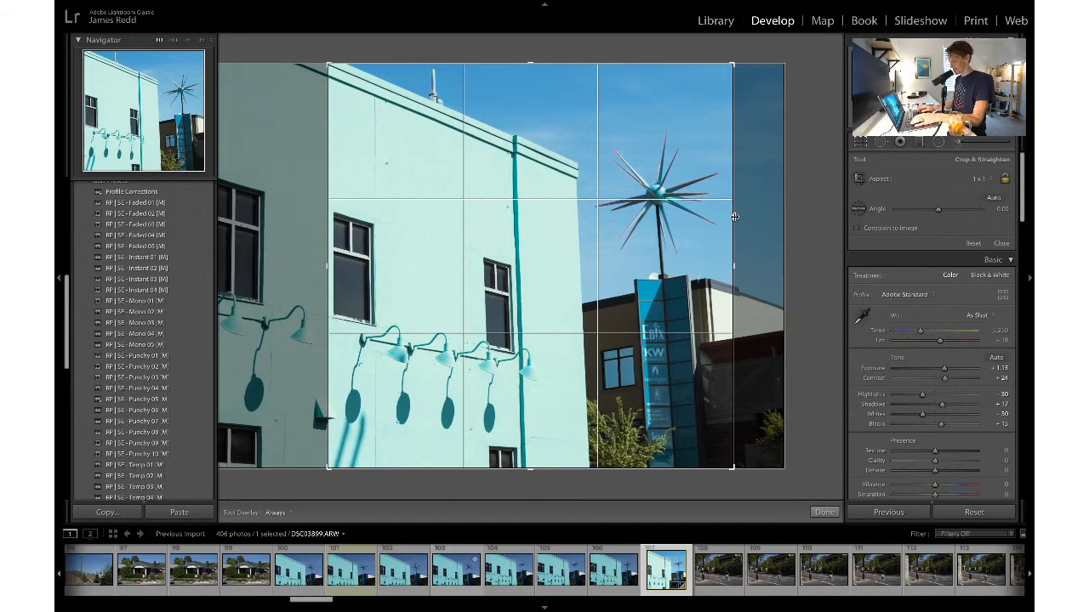
key(Right)
key(Return)
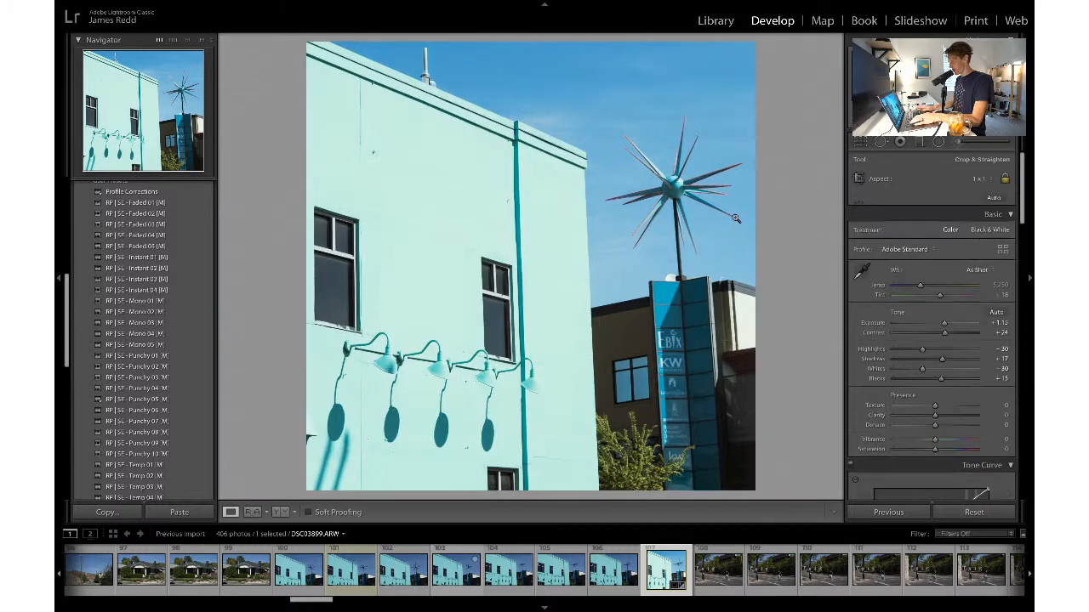
- Undo the last crop rectangle adjustments on the square crop
key(super+z)
key(super+z)
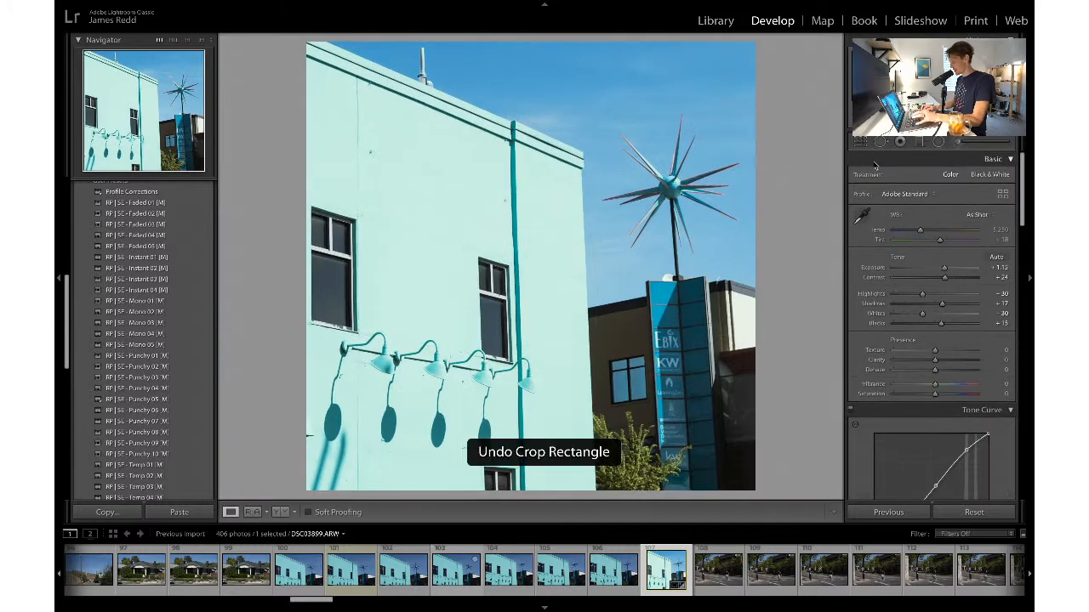
key(super+z)
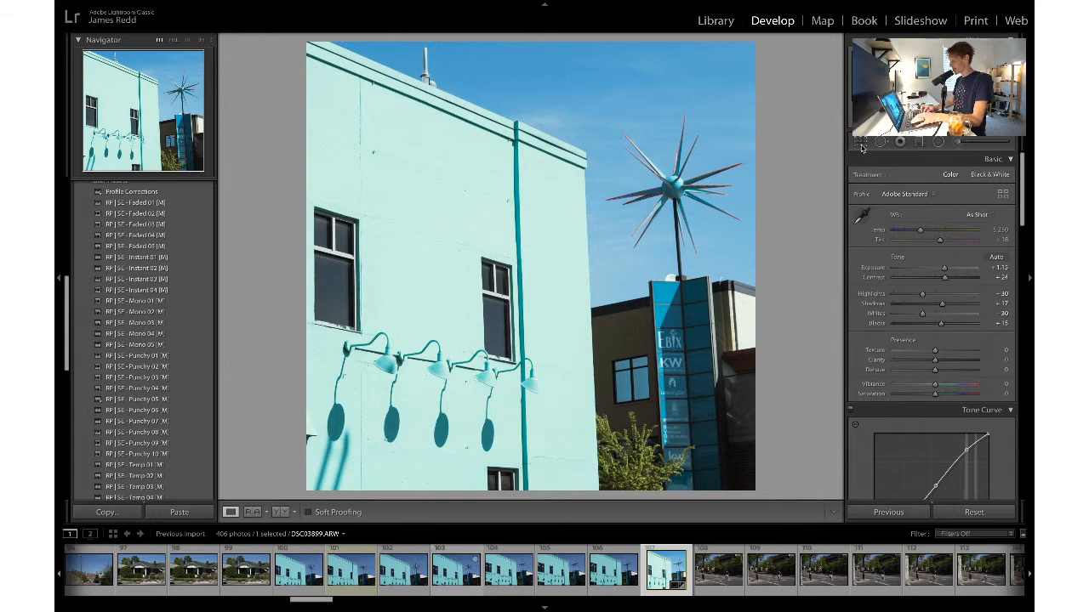
- Change the crop to a 4 x 5 / 8 x 10 aspect, enlarge the frame to the full image height, and apply it
click(862, 140)
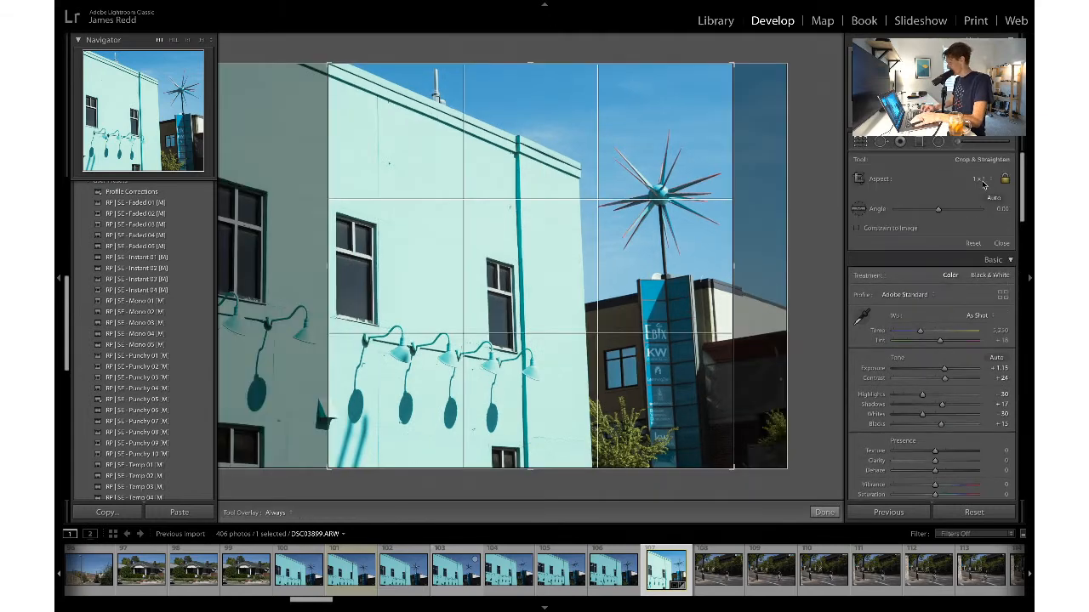
click(983, 184)
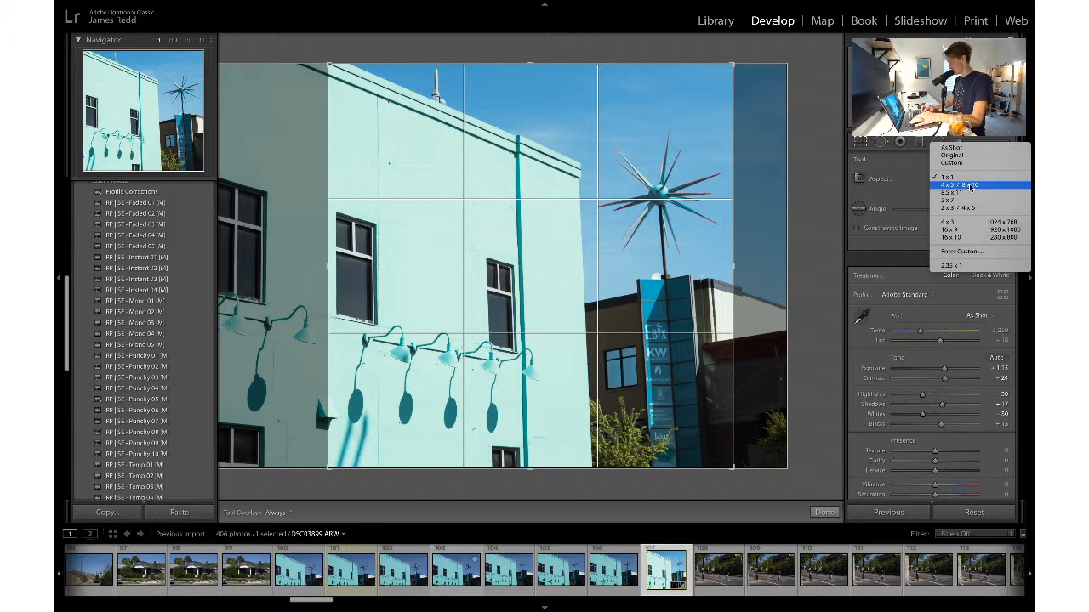
click(971, 187)
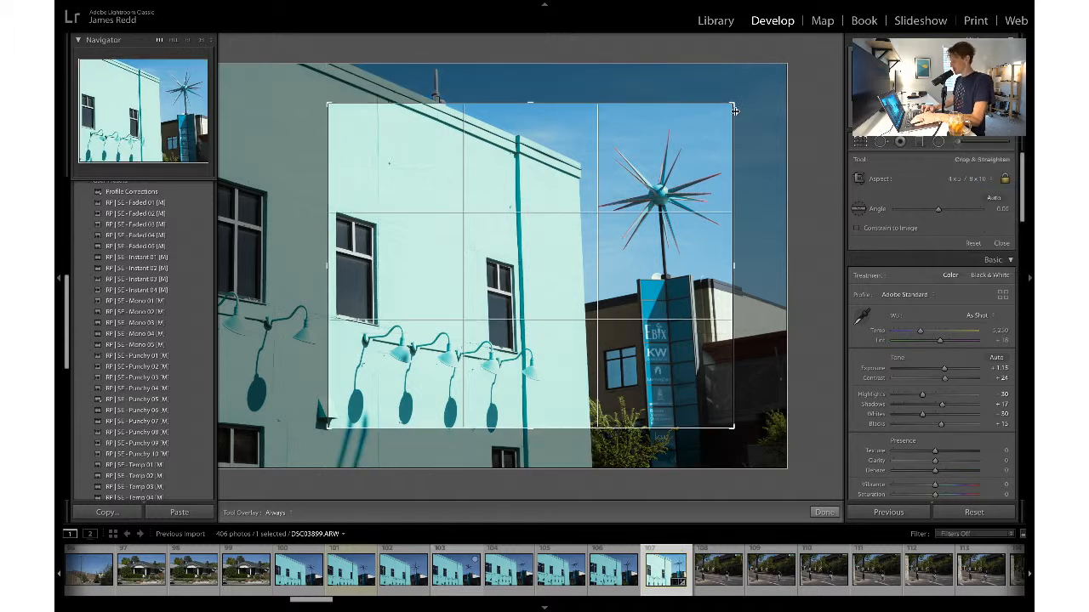
drag(730, 106, 762, 59)
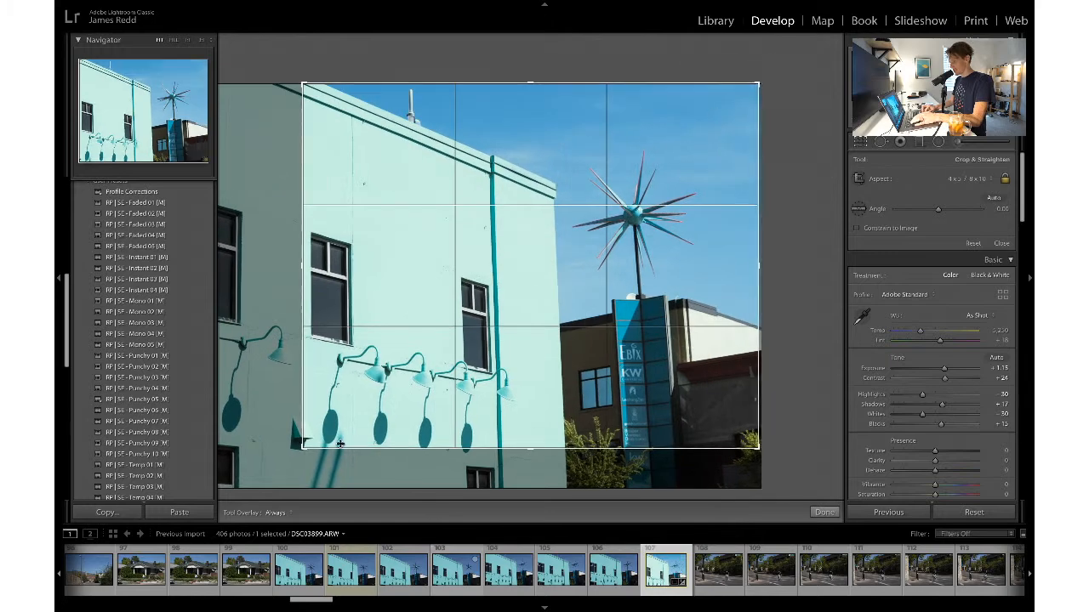
drag(303, 443, 276, 495)
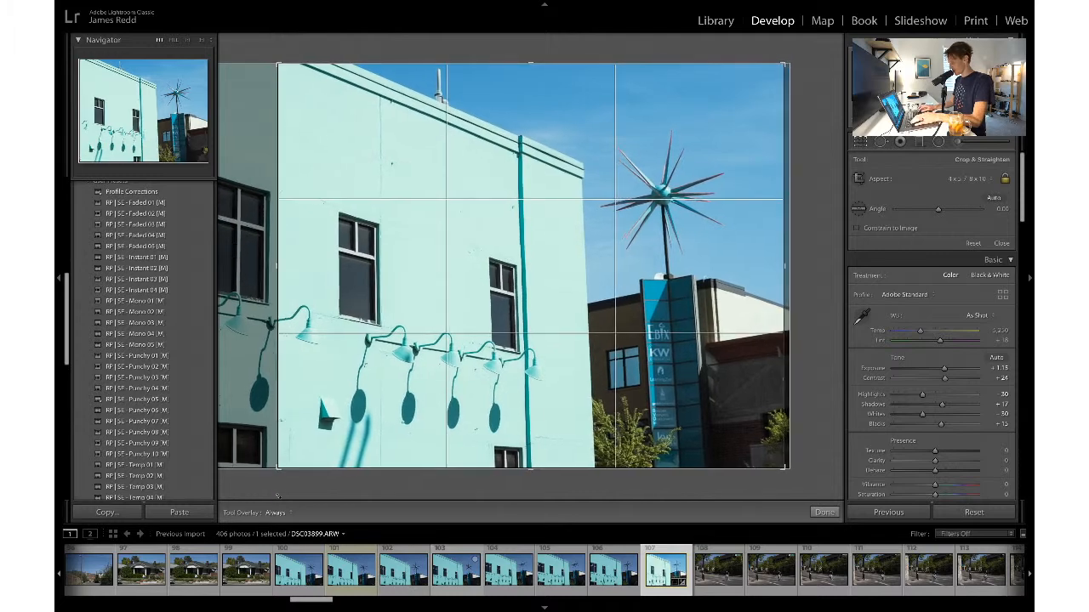
key(Return)
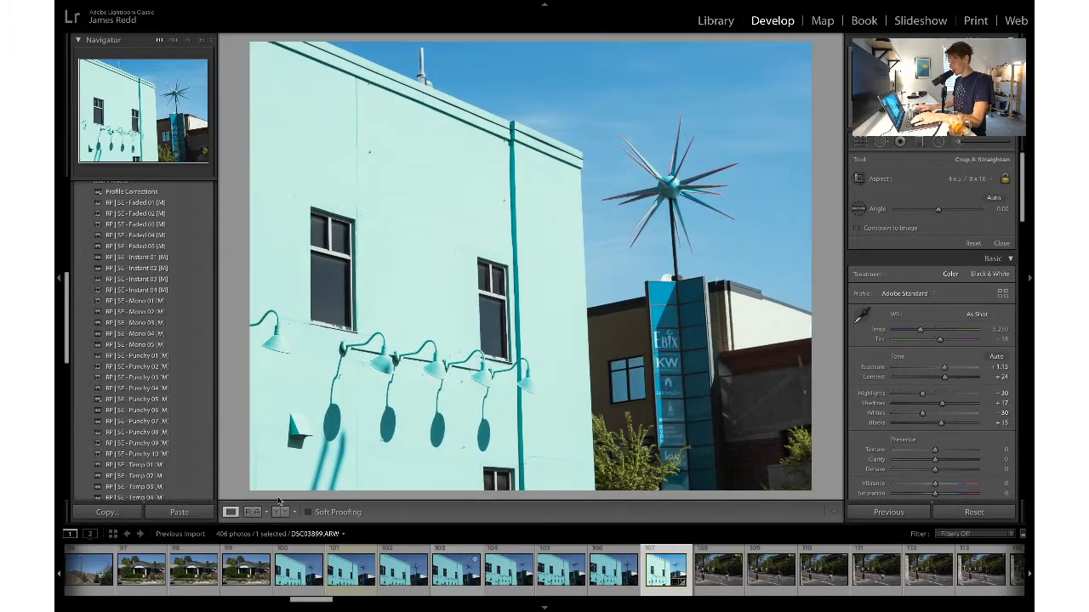
- Tighten the 4 x 5 / 8 x 10 crop slightly from the photo's lower-left corner and apply it
click(859, 143)
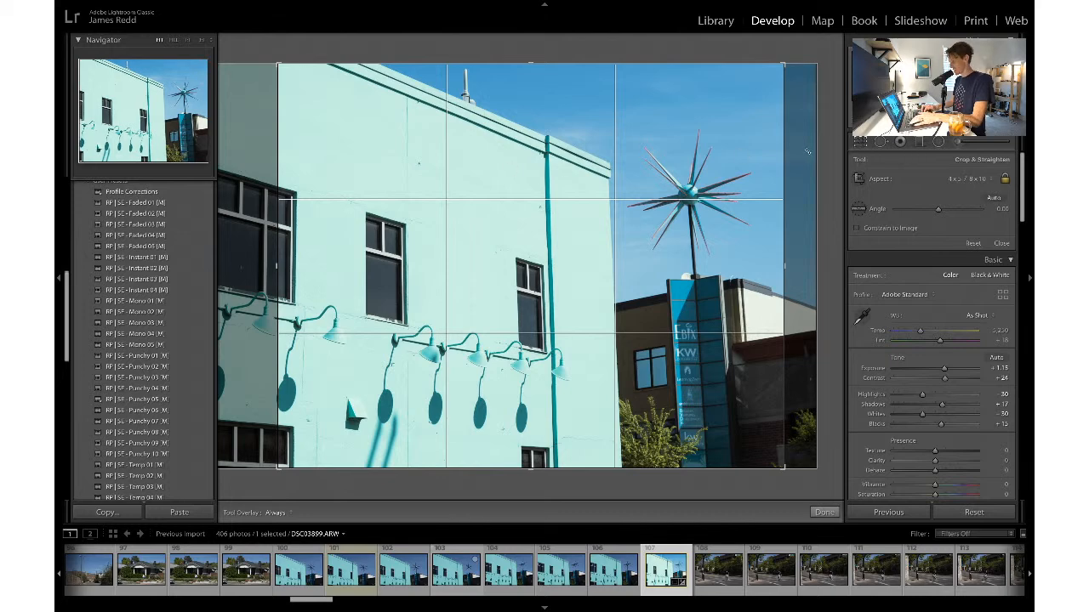
drag(277, 469, 284, 459)
key(Return)
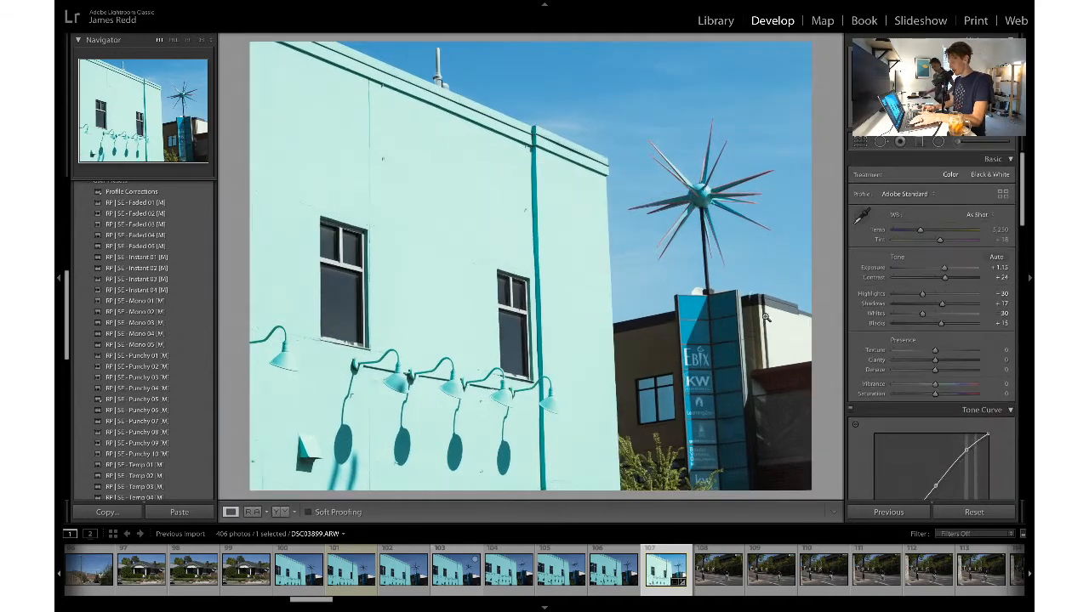
click(861, 143)
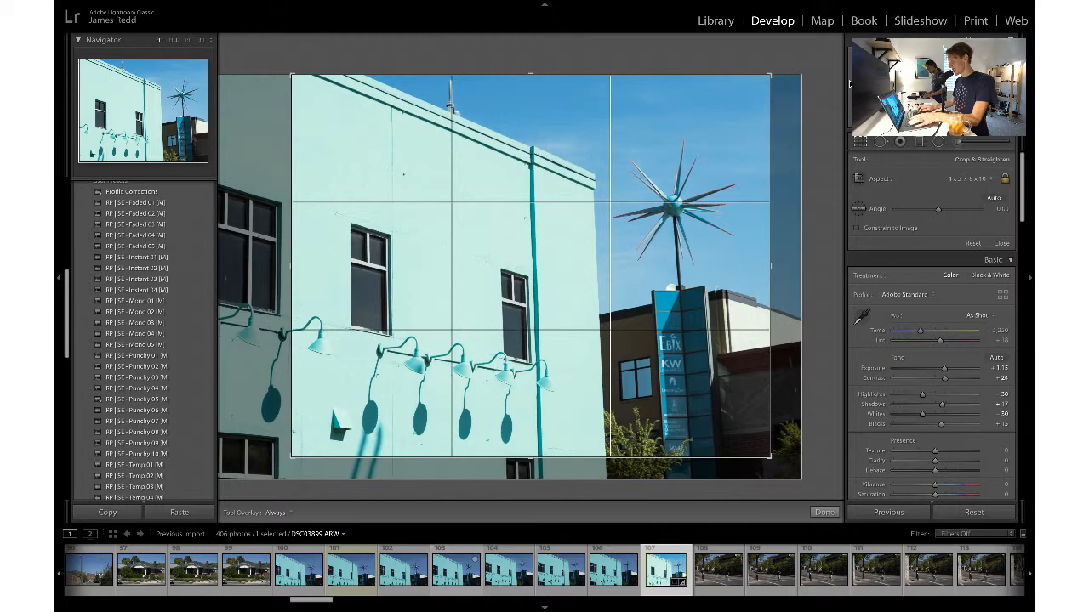
key(Return)
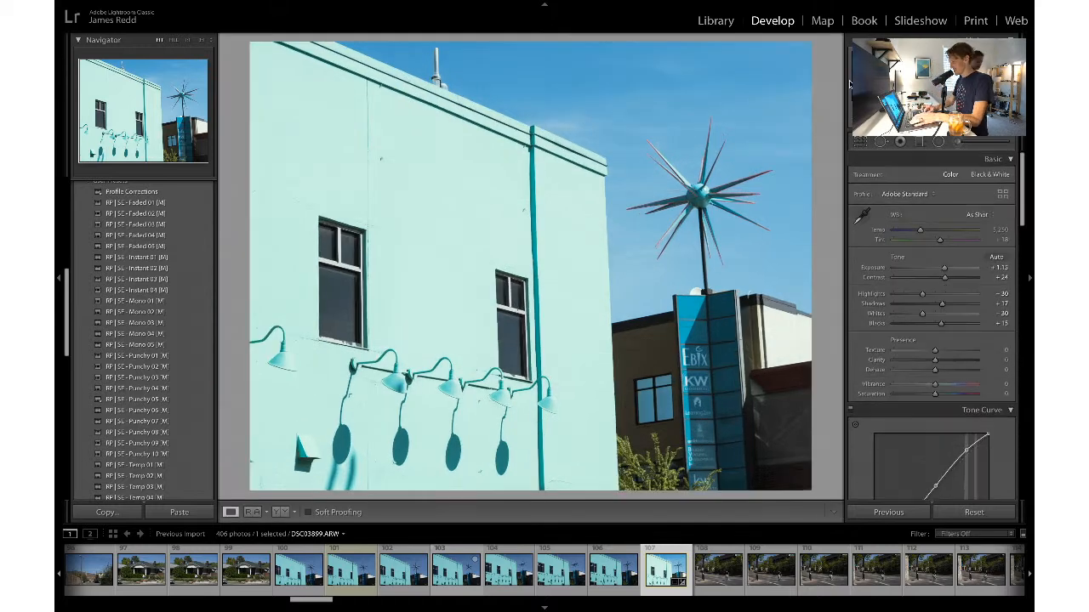
click(863, 143)
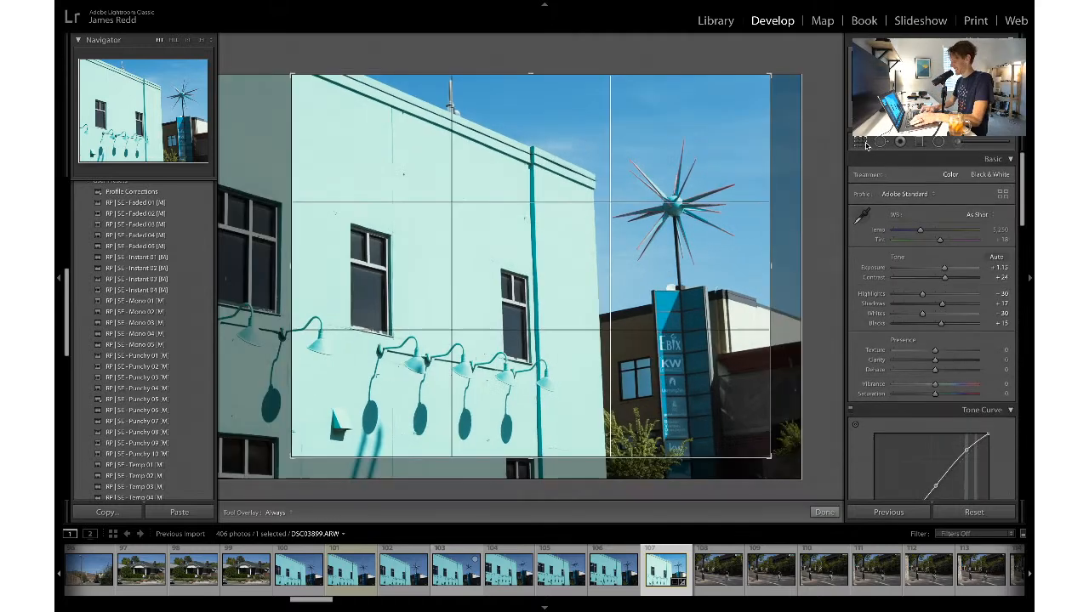
click(866, 145)
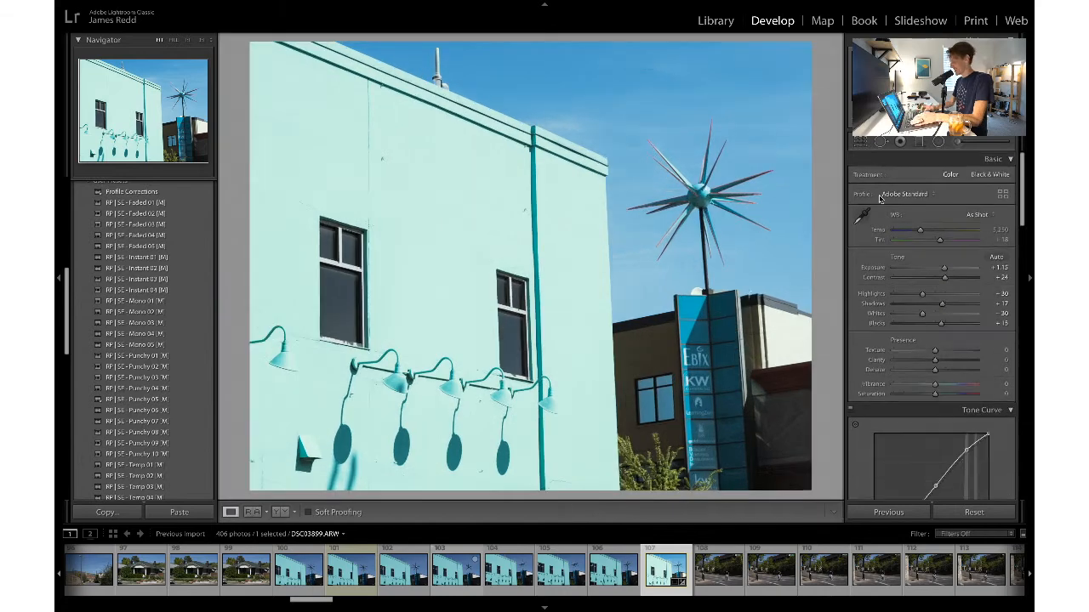
- Set the building photo's Contrast to +30 and its Blue luminance to +6
click(990, 277)
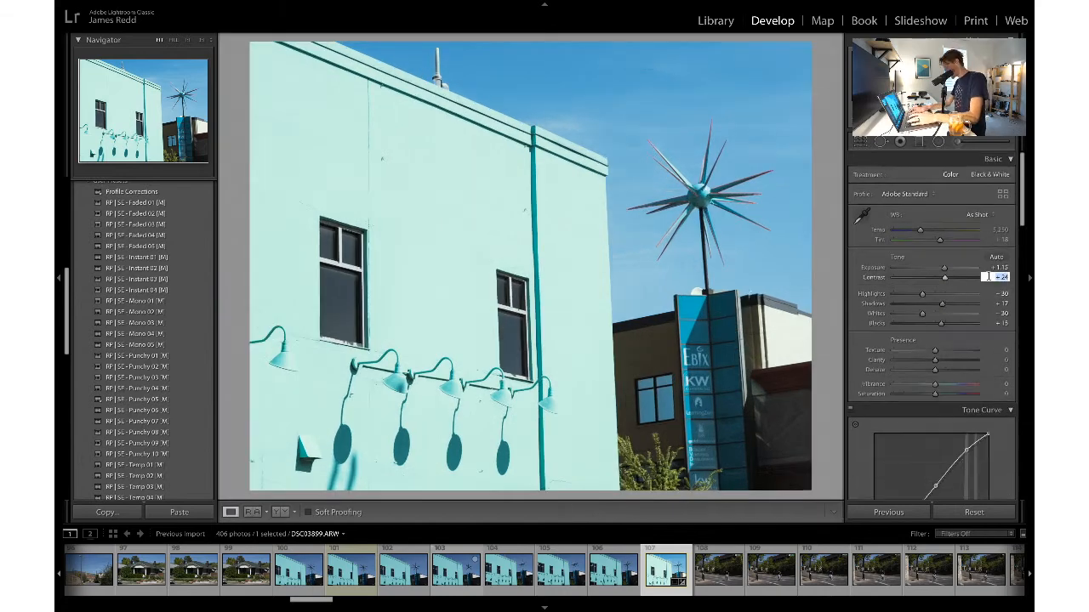
text(30)
key(Return)
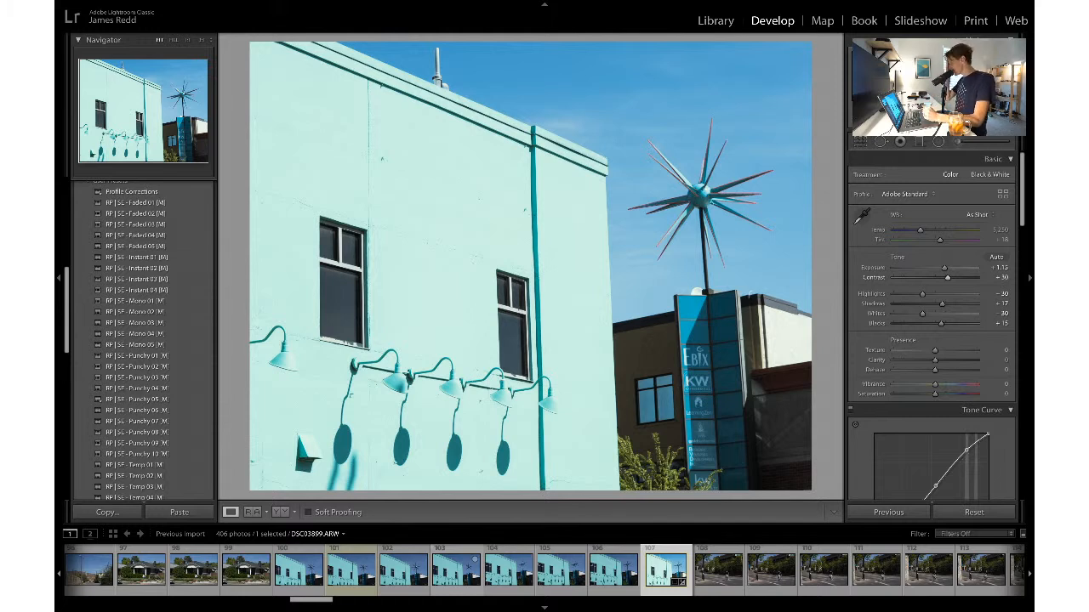
scroll(944, 296, down, 5)
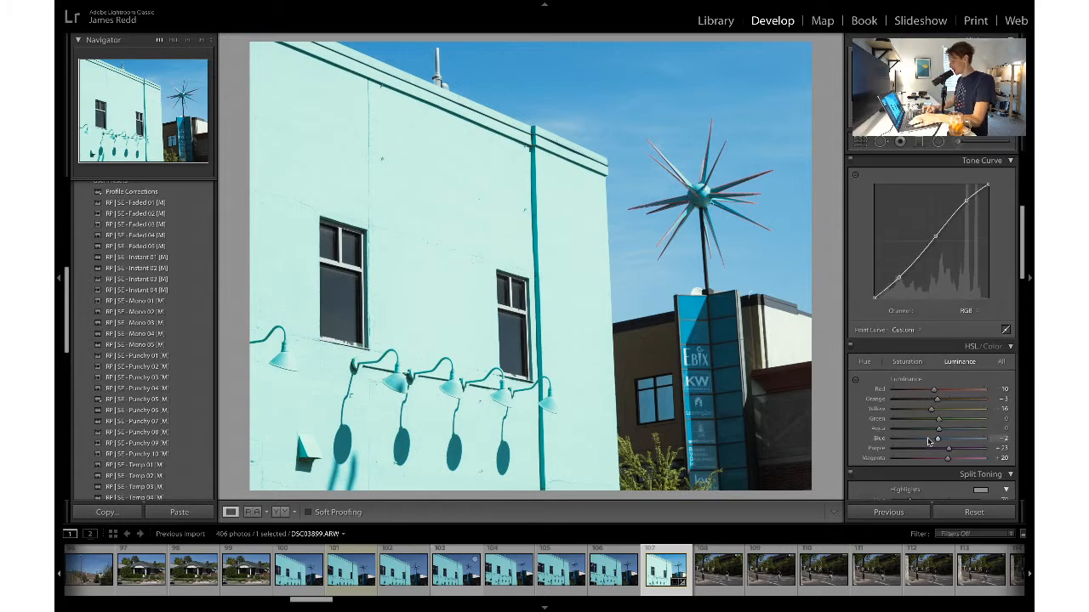
drag(942, 446, 939, 442)
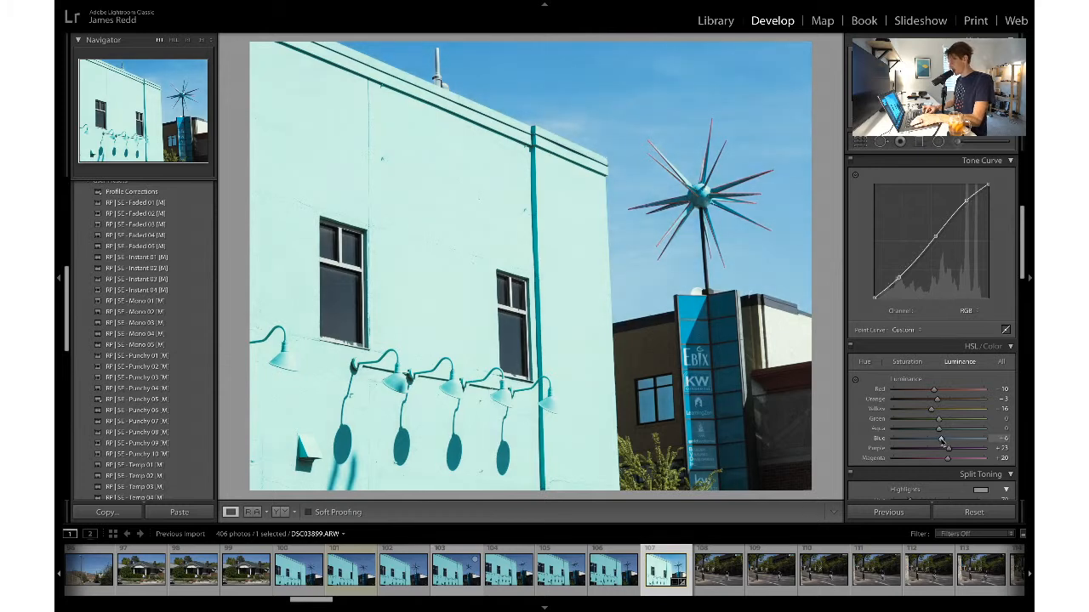
- Try a Yellow luminance of +4 on the building photo and undo it
click(940, 410)
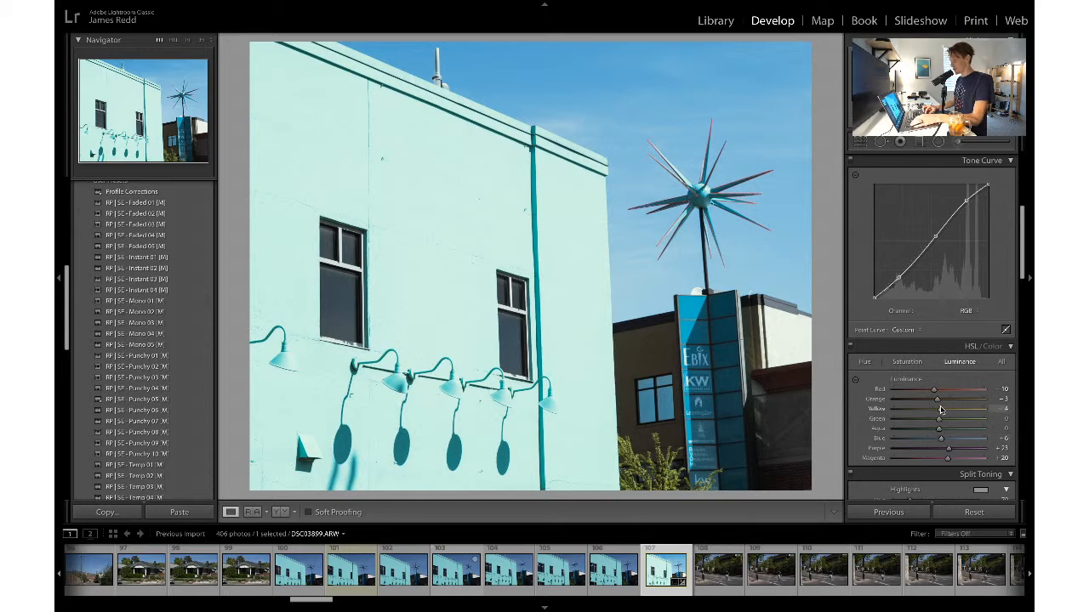
key(ctrl+z)
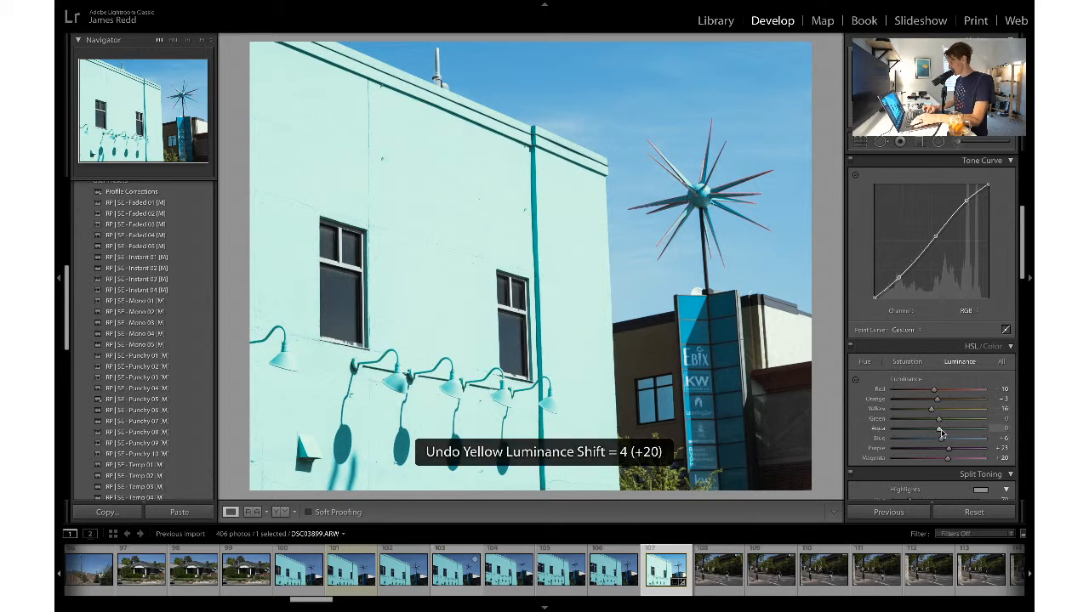
key(ctrl+z)
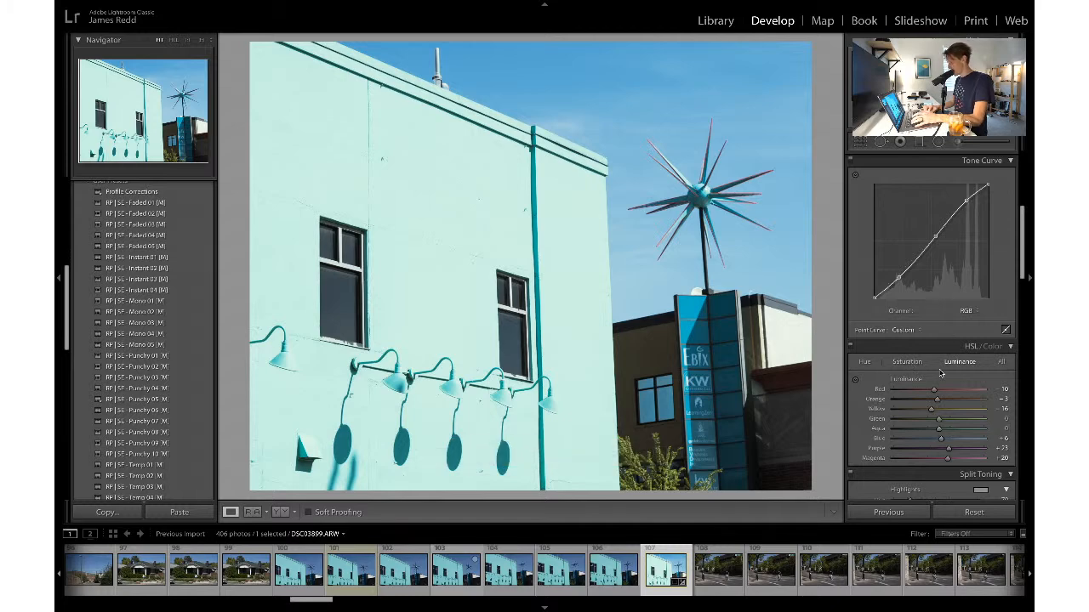
scroll(940, 373, down, 2)
scroll(940, 372, down, 2)
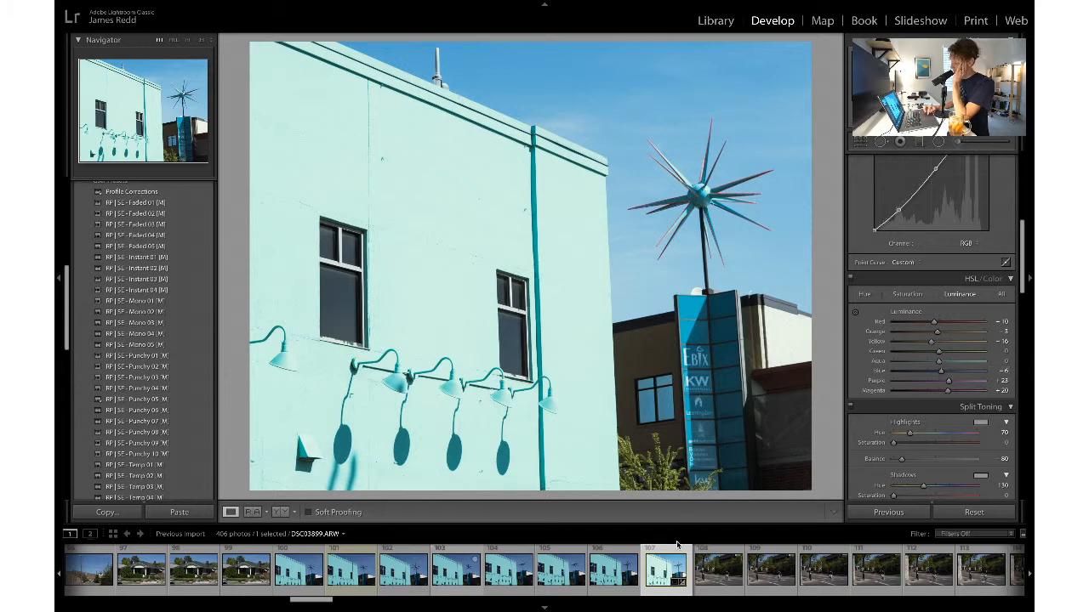
- Select the rooster mural photo DSC03912.ARW and apply the RP | SE - Punchy 02 preset to it
scroll(698, 578, down, 5)
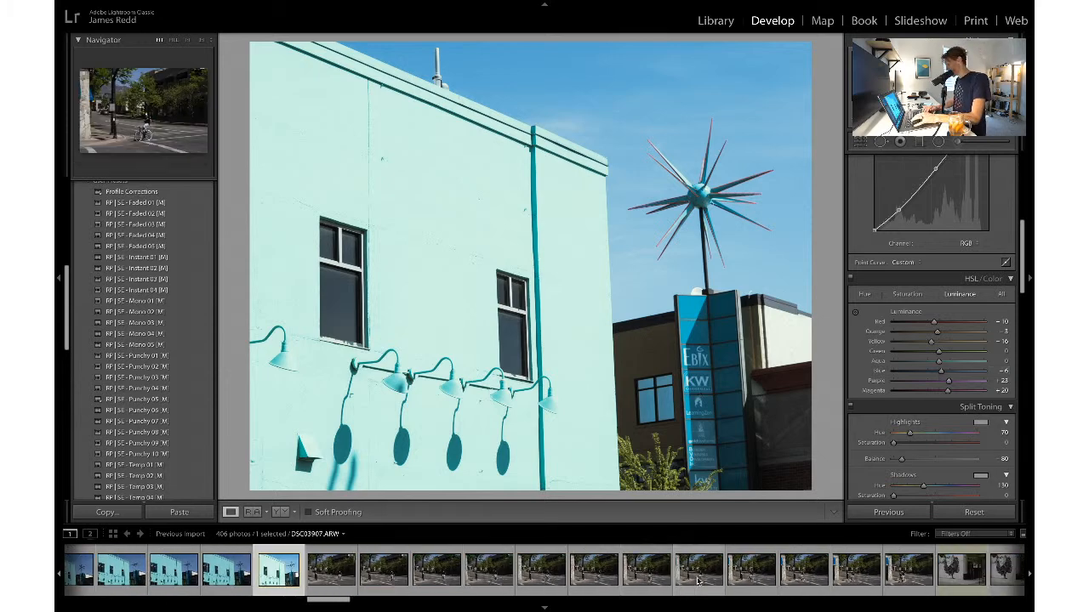
click(635, 578)
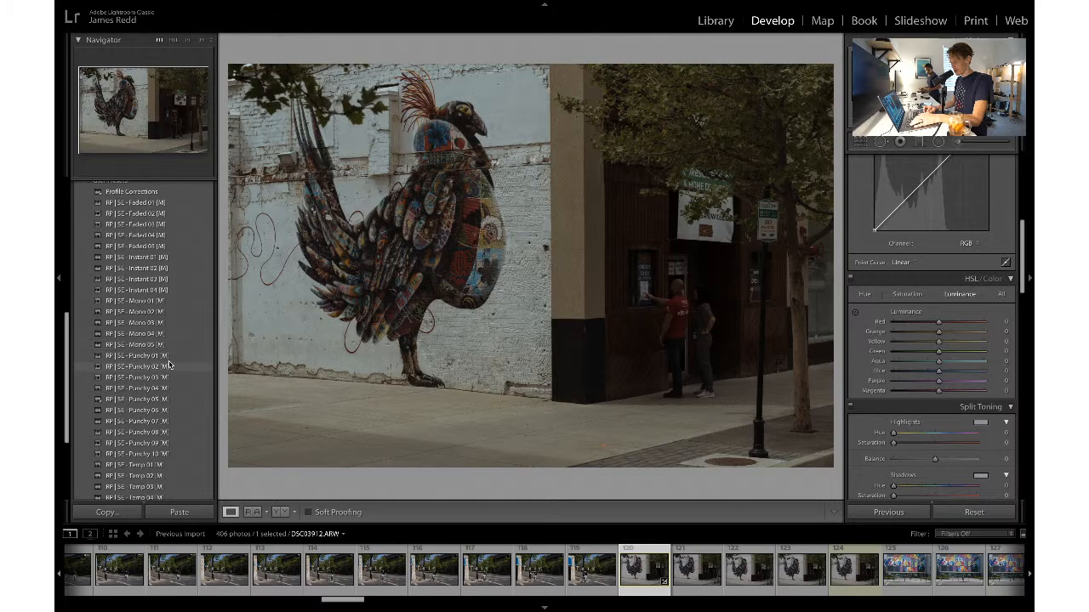
click(170, 366)
- Set the mural photo's Exposure to +1.73 and its Contrast to +25
scroll(936, 307, up, 8)
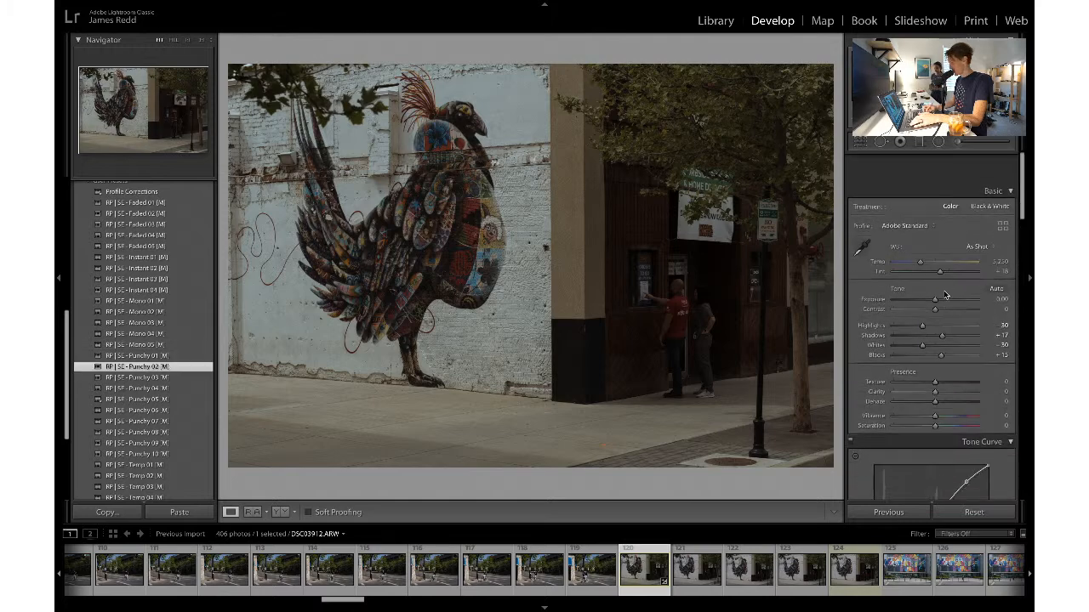
drag(936, 271, 948, 273)
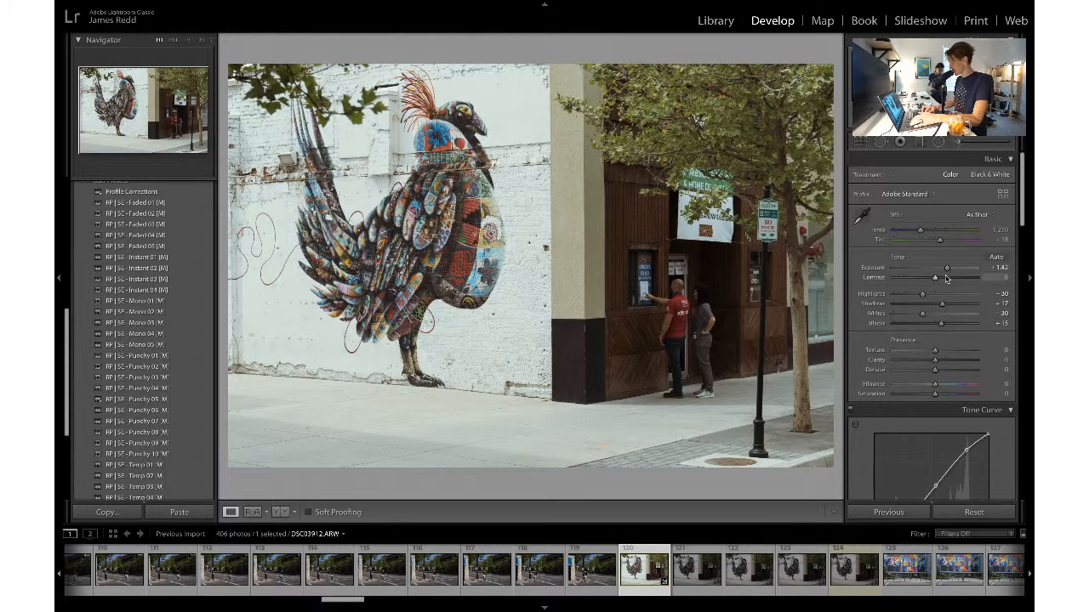
click(946, 279)
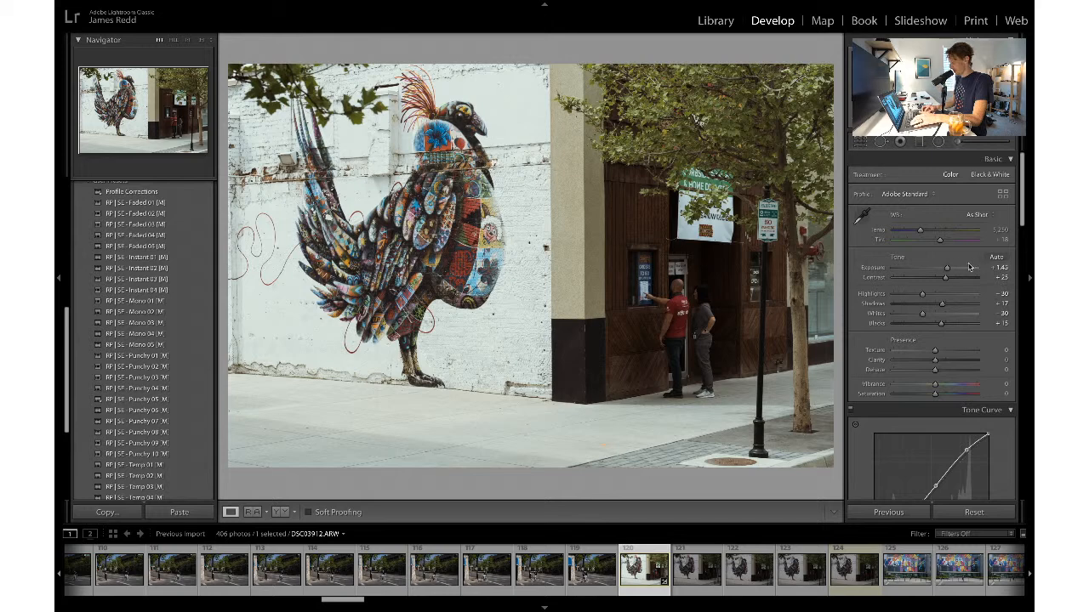
drag(947, 270, 949, 270)
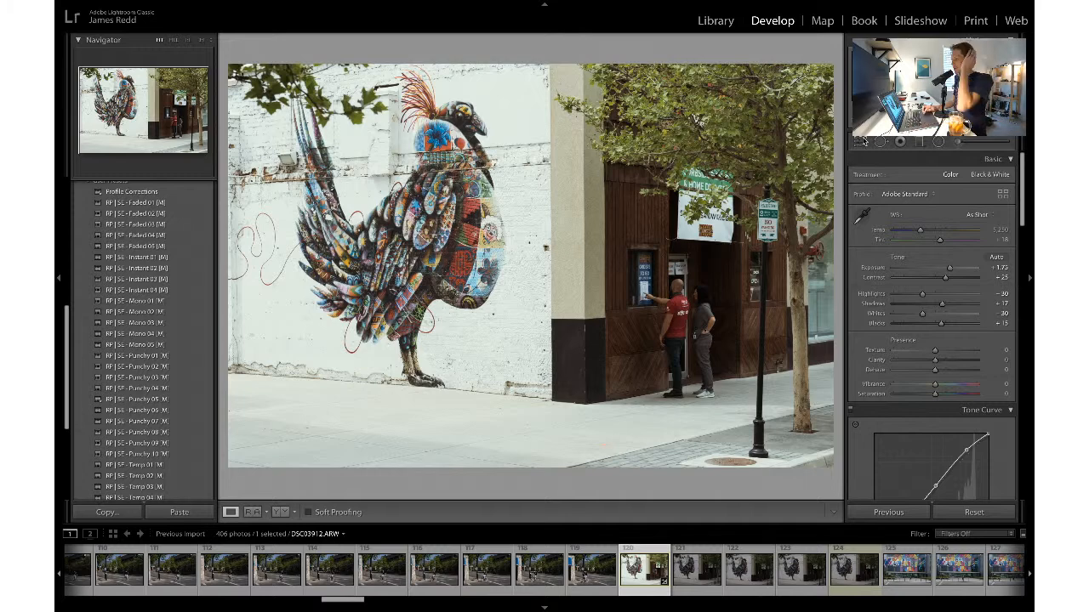
- Try a 4 x 5 / 8 x 10 crop on the rooster mural photo and undo it
click(864, 142)
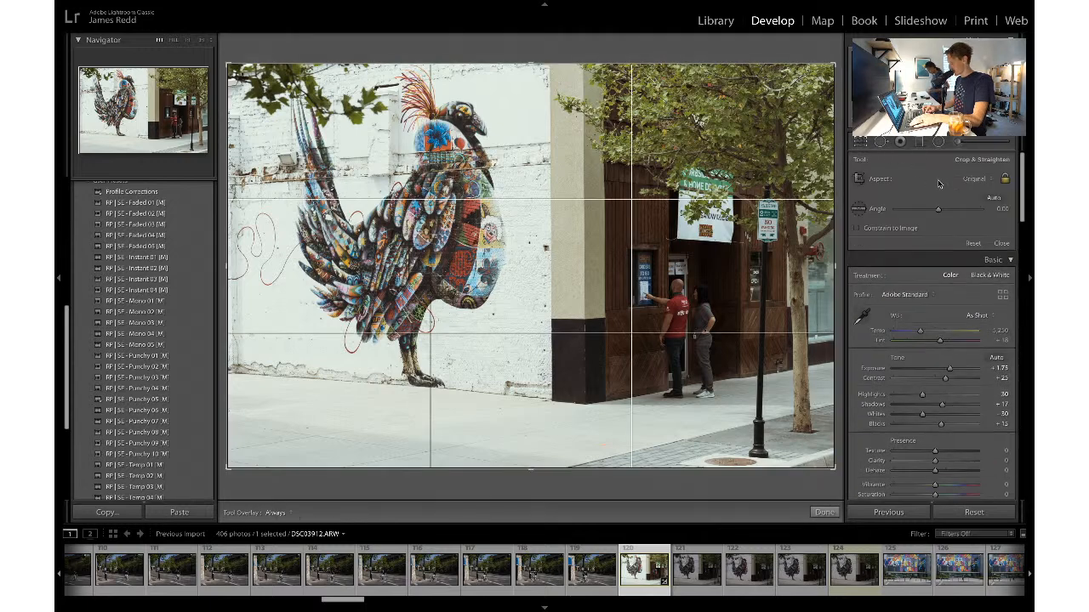
click(971, 180)
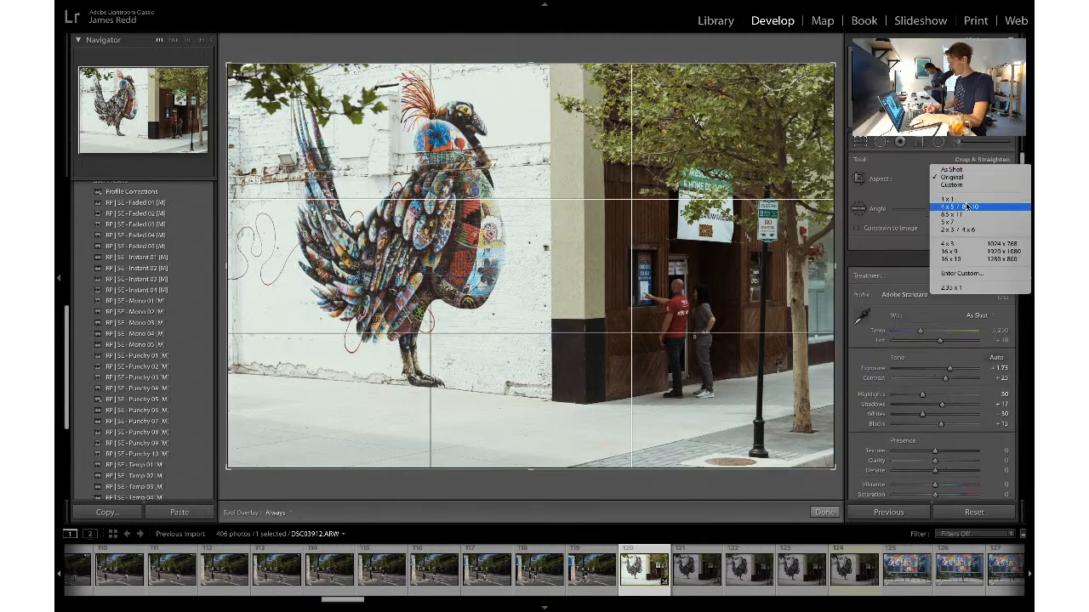
click(966, 207)
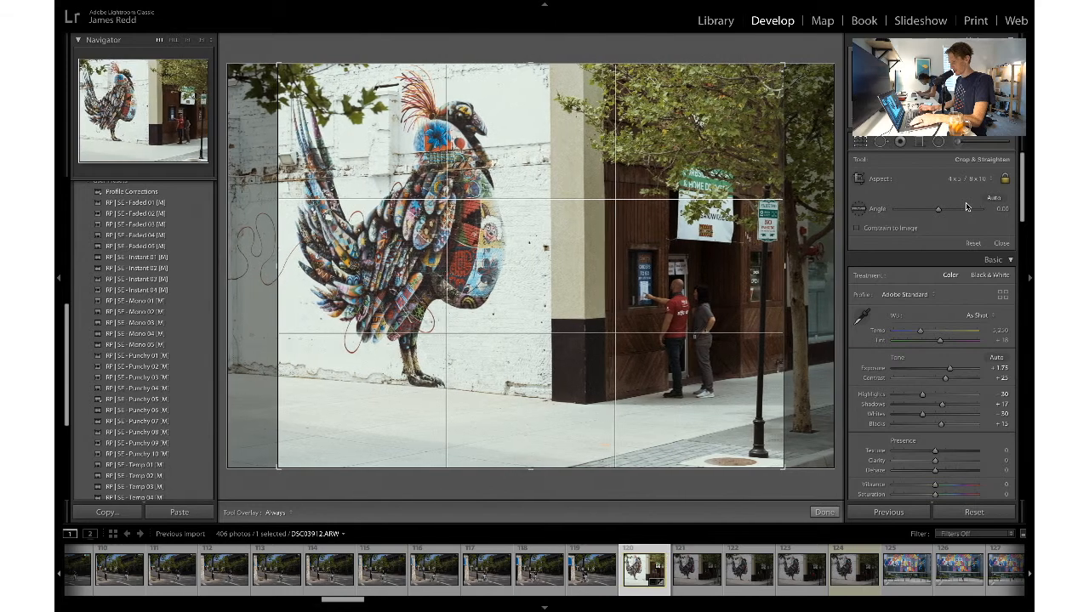
key(Return)
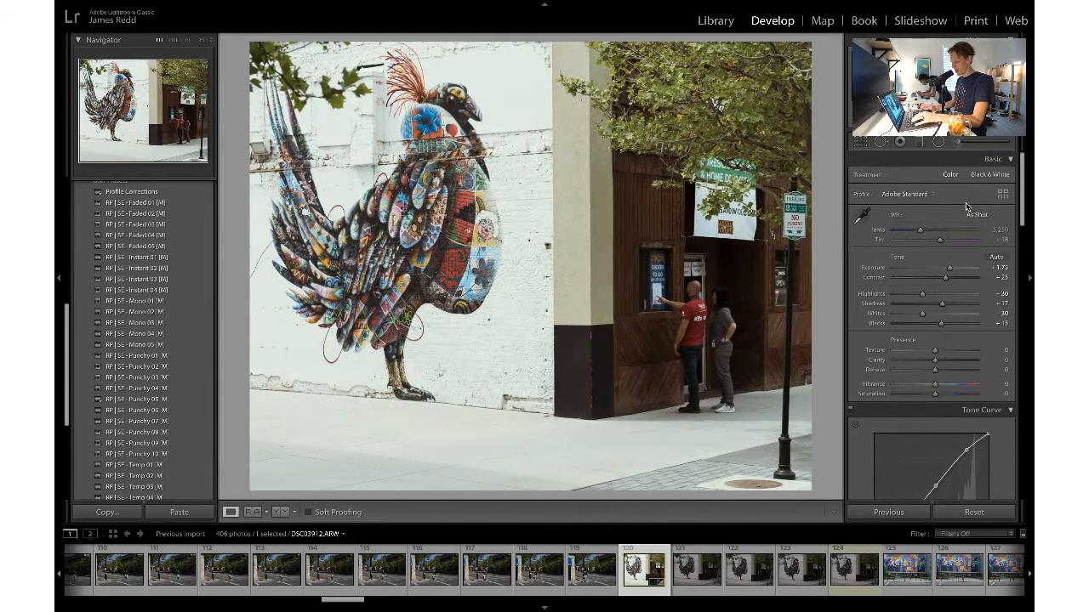
key(ctrl+z)
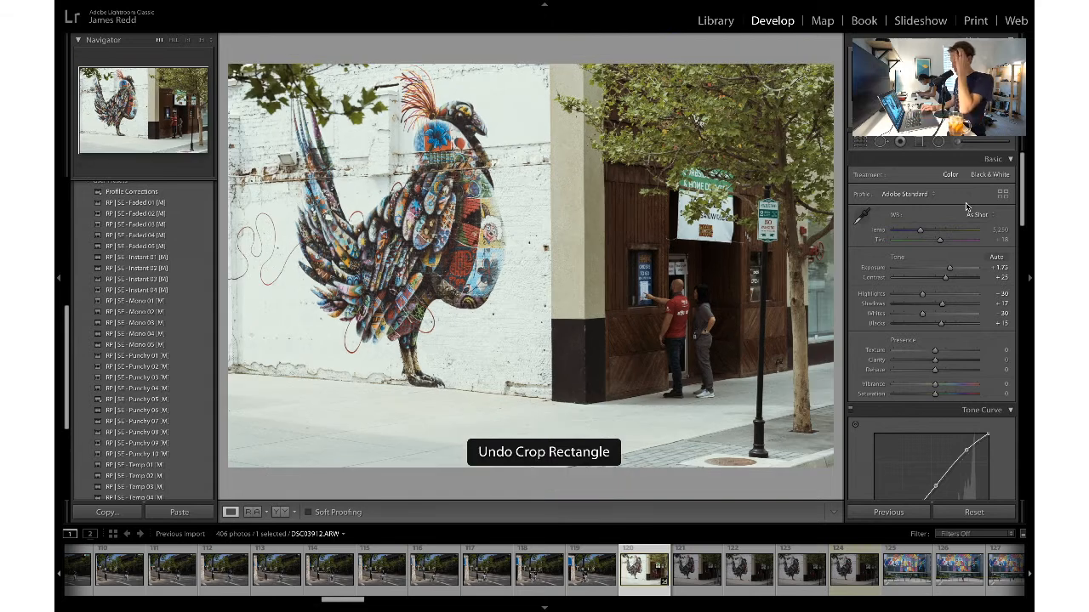
- Crop the mural photo to 4 x 5 / 8 x 10 again, comparing the cropped and uncropped versions with undo and redo
click(861, 143)
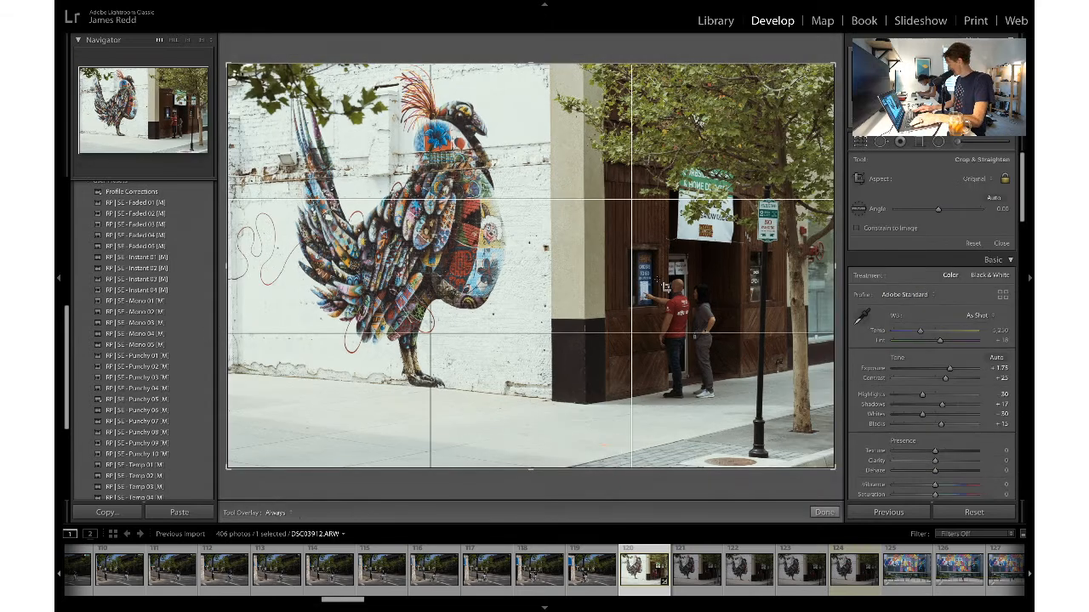
key(Return)
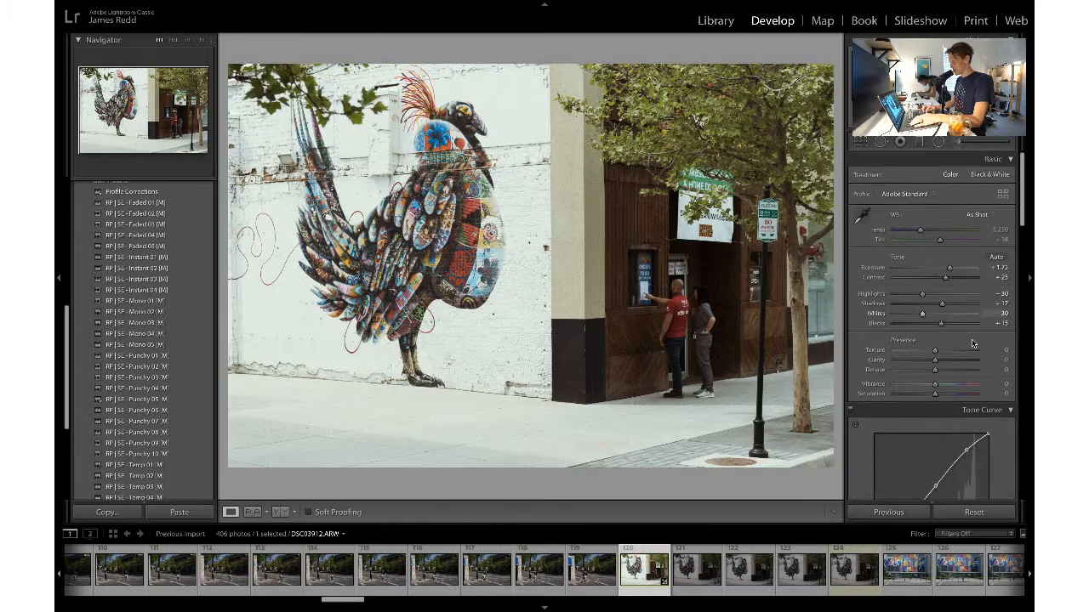
click(862, 145)
click(976, 179)
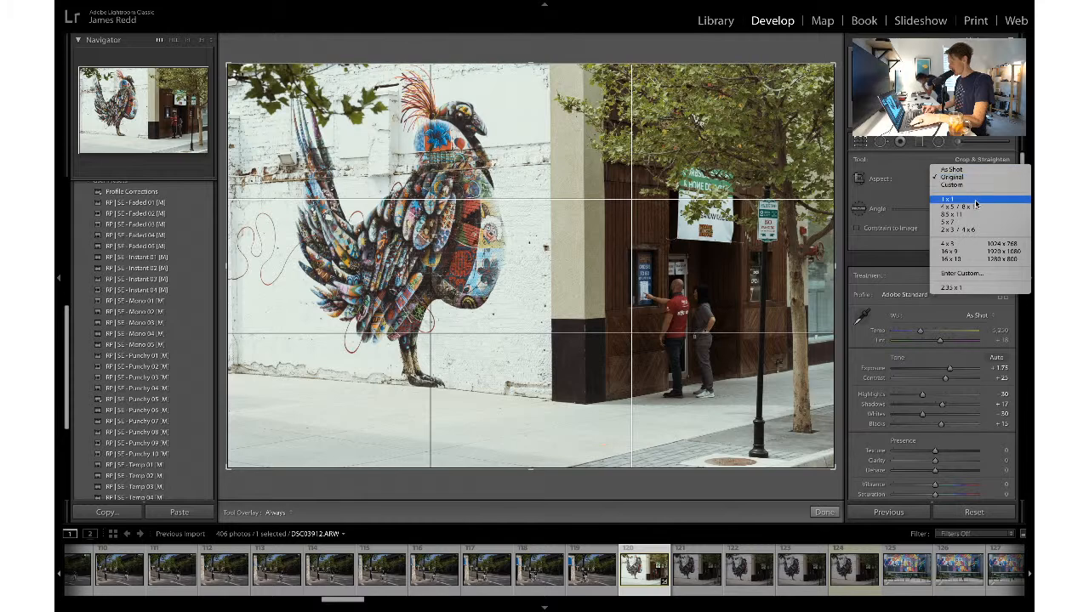
click(975, 207)
key(Return)
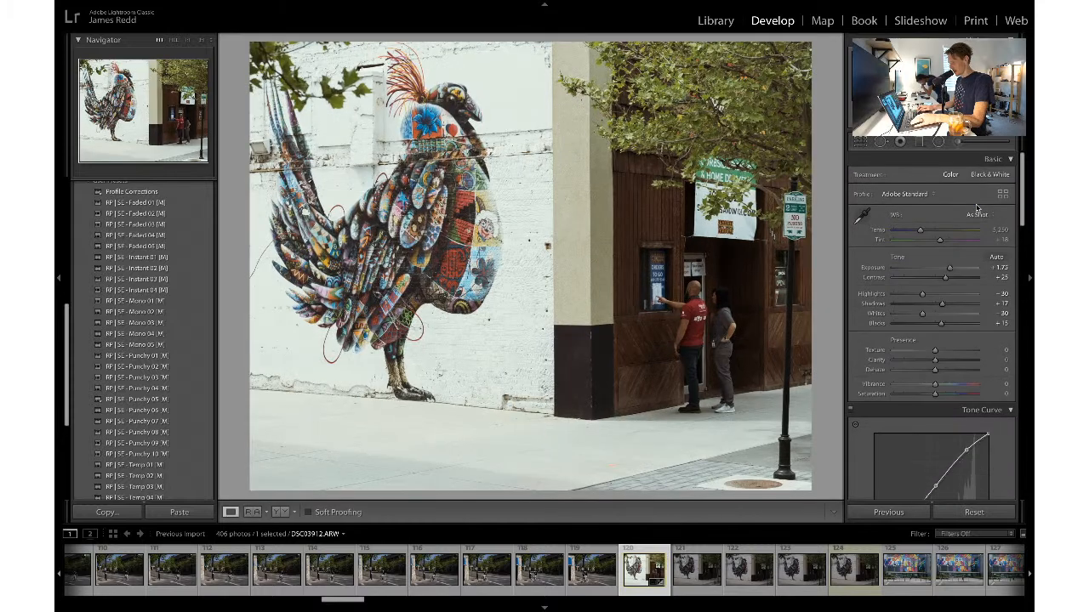
key(ctrl+z)
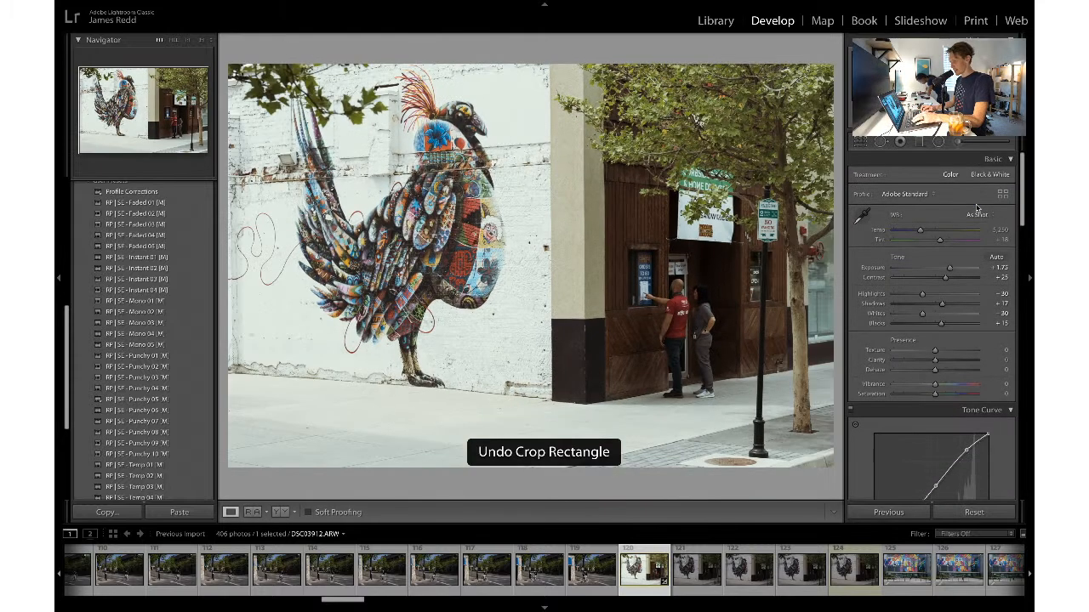
key(ctrl+y)
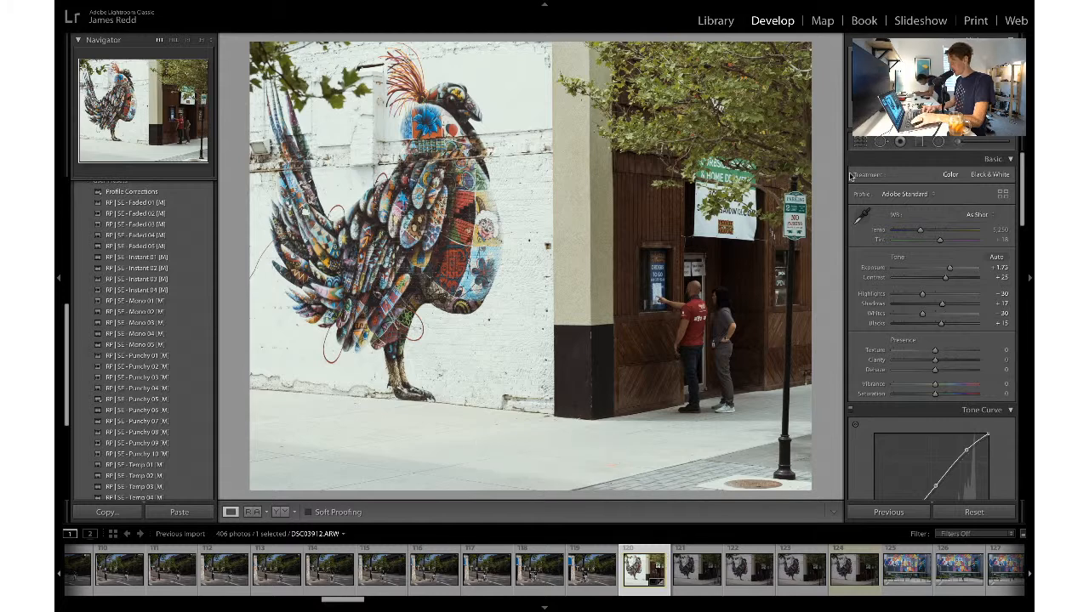
click(863, 143)
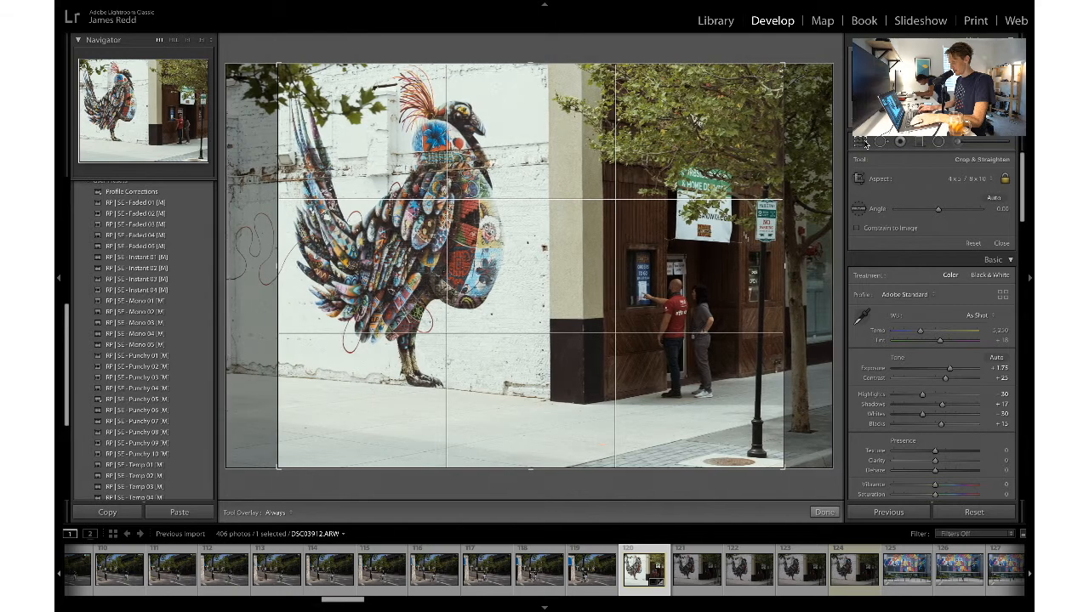
click(864, 143)
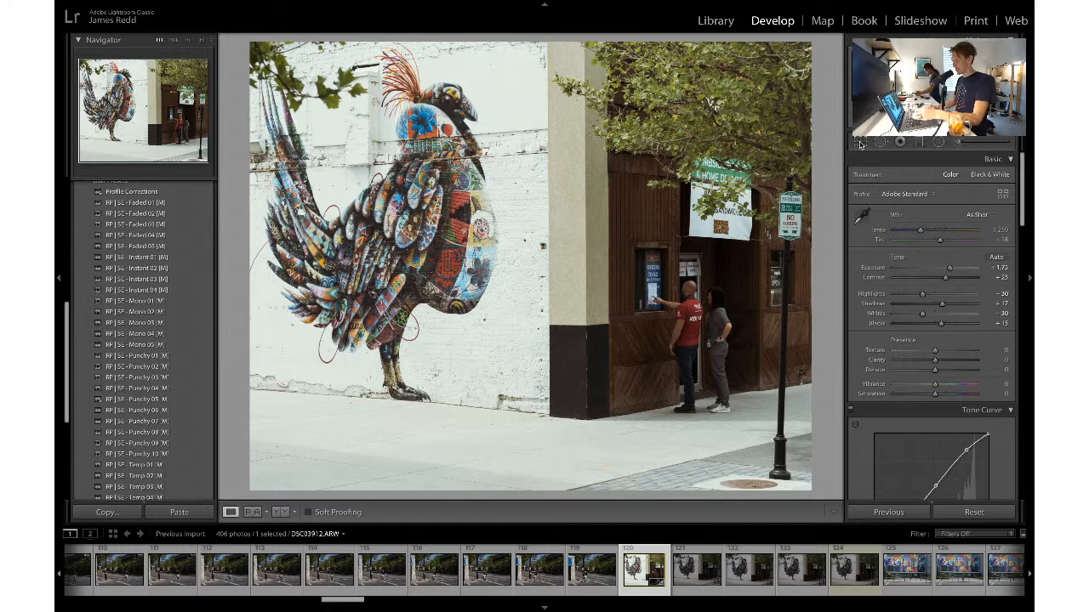
- Change the mural photo's crop aspect to 4 x 3 and enlarge the crop to the photo's full height
click(861, 143)
click(969, 179)
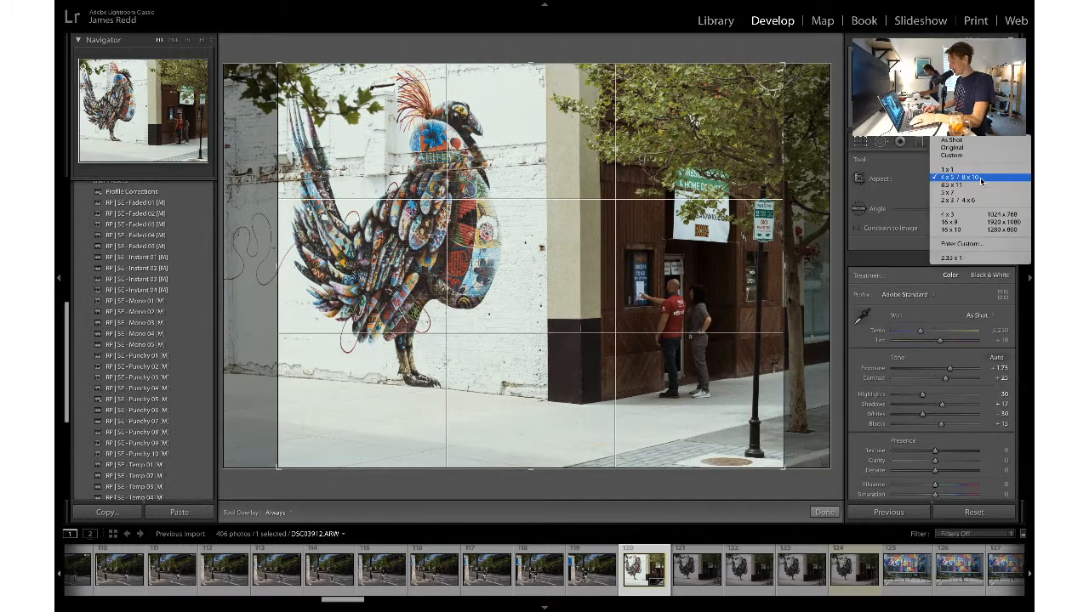
click(952, 218)
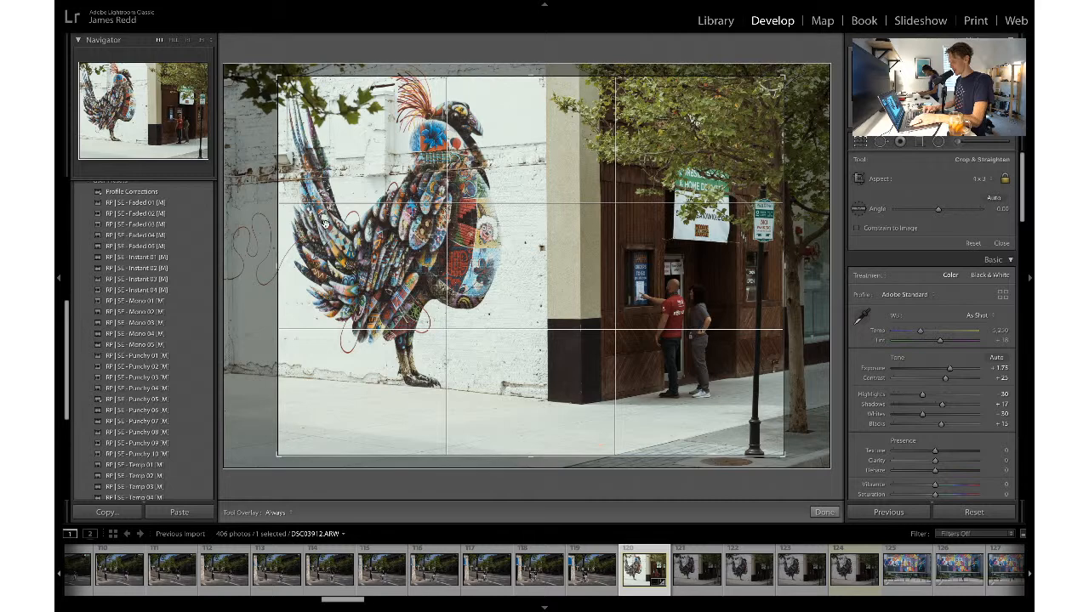
drag(277, 79, 260, 65)
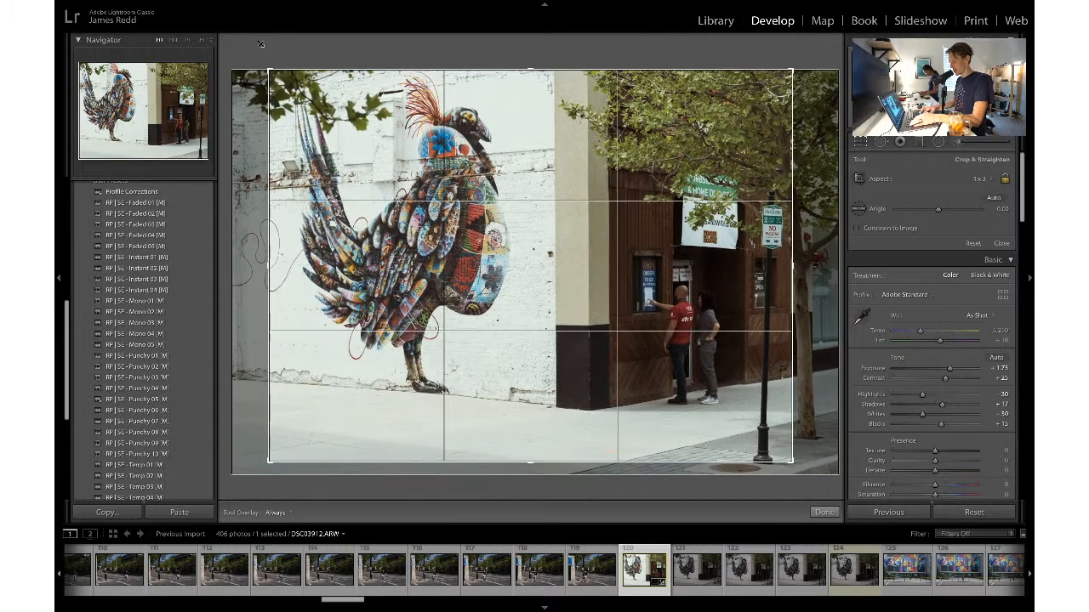
drag(792, 463, 811, 486)
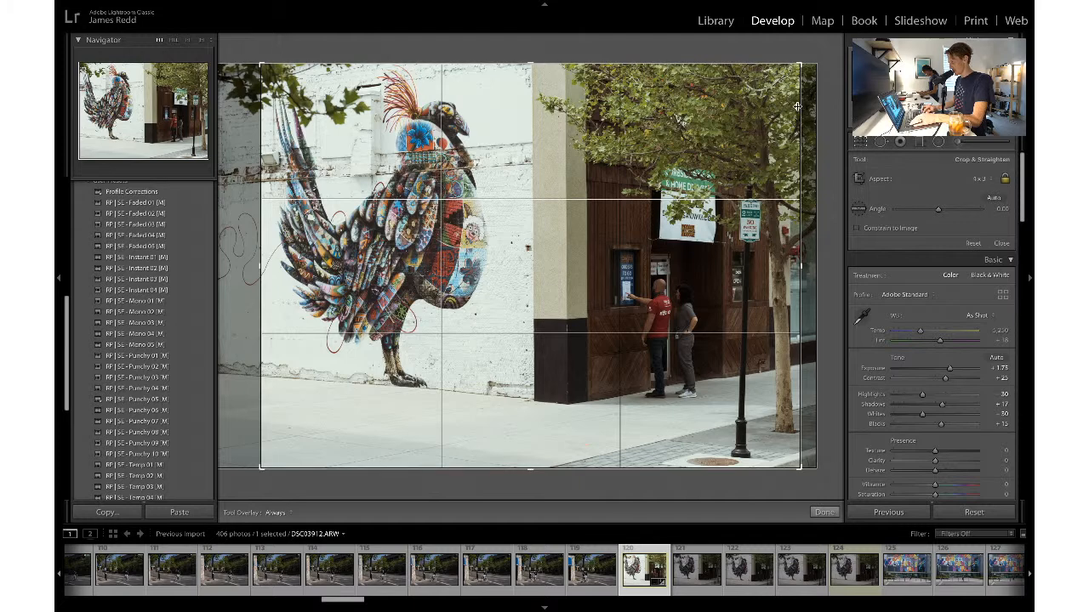
key(Return)
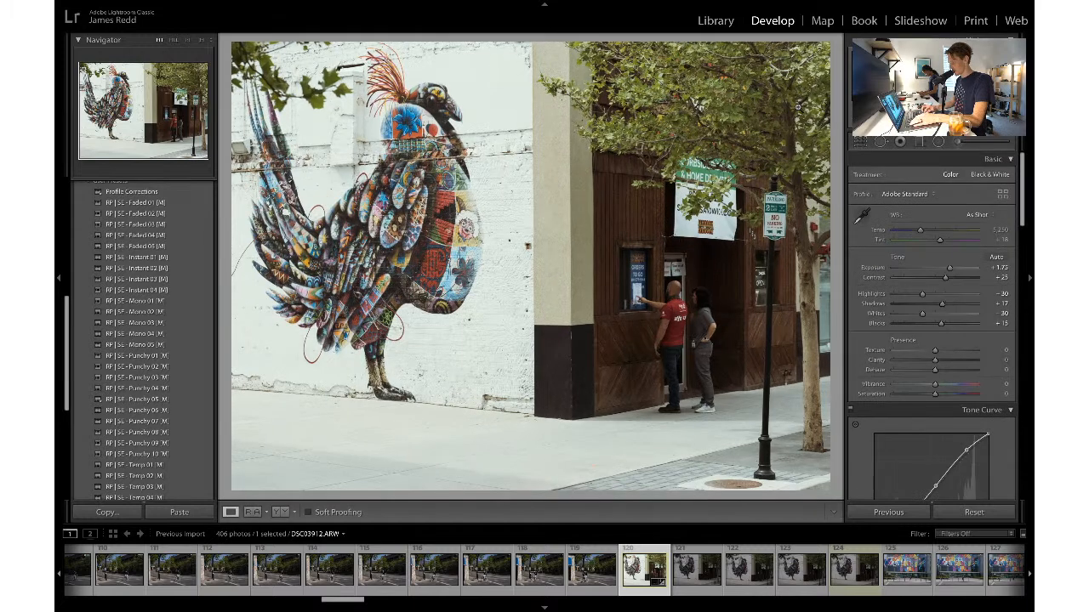
- Nudge the mural photo slightly to the right within its 4 x 3 crop frame and check the framing against the full image
click(861, 143)
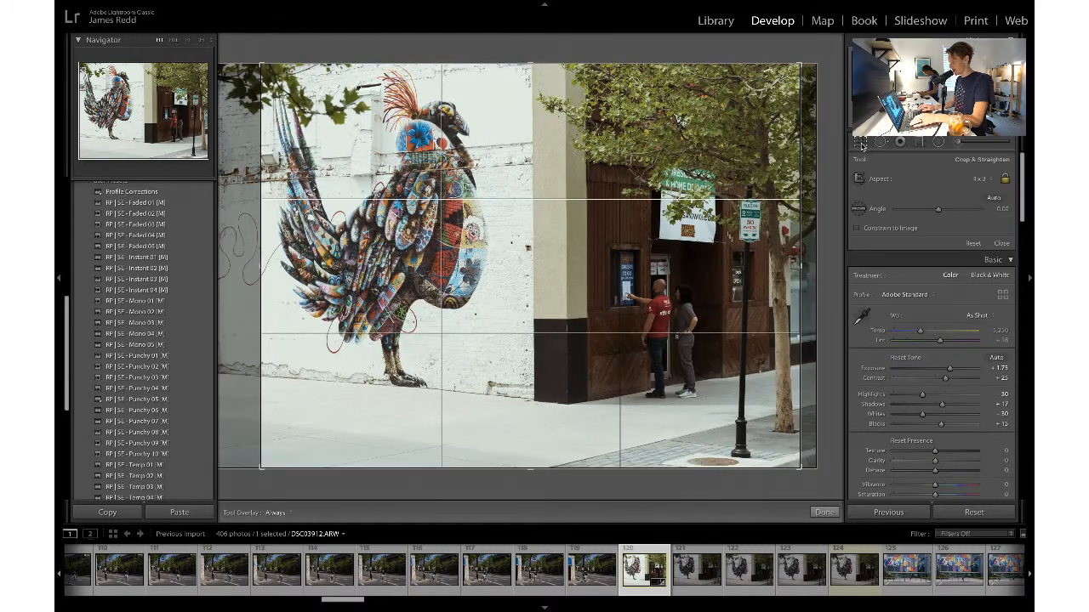
key(alt+Right)
key(alt+Right)
key(alt+Right)
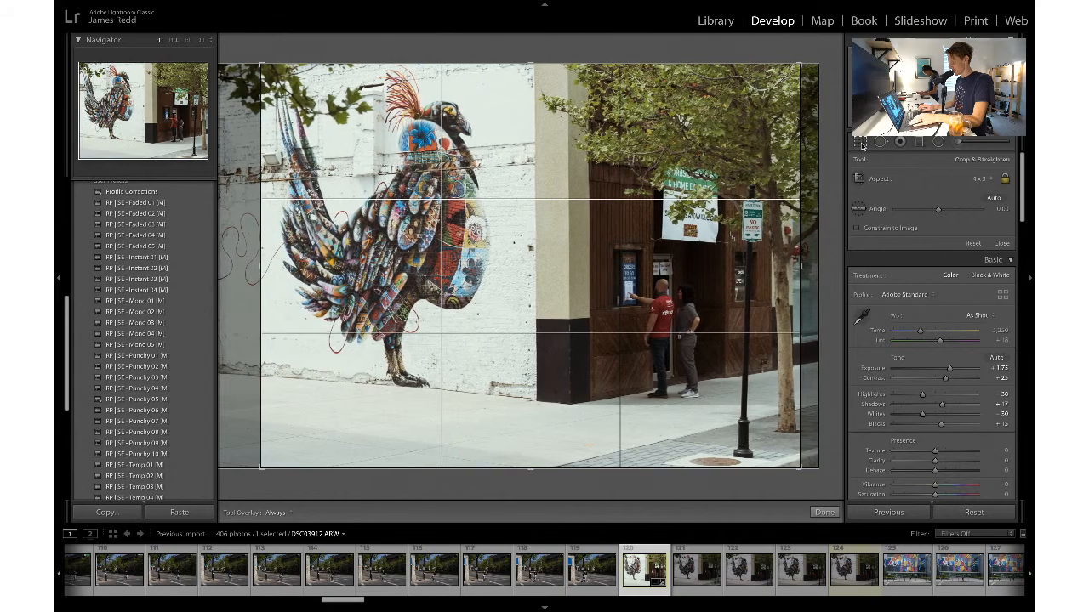
click(861, 143)
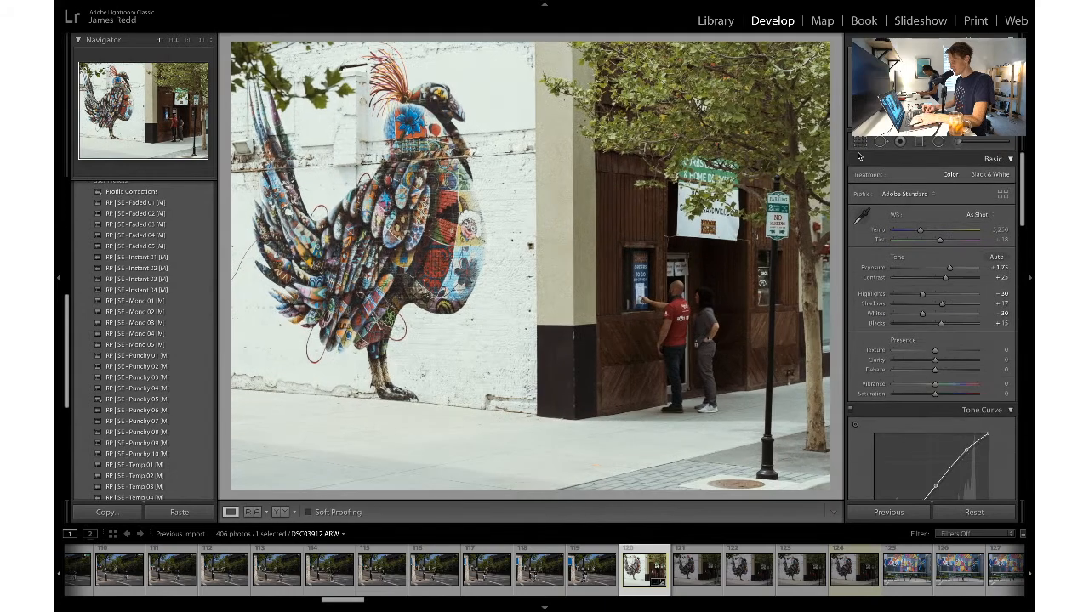
click(860, 144)
click(858, 148)
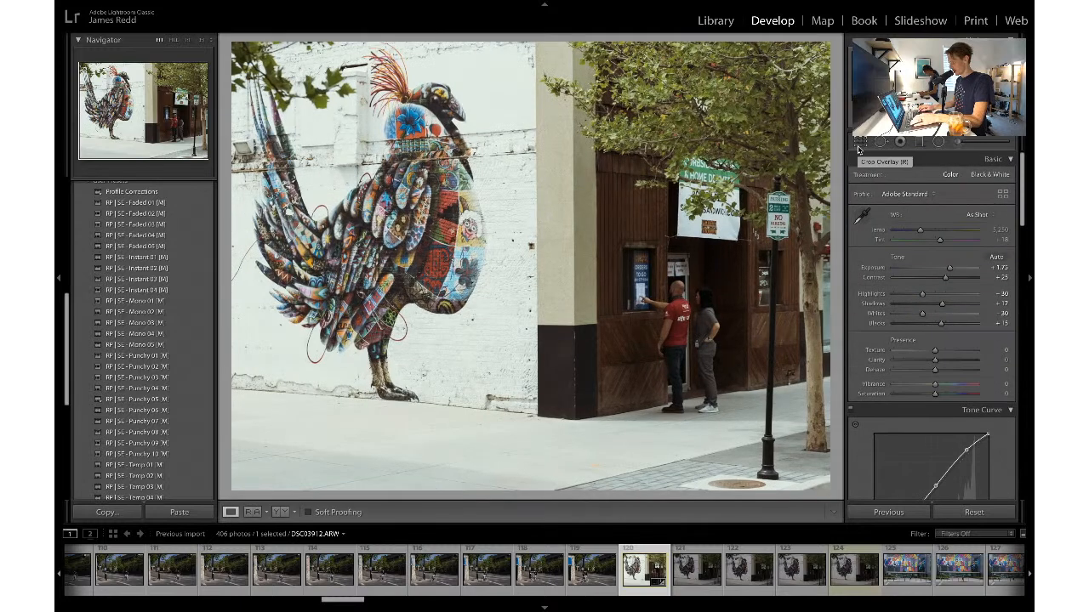
click(858, 148)
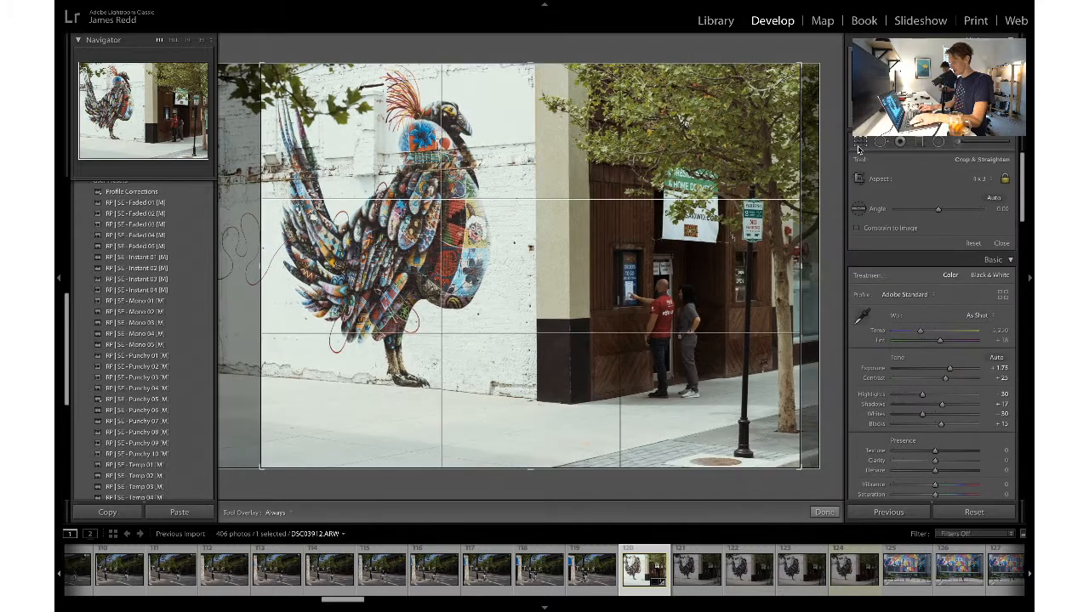
click(858, 148)
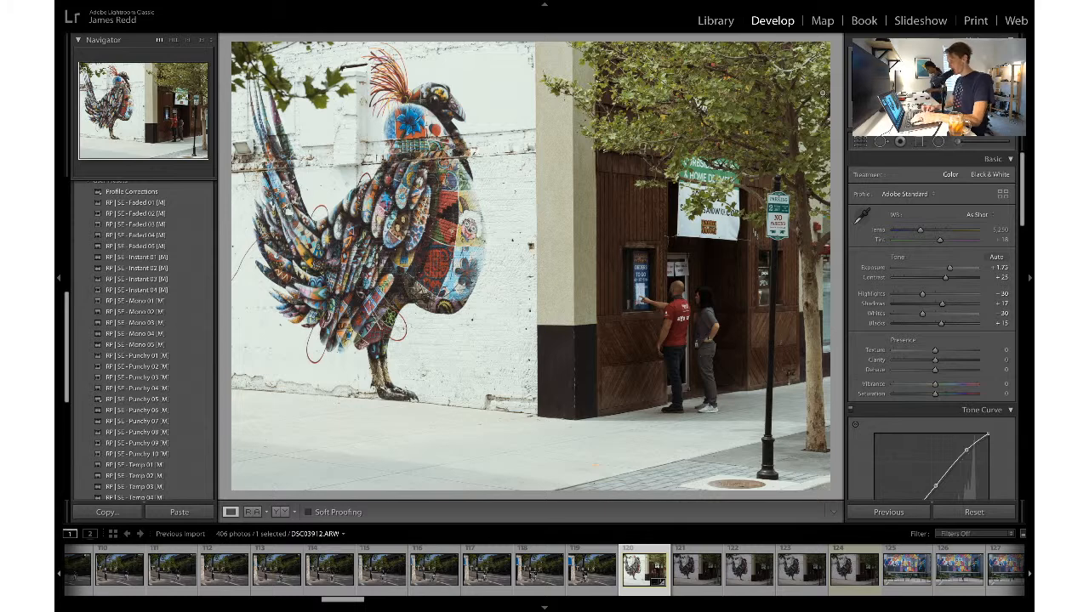
click(861, 142)
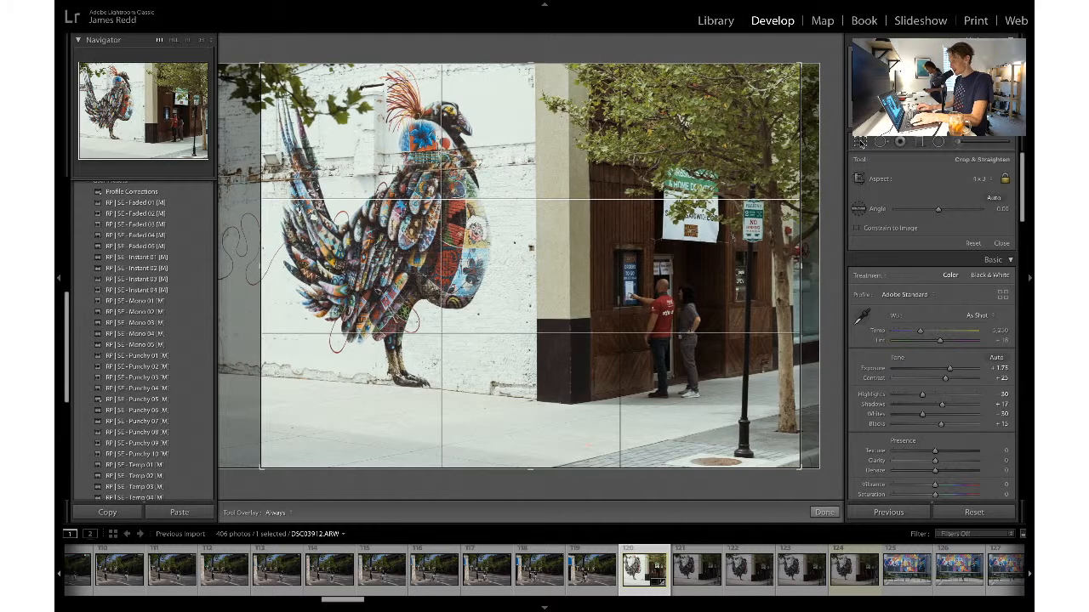
click(861, 142)
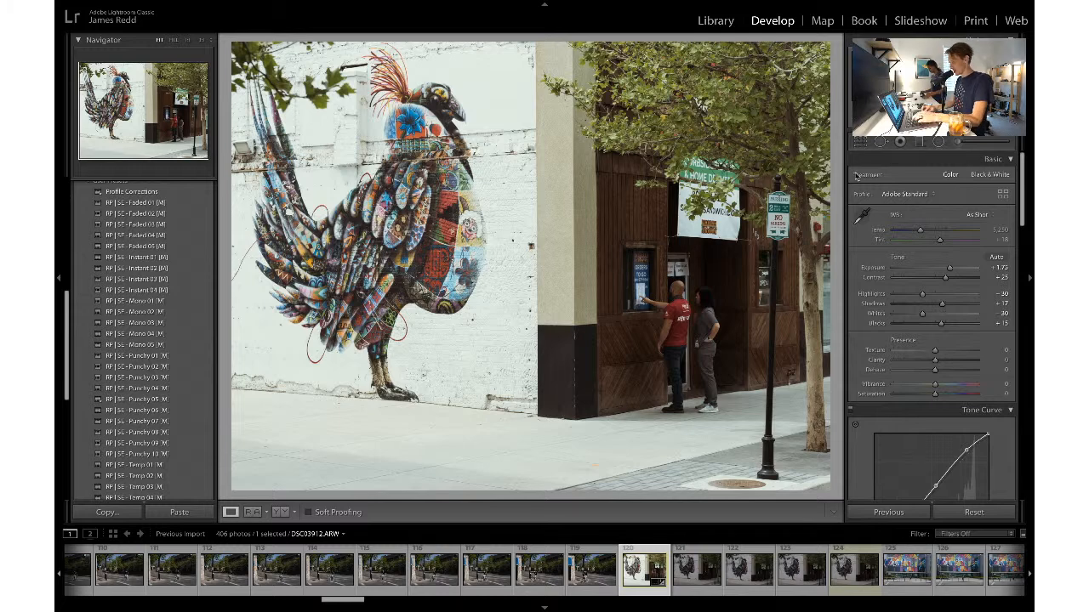
- Set the mural photo's Contrast to +30 and its Exposure to +2.00
click(997, 278)
text(30)
key(Return)
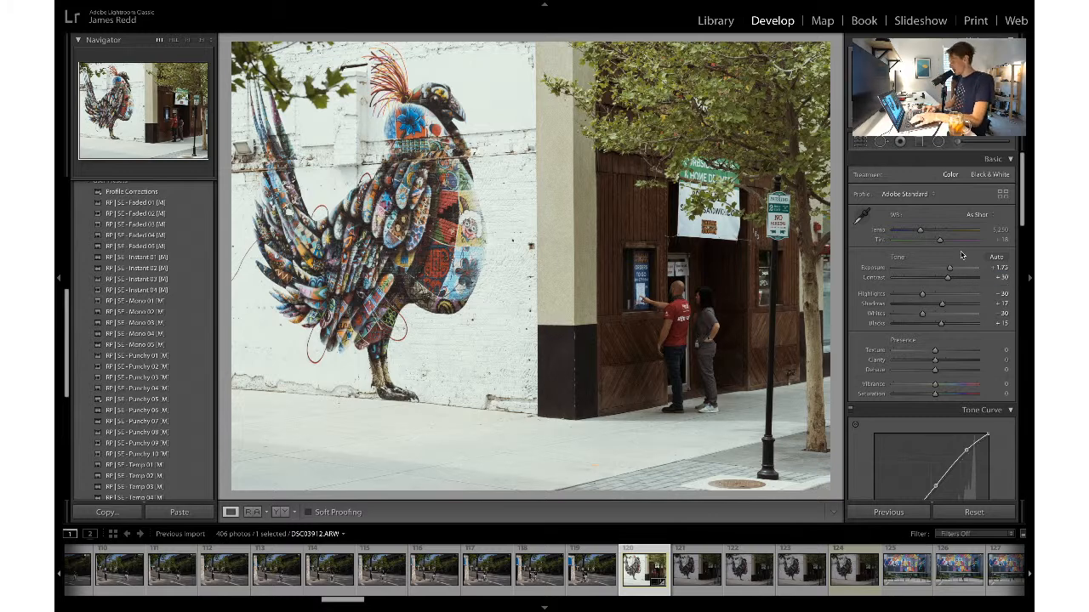
drag(950, 269, 945, 306)
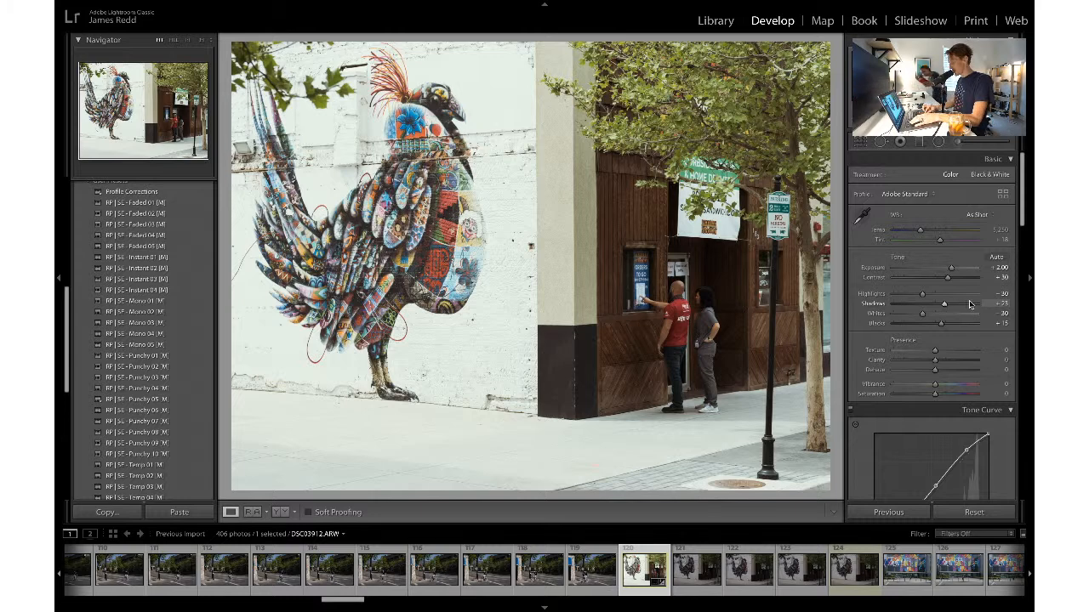
- Set the mural photo's Shadows to +20 after trying +25
click(1002, 304)
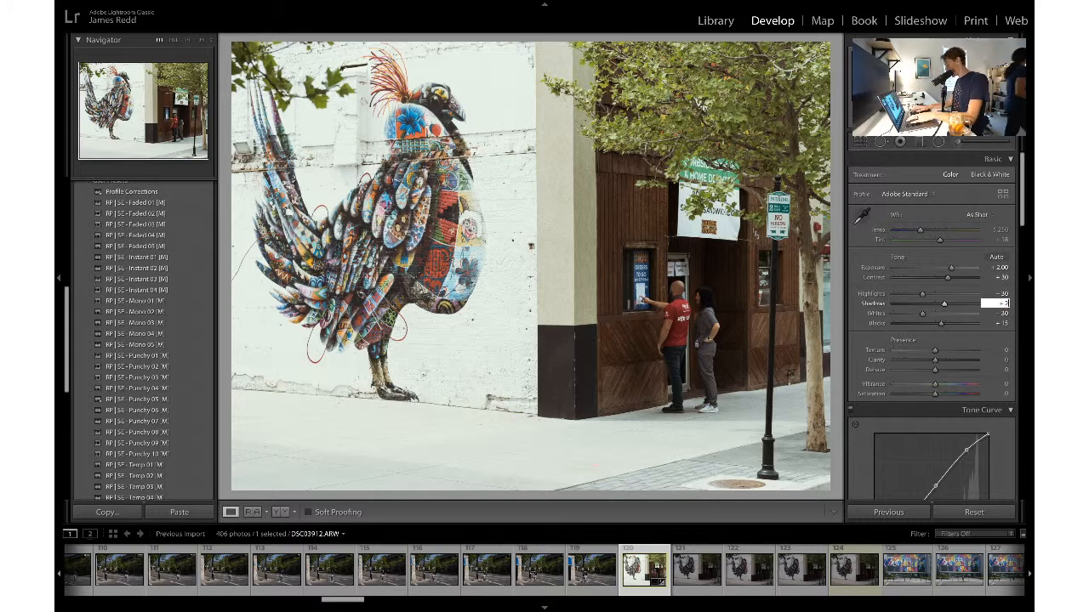
text(5)
key(Return)
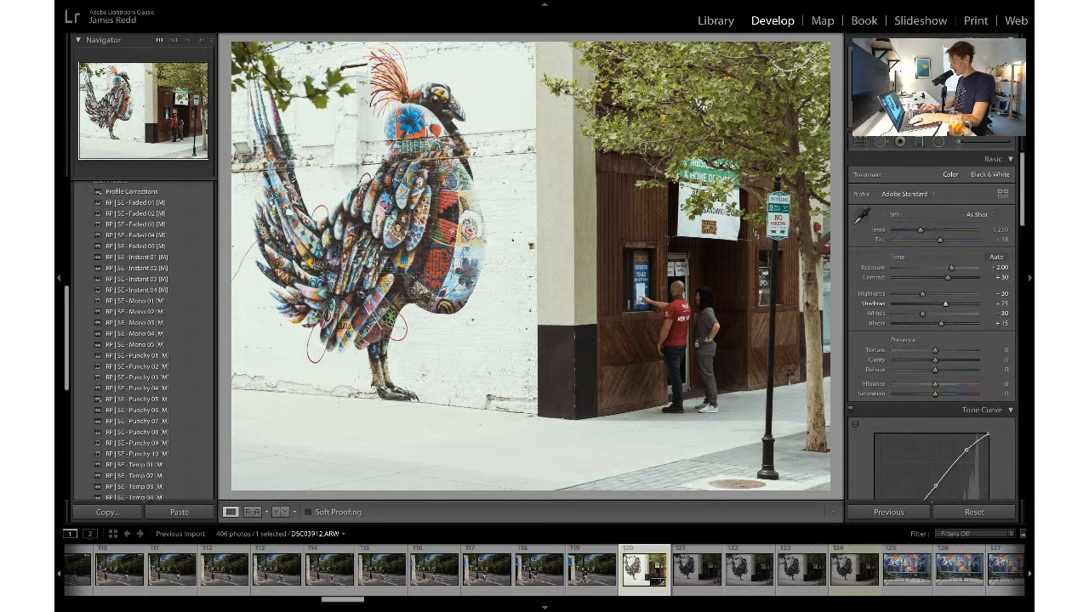
scroll(895, 310, down, 2)
scroll(895, 311, down, 2)
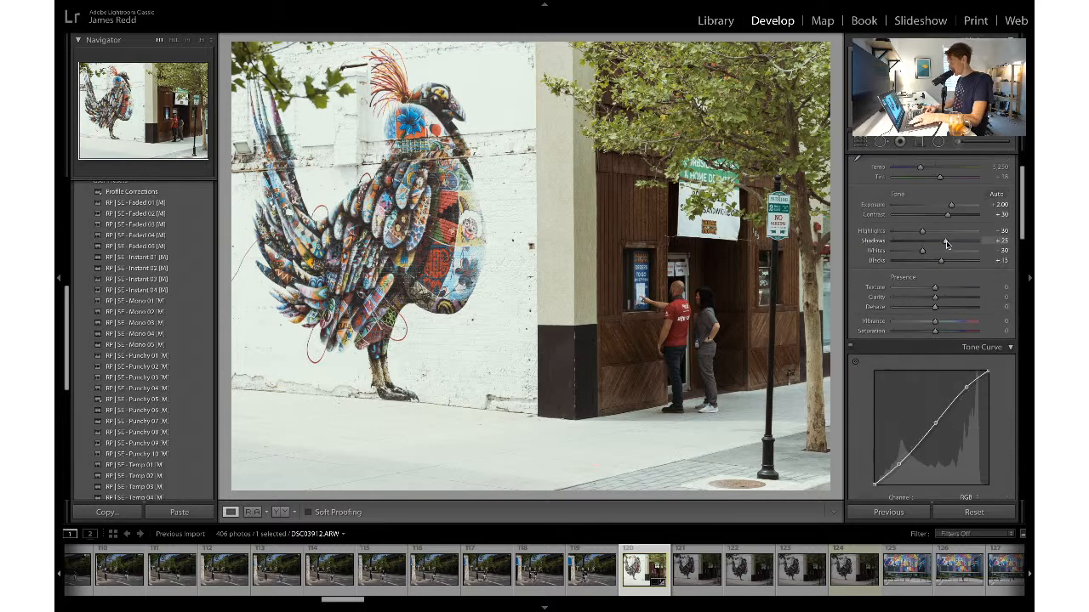
click(996, 241)
key(Return)
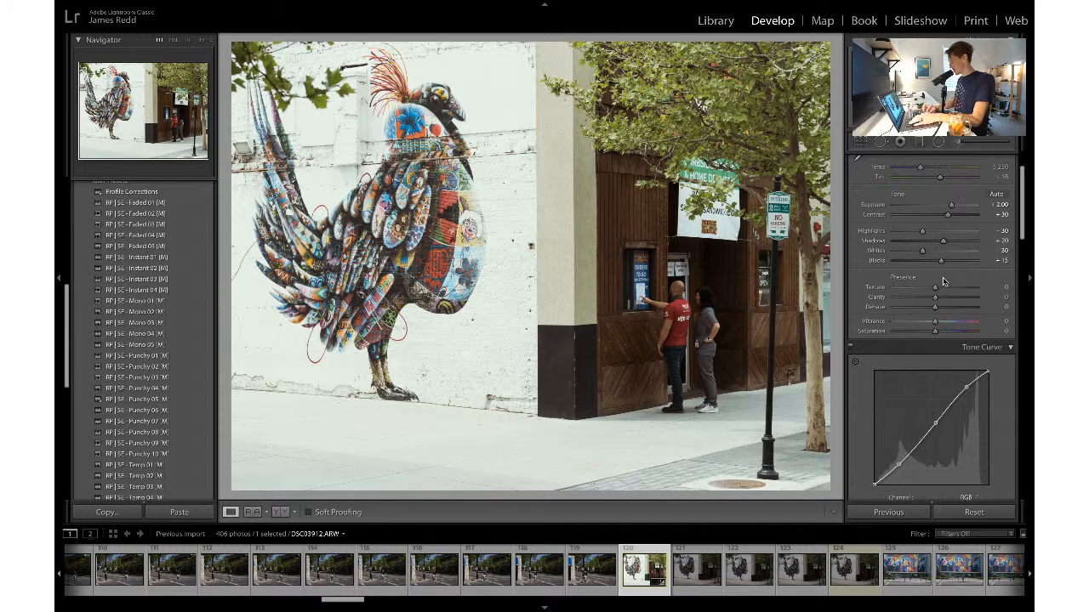
- Try an Orange luminance of +30 on the mural photo and undo it
scroll(945, 280, down, 10)
scroll(944, 282, up, 1)
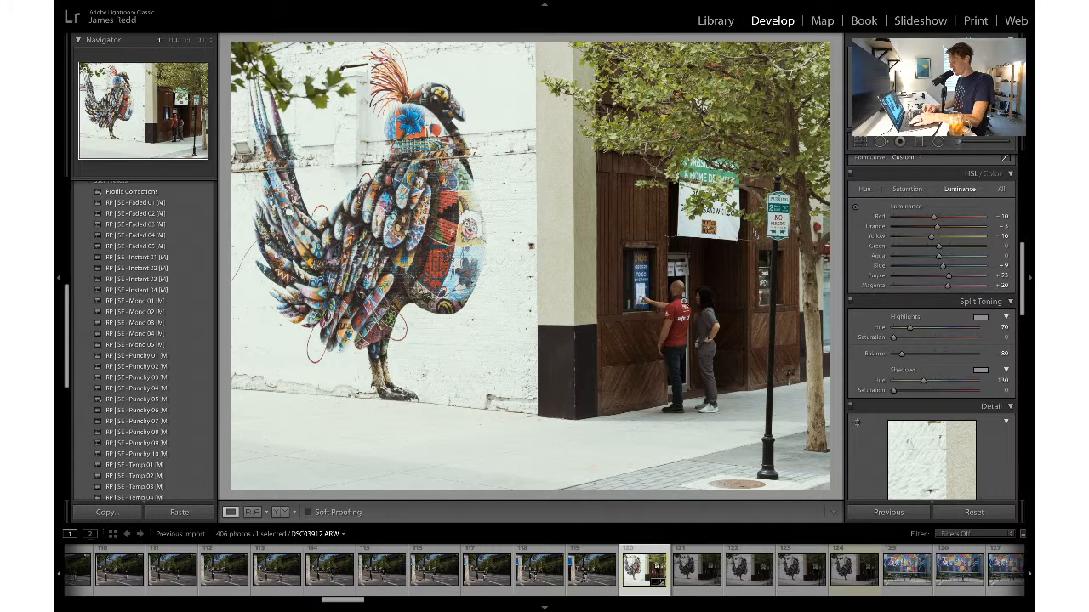
drag(937, 226, 945, 228)
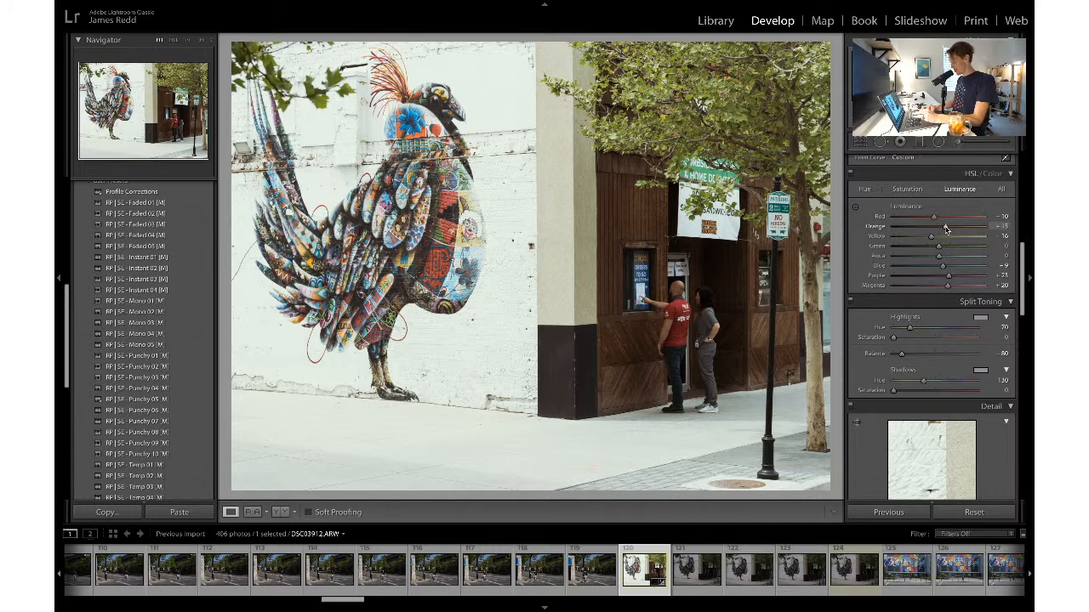
key(ctrl+z)
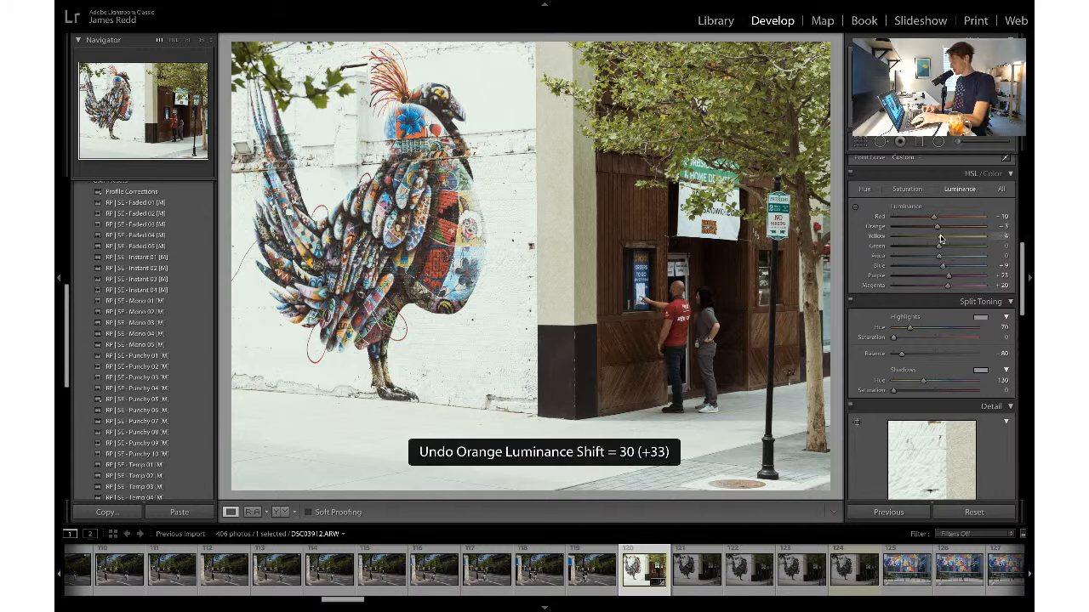
- Undo the Yellow luminance change on the mural photo and compare the edit with the unedited version
key(ctrl+z)
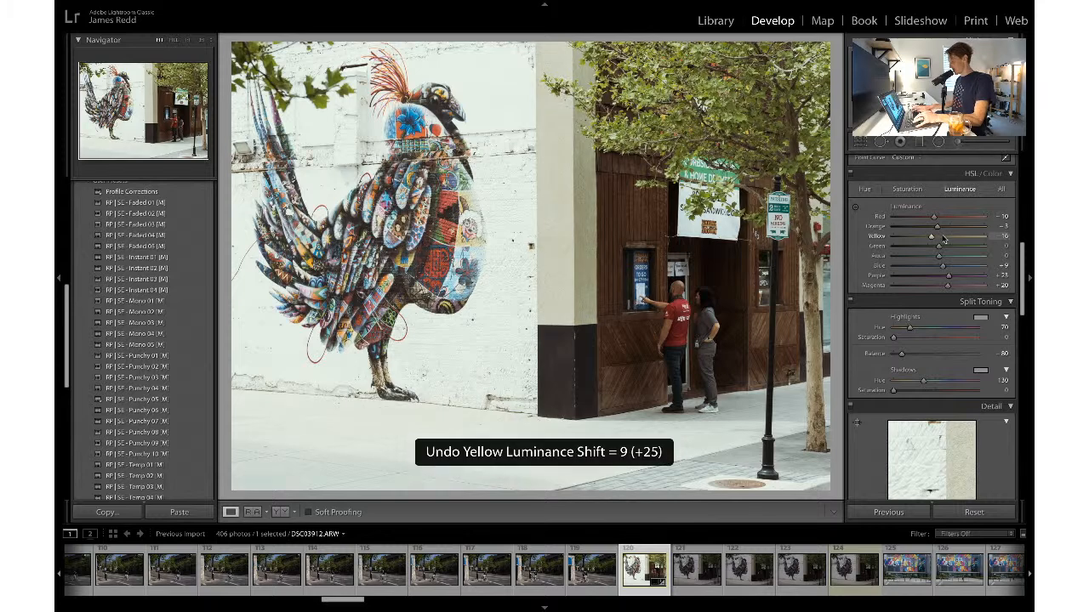
key(backslash)
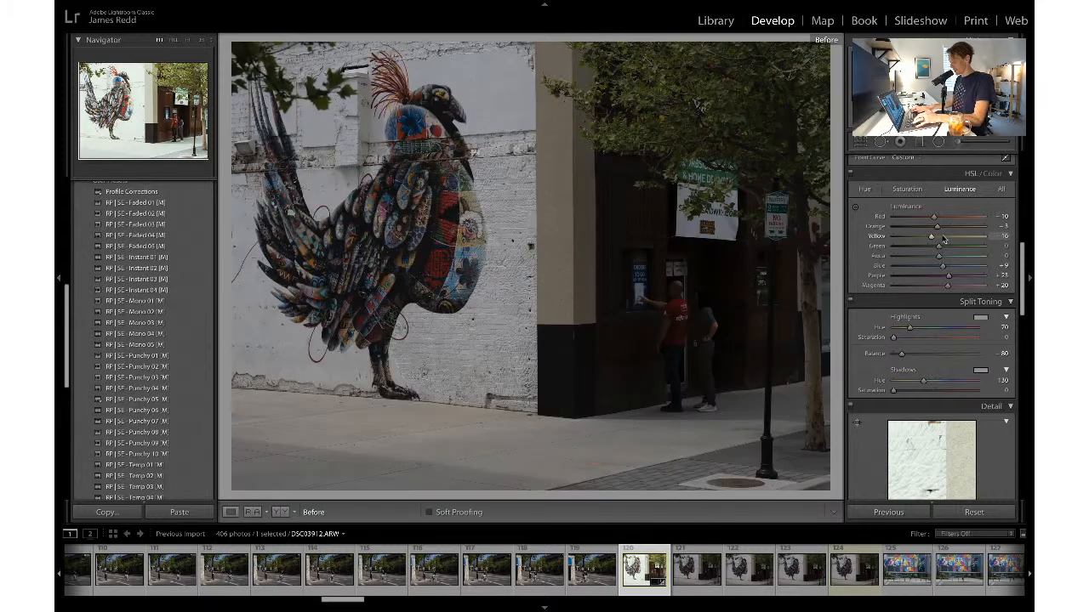
key(backslash)
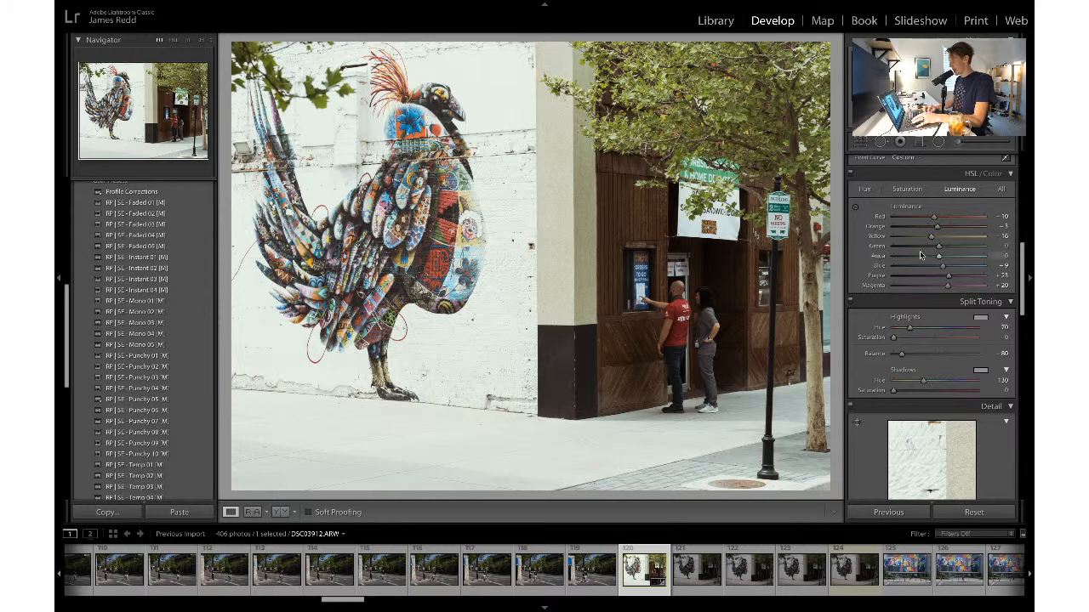
- Set the mural photo's Shadows to +25
scroll(943, 242, up, 10)
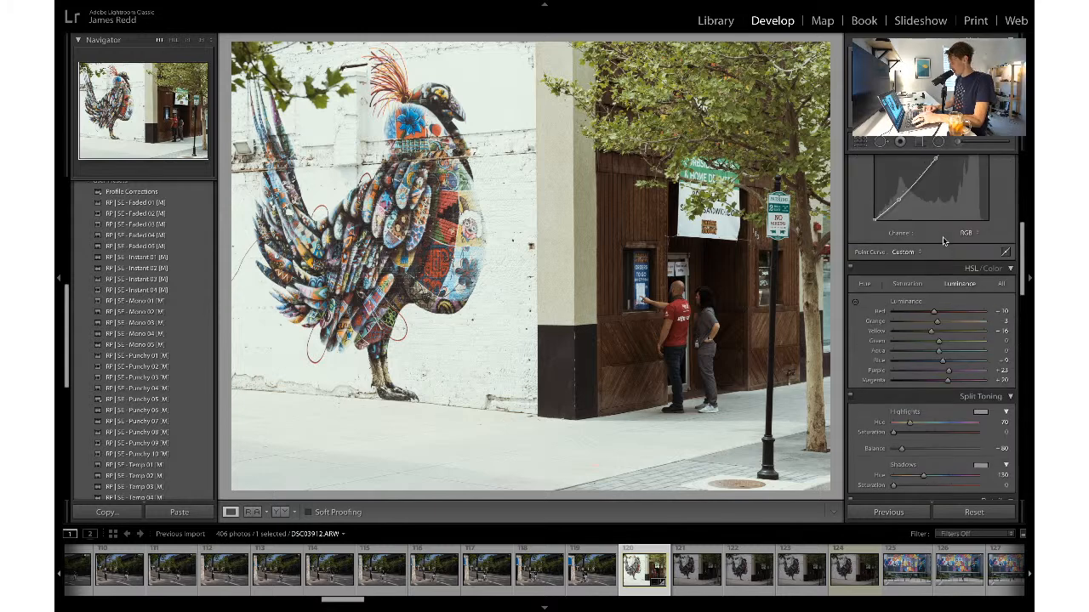
scroll(942, 243, up, 2)
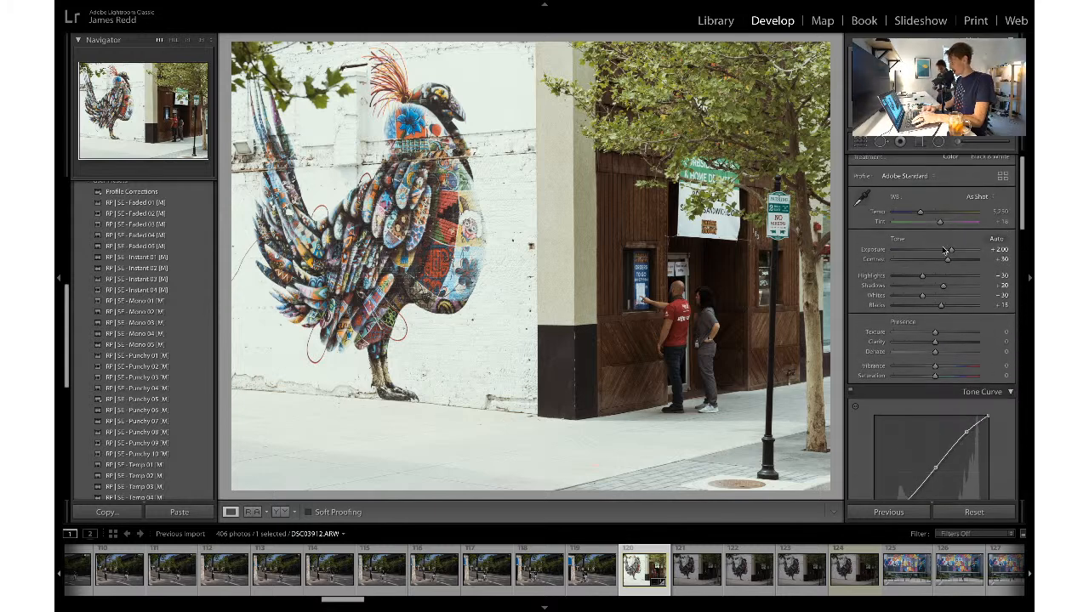
drag(942, 288, 944, 290)
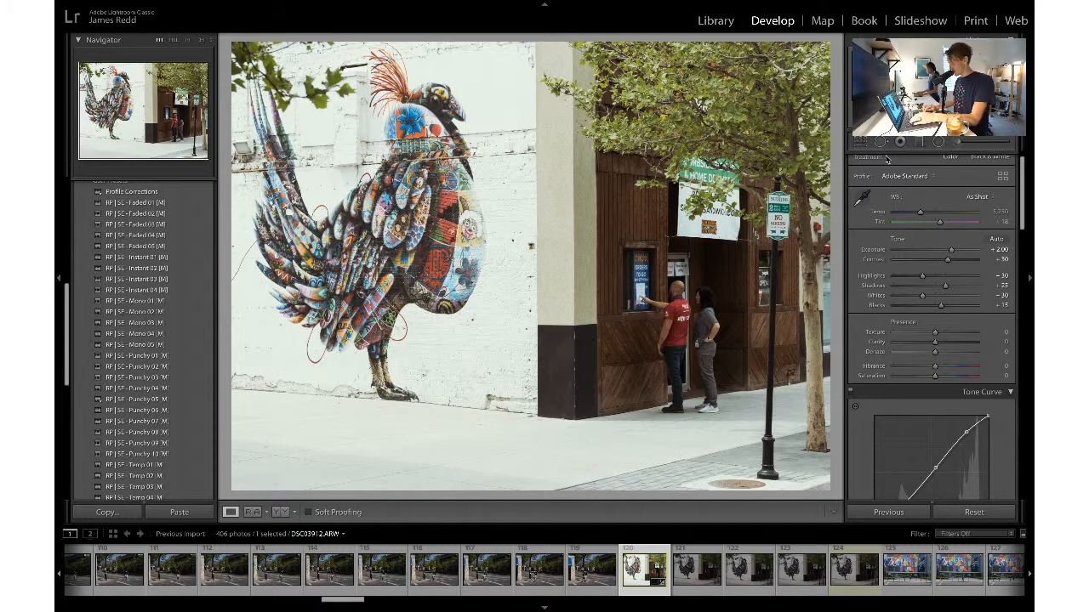
- Check the mural photo's 4 x 3 crop framing, and try Highlights at -16 and undo it
click(863, 143)
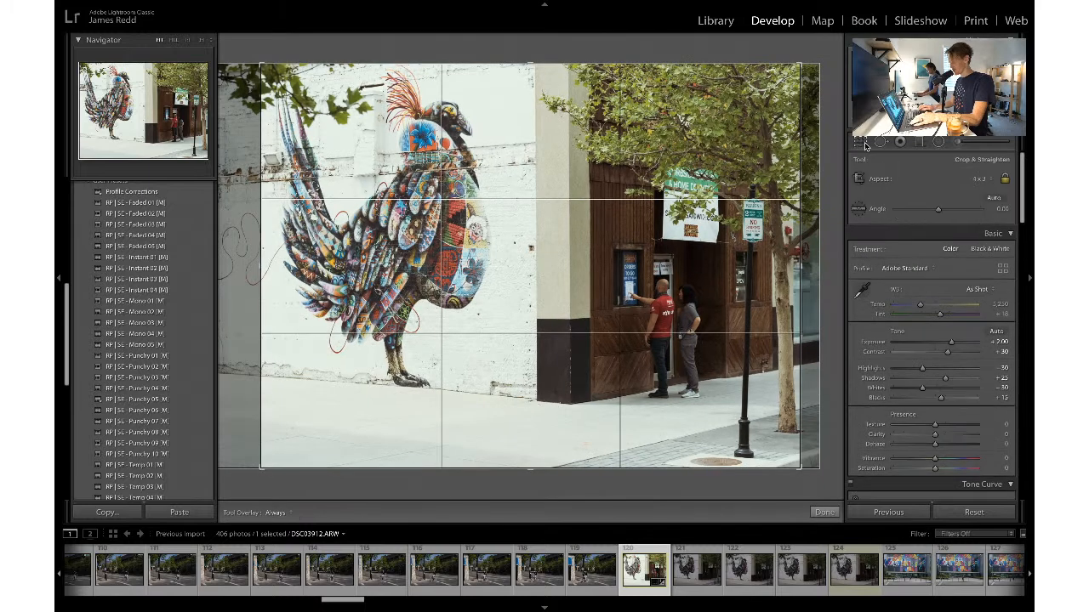
click(865, 146)
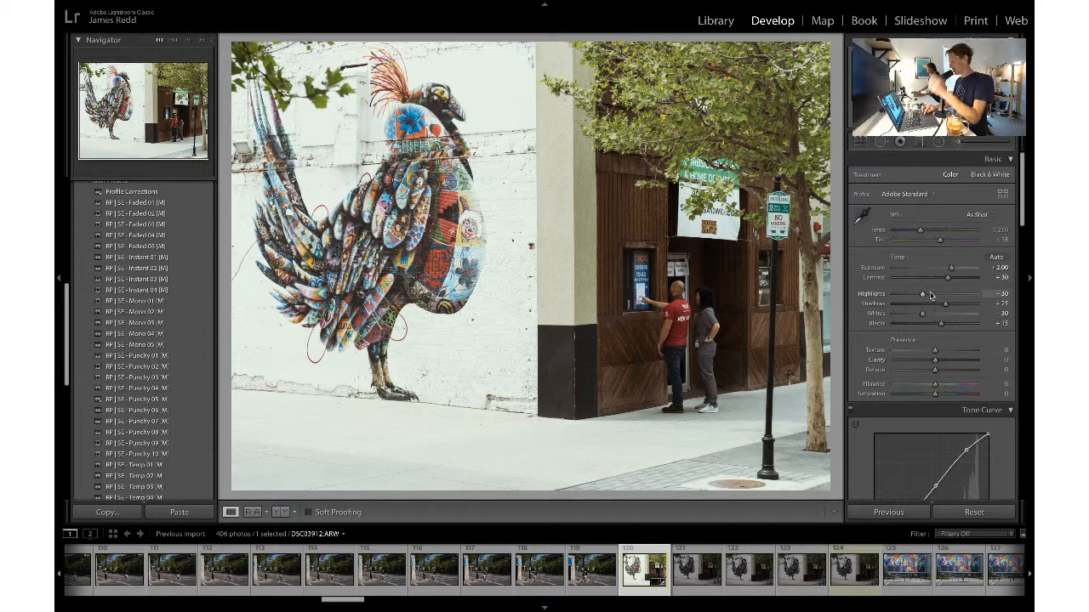
drag(922, 294, 929, 295)
key(ctrl+z)
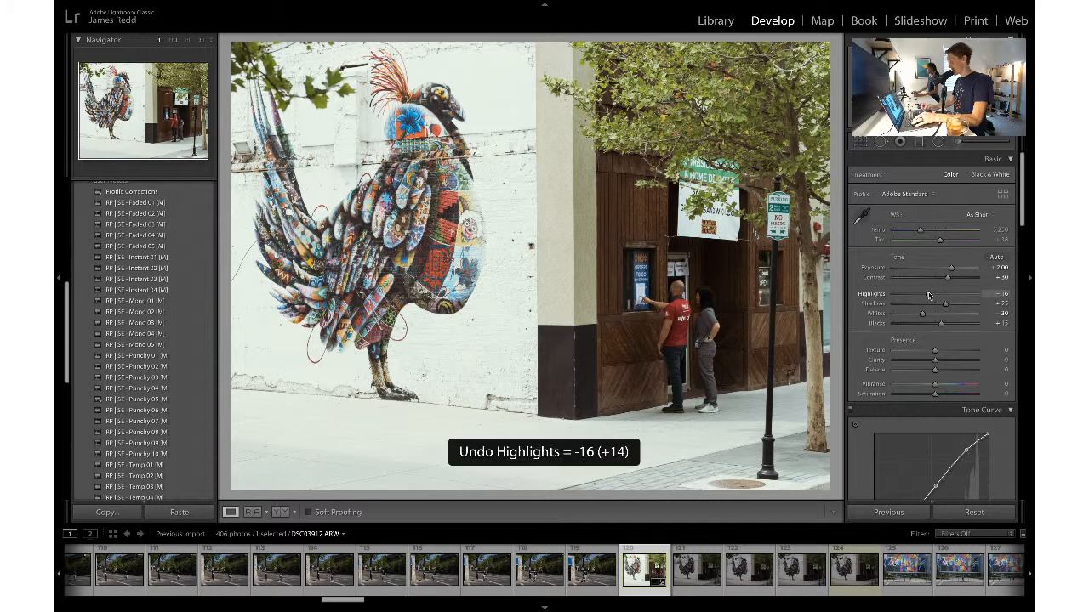
- Raise the mural photo's Red luminance to +19 and slightly lower its Red saturation
scroll(929, 295, down, 10)
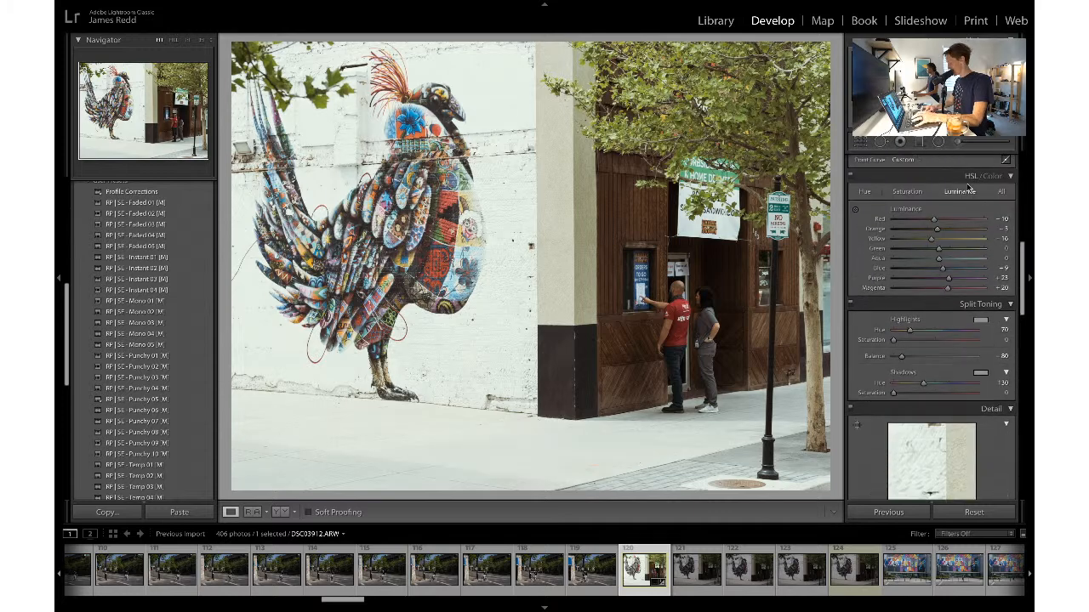
click(942, 220)
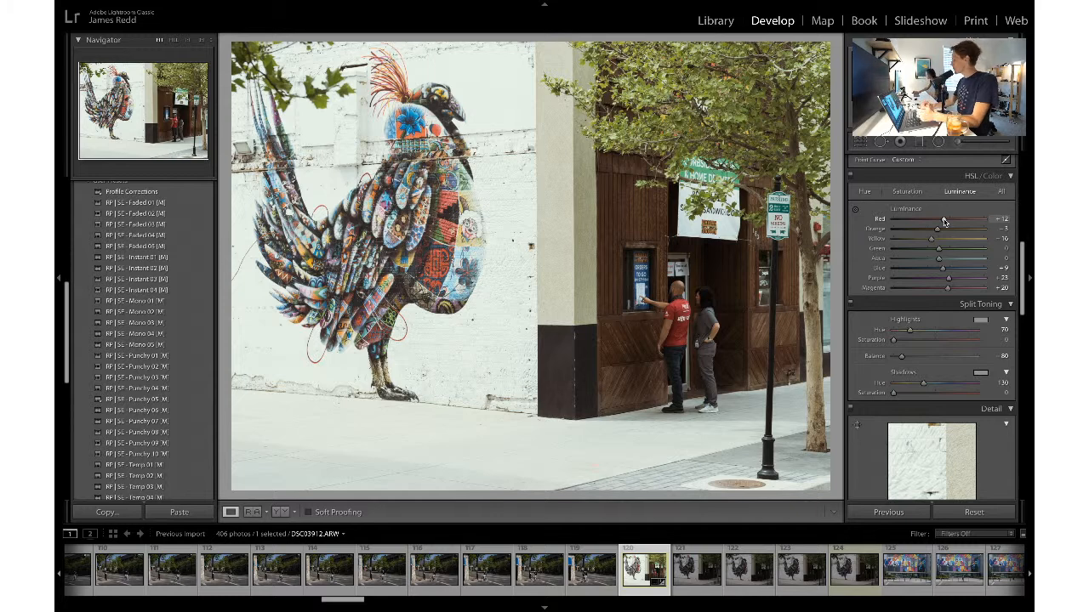
drag(943, 221, 950, 222)
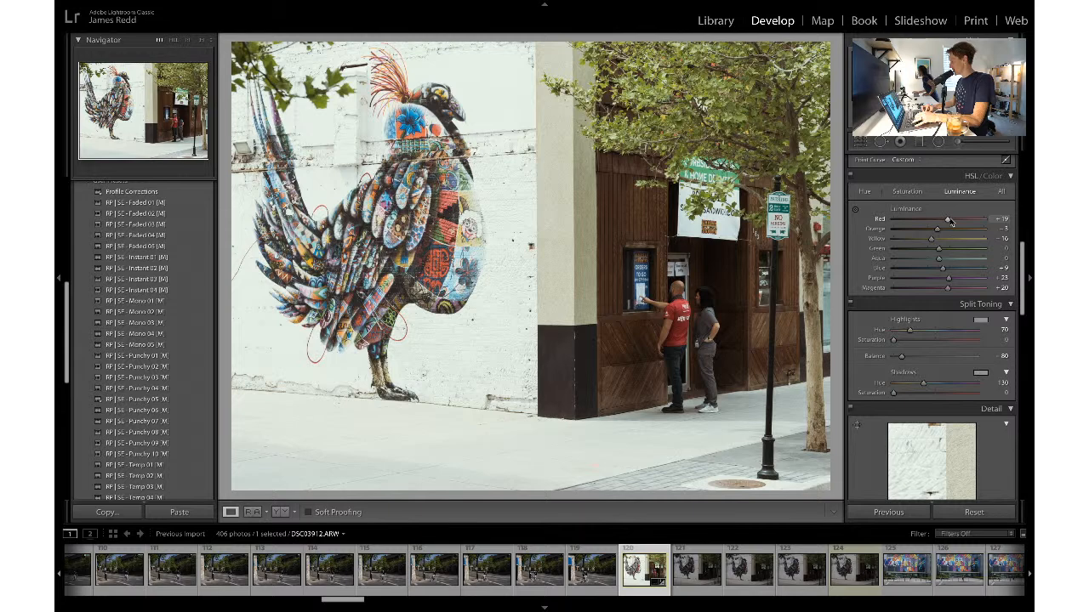
click(918, 192)
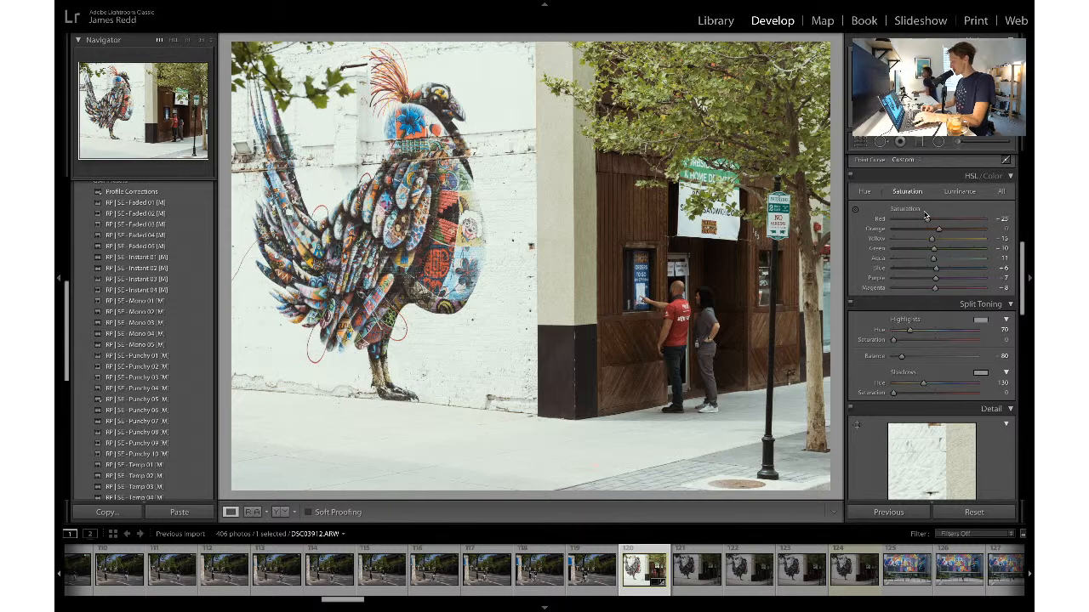
drag(930, 222, 927, 222)
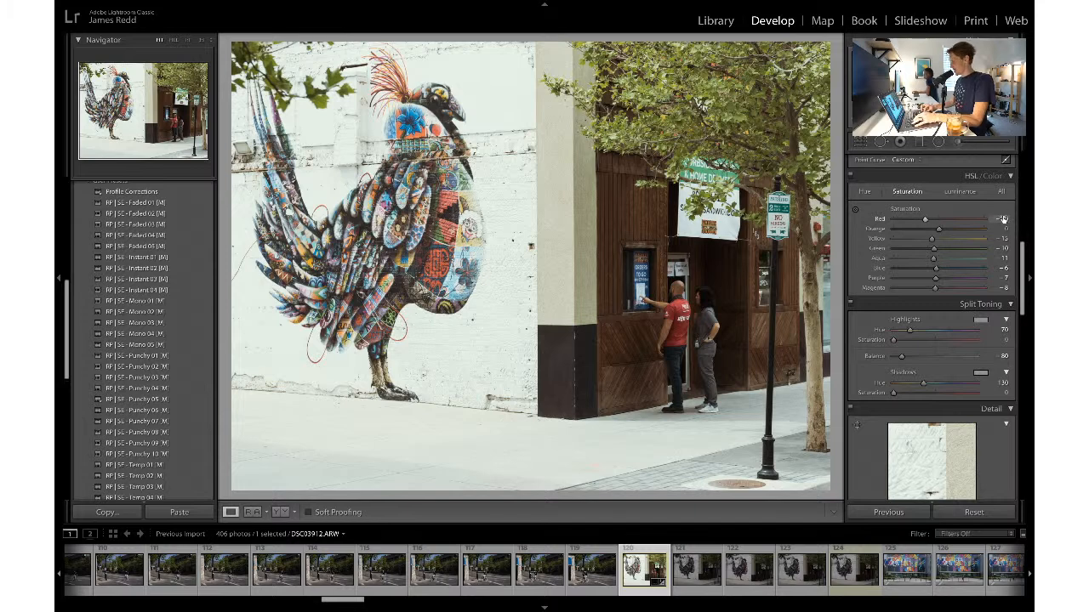
- Set the mural photo's Red luminance to +20 and its Orange luminance to +18
click(965, 195)
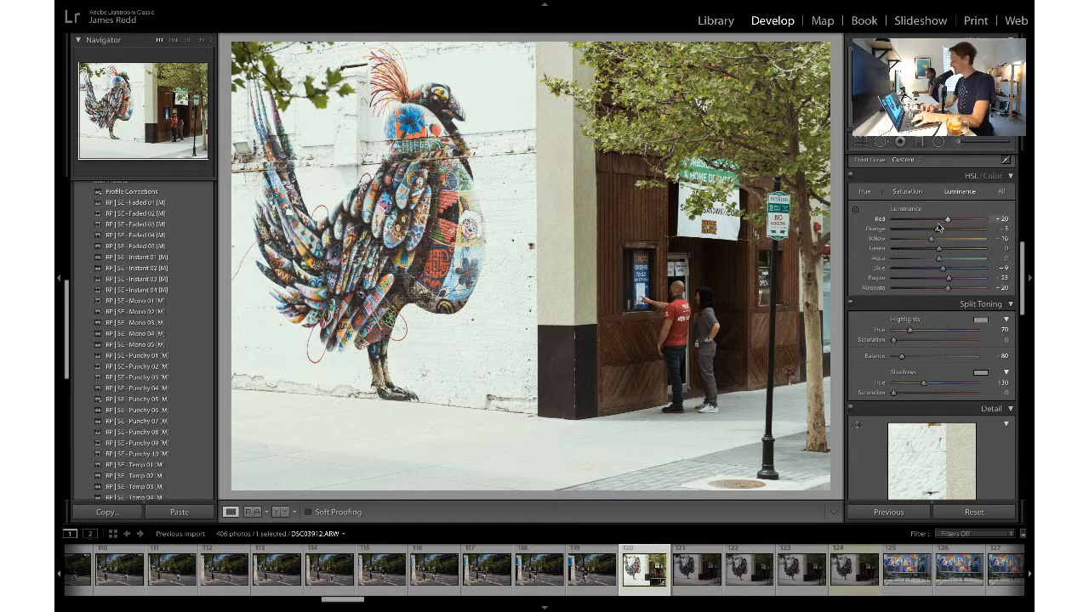
drag(940, 230, 947, 231)
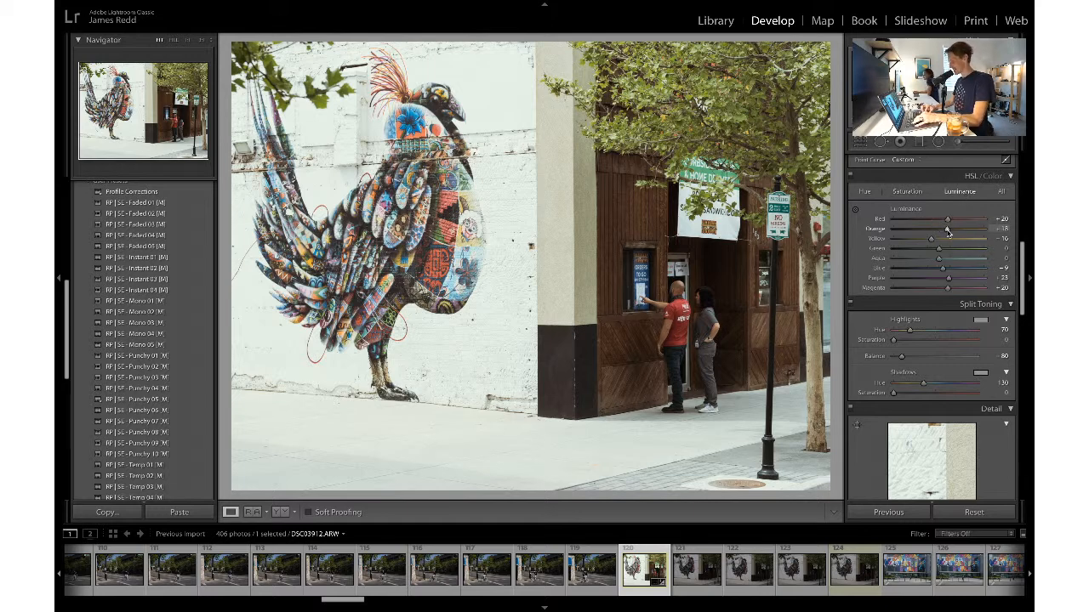
scroll(944, 242, down, 2)
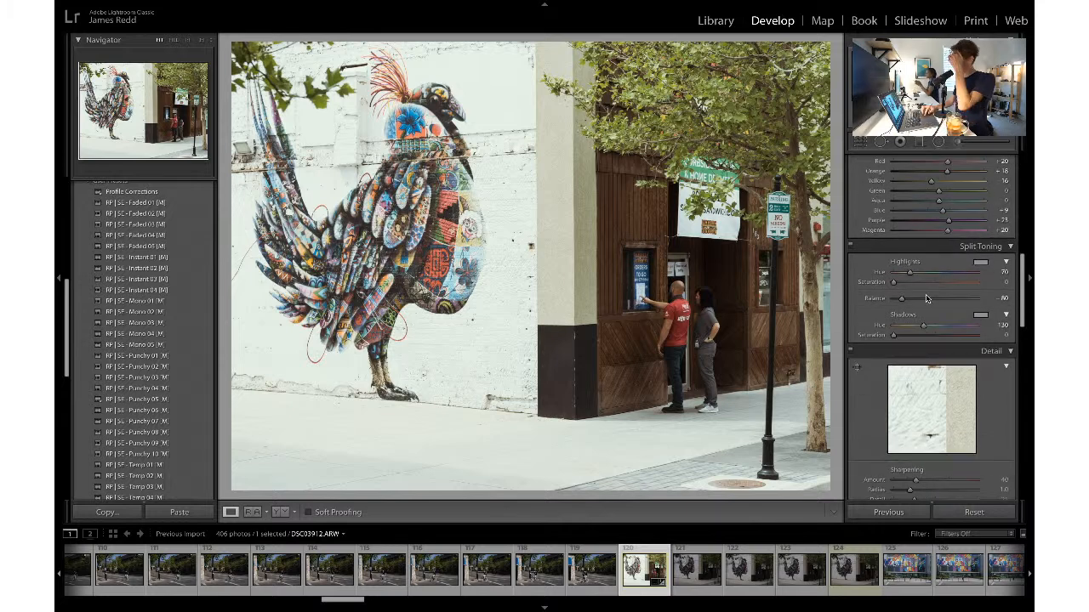
- Set the mural photo's Blacks to +8 and its Shadows to +21
scroll(938, 290, up, 10)
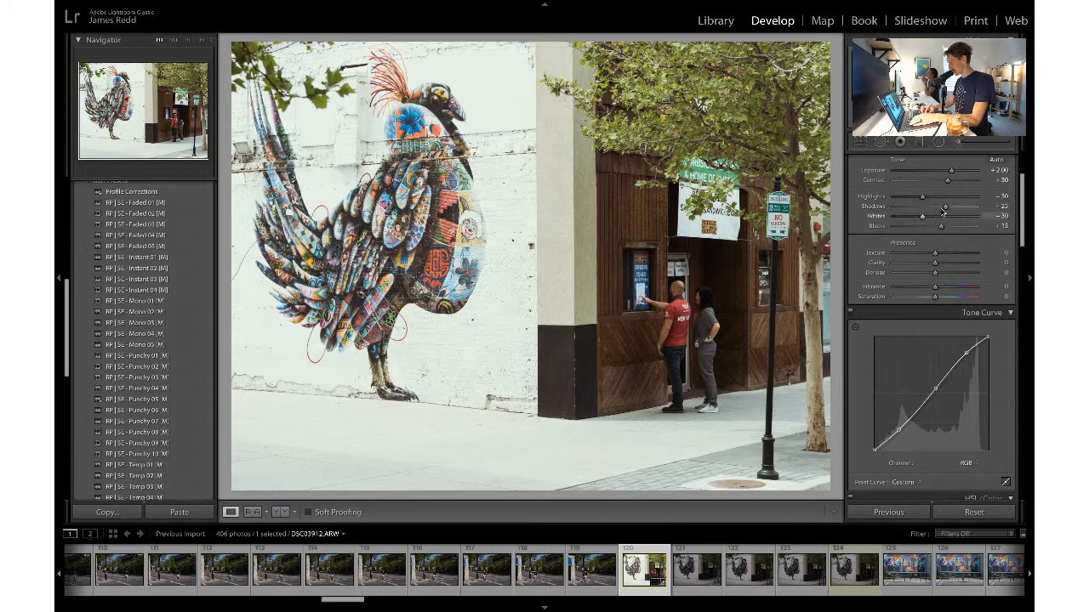
drag(941, 227, 936, 230)
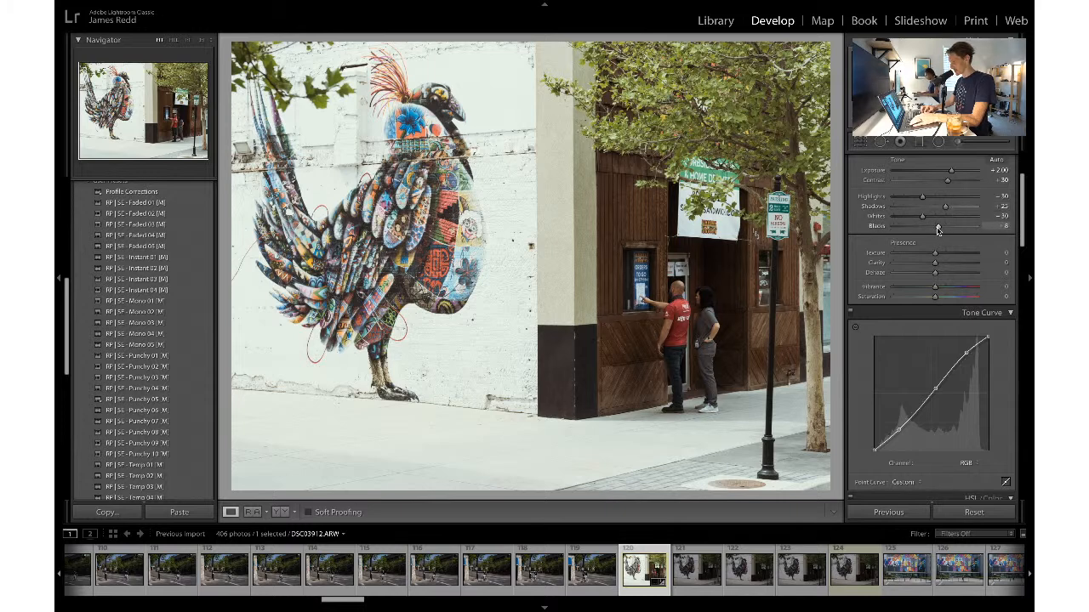
drag(946, 207, 942, 210)
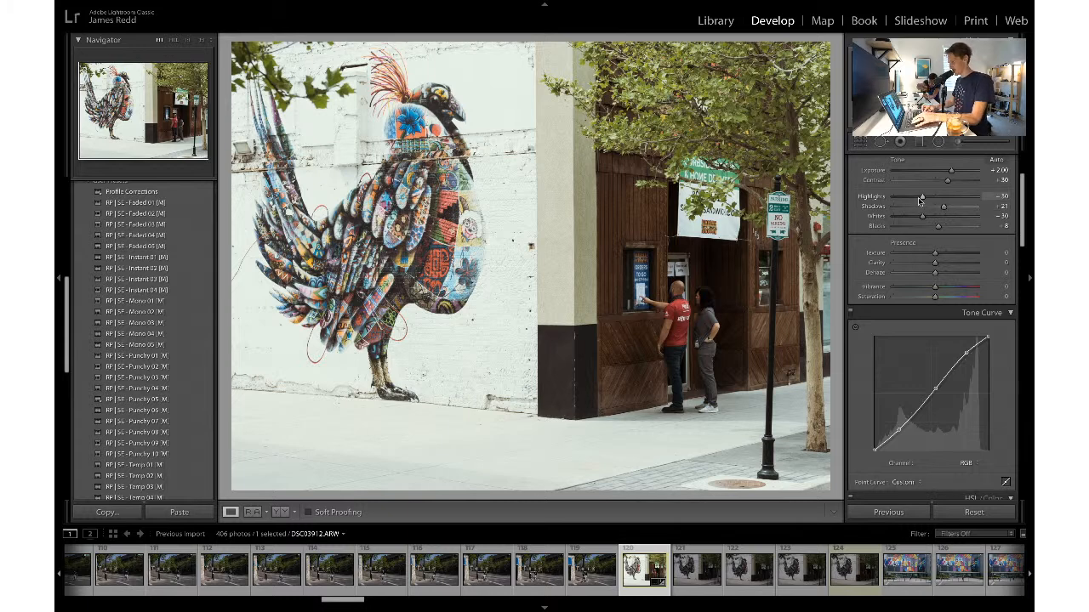
- Compare the mural photo with its unedited version and export it as a JPEG at quality 100 with the existing export settings
key(backslash)
key(backslash)
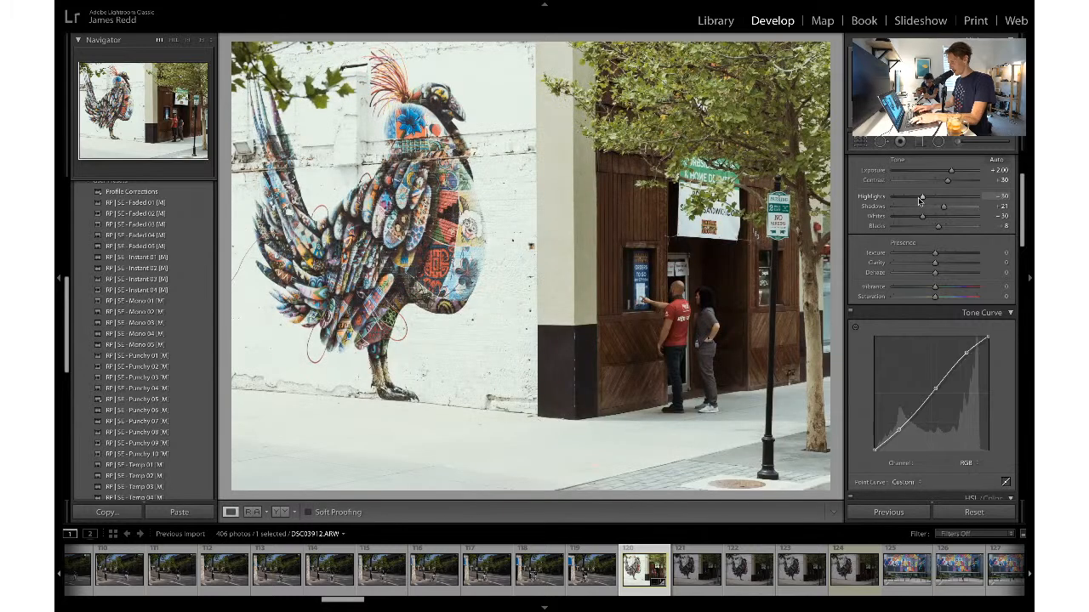
key(super+shift+e)
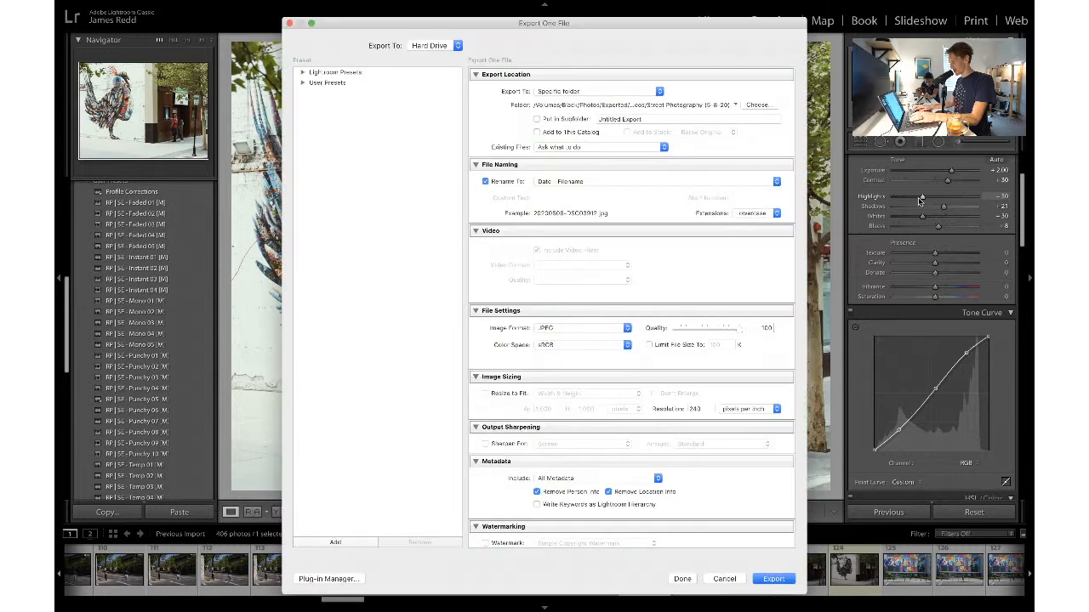
key(Return)
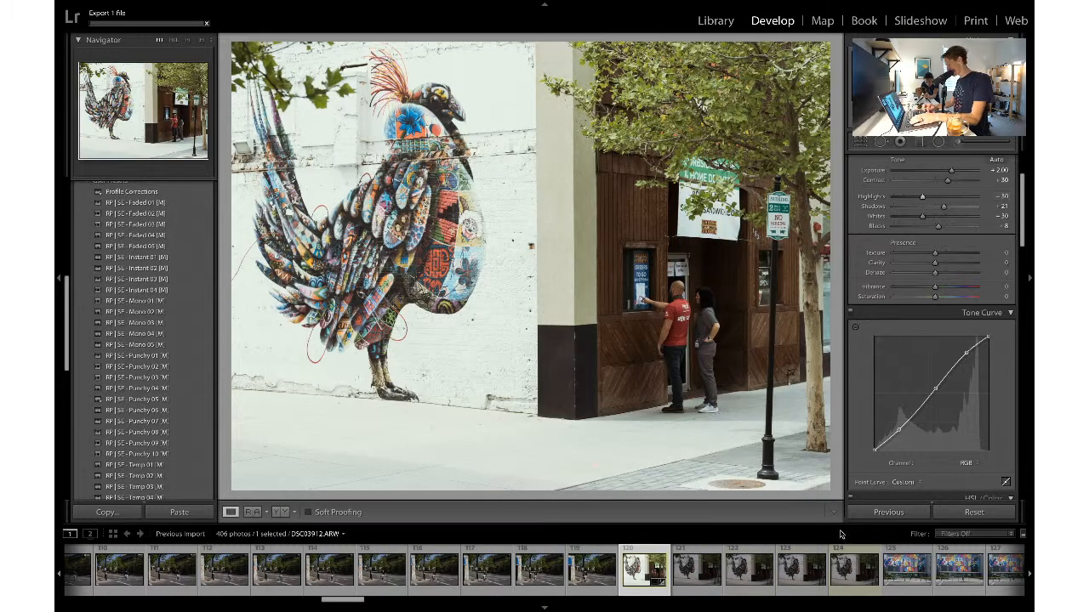
- Select photo DSC03923.ARW of the skateboarder passing the Nu Skin building for editing
scroll(847, 579, down, 4)
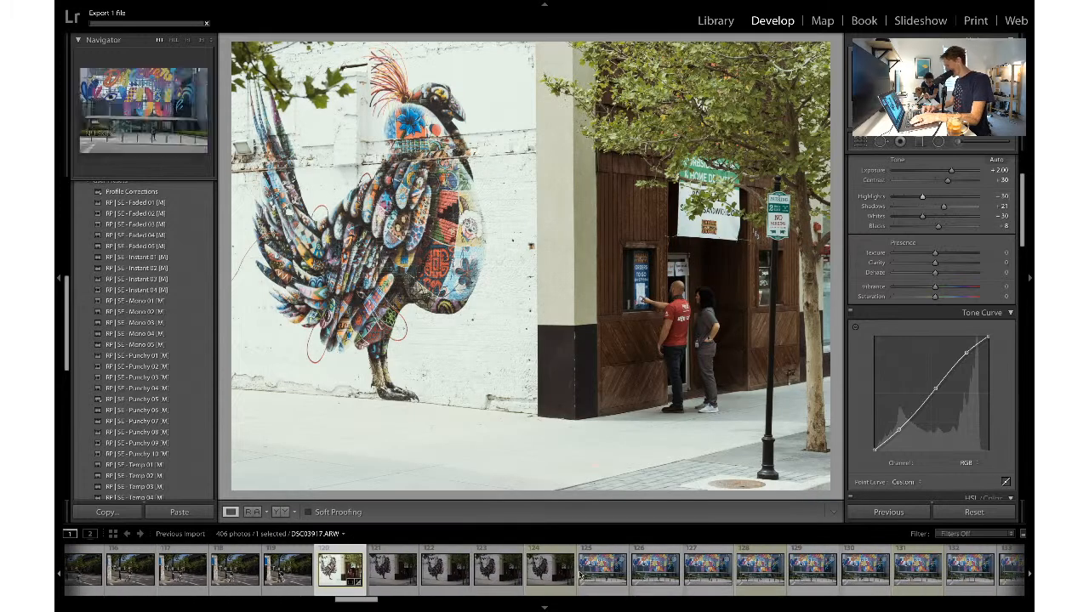
click(763, 581)
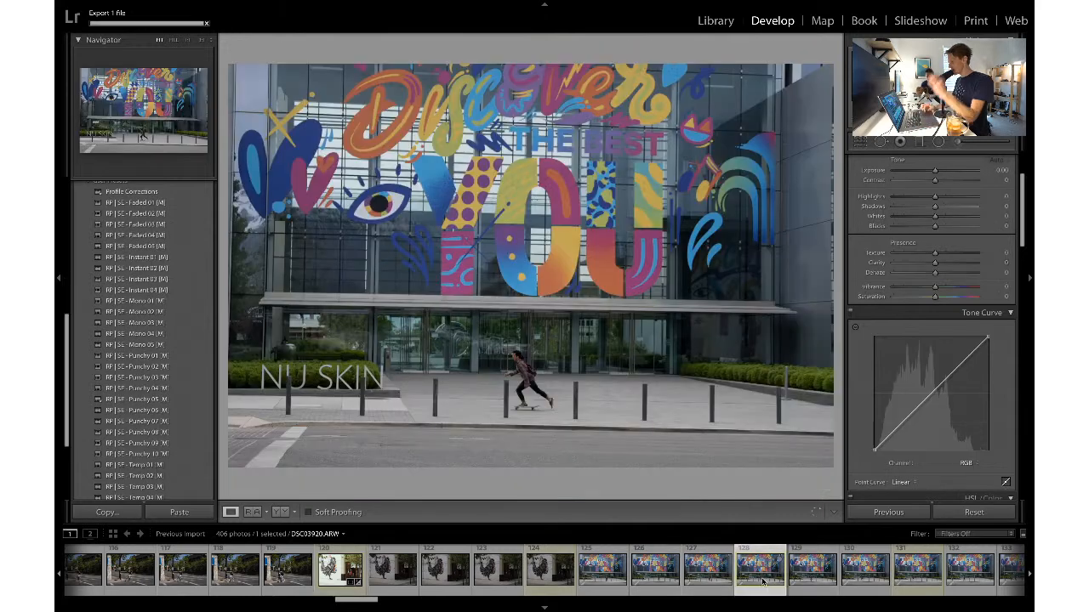
scroll(763, 581, down, 2)
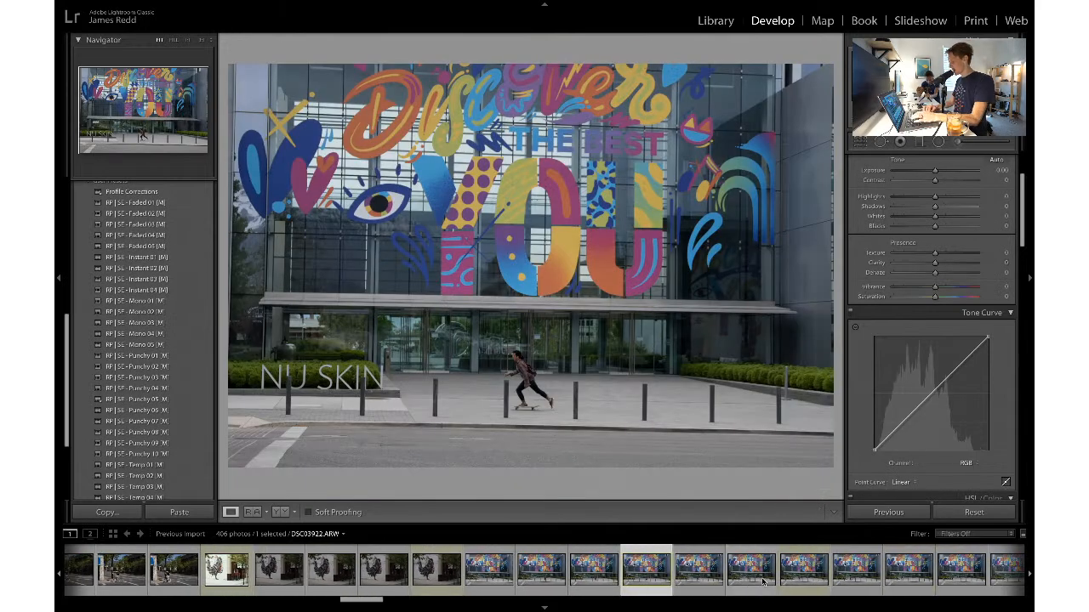
click(787, 574)
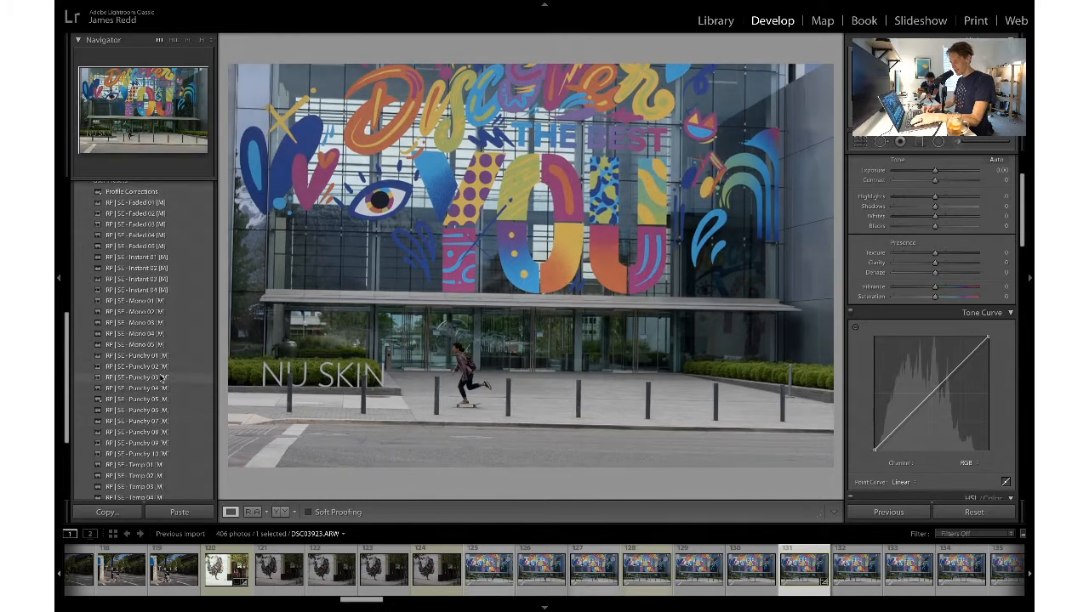
- Apply the RP | SE - Punchy 02 preset to the skateboarder photo and set Exposure to +0.80 and Contrast to +16
click(136, 366)
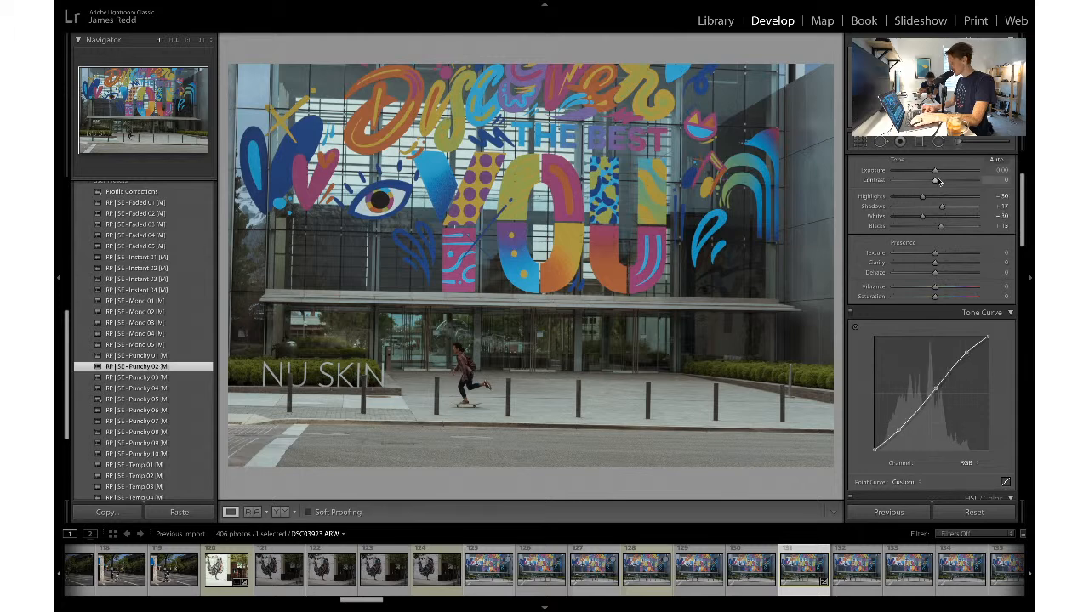
drag(937, 176, 942, 175)
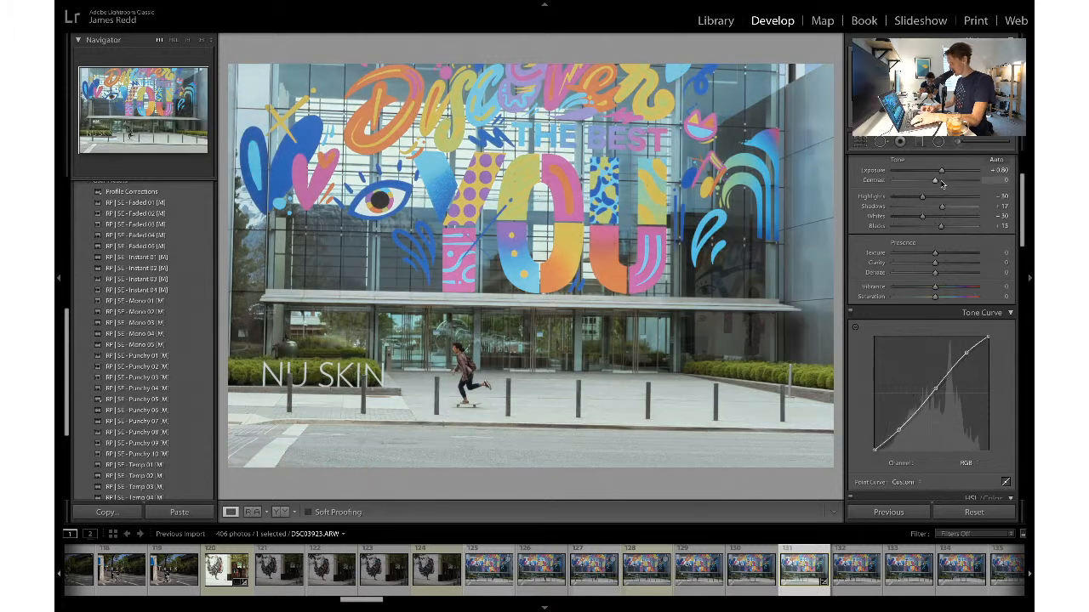
click(942, 180)
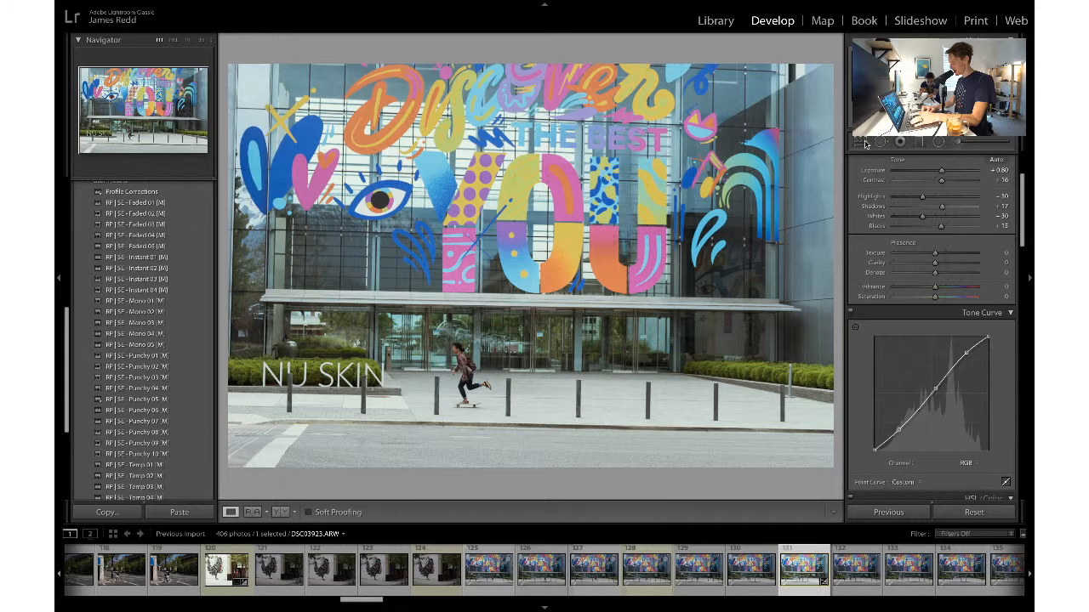
- Straighten the skateboarder photo with the Level option of the Upright transform
scroll(894, 402, down, 5)
scroll(894, 401, down, 10)
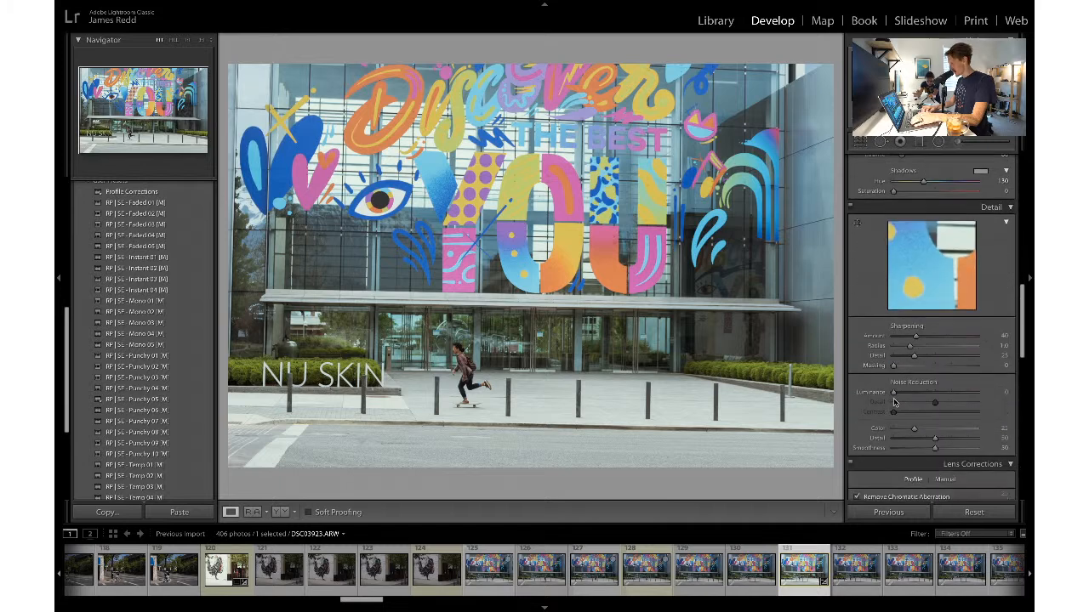
scroll(861, 454, down, 3)
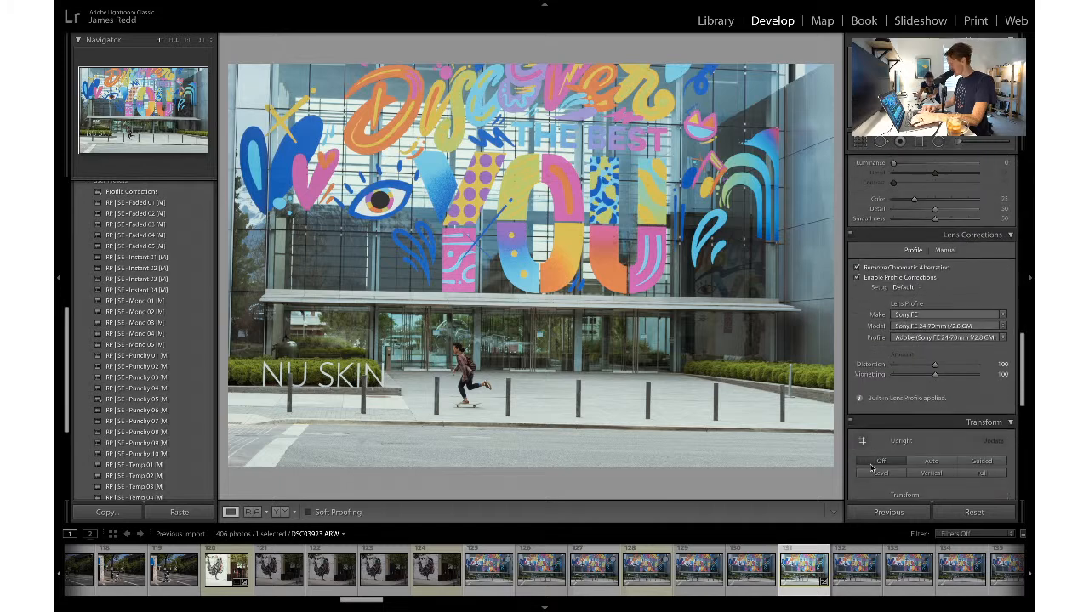
click(876, 475)
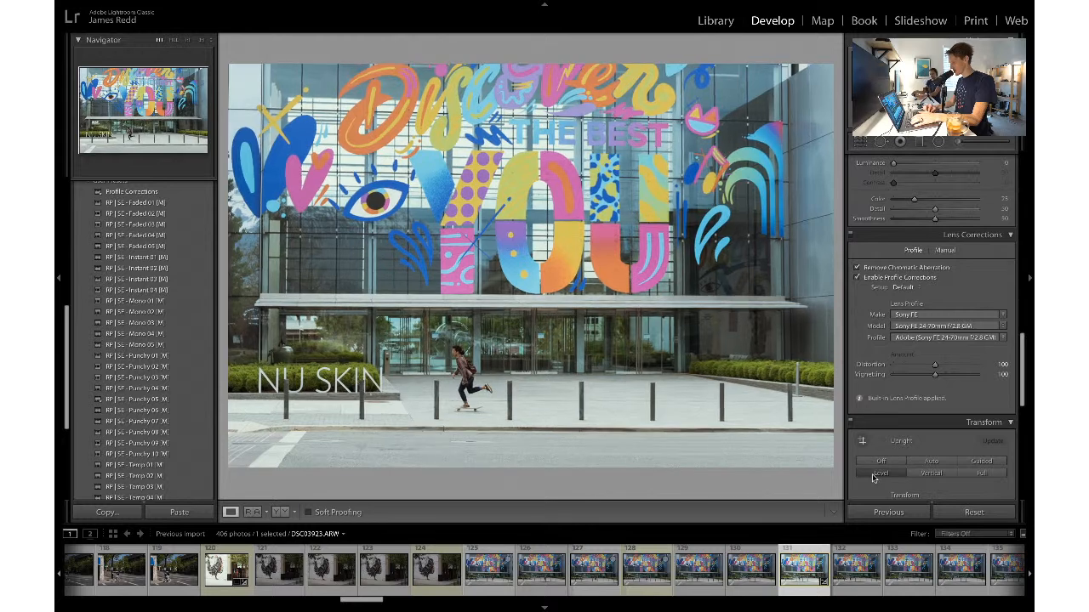
- Try a square 1 x 1 crop on the skateboarder photo and undo it
click(866, 143)
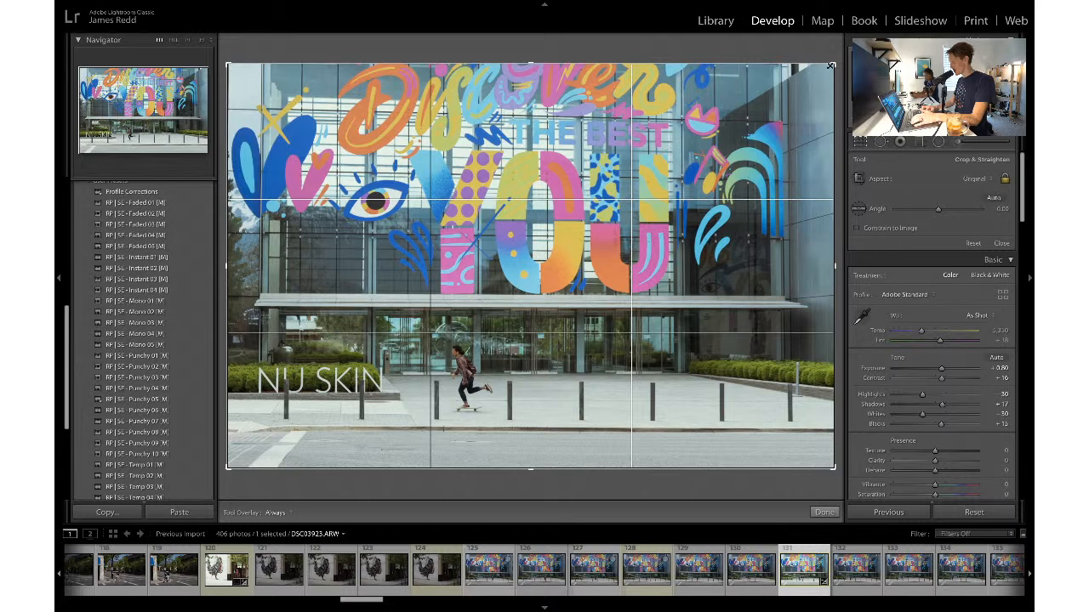
click(975, 179)
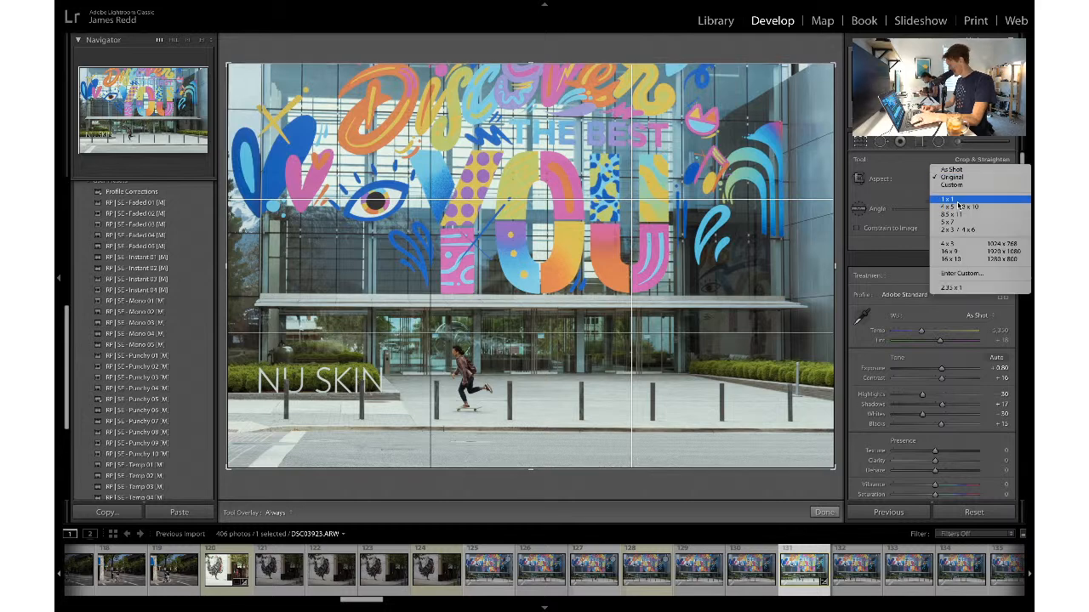
click(957, 201)
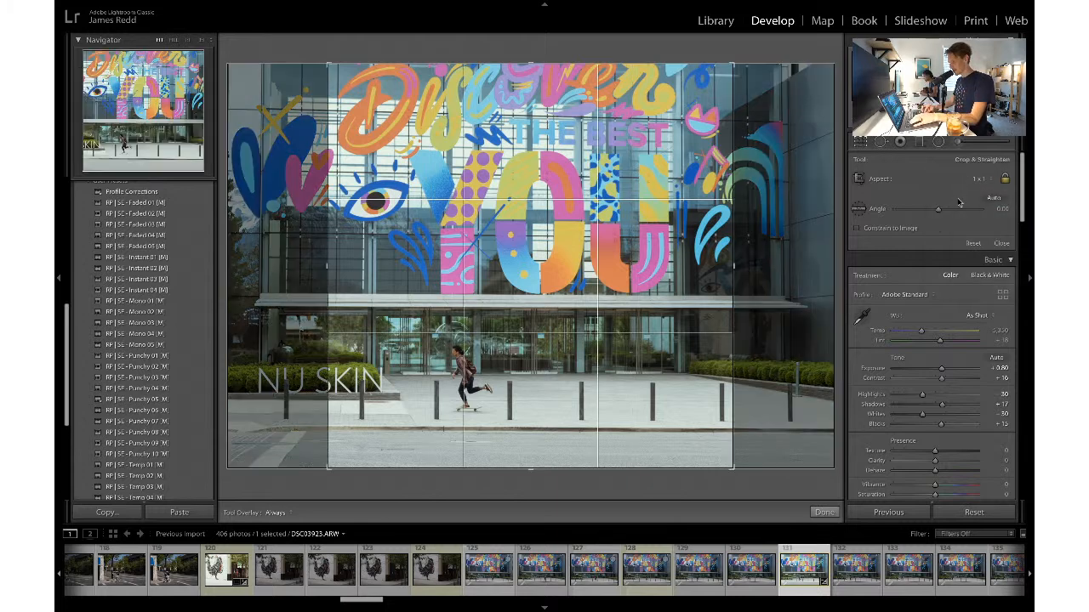
key(Return)
key(ctrl+z)
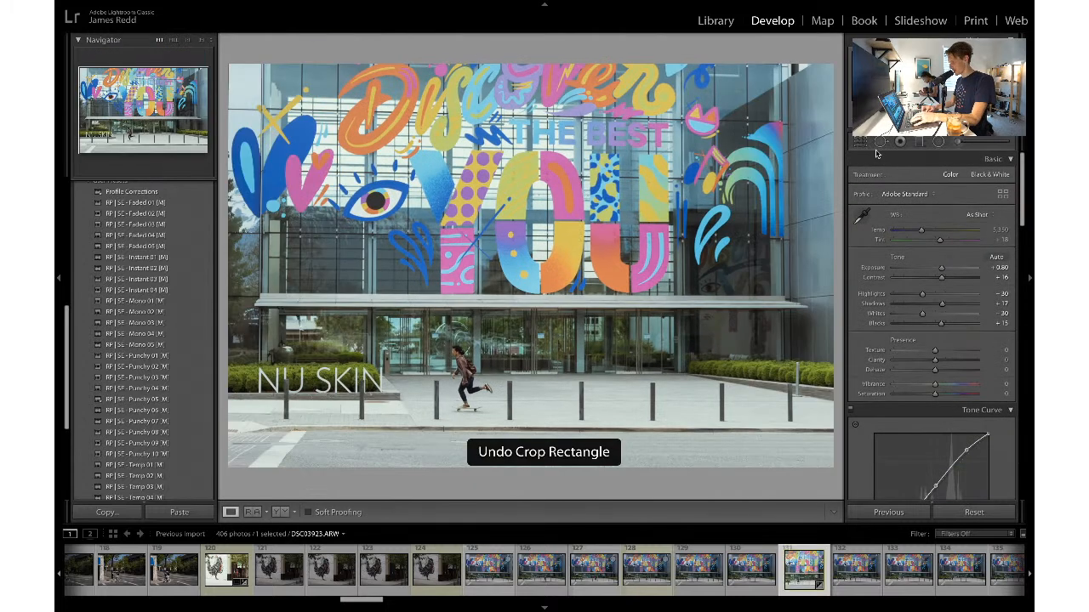
- Crop the skateboarder photo to the 16 x 9 aspect ratio
key(r)
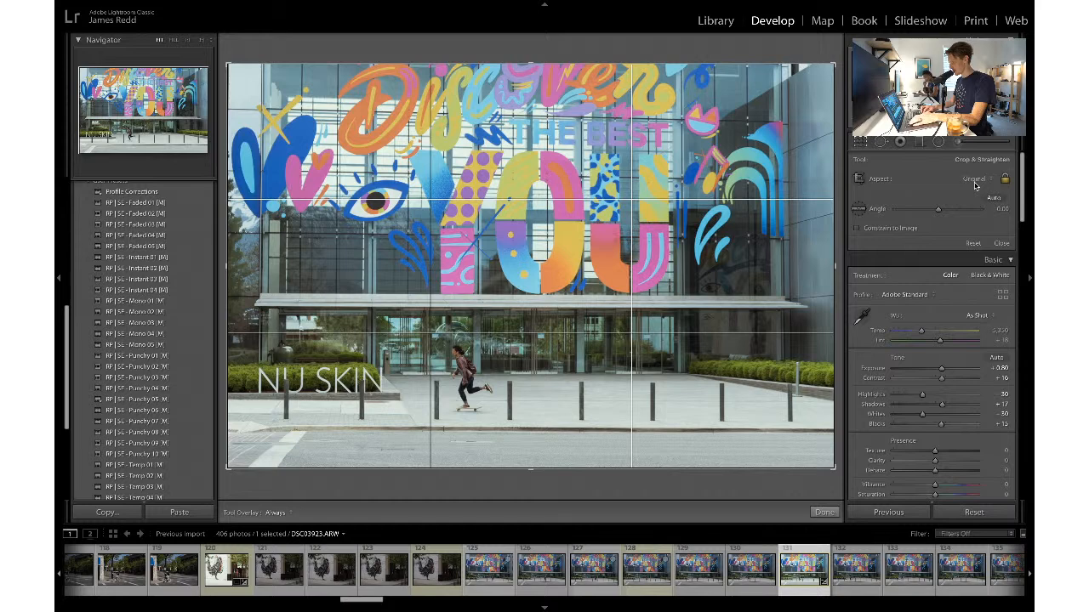
click(976, 181)
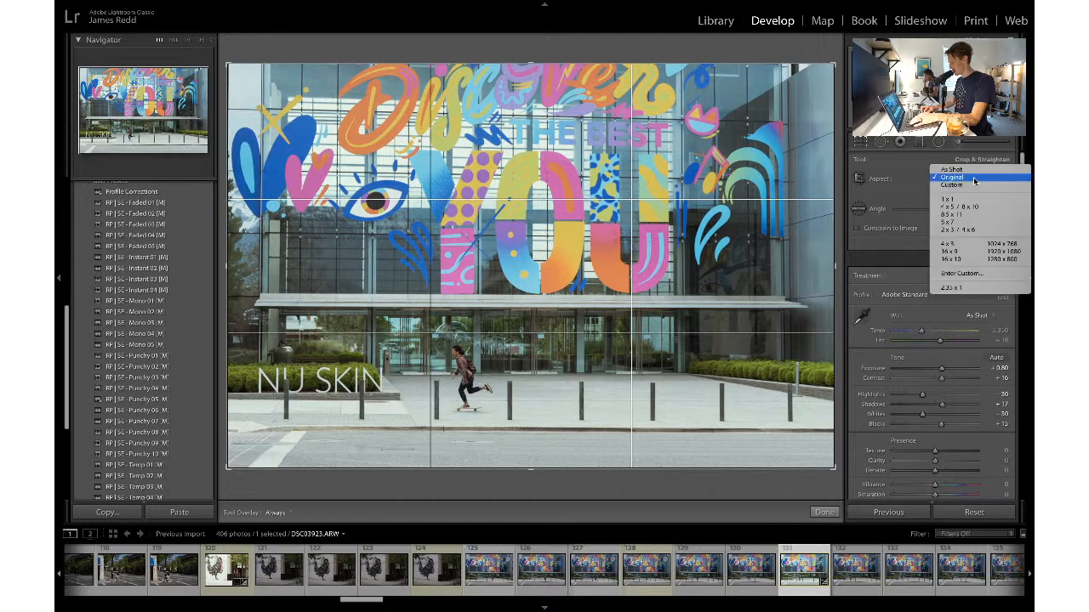
click(963, 253)
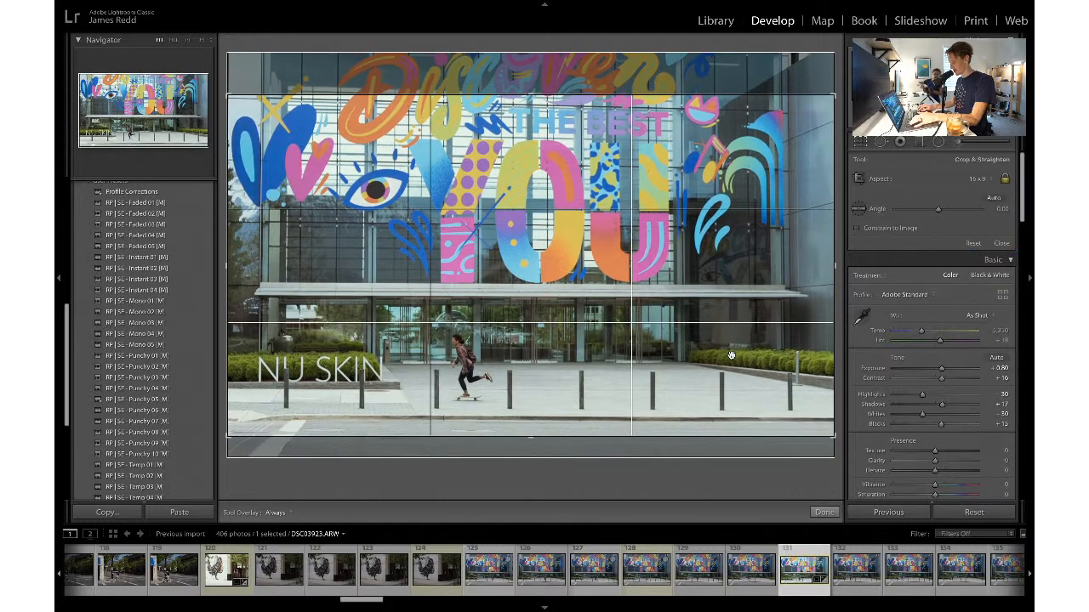
key(Return)
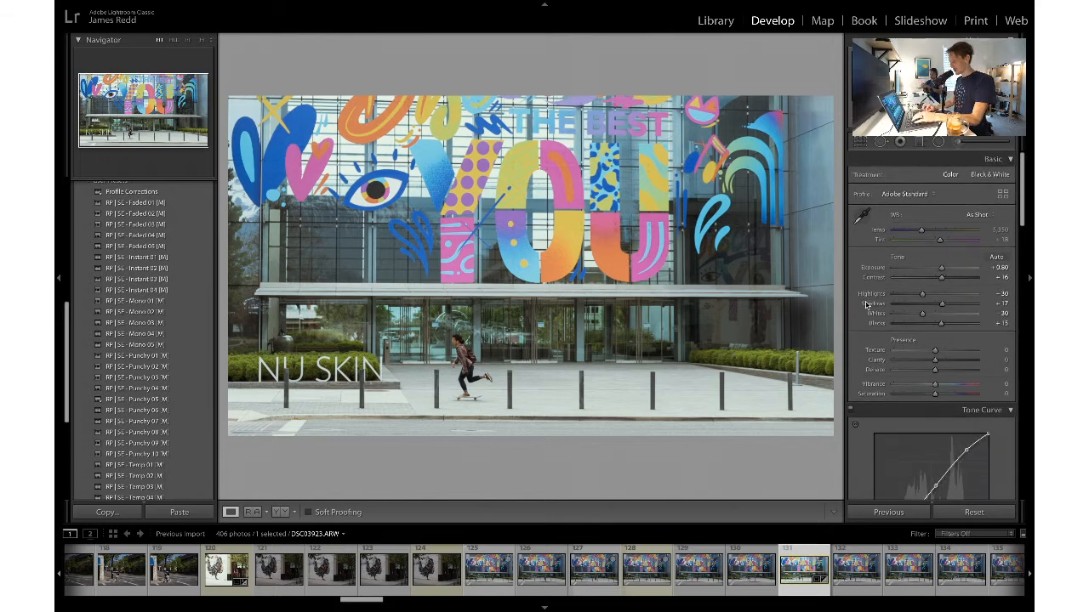
- Try a slight straightening rotation on the cropped skateboarder photo and undo it
click(859, 141)
drag(940, 213, 941, 213)
key(r)
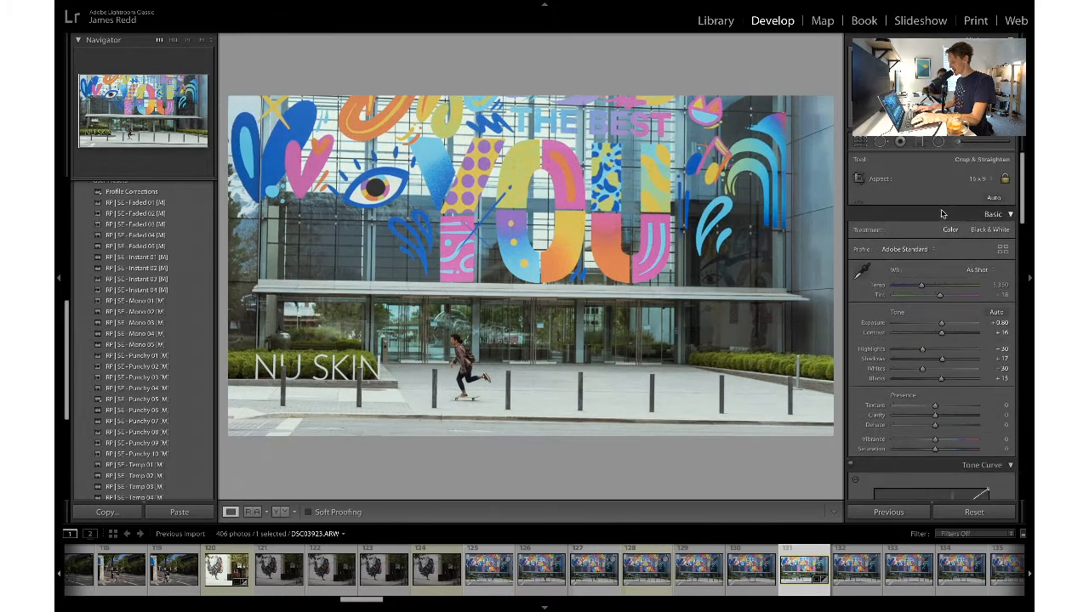
key(ctrl+z)
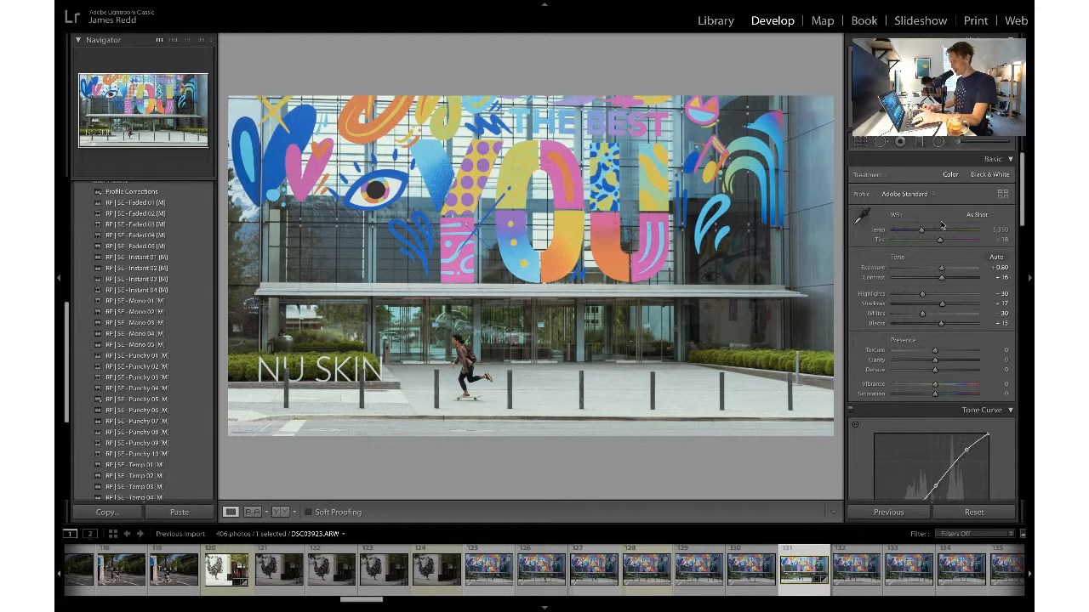
- Try the Full option of the Upright transform on the skateboarder photo and undo it
scroll(909, 315, down, 10)
scroll(909, 315, down, 10)
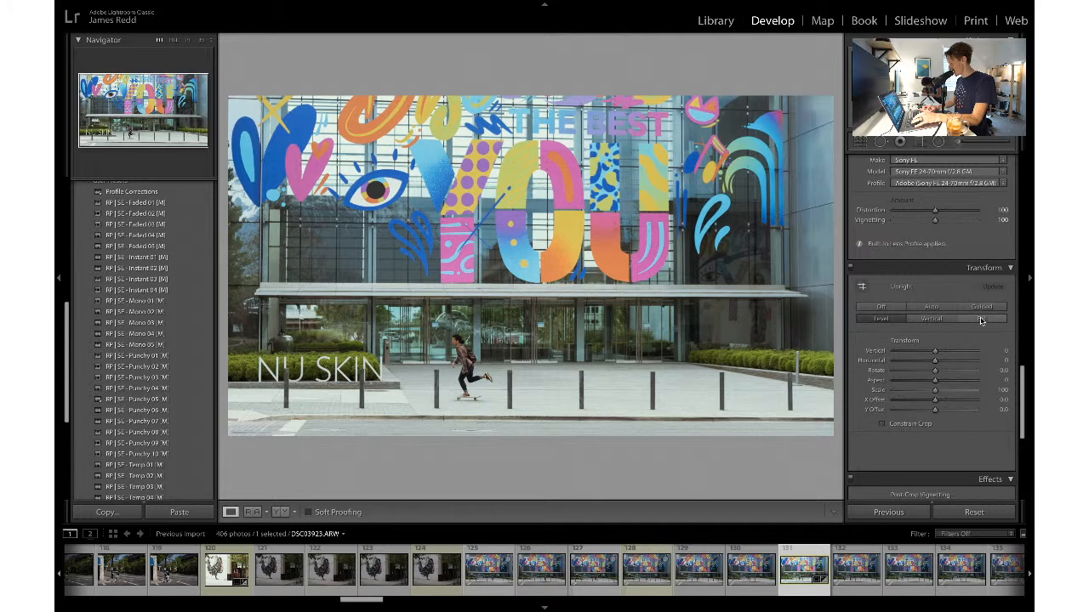
click(982, 319)
key(ctrl+z)
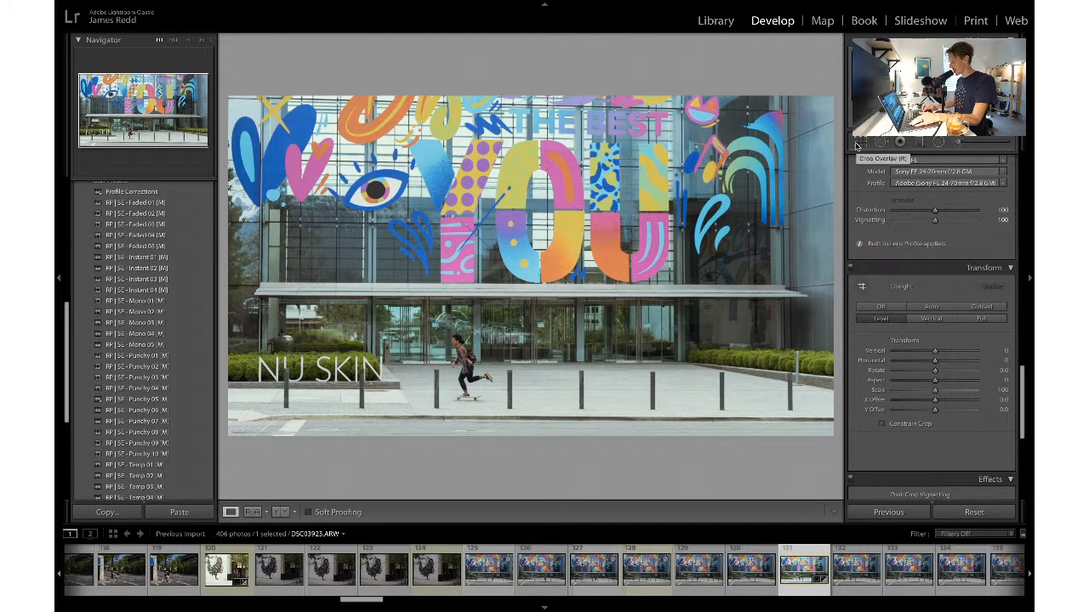
- Reposition the 16 x 9 crop at the skateboarder photo's full width to include more of the mural above and less of the street
click(857, 147)
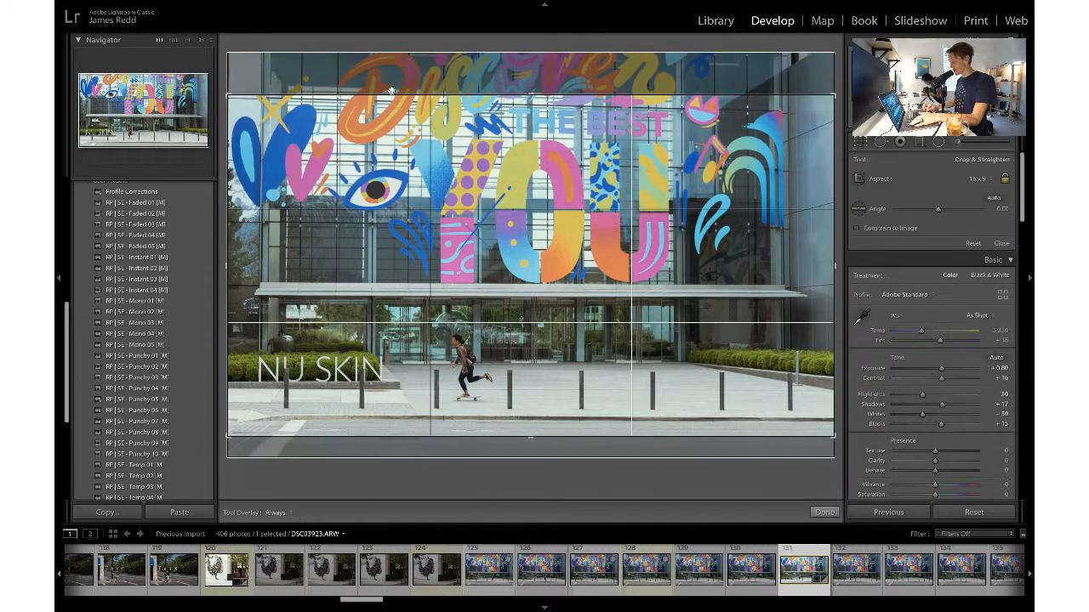
drag(227, 95, 230, 98)
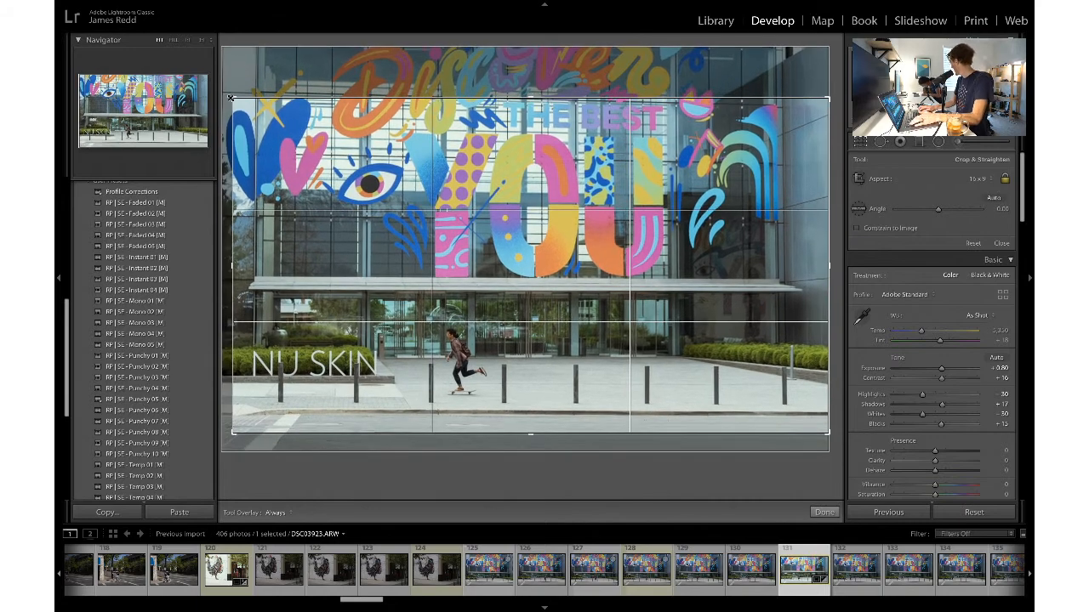
key(Right)
key(Right)
key(Right)
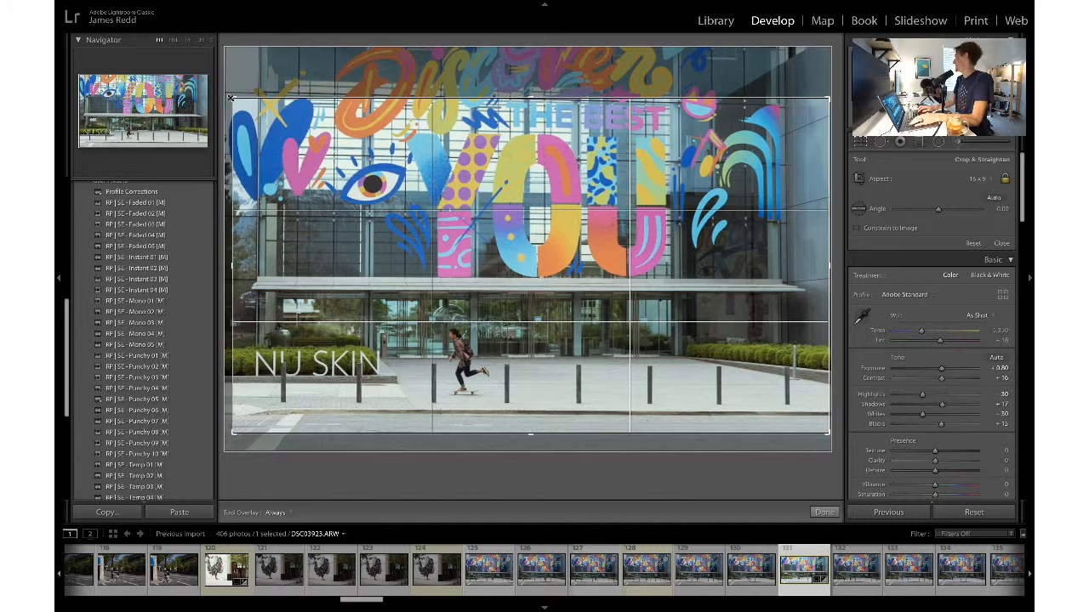
key(Right)
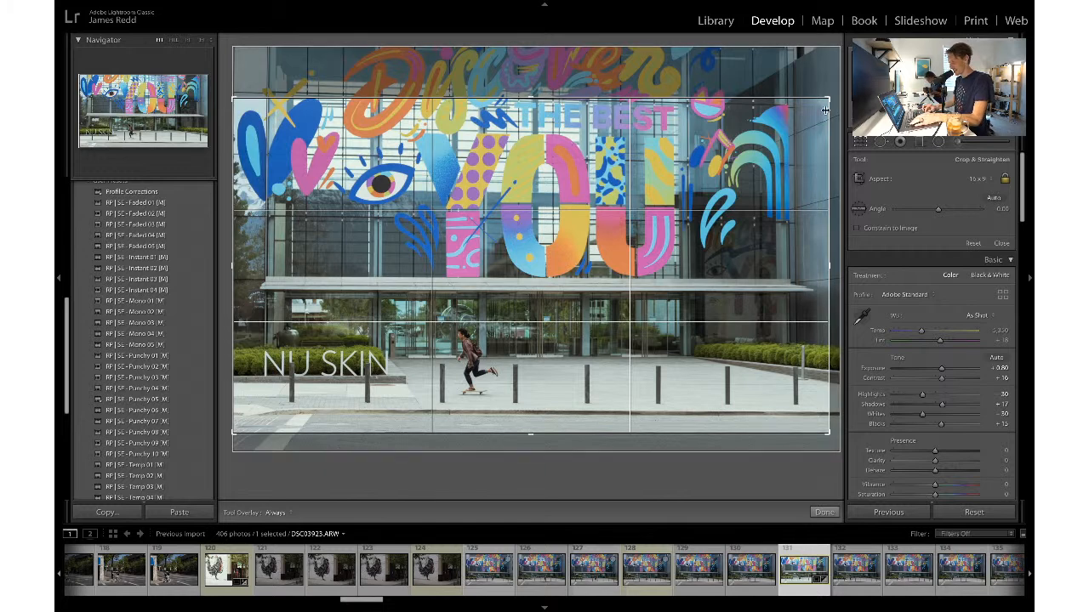
drag(829, 99, 830, 95)
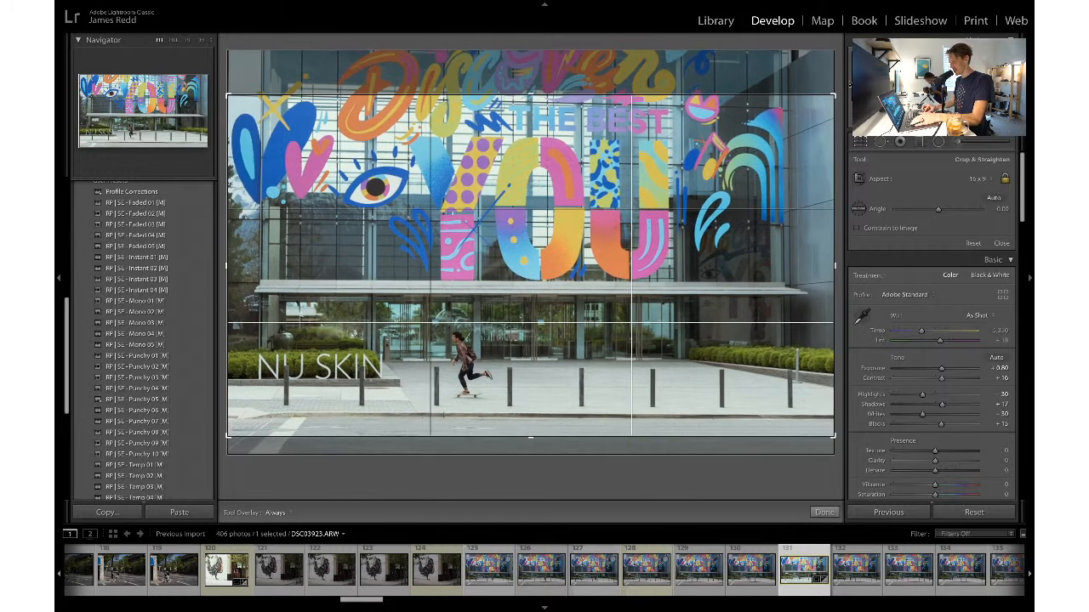
key(Return)
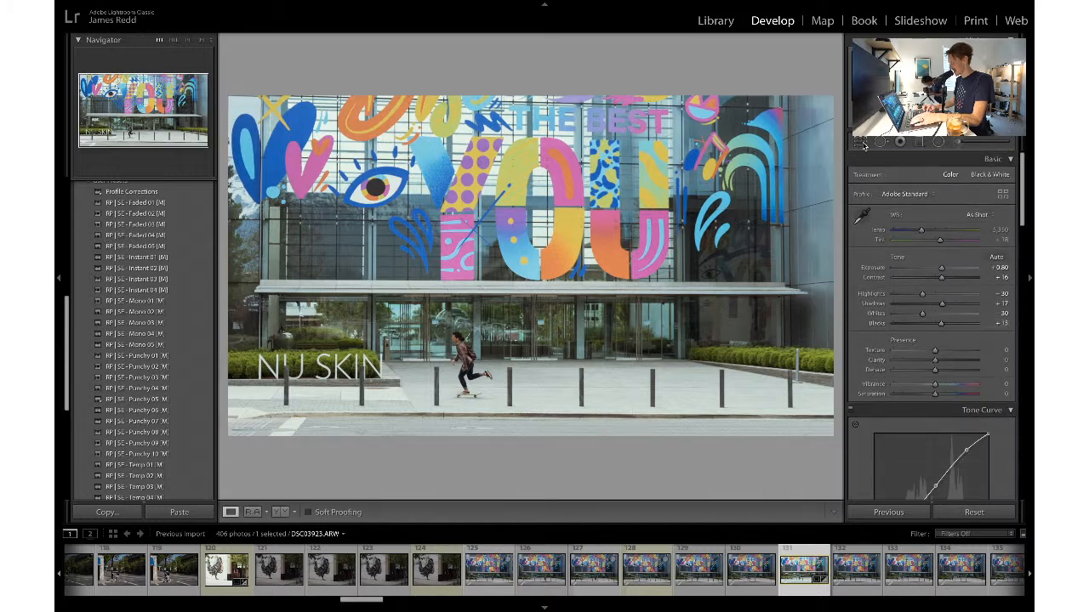
click(862, 142)
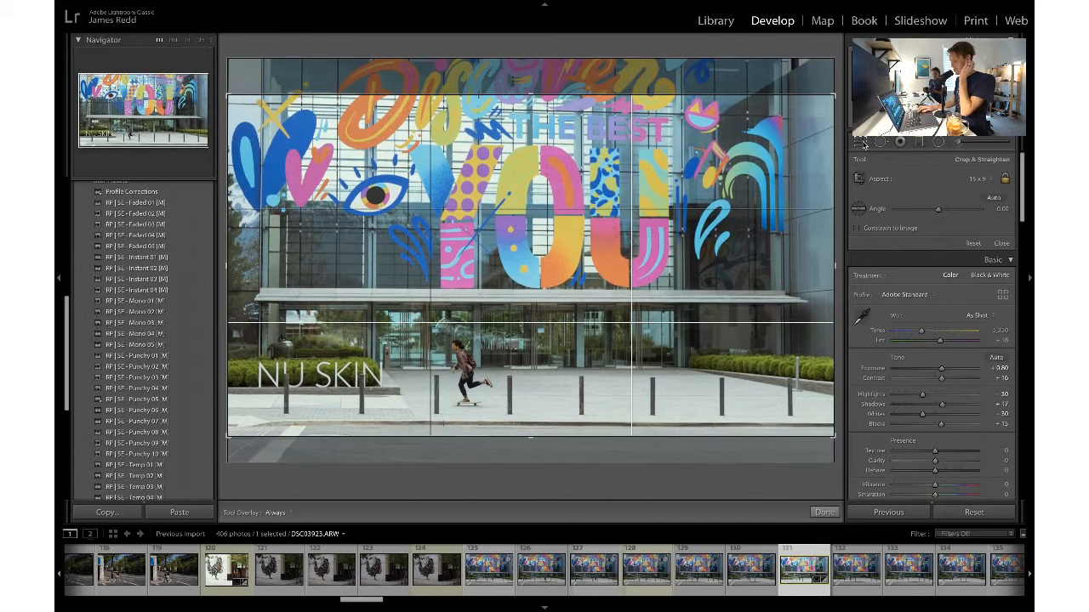
click(862, 143)
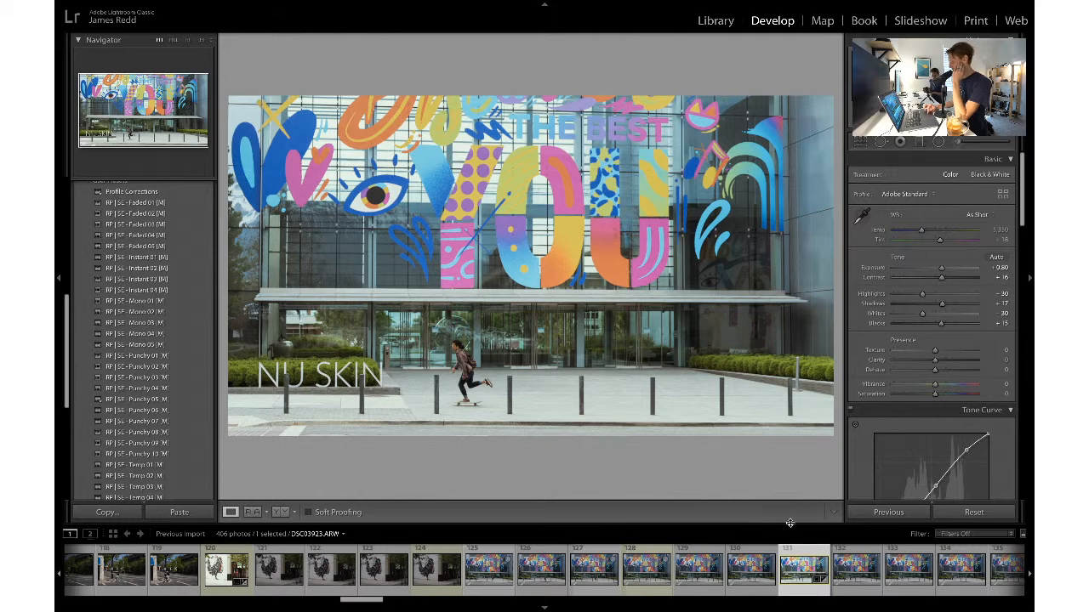
- Compare photos DSC03930.ARW and DSC03920.ARW of the Nu Skin building with the edited skateboarder photo
scroll(792, 564, right, 5)
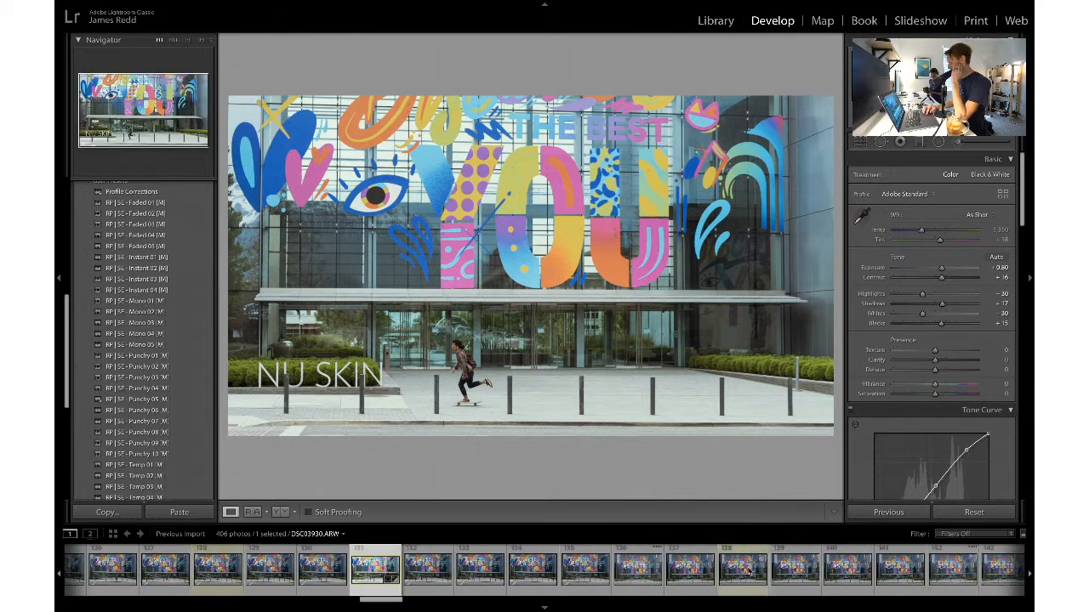
click(749, 568)
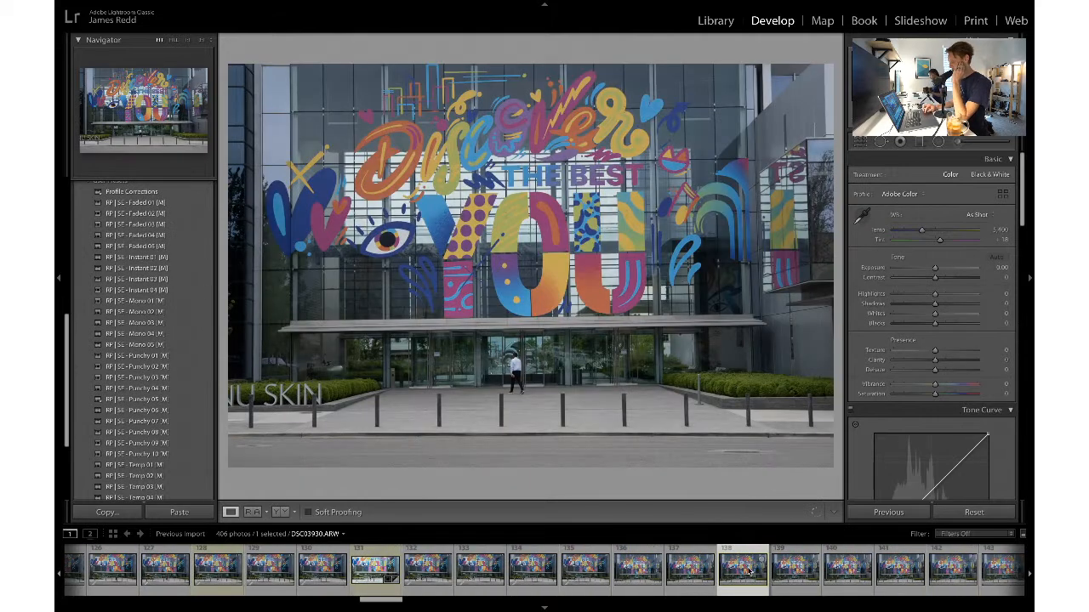
scroll(610, 577, left, 3)
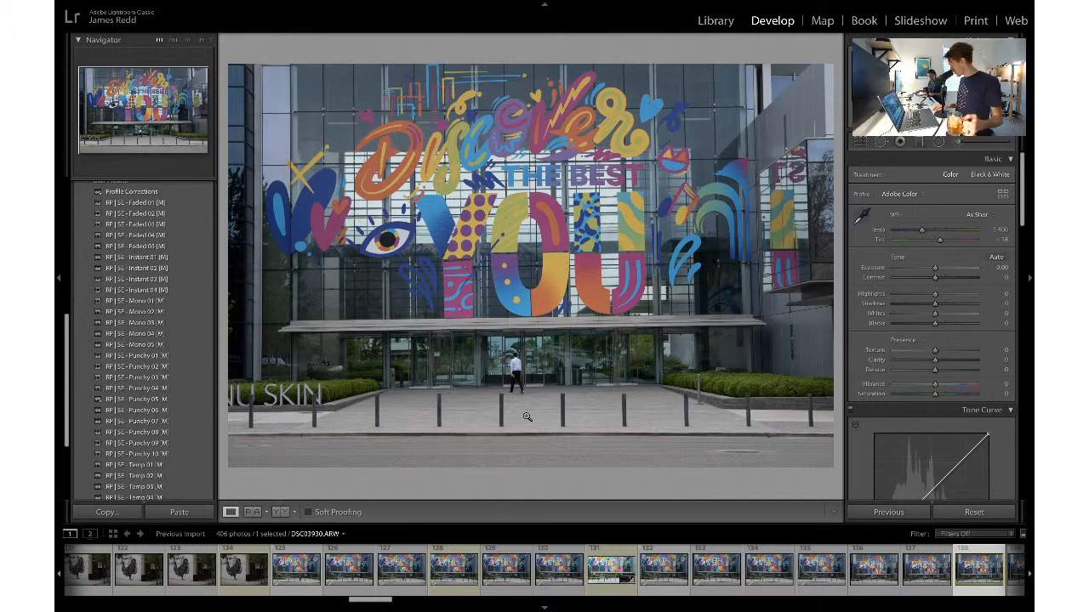
click(461, 575)
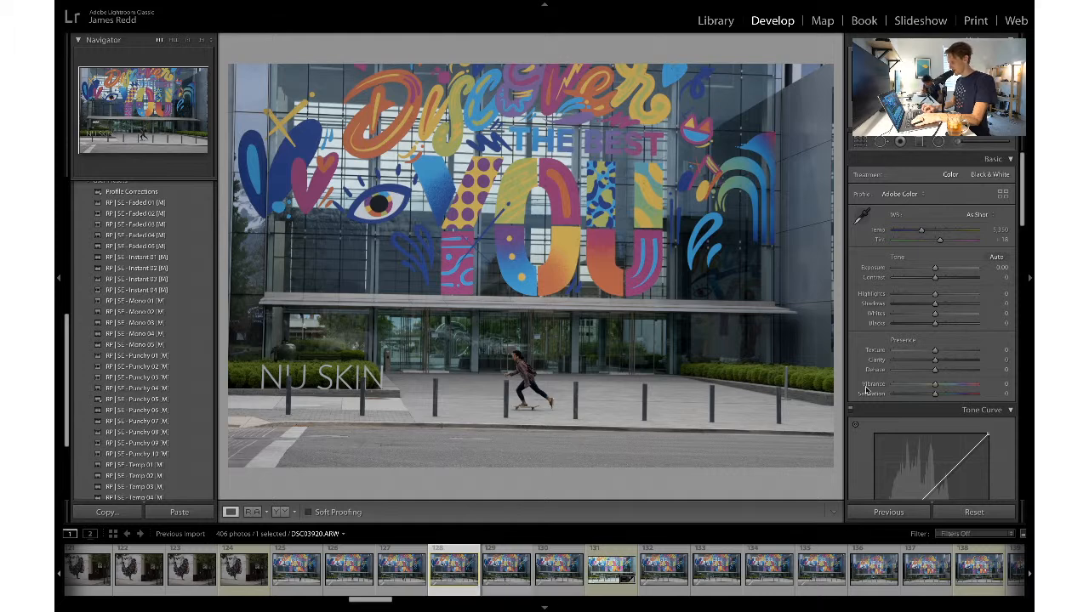
click(606, 570)
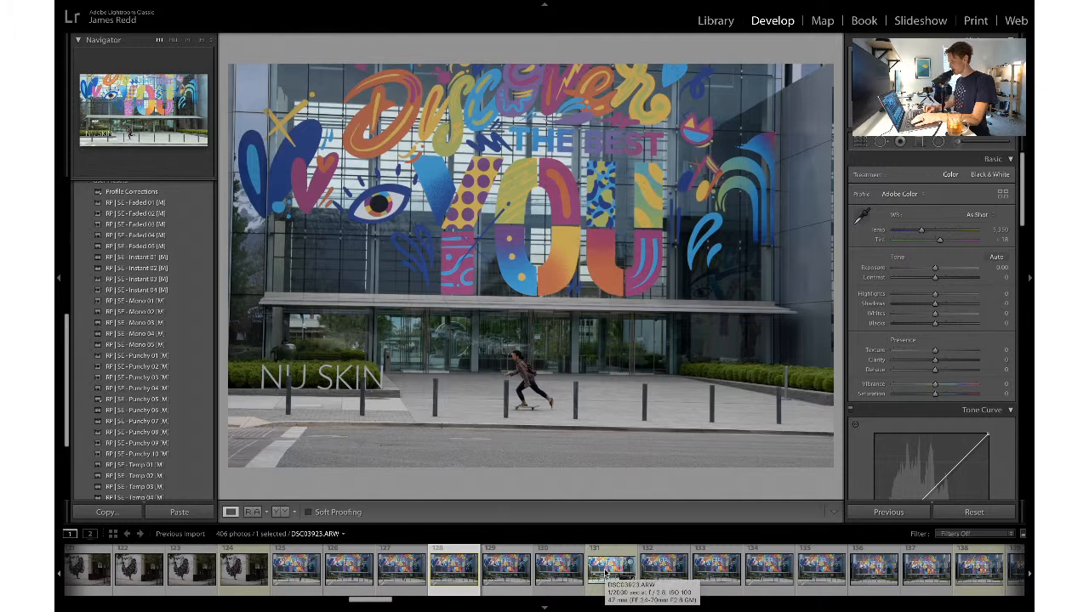
click(605, 571)
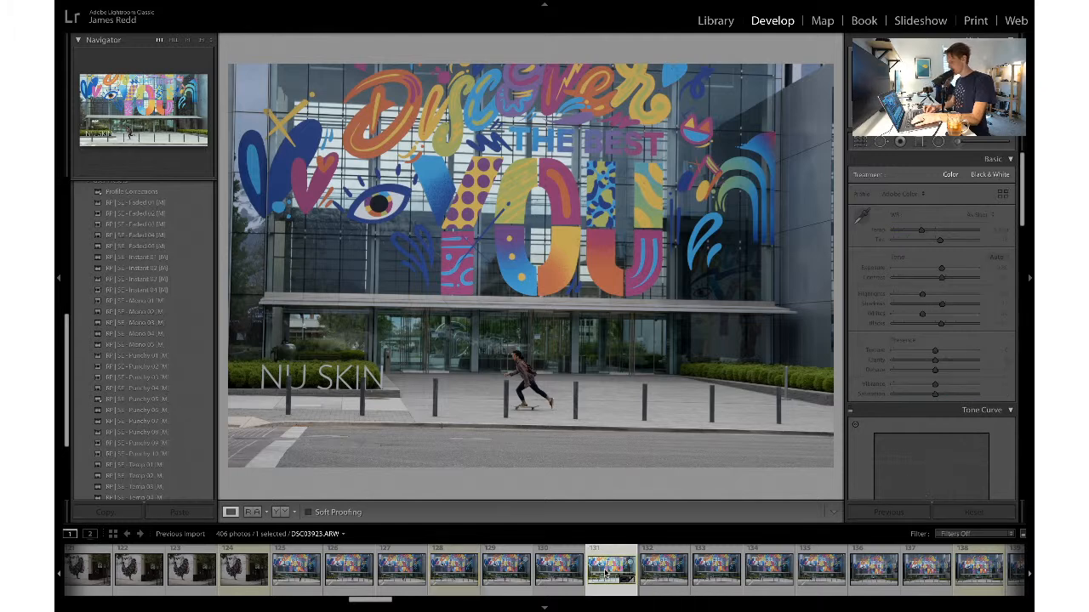
scroll(605, 573, right, 5)
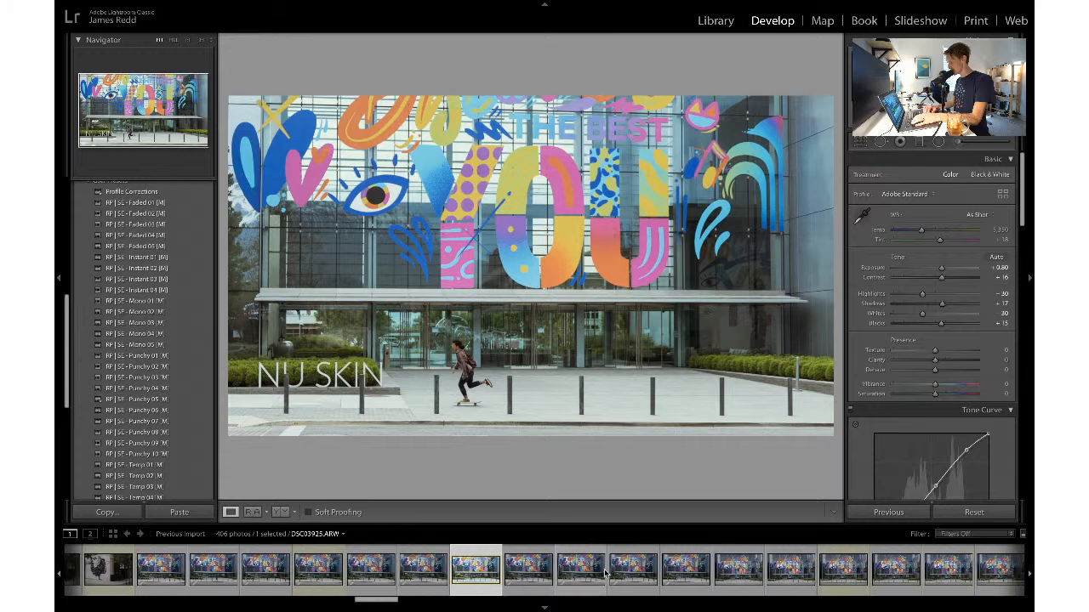
- Apply RP | SE - Punchy 02 to DSC03930.ARW, set Exposure to +0.85 and Contrast to +24, and compare it with the skateboarder photo
click(621, 575)
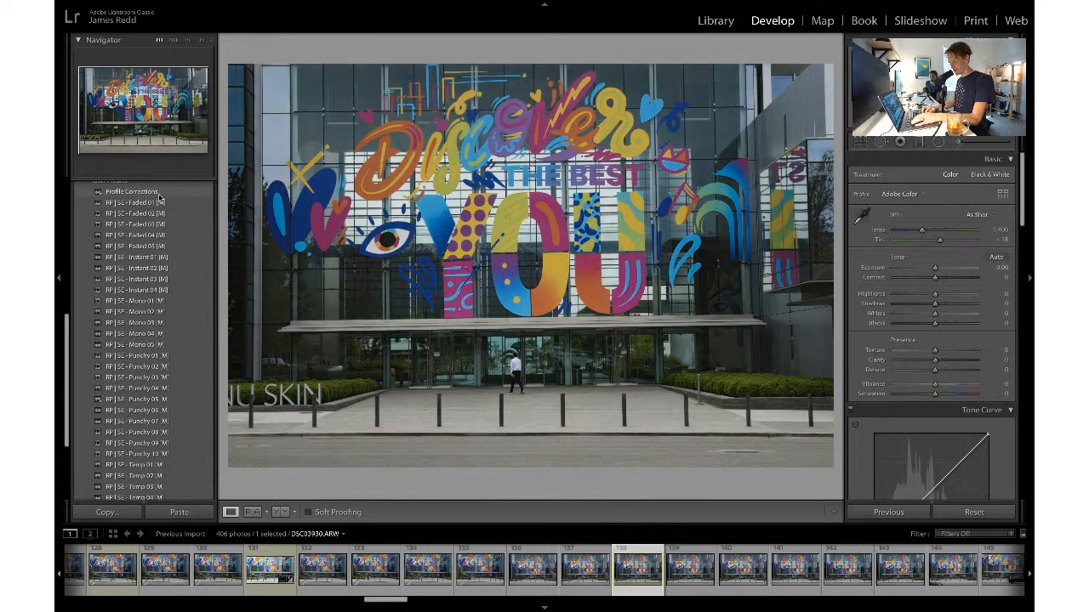
click(146, 368)
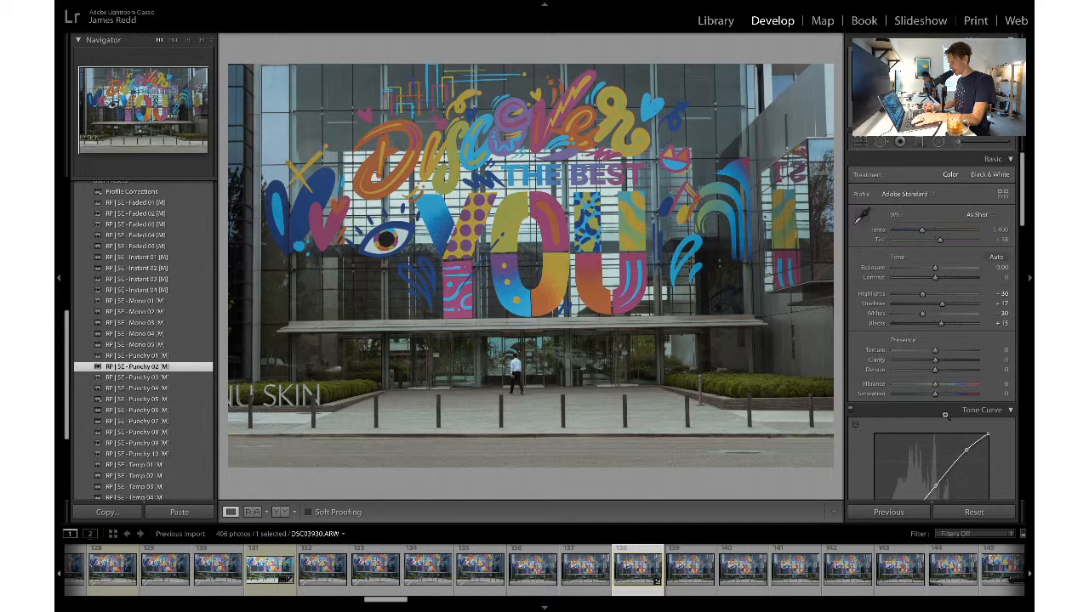
drag(935, 270, 944, 281)
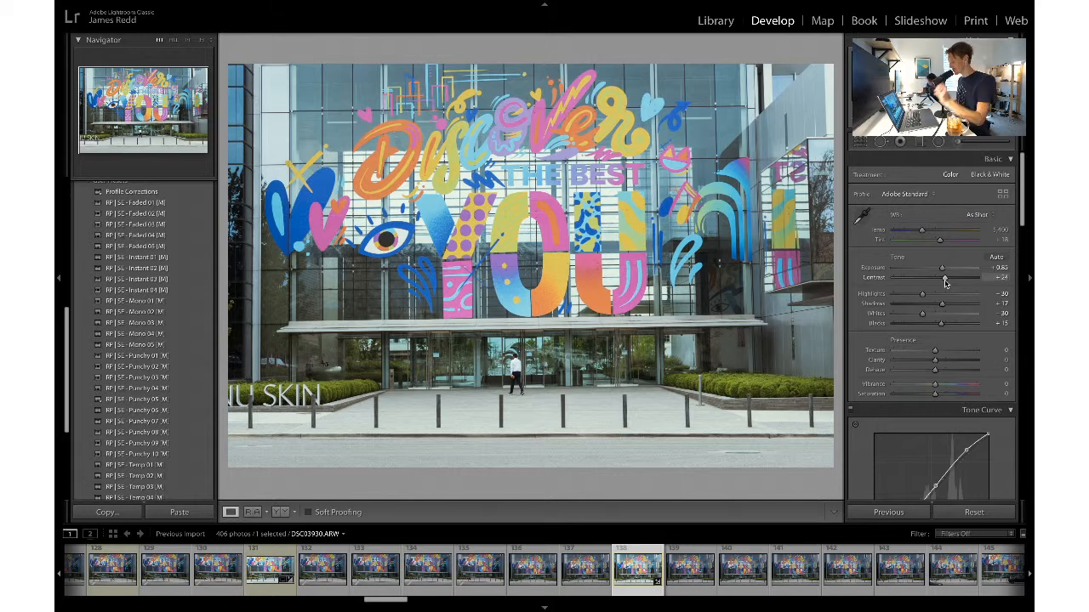
click(271, 568)
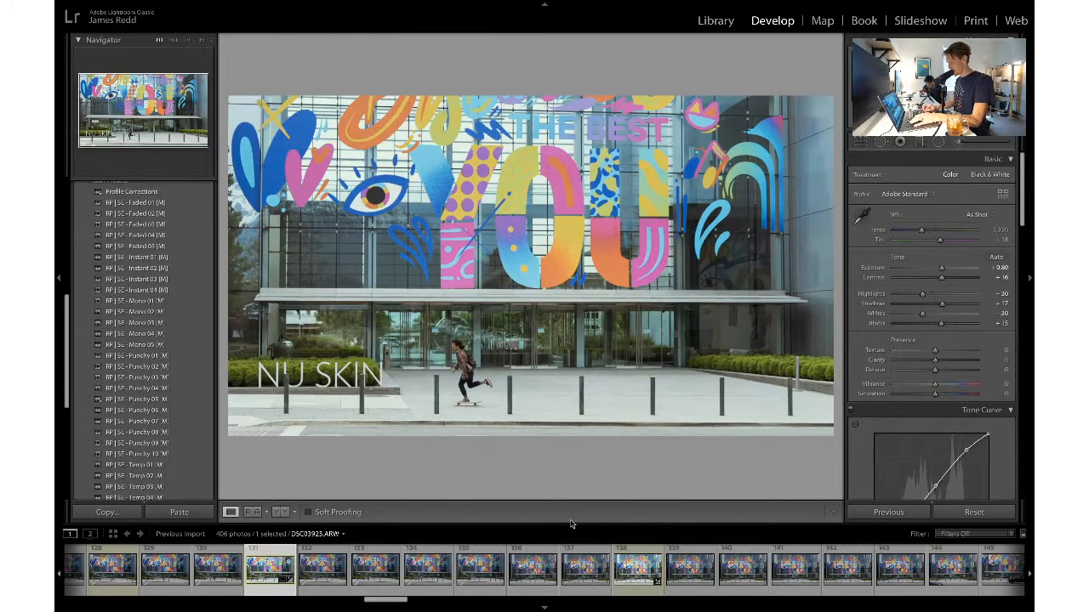
click(637, 568)
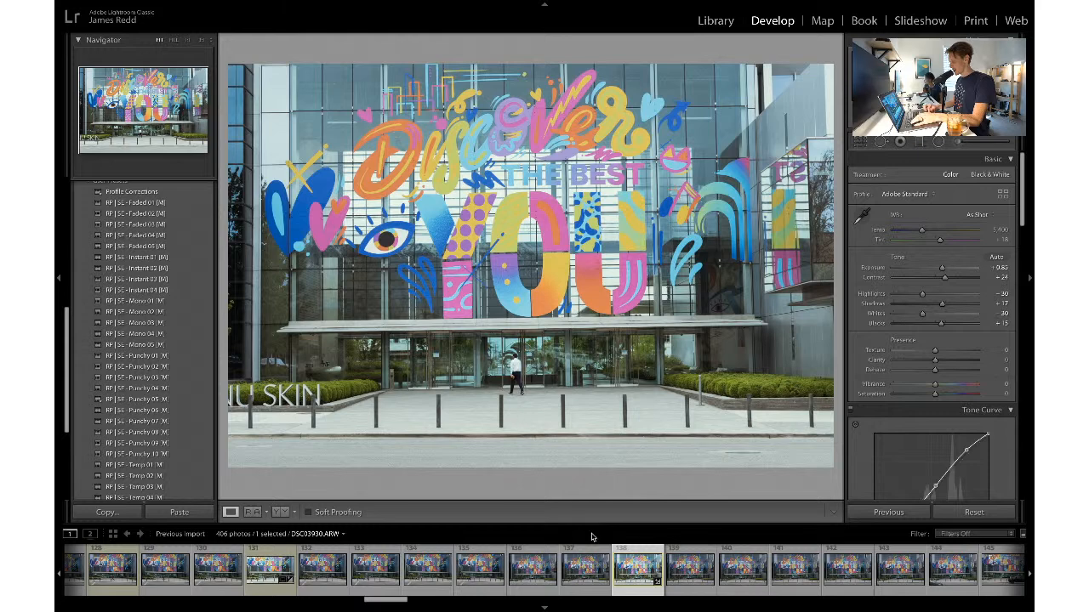
- Browse the filmstrip past the remaining Nu Skin building photos and open the globe sculpture photo DSC03956.ARW
scroll(655, 562, down, 4)
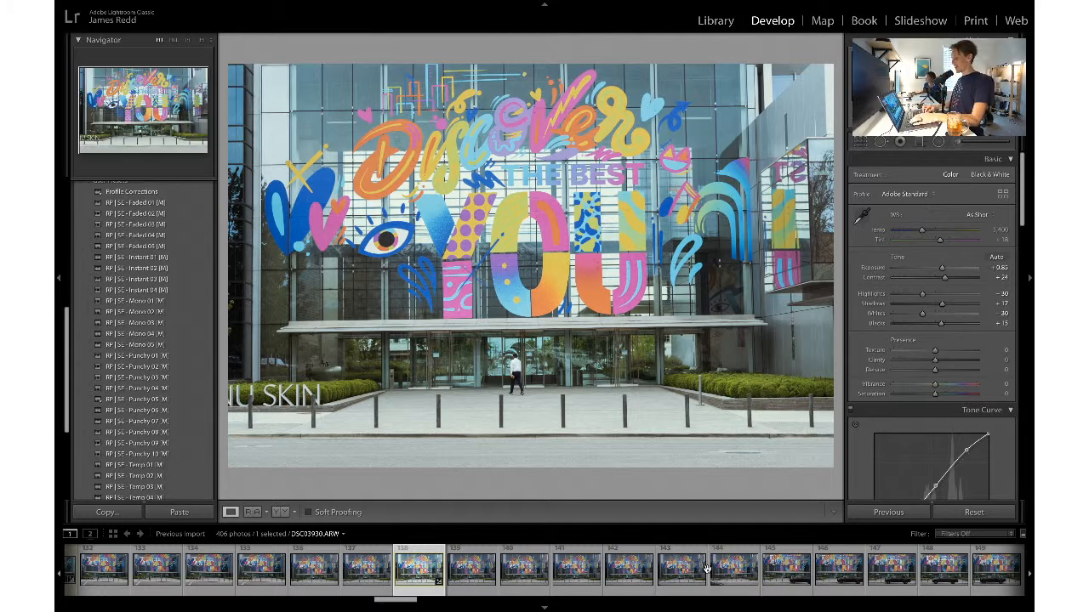
scroll(703, 568, down, 2)
scroll(588, 570, down, 6)
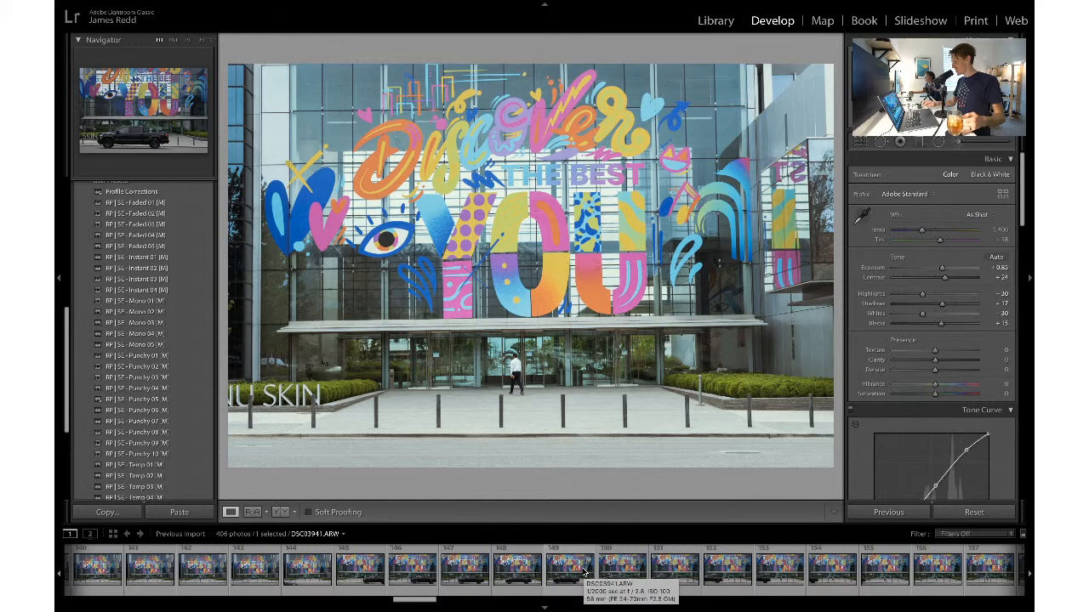
scroll(584, 572, down, 1)
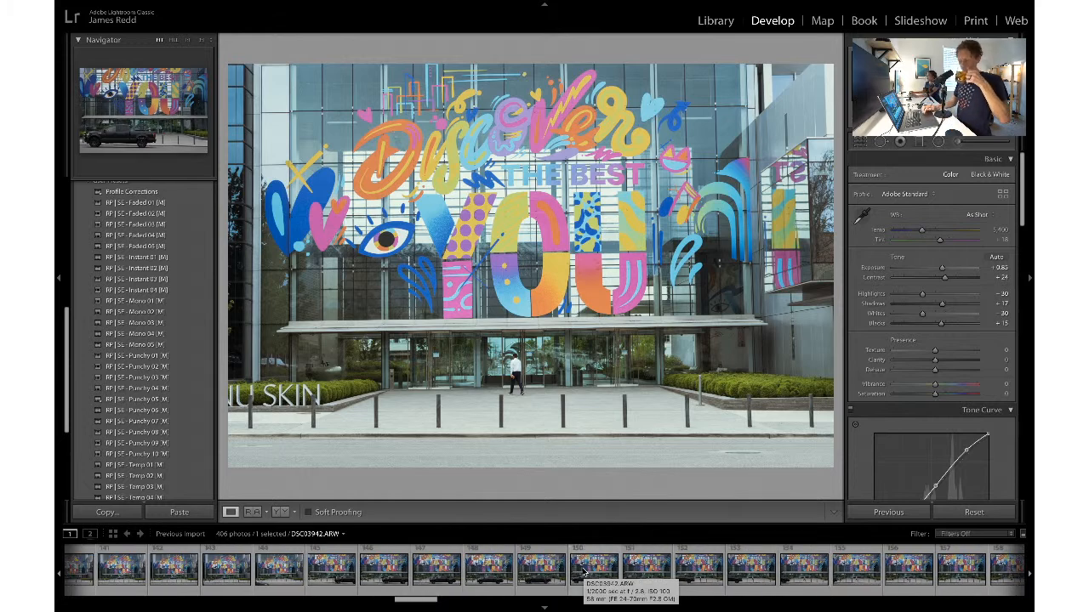
scroll(584, 571, up, 4)
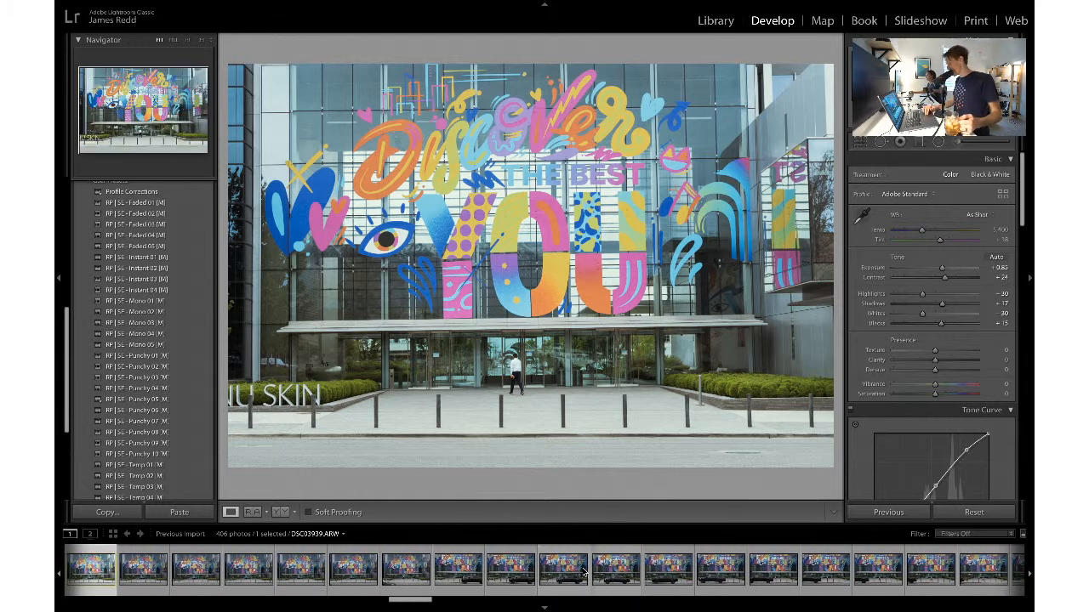
scroll(584, 572, up, 2)
scroll(584, 571, down, 3)
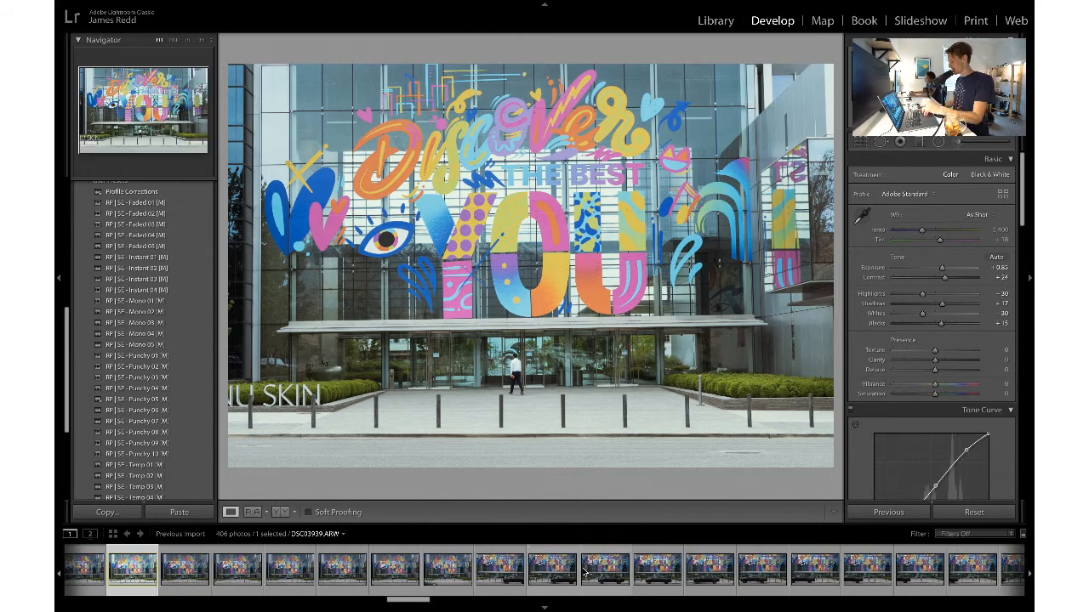
scroll(584, 572, down, 2)
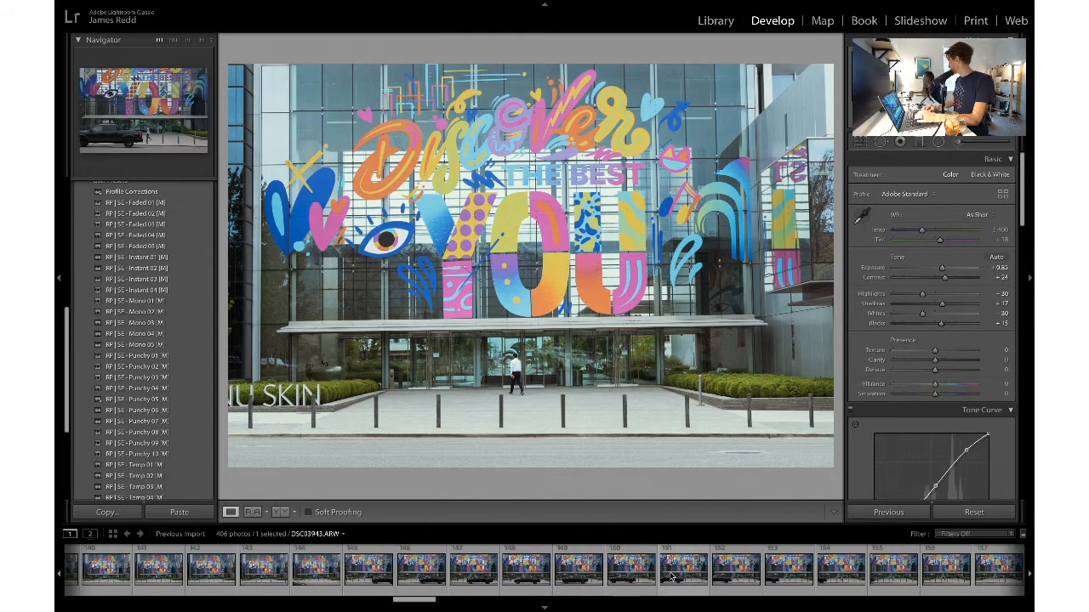
scroll(672, 577, down, 4)
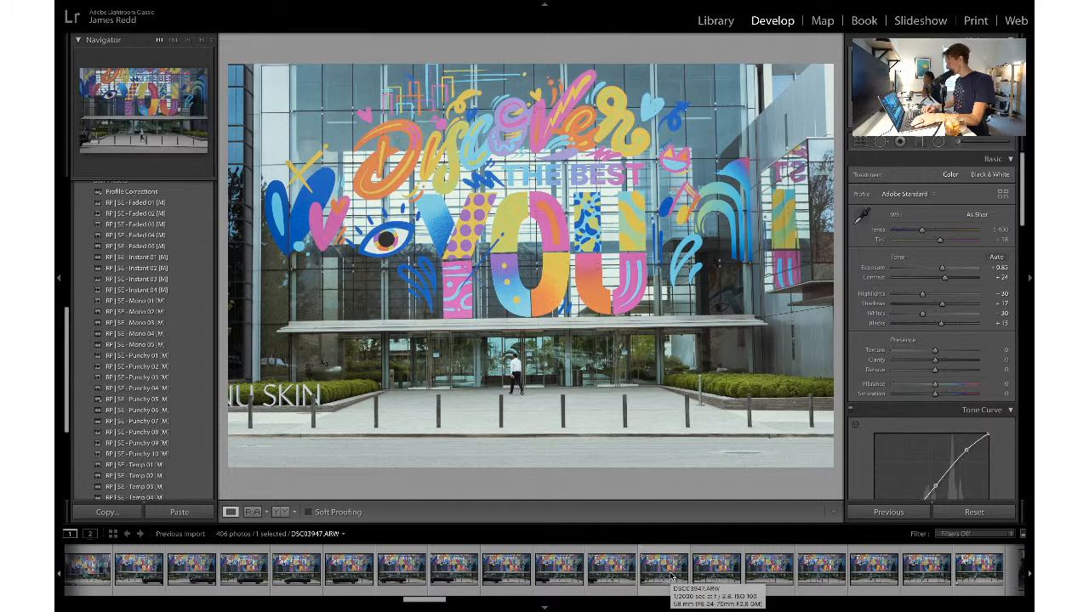
scroll(719, 568, down, 4)
click(818, 567)
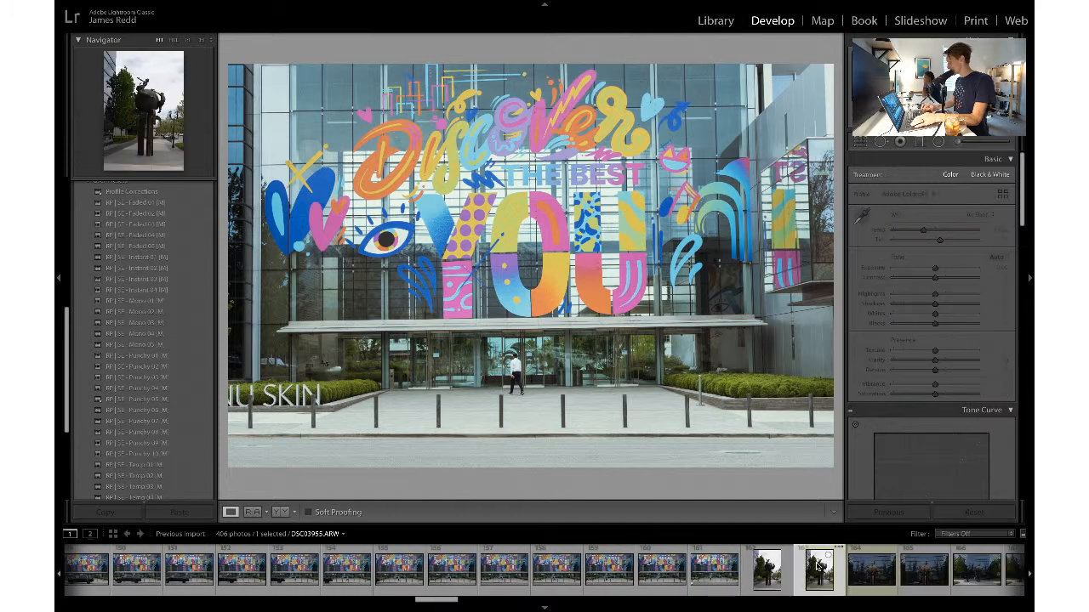
click(861, 574)
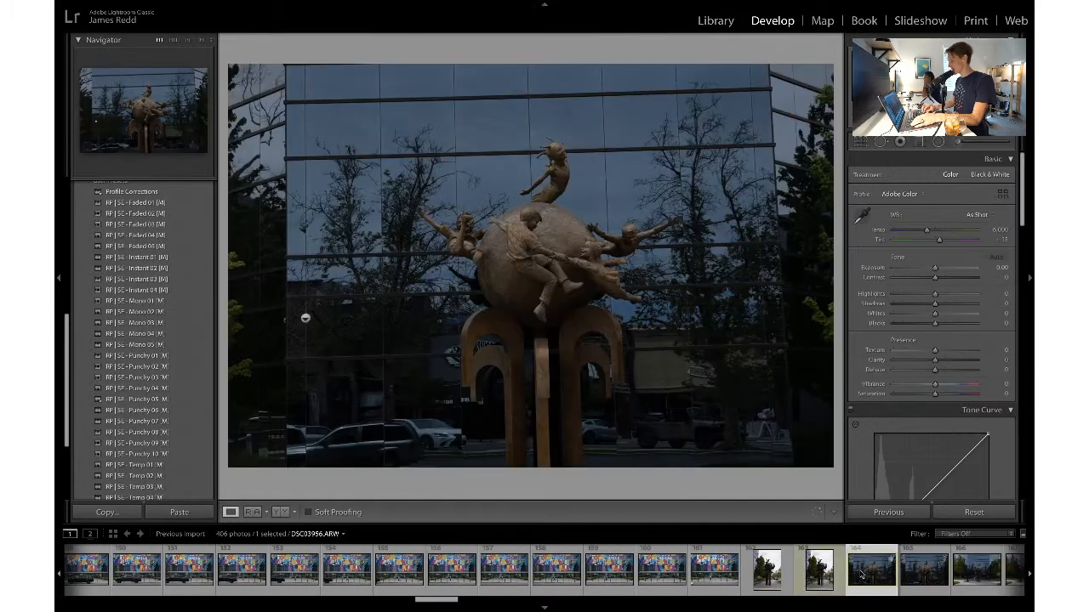
- Scan the filmstrip photos before and after the sculpture shot for other candidates to edit
scroll(842, 575, up, 8)
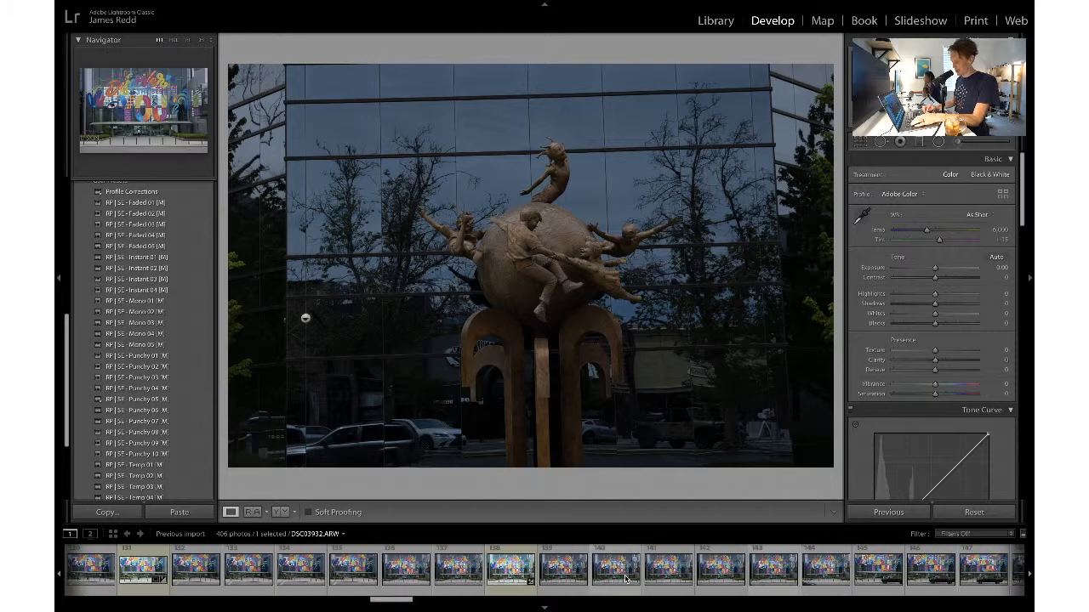
scroll(625, 579, down, 3)
scroll(625, 579, down, 4)
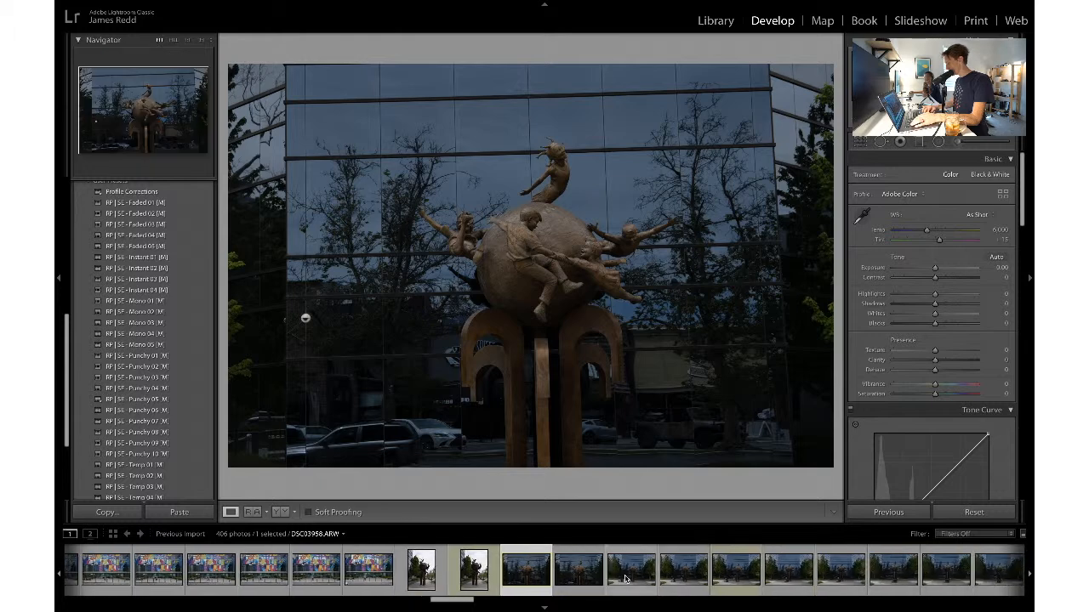
scroll(669, 578, down, 5)
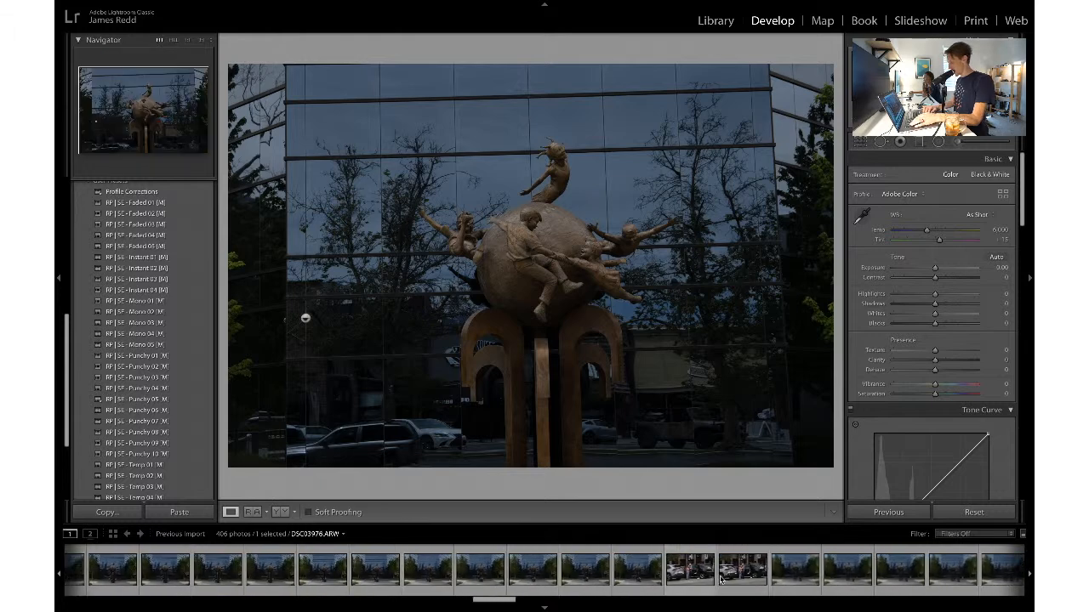
scroll(721, 579, up, 6)
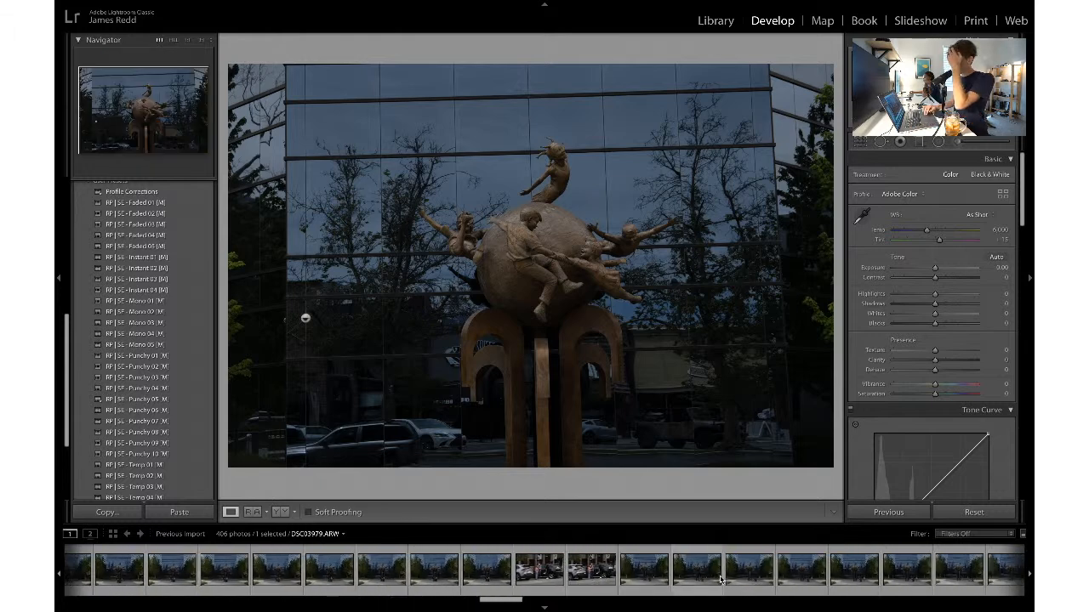
scroll(721, 579, up, 1)
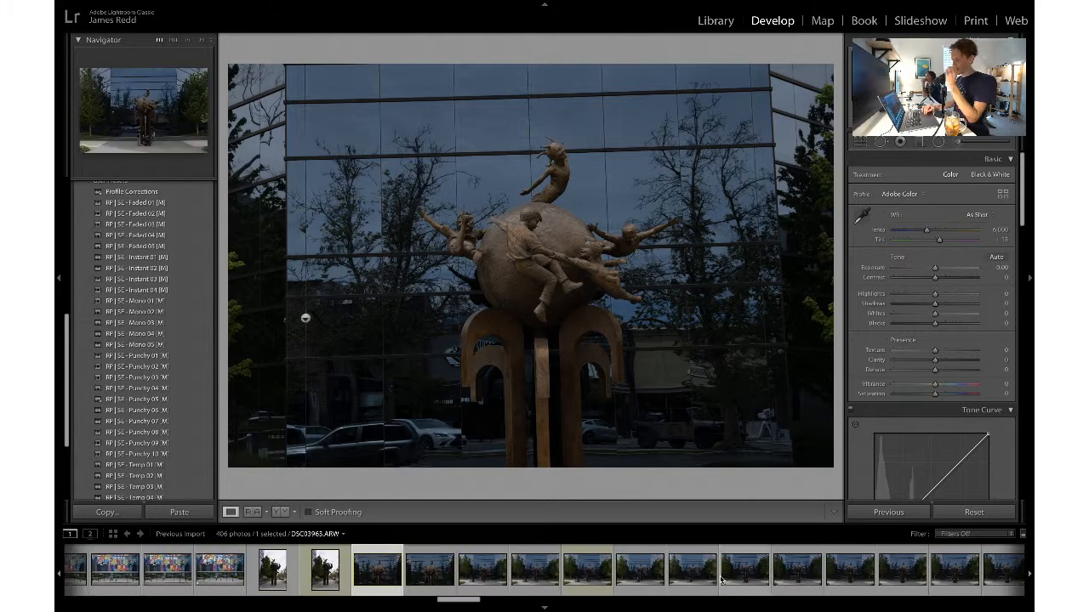
- Apply RP | SE - Punchy 02 to DSC03956.ARW and correct its perspective with the Level option of the Upright transform
click(167, 367)
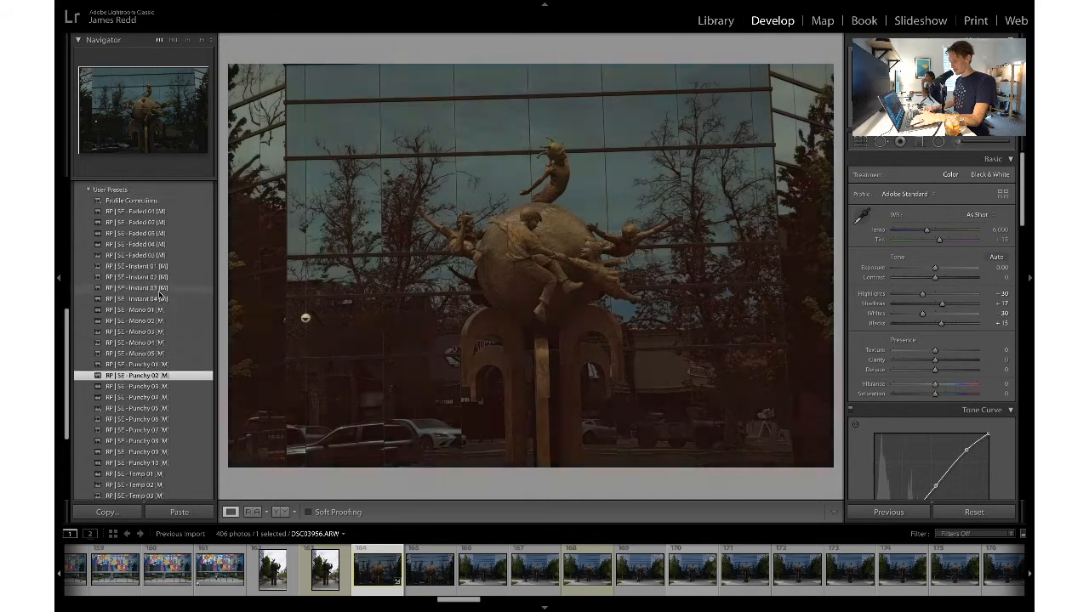
scroll(168, 367, up, 2)
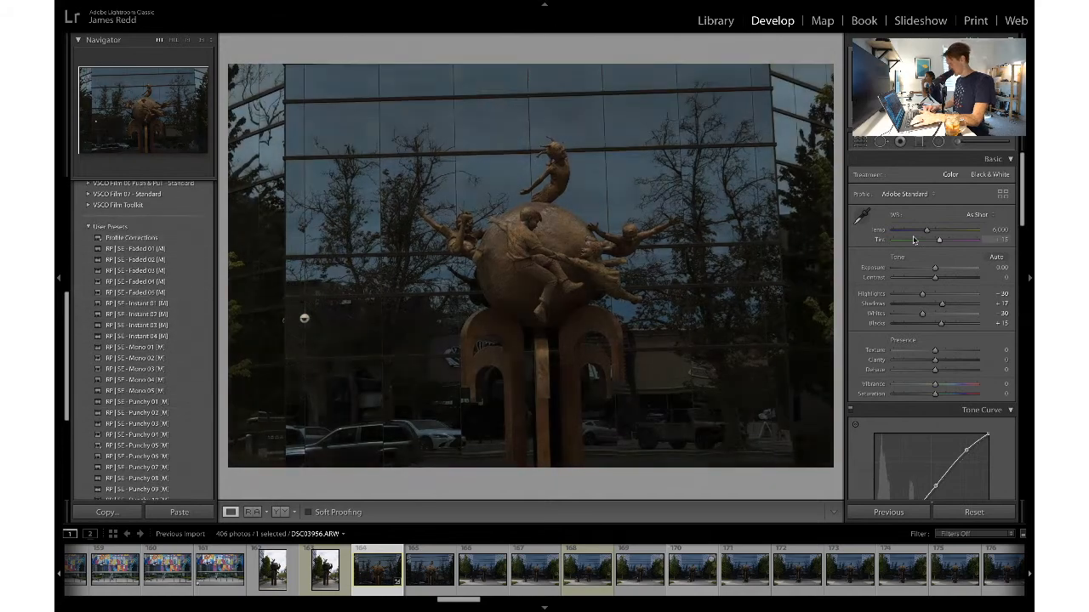
scroll(913, 237, down, 10)
scroll(870, 420, down, 8)
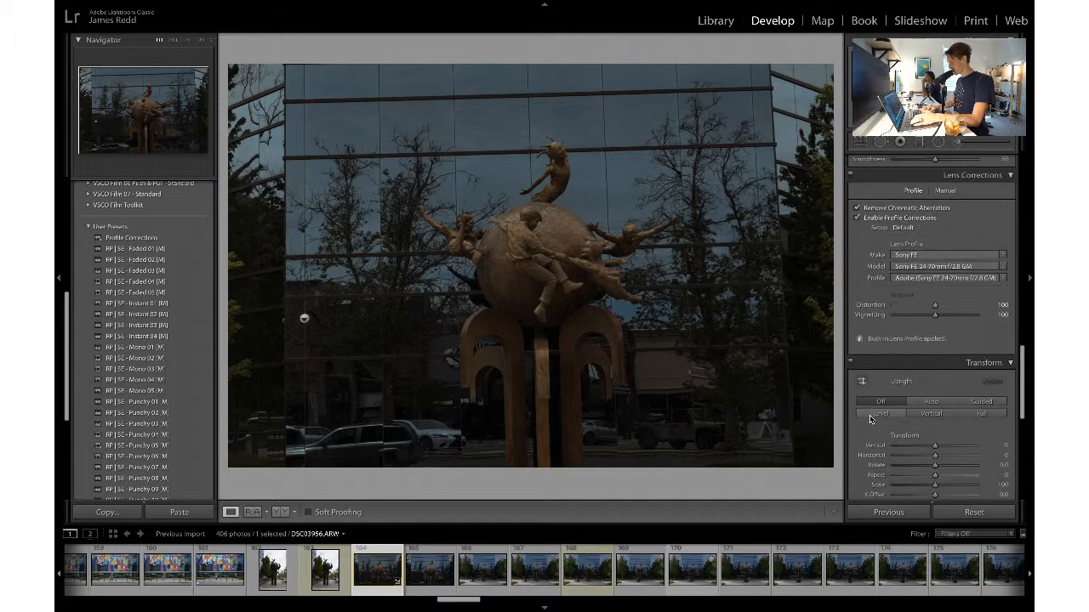
click(873, 416)
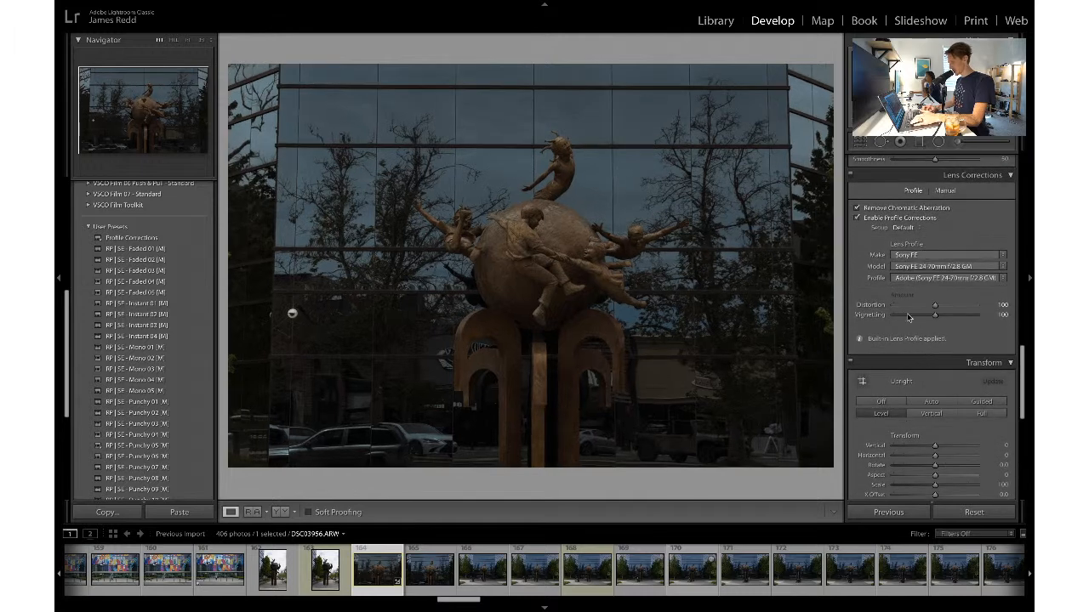
- Straighten the sculpture photo to a crop angle of -0.56, and set its Exposure to +1.25 and Contrast to +22
click(861, 143)
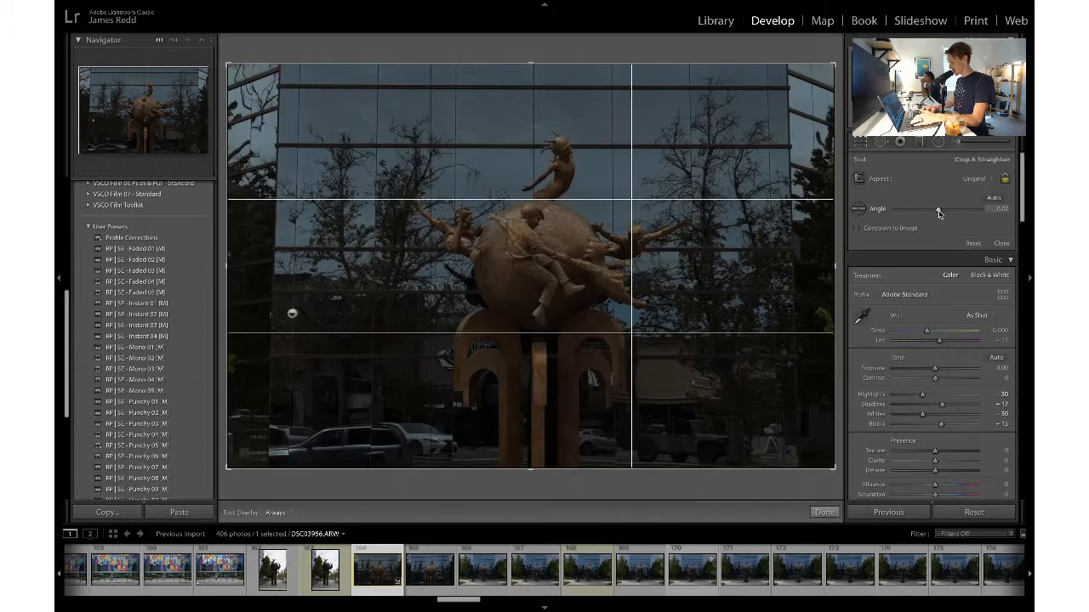
drag(939, 214, 938, 212)
key(Return)
key(r)
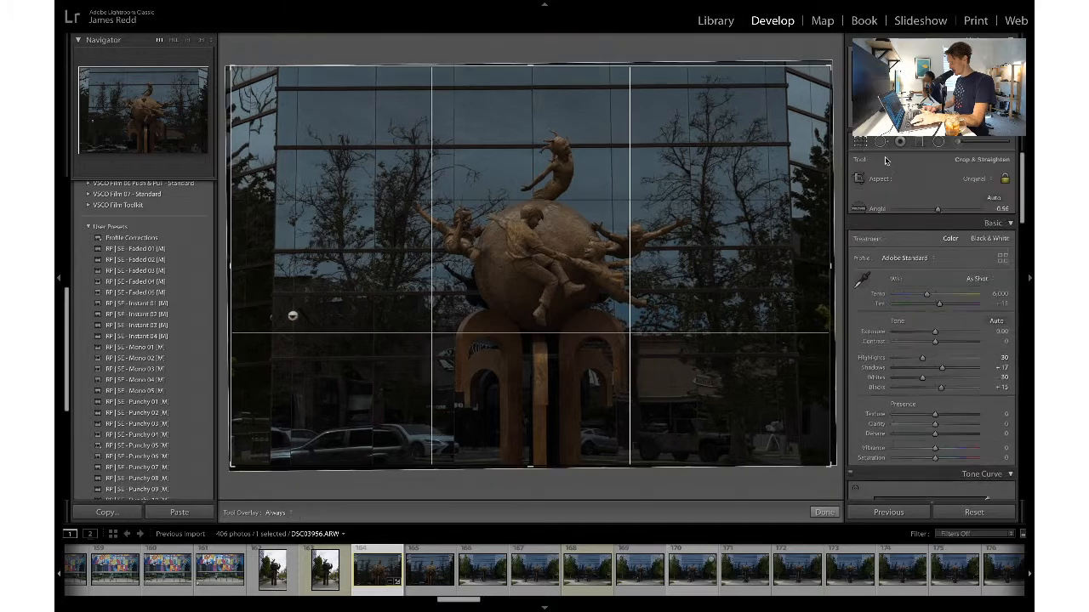
key(Return)
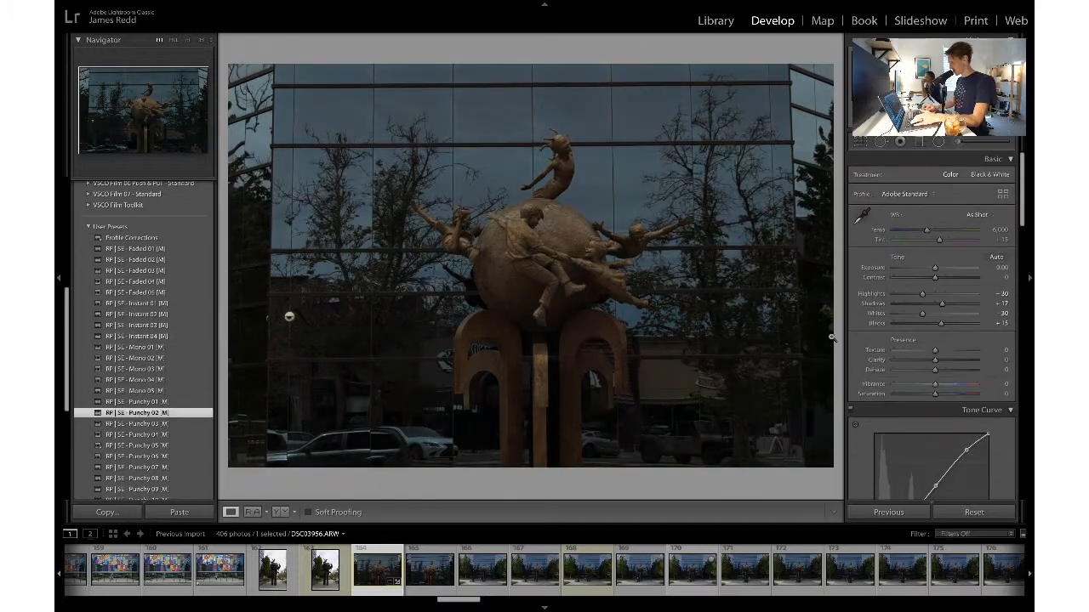
mouse_move(935, 268)
mouse_down()
mouse_move(957, 268)
mouse_move(944, 279)
mouse_up()
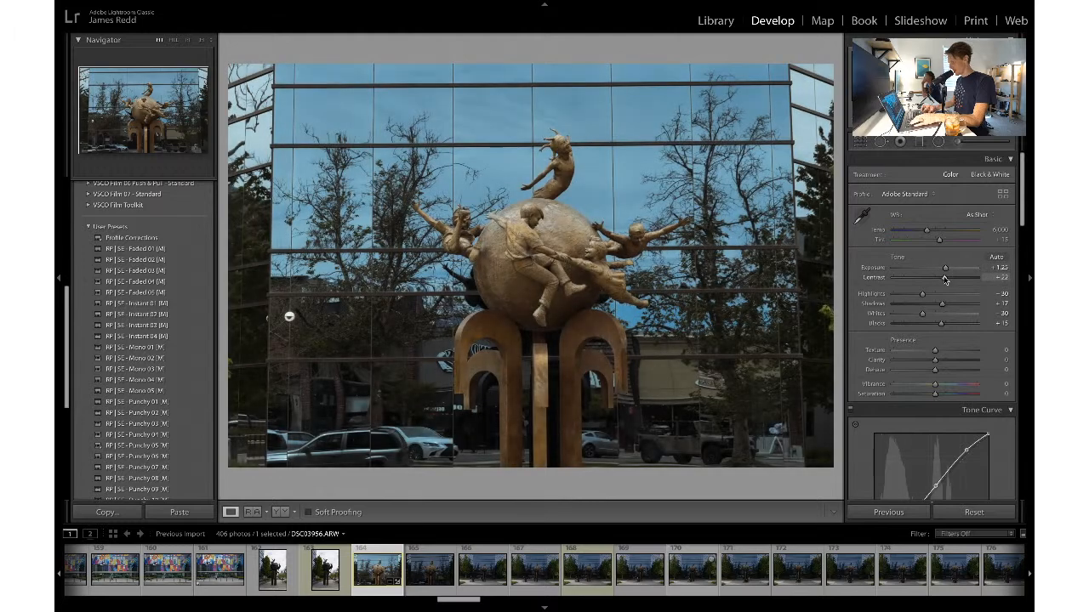
- Try a 4 x 5 / 8 x 10 crop on the sculpture photo and undo it
click(862, 142)
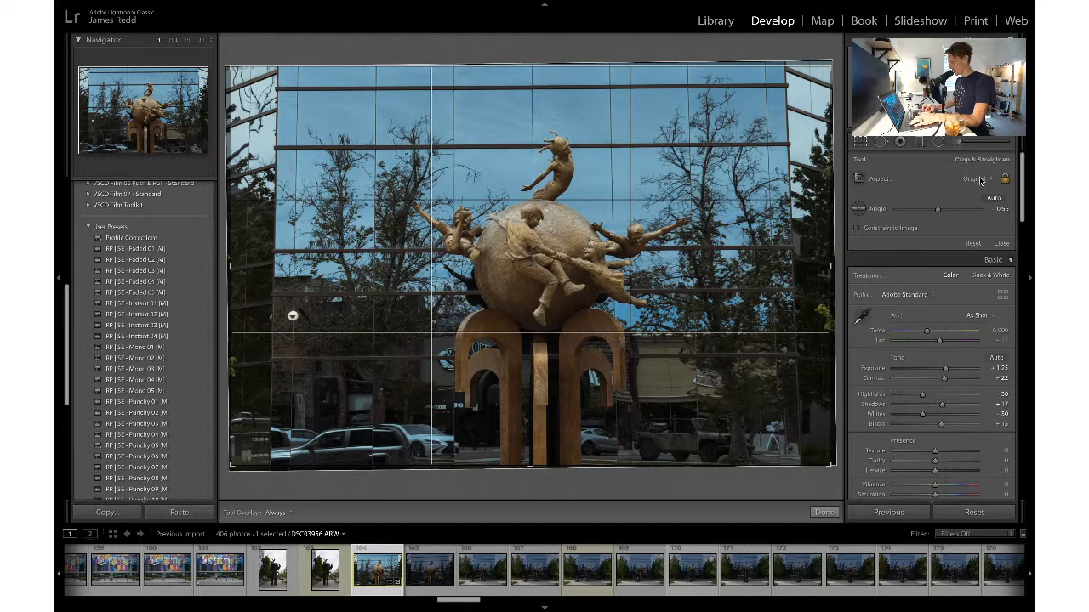
click(980, 181)
click(968, 209)
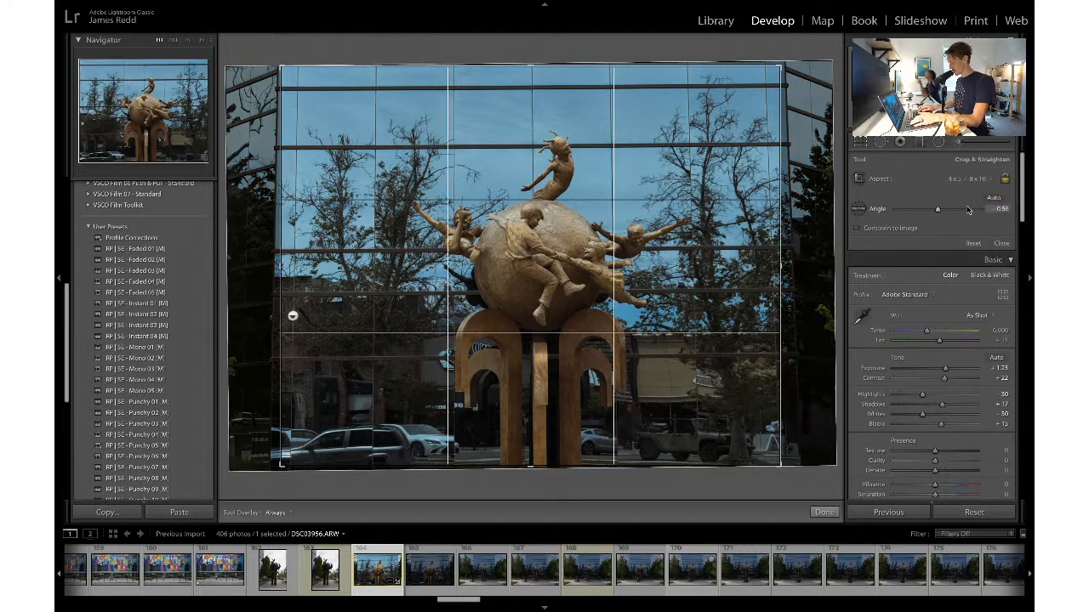
key(Return)
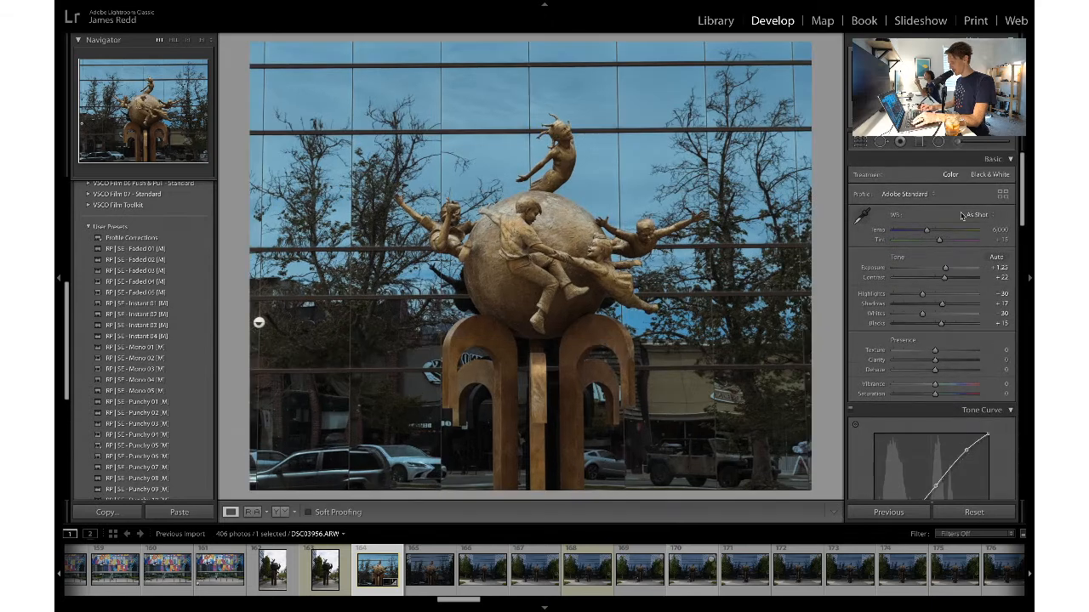
key(ctrl+z)
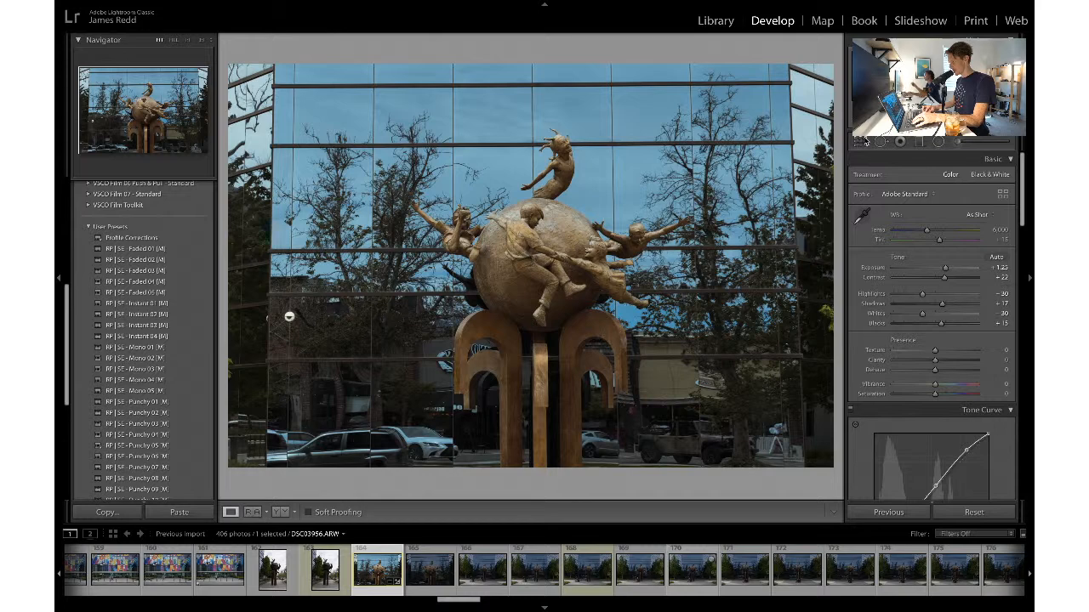
- Try a slightly different crop angle on the sculpture photo, comparing the straightening with undo and redo
click(862, 141)
drag(940, 210, 937, 211)
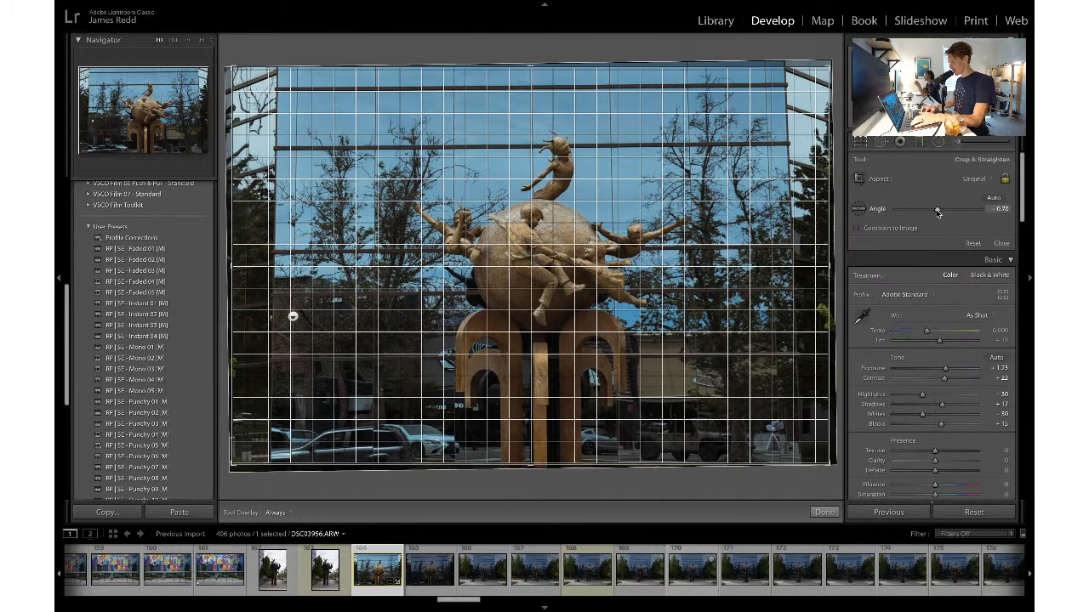
key(Return)
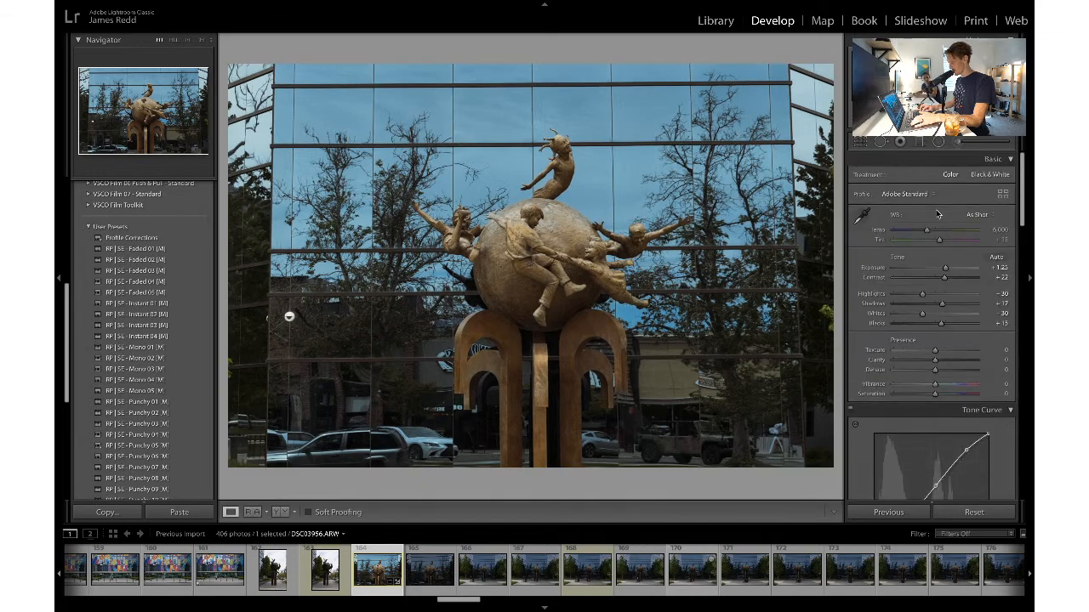
key(ctrl+z)
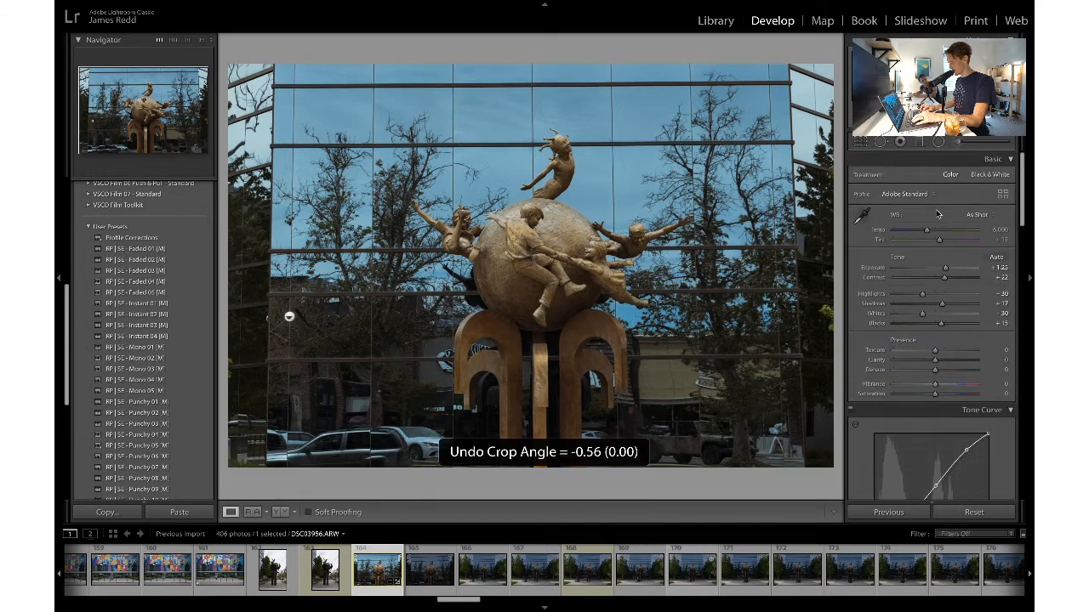
key(ctrl+y)
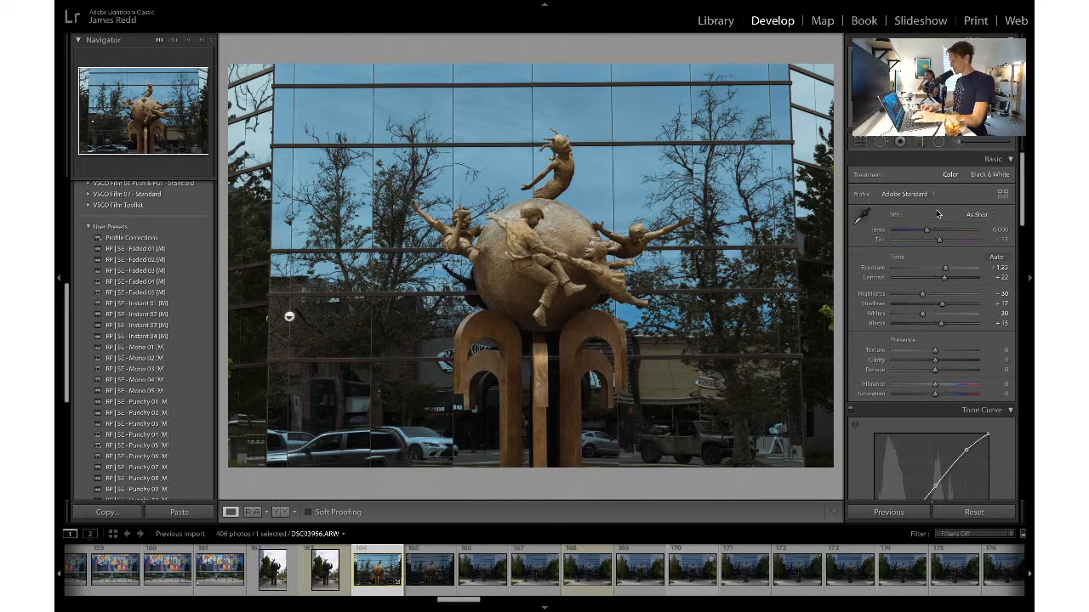
- Tighten the sculpture photo's crop slightly from its upper-left corner at the original aspect ratio and recheck the crop frame
click(861, 143)
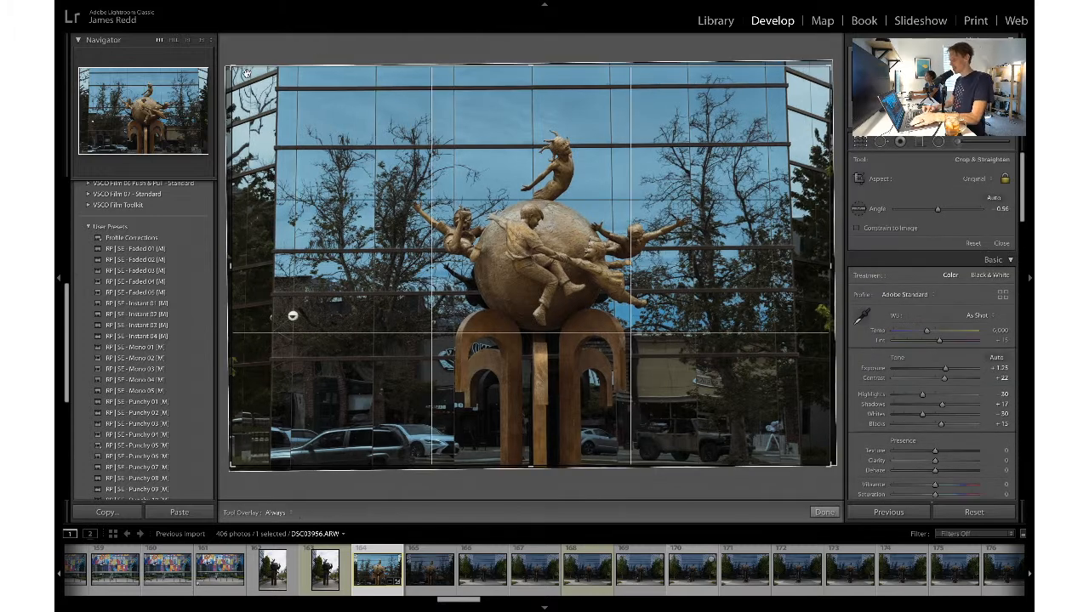
drag(235, 68, 236, 70)
key(Return)
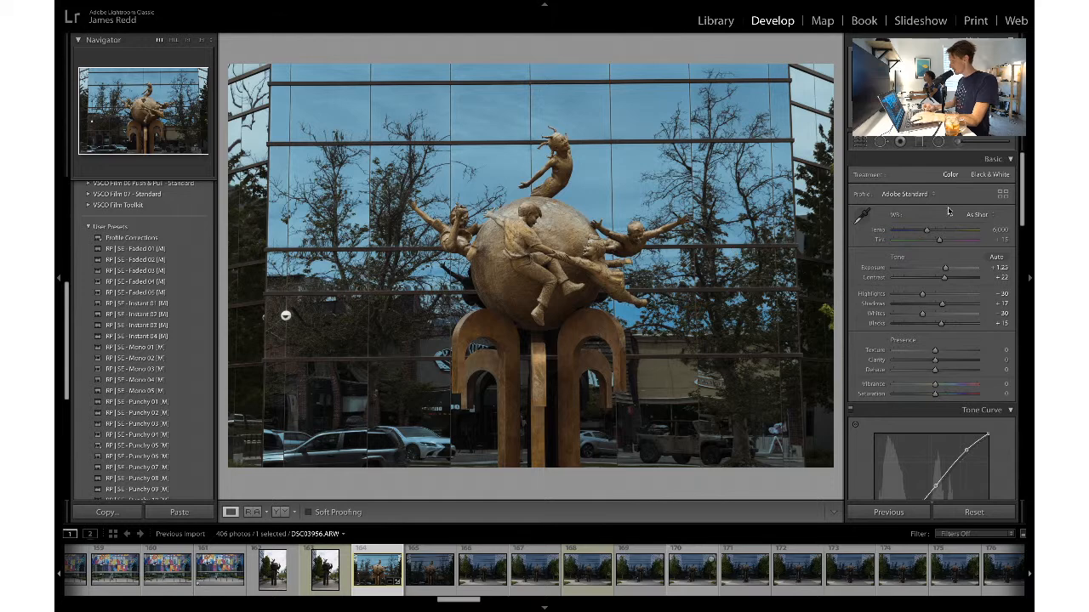
click(867, 146)
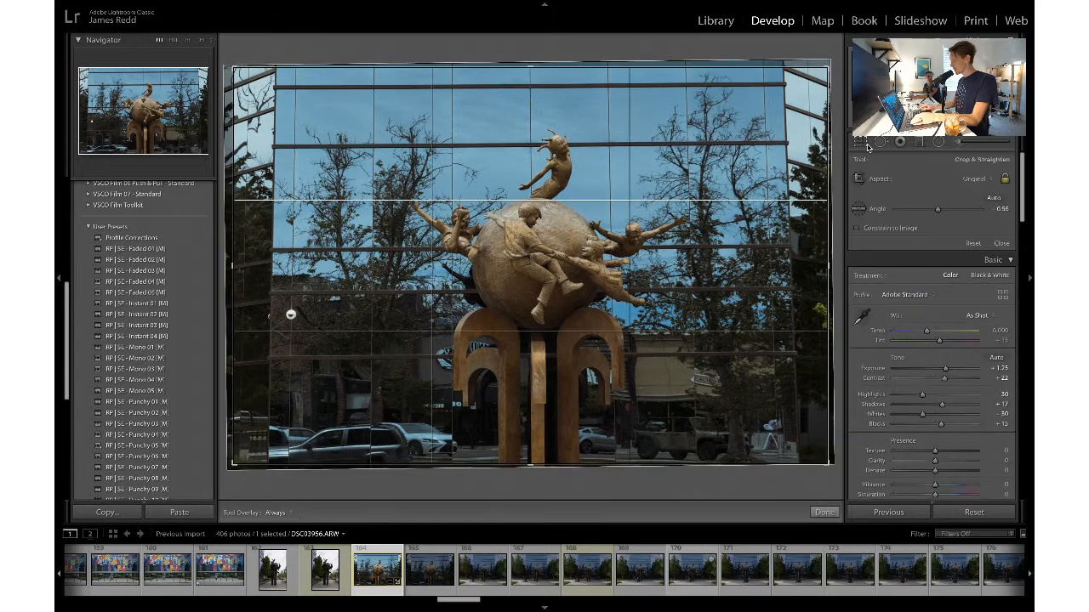
key(alt)
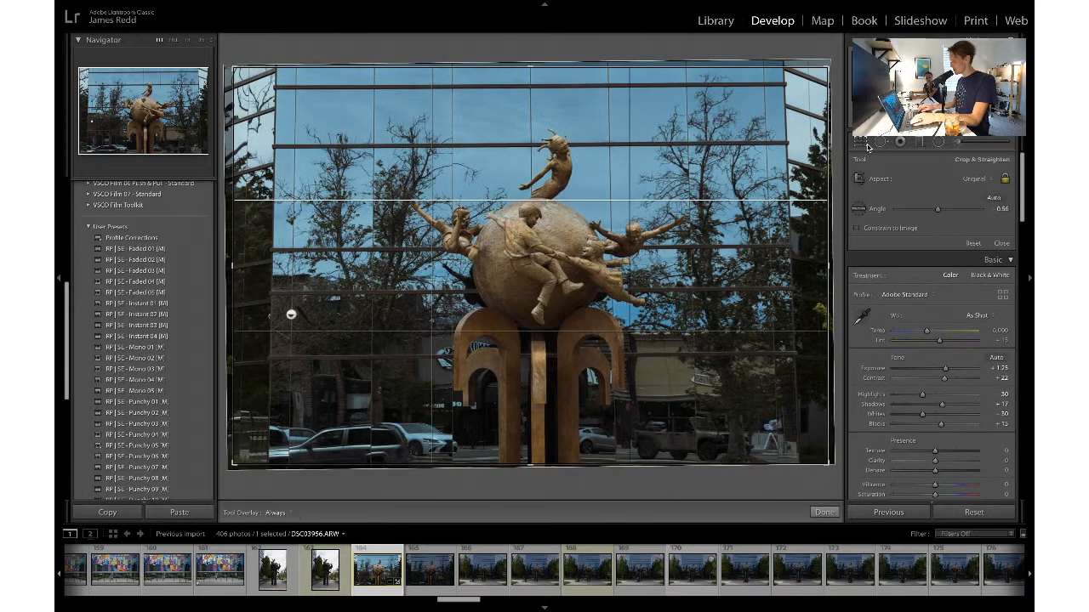
click(867, 147)
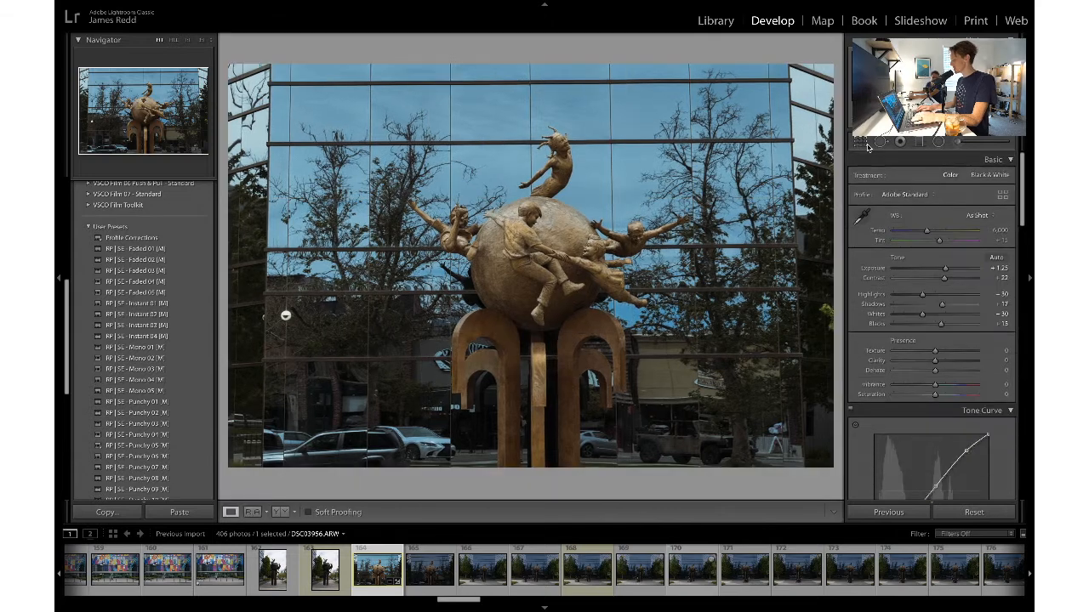
- Set the globe sculpture photo's Contrast to +25
click(986, 278)
text(25)
key(Return)
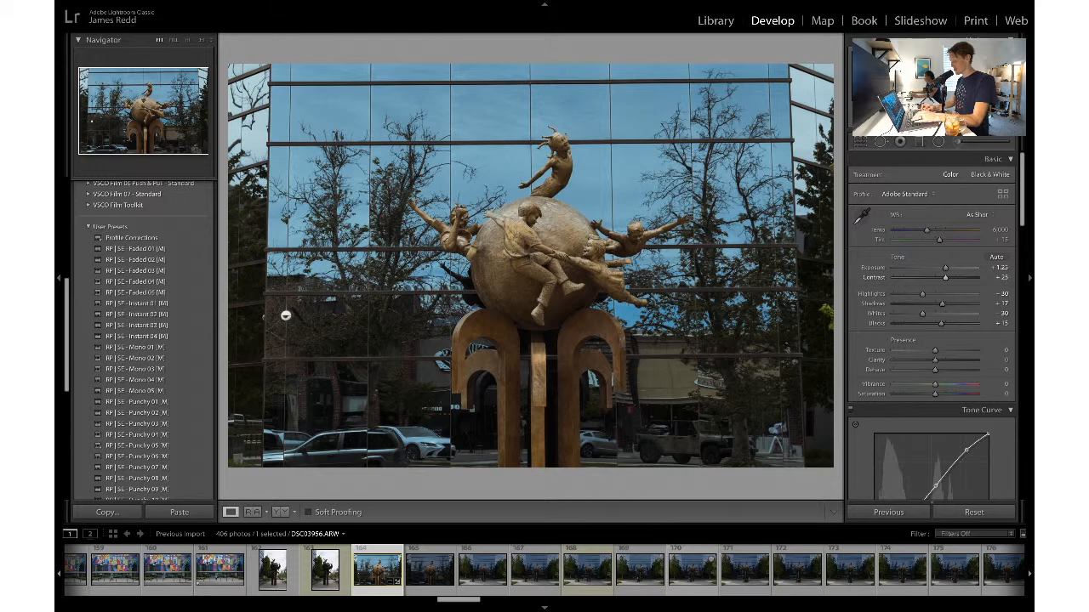
click(1004, 295)
- Try a different HSL Blue saturation on the sculpture photo and undo it
scroll(945, 344, down, 5)
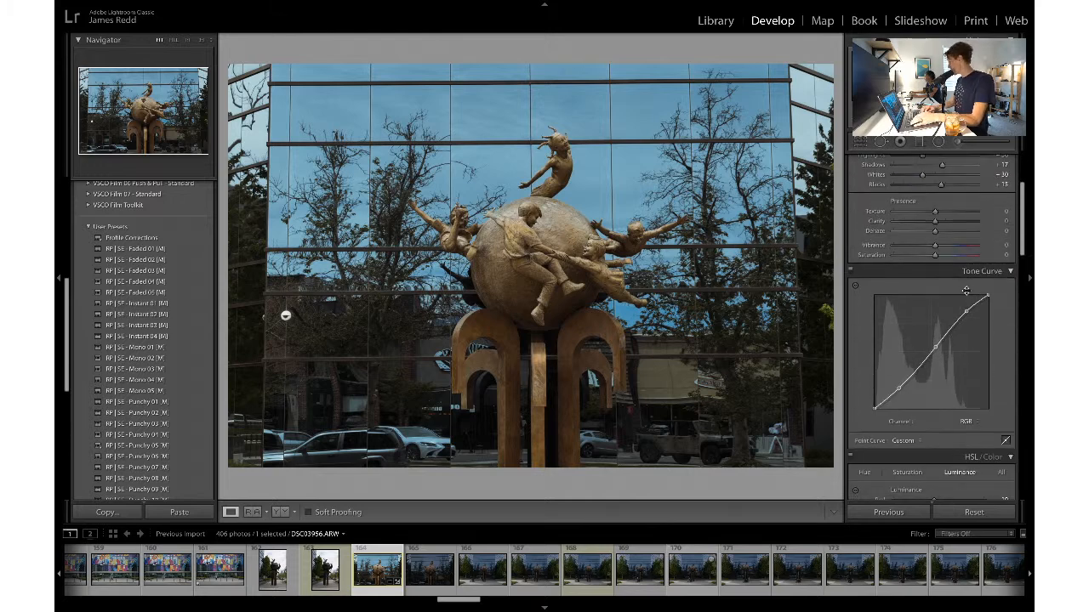
drag(942, 378, 956, 380)
click(905, 301)
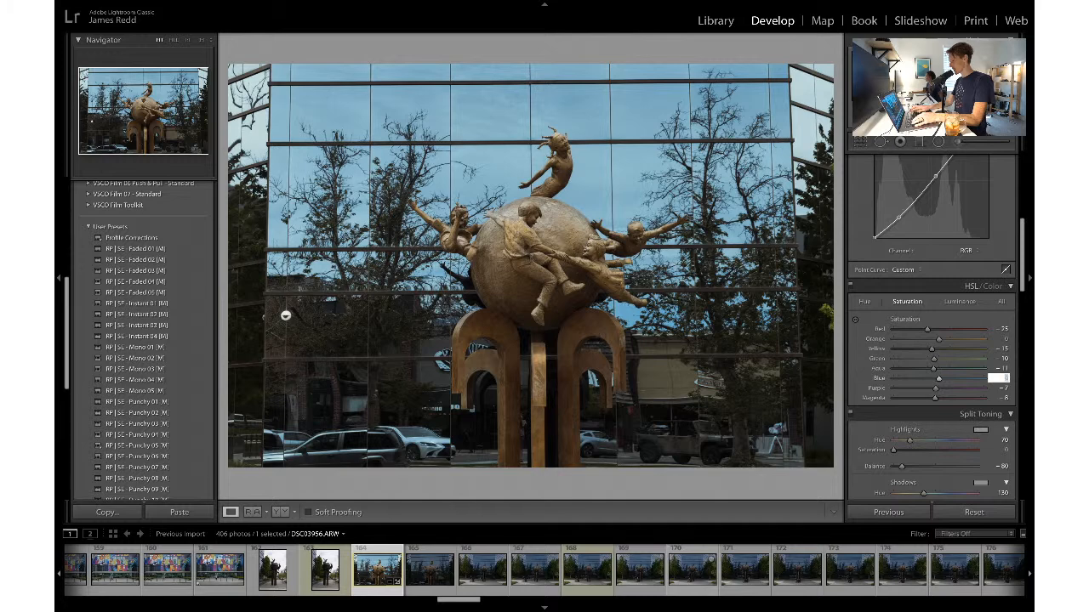
key(ctrl+z)
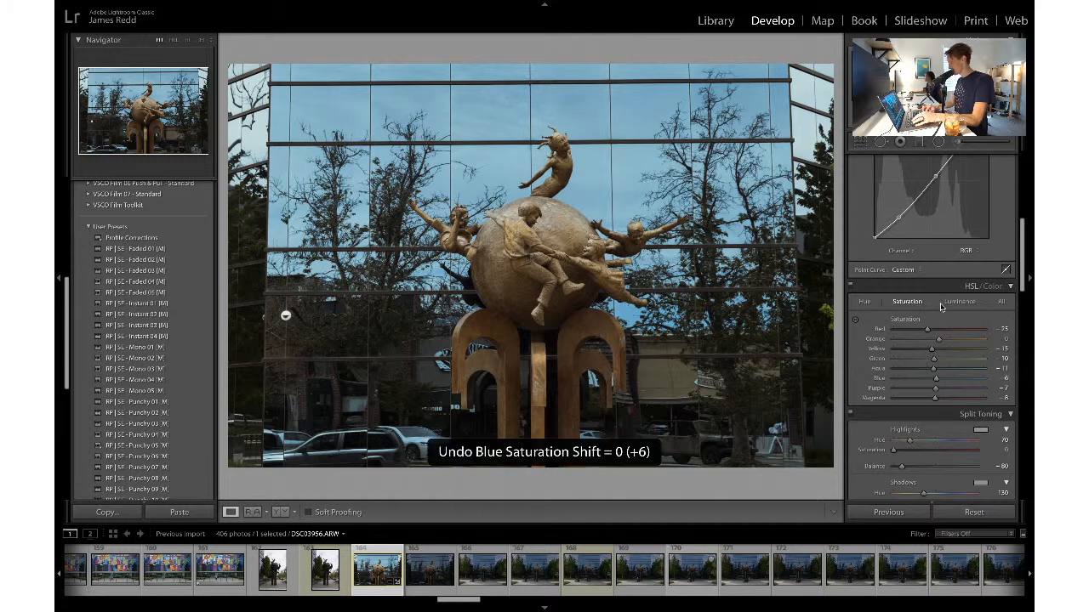
- Set the sculpture photo's HSL luminance to Orange +10, Yellow +20 and Blue +61, undoing the trial Red luminance change
click(942, 304)
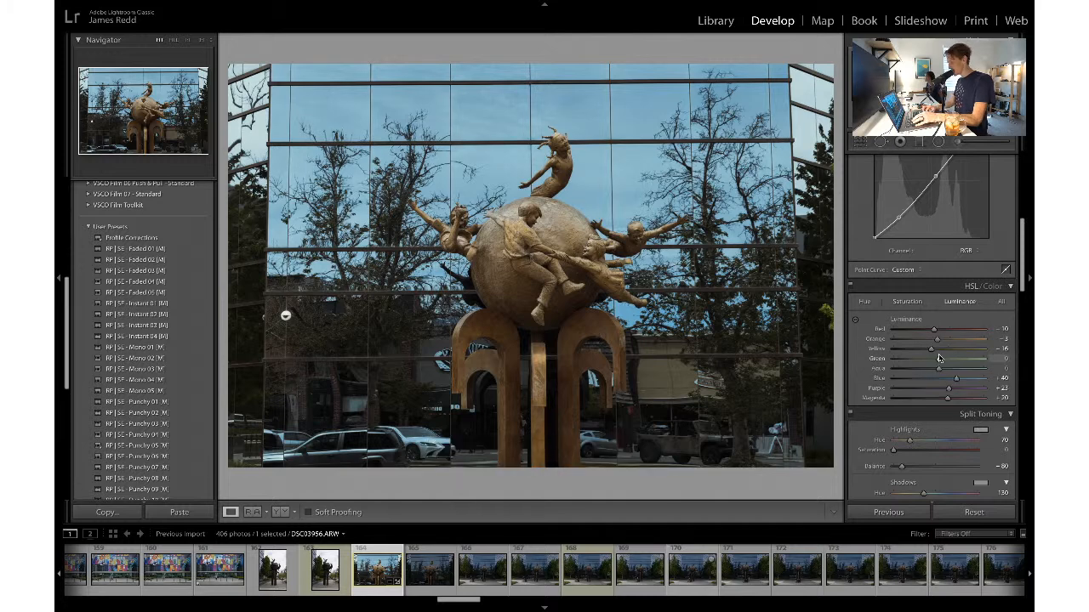
key(ctrl+z)
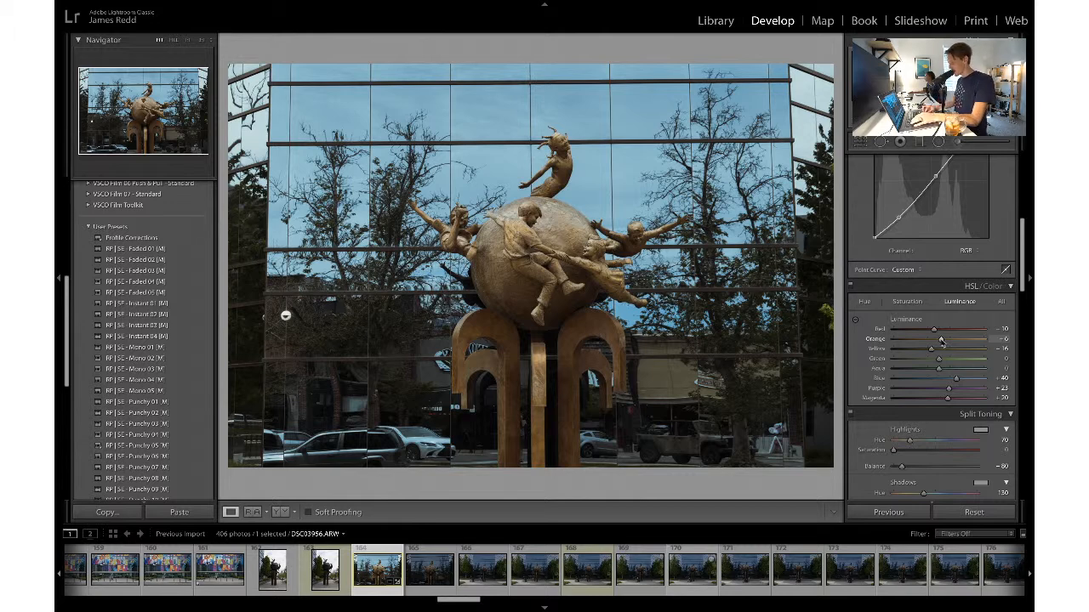
click(1000, 339)
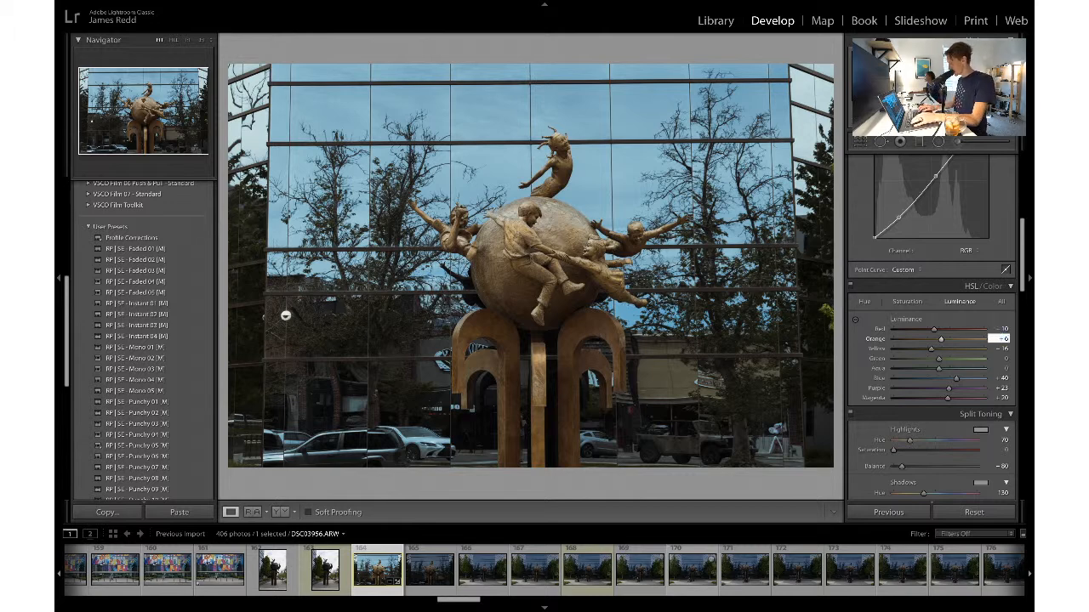
text(+7)
key(Return)
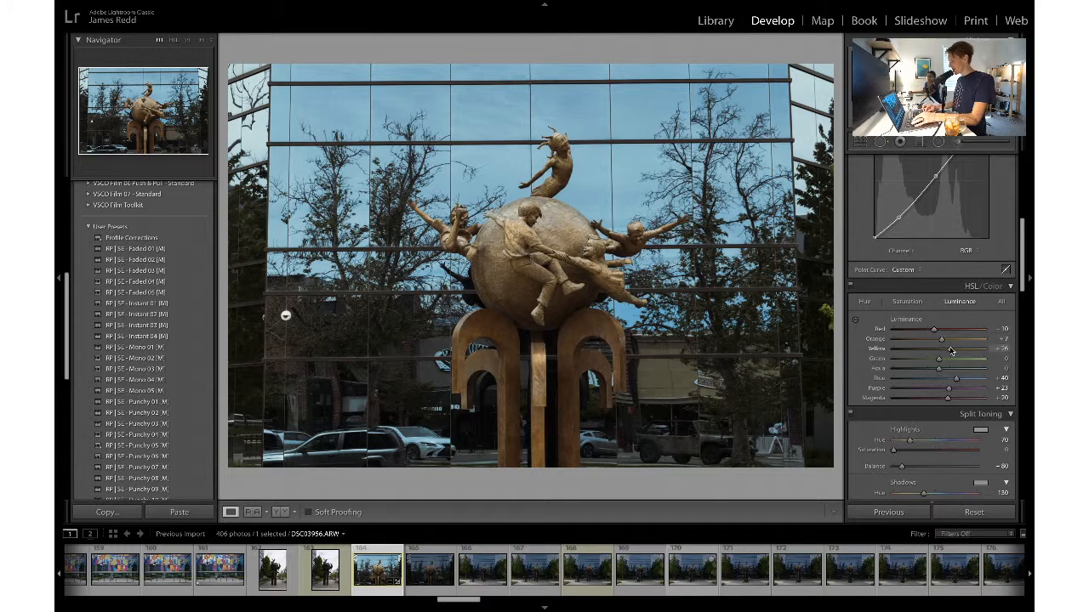
key(ctrl+z)
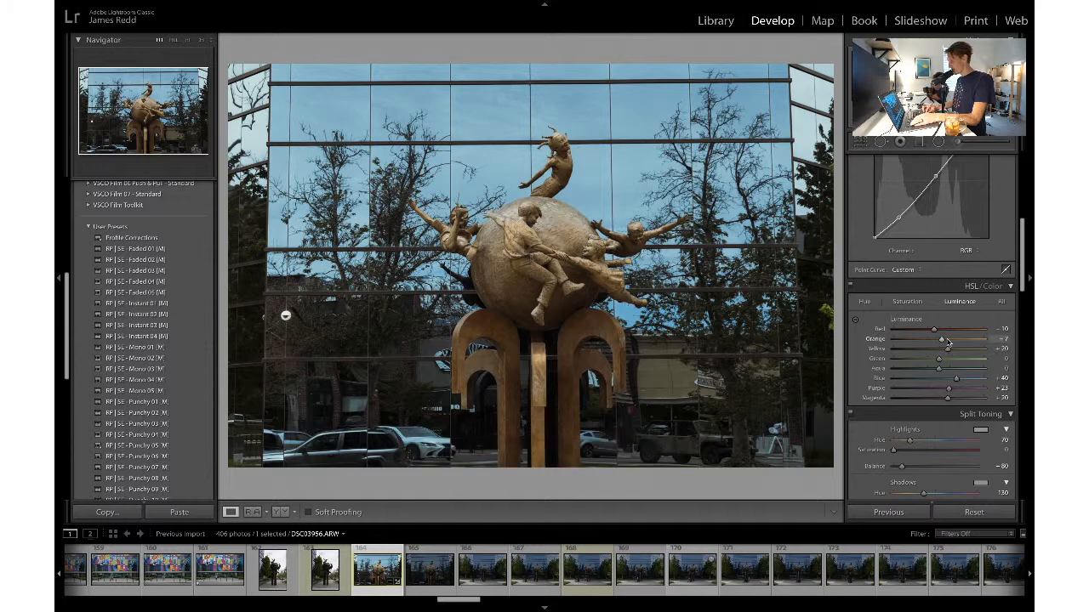
drag(942, 339, 945, 341)
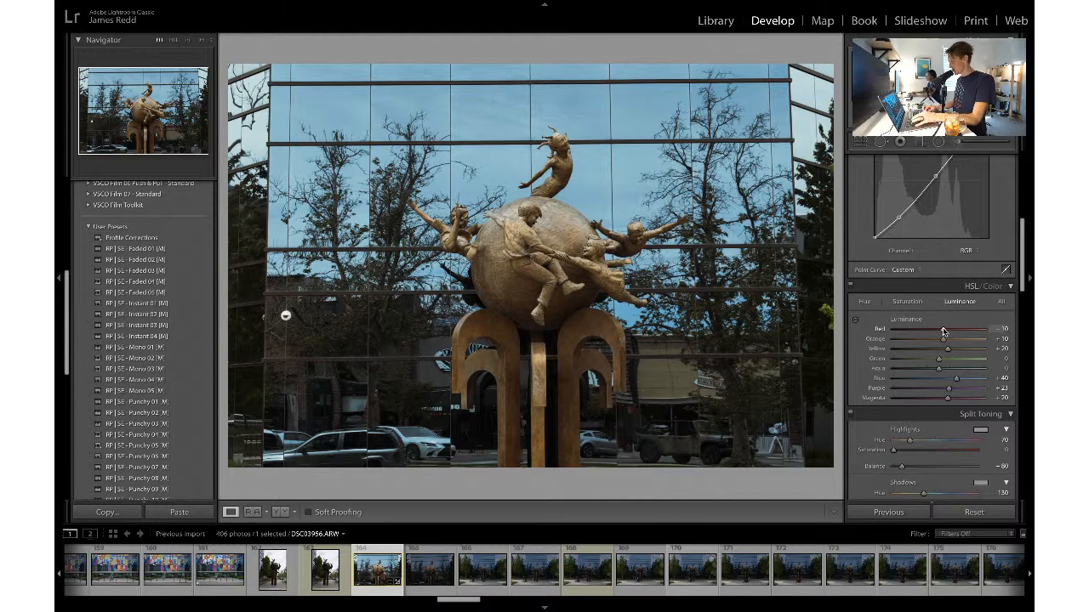
key(ctrl+z)
drag(960, 378, 967, 380)
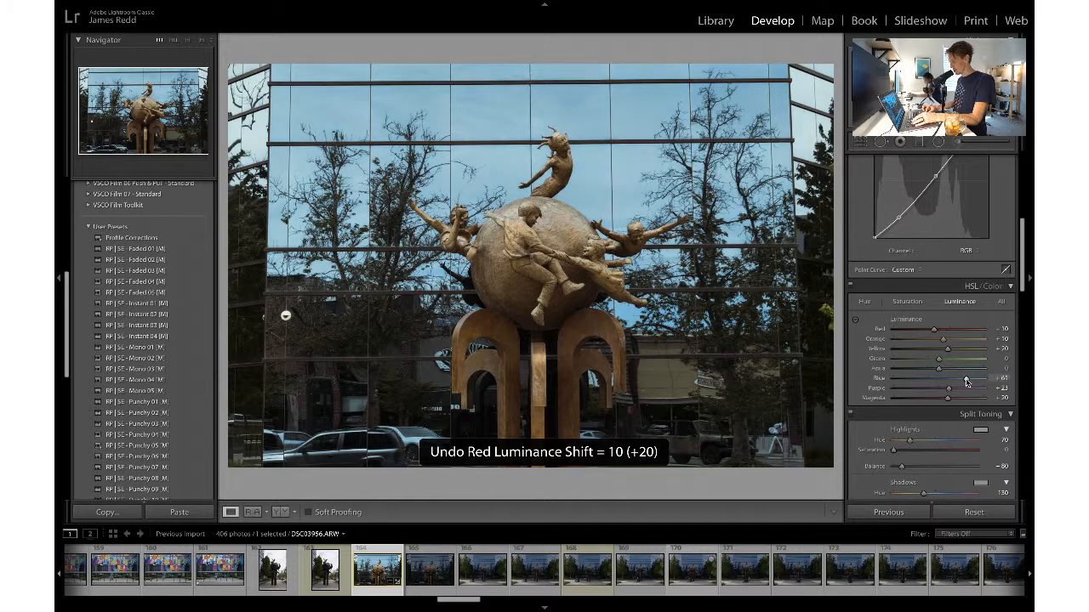
- Try a higher HSL Yellow saturation, undo it, and raise the Blue saturation to +10
click(907, 301)
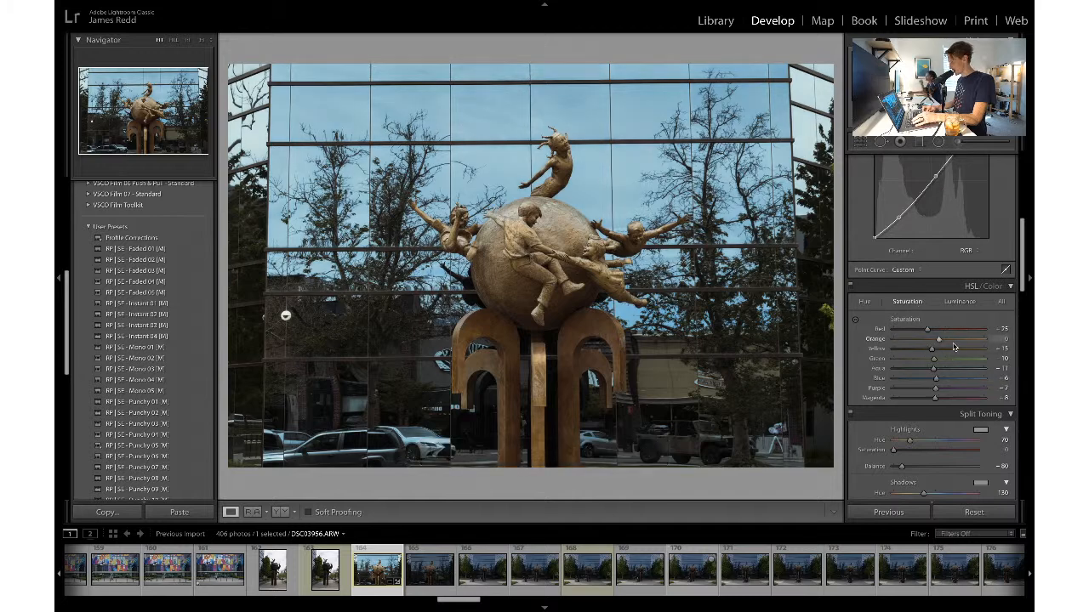
drag(934, 349, 940, 353)
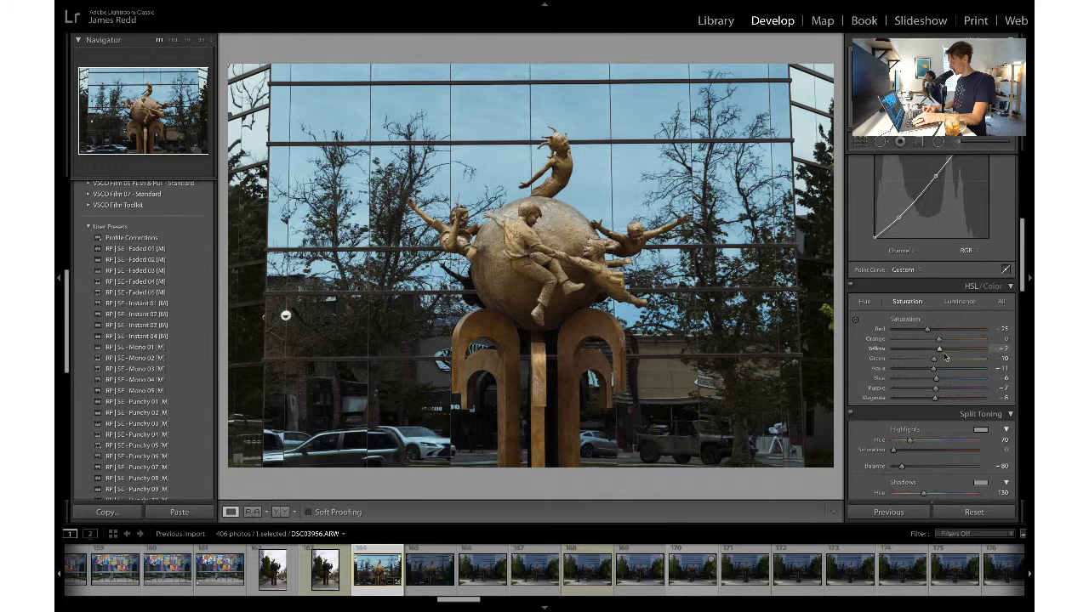
key(ctrl+z)
drag(937, 379, 943, 381)
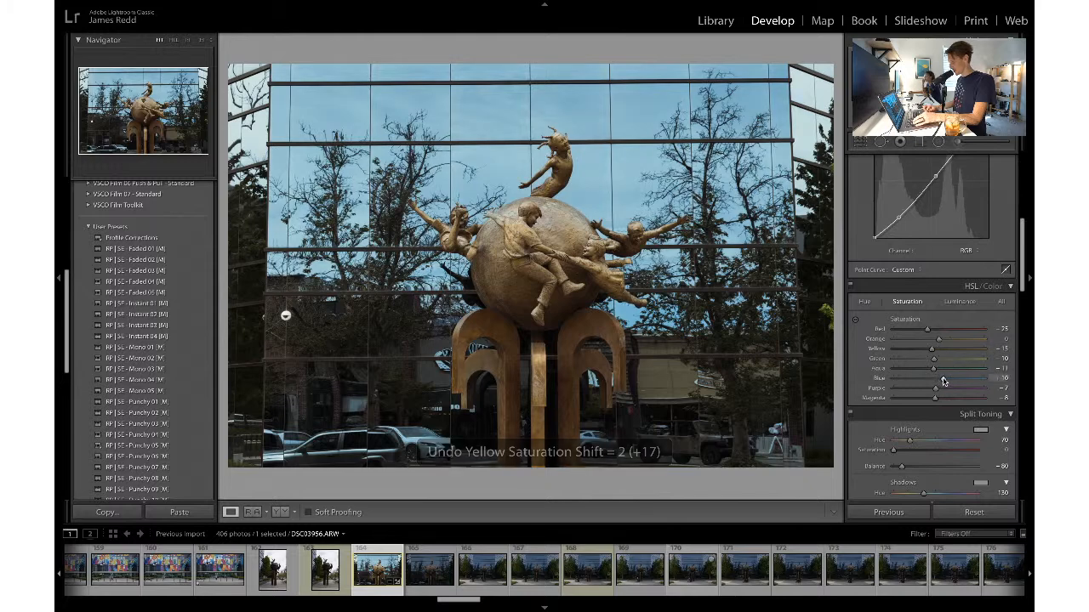
- Set the sculpture photo's Clarity to +15 and compare the edit with the before view
scroll(978, 340, up, 6)
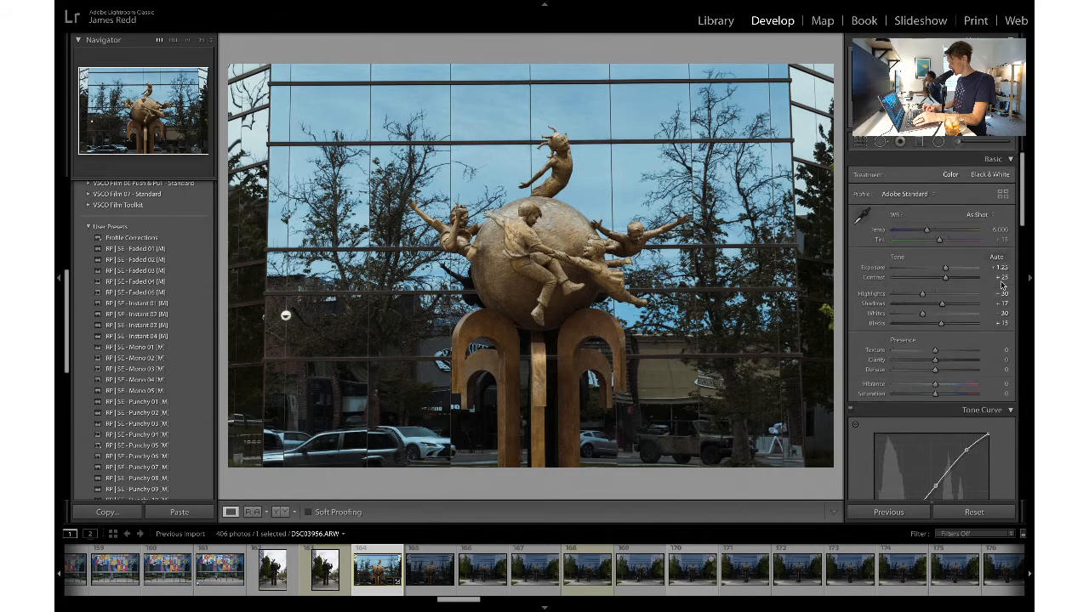
click(1001, 359)
text(15)
key(Return)
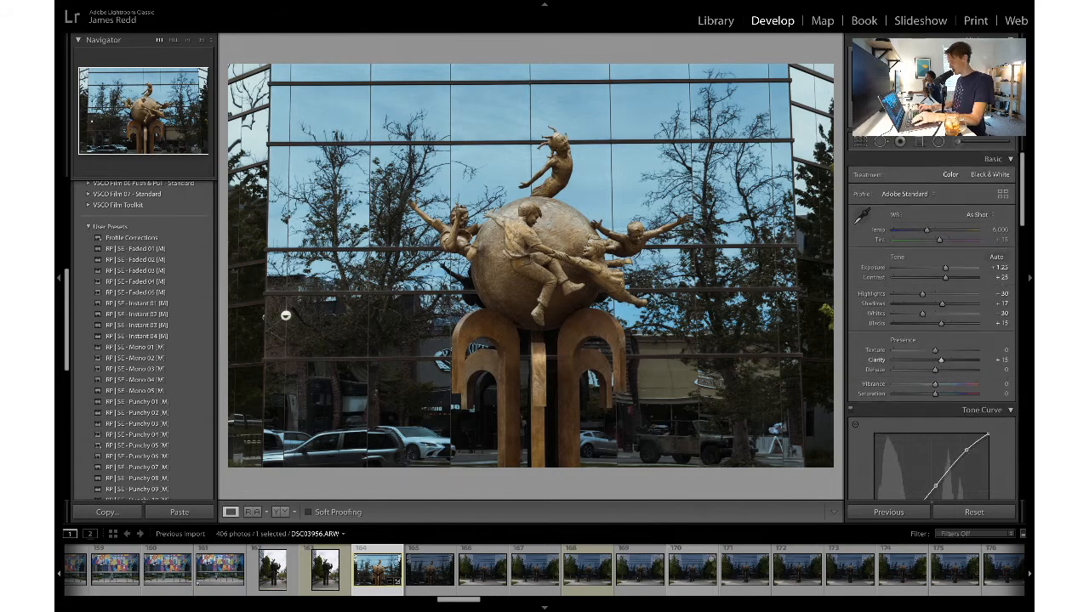
key(backslash)
key(backslash)
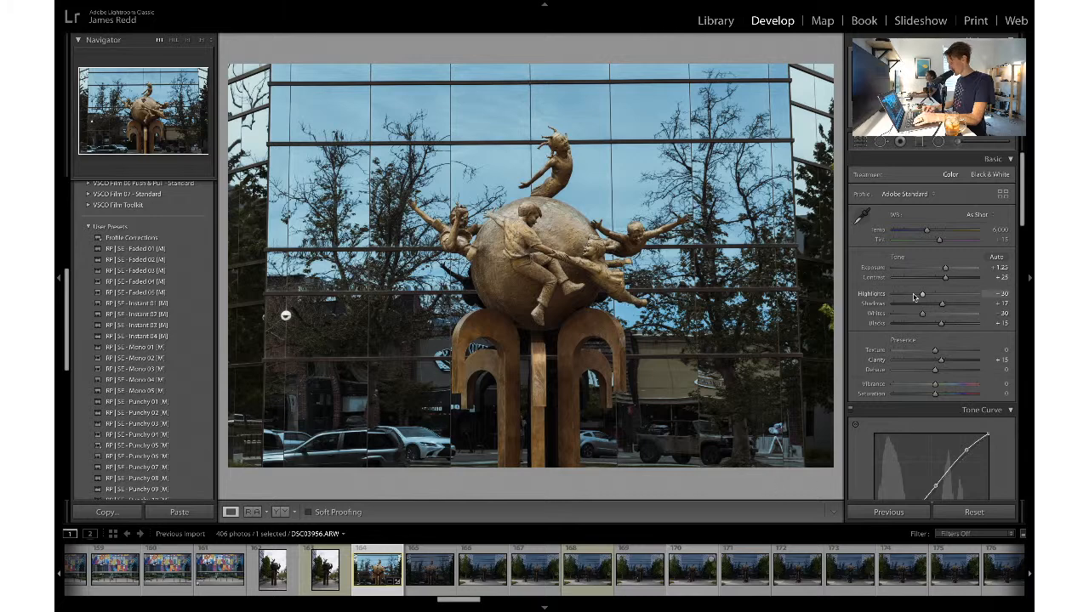
- Raise the sculpture photo's Exposure to +1.30 and export the photo
drag(946, 270, 946, 269)
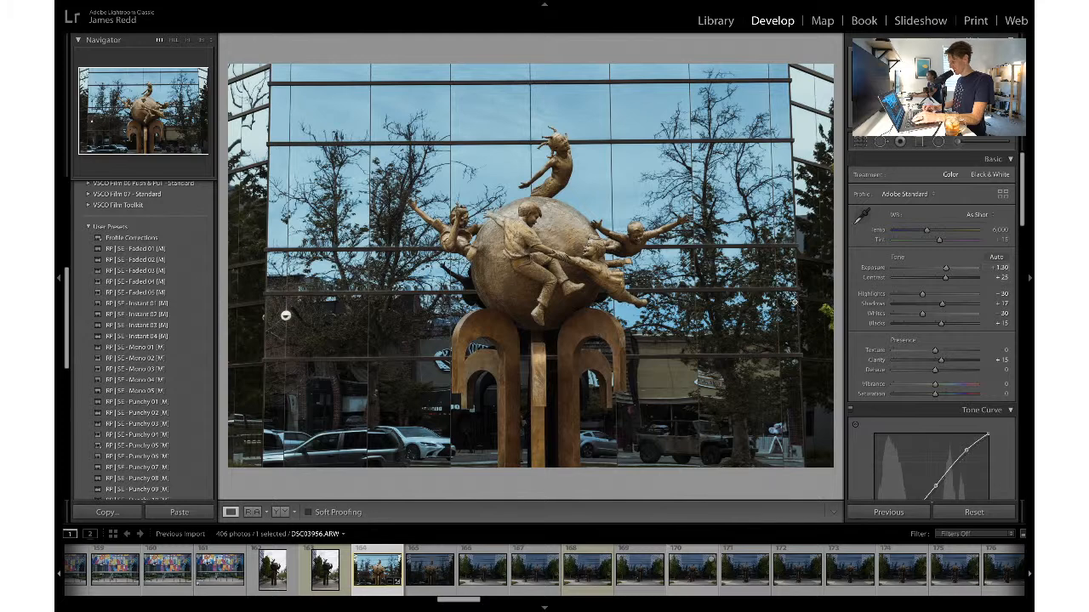
key(ctrl+shift+e)
click(772, 576)
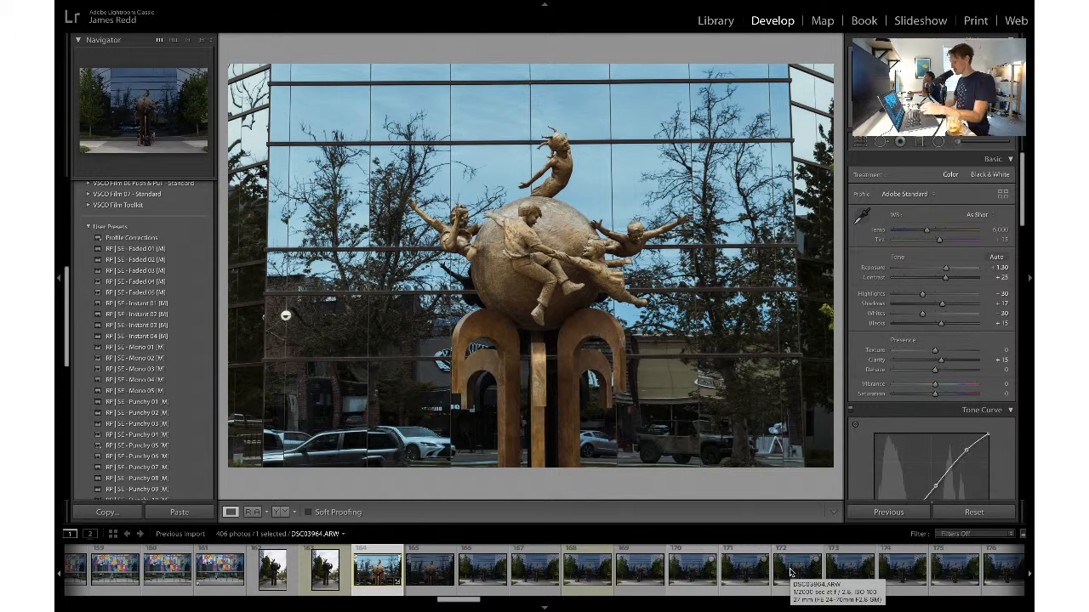
- Copy all develop settings except Crop from the edited sculpture photo DSC03956.ARW
click(590, 578)
scroll(591, 579, right, 1)
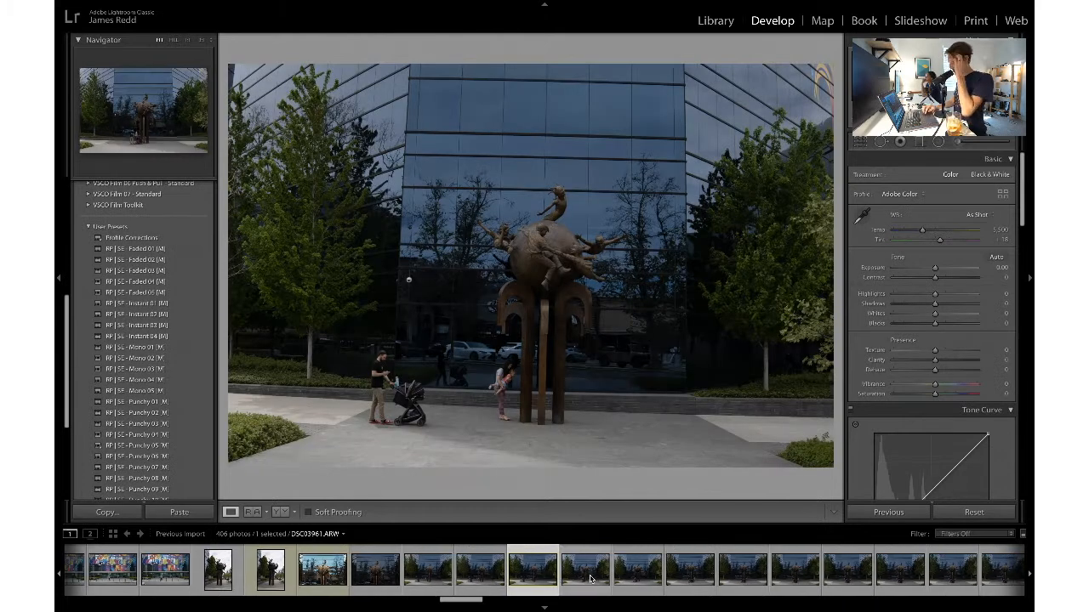
click(322, 571)
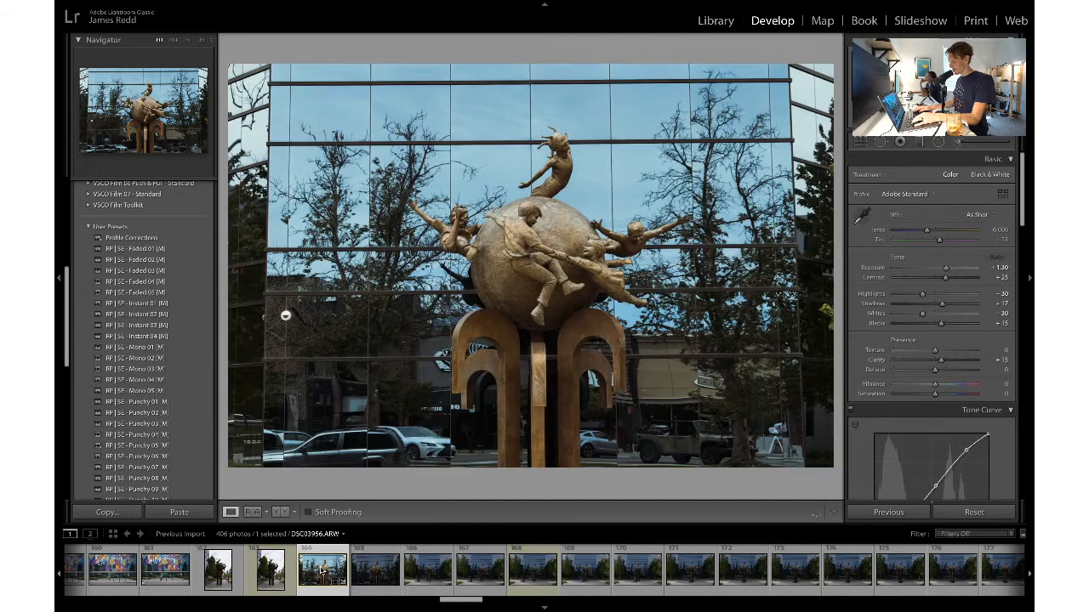
key(super+shift+c)
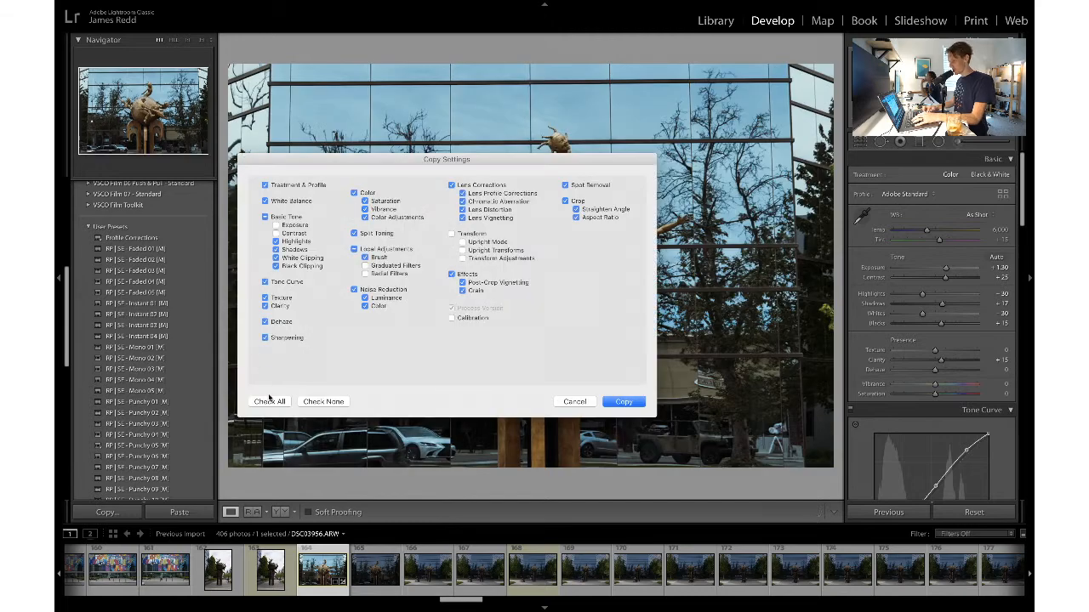
click(269, 399)
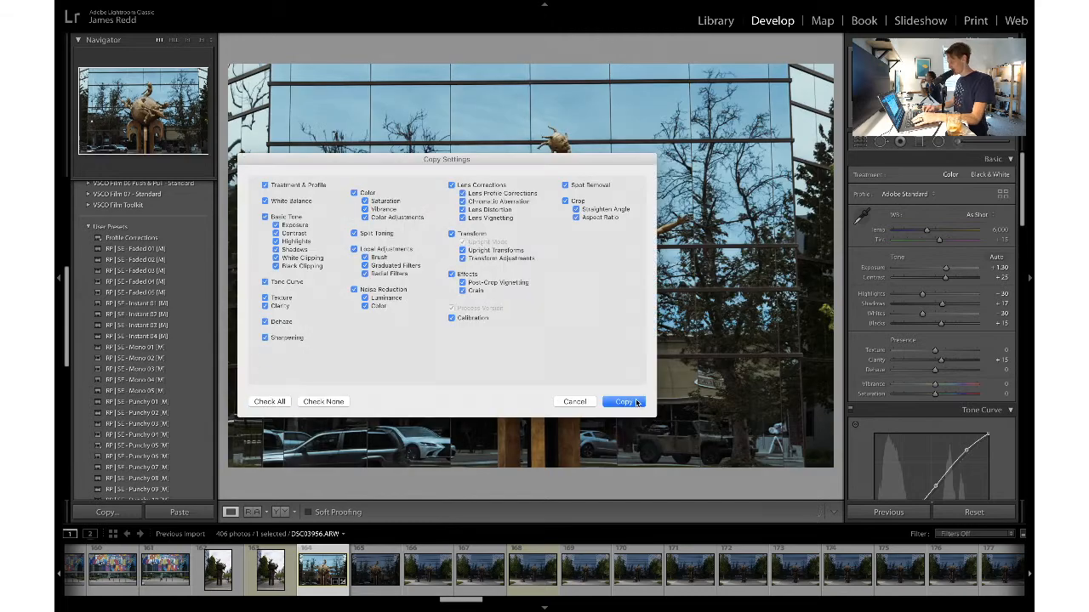
click(565, 200)
click(625, 402)
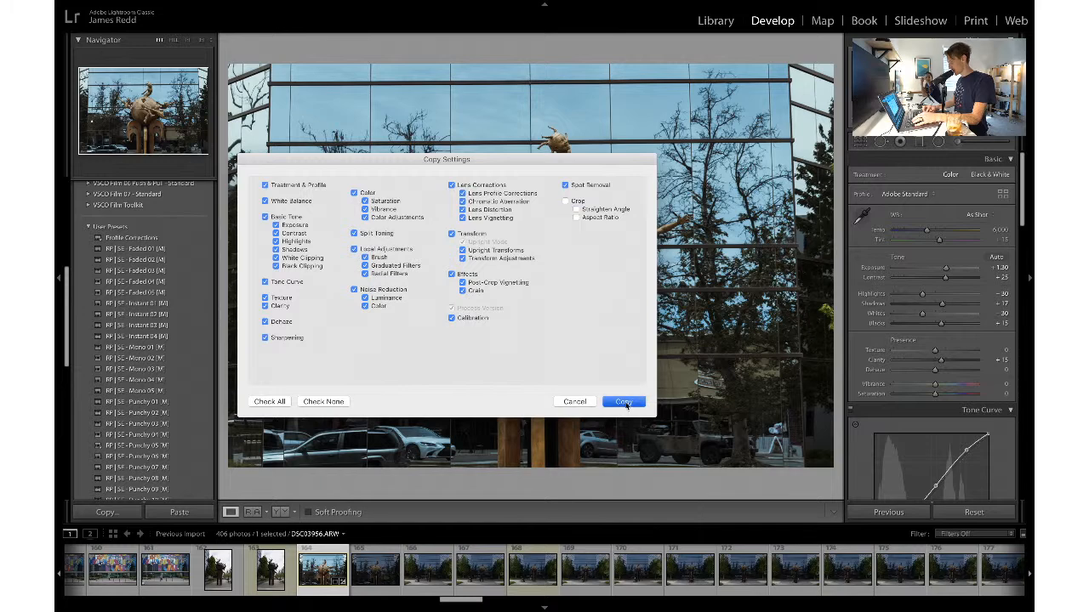
- Paste the copied settings onto the wide sculpture shot DSC03960.ARW and check its crop frame
click(529, 573)
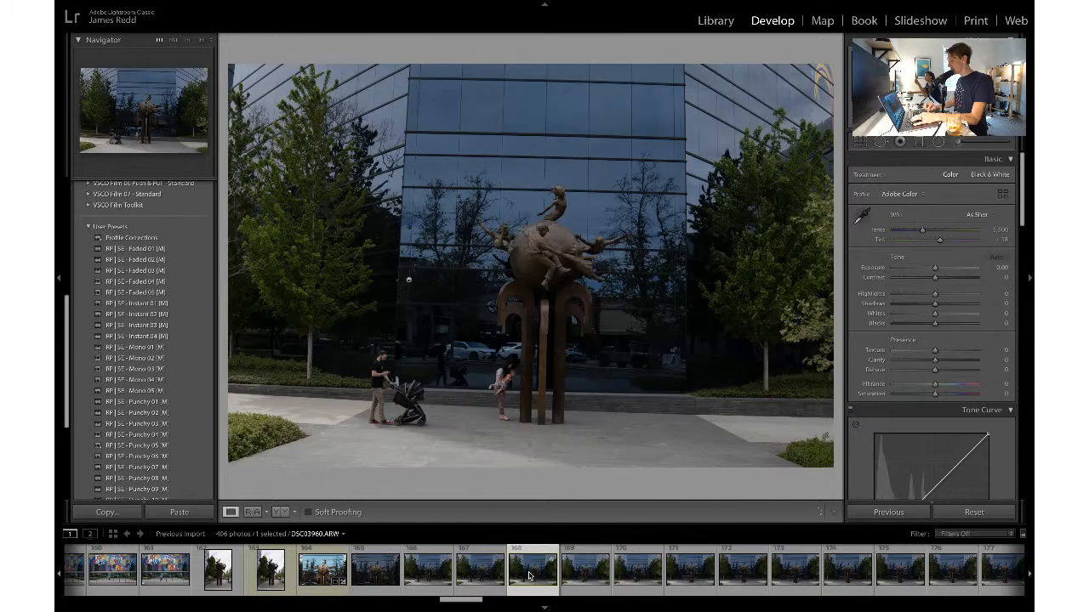
key(ctrl+shift+v)
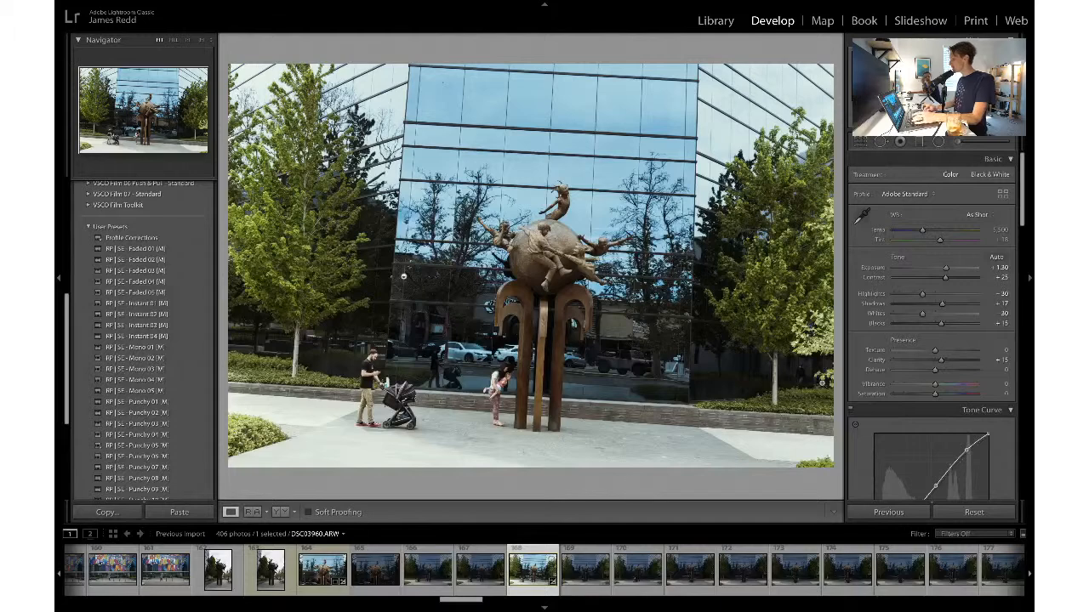
click(862, 142)
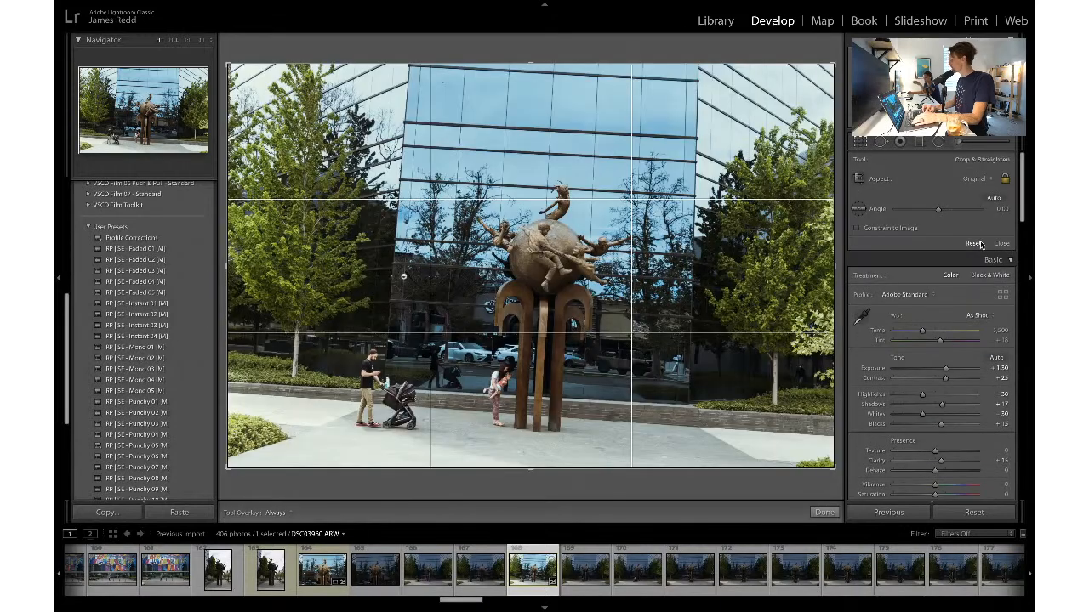
click(864, 142)
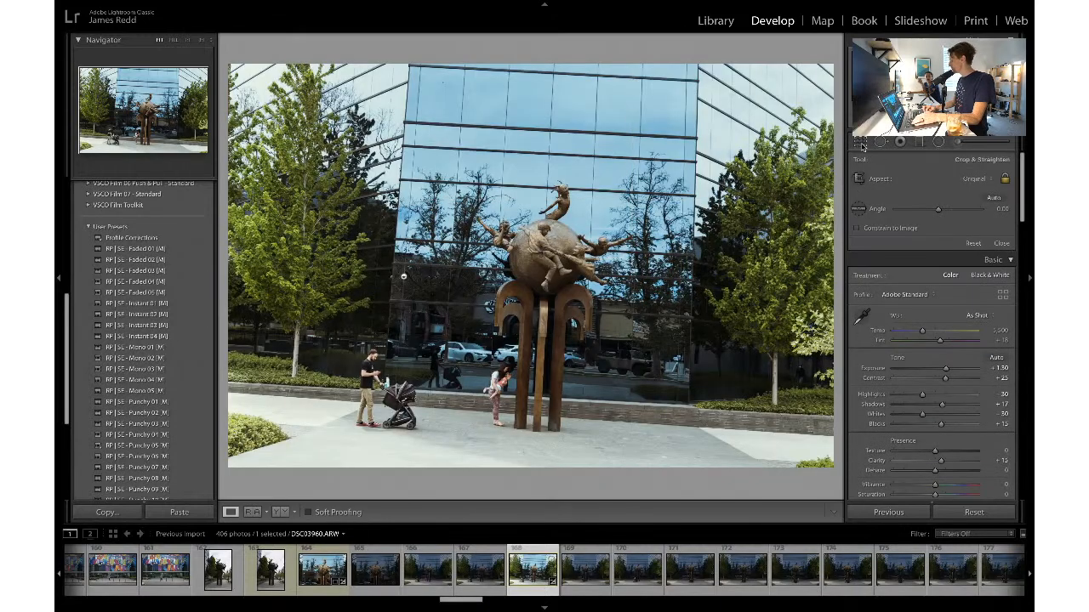
- Turn off the Upright transform correction on the wide sculpture shot
scroll(948, 334, down, 10)
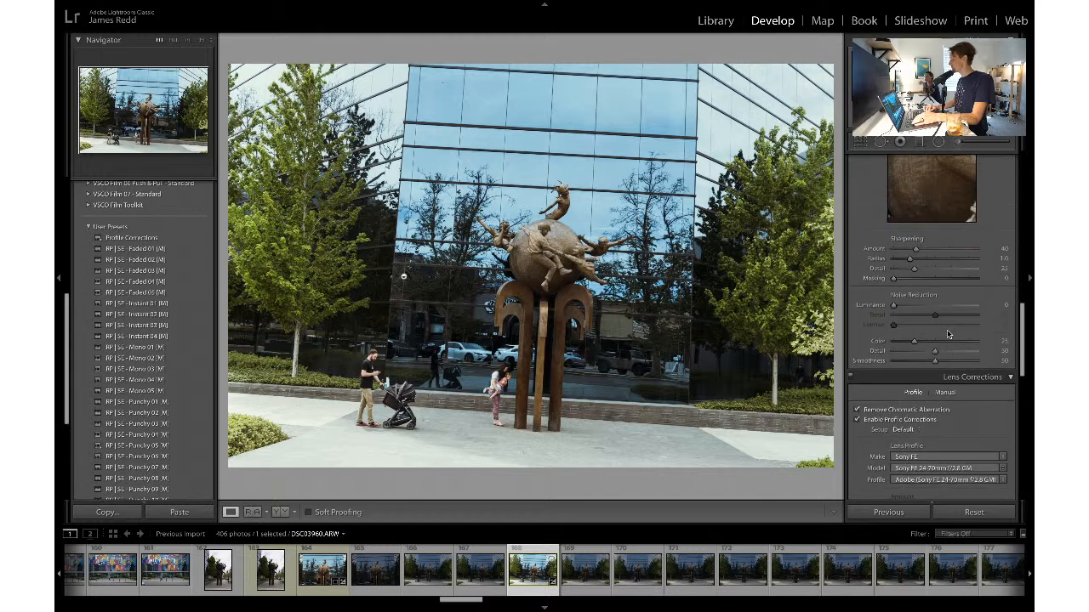
click(891, 474)
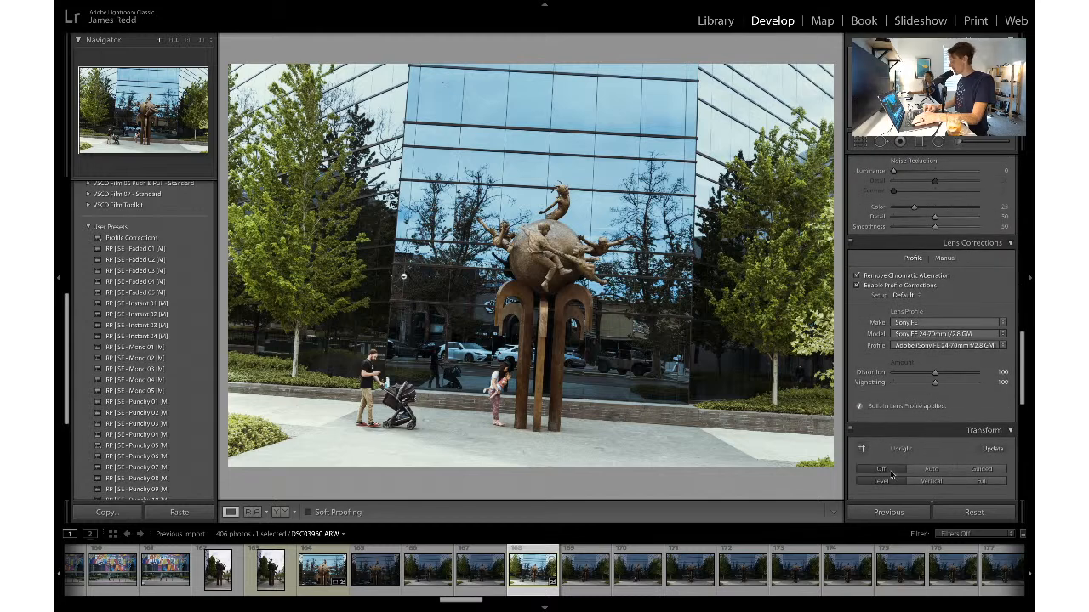
scroll(897, 240, up, 10)
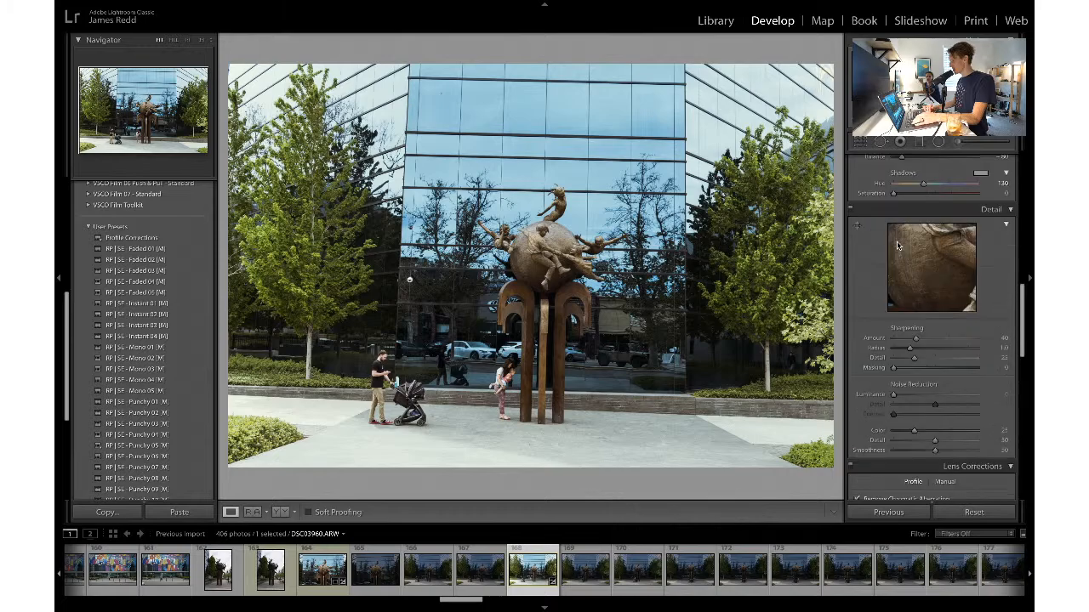
- Straighten the wide sculpture shot to a crop angle of about -1.5 and reopen its crop frame for checking
key(r)
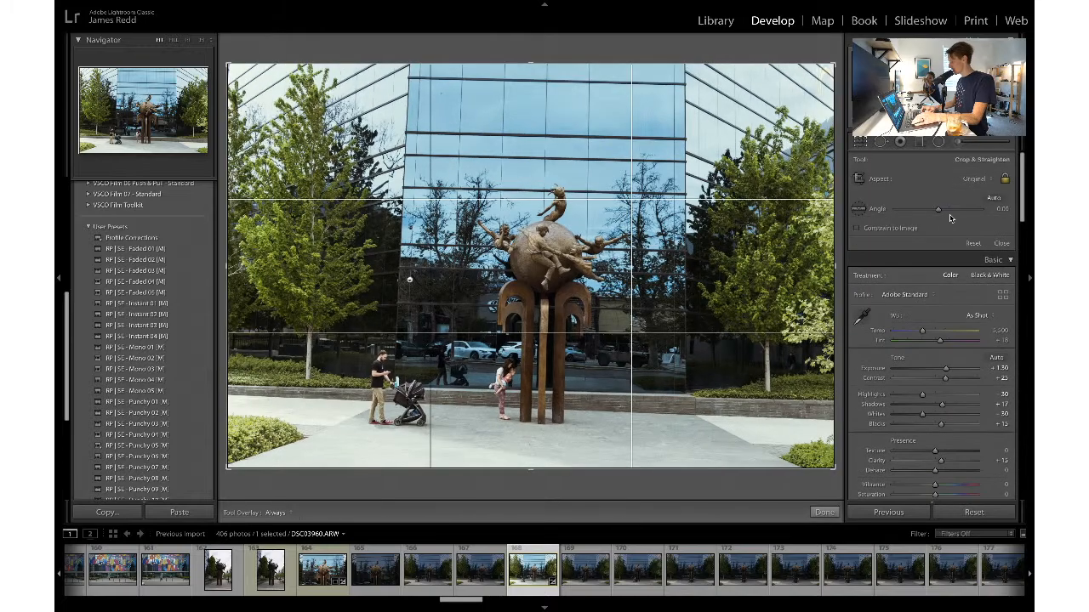
drag(939, 212, 939, 213)
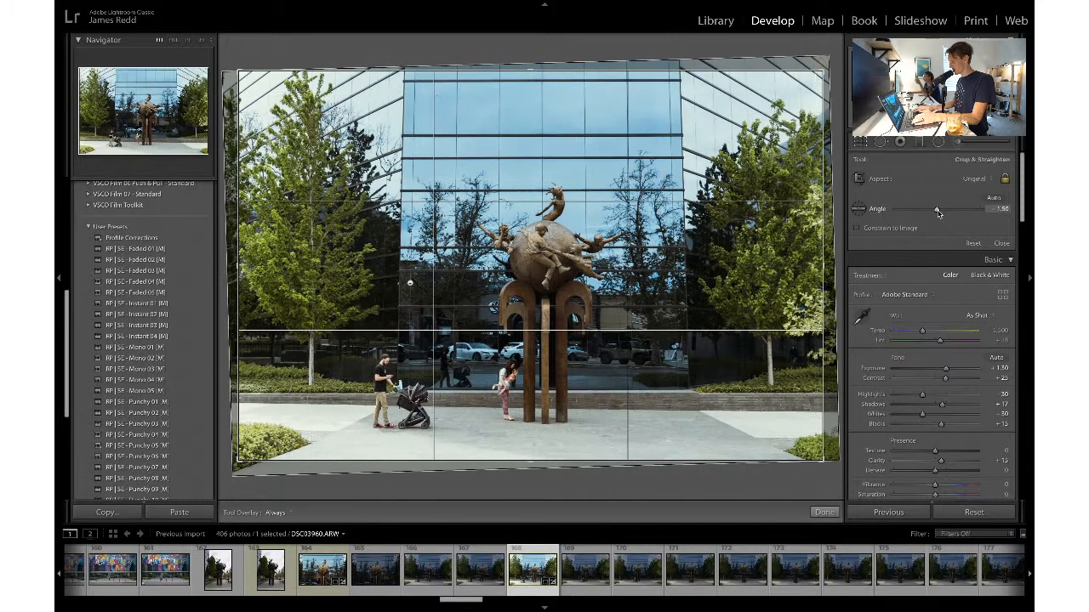
key(Return)
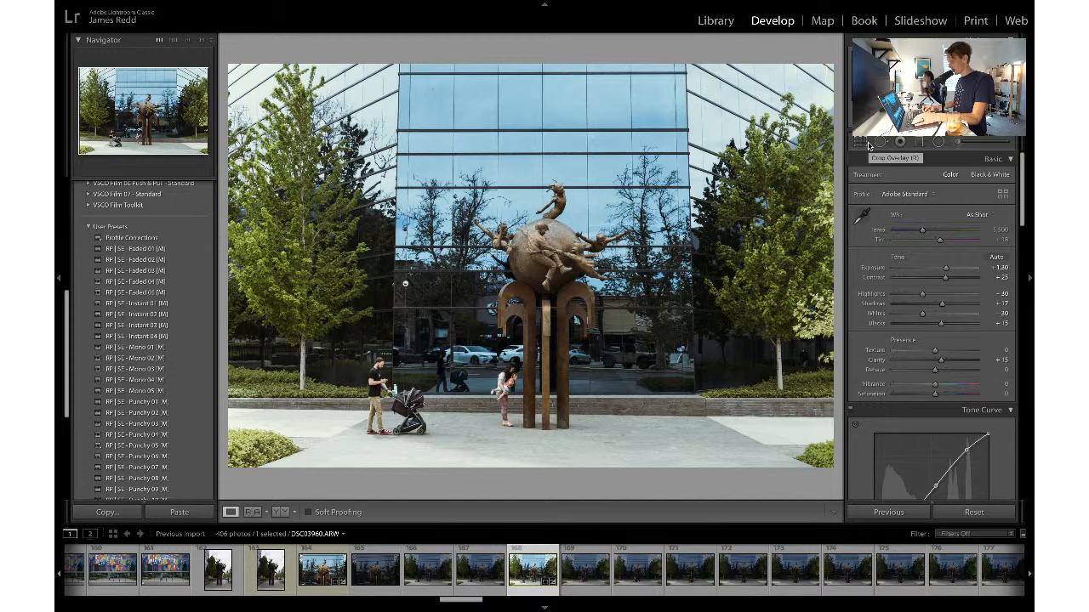
click(868, 146)
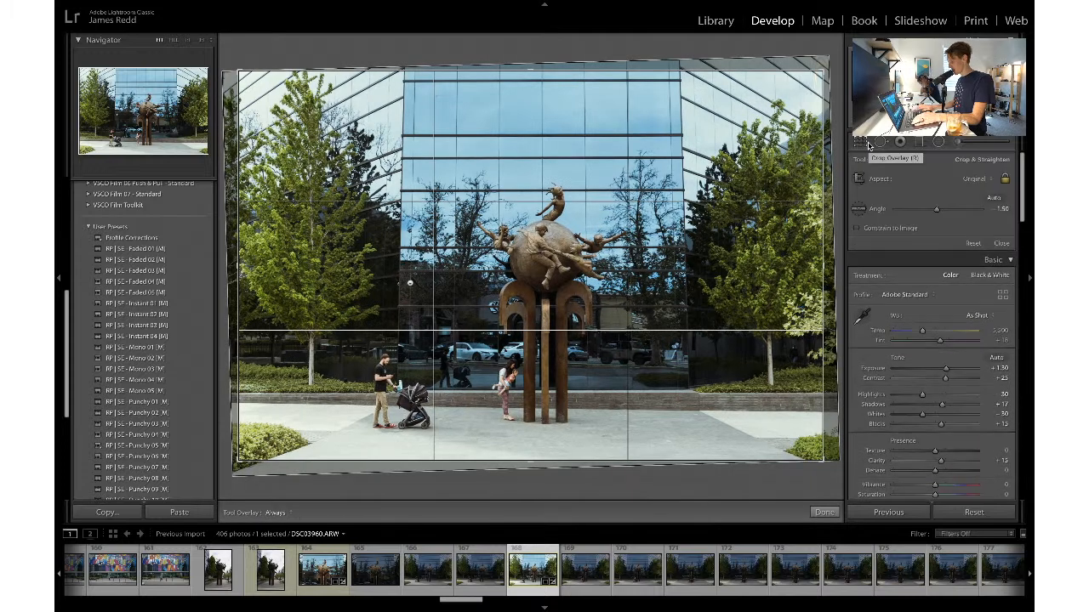
- Try the Full Upright correction on the wide sculpture shot, compare it with the uncorrected version, and undo it
click(868, 146)
scroll(902, 362, down, 8)
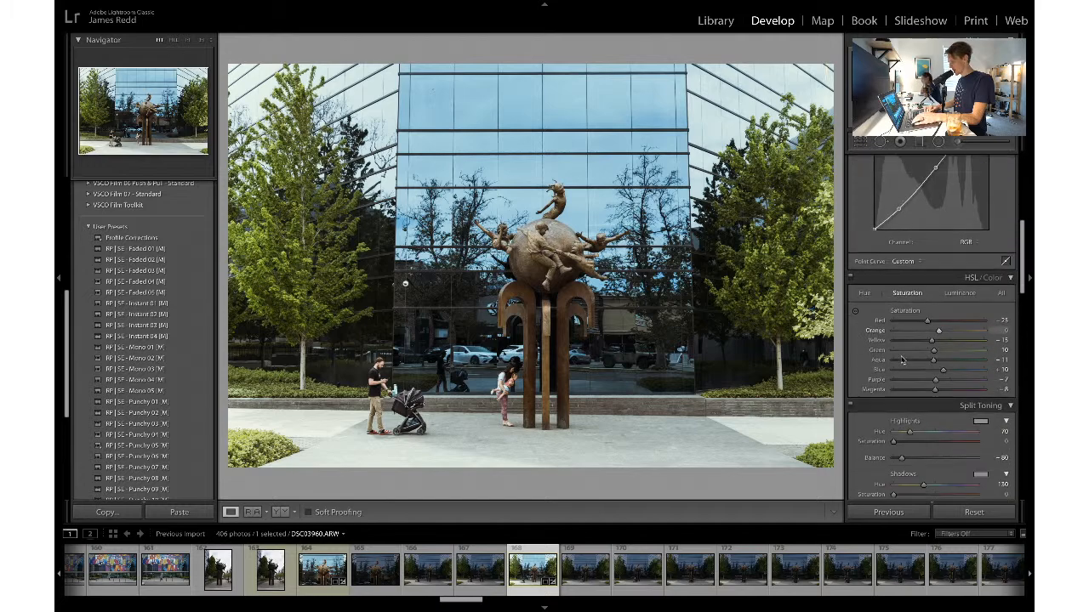
scroll(902, 361, down, 10)
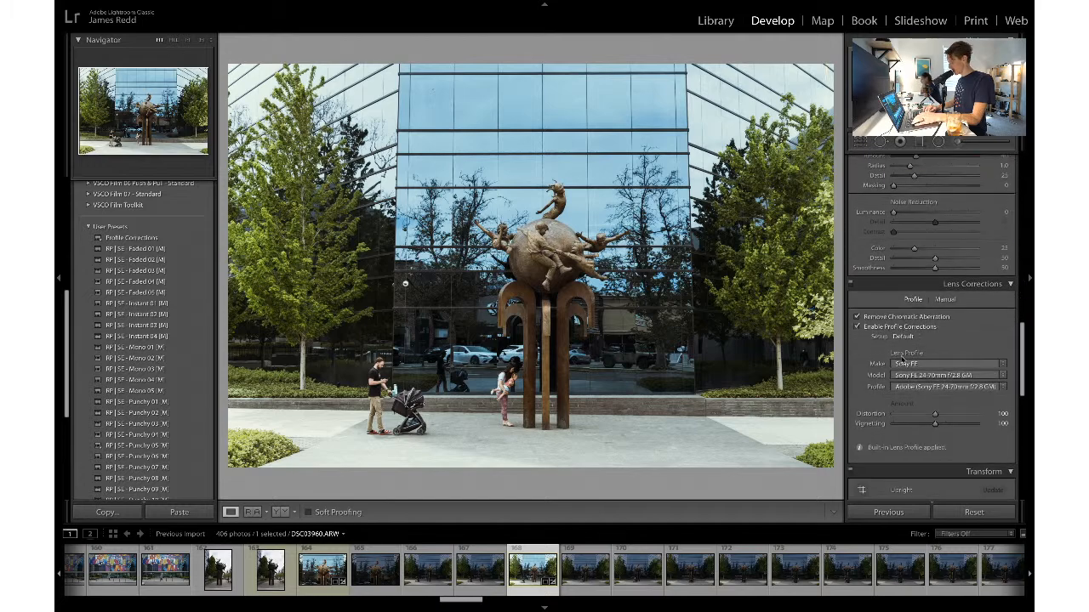
scroll(902, 361, down, 5)
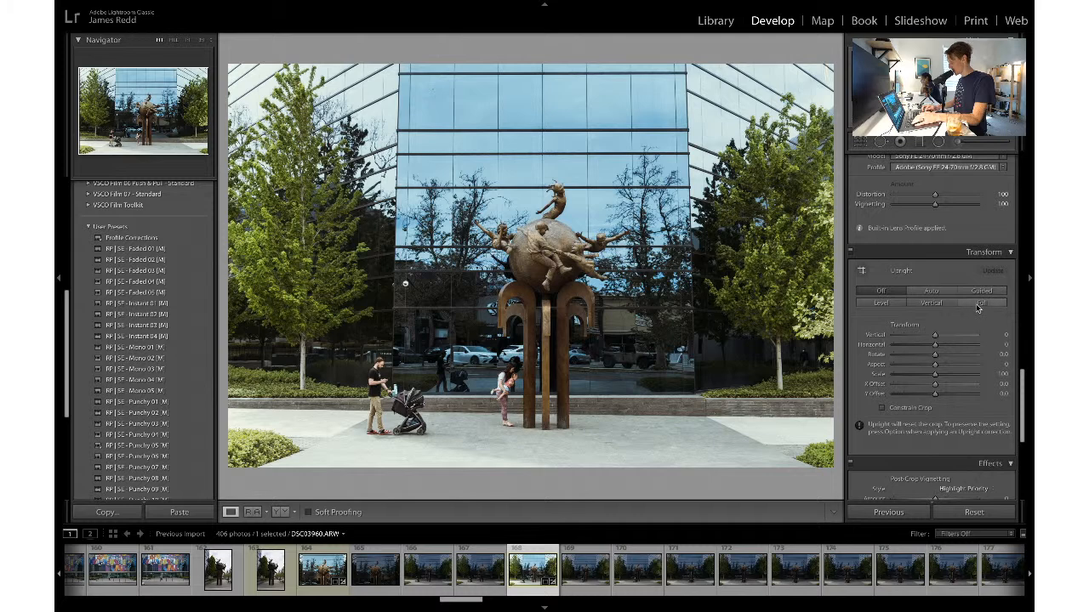
click(977, 305)
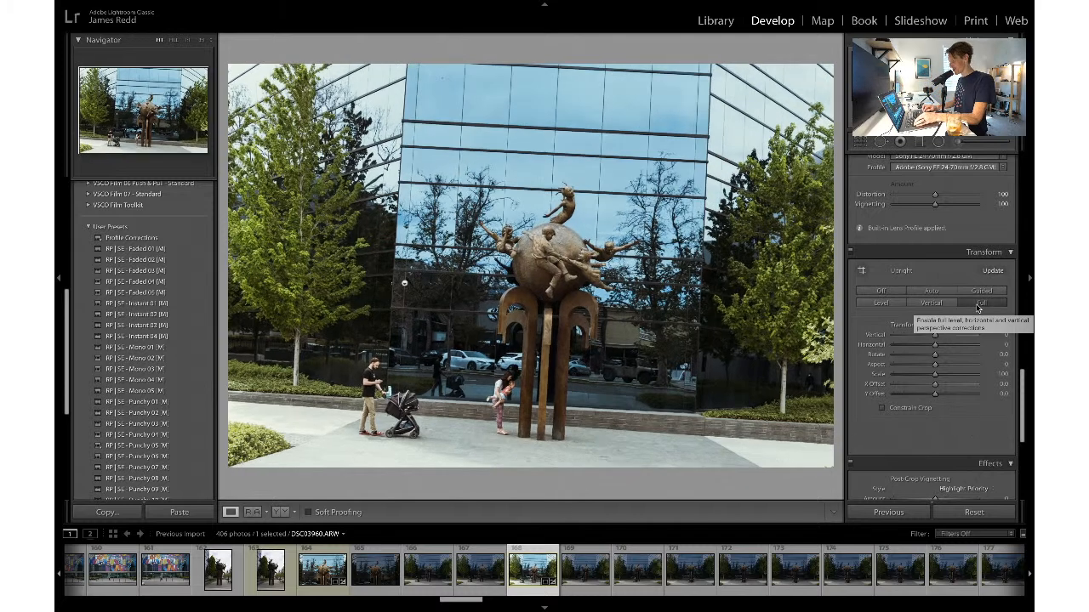
key(ctrl+z)
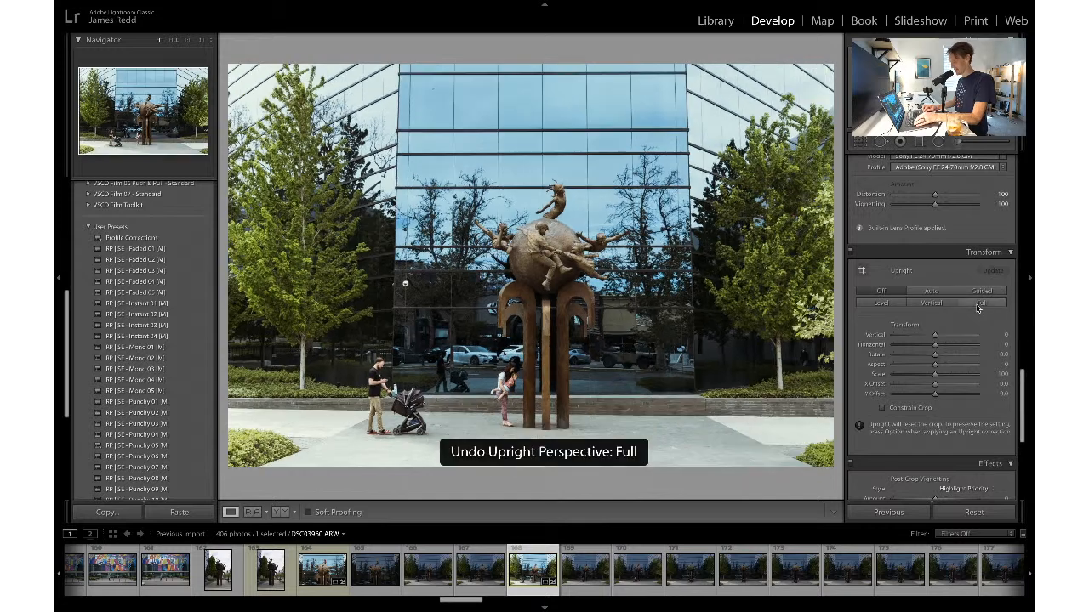
key(ctrl+y)
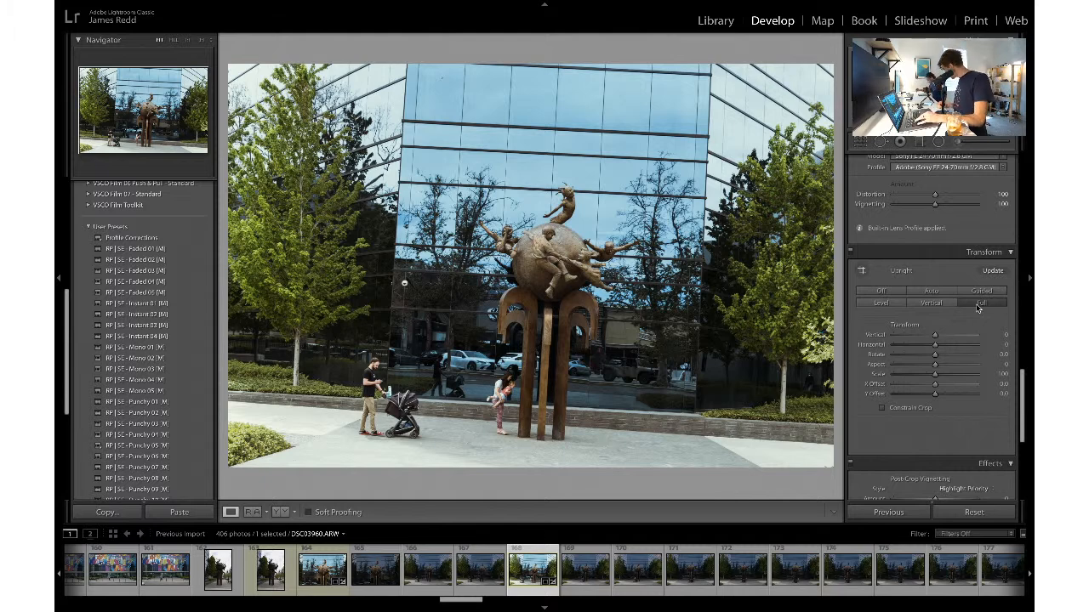
key(super+z)
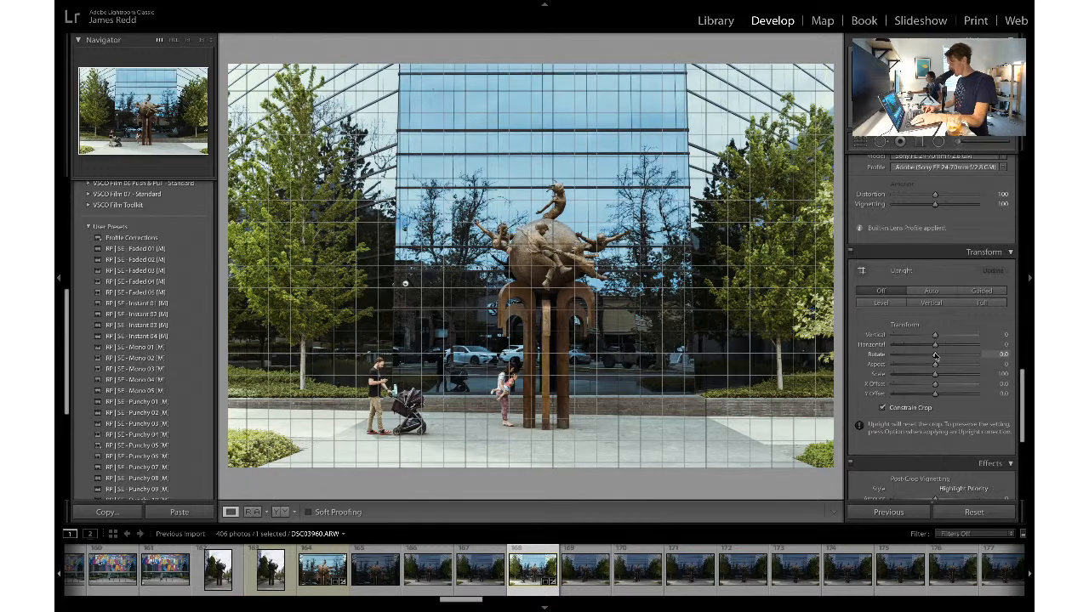
- Try a Rotate transform of -2 and undo it, then set the Horizontal transform to -4, comparing the photo with and without it
drag(935, 355, 929, 356)
key(ctrl+z)
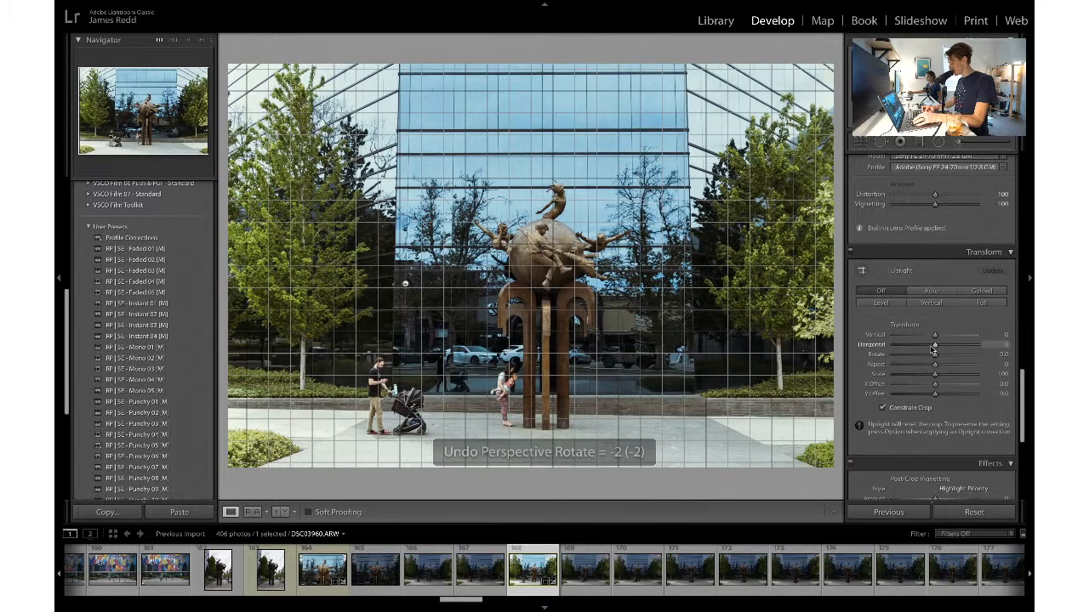
drag(935, 349, 932, 349)
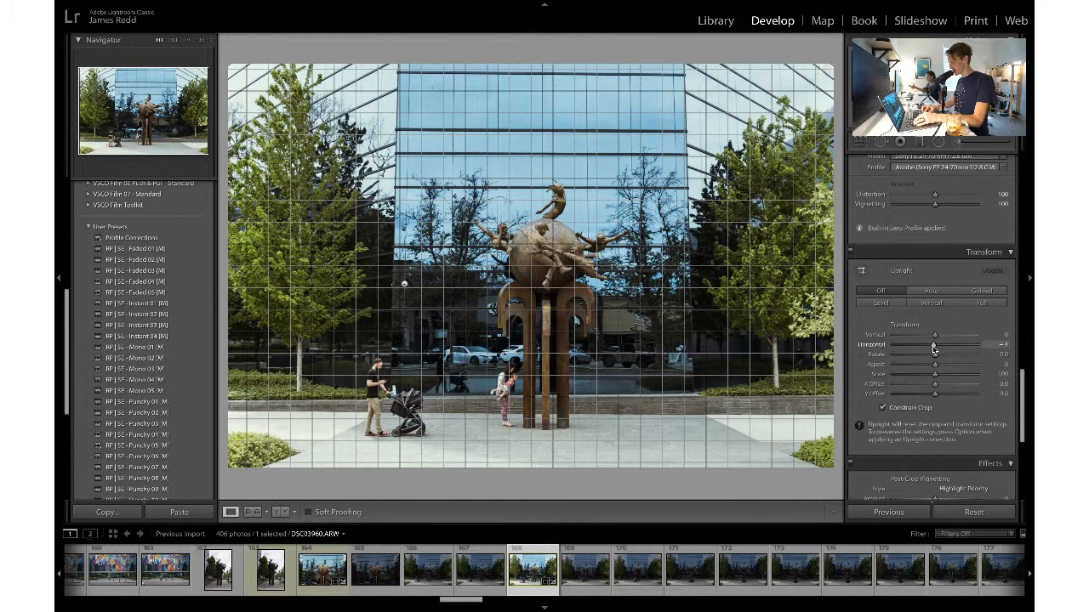
drag(932, 349, 933, 348)
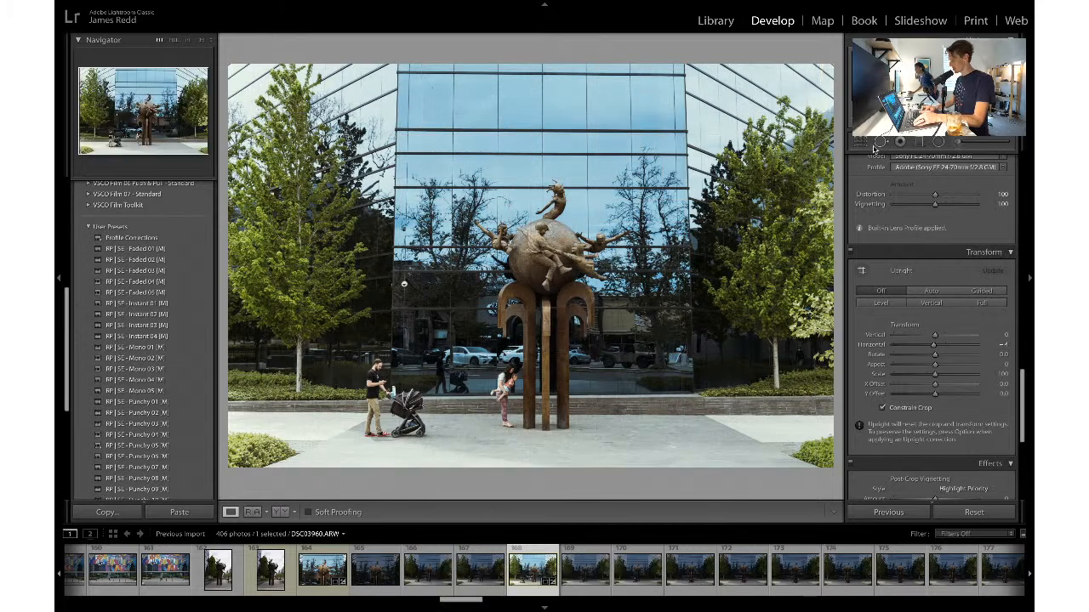
key(super+z)
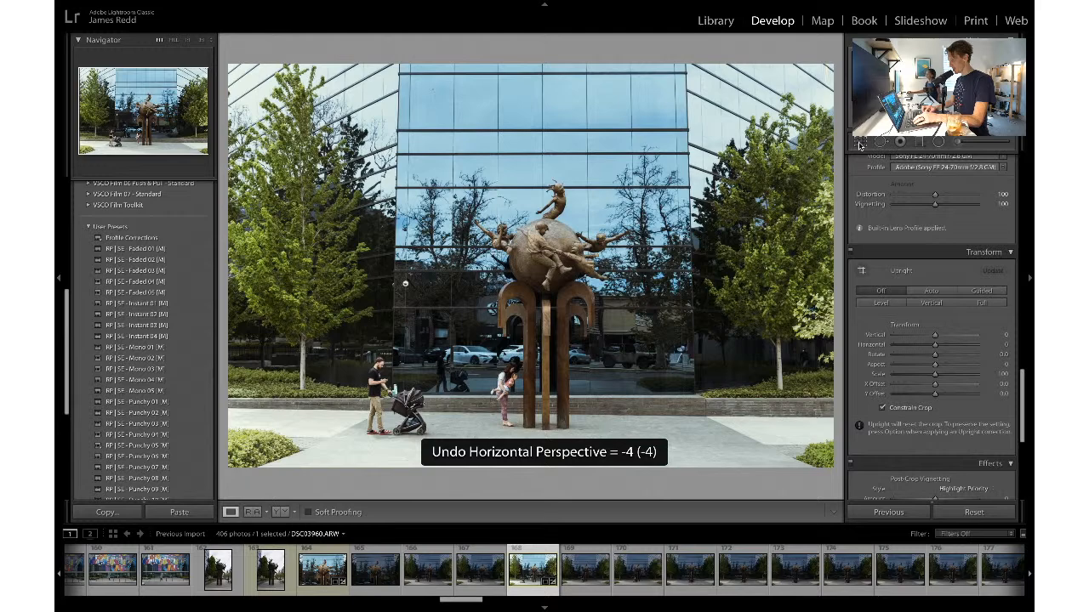
key(super+shift+z)
- Straighten the wide sculpture shot to a crop angle of -1.86 and apply the crop
click(860, 142)
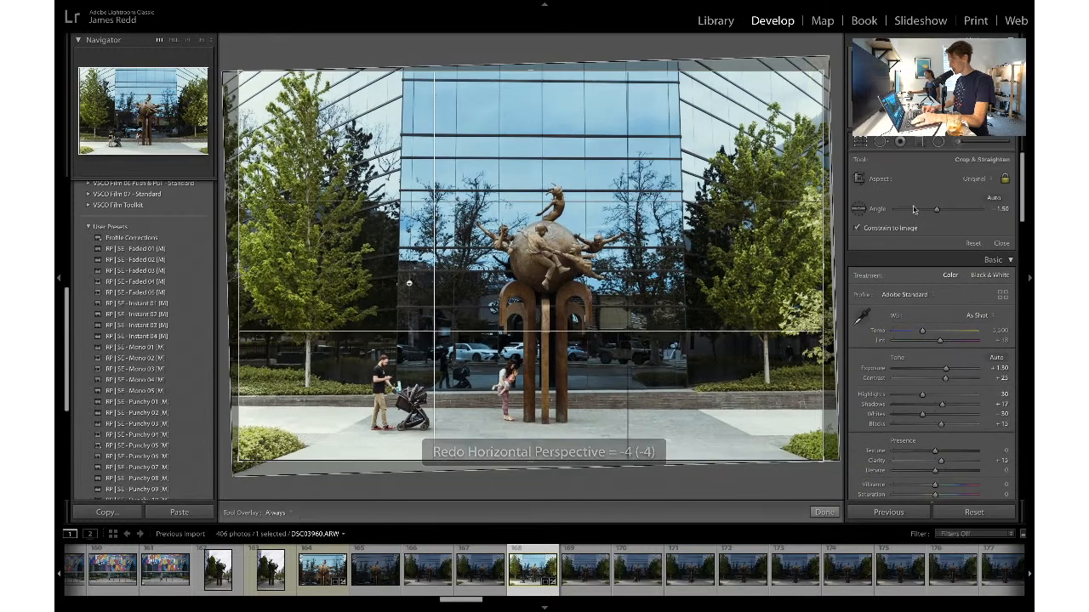
drag(938, 215, 938, 216)
key(Return)
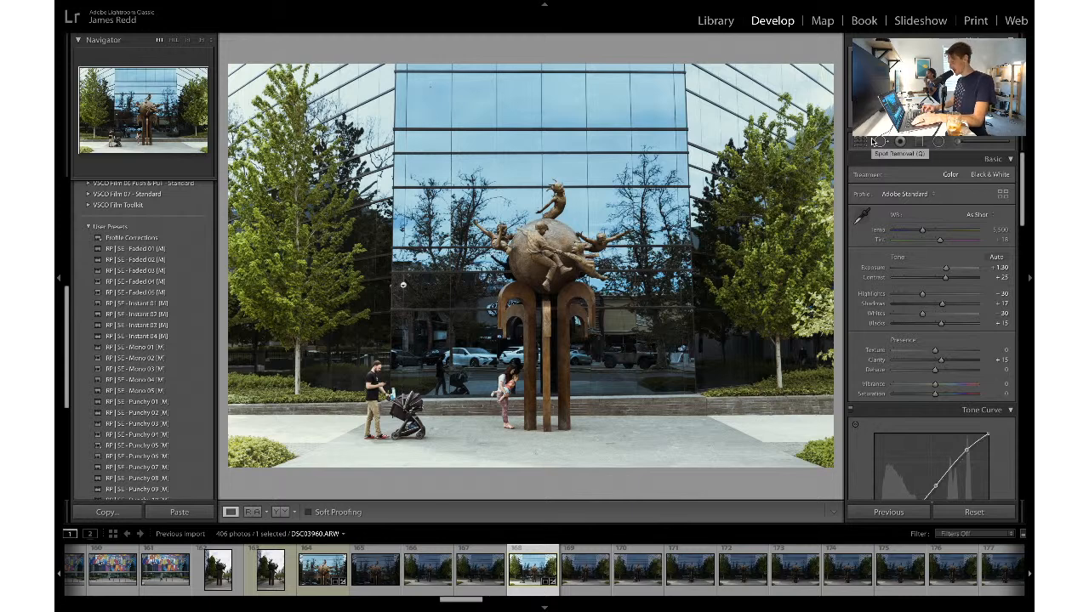
- Reopen the crop frame of the wide sculpture shot and tighten it slightly, keeping the original aspect ratio
click(862, 144)
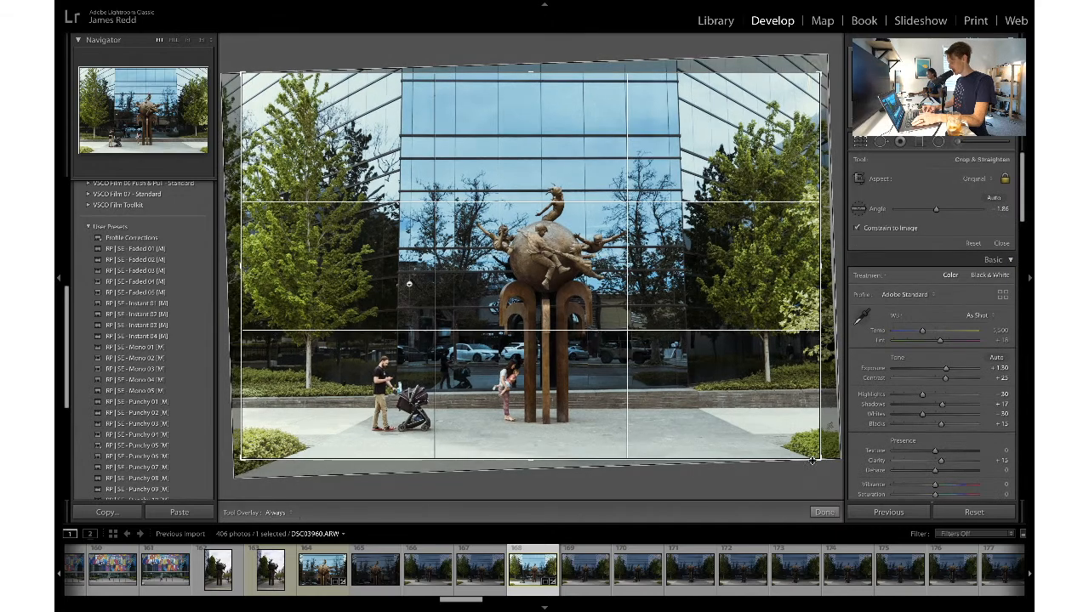
drag(819, 460, 818, 457)
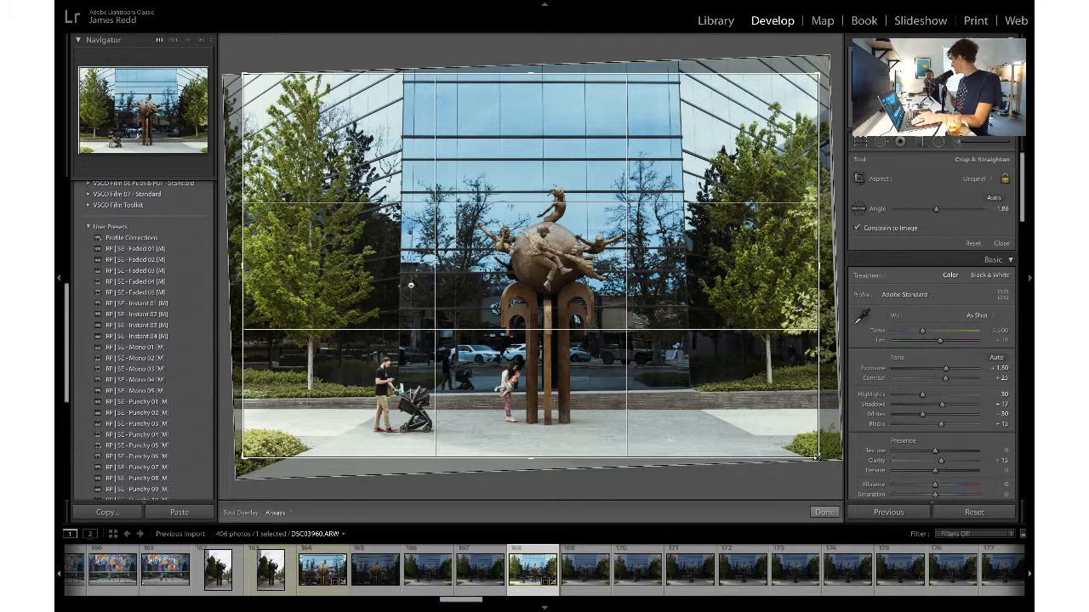
drag(816, 458, 816, 457)
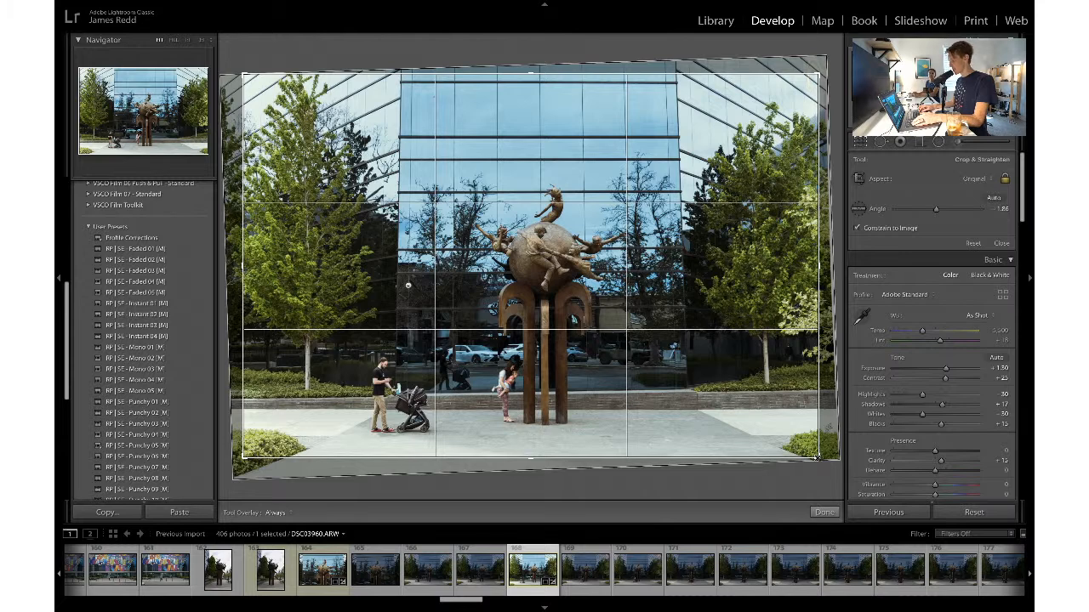
- Apply the crop and undo the last crop adjustment
key(Return)
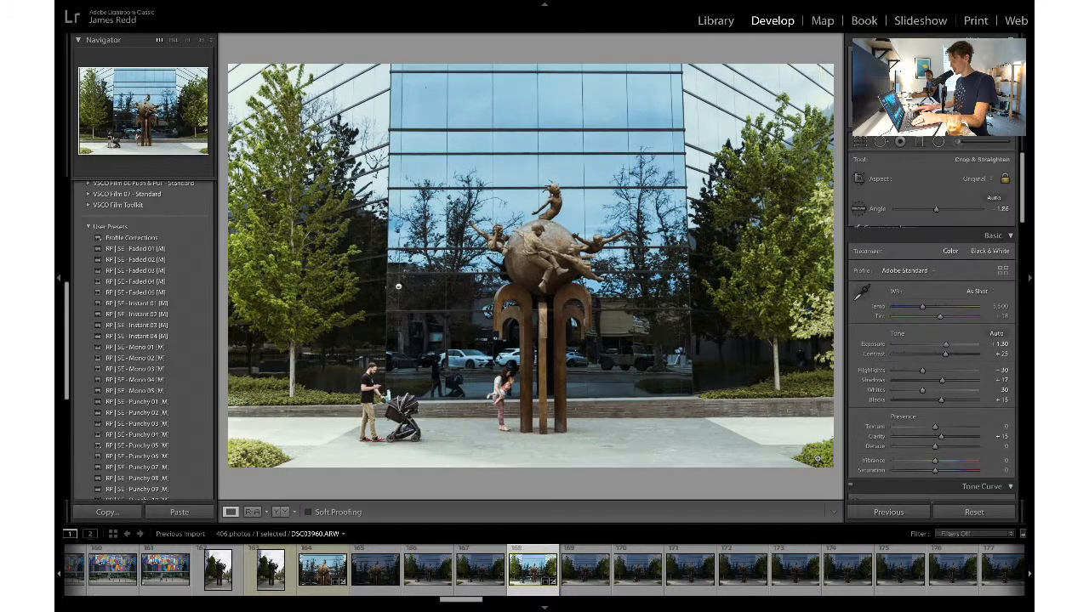
key(ctrl+z)
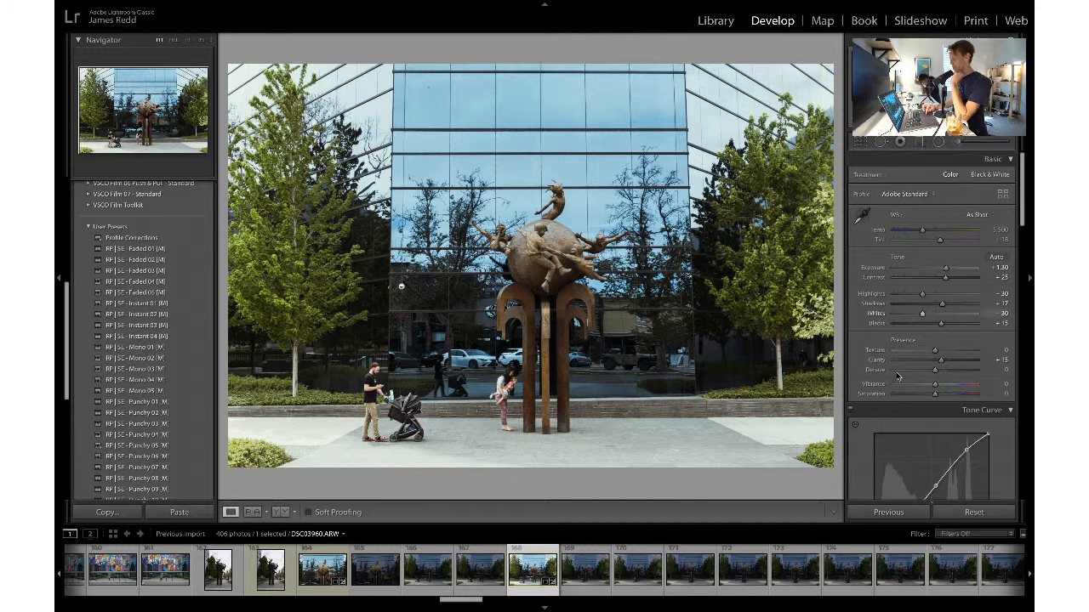
- Set the Horizontal transform to -3 after checking the profile and manual lens corrections
scroll(897, 377, down, 10)
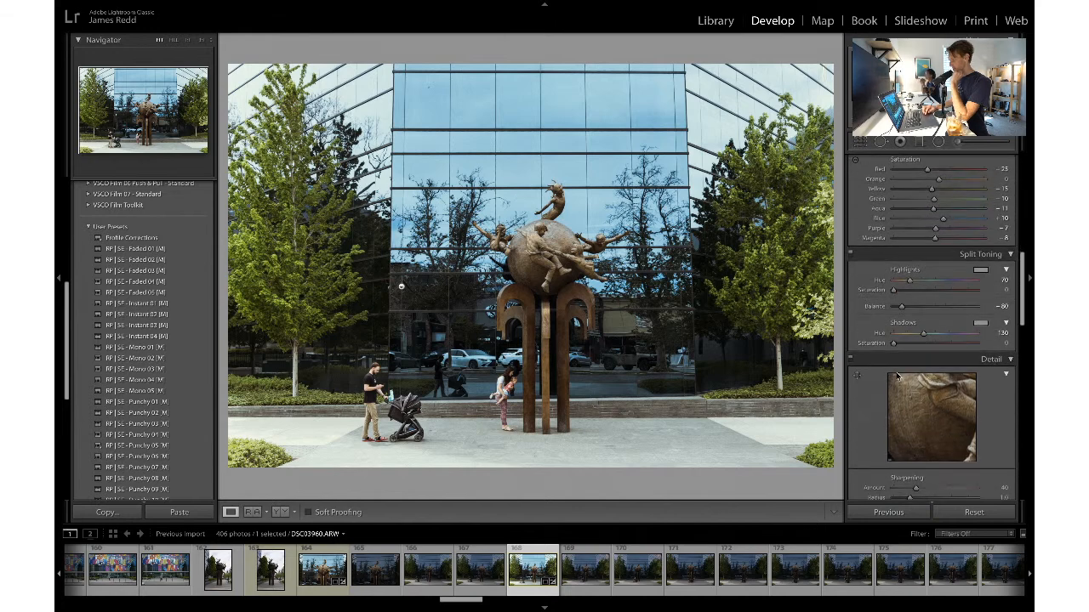
scroll(897, 377, down, 10)
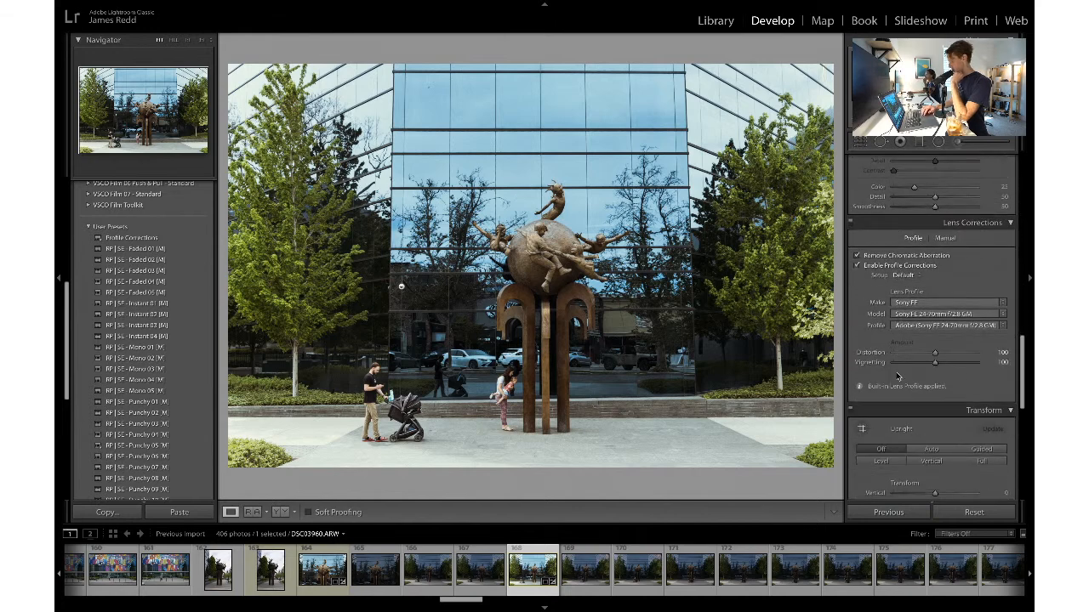
click(945, 238)
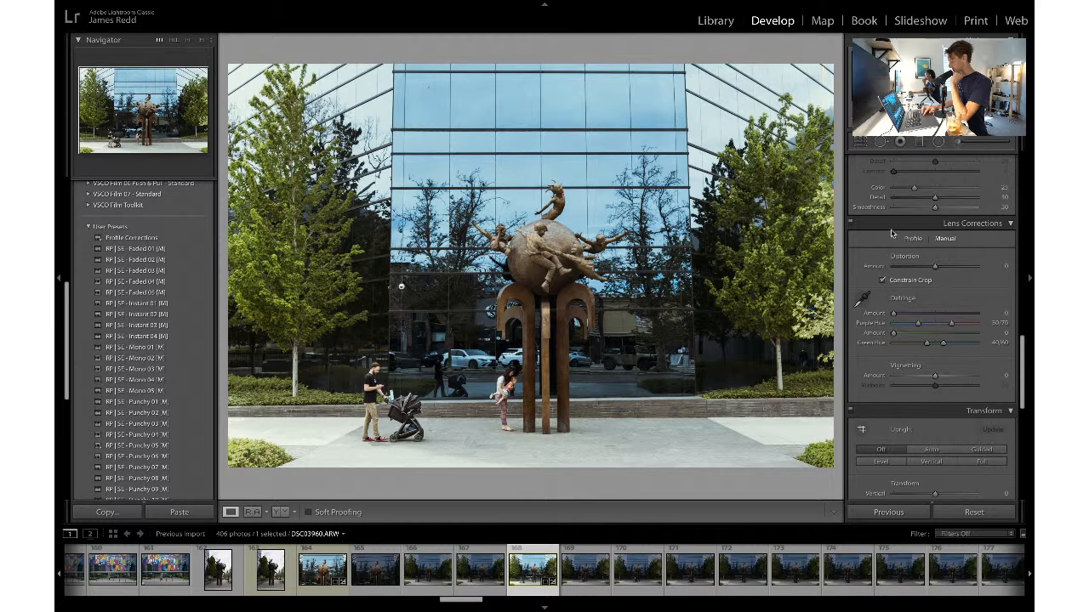
click(913, 239)
scroll(912, 293, down, 3)
drag(935, 361, 933, 364)
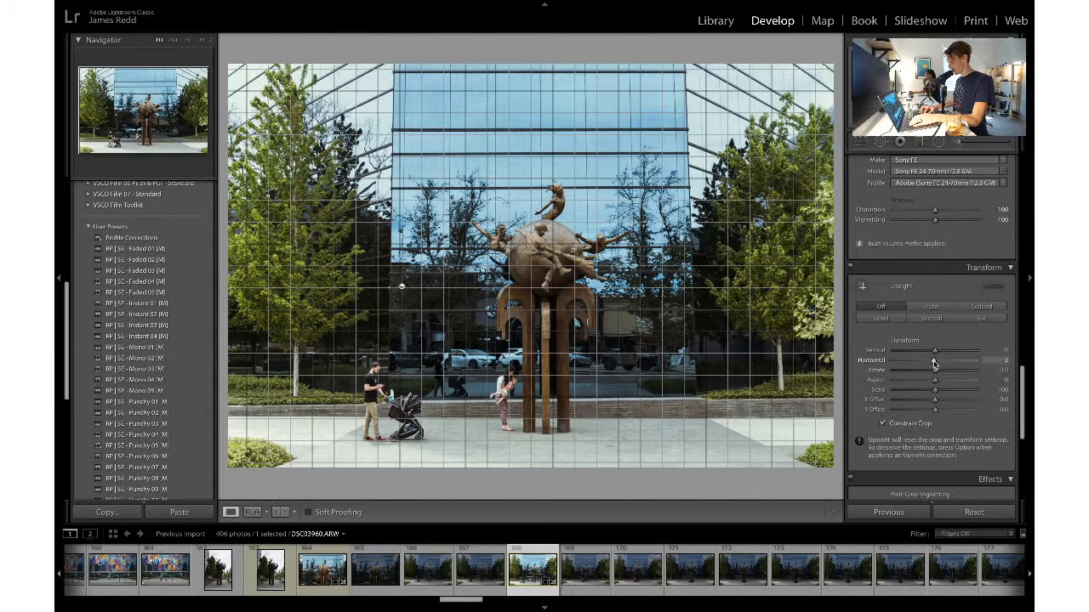
drag(933, 364, 933, 364)
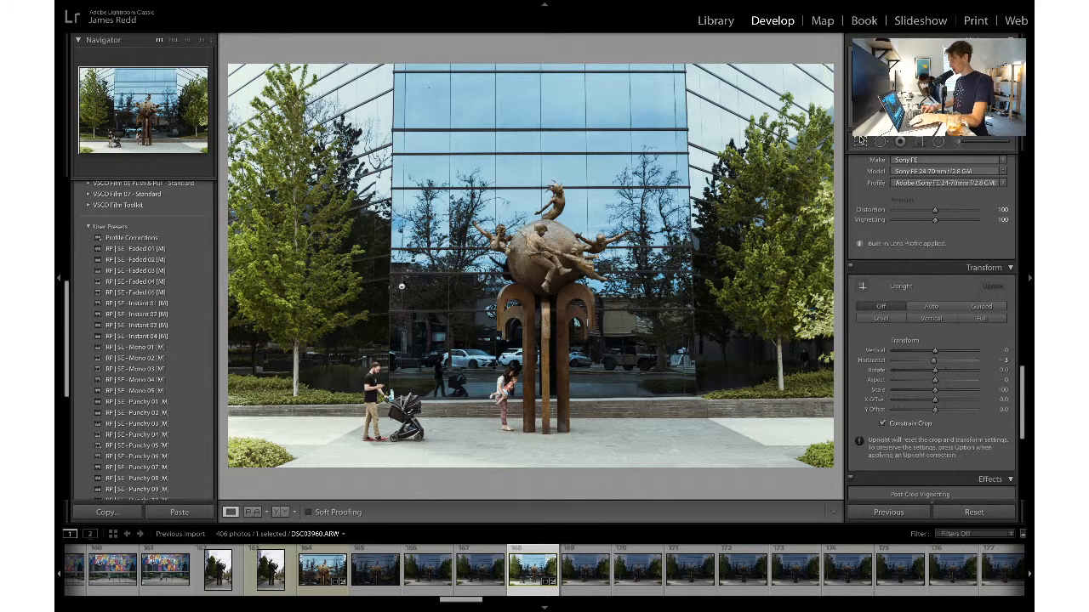
- Fine-tune the crop's horizontal position around the sculpture
click(861, 141)
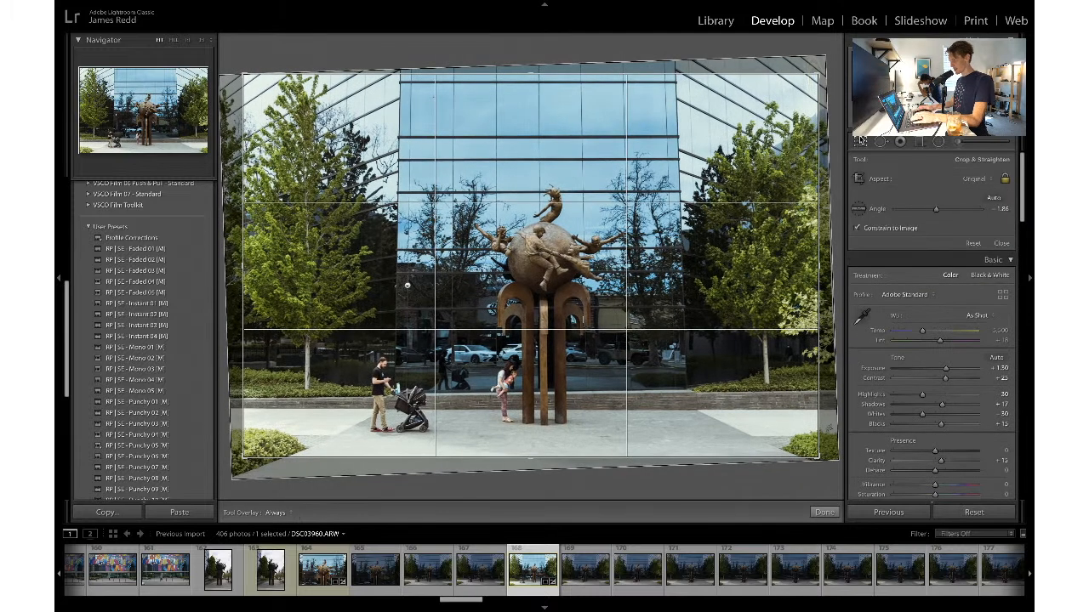
click(861, 141)
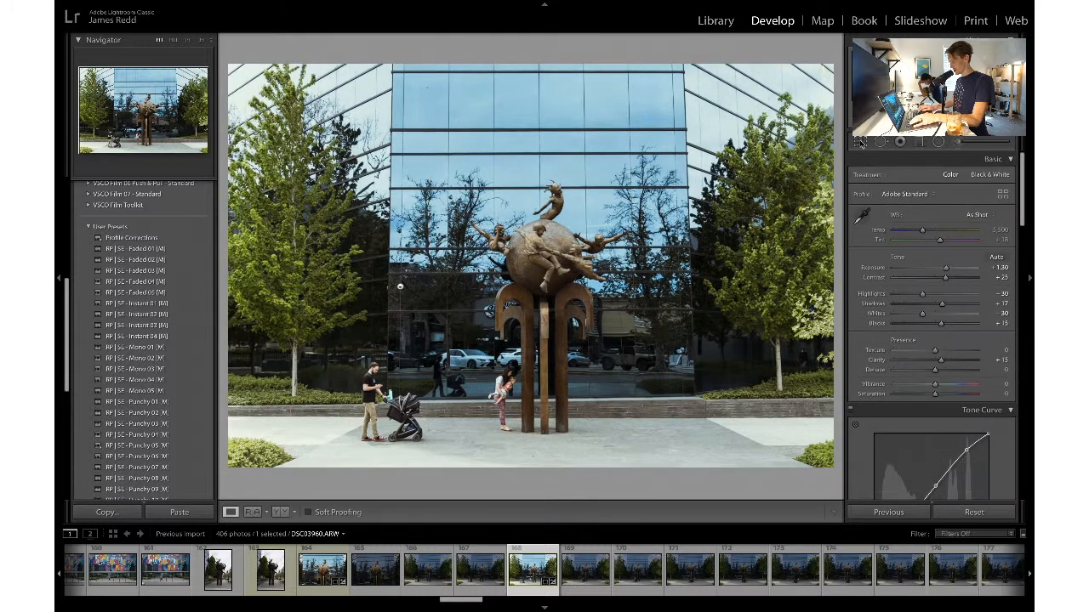
click(861, 141)
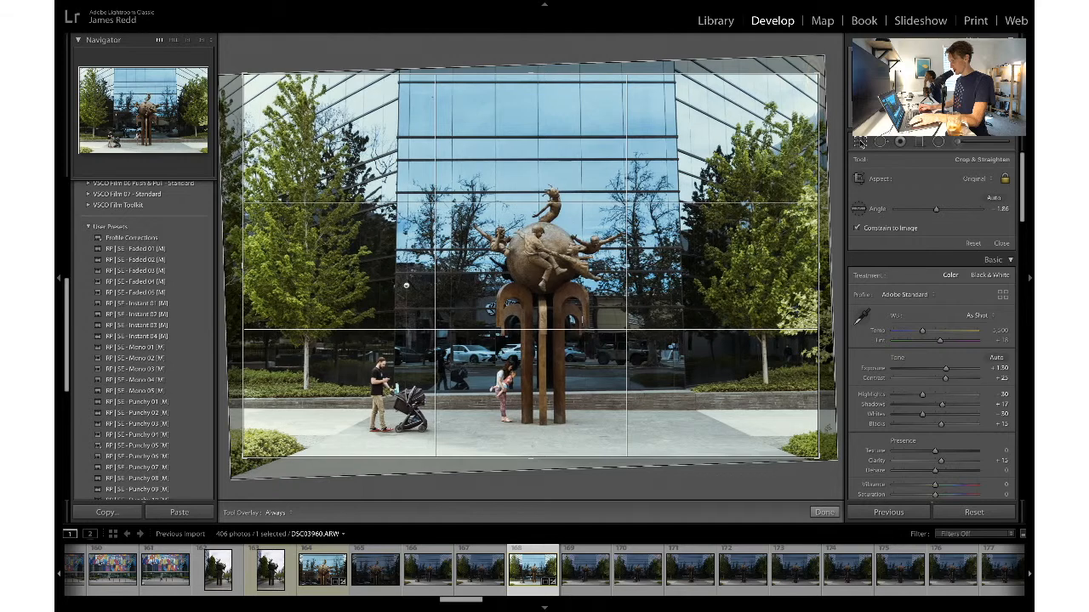
click(861, 141)
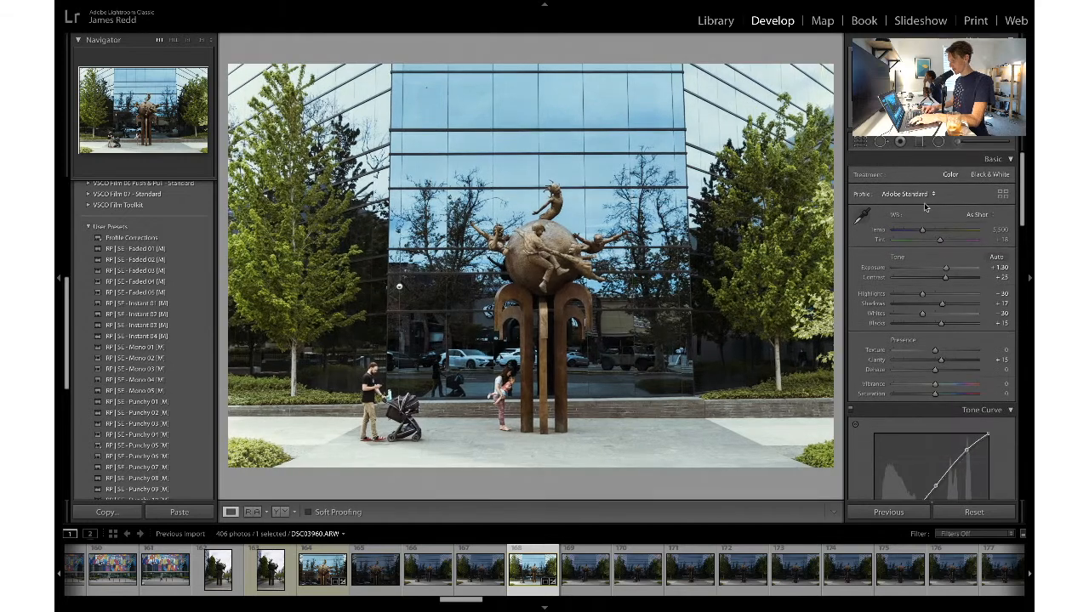
- Try a Contrast of +40 and undo it
click(1002, 278)
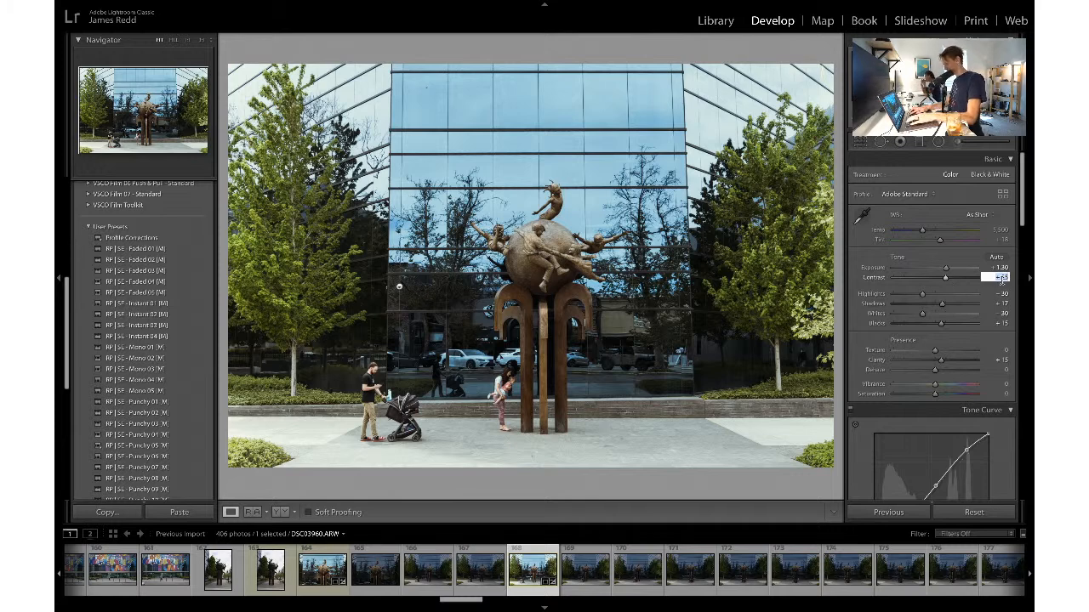
text(40)
key(Return)
key(super+z)
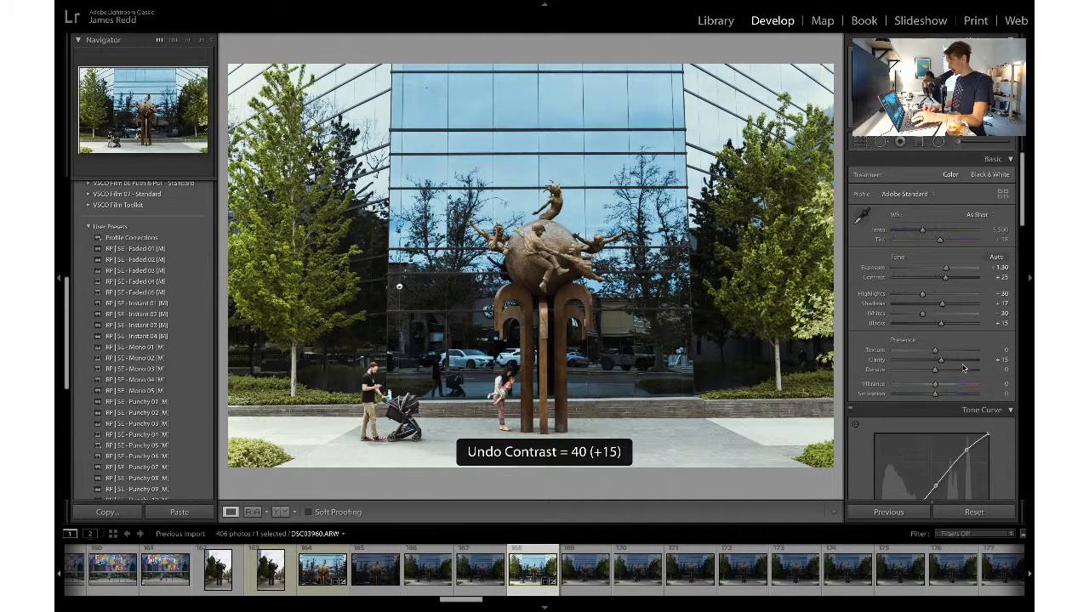
click(1000, 361)
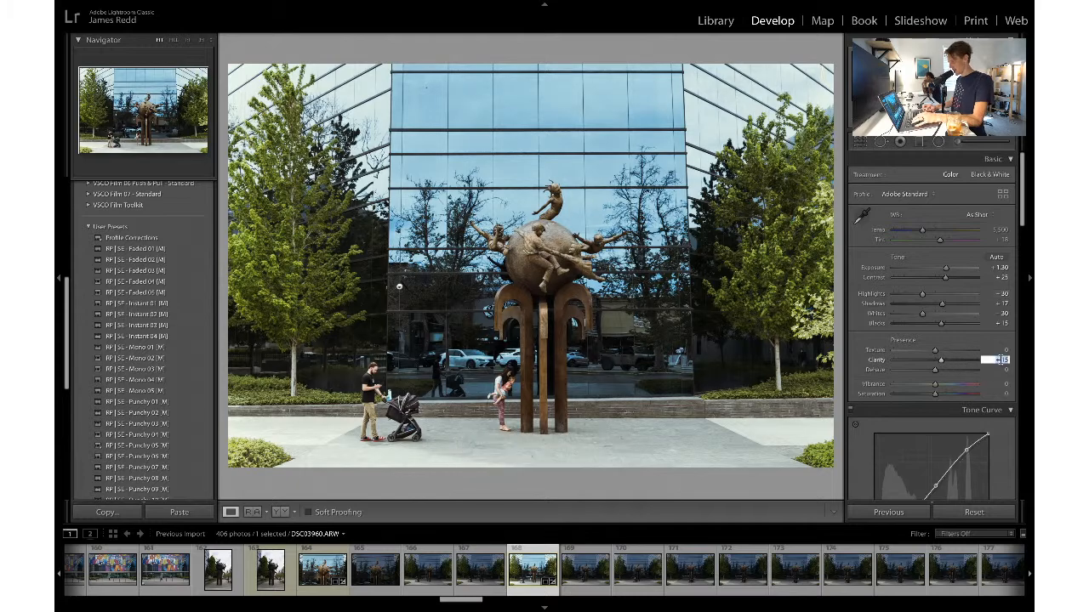
- Inspect the people with the stroller and the sculpture's globe and figures close up, and return to the full photo
click(492, 409)
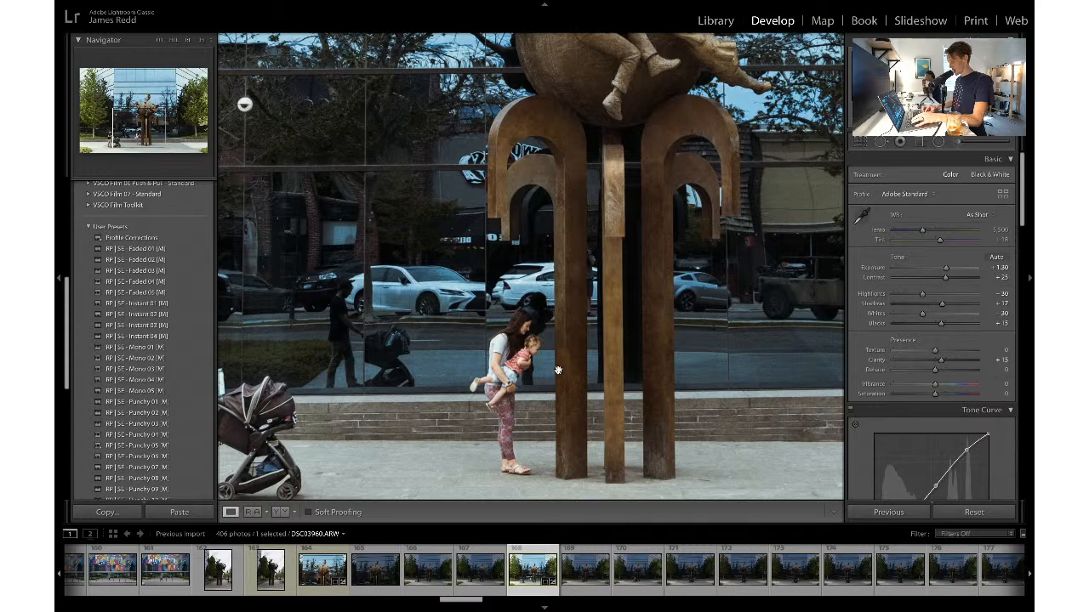
drag(523, 390, 617, 335)
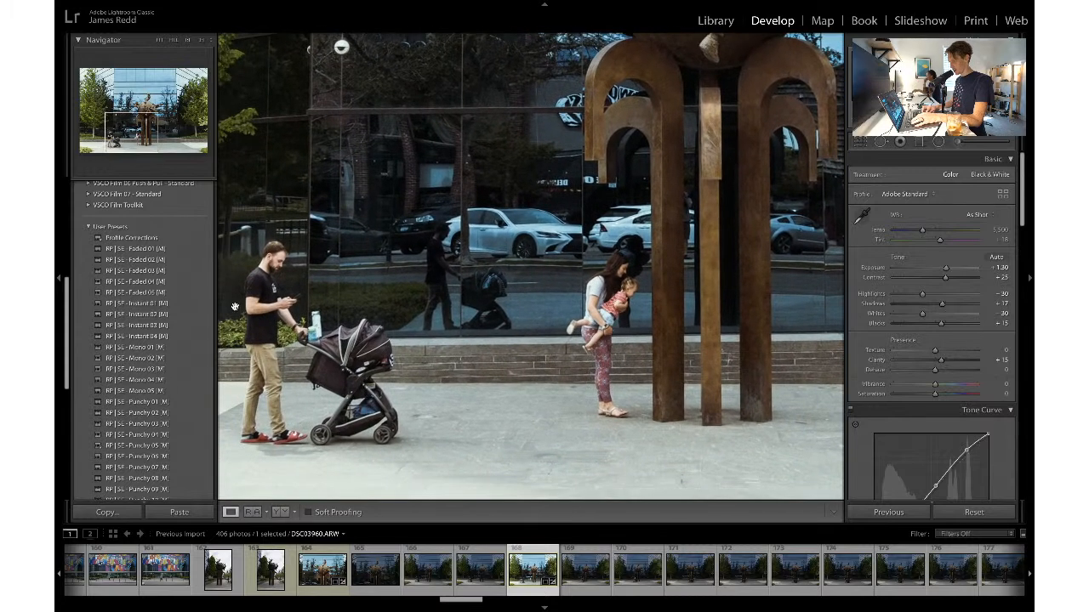
drag(235, 307, 331, 296)
drag(460, 313, 352, 319)
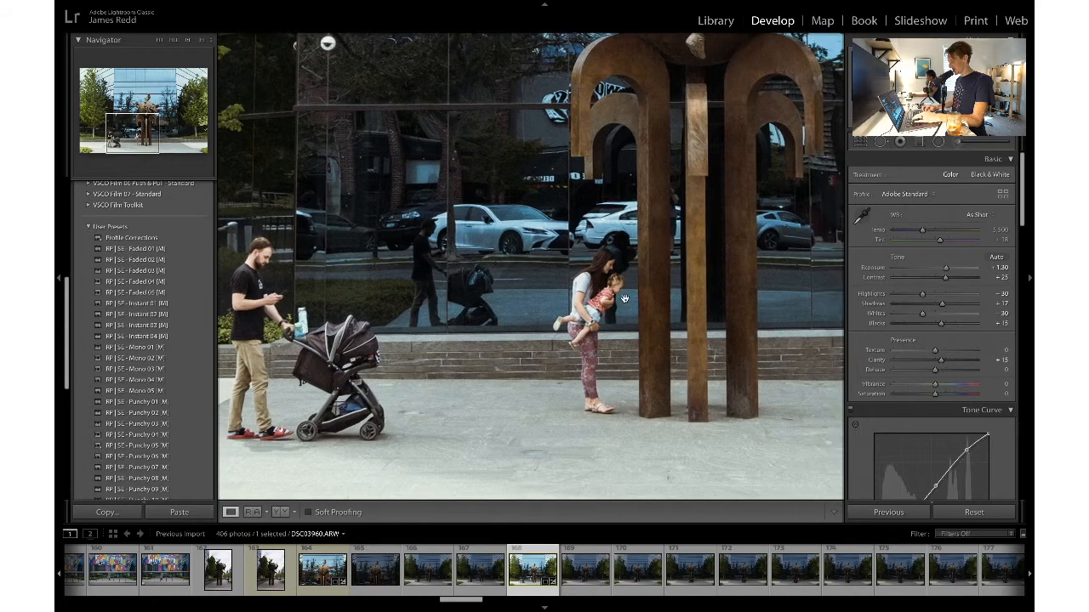
click(699, 188)
click(538, 258)
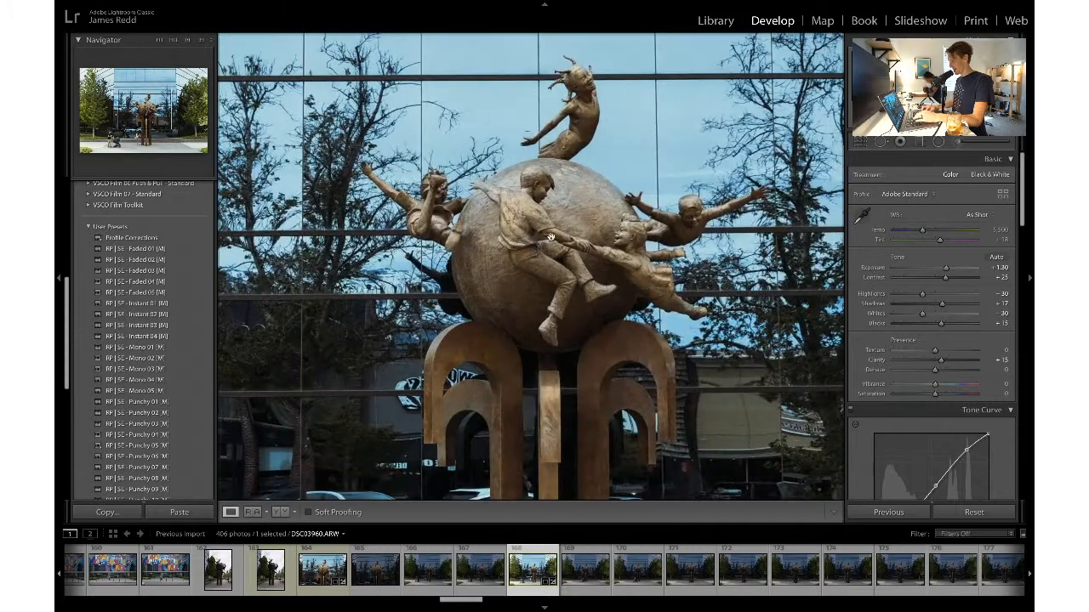
click(612, 183)
mouse_move(686, 609)
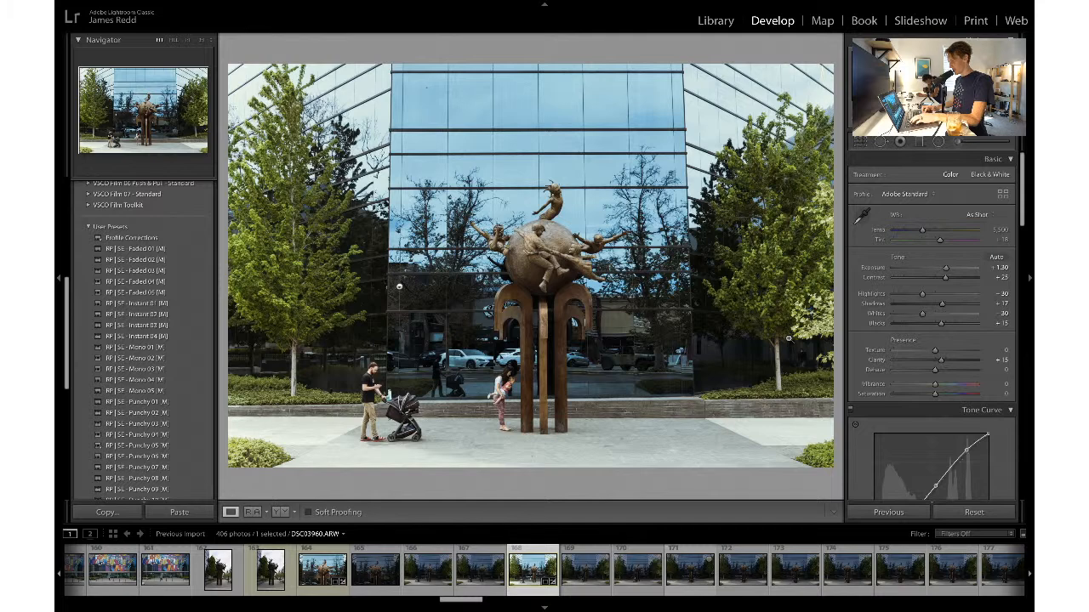
- Raise the Exposure to +1.40
drag(945, 269, 948, 272)
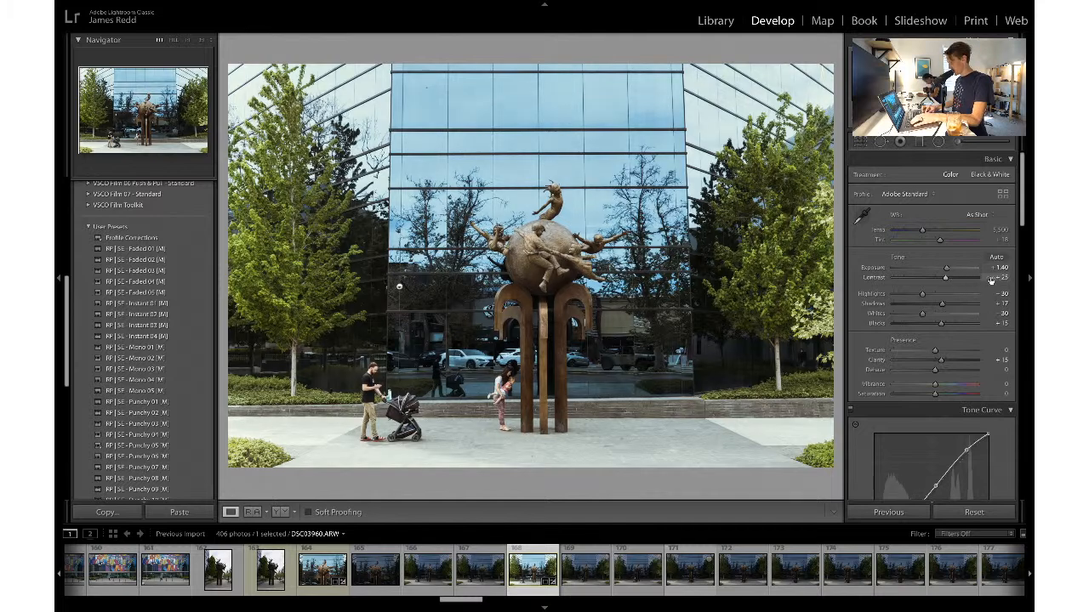
- Try the photo with Clarity at 0 and undo it
click(1000, 360)
text(0)
key(Return)
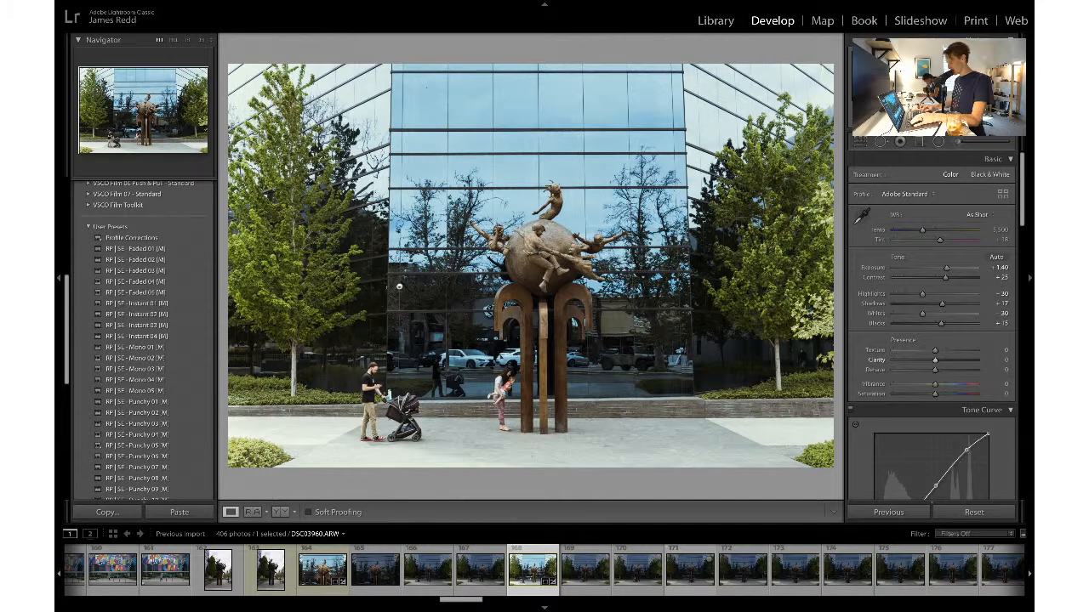
key(ctrl+z)
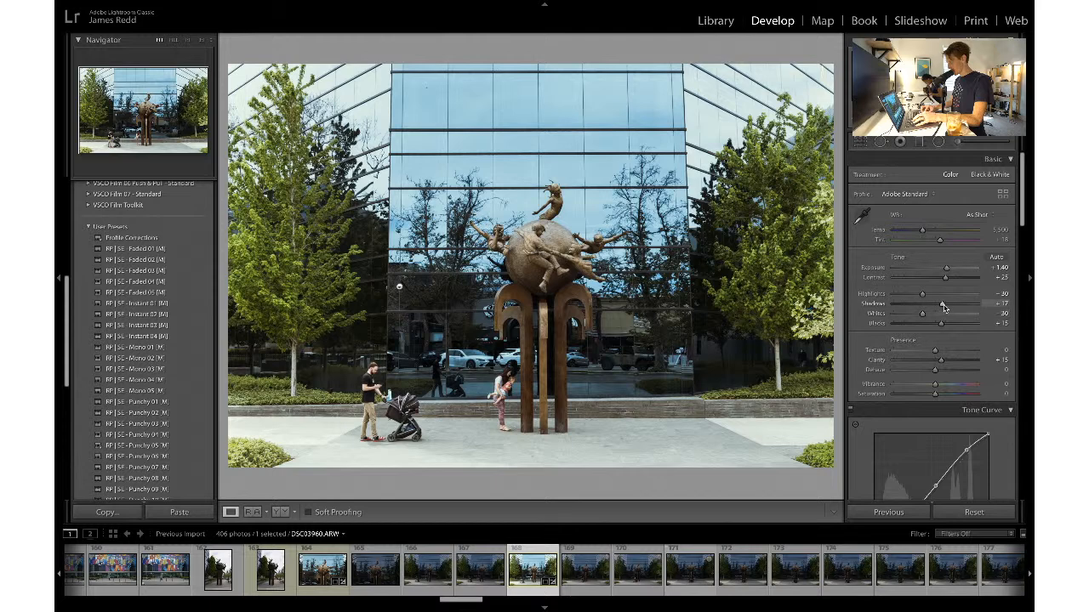
- Lower Shadows to +9 and Blacks to +11
drag(942, 306, 942, 327)
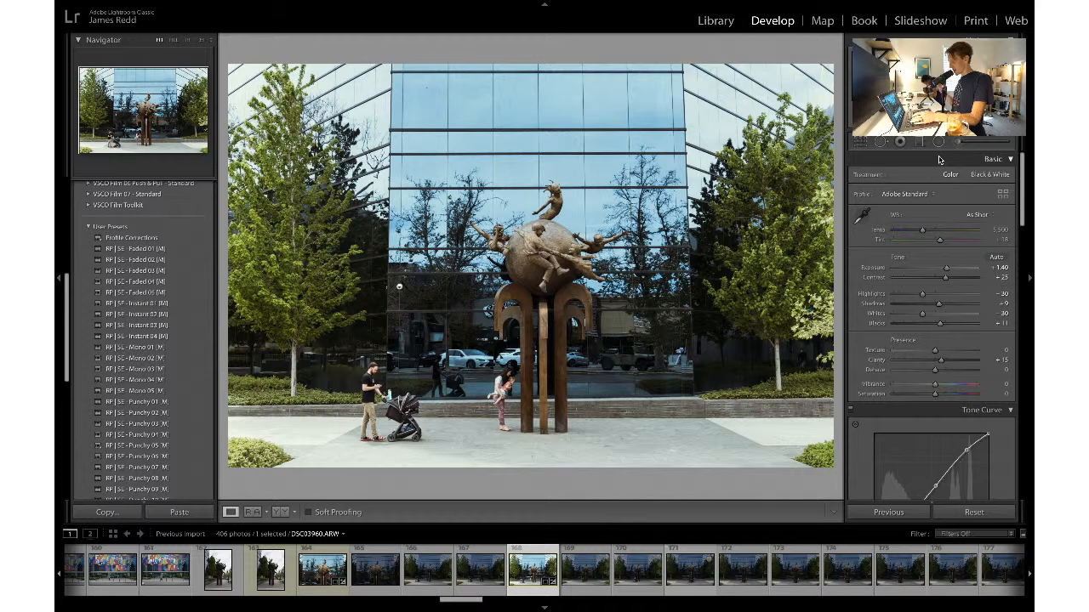
- Tighten the crop very slightly from its upper-left corner and apply it
click(861, 143)
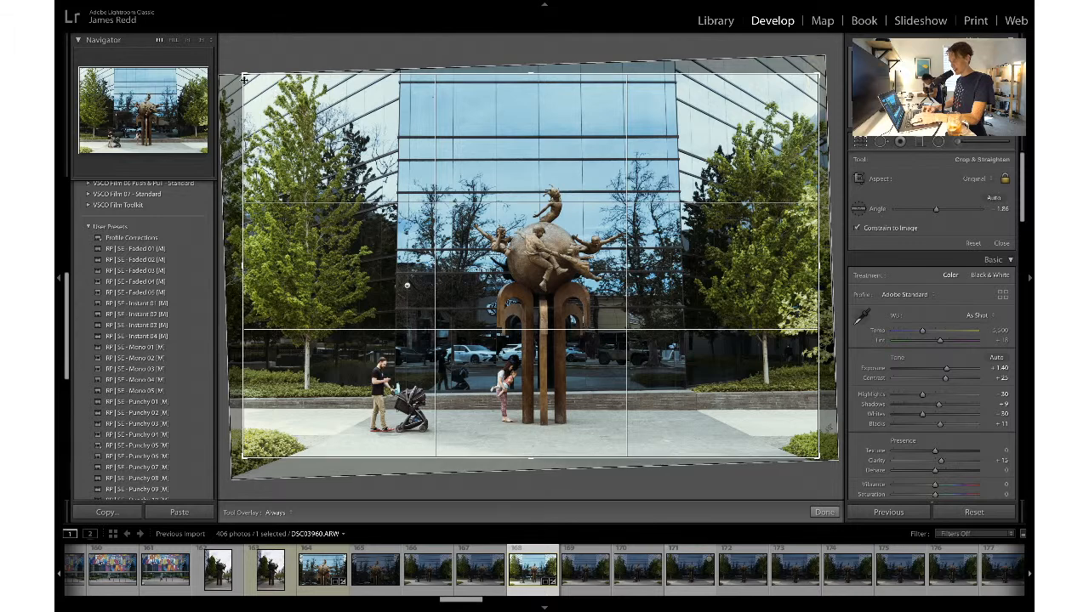
drag(244, 75, 245, 75)
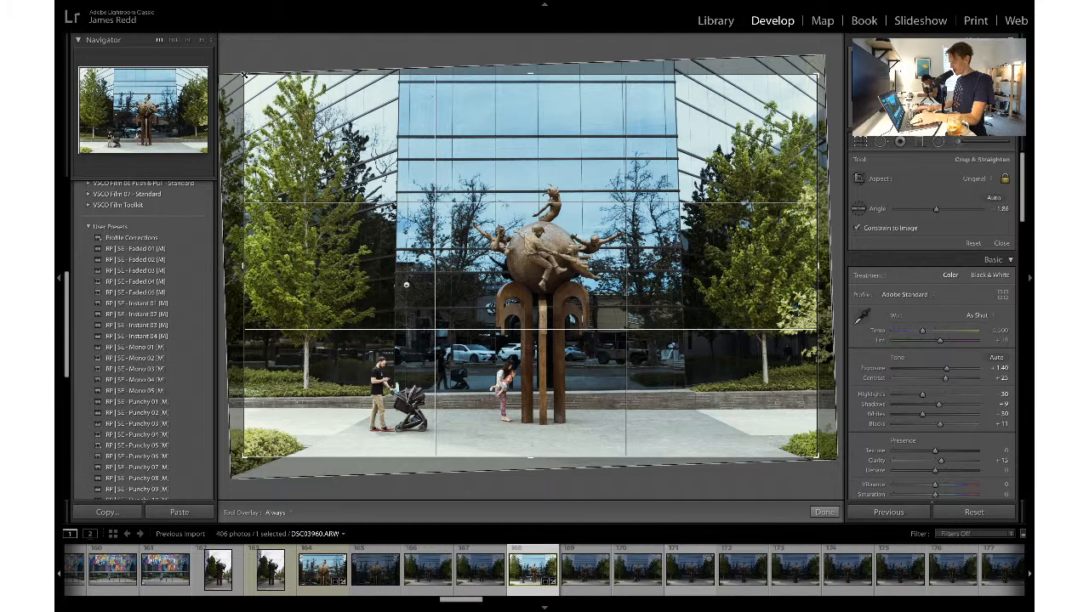
key(Return)
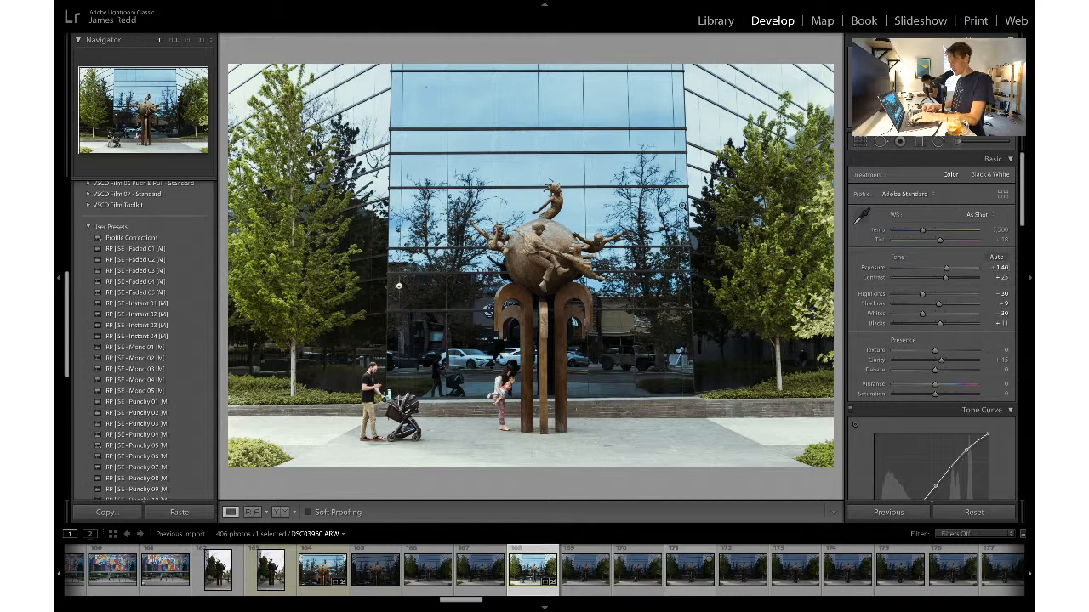
- Set the white balance Tint to +15
click(995, 239)
text(15)
key(Return)
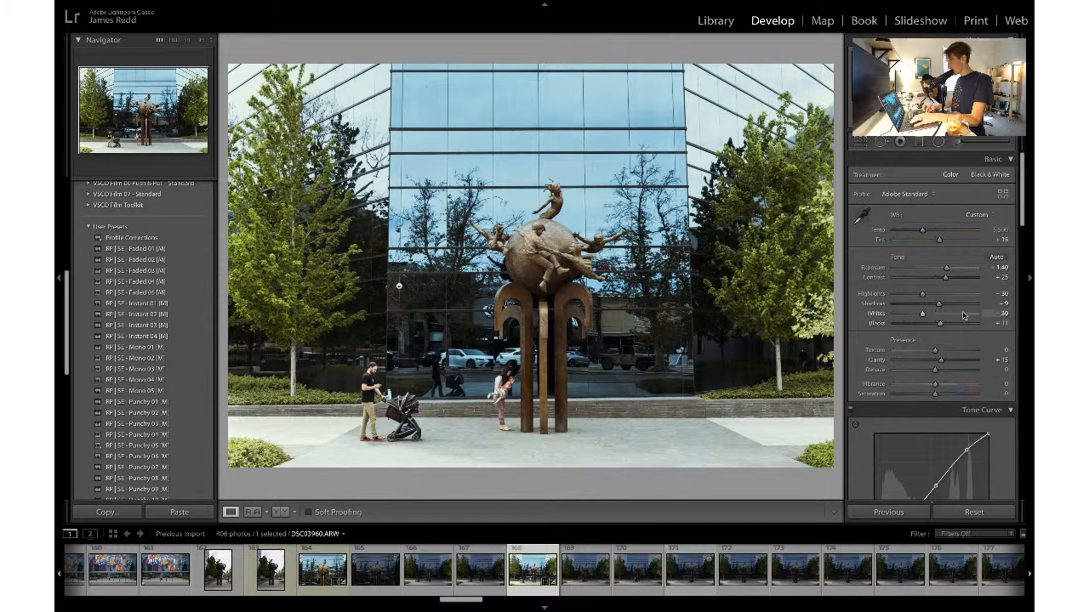
- Try raising Whites to -17 and brightening Highlights, undoing each change
click(926, 314)
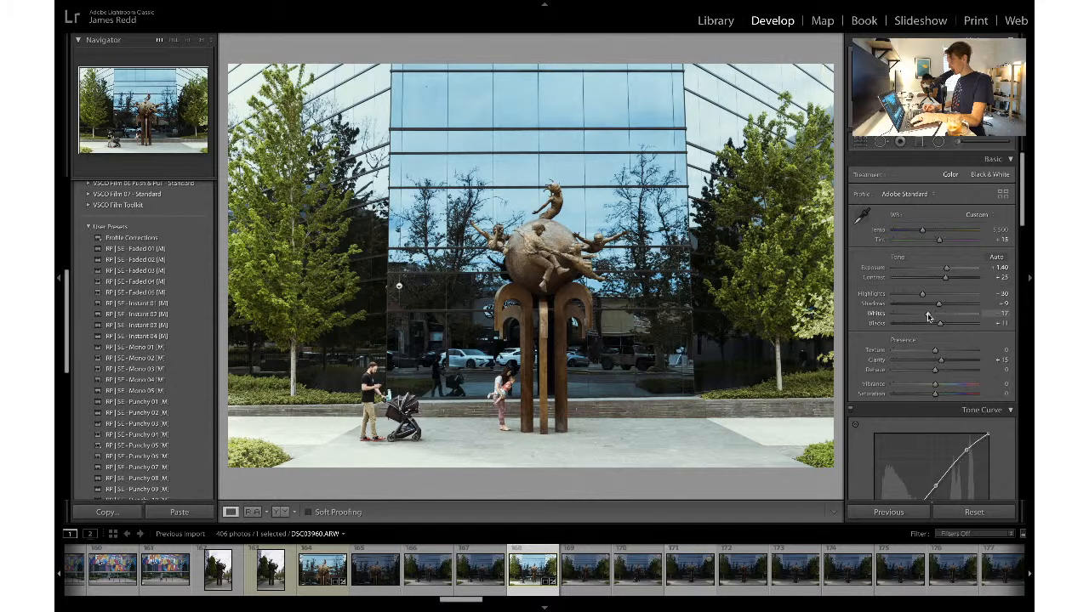
key(ctrl+z)
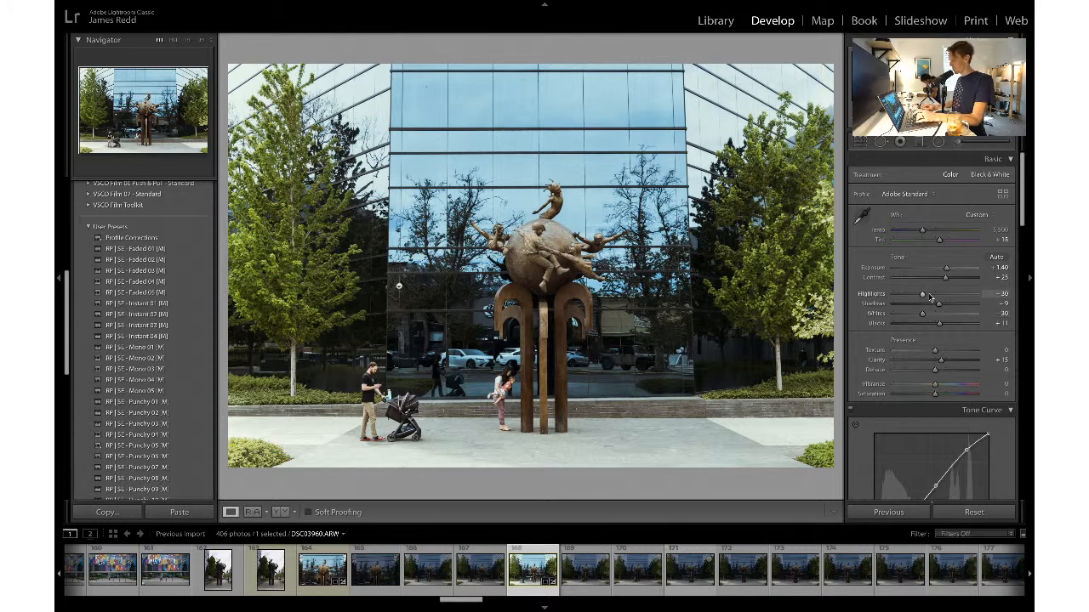
click(929, 295)
key(ctrl+z)
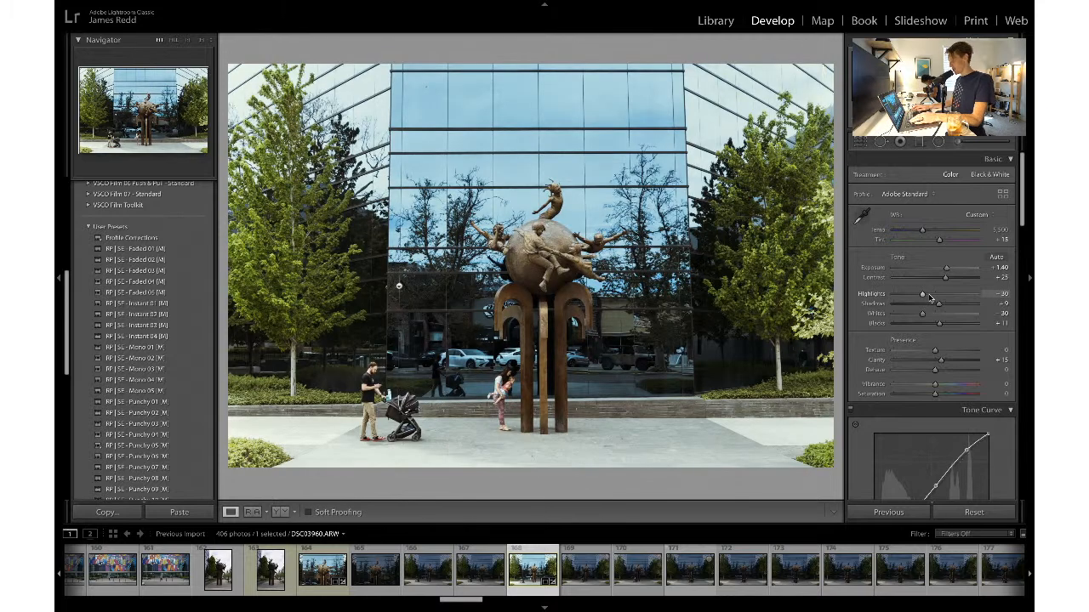
- Compare the photo before and after editing, and lower Blacks to almost 0
key(backslash)
key(backslash)
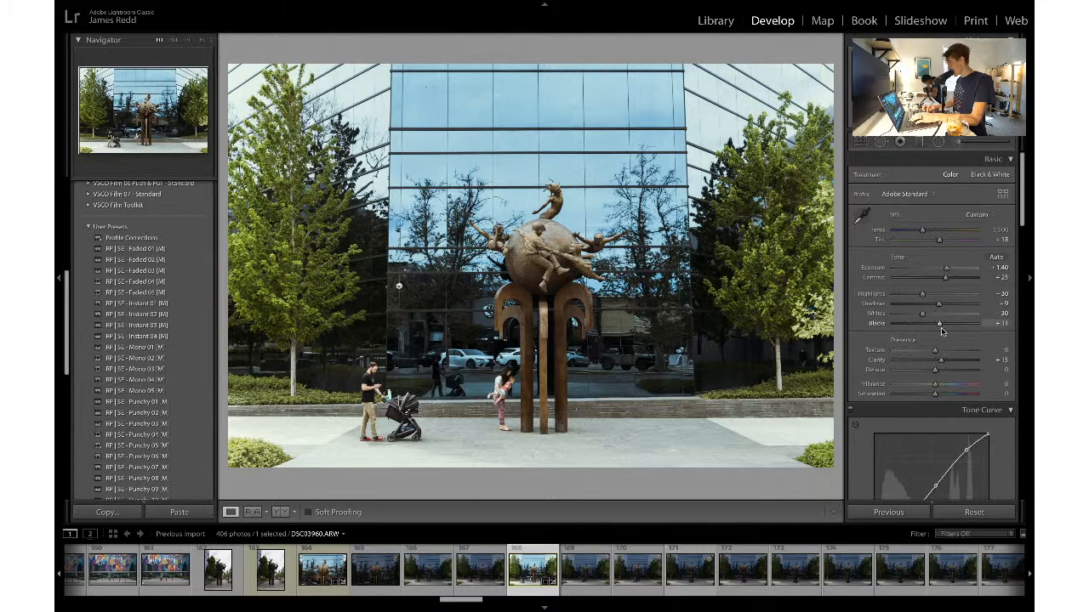
scroll(941, 327, down, 2)
drag(939, 290, 935, 293)
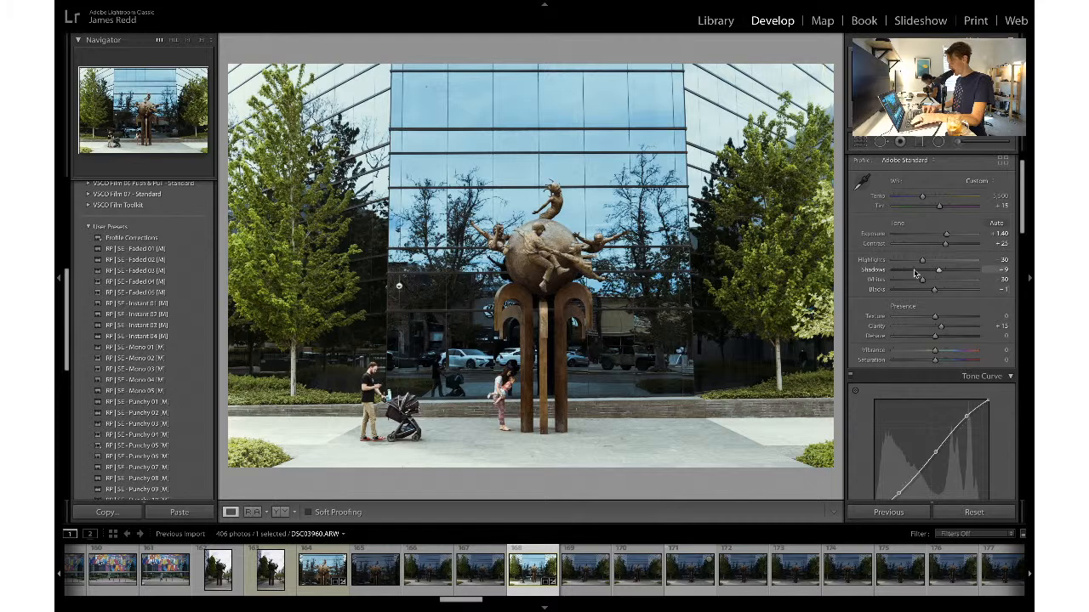
- Try lowering Whites to -43 and undo it
drag(918, 283, 917, 283)
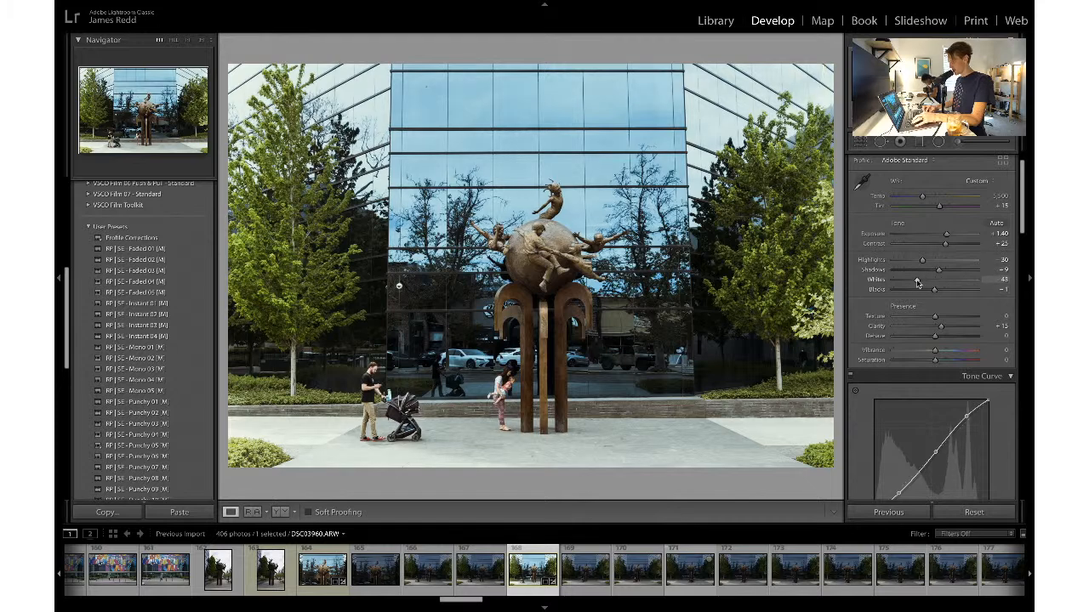
key(ctrl+z)
- Set HSL Luminance to +14 for Orange and +73 for Blue, and compare the photo before and after editing
scroll(996, 289, down, 5)
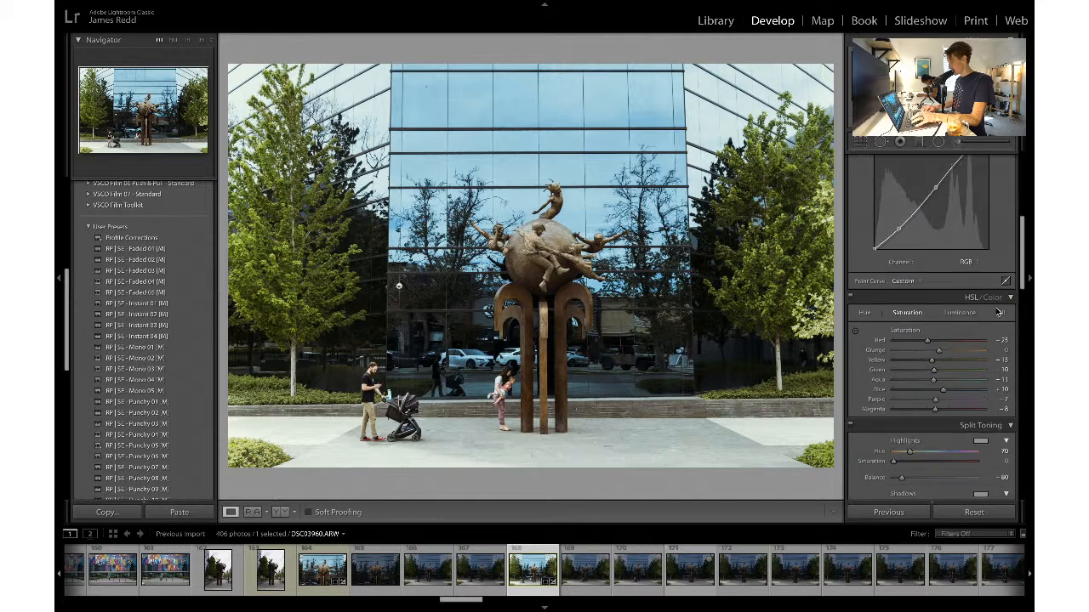
scroll(999, 312, down, 1)
click(959, 295)
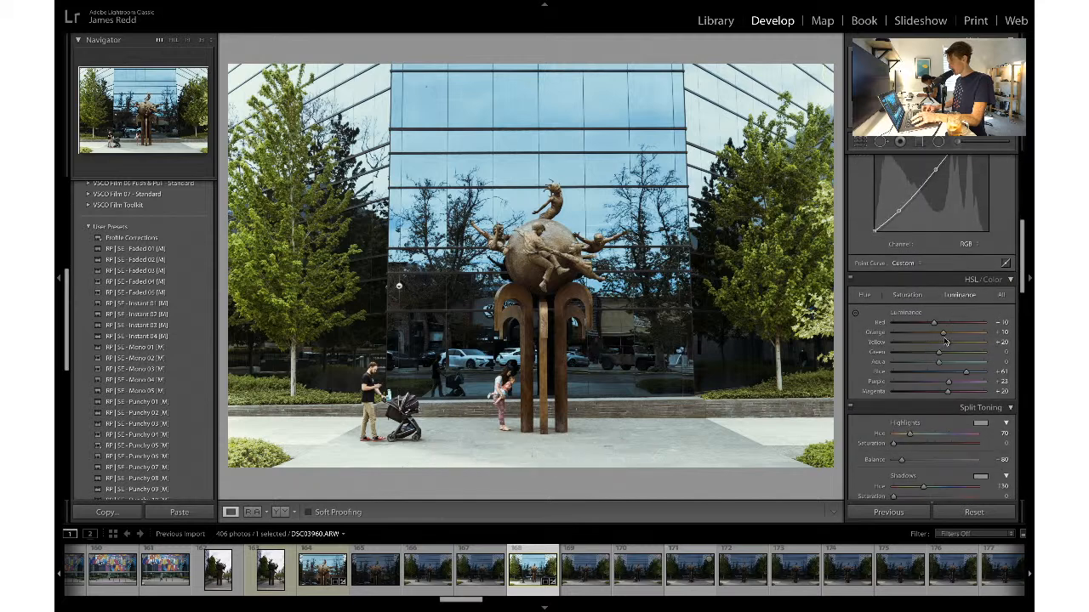
drag(944, 339, 947, 339)
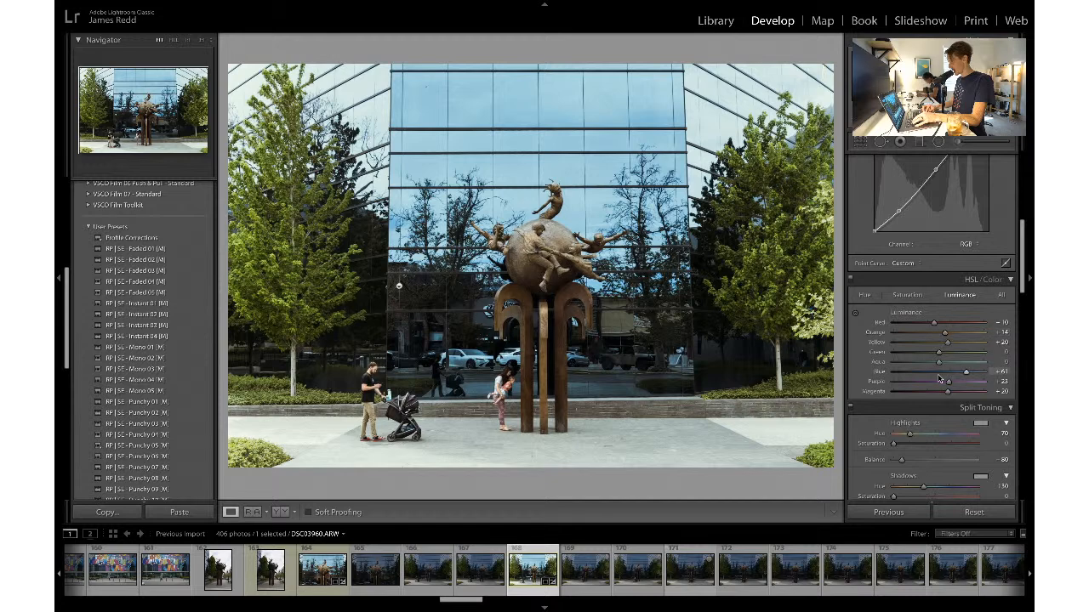
drag(953, 373, 971, 376)
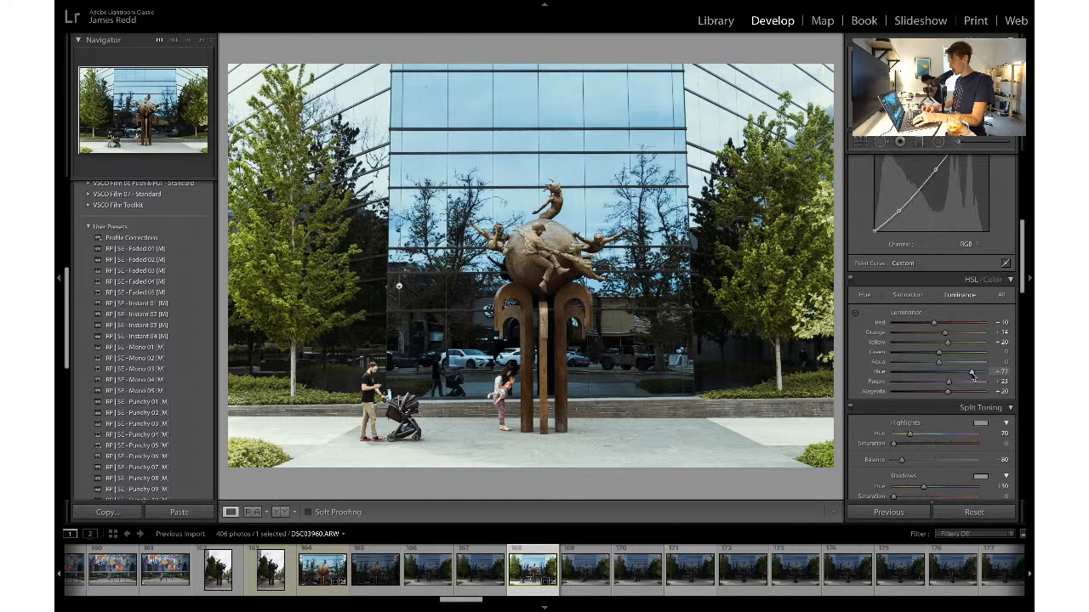
key(backslash)
key(backslash)
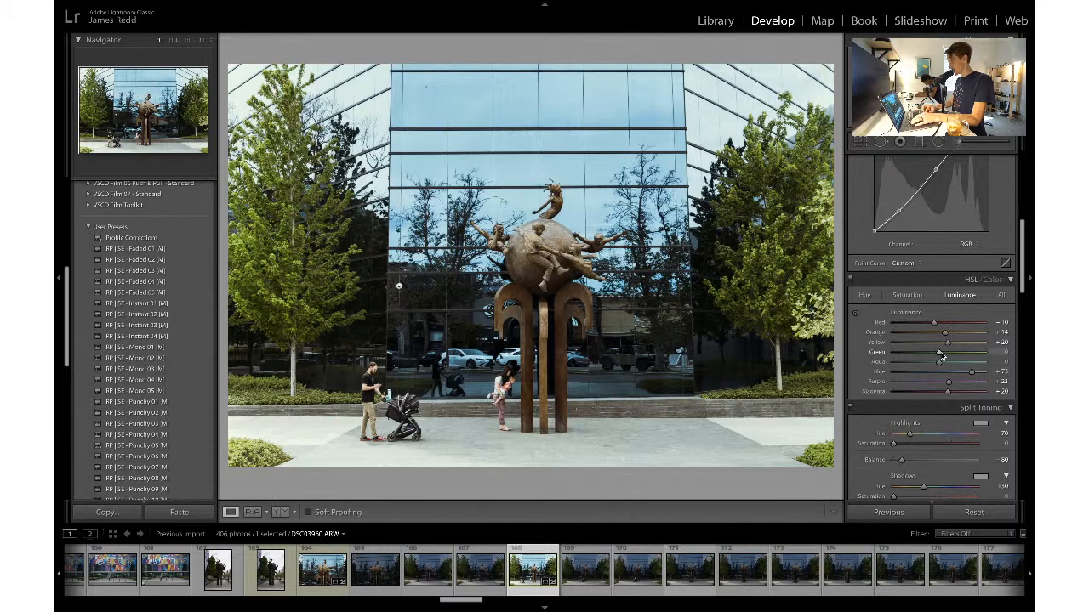
- Try brightening the Green luminance, undo it, and slightly raise the Green saturation instead
drag(941, 356, 951, 357)
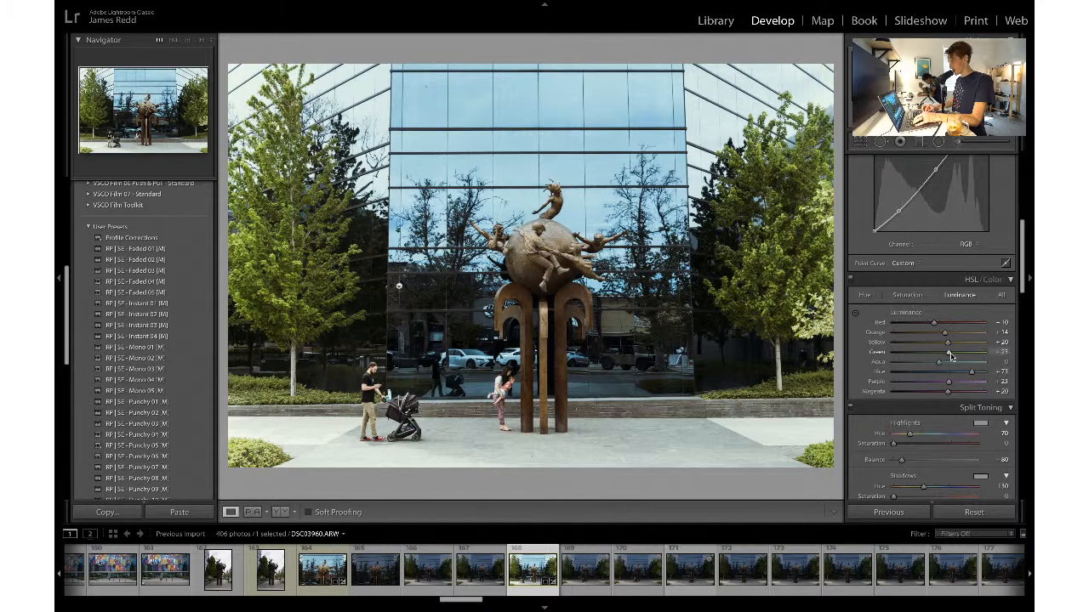
key(ctrl+z)
click(908, 295)
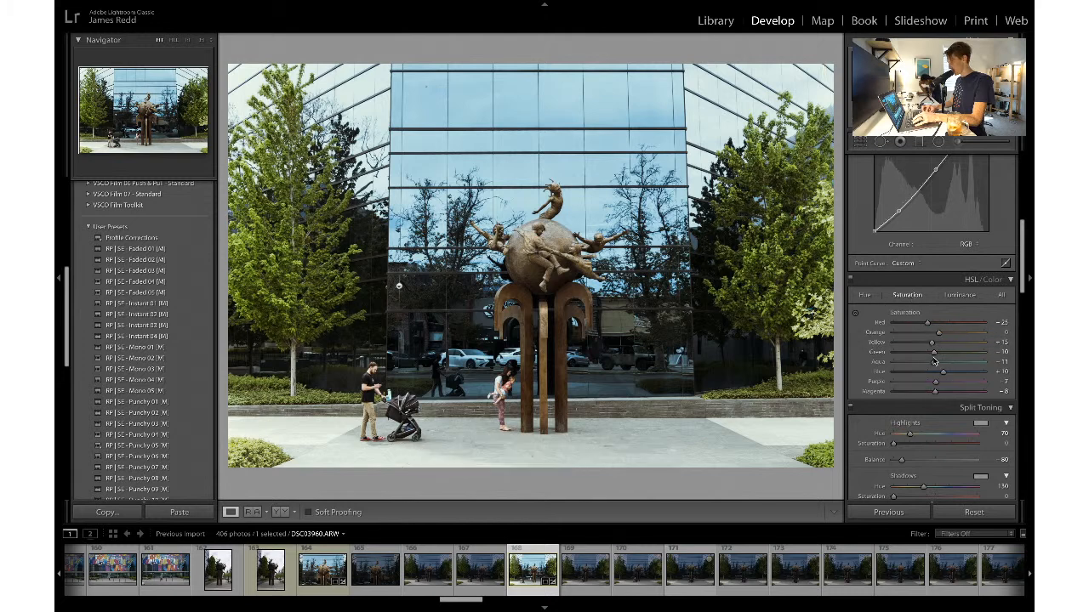
drag(934, 353, 936, 356)
- Set the Vignetting amount of the lens profile correction to 0
scroll(944, 349, down, 8)
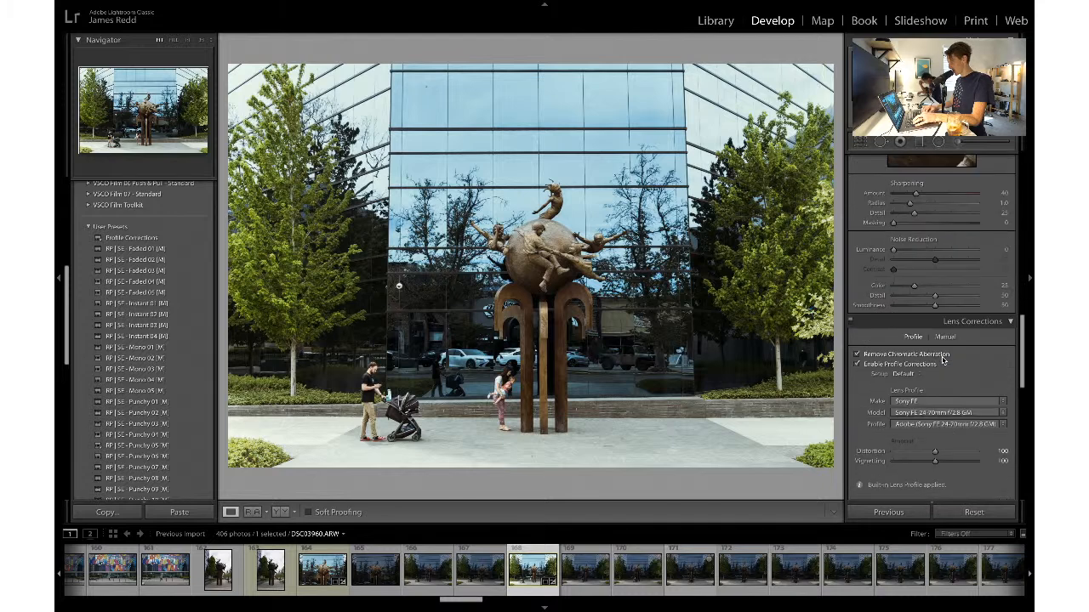
scroll(943, 361, down, 3)
drag(935, 327, 892, 329)
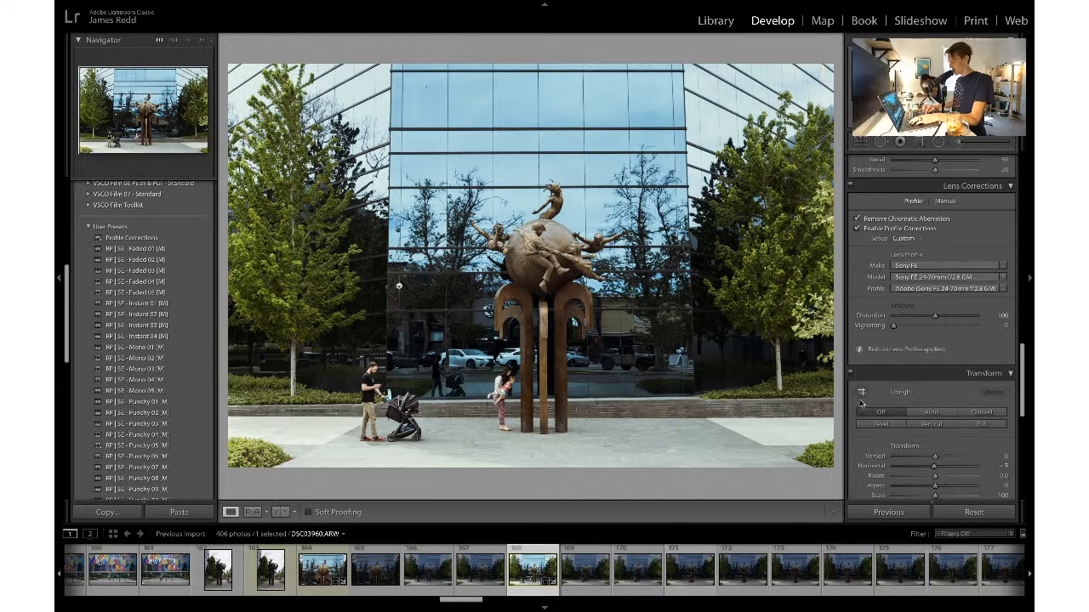
- Export the edited photo as a JPEG at quality 100, and copy its develop settings
key(super+shift+e)
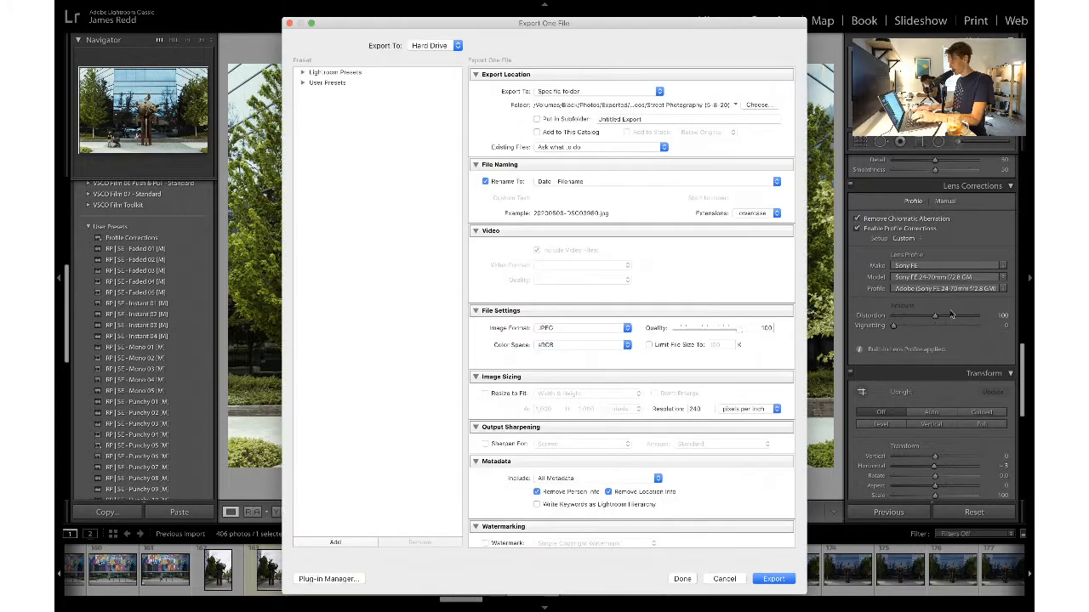
key(Return)
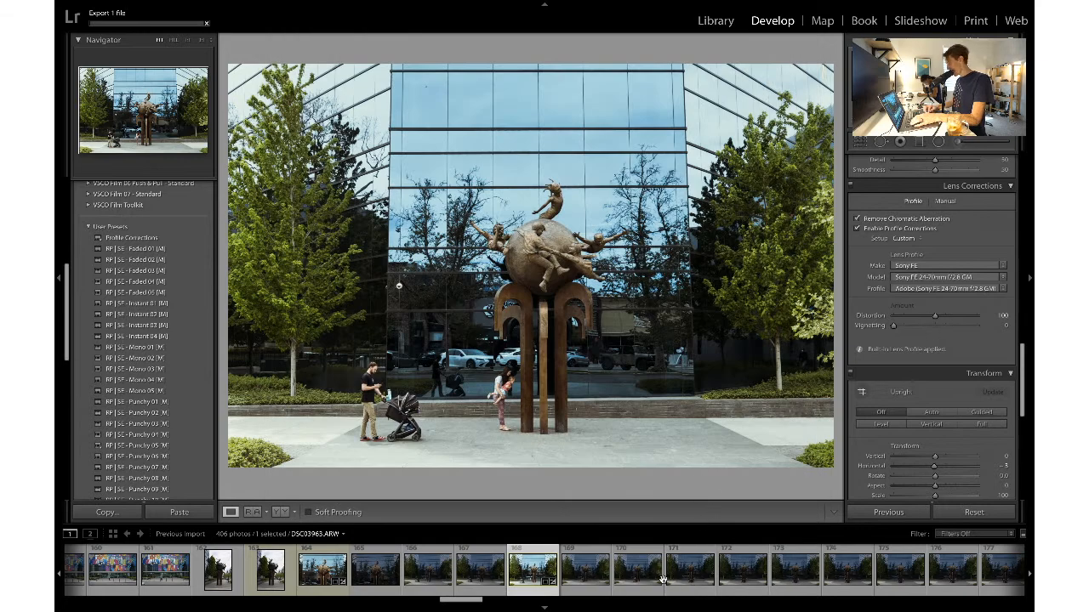
scroll(667, 578, up, 2)
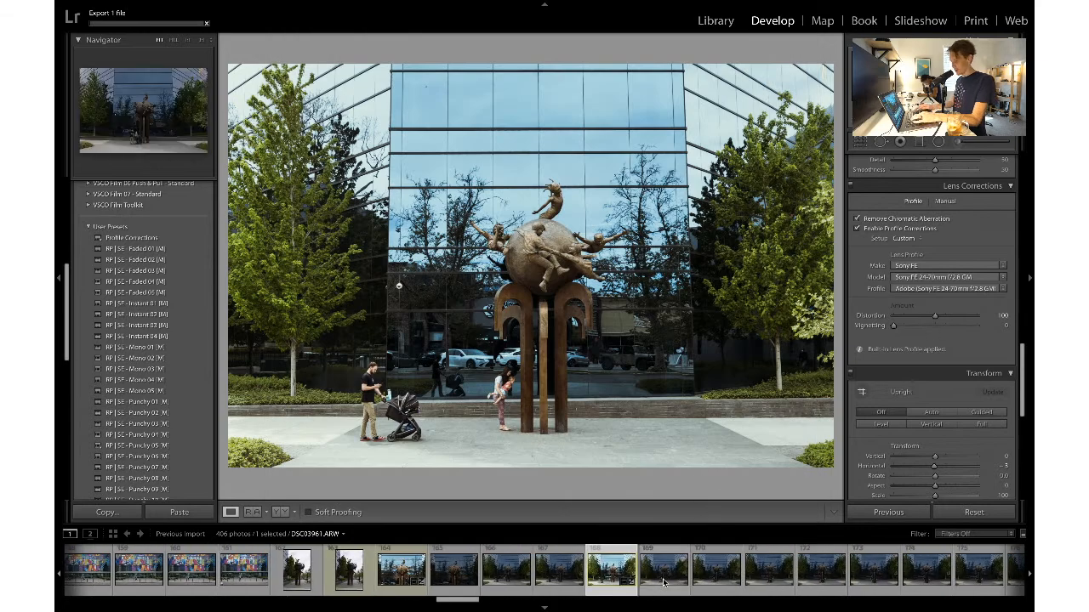
key(super+shift+c)
key(Return)
- Browse ahead to the two photos of people beside the parked cars, compare them and check the details up close
scroll(664, 583, right, 8)
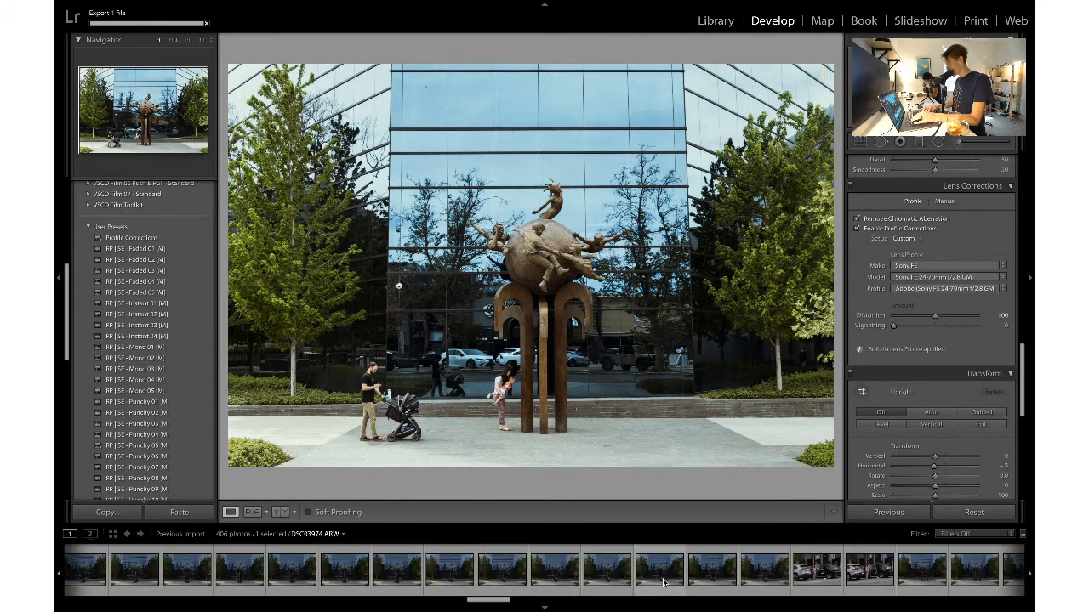
click(753, 572)
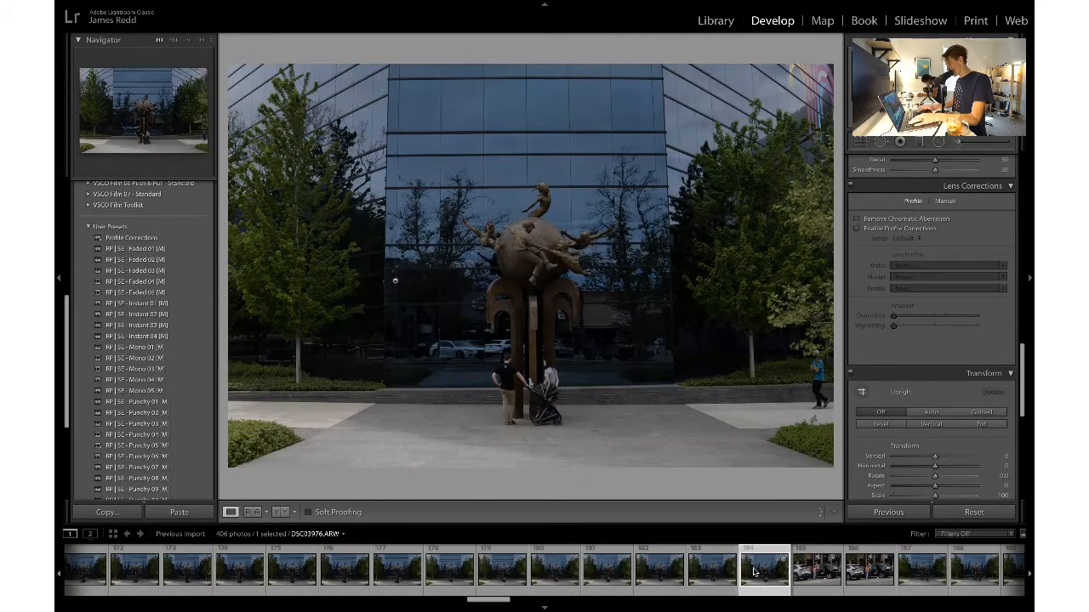
scroll(752, 573, right, 2)
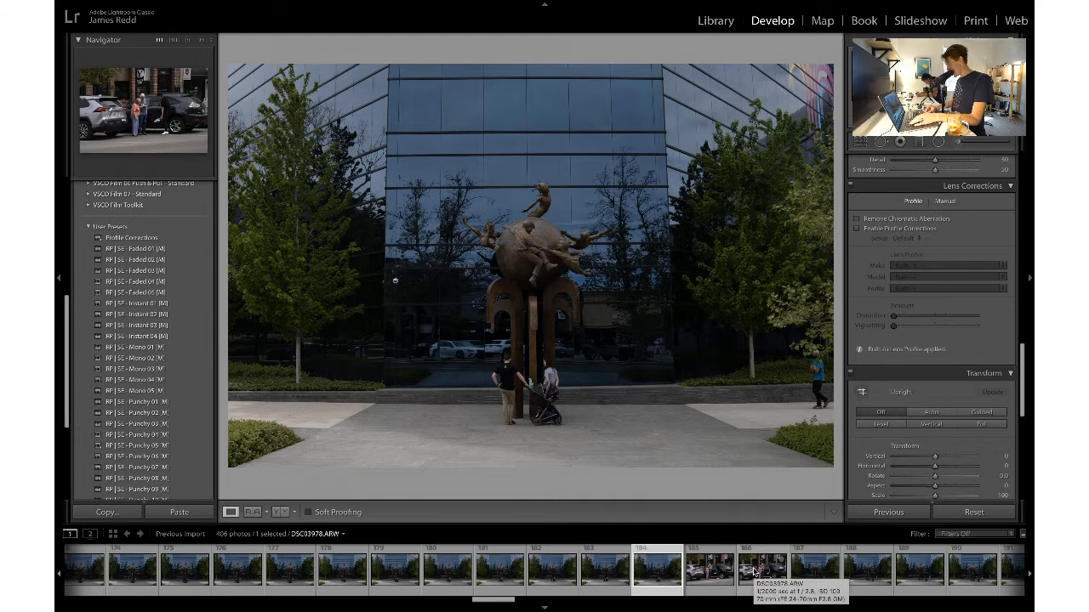
key(Right)
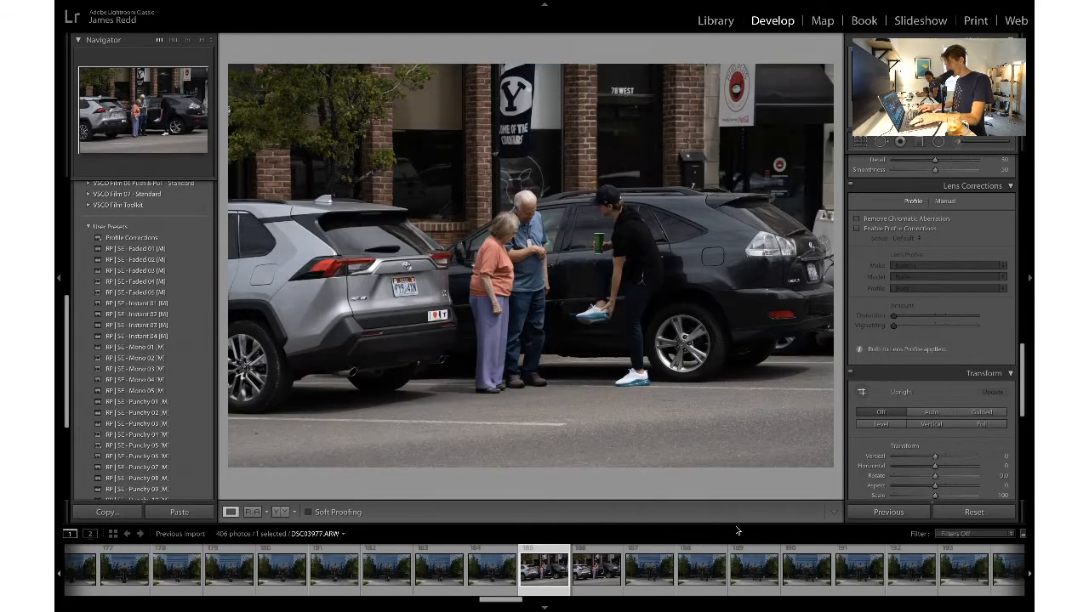
key(Right)
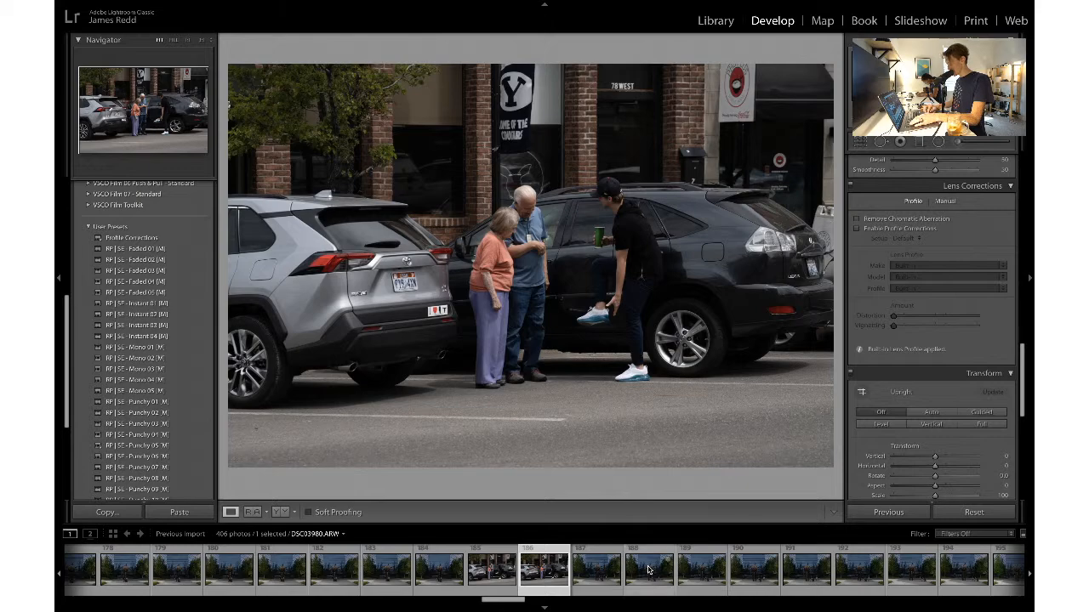
scroll(642, 571, down, 3)
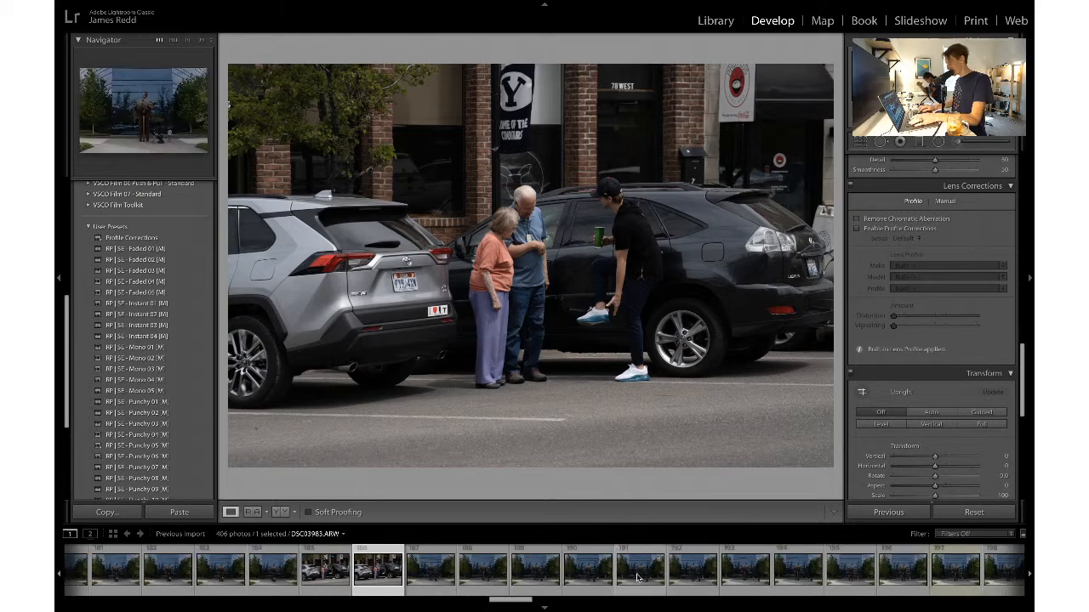
click(594, 313)
click(594, 312)
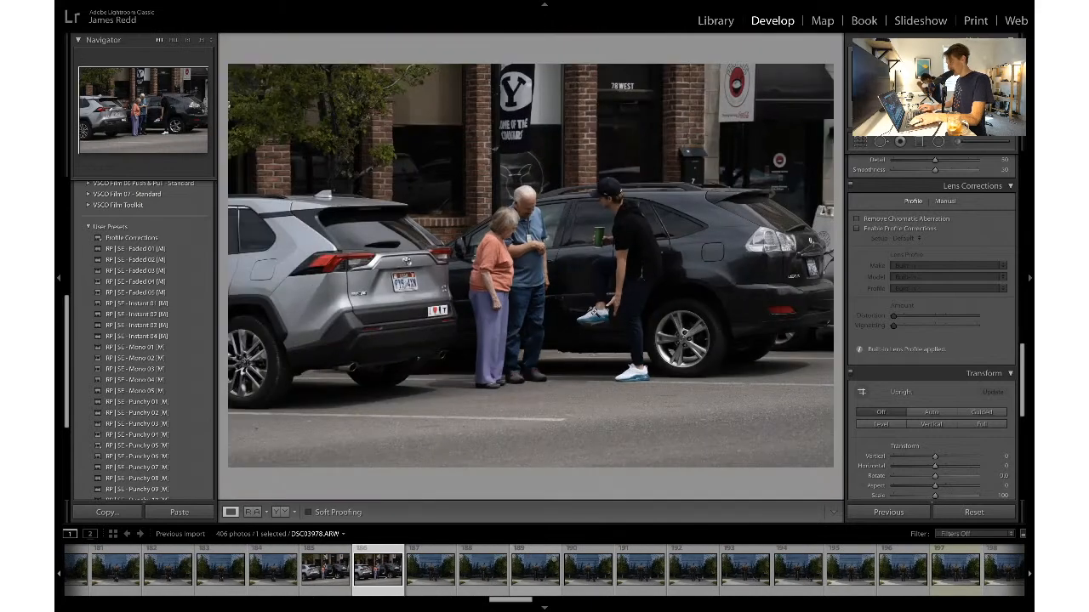
key(Left)
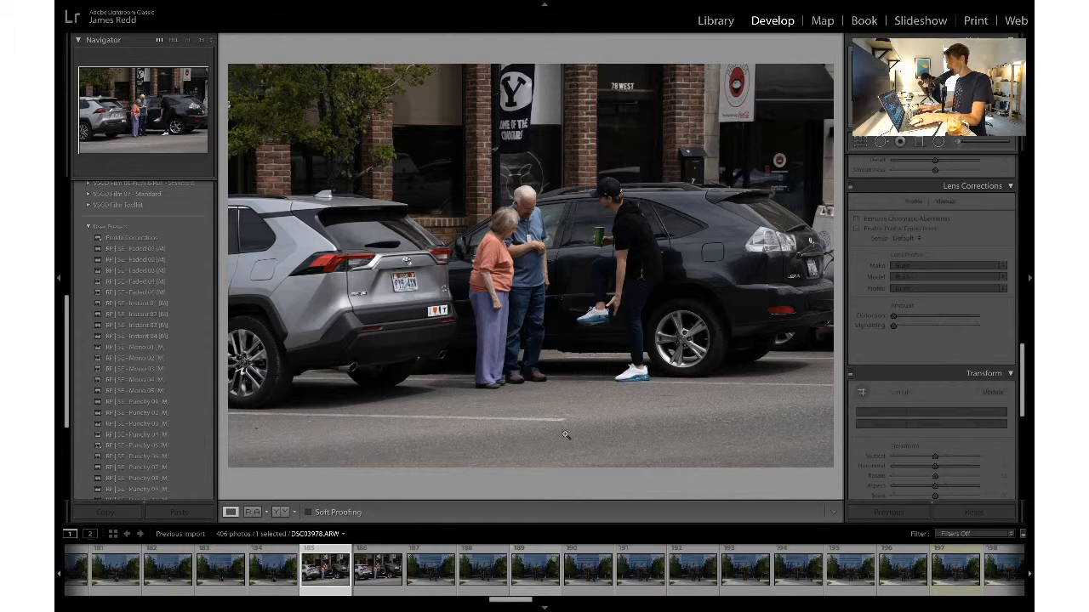
click(575, 343)
click(620, 271)
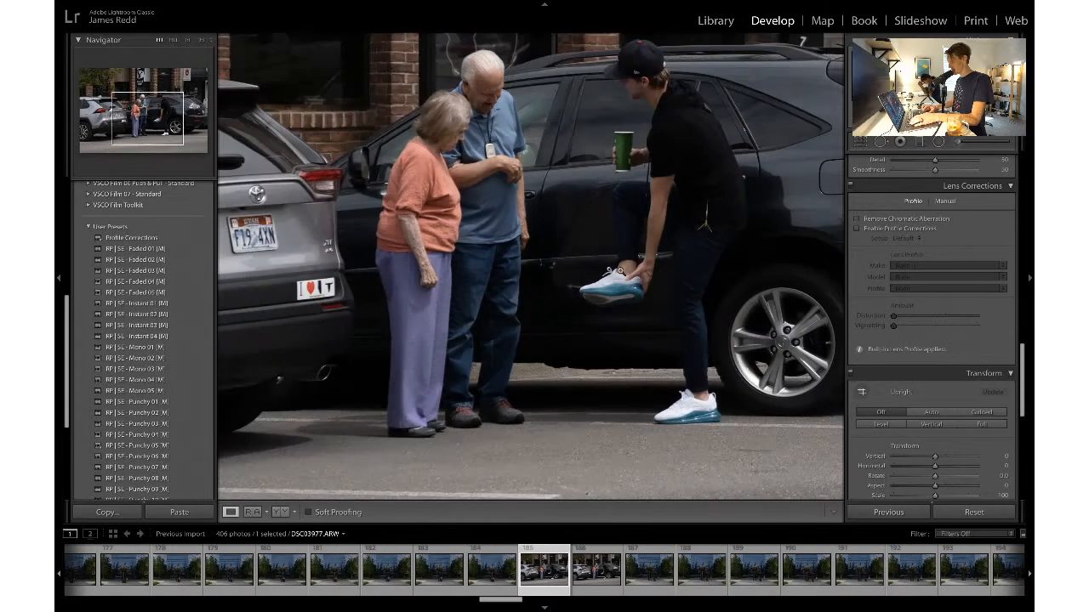
key(Right)
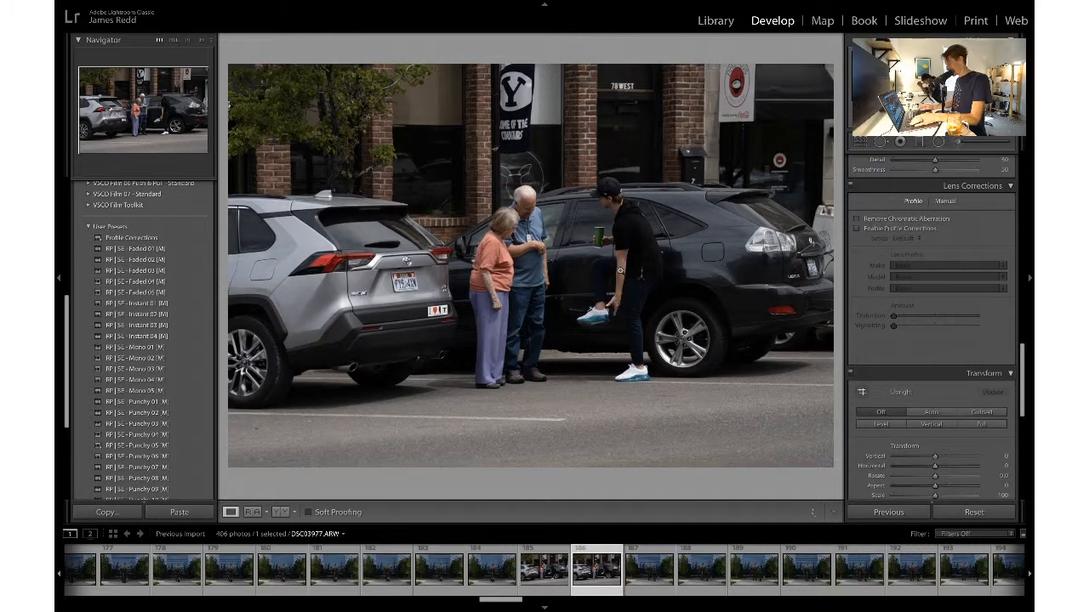
- Look through the following sculpture photos, including the highlighted frames 197 and 210 of the walker in yellow
key(Right)
key(Right)
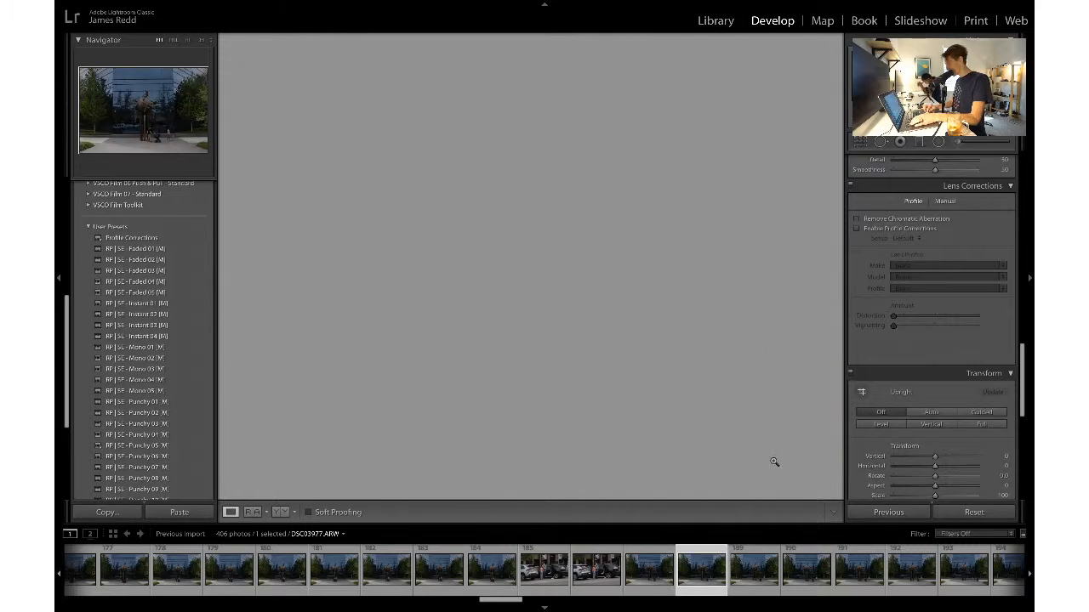
click(774, 558)
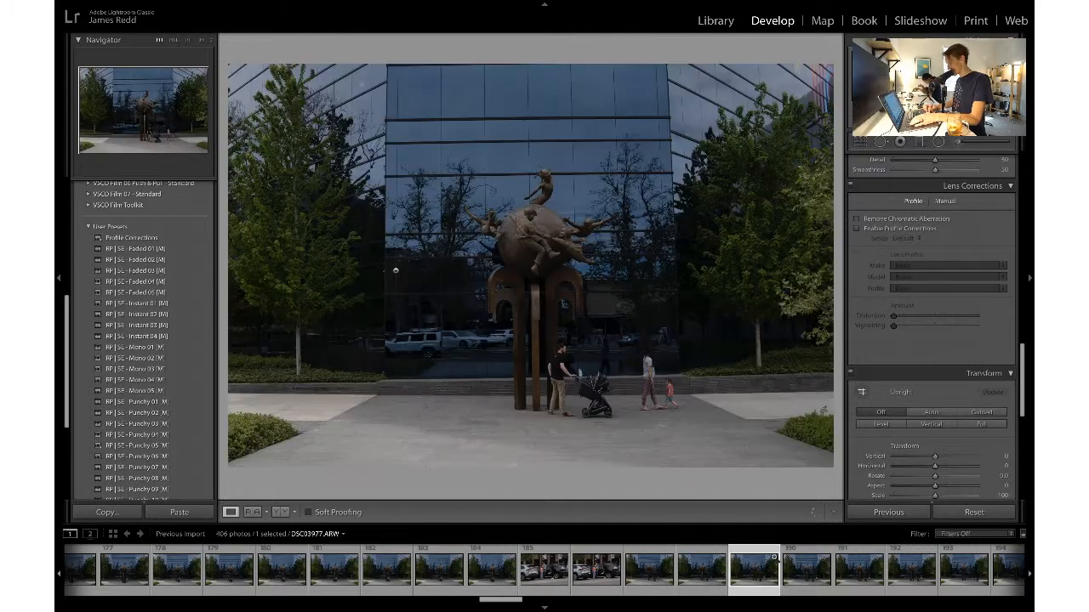
key(Right)
key(Right)
key(Right)
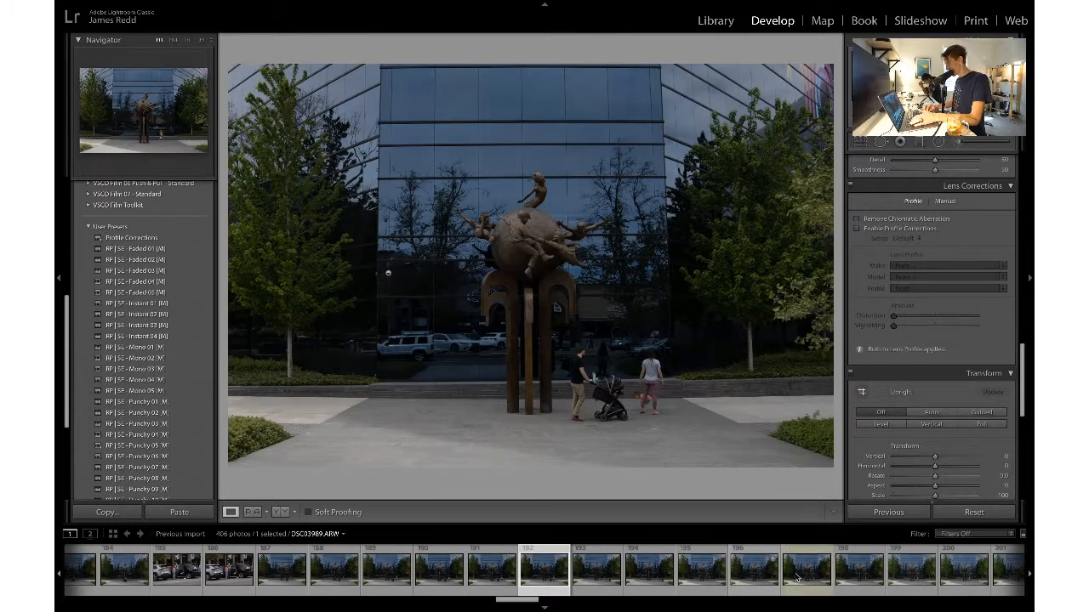
click(797, 578)
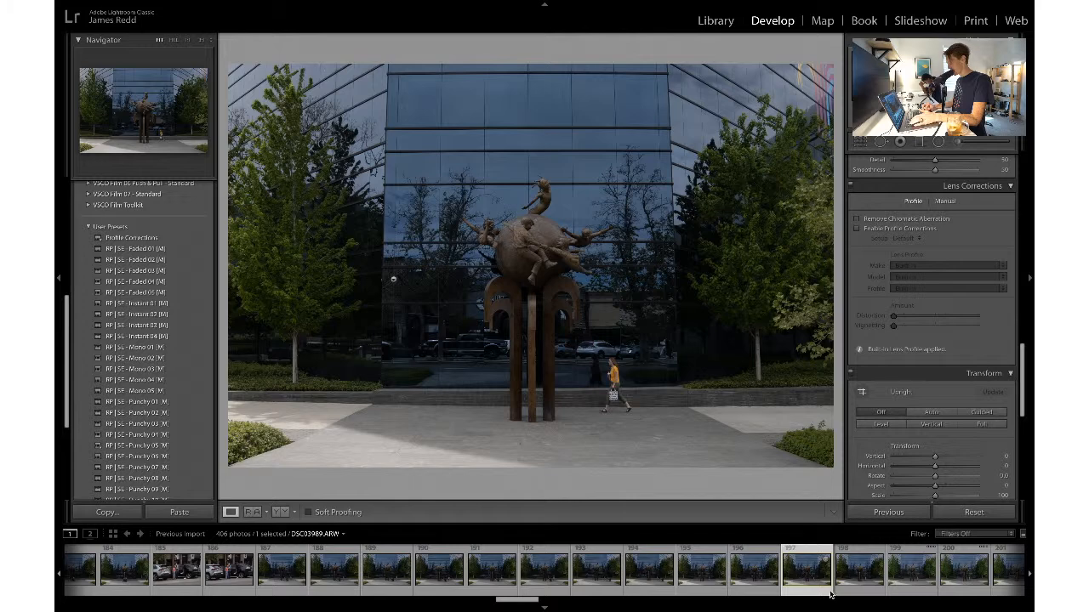
scroll(808, 587, down, 5)
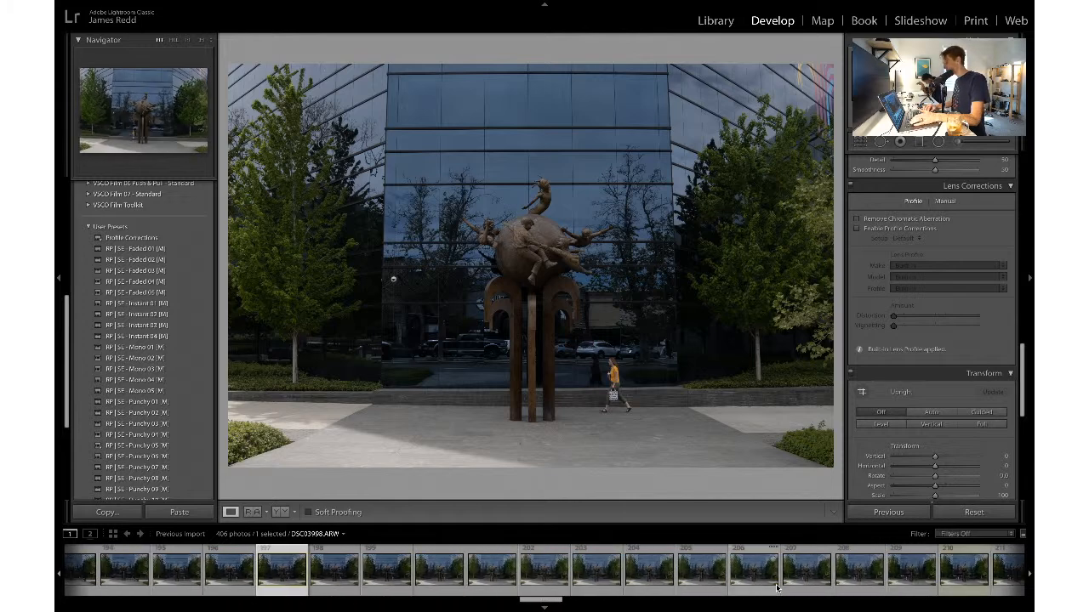
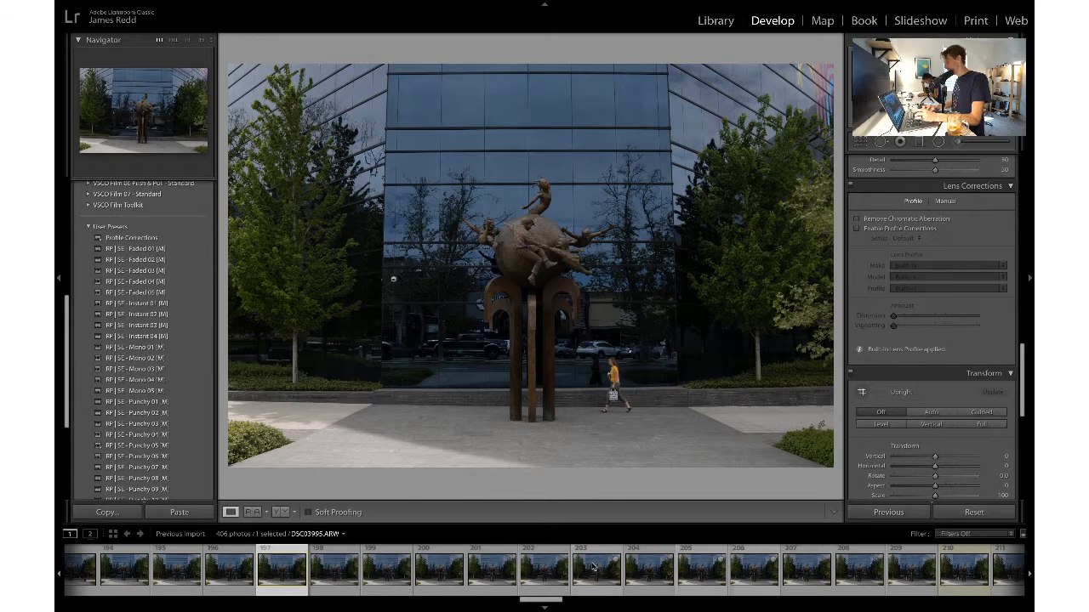
scroll(619, 564, down, 3)
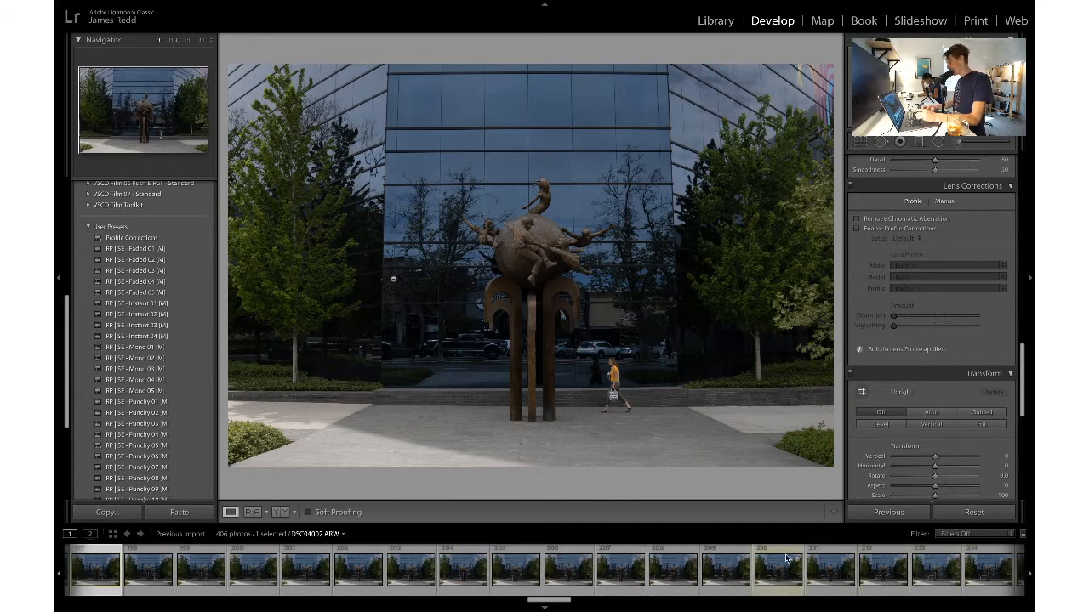
click(774, 566)
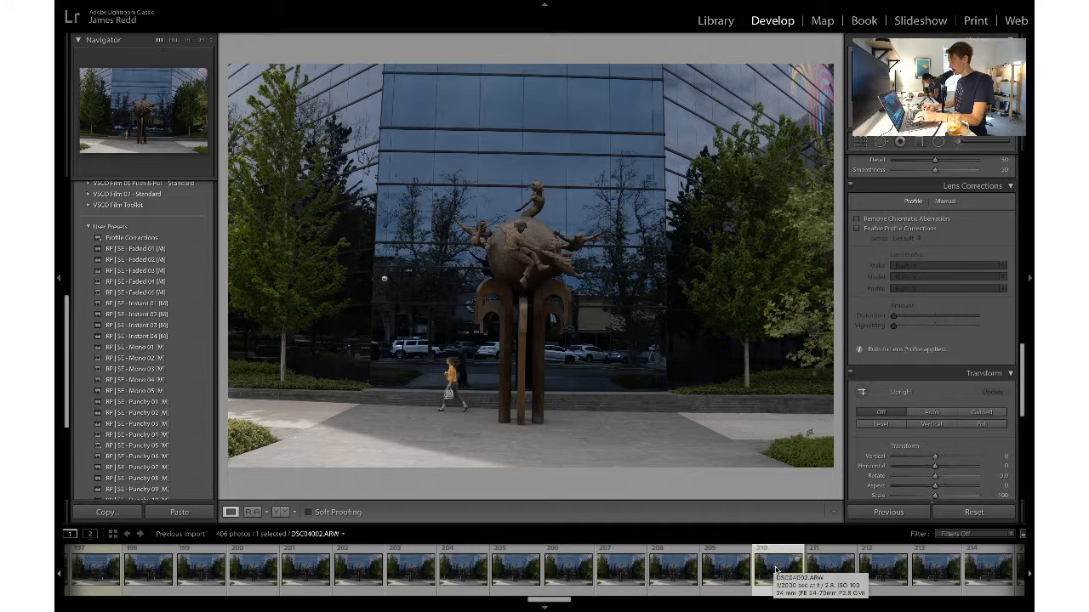
- Select photo 219 with the scooter rider passing the sculpture and paste the copied develop settings onto it
scroll(776, 570, down, 6)
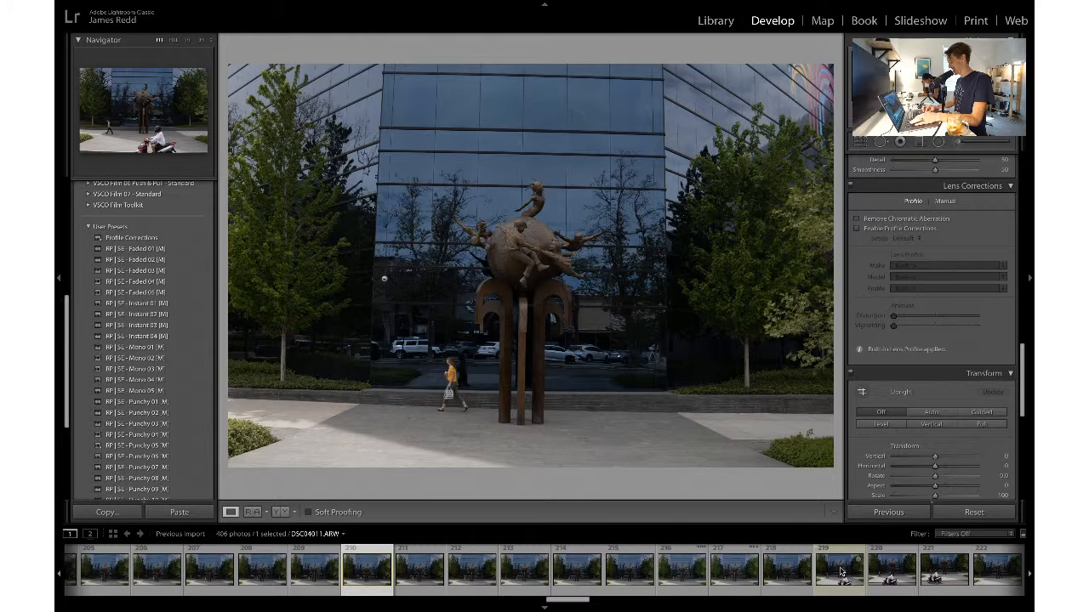
click(842, 572)
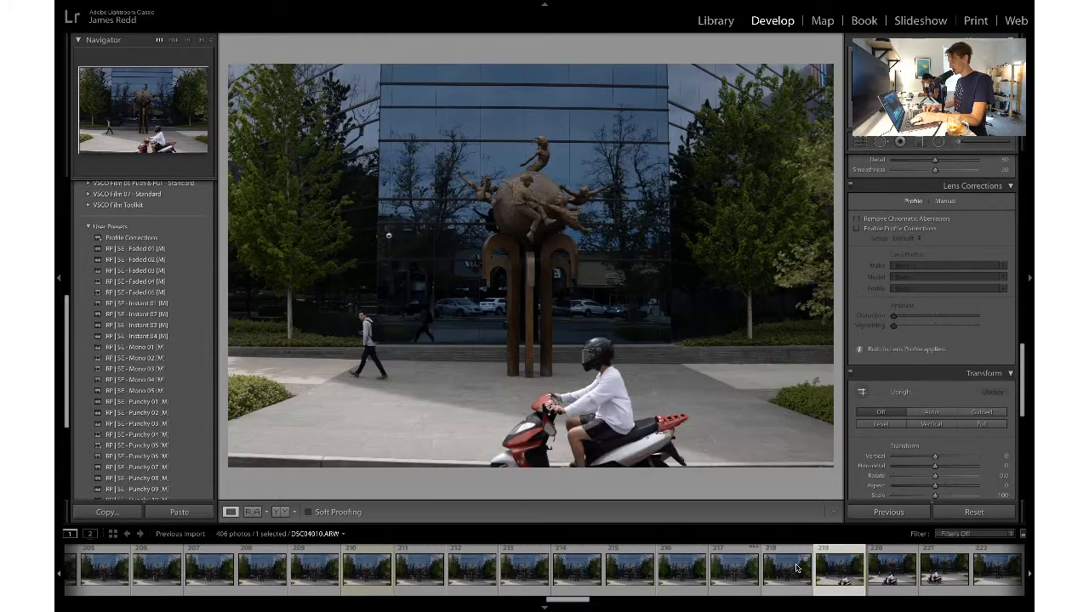
scroll(834, 578, down, 2)
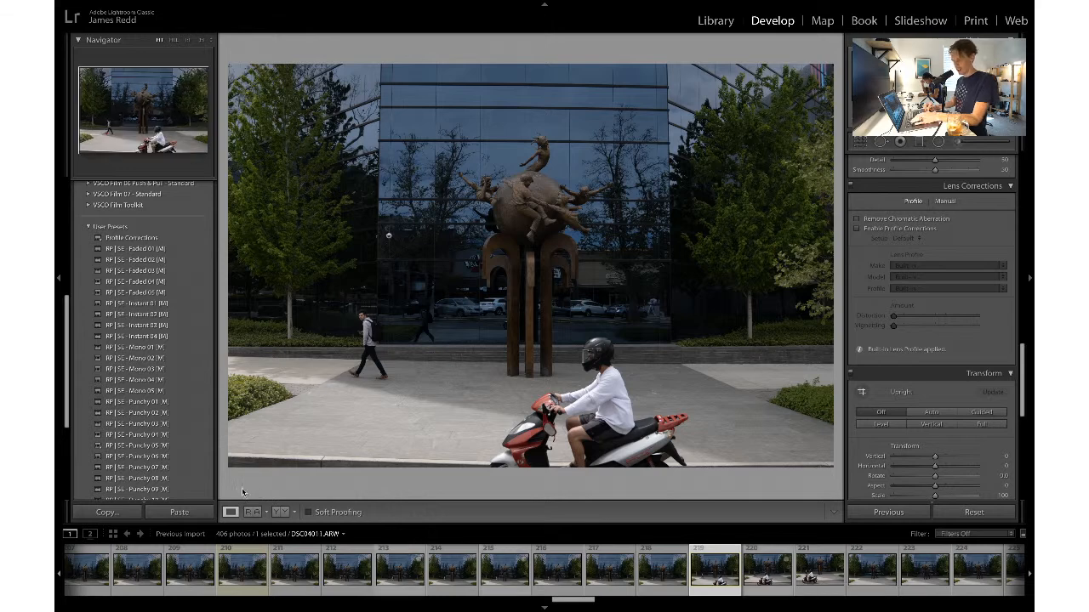
click(164, 293)
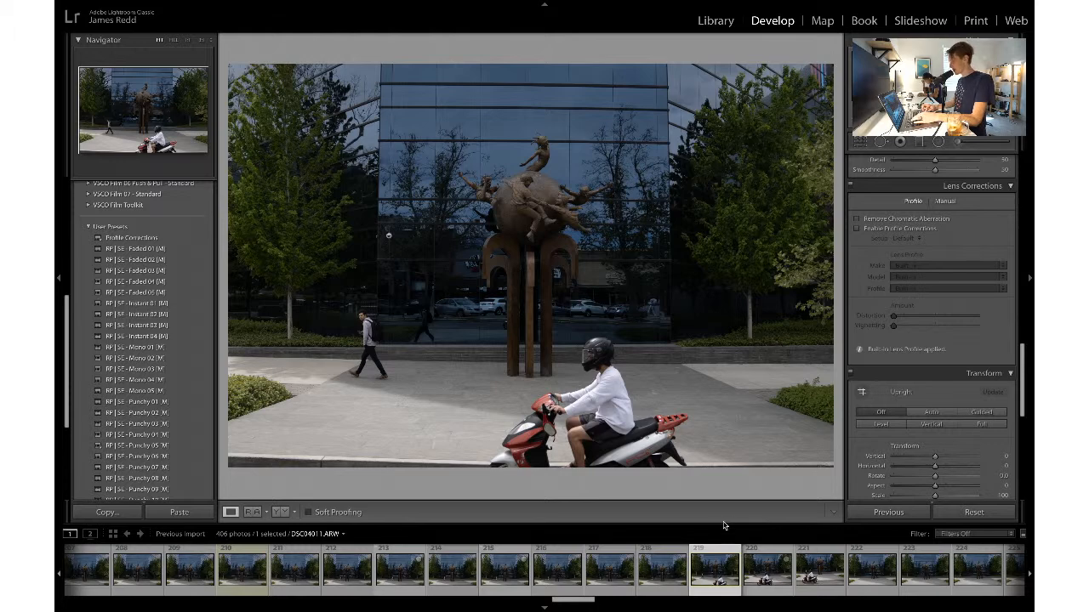
key(ctrl+shift+v)
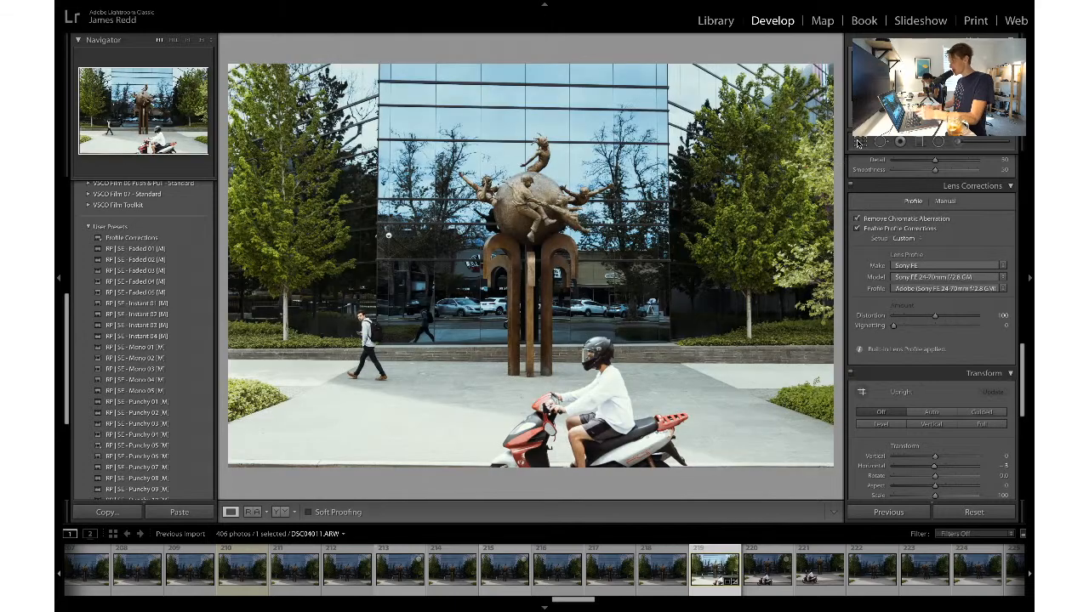
- Straighten photo 219 to an angle of -0.93, crop it to a 1 x 1 ratio and shift it slightly within the frame
click(859, 142)
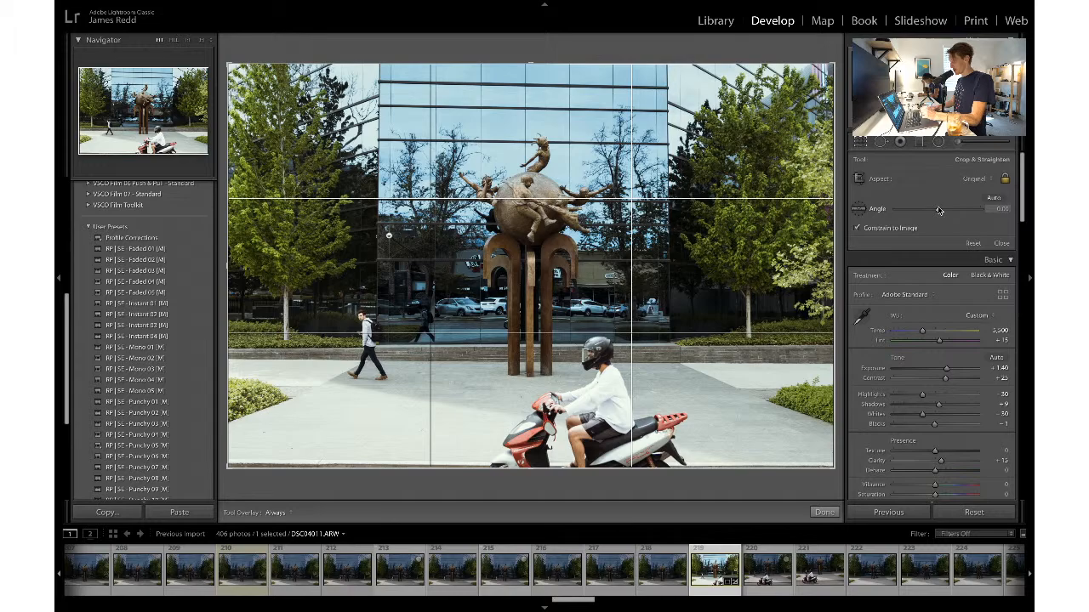
drag(938, 208, 937, 210)
click(977, 179)
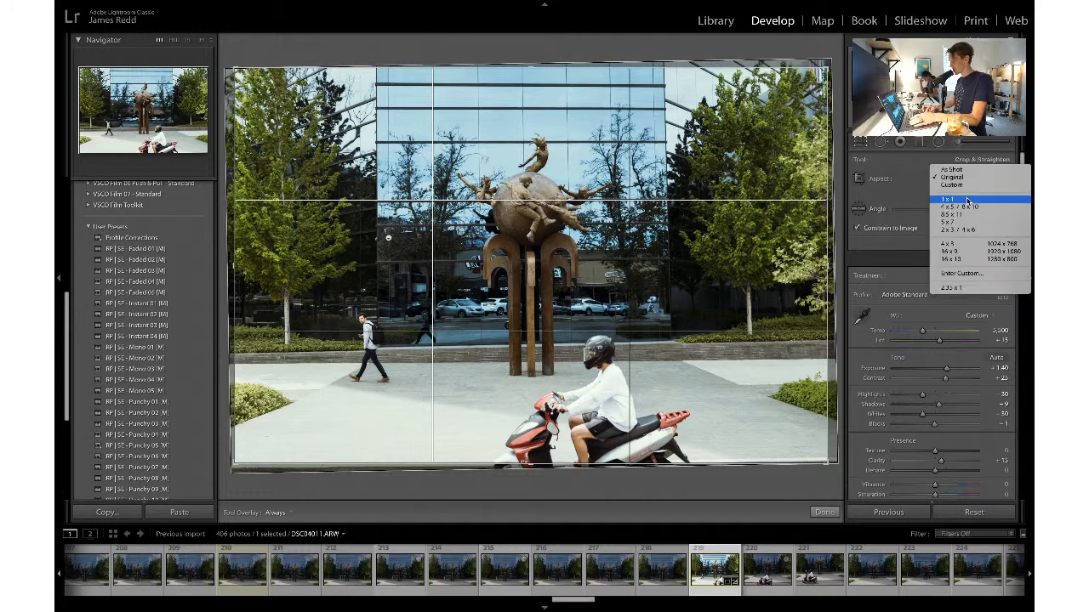
click(967, 201)
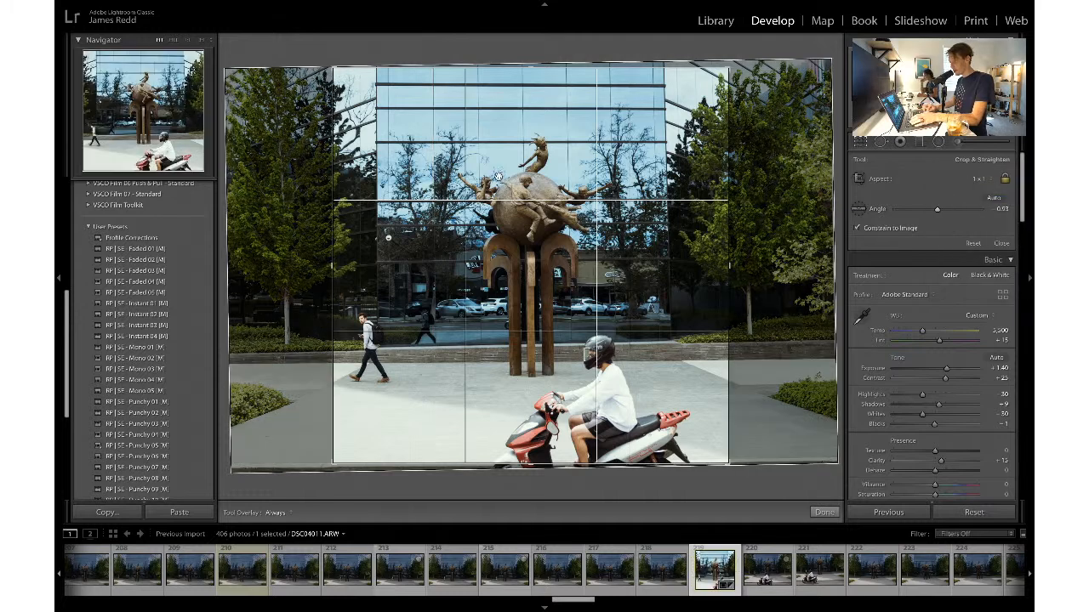
drag(499, 177, 496, 177)
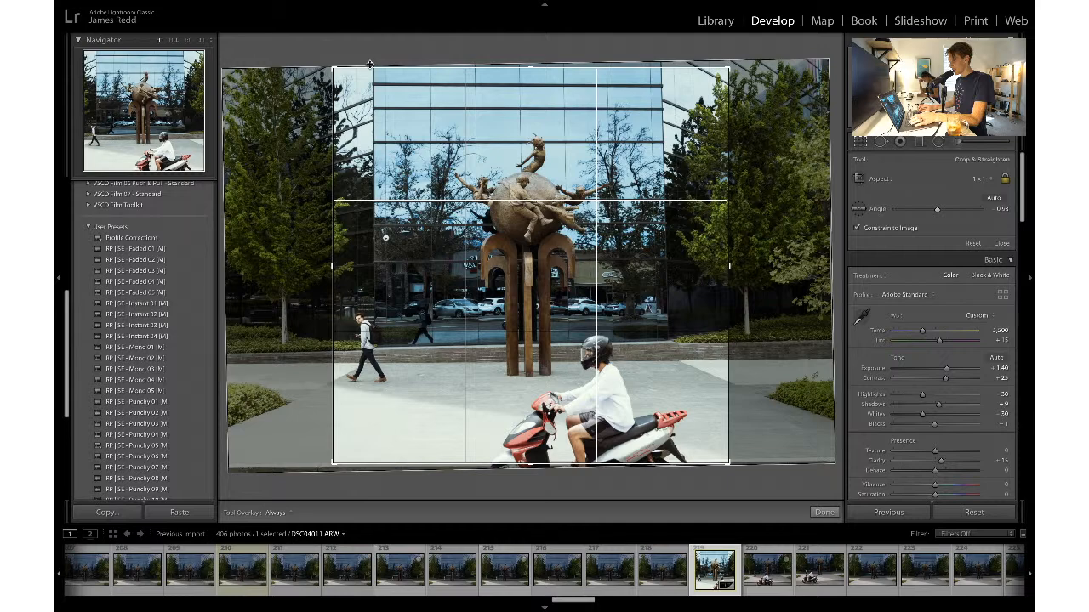
key(r)
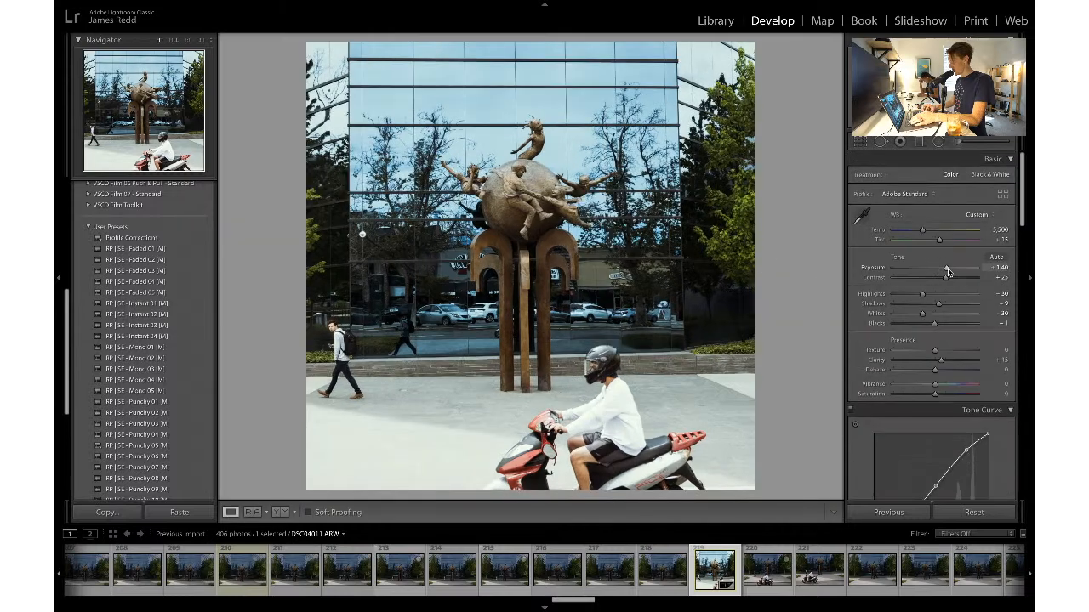
- Set the photo's exposure to +1.35 and its straightening angle to -0.74
drag(948, 271, 946, 270)
click(860, 142)
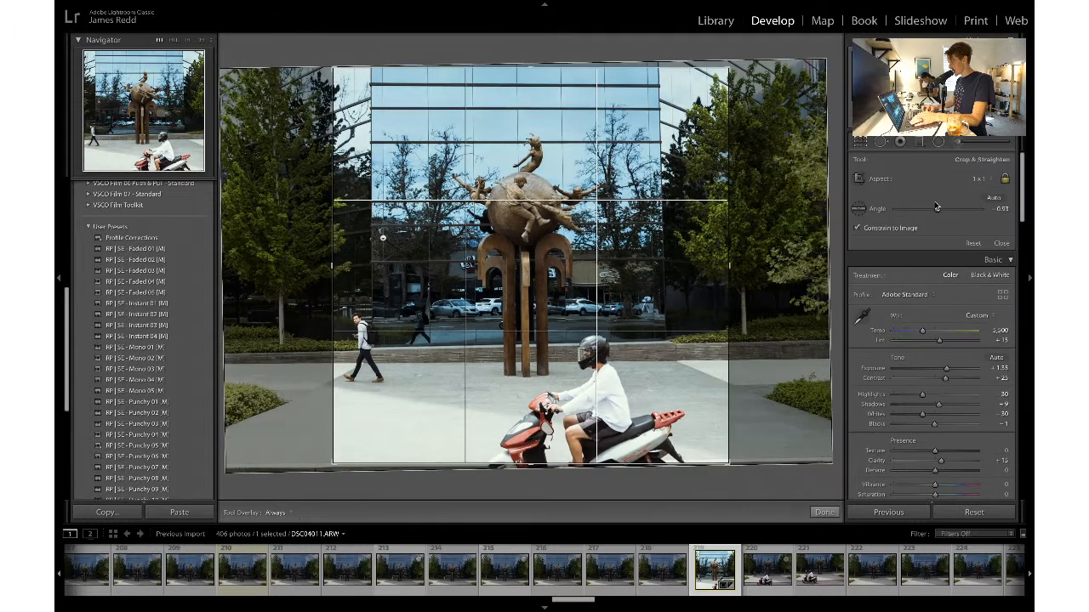
drag(932, 209, 936, 213)
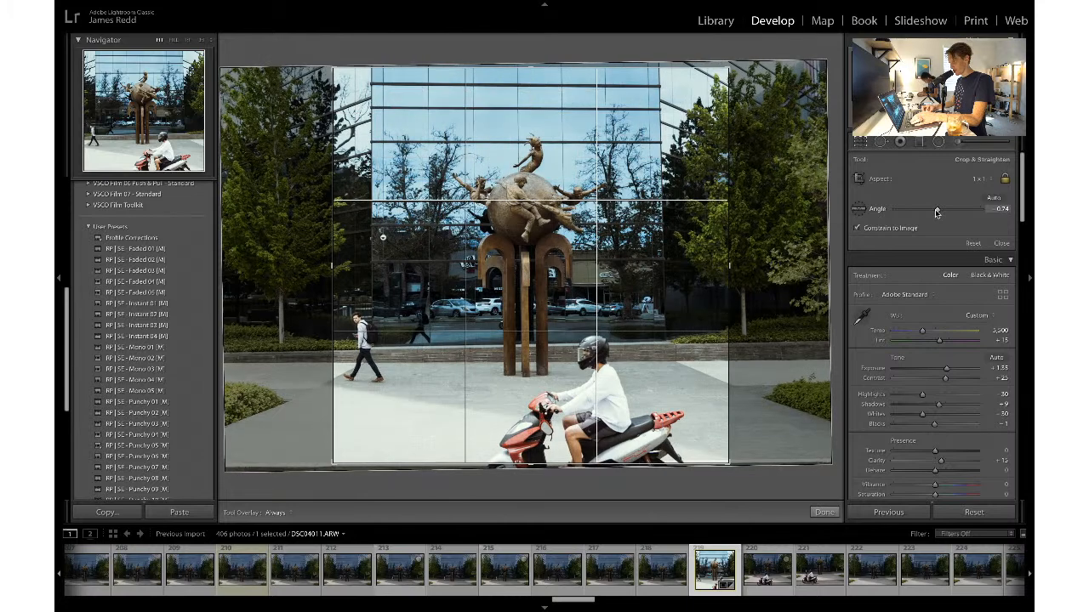
key(Return)
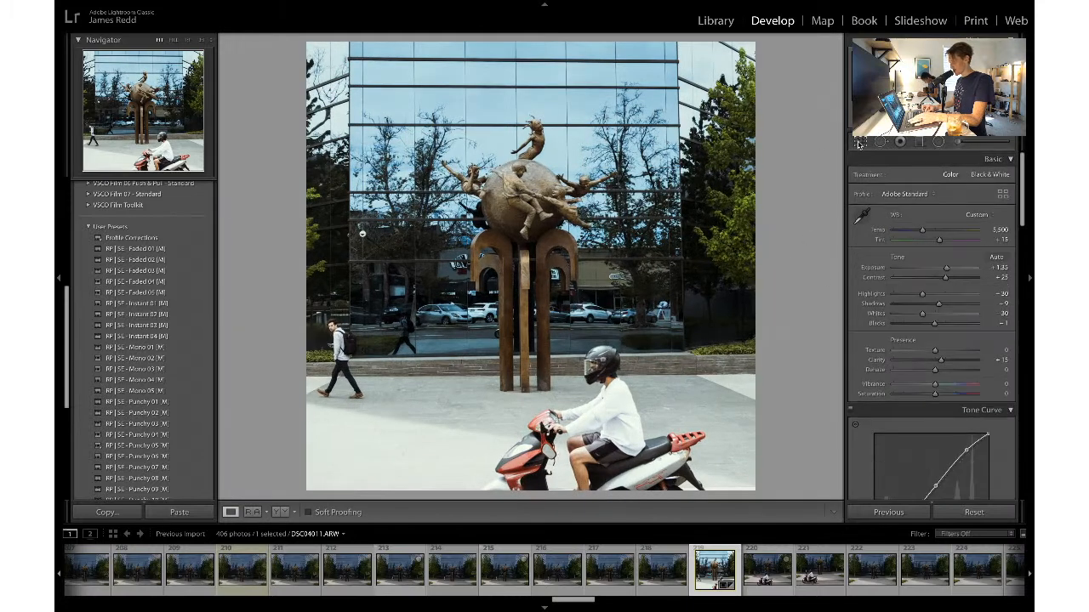
- Reset the crop's aspect ratio to As Shot, and settle on the 4 x 5 / 8 x 10 ratio
click(859, 143)
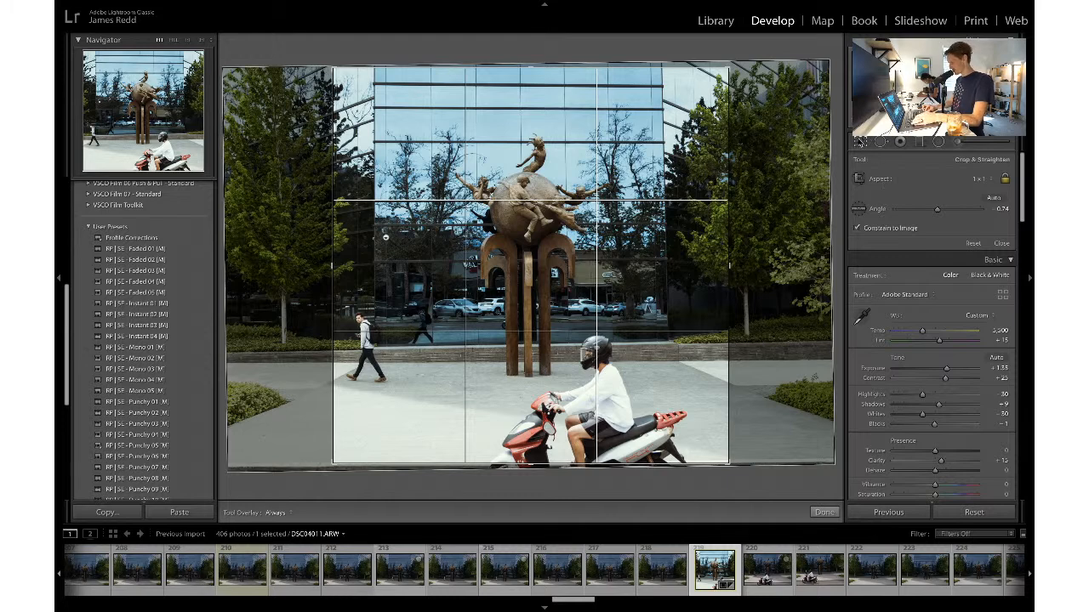
click(861, 143)
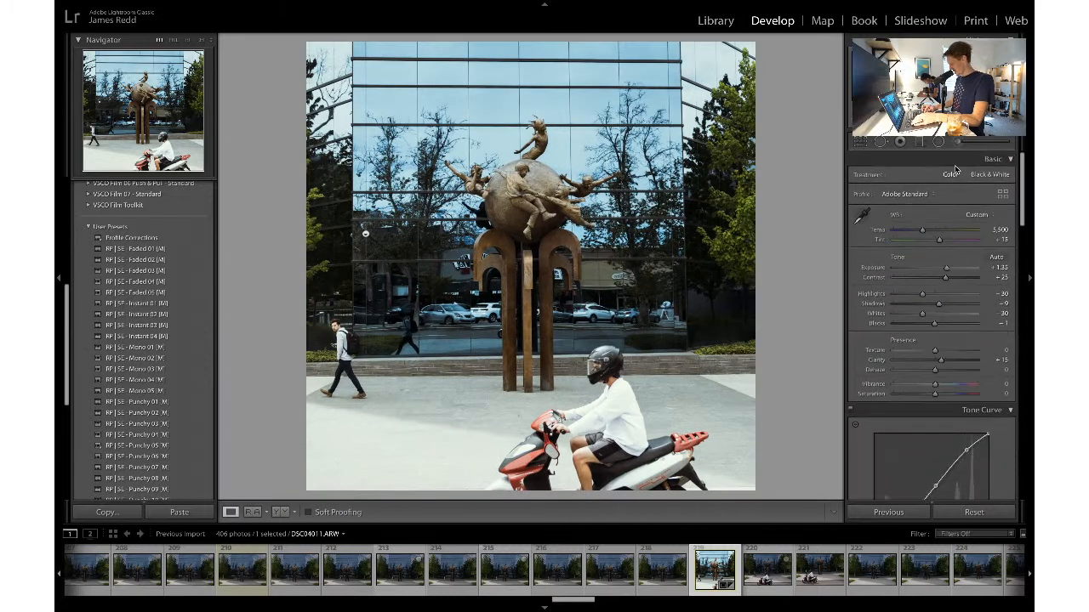
click(863, 143)
click(984, 189)
click(978, 151)
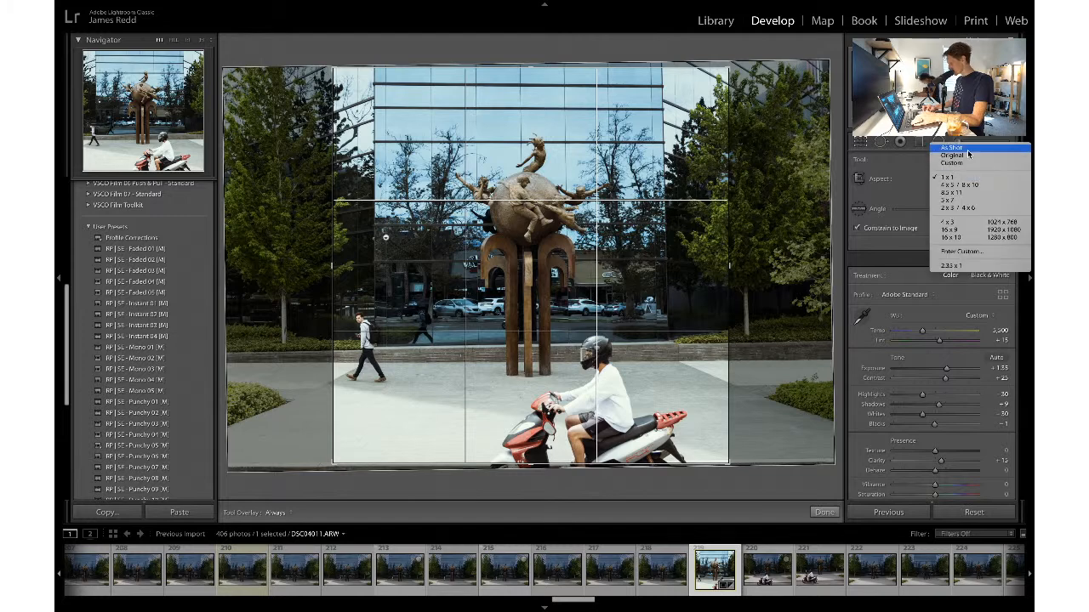
click(984, 185)
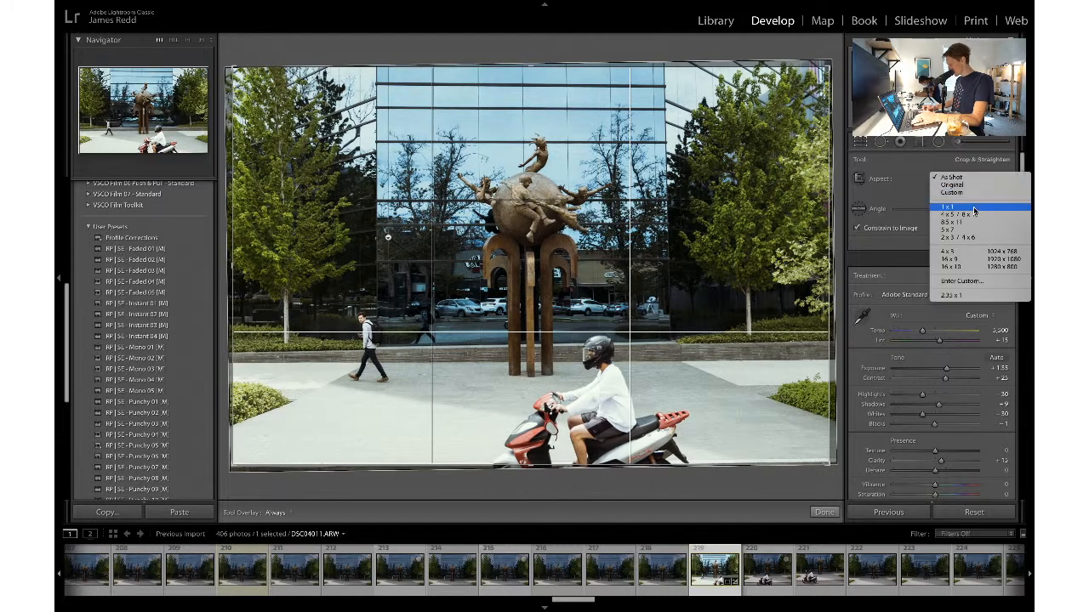
click(974, 217)
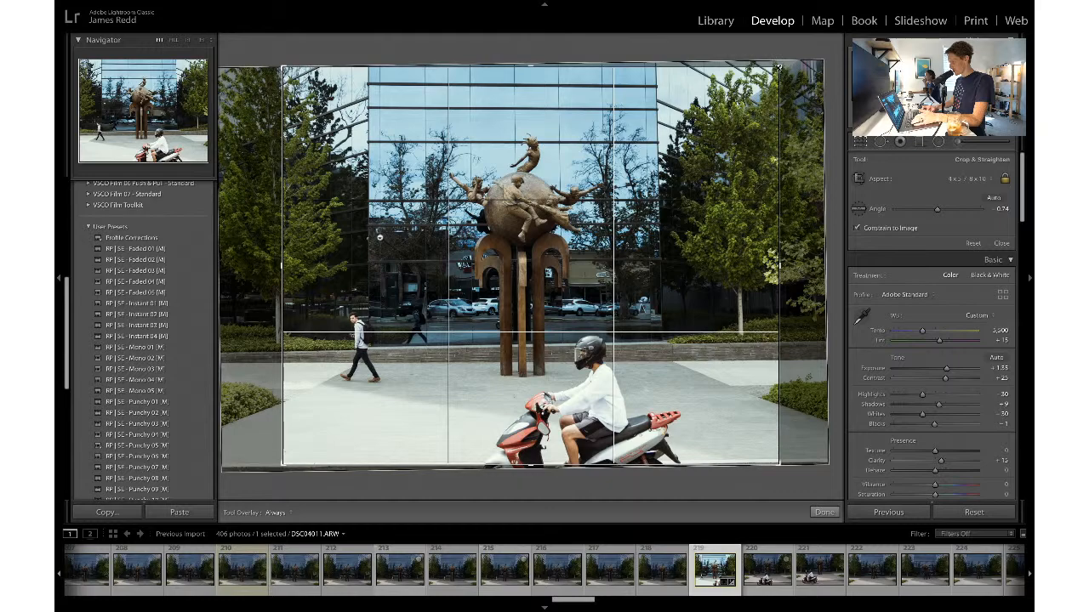
- Tighten the crop around the sculpture, the walker and the scooter rider, trimming the upper facade and the side trees
drag(779, 66, 756, 86)
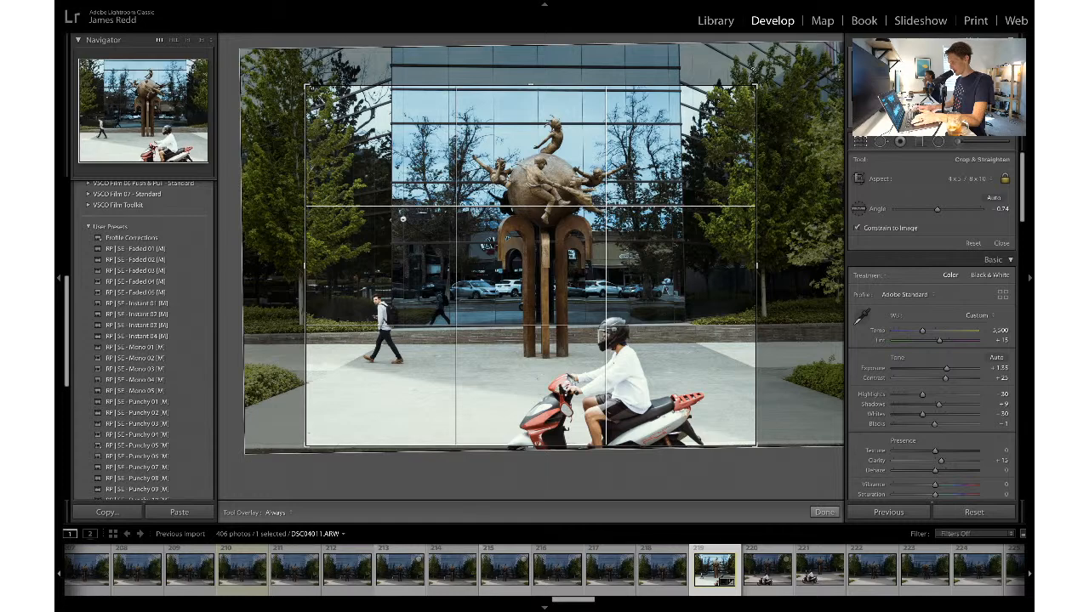
key(r)
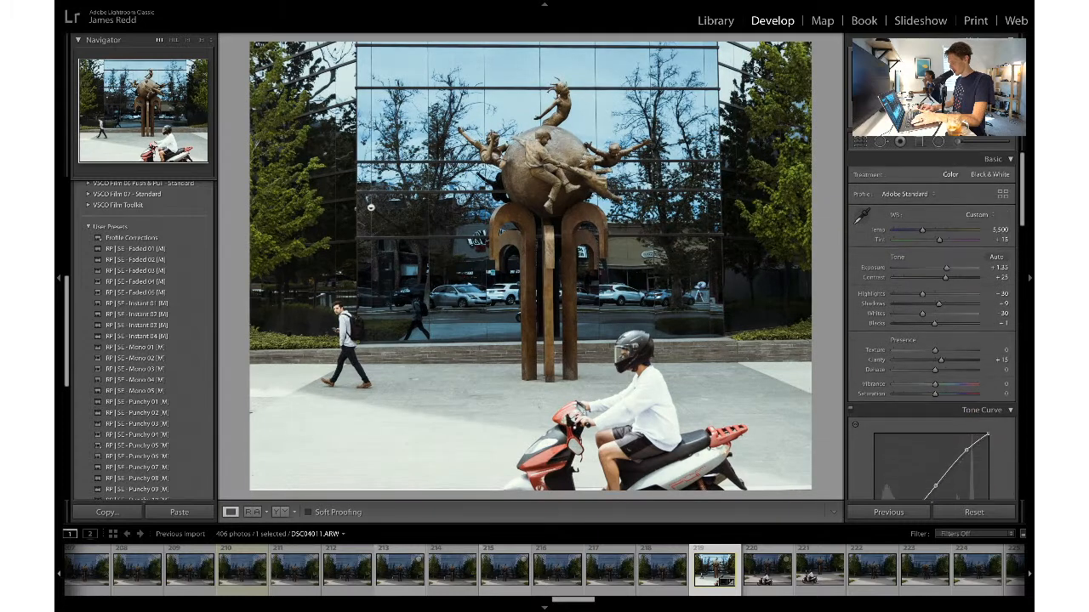
click(859, 145)
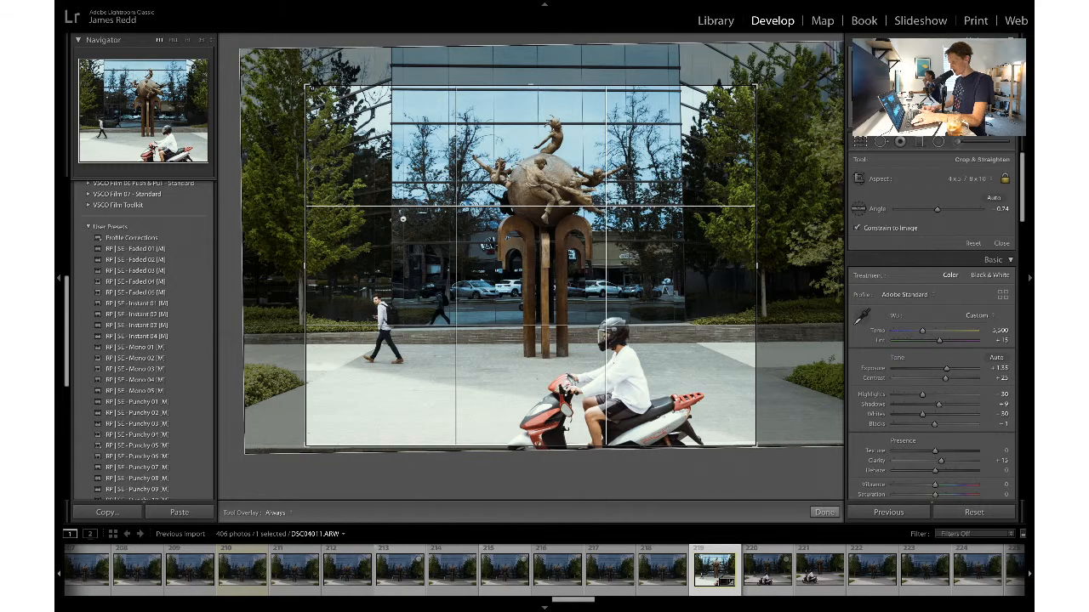
drag(306, 85, 313, 92)
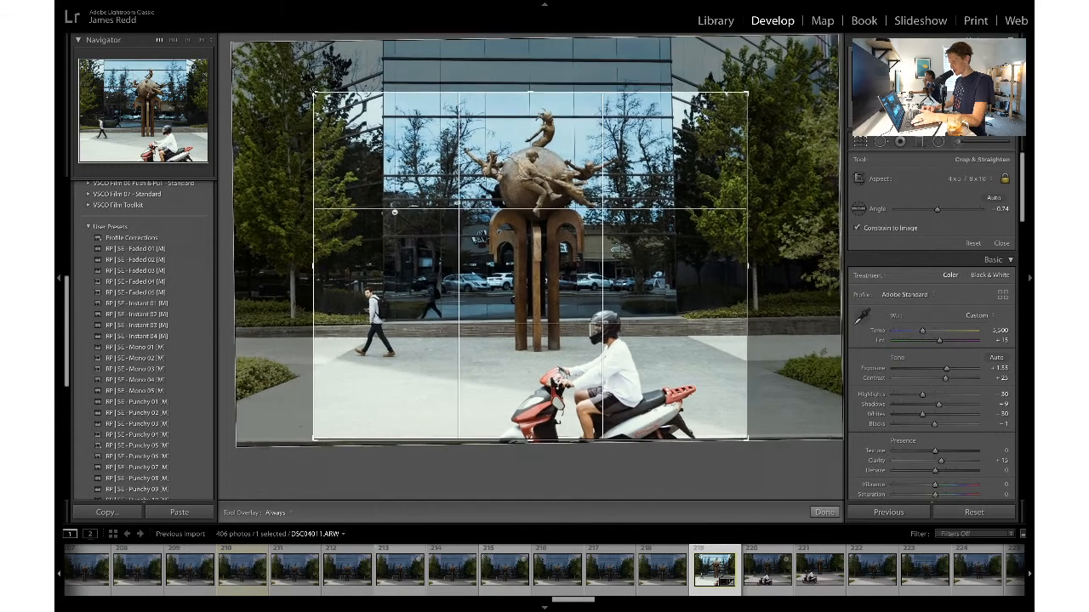
key(Return)
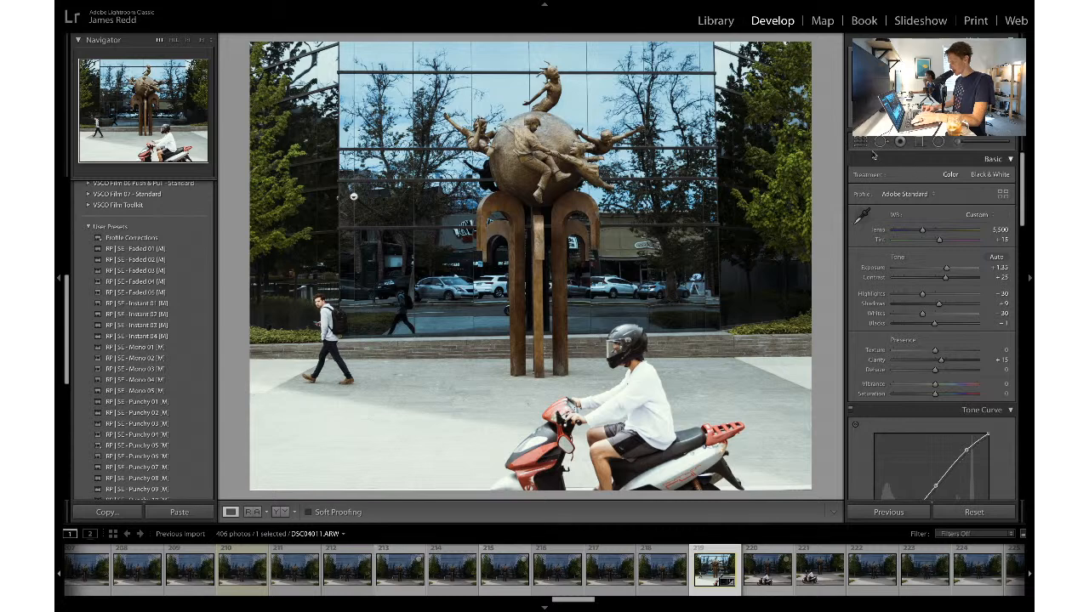
- Fine-tune the crop's straightening angle to -0.43 and check the cropped result
click(861, 142)
drag(936, 212, 937, 210)
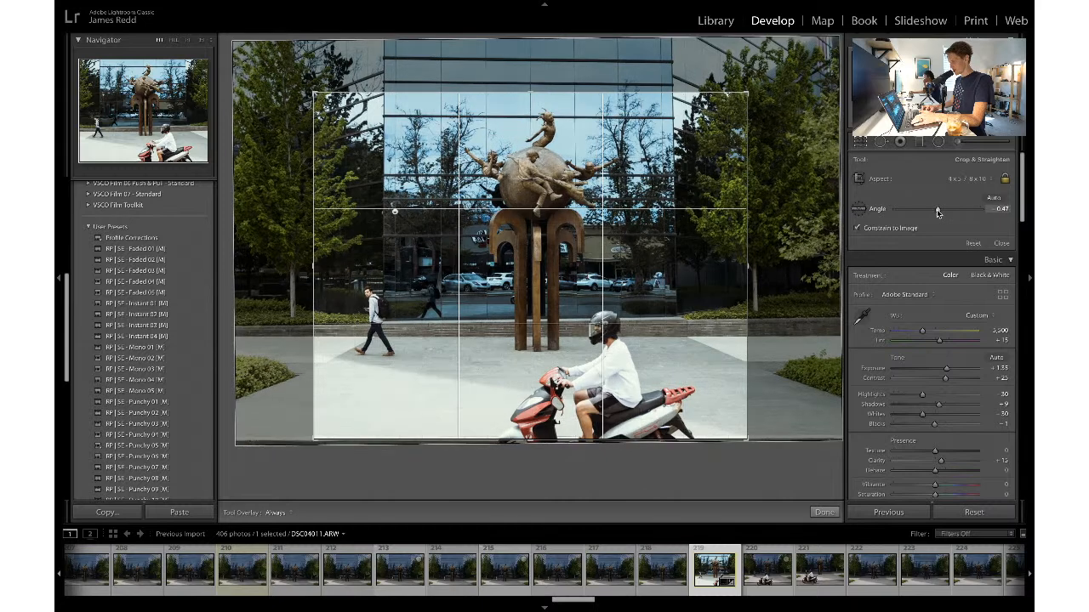
key(Return)
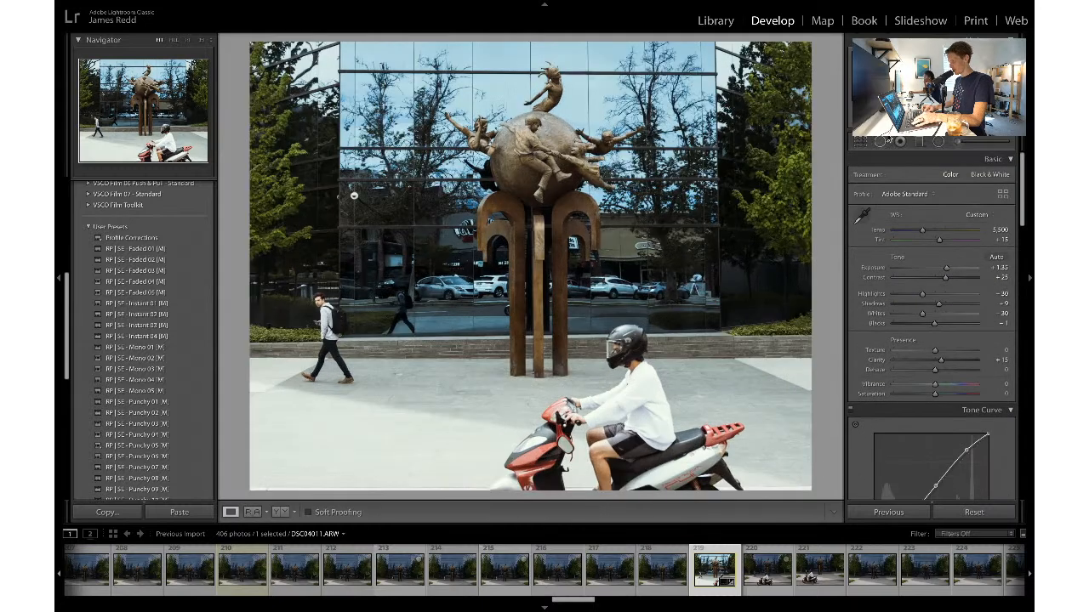
click(863, 143)
drag(939, 210, 939, 212)
key(r)
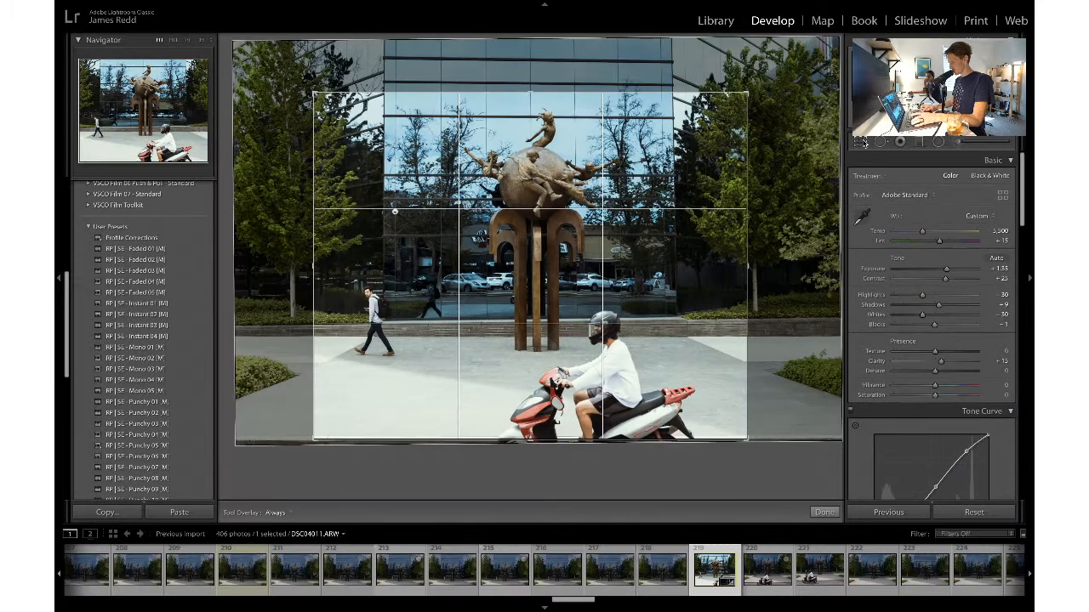
click(863, 142)
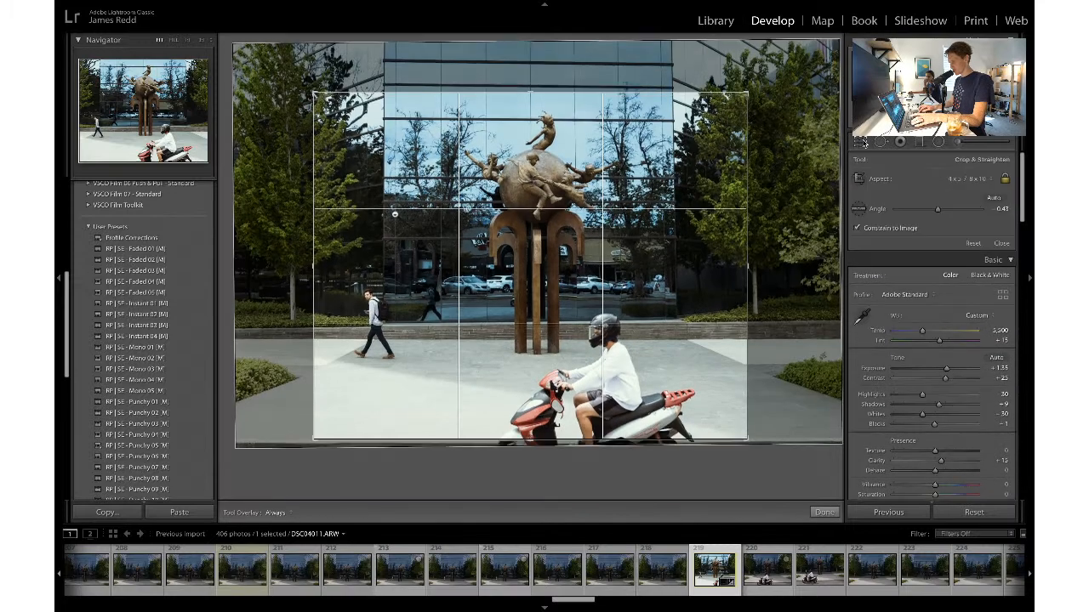
click(863, 142)
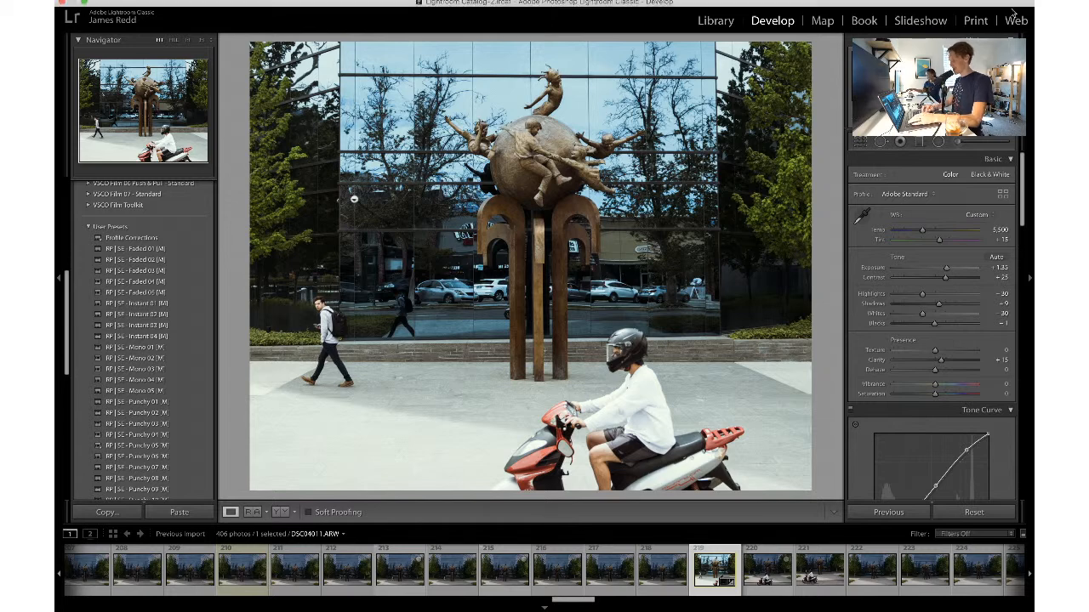
click(861, 143)
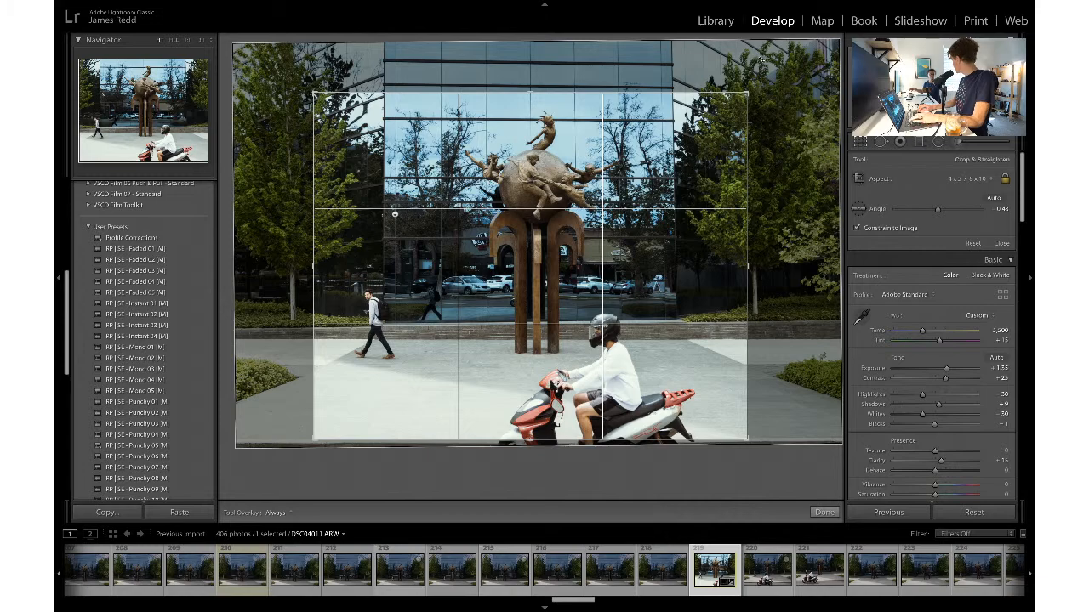
drag(395, 214, 395, 211)
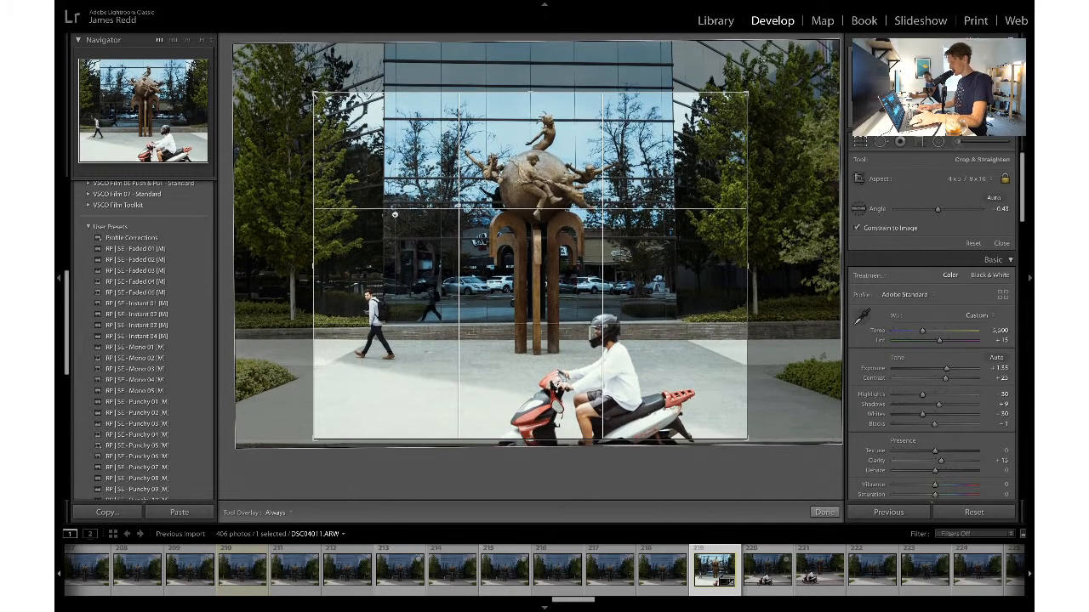
key(Return)
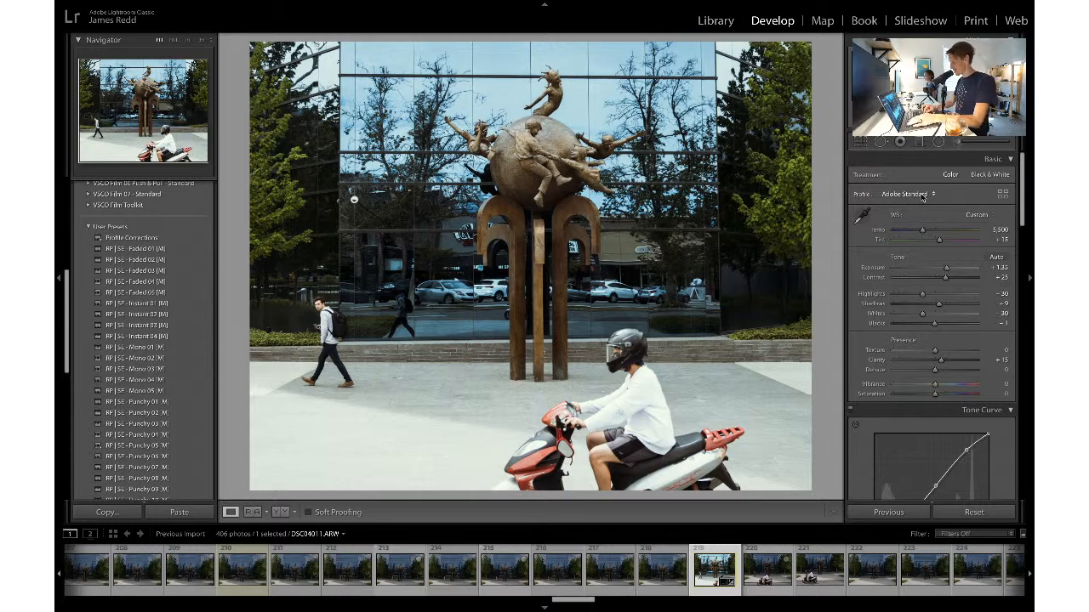
click(868, 142)
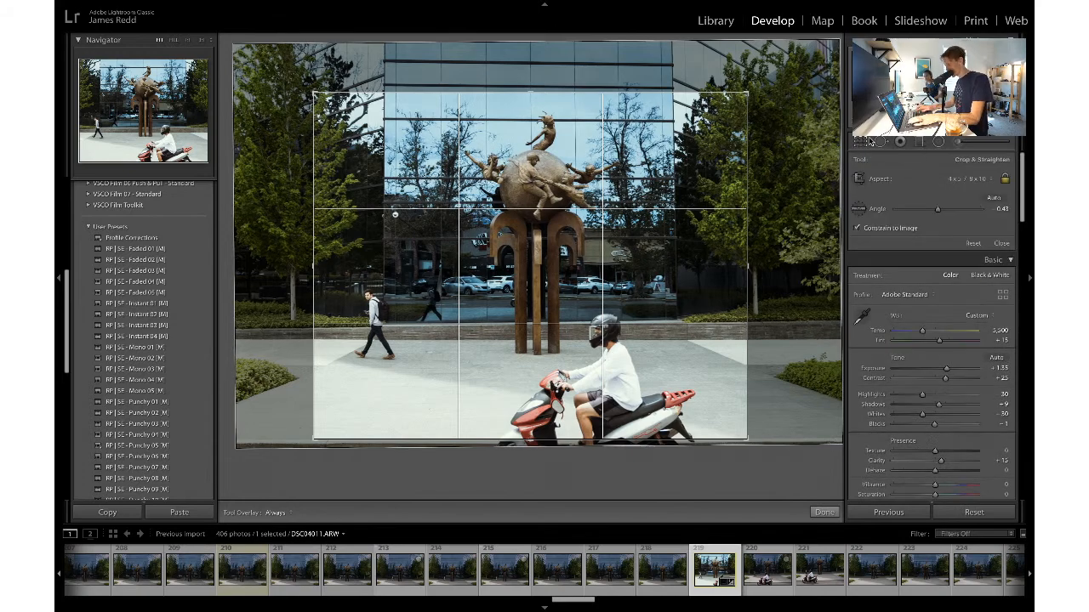
click(869, 142)
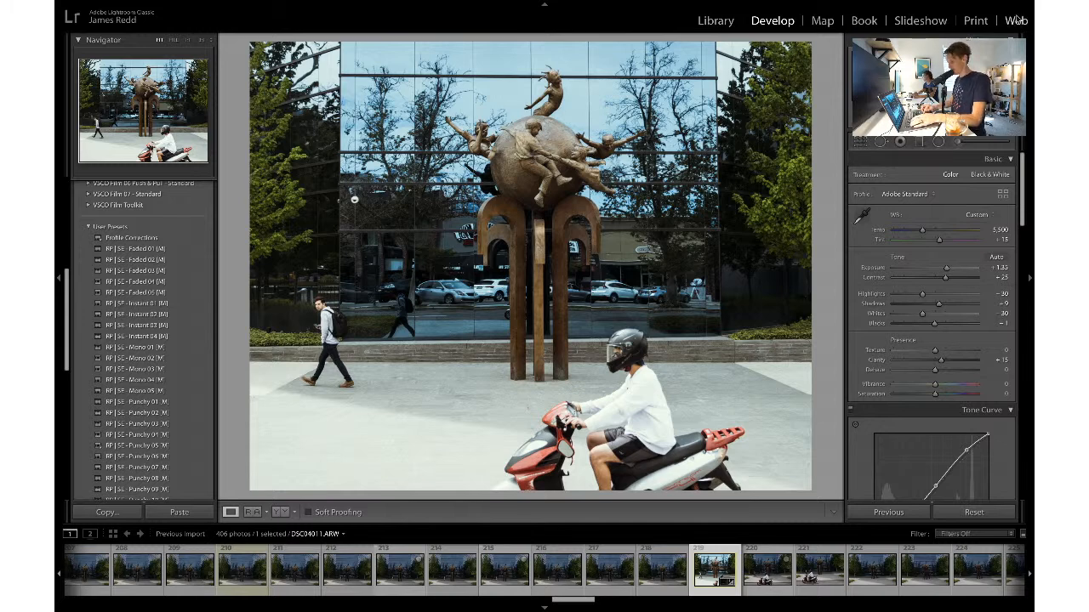
click(865, 141)
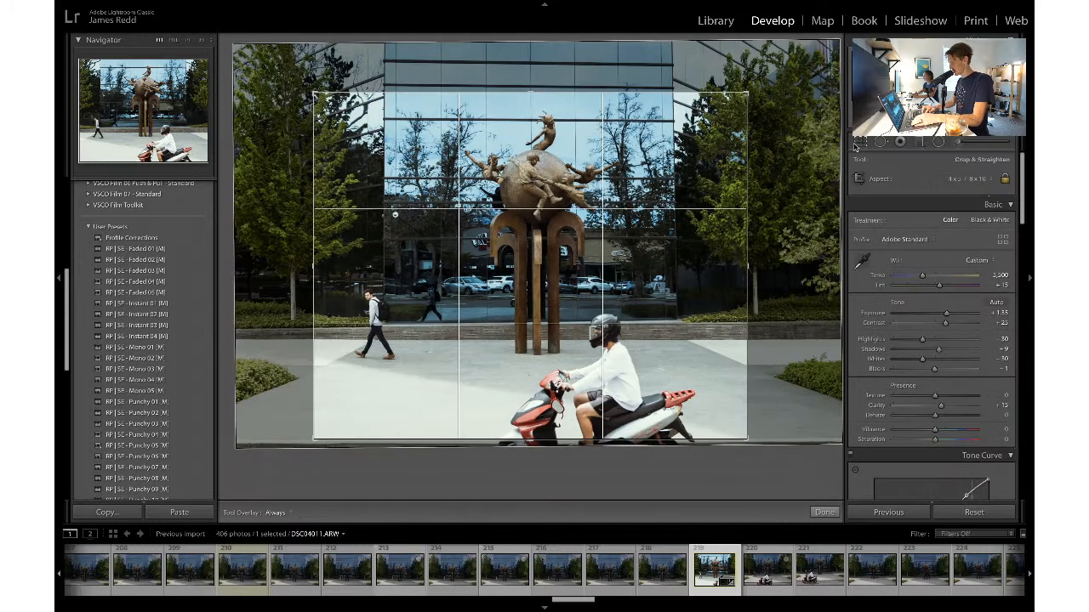
drag(936, 213, 937, 214)
key(Return)
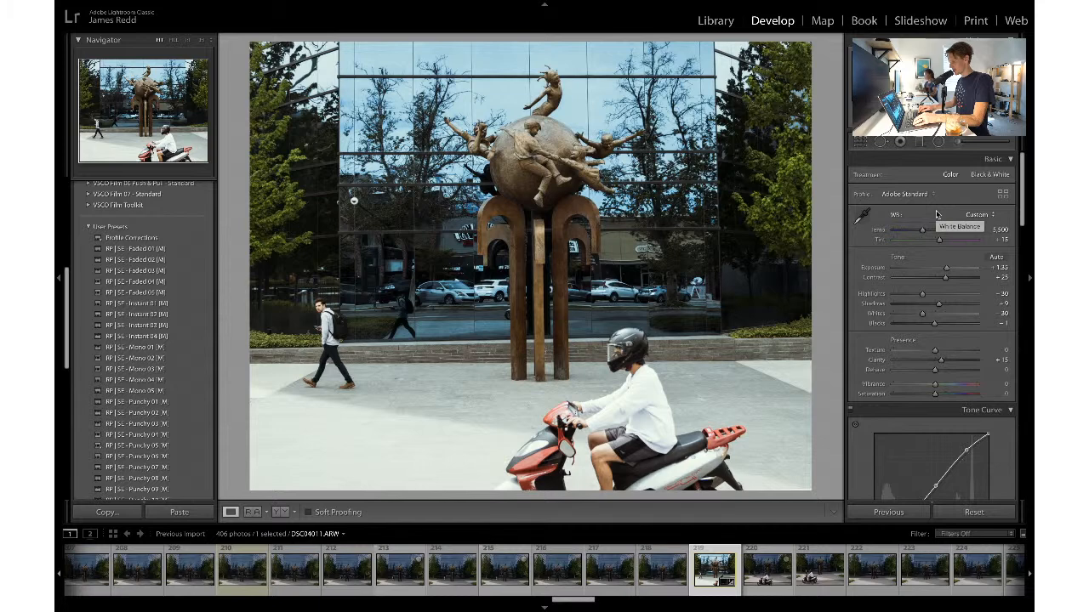
key(ctrl+z)
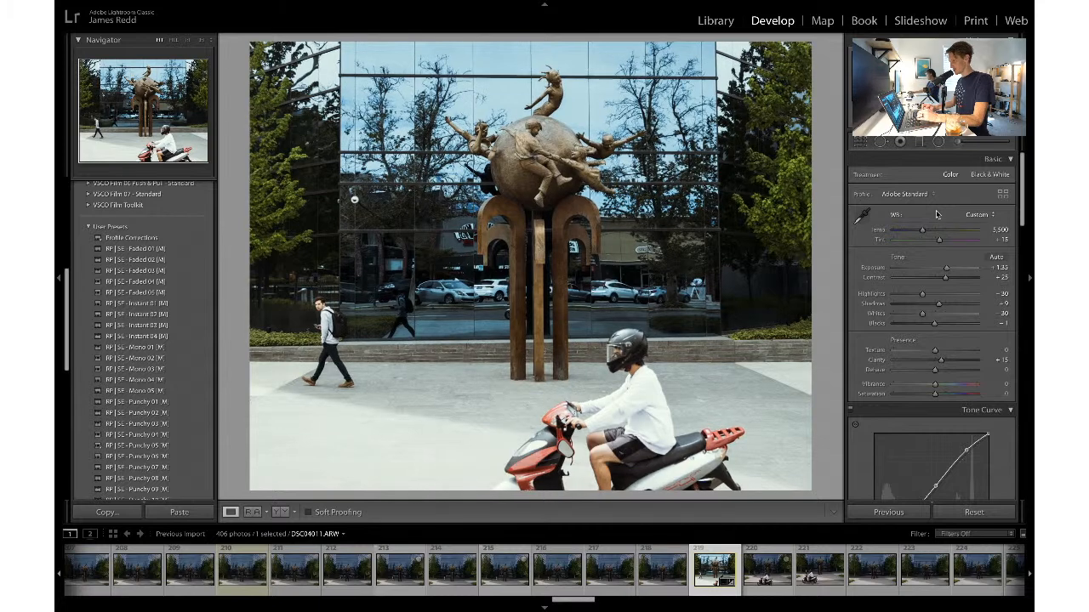
- Readjust the crop's straightening angle to about -0.56 and check the cropped photo again
click(858, 144)
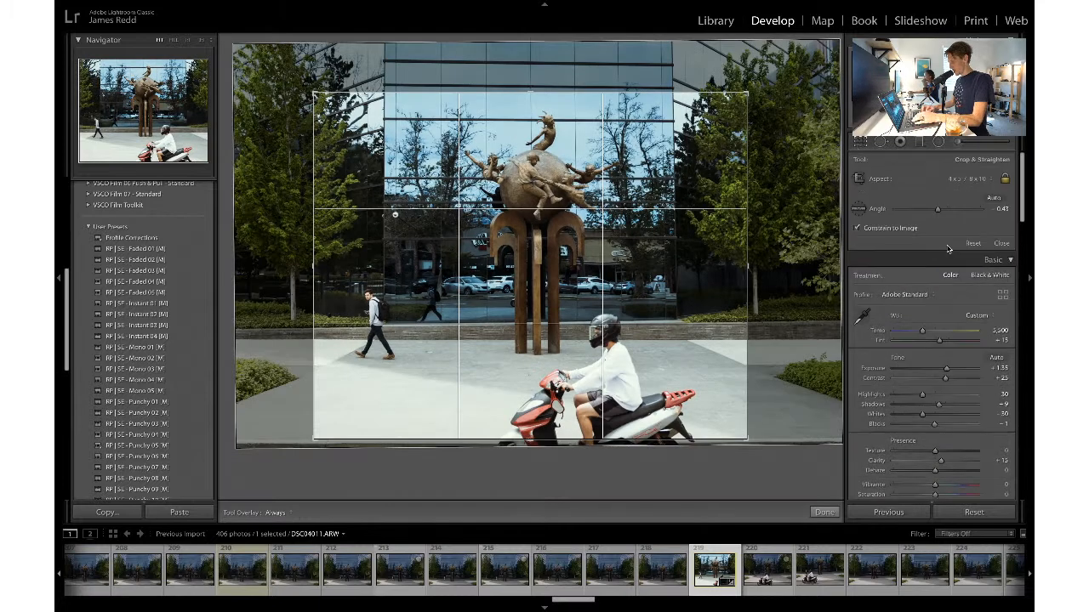
drag(938, 211, 938, 213)
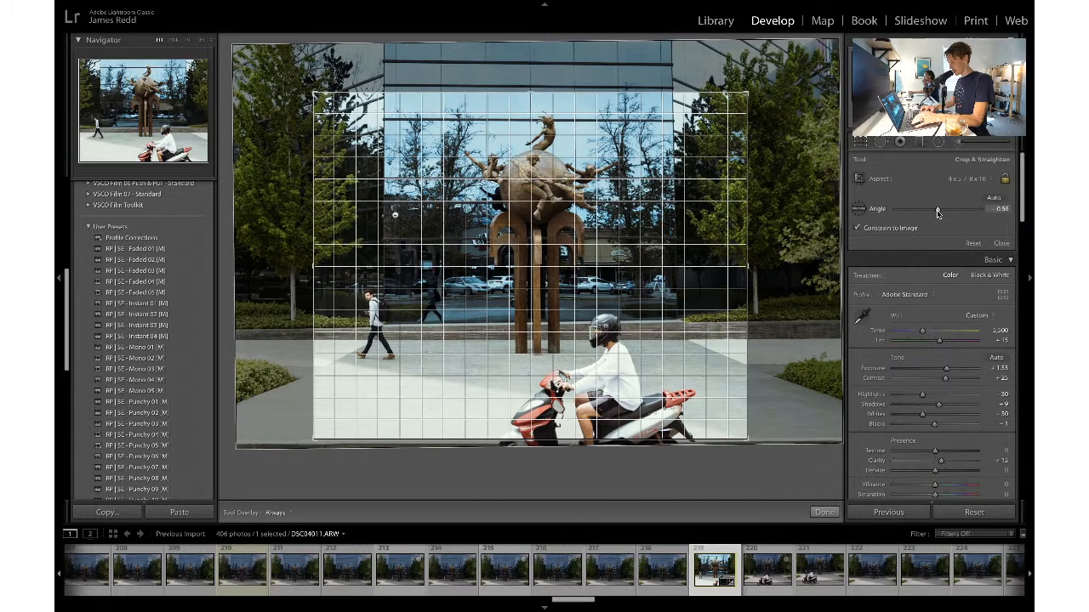
key(Return)
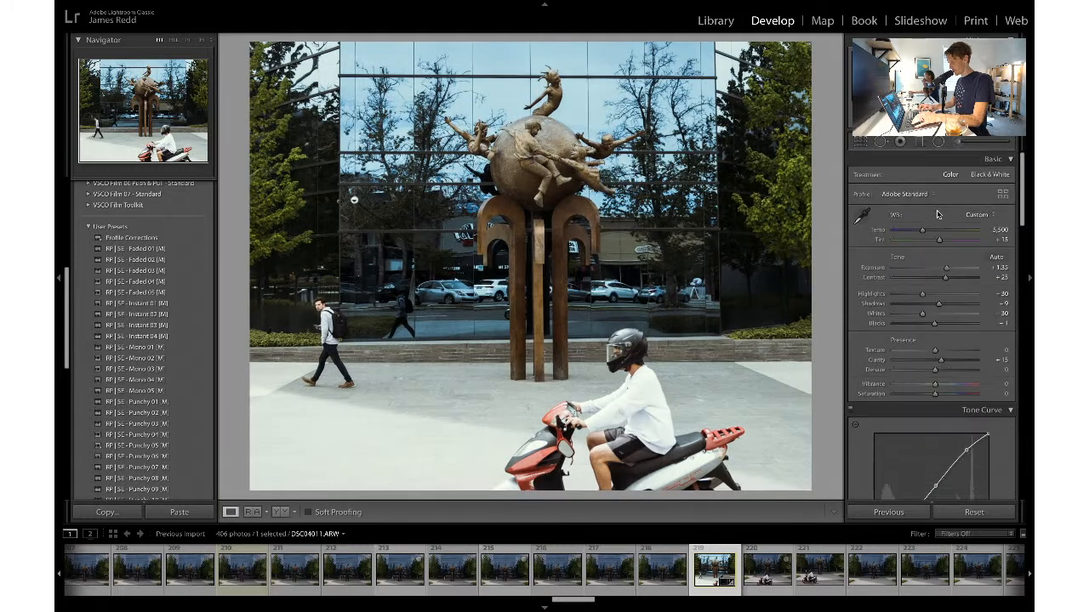
click(860, 145)
click(860, 145)
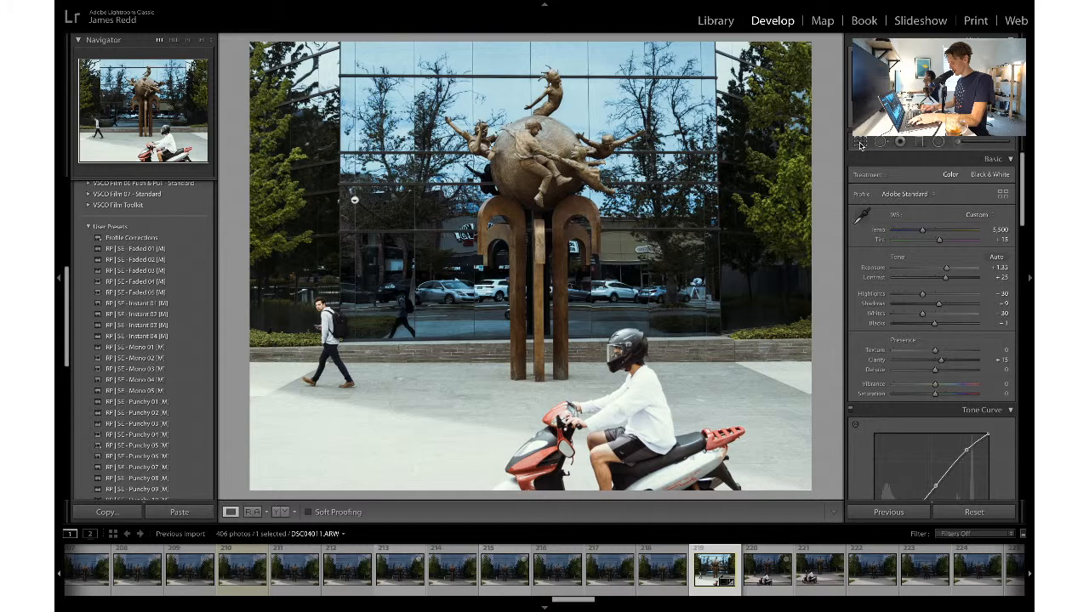
- Set the scooter photo's contrast to +30, lower the shadows to +2 and bring the blacks to 0
click(1002, 277)
text(30)
key(Return)
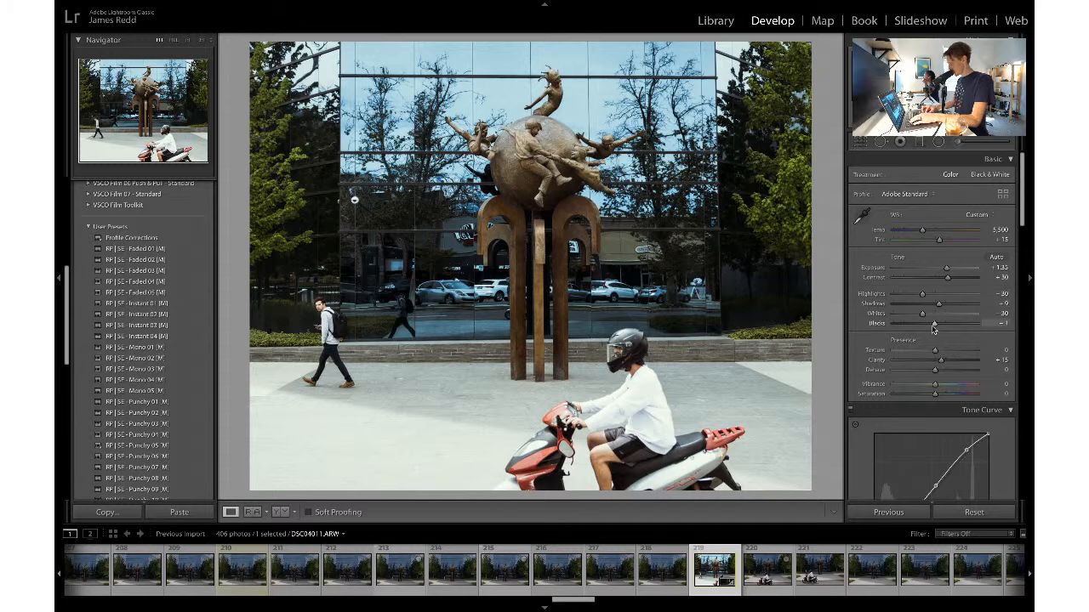
drag(938, 304, 930, 326)
drag(926, 324, 938, 308)
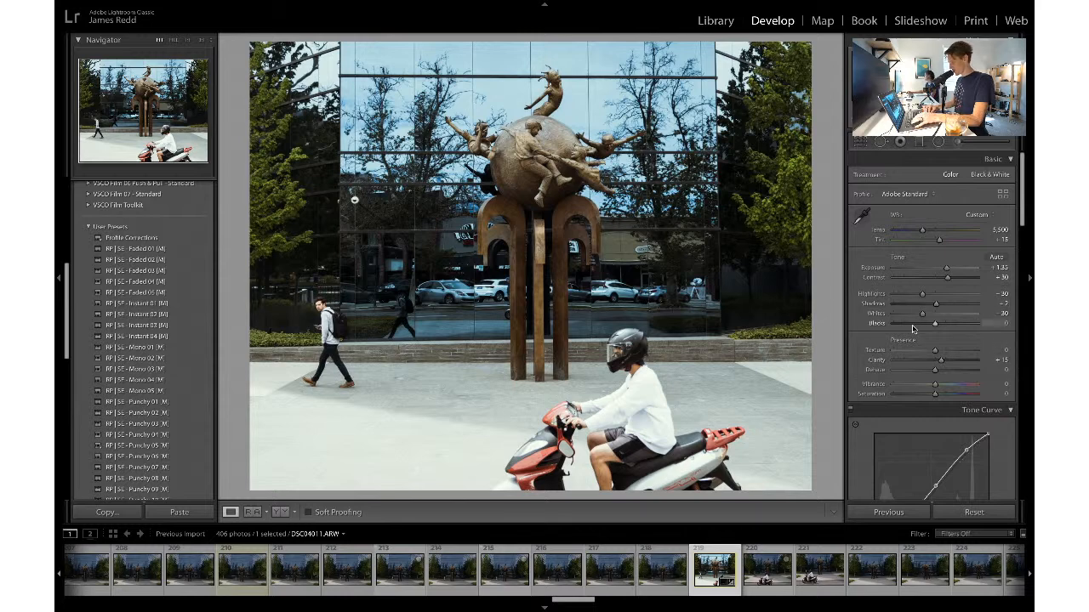
- Raise the blue luminance of the scooter photo to +85
scroll(913, 328, down, 3)
scroll(916, 325, down, 6)
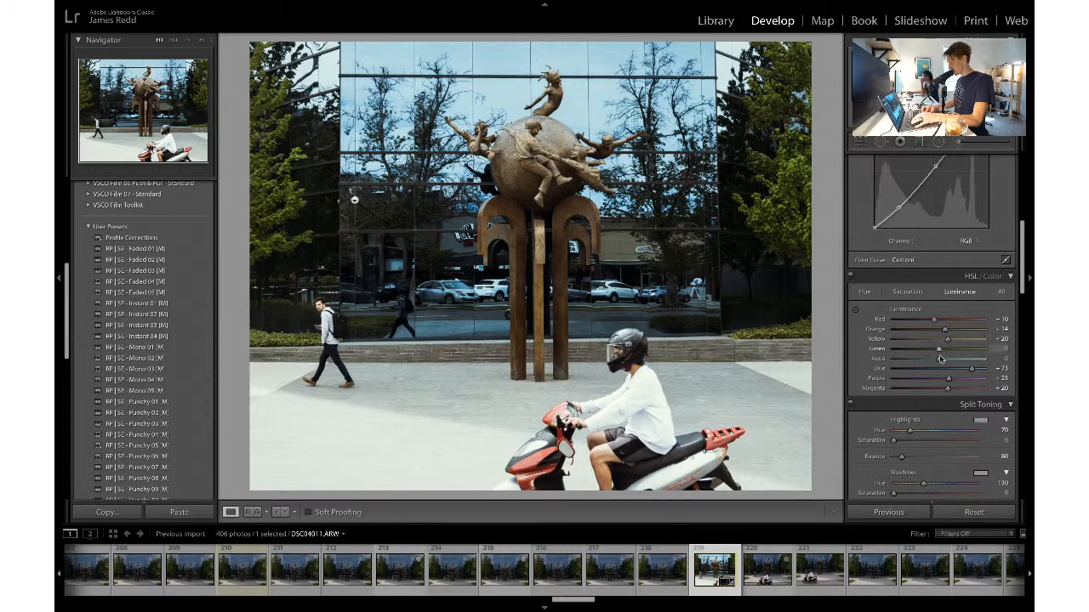
mouse_move(970, 368)
mouse_down()
mouse_move(941, 376)
mouse_move(974, 372)
mouse_up()
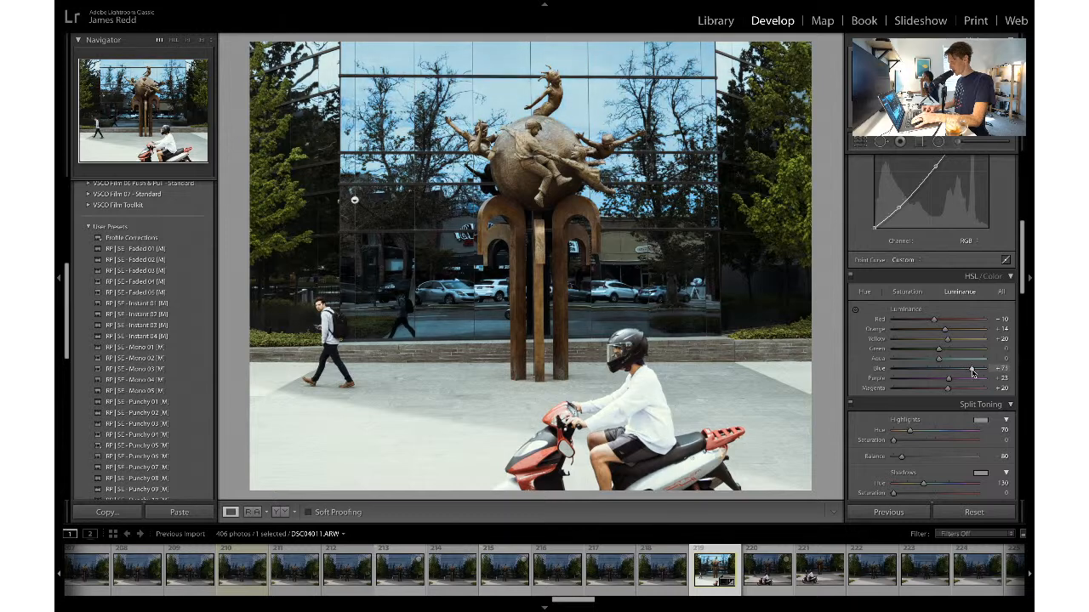
drag(977, 373, 979, 372)
scroll(931, 321, down, 10)
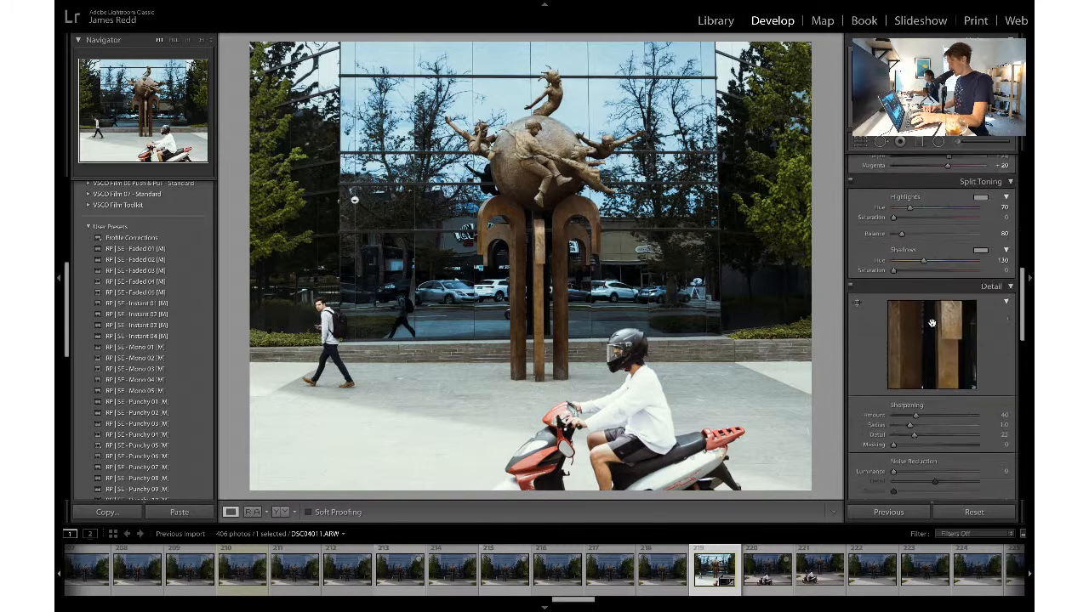
scroll(932, 326, up, 10)
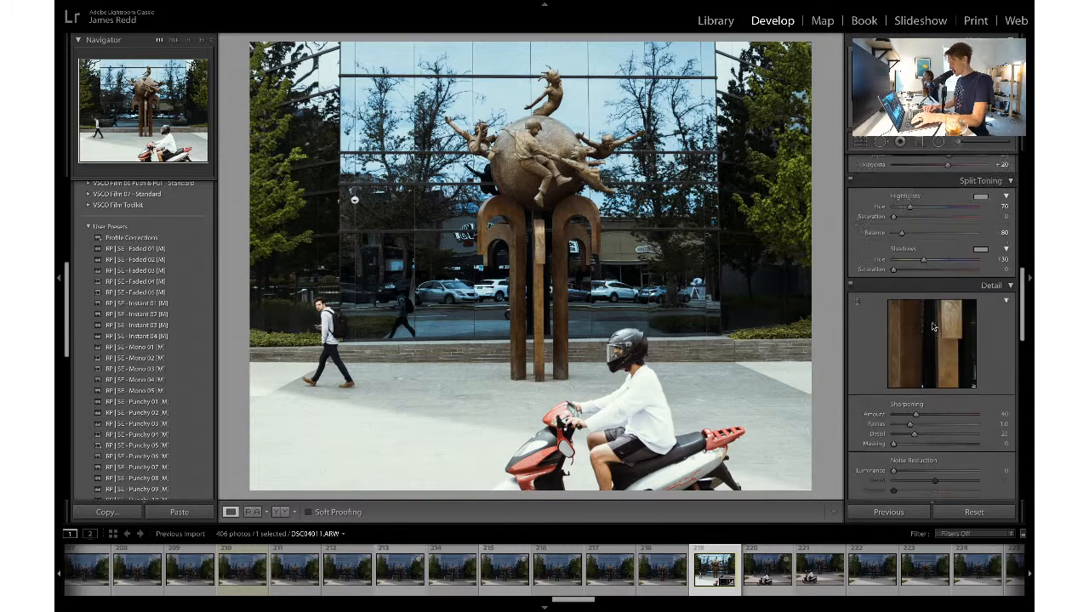
- Raise the scooter photo's exposure to +1.40, and try the highlights at -14 before undoing that highlights change
scroll(932, 326, up, 3)
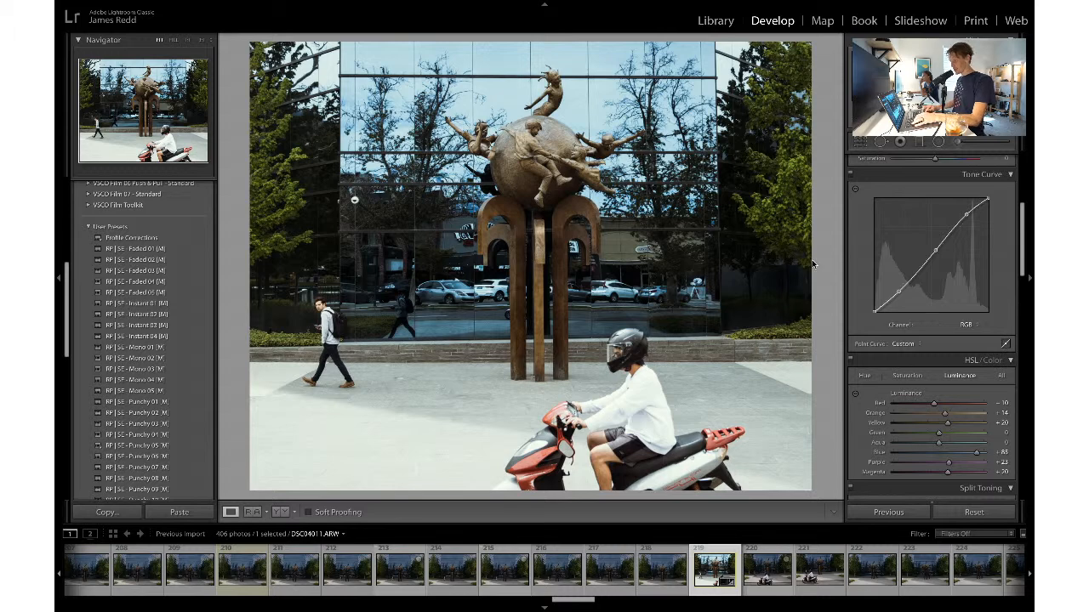
scroll(960, 300, up, 6)
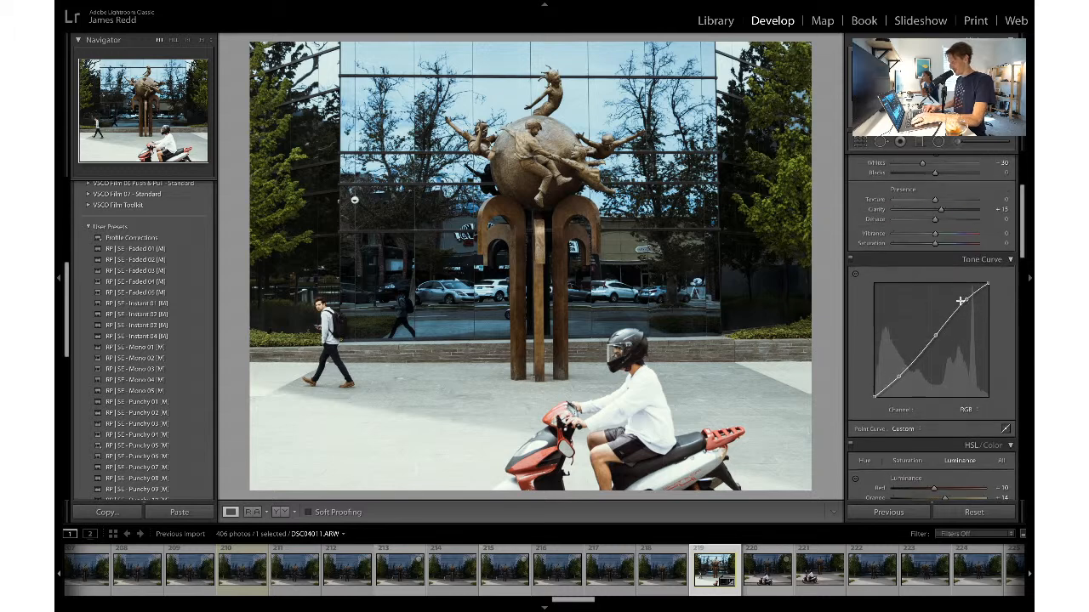
scroll(961, 304, up, 2)
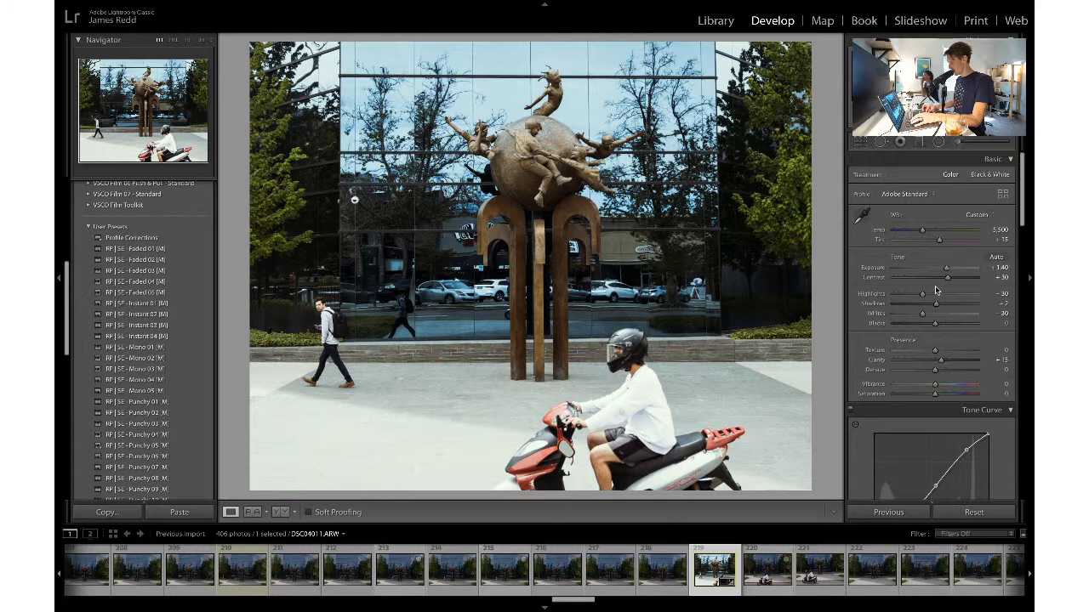
drag(922, 295, 929, 294)
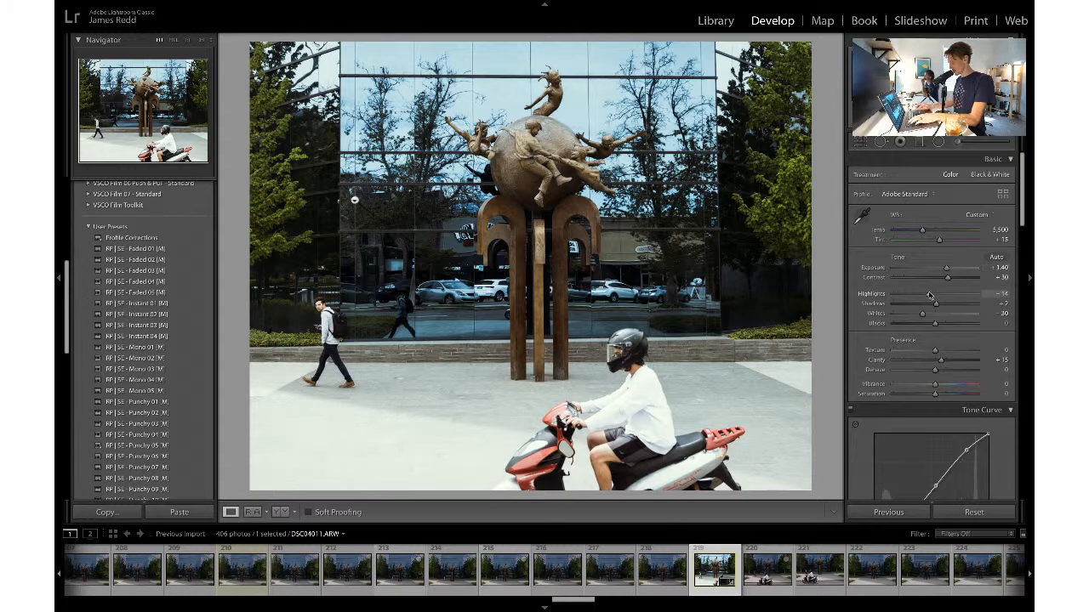
key(ctrl+z)
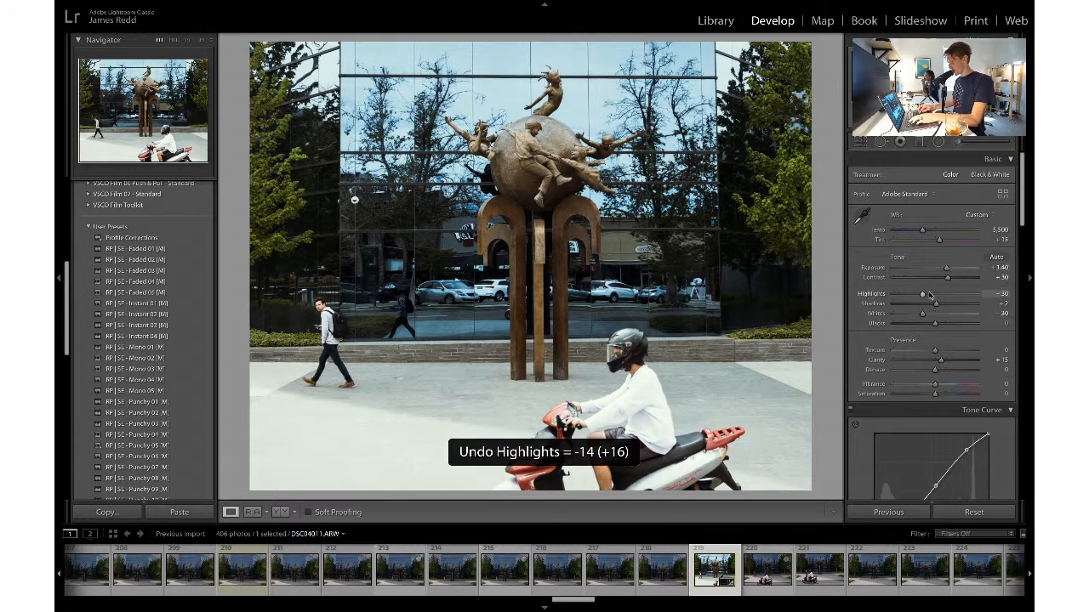
- Export the scooter photo as a quality-100 sRGB JPEG with the existing export settings
key(ctrl+shift+e)
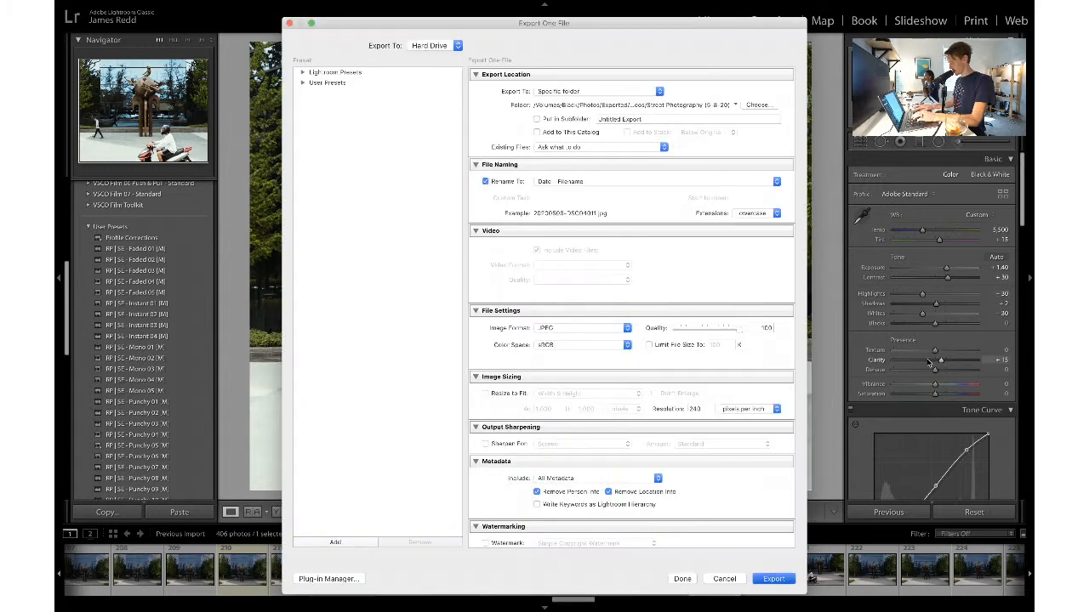
click(775, 579)
- Compare the marked photos 227 and 232 and the frames between them for the walker's position beside the sculpture
scroll(752, 571, down, 3)
scroll(752, 571, down, 3)
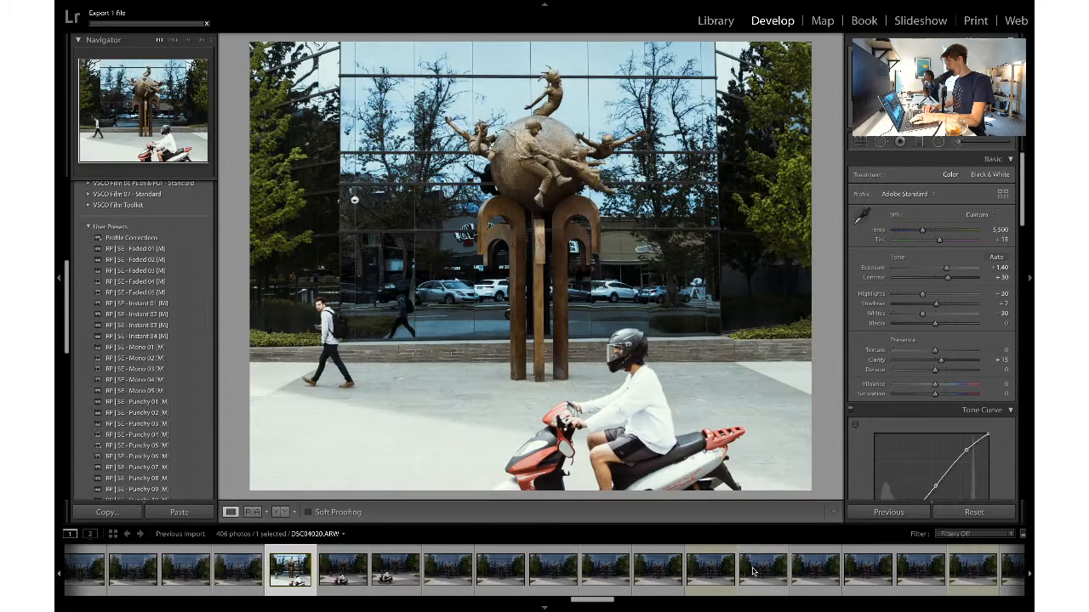
click(709, 575)
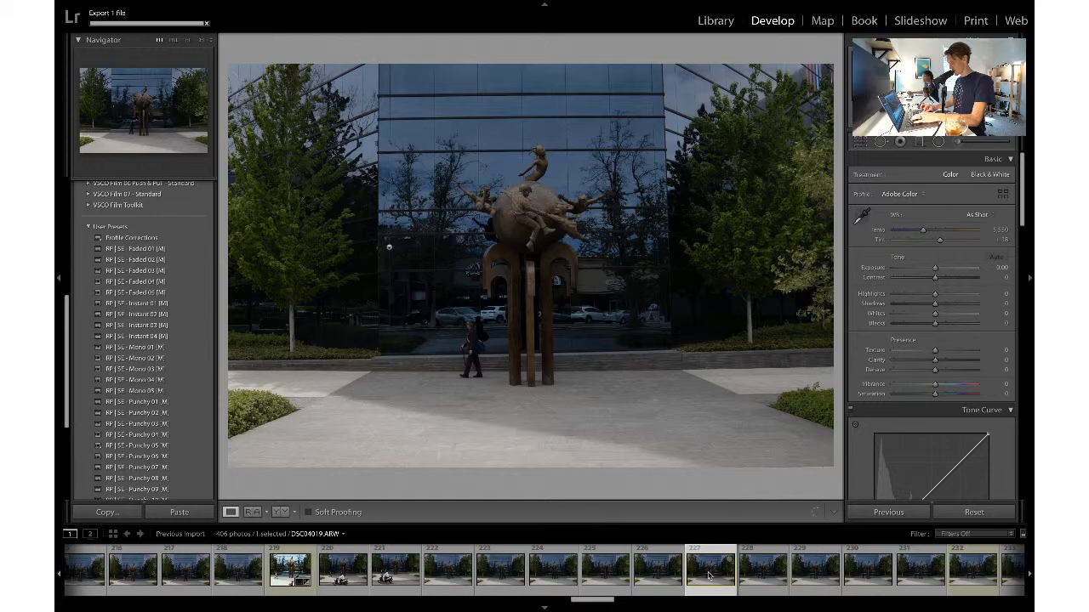
key(Right)
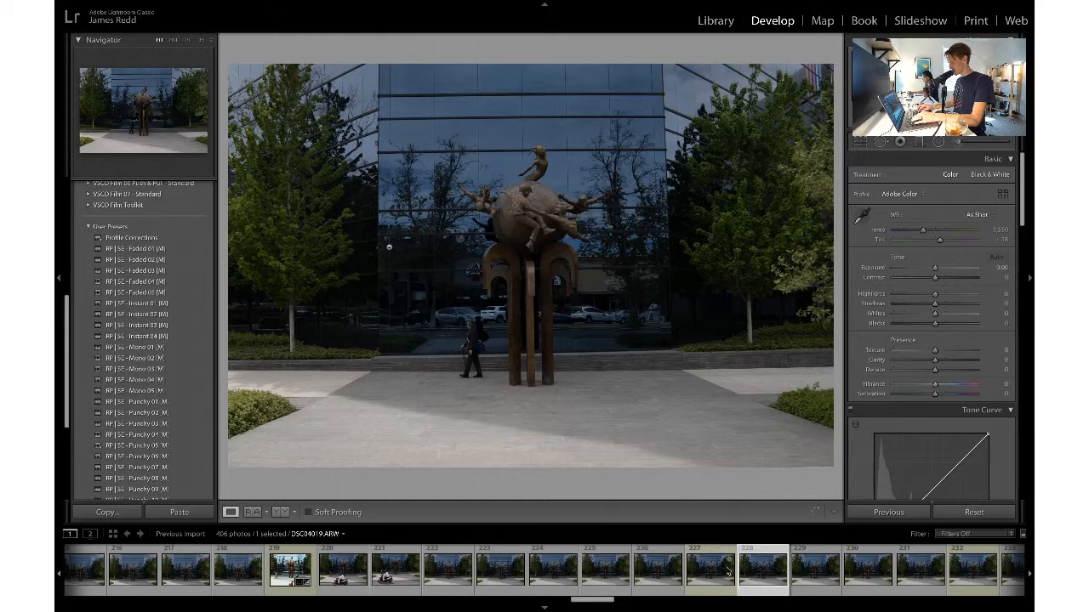
key(Right)
key(Right)
key(Right)
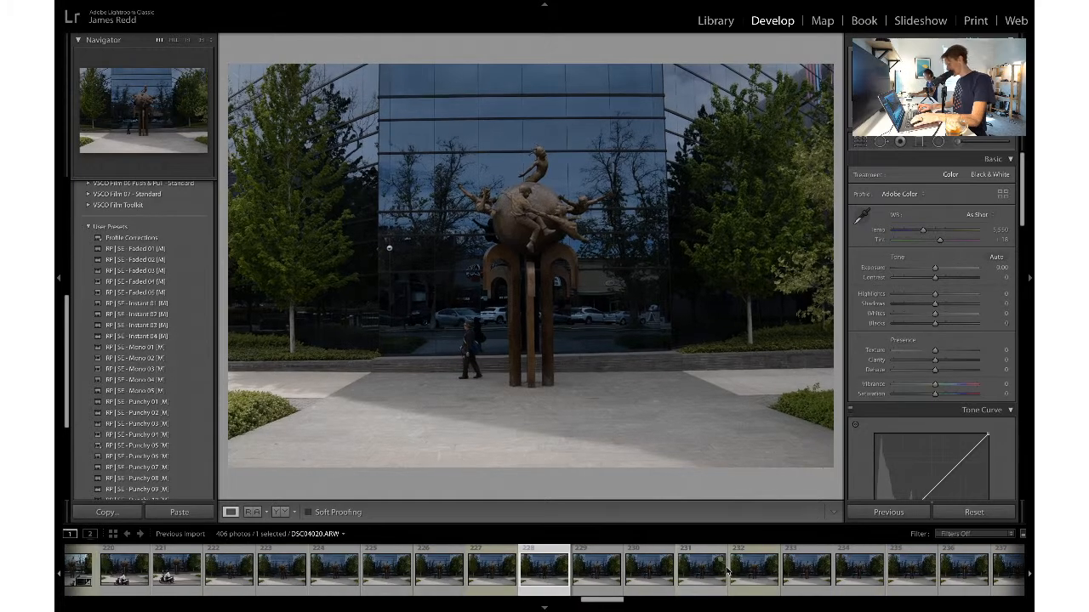
click(740, 571)
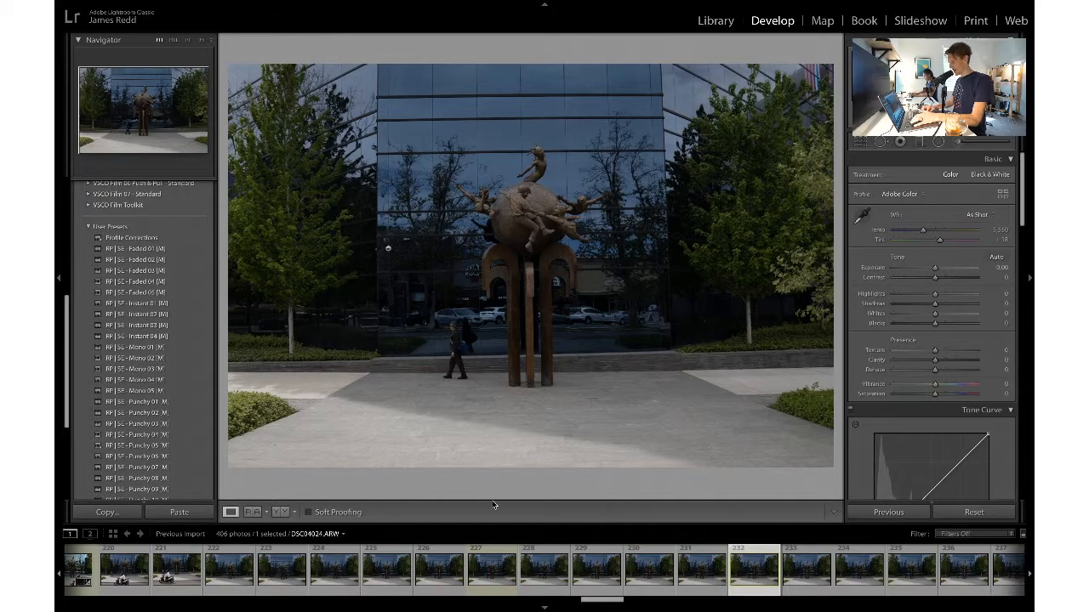
- Return to photo 227, check the walker up close, and raise its exposure to about +0.85
click(487, 568)
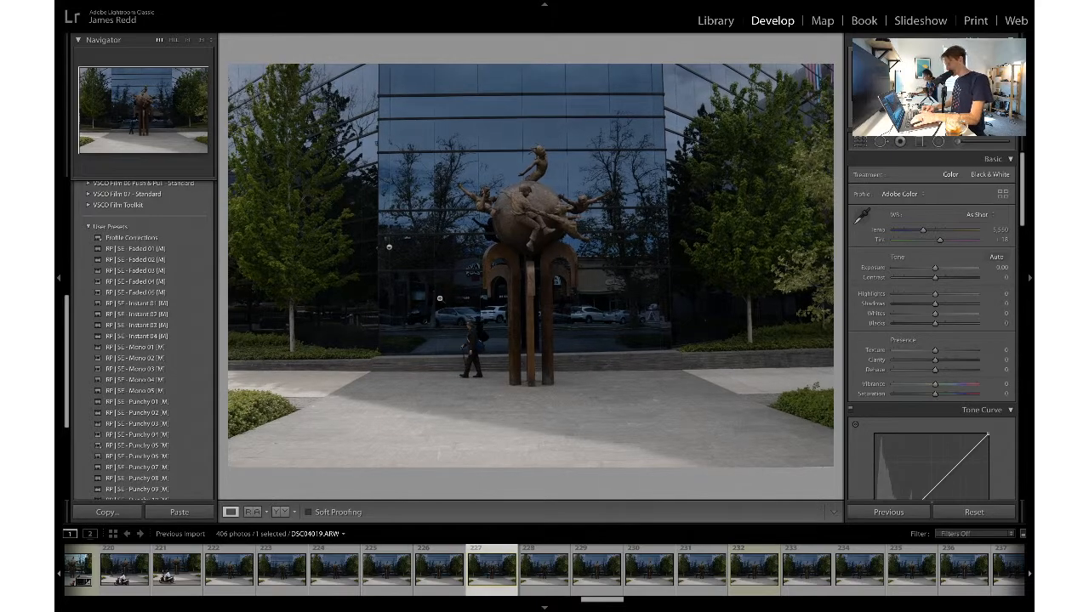
click(460, 344)
click(462, 347)
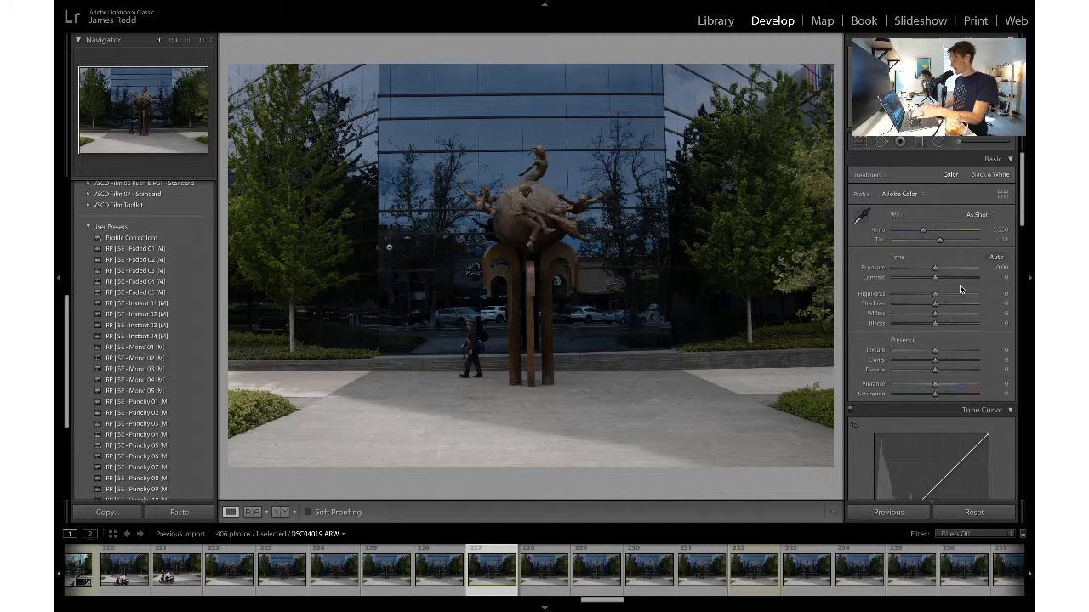
drag(935, 268, 941, 268)
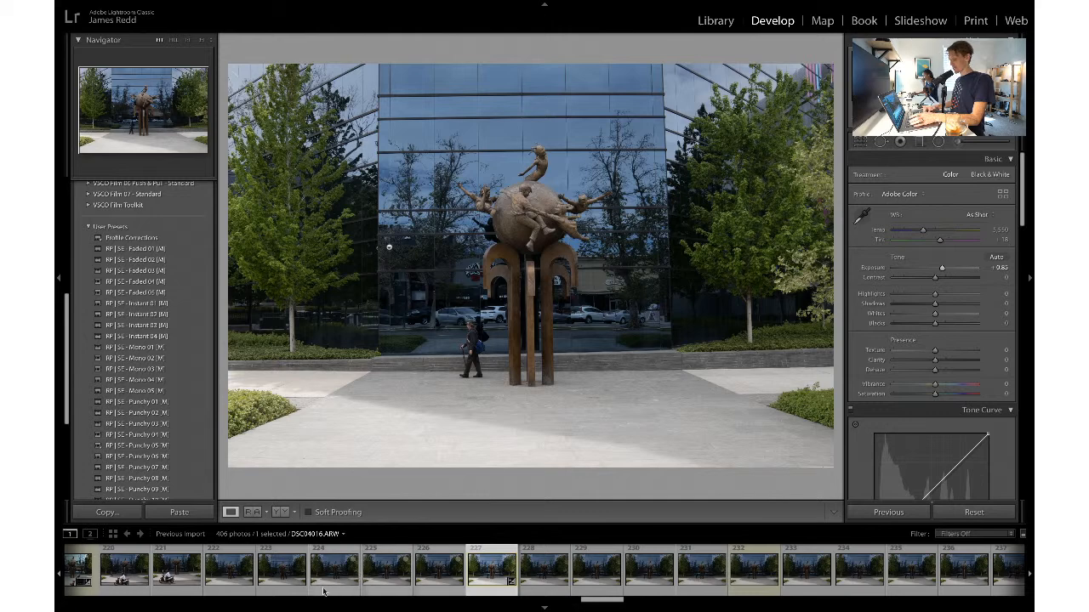
- Compare photos 221 and 222 and the edited scooter photo 219 with the brightened walker photo 227
click(232, 585)
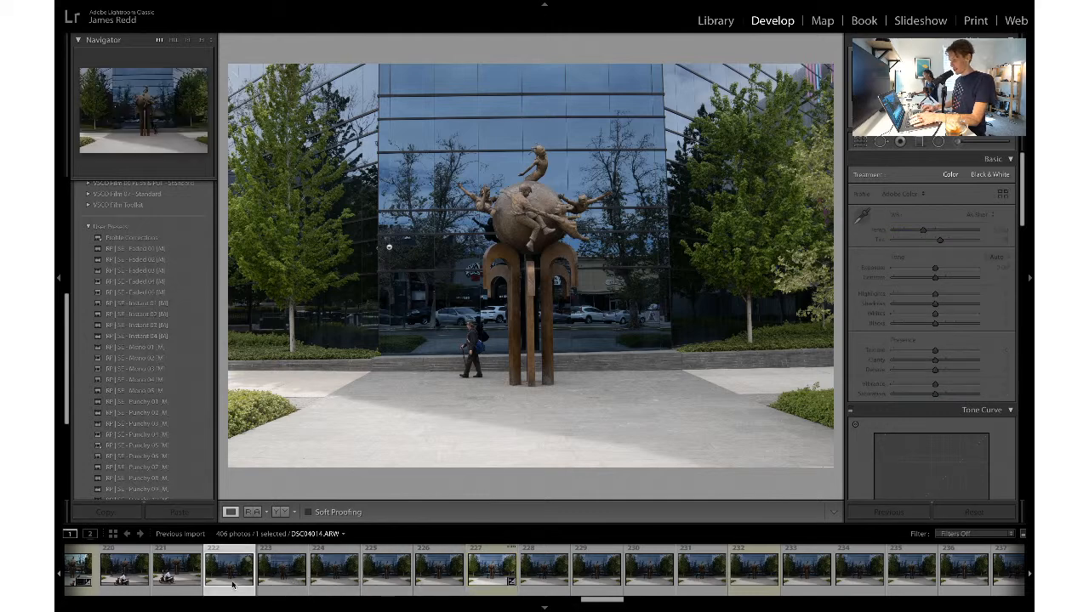
key(Left)
key(Left)
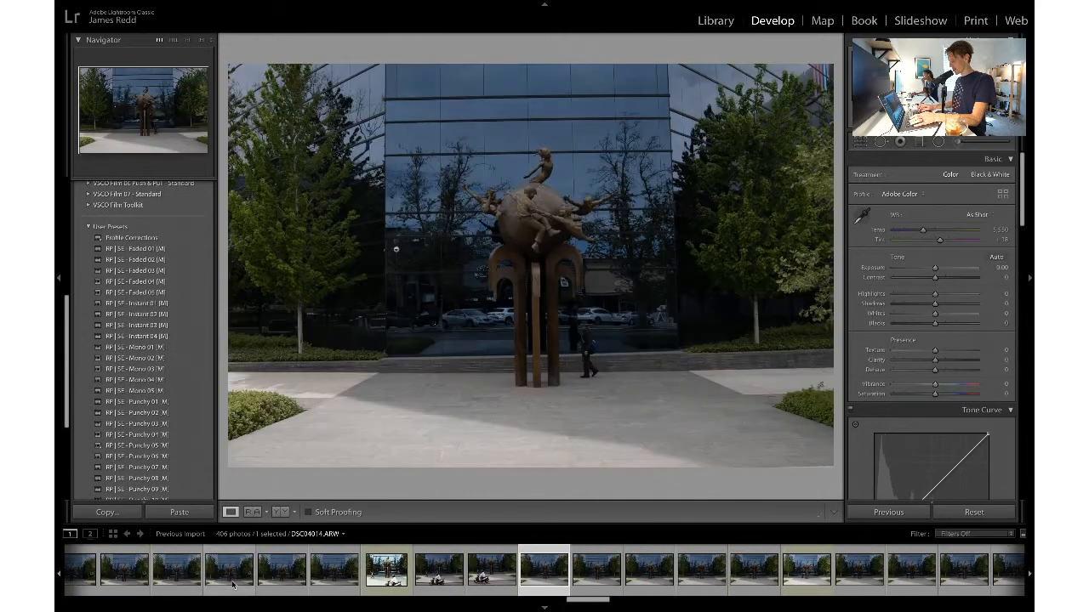
key(Left)
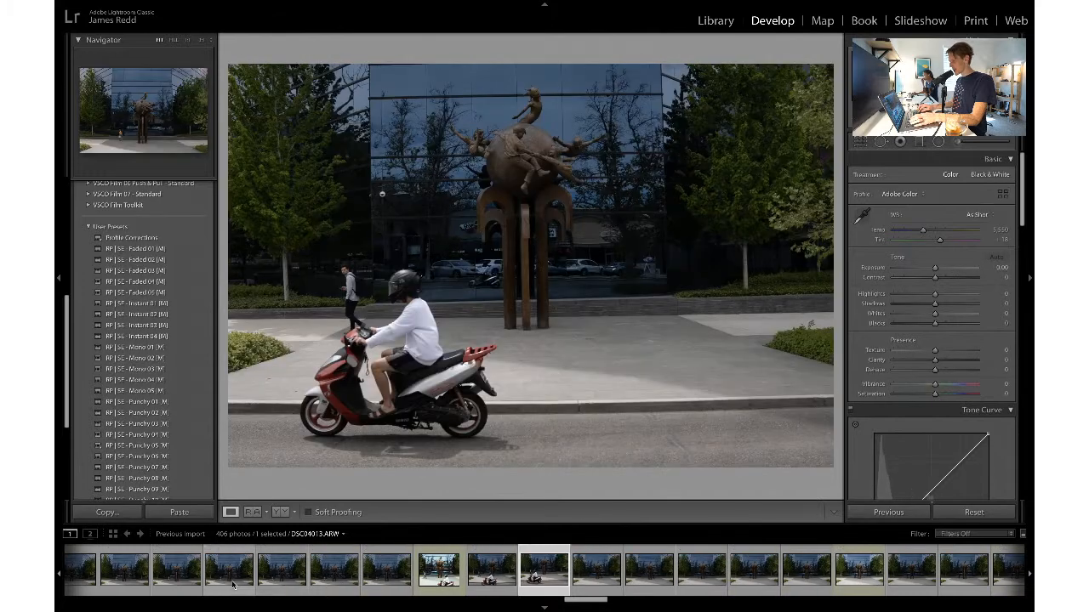
key(Right)
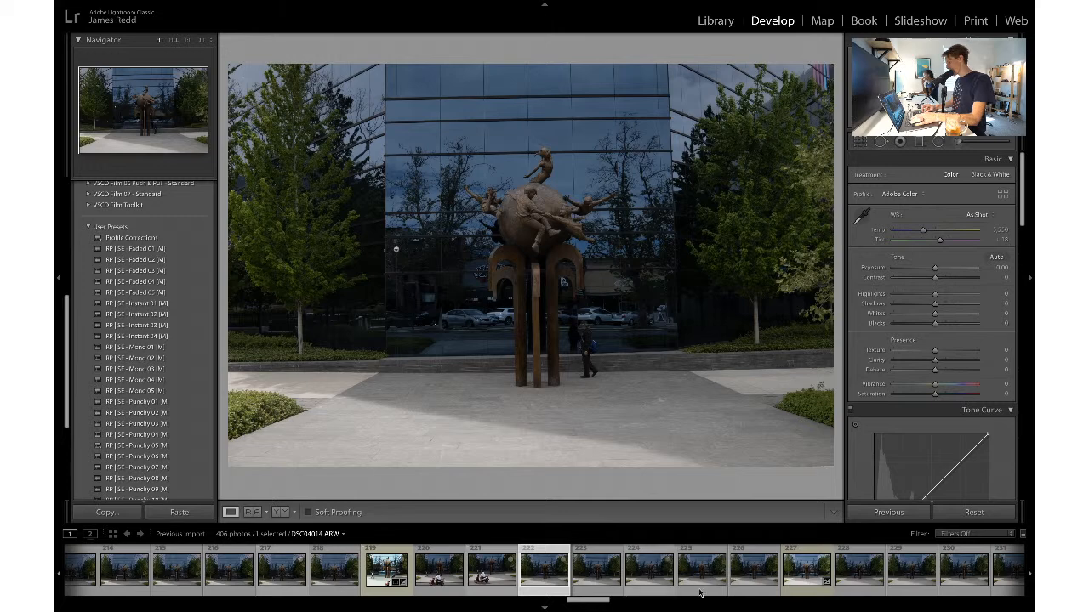
click(799, 571)
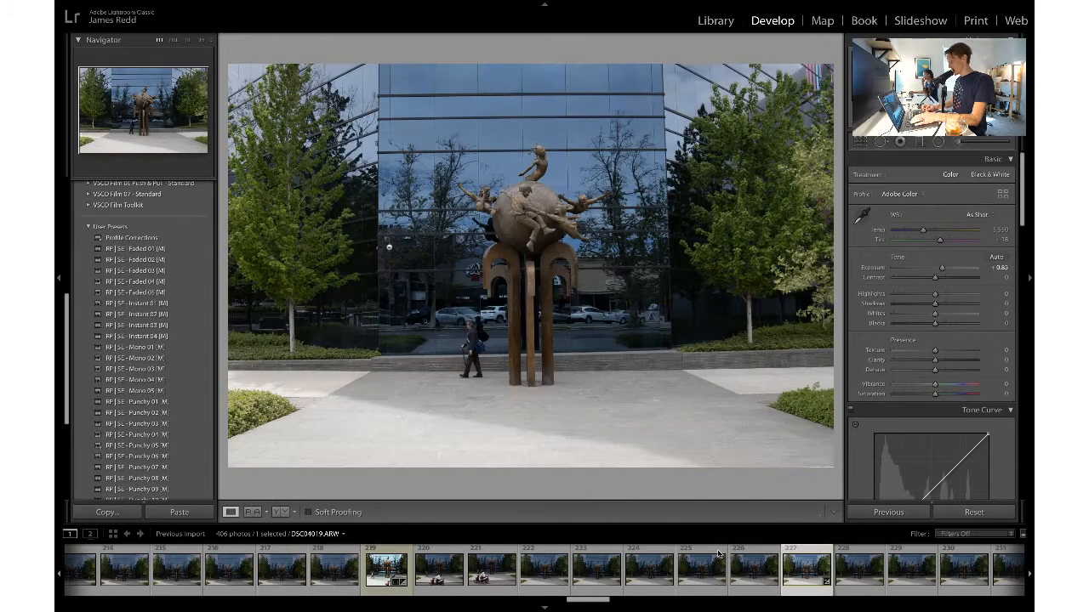
click(549, 576)
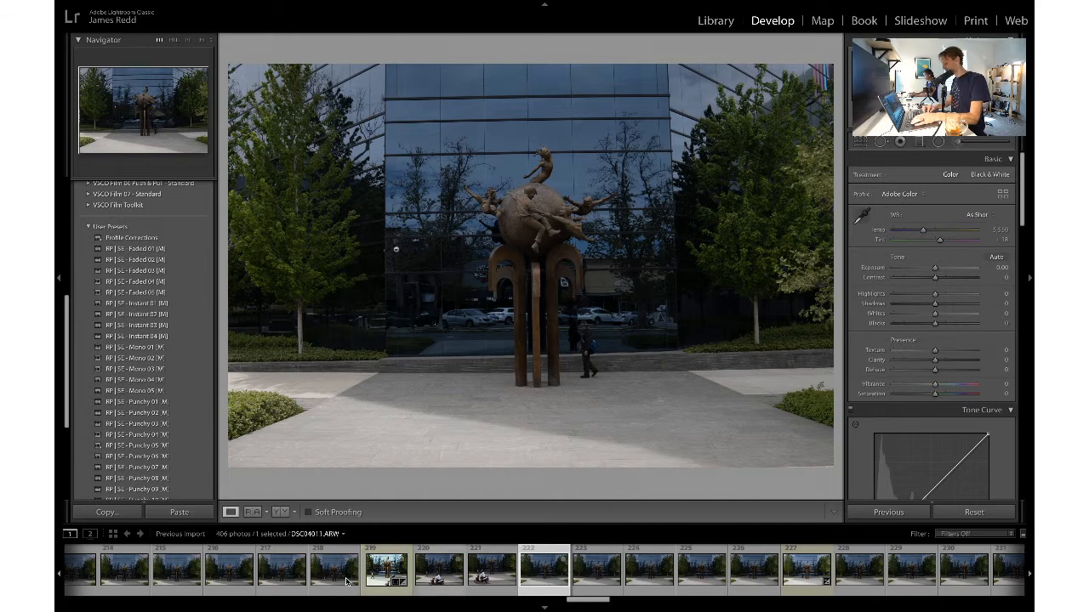
click(385, 572)
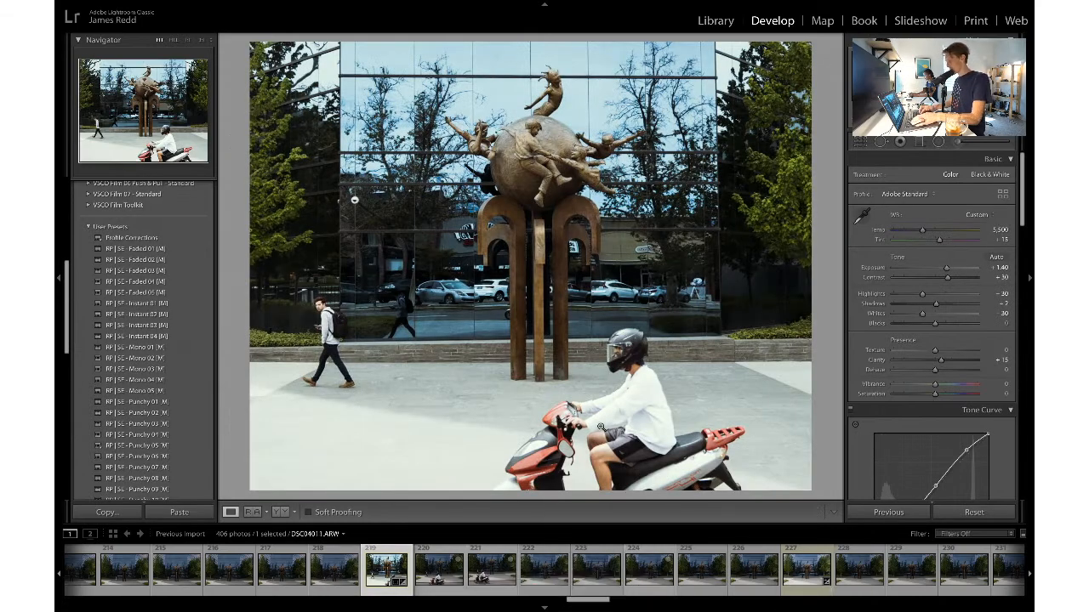
click(787, 584)
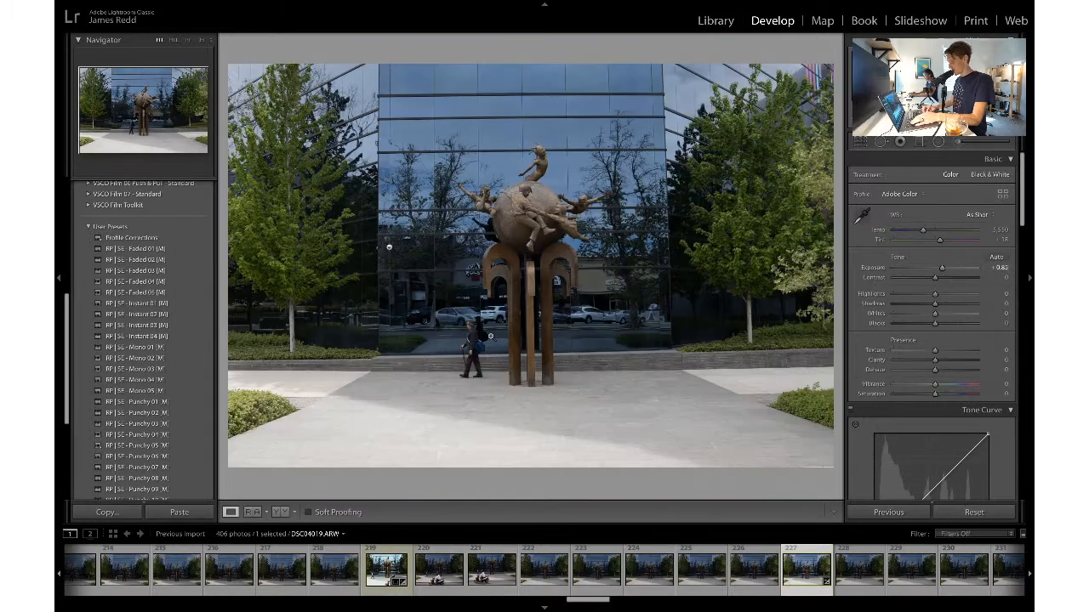
- Inspect the walker with the cane in photo 227 at high magnification, and return to the full view
click(469, 344)
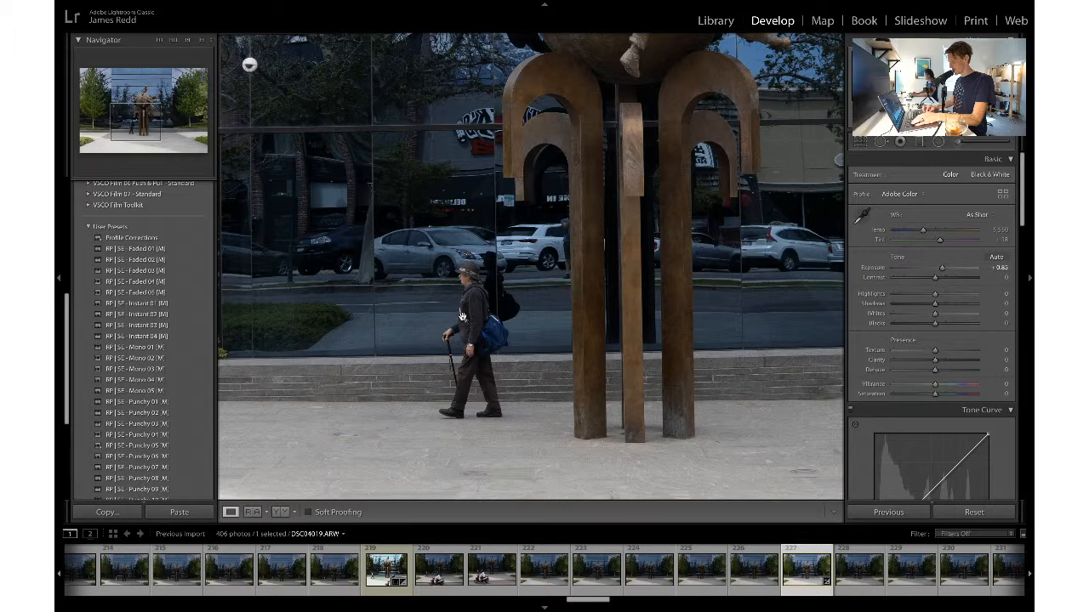
key(super+equal)
drag(462, 316, 662, 143)
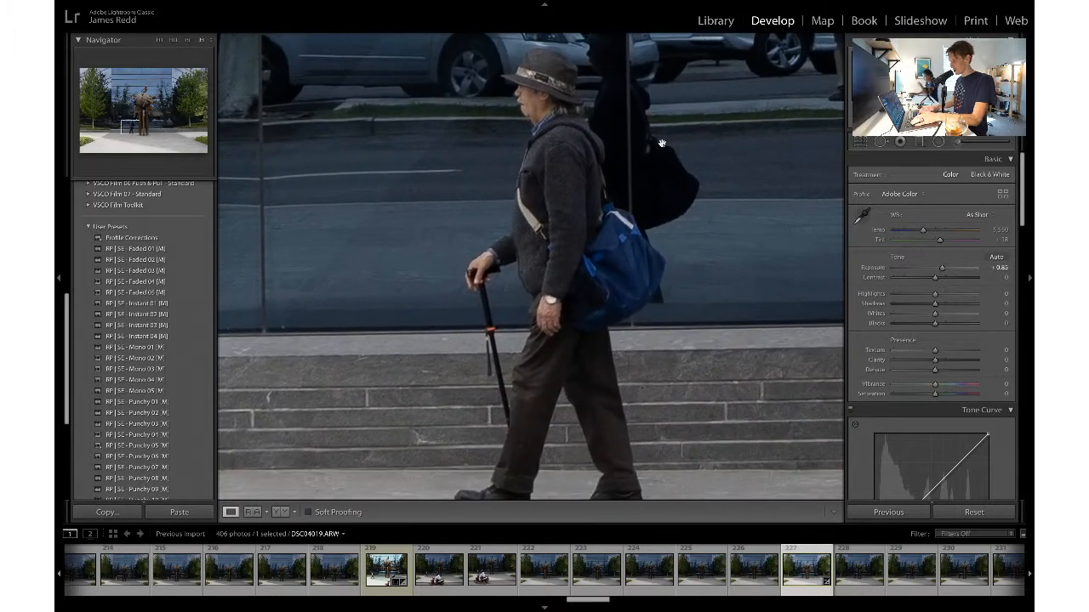
key(super+minus)
key(super+minus)
key(super+minus)
click(460, 354)
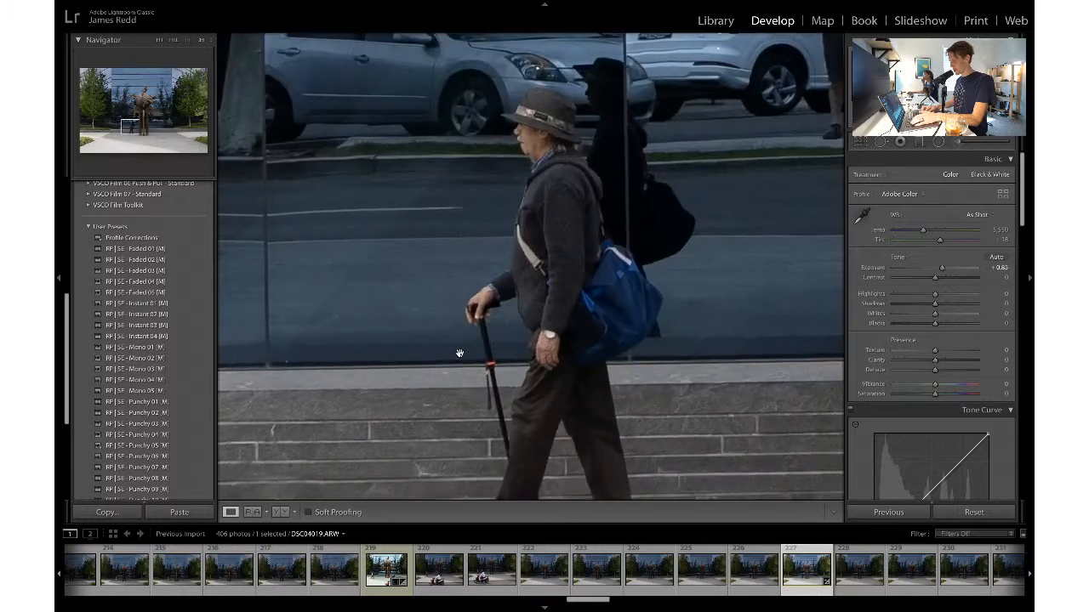
click(467, 366)
- Browse the frames following photo 227 for a better walker pose, ending on the marked photo 232
key(Right)
key(Right)
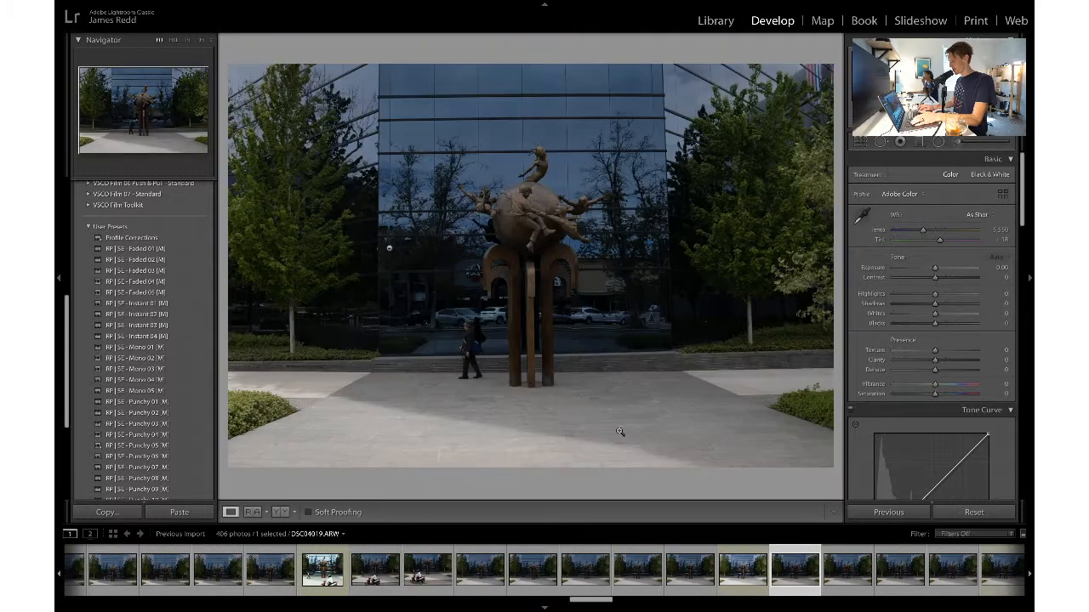
key(Right)
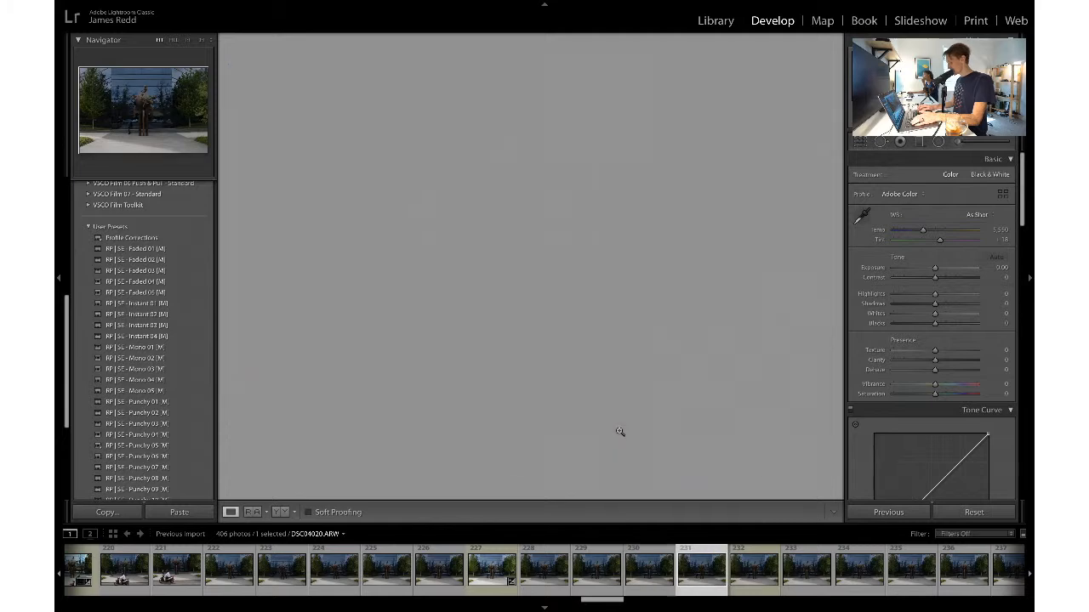
key(Right)
key(Right)
key(Right)
key(Right)
key(Right)
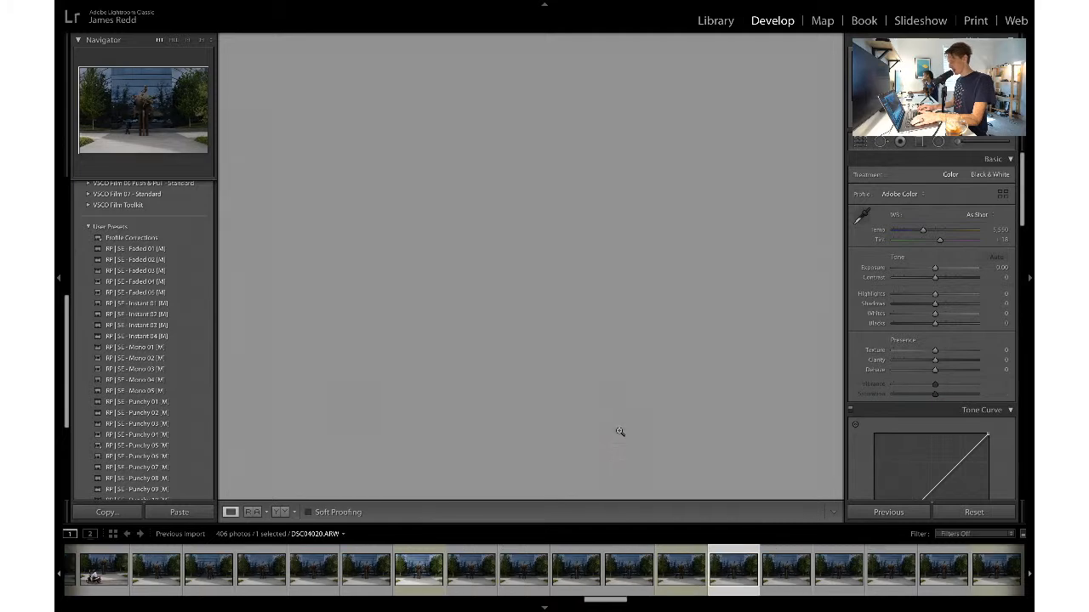
key(Left)
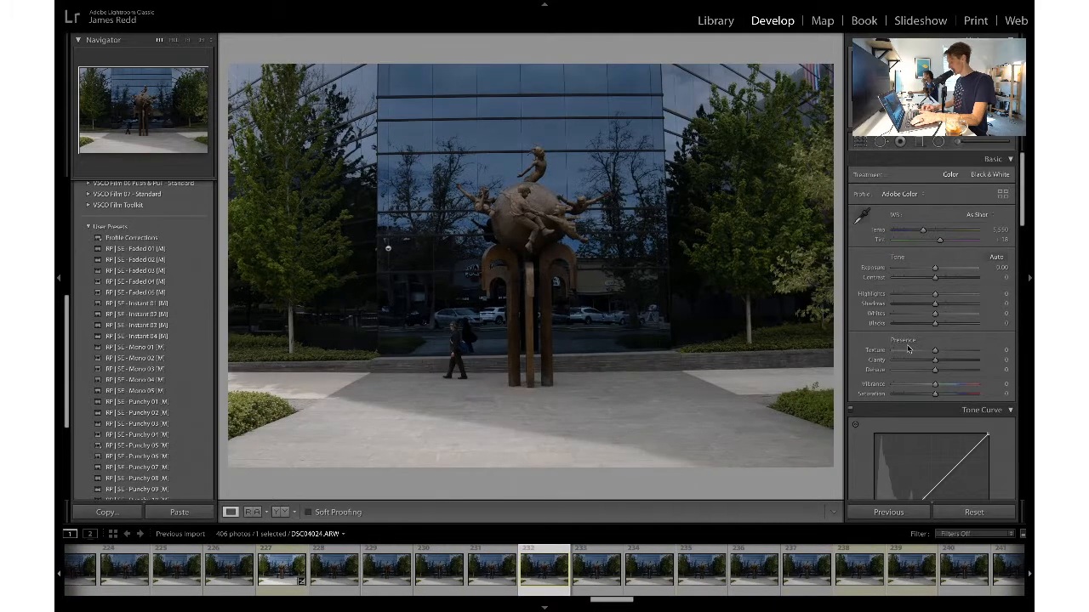
- Raise the exposure of photo 232 to about +1.33 and check the walker up close
drag(935, 268, 946, 269)
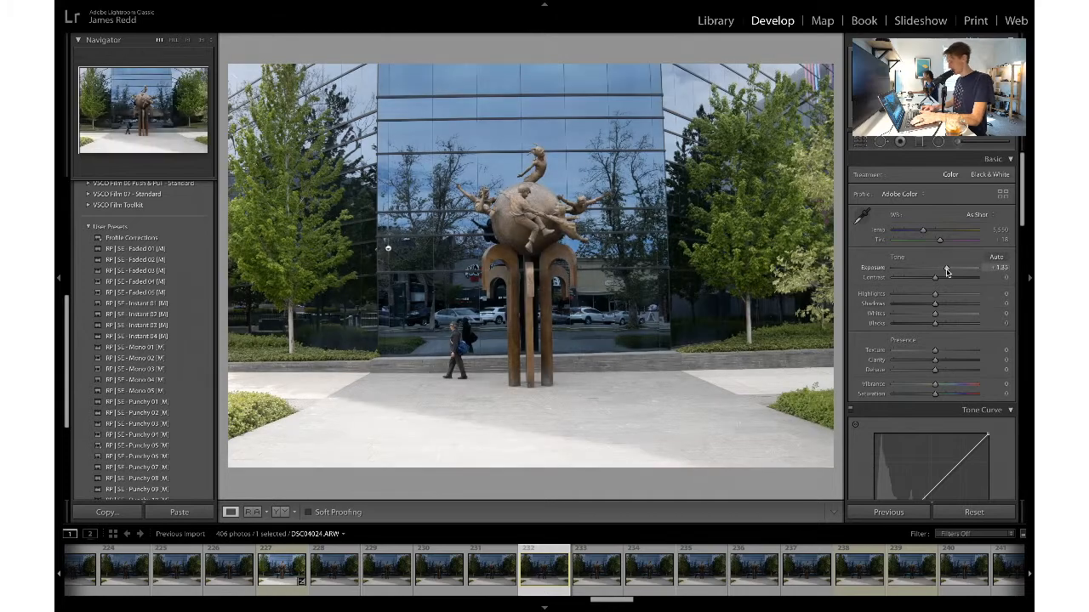
click(455, 356)
click(454, 356)
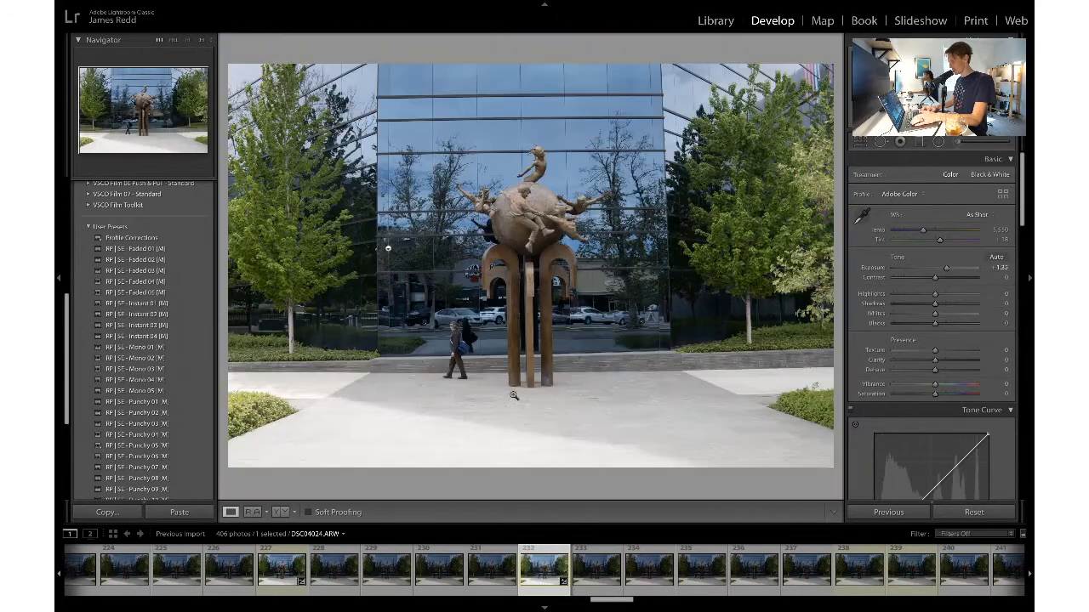
- Inspect the walker with the cane up close in photos 238 and 239
click(855, 580)
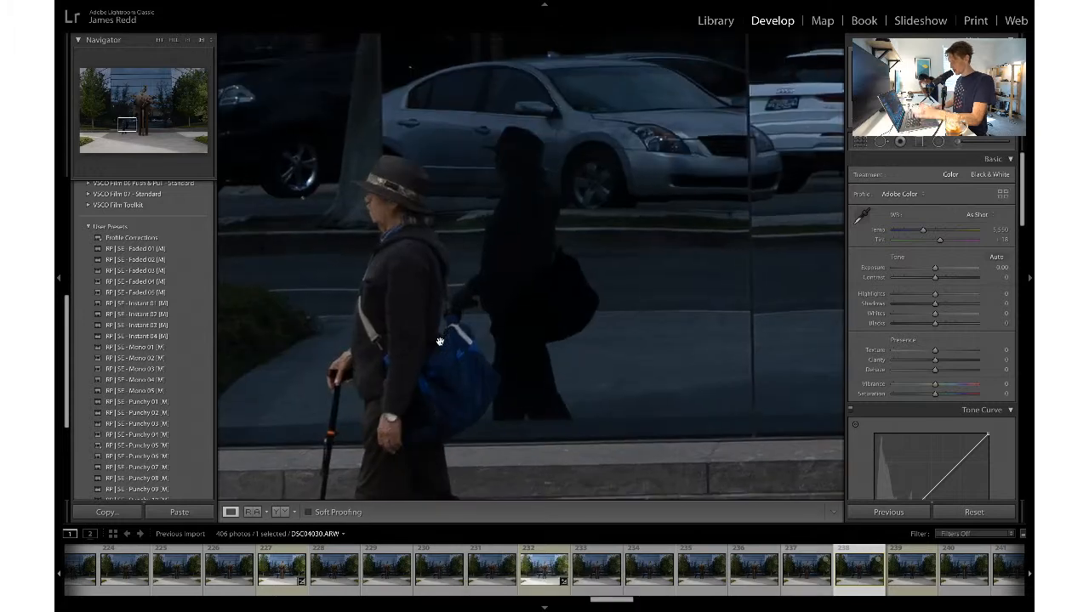
click(439, 342)
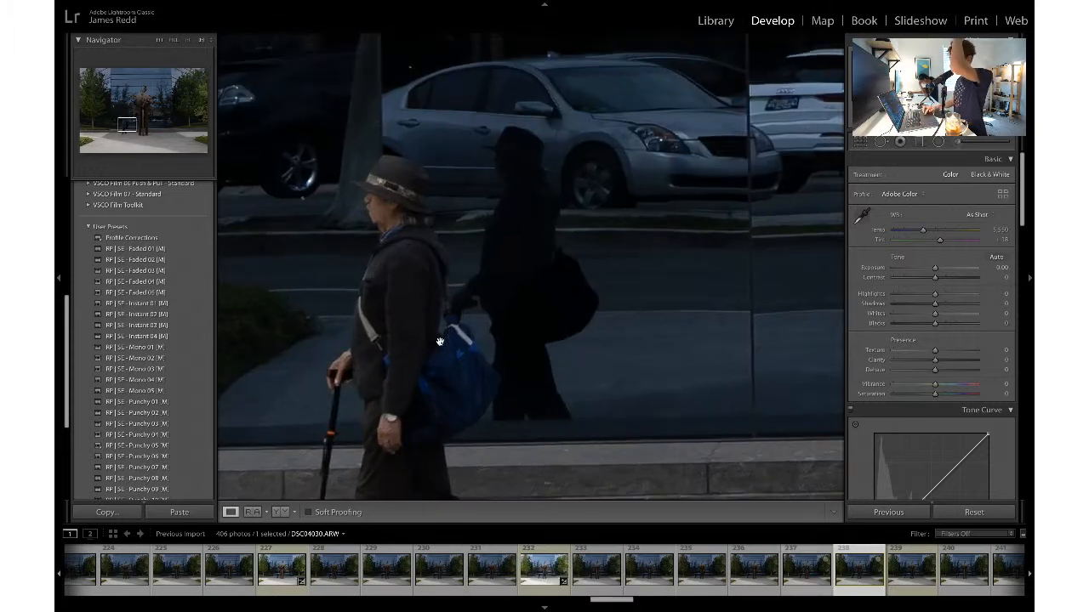
click(440, 342)
click(919, 576)
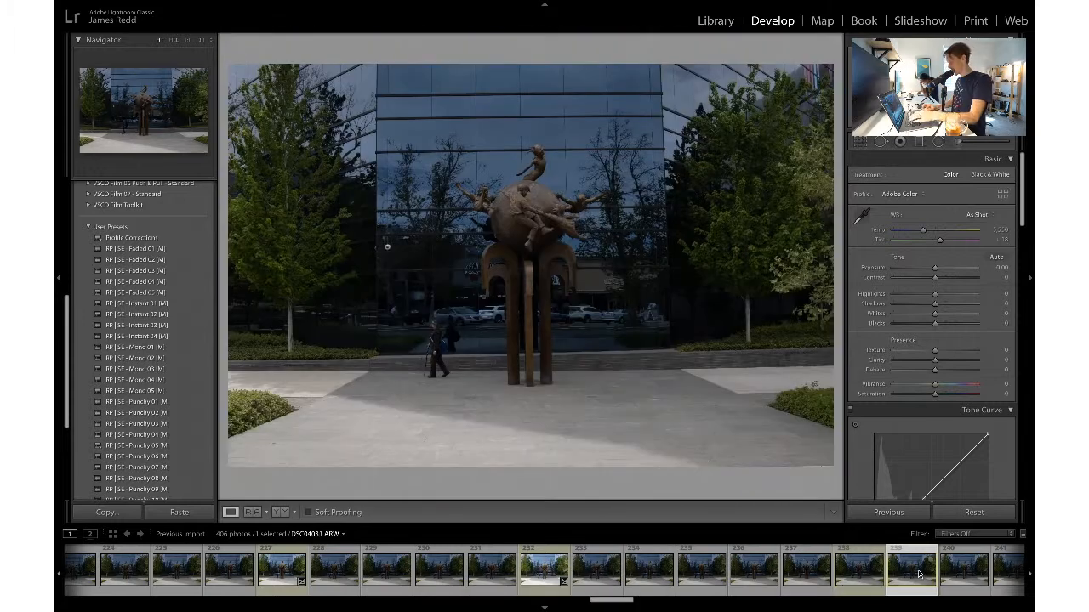
click(438, 336)
click(438, 318)
- Raise the exposure of photo 239 to about +0.77 and of photo 238 to about +1.23
drag(934, 267, 942, 268)
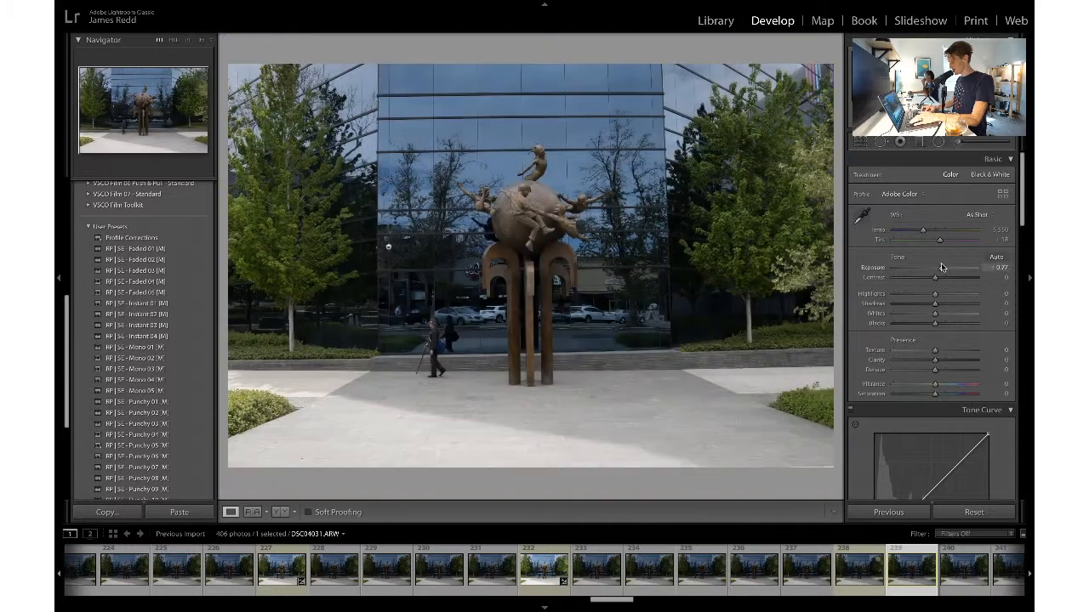
key(Left)
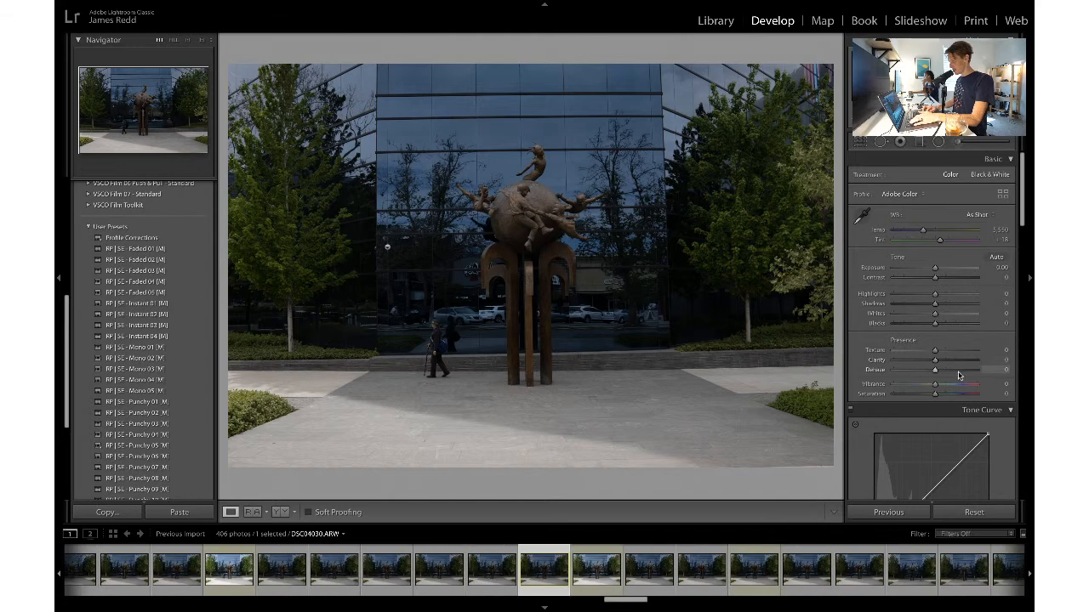
drag(934, 267, 945, 267)
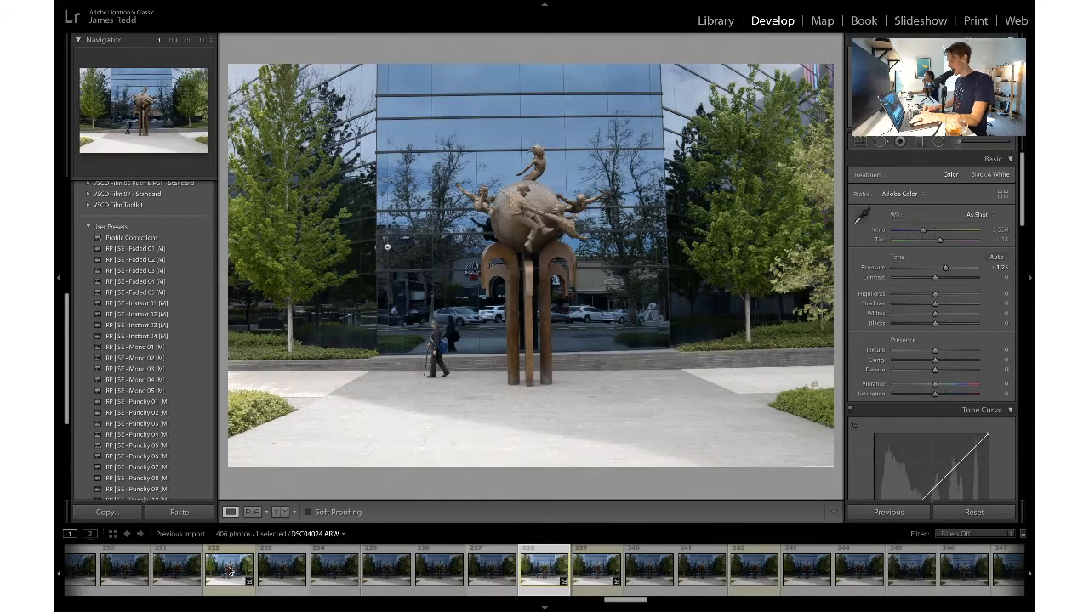
- Go back to photo 227 to compare its walker pose with the brightened photo 238
scroll(225, 572, up, 5)
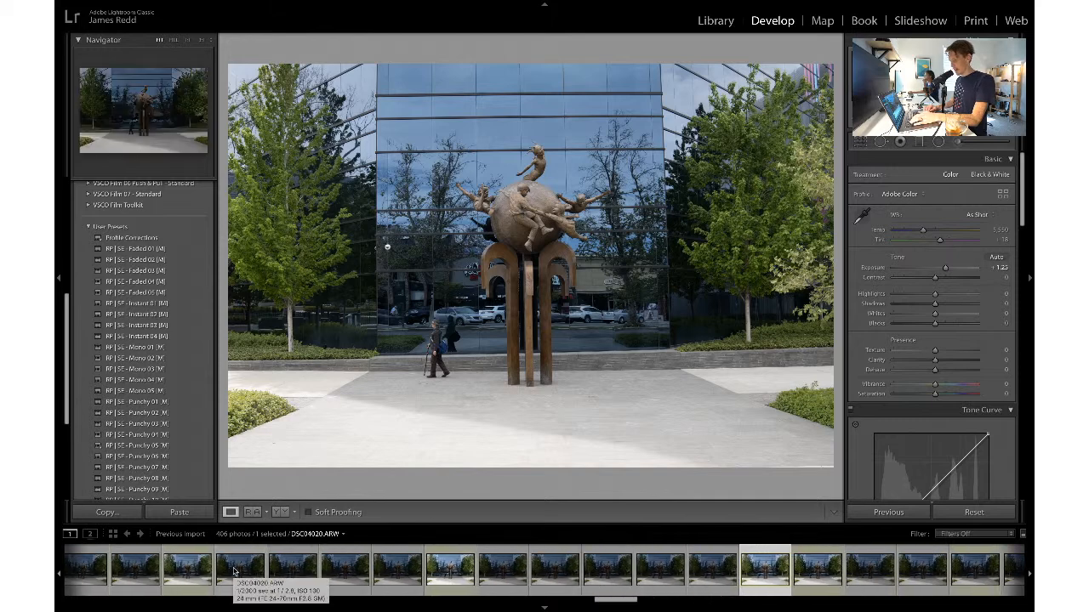
click(212, 572)
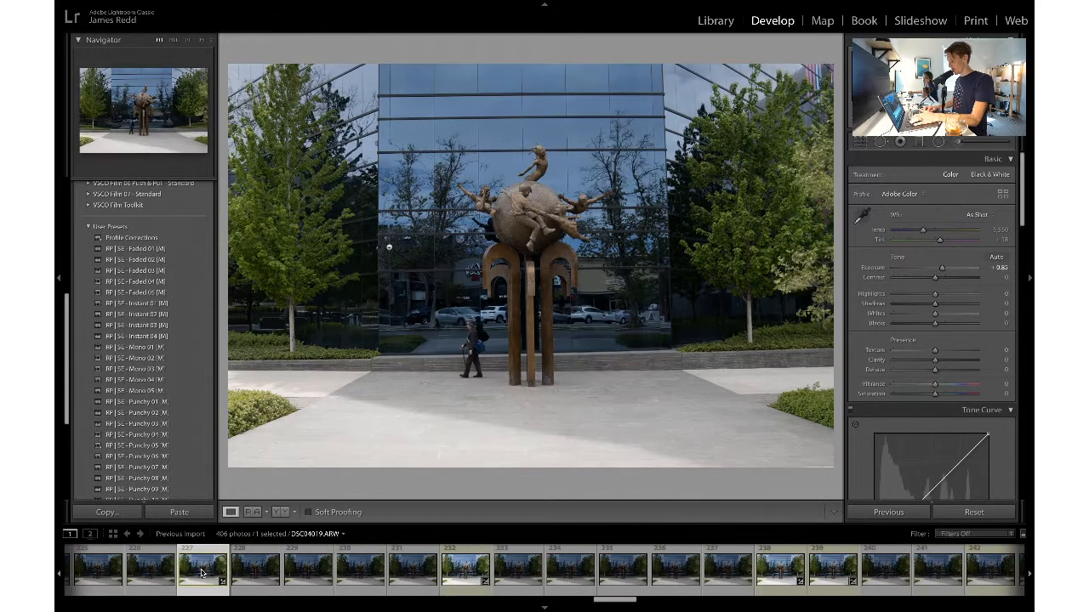
mouse_move(572, 607)
- Apply the RP | SE - Punchy 02 [M] preset to photo 238, and paste the copied develop settings of the edited scooter photo over it
click(770, 578)
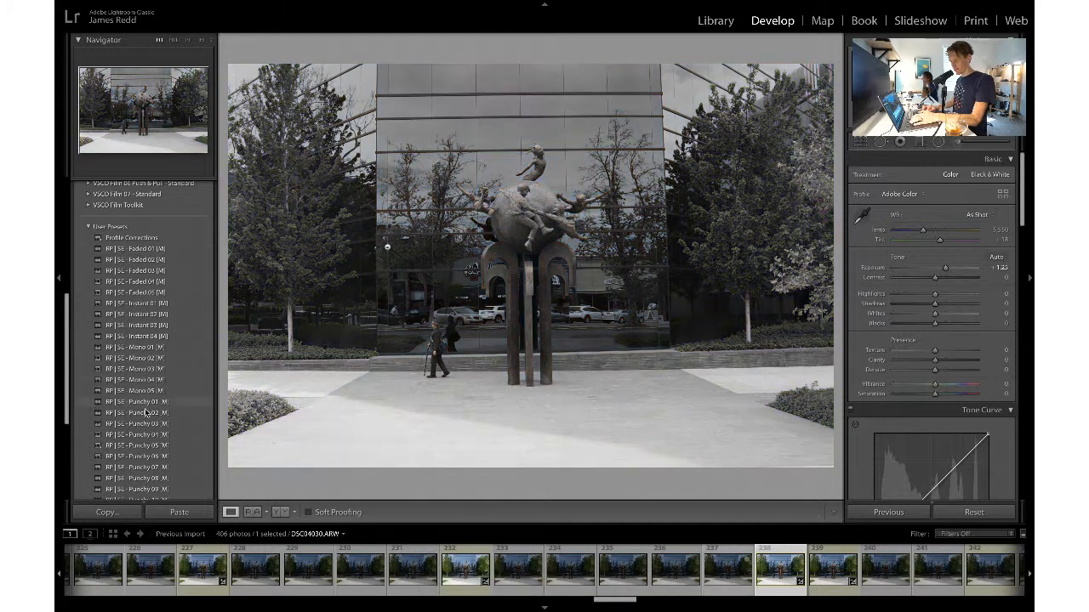
click(147, 412)
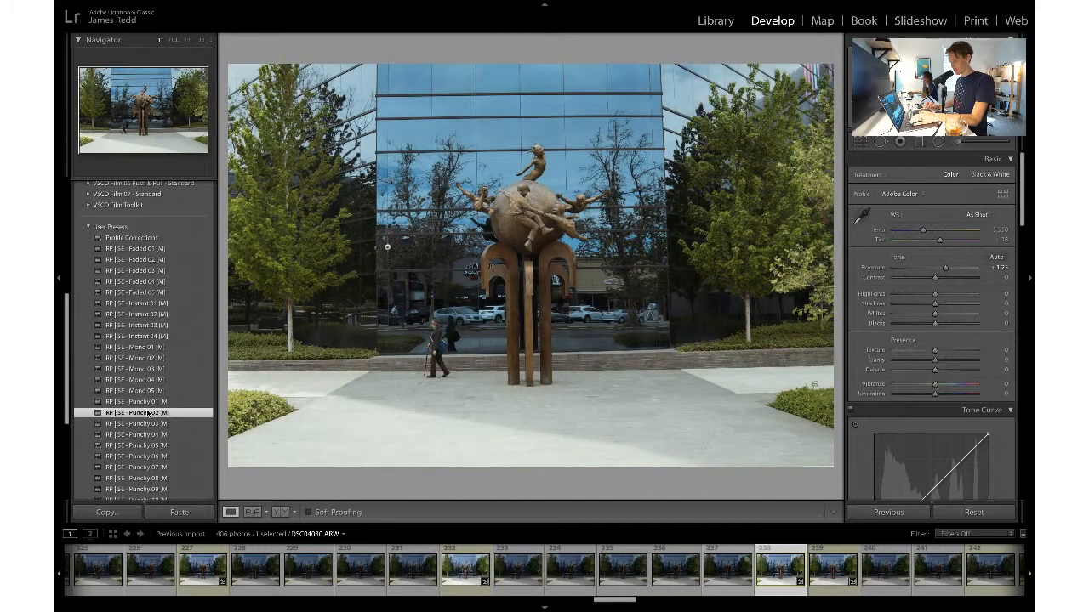
drag(935, 277, 945, 280)
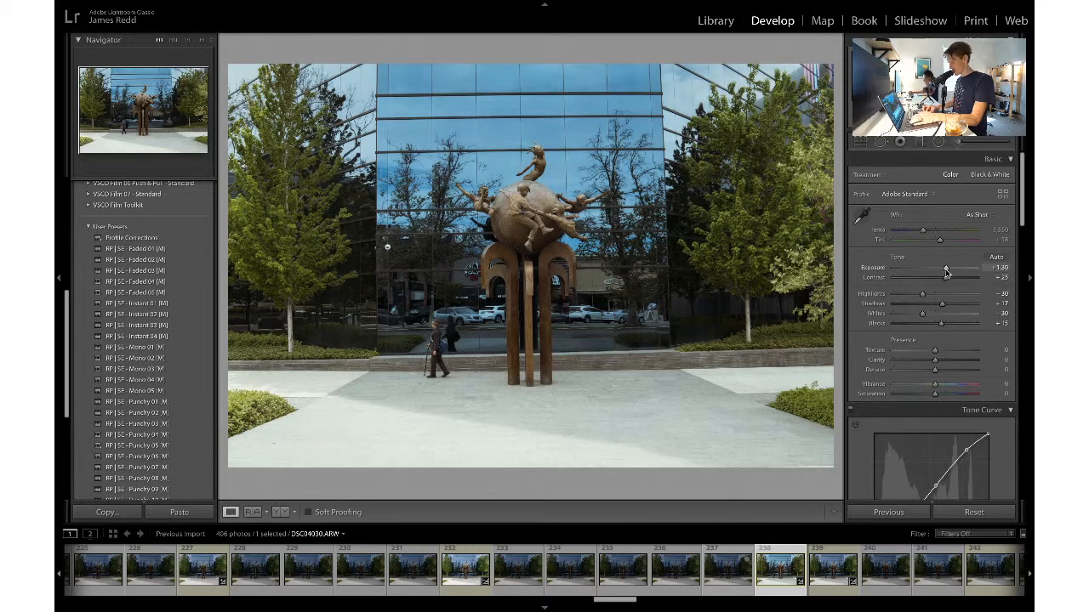
key(super+shift+v)
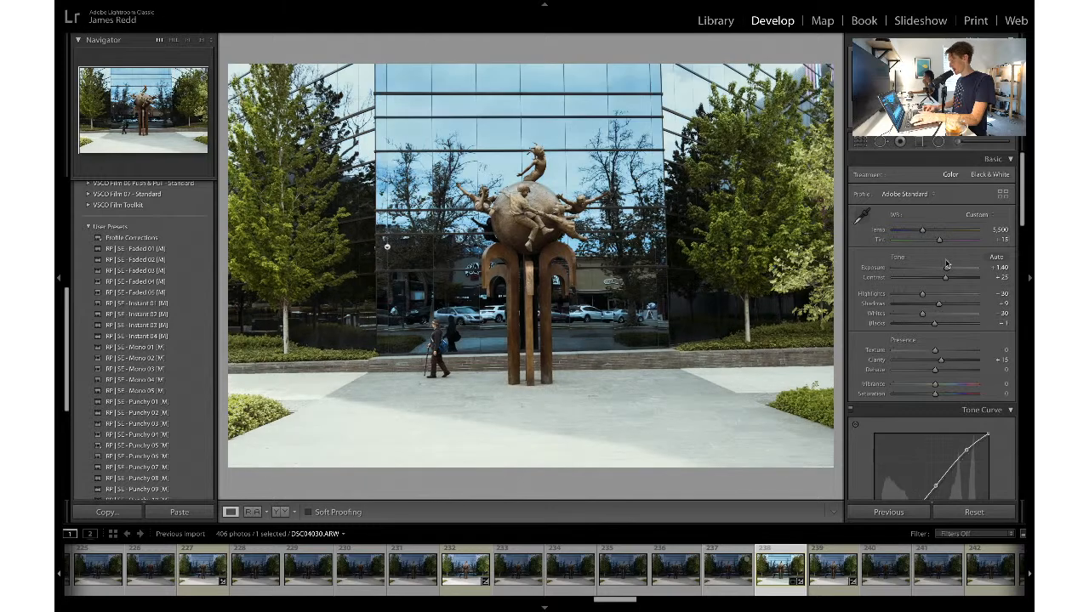
- Try the Level Upright correction on photo 238, and undo it
scroll(978, 396, down, 10)
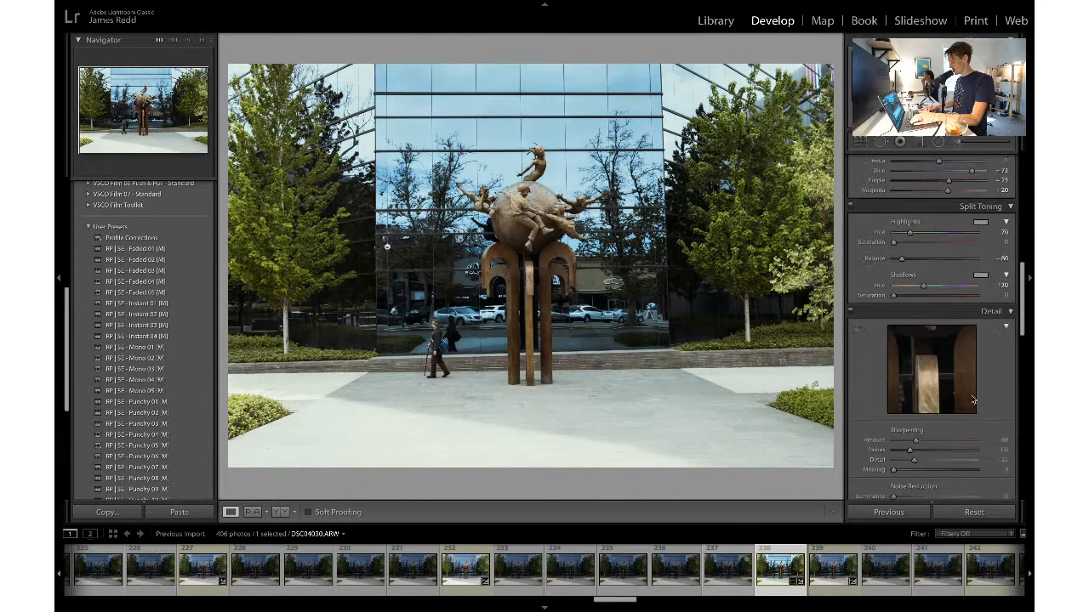
scroll(974, 400, down, 4)
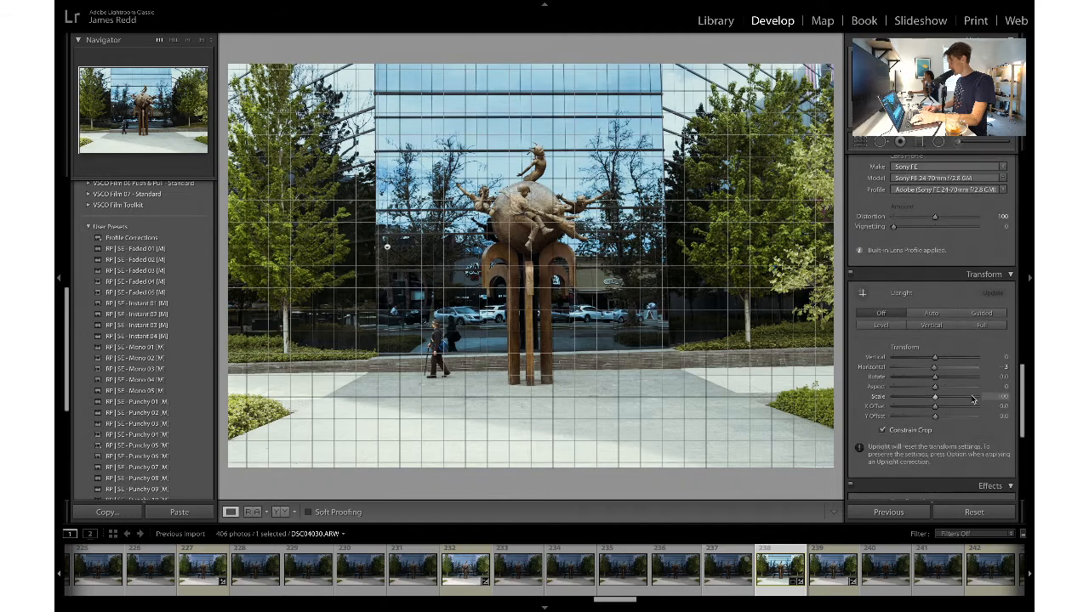
click(876, 327)
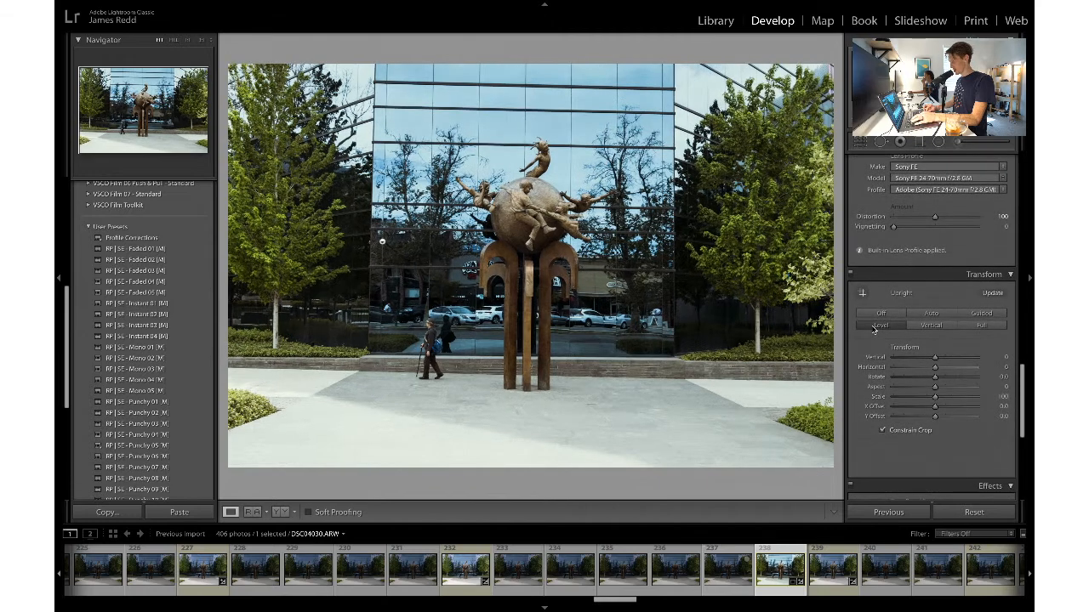
key(ctrl+z)
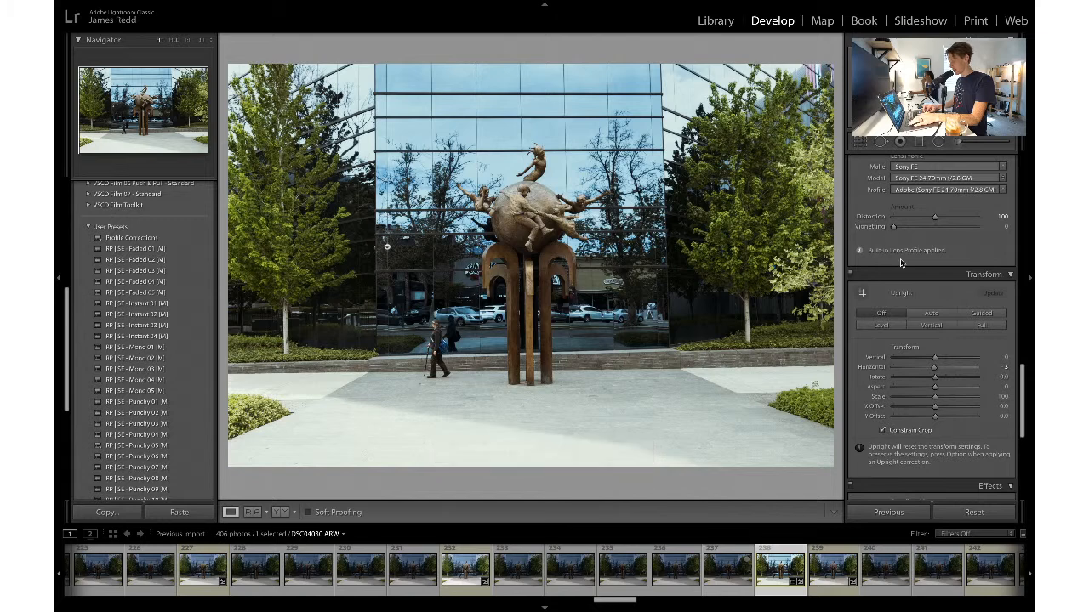
- Try a Horizontal perspective of +1 on photo 238, and undo that change
drag(957, 381, 957, 381)
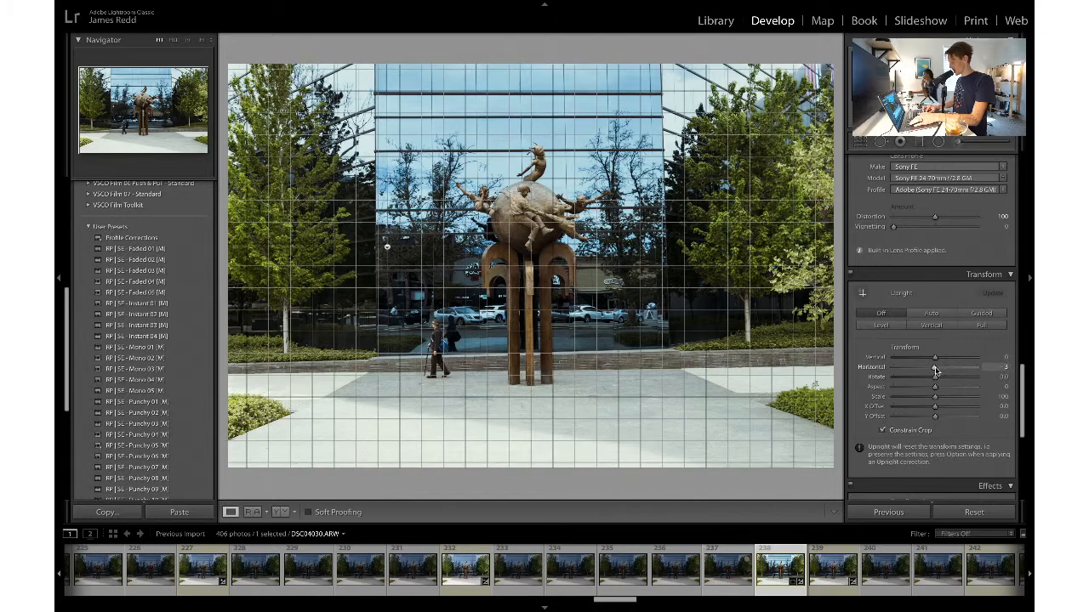
drag(935, 367, 936, 371)
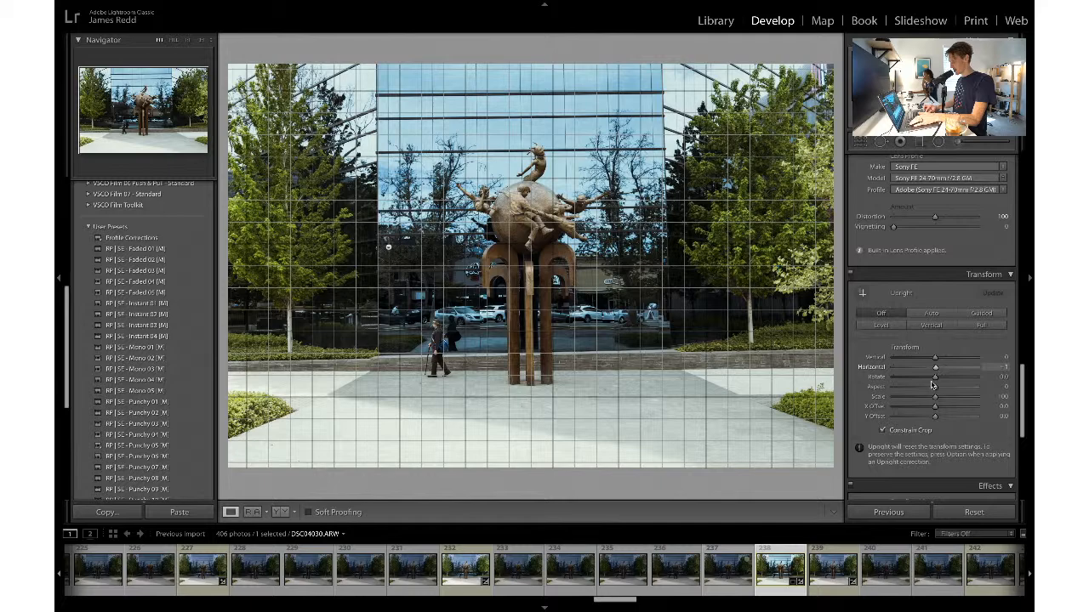
click(832, 581)
key(super+z)
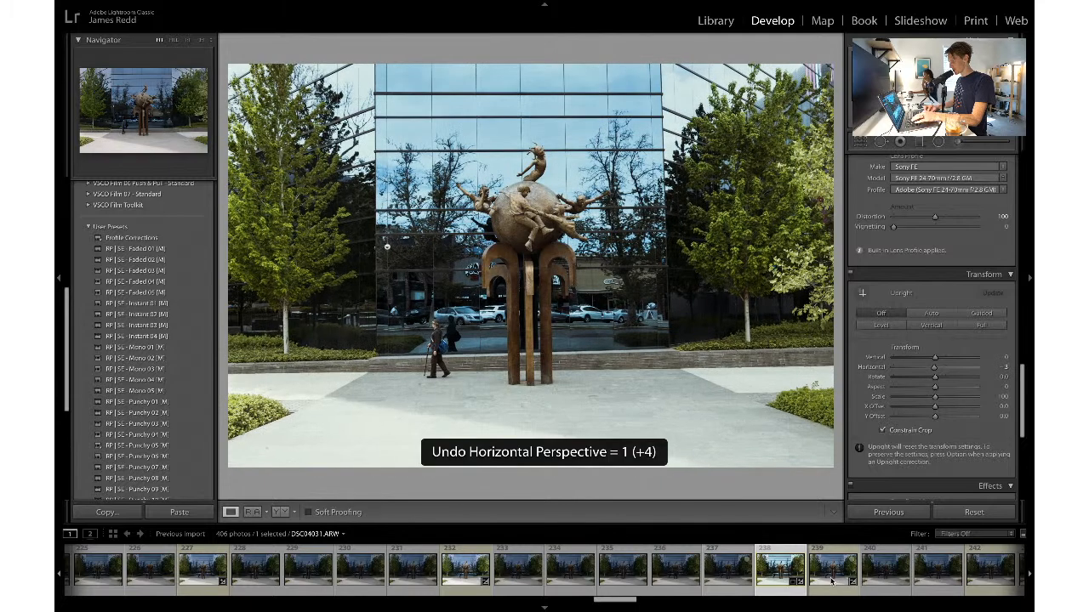
- Set the Horizontal transform value of photo 238 to 0
click(1005, 368)
text(0)
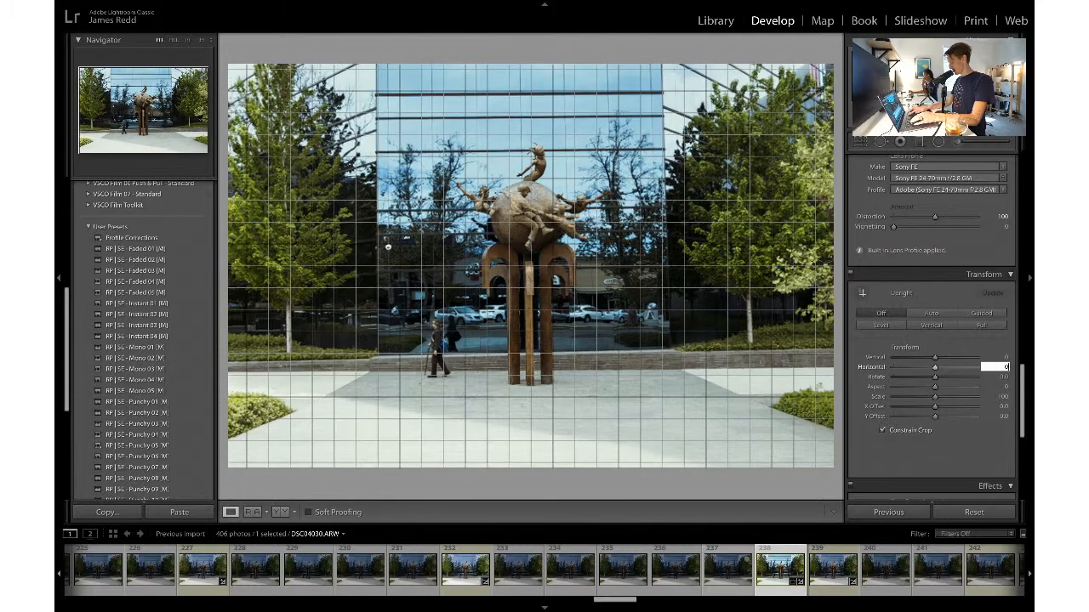
key(Return)
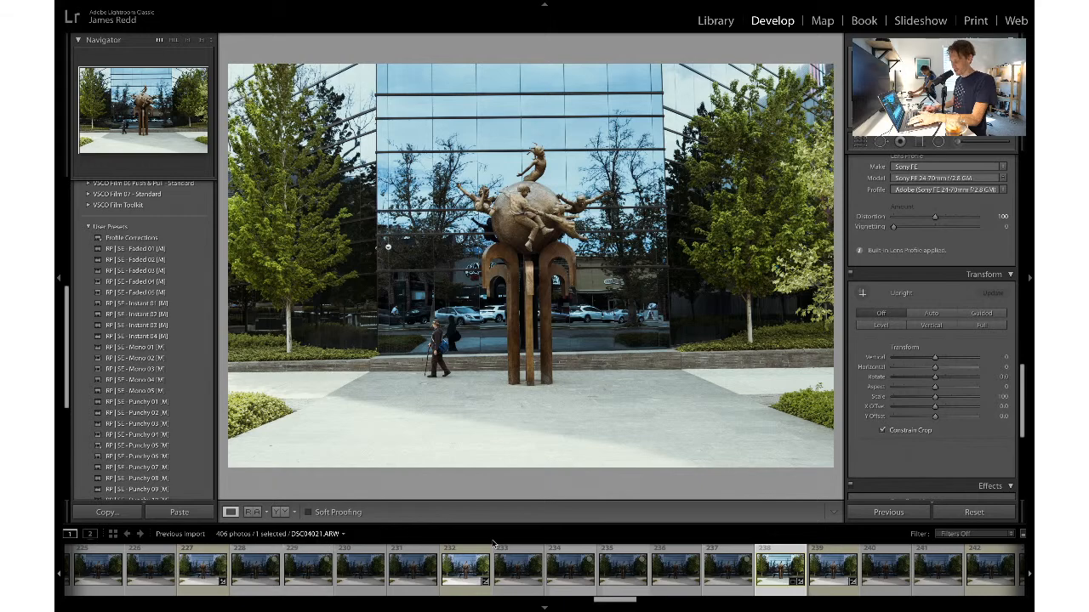
- Return to scooter photo 219 and set its Horizontal transform value to 0
click(460, 574)
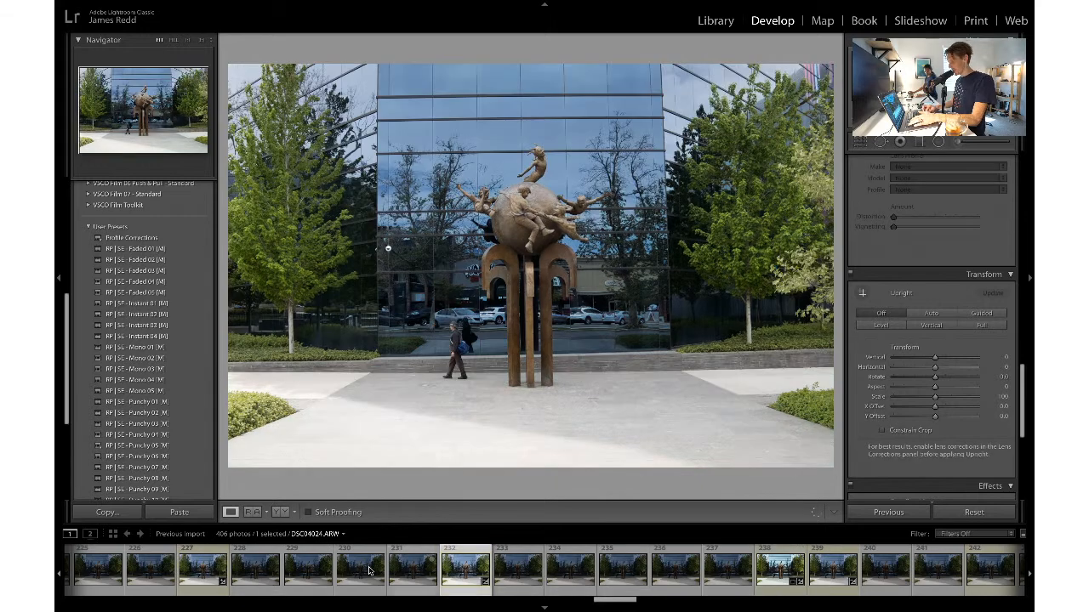
scroll(357, 574, up, 5)
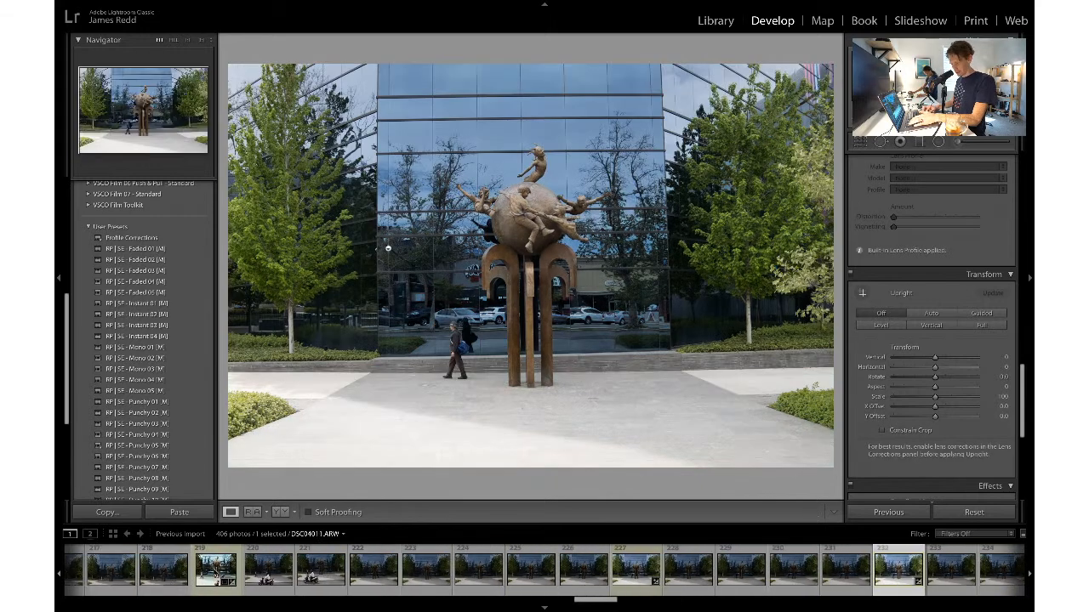
click(215, 571)
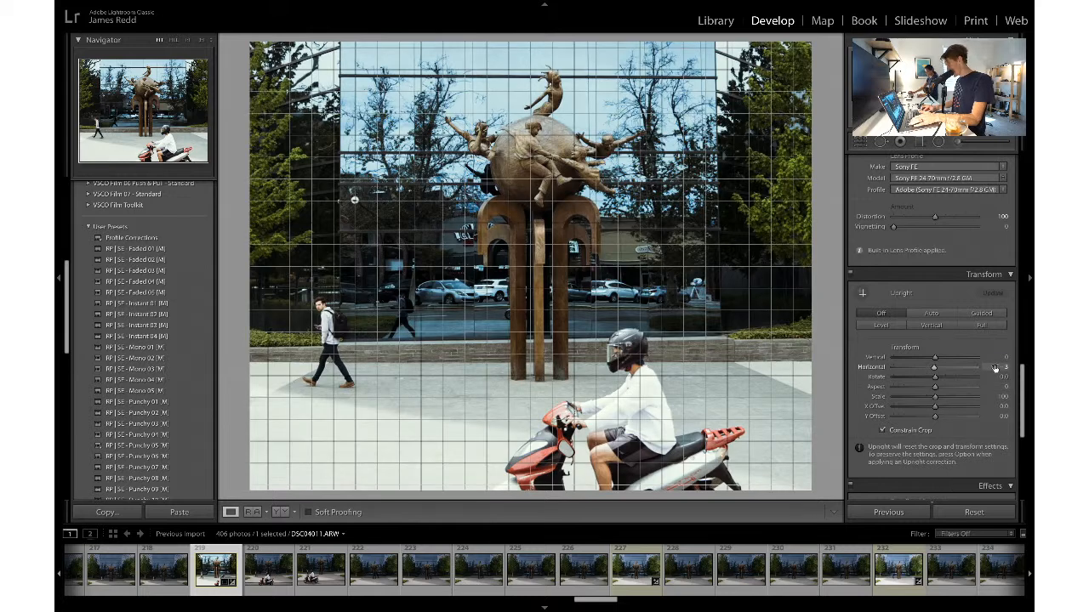
click(996, 368)
text(0)
key(Return)
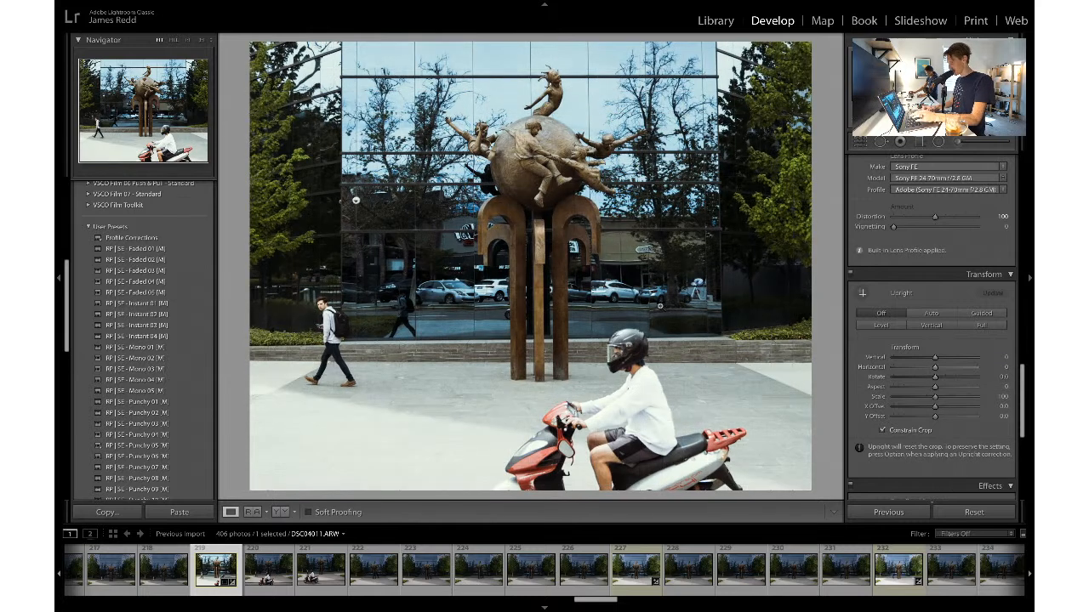
- Export the corrected scooter photo 219 as a JPEG to the Street Photography folder with the existing export settings
key(super+shift+e)
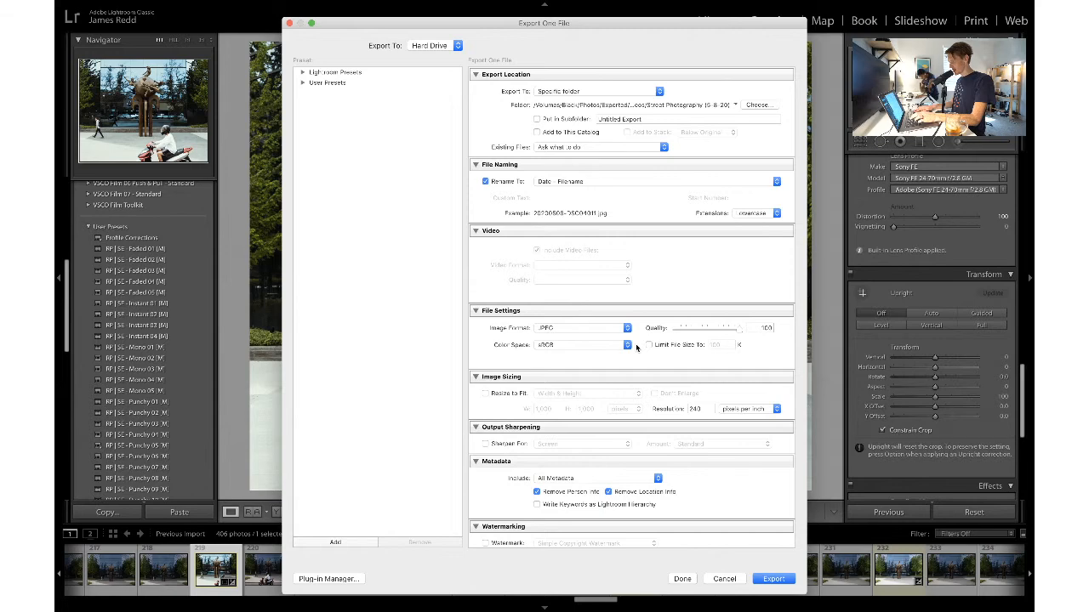
key(Return)
click(528, 299)
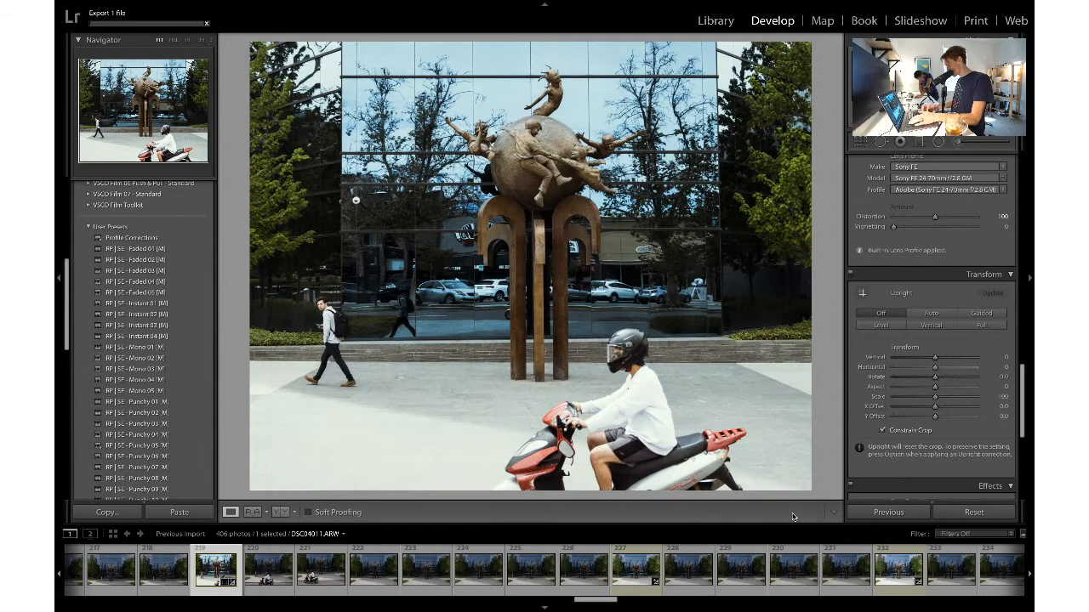
- Return to walker photo 238 and straighten it with a crop angle of about 0.42
click(893, 577)
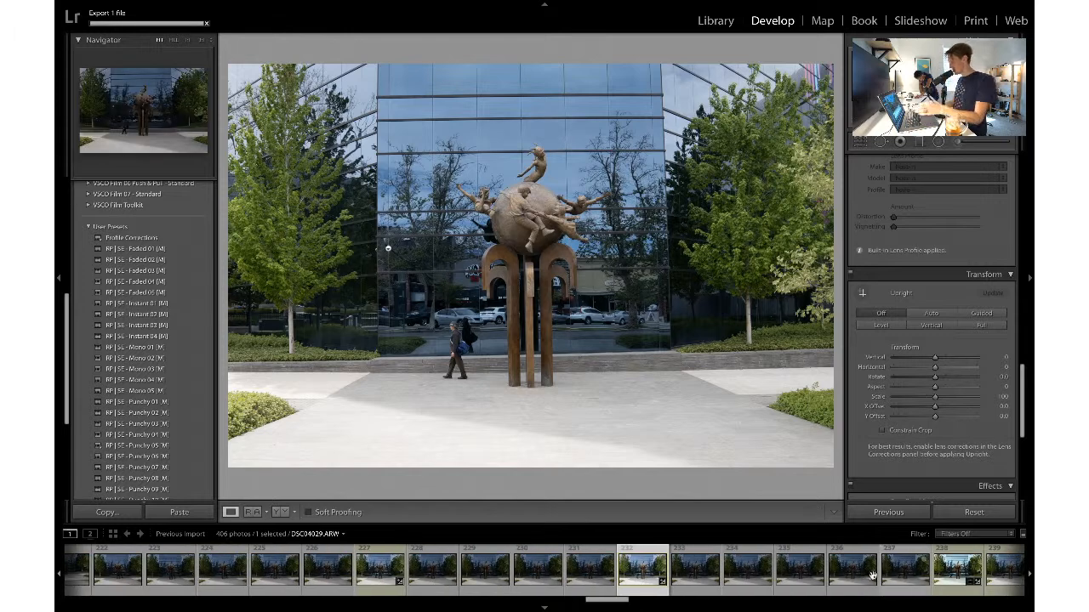
click(948, 578)
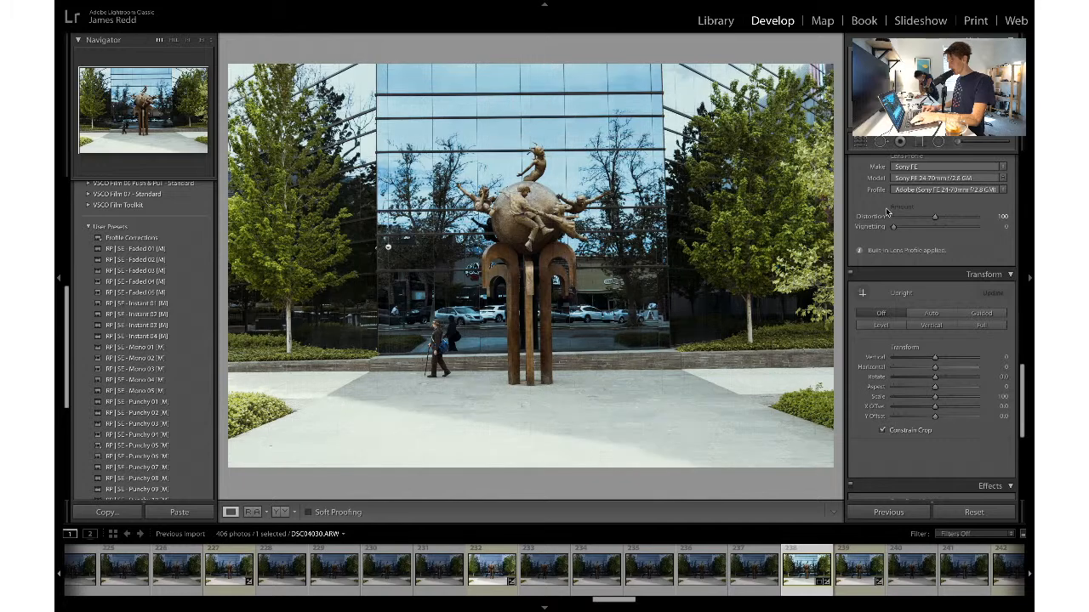
click(861, 142)
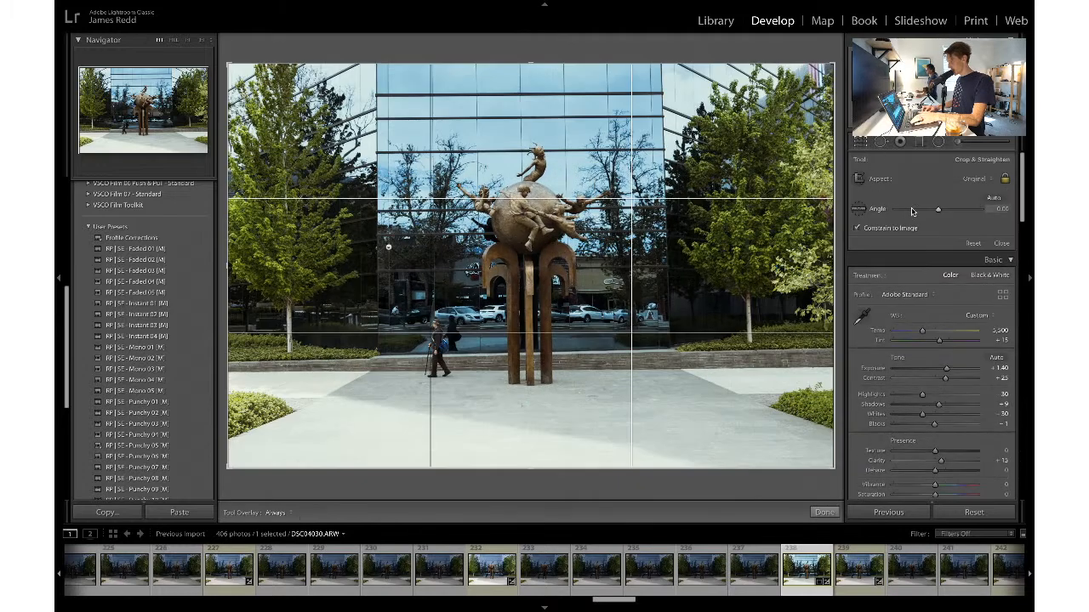
drag(936, 212, 936, 209)
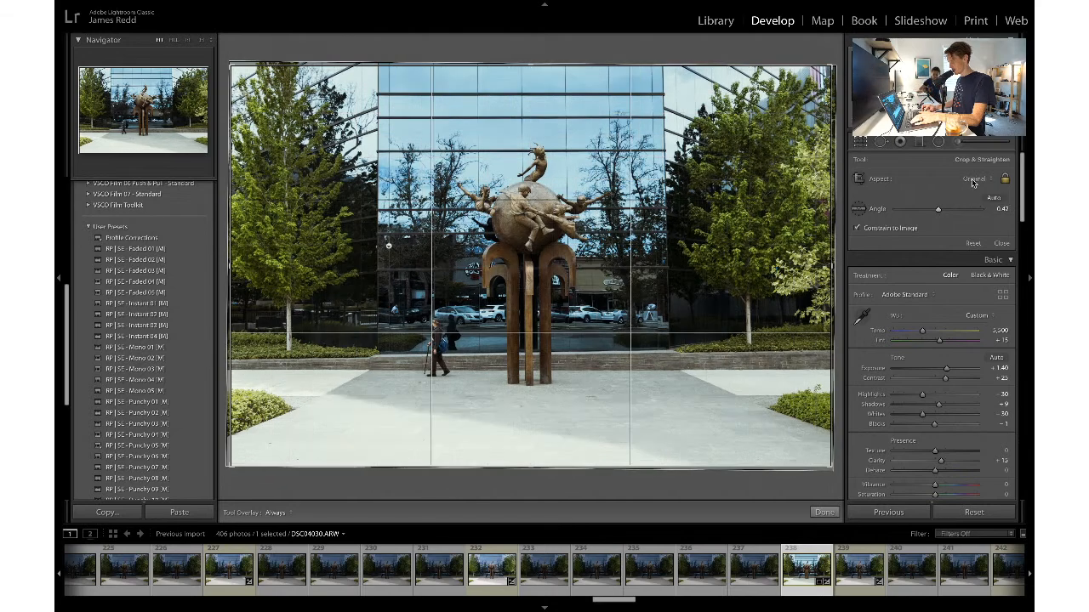
key(r)
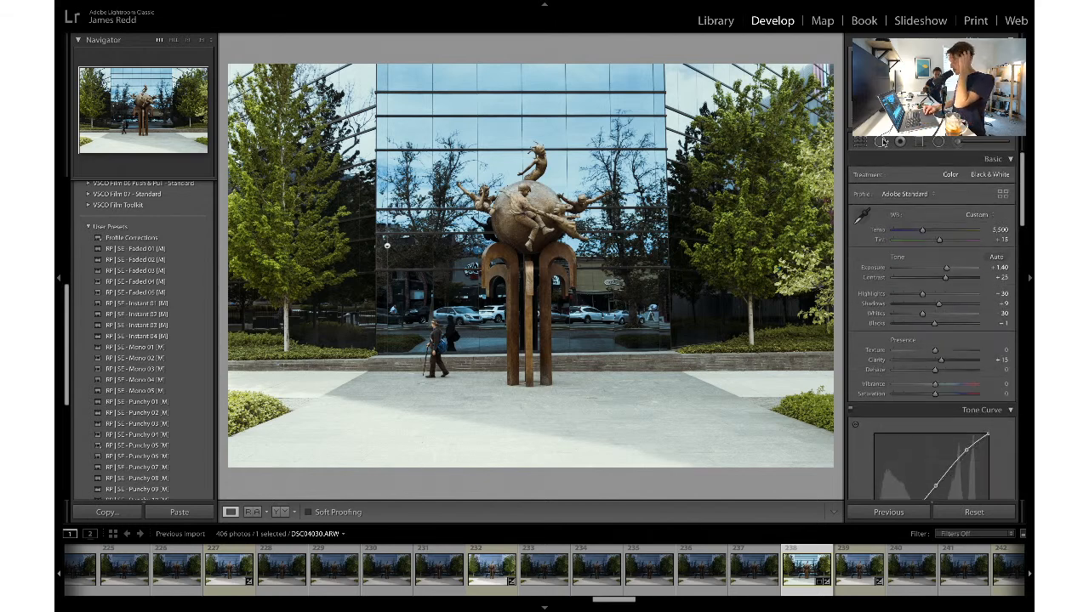
- Try a 16 x 9 crop on walker photo 238, shifted to trim mostly the foreground paving, and undo it
click(869, 141)
click(980, 180)
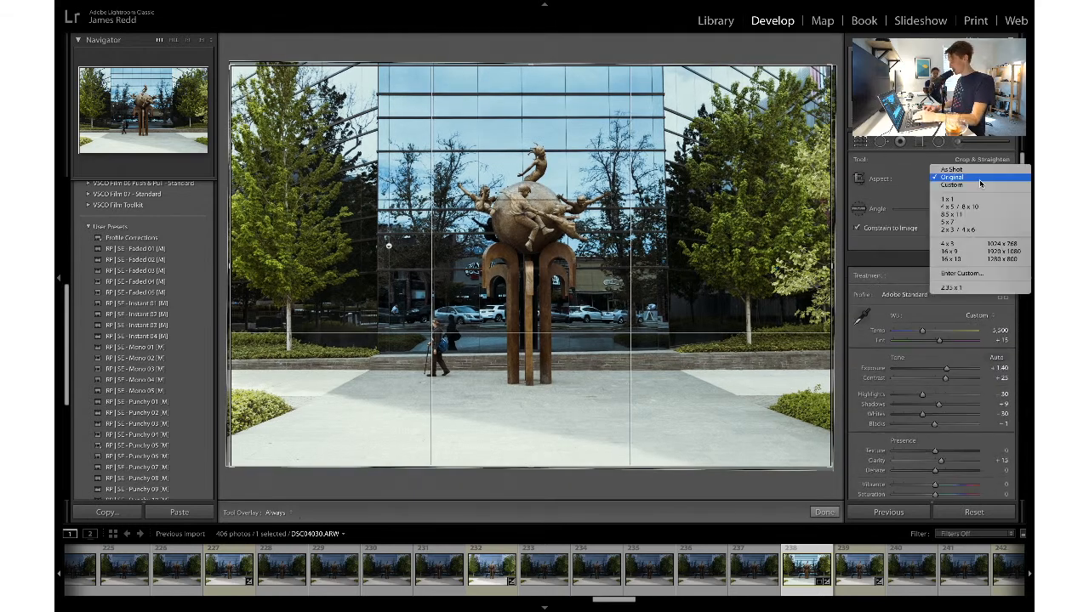
click(956, 252)
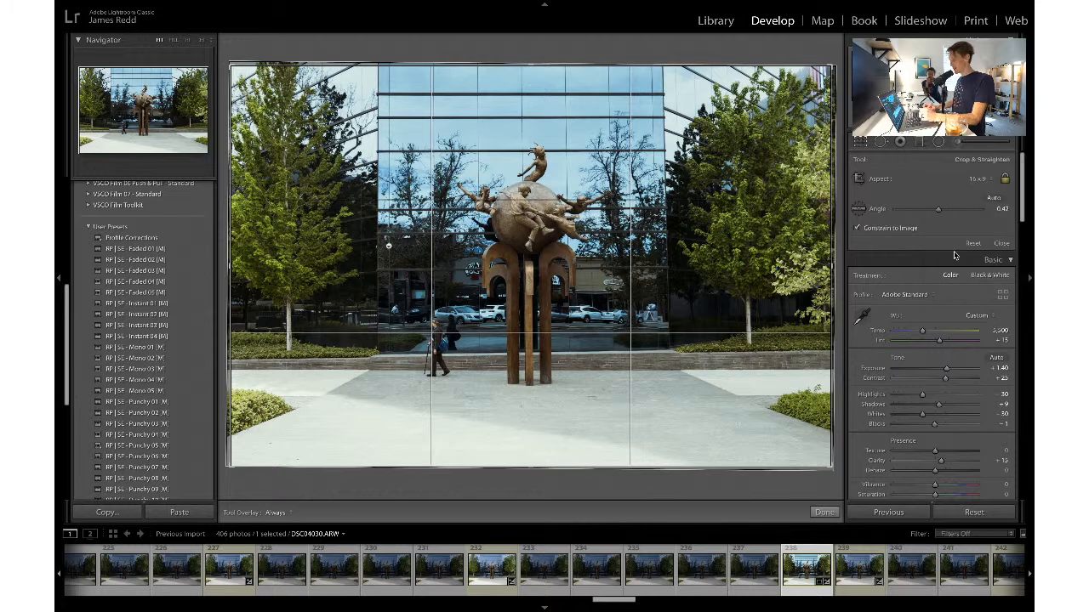
key(Down)
key(Down)
key(Down)
key(Down)
key(Down)
key(Down)
key(Down)
key(Down)
key(Down)
key(Down)
key(Down)
key(Down)
key(Down)
key(Down)
key(Down)
key(Down)
key(Down)
key(Down)
key(Down)
key(Down)
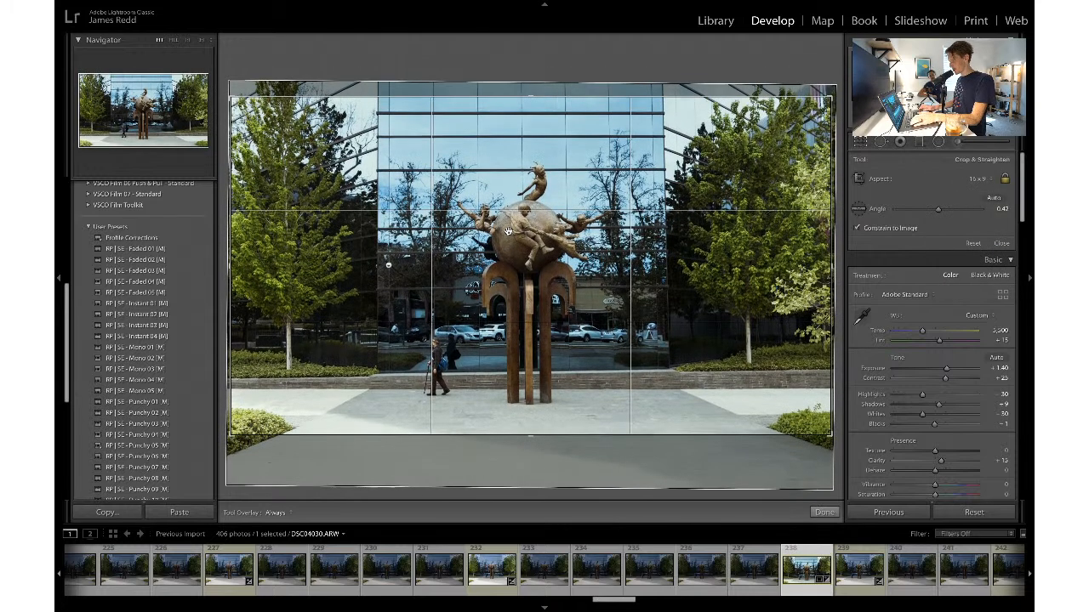
key(Up)
key(Up)
key(Up)
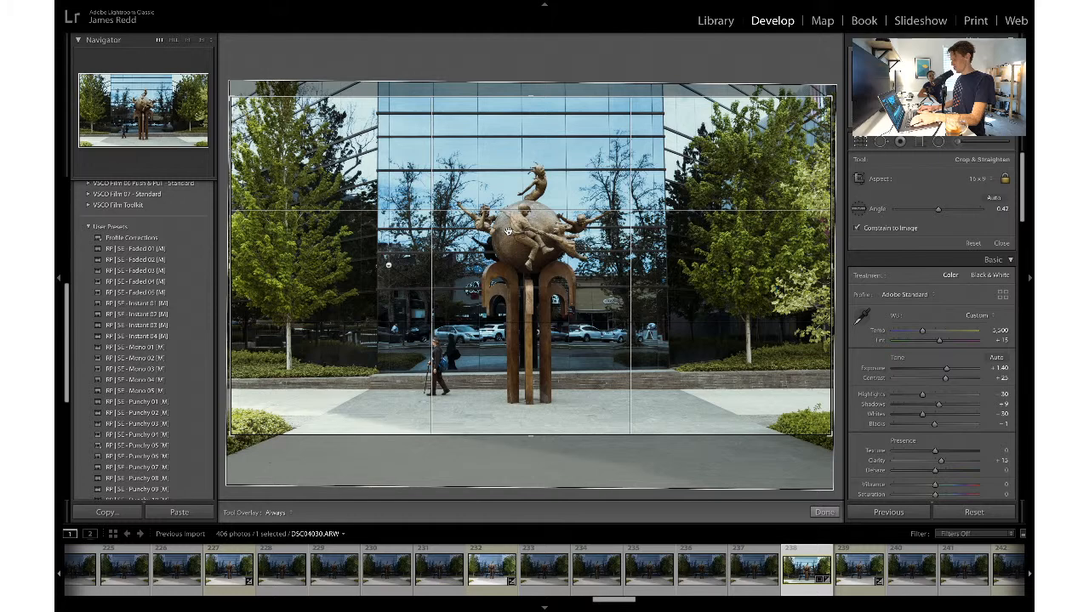
key(Return)
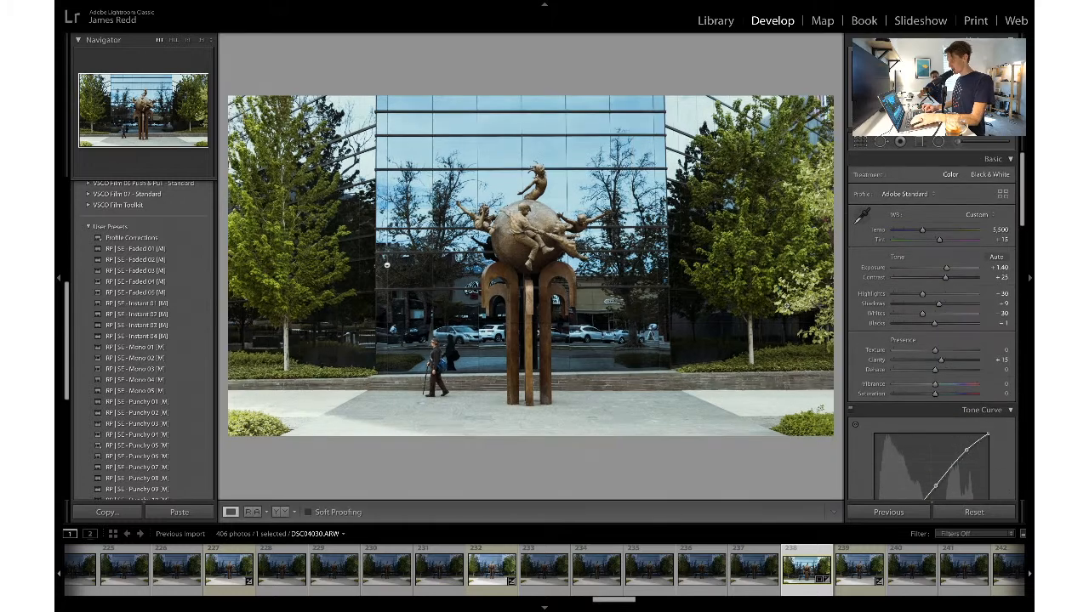
key(ctrl+z)
key(ctrl+z)
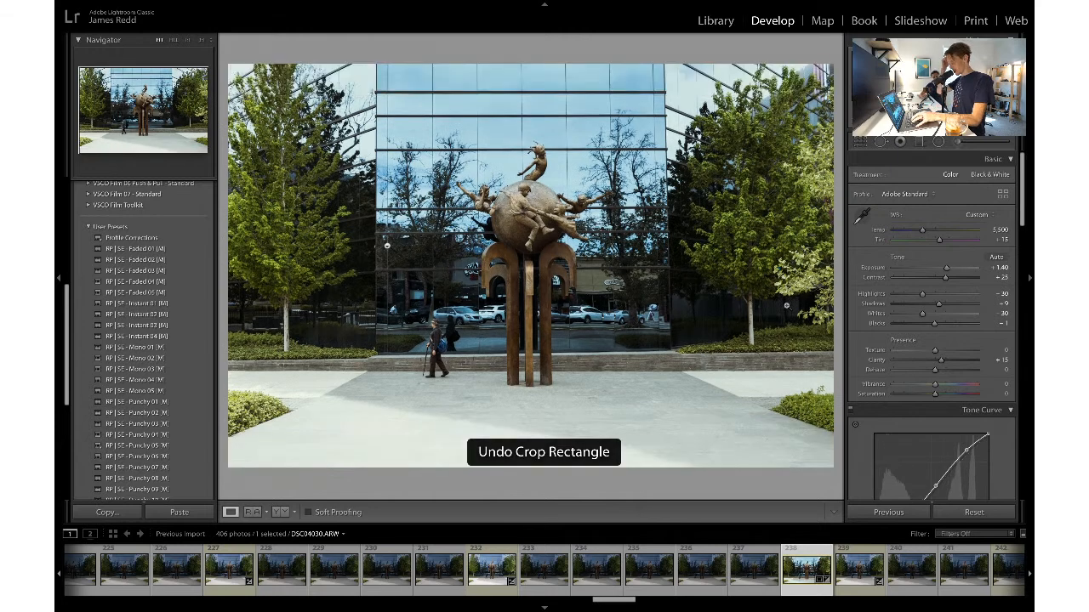
- Try the 4 x 5 / 8 x 10 crop ratio on the photo and return the aspect to As Shot
click(861, 142)
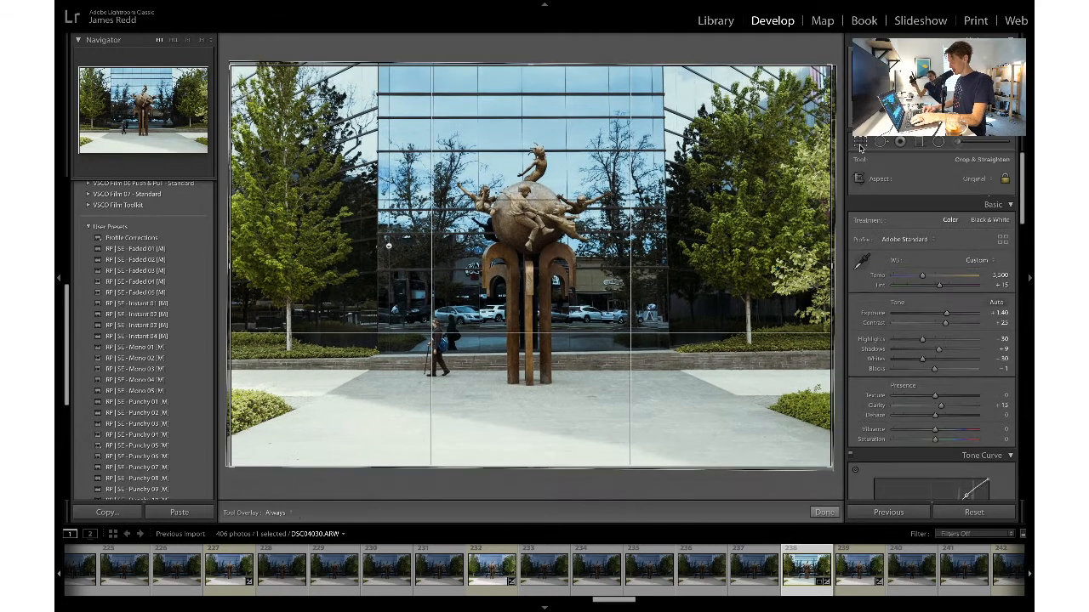
click(987, 179)
click(978, 207)
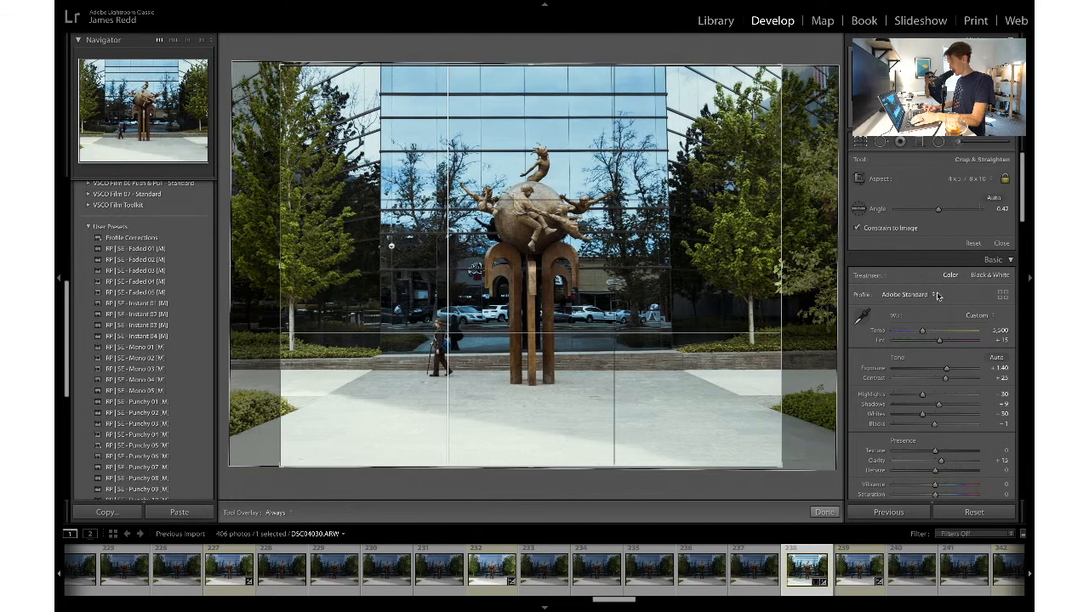
click(966, 179)
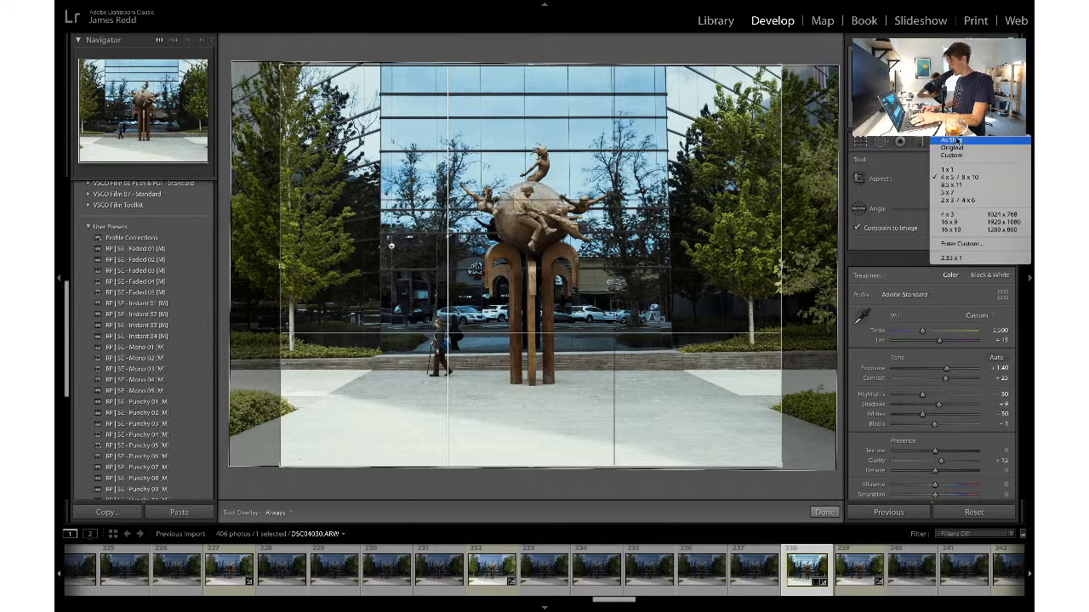
click(956, 141)
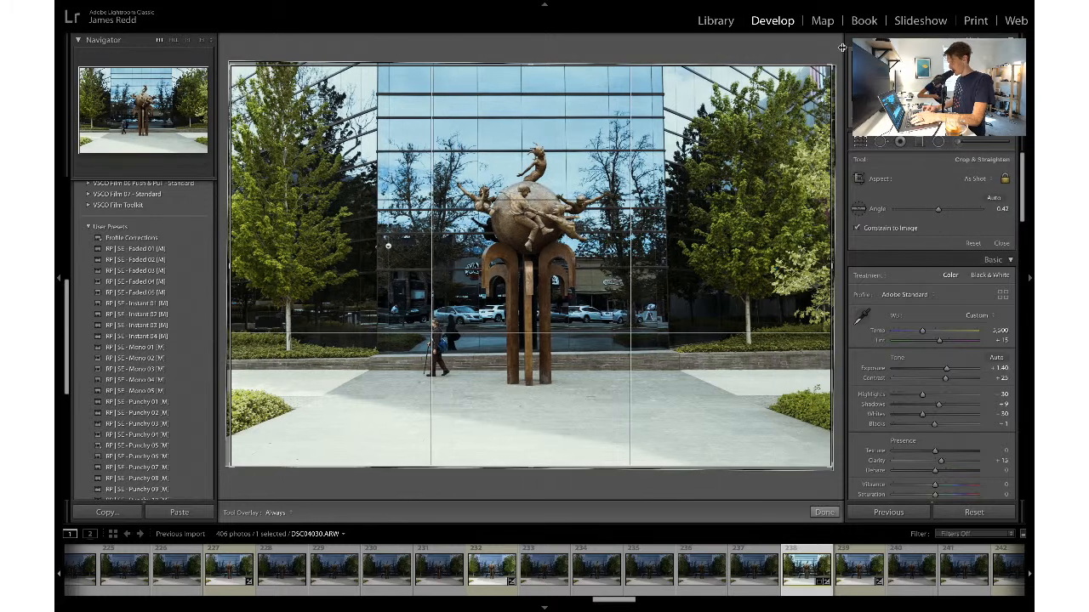
- Trim the crop slightly inward from its upper-right corner, keeping the original proportions, and apply it
drag(833, 67, 829, 67)
key(Return)
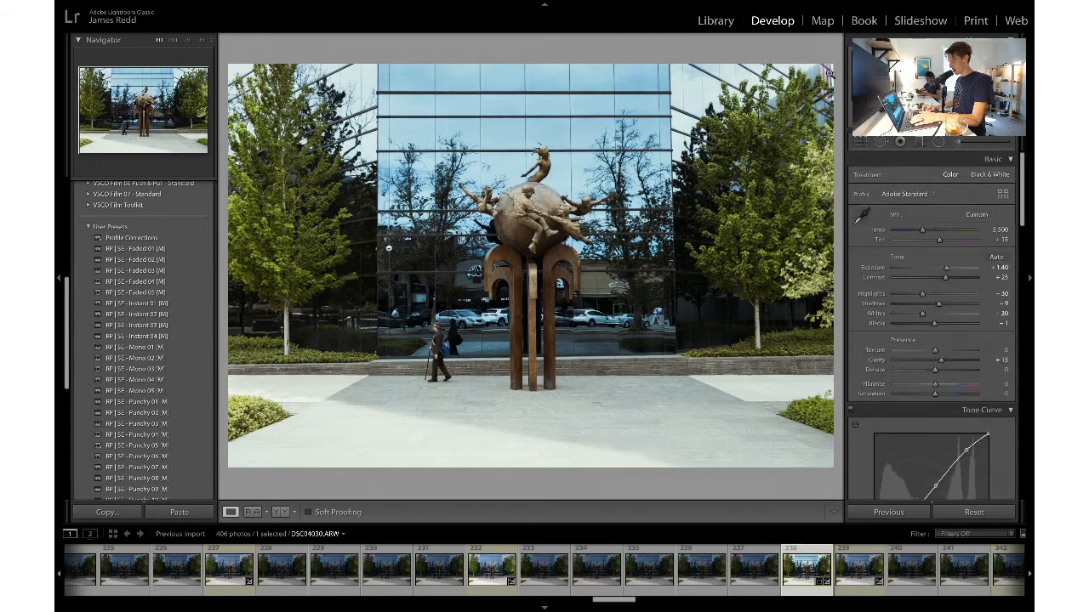
click(869, 142)
click(869, 142)
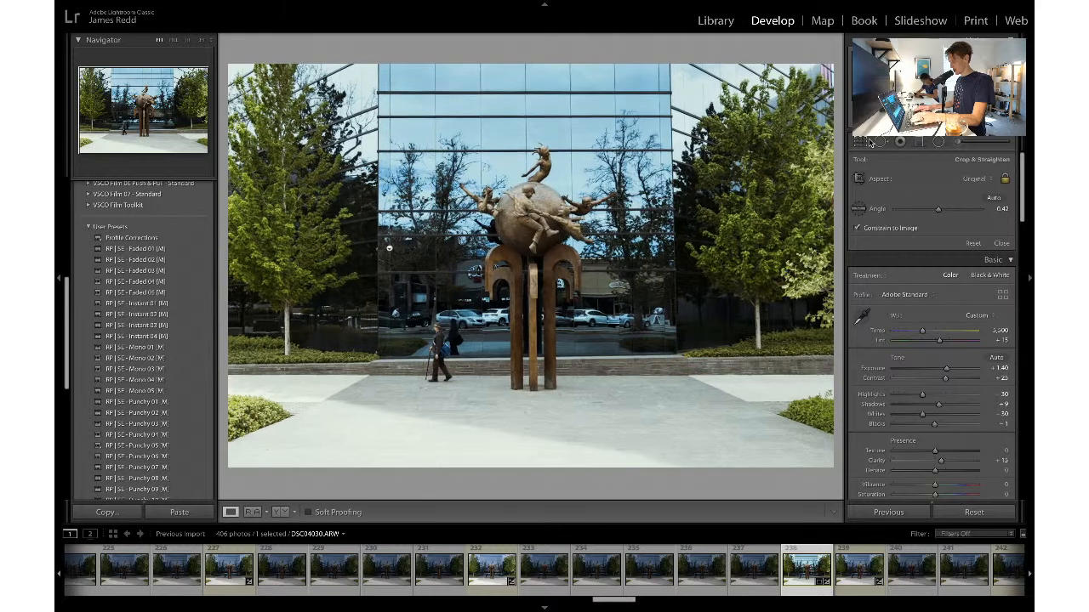
- Try a crop angle of about 0.56 on the photo and undo the rotation
click(859, 143)
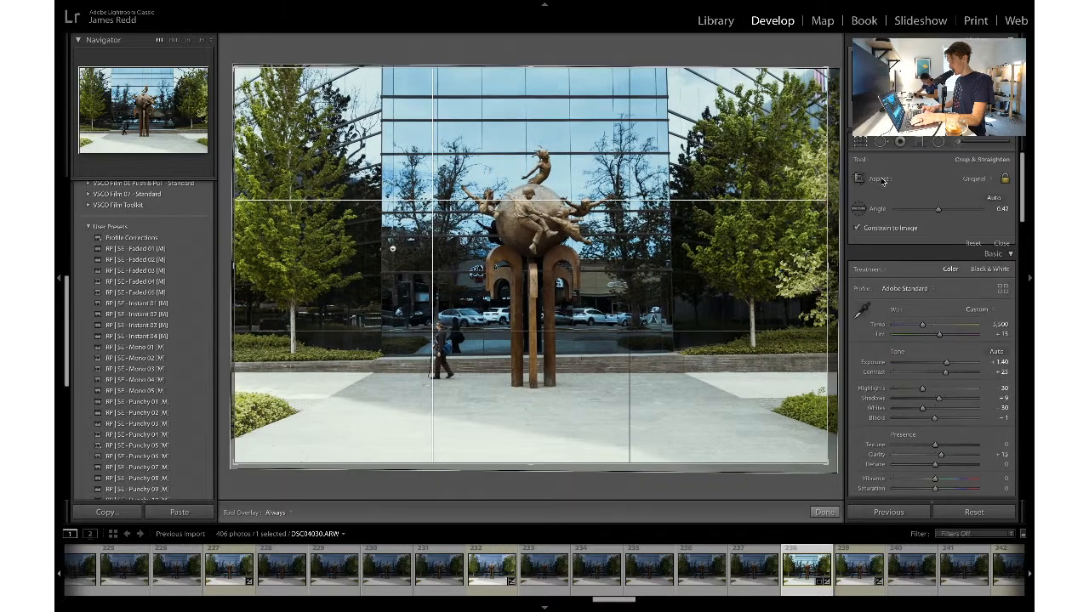
drag(939, 213, 941, 212)
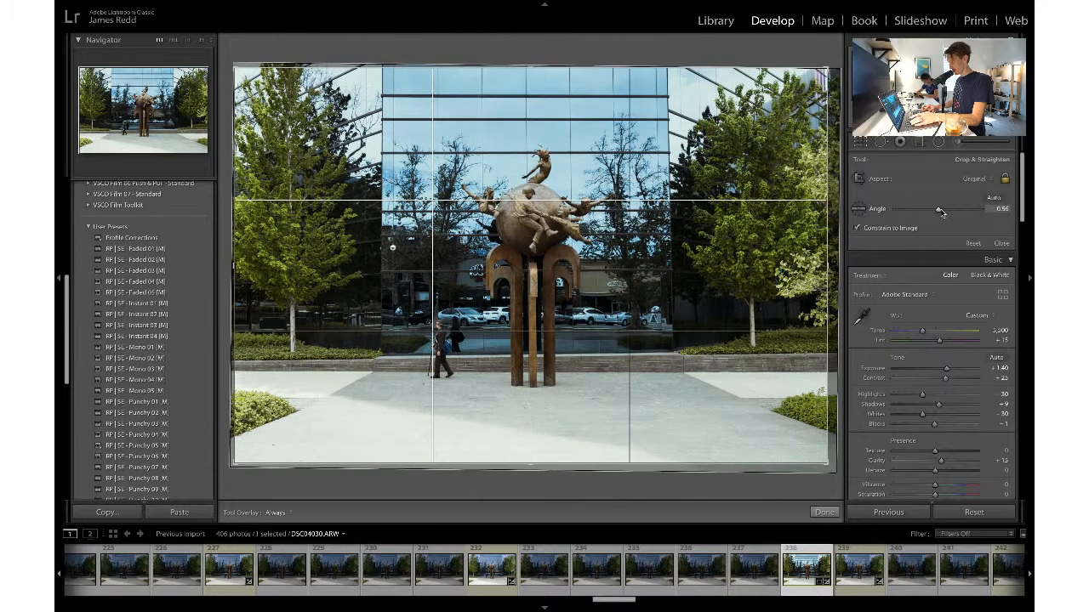
key(Return)
key(ctrl+z)
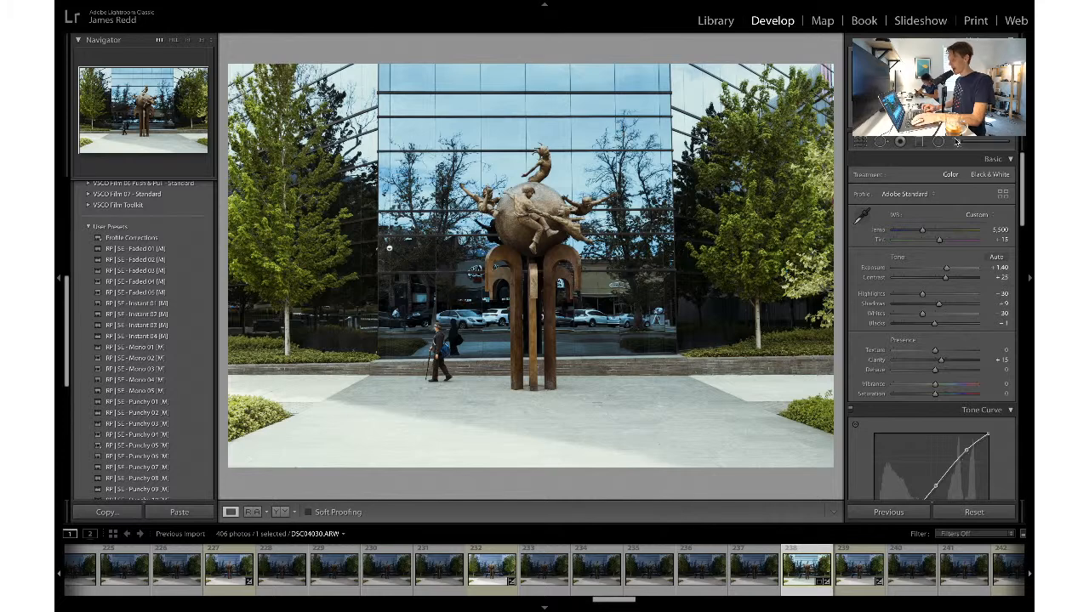
- Tighten the crop around the sculpture and walker from both lower corners, apply it and check the framing
click(861, 143)
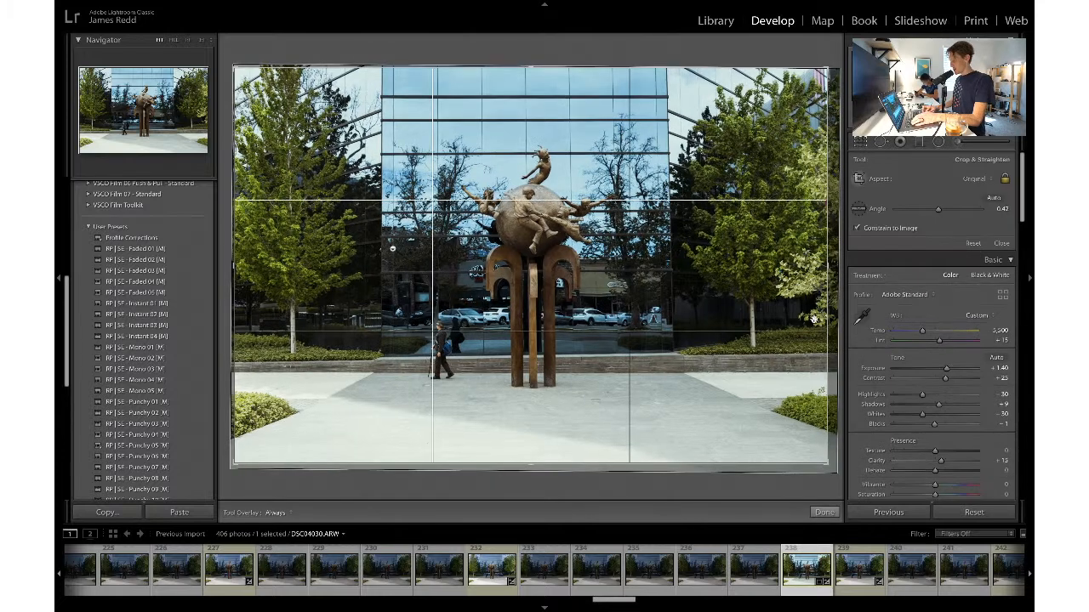
drag(824, 464, 799, 444)
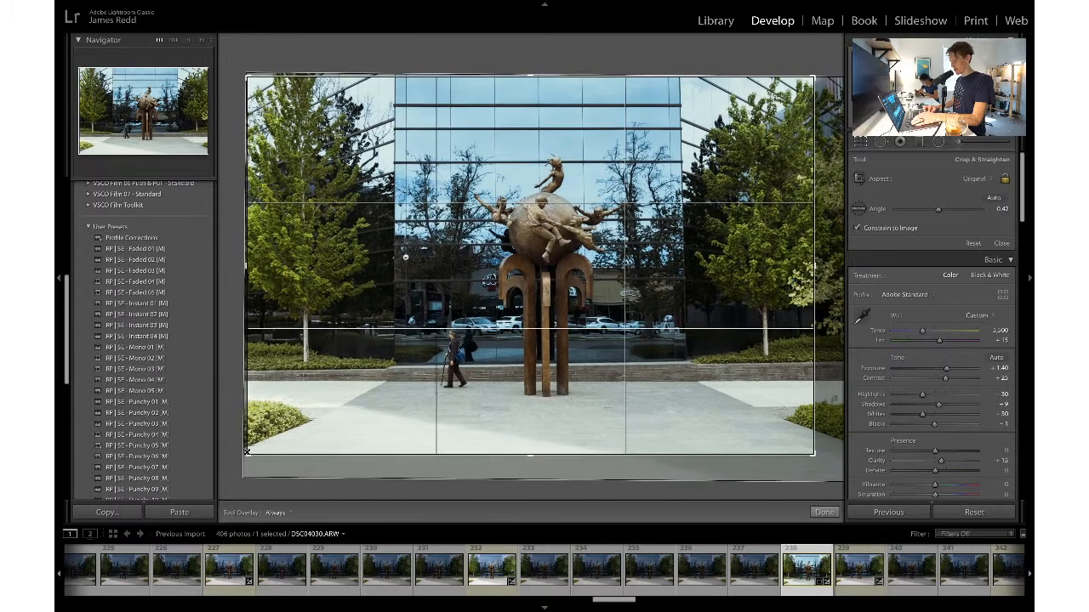
drag(246, 453, 258, 449)
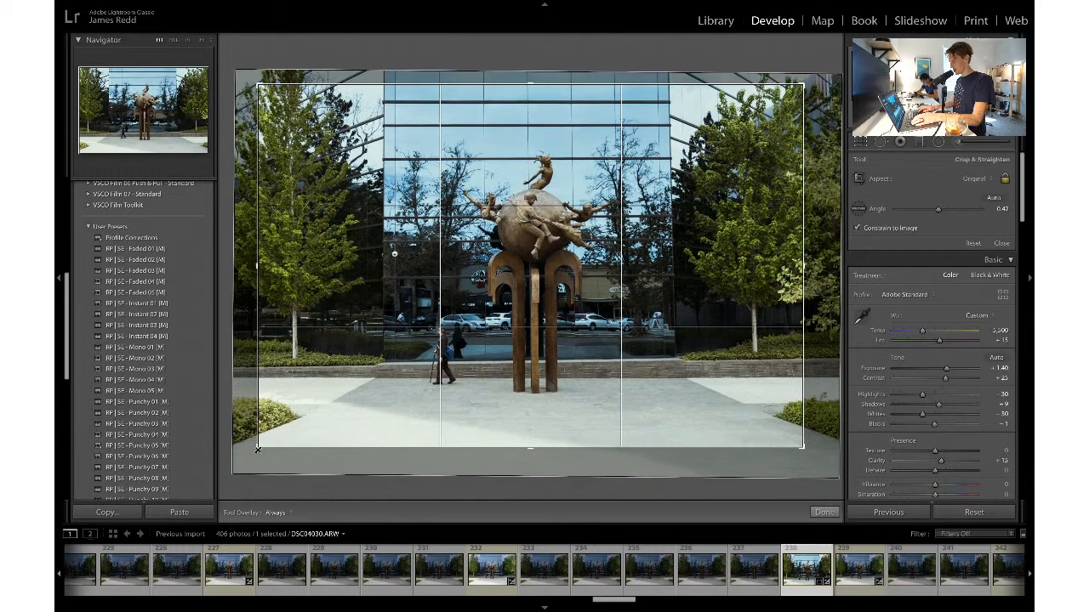
key(Return)
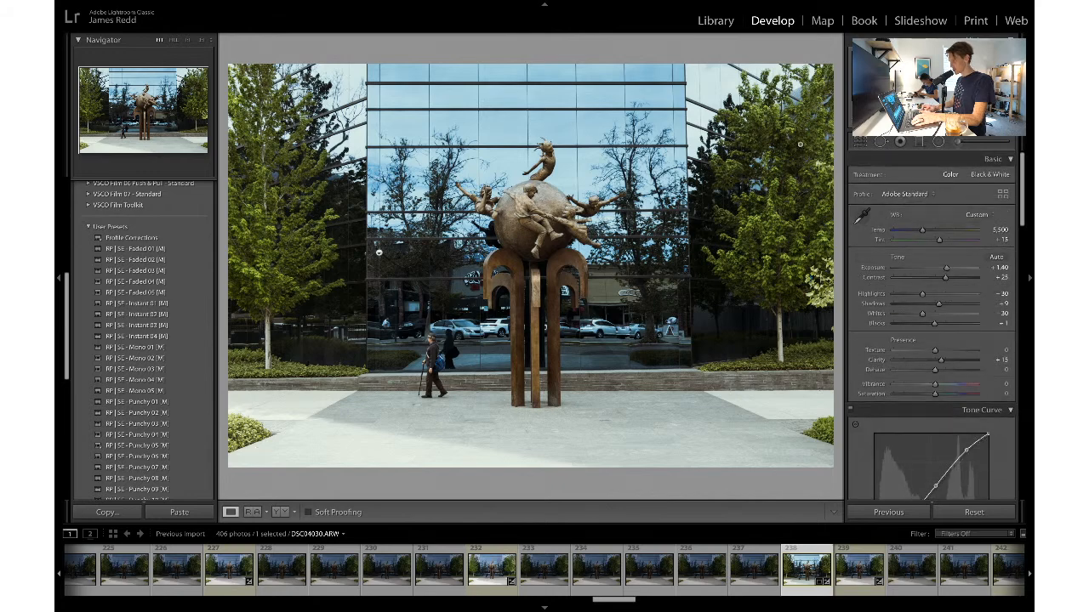
click(860, 143)
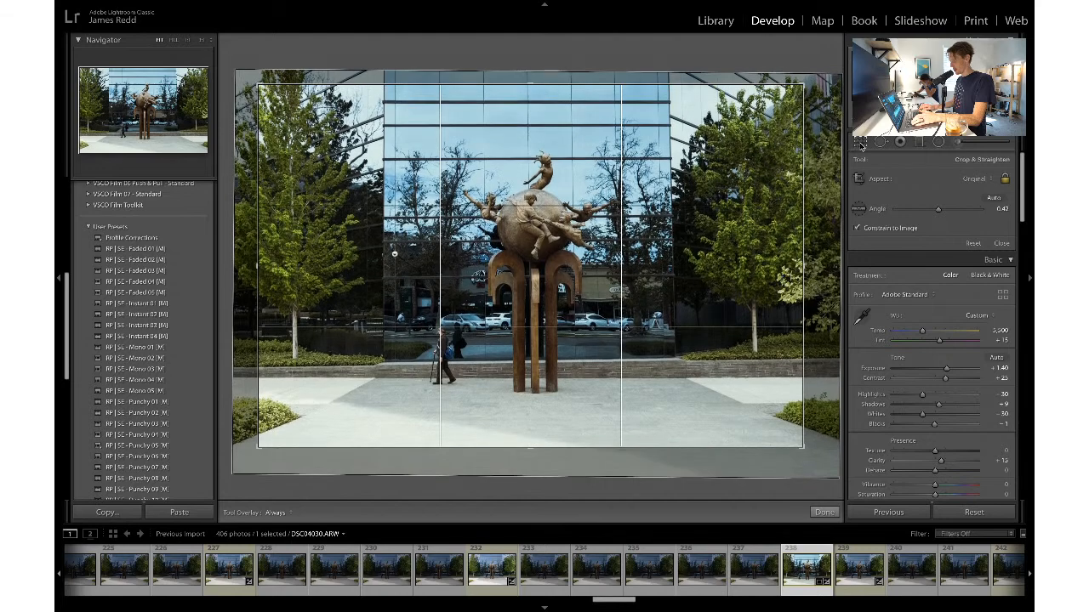
click(860, 143)
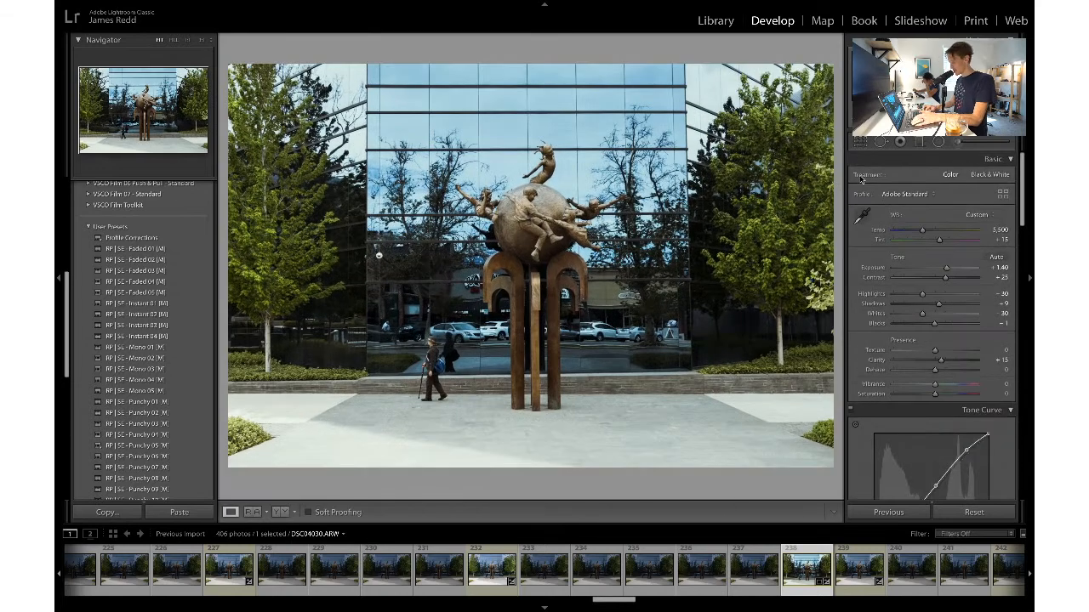
- Pull both lower corners of the crop in a little further and apply the tighter framing
click(862, 141)
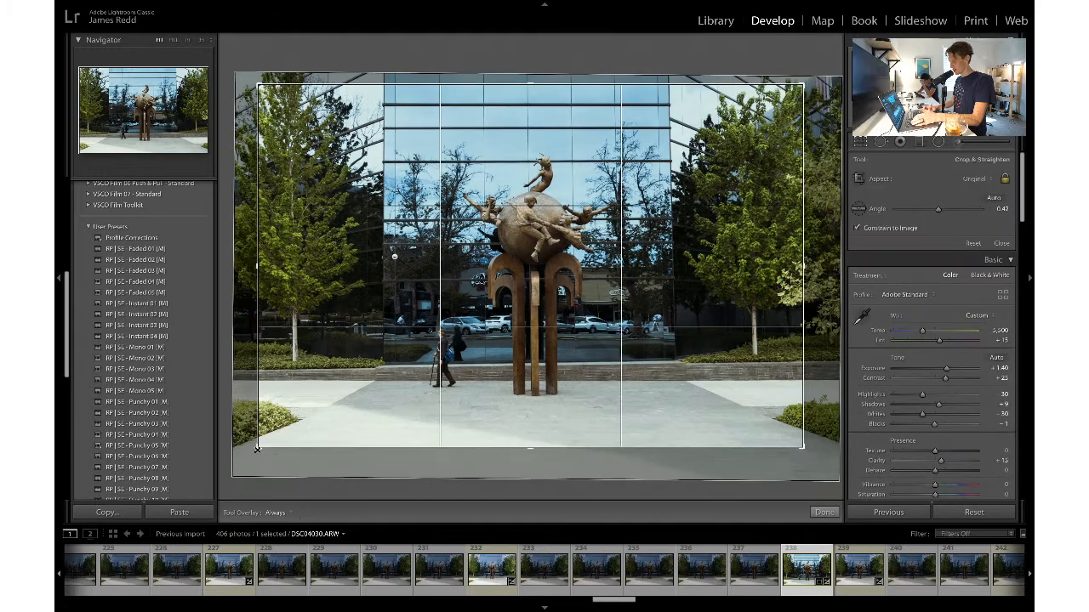
drag(257, 449, 259, 447)
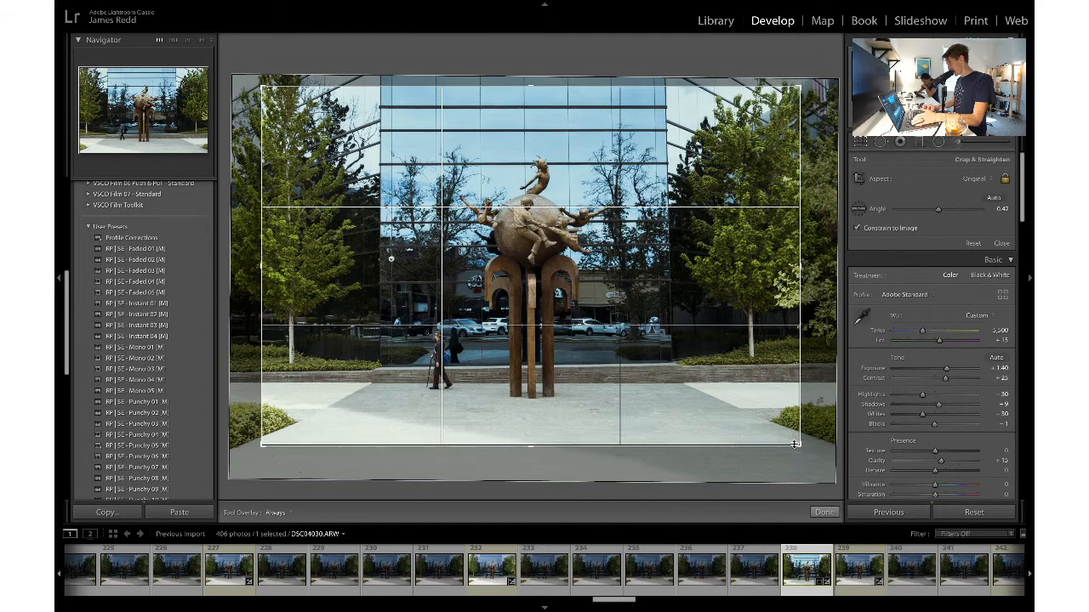
drag(798, 444, 795, 441)
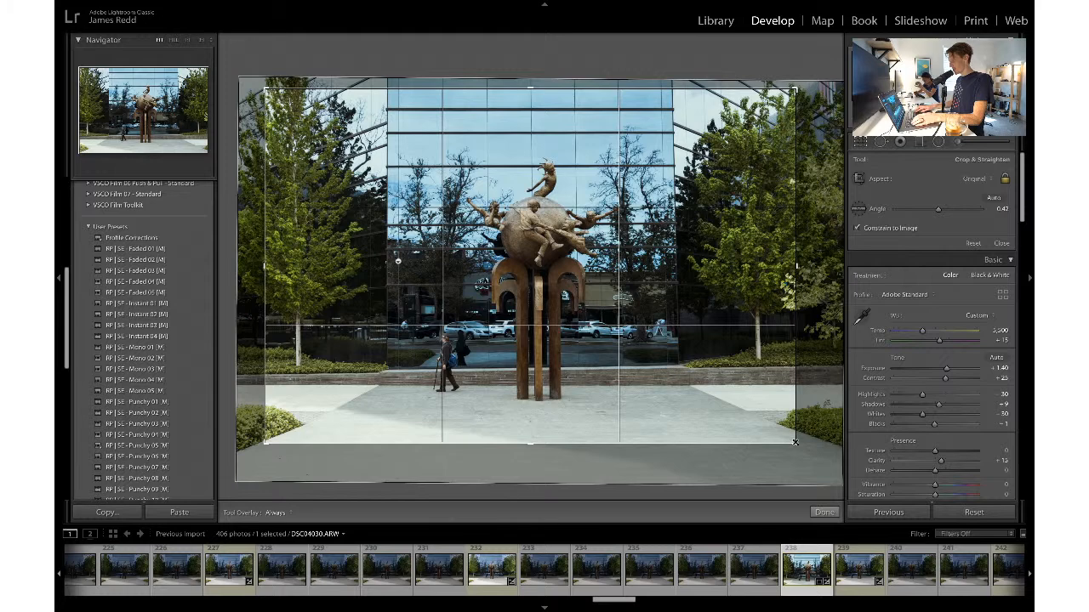
key(Return)
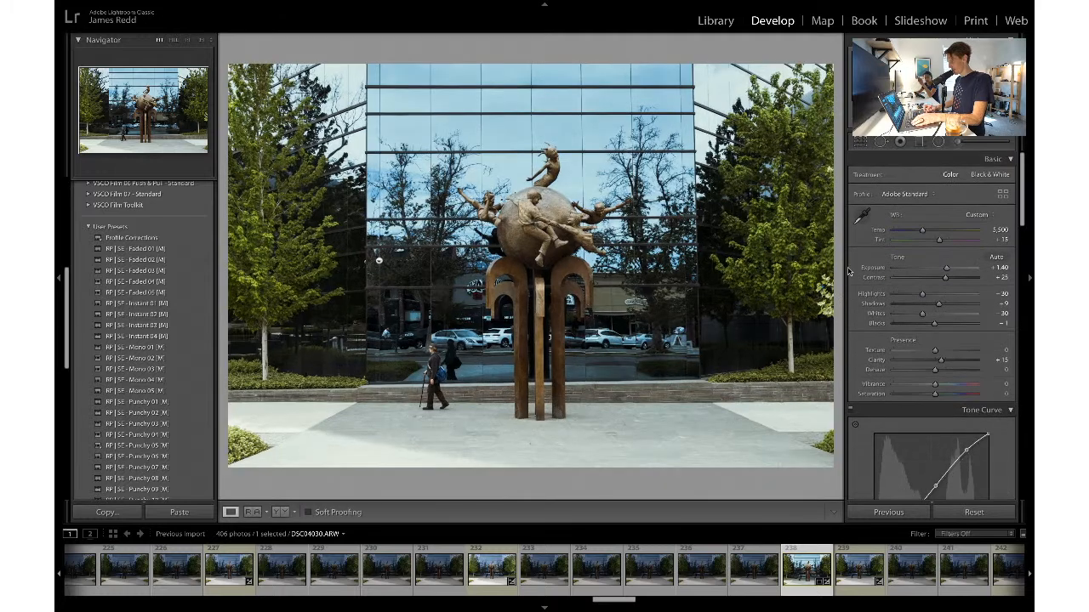
- Loosen the crop slightly by moving its lower-right corner outward, and apply it
click(860, 141)
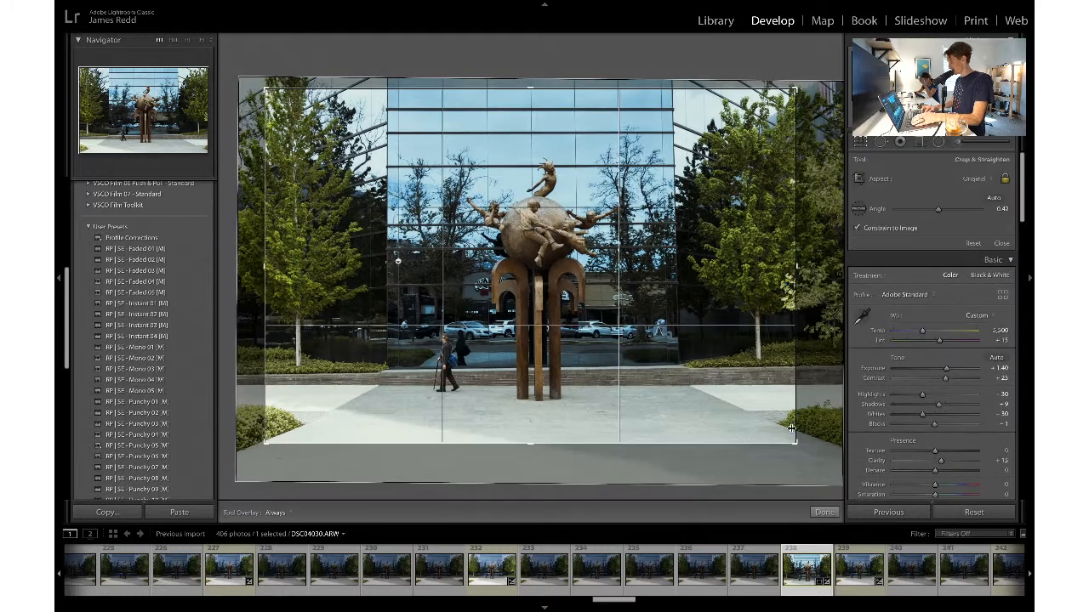
mouse_move(793, 442)
mouse_down()
mouse_move(840, 483)
mouse_move(799, 444)
mouse_up()
key(Return)
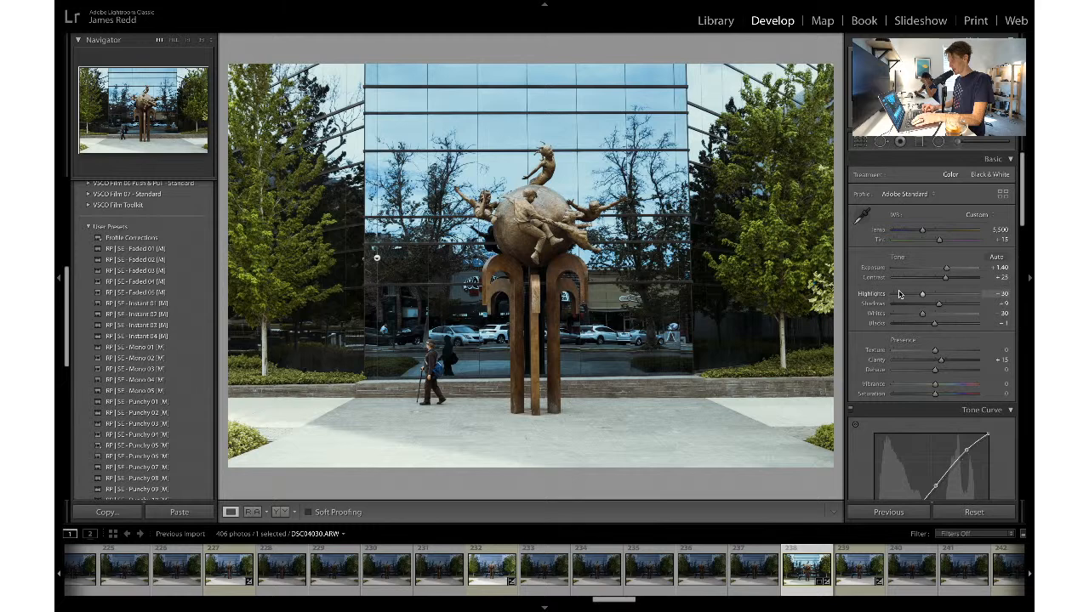
- Try widening the crop slightly at its upper-left corner and undo that crop change
click(861, 142)
drag(797, 443, 797, 444)
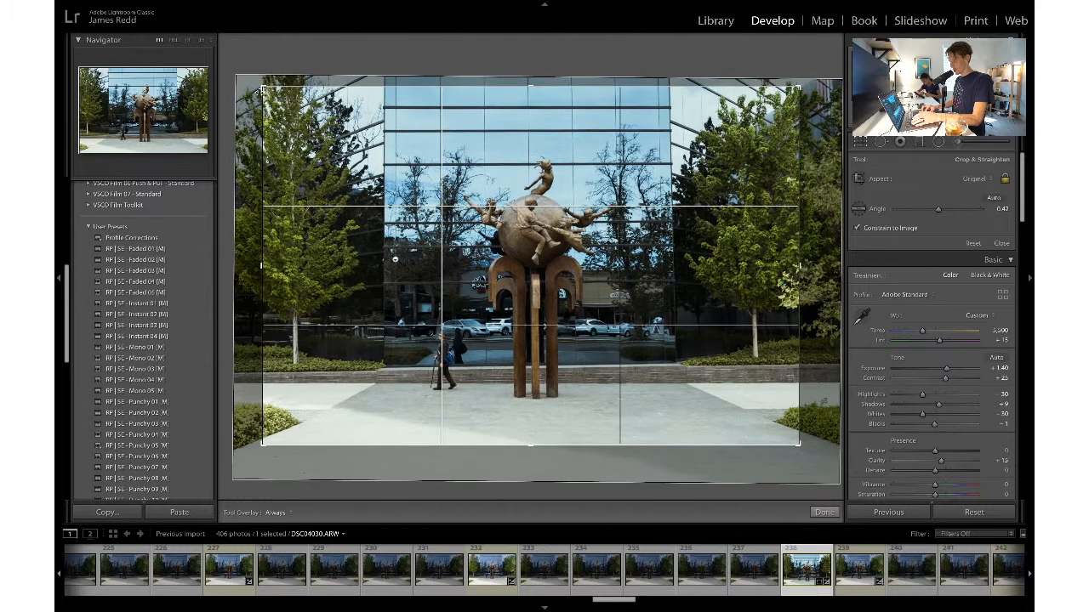
drag(262, 86, 260, 86)
key(Return)
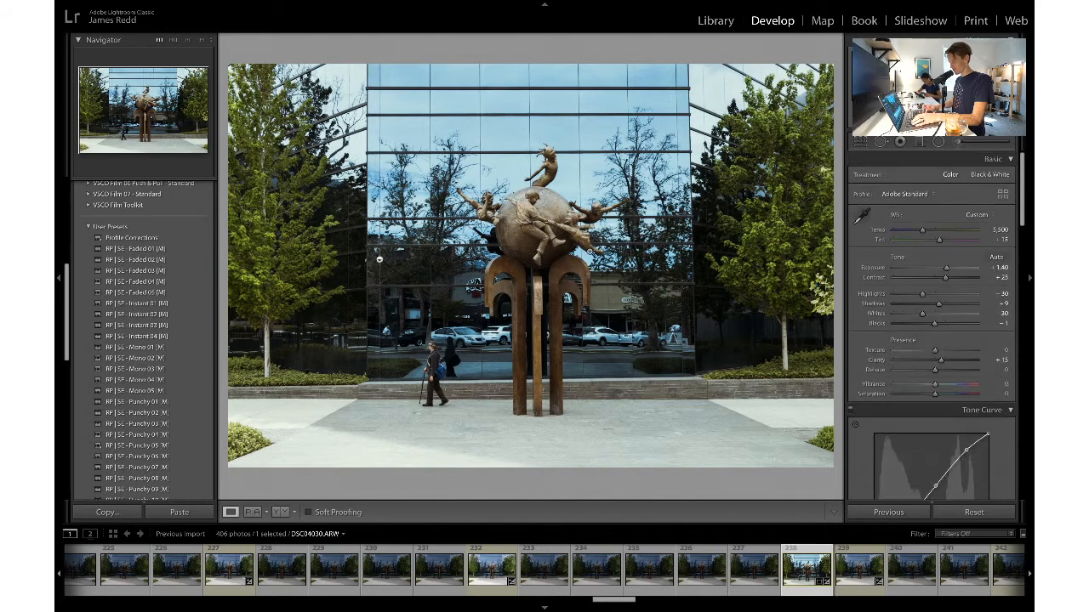
key(super+z)
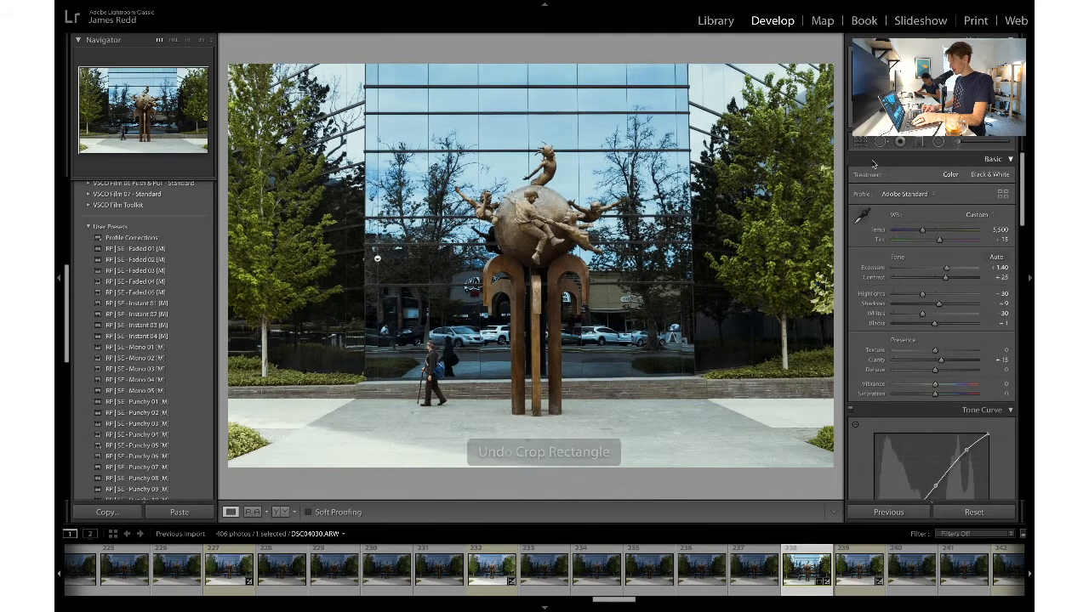
- Recheck the crop framing, move its lower-right corner slightly inward to centre the sculpture better, and apply it
click(860, 143)
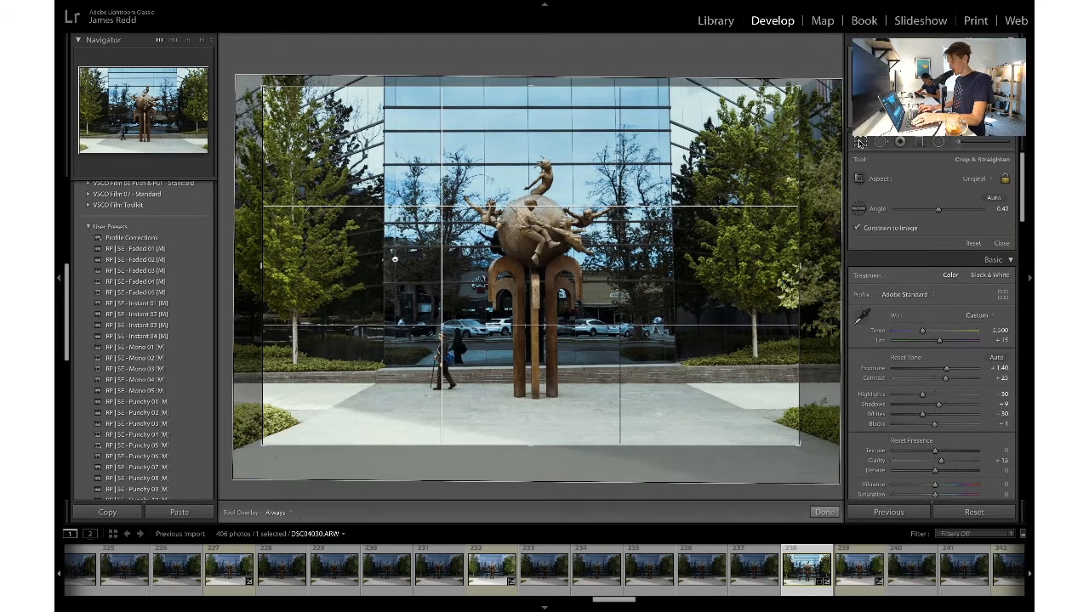
click(860, 143)
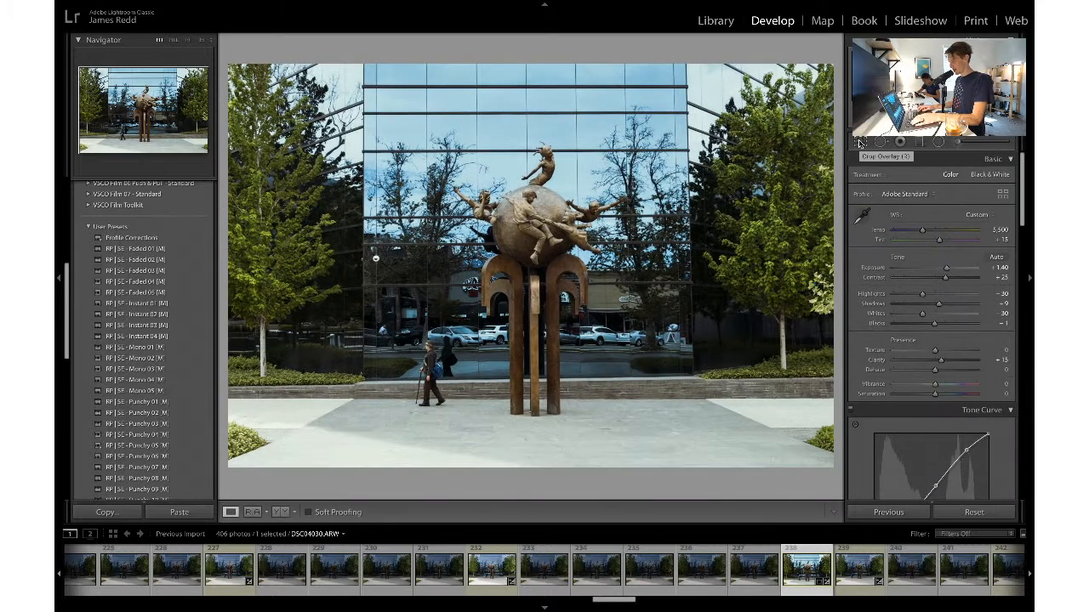
click(860, 143)
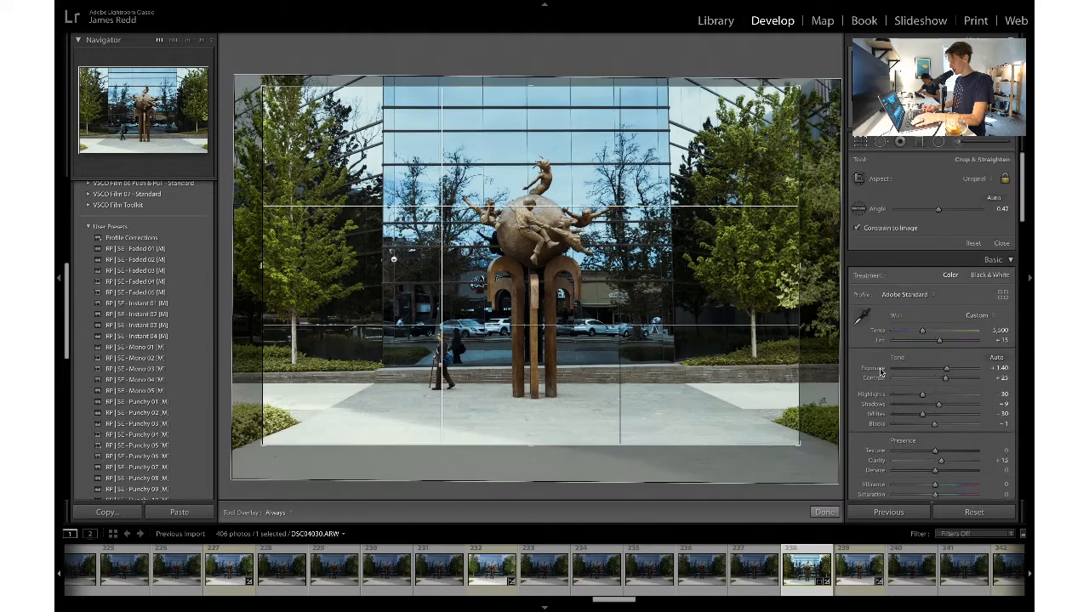
drag(799, 445, 792, 443)
key(Return)
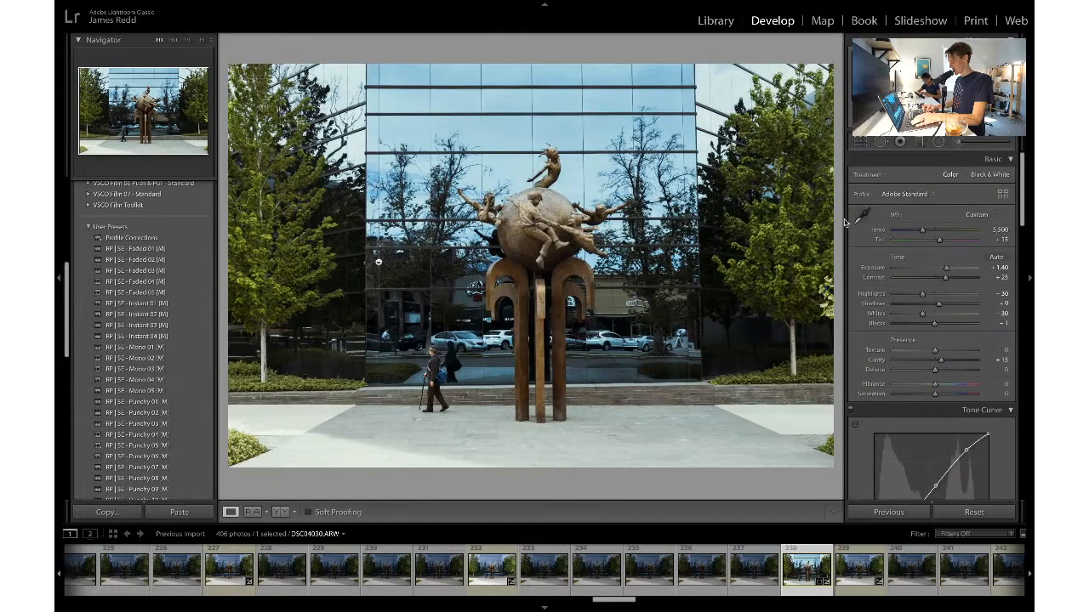
click(863, 143)
click(862, 143)
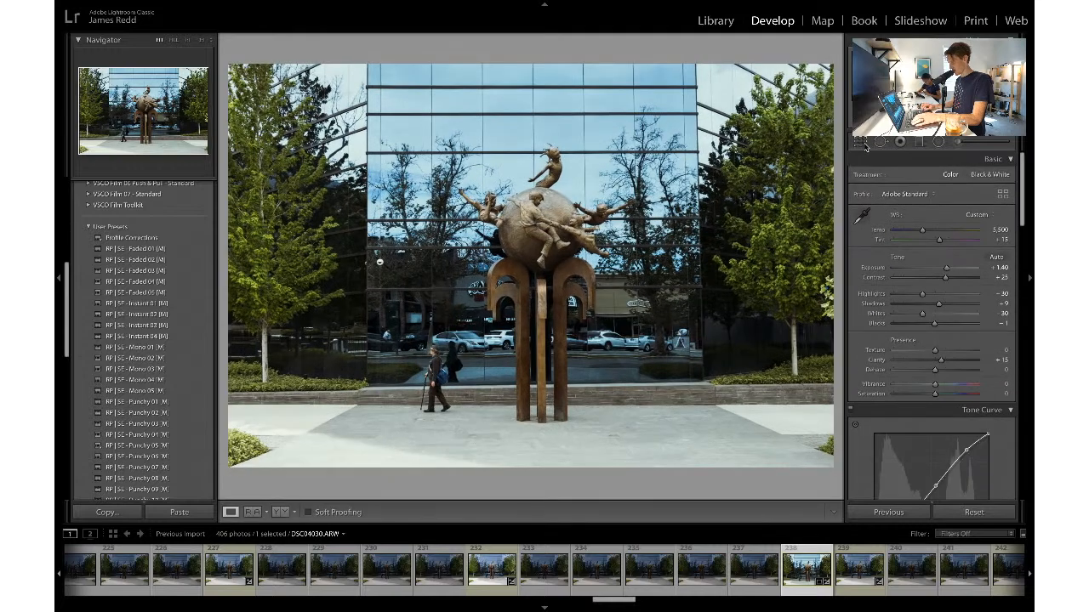
- Recheck the crop, try tightening it by pulling its lower-right and upper-left corners inward, and undo both corner changes
click(862, 143)
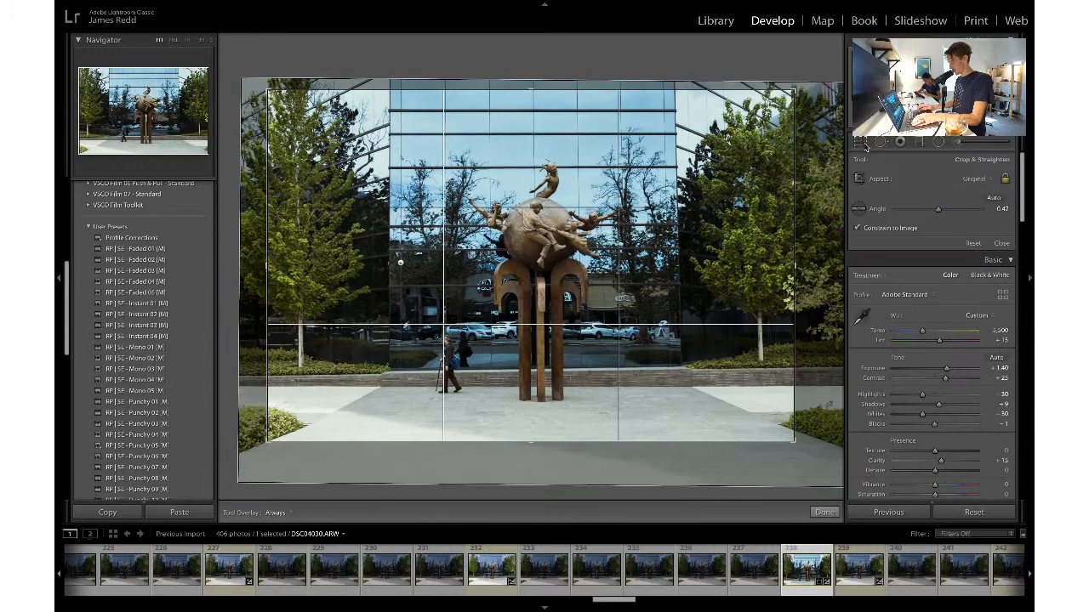
click(863, 143)
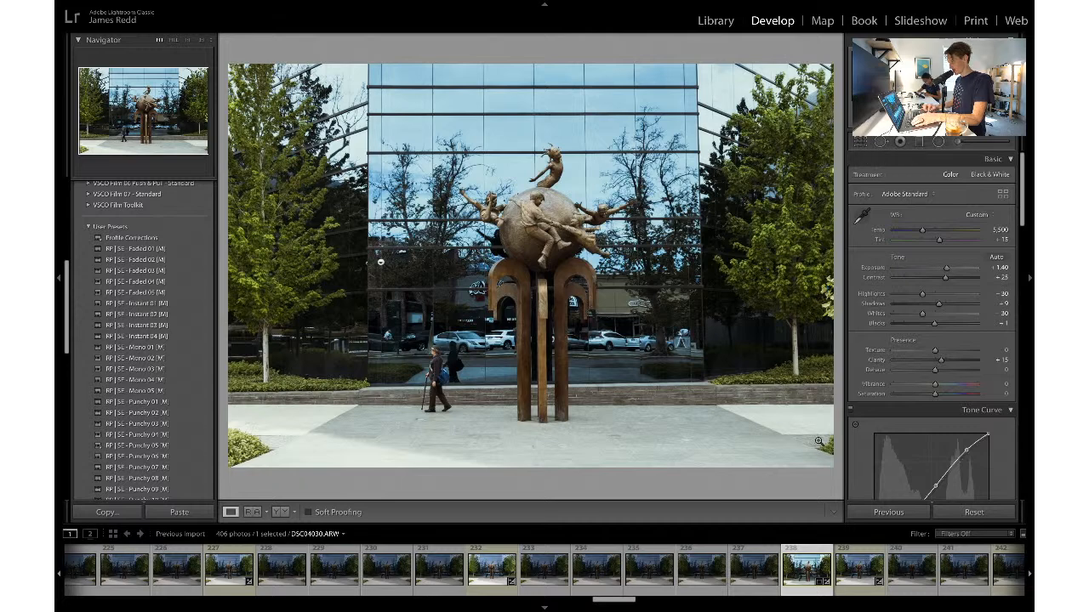
click(863, 143)
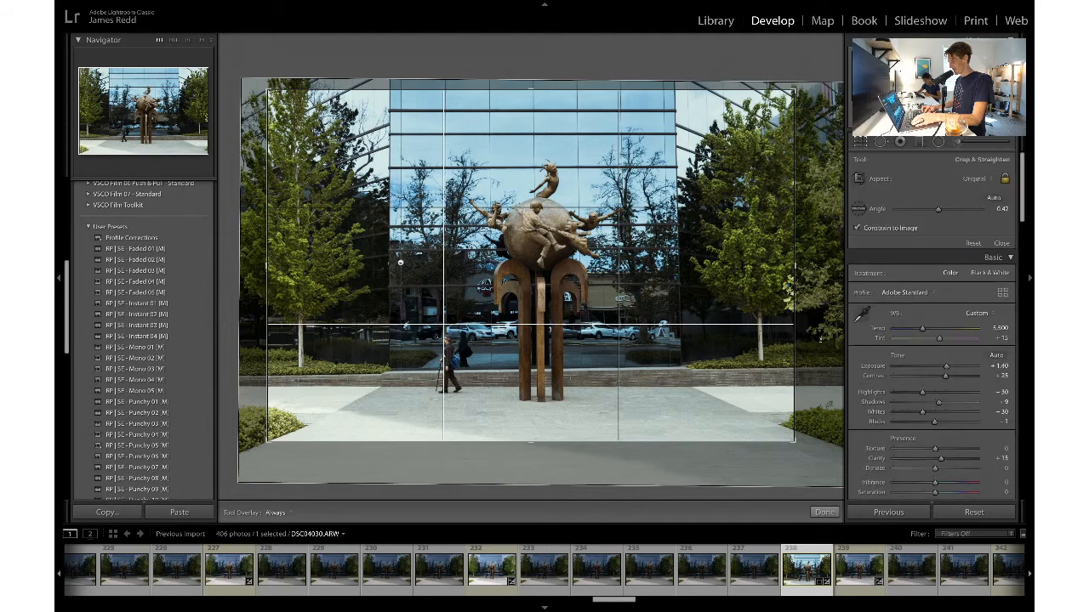
drag(791, 441, 786, 436)
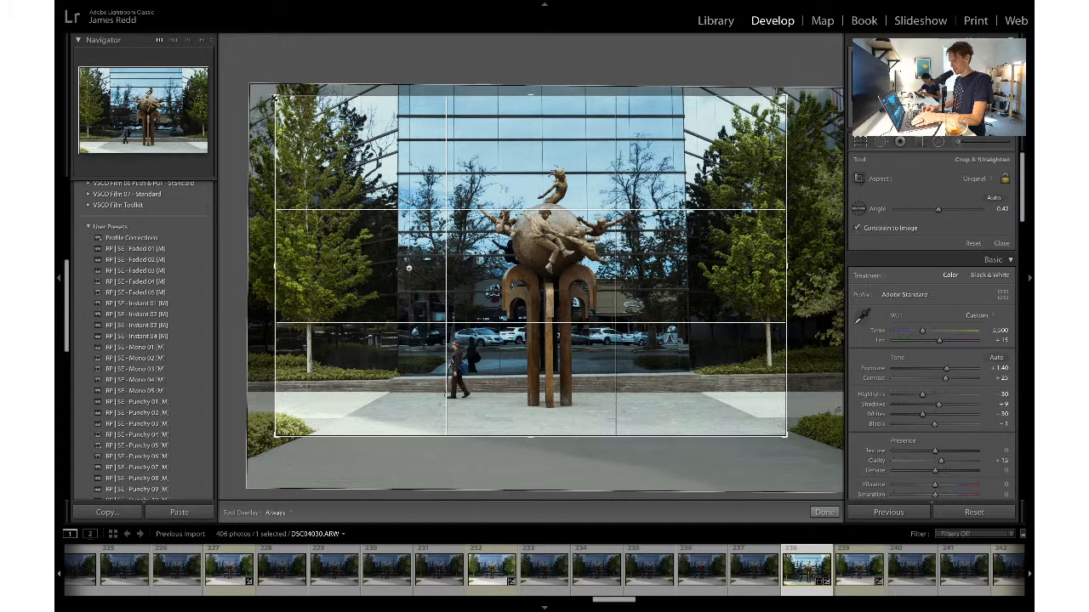
drag(274, 97, 284, 103)
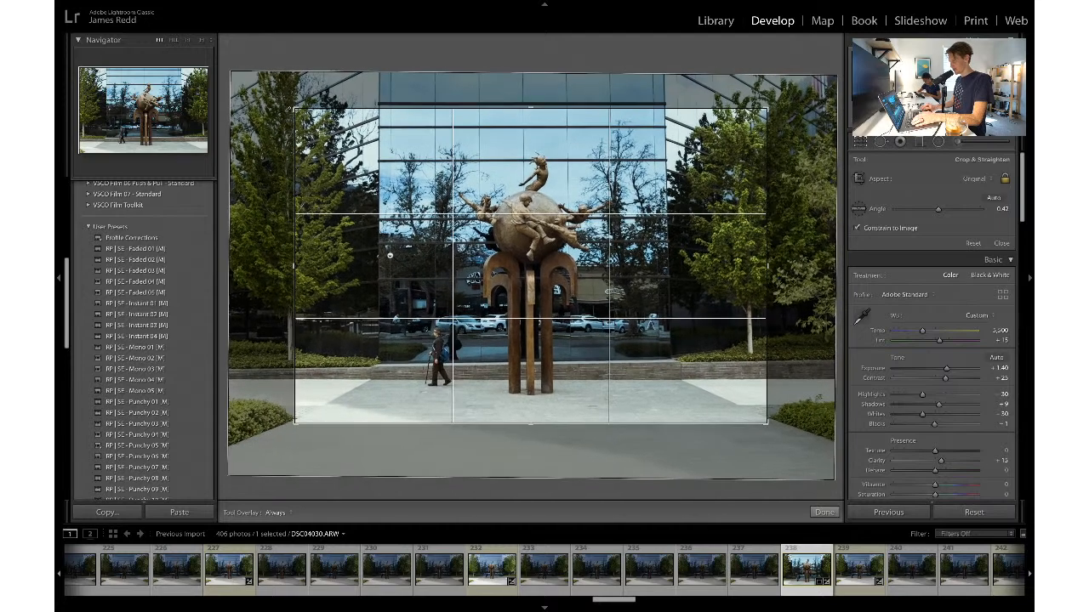
key(Return)
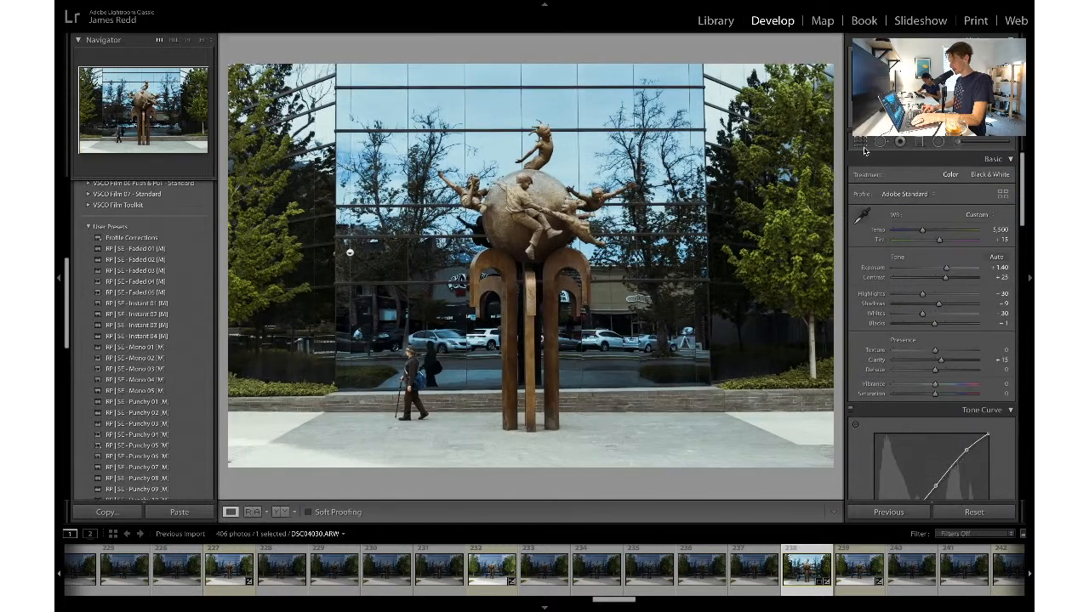
key(ctrl+z)
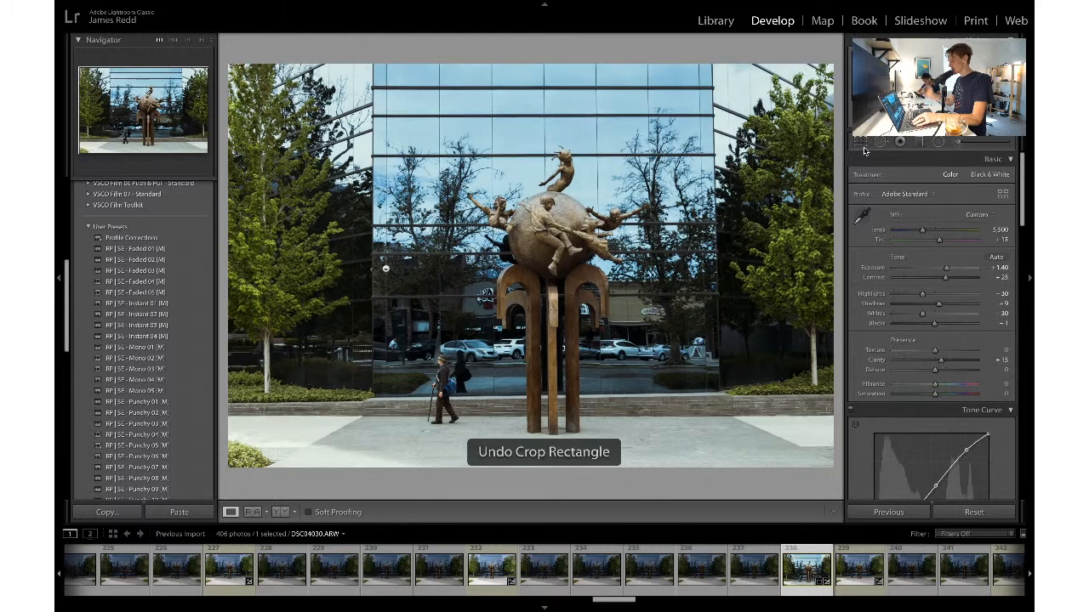
key(ctrl+z)
- Change the crop's aspect ratio to 1 x 1 and apply the square framing
click(865, 146)
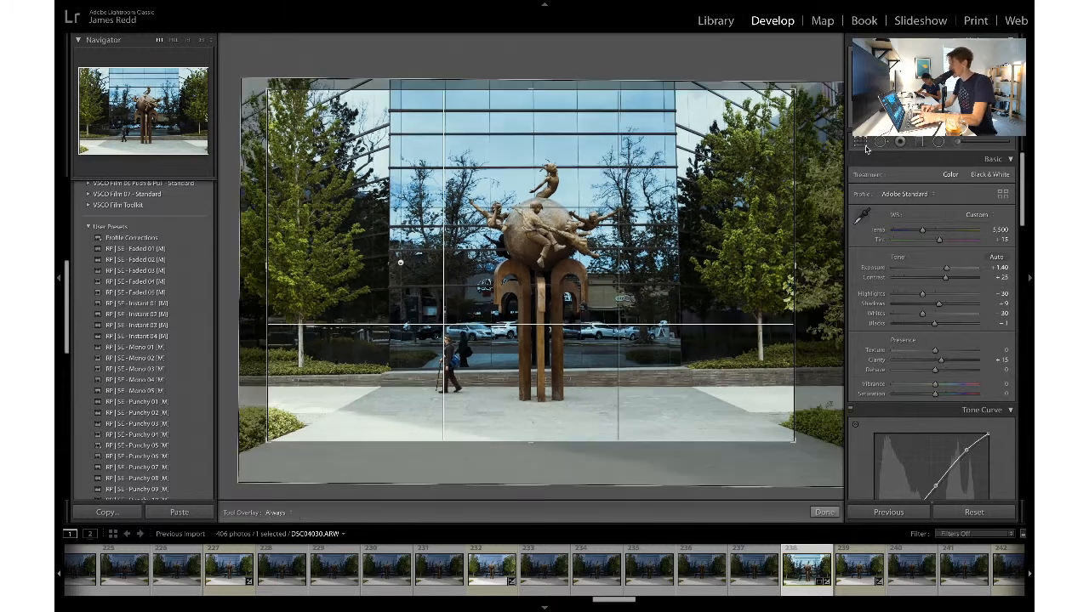
click(974, 179)
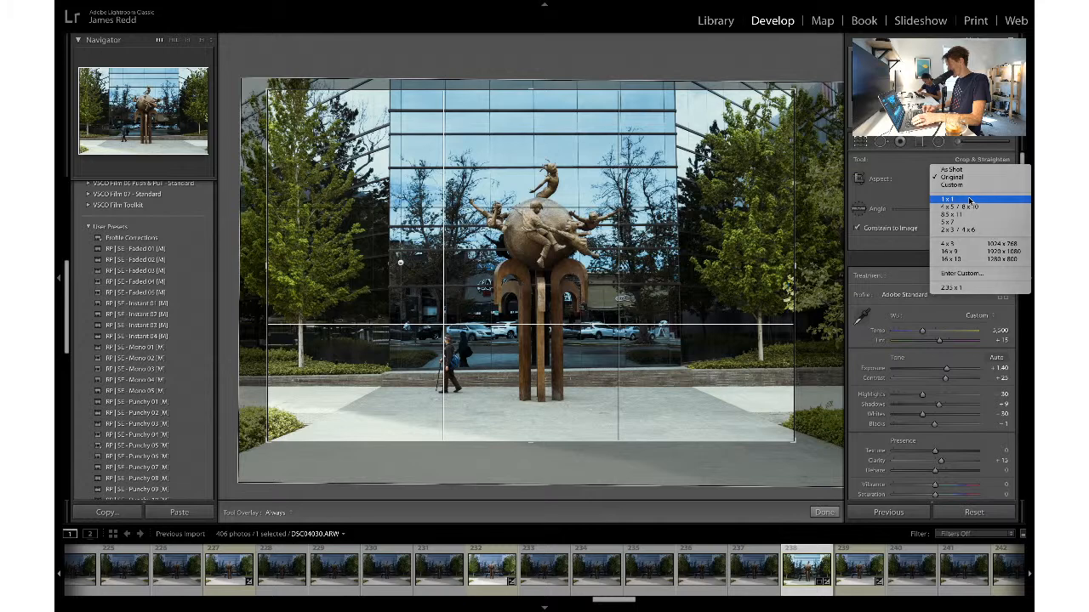
click(970, 200)
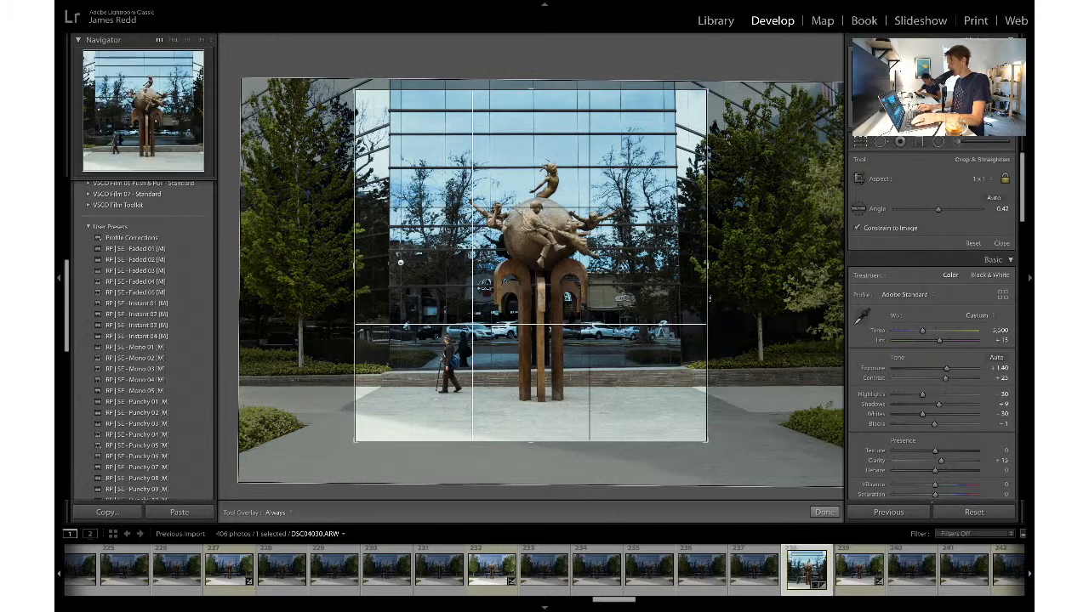
key(Return)
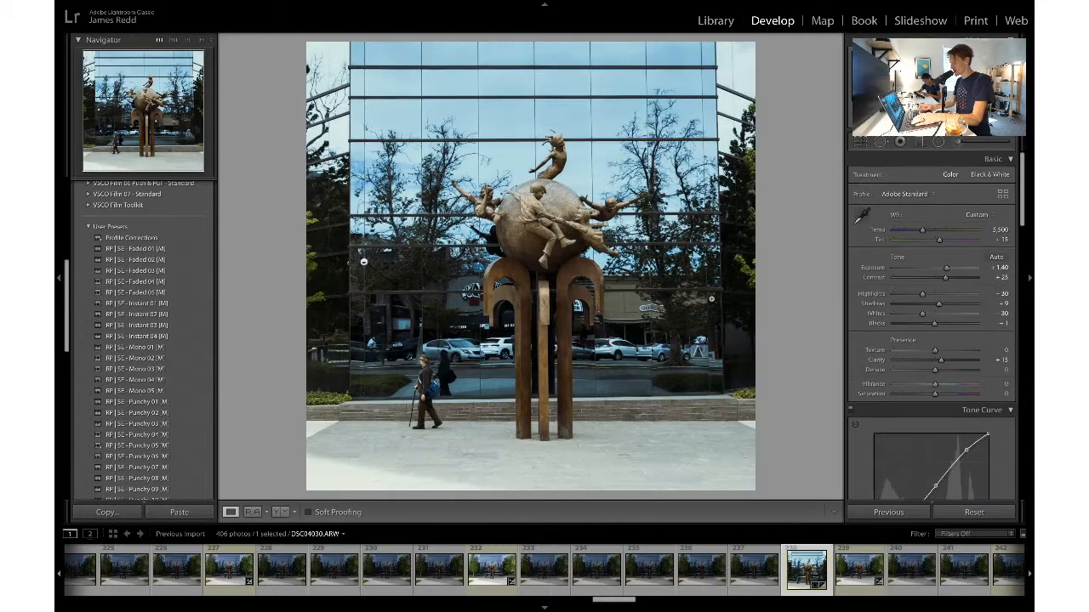
- Set the square crop's angle to 0.55, nudge the photo down within the frame, and apply the crop
click(859, 143)
drag(942, 212, 939, 211)
key(Return)
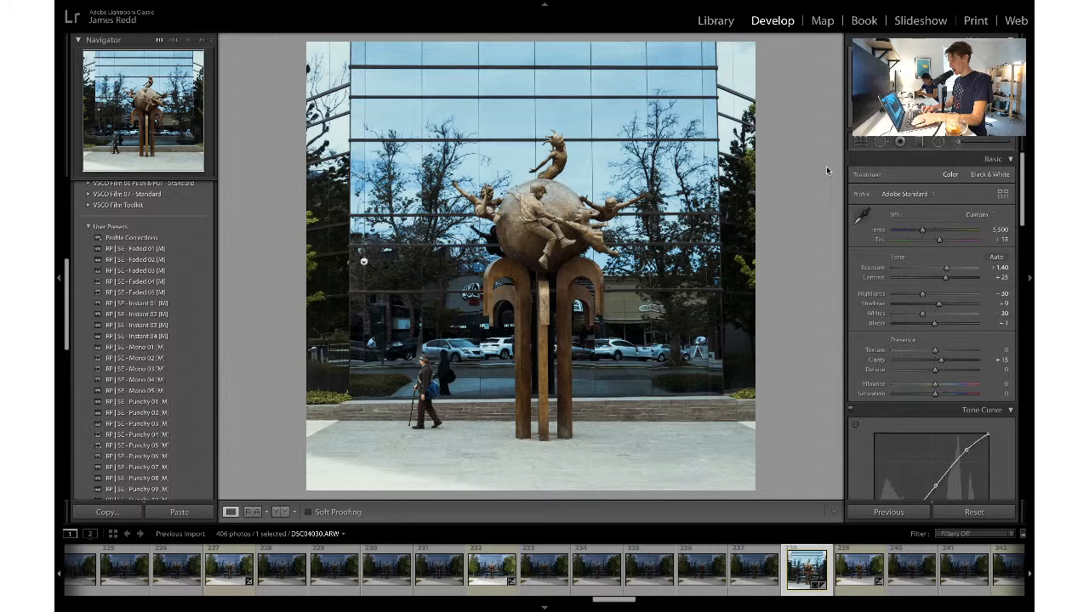
click(860, 143)
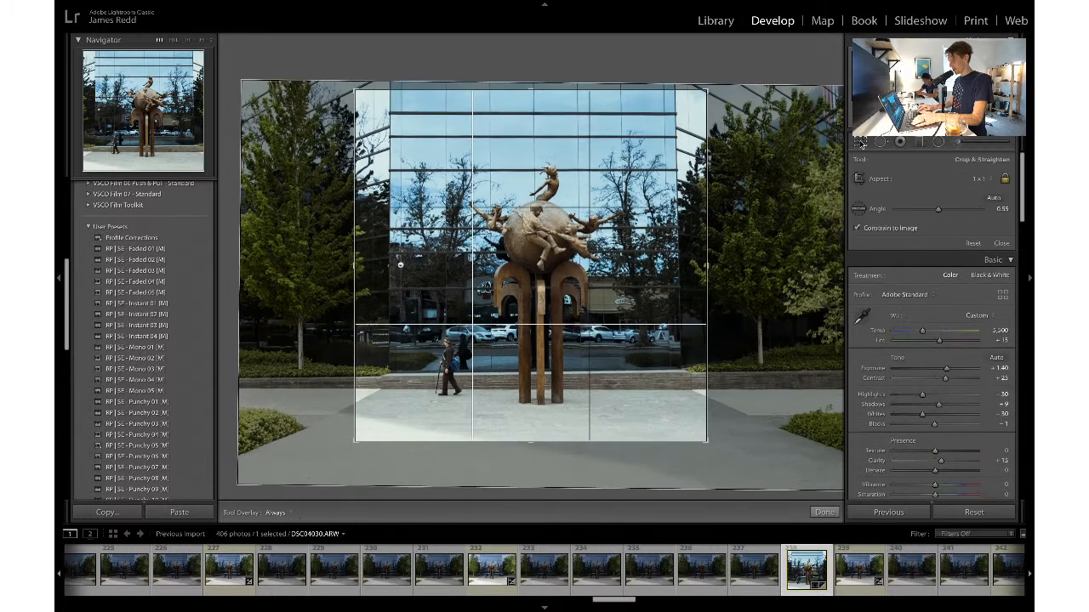
key(Down)
key(Down)
key(Return)
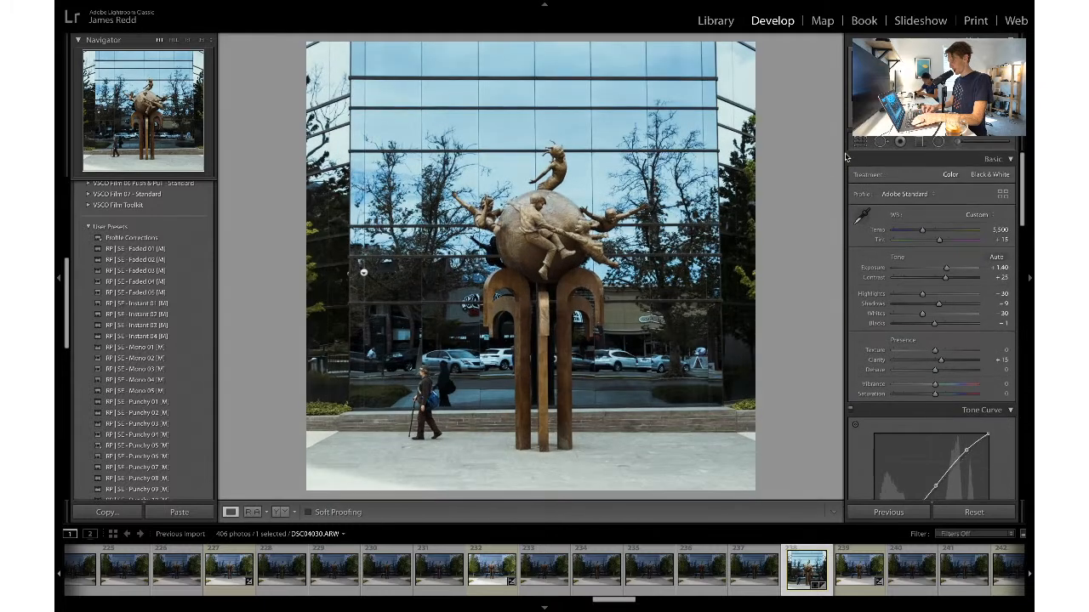
- Nudge the photo slightly to the left within the square crop to centre the sculpture, and apply it
click(860, 143)
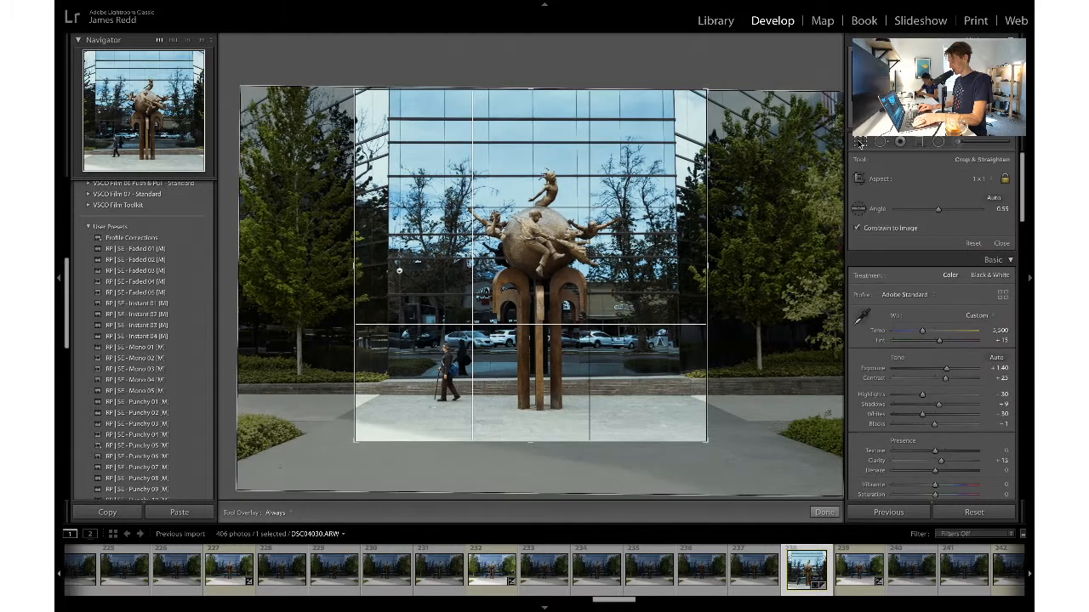
key(Left)
key(Left)
key(Left)
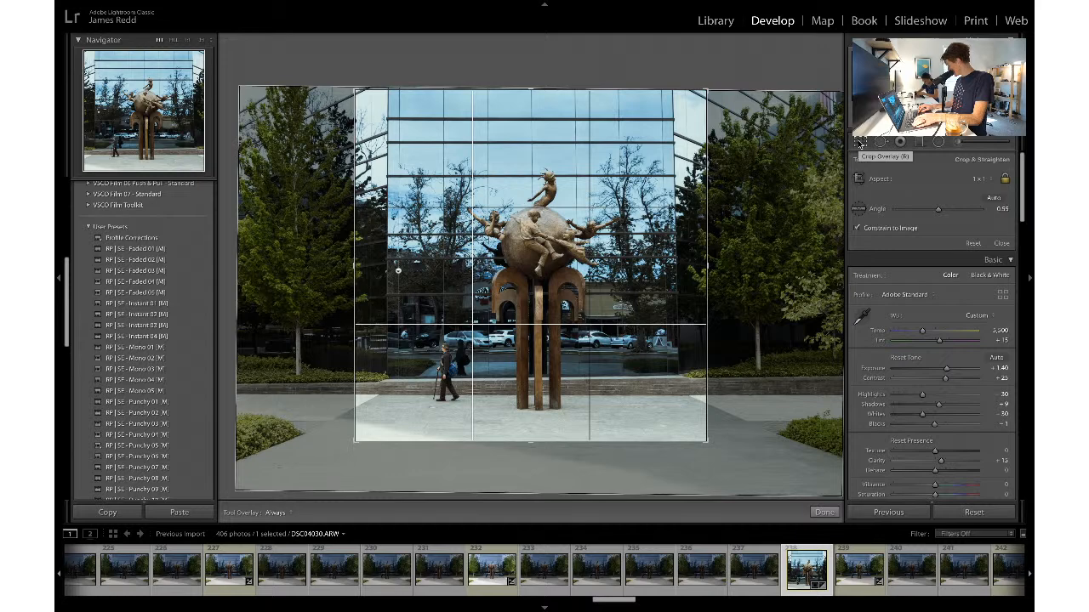
key(alt)
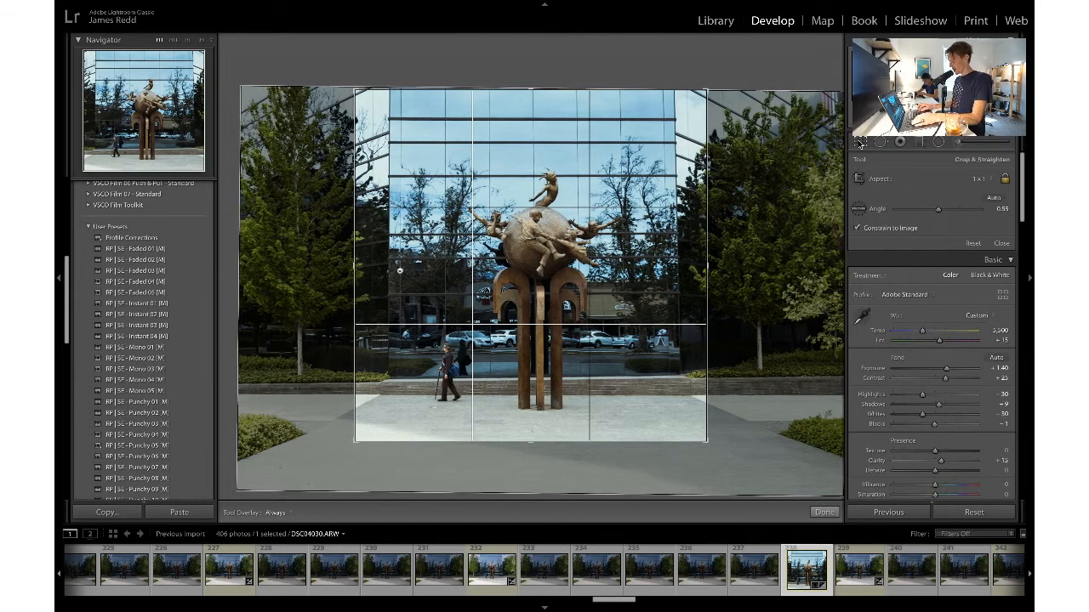
click(861, 143)
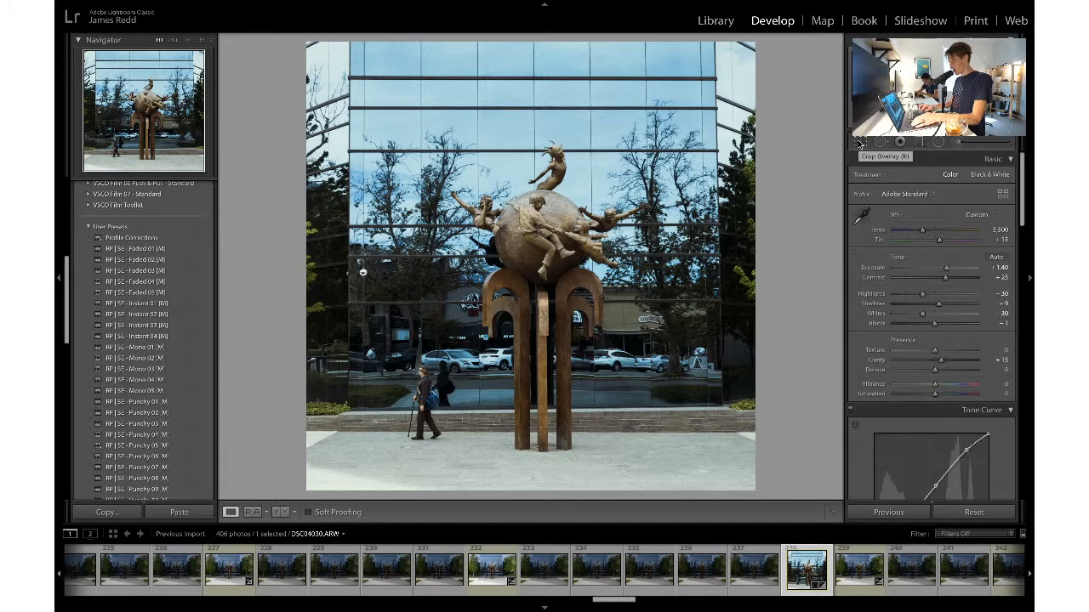
- Try resizing the square crop slightly from its lower-right corner, apply it, and undo that change
click(860, 142)
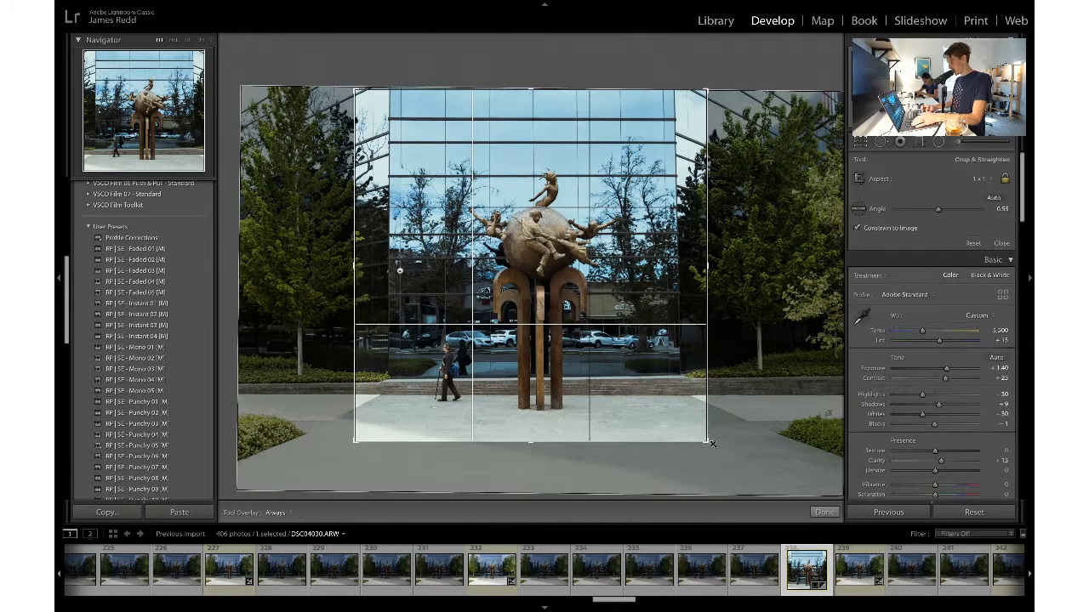
drag(716, 449, 707, 444)
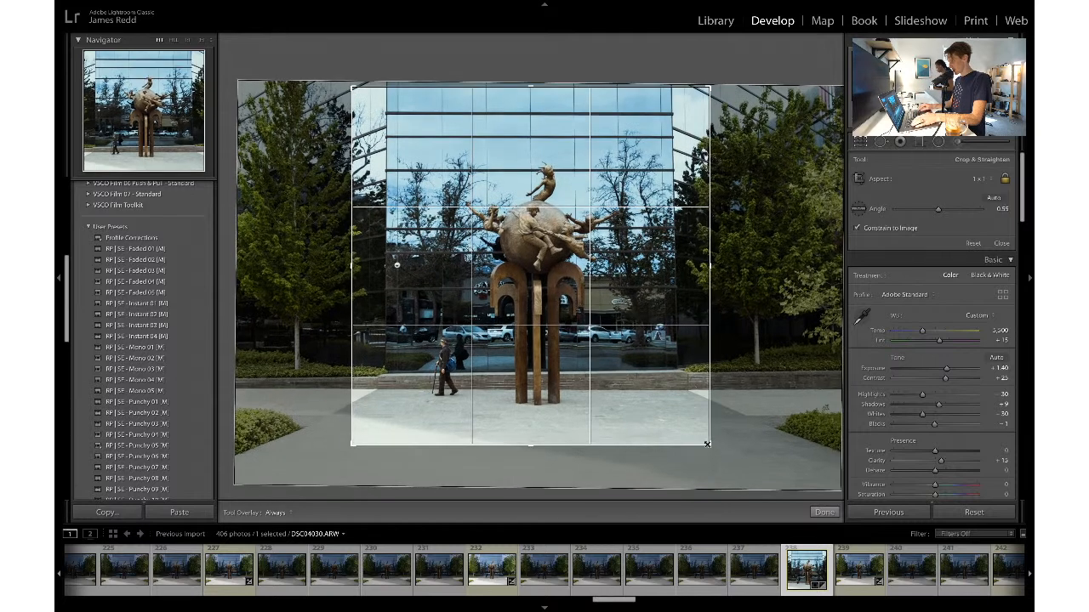
key(Return)
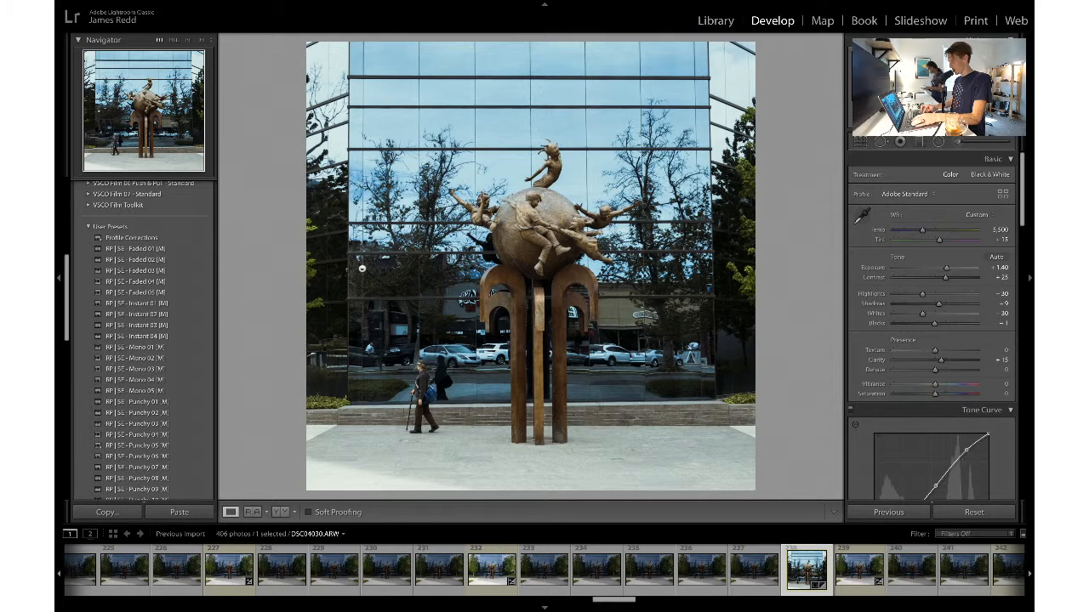
key(ctrl+z)
key(ctrl+z)
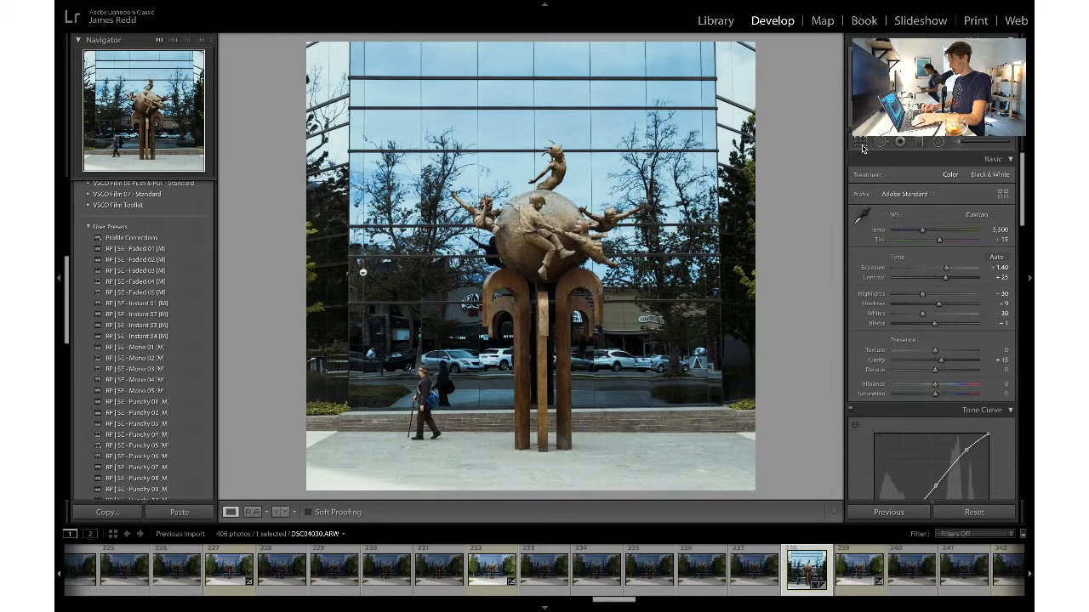
- Recheck the square crop, set its angle to 0.29, and apply the straightening
click(861, 147)
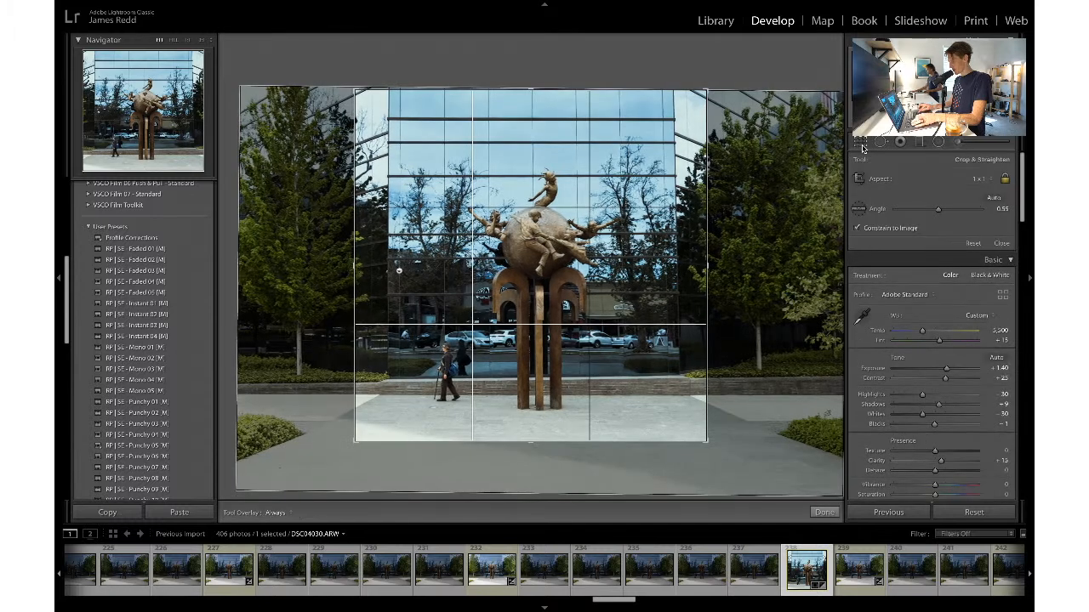
click(862, 147)
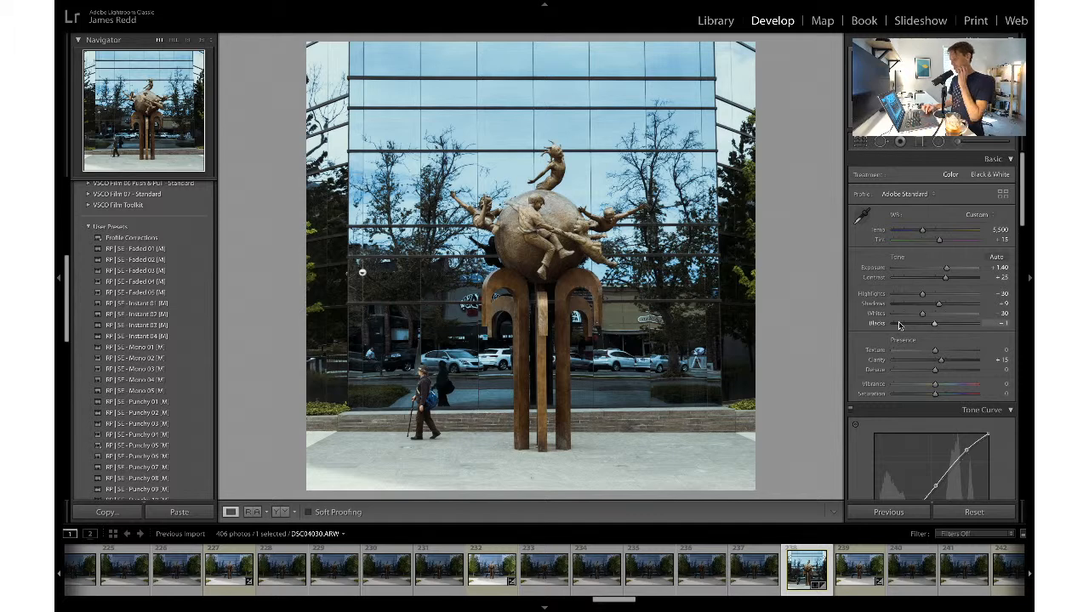
click(860, 143)
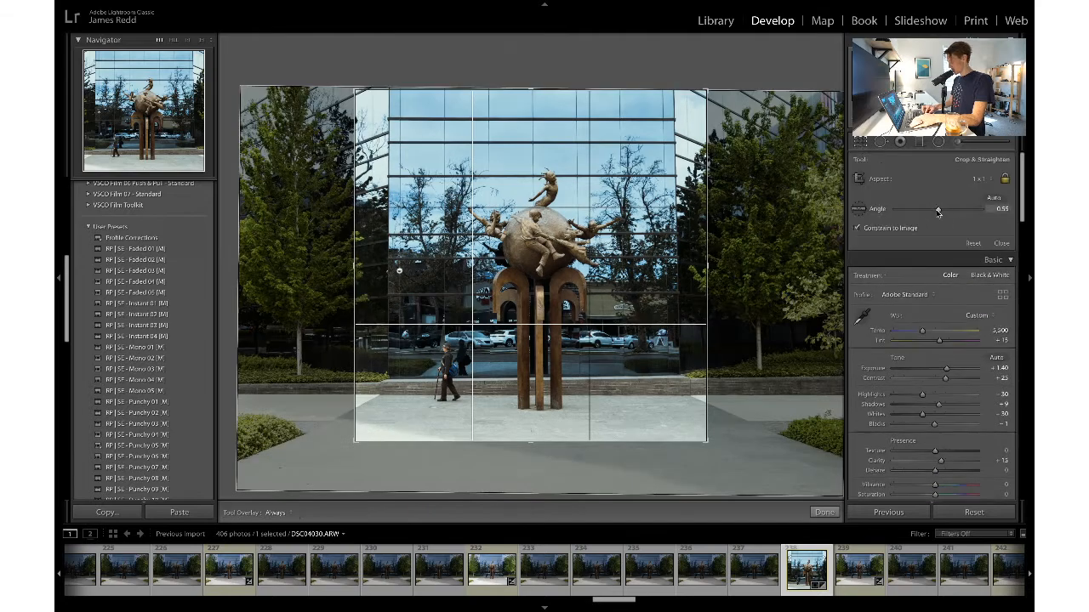
drag(937, 211, 936, 209)
key(Return)
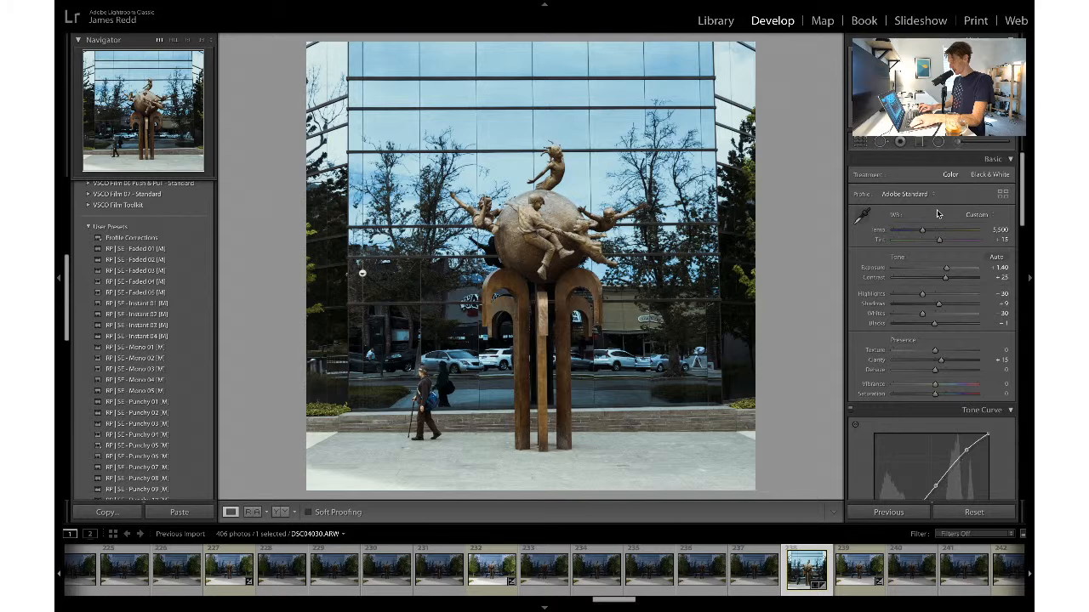
- Compare the photo with and without the last crop angle change by undoing and redoing it, keeping the new angle
key(ctrl+z)
key(ctrl+shift+z)
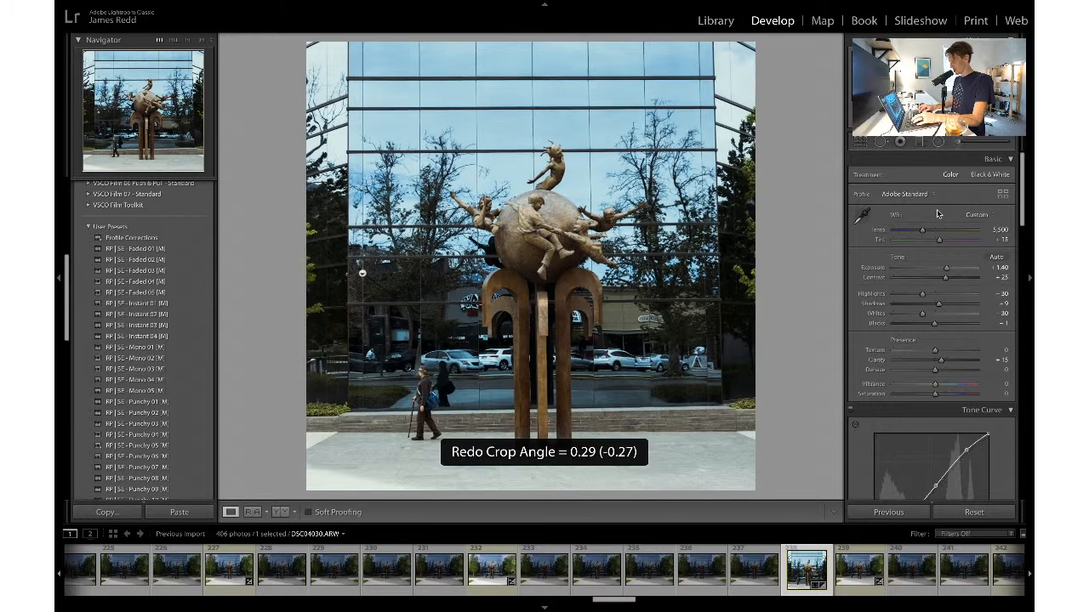
key(ctrl+z)
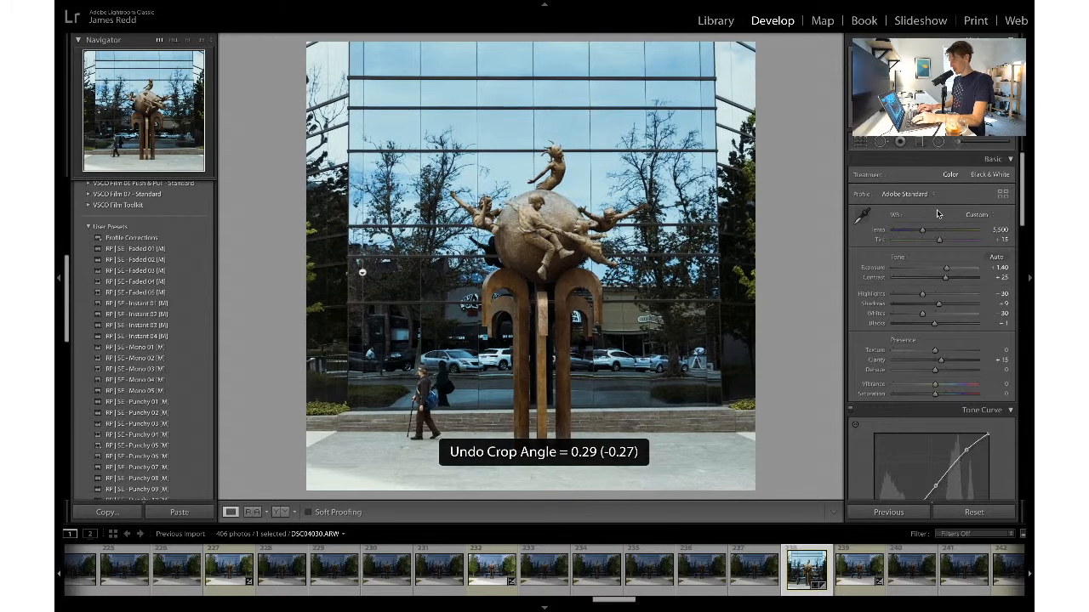
key(ctrl+shift+z)
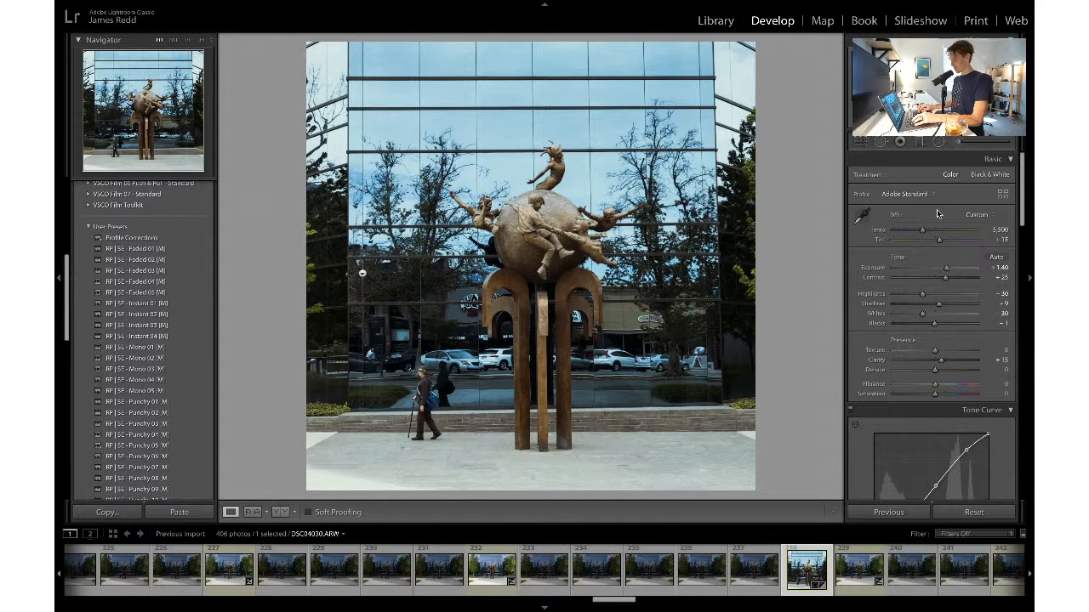
- Fine-tune the straightened photo's position within the square crop by shifting it slightly left, and apply it
click(861, 142)
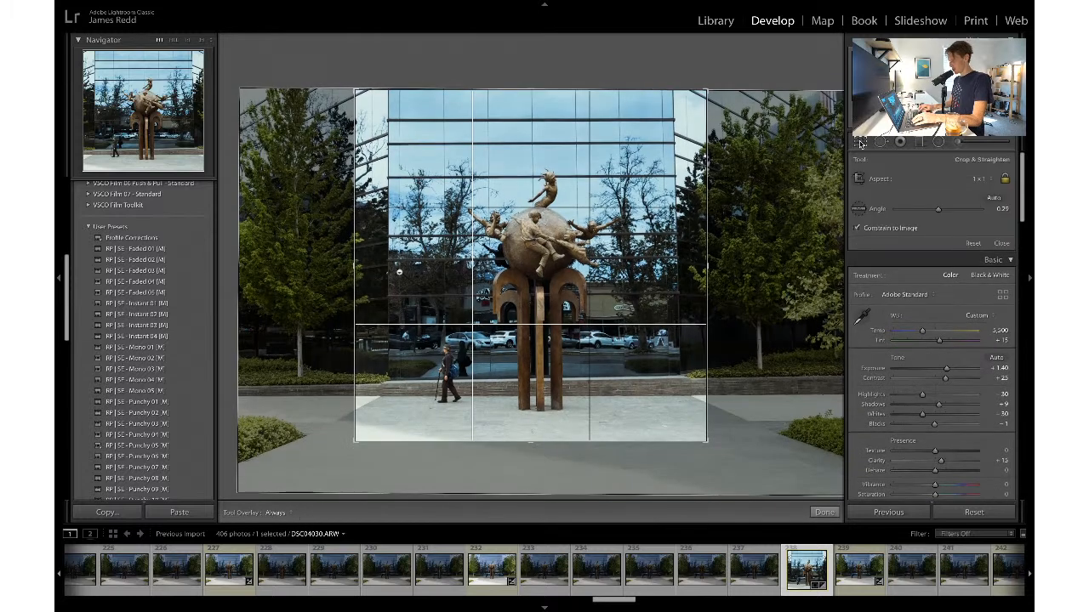
click(861, 142)
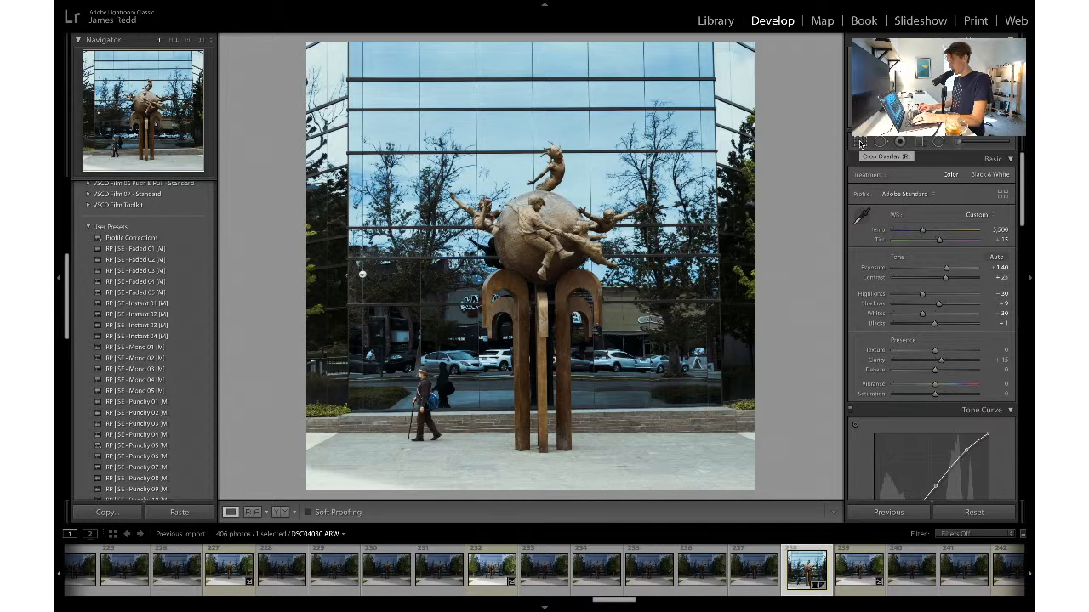
click(861, 142)
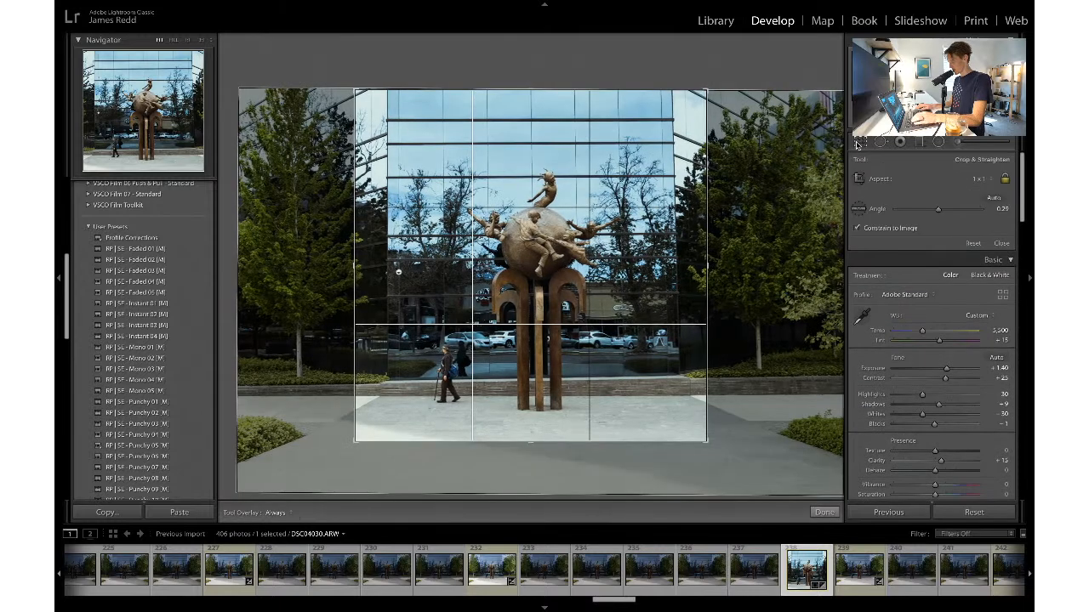
click(859, 143)
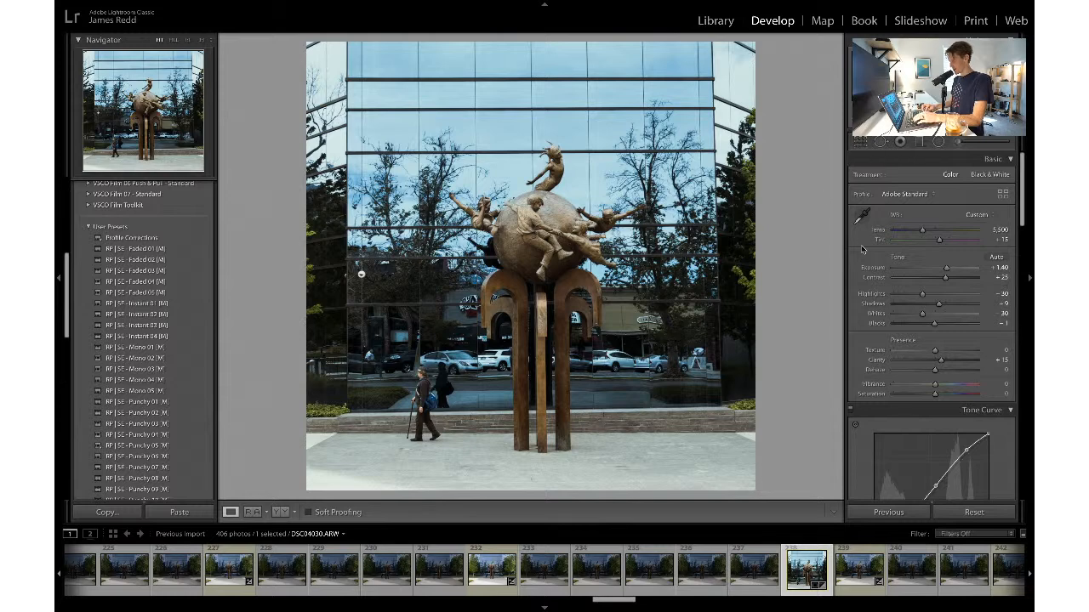
- Try tightening the square crop slightly from its lower corners and apply it, discarding the accidental black and white conversion
click(862, 143)
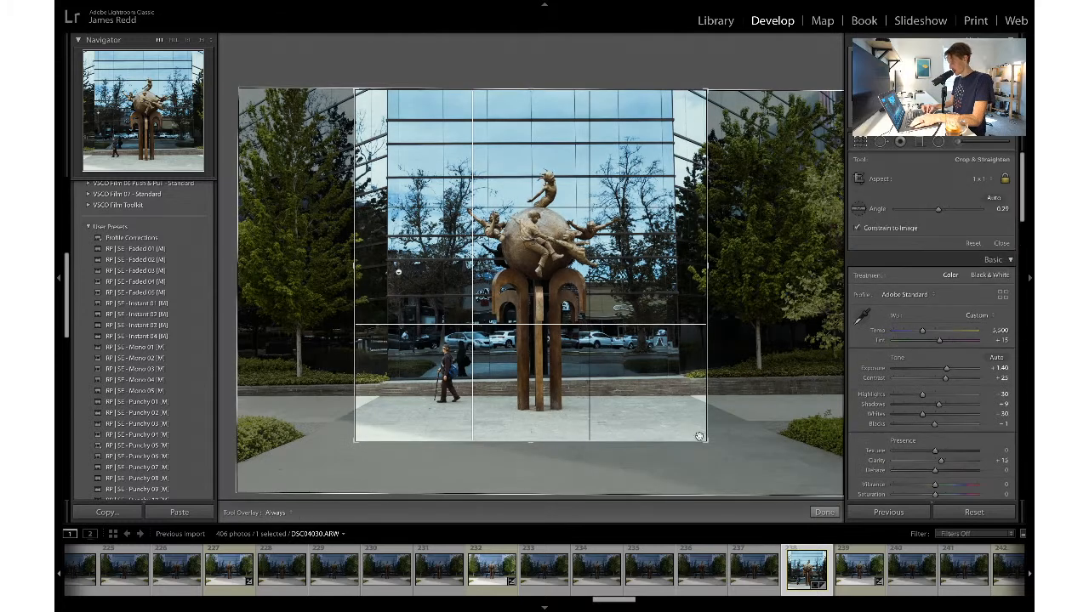
drag(700, 436, 698, 434)
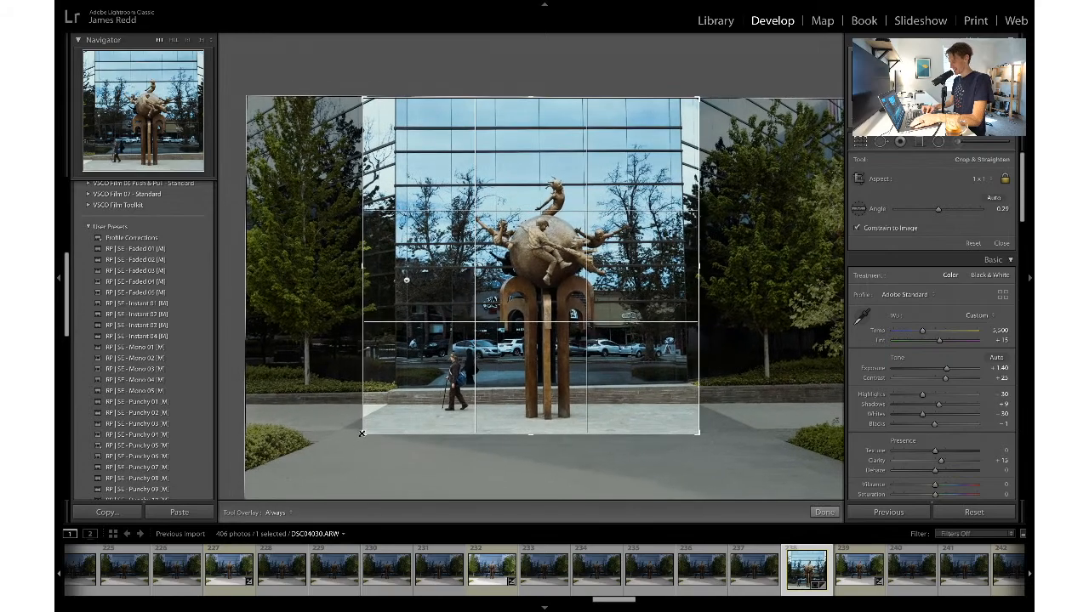
drag(361, 434, 363, 475)
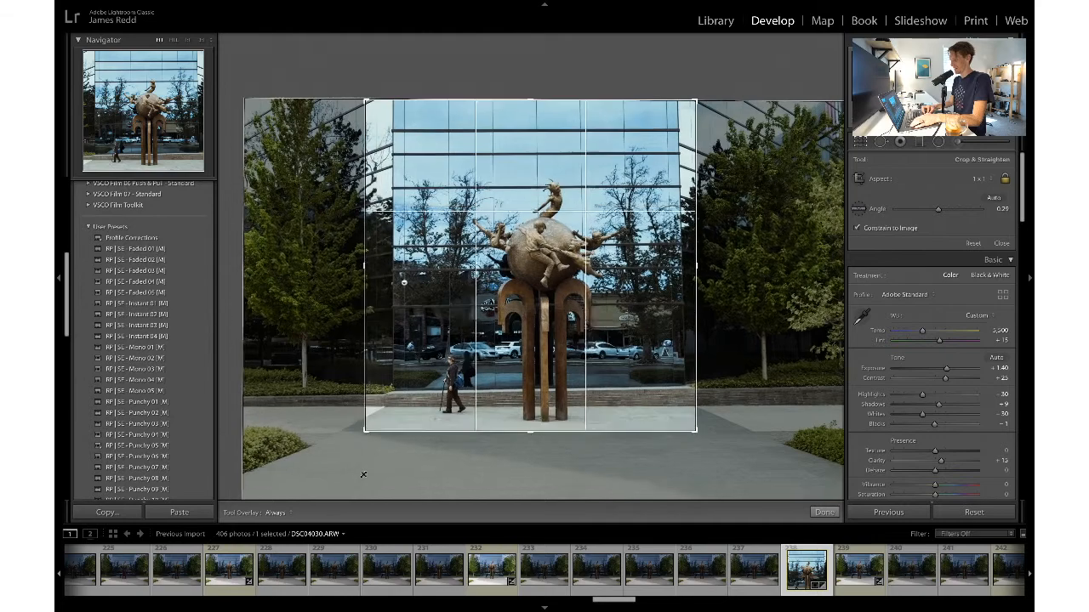
key(Return)
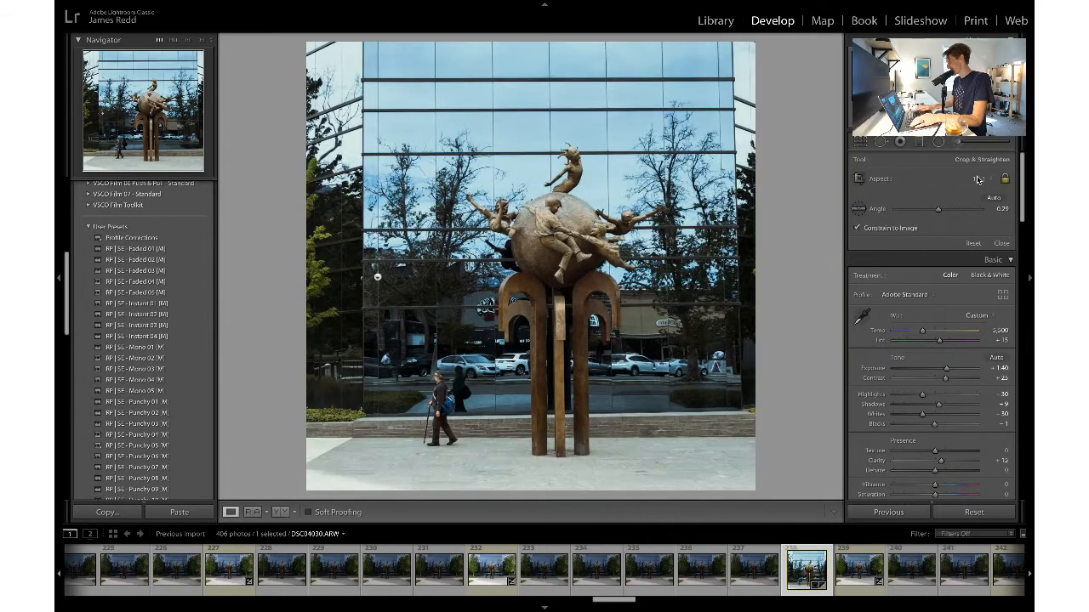
click(987, 175)
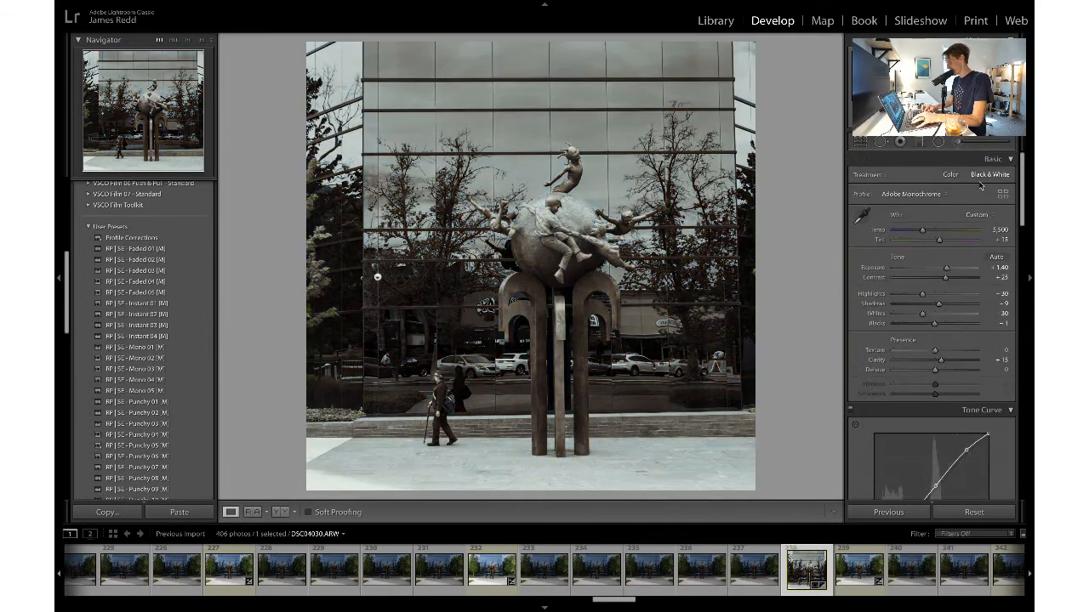
key(ctrl+z)
- Try a vertical 4 x 5 / 8 x 10 crop and shift the photo to centre the sculpture in it
key(r)
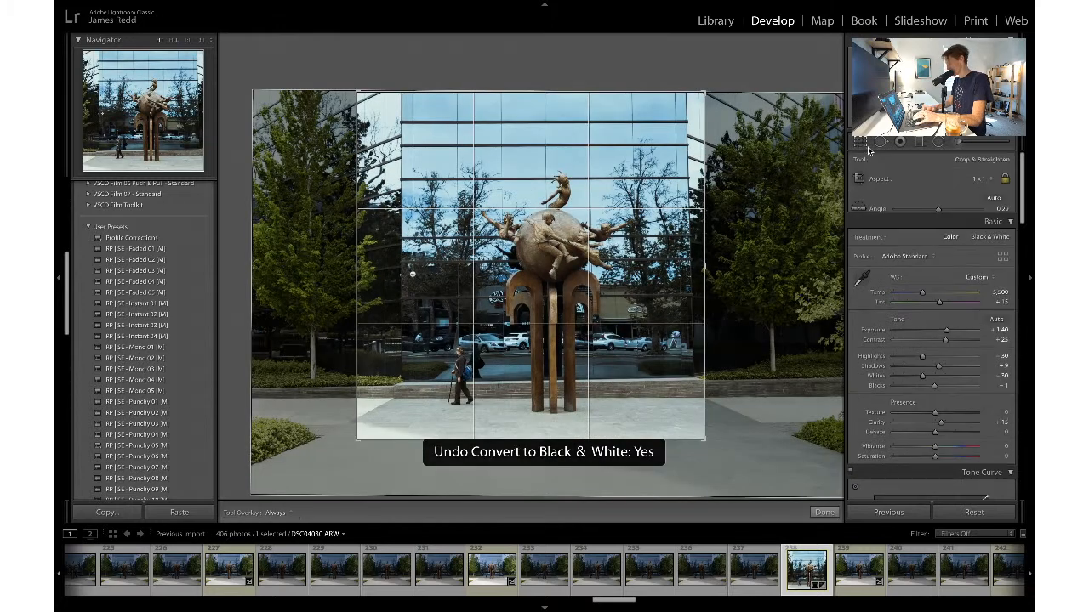
click(986, 180)
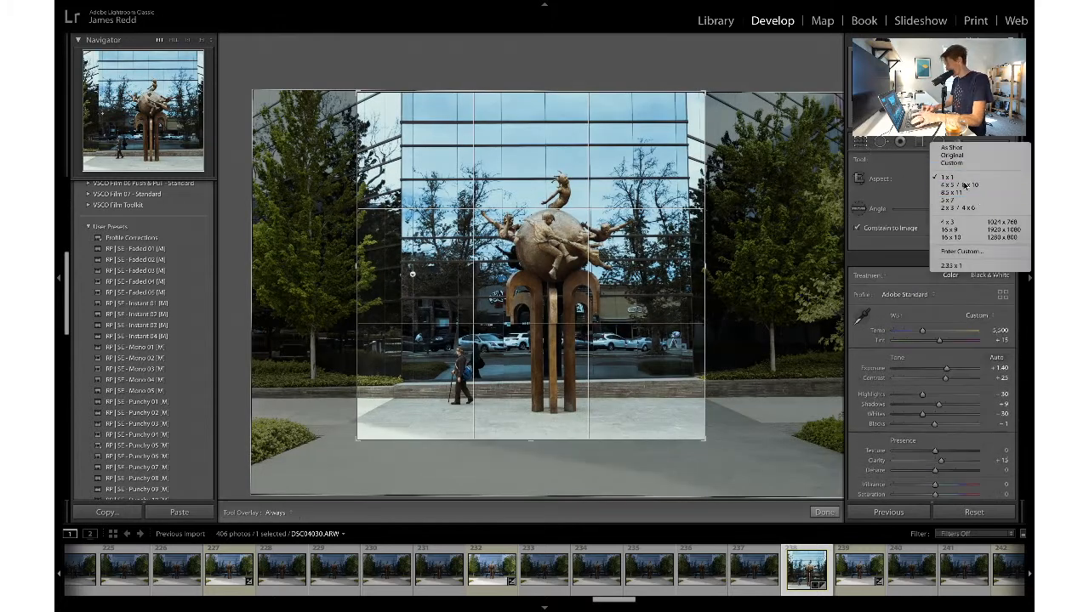
click(969, 189)
drag(703, 405, 714, 480)
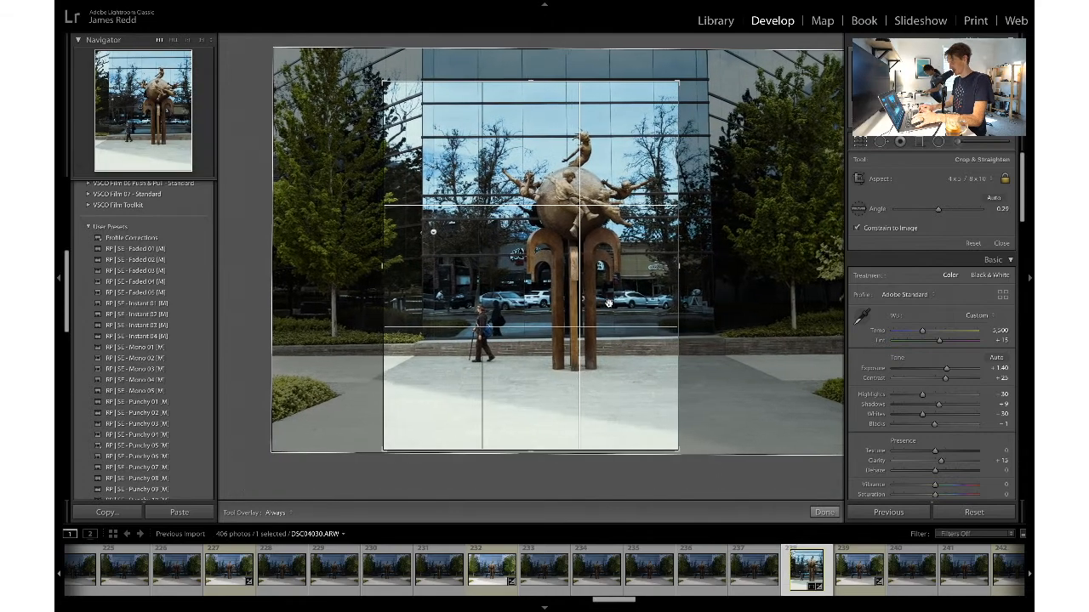
drag(627, 299, 609, 303)
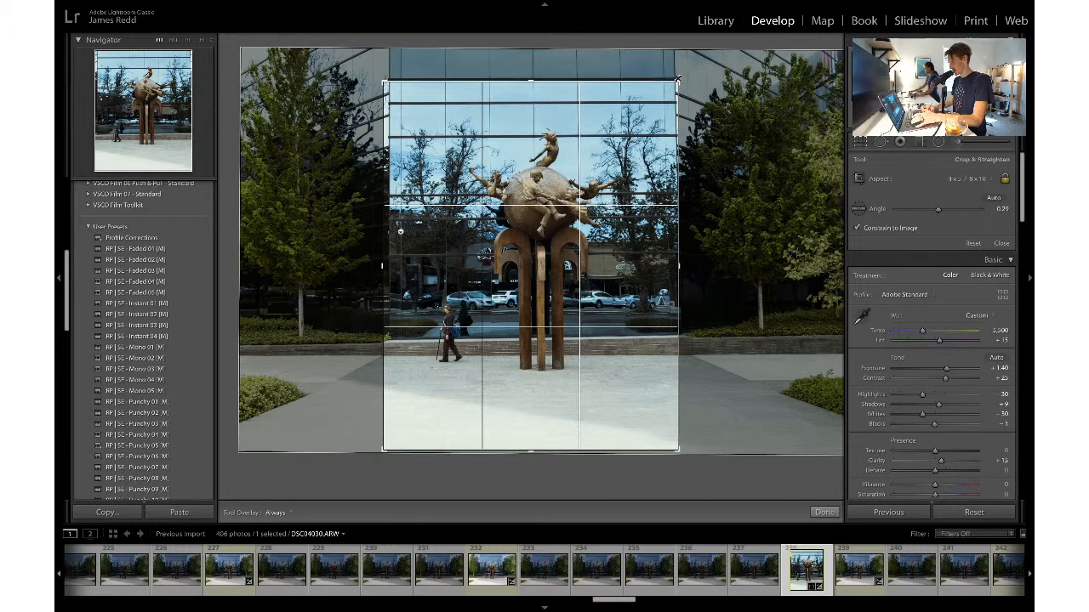
- Enlarge the vertical crop slightly from its upper corners, nudge the photo down and right within it, and apply the crop
drag(678, 76, 684, 70)
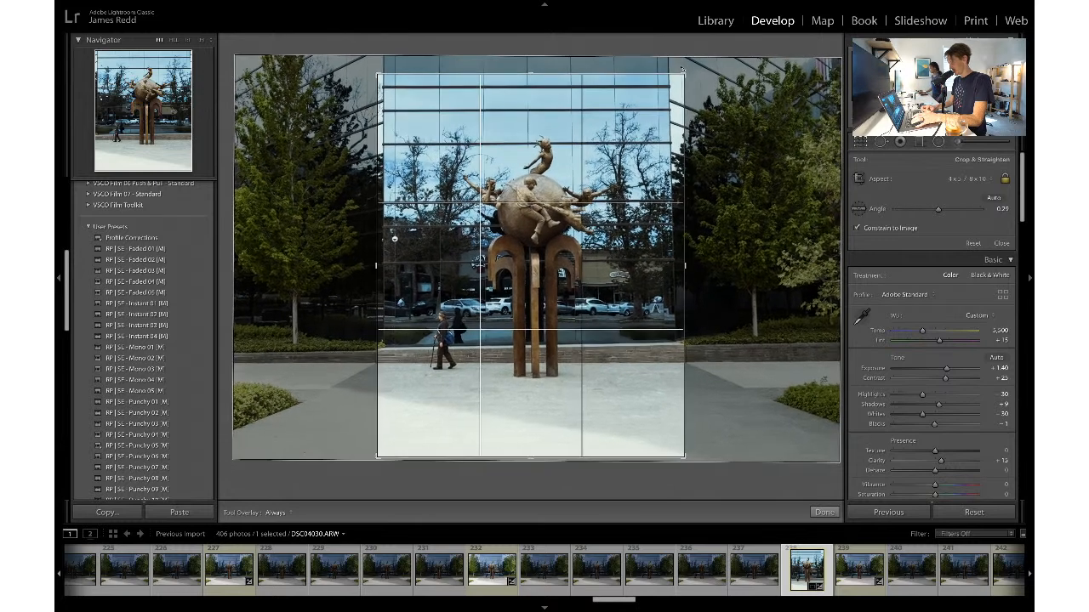
drag(377, 74, 374, 68)
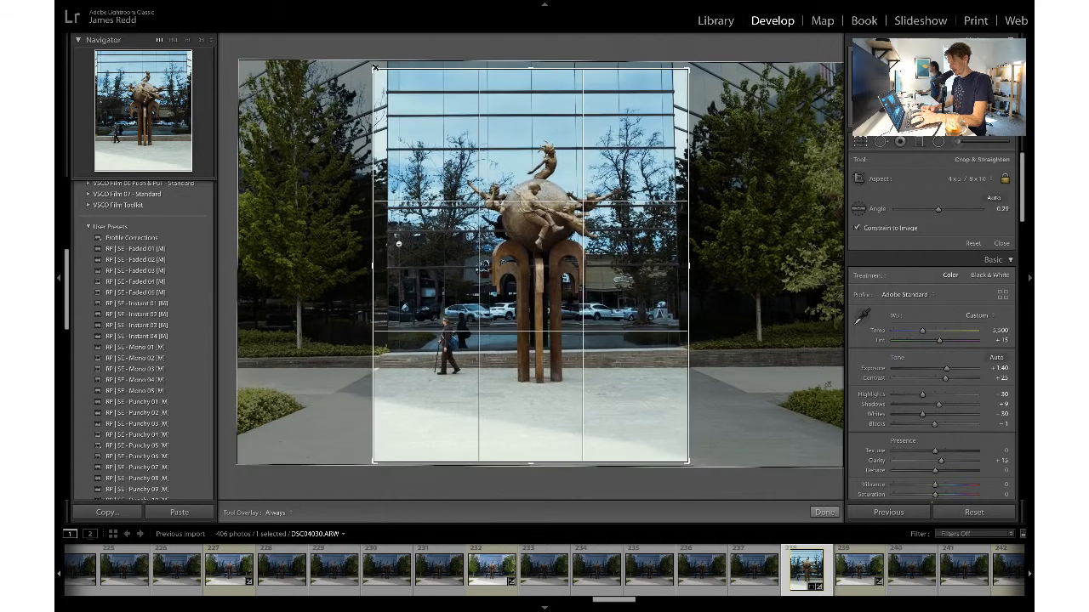
key(Down)
key(Down)
key(Right)
key(Right)
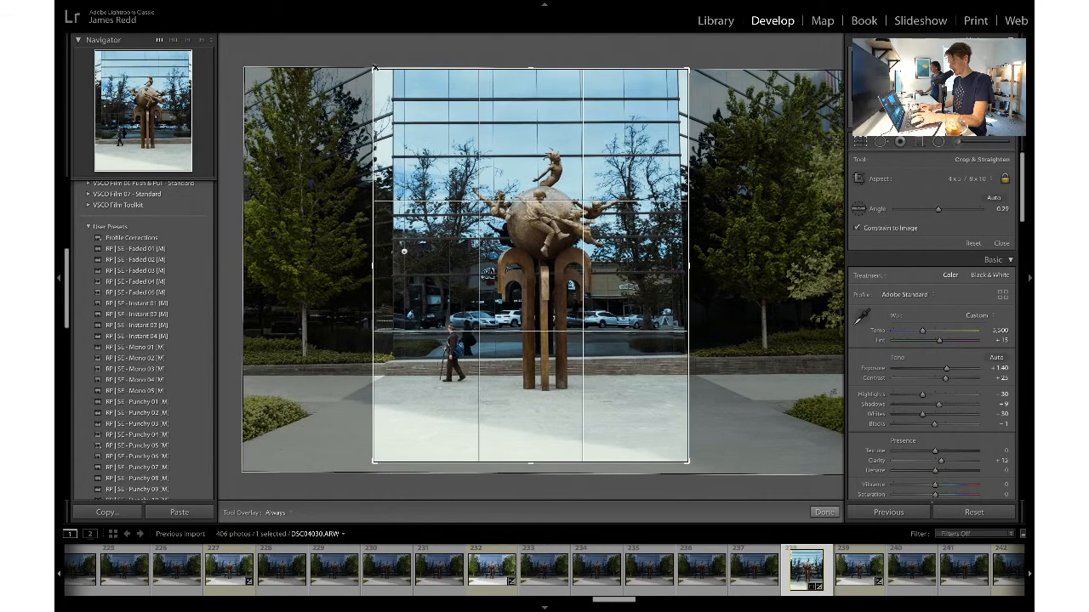
key(Return)
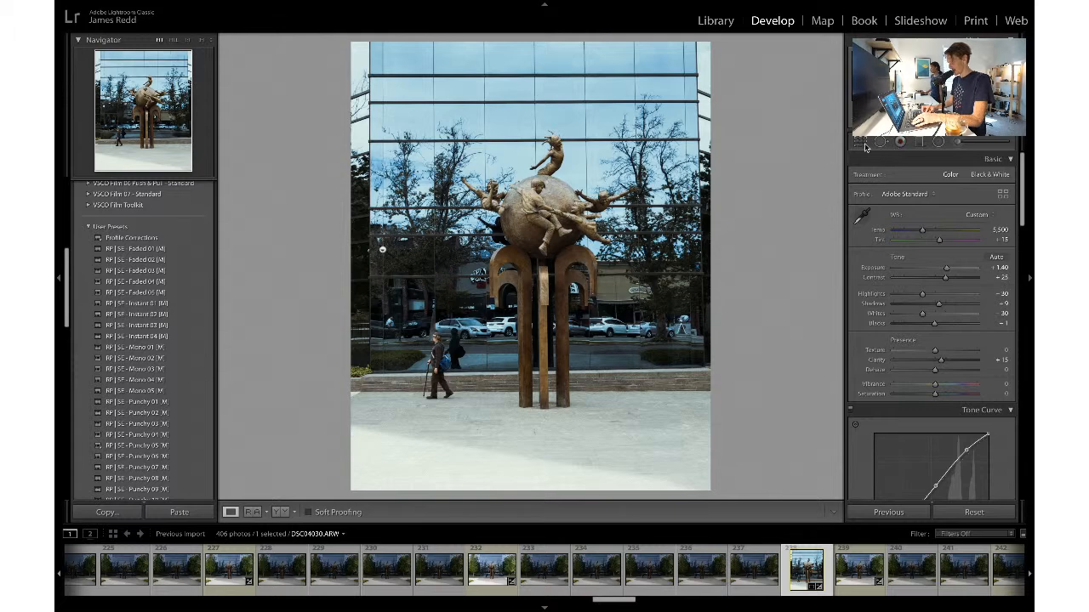
- Undo the vertical crop and the last square crop adjustments to return to the earlier centred square crop
key(ctrl+z)
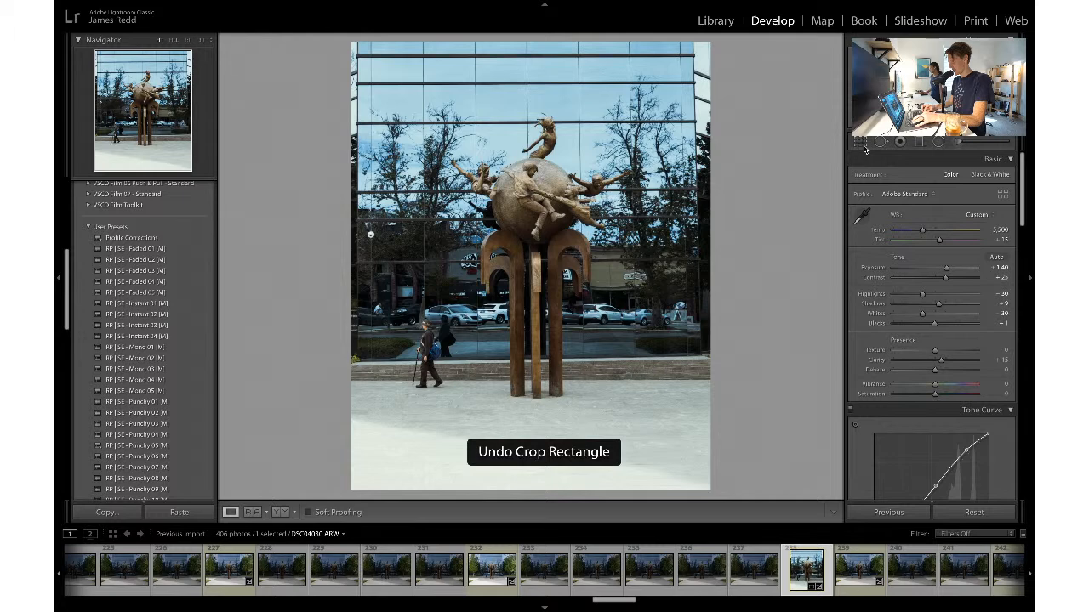
key(ctrl+z)
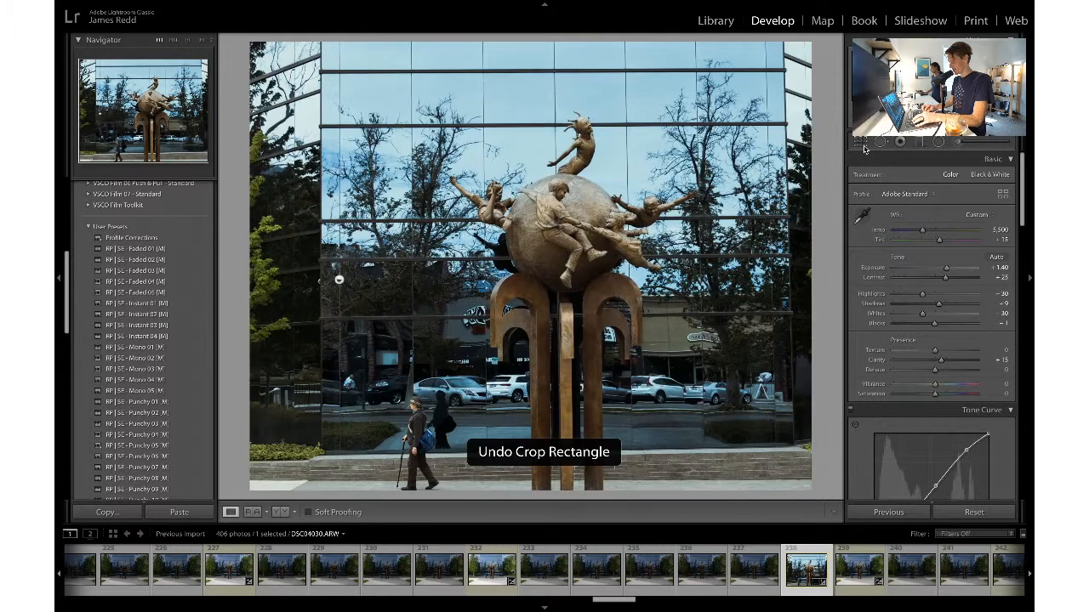
key(ctrl+z)
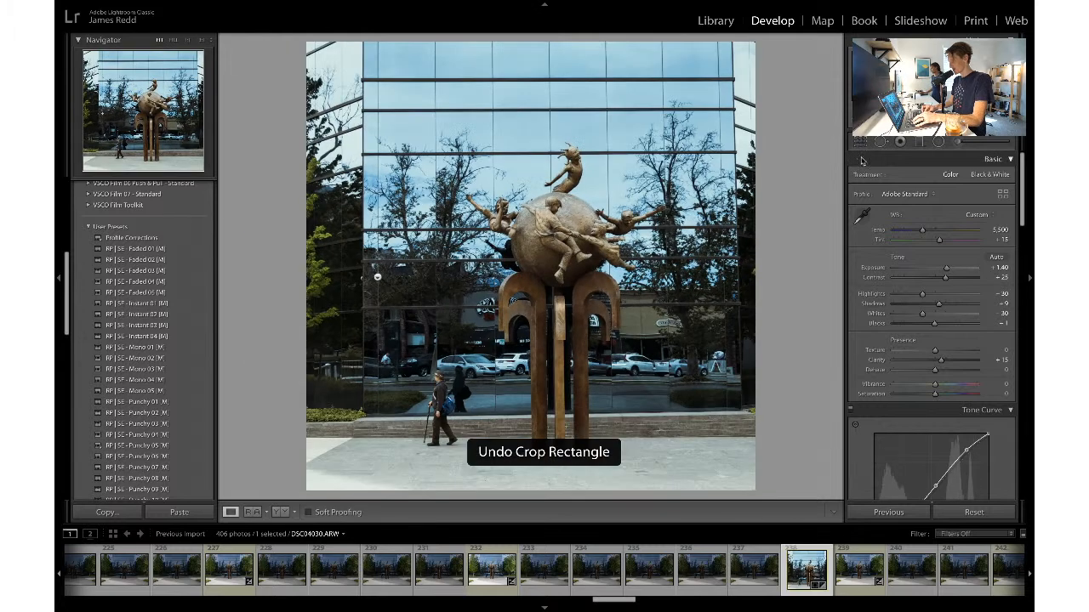
key(ctrl+z)
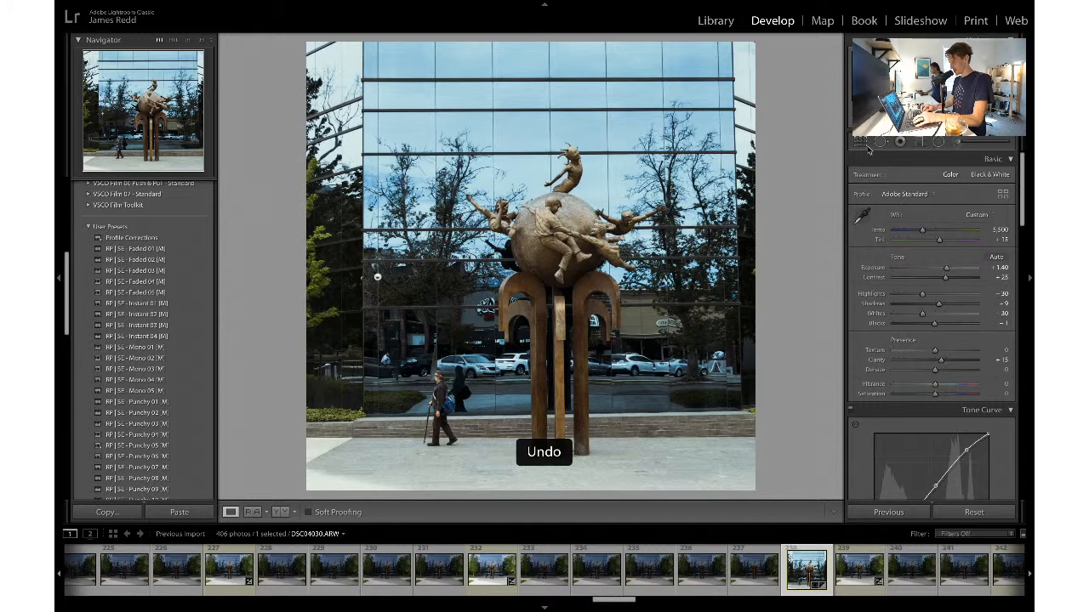
key(ctrl+z)
key(ctrl+z)
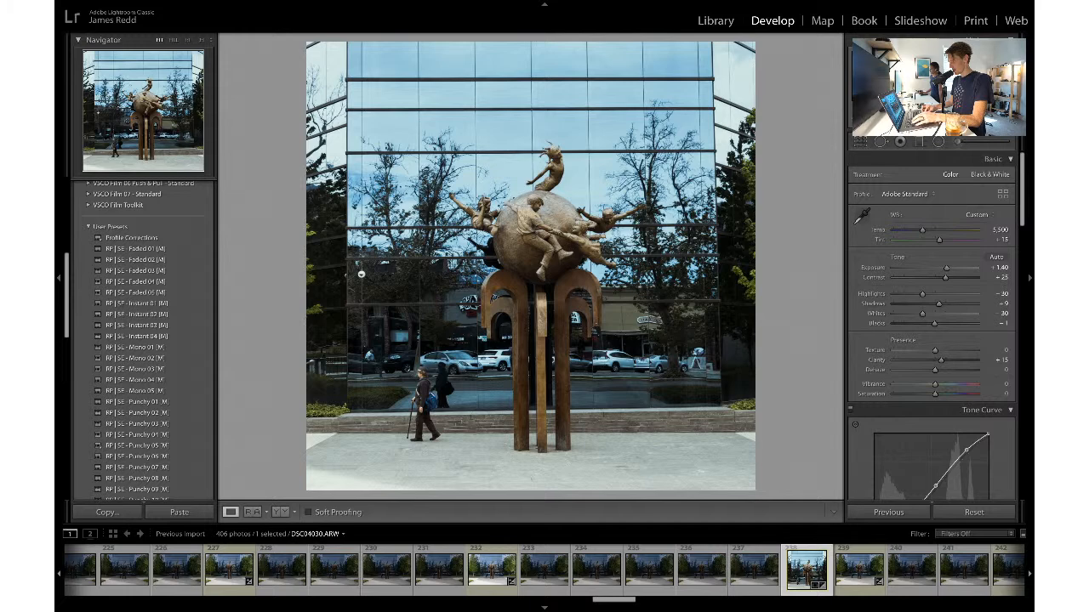
- Tighten the square crop very slightly from its lower-right corner and apply it
click(860, 142)
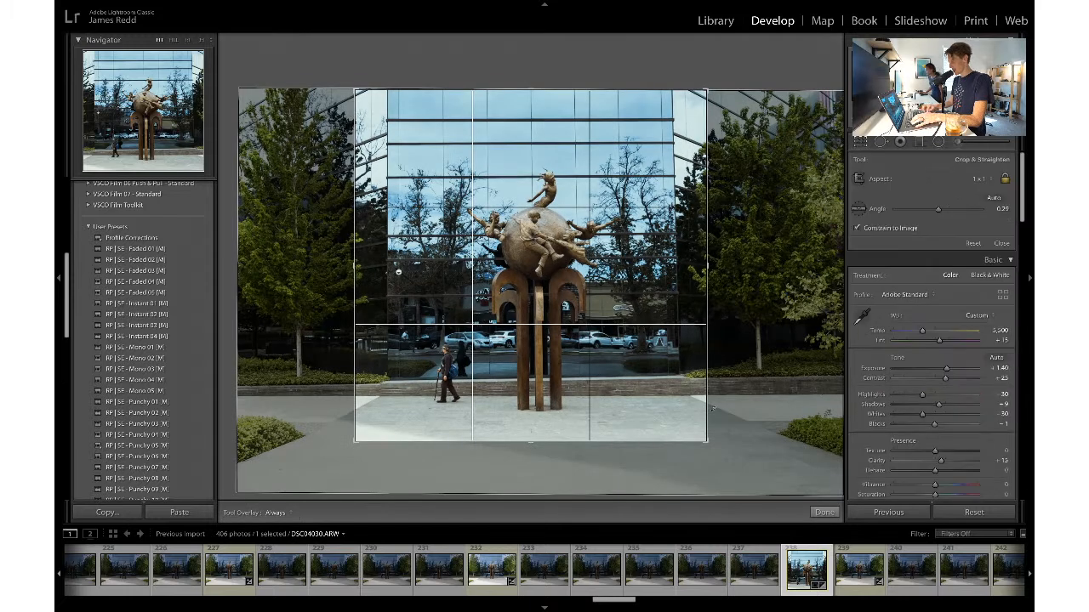
drag(707, 442, 705, 439)
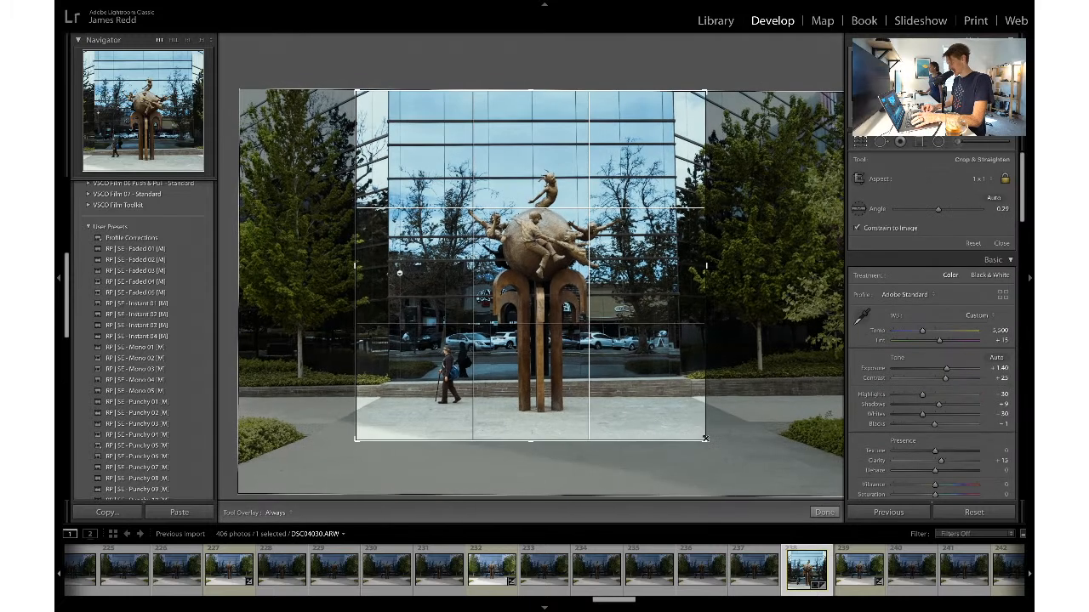
key(Return)
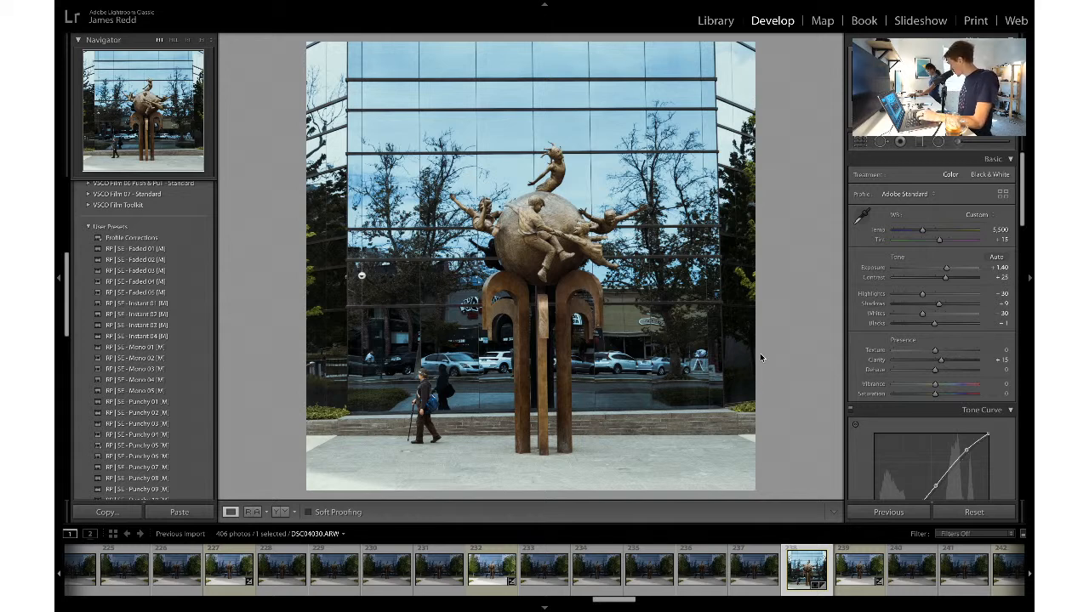
- Change the crop to a horizontal 4 x 5 / 8 x 10 frame, enlarge it from its lower corners, and apply it
click(859, 142)
click(983, 179)
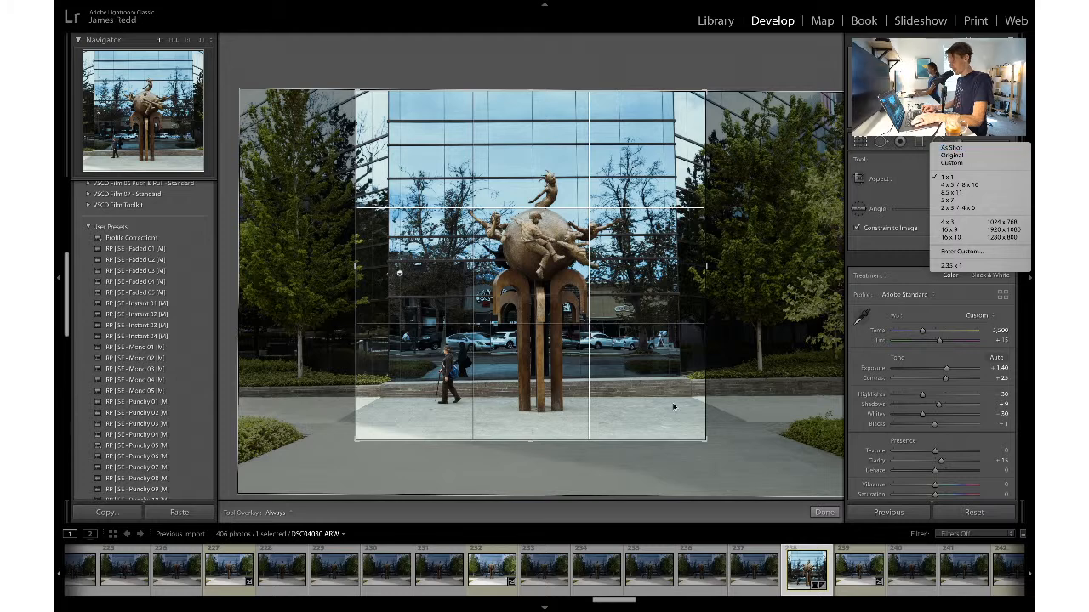
click(960, 184)
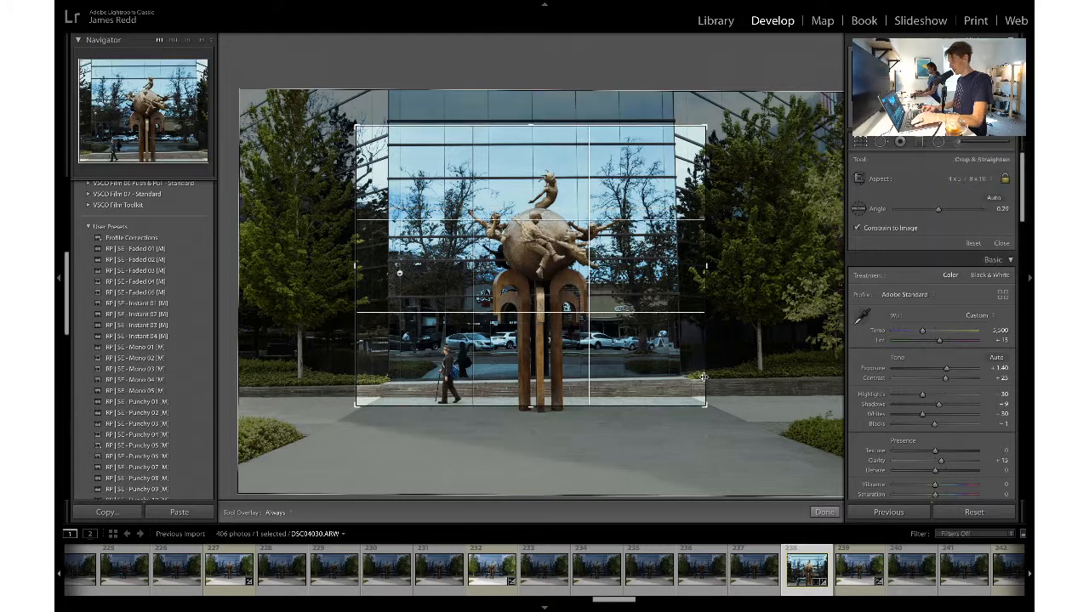
drag(706, 408, 727, 424)
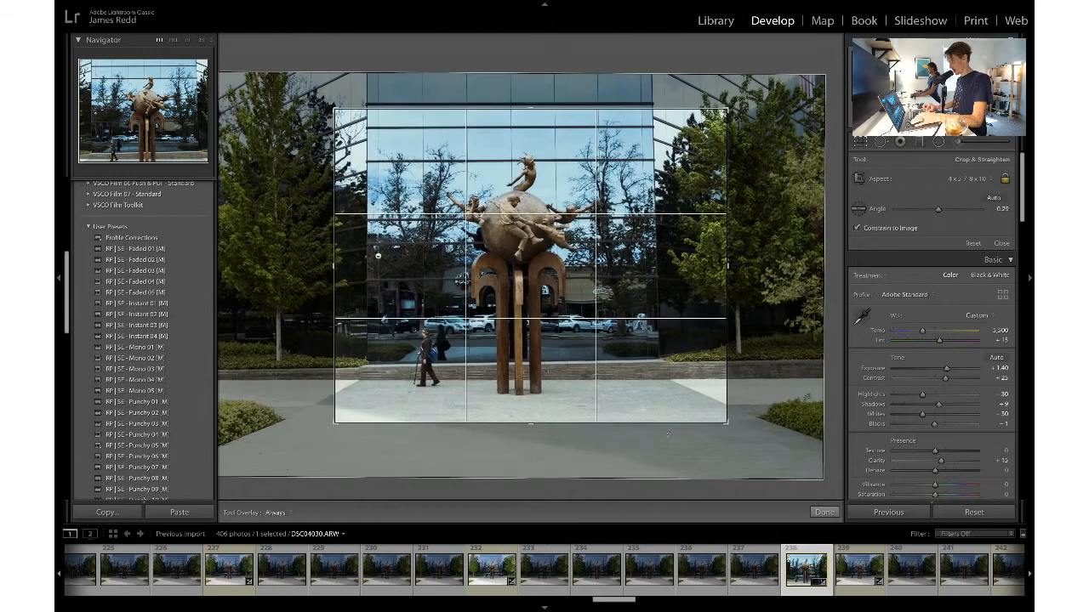
drag(334, 422, 321, 434)
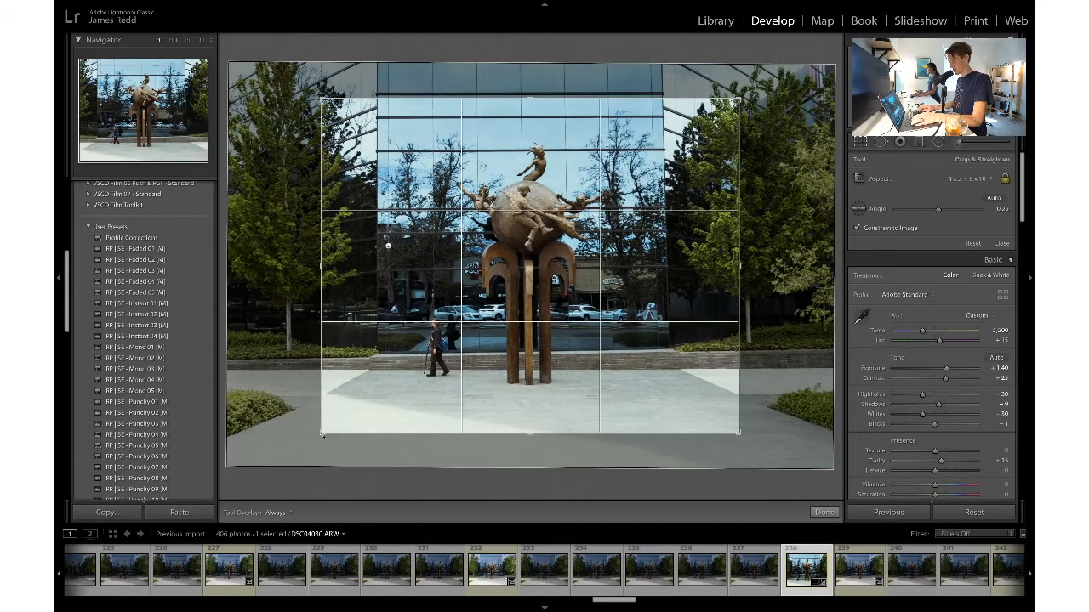
key(r)
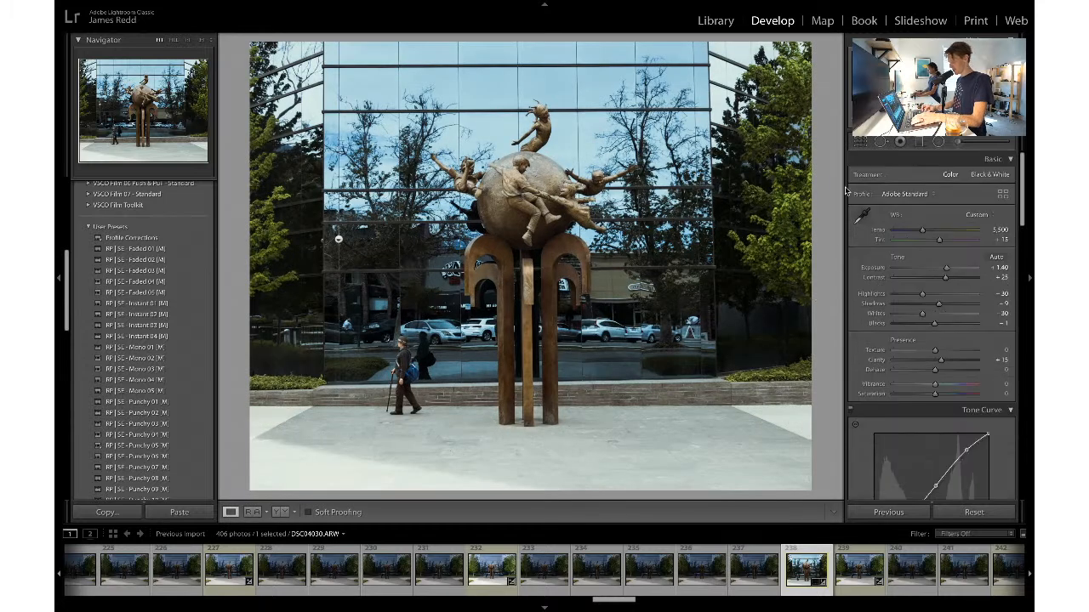
- Nudge the photo slightly right within the horizontal crop to centre the sculpture, and apply the adjustment
click(863, 145)
key(Right)
key(Right)
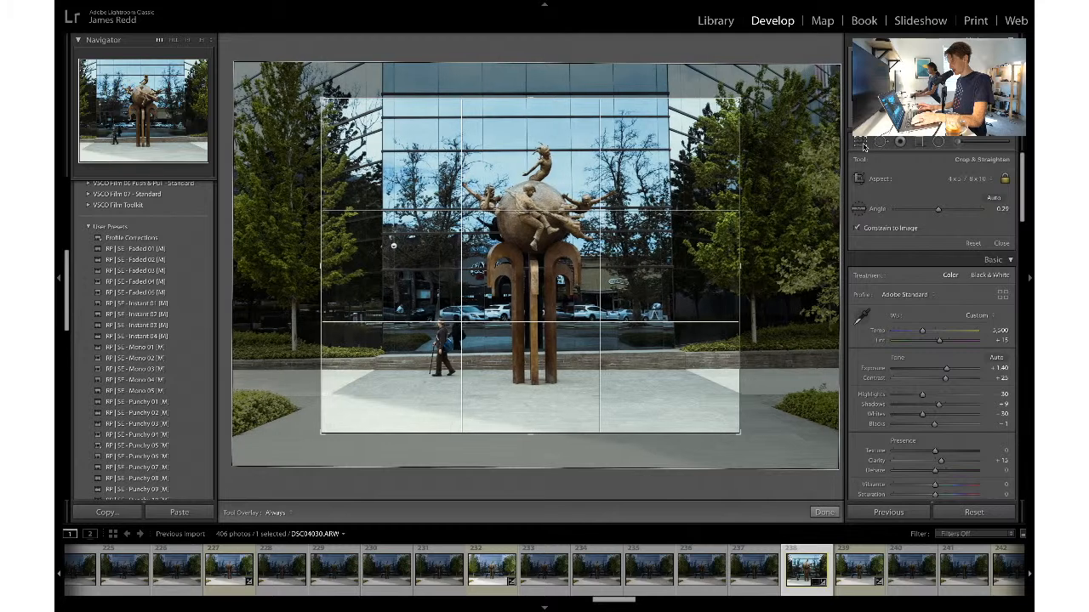
click(863, 144)
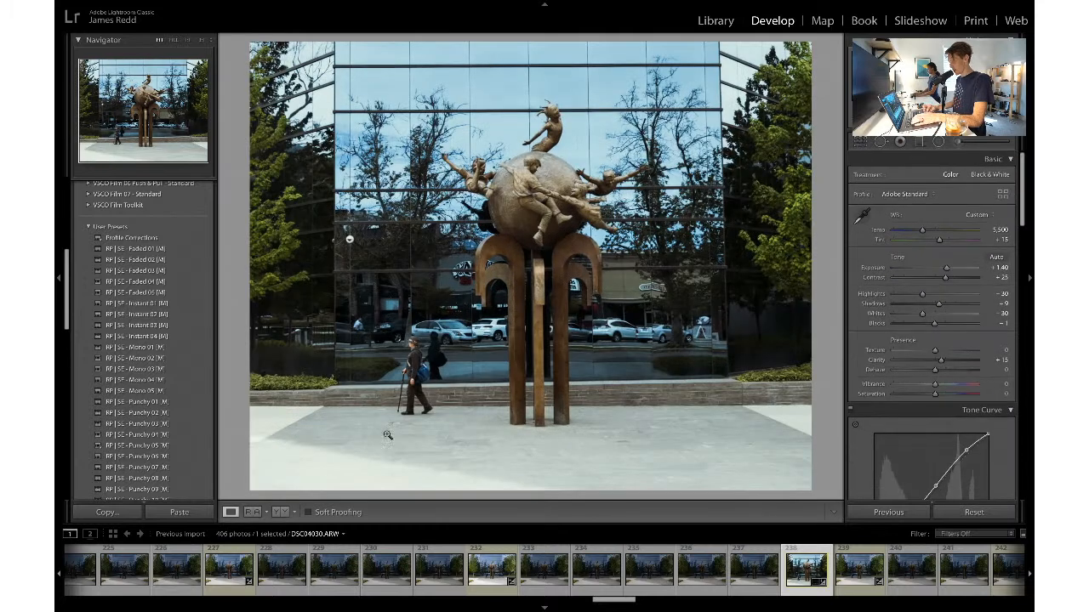
click(863, 144)
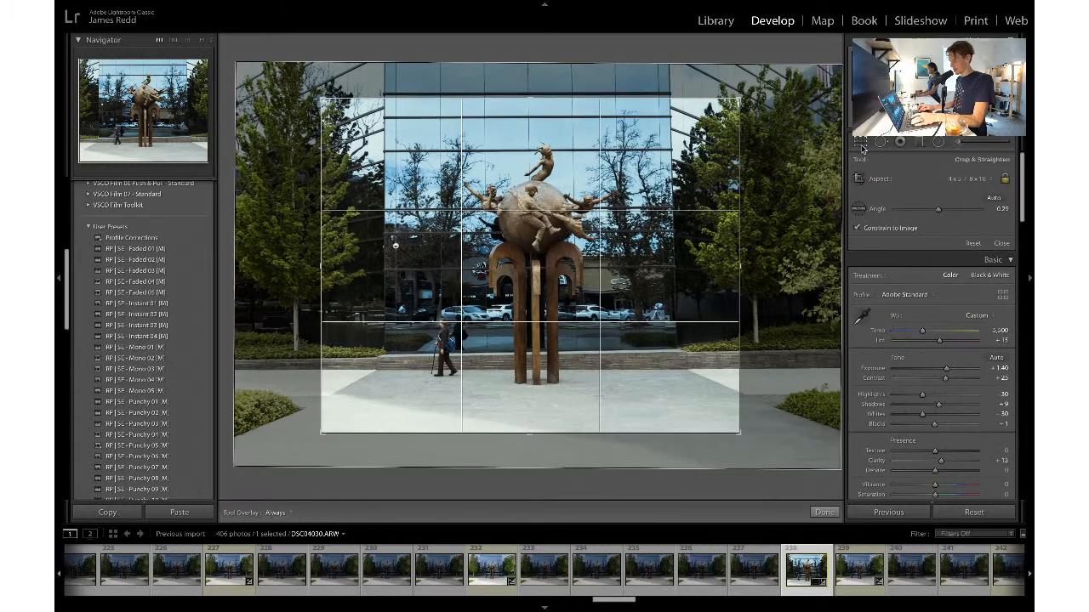
click(862, 144)
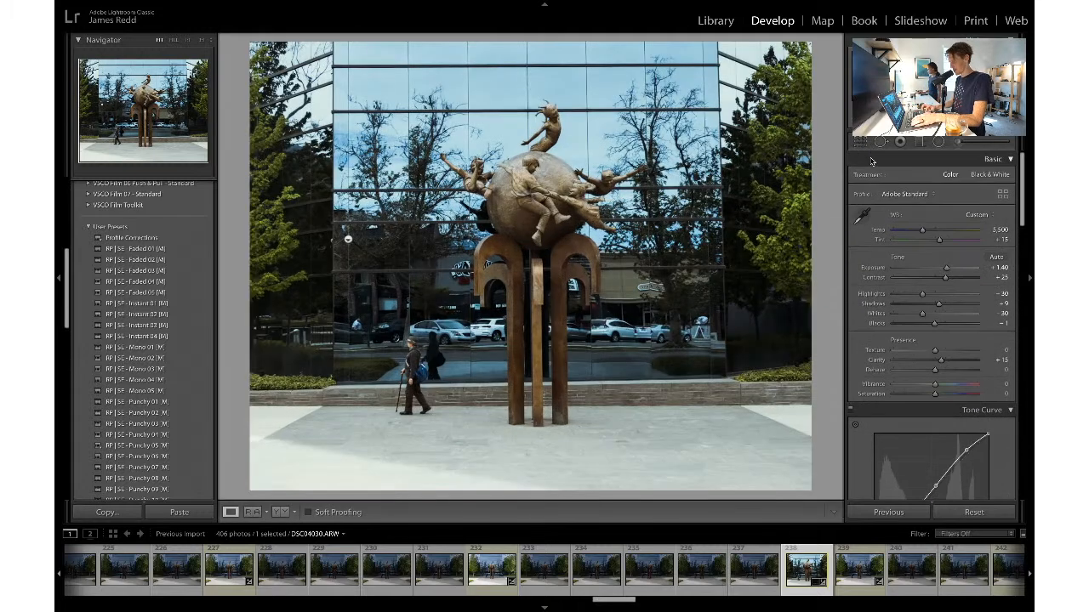
- Try a crop angle of 0.97 on the horizontal crop, apply it, and undo the angle change
click(861, 143)
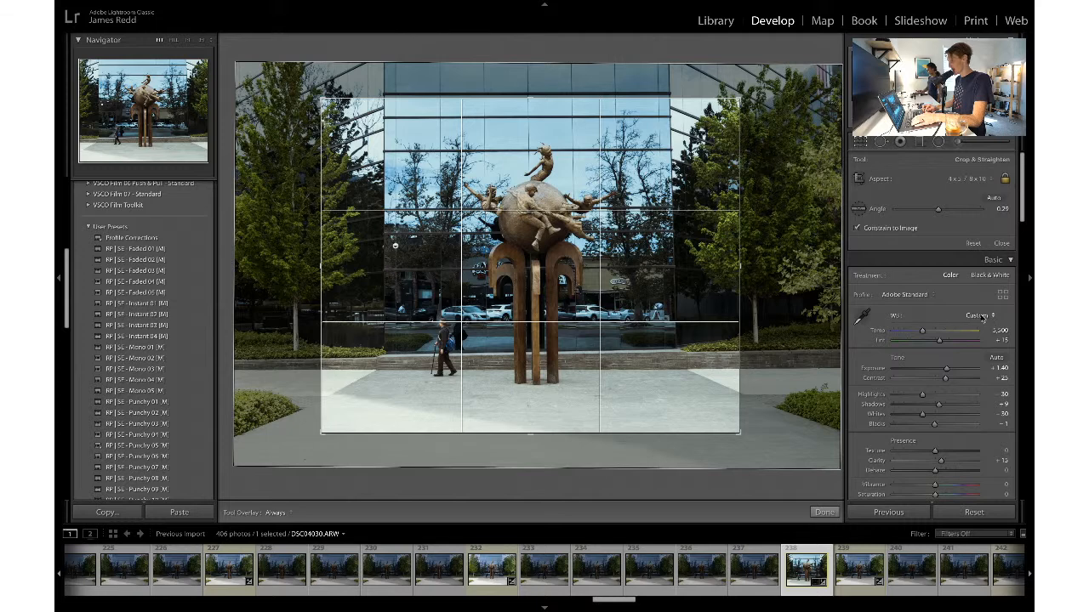
drag(938, 210, 939, 211)
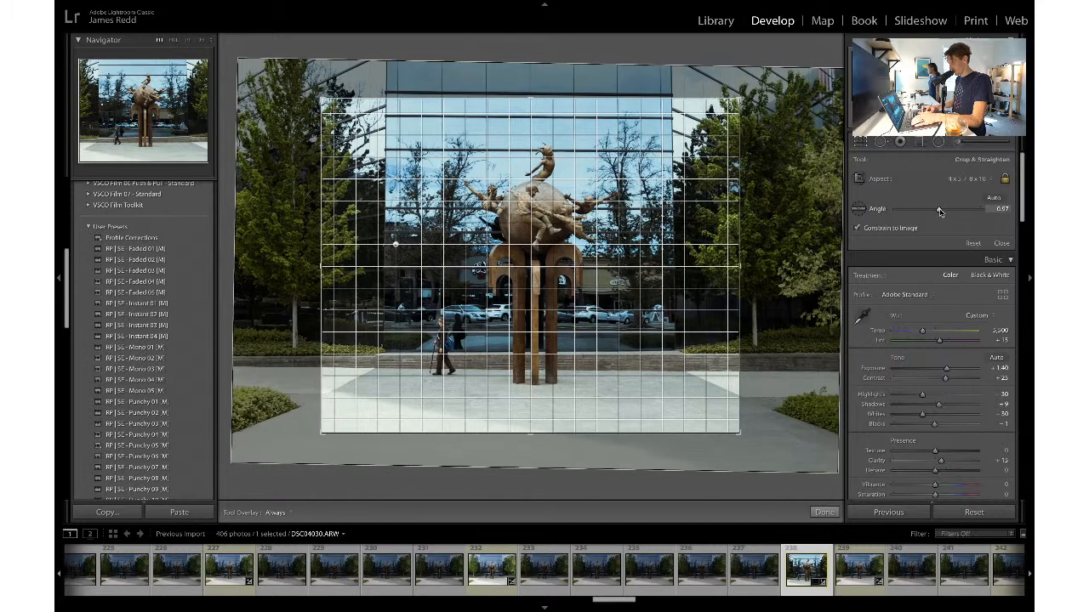
key(Return)
key(ctrl+z)
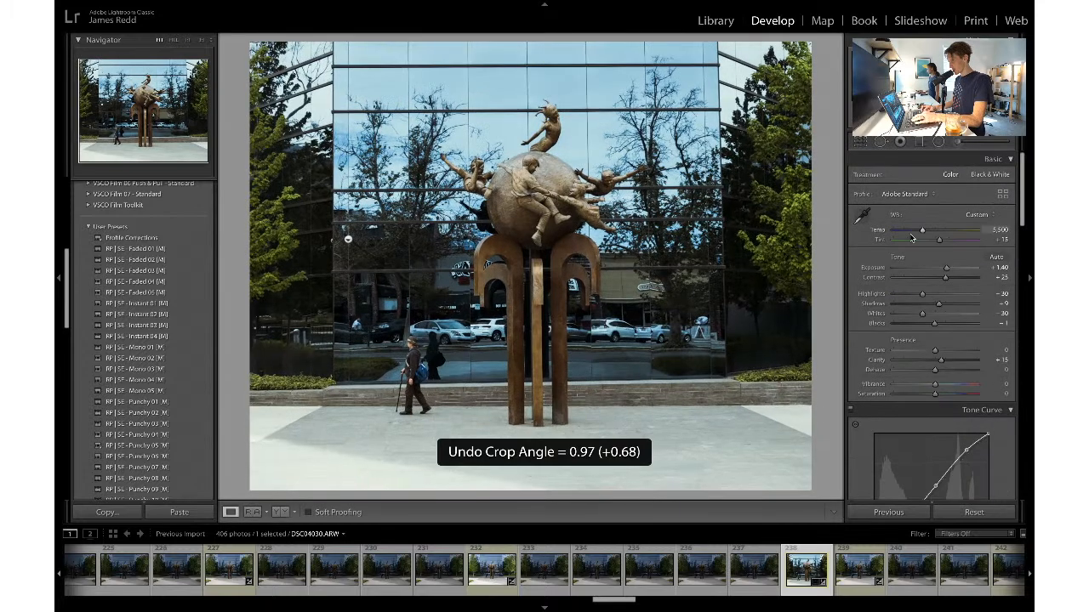
- Straighten the photo with a very small crop angle adjustment and apply it
key(r)
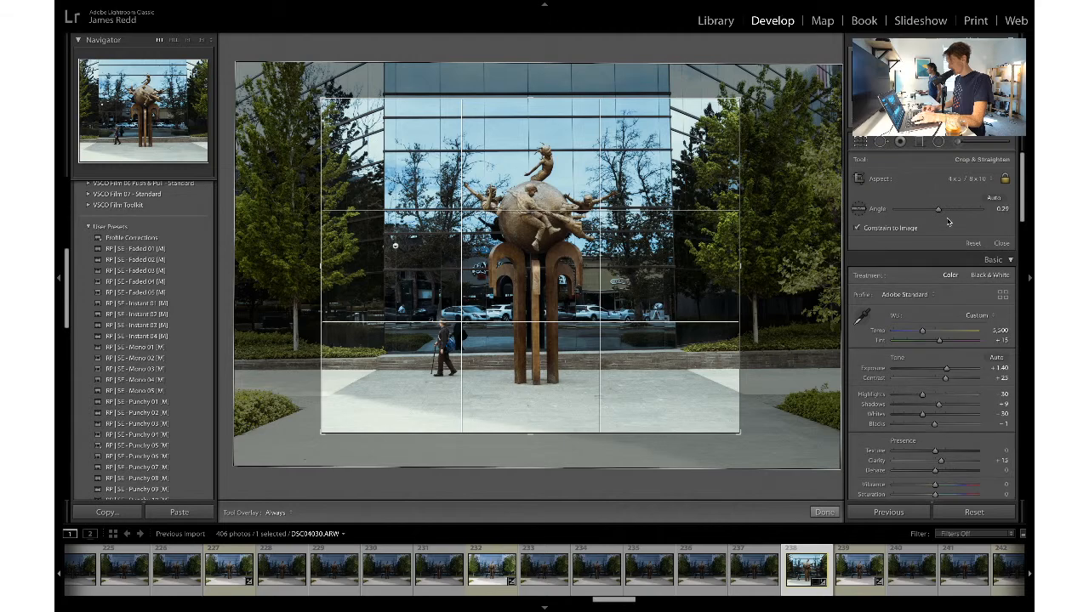
drag(939, 213, 940, 211)
key(r)
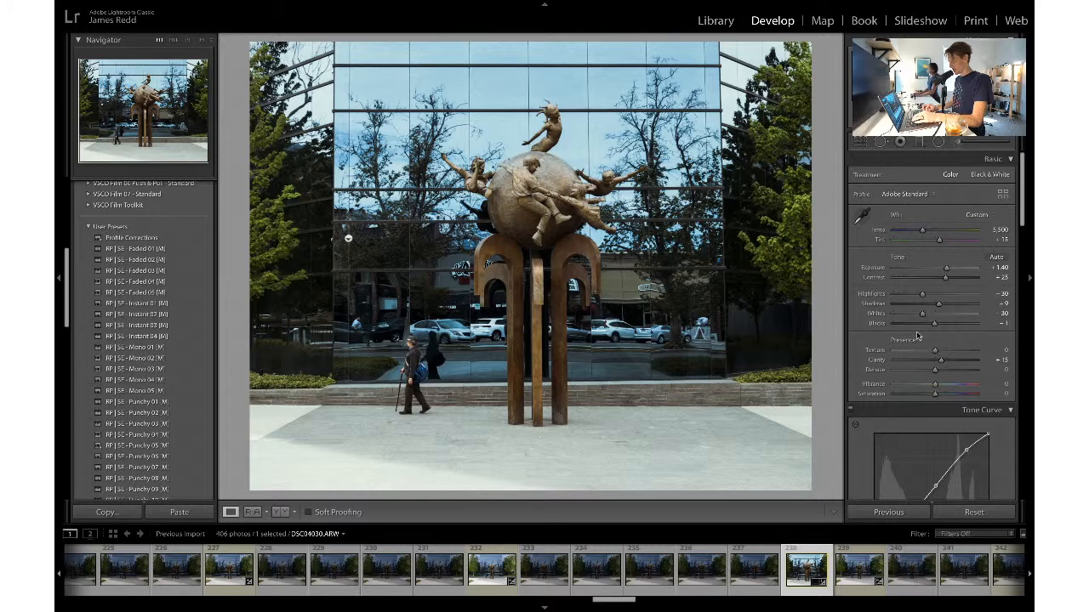
- Shift the photo down within the horizontal crop frame to show less pavement and more building above the sculpture, and apply the crop
click(861, 144)
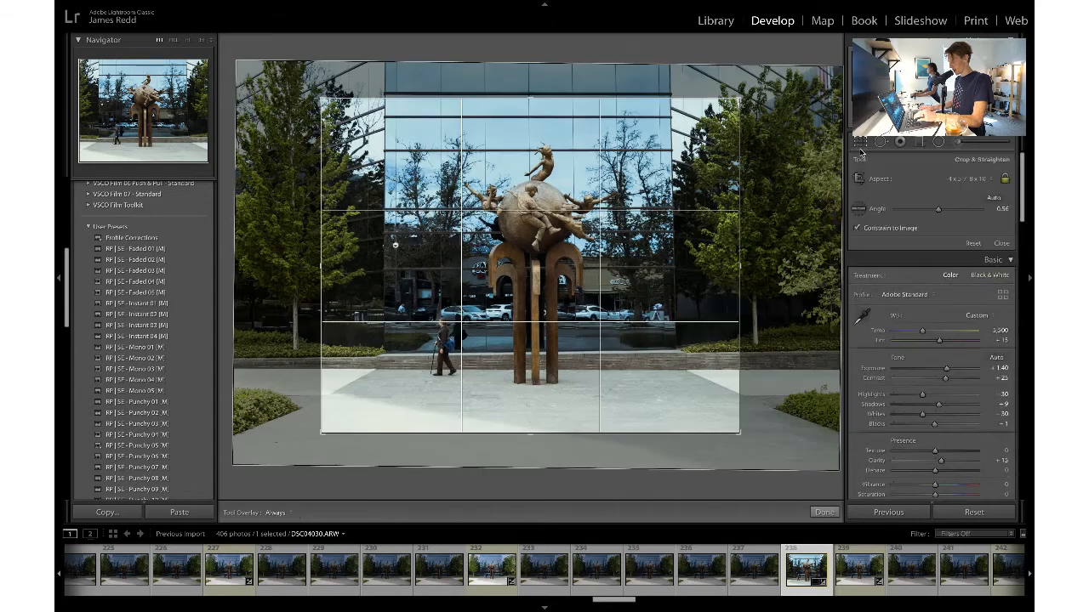
click(860, 150)
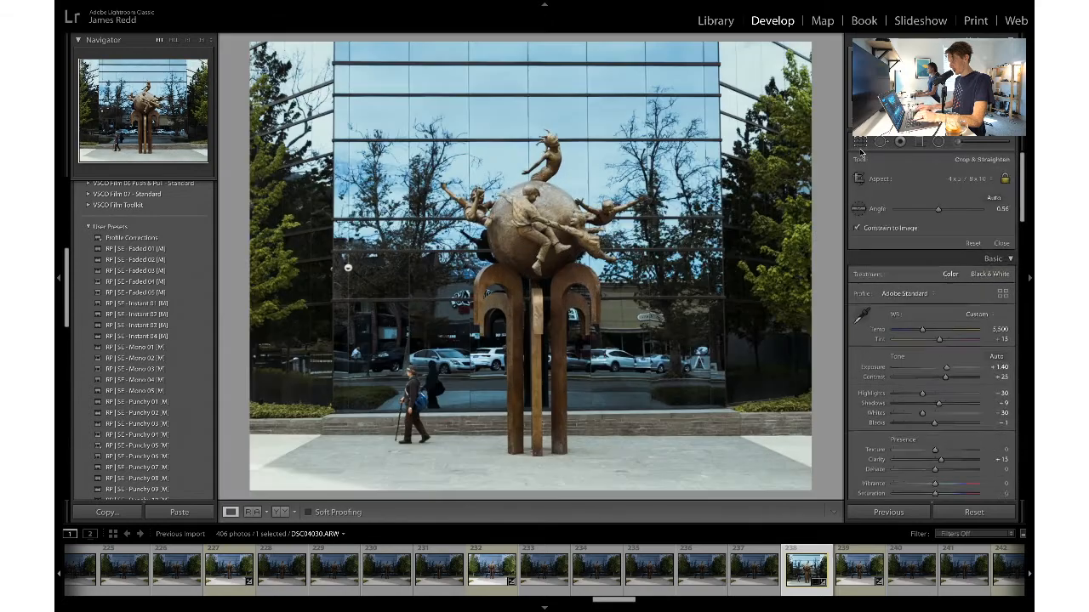
click(859, 145)
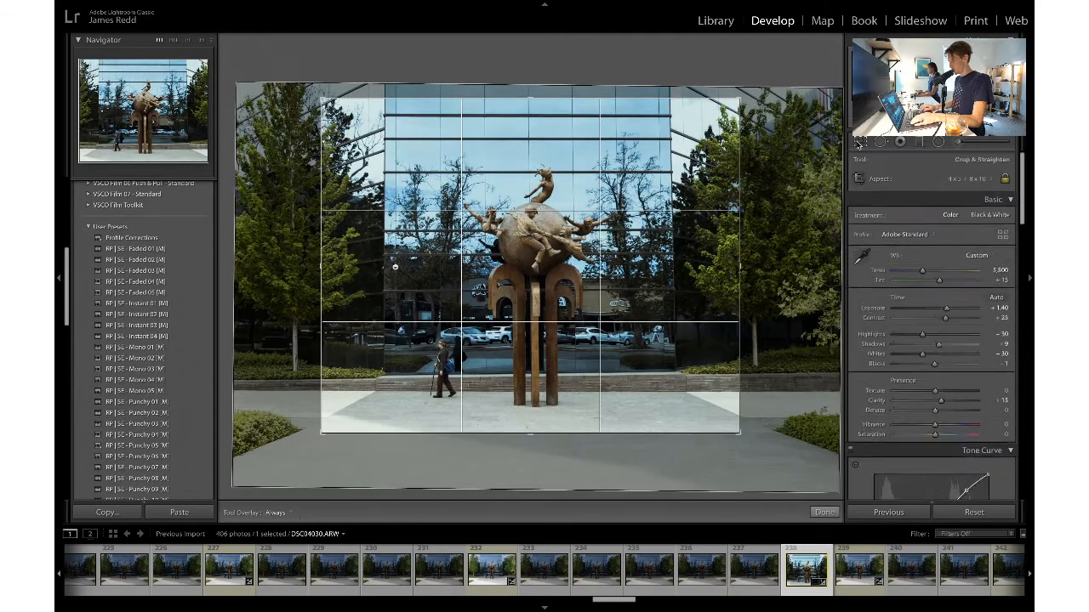
click(858, 145)
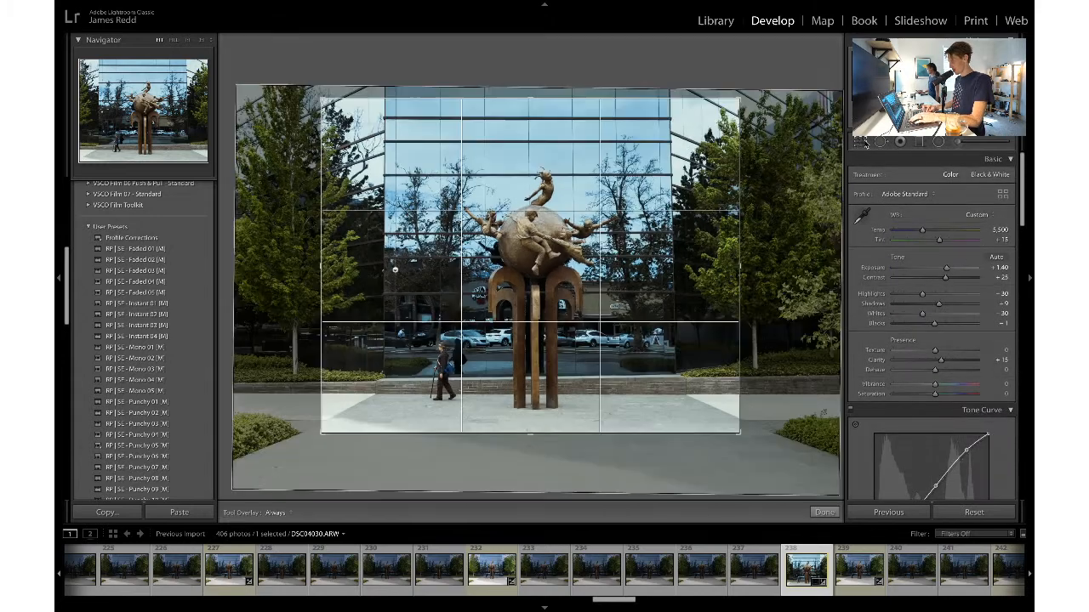
- Try resizing the crop frame slightly from its corner, apply it, and undo the crop rectangle change
click(862, 141)
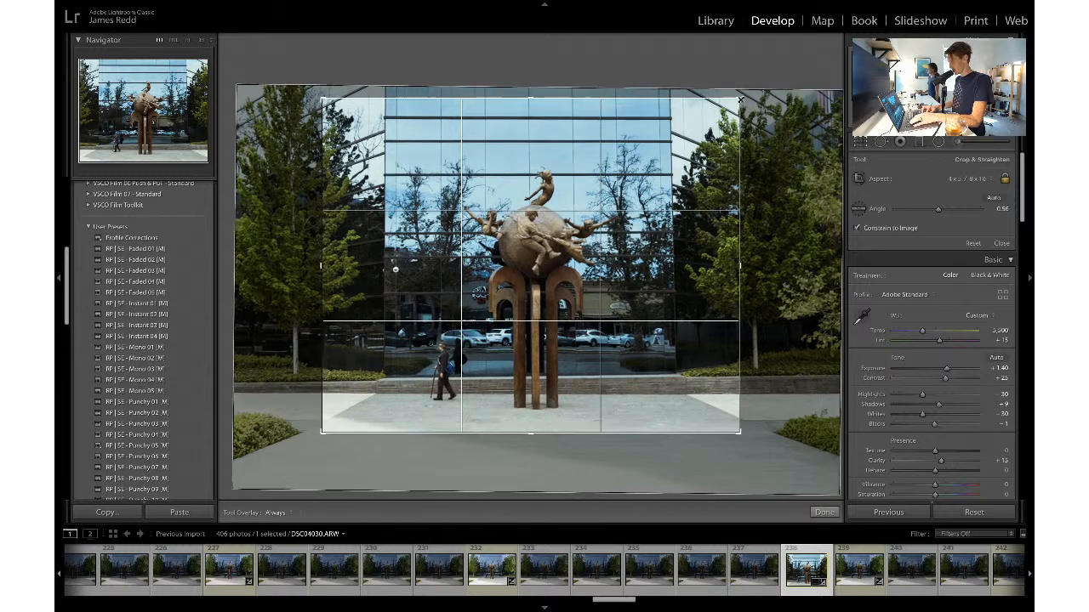
key(Return)
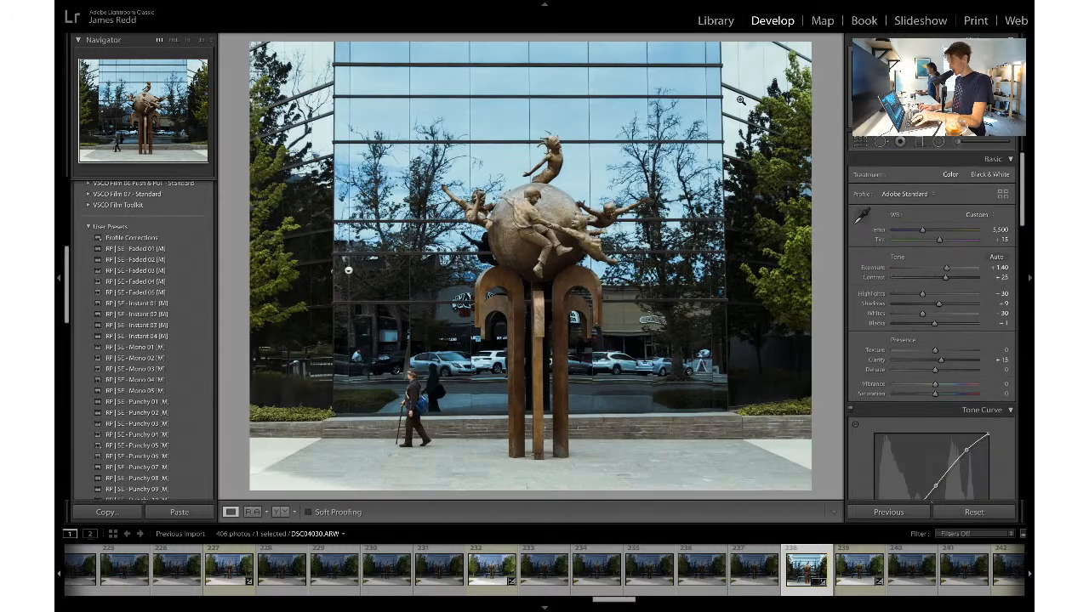
key(ctrl+z)
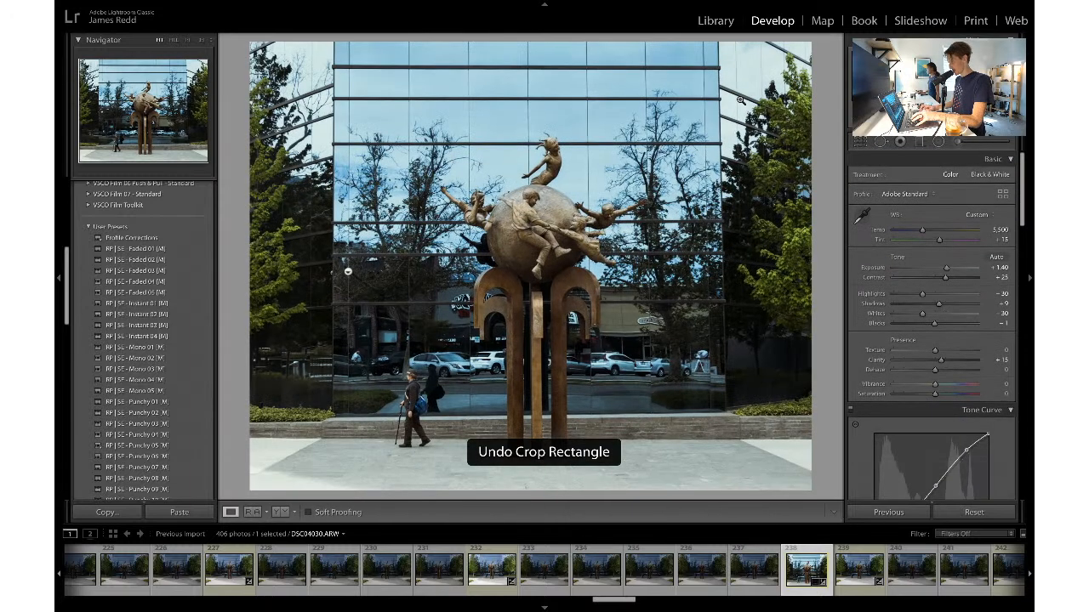
- Fine-tune the photo's vertical position within the crop frame and apply the result
click(860, 145)
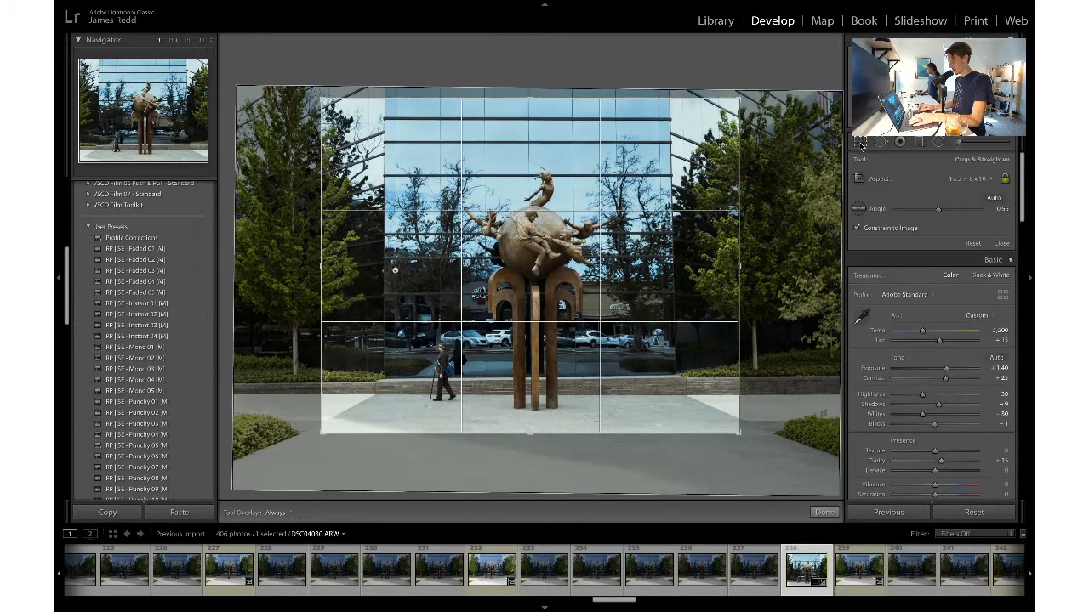
click(861, 145)
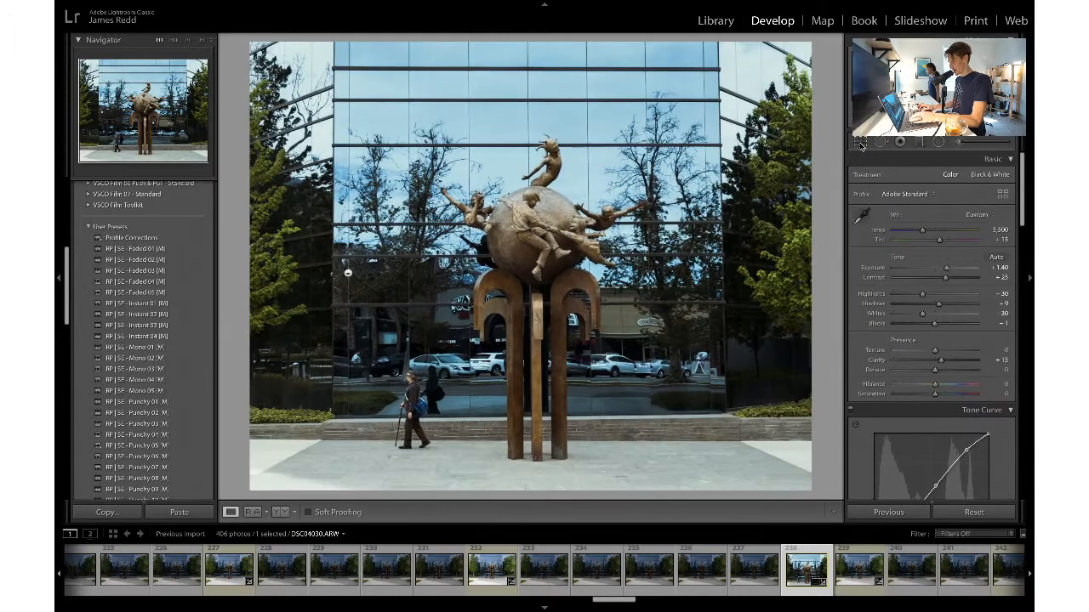
click(860, 145)
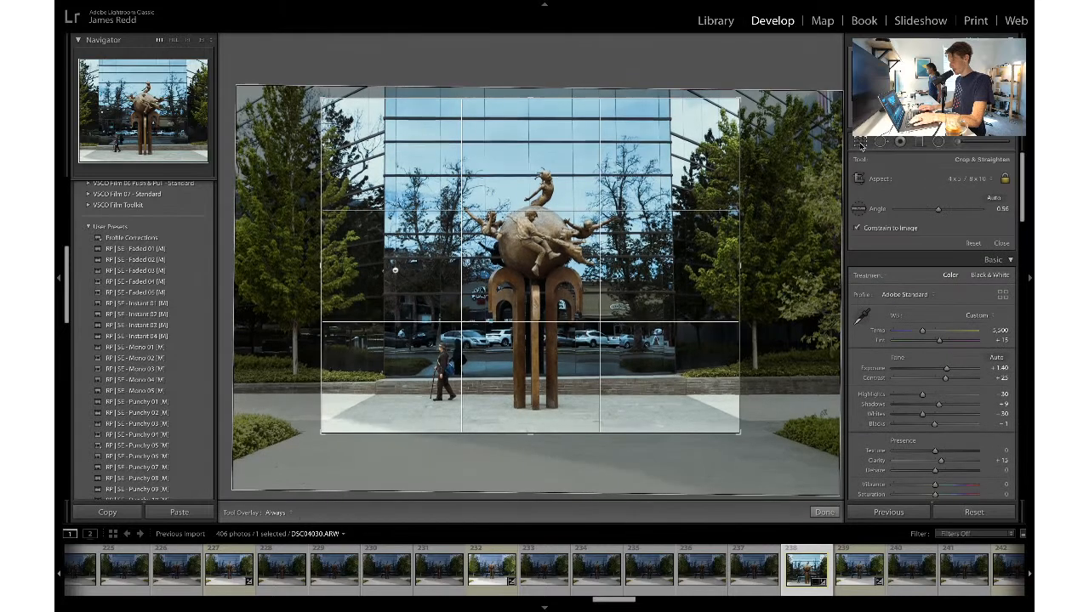
click(861, 145)
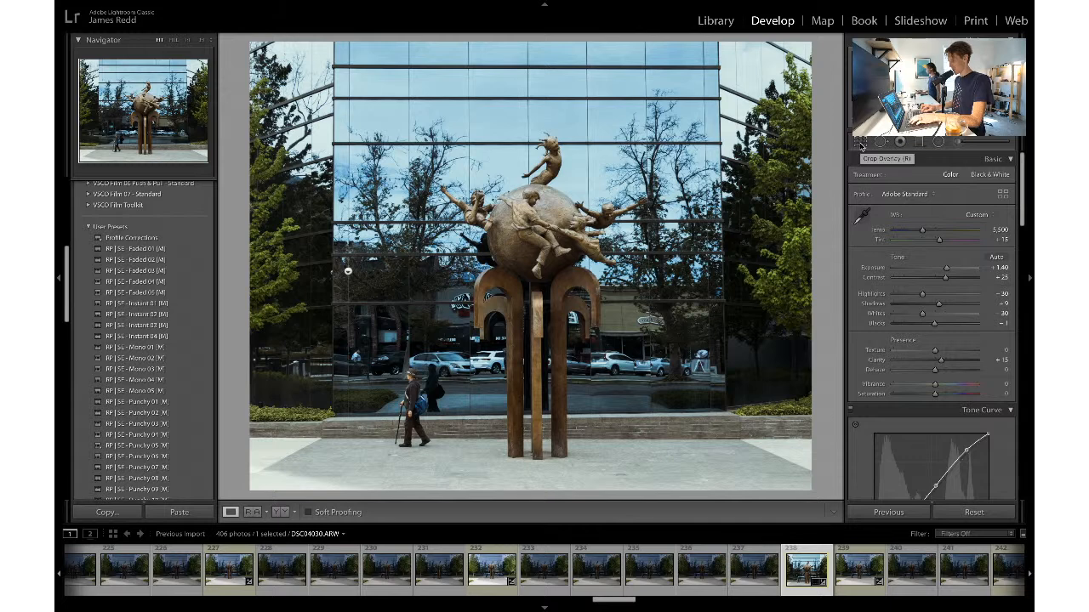
- Open the export settings for the photo and close them without exporting
key(super+shift+e)
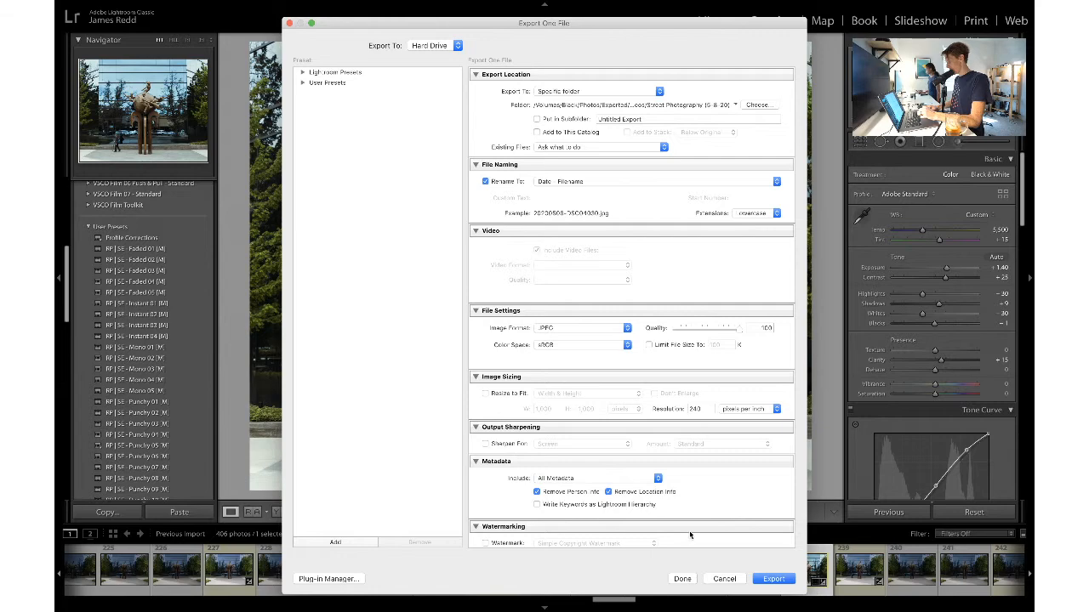
click(724, 578)
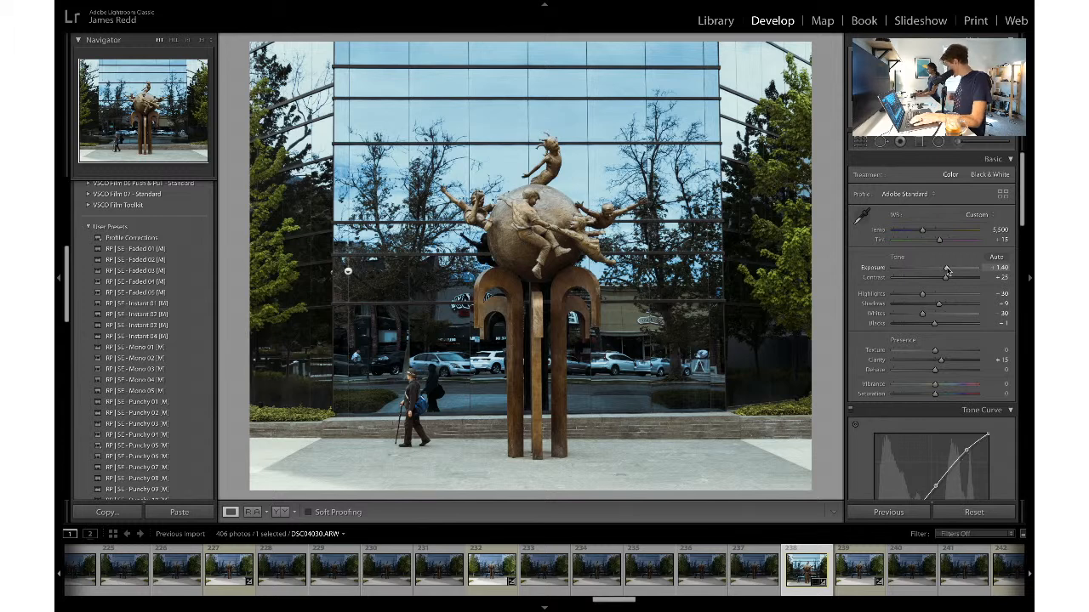
- Try Highlights at -100 and Shadows at +100 on the photo, and undo both changes
drag(922, 295, 876, 299)
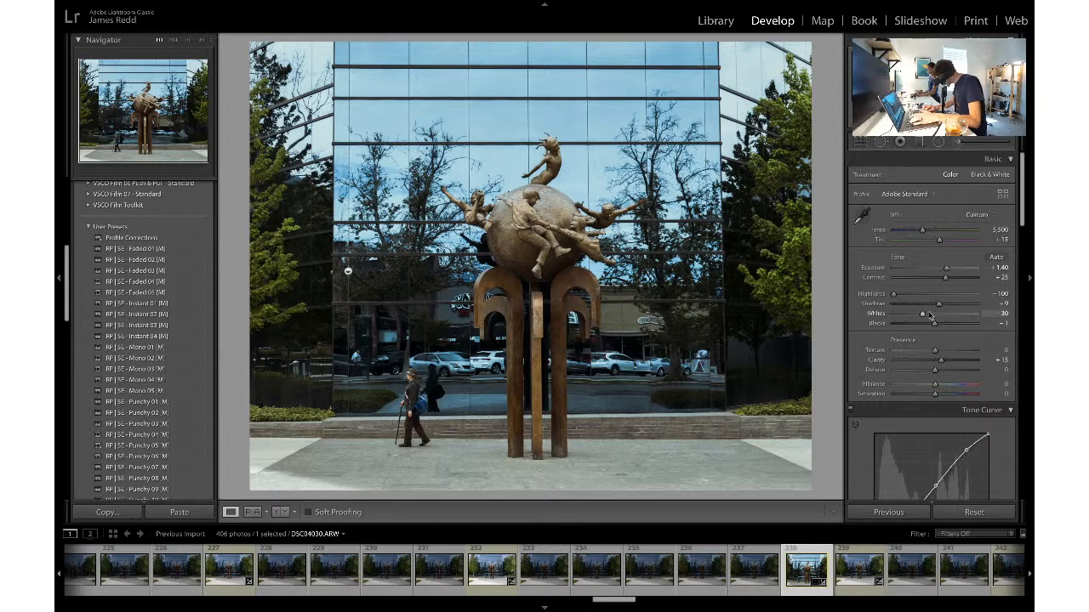
drag(939, 304, 1034, 308)
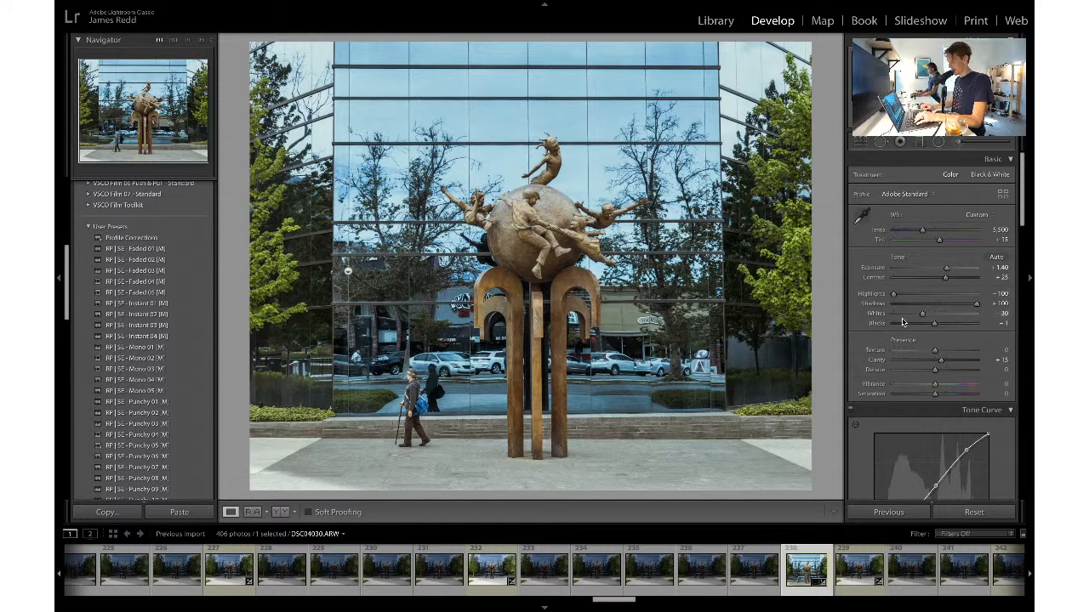
key(ctrl+z)
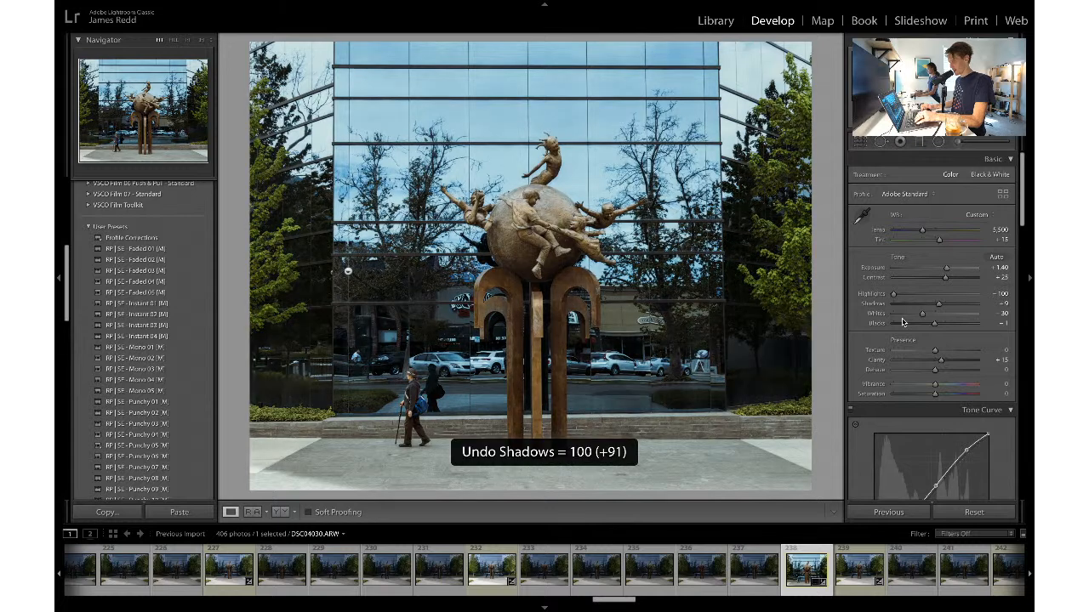
key(ctrl+z)
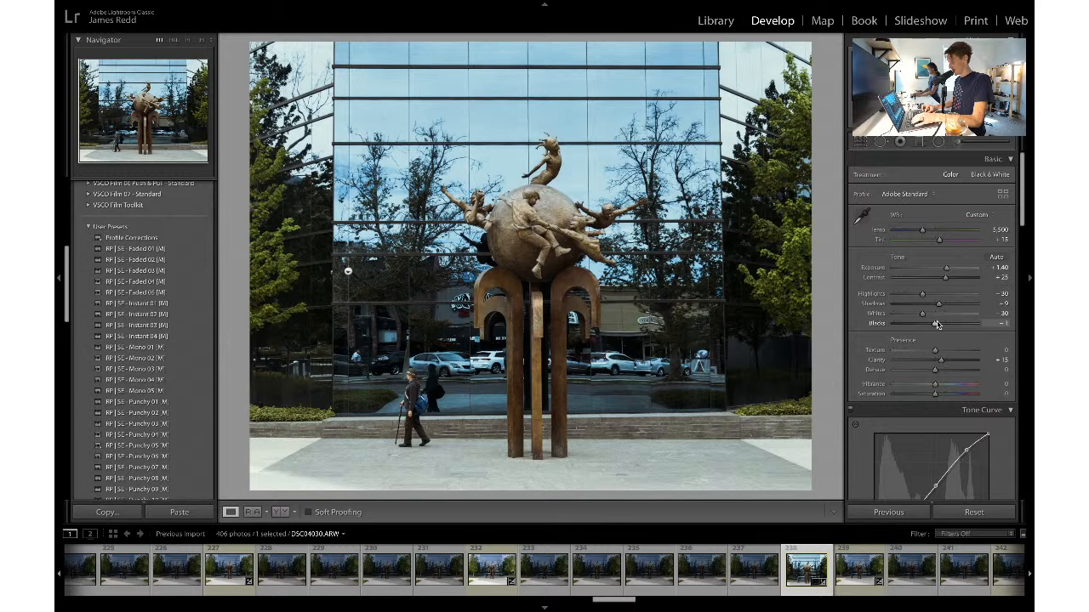
- Raise the photo's Blacks to +3 and set its Shadows to +15
drag(937, 325, 939, 308)
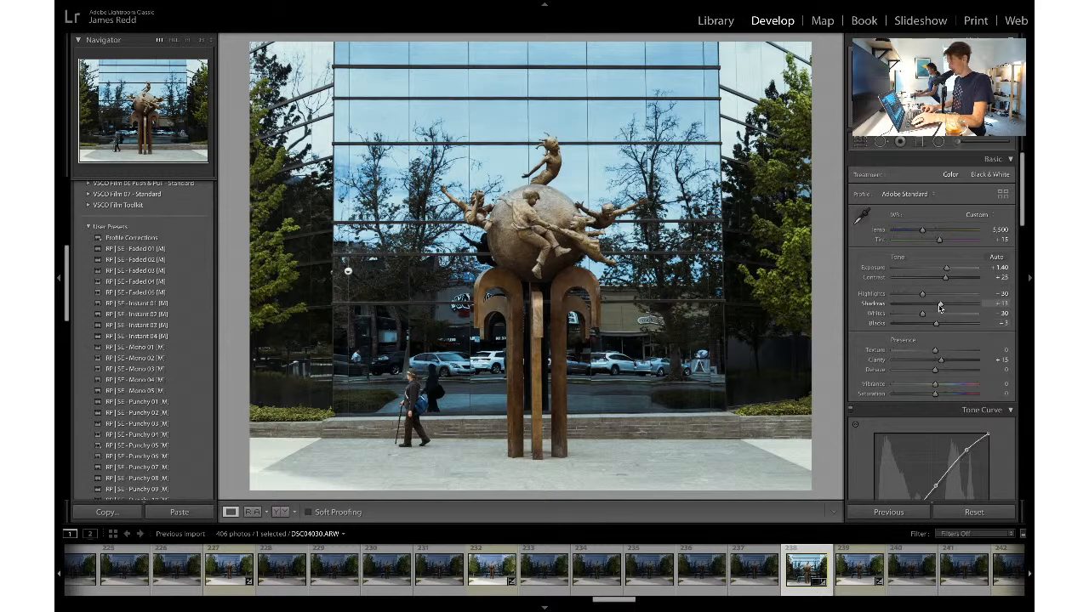
click(999, 303)
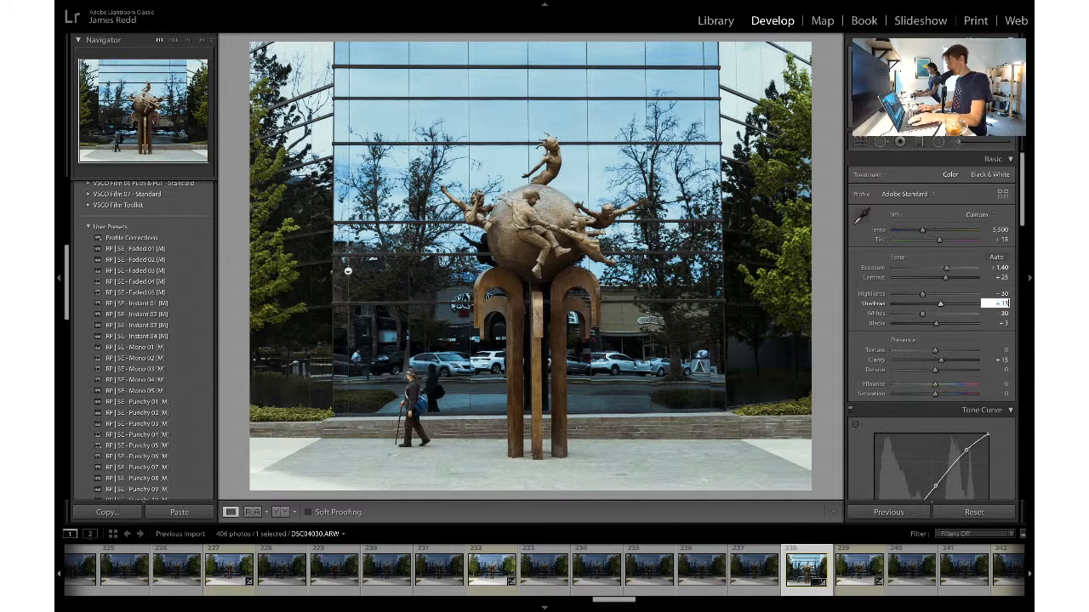
key(Return)
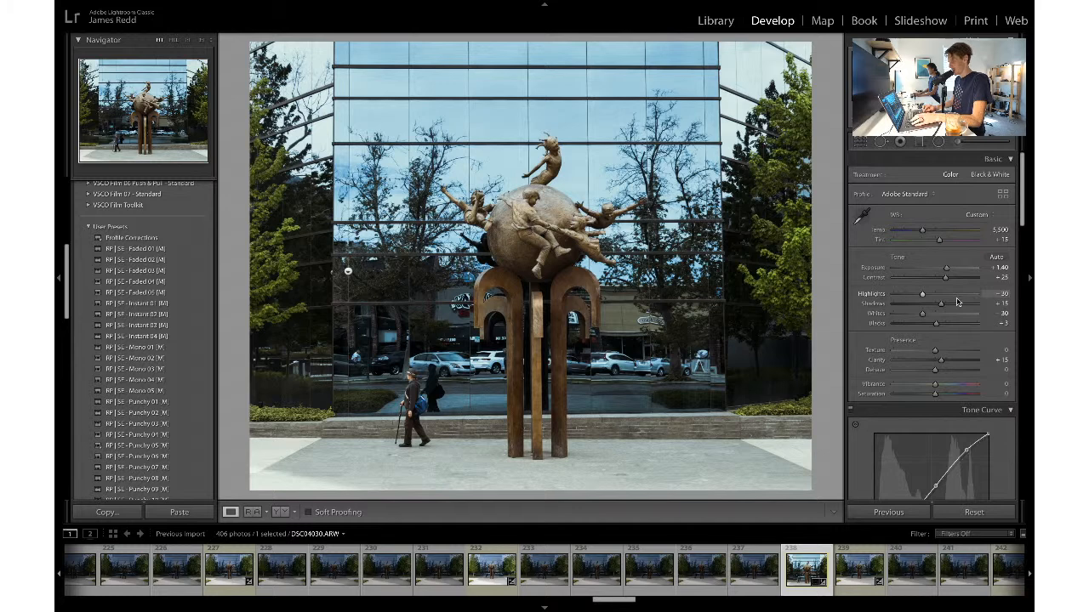
- Try Shadows at +100 together with fully lowered Highlights once more, and undo both adjustments
drag(941, 304, 996, 304)
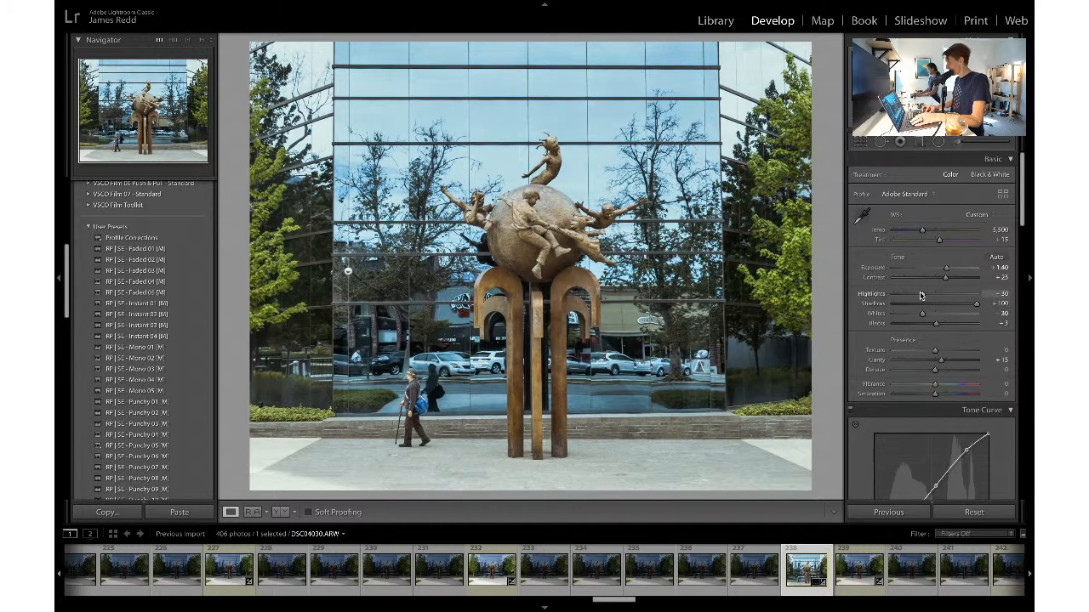
drag(922, 294, 833, 297)
key(ctrl+z)
key(ctrl+z)
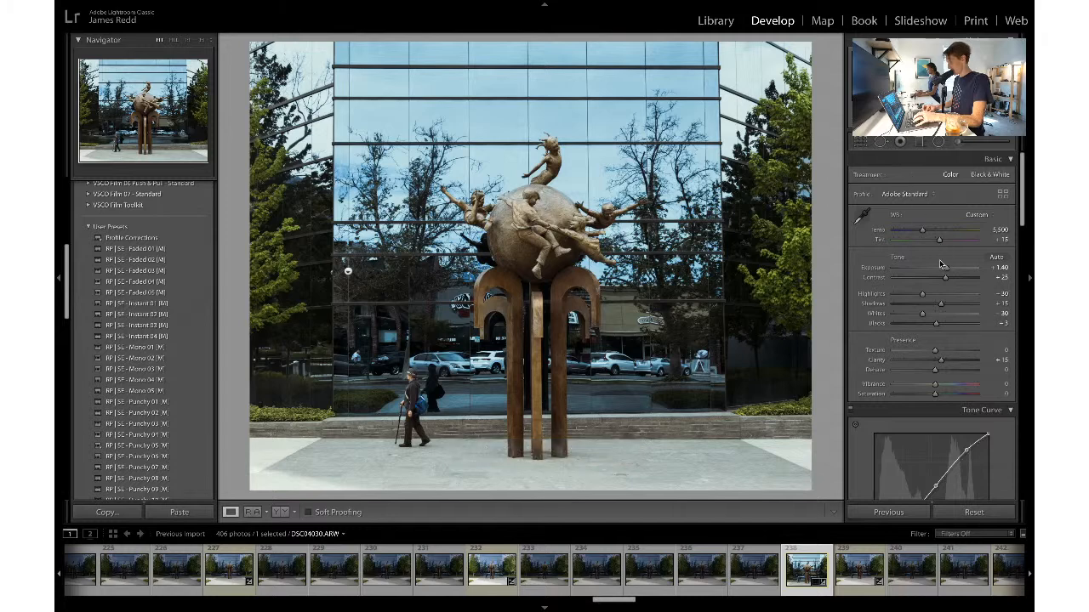
- Raise the Exposure to +1.50, try Clarity at +25, and undo the clarity change
drag(946, 270, 948, 271)
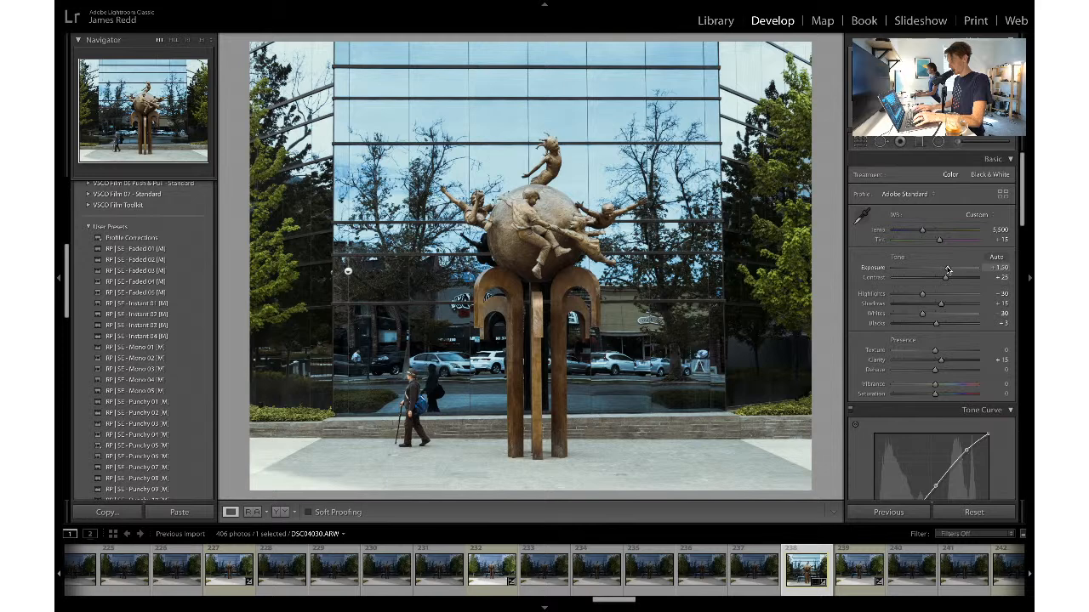
click(1000, 360)
text(25)
key(Return)
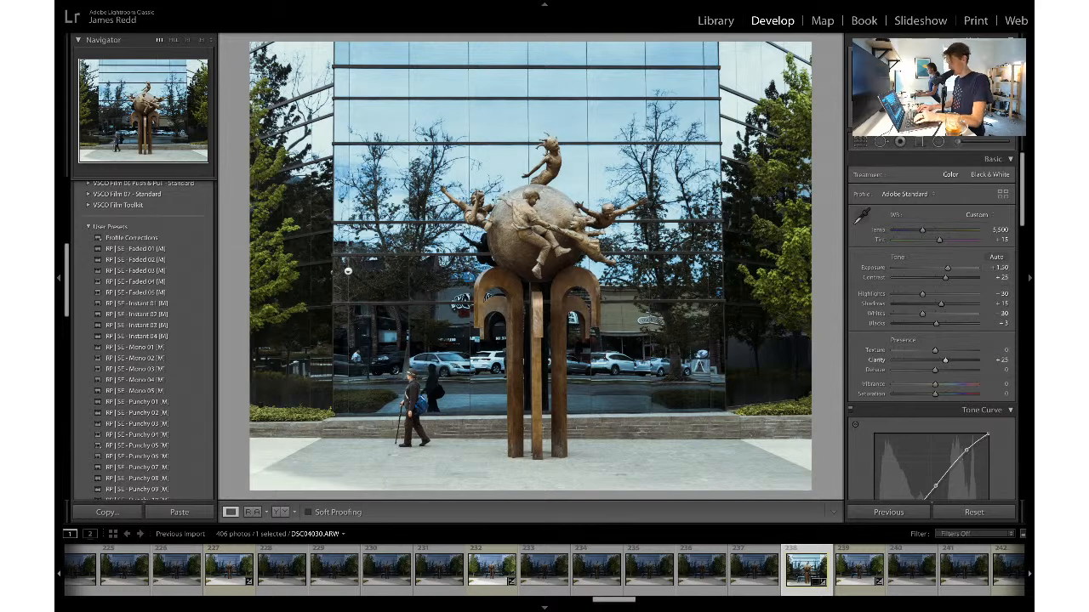
key(ctrl+z)
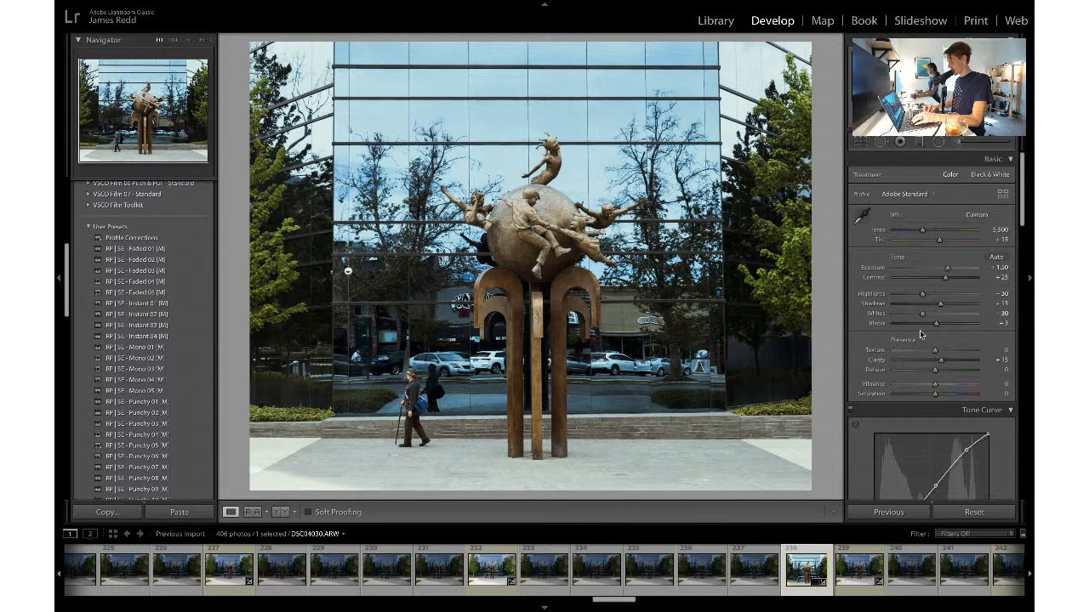
- Try a split-toning shadow saturation of 10 on the photo, and undo it
scroll(927, 323, down, 10)
scroll(920, 333, down, 5)
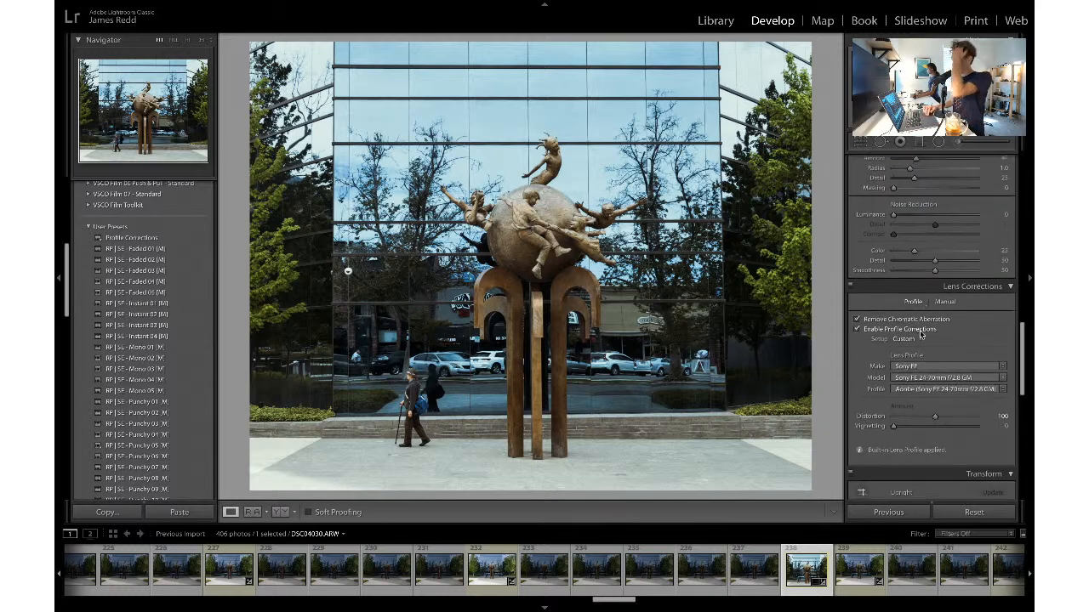
scroll(919, 332, up, 4)
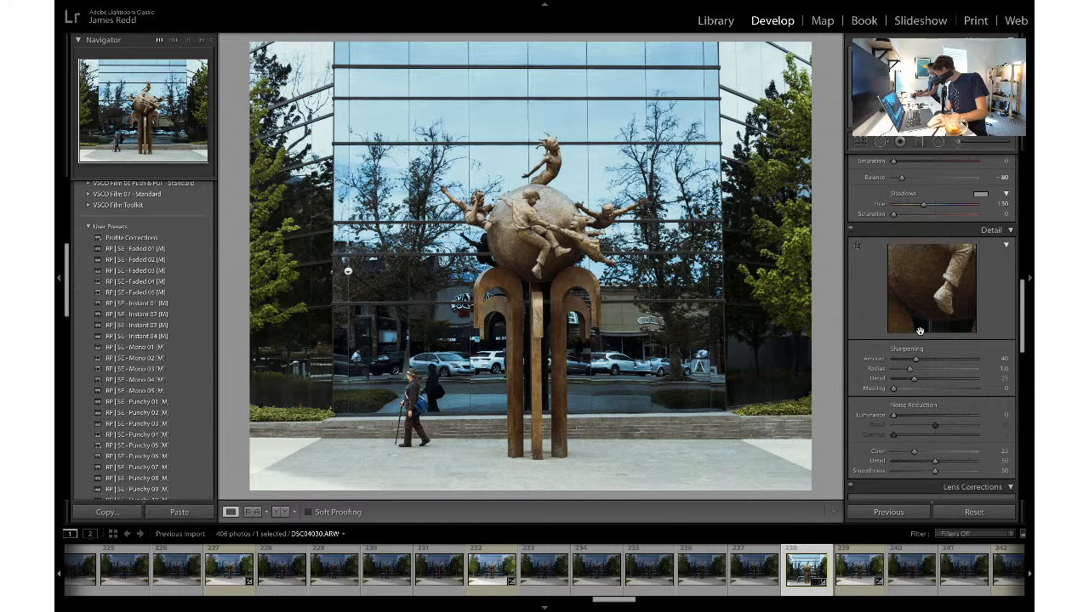
scroll(976, 346, up, 3)
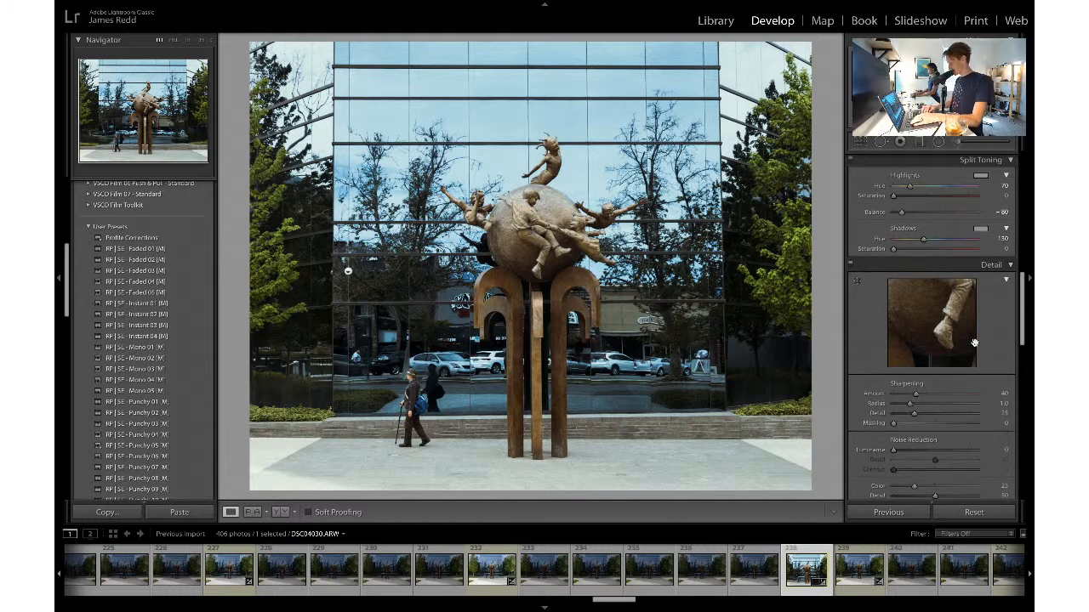
click(996, 266)
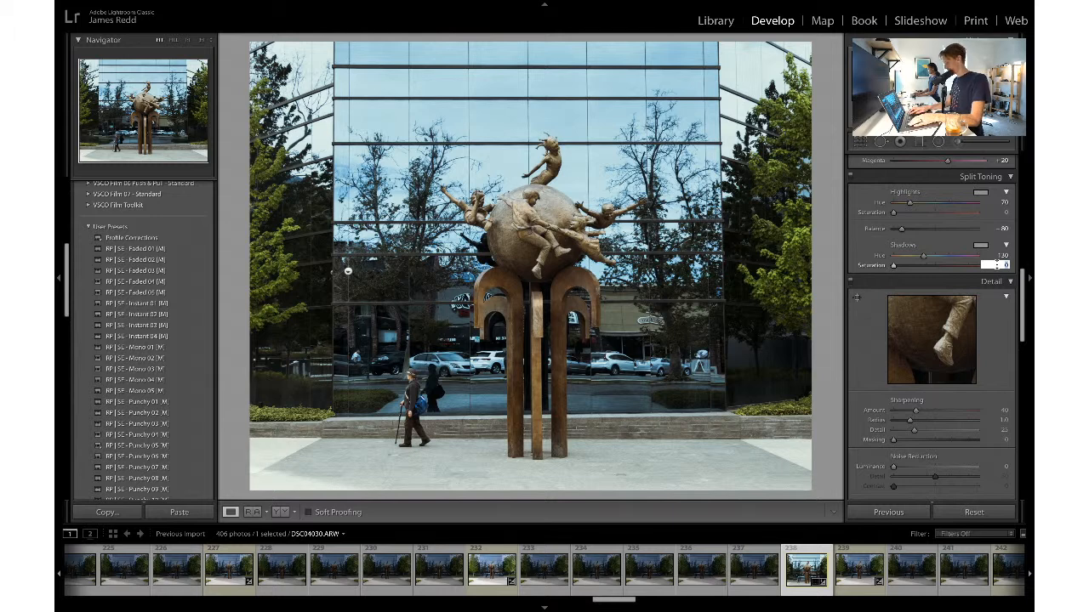
text(10)
key(Return)
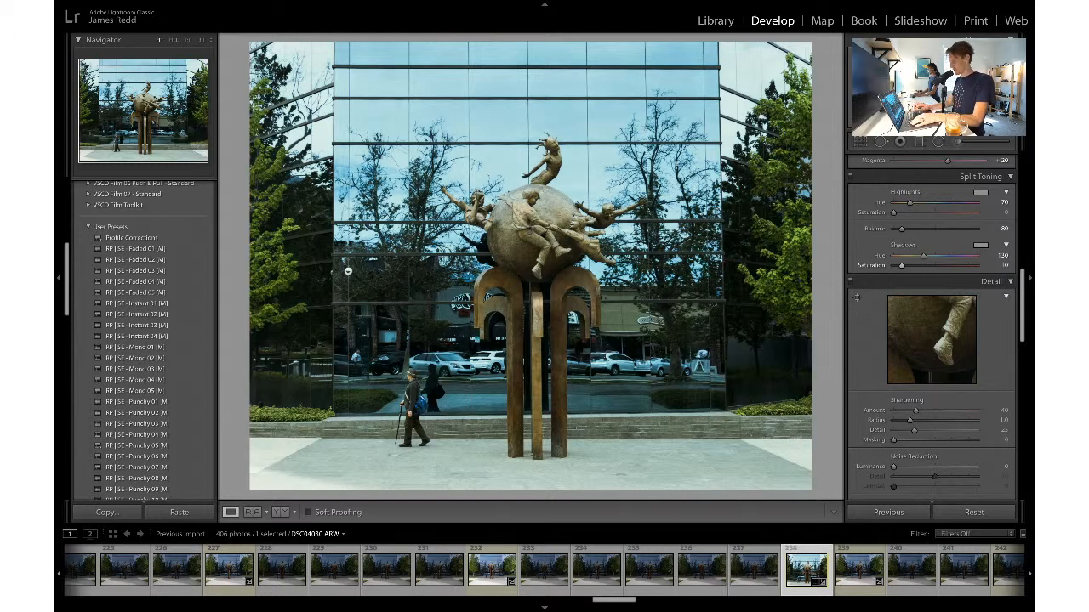
key(ctrl+z)
- Raise the luminance of the orange tones to +18
scroll(988, 313, down, 3)
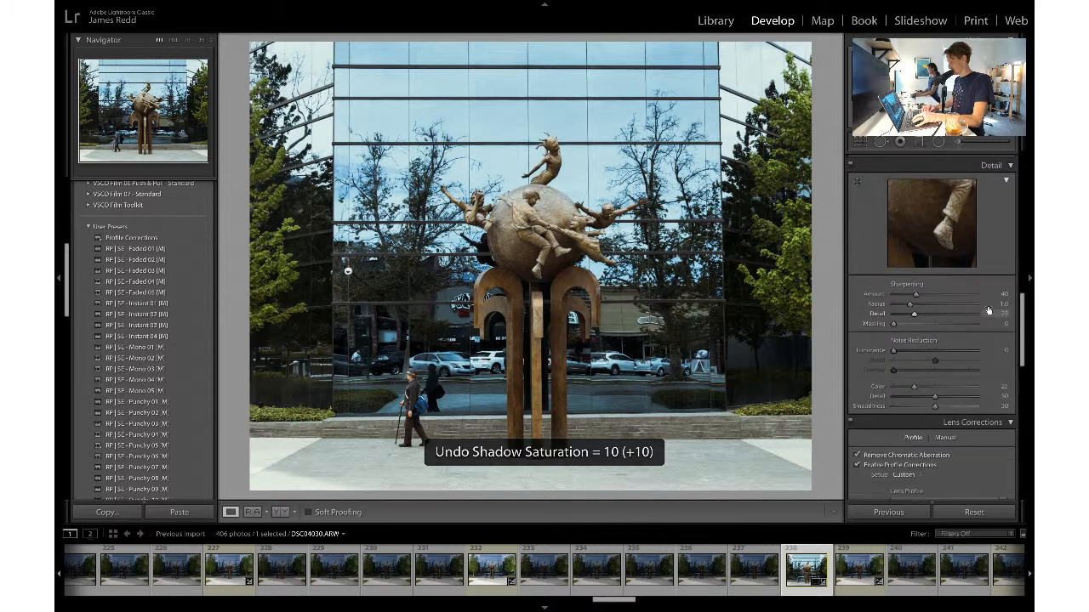
scroll(989, 313, up, 1)
scroll(989, 313, up, 5)
scroll(961, 340, down, 2)
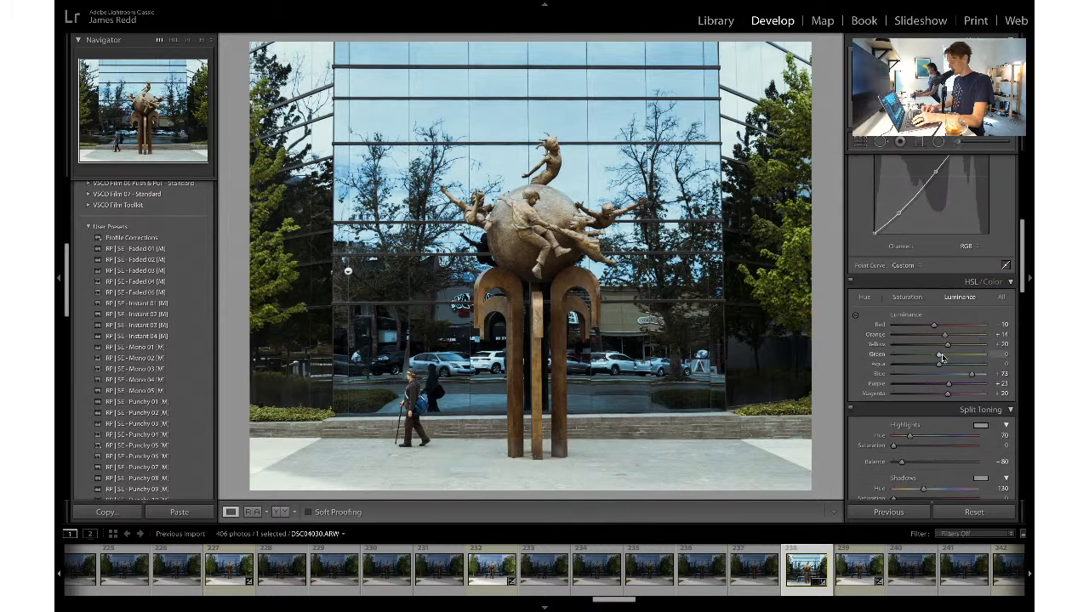
drag(946, 339, 948, 342)
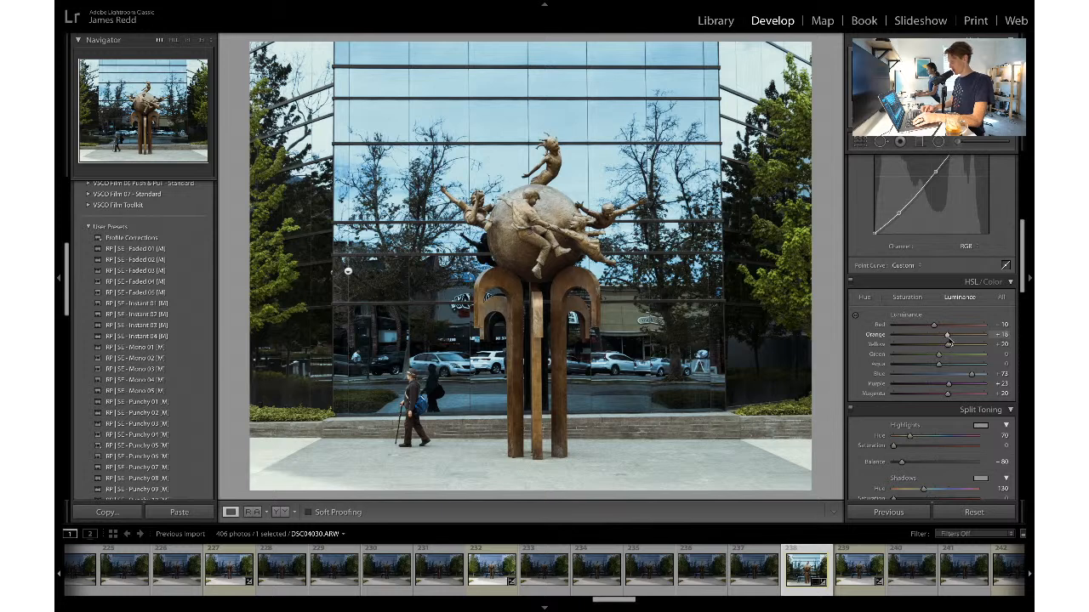
- Set the photo's Contrast to +30
scroll(949, 341, up, 10)
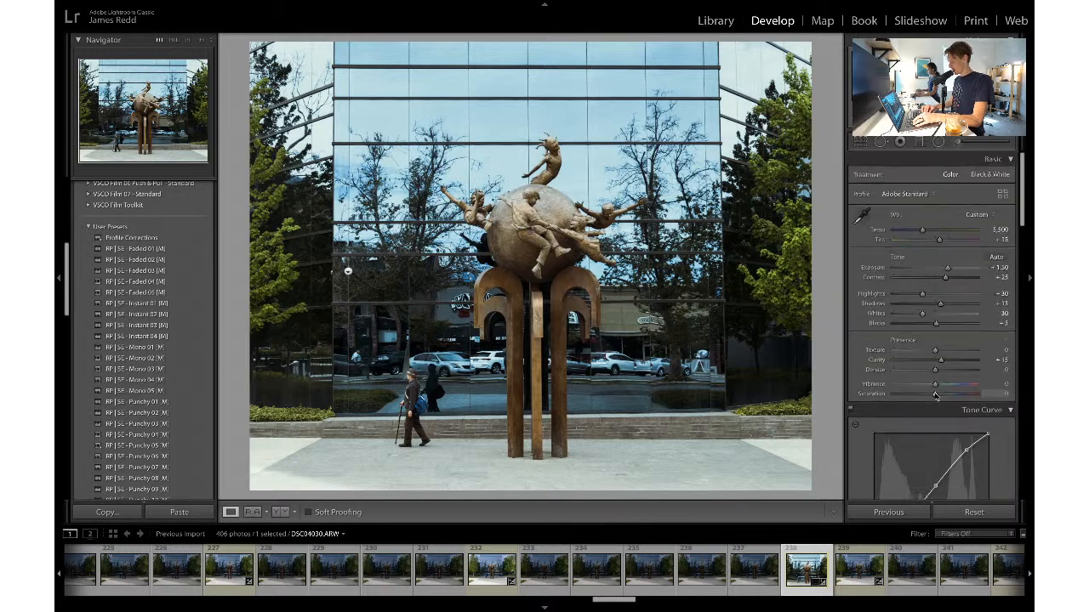
click(994, 276)
text(30)
key(Return)
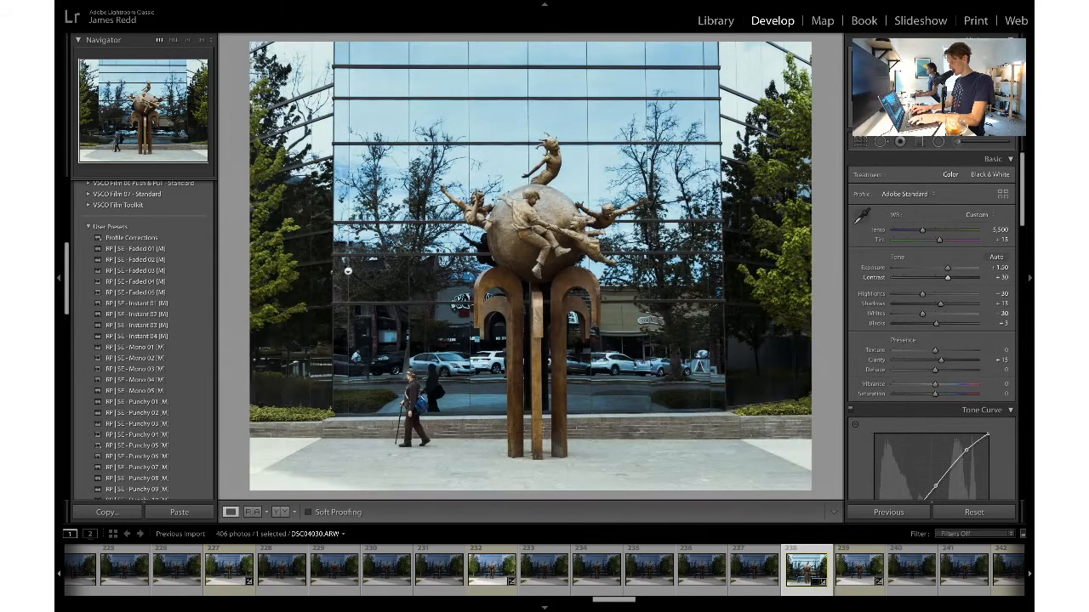
- Start a slightly larger adjustment brush mask with hidden edit pins, setting its Saturation to 0 and its Highlights to -100
click(964, 143)
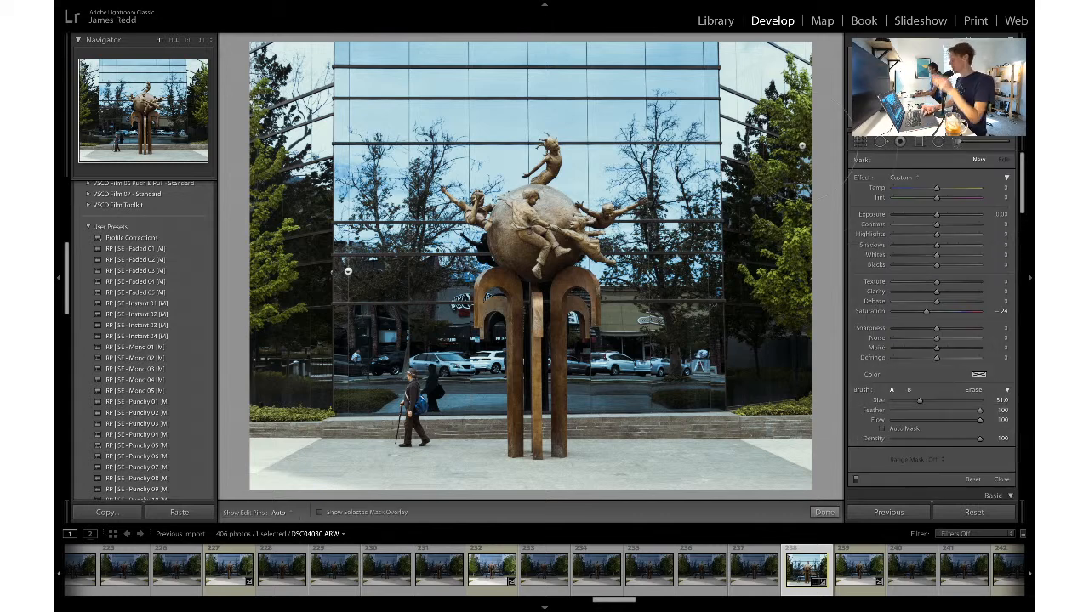
scroll(791, 131, up, 1)
key(h)
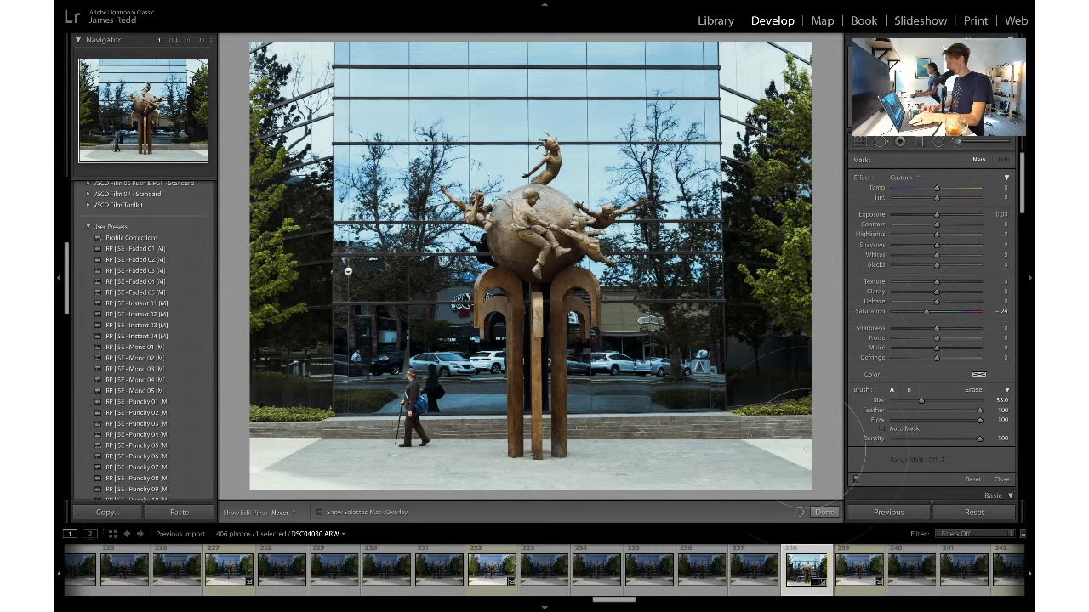
click(1000, 310)
text(0)
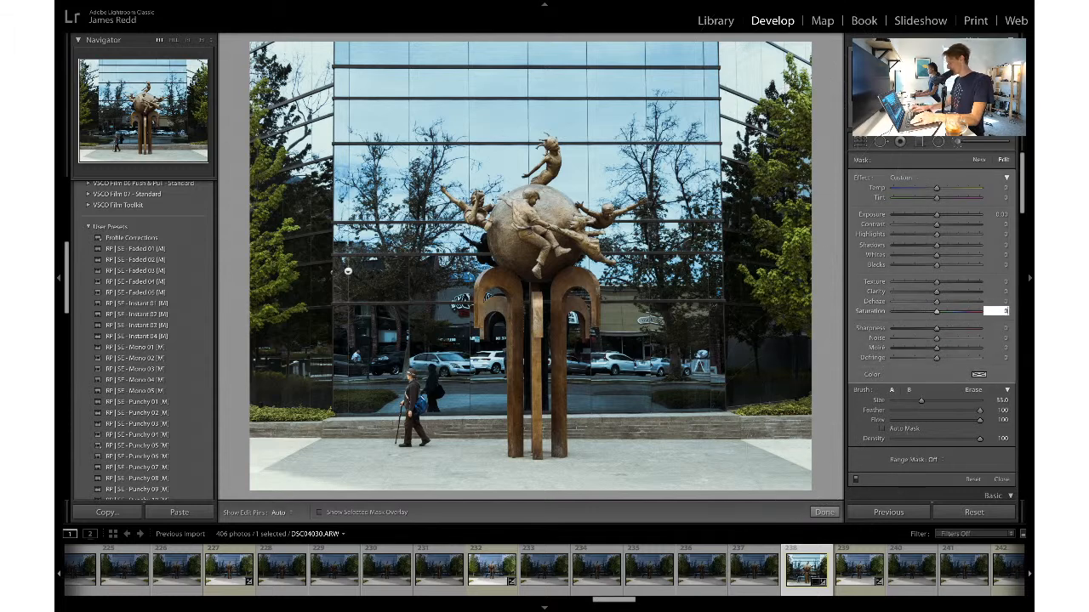
key(Return)
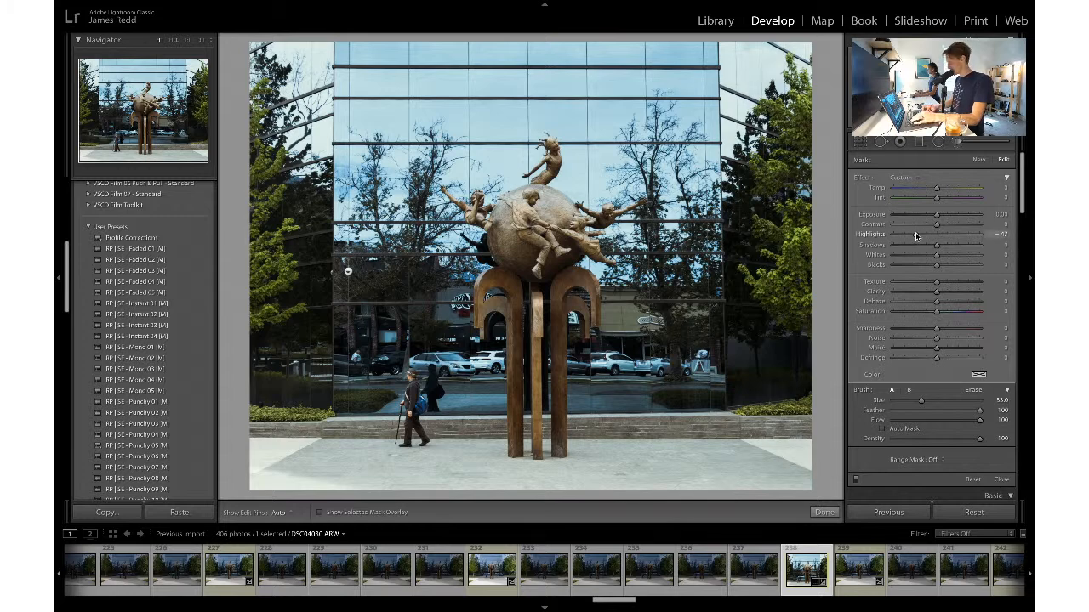
drag(915, 234, 869, 237)
key(h)
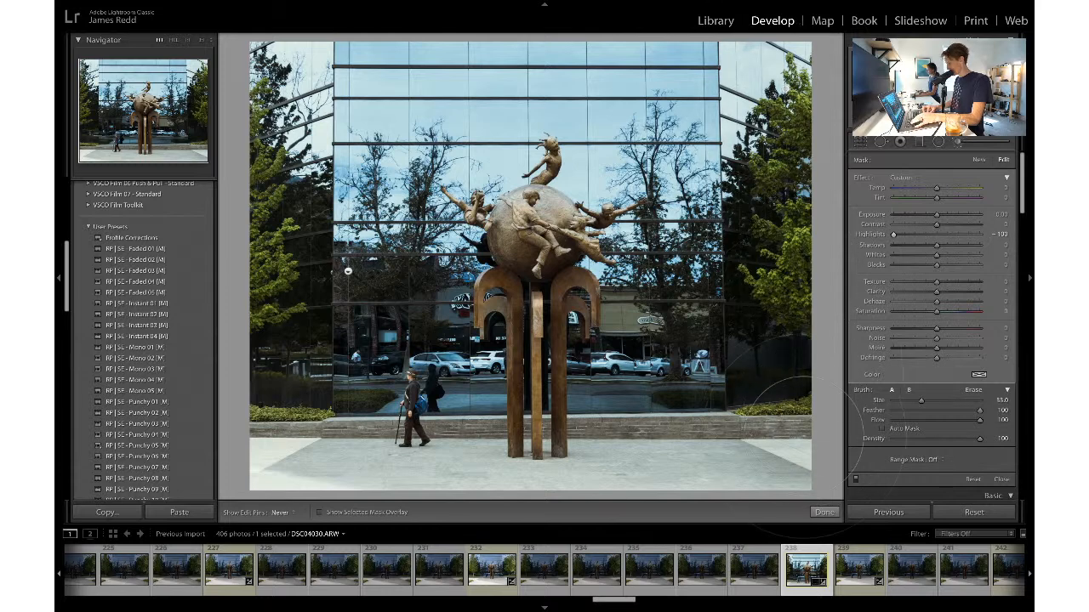
- Set the brush mask's highlights to about -24, show the edit pins automatically, and finish the local adjustment
key(h)
key(h)
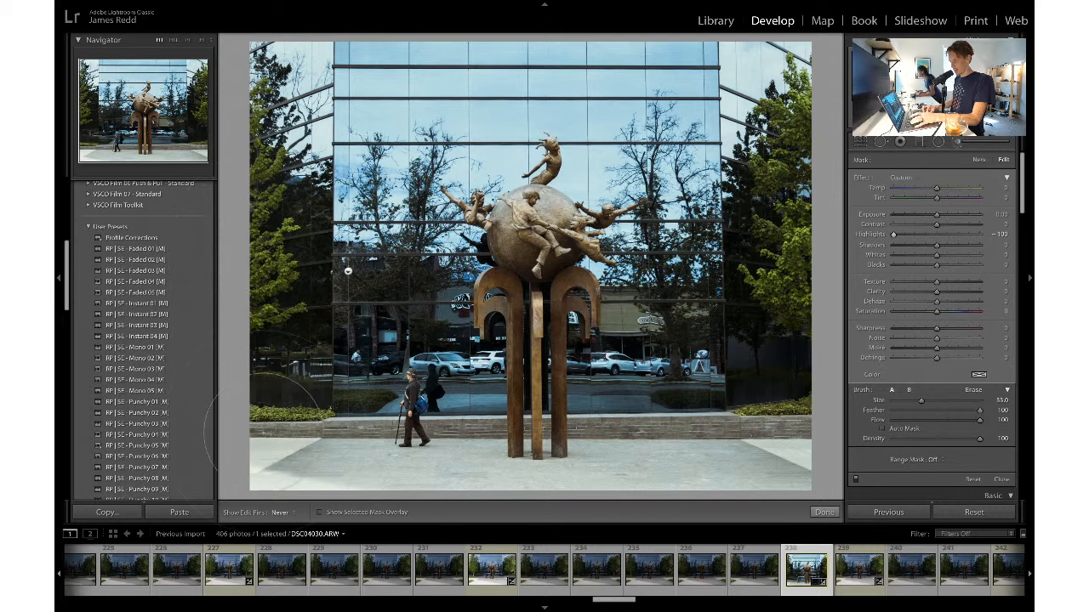
key(h)
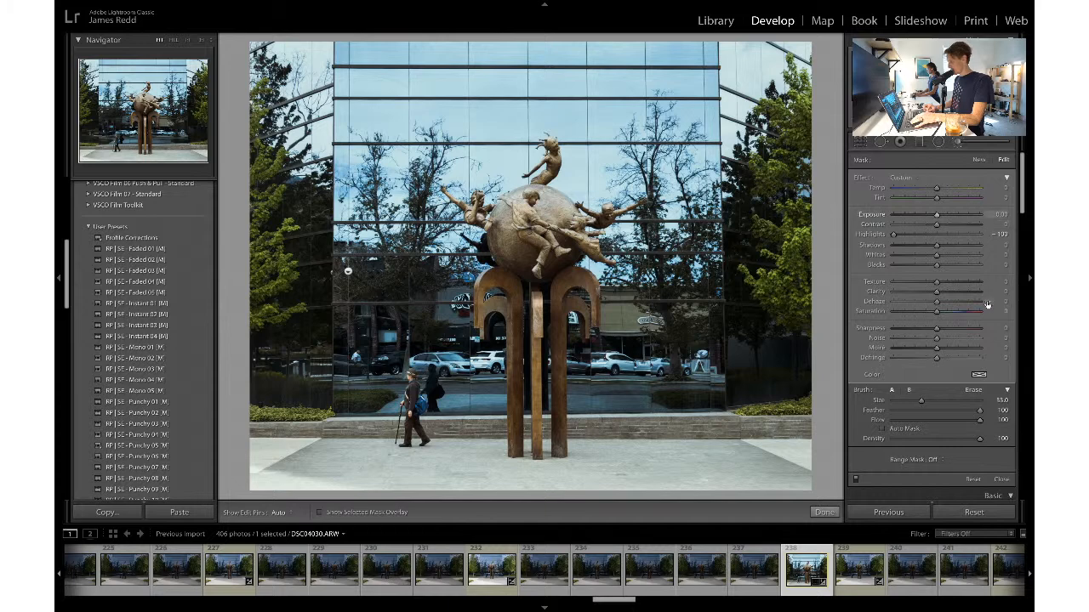
drag(893, 234, 919, 238)
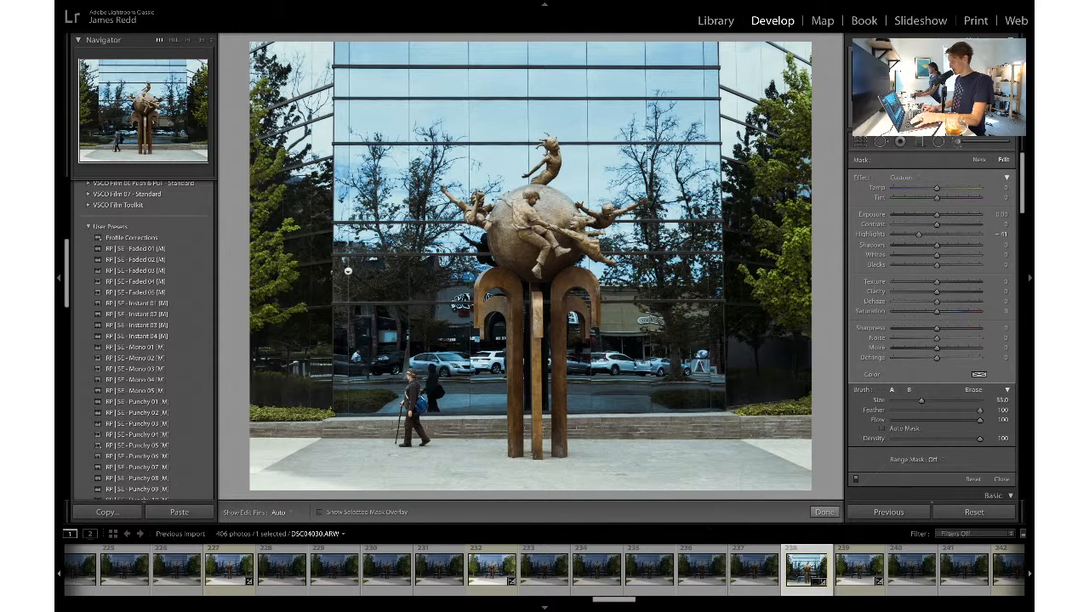
drag(911, 235, 926, 239)
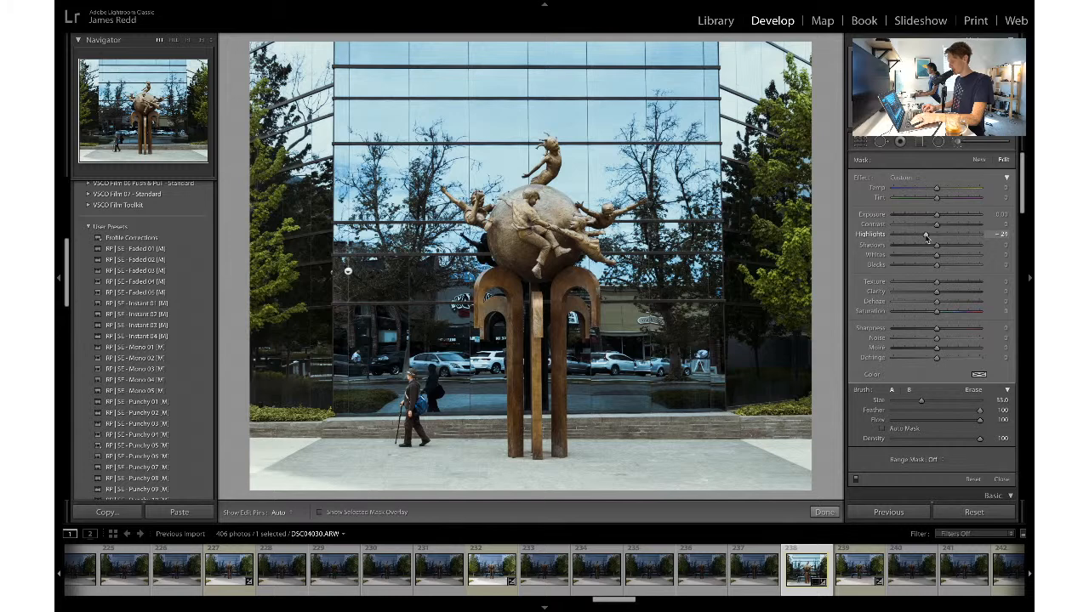
click(960, 144)
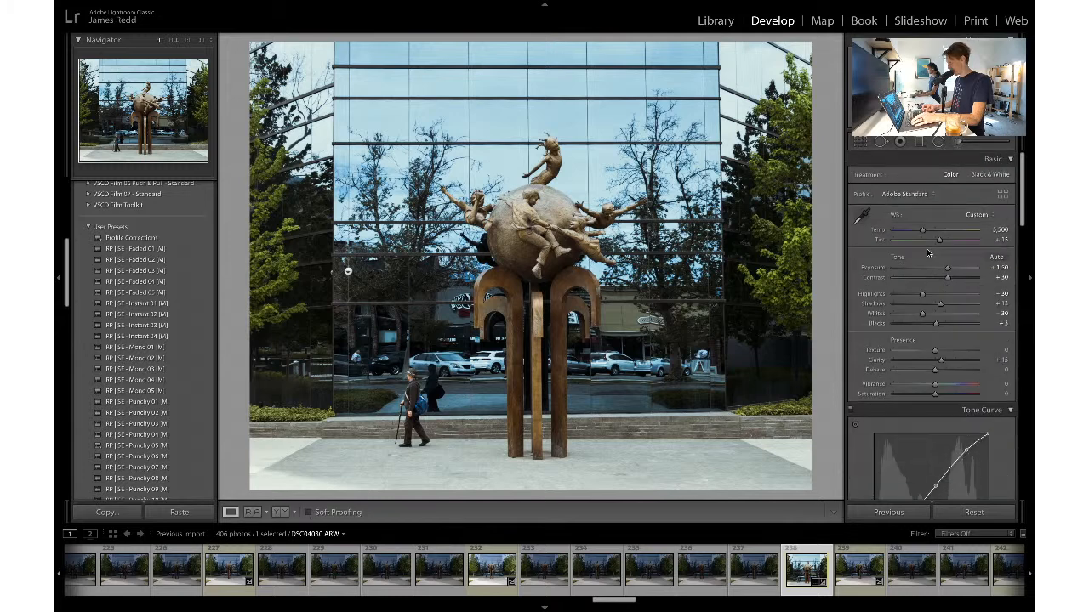
- Try a contrast of 35 on the statue photo and undo that change
click(995, 277)
text(35)
key(Return)
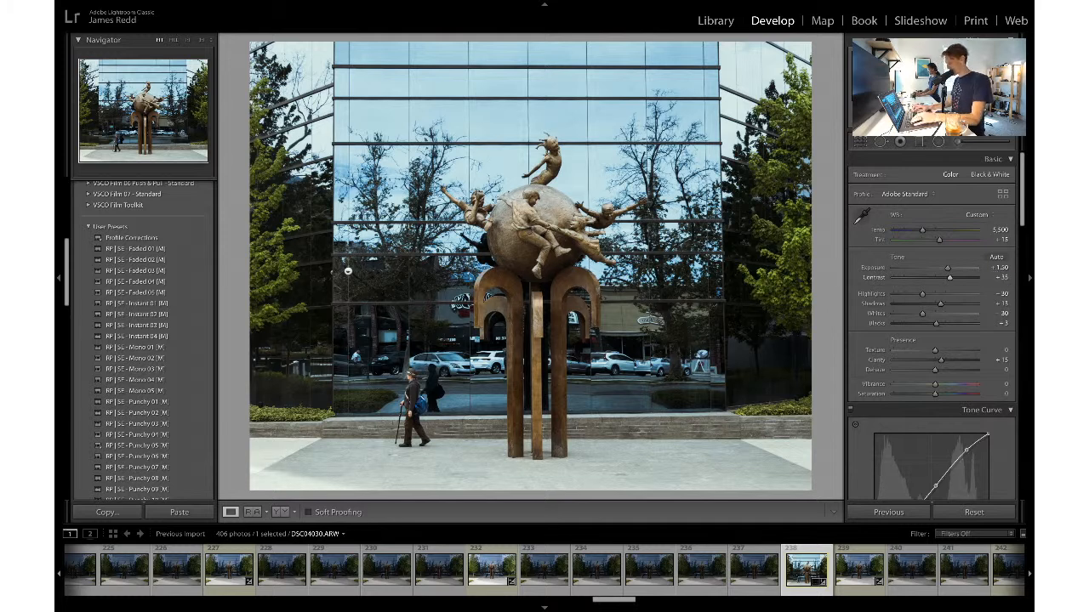
key(ctrl+z)
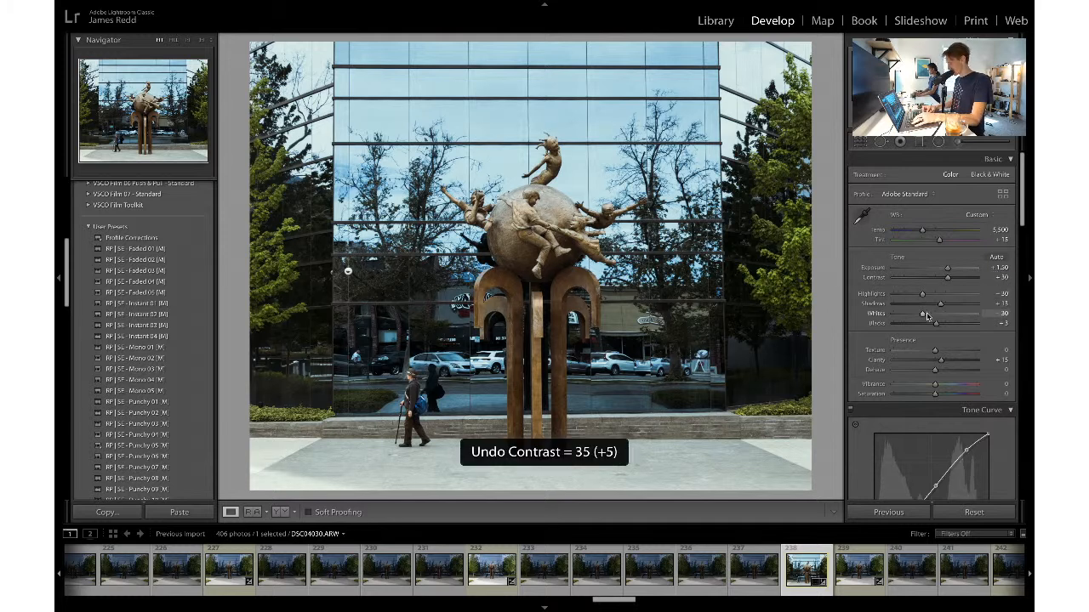
- Set the statue photo's whites to -25 and blacks to +8, comparing the edit with the original
drag(924, 314, 932, 319)
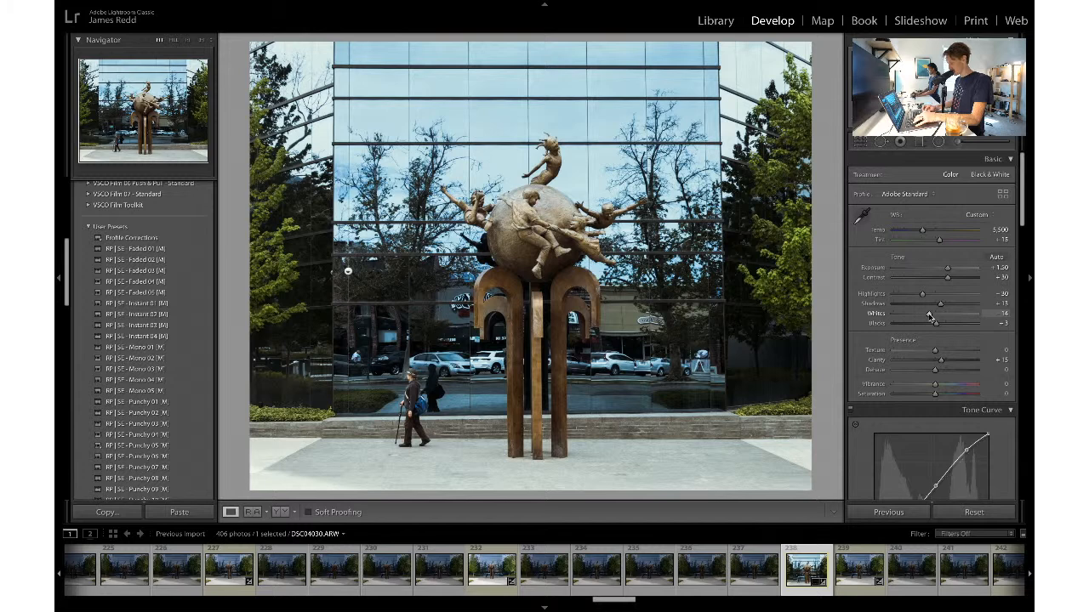
key(ctrl+z)
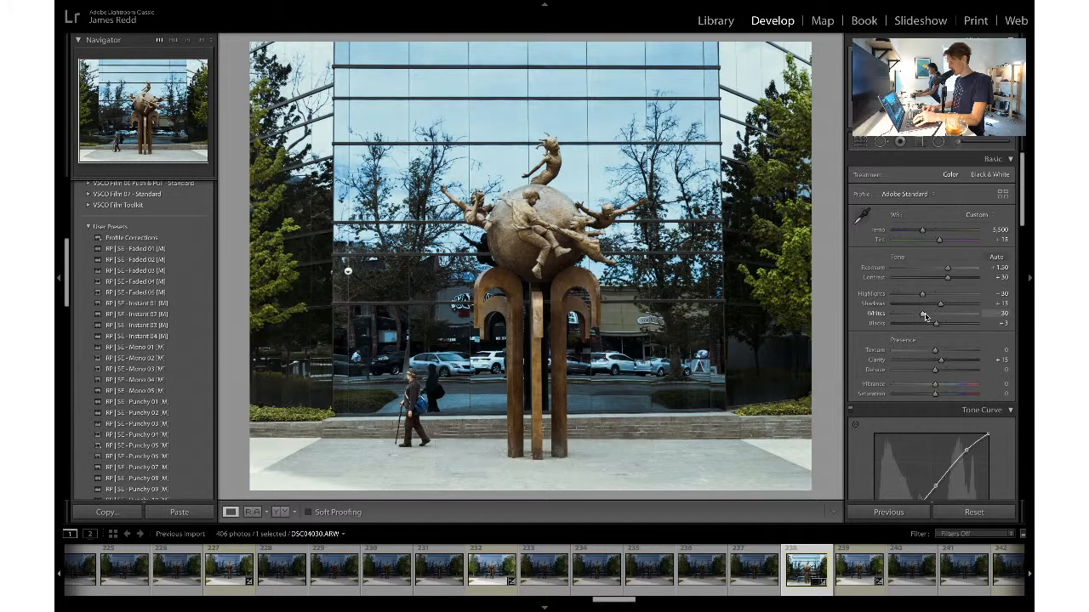
drag(925, 316, 929, 318)
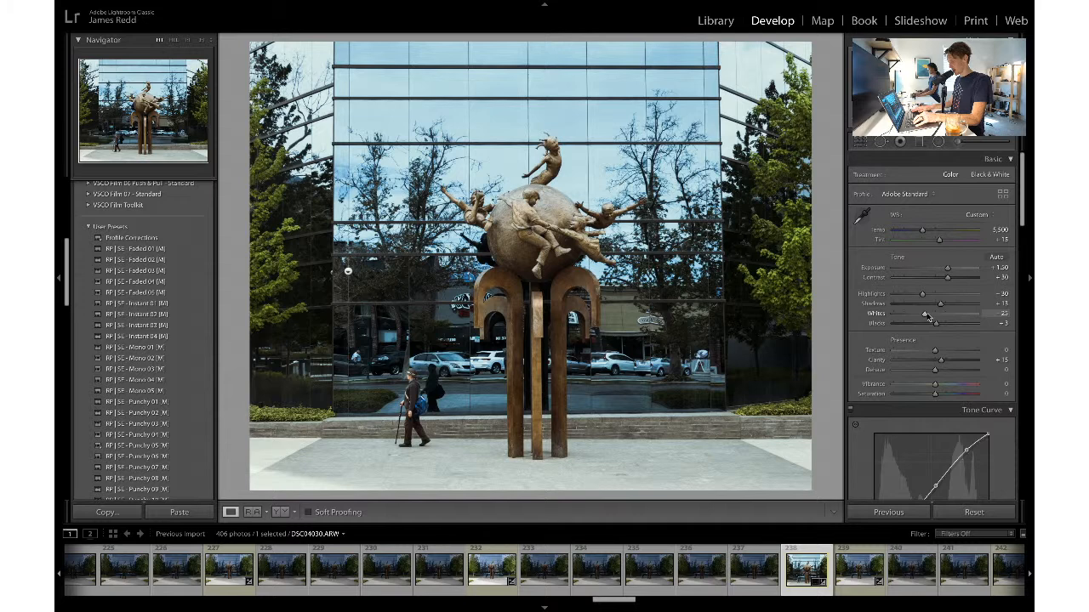
key(backslash)
key(backslash)
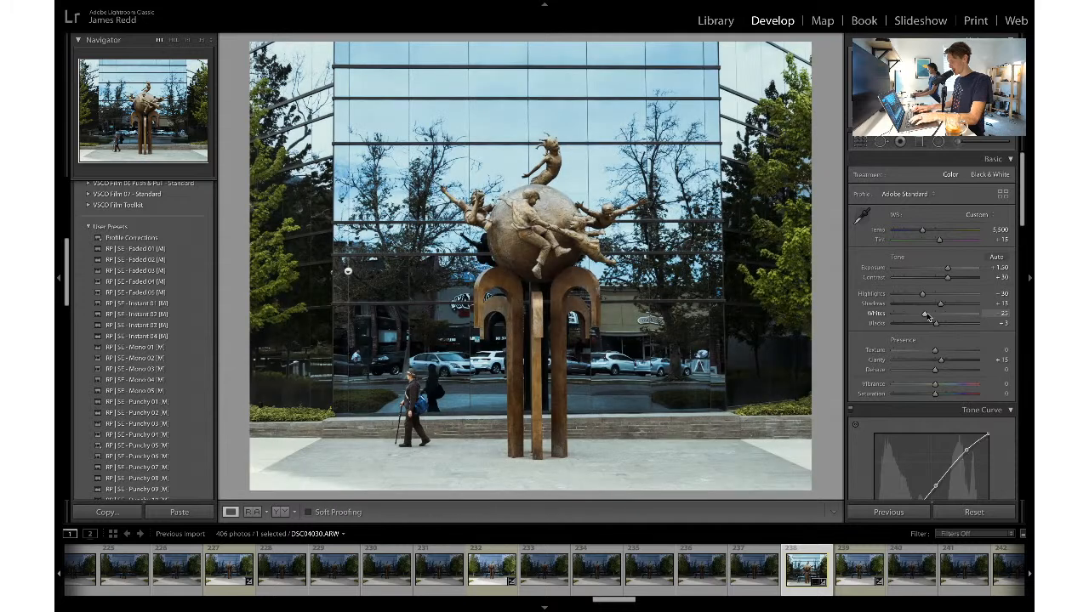
drag(935, 324, 938, 326)
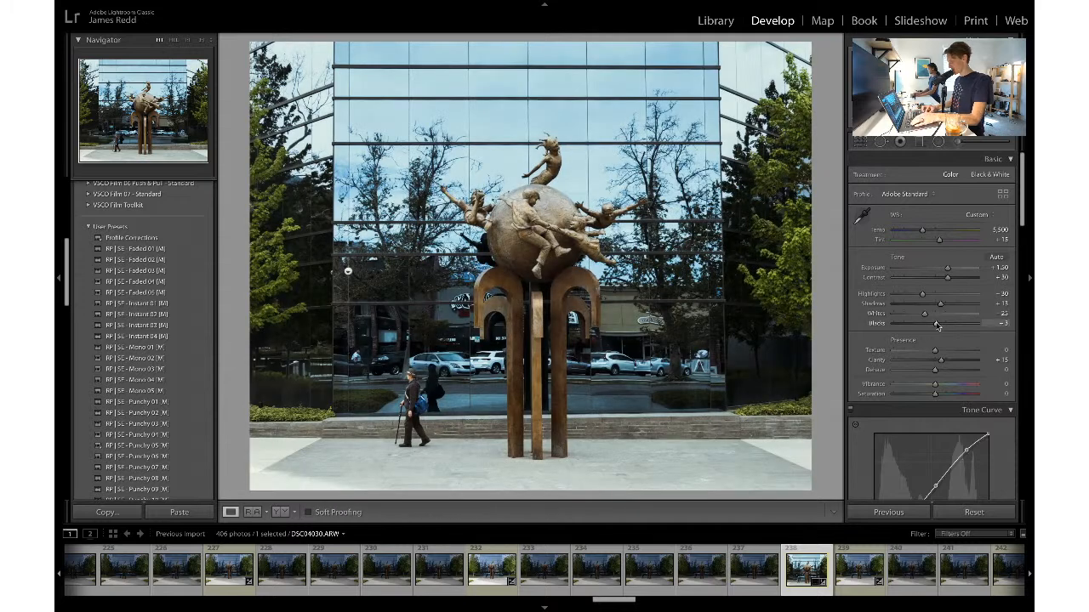
- Try a clarity of 0 on the statue photo and undo that change
click(997, 362)
text(0)
key(Return)
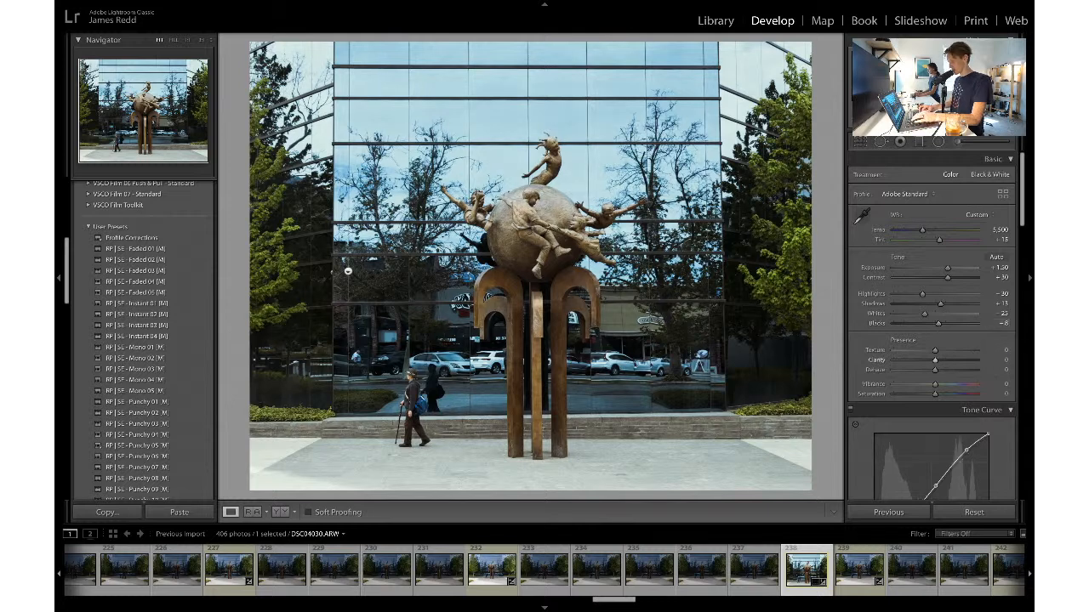
key(ctrl+z)
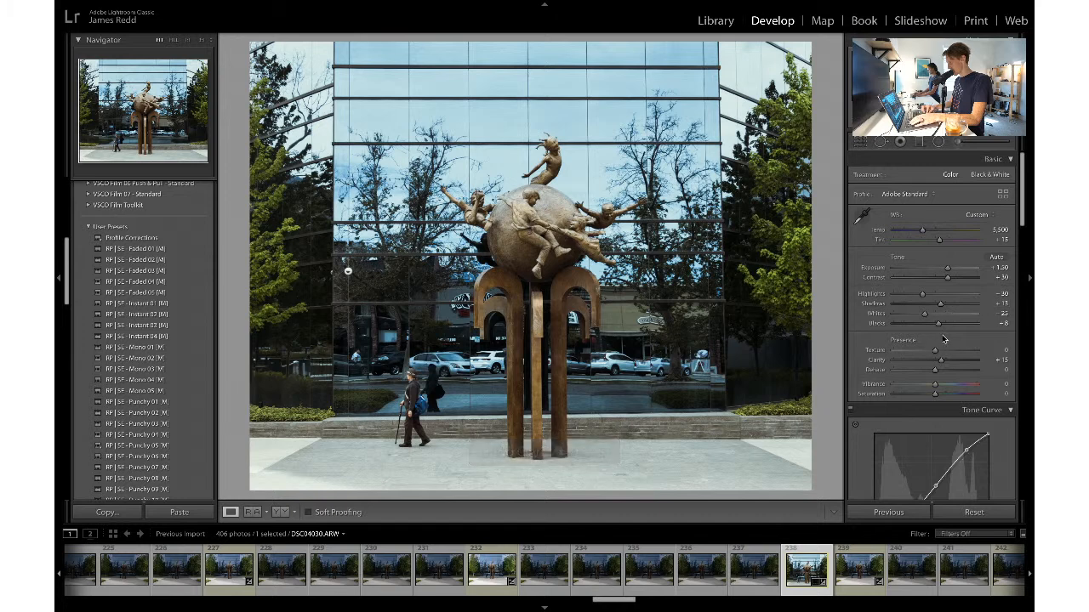
- Set the statue photo's whites to -21 and export the photo with the existing export settings
click(996, 323)
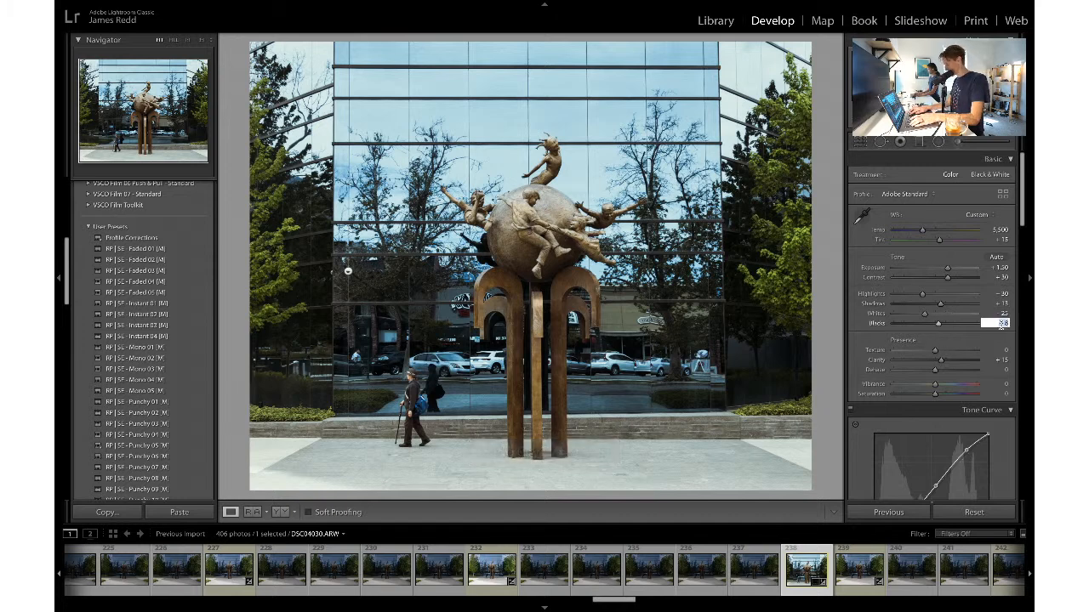
click(925, 316)
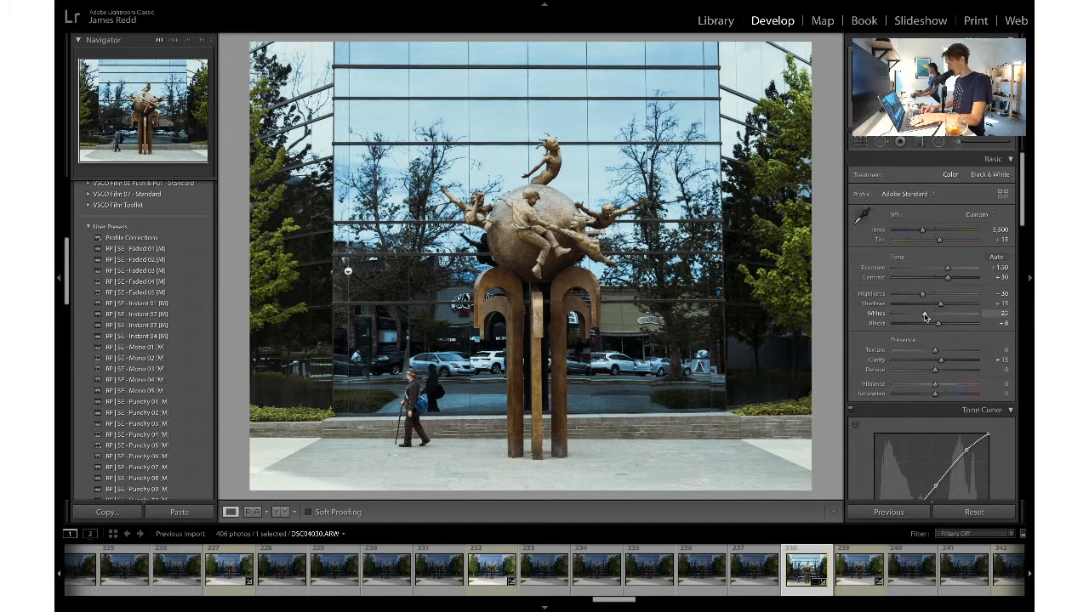
drag(925, 317, 927, 319)
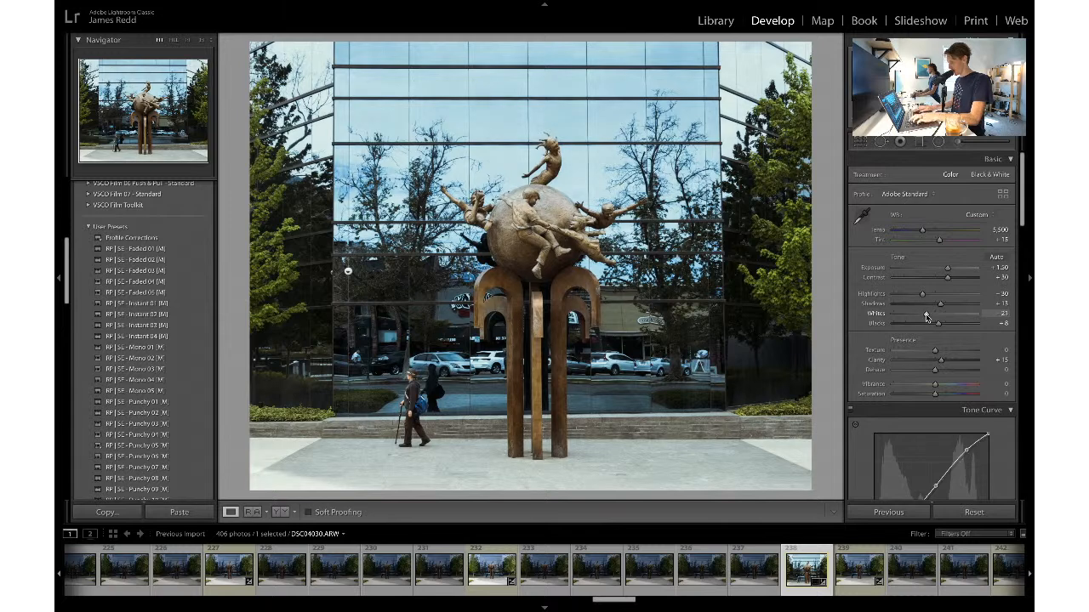
key(ctrl+shift+e)
key(Return)
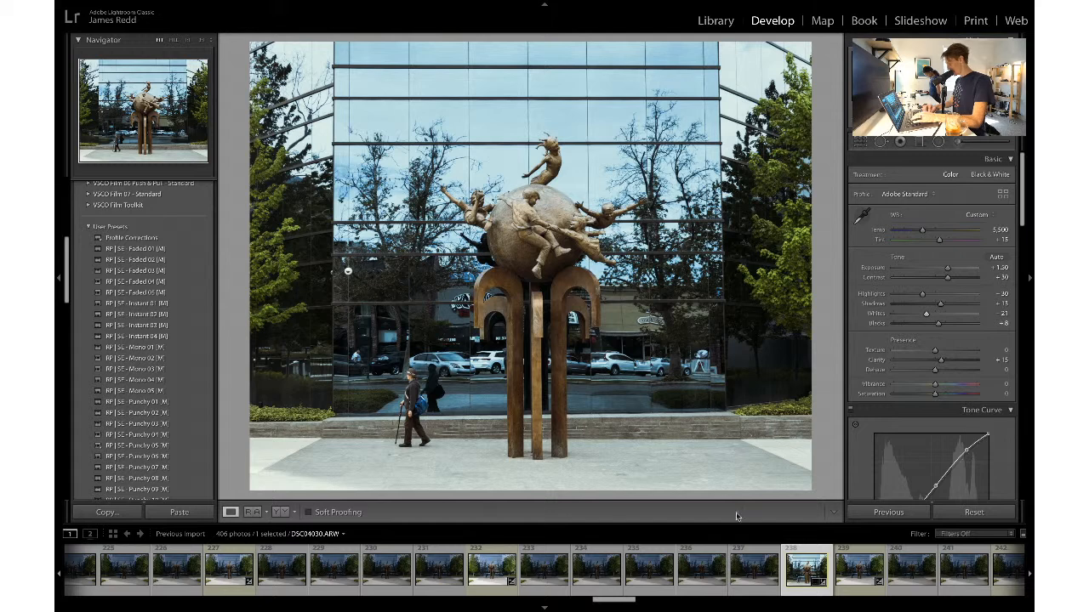
- Look through the filmstrip for another frame of the statue and open the one with the cyclist, DSC04047.ARW
scroll(815, 596, right, 5)
scroll(814, 596, right, 3)
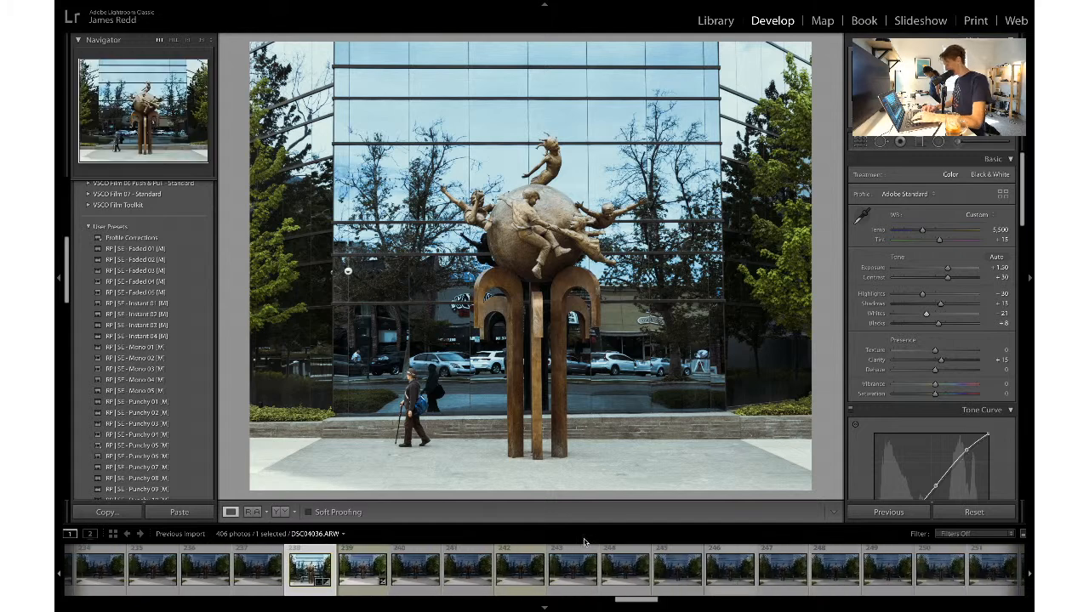
scroll(523, 570, right, 2)
scroll(523, 570, right, 6)
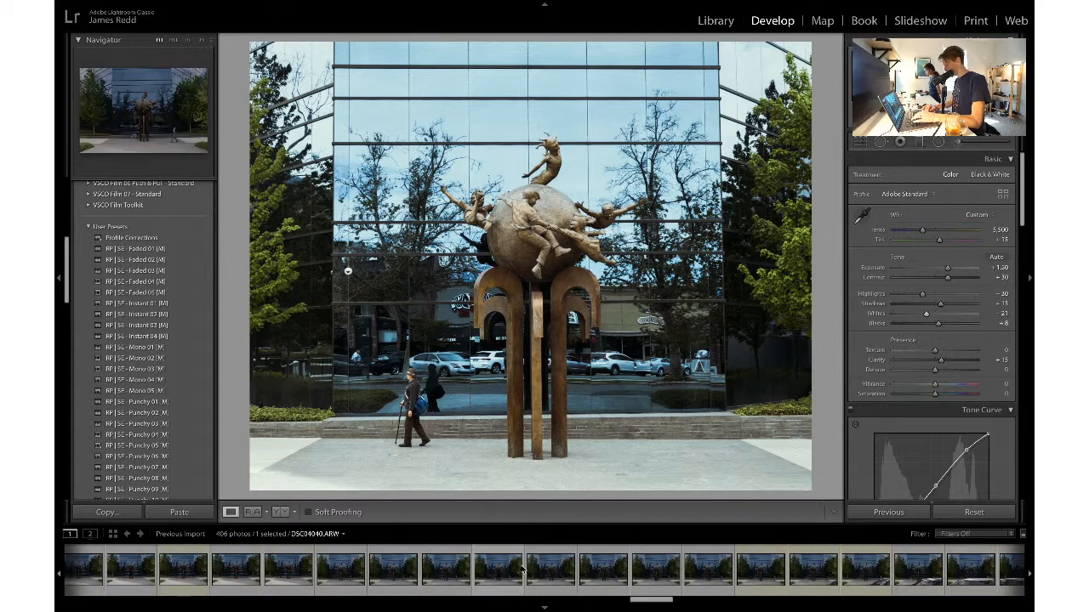
click(683, 558)
scroll(667, 566, right, 3)
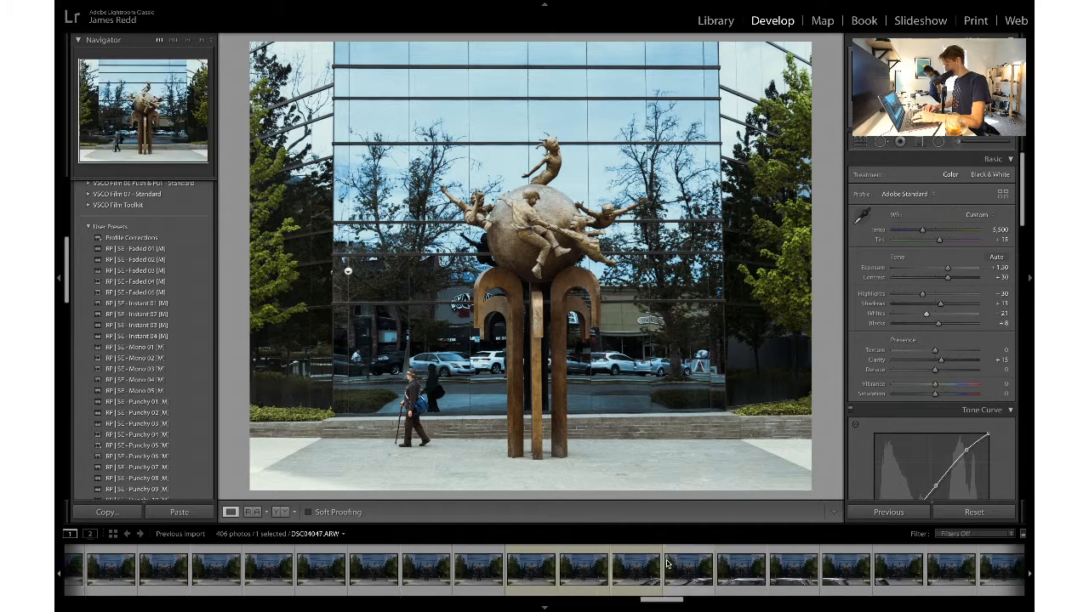
scroll(608, 574, right, 5)
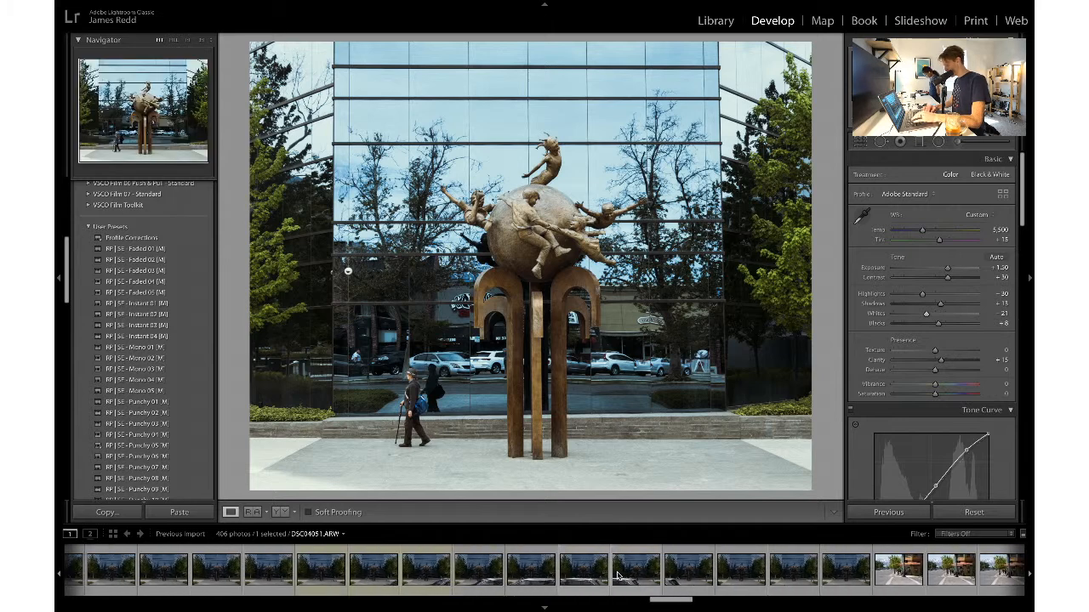
scroll(618, 576, left, 2)
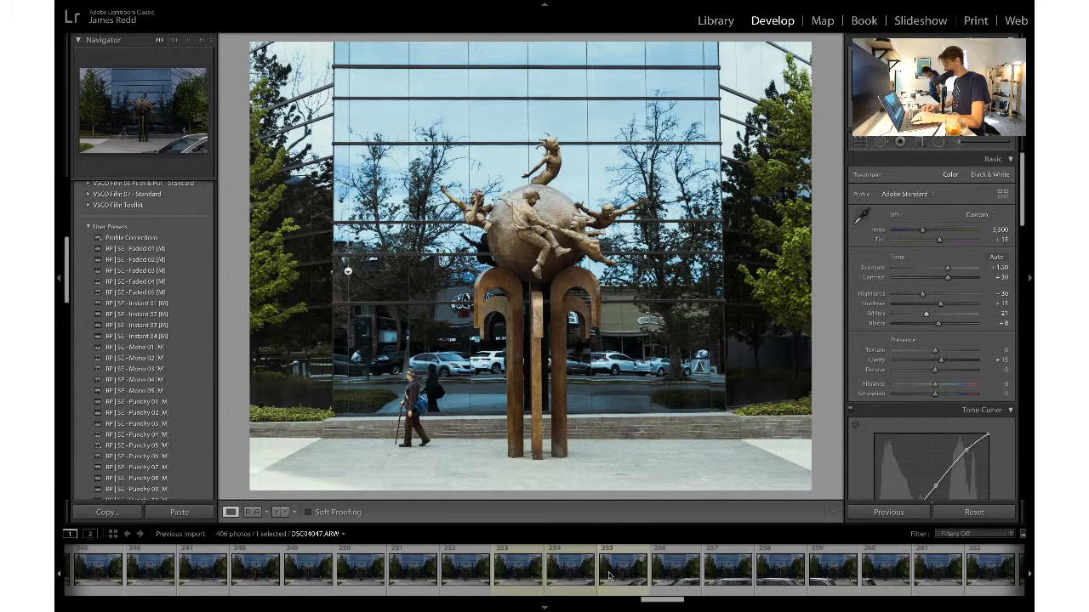
click(614, 575)
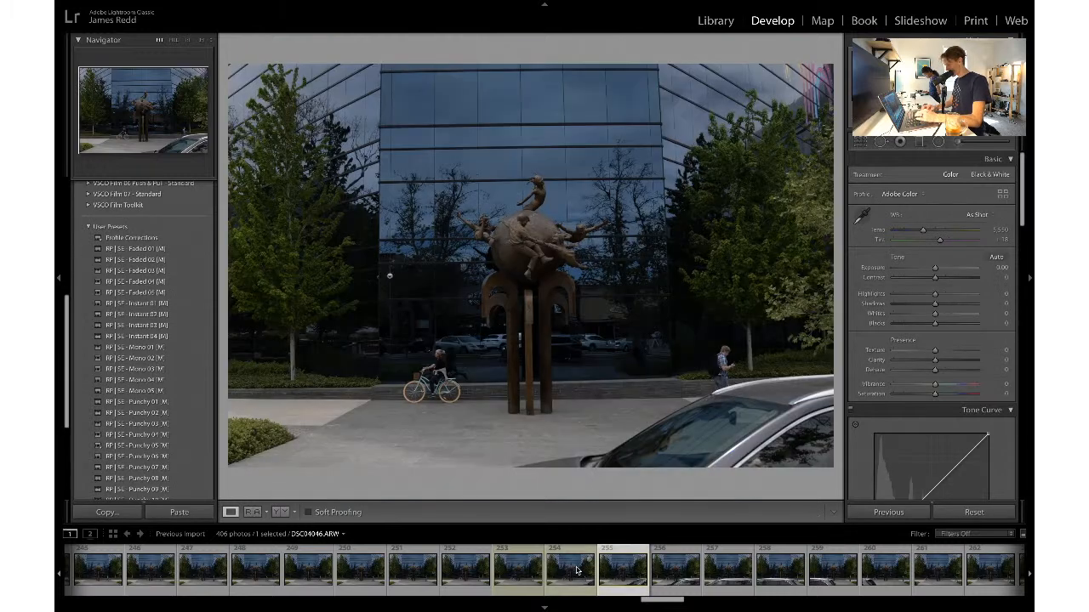
- Copy all develop settings except the crop from the edited photo DSC04030.ARW, and reopen the cyclist photo DSC04047.ARW
scroll(544, 575, left, 4)
scroll(536, 575, left, 3)
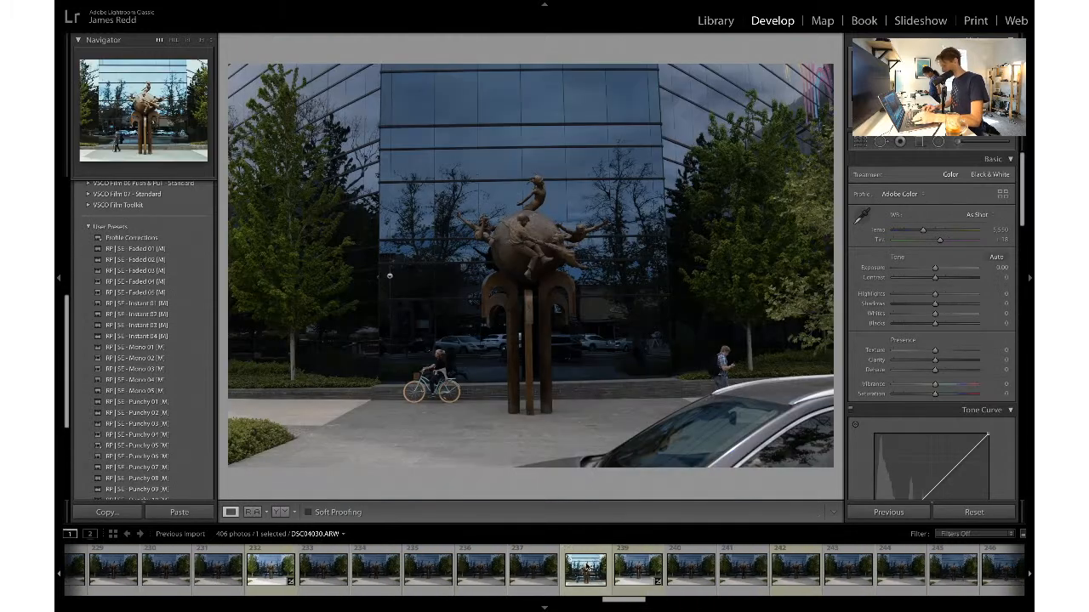
click(585, 568)
key(ctrl+shift+c)
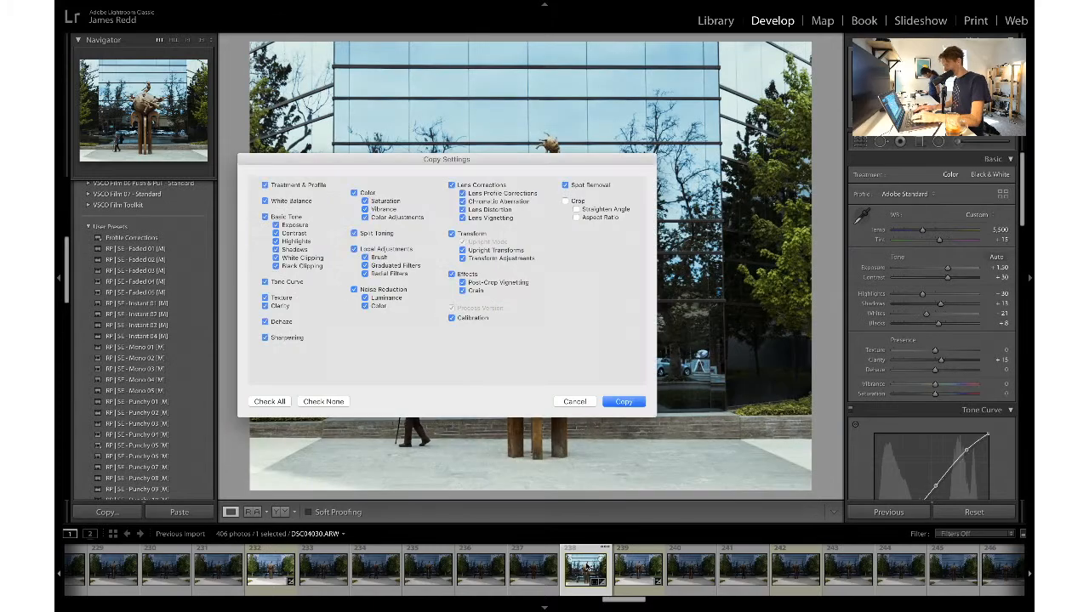
key(Return)
scroll(595, 570, right, 6)
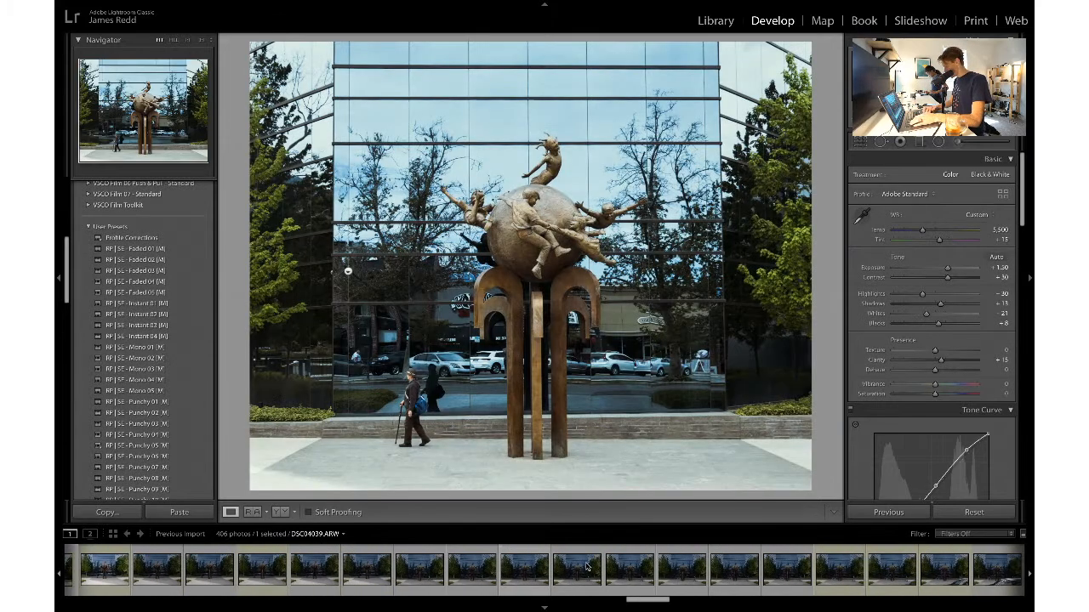
click(806, 570)
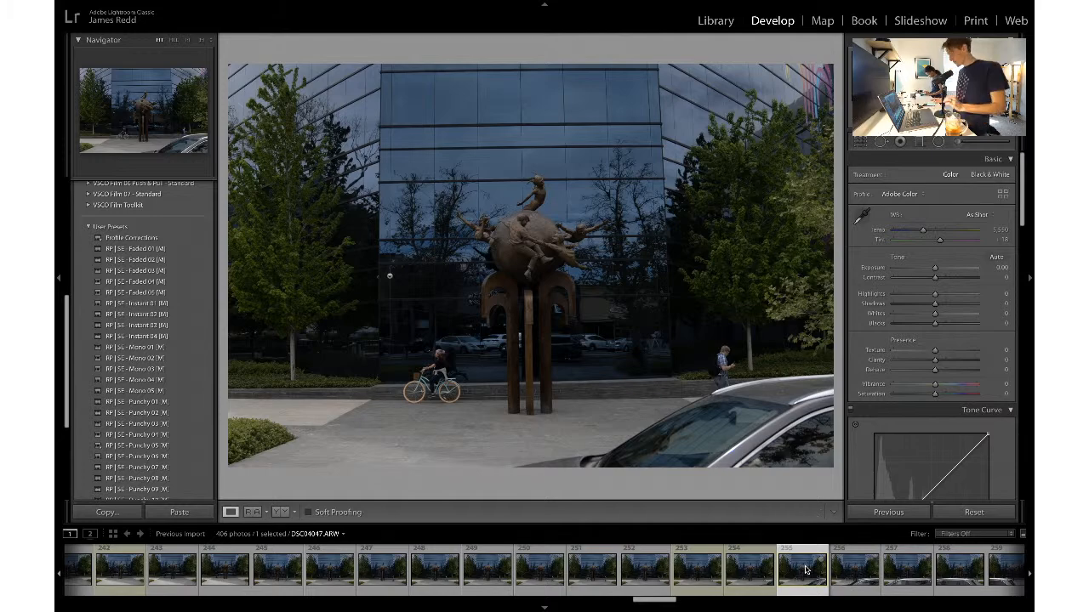
- Switch to OBS and the live stream page to read the viewers' chat messages
key(ctrl+Left)
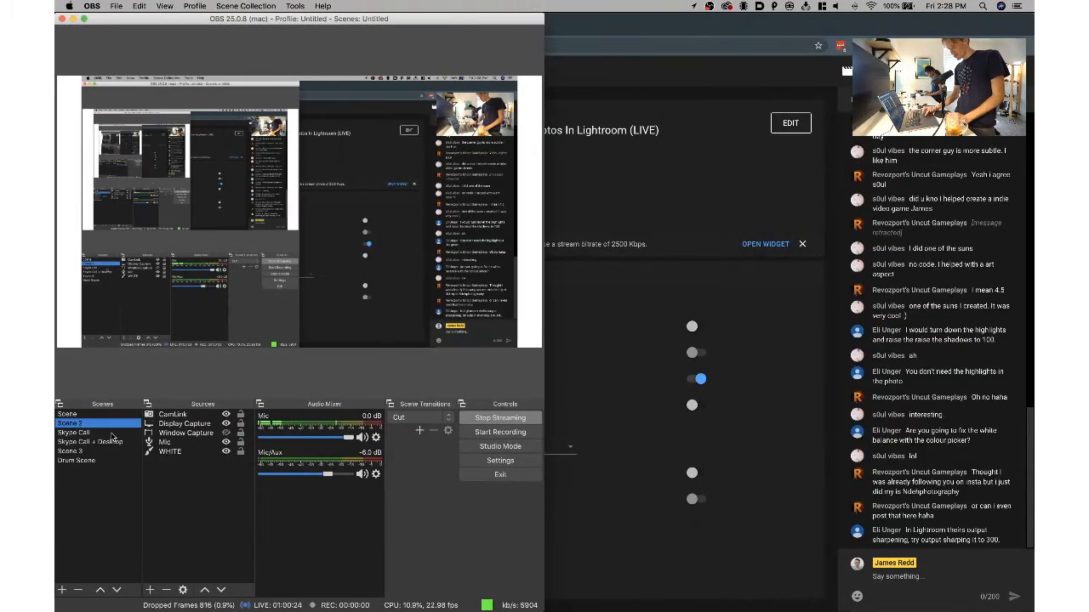
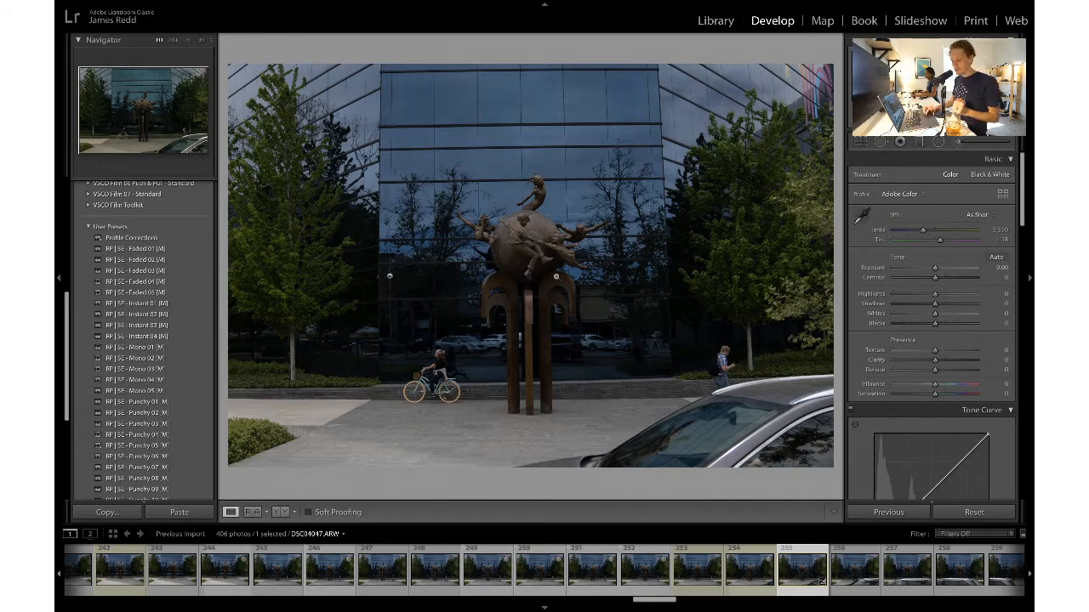
key(ctrl+Left)
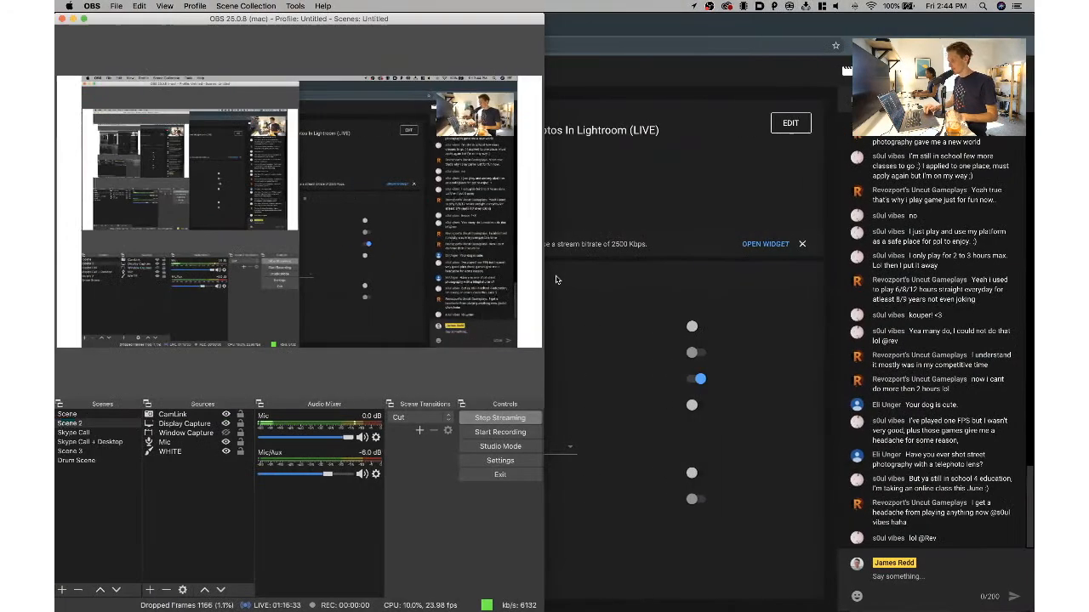
- Switch back to Lightroom Classic and paste the copied develop settings onto the cyclist photo DSC04047.ARW
key(ctrl+Right)
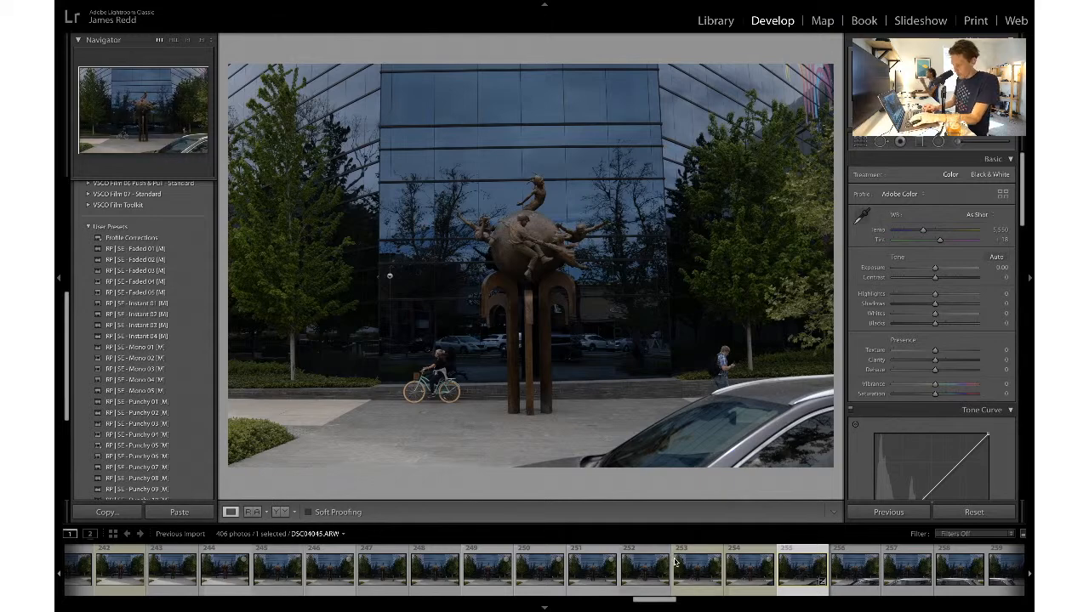
key(ctrl+shift+v)
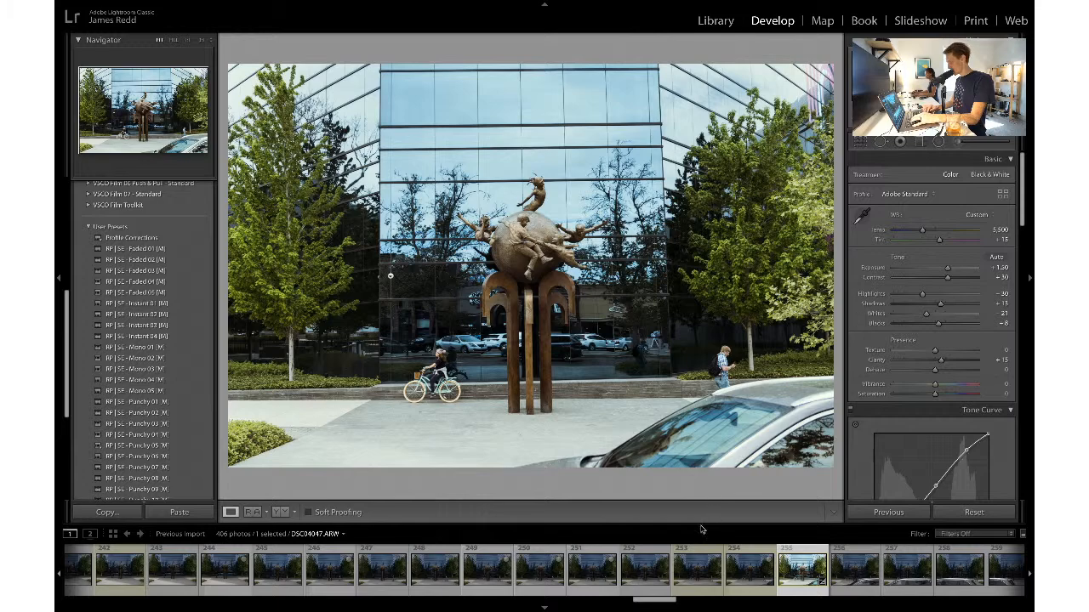
- Start a crop on the cyclist photo DSC04047.ARW and set its aspect ratio to 1 x 1
scroll(668, 561, down, 2)
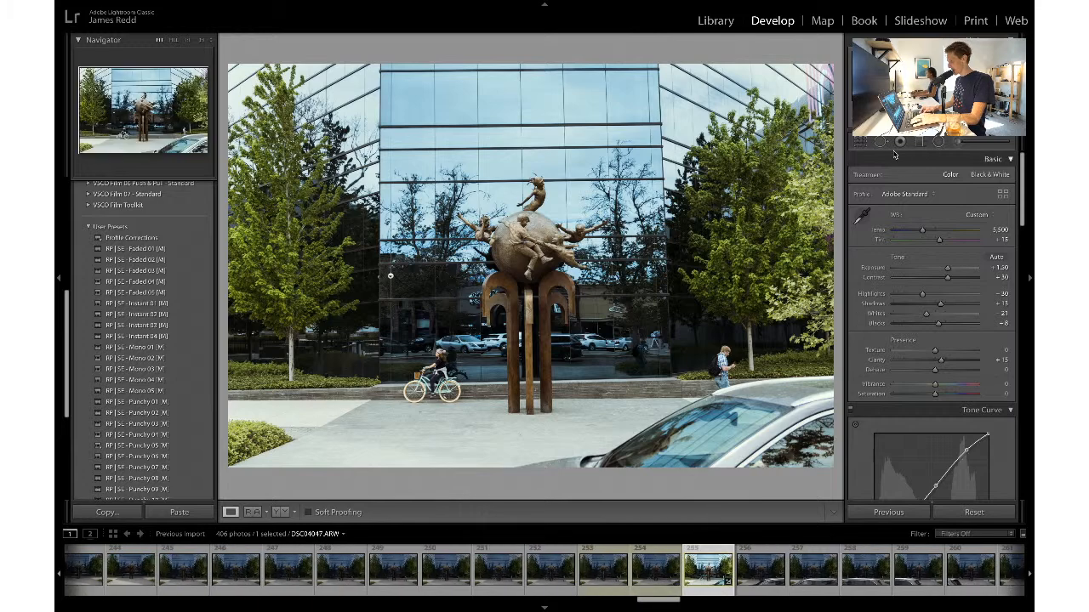
click(863, 145)
click(970, 180)
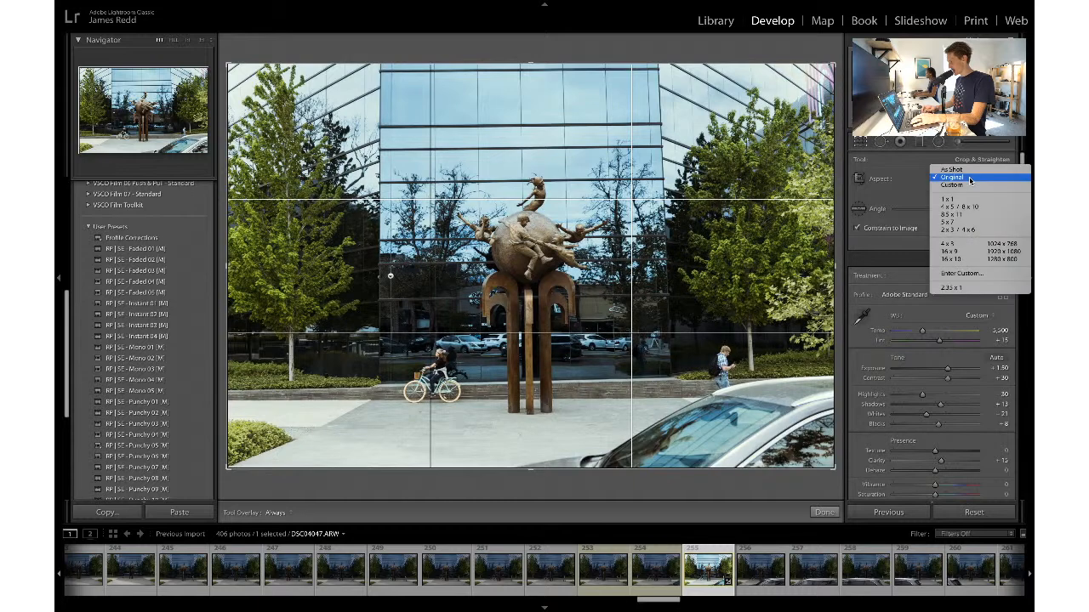
click(971, 207)
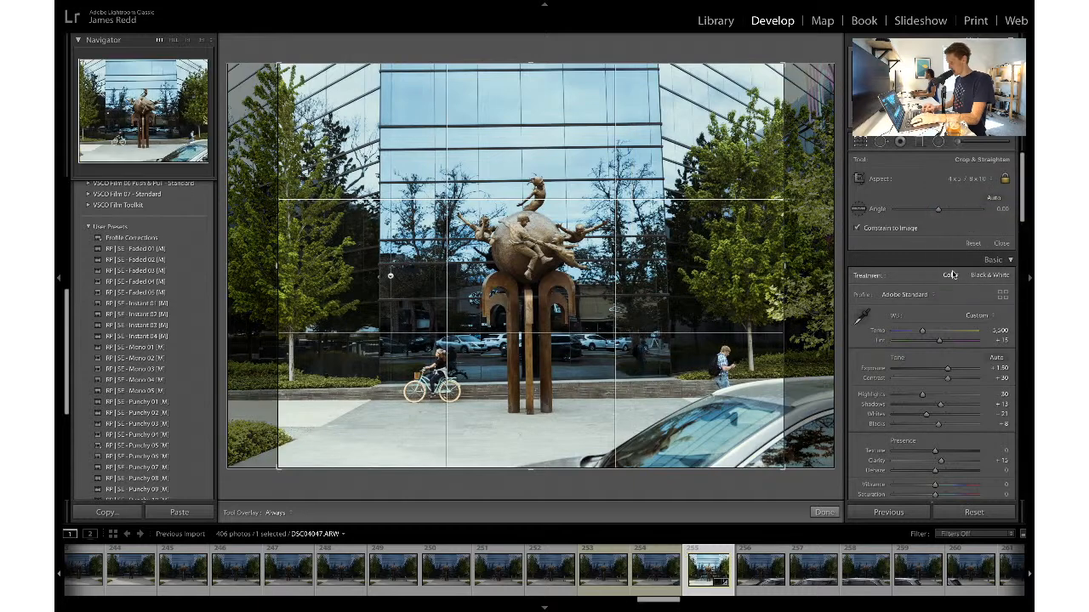
click(988, 180)
click(979, 169)
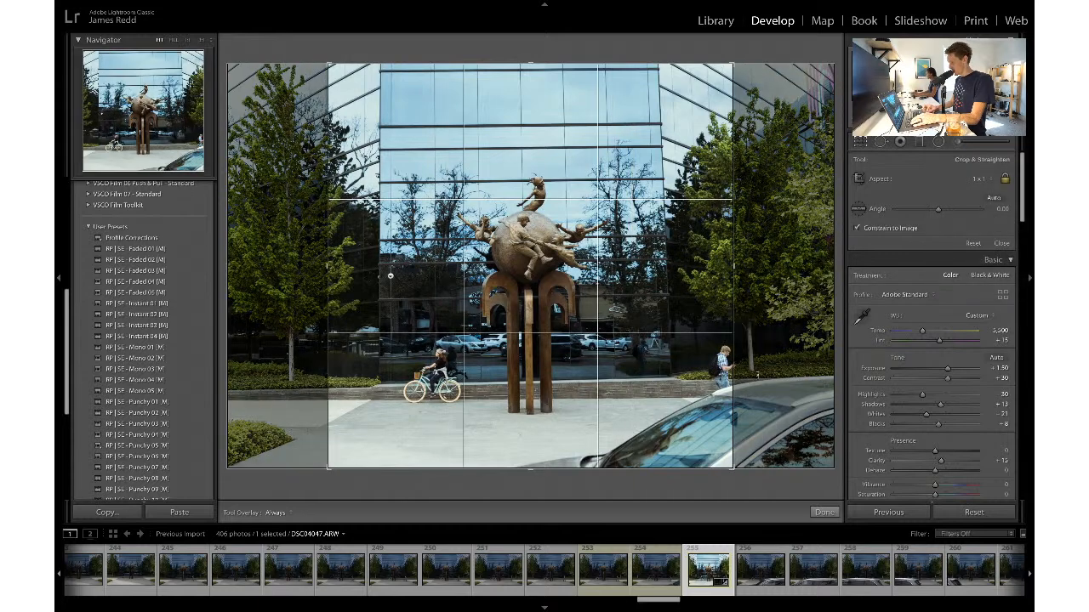
- Tighten the square crop around the statue and cyclist, straighten the photo by an angle of 0.43, and apply the crop
drag(728, 467, 714, 460)
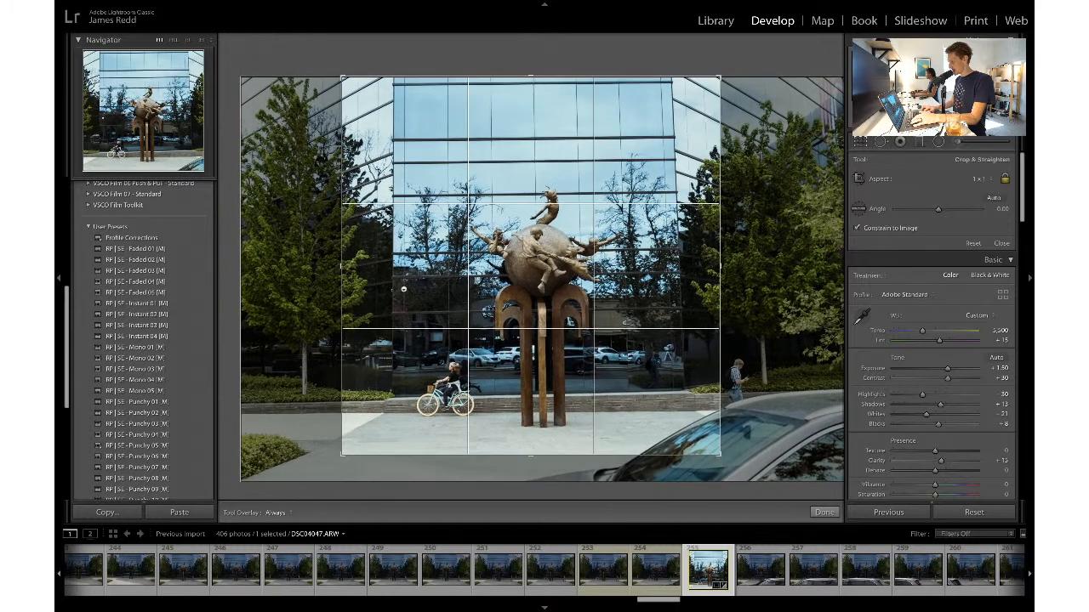
drag(939, 208, 939, 211)
key(Return)
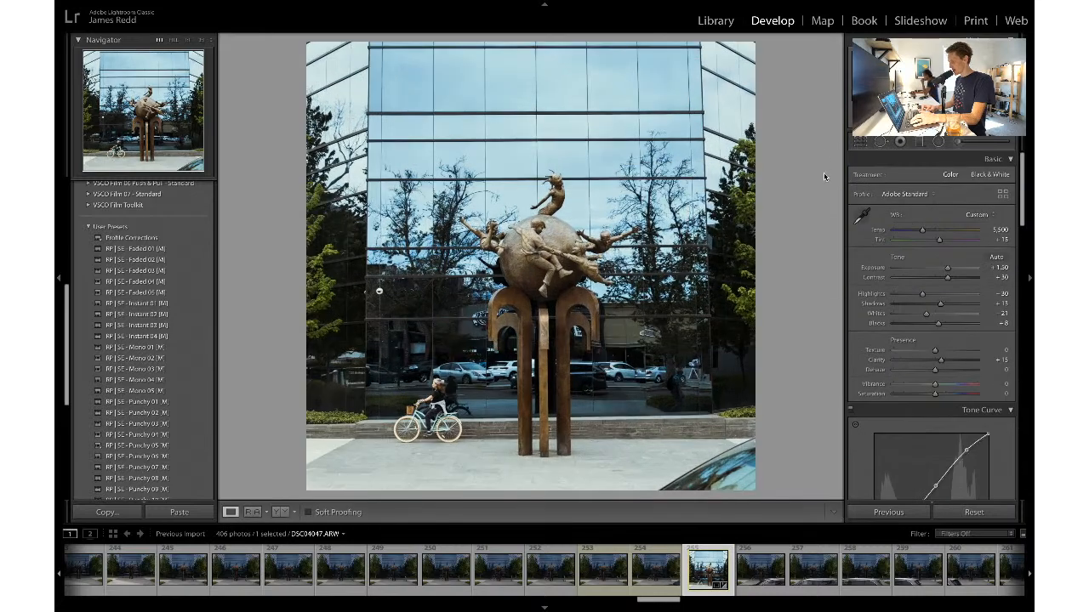
- Shrink the square crop further and reposition the photo inside it so less of the pavement and car is included
key(r)
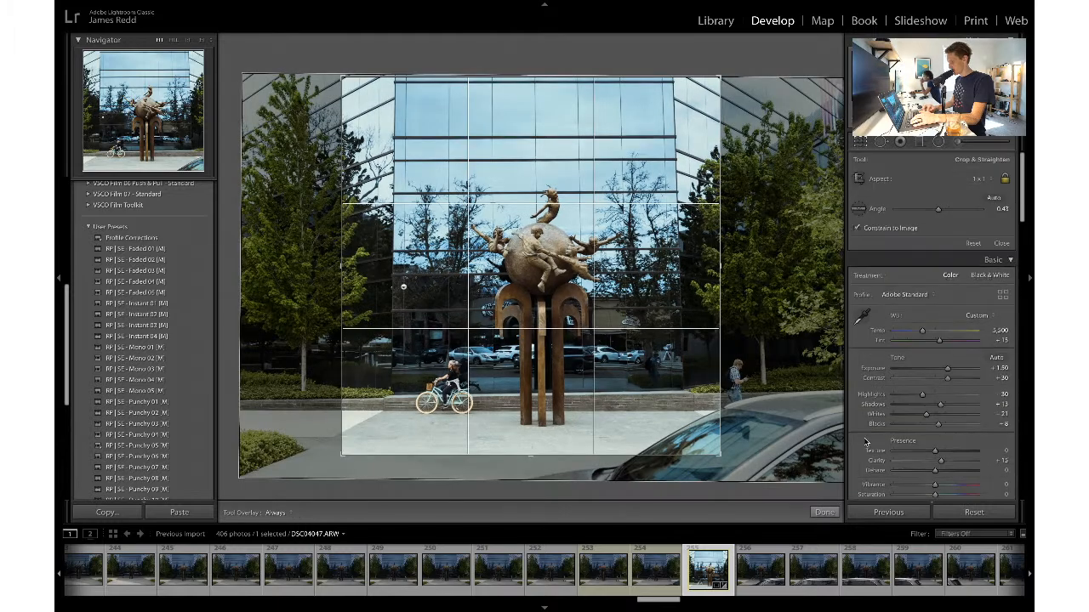
drag(721, 455, 712, 447)
drag(376, 212, 373, 211)
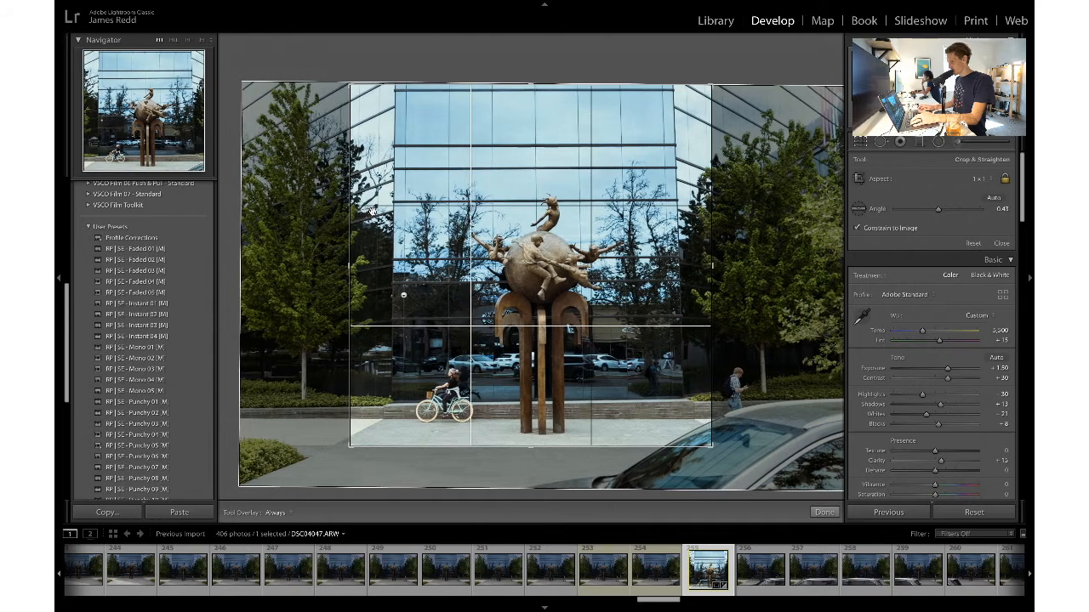
key(Return)
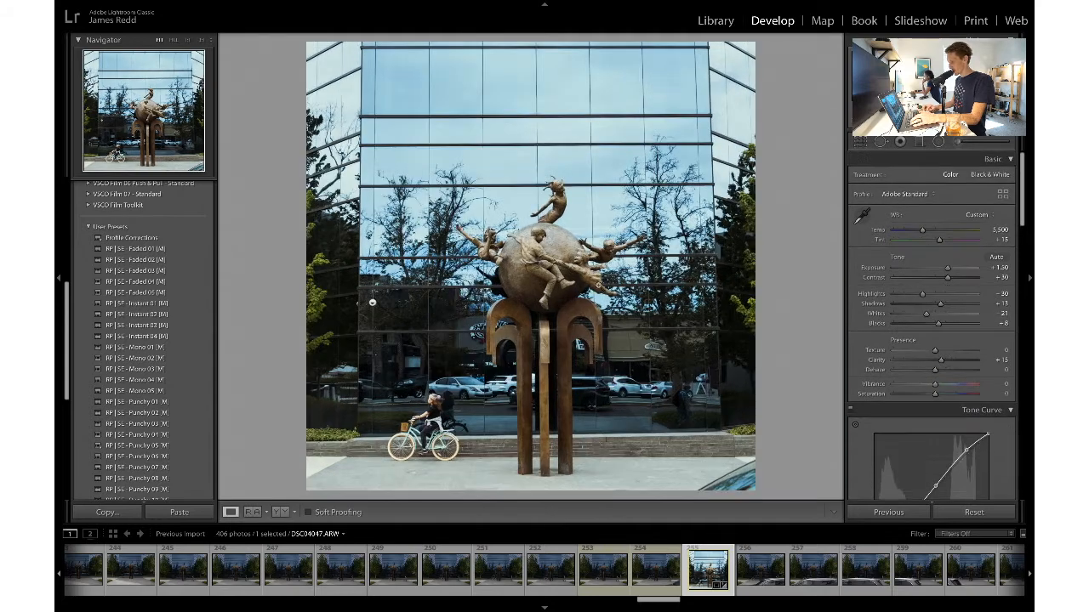
- Readjust the square crop by shifting the statue toward the centre and enlarging the frame slightly to include more pavement
click(860, 145)
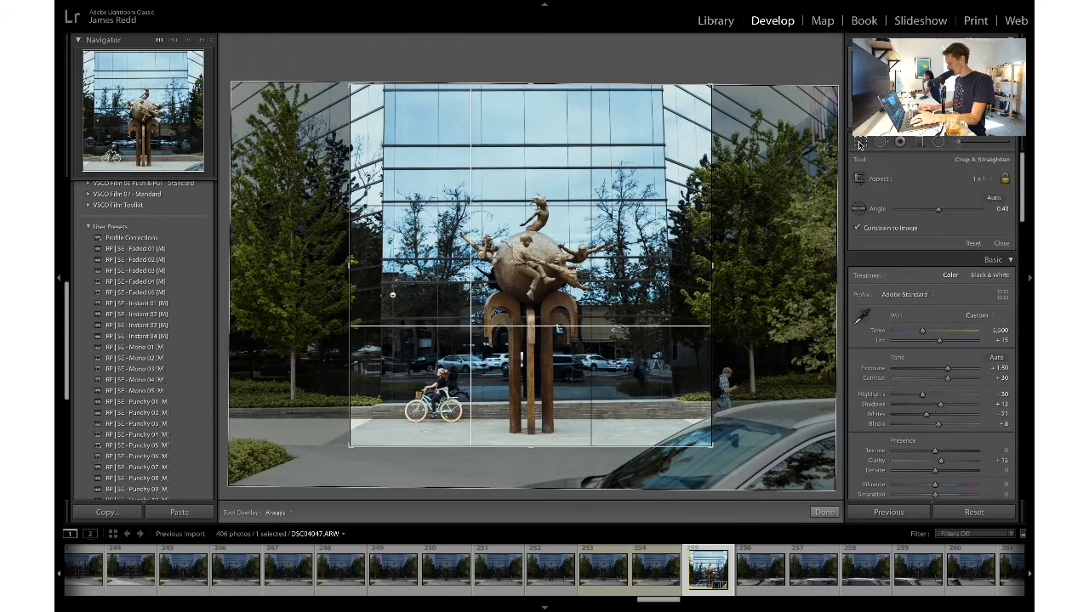
click(860, 144)
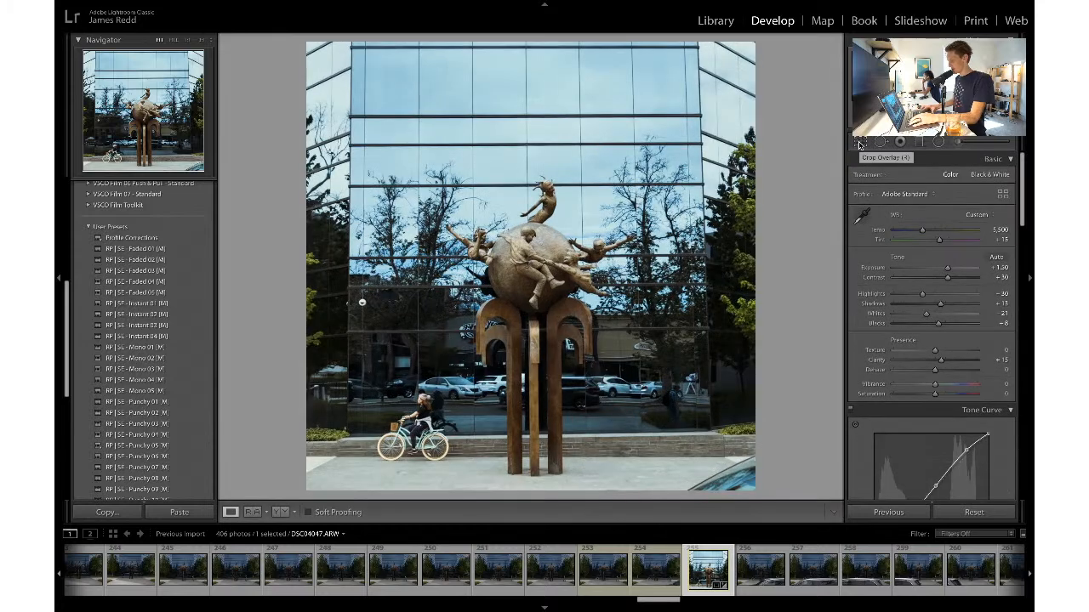
click(860, 144)
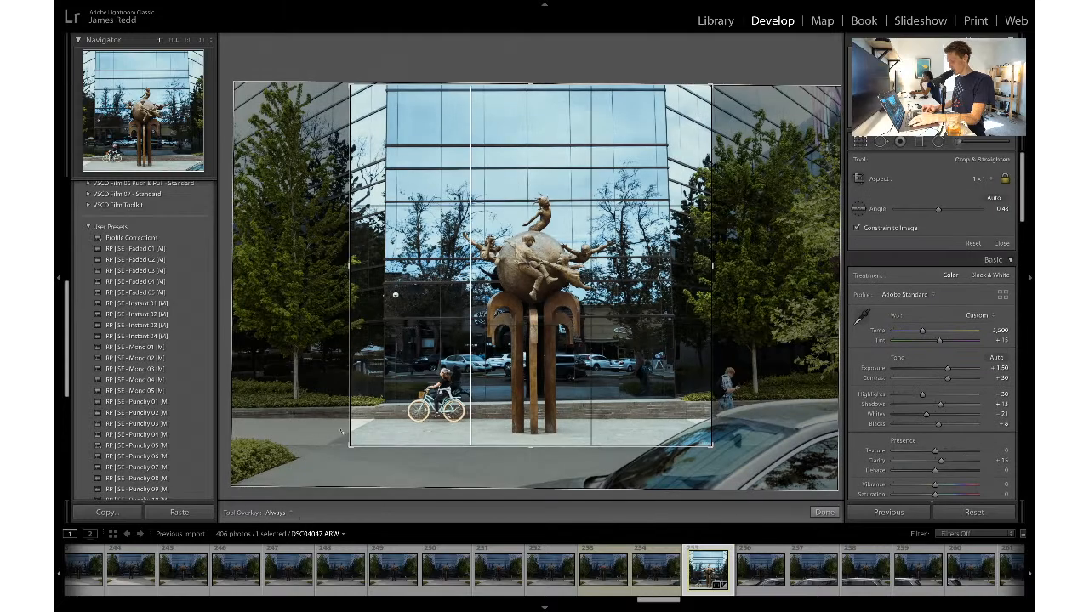
drag(349, 445, 344, 451)
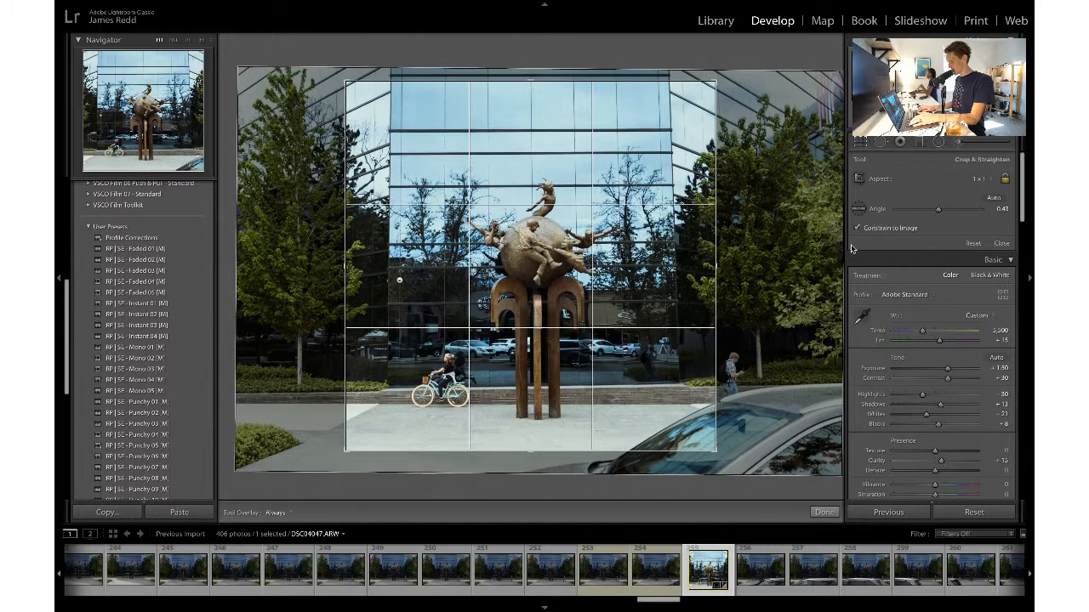
key(Return)
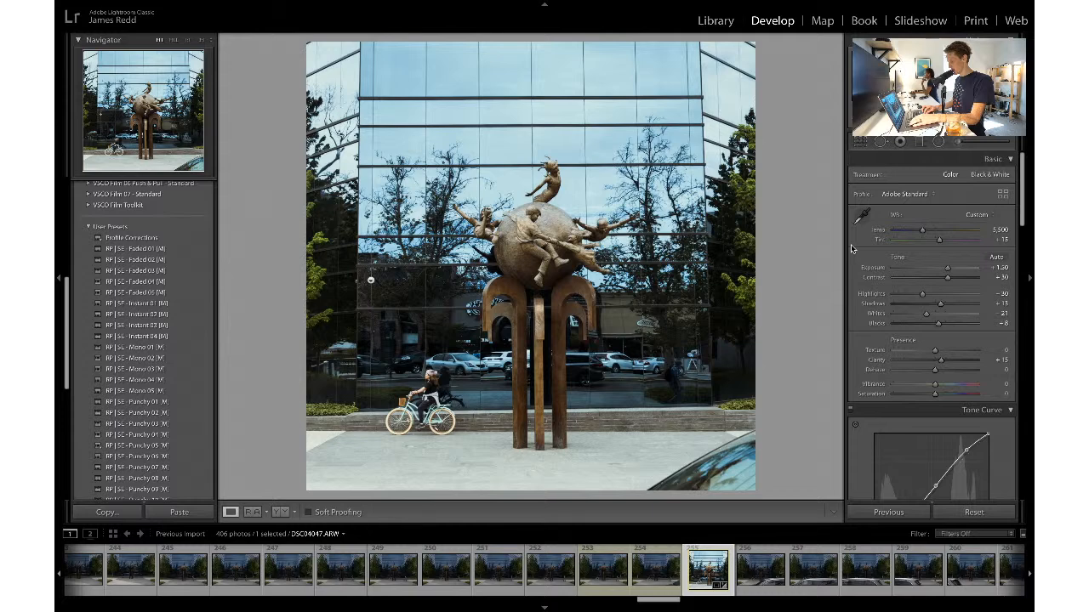
- Open the neighbouring cyclist photo DSC04046.ARW and paste the copied develop settings onto it
click(605, 581)
click(659, 577)
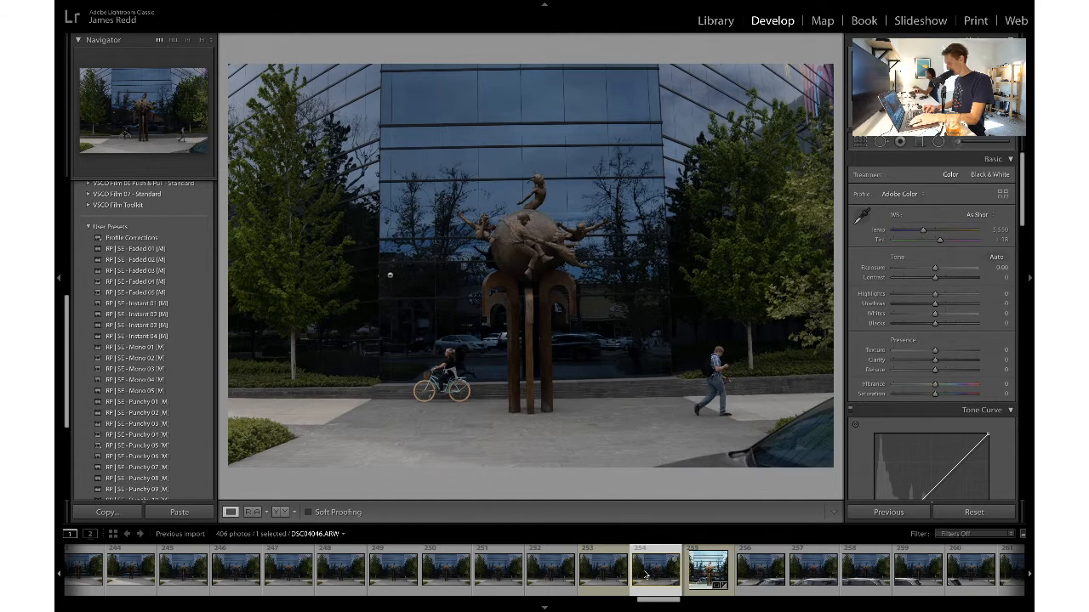
key(ctrl+v)
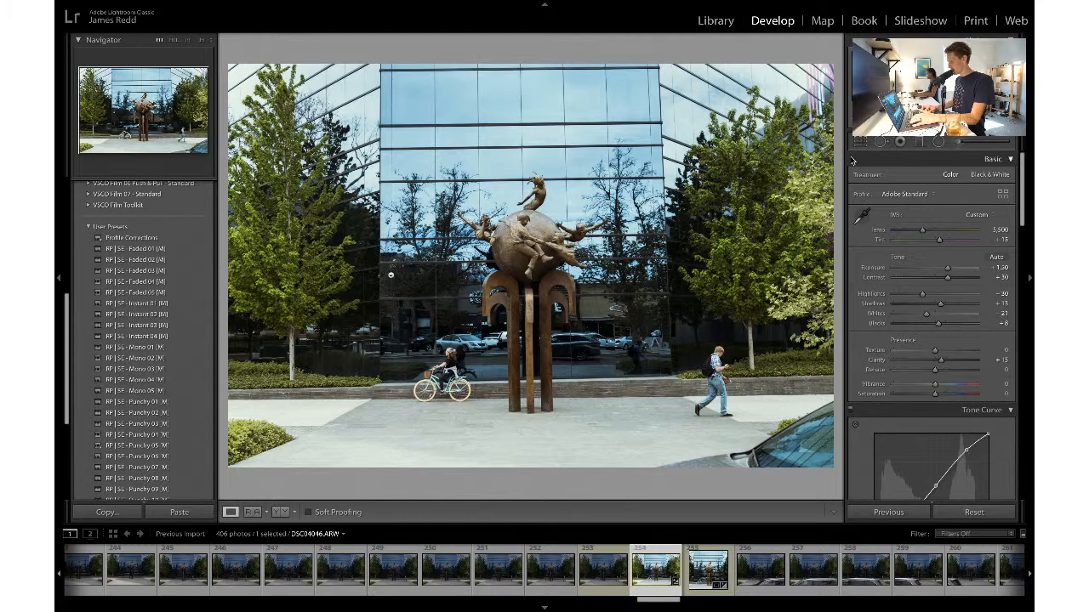
- Crop DSC04046.ARW to the 4 x 5 / 8 x 10 aspect ratio around the statue and cyclist, and straighten it by 0.56
key(r)
click(972, 180)
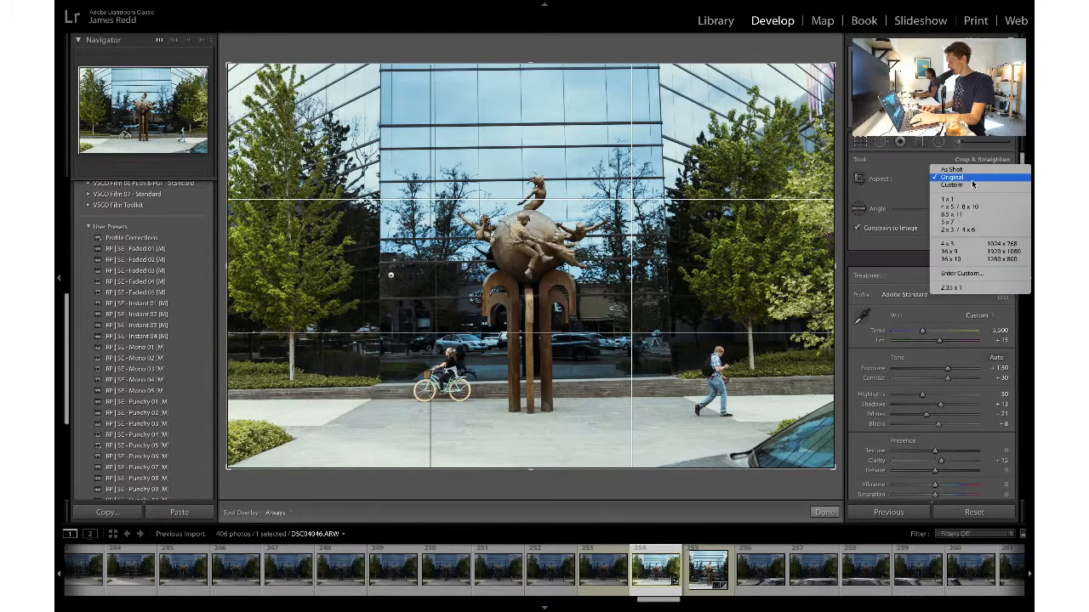
click(947, 199)
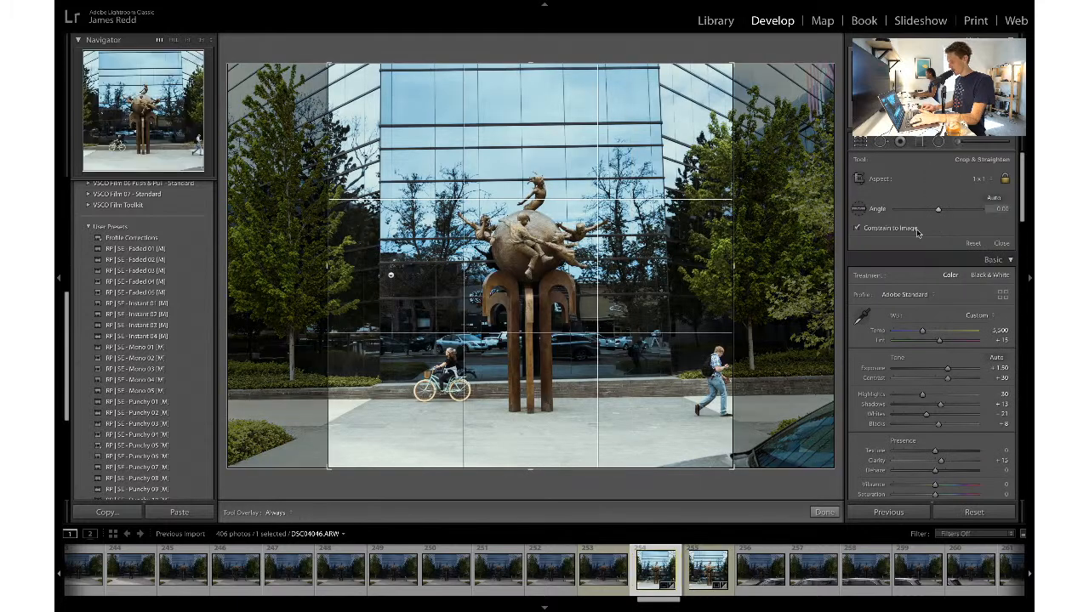
click(979, 178)
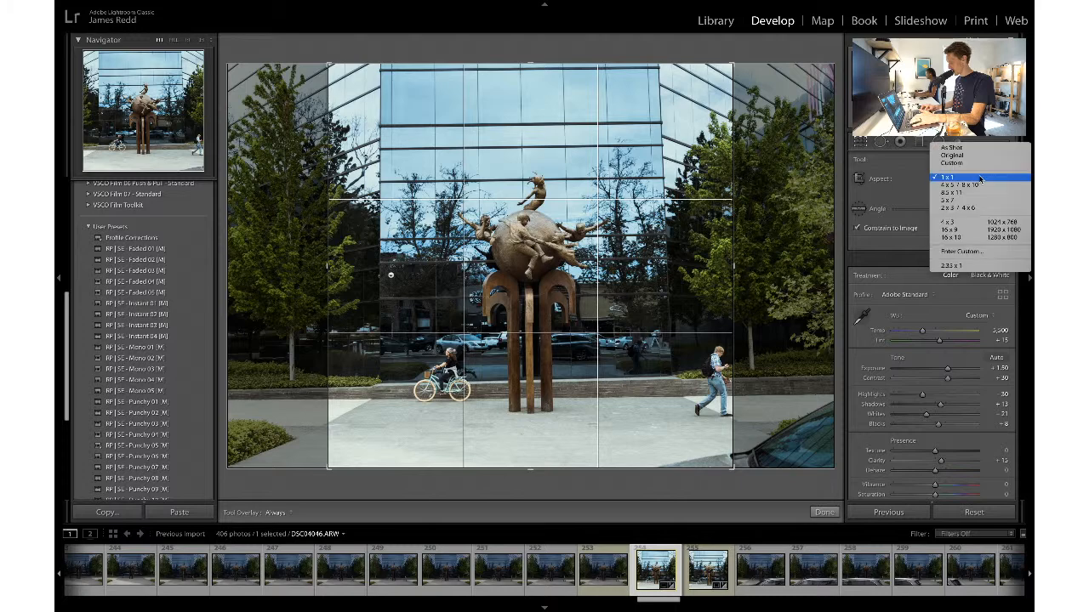
click(979, 185)
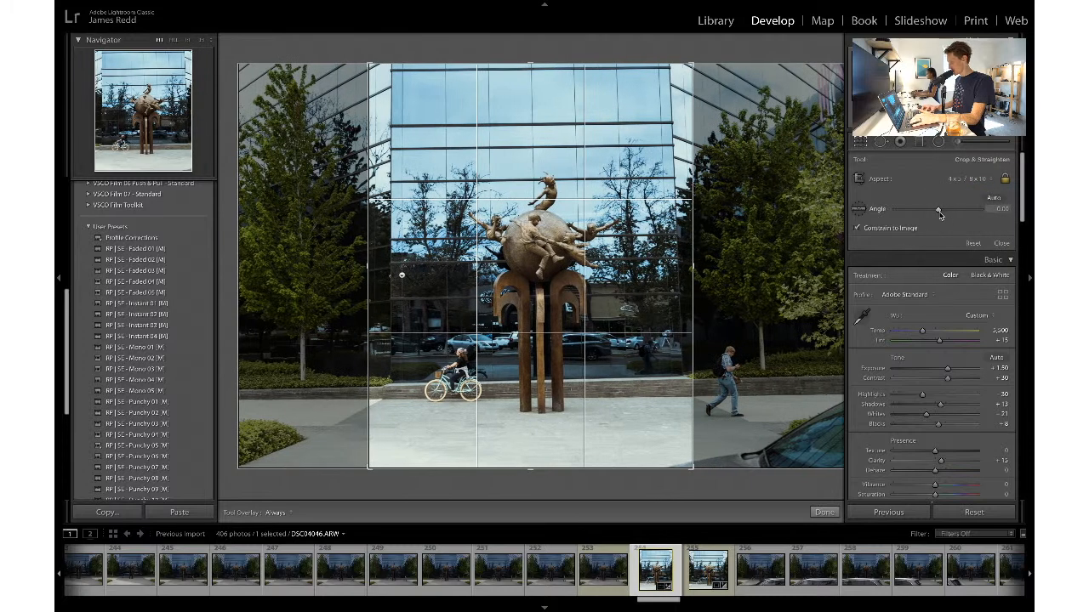
drag(939, 212, 938, 214)
key(r)
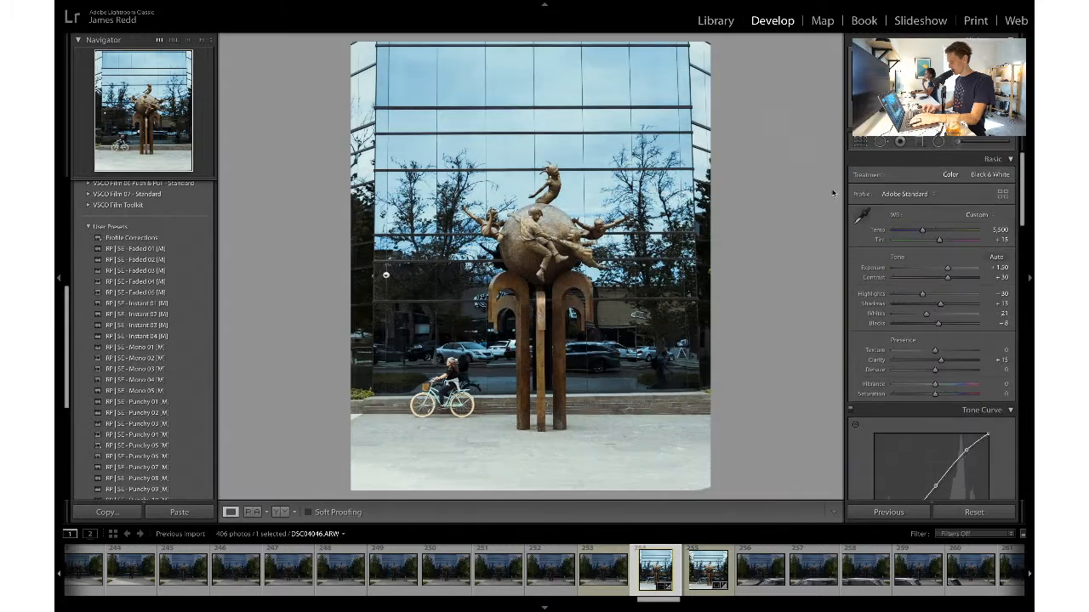
- Tighten the 4 x 5 / 8 x 10 crop in small amounts around the statue and cyclist, applying each adjustment
click(862, 141)
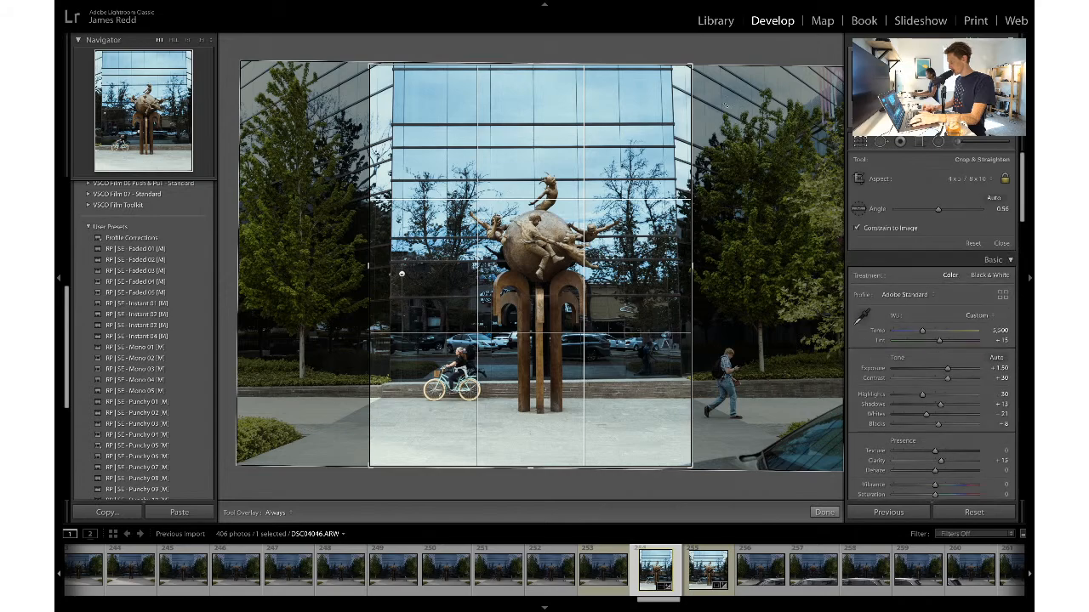
drag(683, 58, 688, 69)
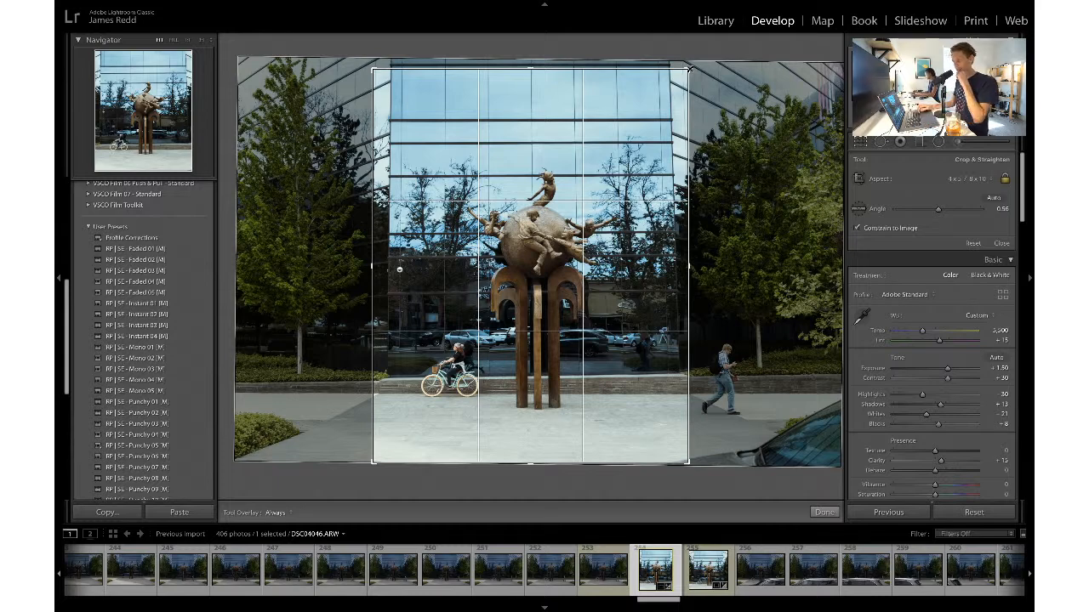
key(Return)
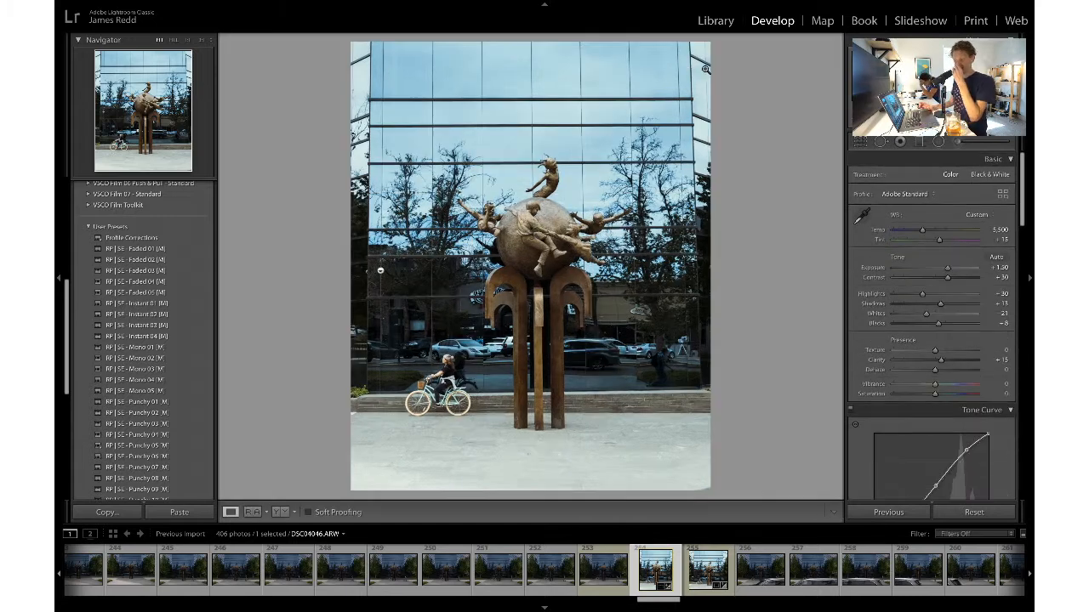
click(862, 144)
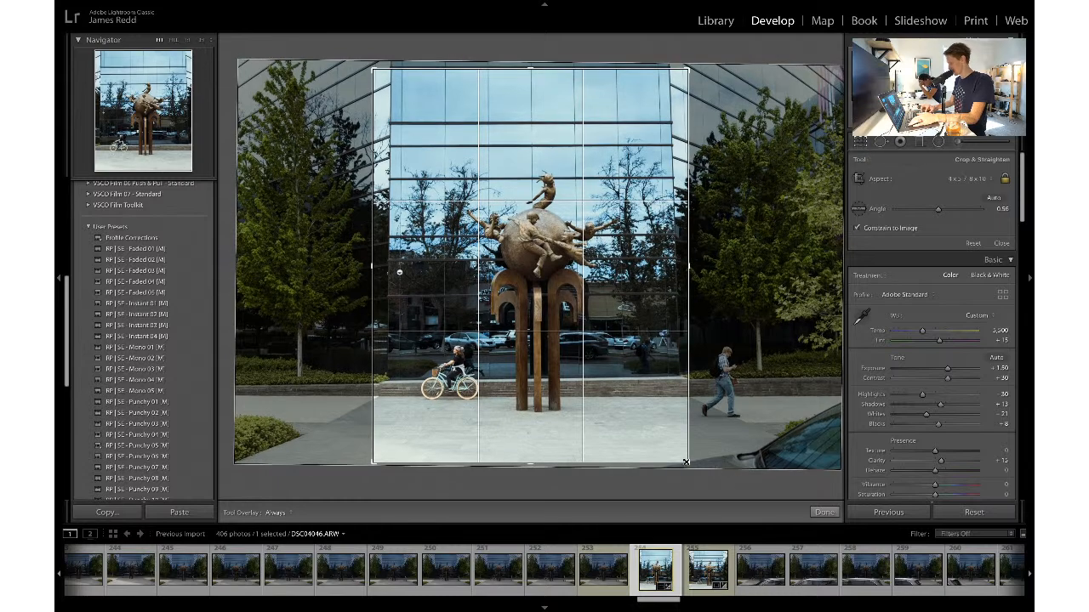
drag(686, 463, 685, 461)
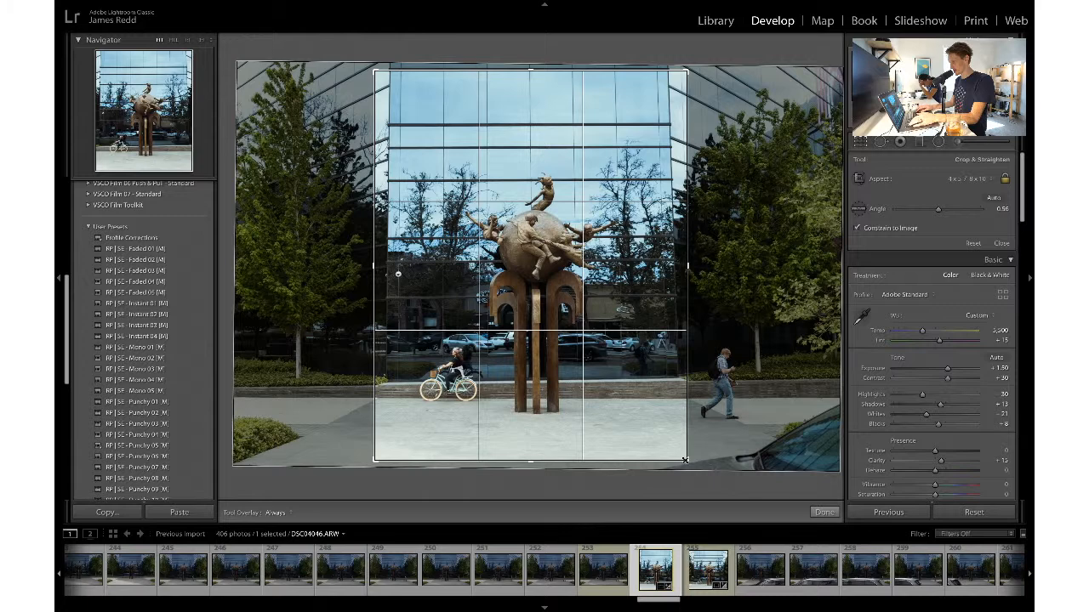
key(Return)
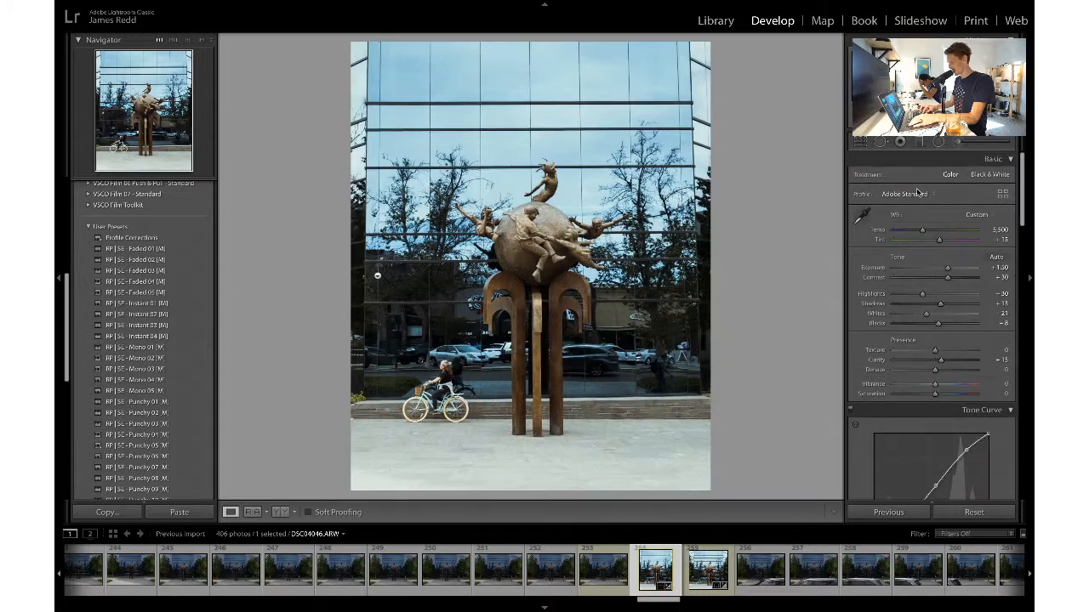
click(863, 143)
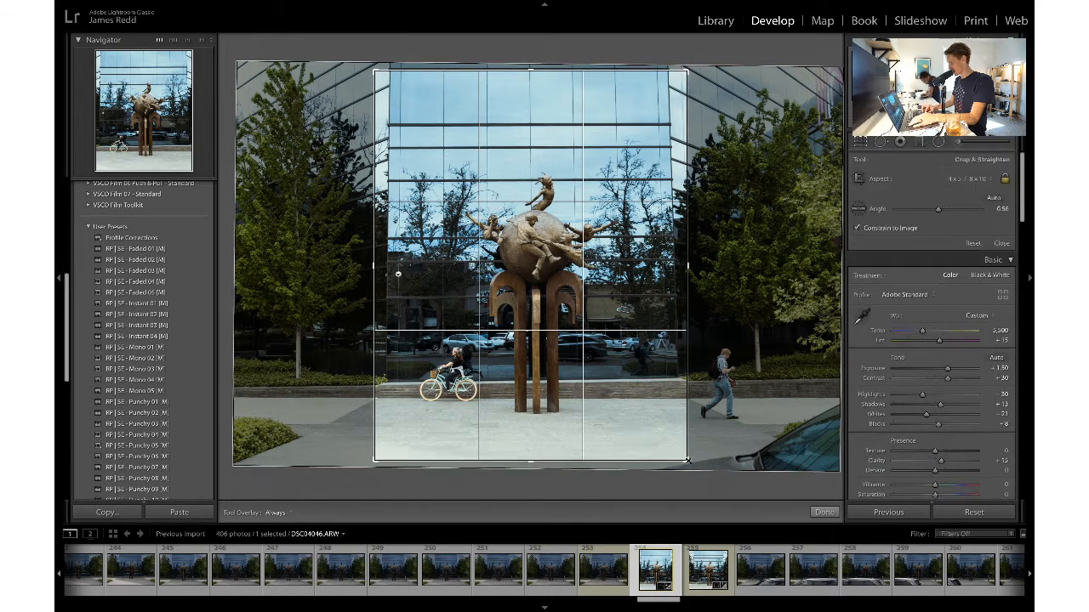
drag(687, 460, 685, 460)
key(Return)
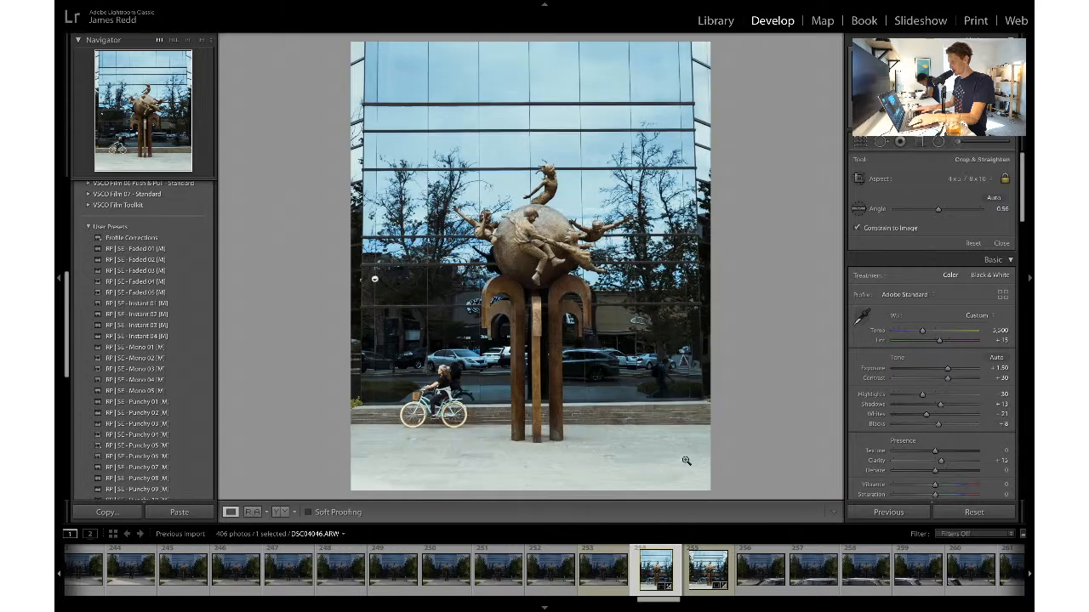
- Change the crop of DSC04046.ARW to the 1 x 1 aspect ratio, reposition the statue and cyclist within the frame, and apply it
click(861, 142)
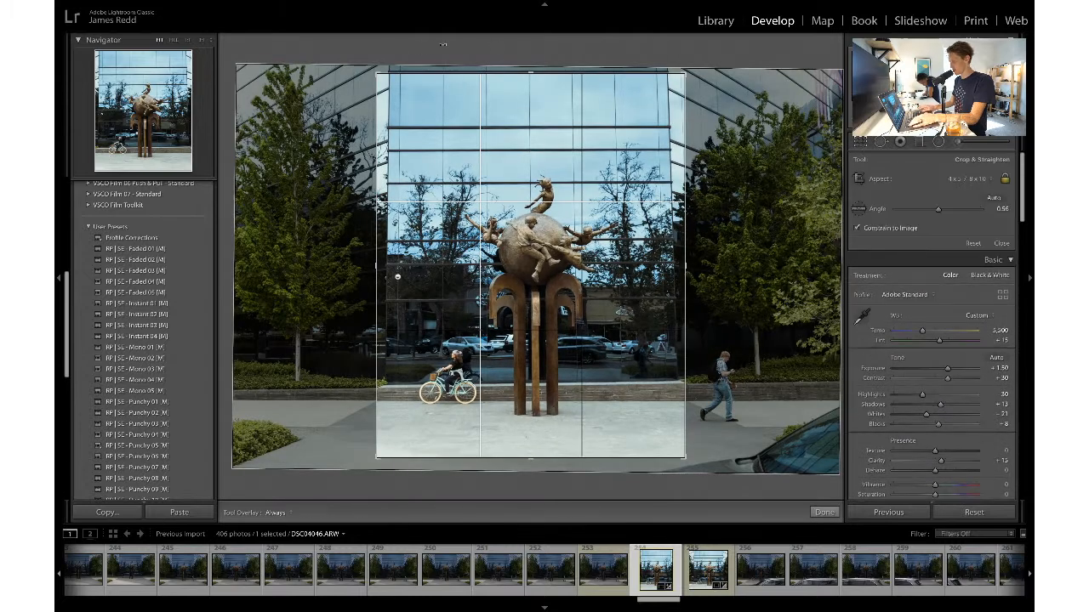
key(Return)
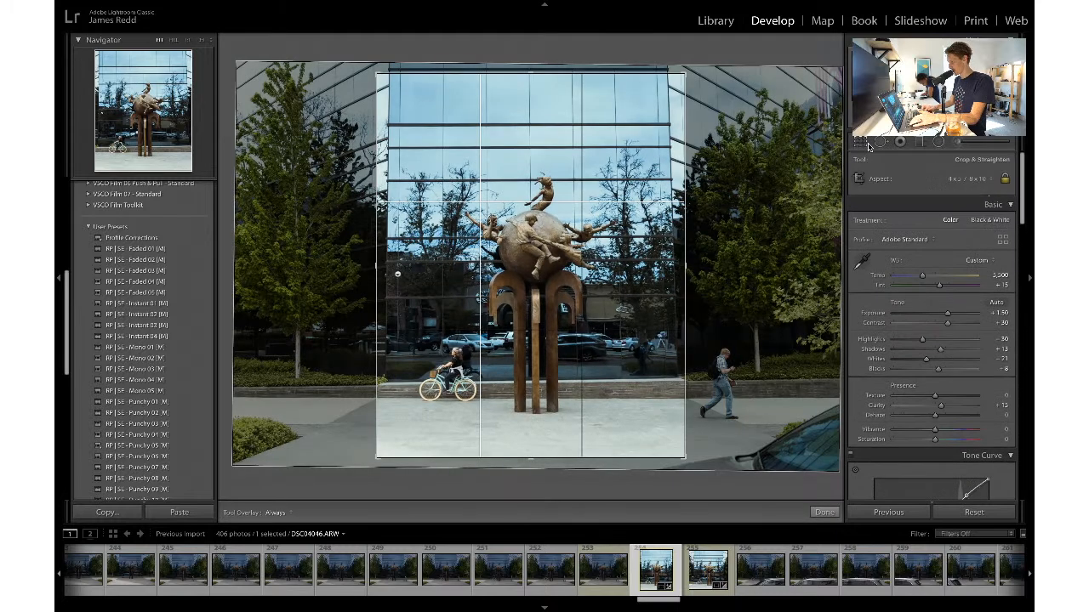
click(861, 142)
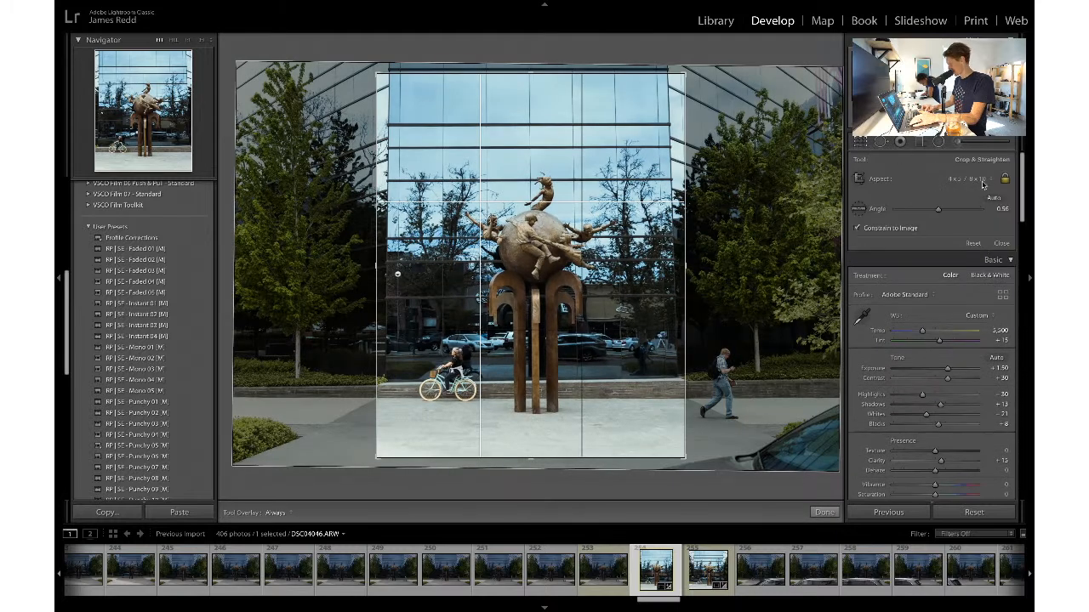
click(981, 178)
click(961, 166)
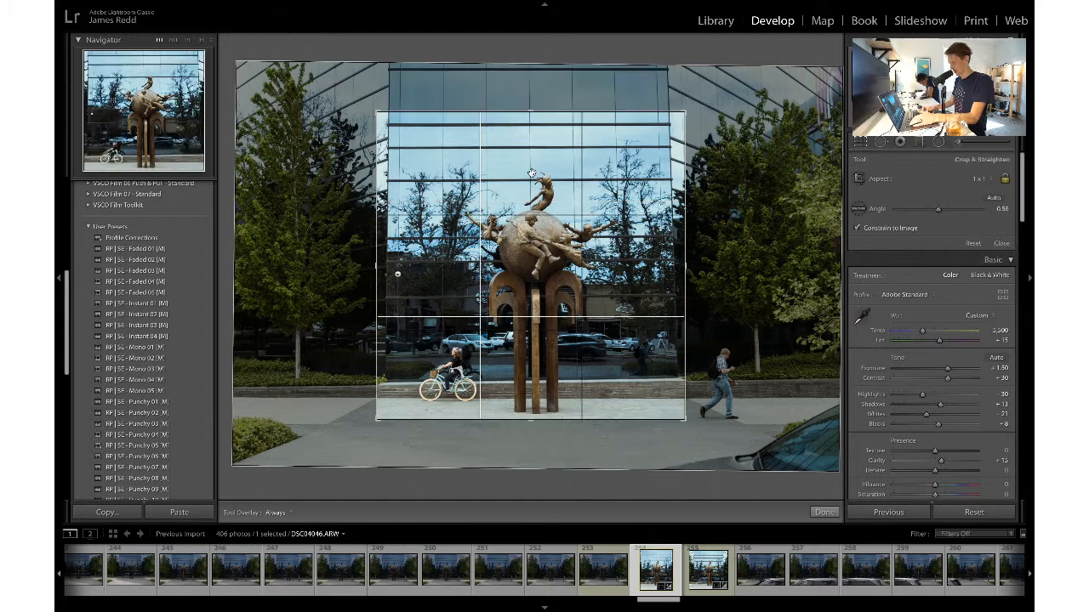
drag(530, 172, 529, 168)
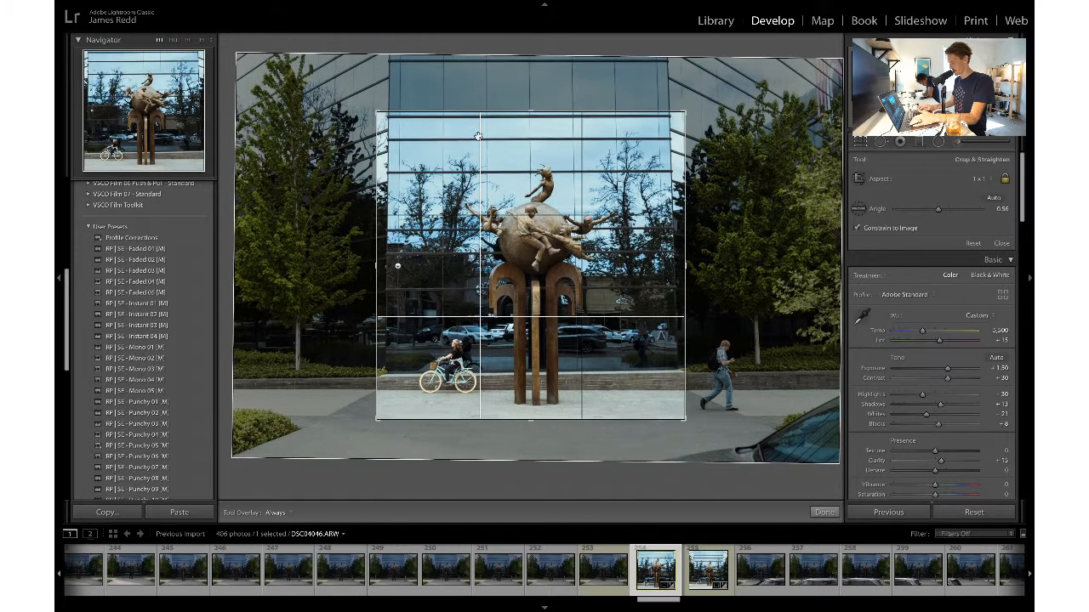
key(Down)
key(Down)
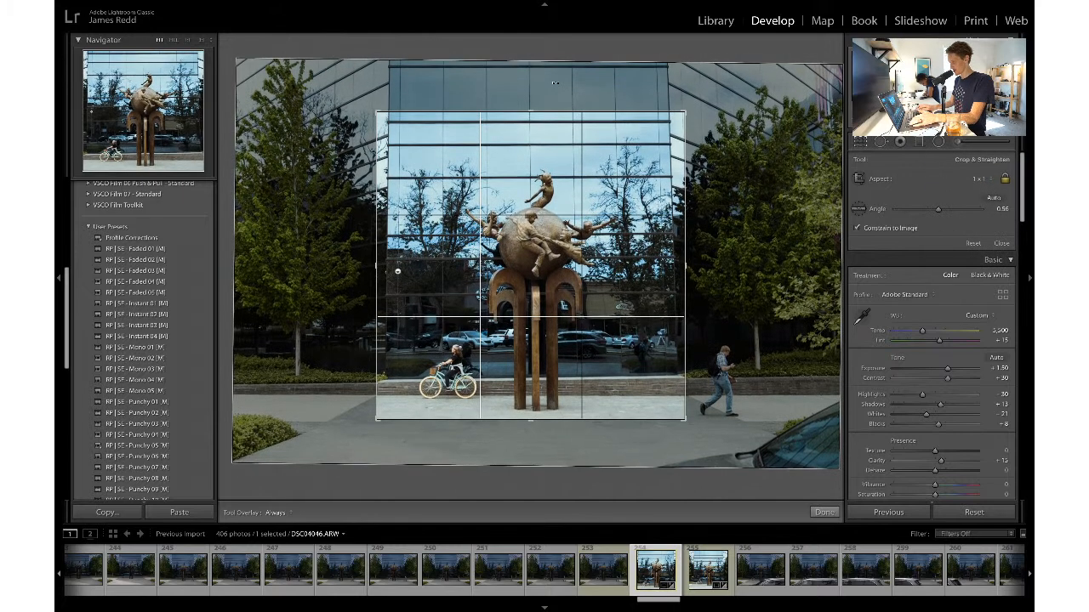
key(Return)
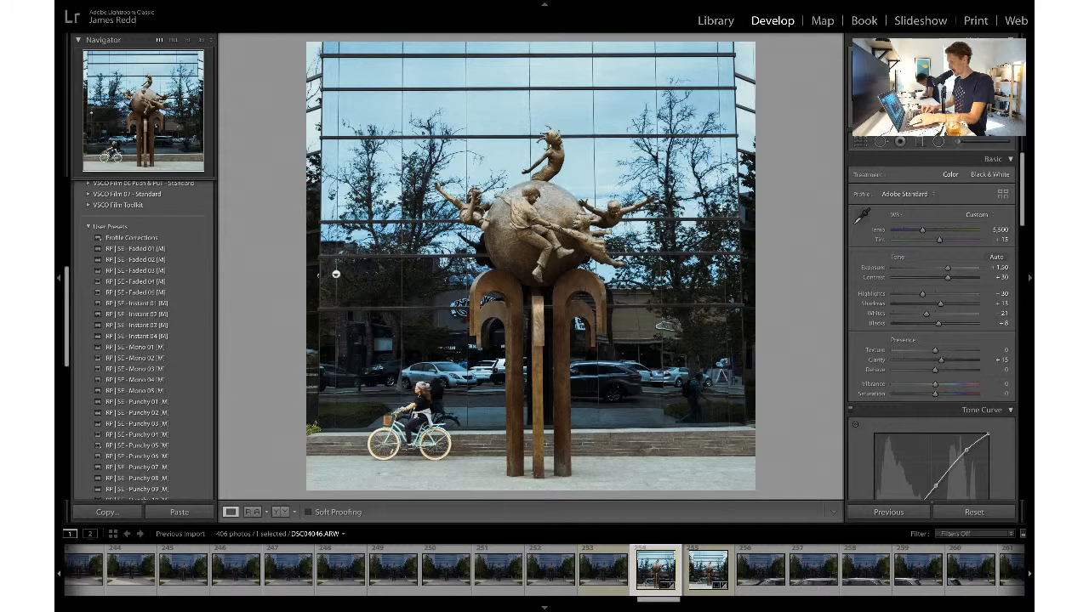
- Straighten the square crop to an angle of 0.71 and apply it
click(859, 142)
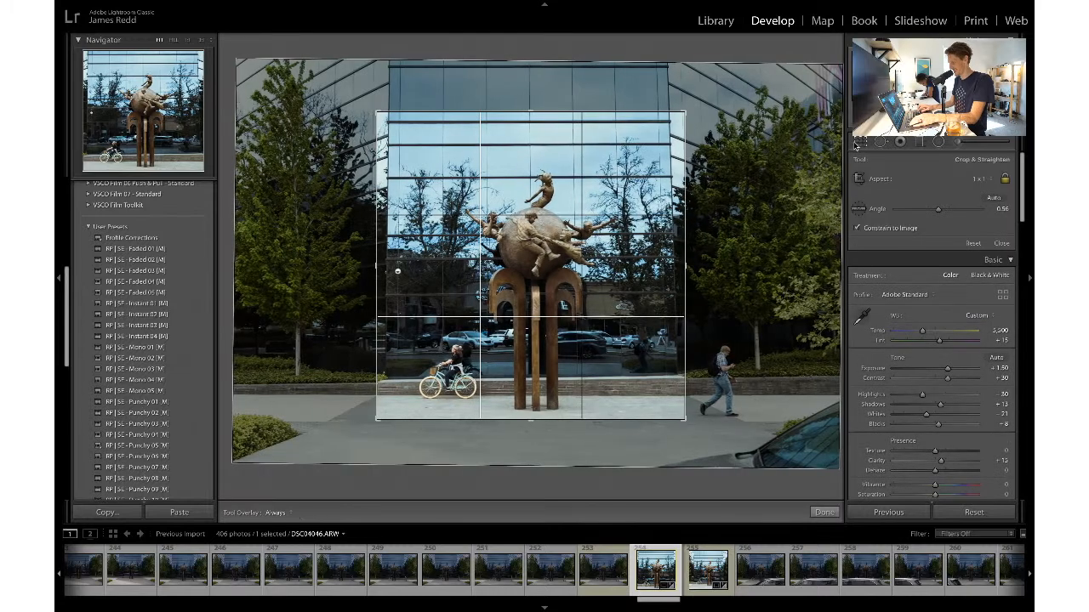
click(856, 145)
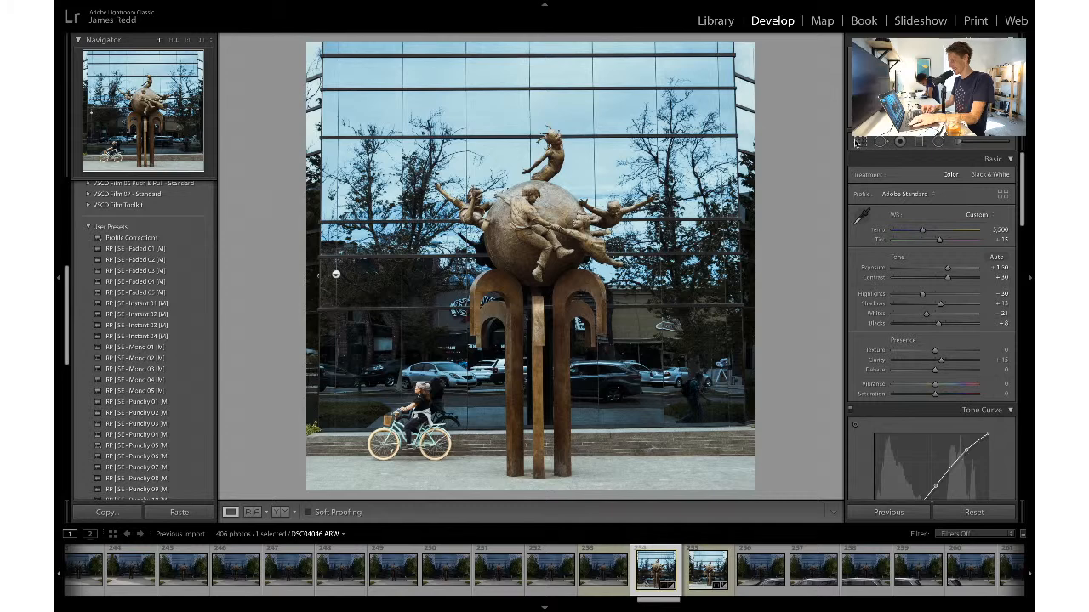
click(860, 142)
drag(937, 213, 939, 214)
key(r)
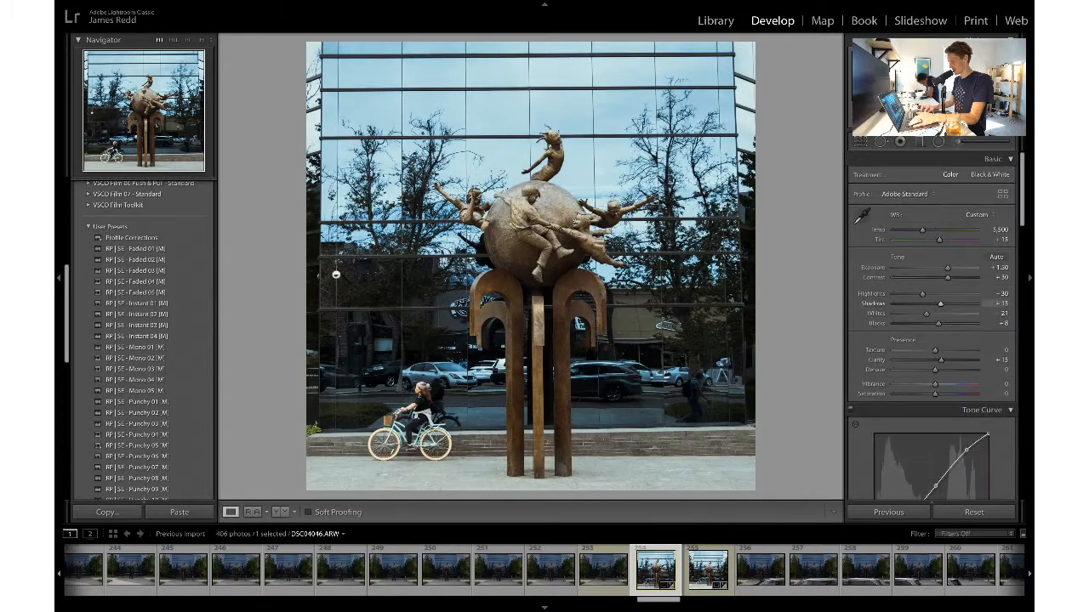
click(860, 142)
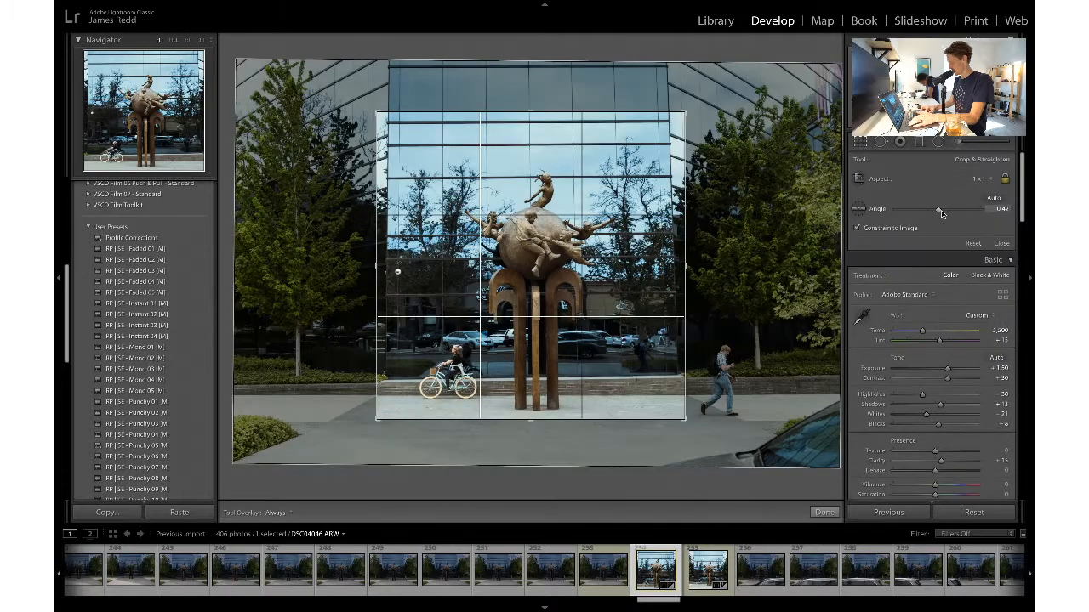
drag(940, 212, 939, 209)
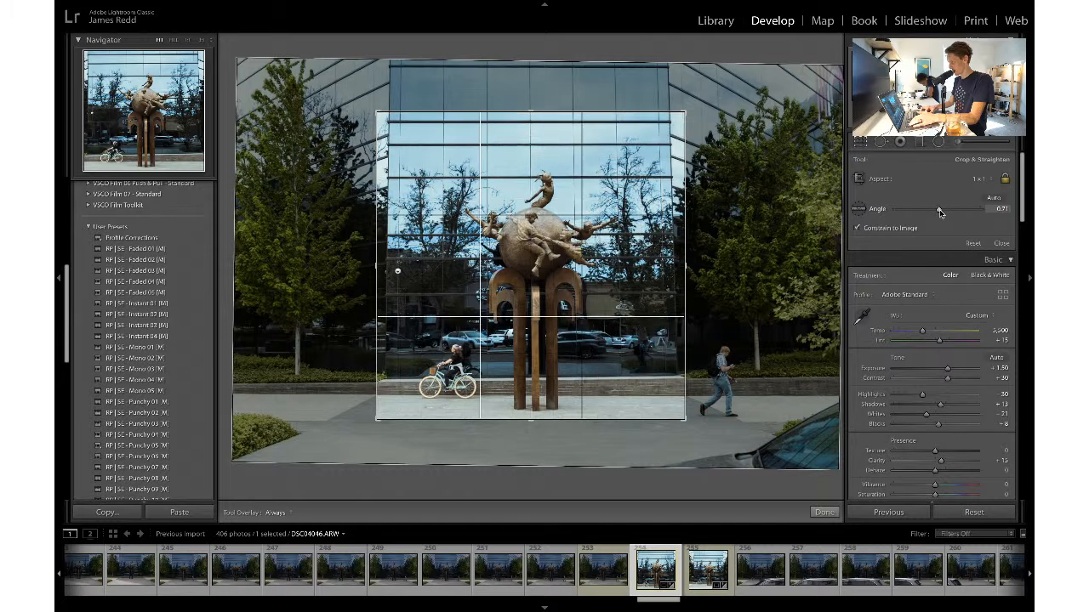
key(r)
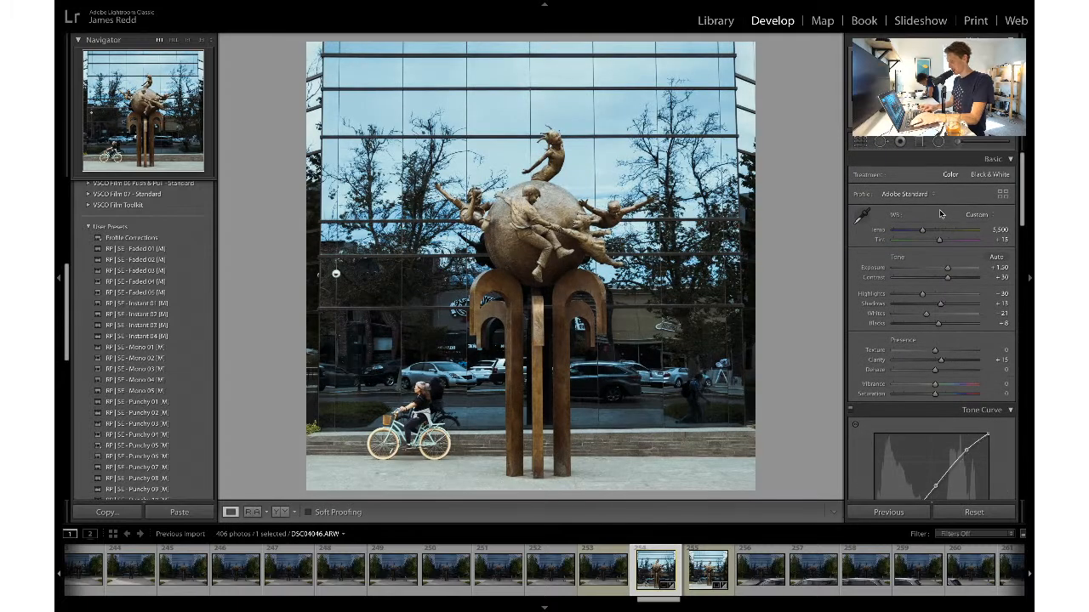
click(862, 142)
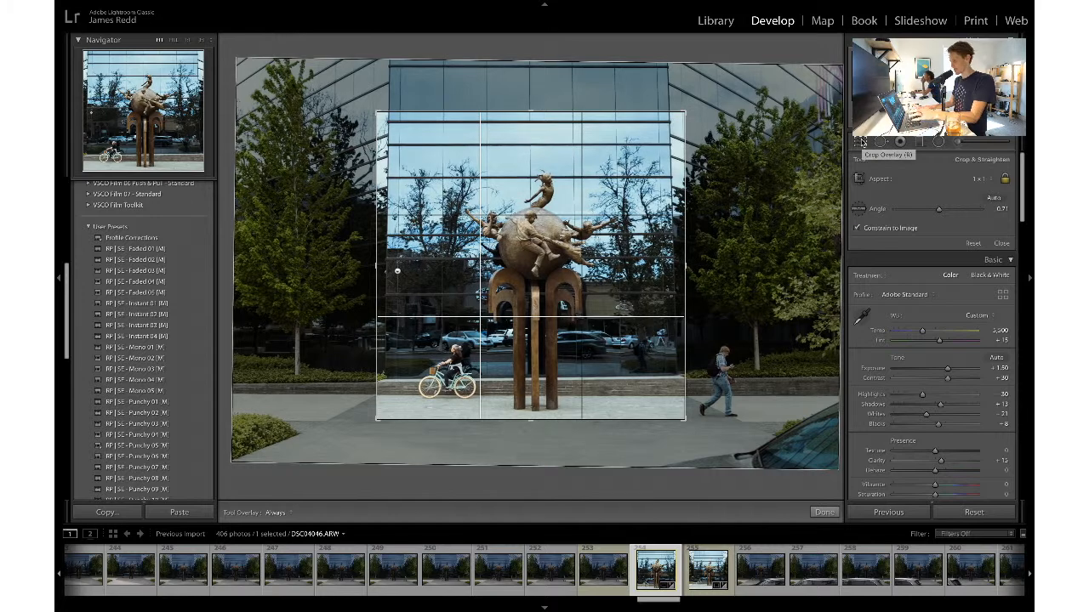
click(861, 142)
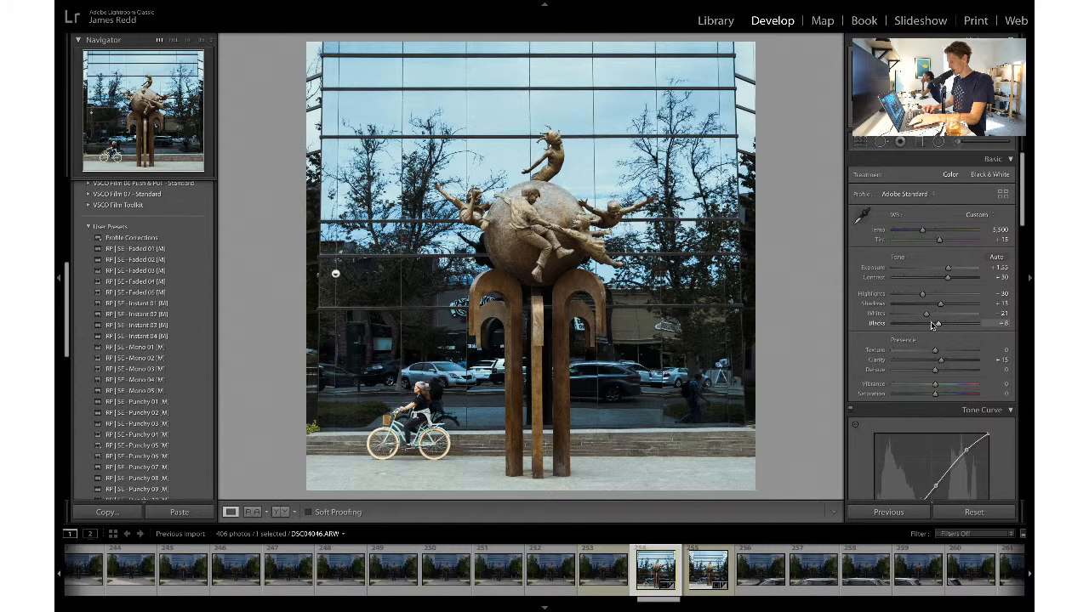
- Try a lens profile vignetting correction of 100 on the statue photo and undo it
scroll(932, 325, down, 10)
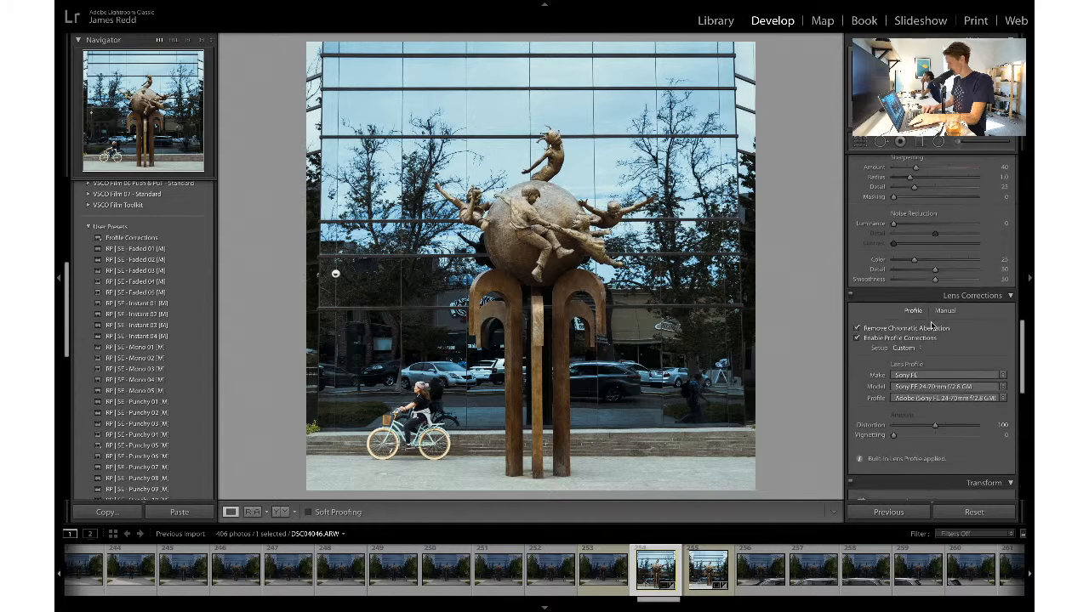
click(997, 435)
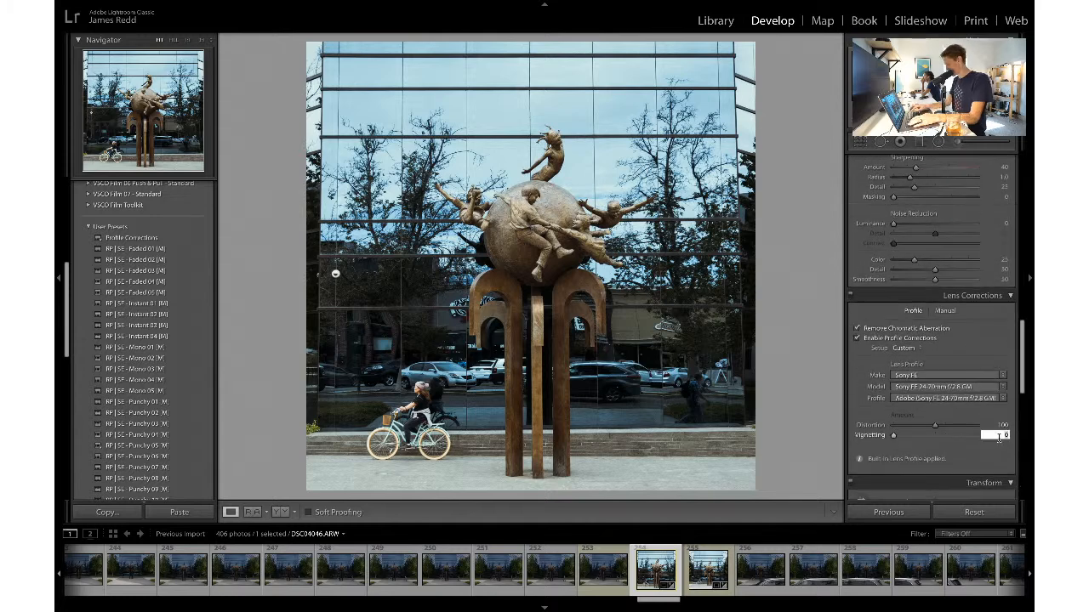
text(100)
key(Return)
key(ctrl+z)
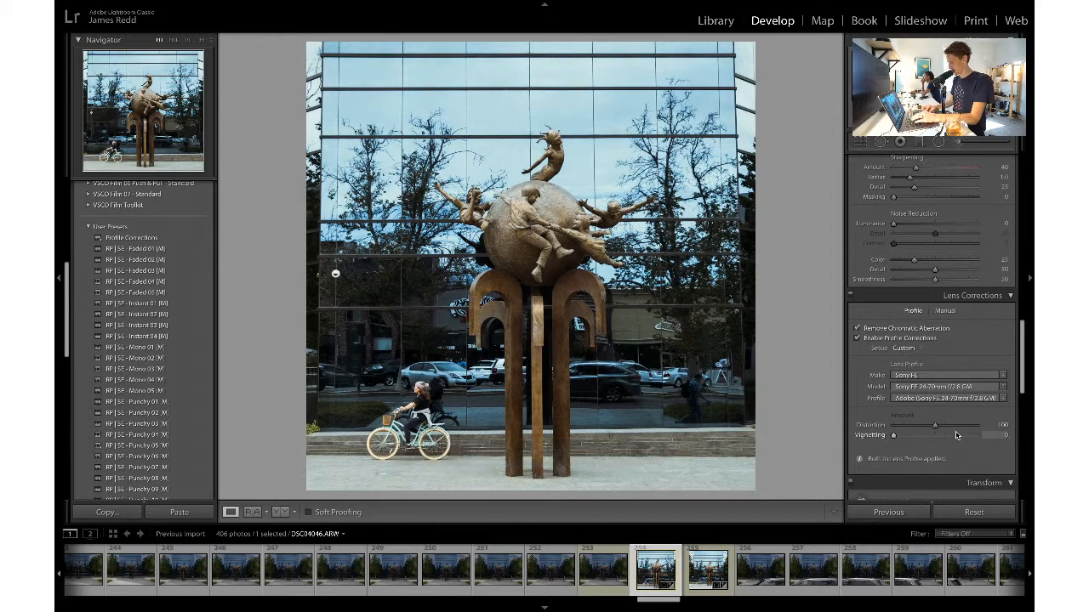
- Export the edited photo DSC04046.ARW with the existing export settings
scroll(956, 435, down, 3)
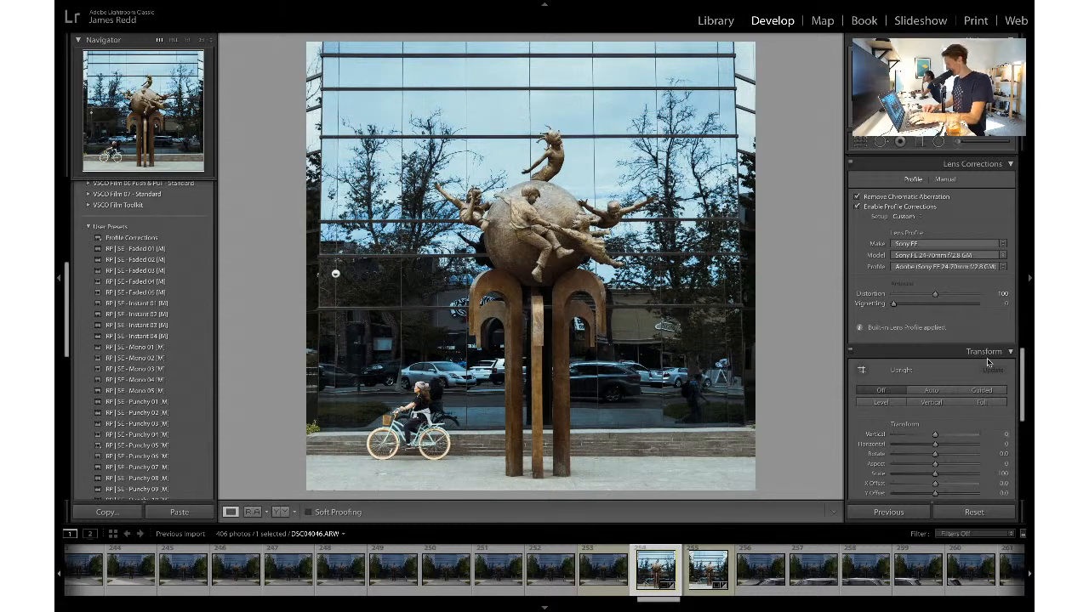
scroll(987, 362, down, 2)
scroll(988, 363, up, 1)
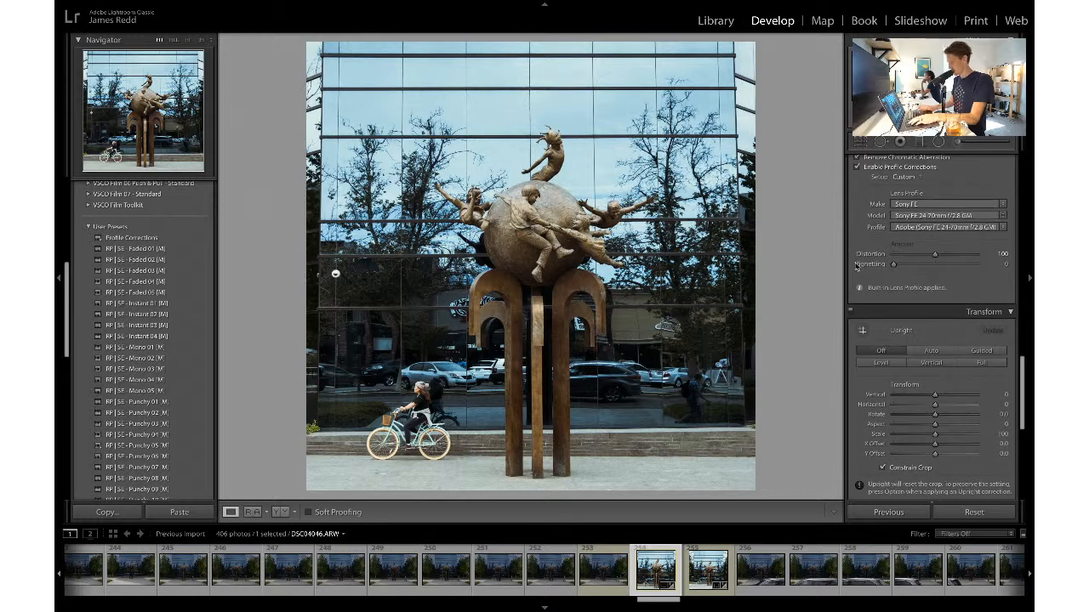
key(super+shift+e)
key(Return)
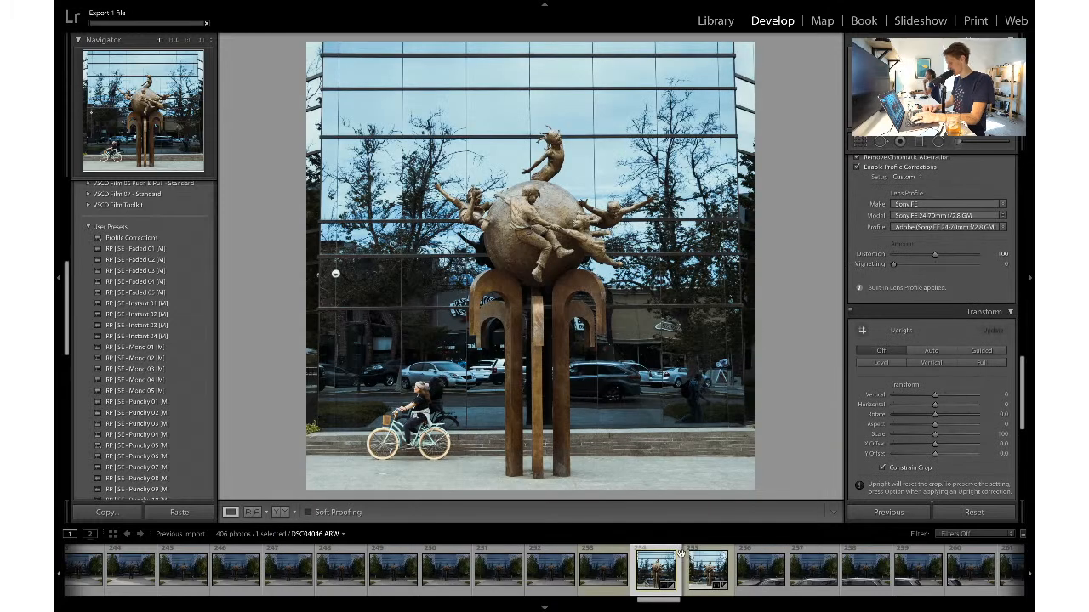
- Open the bandana portrait DSC04060.ARW and apply the Profile Corrections and RP | SE - Punchy 02 [M] presets
scroll(719, 587, right, 3)
scroll(719, 587, right, 5)
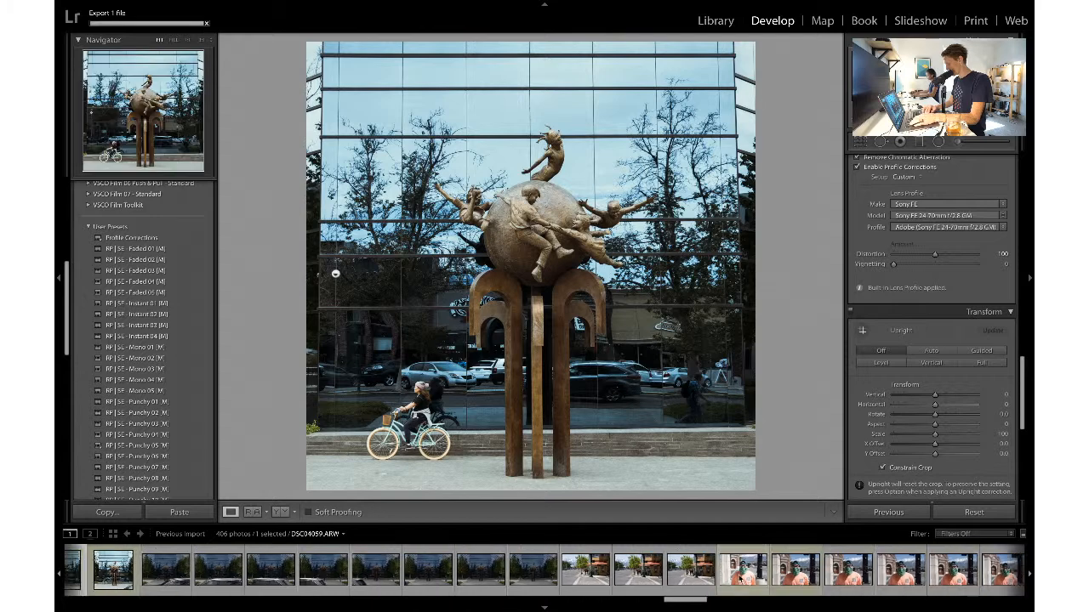
click(672, 576)
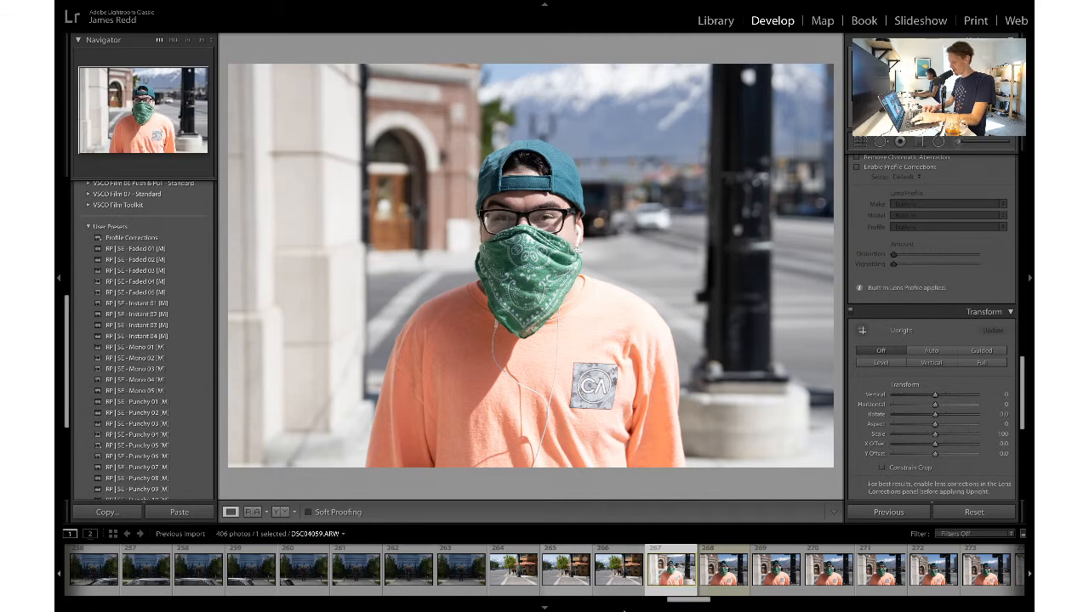
click(731, 576)
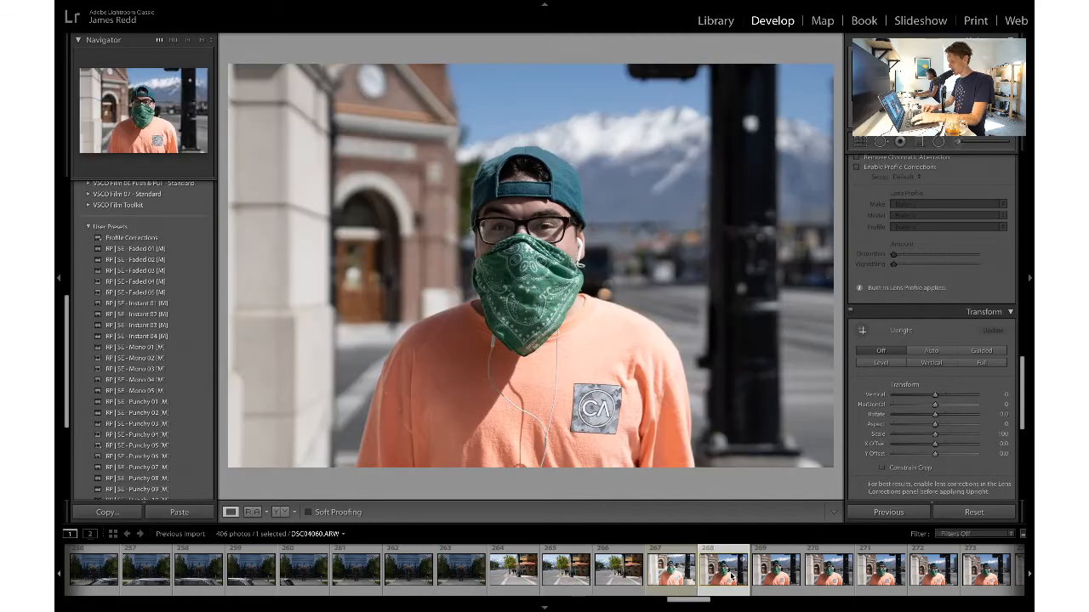
click(132, 238)
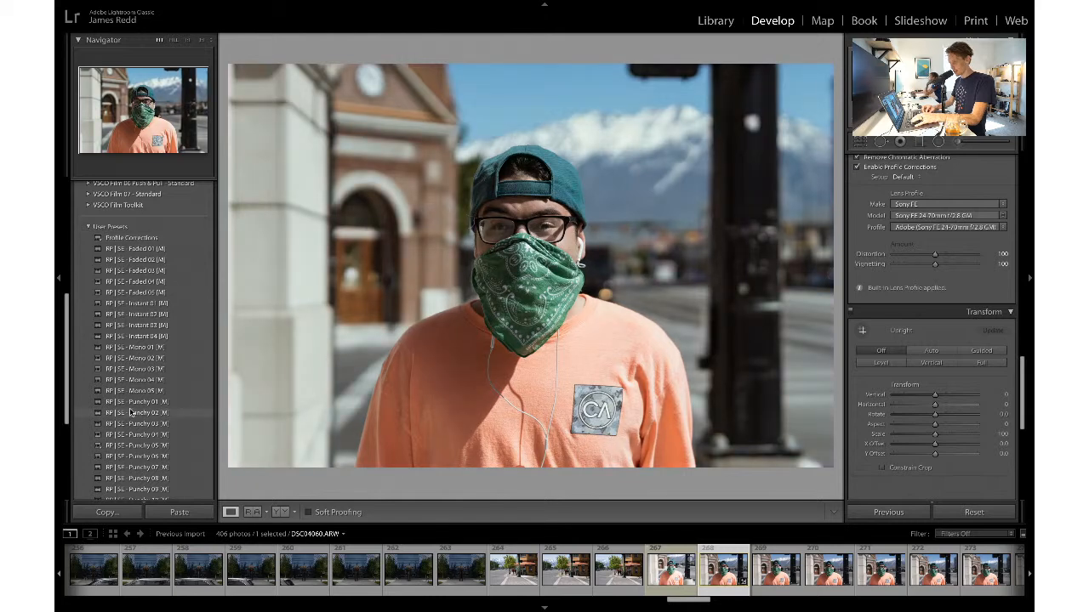
click(132, 413)
- Raise the portrait's exposure to +0.70 and inspect the eyes and bandana up close
scroll(948, 256, up, 10)
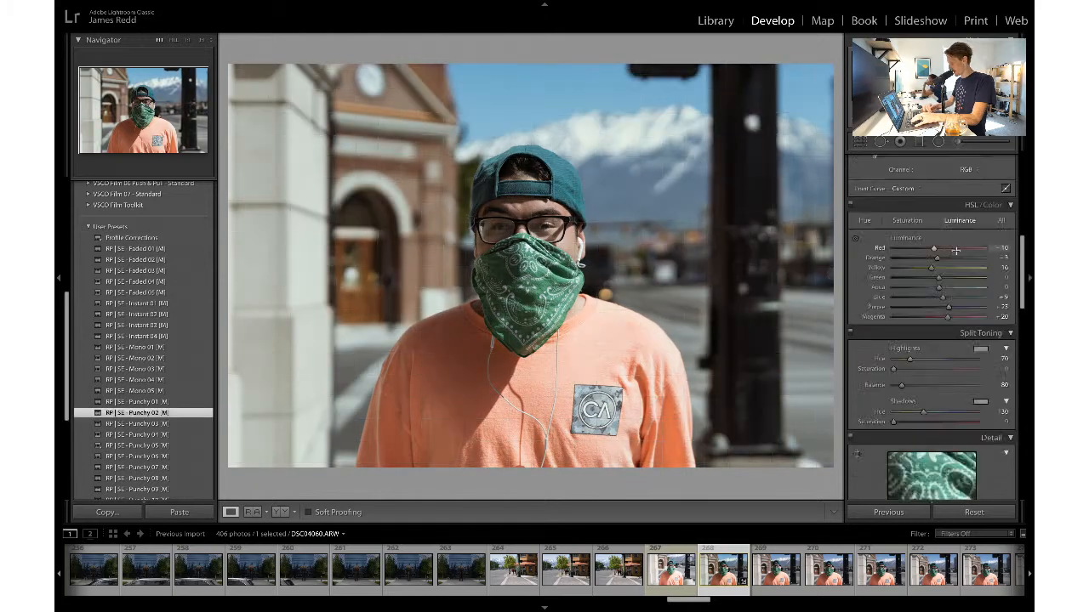
drag(941, 271, 941, 270)
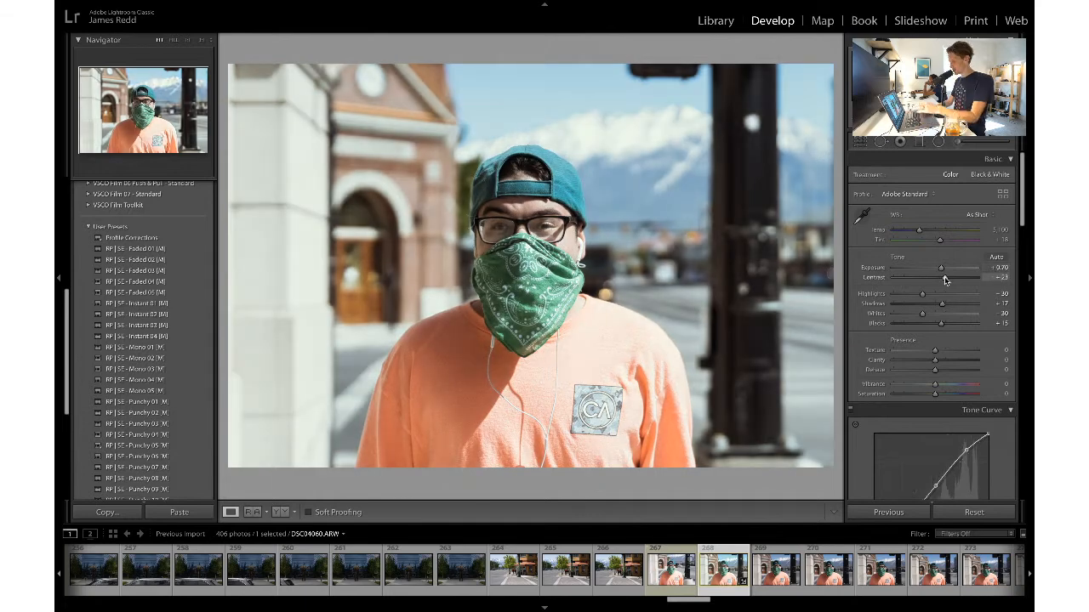
click(944, 276)
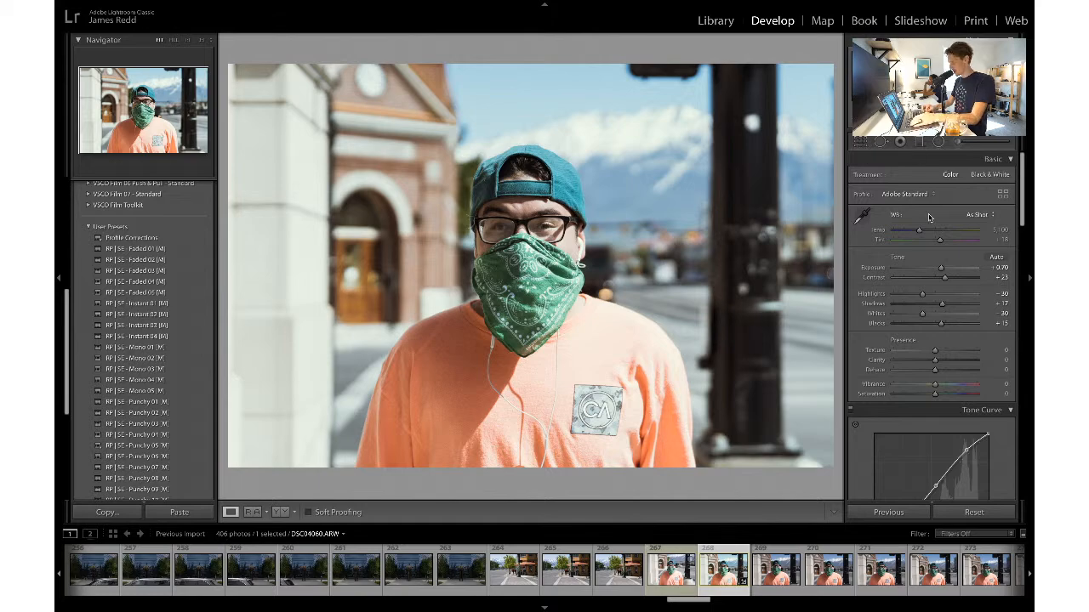
click(549, 175)
drag(495, 306, 693, 5)
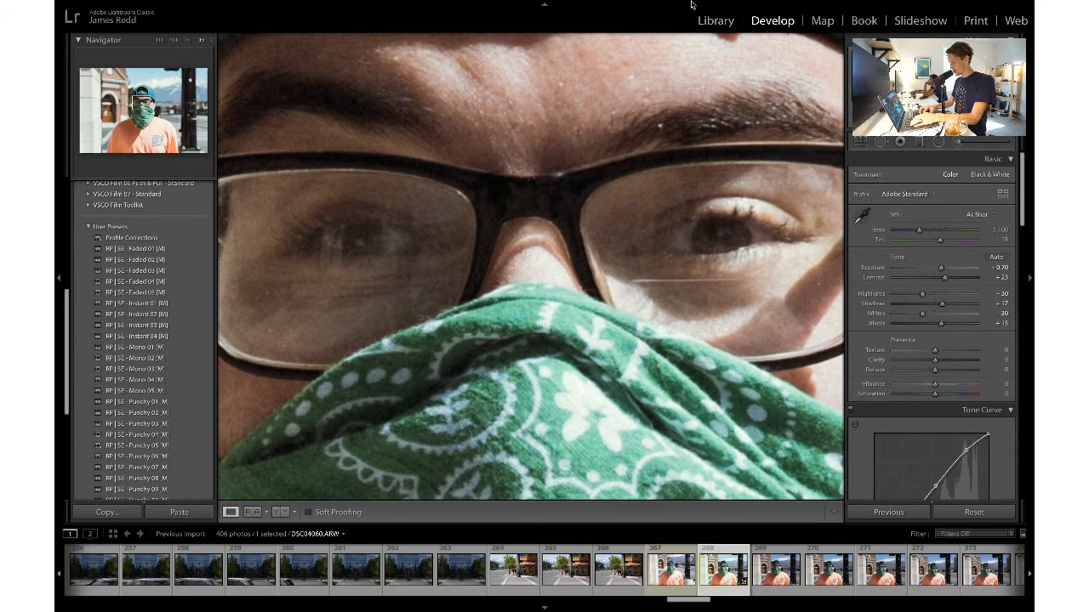
click(575, 210)
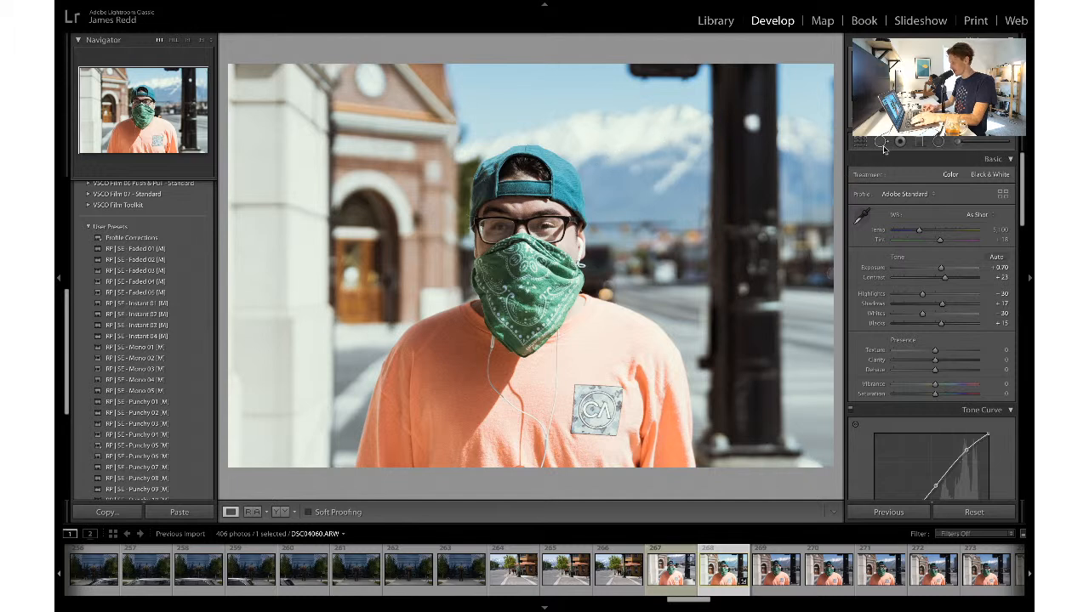
- Try the 4 x 5 / 8 x 10 crop on the portrait and undo the crop
click(860, 142)
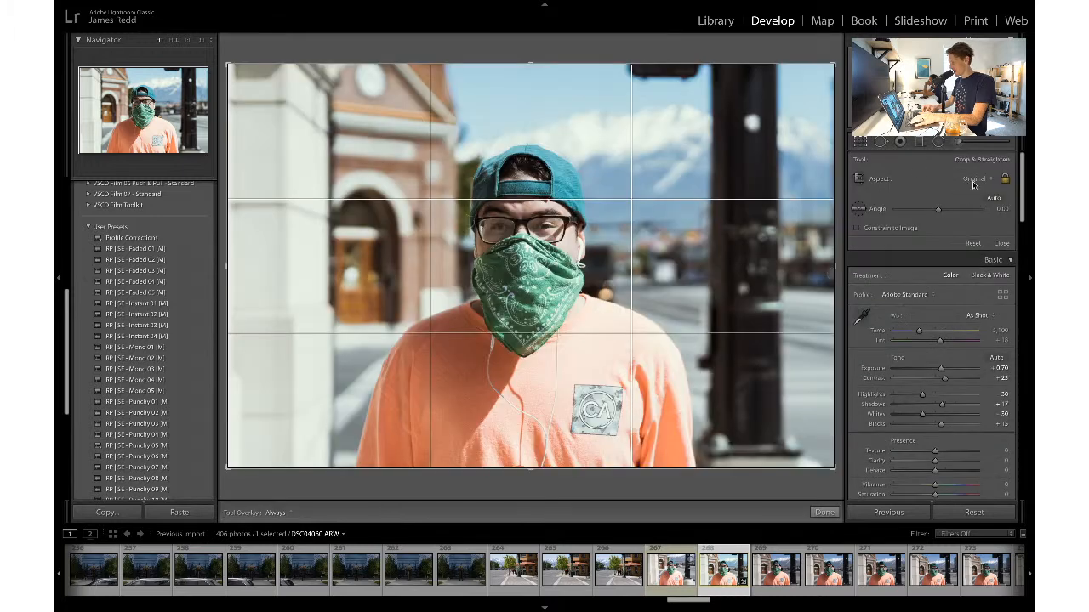
click(972, 182)
click(974, 209)
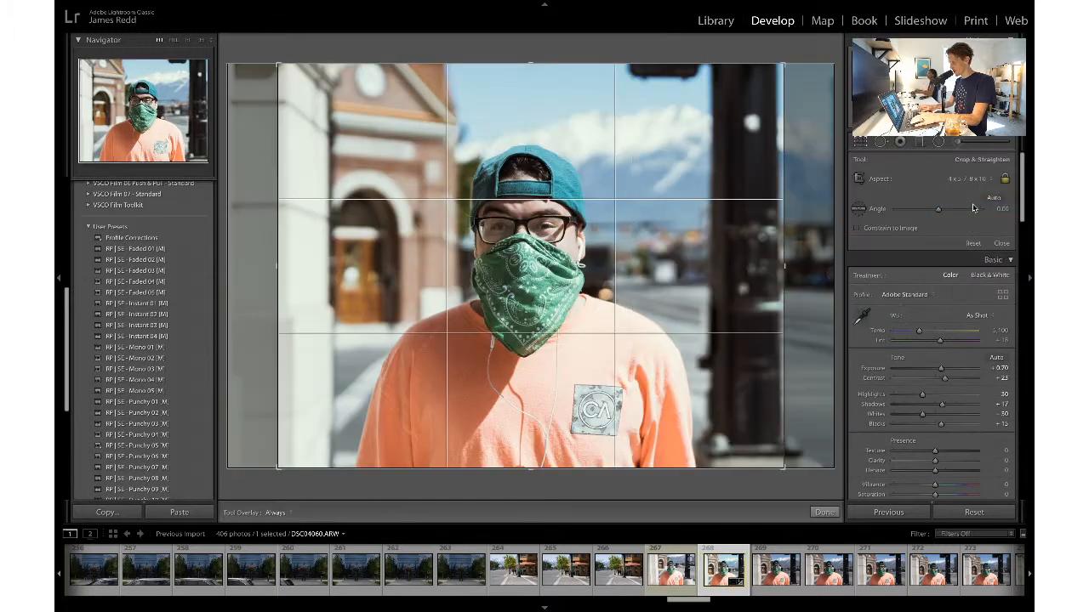
key(Right)
key(Right)
key(super+z)
key(super+z)
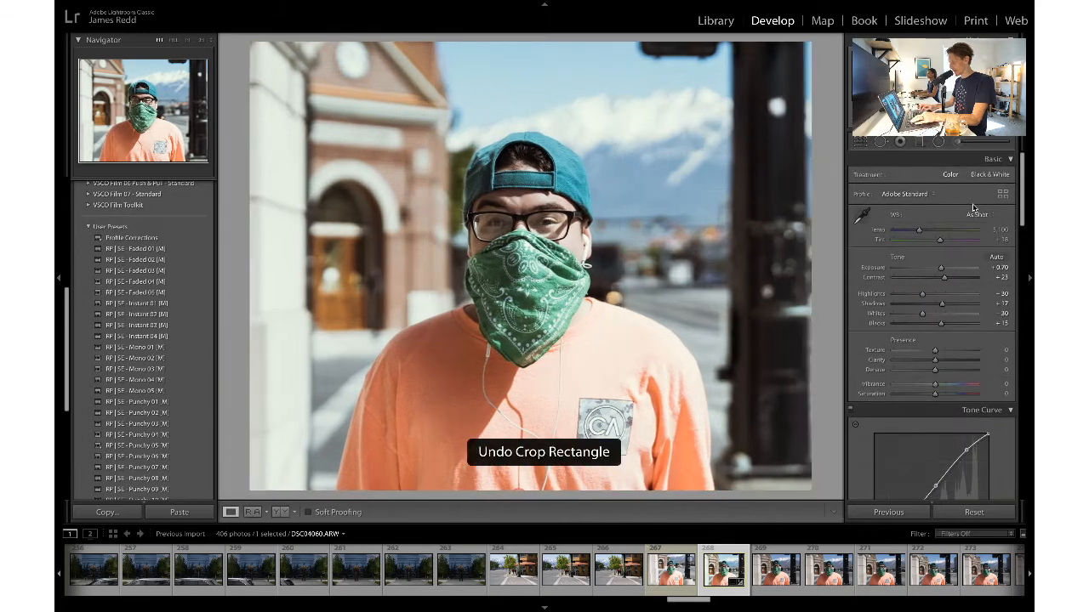
- Crop the portrait slightly tighter at its original aspect ratio
click(879, 142)
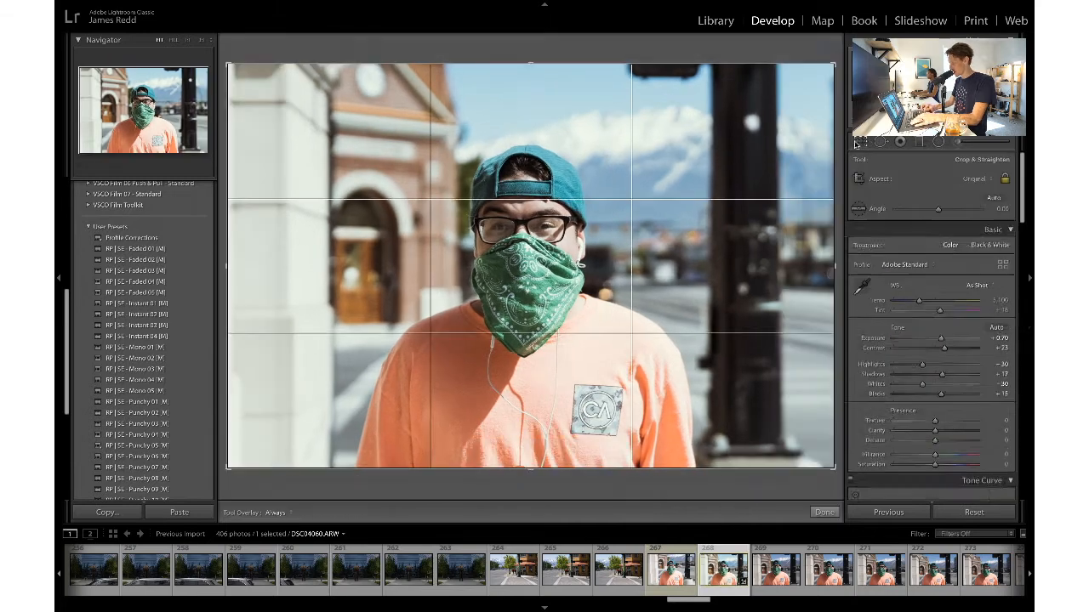
drag(832, 68, 830, 68)
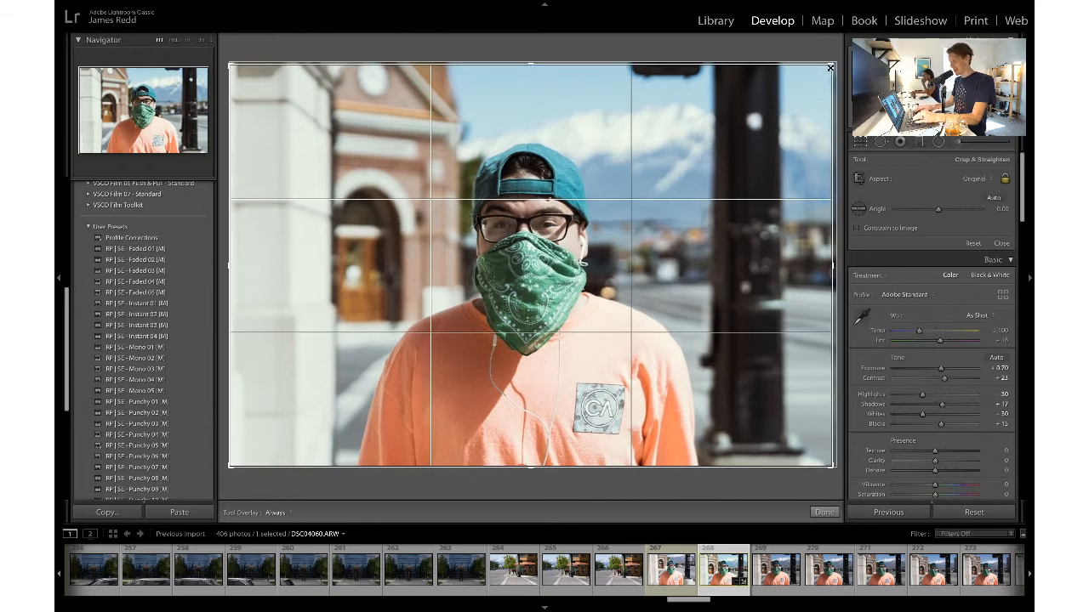
key(Return)
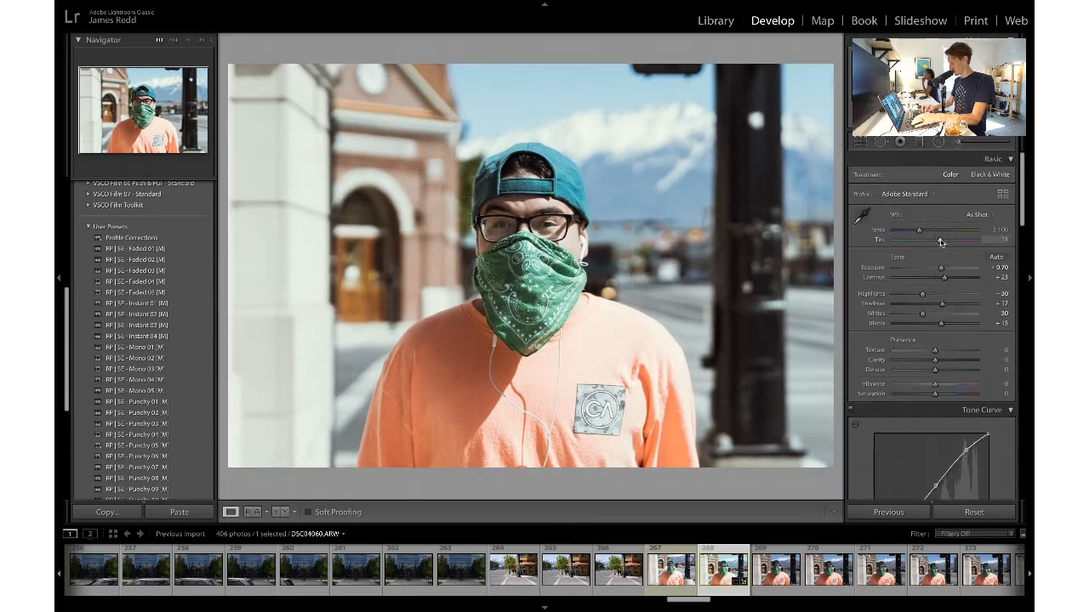
- Set the portrait's Contrast to +30 and raise Exposure to +0.85
click(997, 277)
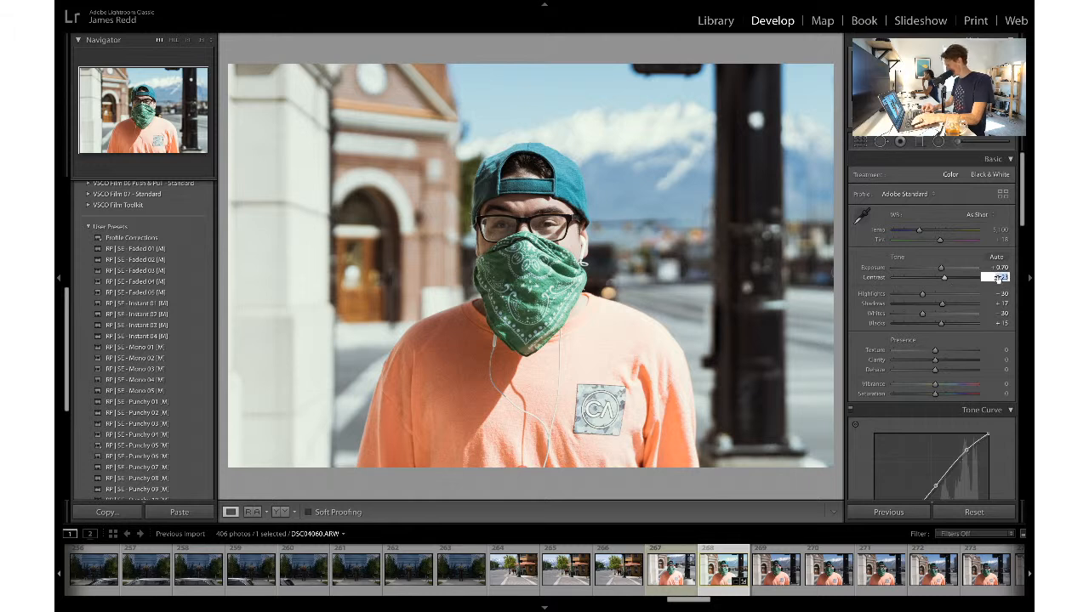
text(30)
key(Return)
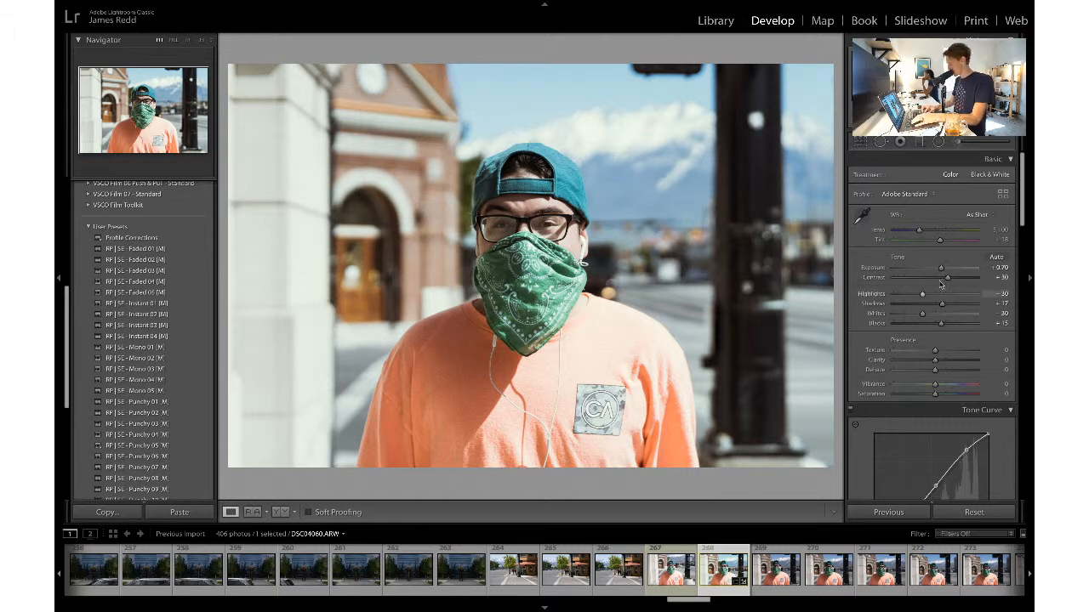
drag(940, 268, 943, 269)
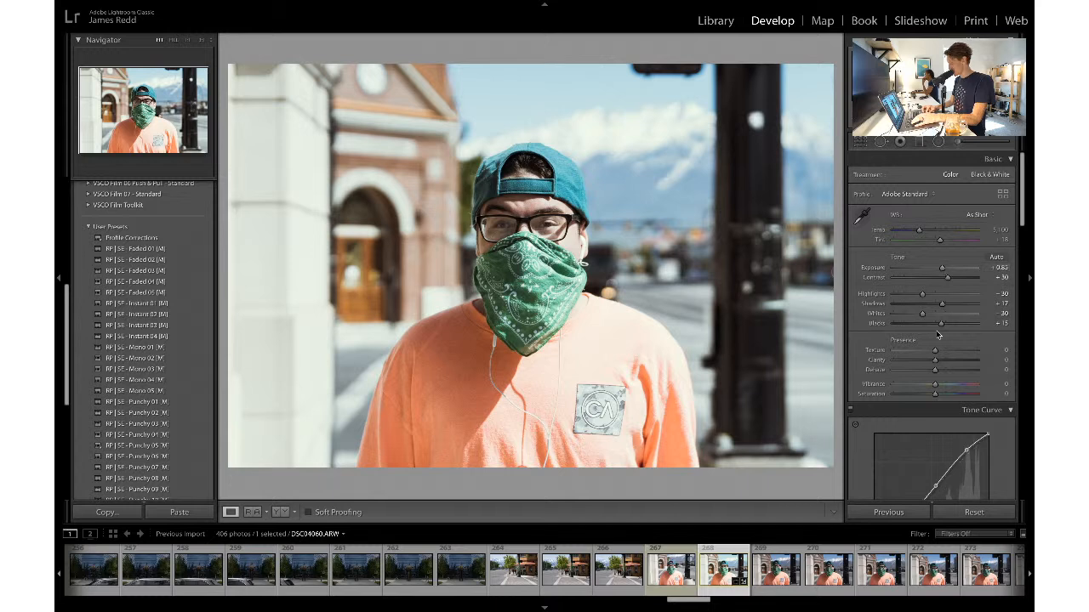
- Try Blacks at -4 and Shadows at +7 on the portrait, and undo both changes
key(ctrl+z)
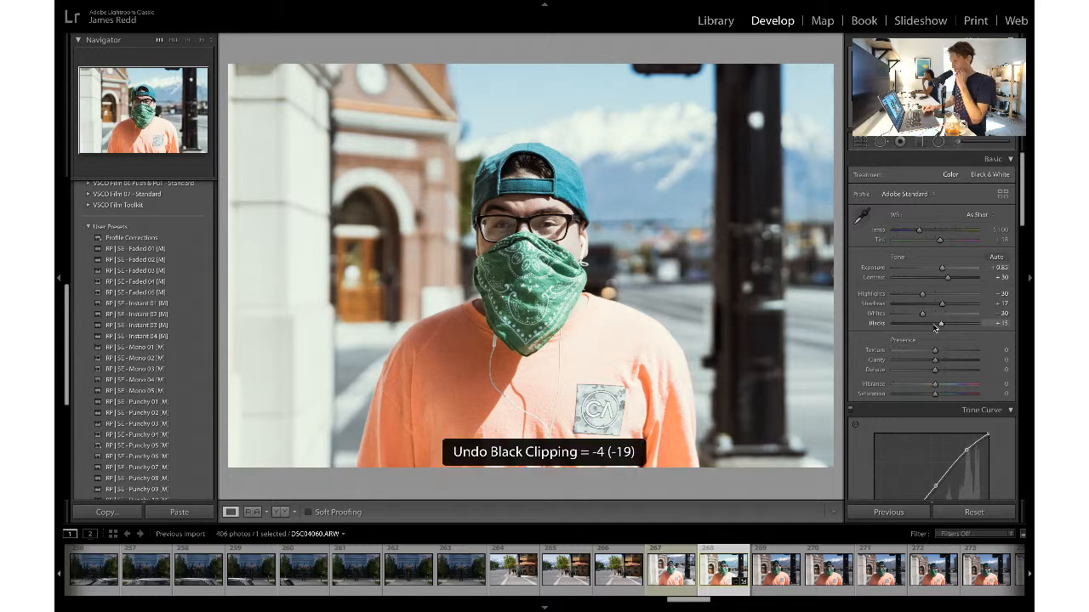
key(ctrl+z)
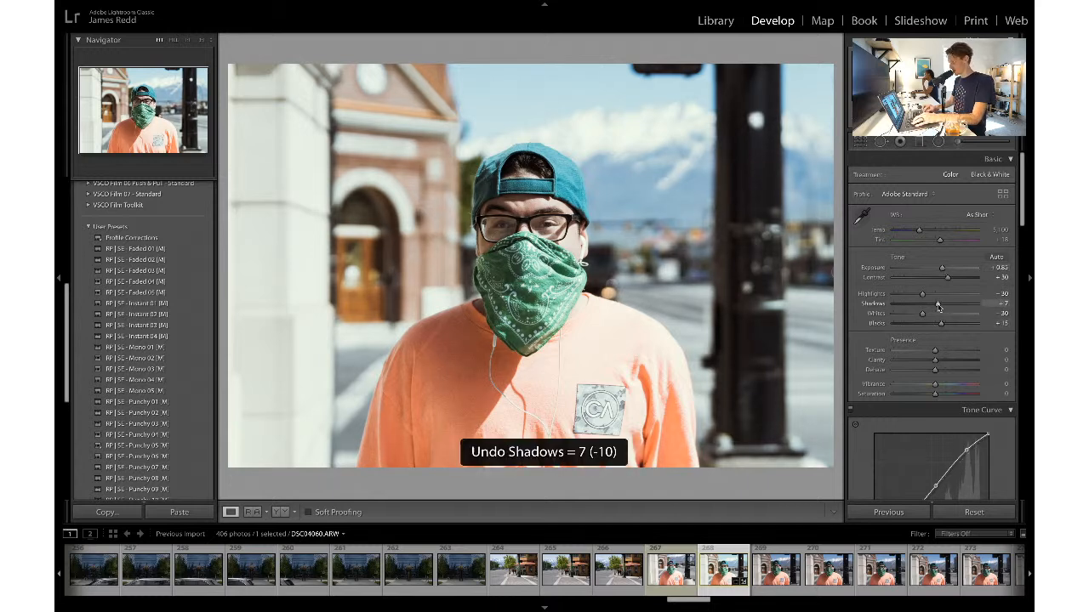
drag(938, 305, 940, 305)
- Adjust the HSL Luminance of the portrait, setting Blue to +8 and Orange to -6
scroll(943, 353, down, 5)
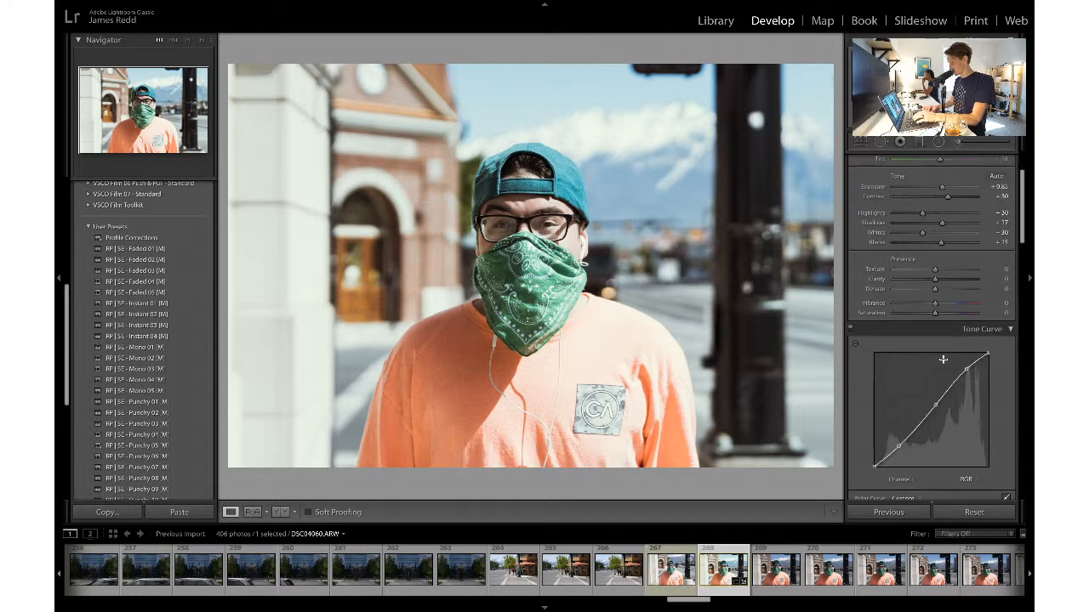
scroll(944, 363, down, 3)
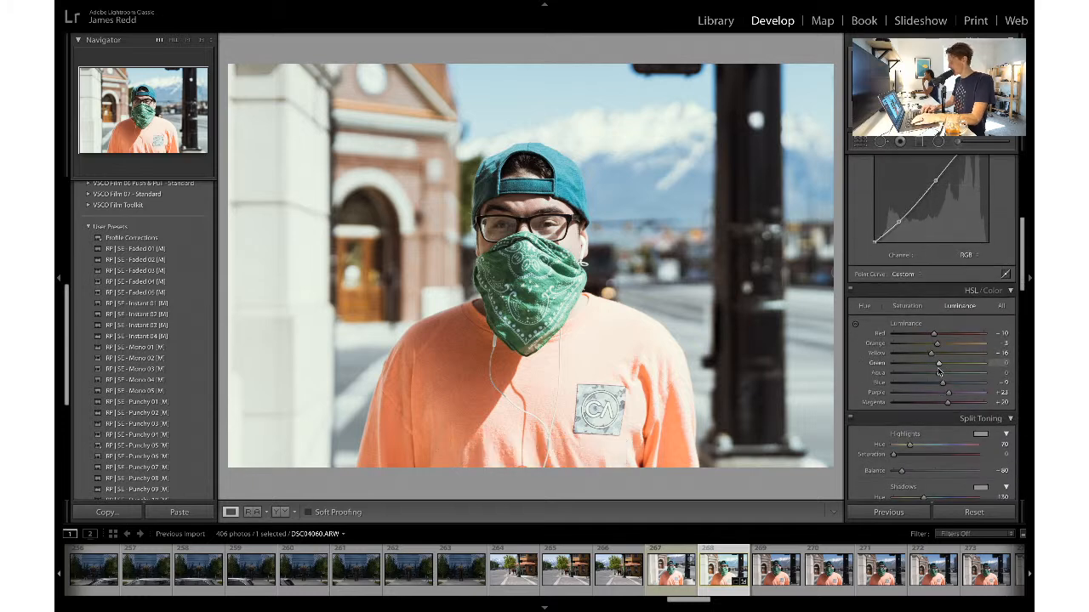
drag(938, 388, 939, 387)
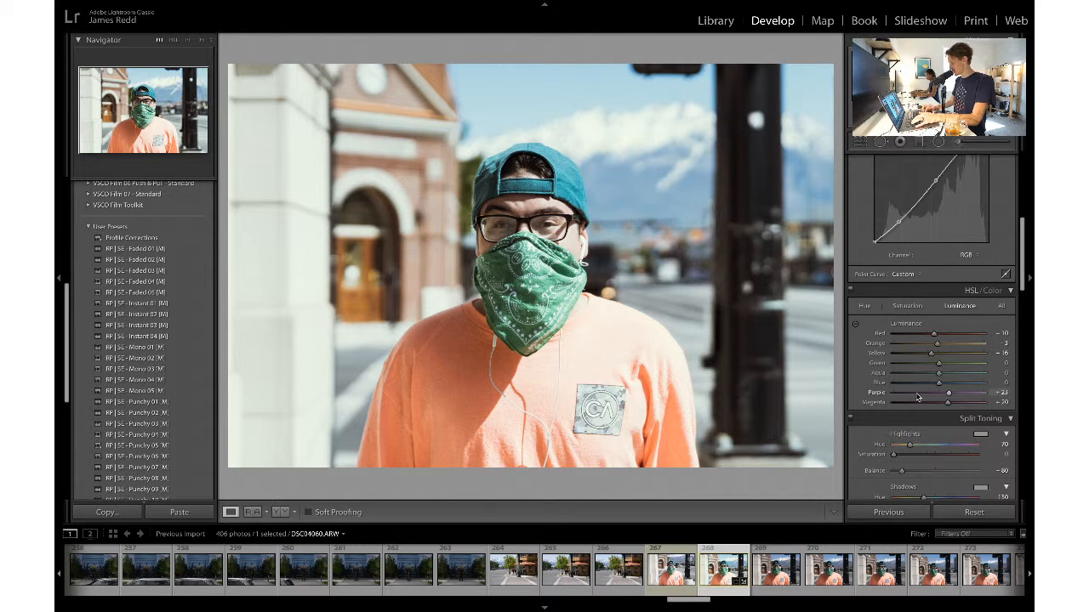
mouse_move(939, 386)
mouse_down()
mouse_move(953, 388)
mouse_move(943, 388)
mouse_up()
drag(936, 347, 938, 351)
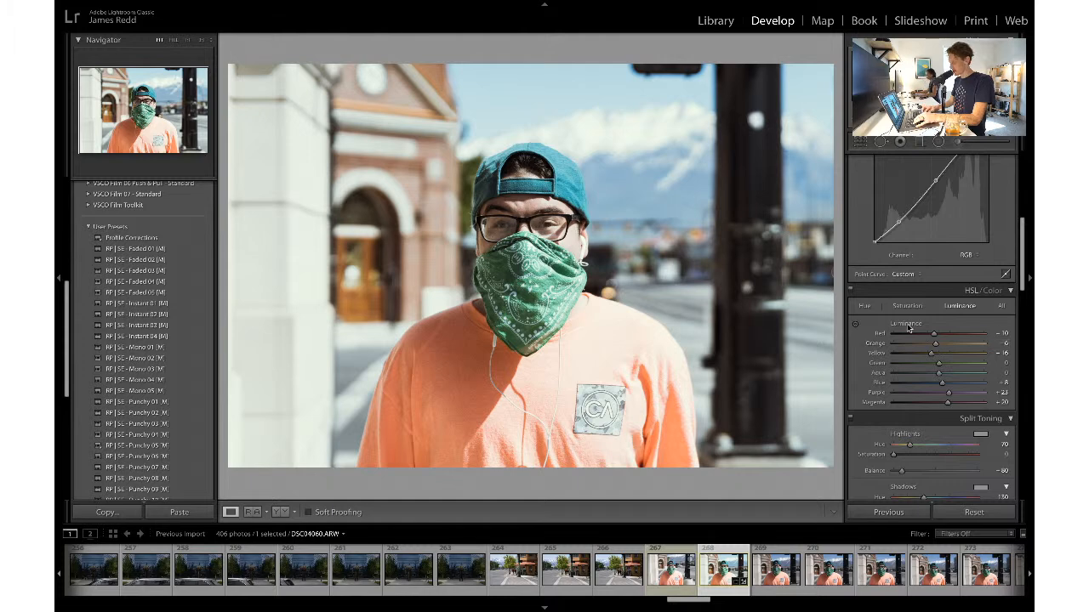
- Try Blacks values of -1 and 0 on the portrait, undoing each change
scroll(945, 321, up, 4)
scroll(946, 316, up, 3)
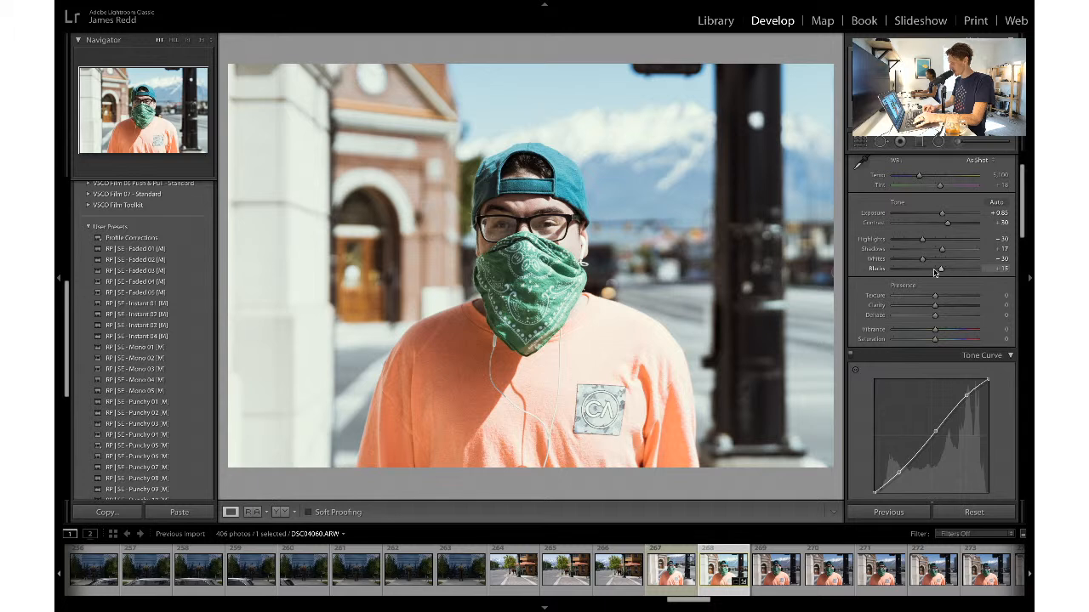
click(934, 270)
key(ctrl+z)
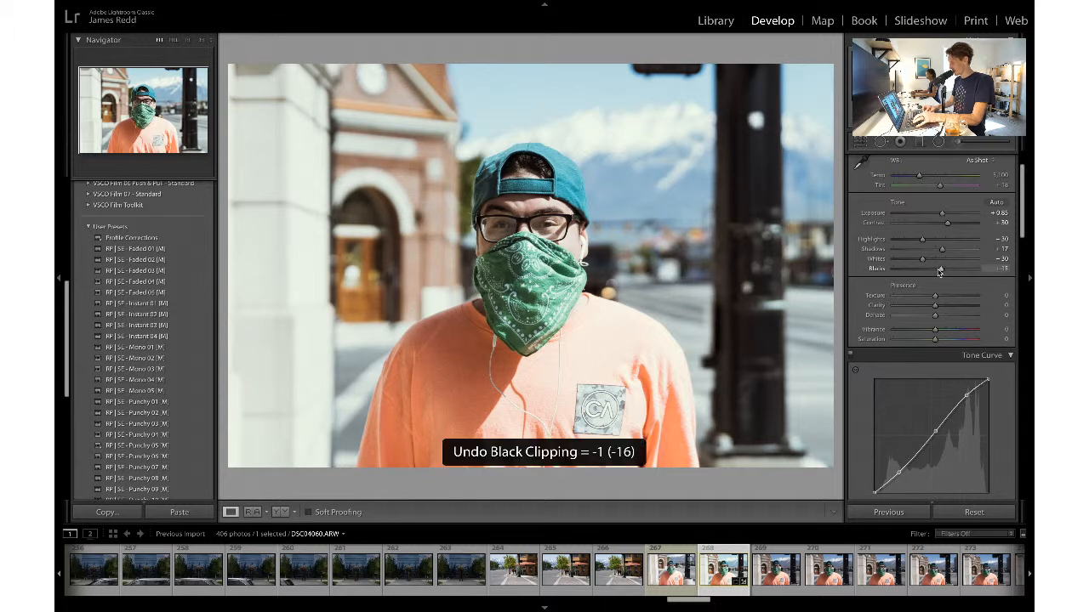
click(1000, 269)
text(0)
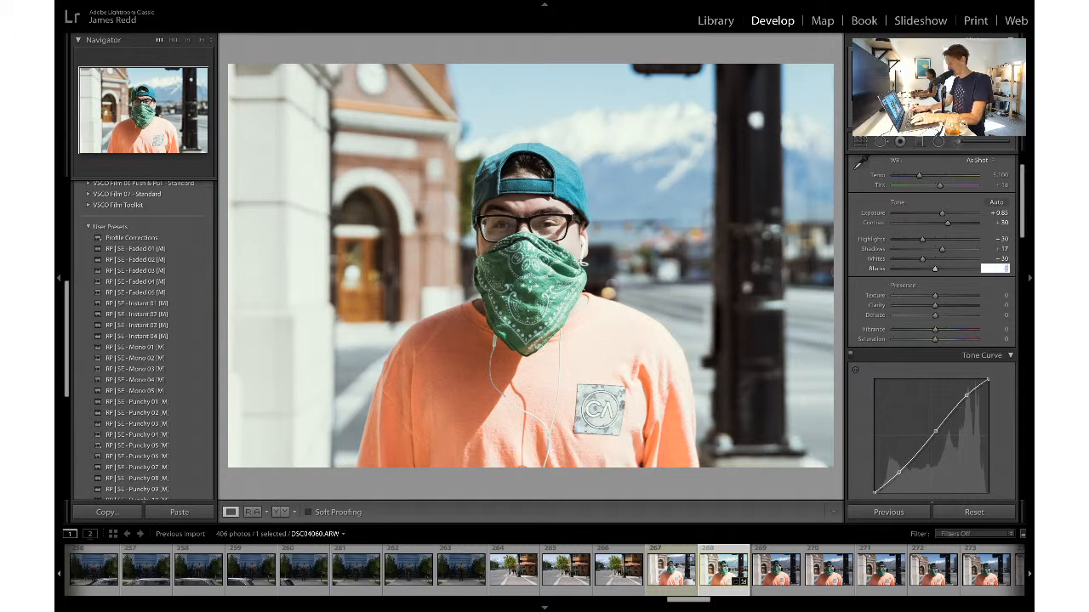
key(Return)
key(ctrl+z)
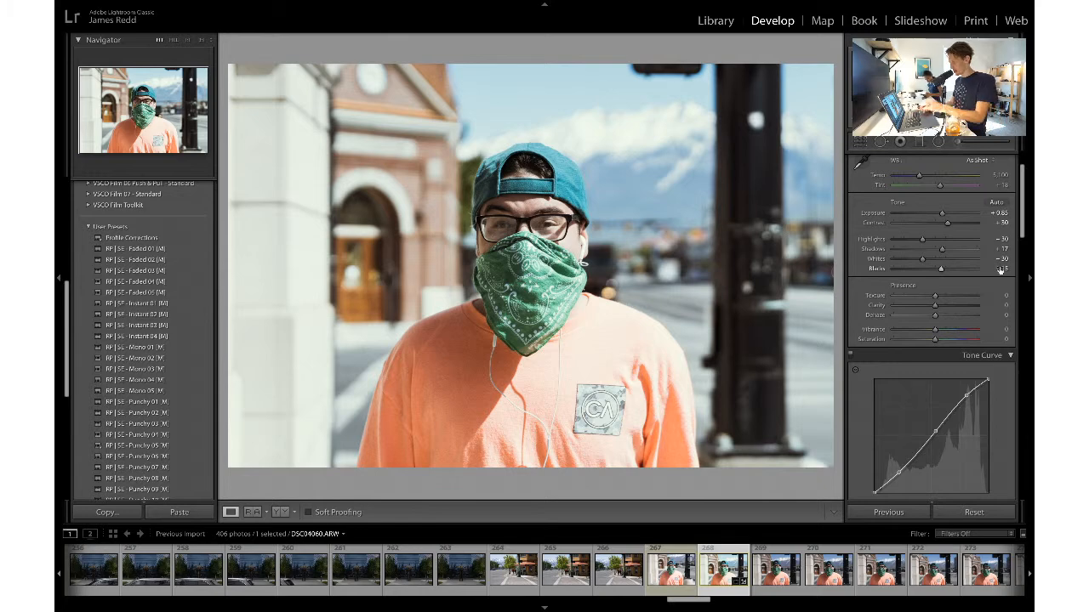
- Try a 16 x 9 crop on the portrait, shift the framing vertically, and undo the crop
click(867, 141)
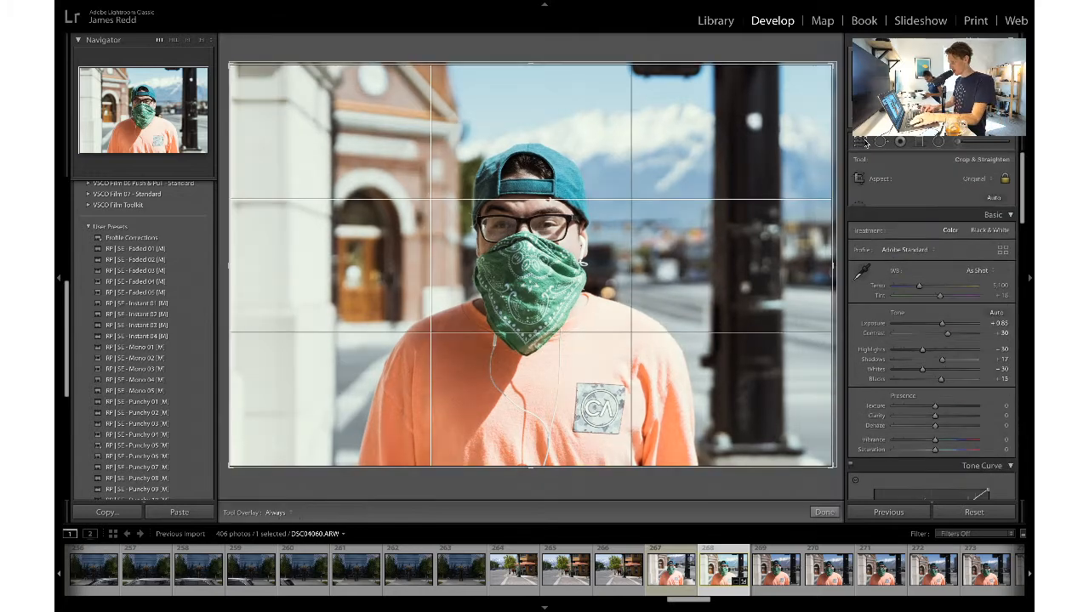
click(976, 177)
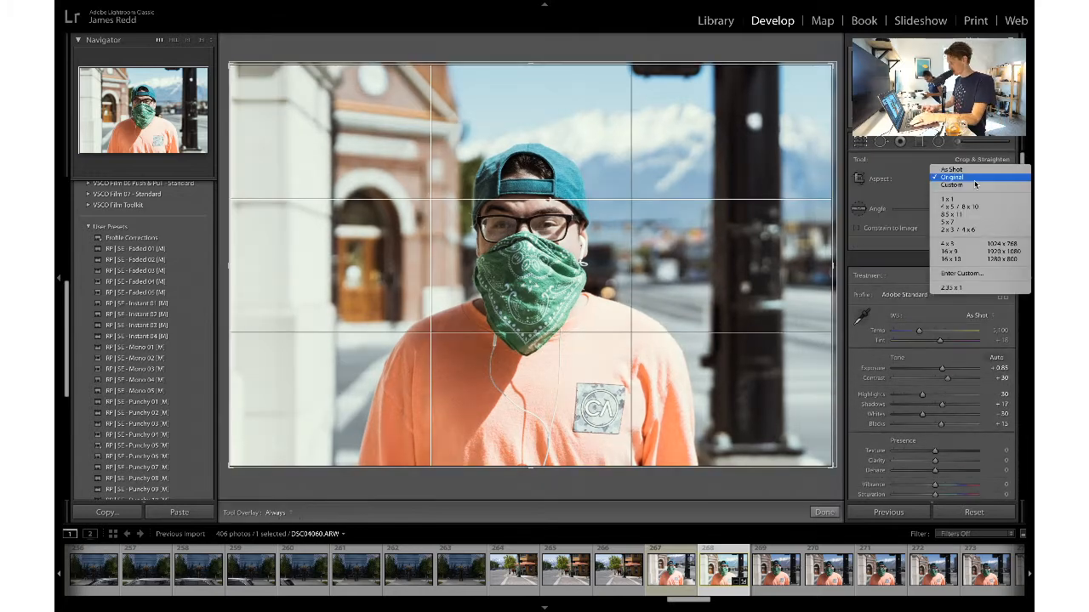
click(966, 252)
key(Up)
key(Up)
key(Up)
key(Up)
key(Up)
key(Up)
key(Up)
key(Up)
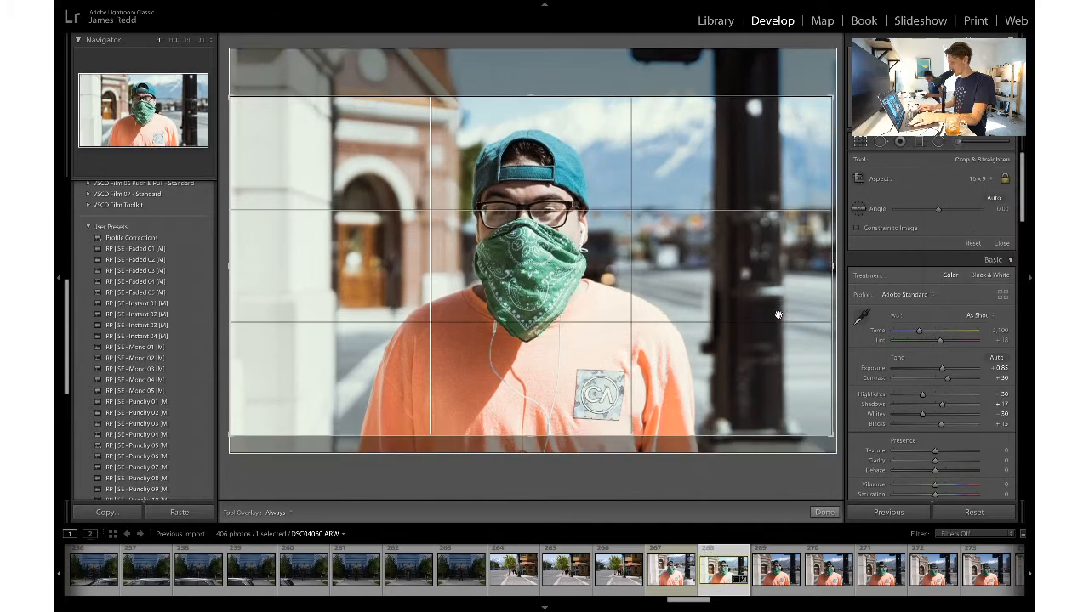
key(Return)
key(ctrl+z)
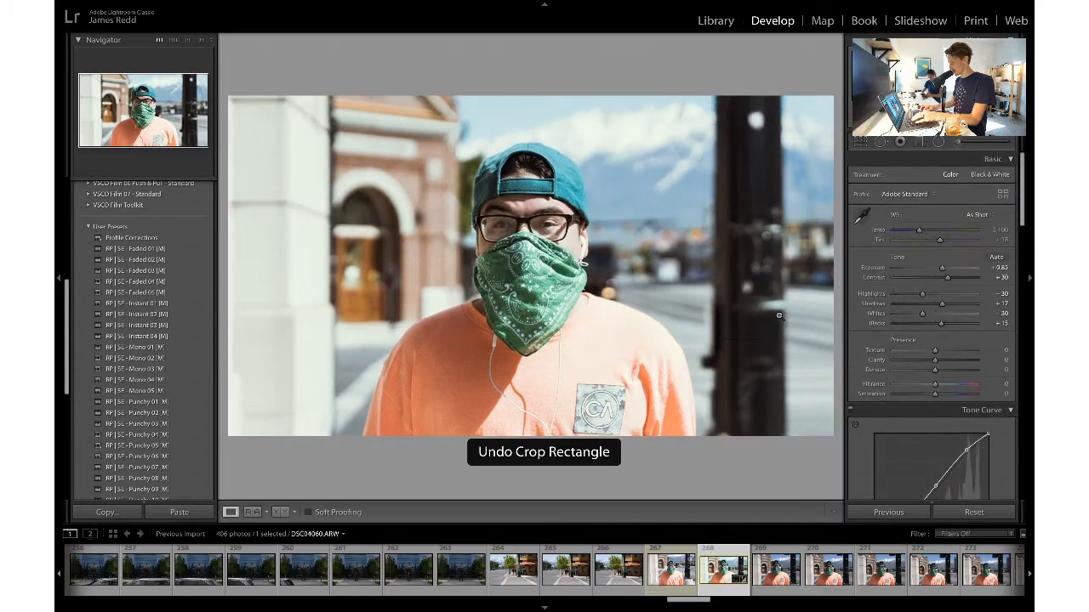
key(ctrl+z)
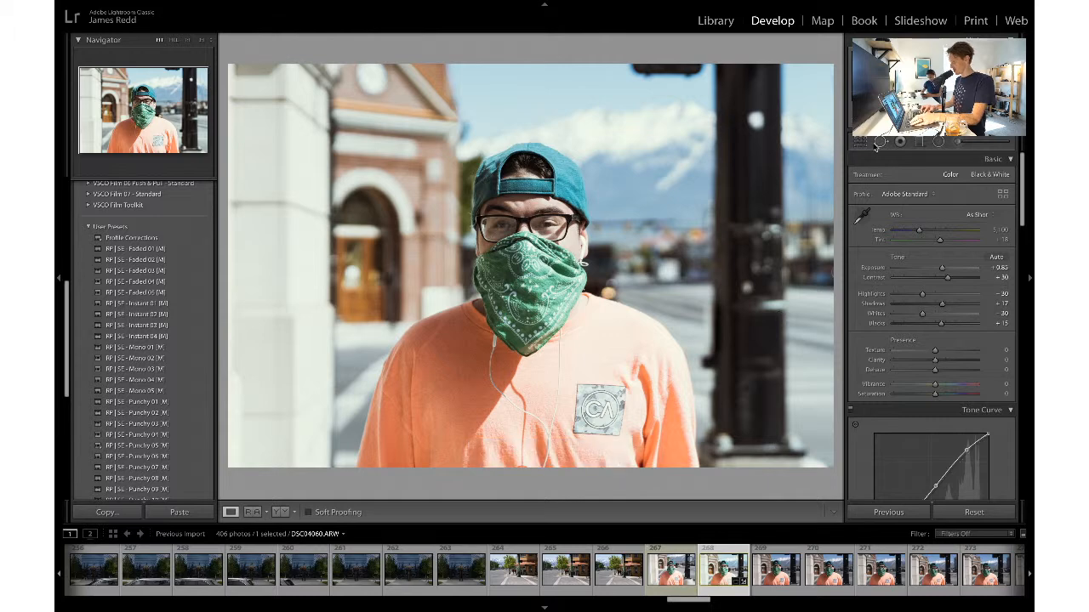
- Try a 4 x 3 crop, compare it with the previous framing, and undo the crop
key(r)
click(975, 180)
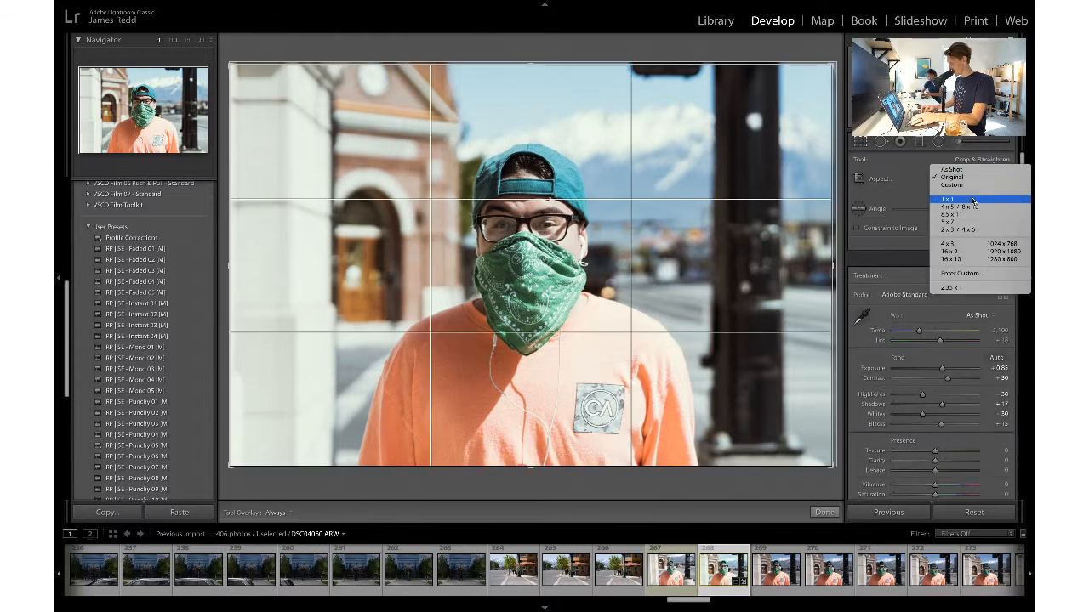
click(963, 244)
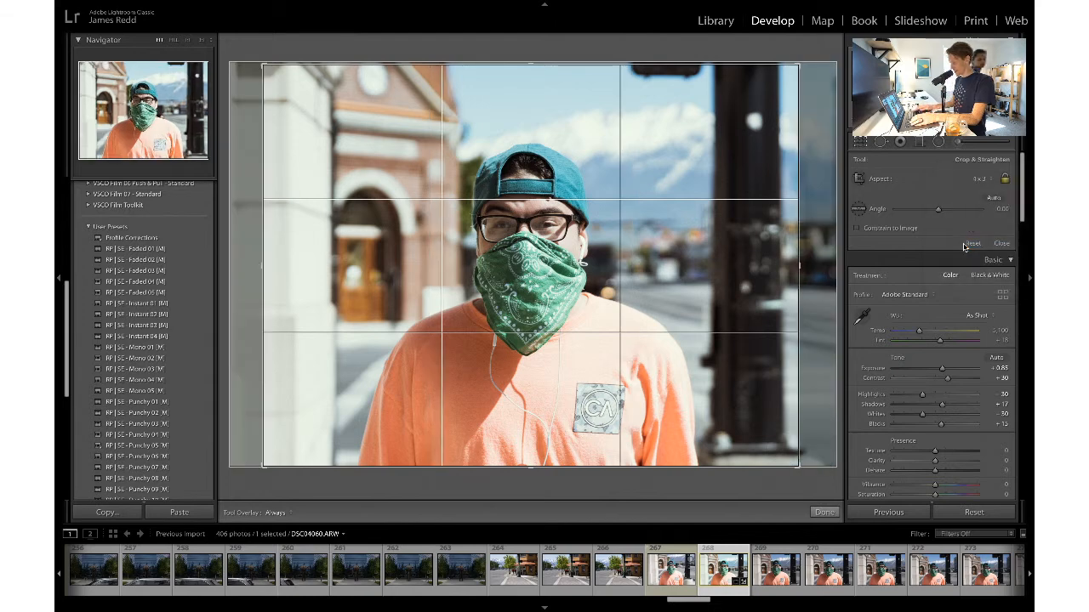
key(Return)
key(ctrl+z)
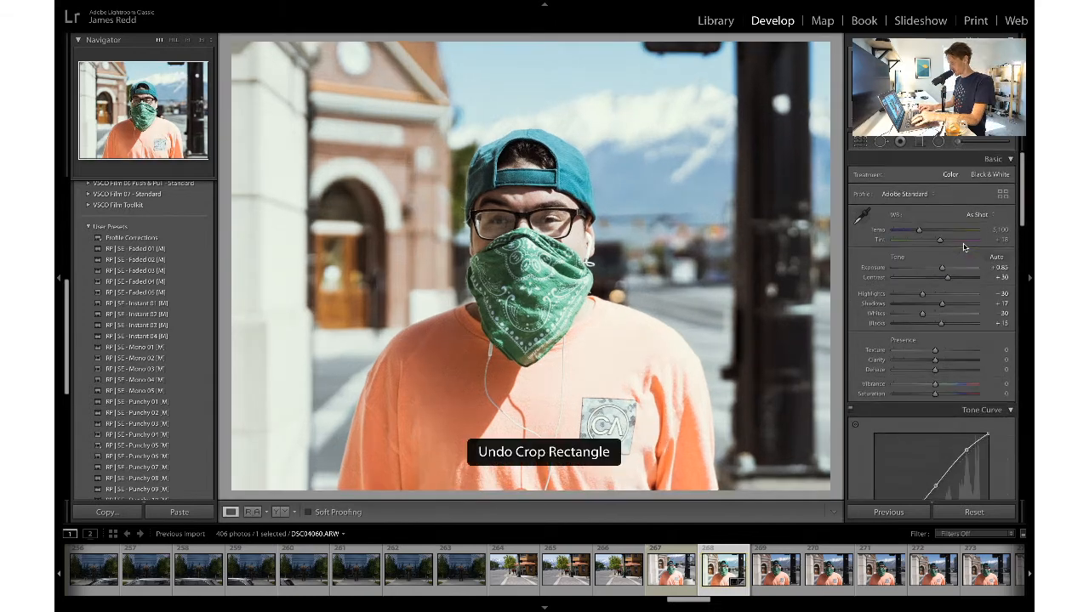
key(ctrl+y)
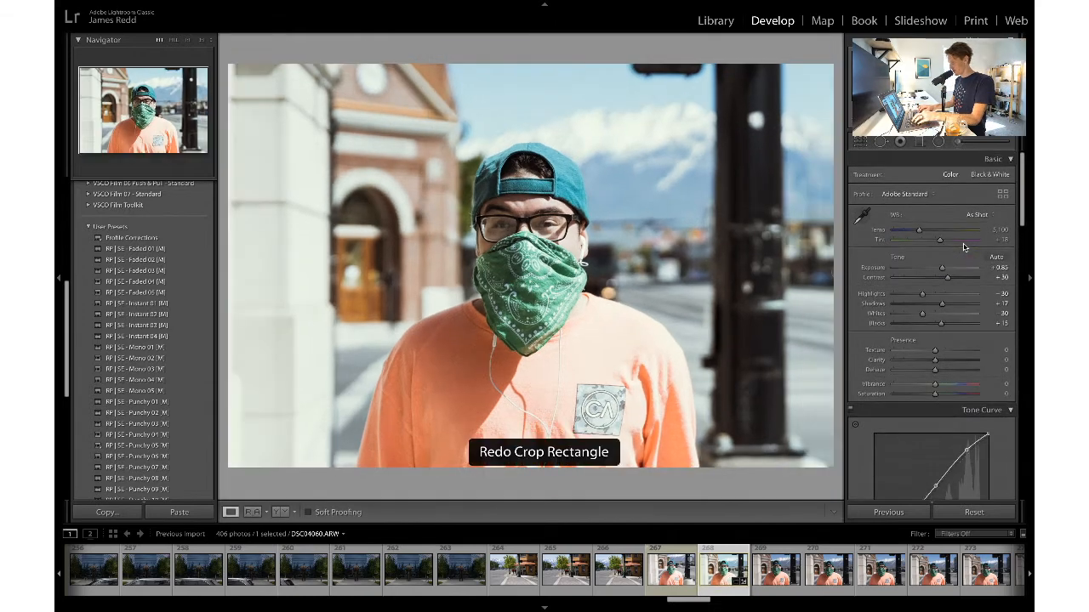
key(ctrl+z)
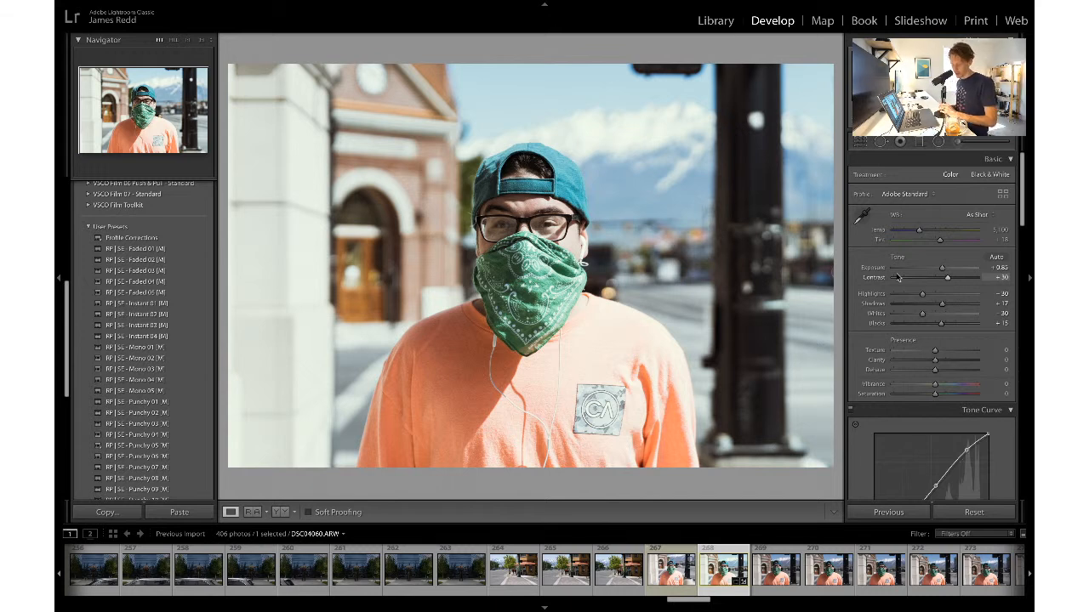
click(867, 148)
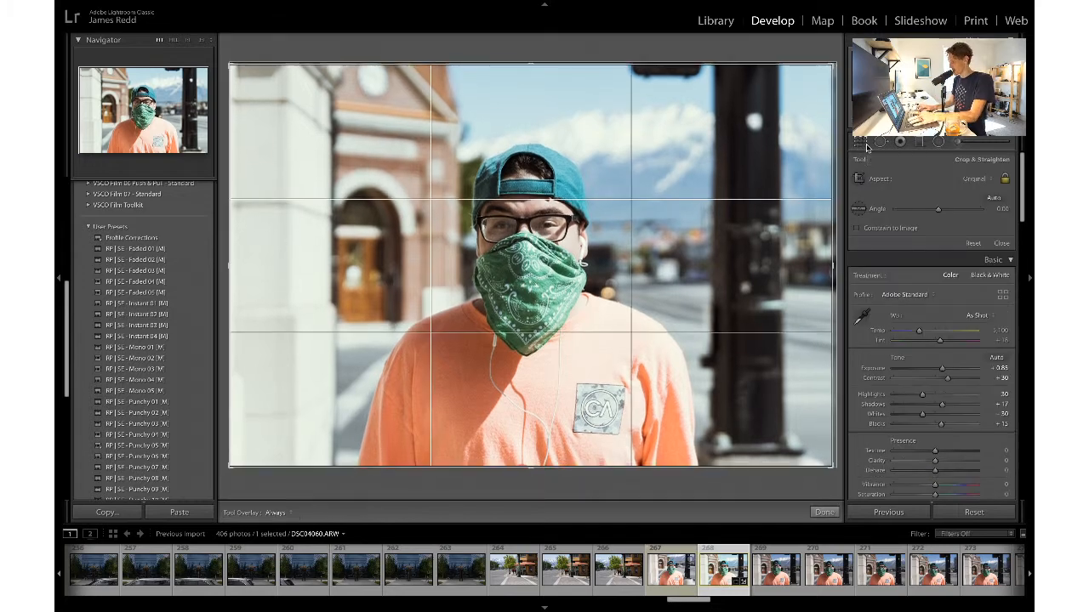
click(867, 148)
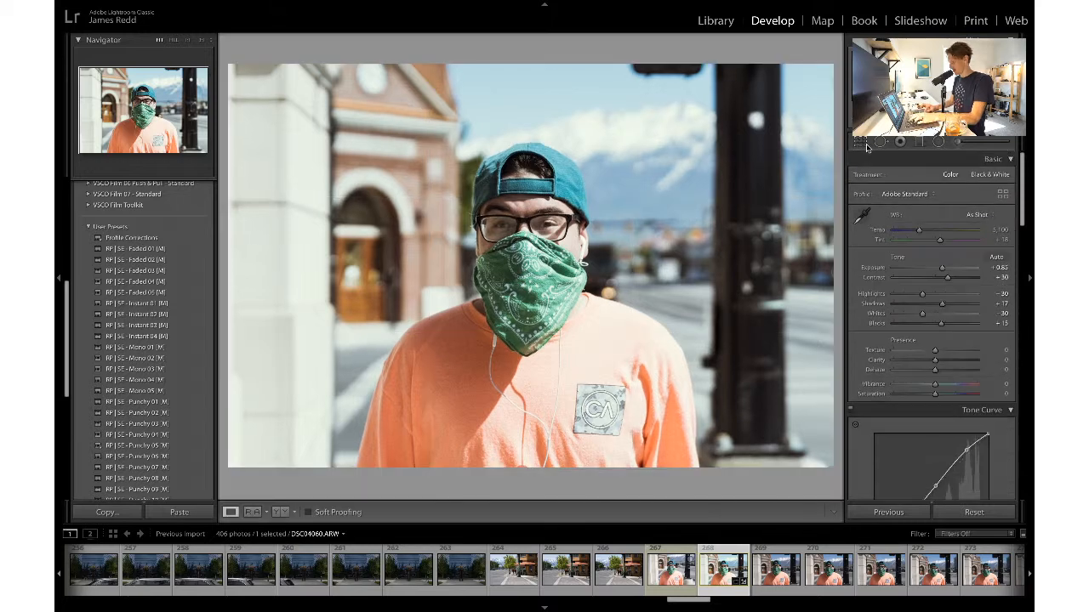
click(864, 143)
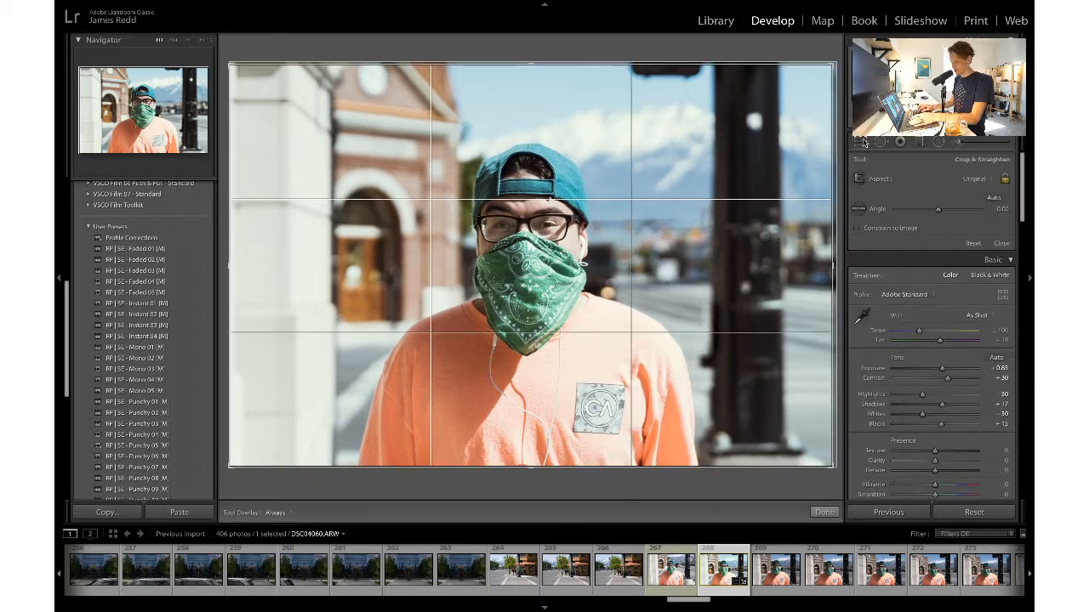
click(864, 143)
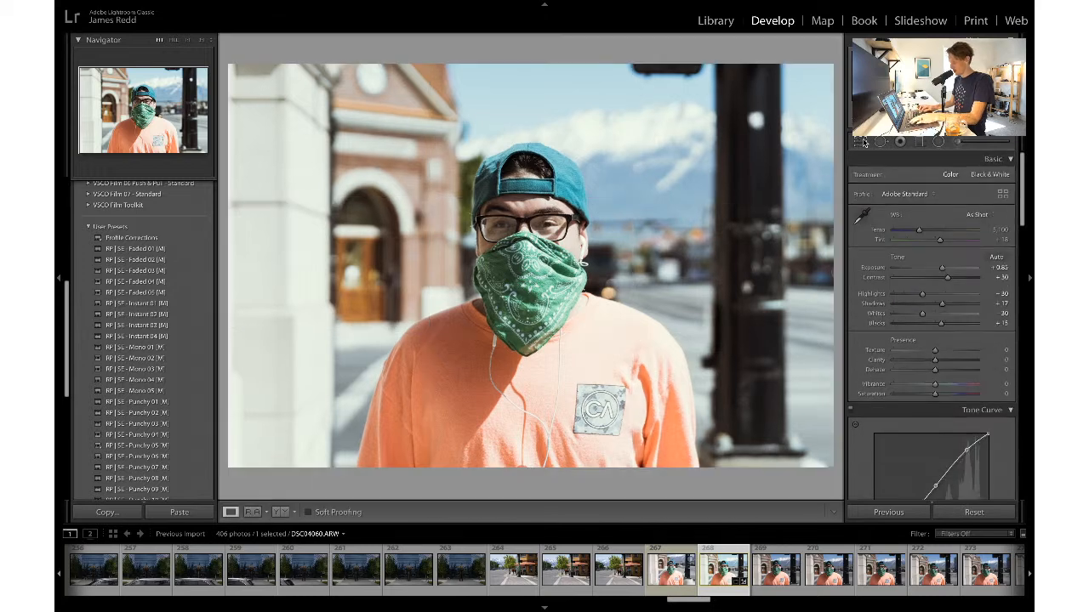
- Set the portrait's white balance Tint to +15
click(998, 241)
key(BackSpace)
text(15)
key(Return)
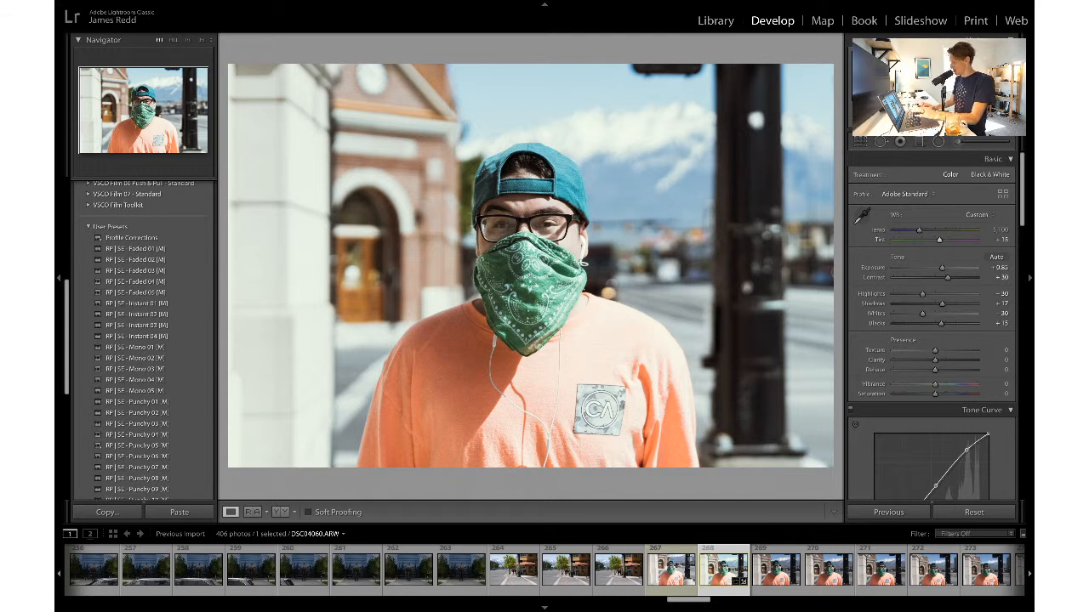
- Try Highlights at -42 and a lower Whites value on the portrait, undoing both changes
click(917, 294)
key(super+z)
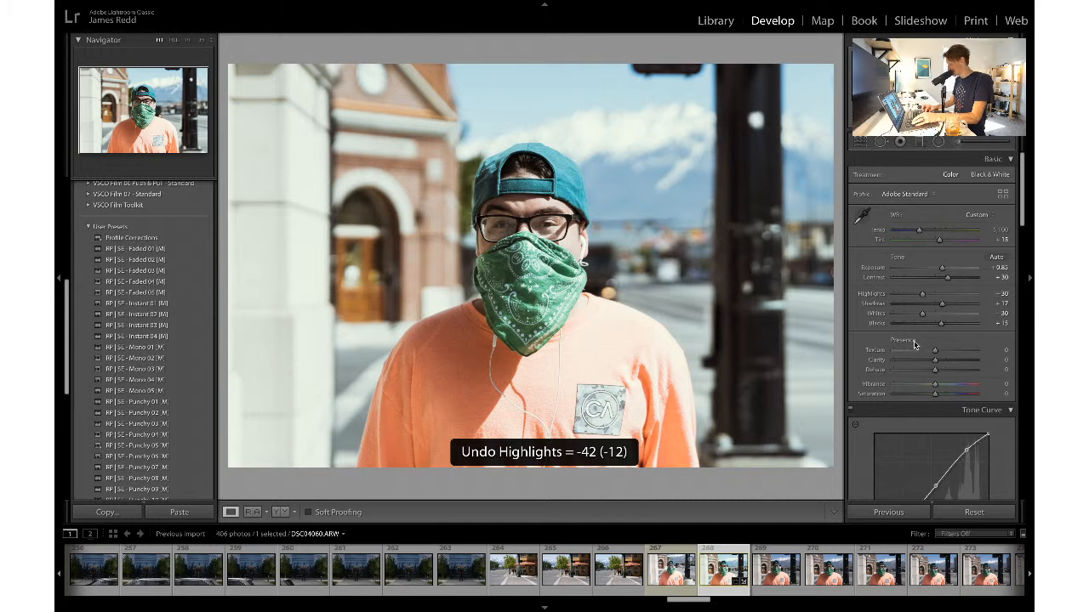
click(916, 314)
key(super+z)
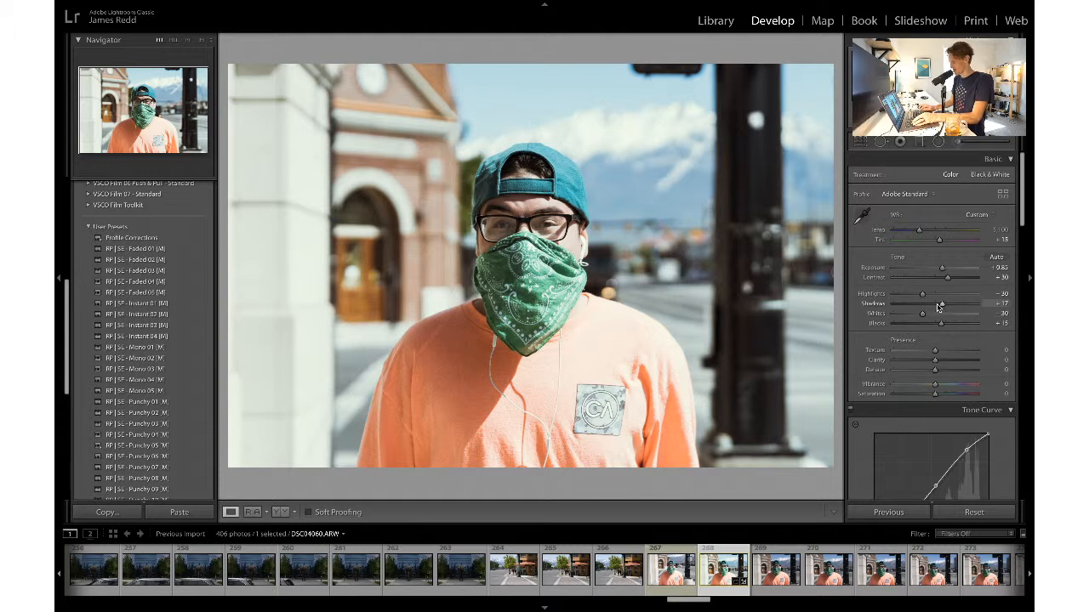
- Try the portrait's Shadows at 0 and undo the change
click(996, 303)
text(0)
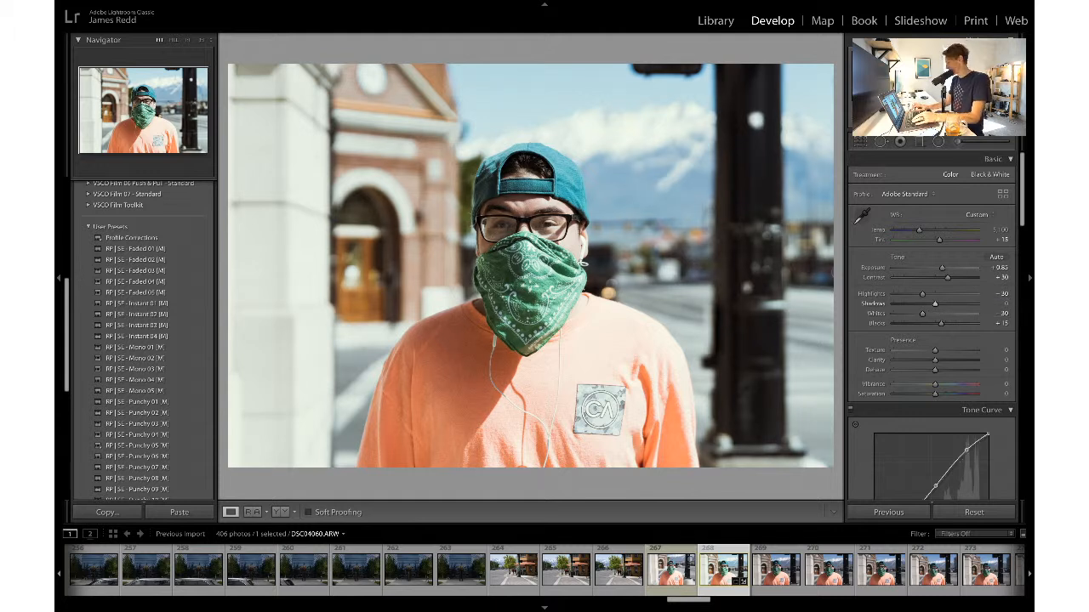
key(super+z)
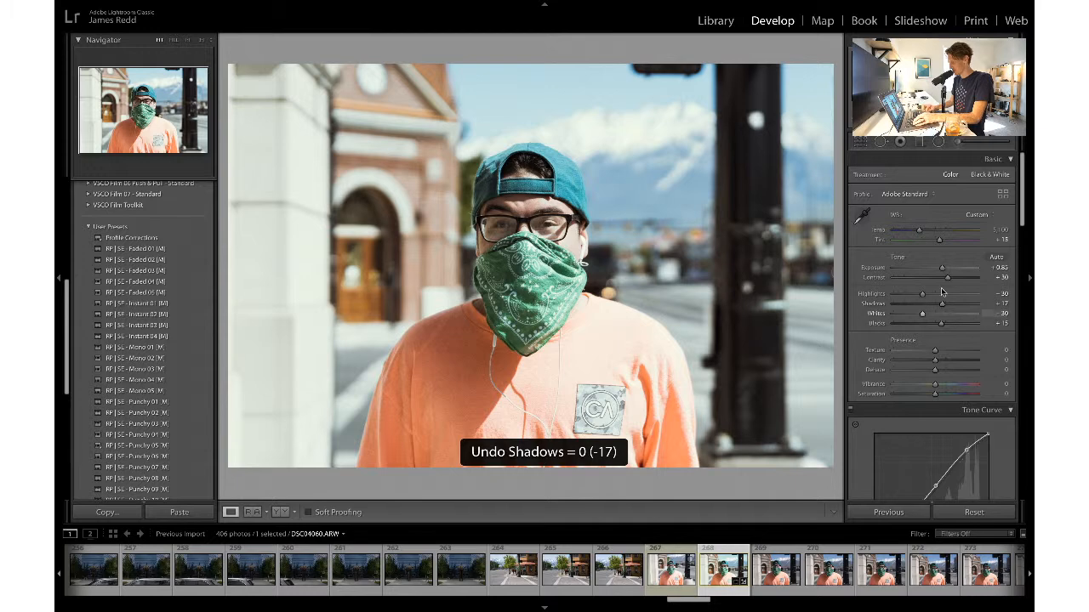
- Try resetting the Vignetting amount in the portrait's lens profile corrections
scroll(935, 286, down, 10)
scroll(934, 286, down, 5)
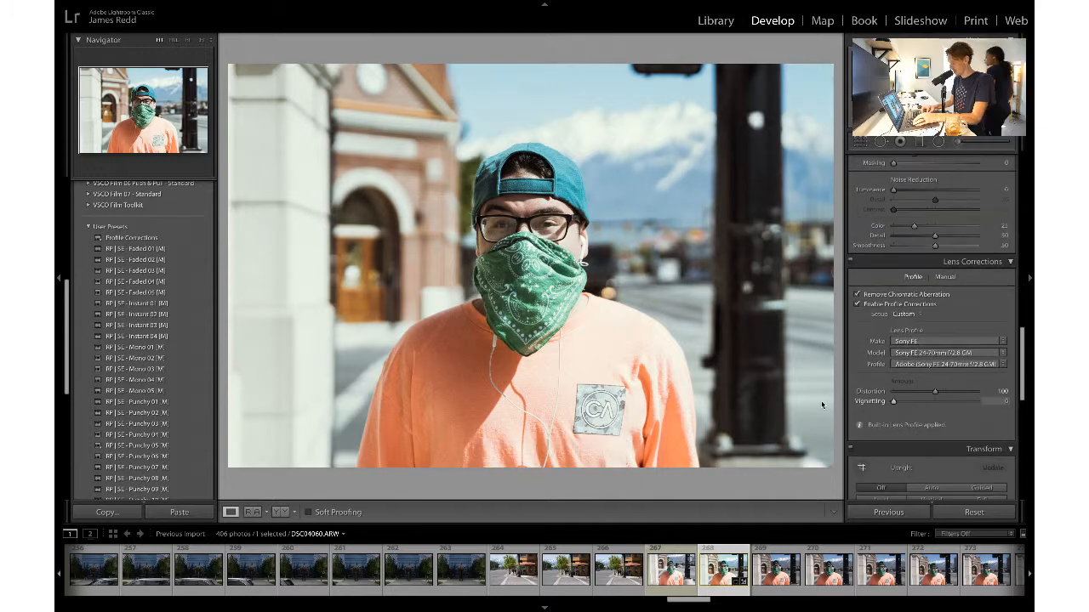
double_click(879, 404)
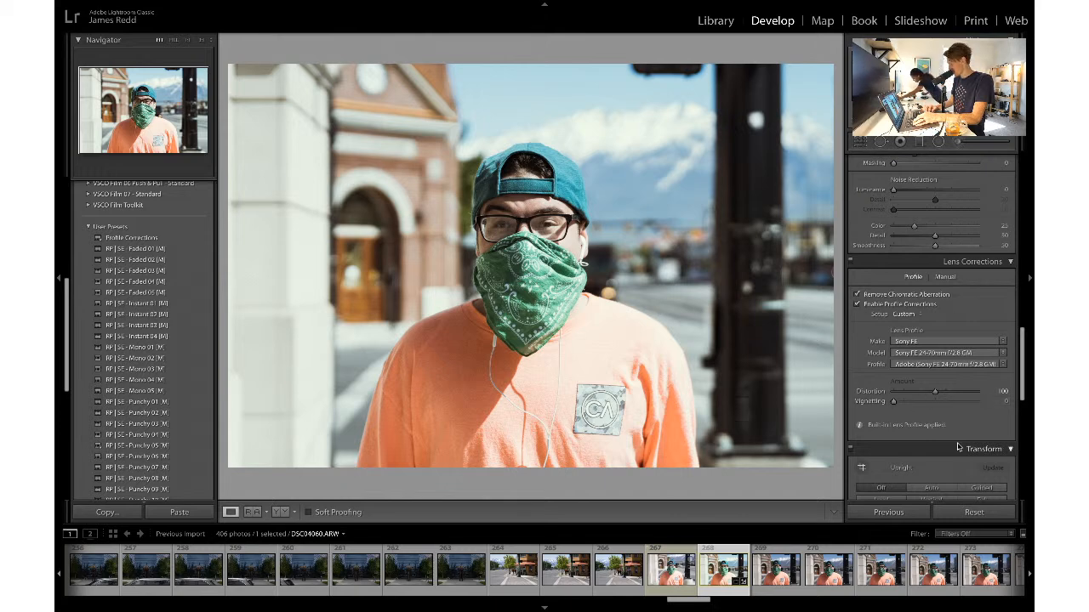
scroll(961, 457, down, 3)
scroll(958, 447, up, 8)
scroll(957, 447, up, 3)
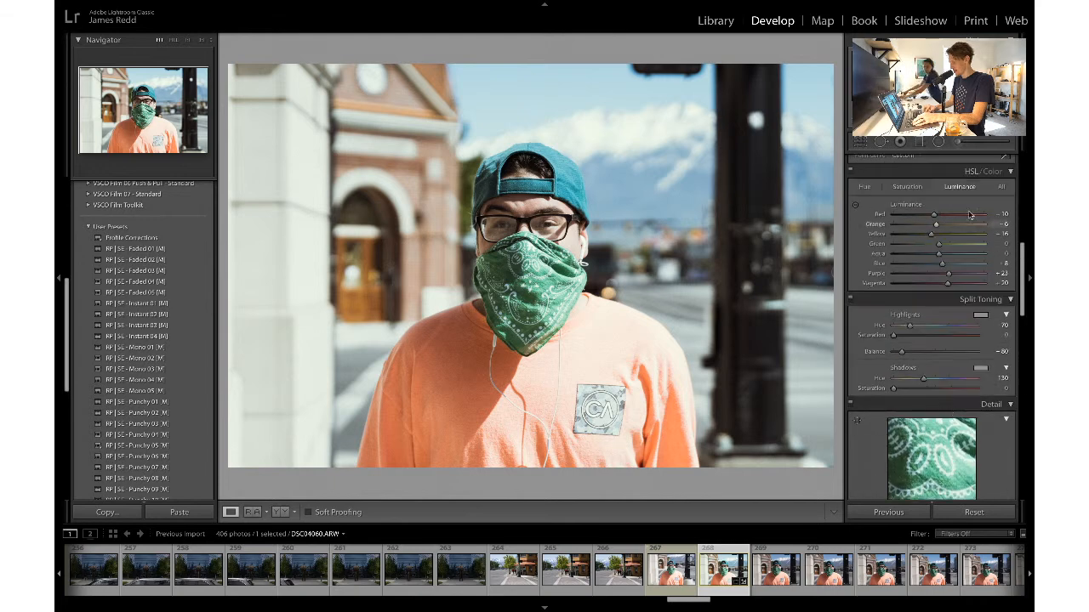
- Draw a large radial filter centred on the man's bandana and set the filter's Saturation to 0
click(938, 142)
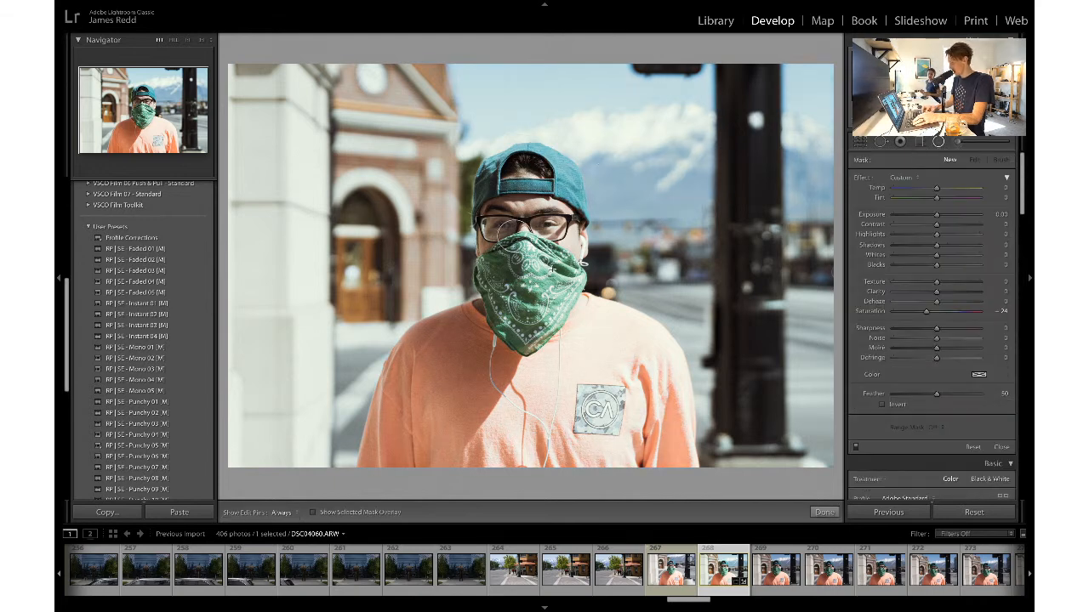
drag(514, 253, 804, 498)
drag(533, 263, 526, 266)
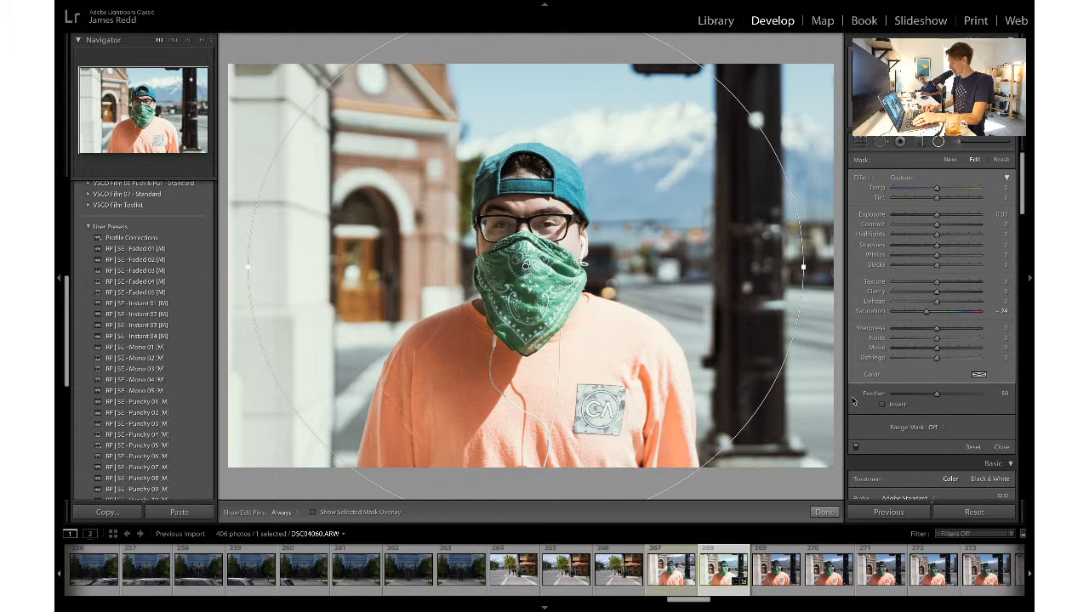
click(999, 311)
text(0)
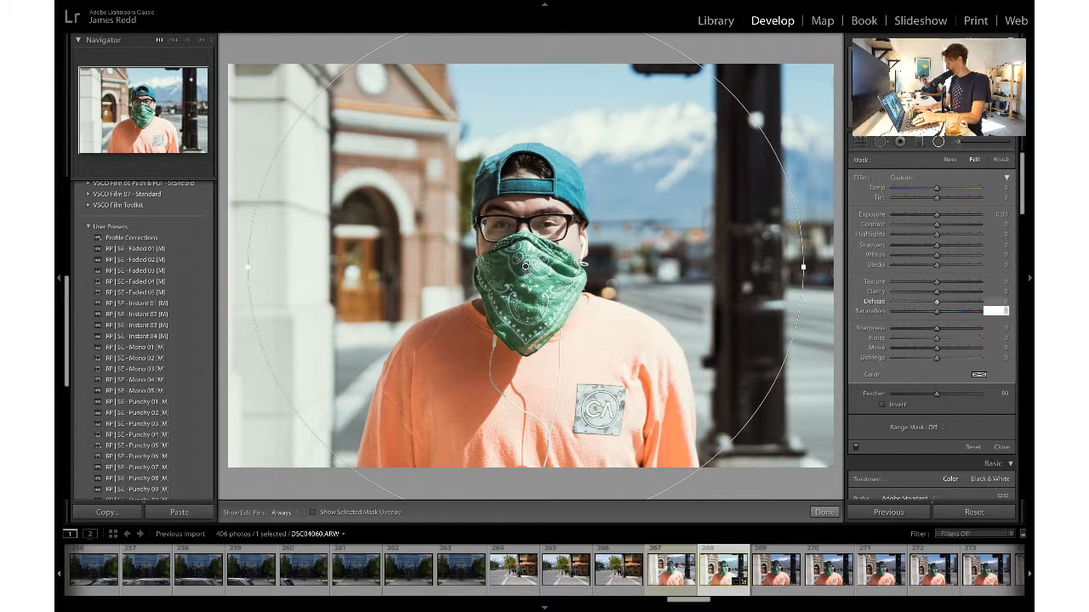
key(Return)
- Lower the radial filter's Highlights to about -23 and shift the filter slightly downward over the man
click(925, 236)
mouse_move(924, 237)
mouse_down()
mouse_move(910, 237)
mouse_move(929, 242)
mouse_up()
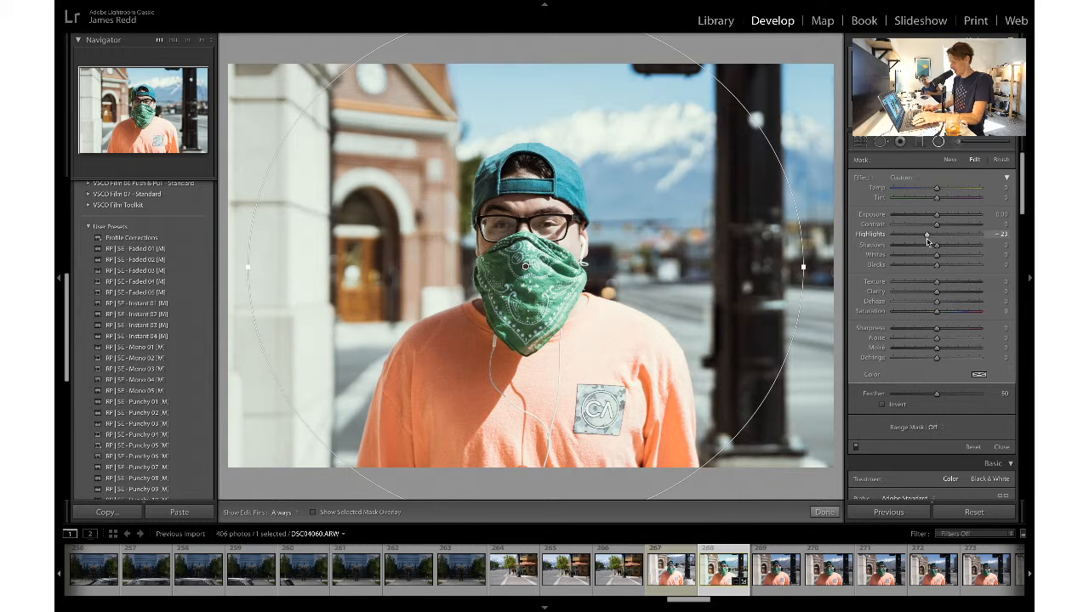
drag(535, 253, 533, 264)
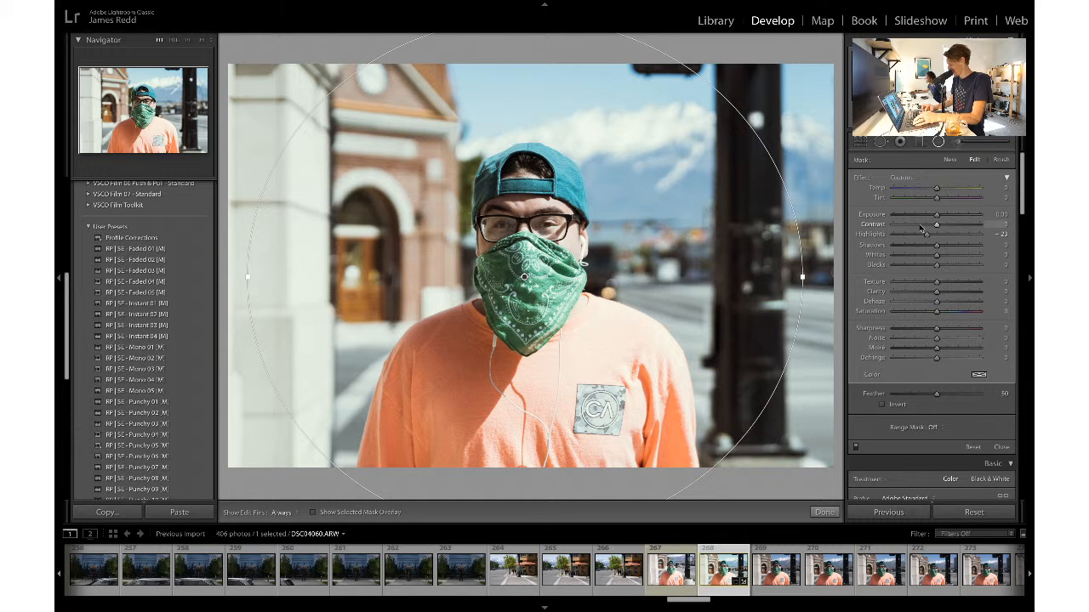
mouse_move(929, 238)
mouse_down()
mouse_move(909, 241)
mouse_move(928, 240)
mouse_up()
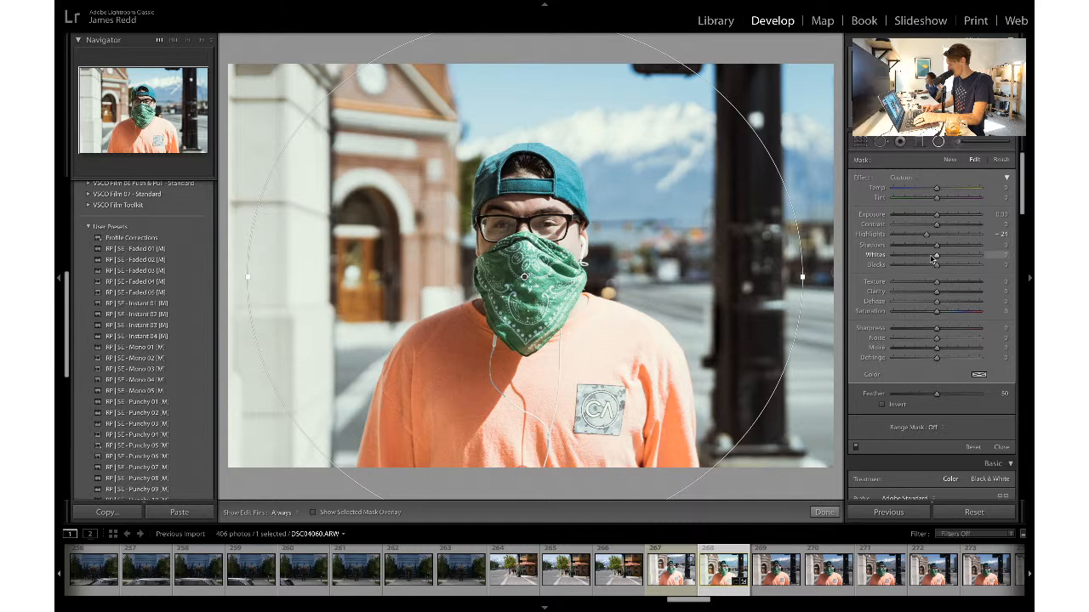
- Try the radial filter's Whites at -22 and then -7, and undo both changes
click(928, 258)
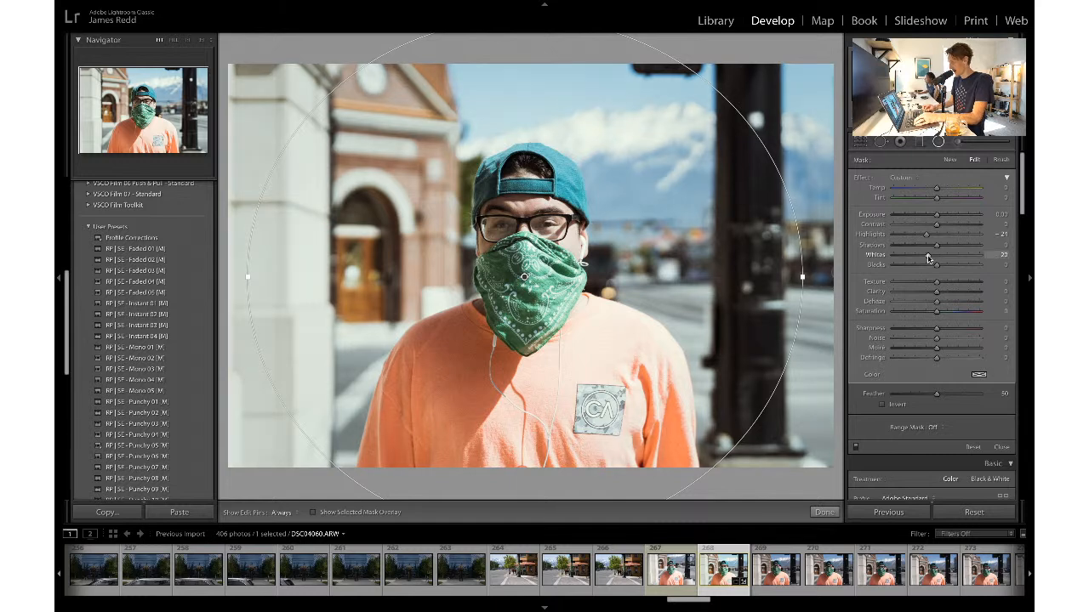
drag(928, 258, 934, 261)
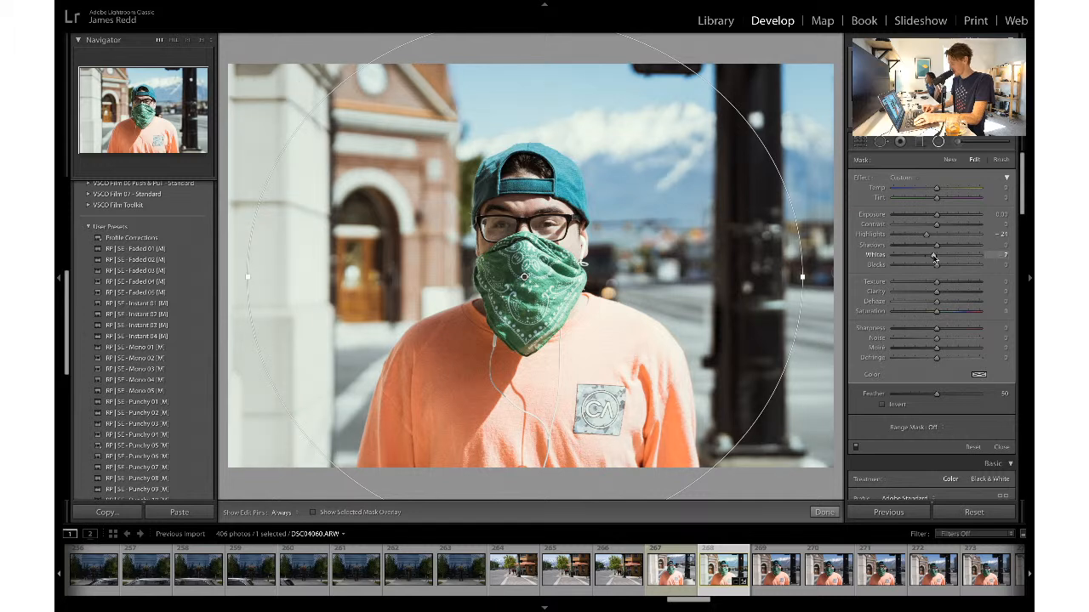
key(ctrl+z)
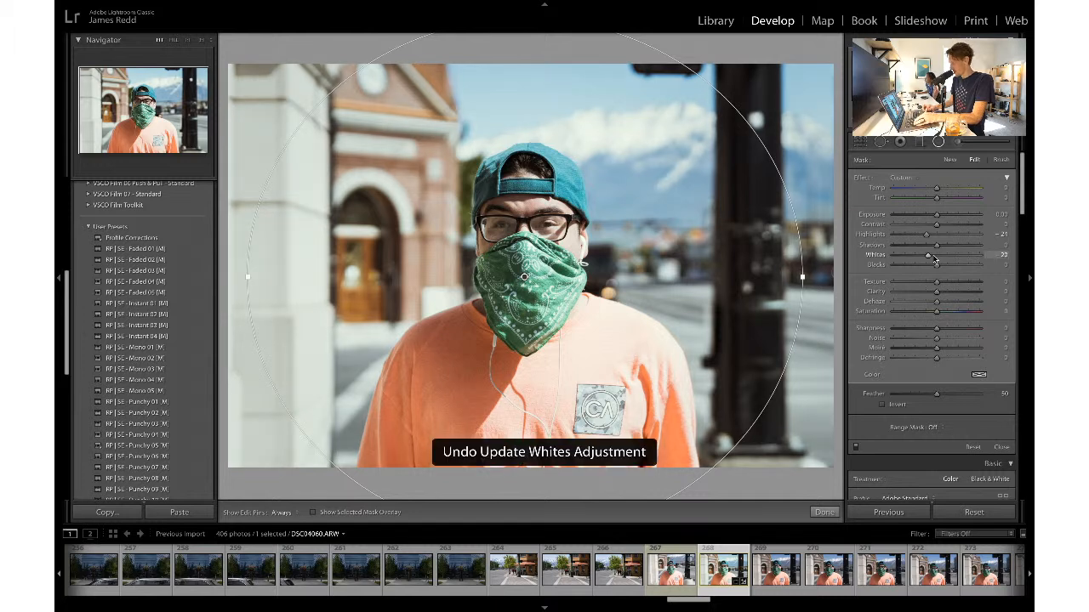
key(ctrl+z)
- Set the radial filter's Highlights to -57 and close the filter settings
drag(928, 238, 912, 239)
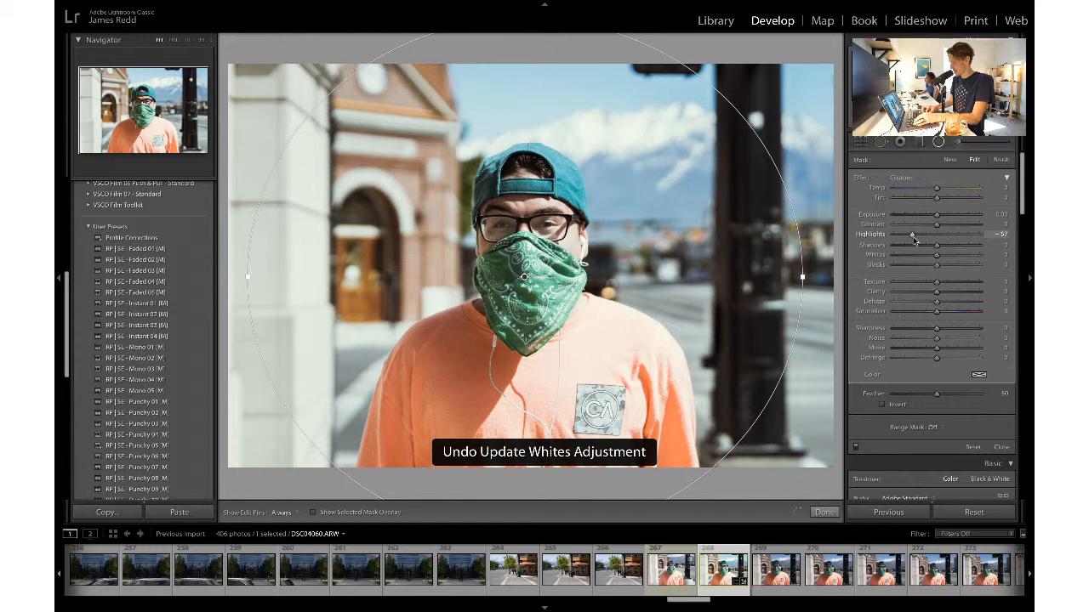
click(937, 140)
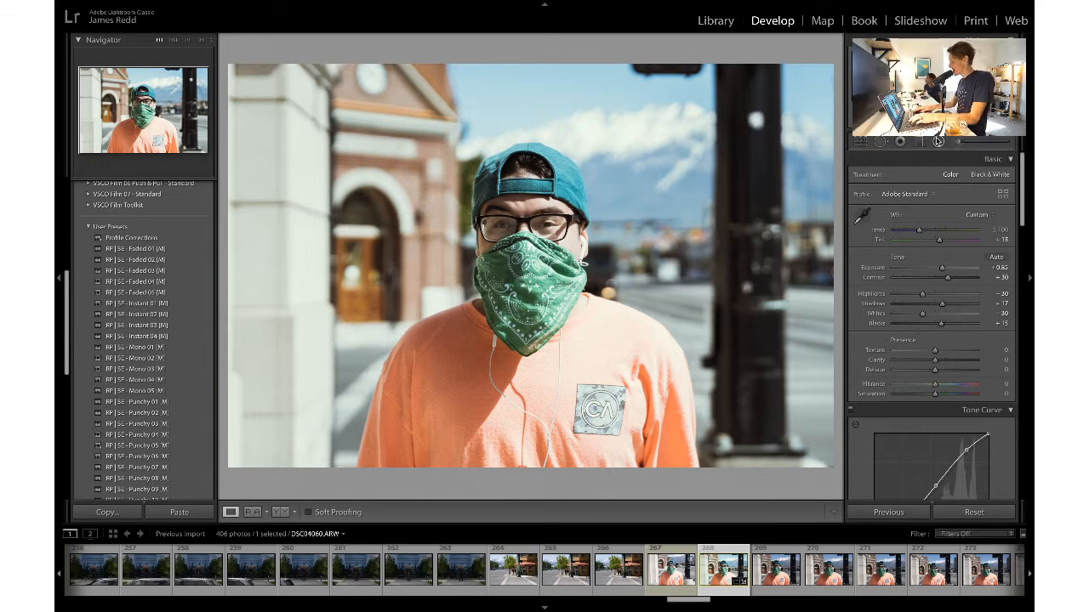
- Export the finished portrait and copy its develop settings, leaving out Crop
key(super+shift+e)
key(Return)
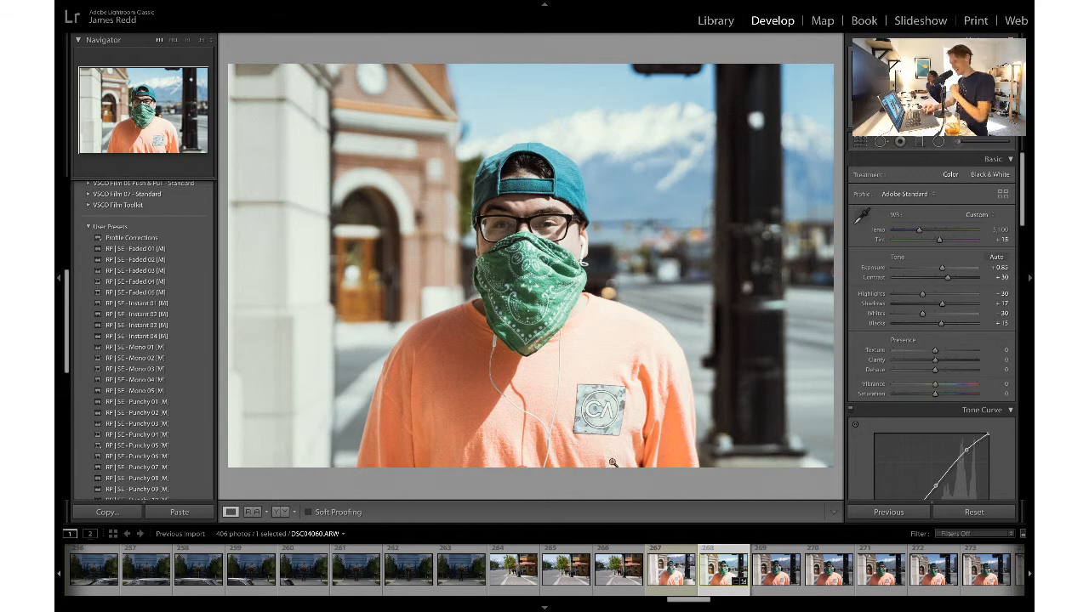
key(ctrl+shift+c)
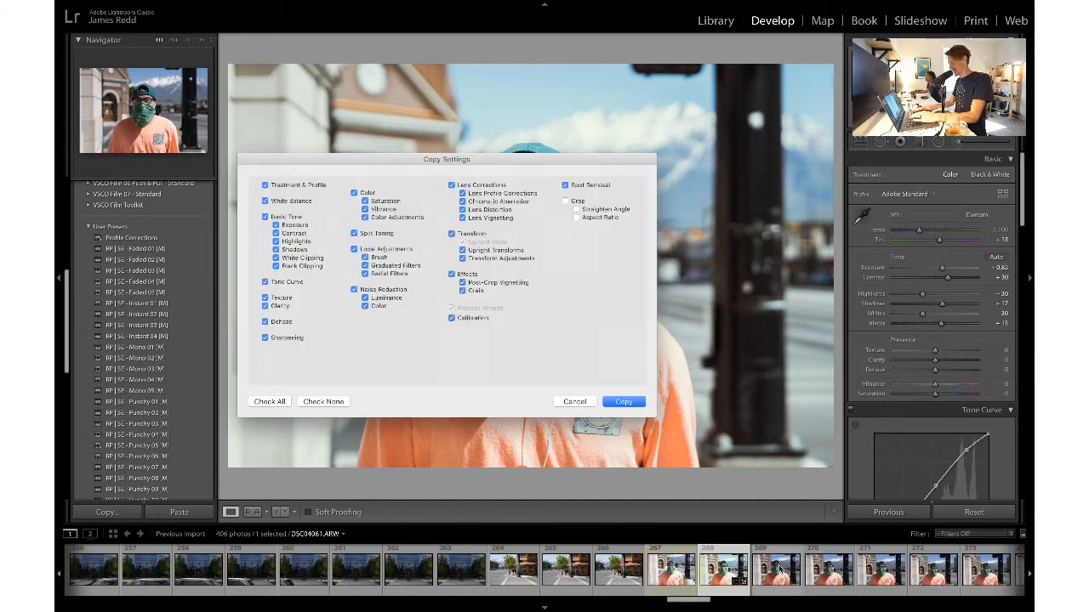
key(Return)
- Browse the other frames of the masked man, select DSC04074.ARW, and paste the copied develop settings onto it
scroll(770, 570, down, 5)
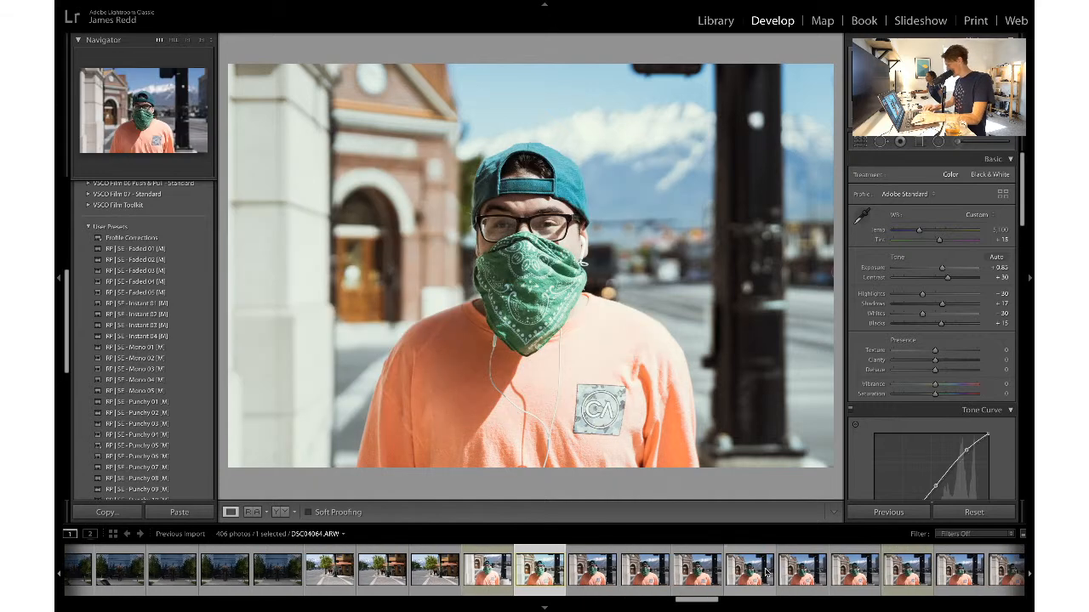
click(705, 574)
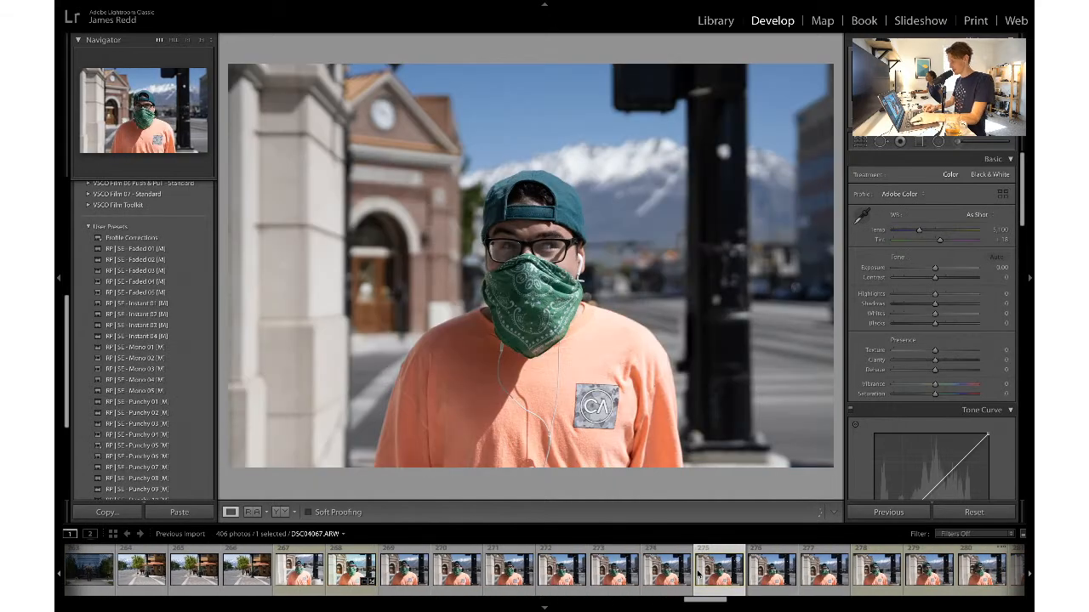
scroll(710, 573, down, 3)
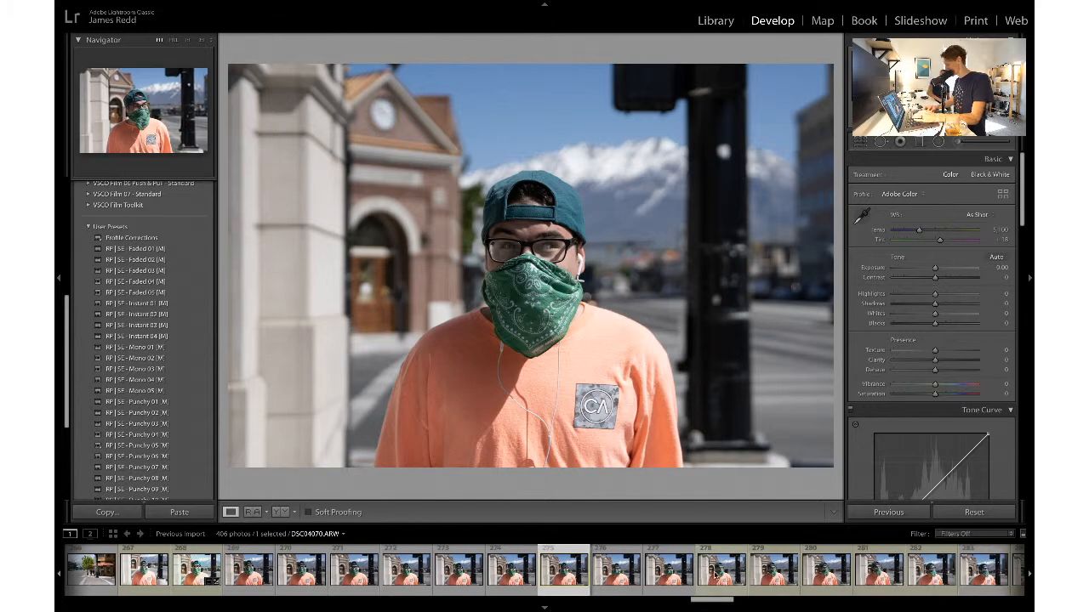
click(726, 575)
key(Right)
key(Right)
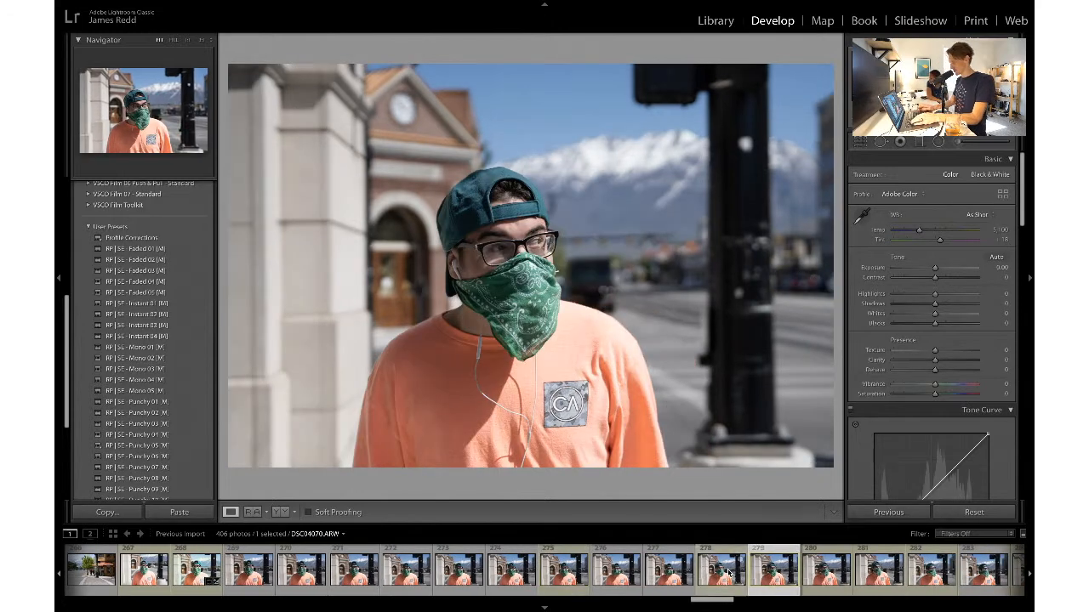
key(Right)
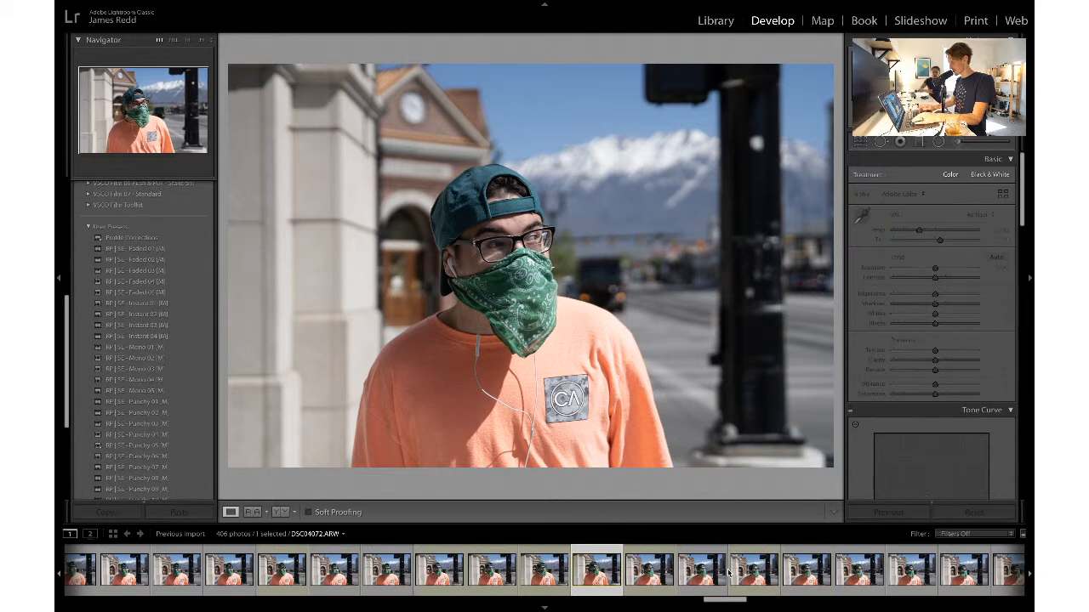
key(Right)
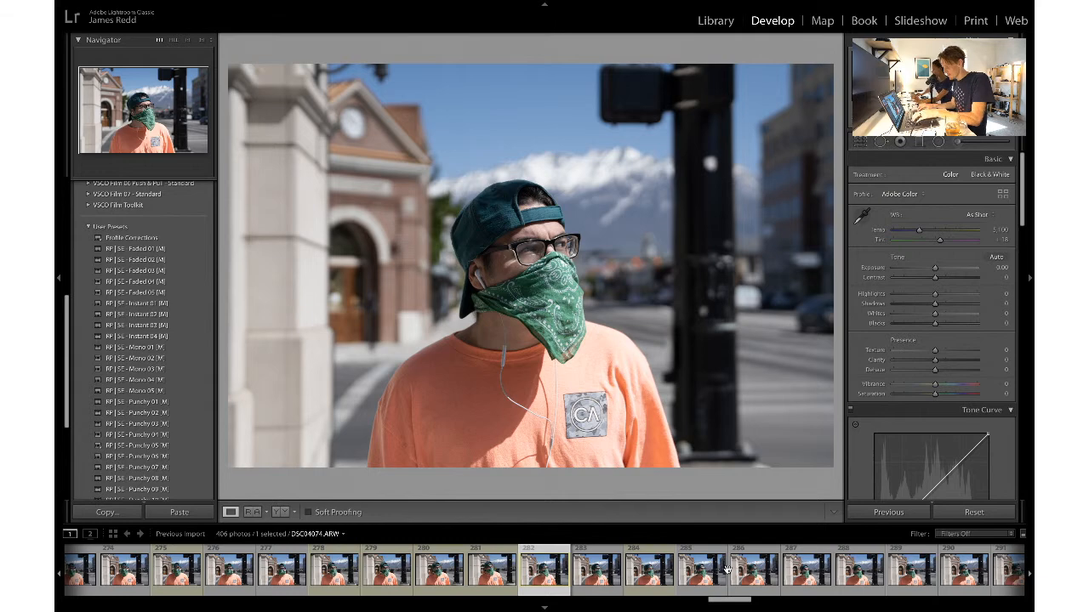
key(Right)
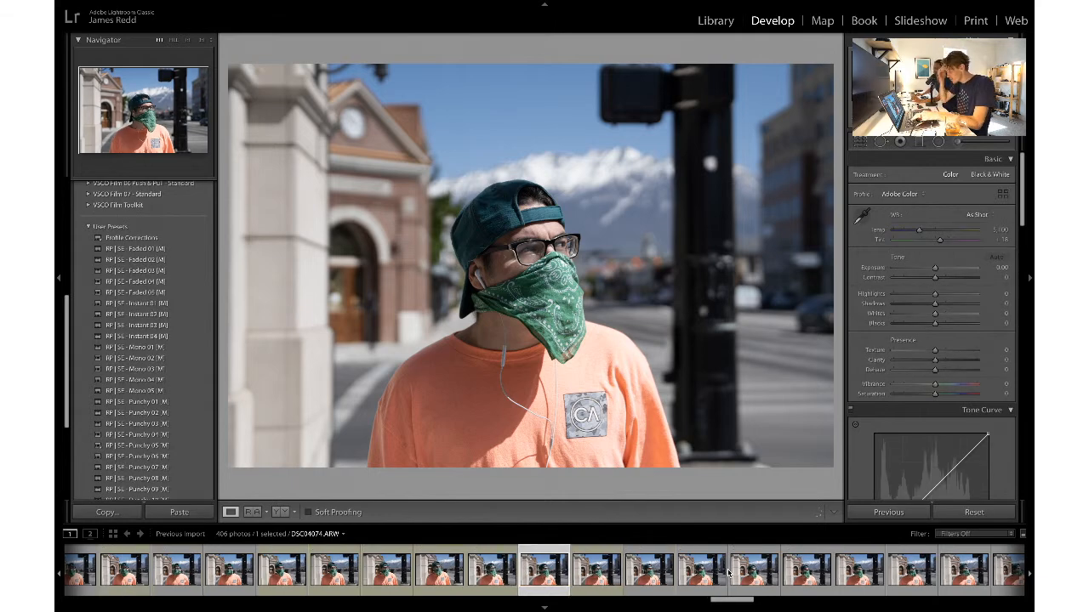
key(Right)
key(Right)
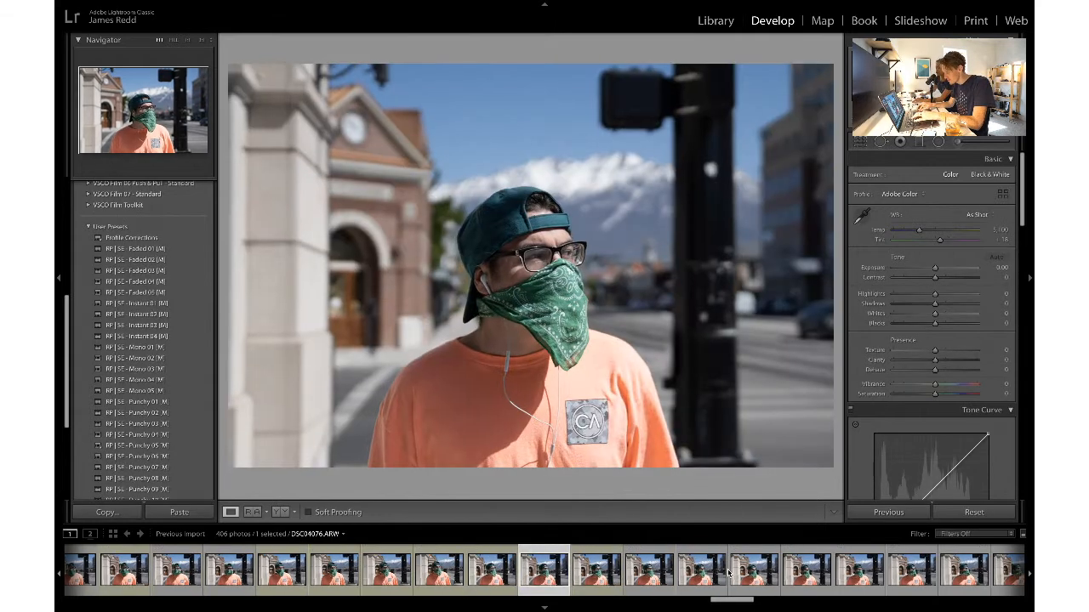
key(Right)
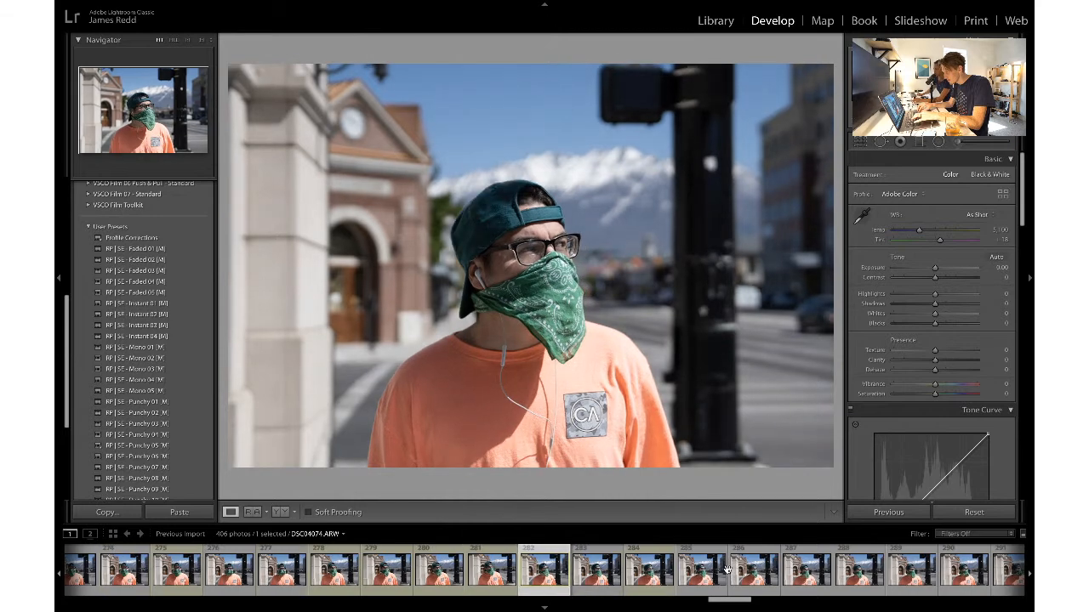
key(ctrl+shift+v)
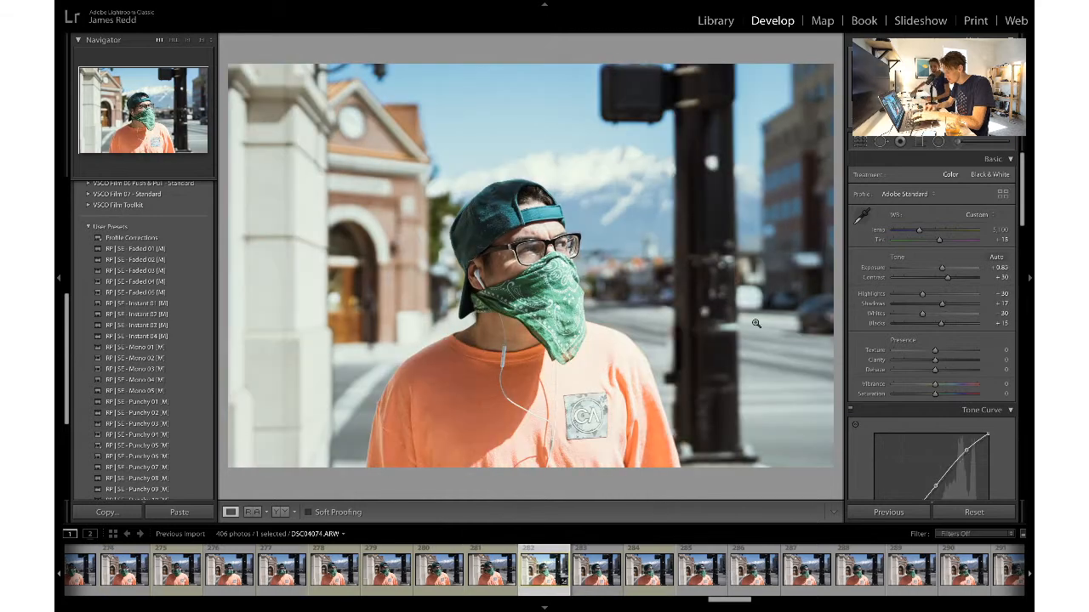
- Try Exposure at +0.75 on DSC04074.ARW, undo it, and set Contrast to +20
drag(942, 269, 941, 269)
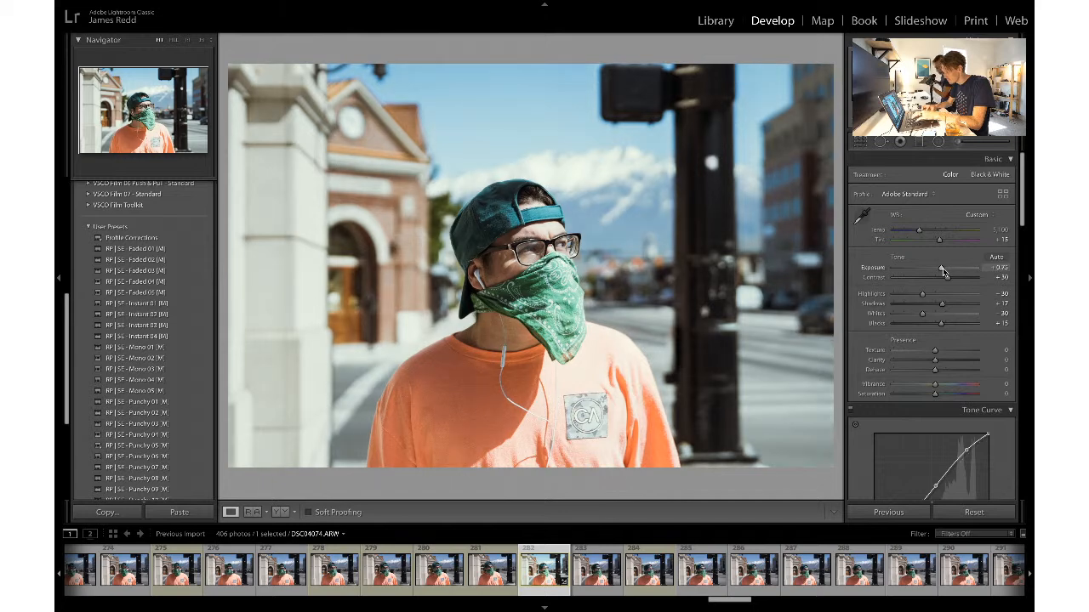
key(ctrl+z)
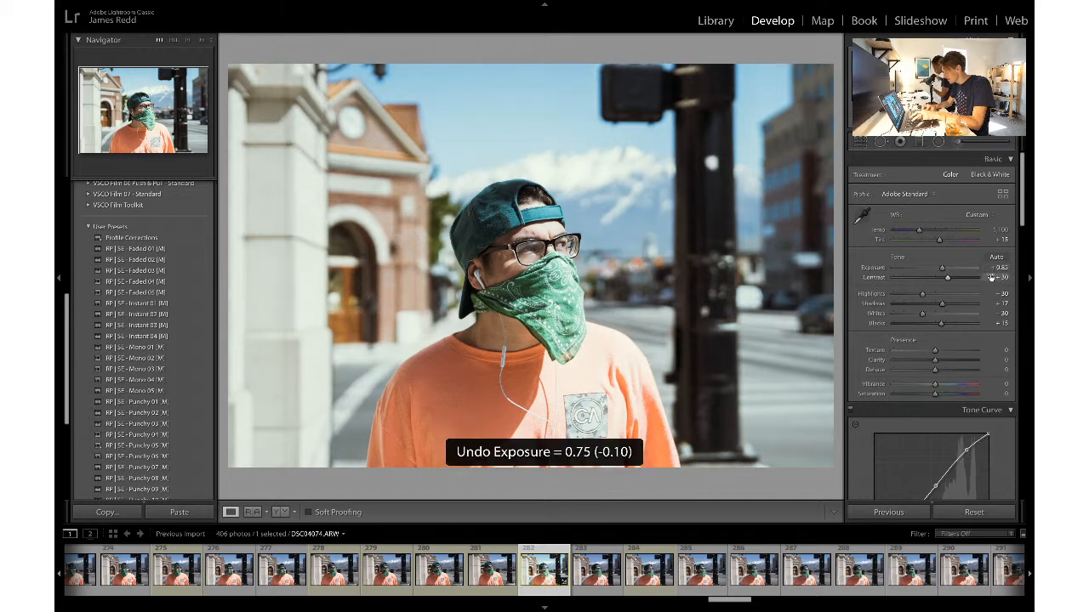
text(20)
key(Return)
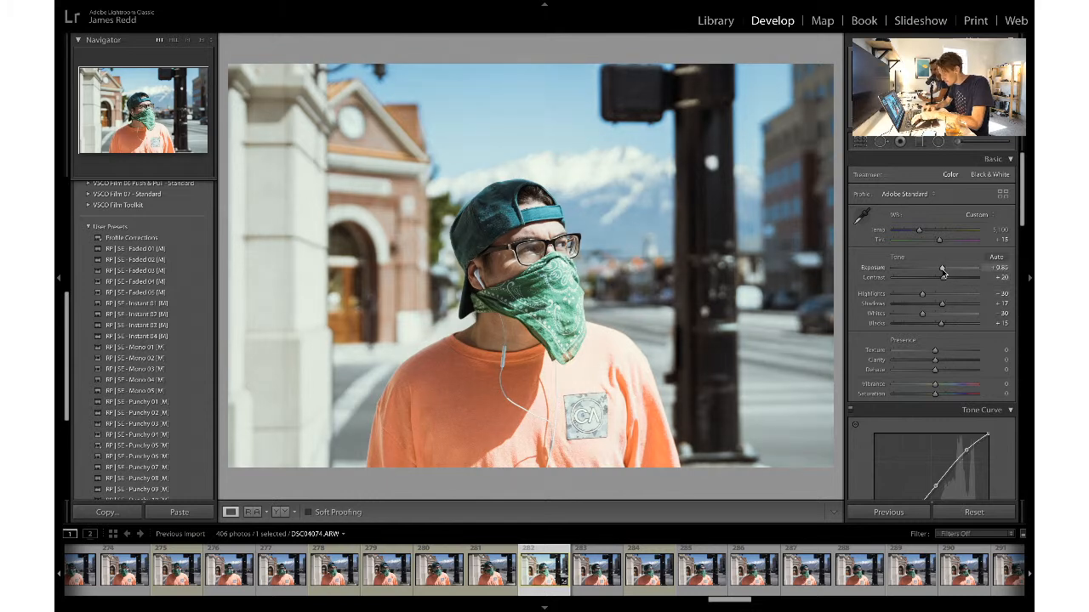
- Crop DSC04074.ARW slightly tighter in its original aspect ratio, trimming mainly the photo's top and right edges
click(861, 142)
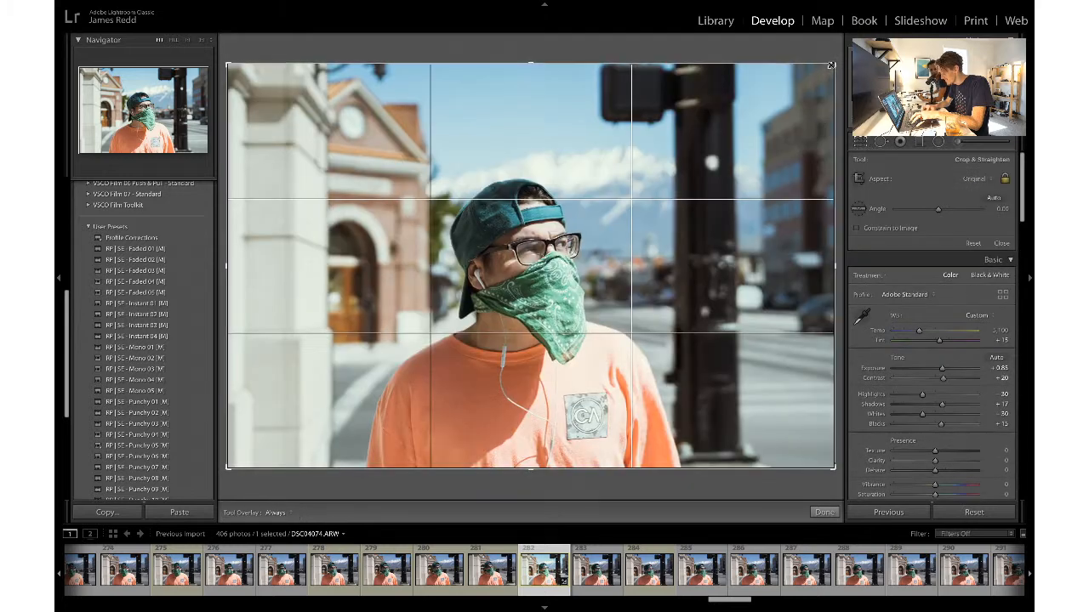
drag(831, 65, 829, 76)
key(Left)
key(Left)
key(Left)
key(Left)
key(Left)
key(Left)
key(Left)
key(Left)
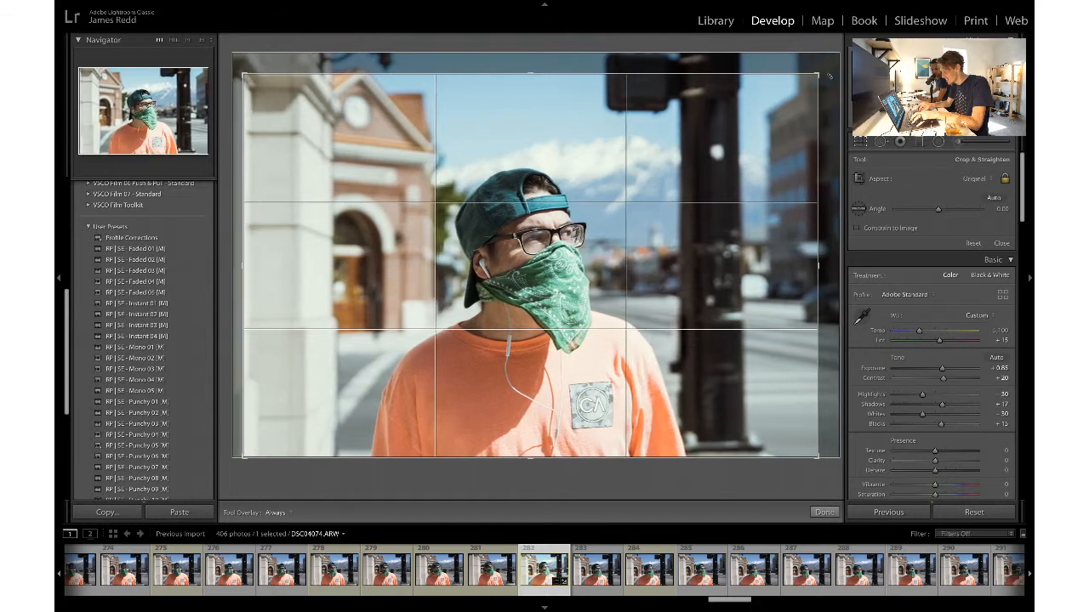
key(Return)
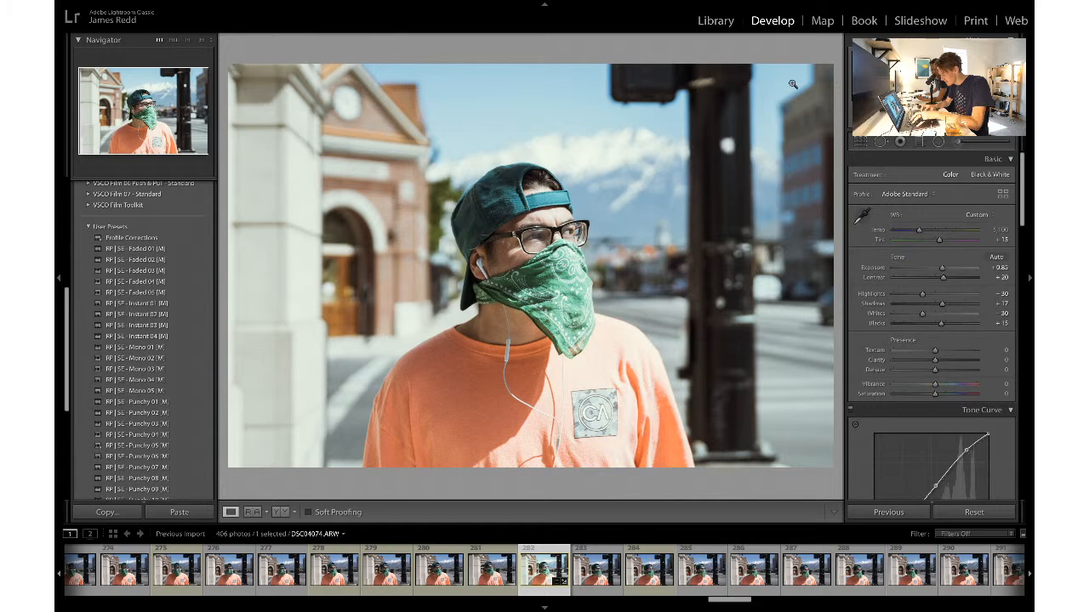
click(861, 143)
click(861, 143)
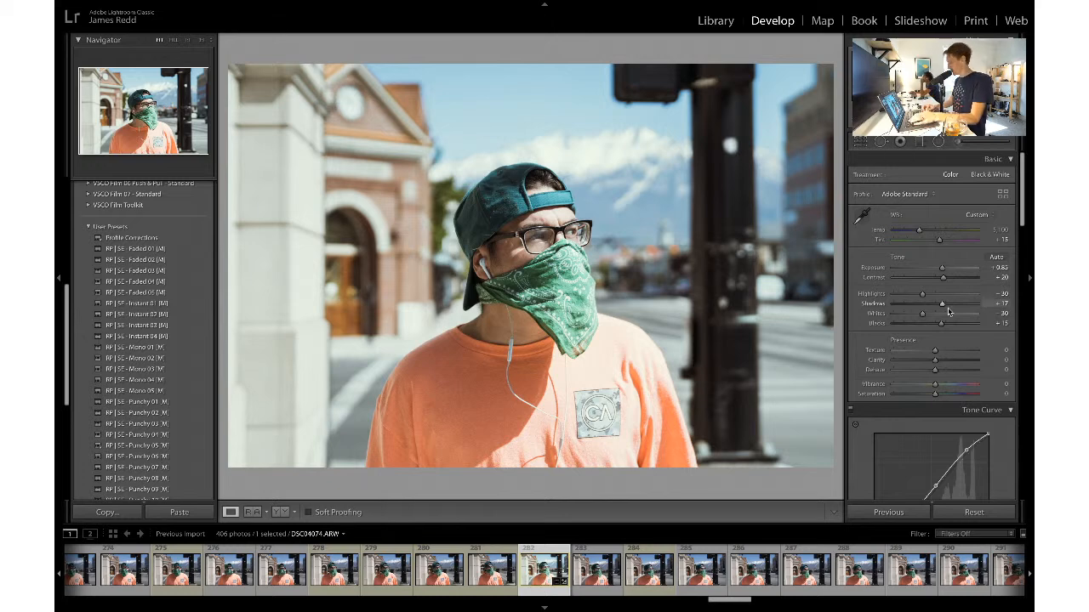
- Set the Blue luminance of DSC04074.ARW to +12
scroll(949, 312, down, 5)
scroll(949, 312, up, 1)
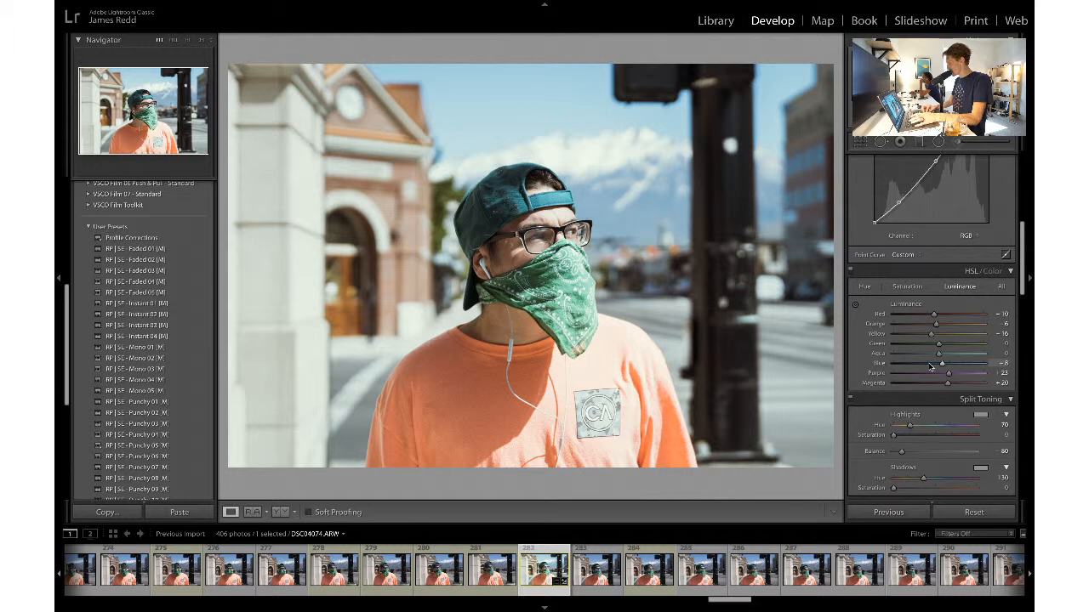
drag(938, 368, 946, 370)
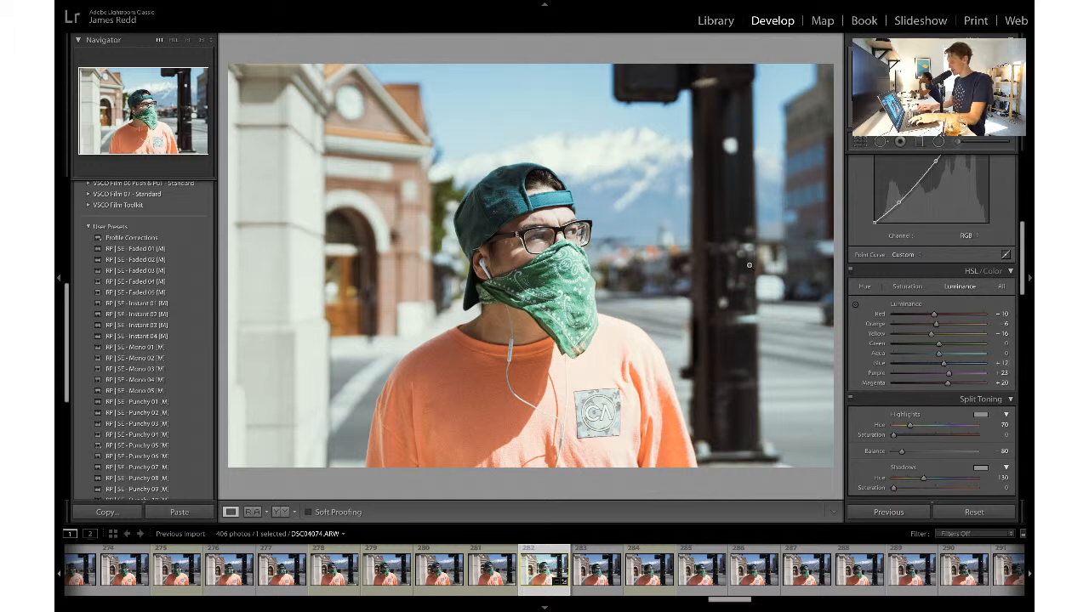
- Compare DSC04074.ARW with its unedited version and set its Orange luminance to 0
key(backslash)
key(backslash)
scroll(945, 240, up, 10)
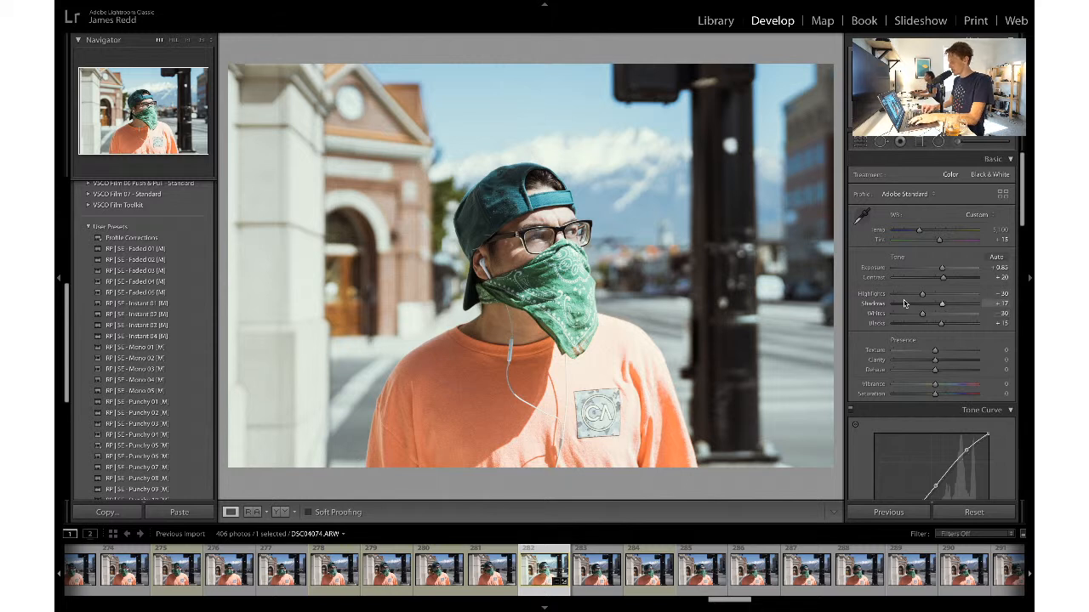
scroll(927, 357, down, 5)
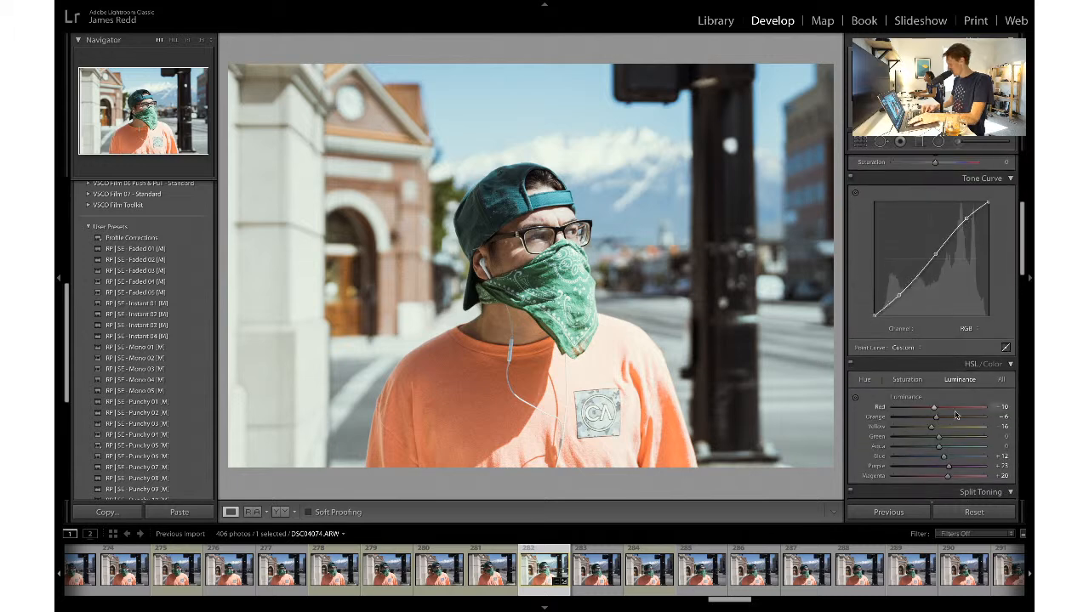
click(1003, 418)
text(0)
key(Return)
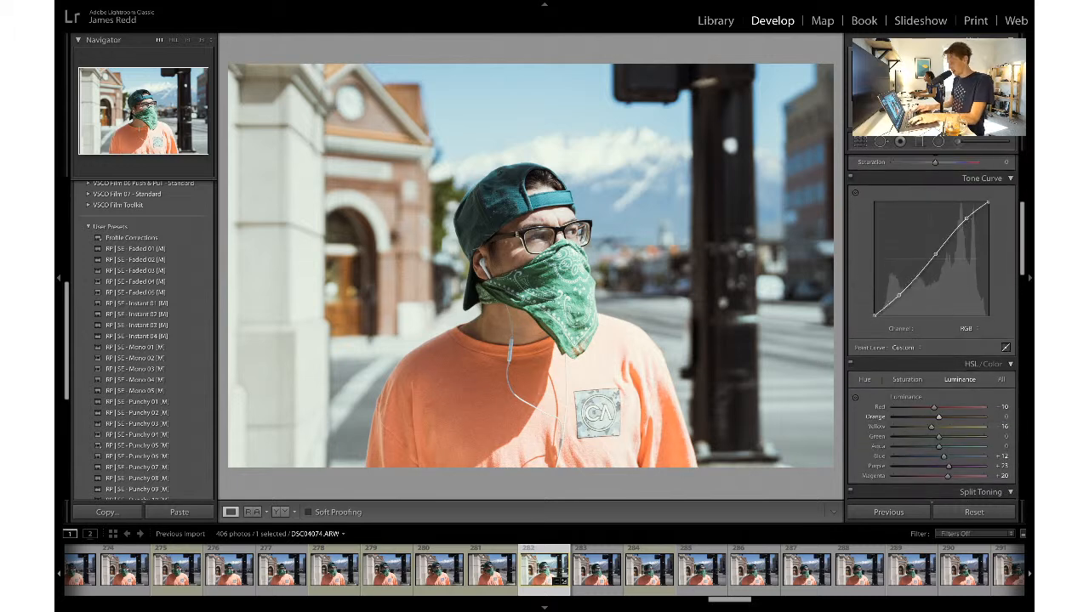
- Set Highlights to -75 in the existing radial filter centred on the masked man
scroll(961, 441, down, 5)
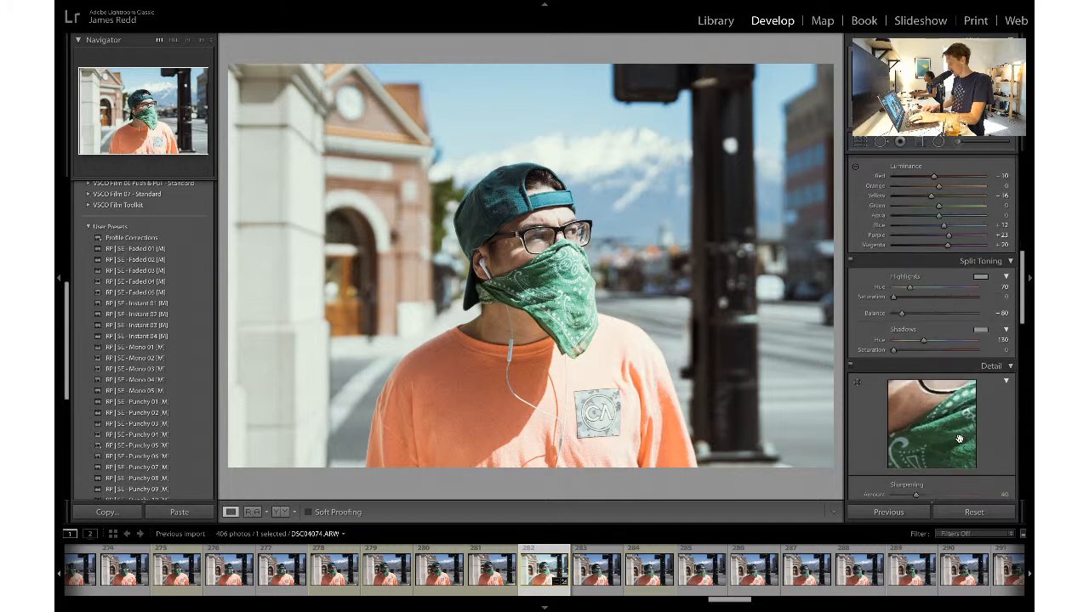
click(939, 143)
click(530, 267)
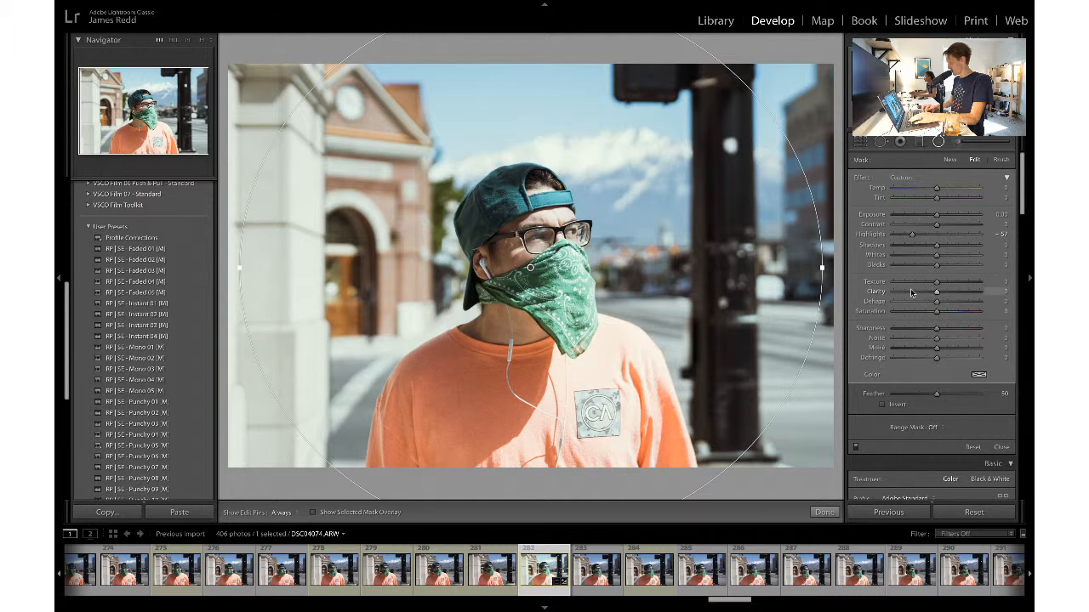
drag(913, 236, 904, 239)
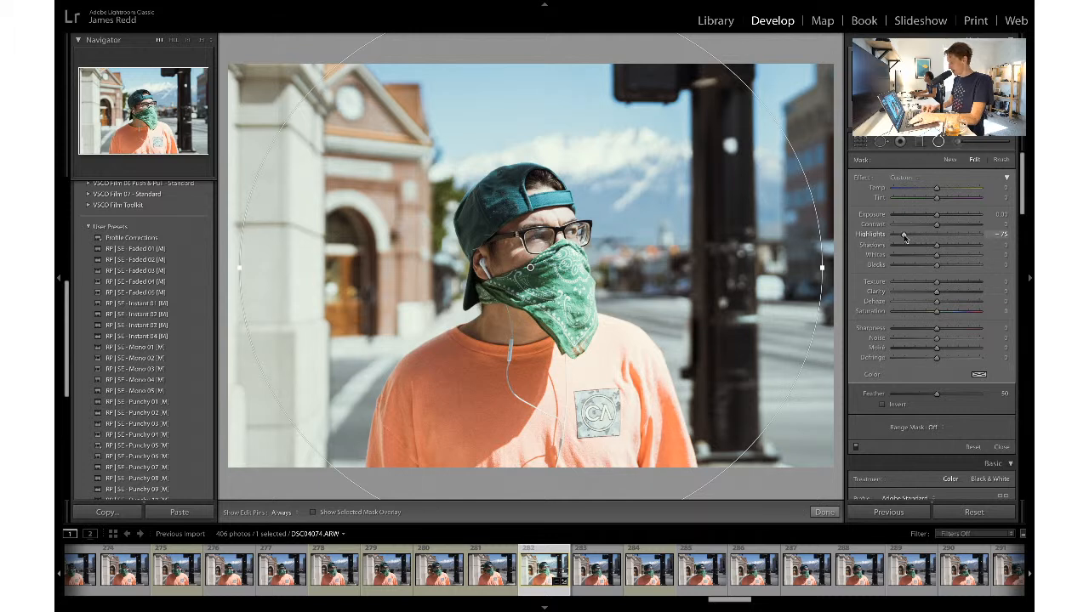
click(940, 142)
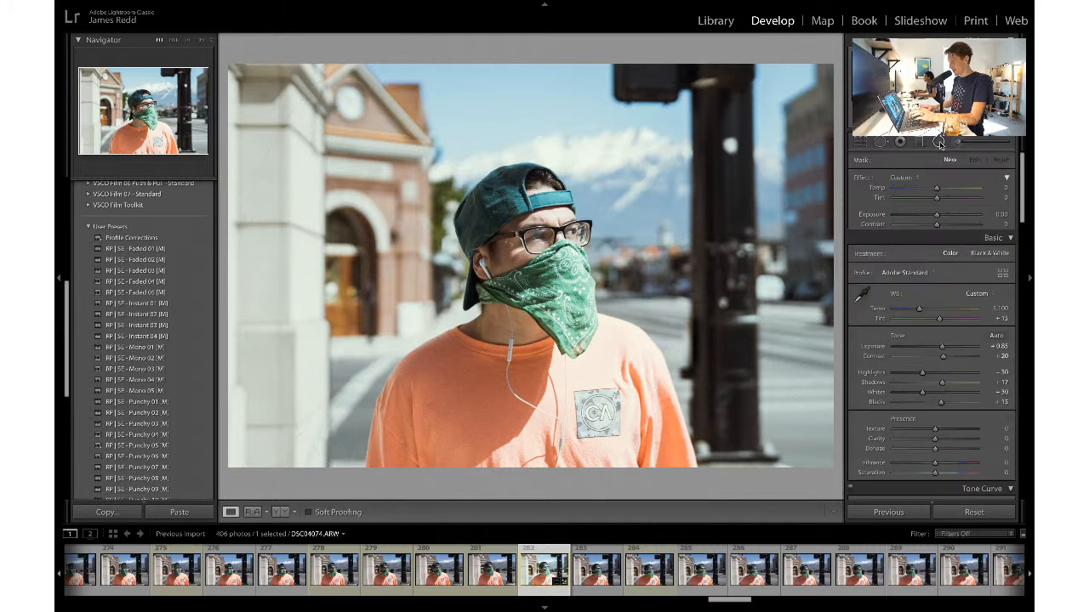
- Export DSC04074.ARW to the hard drive as an sRGB JPEG at quality 100, and copy its develop settings
key(super+shift+e)
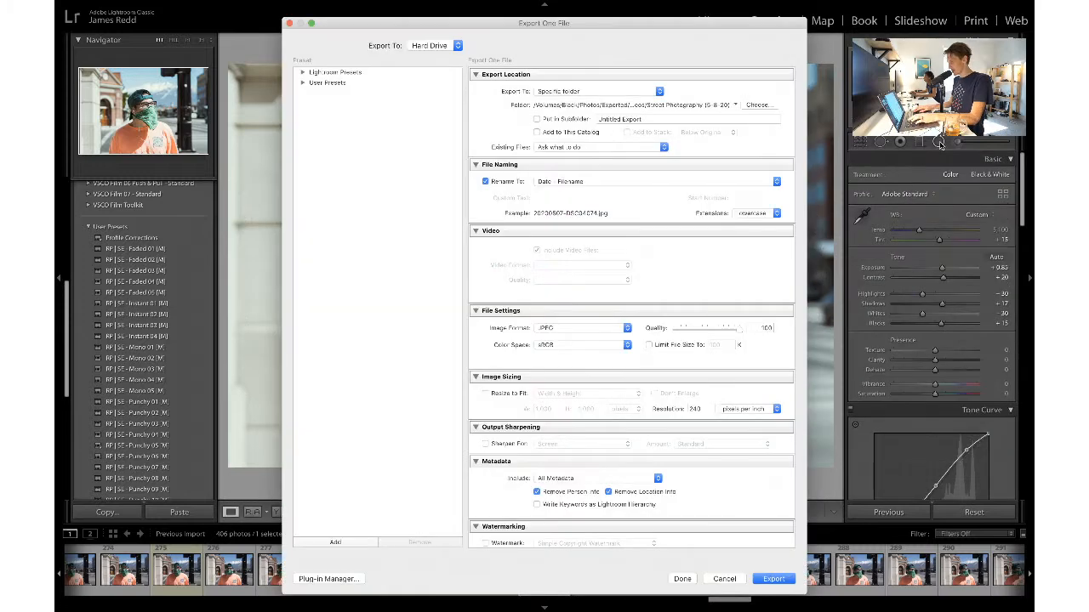
key(Return)
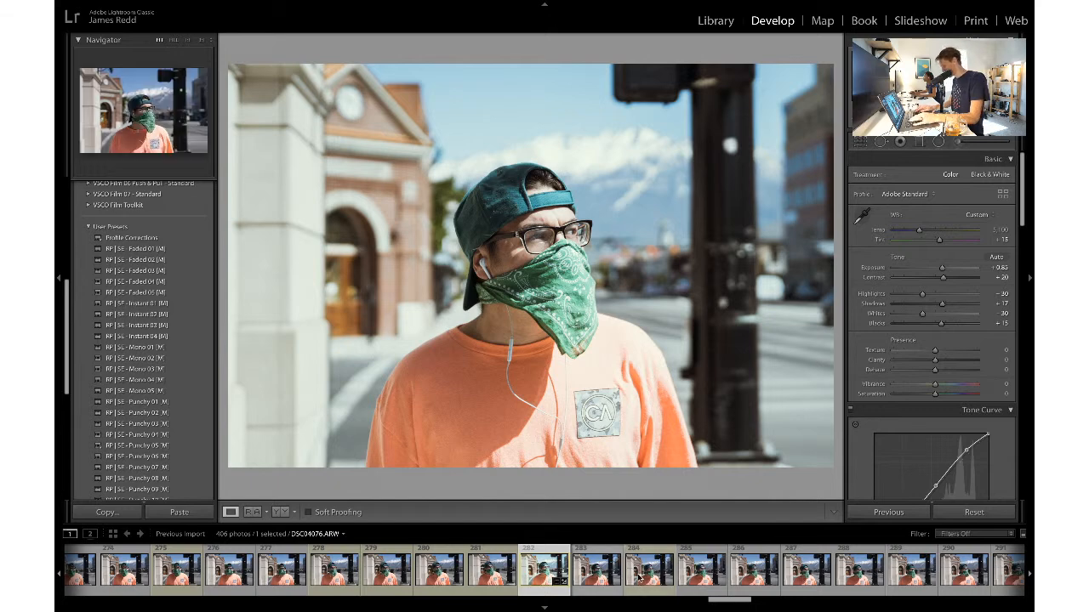
key(ctrl+shift+c)
key(Return)
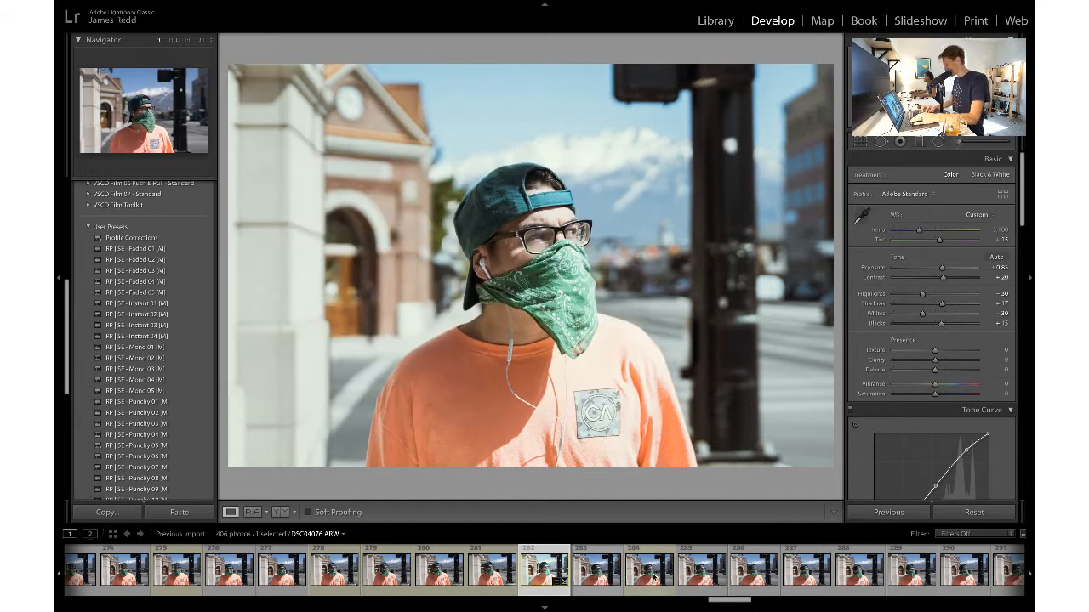
- Browse the frames of the masked man before and after DSC04074.ARW
click(653, 579)
scroll(653, 578, down, 3)
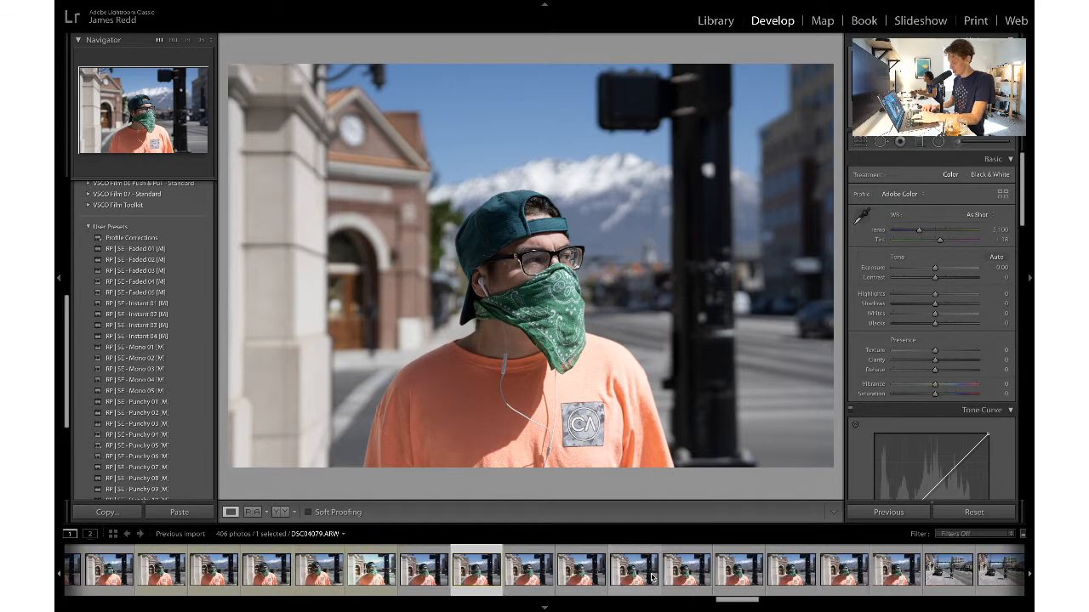
click(319, 576)
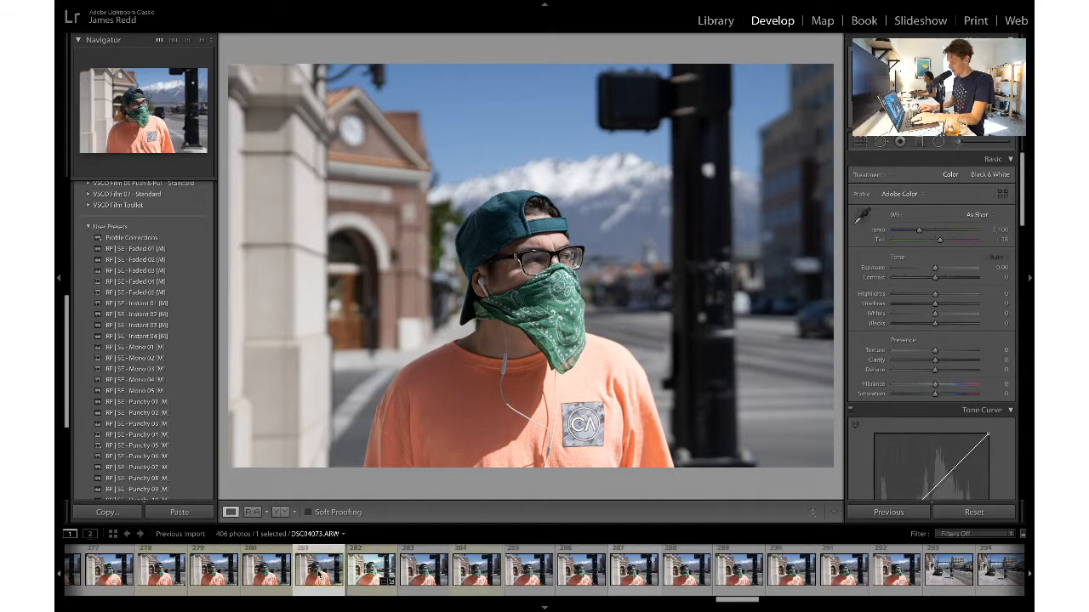
key(Left)
key(Left)
key(Left)
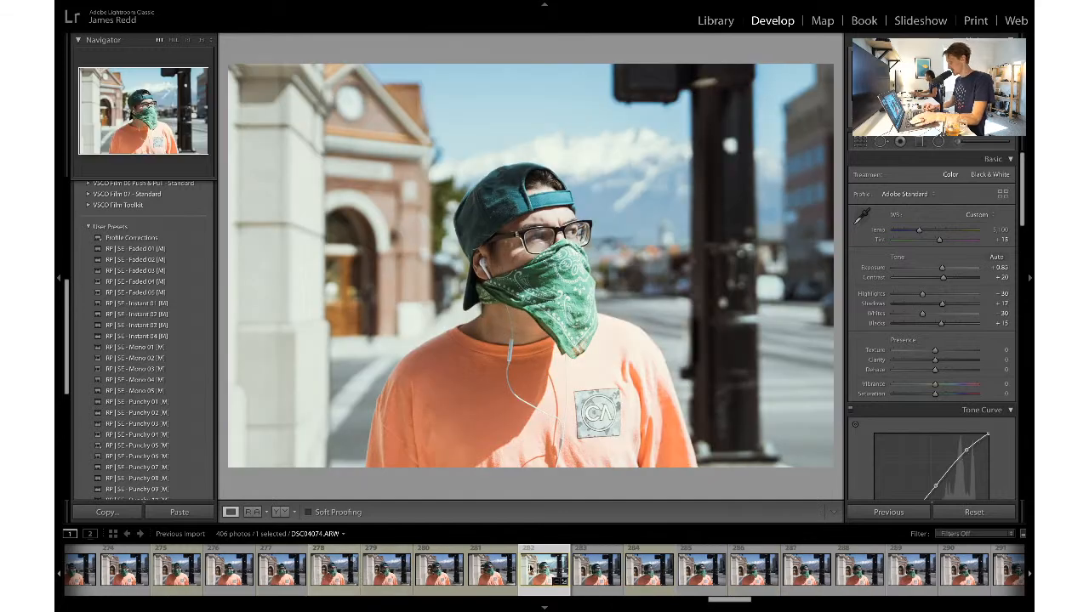
- Compare the frames of the man in red trousers crossing the street, including DSC04095.ARW, and select DSC04099.ARW
scroll(595, 567, right, 1)
scroll(595, 568, right, 4)
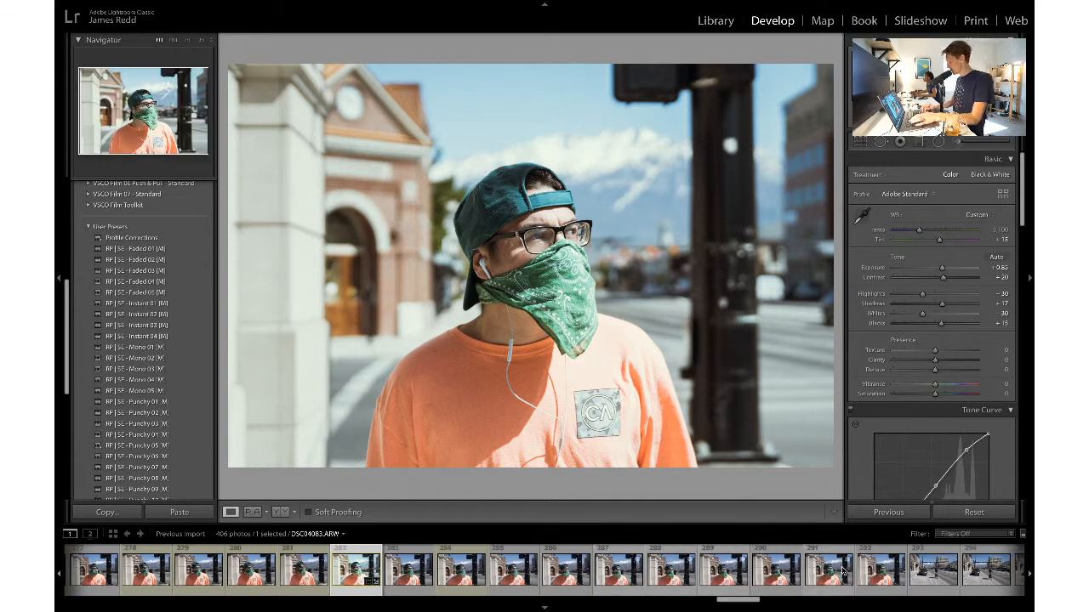
scroll(876, 571, right, 6)
scroll(876, 571, right, 8)
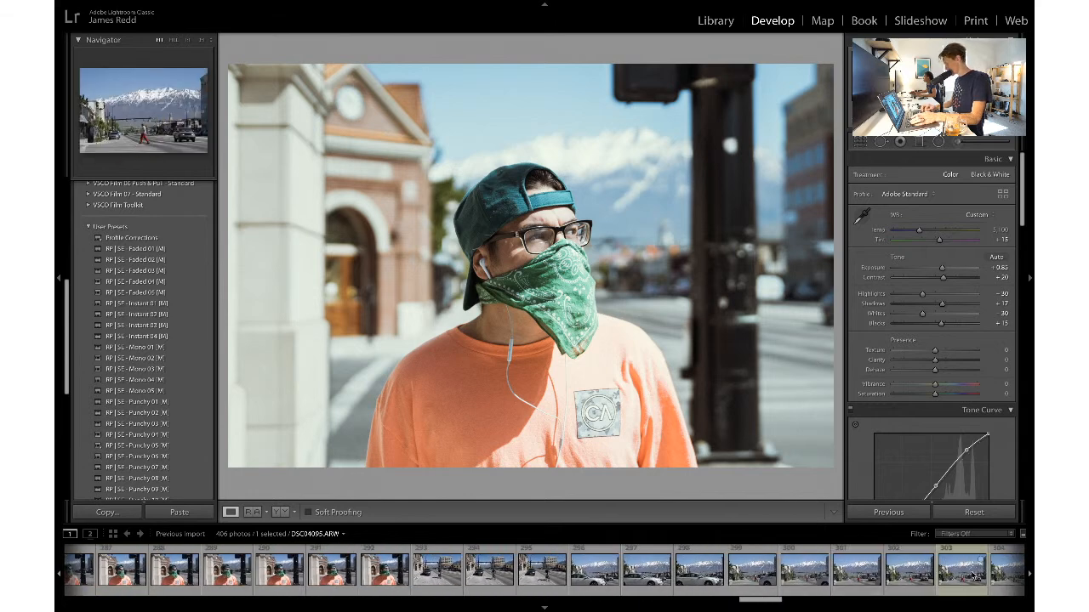
click(972, 575)
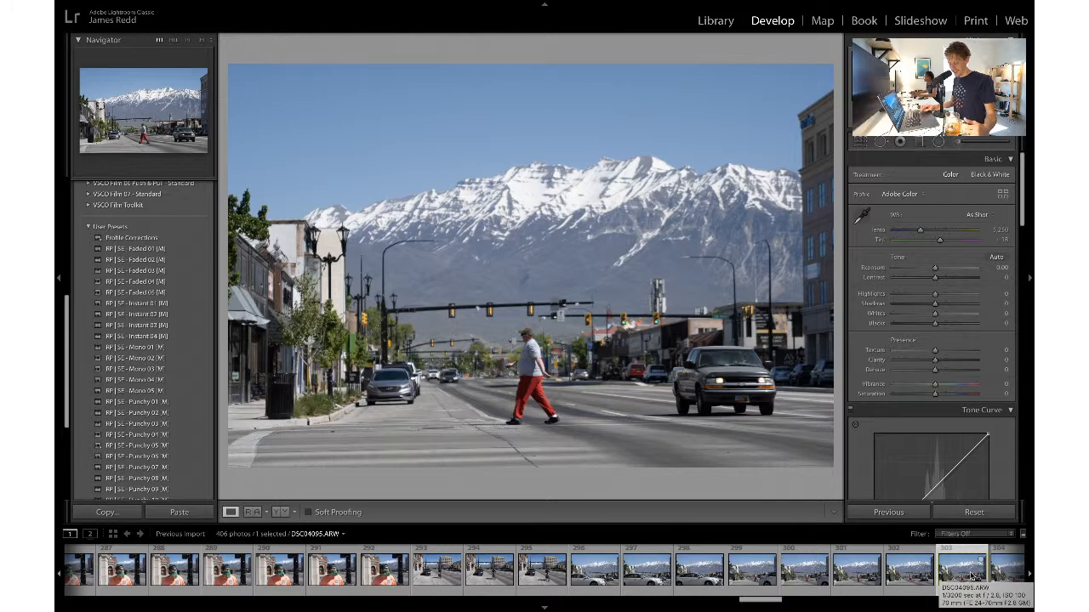
scroll(868, 581, down, 2)
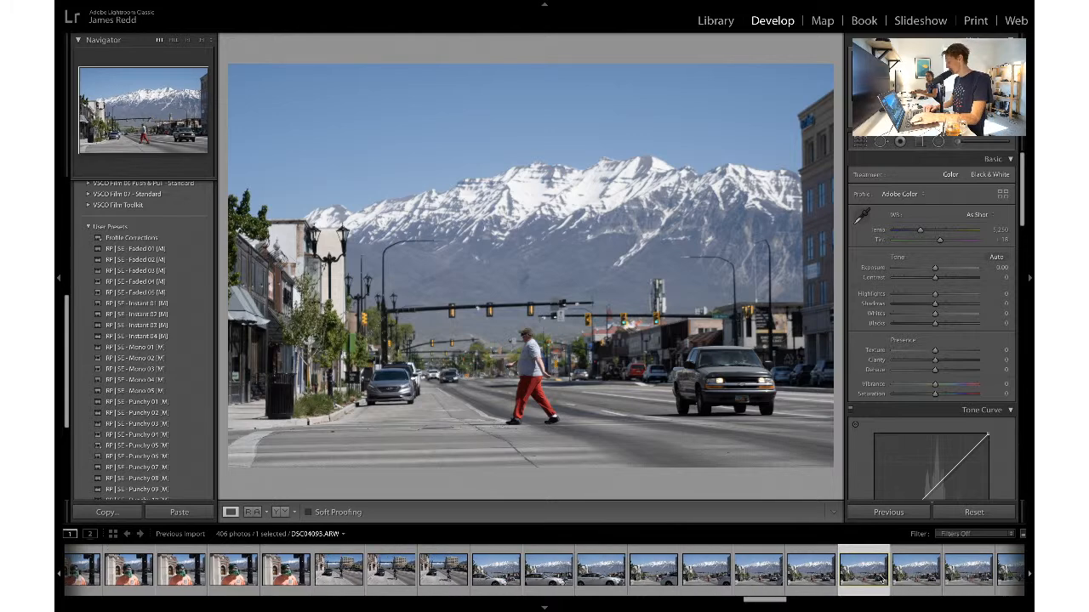
scroll(883, 581, down, 7)
click(704, 577)
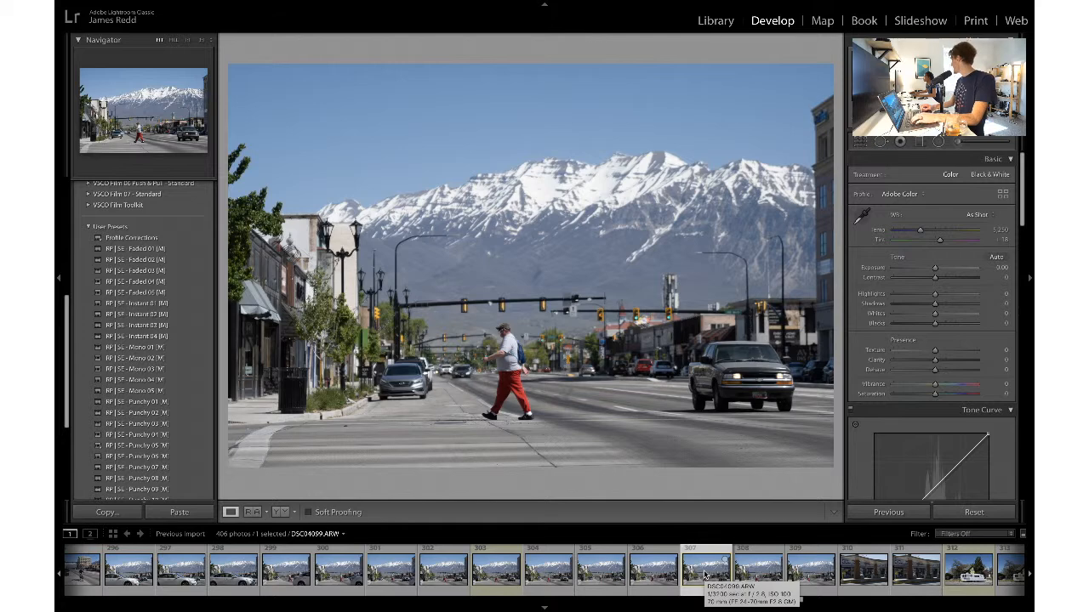
click(704, 570)
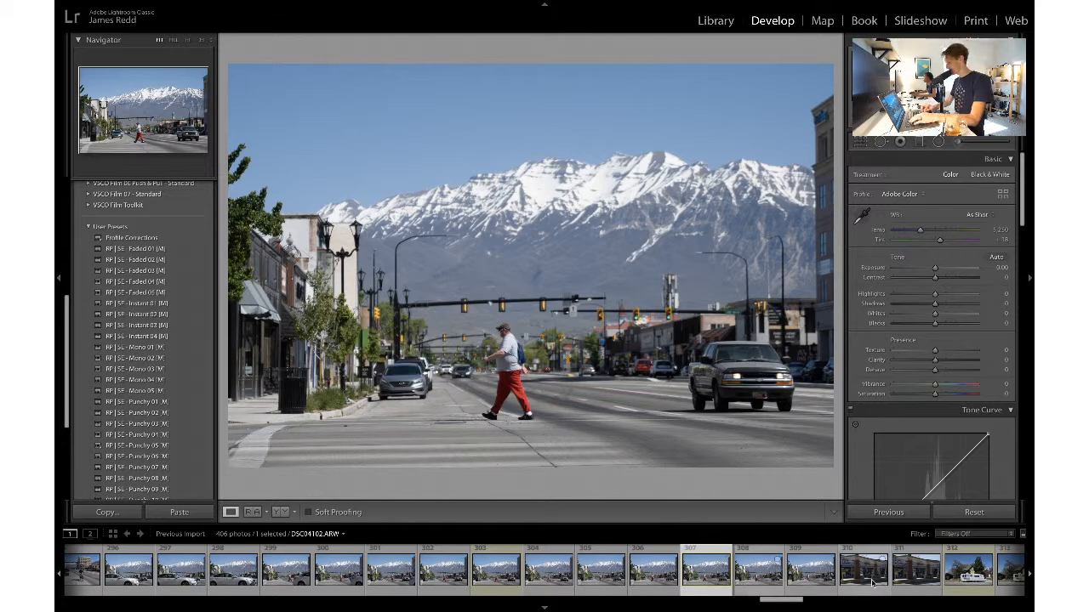
click(493, 571)
click(706, 572)
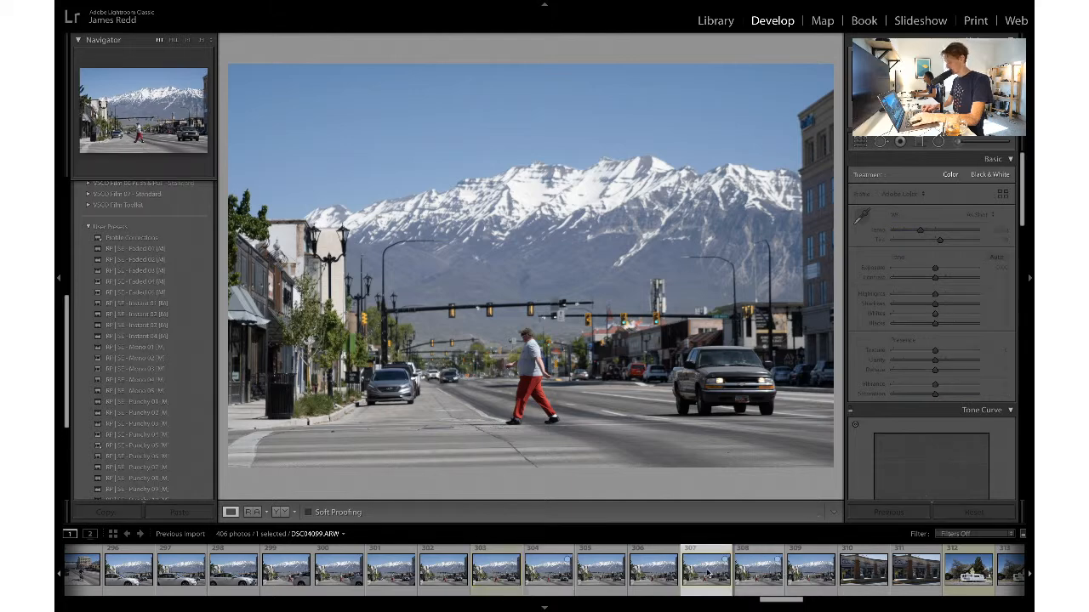
- Try the copied develop settings on DSC04099.ARW and reset the photo
key(ctrl+shift+v)
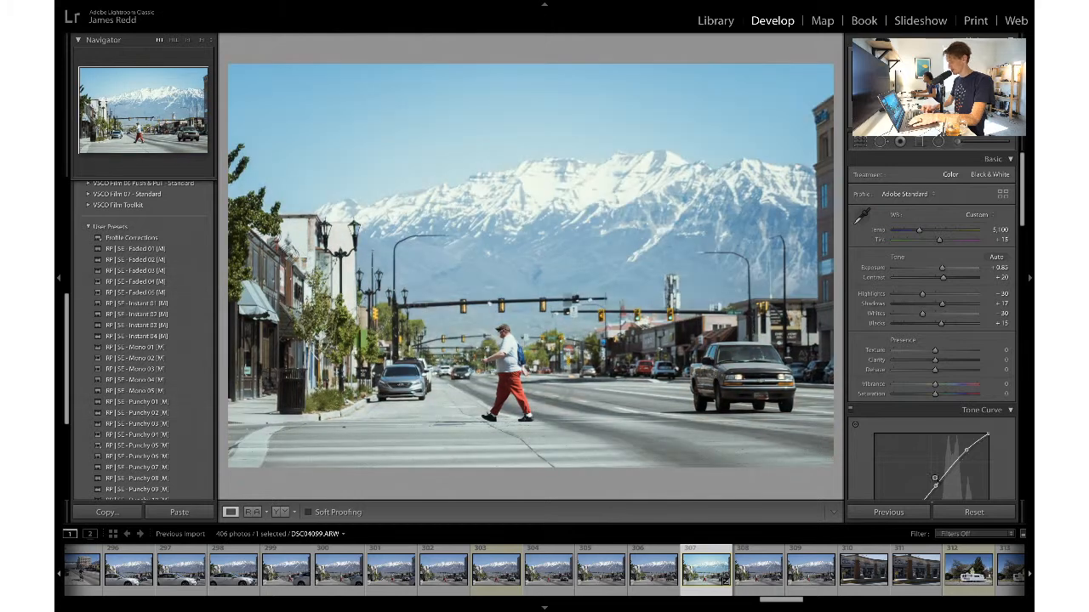
click(974, 512)
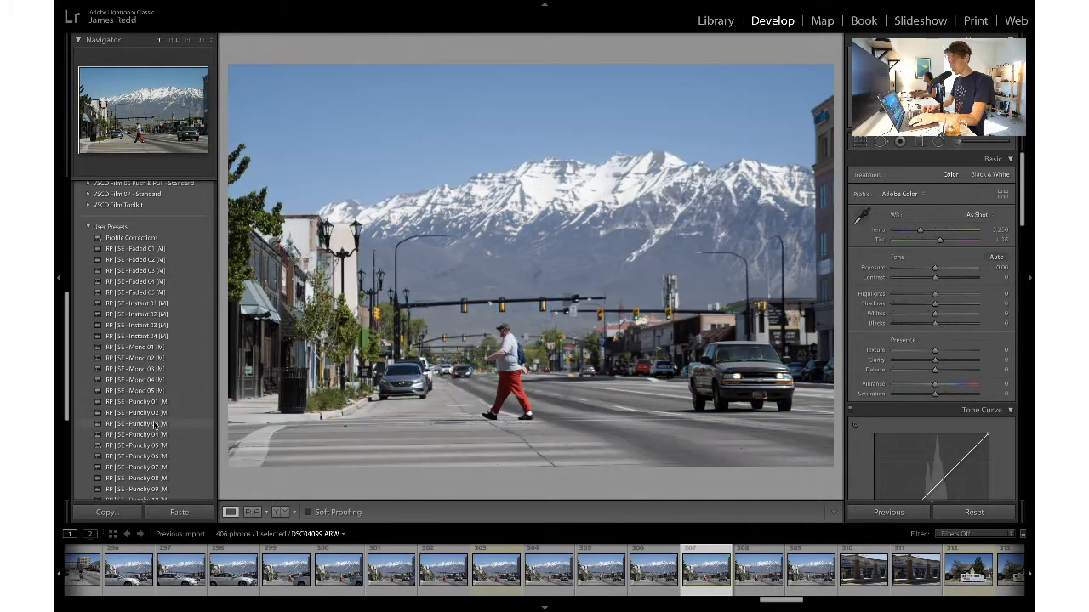
- Apply the RP | SE - Punchy 02 [M] preset to DSC04099.ARW and set Exposure to +0.65
click(136, 413)
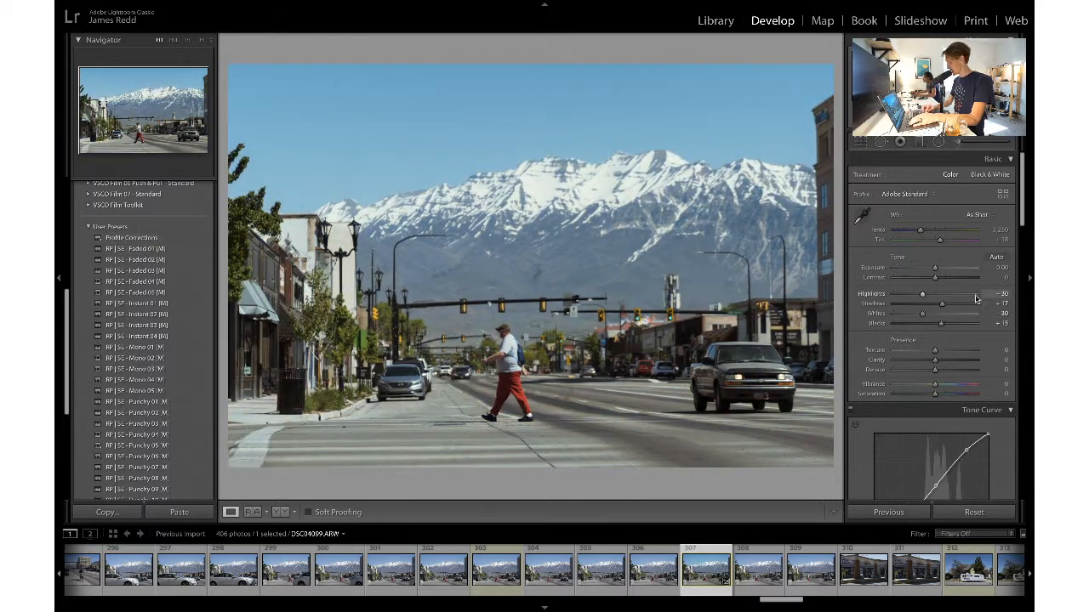
click(940, 269)
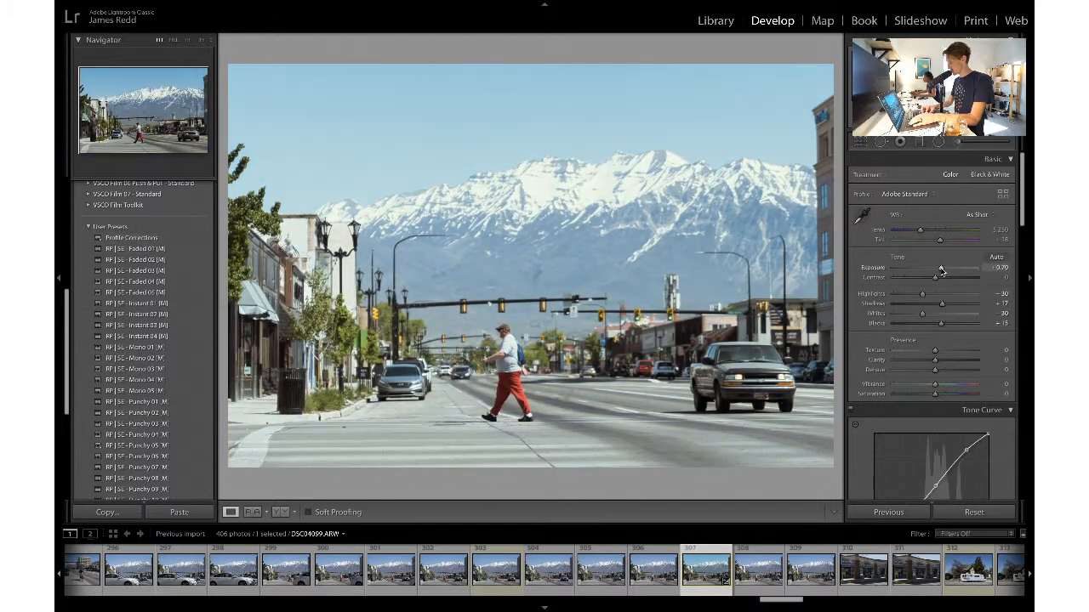
- Try a 4 x 5 / 8 x 10 crop of DSC04099.ARW shifted slightly towards the storefront side, and undo it
click(861, 142)
click(969, 182)
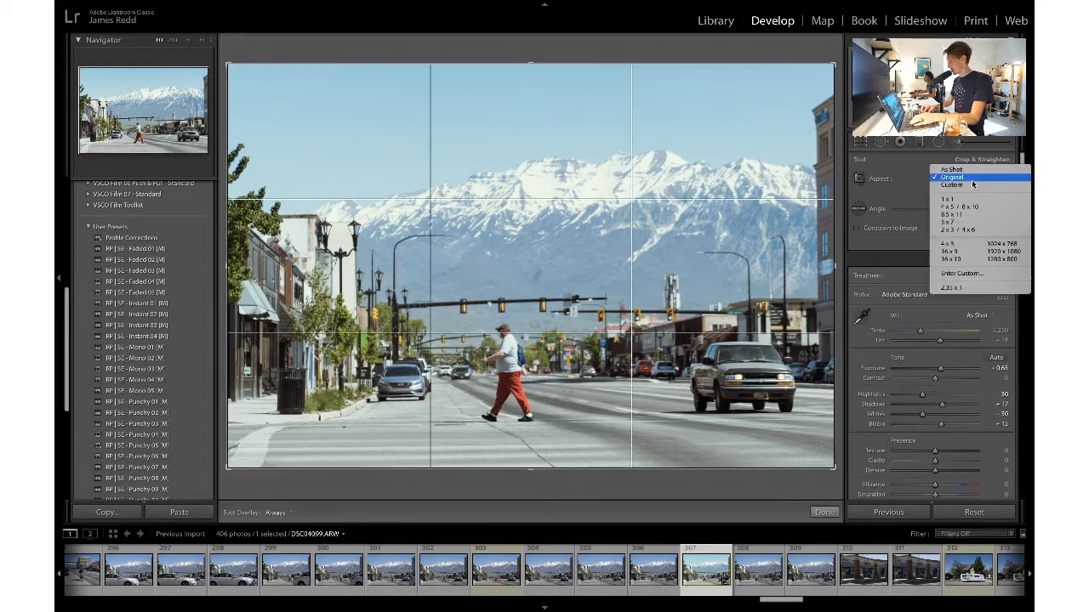
click(968, 210)
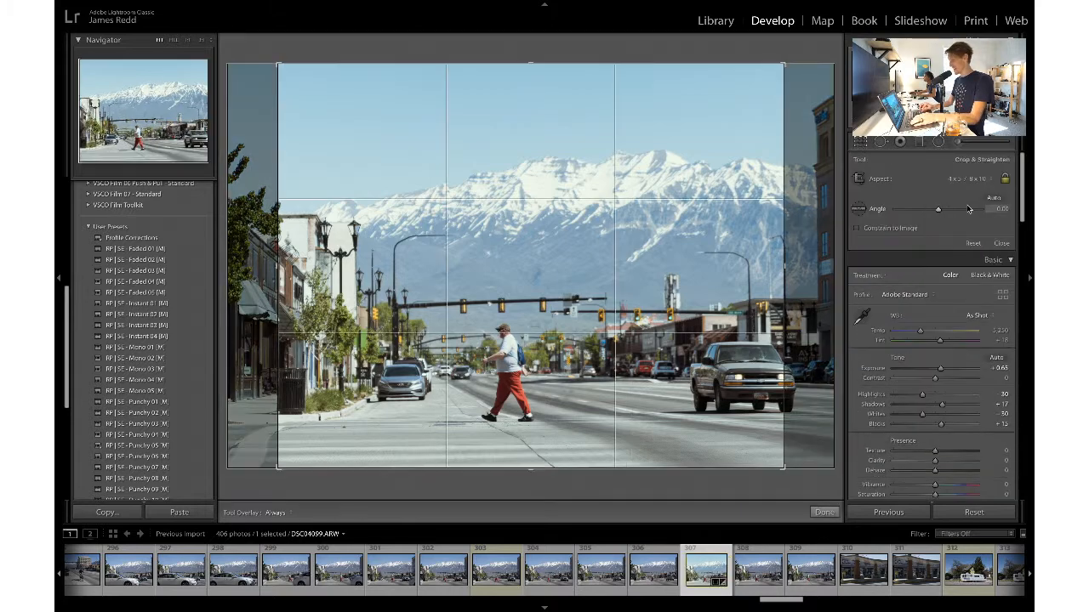
key(Right)
key(Right)
key(Right)
key(Right)
key(Right)
key(Right)
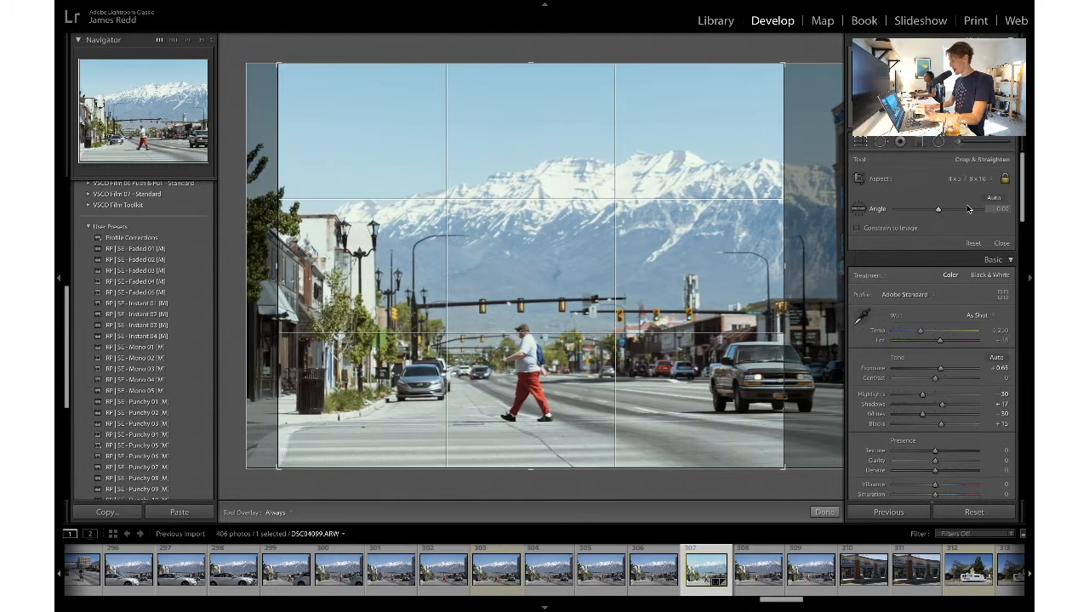
key(Right)
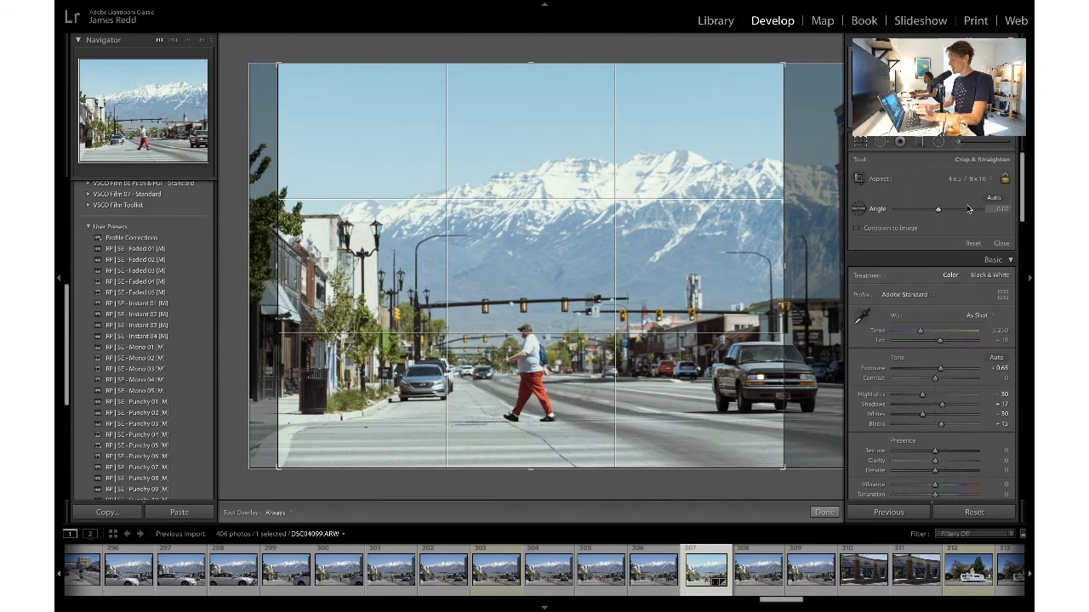
key(r)
key(ctrl+z)
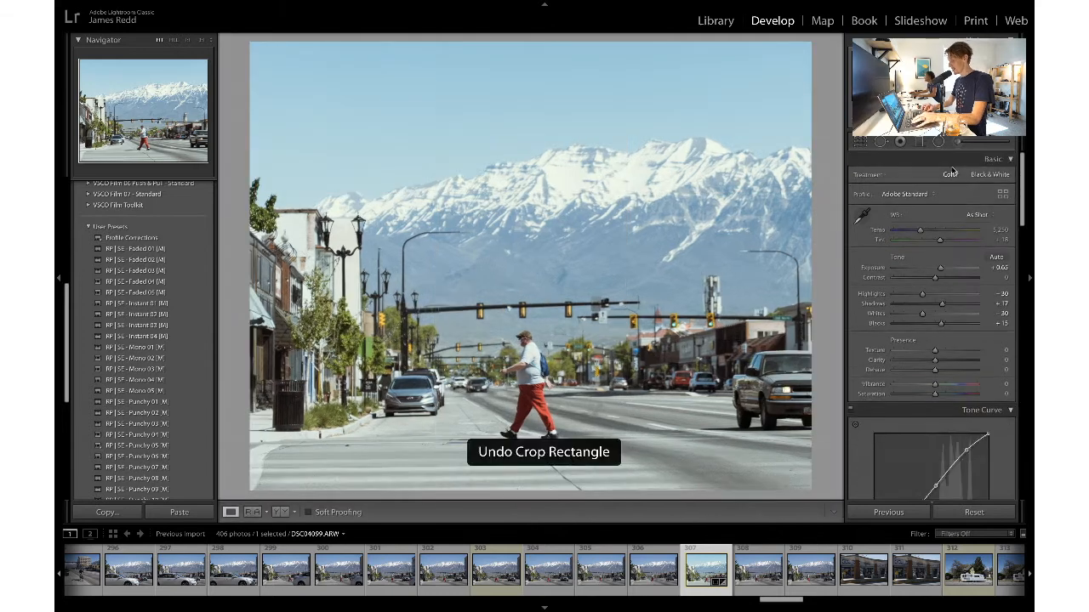
key(ctrl+z)
key(ctrl+z)
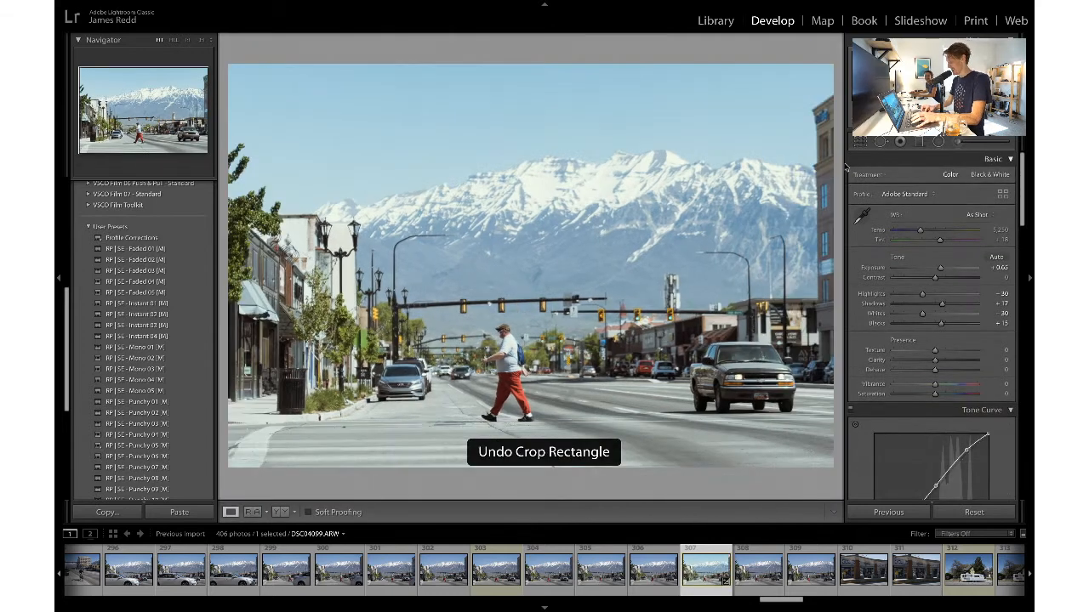
- Try a 16 x 9 crop on DSC04099.ARW, trimming the sky and the foreground road
click(880, 142)
click(967, 177)
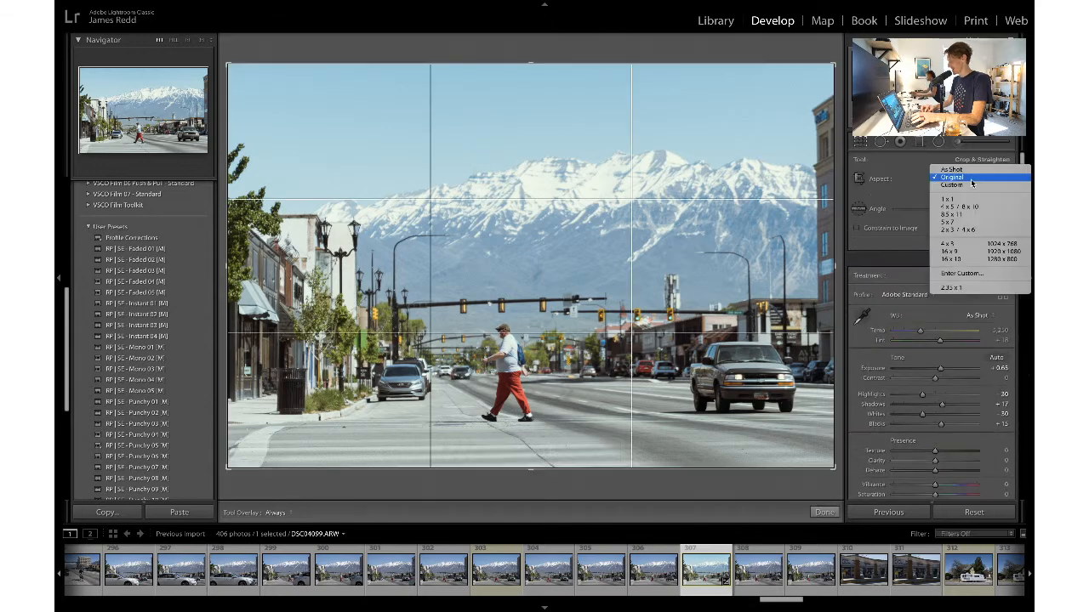
click(963, 252)
drag(564, 354, 564, 361)
key(Return)
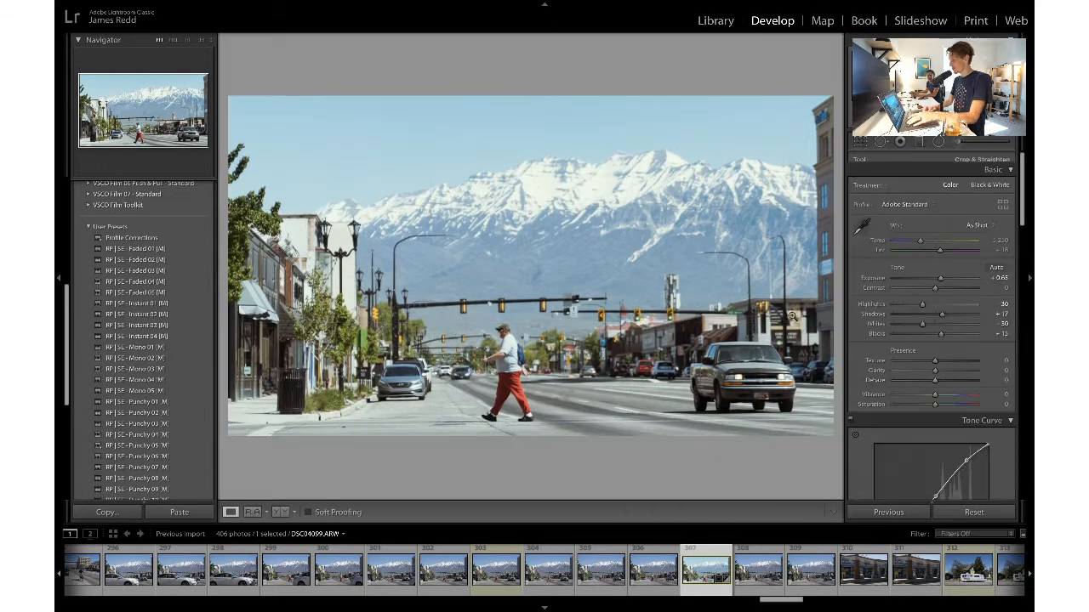
- Replace the 16 x 9 crop of DSC04099.ARW with a 4 x 3 crop, trying As Shot and 4 x 5 / 8 x 10 on the way
click(861, 142)
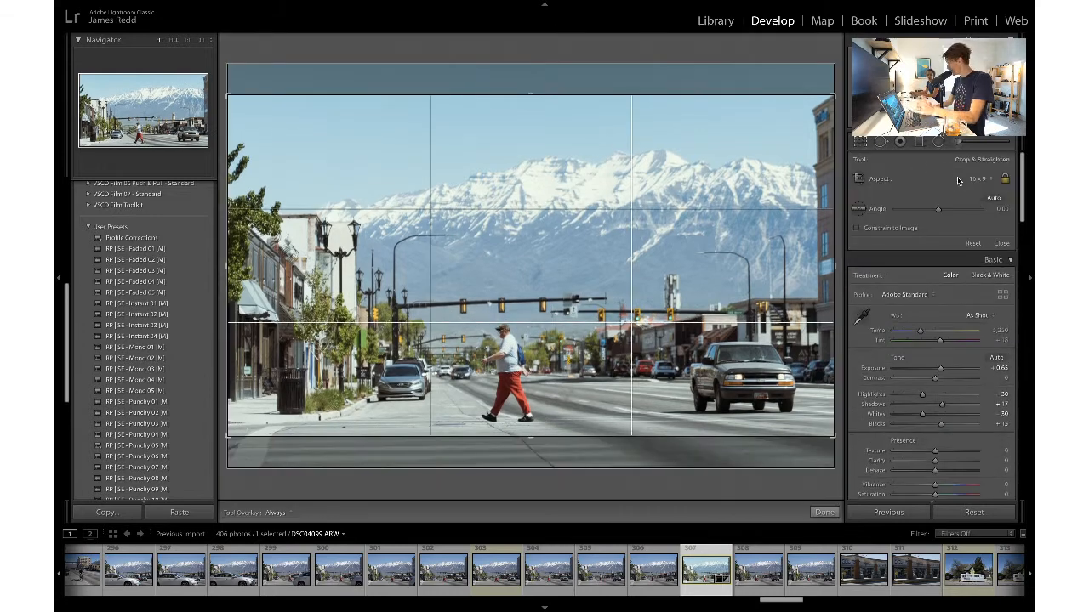
click(961, 179)
click(923, 94)
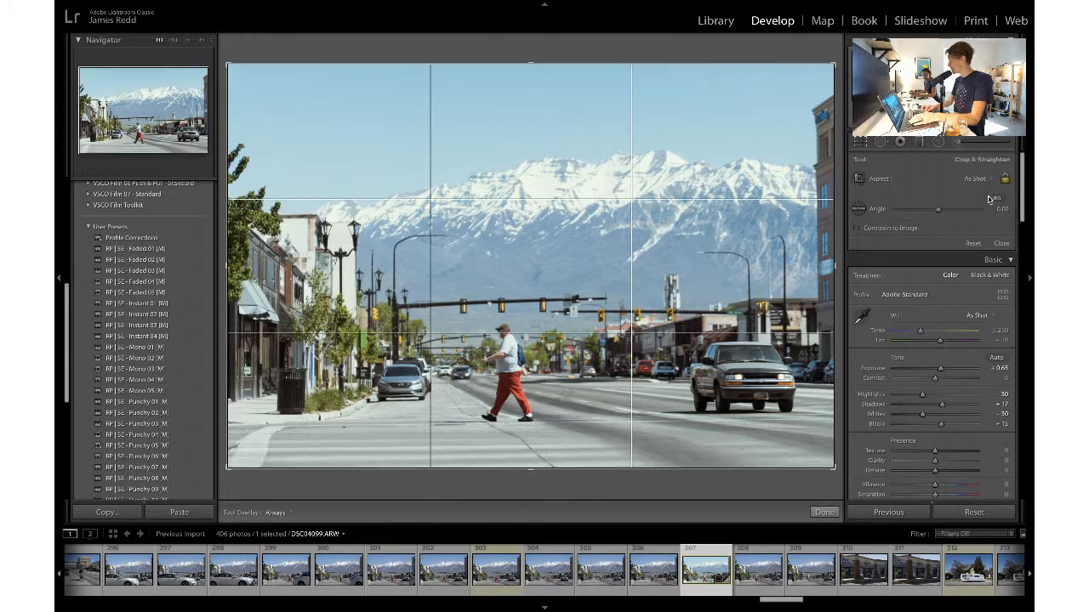
click(977, 179)
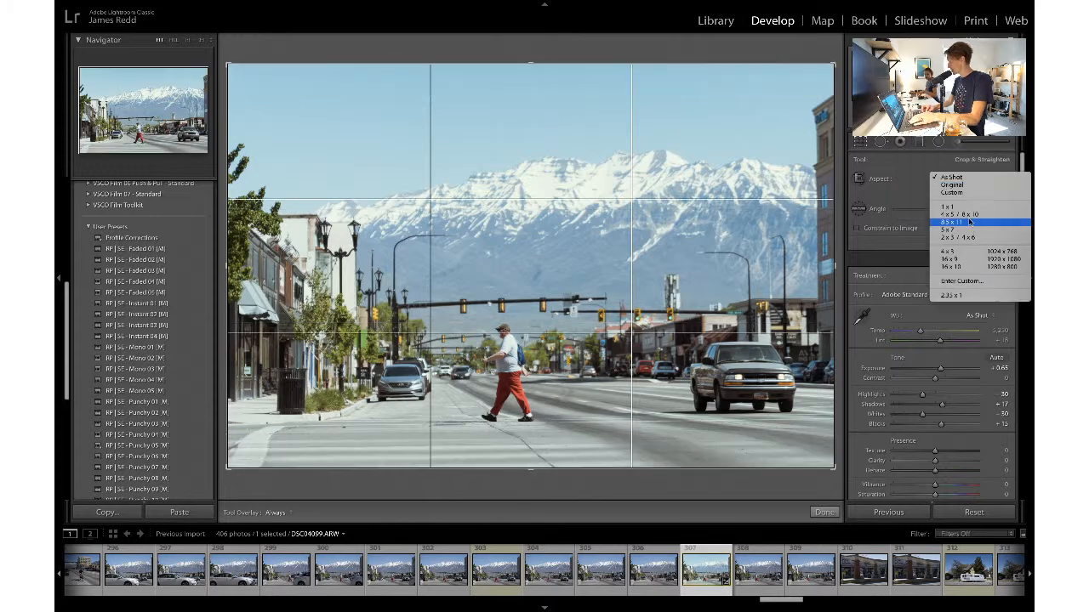
click(970, 215)
click(986, 179)
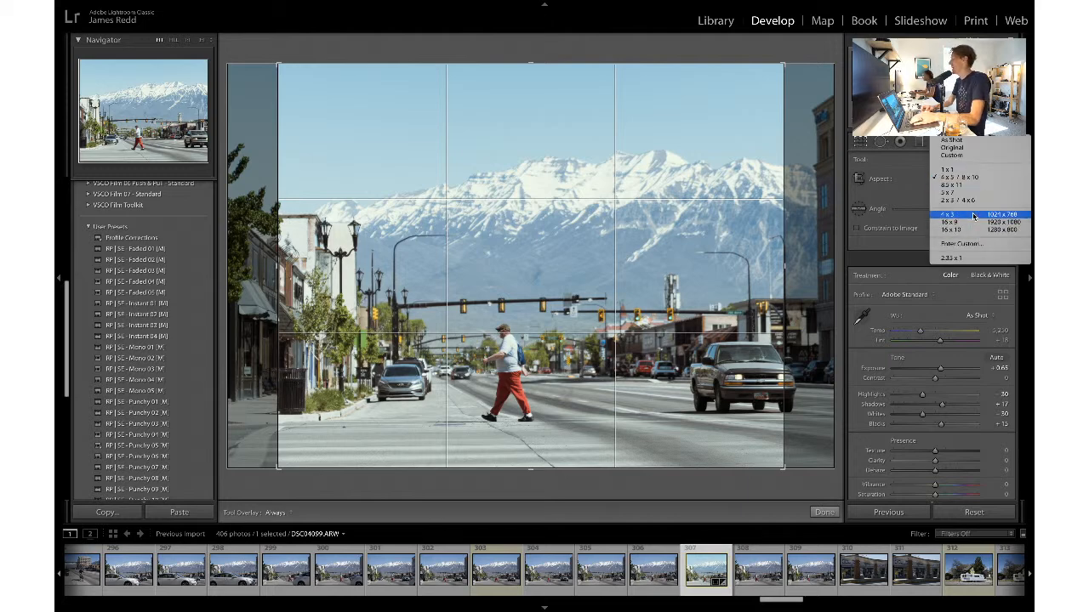
click(975, 215)
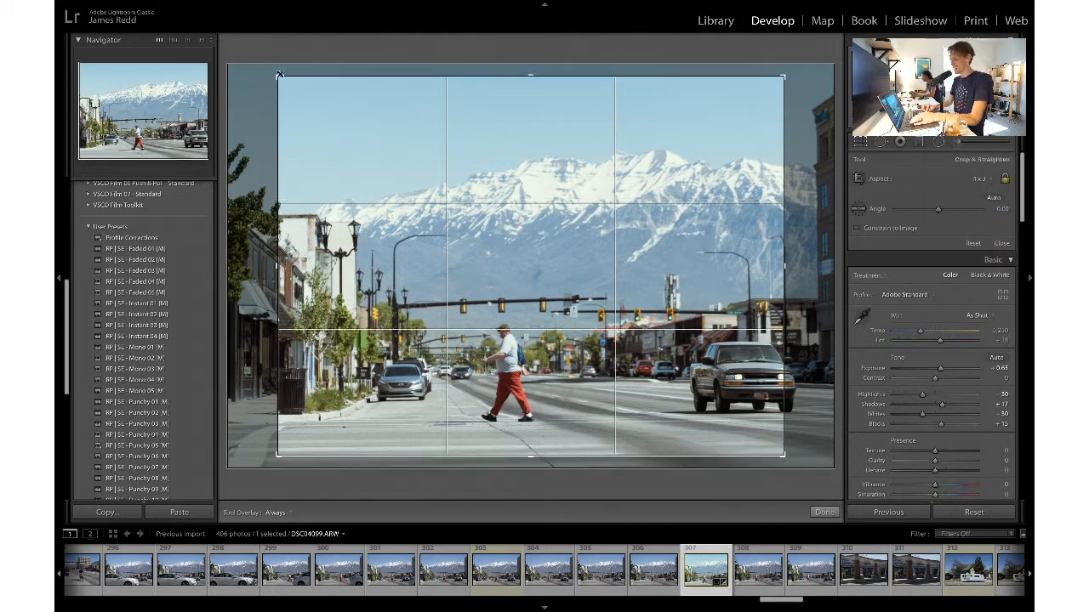
- Enlarge the 4 x 3 crop of DSC04099.ARW to full photo height, shift it towards the storefront side, and apply it
drag(279, 76, 269, 71)
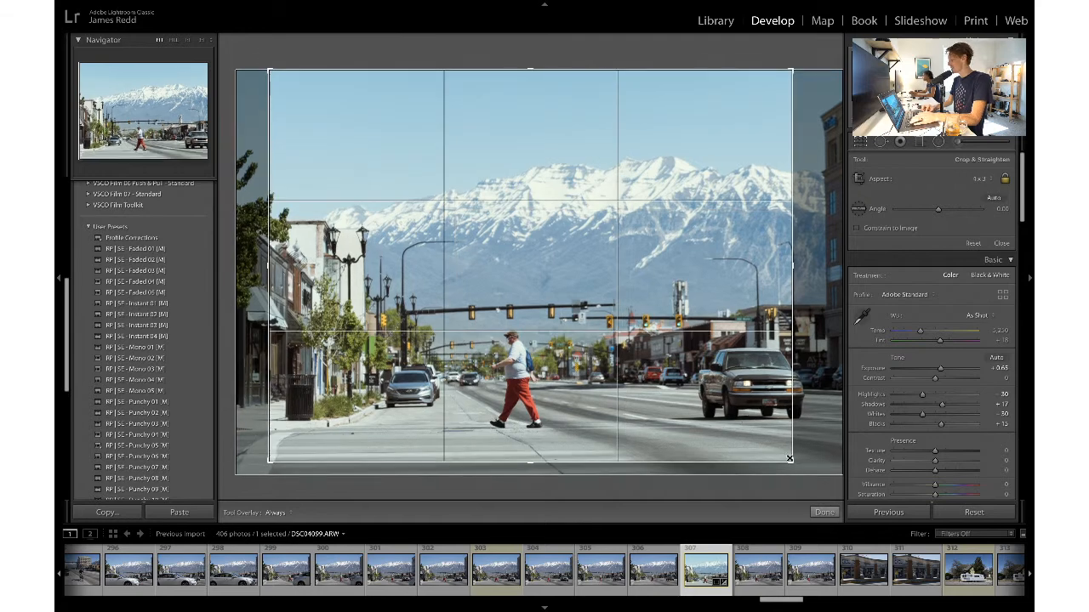
drag(788, 454, 814, 485)
key(Right)
key(Right)
key(Right)
key(Right)
key(Right)
key(Right)
key(Right)
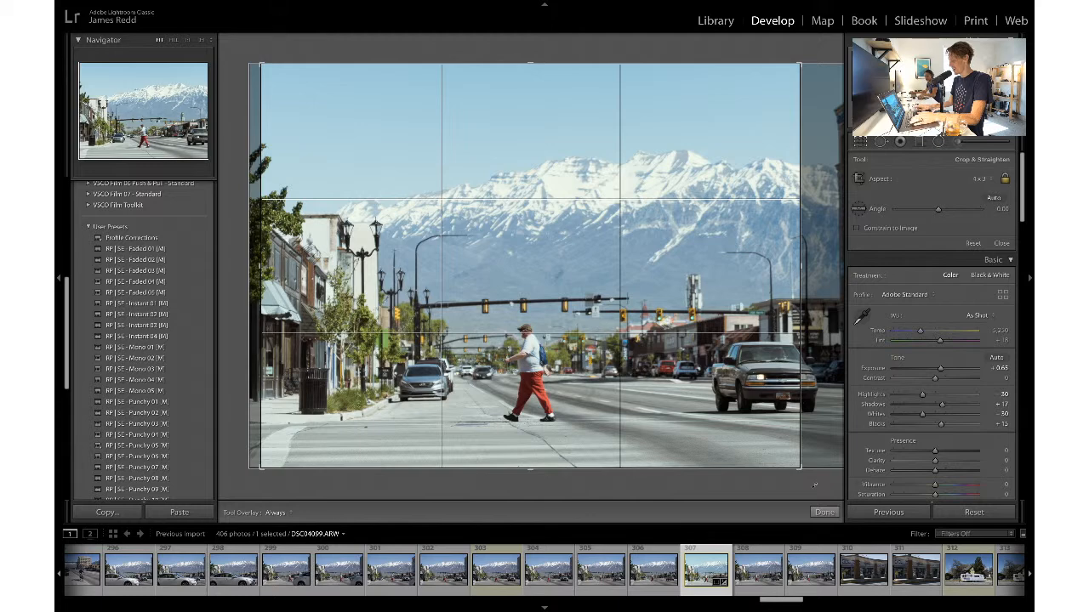
key(Return)
- Set Contrast to +13 and Exposure to +0.70 on DSC04099.ARW, and check the crop boundaries
drag(935, 278, 942, 272)
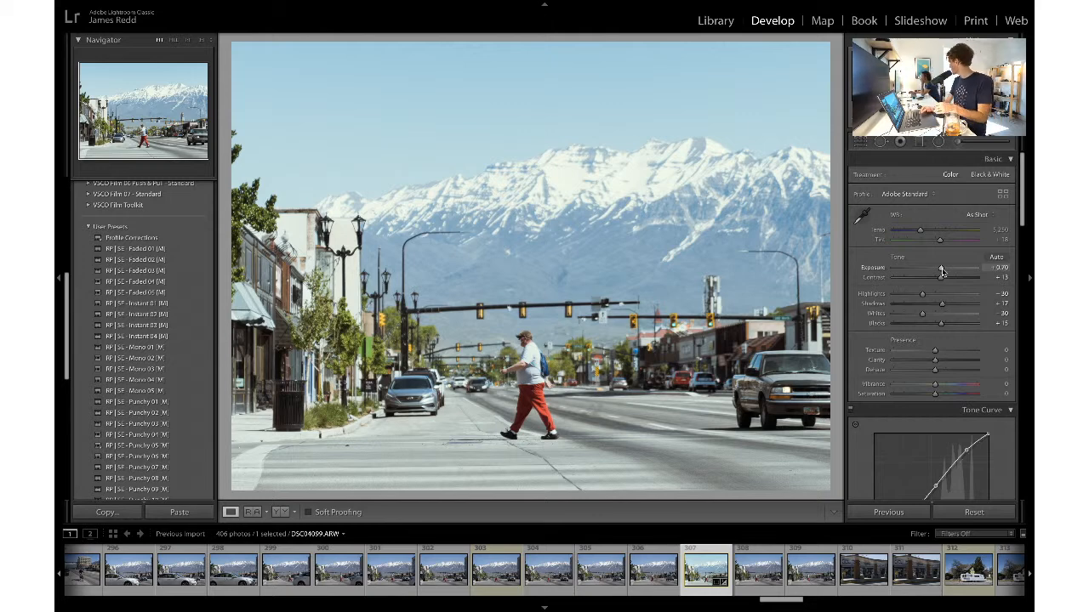
click(861, 143)
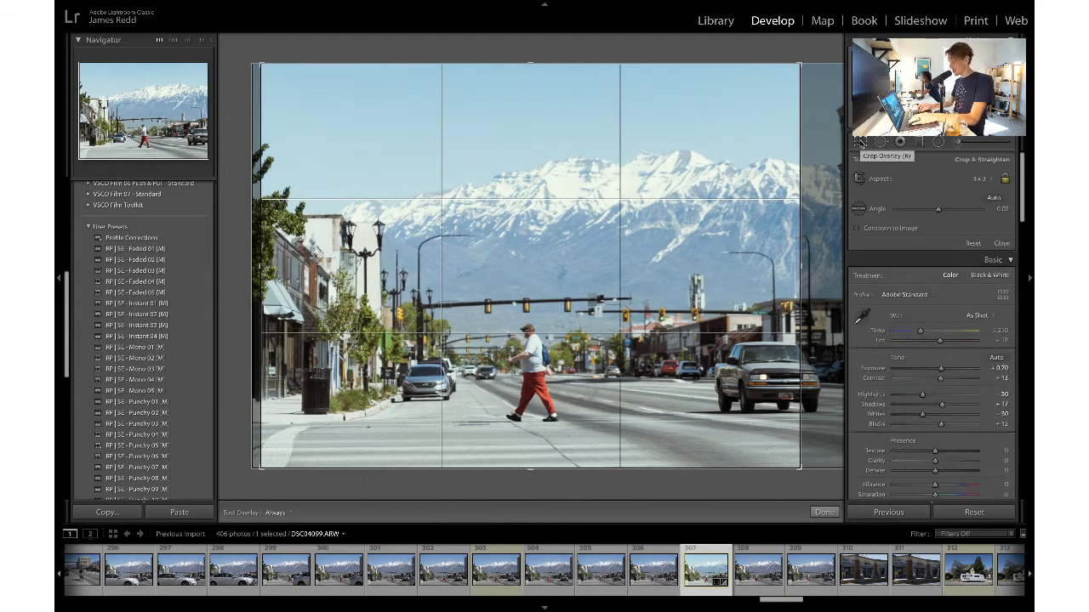
click(861, 143)
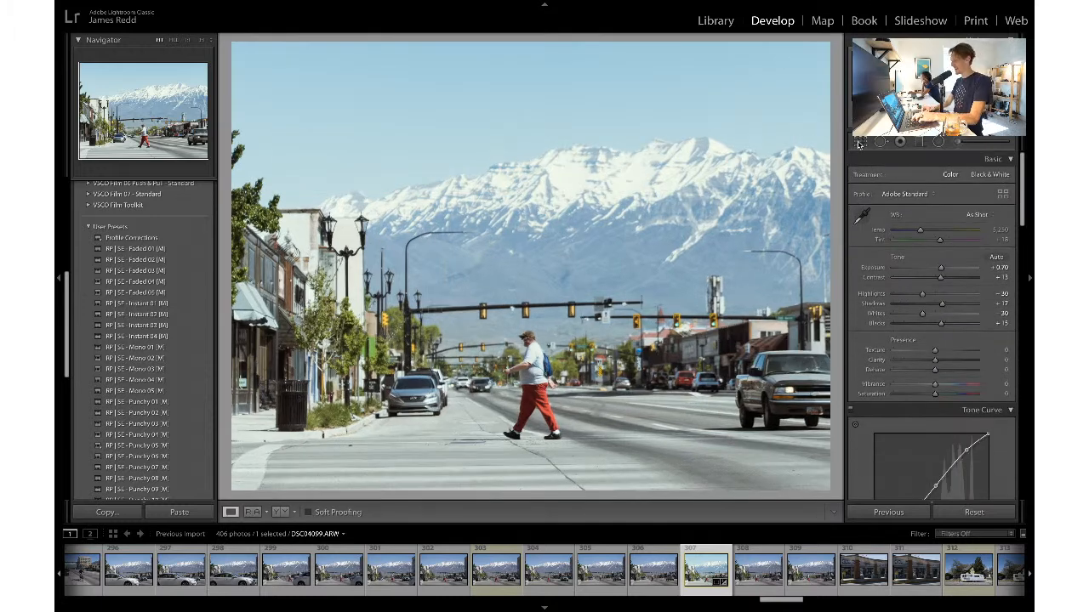
- Try a 1 x 1 crop of DSC04099.ARW around the pedestrian, tightened slightly at the sky
click(859, 145)
click(978, 178)
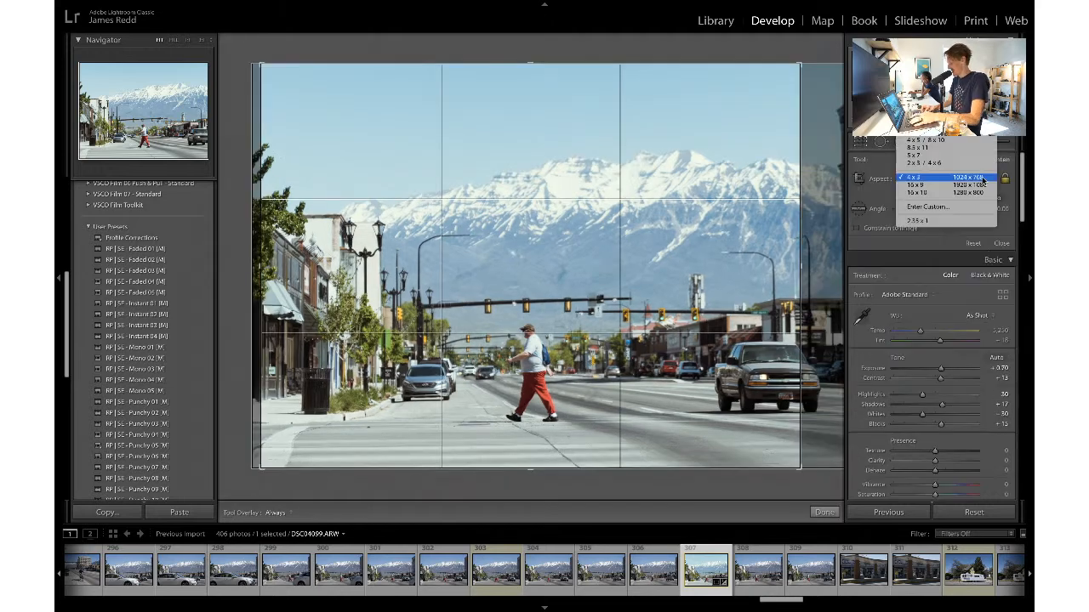
click(948, 131)
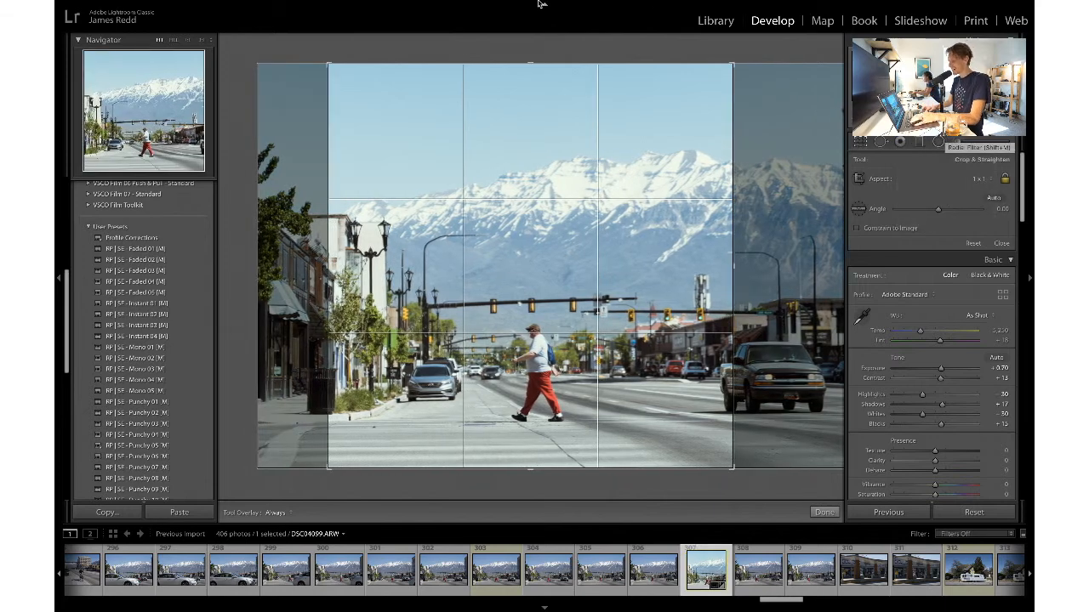
drag(329, 64, 336, 74)
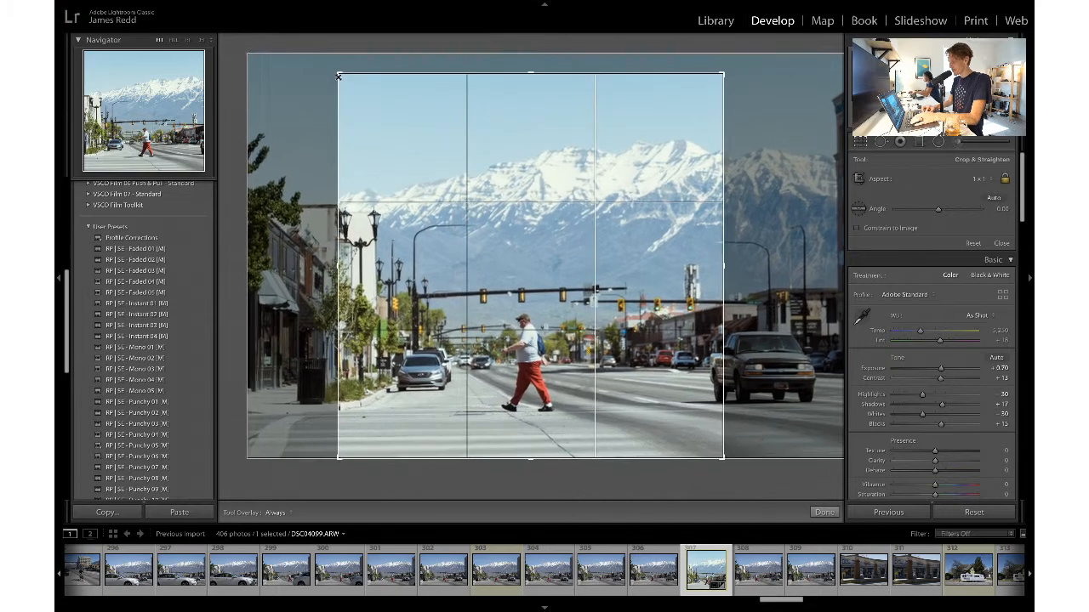
key(Return)
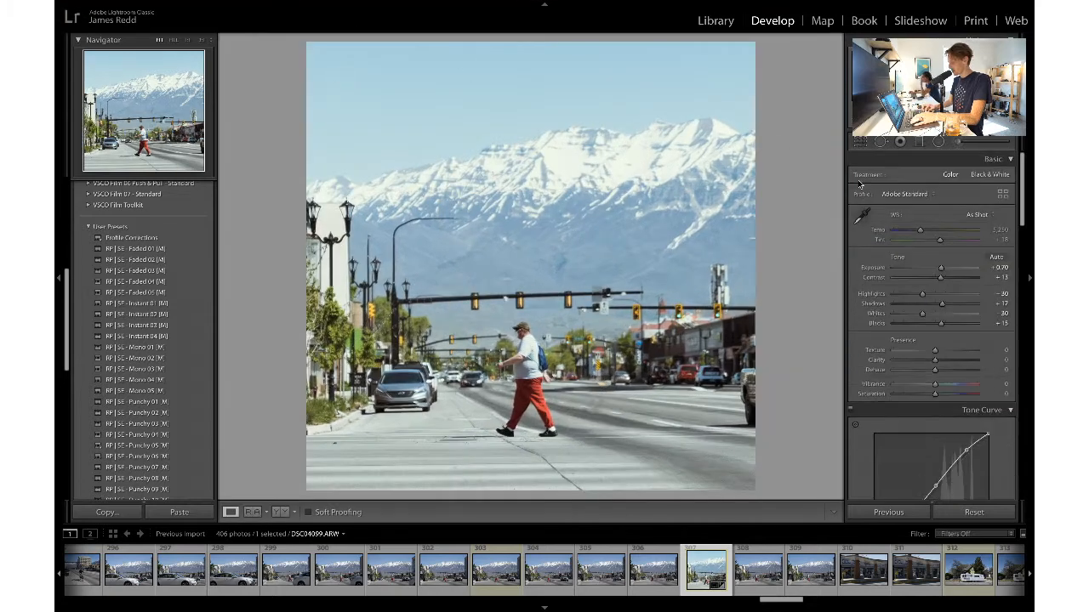
click(859, 145)
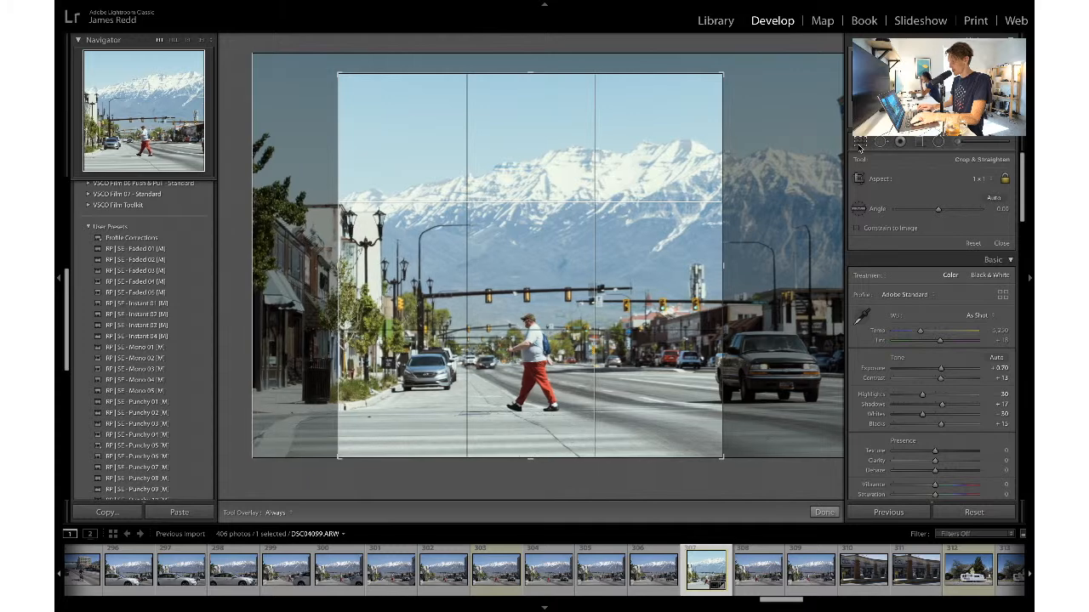
click(859, 146)
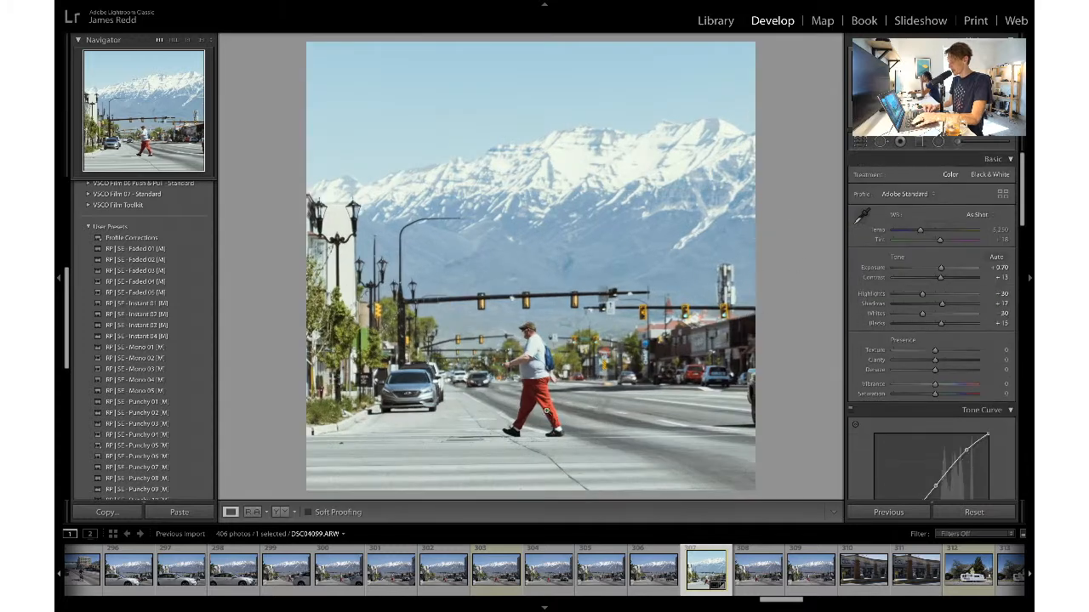
- Undo the square crop of DSC04099.ARW, restoring the 4 x 3 crop
key(ctrl+z)
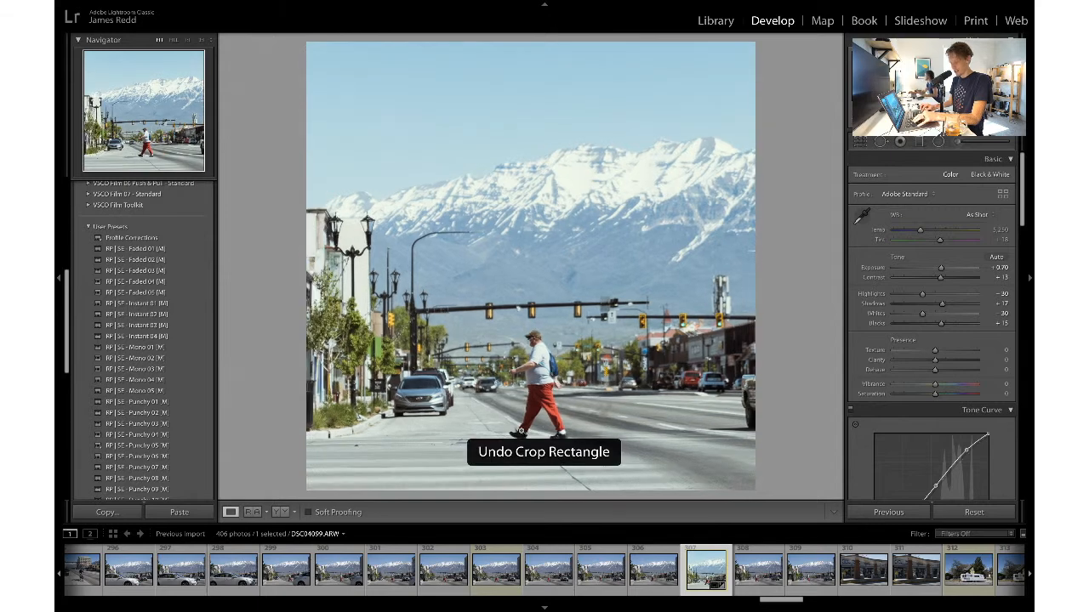
key(ctrl+z)
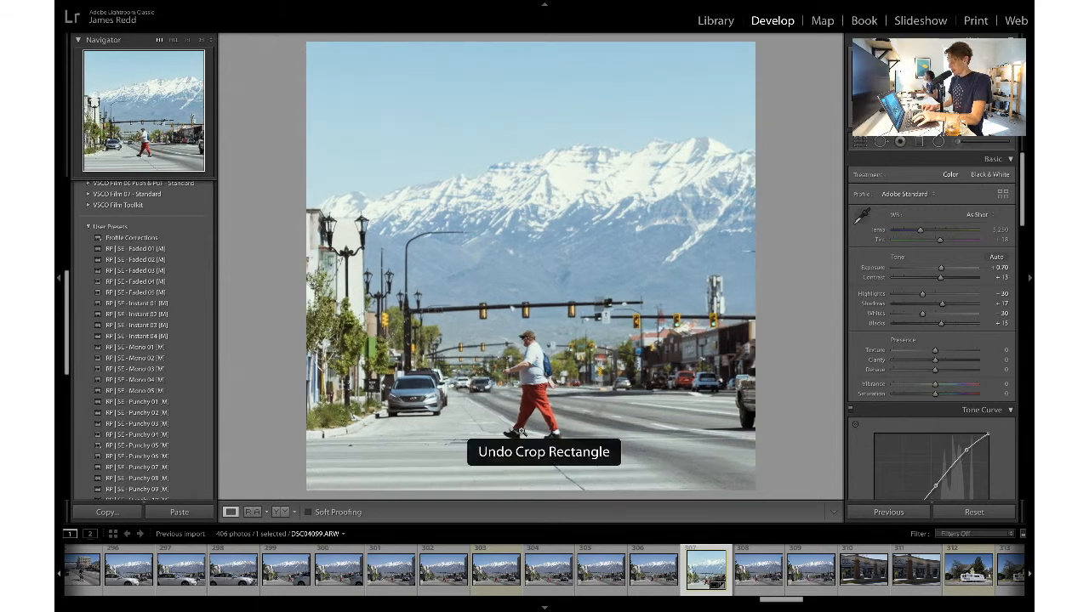
key(ctrl+z)
key(ctrl+z)
key(ctrl+y)
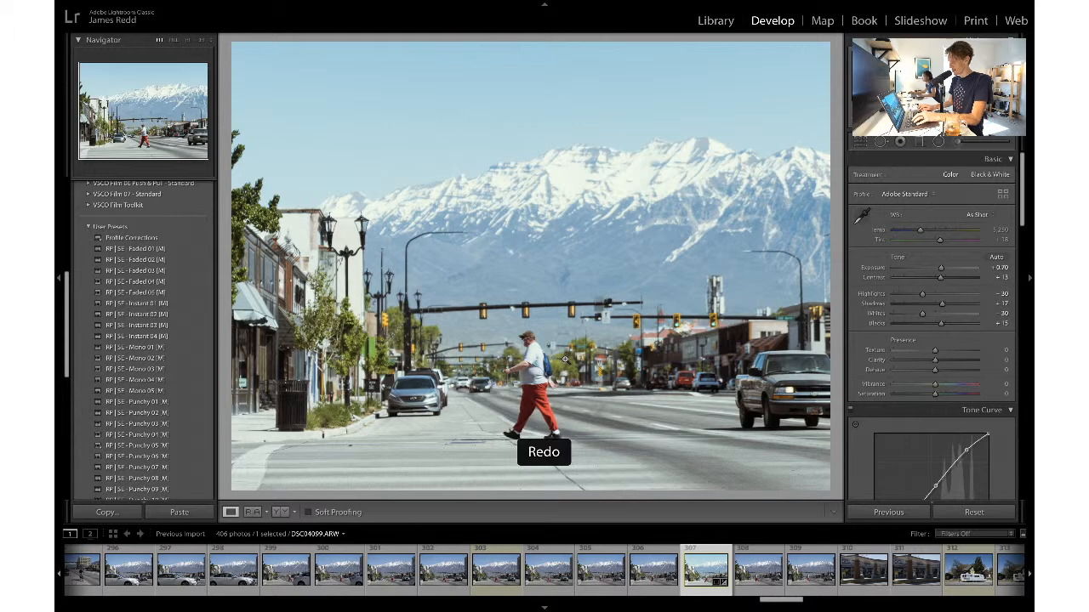
key(ctrl+y)
key(ctrl+z)
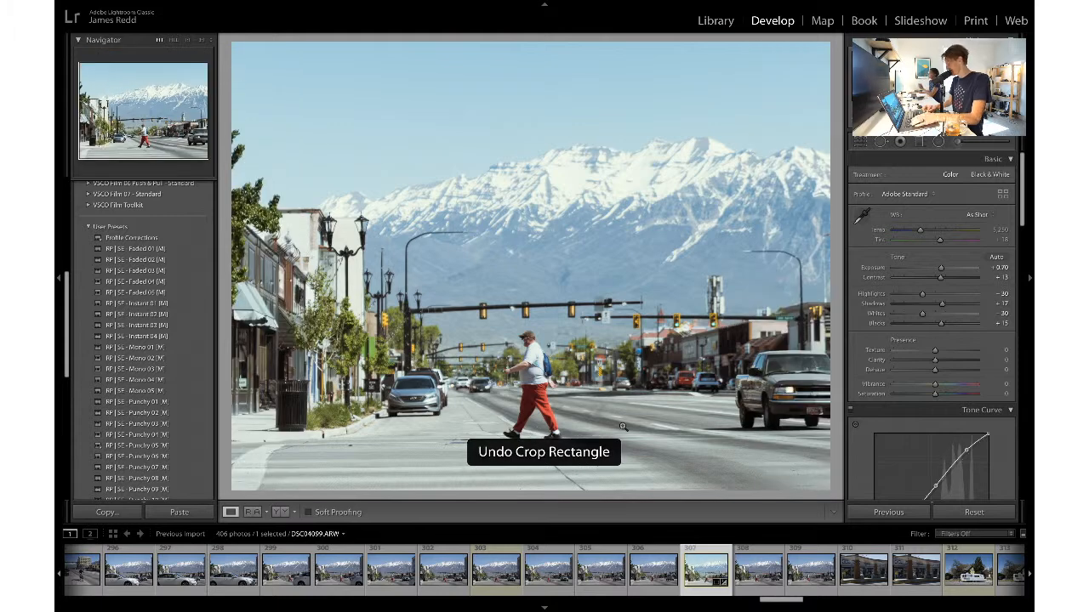
- Compare the white trailer shots in landscape and portrait orientation, and examine the nearby path landscape, to choose the next photo
click(964, 570)
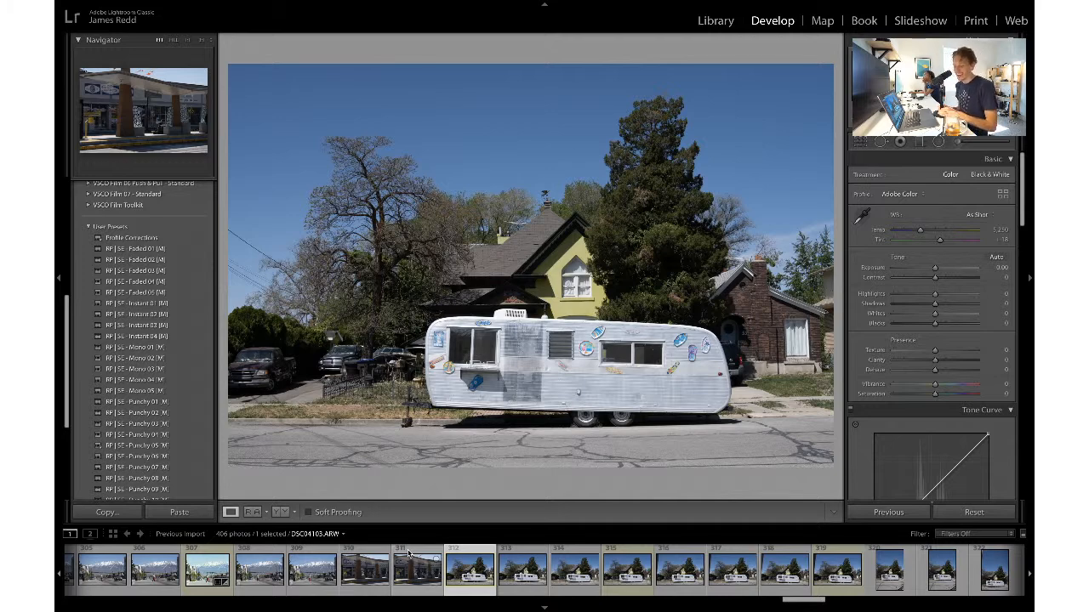
click(206, 577)
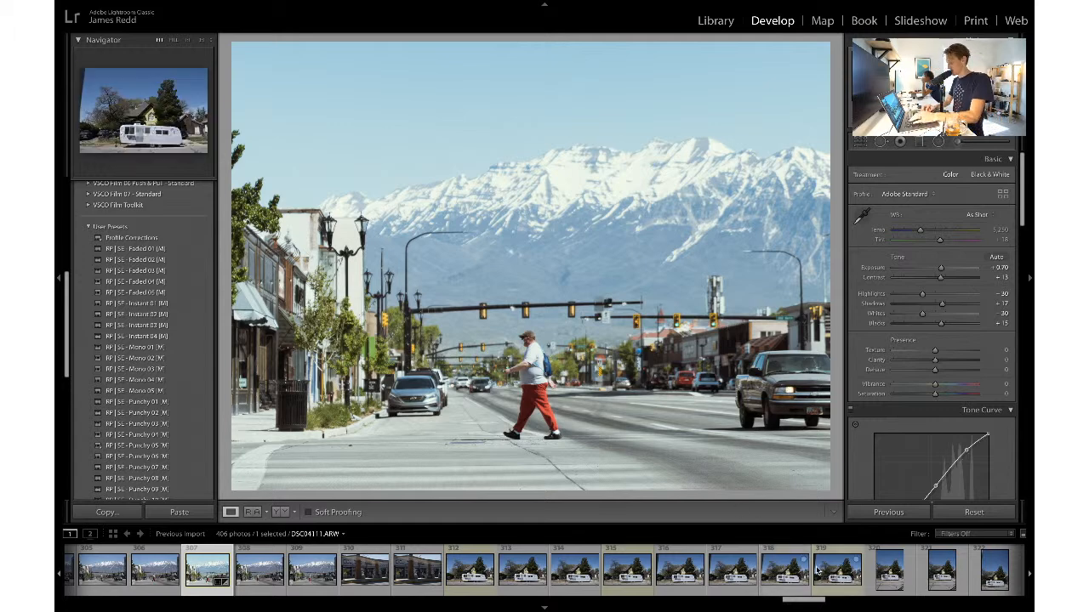
click(459, 576)
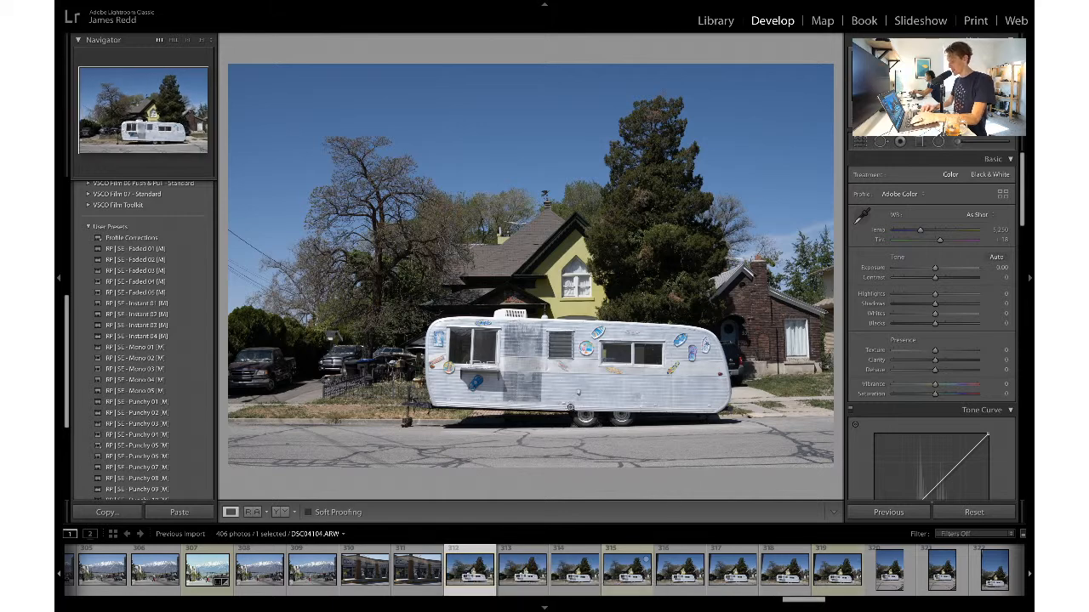
scroll(838, 579, down, 2)
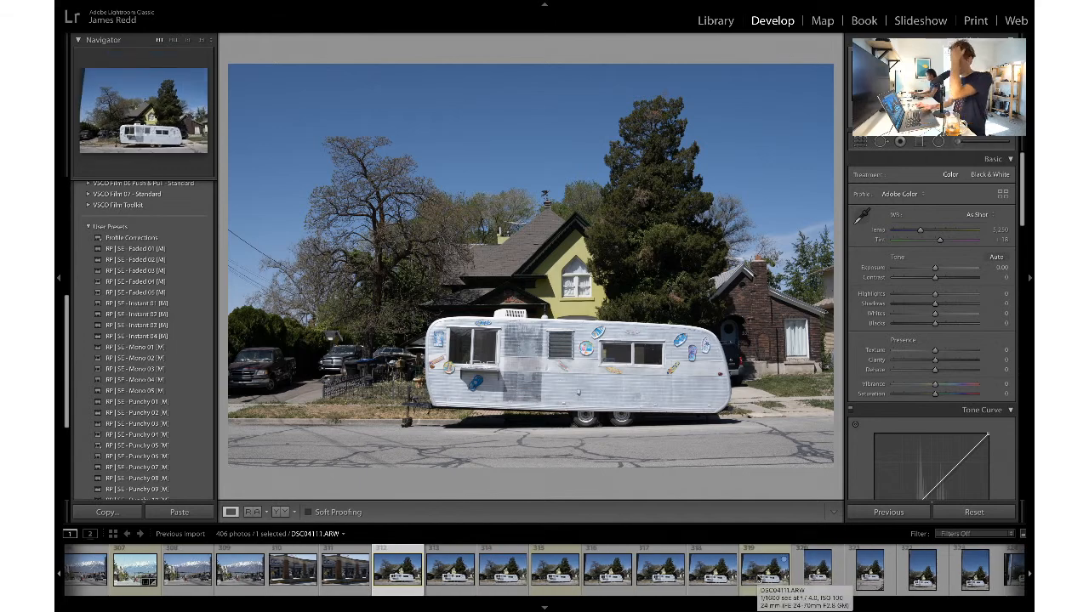
click(759, 574)
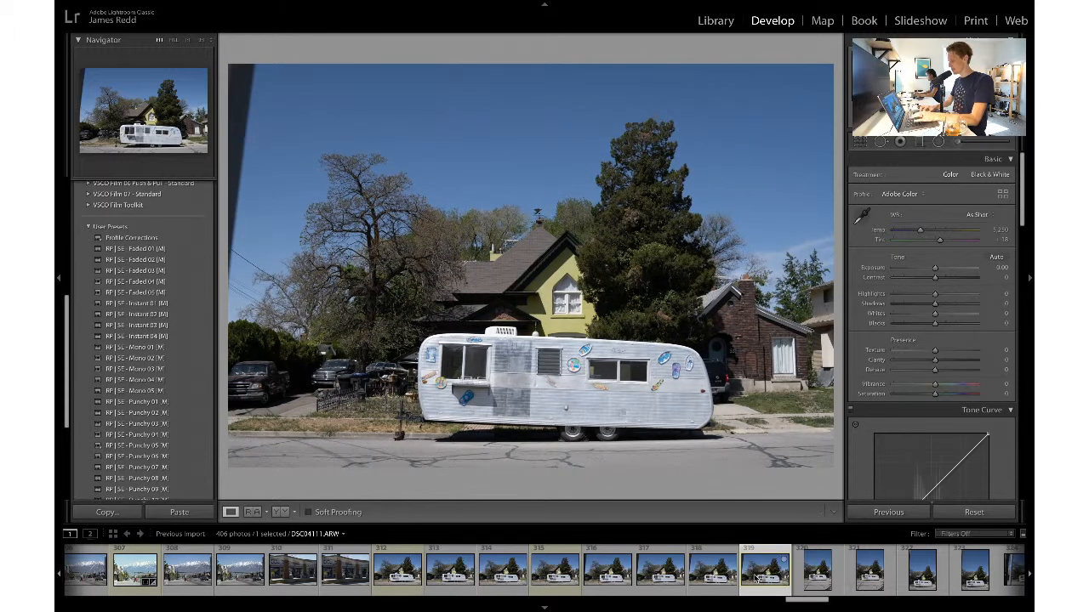
scroll(743, 587, down, 5)
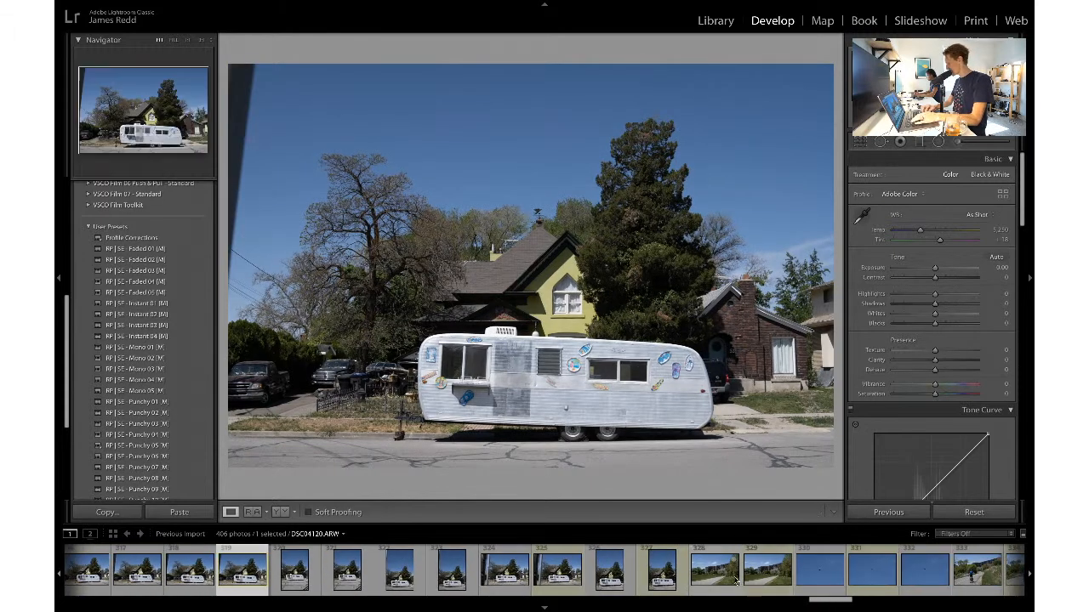
click(757, 578)
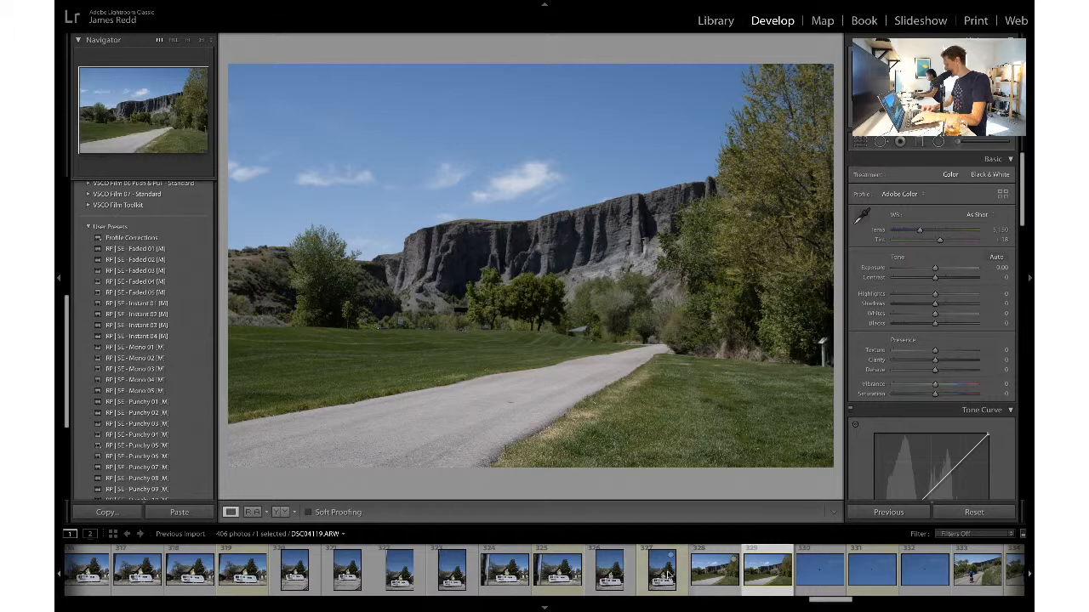
click(670, 577)
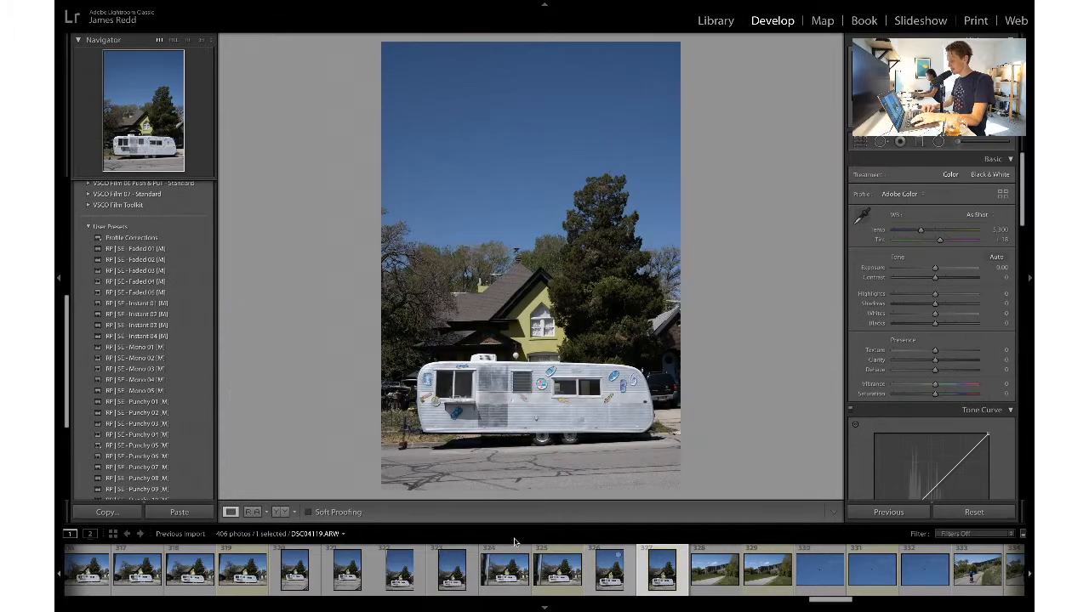
click(555, 584)
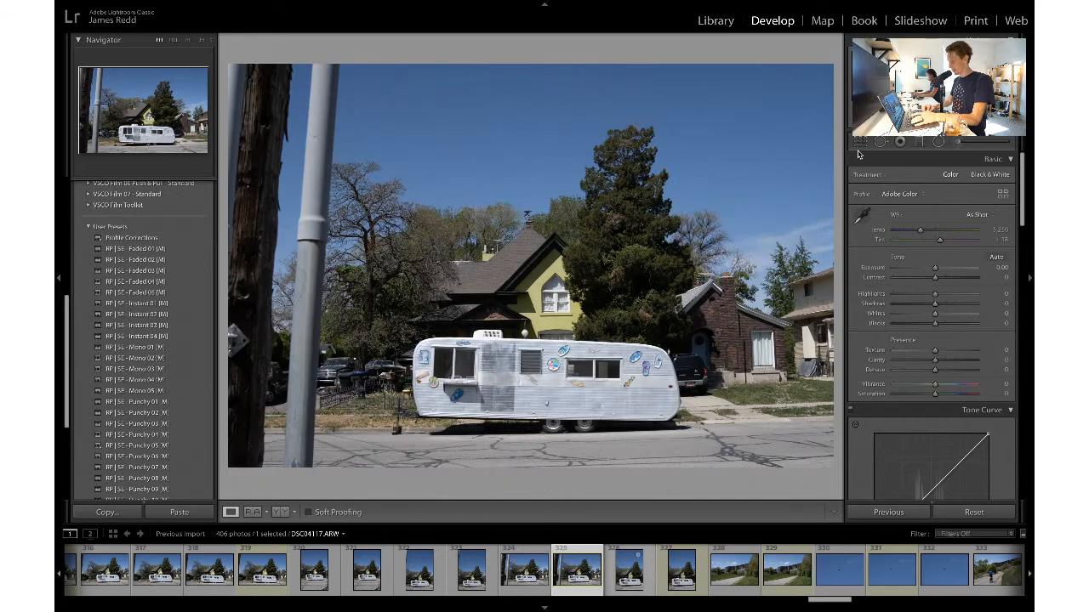
- Apply the RP | SE - Punchy 02 [M] preset to trailer photo DSC04111.ARW, and set Exposure to +0.85 and Contrast to +25
click(256, 576)
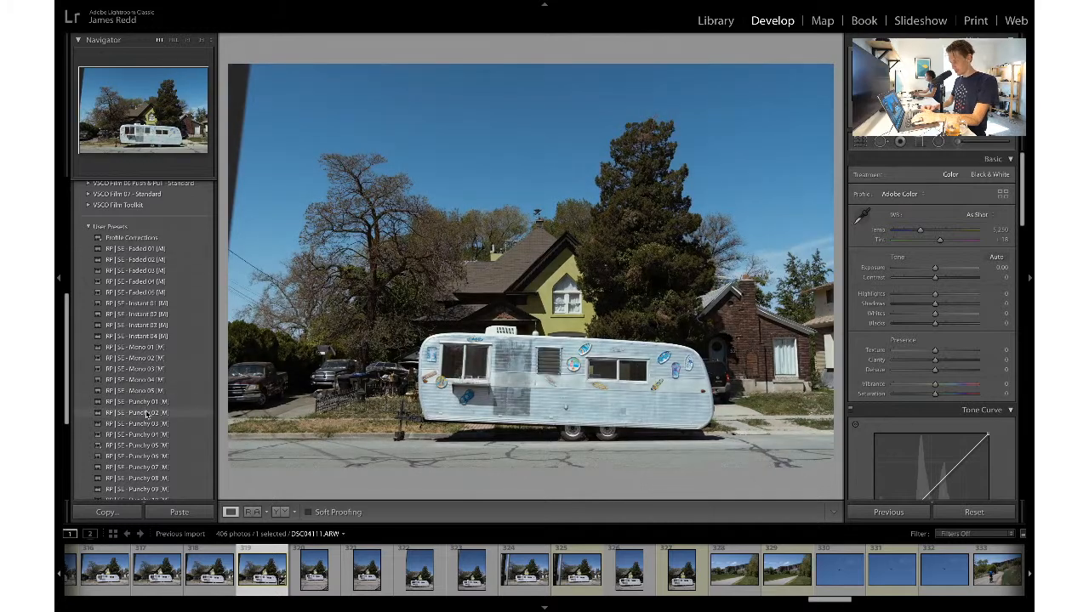
click(148, 414)
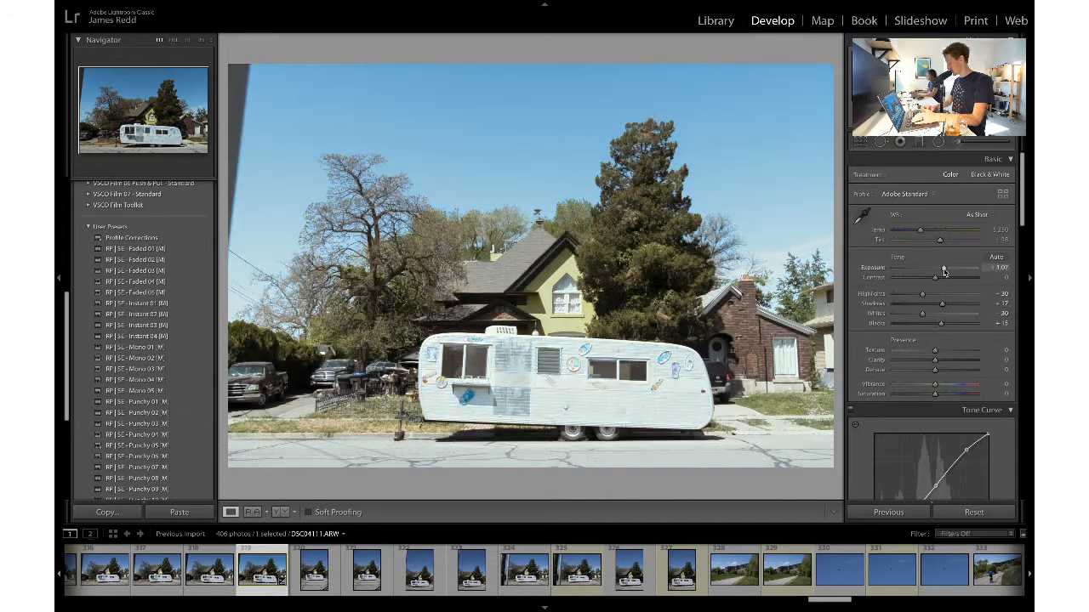
mouse_move(935, 268)
mouse_down()
mouse_move(944, 279)
mouse_move(940, 268)
mouse_up()
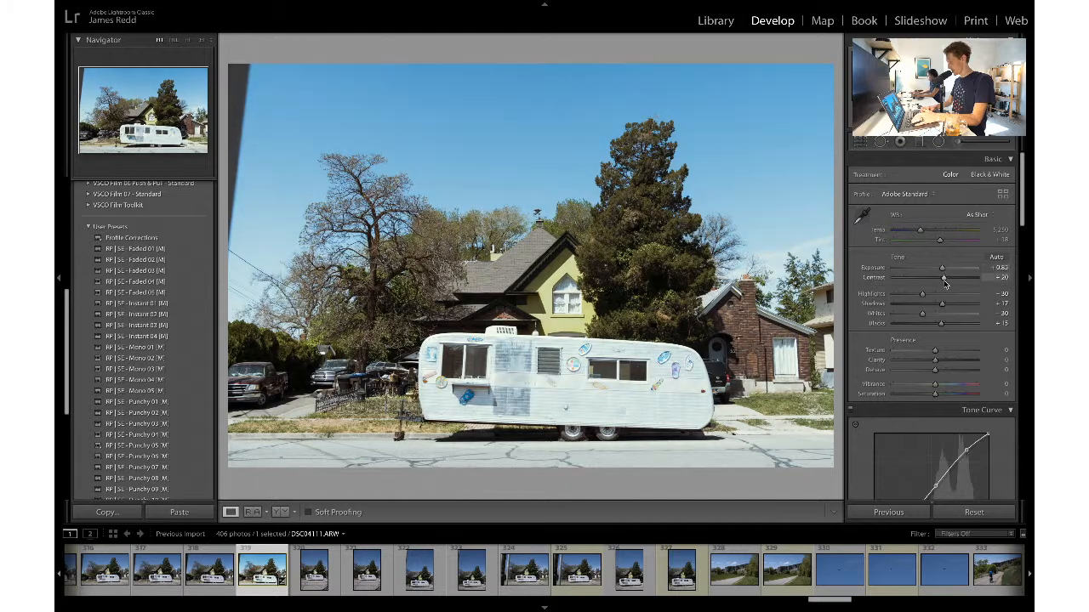
click(1001, 278)
text(25)
key(Return)
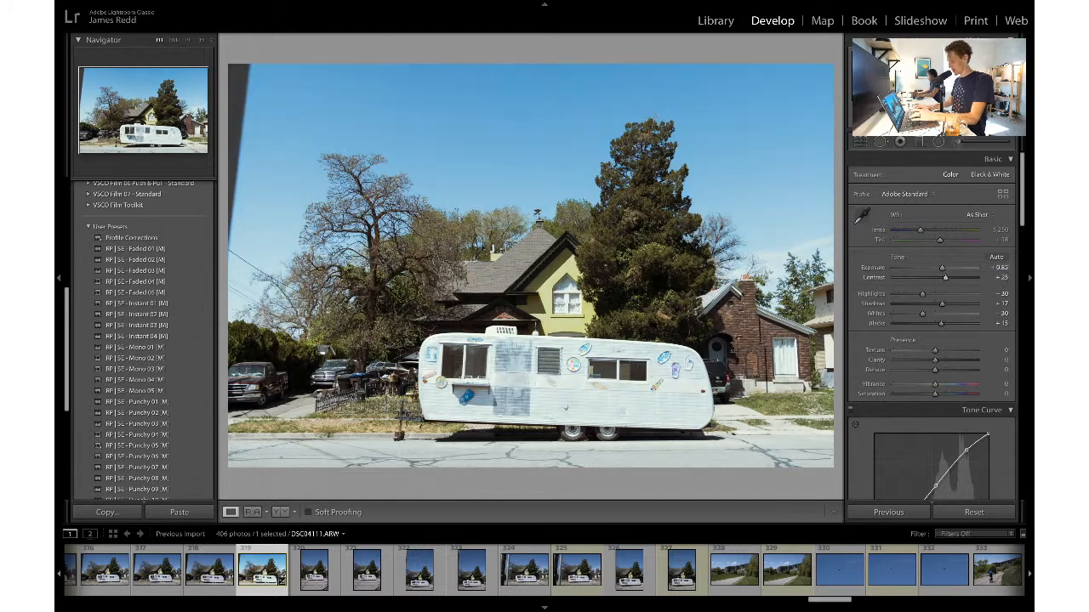
- Try a 4 x 5 / 8 x 10 crop on trailer photo DSC04111.ARW and apply it
click(862, 141)
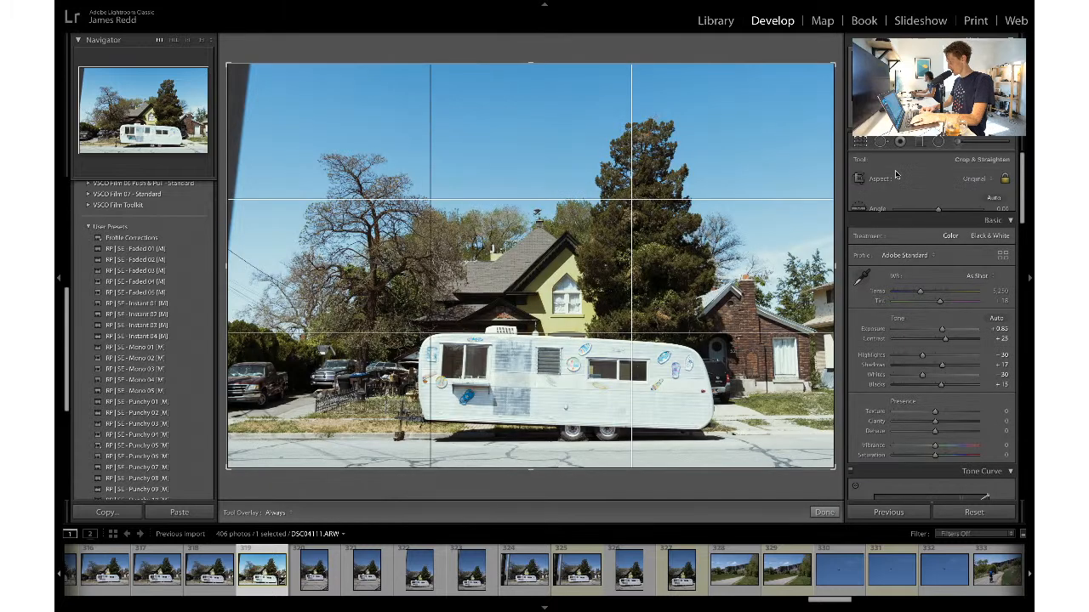
click(979, 179)
click(976, 208)
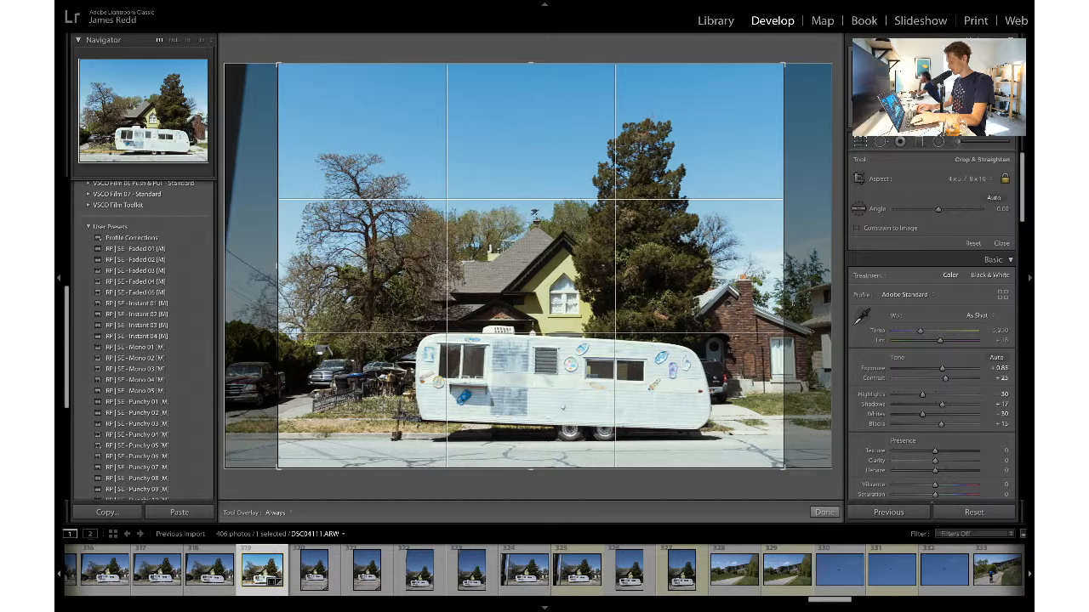
key(Return)
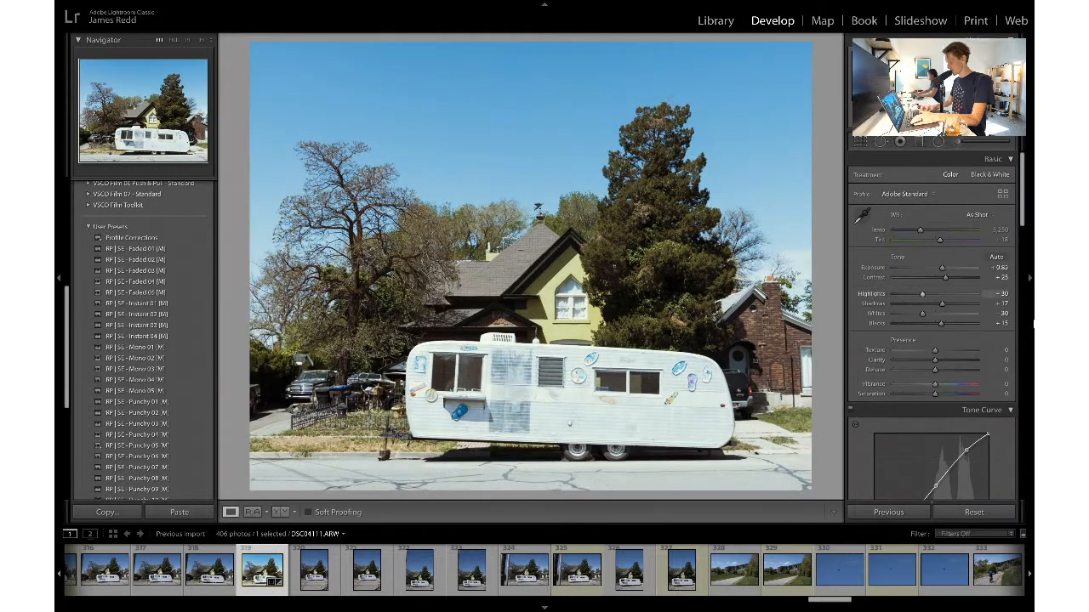
- Try a 1 x 1 crop on DSC04111.ARW, then undo it
click(861, 141)
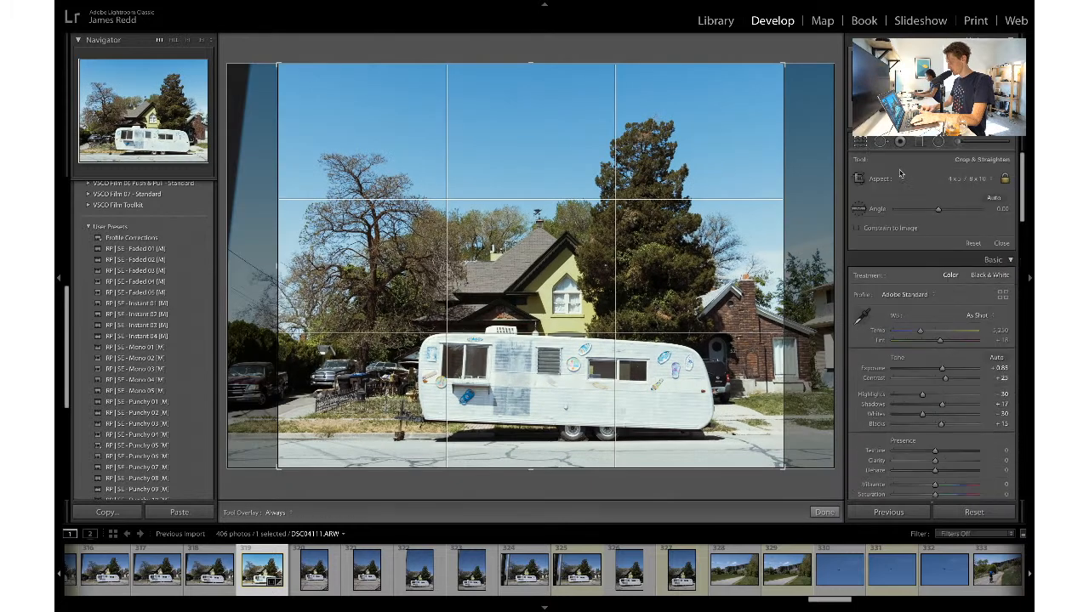
click(968, 188)
click(965, 174)
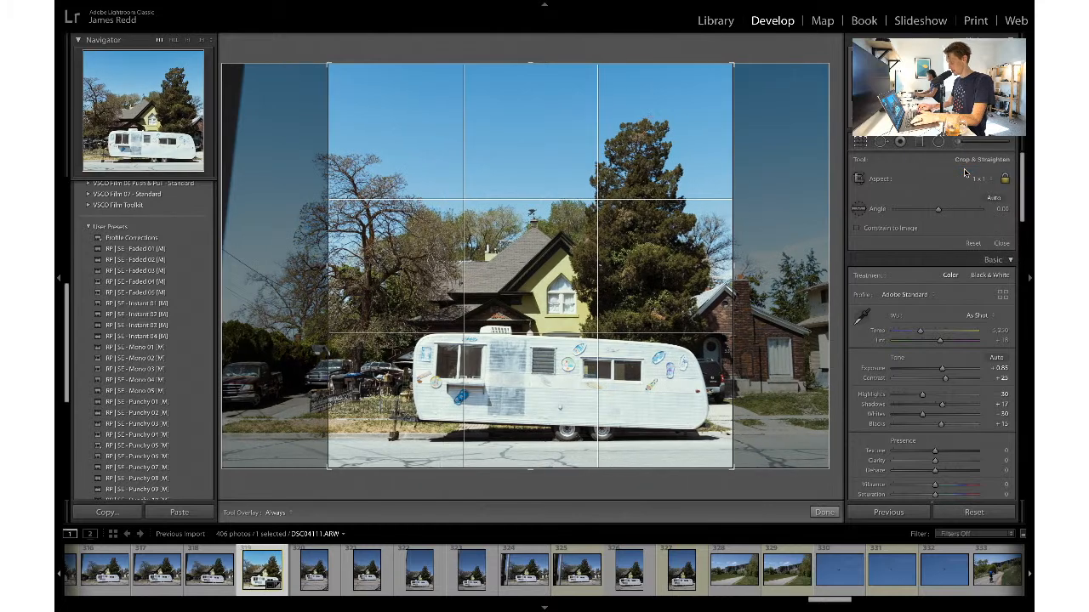
key(r)
key(ctrl+z)
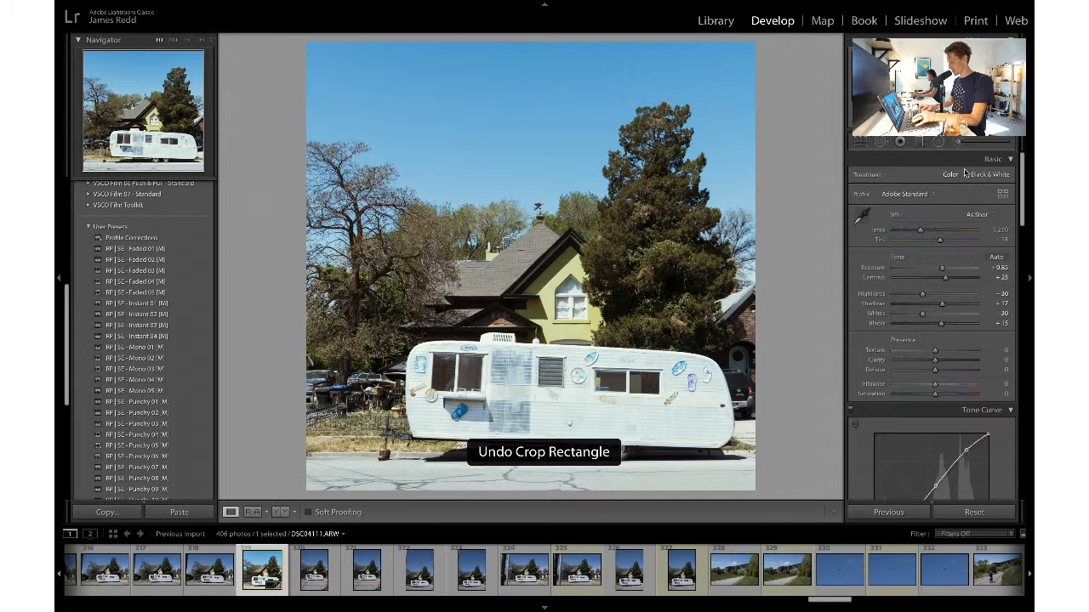
- Reset the crop of DSC04111.ARW to the As Shot frame and change its aspect ratio to 4 x 3
click(861, 145)
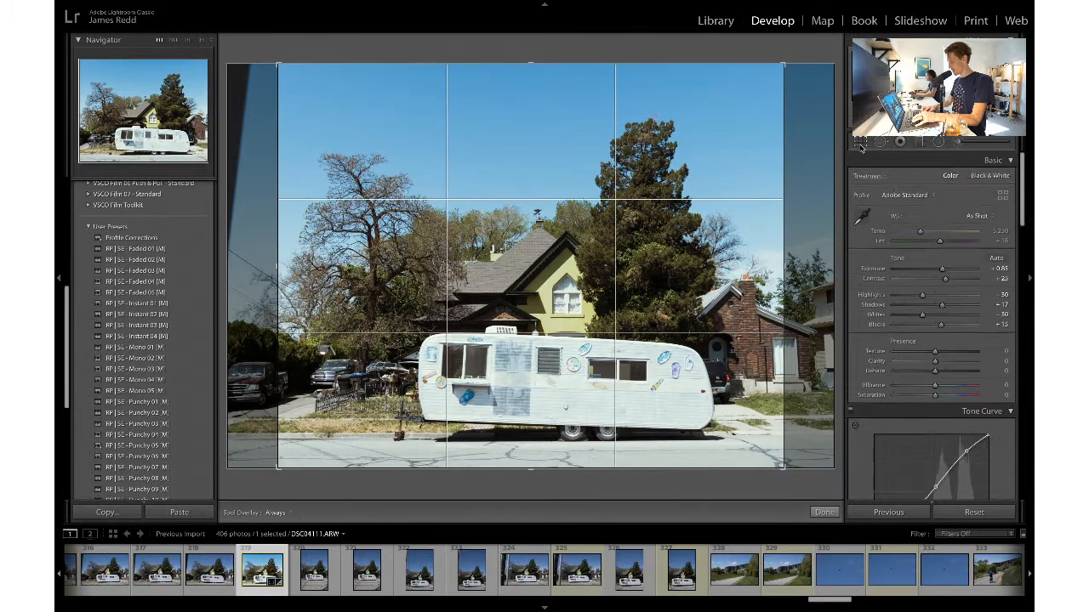
click(962, 178)
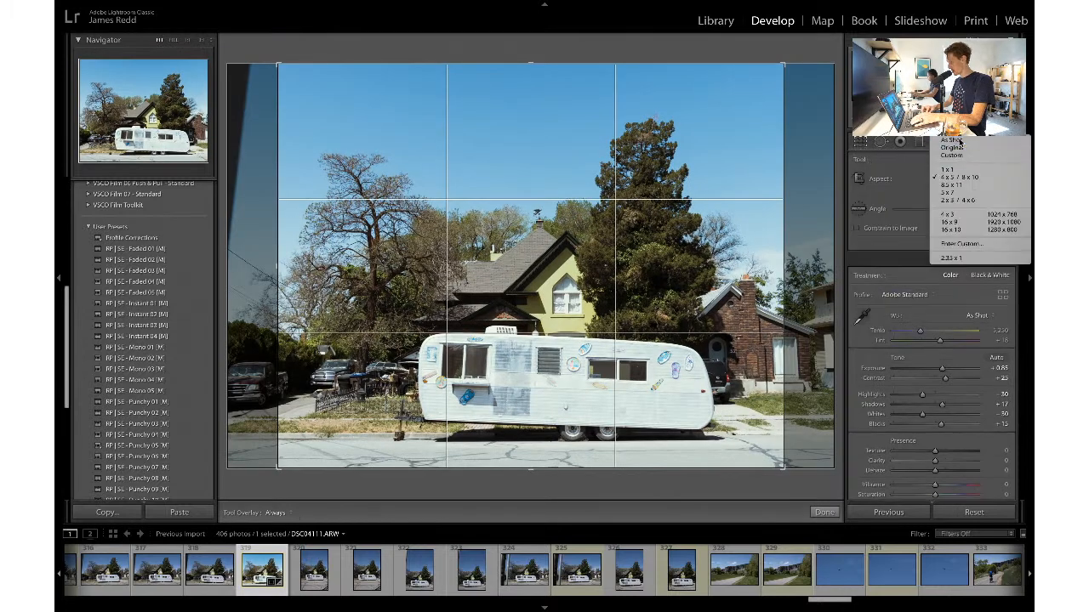
click(953, 140)
click(965, 178)
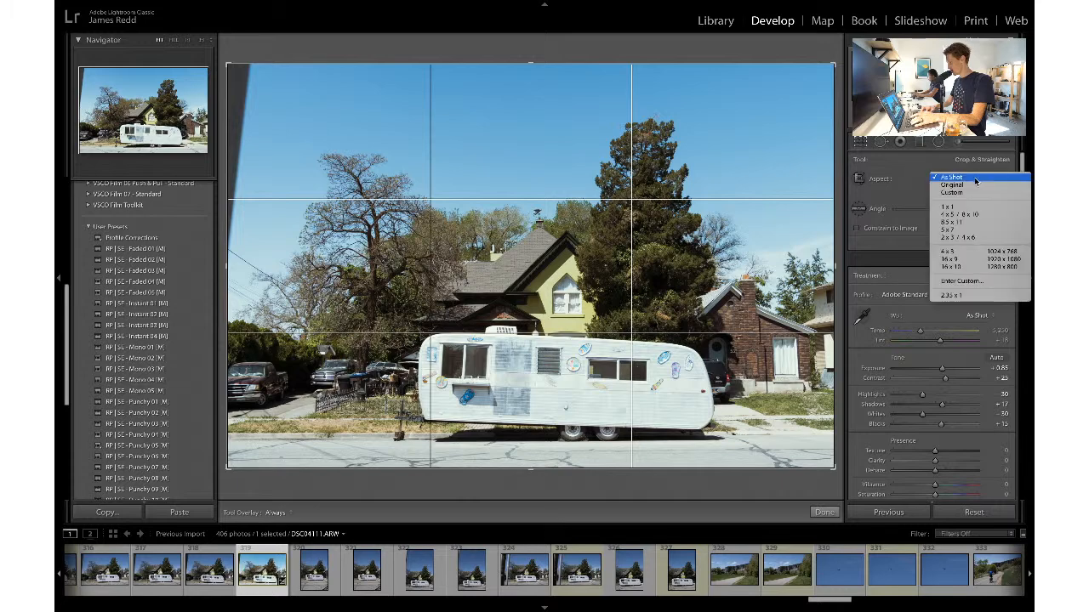
click(969, 252)
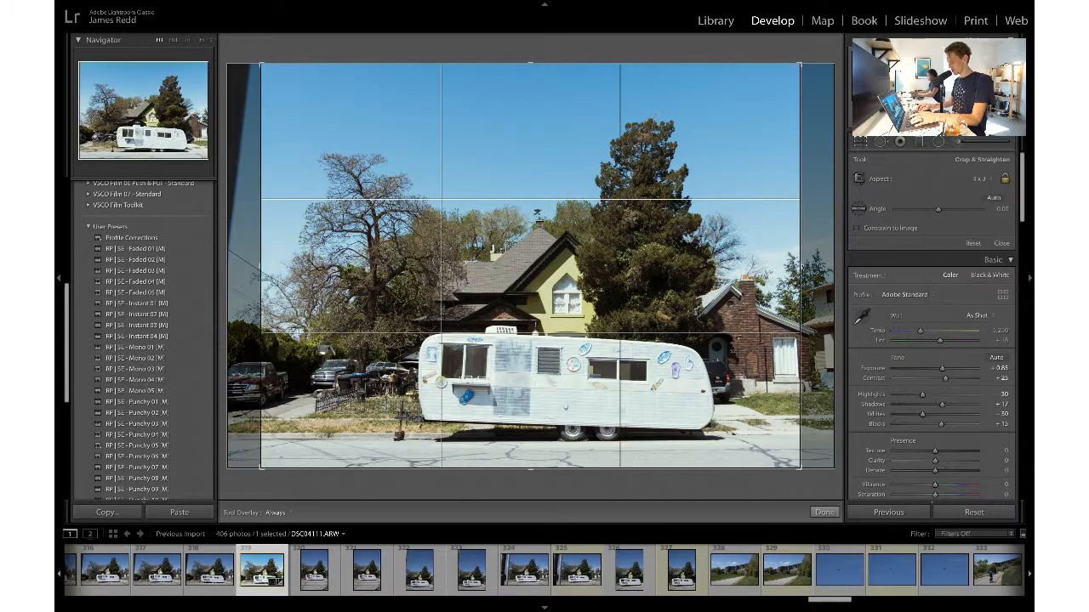
- Reposition the 4 x 3 frame around the trailer, tighten it slightly by trimming the sky and sides, and apply the crop
drag(566, 408, 556, 408)
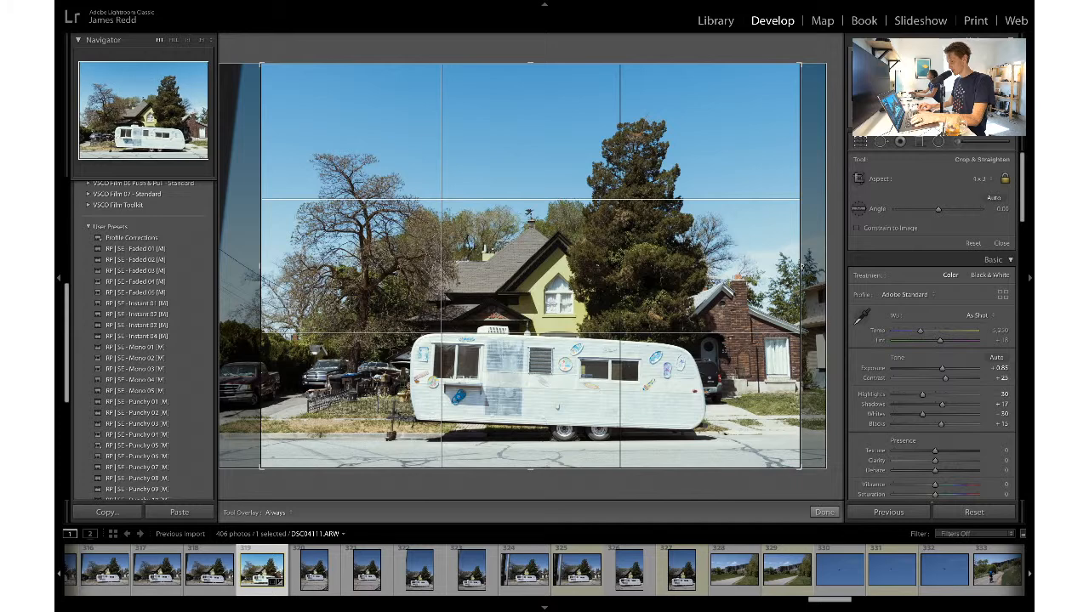
drag(261, 64, 263, 66)
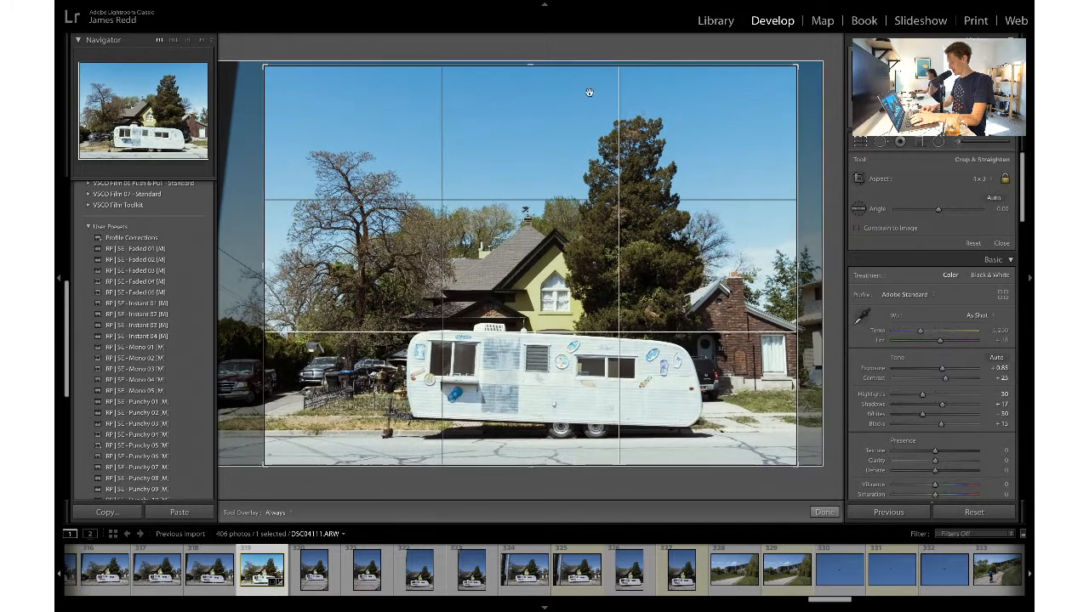
drag(798, 66, 787, 65)
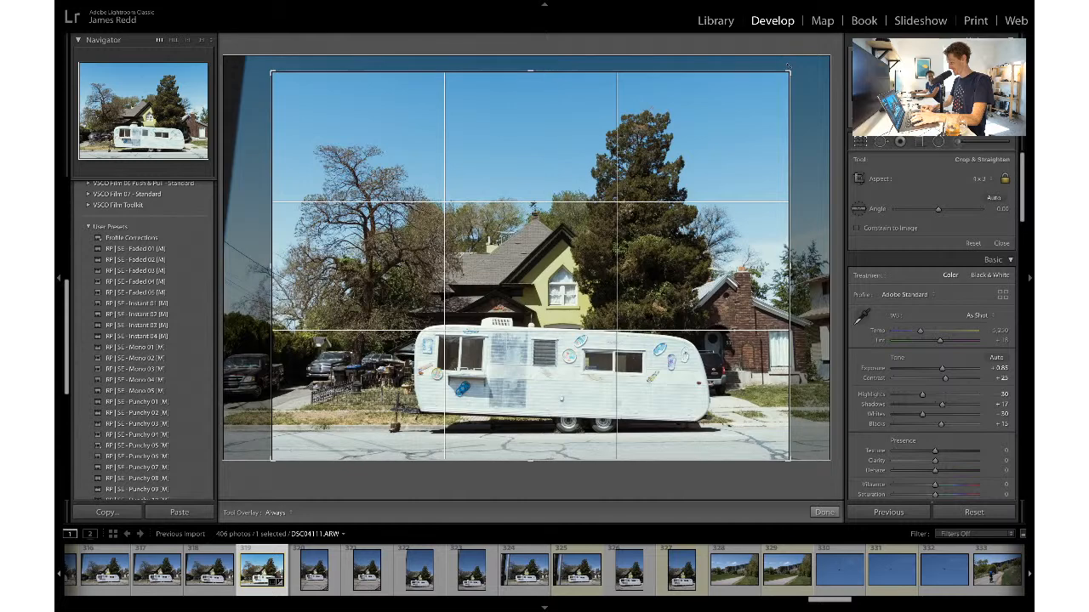
drag(271, 73, 278, 77)
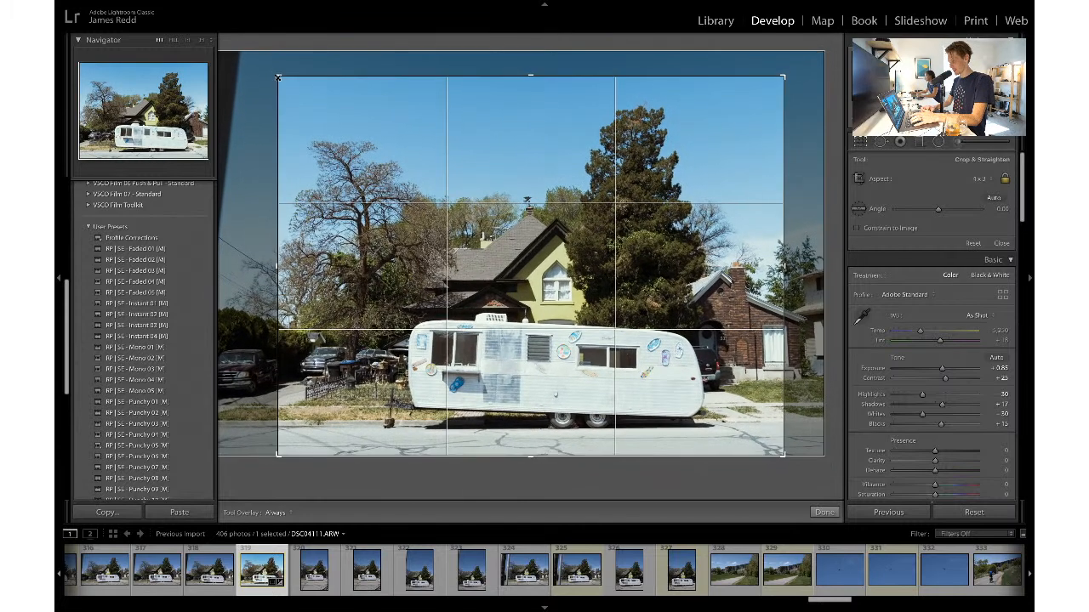
key(Return)
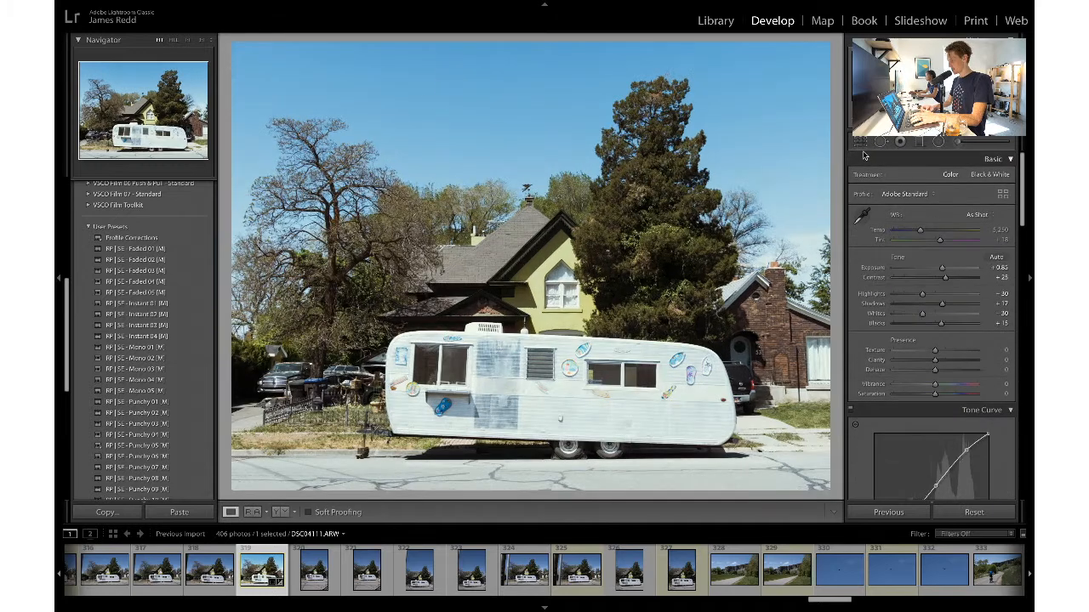
- Set Contrast of the trailer photo to +30
click(1001, 277)
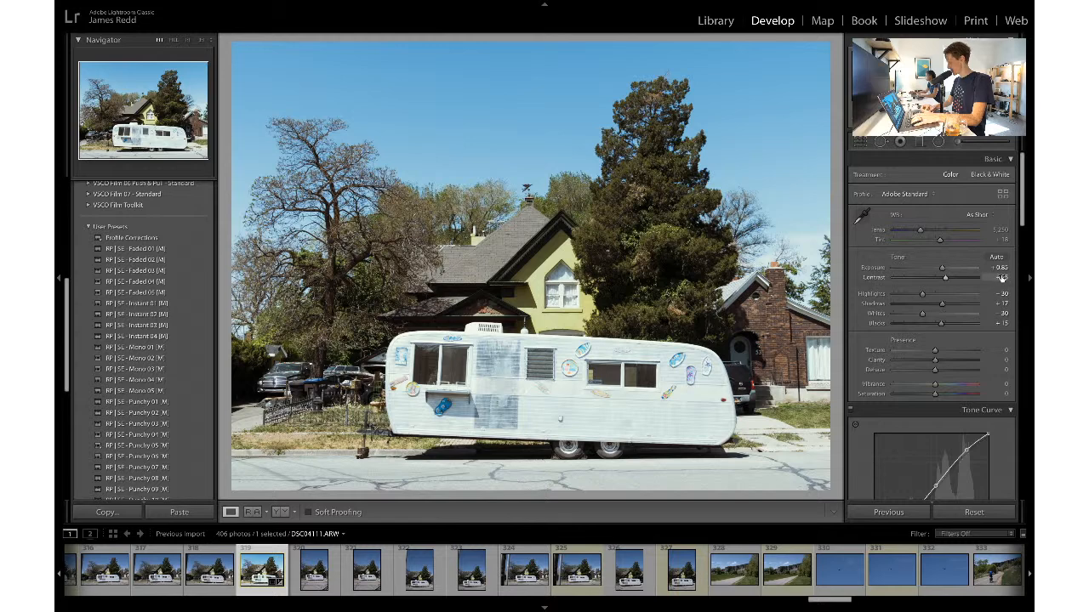
text(30)
key(Return)
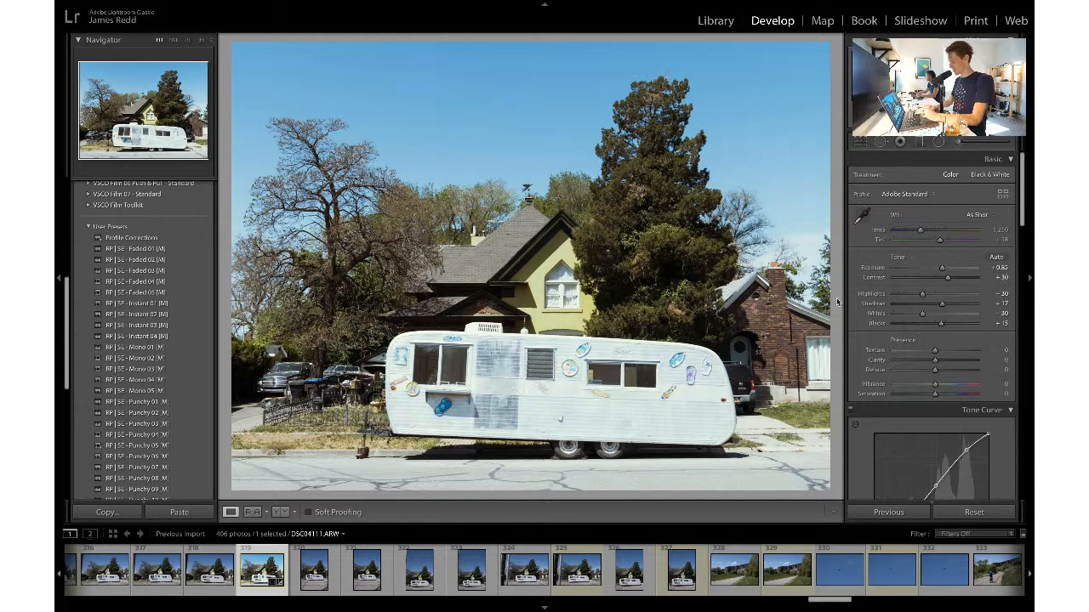
- Try a Blue luminance of 0 on the trailer photo, then undo the change
scroll(928, 315, down, 8)
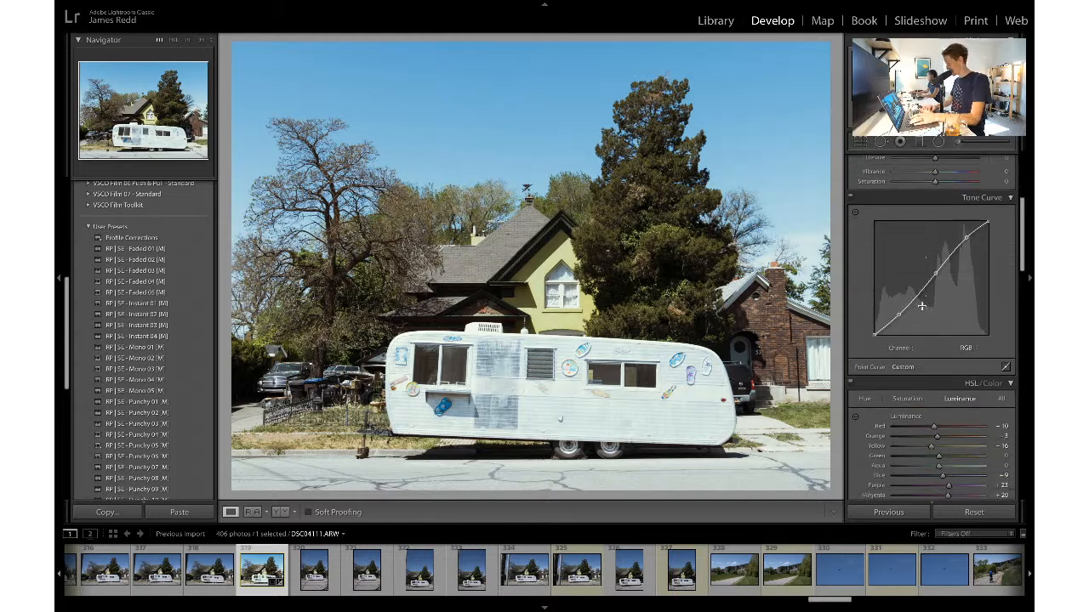
click(994, 338)
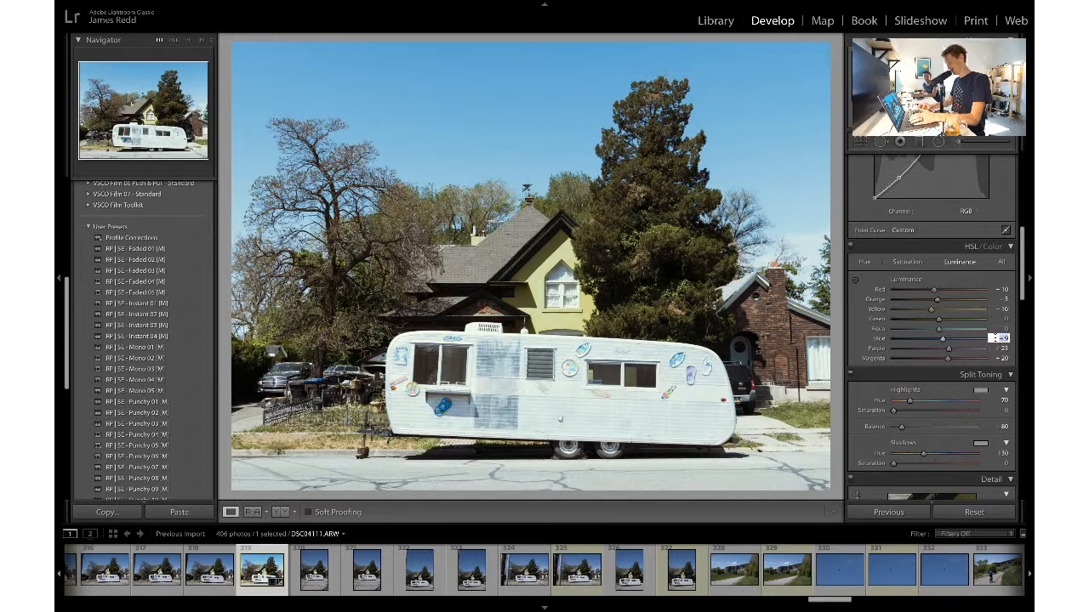
text(0)
key(Return)
key(ctrl+z)
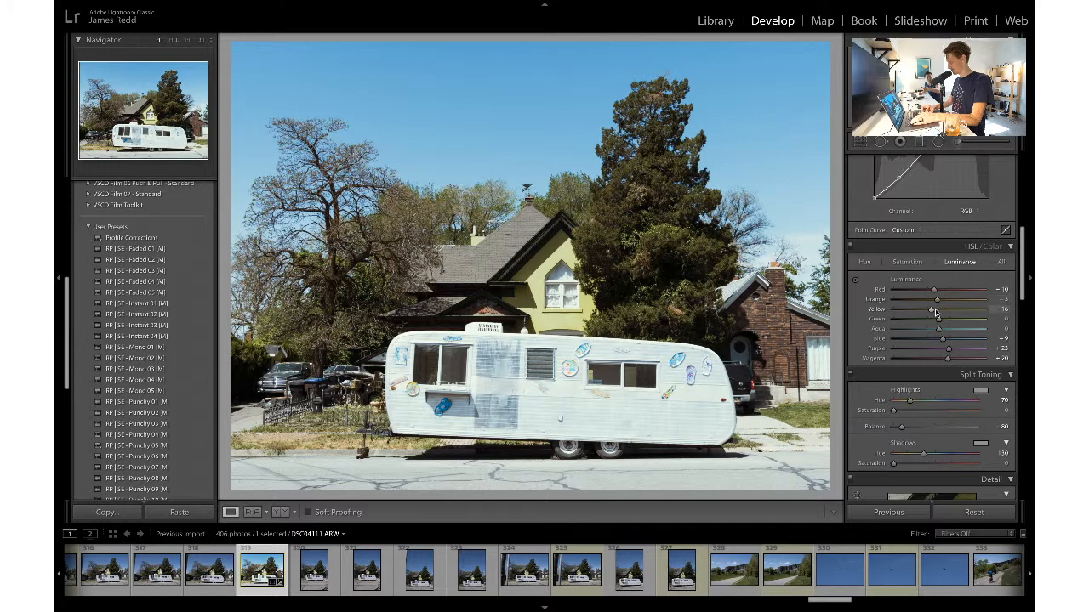
- Raise the Yellow luminance to +12 to brighten the house facade
drag(932, 311, 938, 314)
key(ctrl+z)
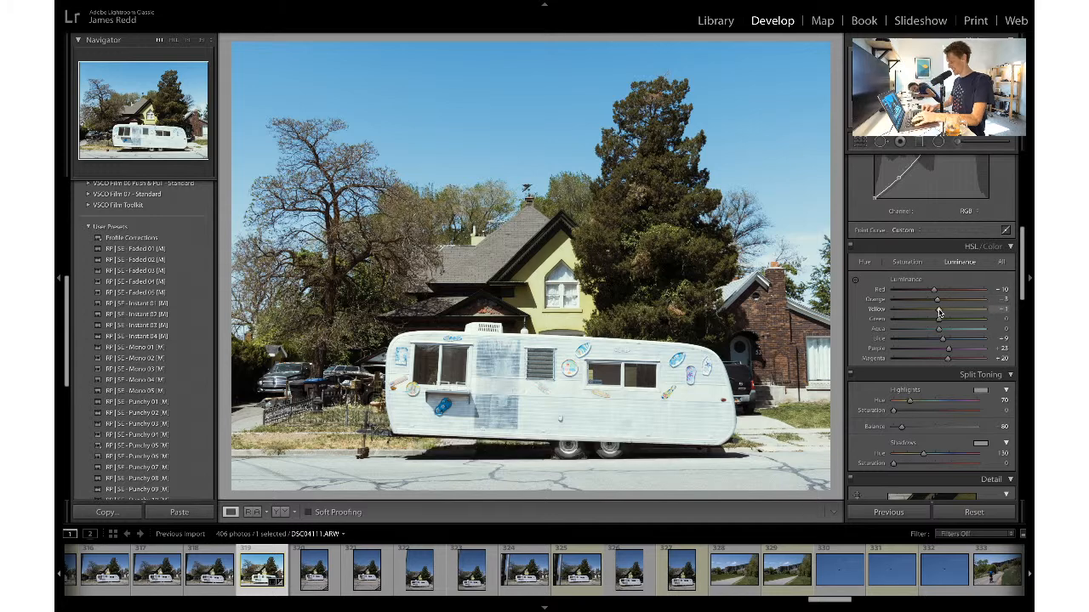
drag(939, 314, 945, 315)
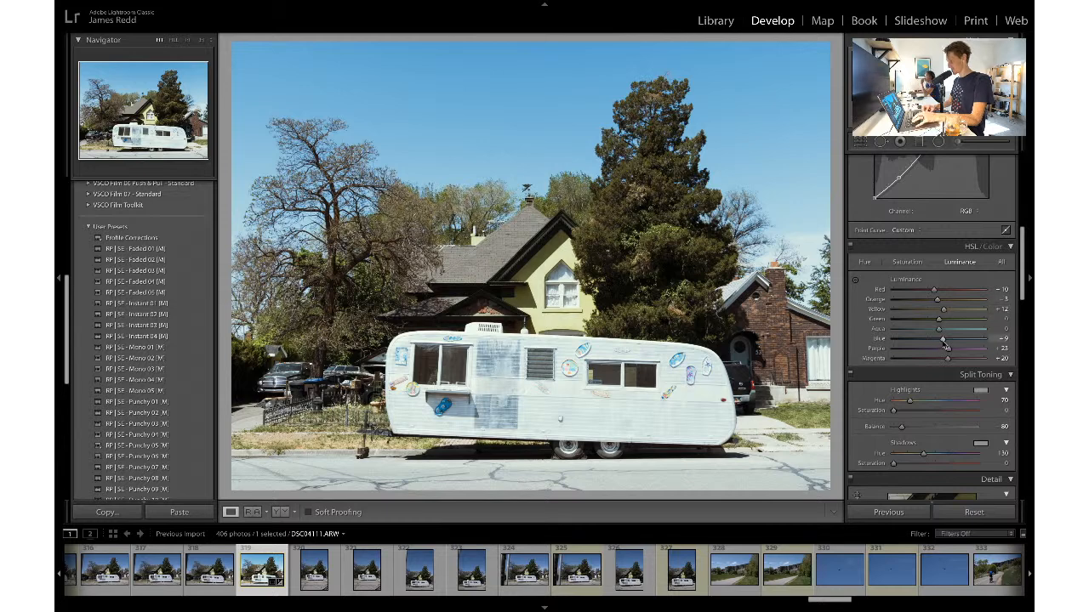
- Try a Blue luminance of +7 and a darker Orange luminance, undoing each change
drag(944, 346, 944, 346)
key(ctrl+z)
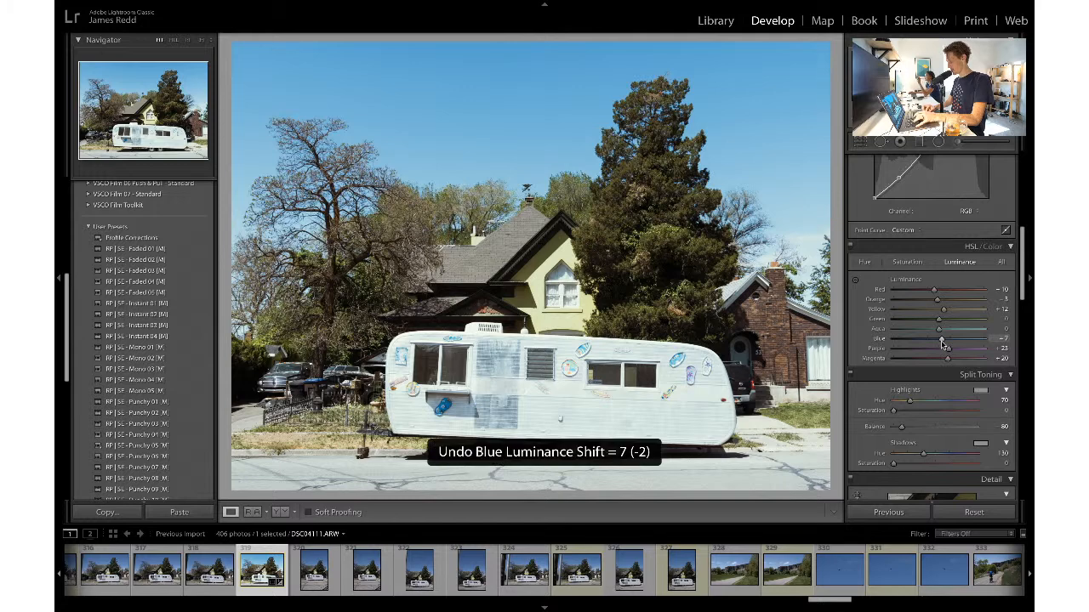
drag(937, 300, 928, 302)
key(ctrl+z)
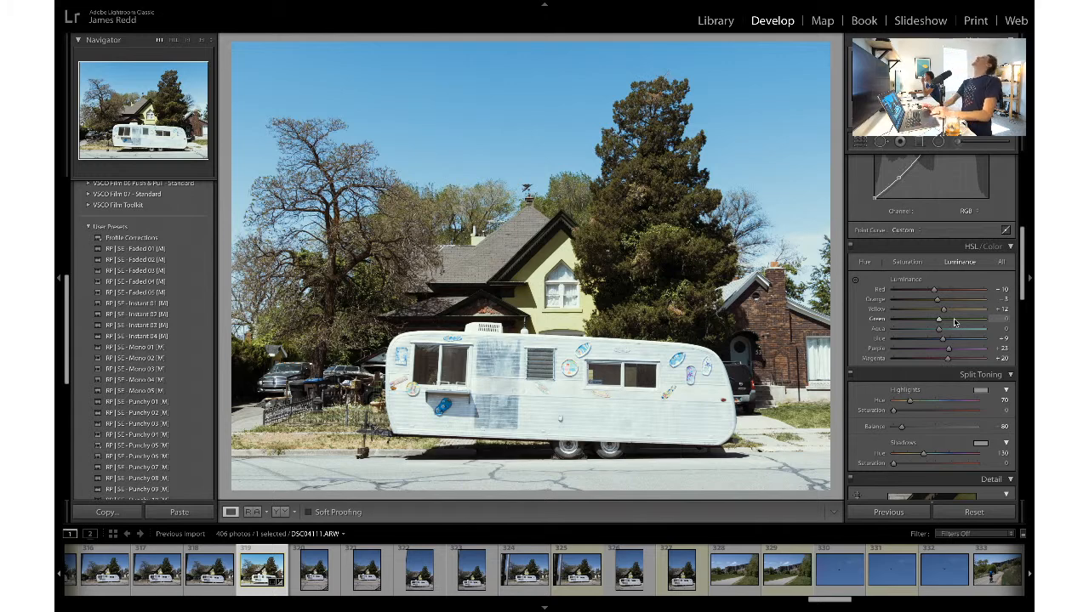
- Set the Green luminance to +29 and the Blue luminance to +5
click(953, 321)
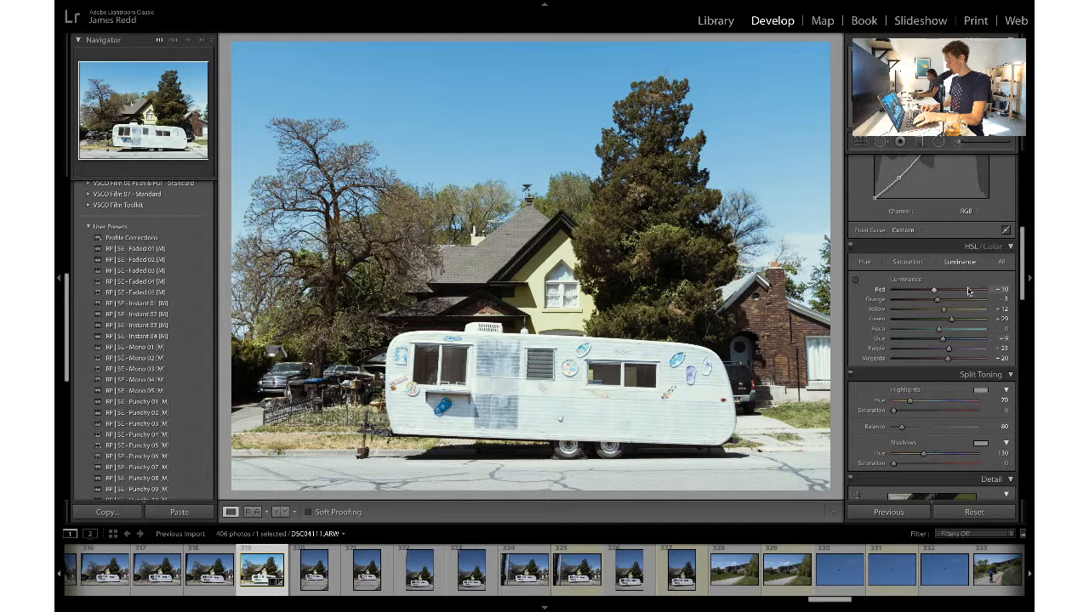
click(1002, 339)
text(5)
key(Return)
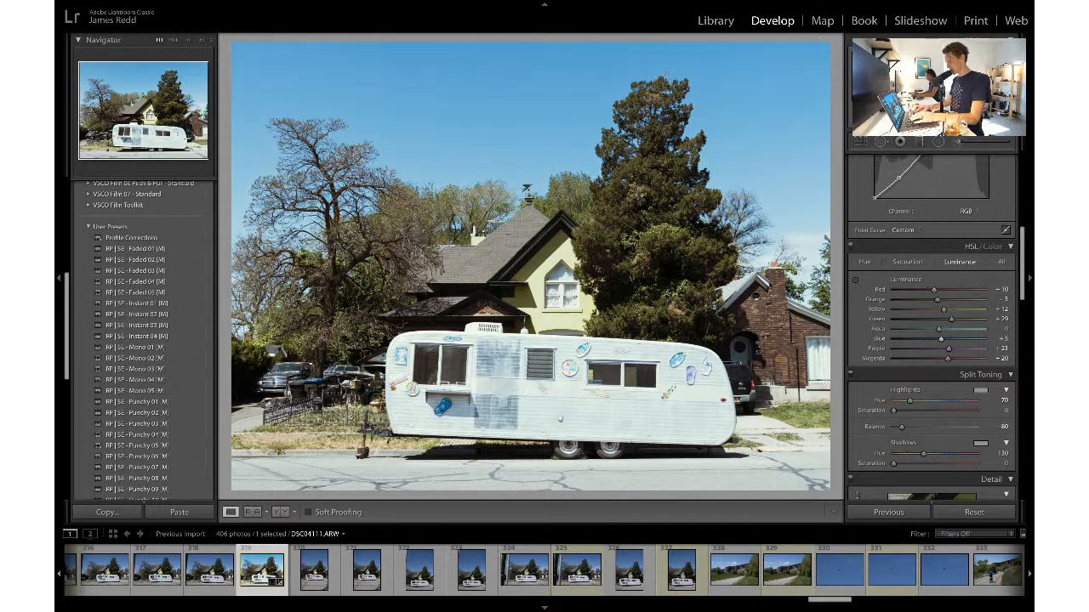
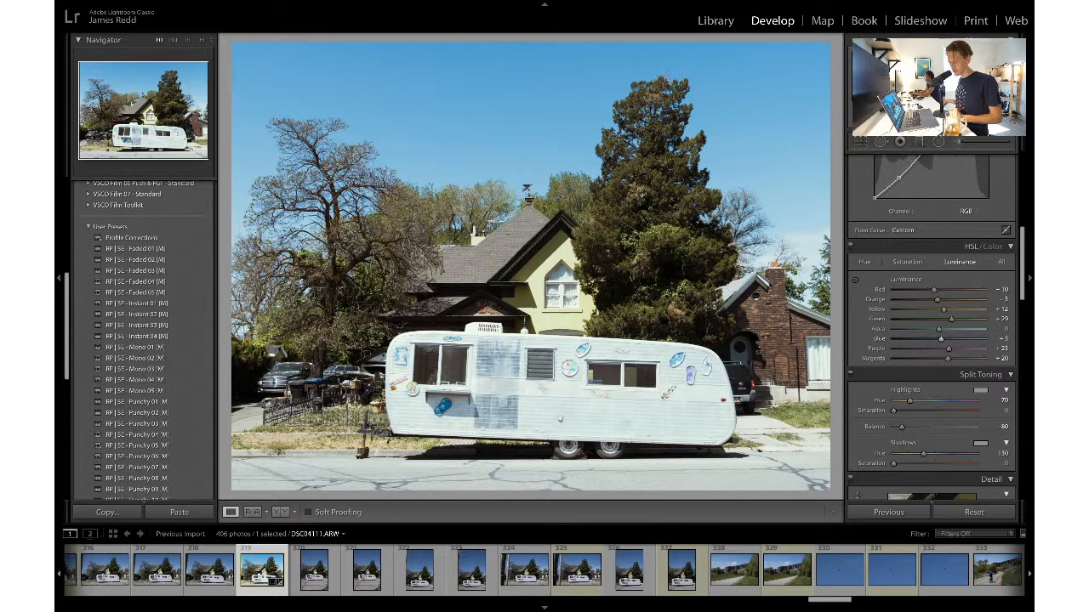
- Try lowering Highlights to -43 on the trailer photo, then undo the change
click(1012, 375)
scroll(943, 271, up, 5)
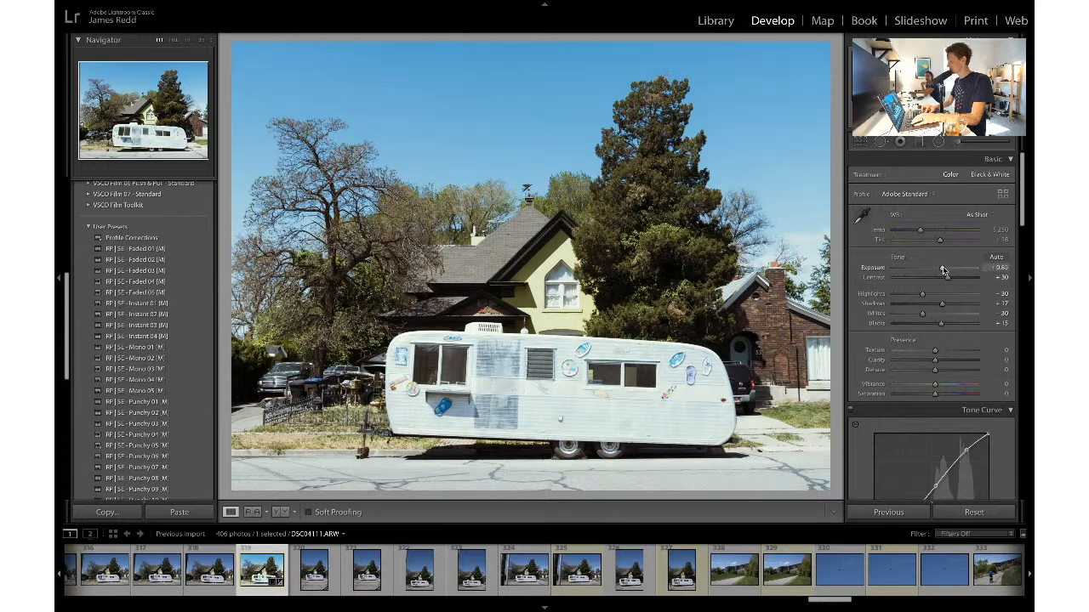
drag(922, 294, 917, 296)
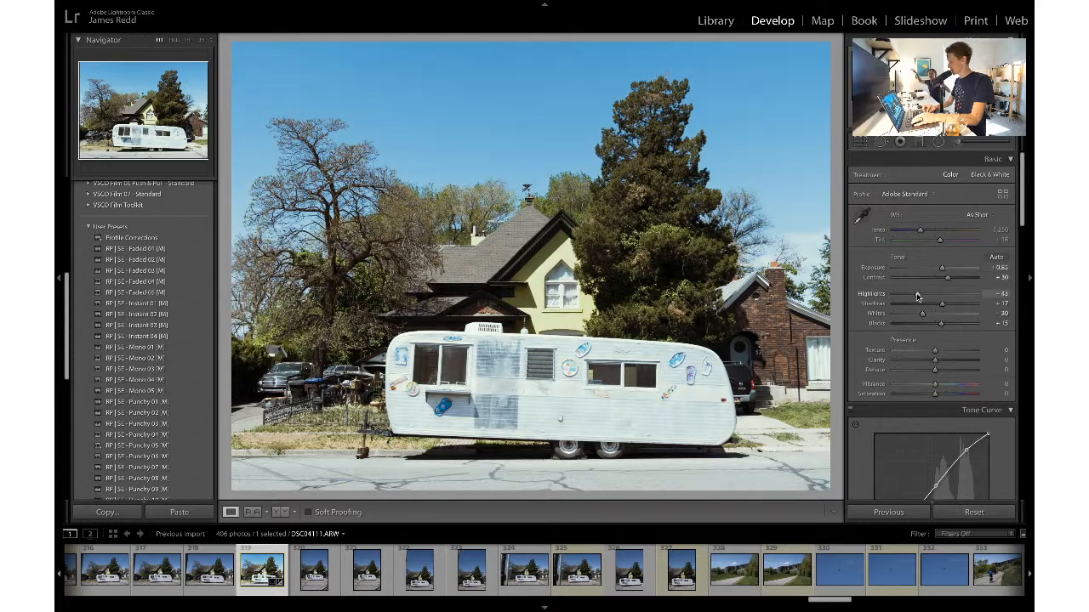
key(ctrl+z)
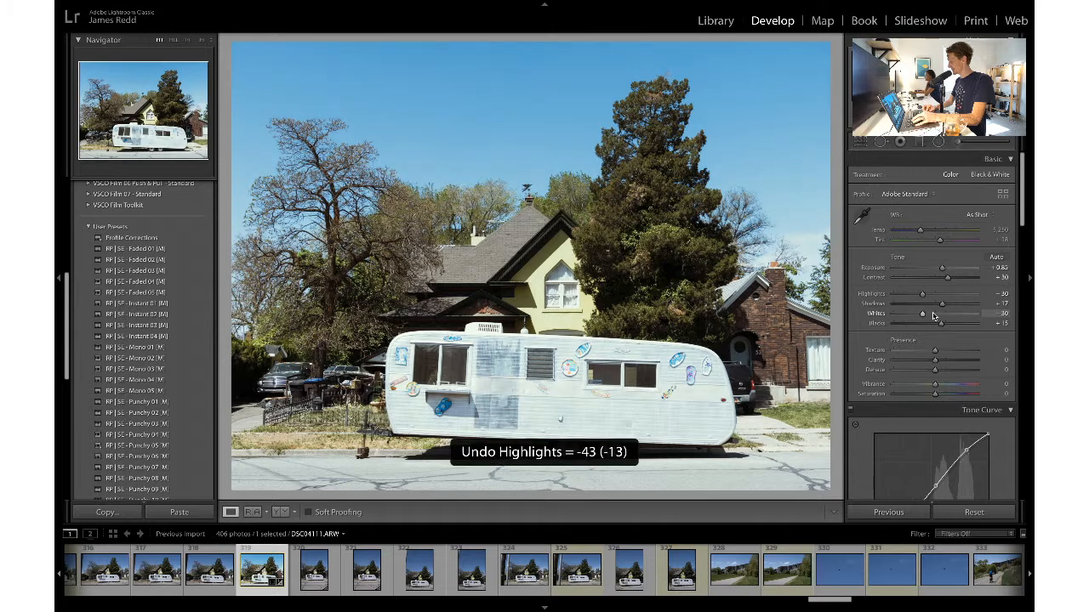
- Set Clarity to +10 and compare the trailer photo with its unedited version
scroll(939, 314, down, 2)
click(1003, 281)
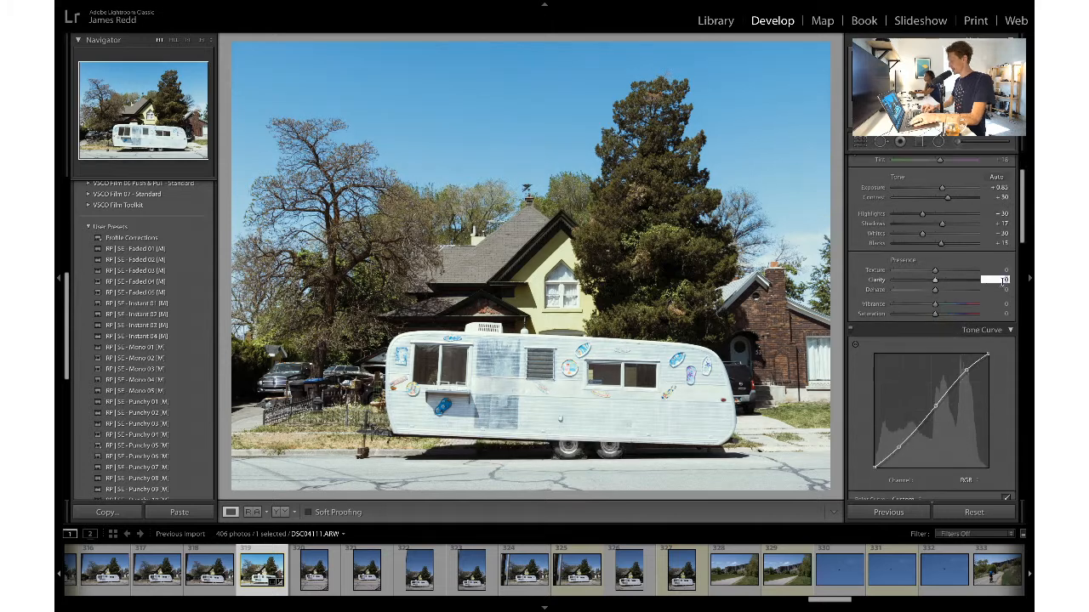
text(10)
key(Return)
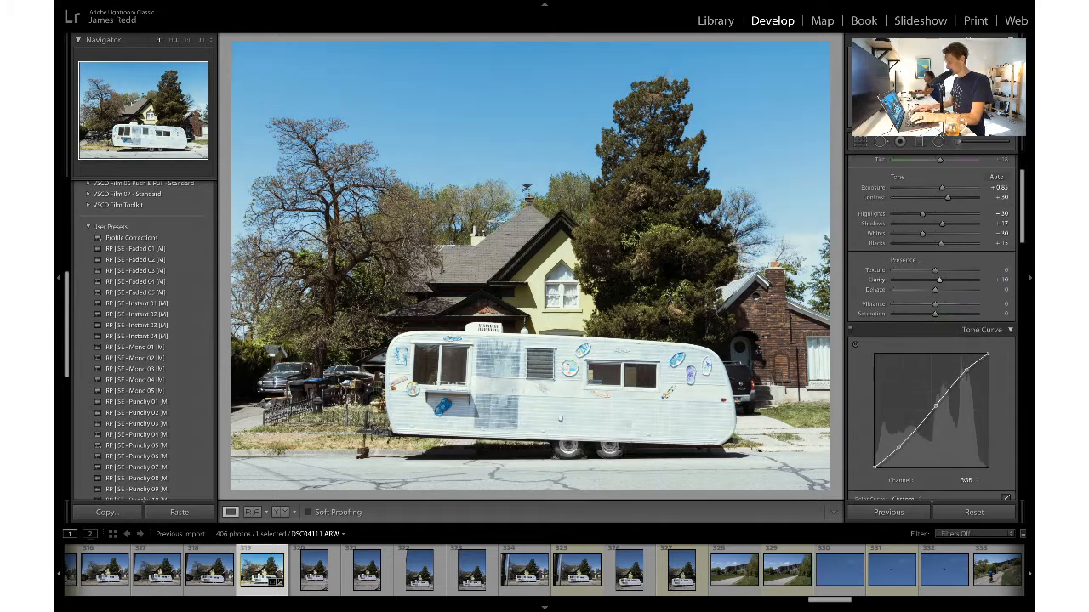
key(backslash)
key(backslash)
- Set the Blue luminance to +10, then try -8 for a darker sky and undo that trial
scroll(924, 326, down, 5)
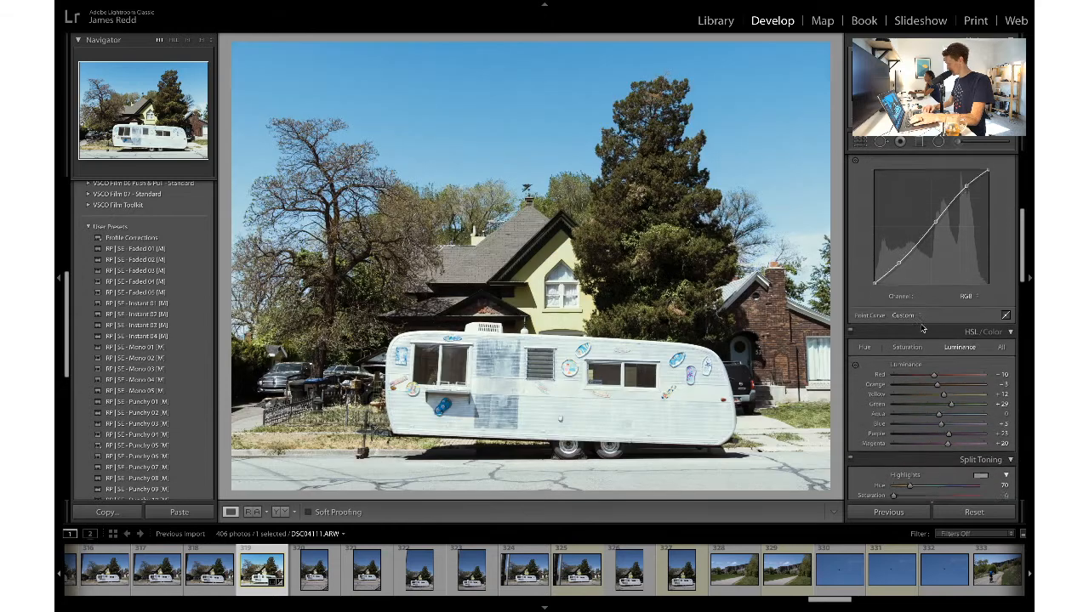
scroll(923, 328, down, 1)
click(1000, 413)
text(10)
key(Return)
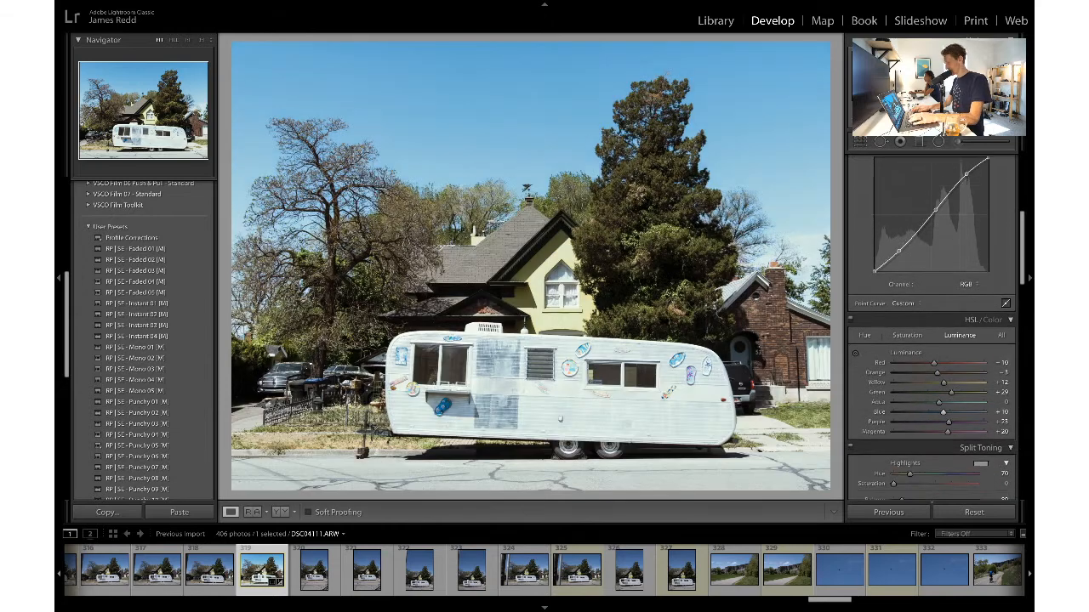
drag(943, 413, 935, 413)
key(super+z)
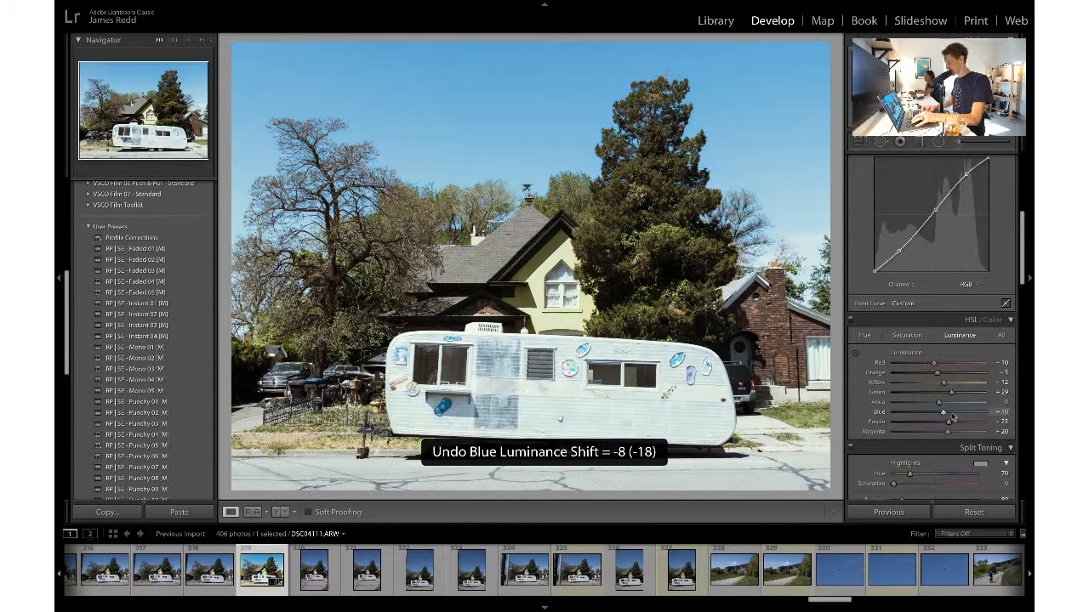
- Try the Blue luminance at 0, settle it at +5, and set the Red luminance to +10
click(1001, 414)
text(0)
key(Return)
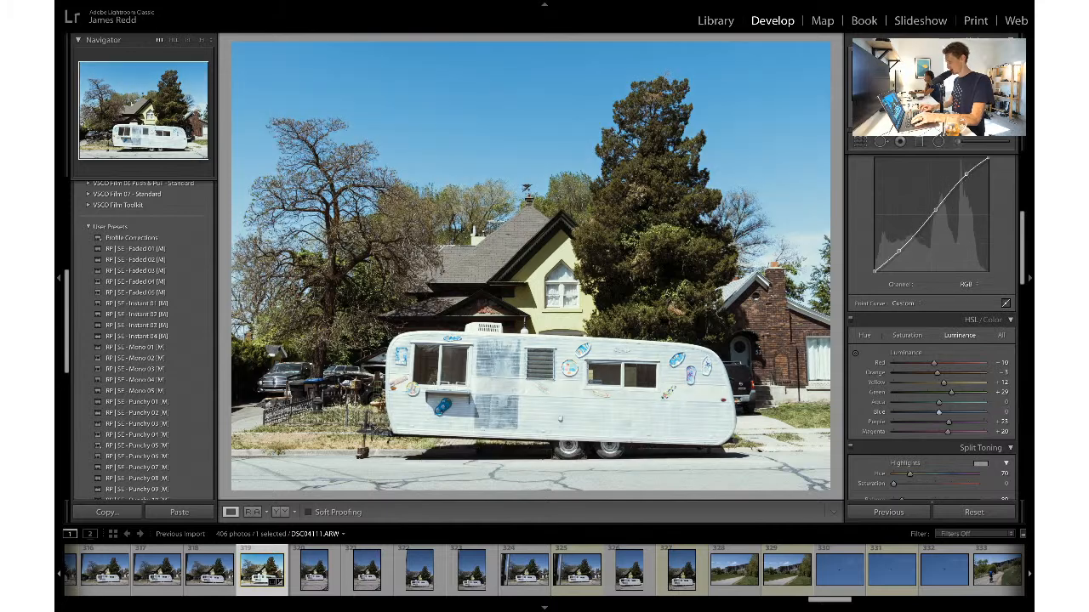
click(1000, 413)
text(5)
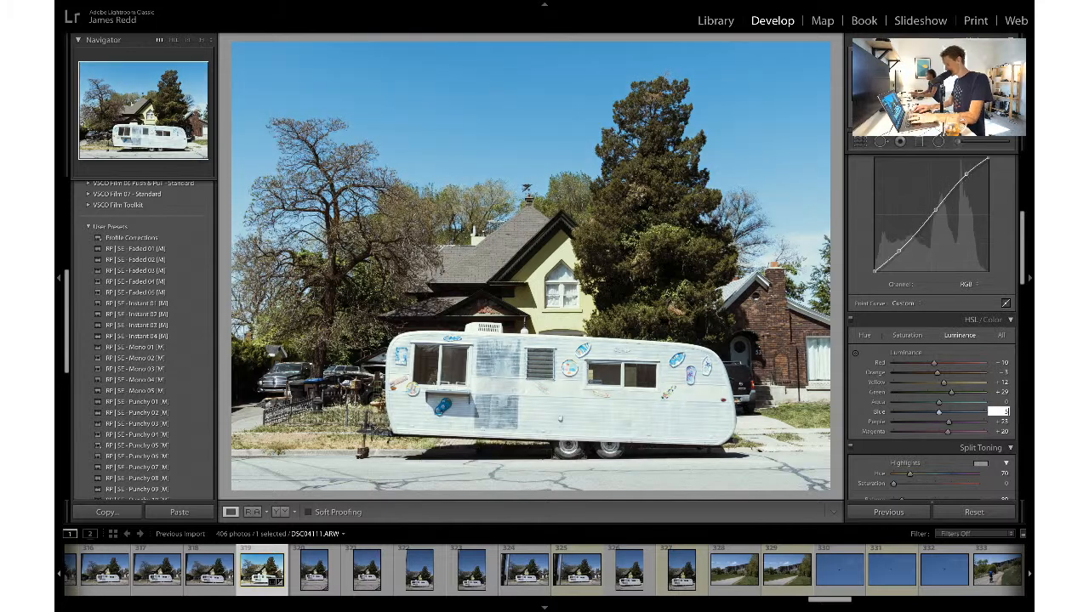
key(Return)
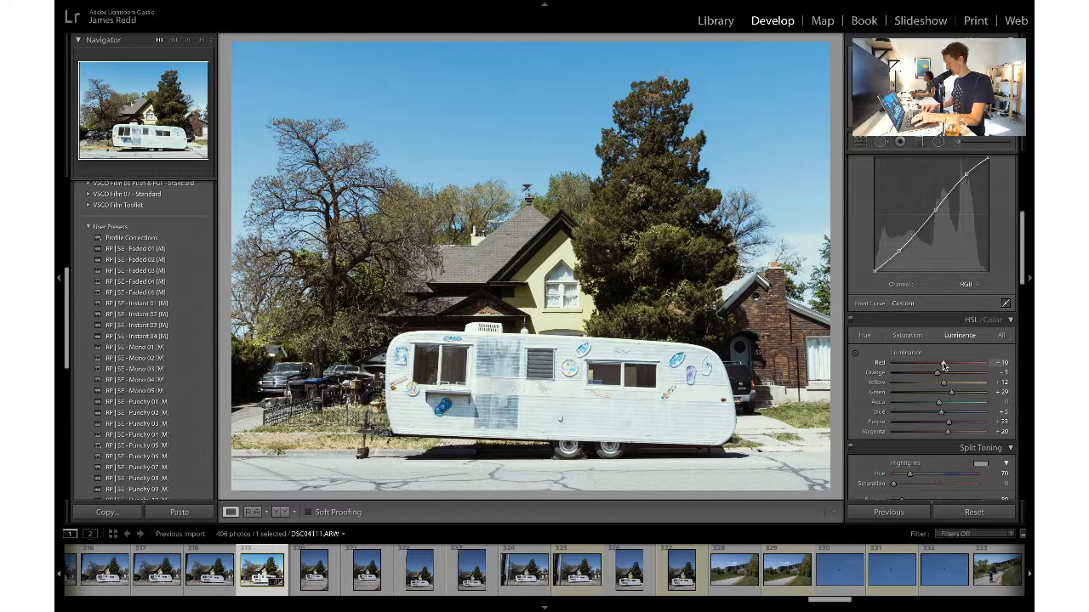
- Try lowering the Yellow luminance slightly and then to 0, undoing each trial
drag(943, 383, 940, 387)
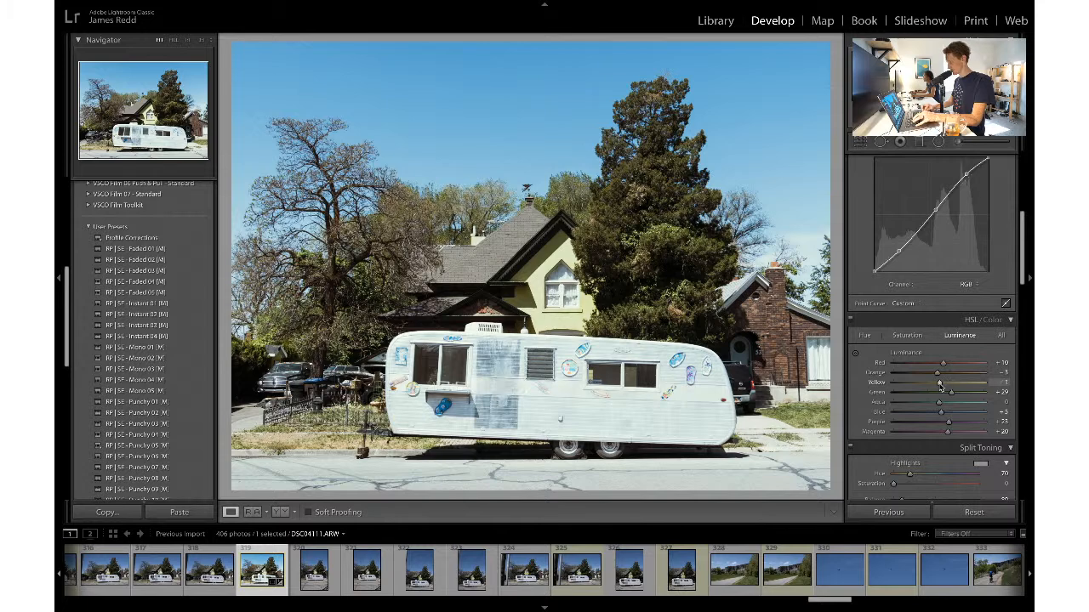
key(ctrl+z)
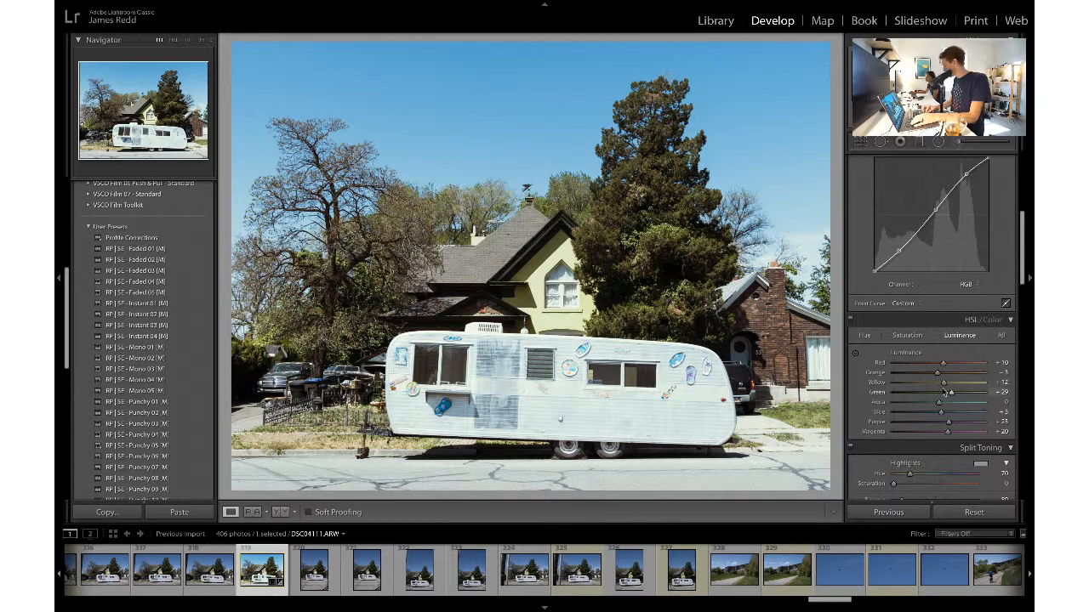
click(997, 383)
text(0)
key(Return)
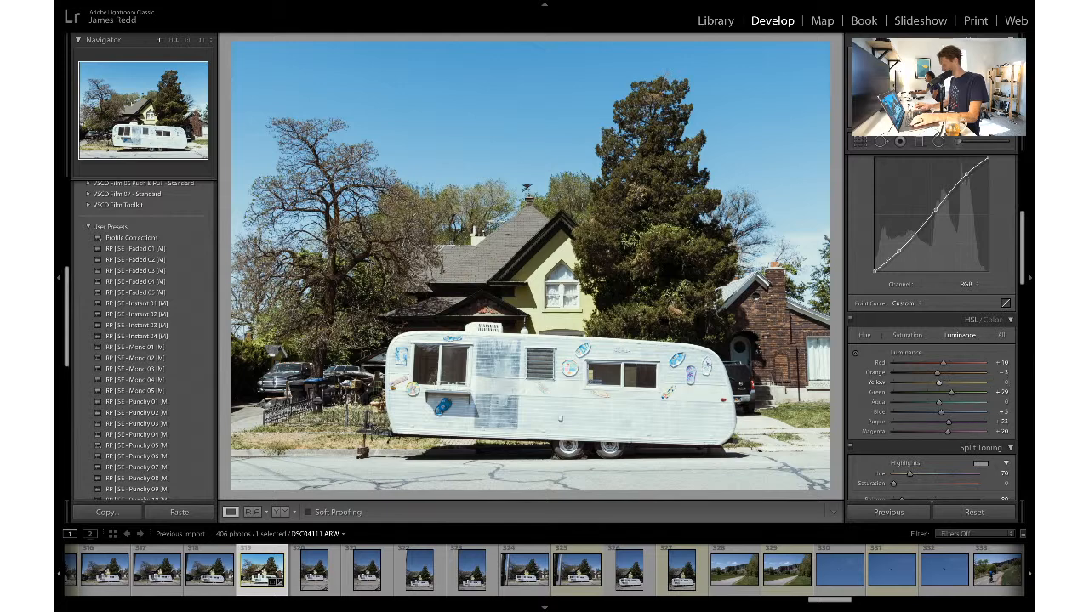
key(ctrl+z)
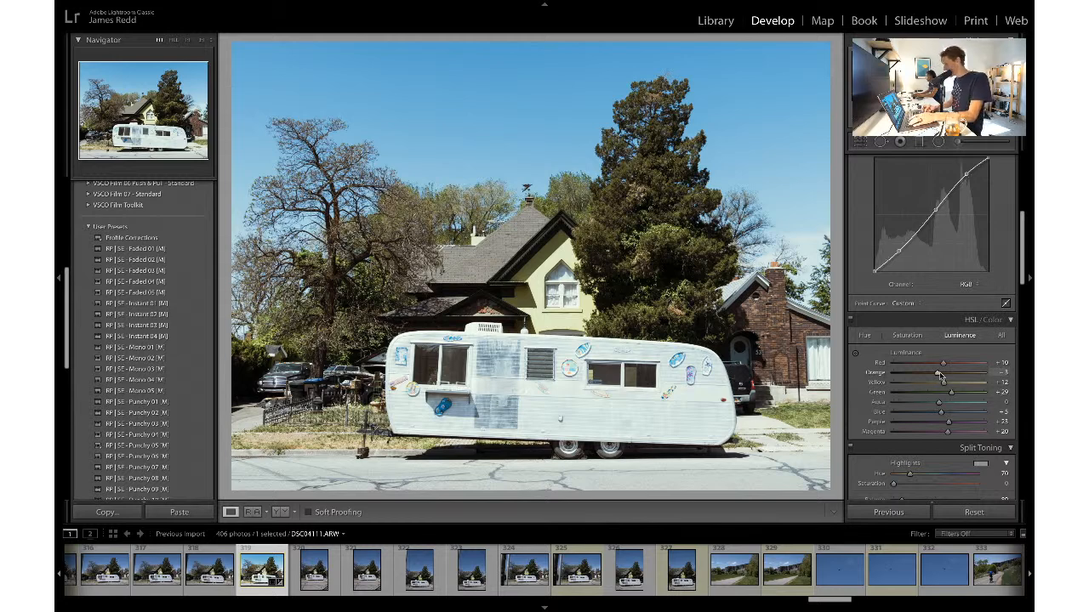
- Set the trailer photo's white balance to Tint +15 and Temp 5,386
scroll(919, 314, up, 5)
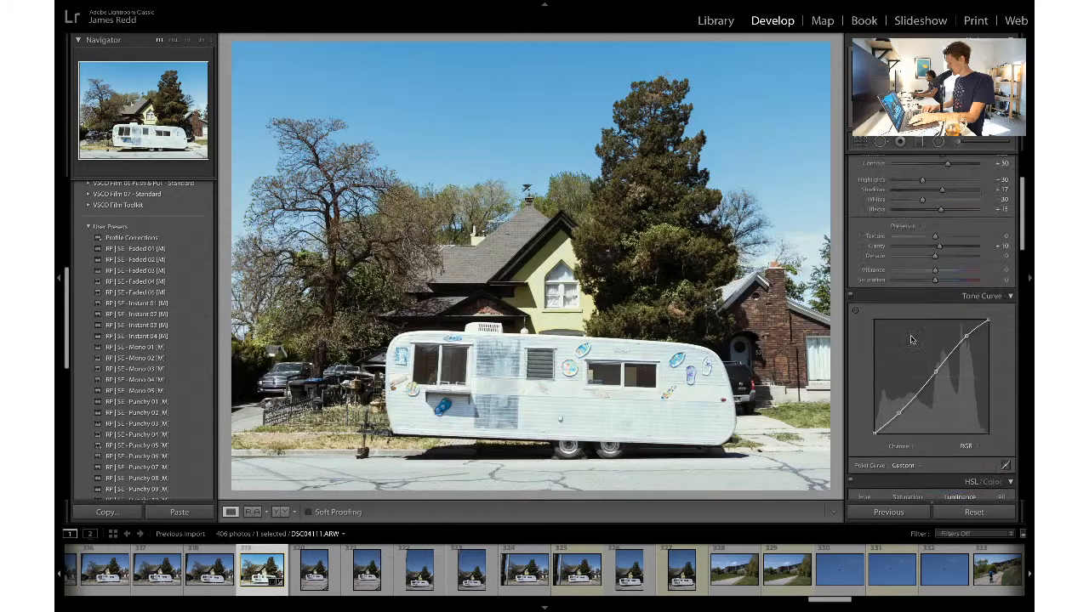
scroll(919, 315, down, 1)
drag(943, 271, 945, 272)
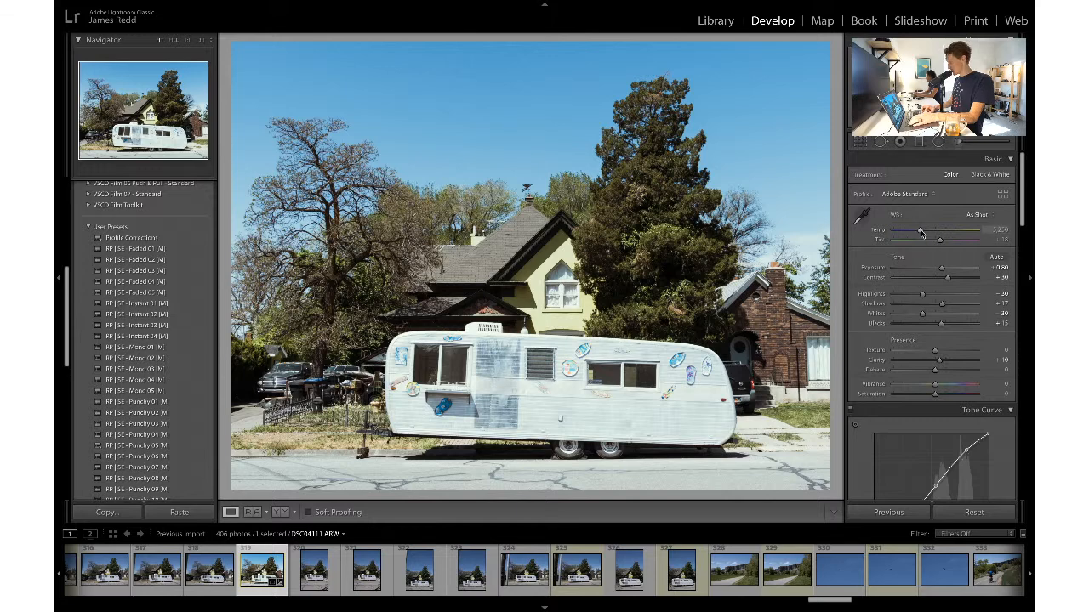
click(997, 239)
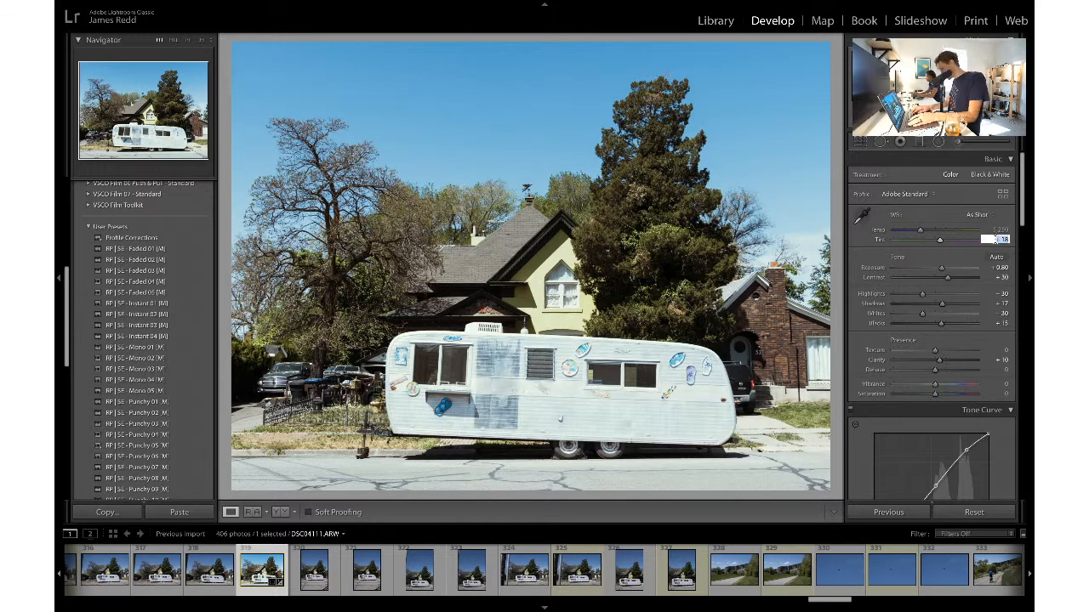
text(15)
key(Return)
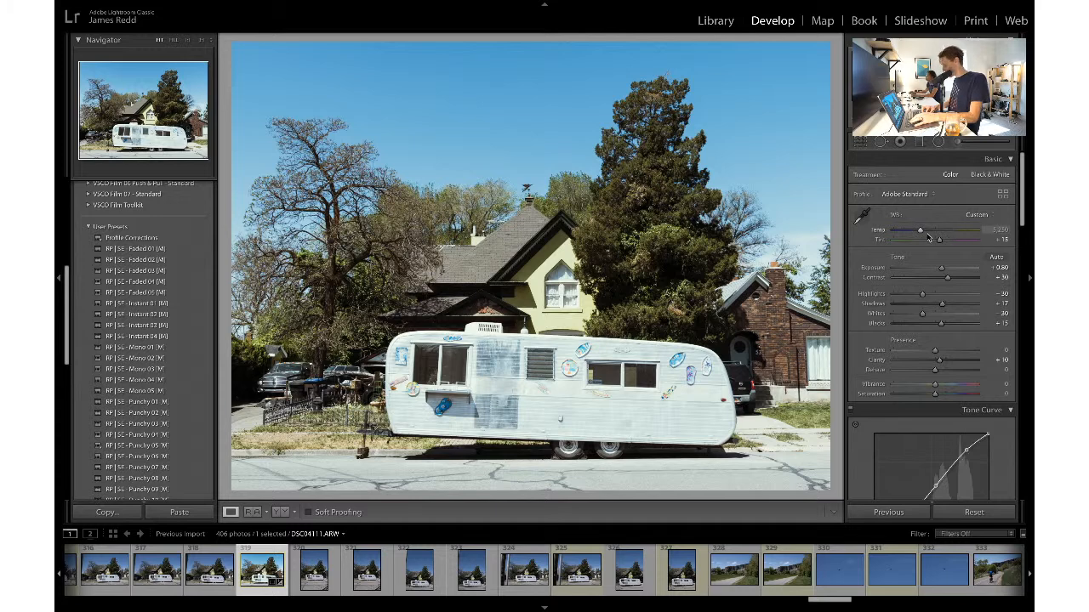
drag(921, 232, 924, 233)
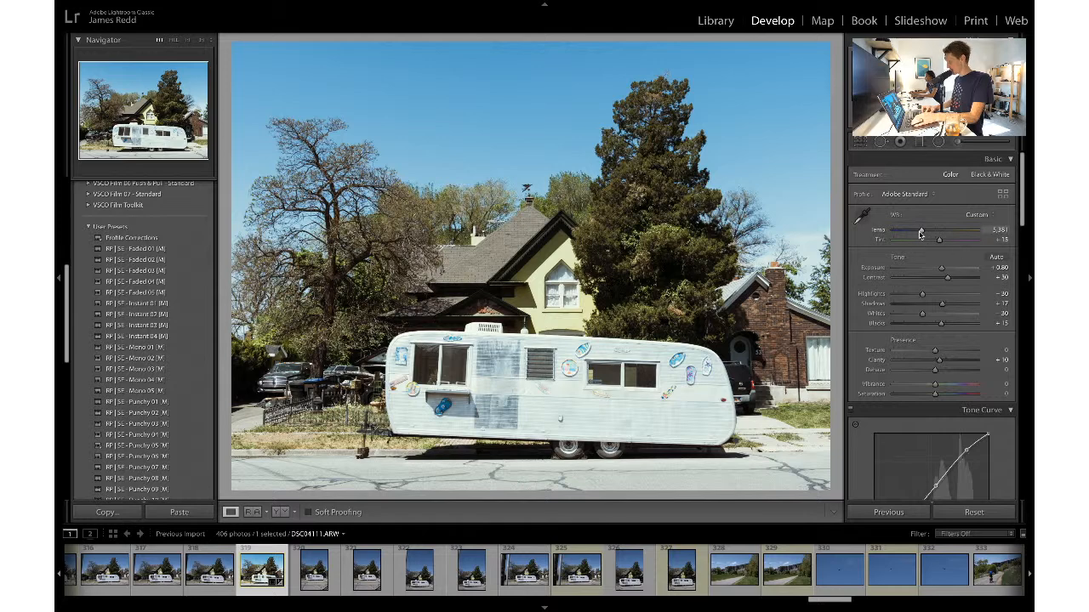
drag(921, 234, 922, 234)
- Try Tint at +10 and then Highlights at -48, undoing both trials
click(1000, 239)
text(10)
key(Return)
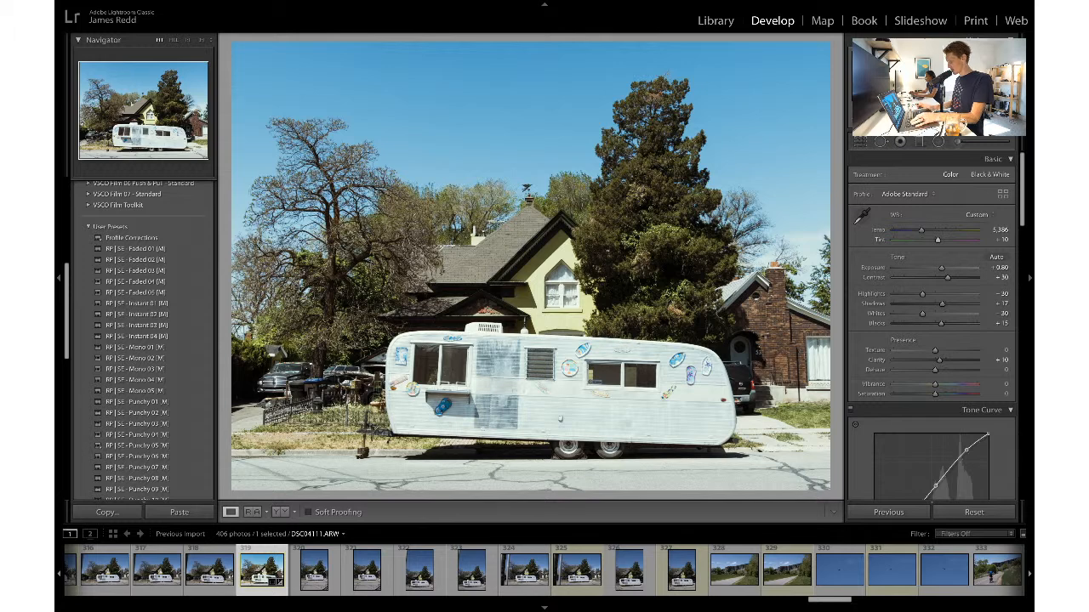
key(ctrl+z)
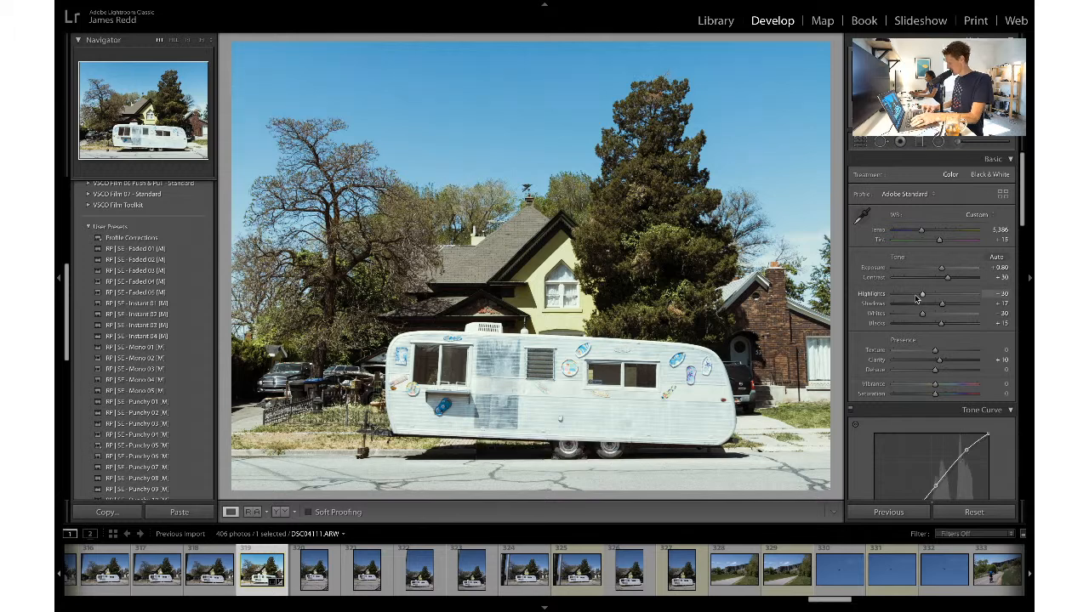
drag(917, 298, 920, 297)
key(ctrl+z)
key(ctrl+z)
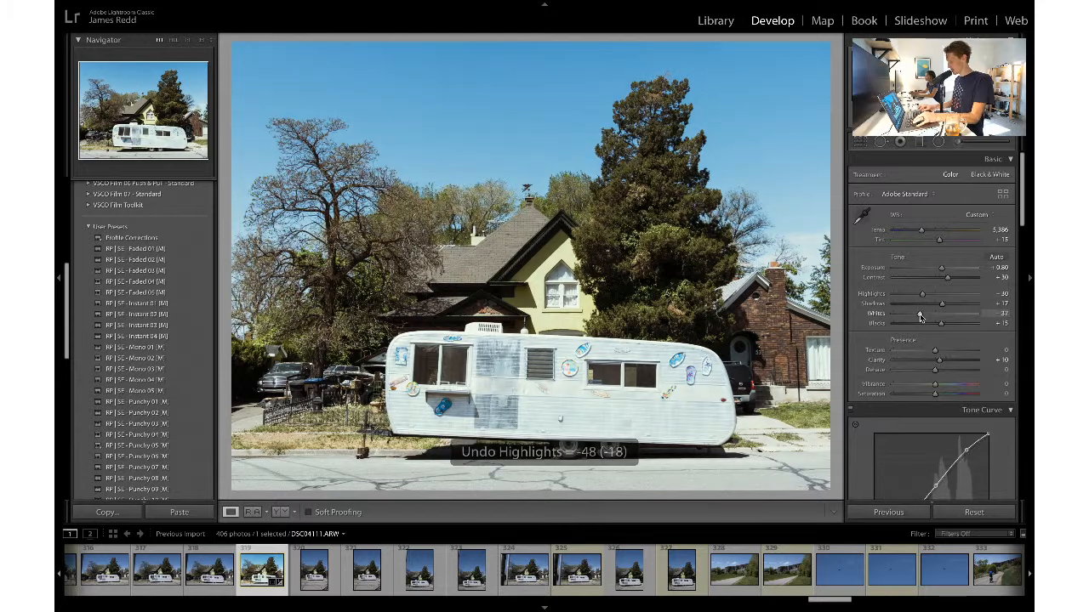
- Lower Whites to -37 and Highlights to -33, comparing the trailer photo with its unedited version
key(backslash)
key(backslash)
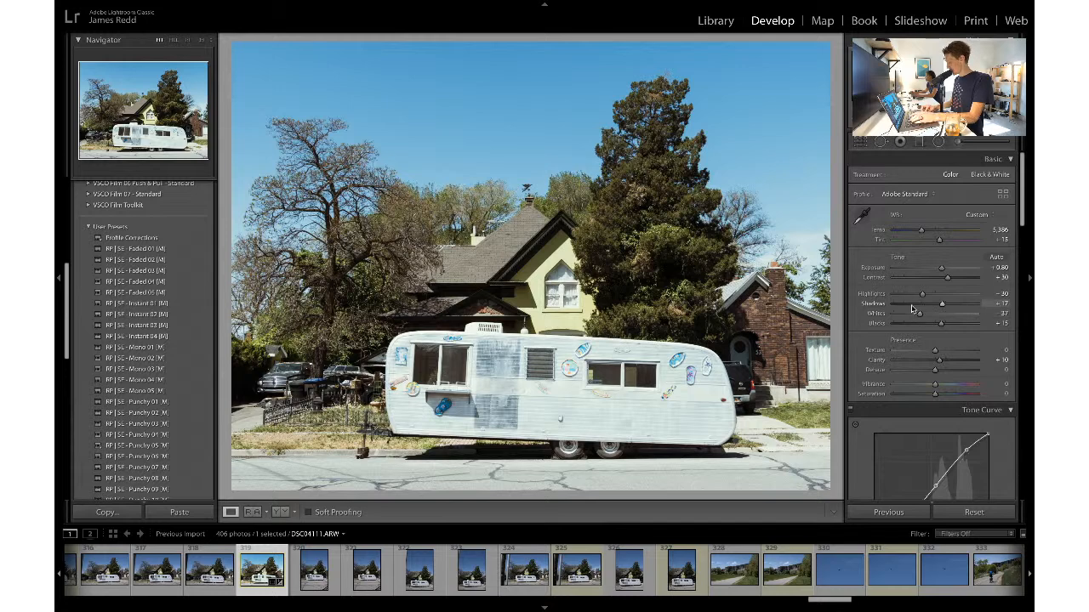
drag(922, 298, 922, 298)
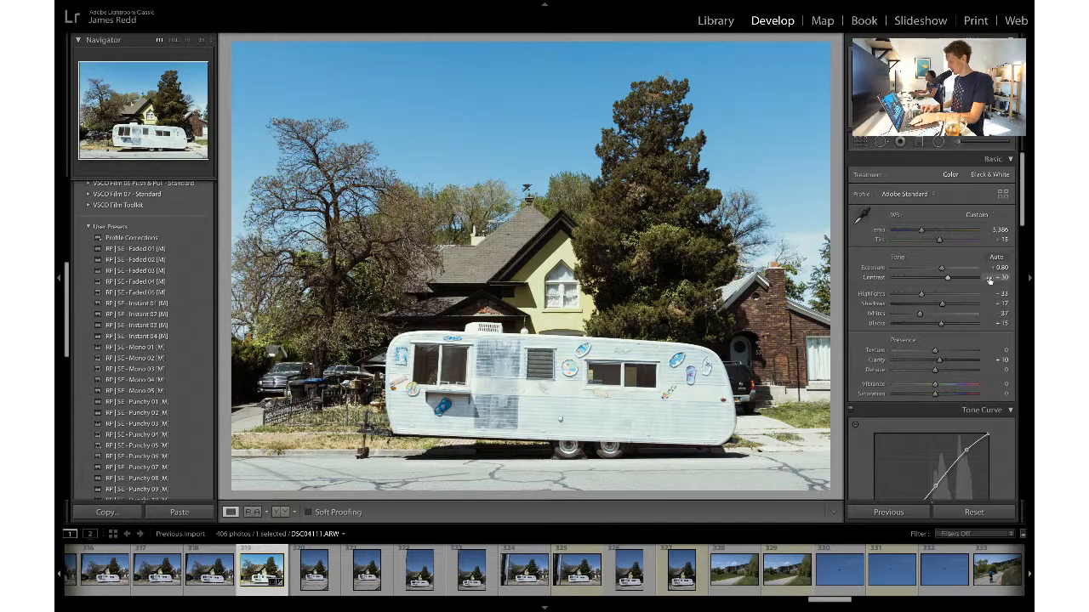
- Set Clarity to 0 and Highlights to -37, then compare the trailer photo with its unedited version
click(1001, 360)
text(0)
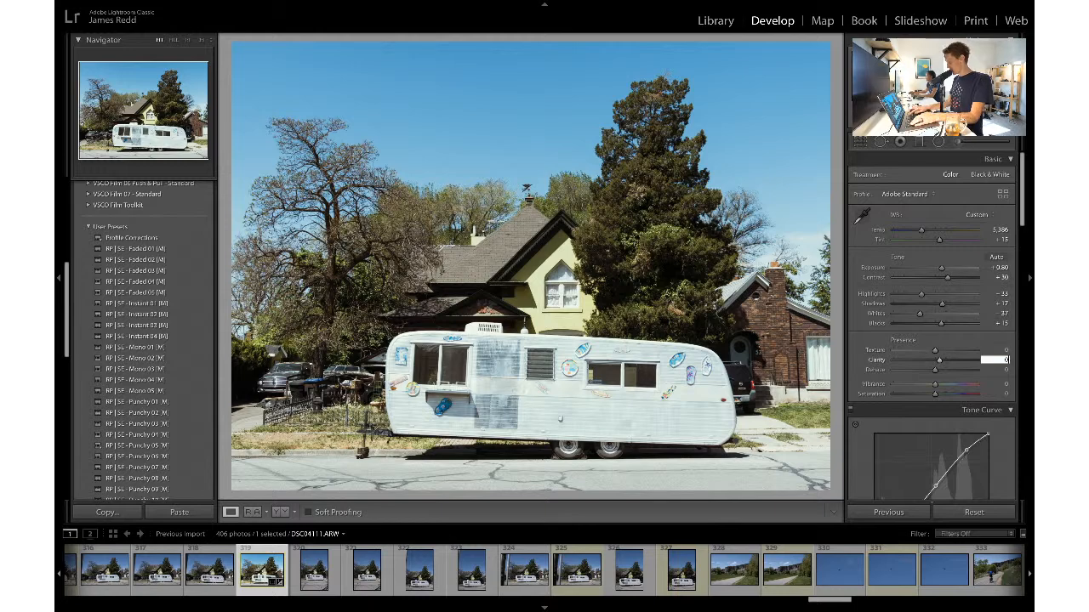
key(Return)
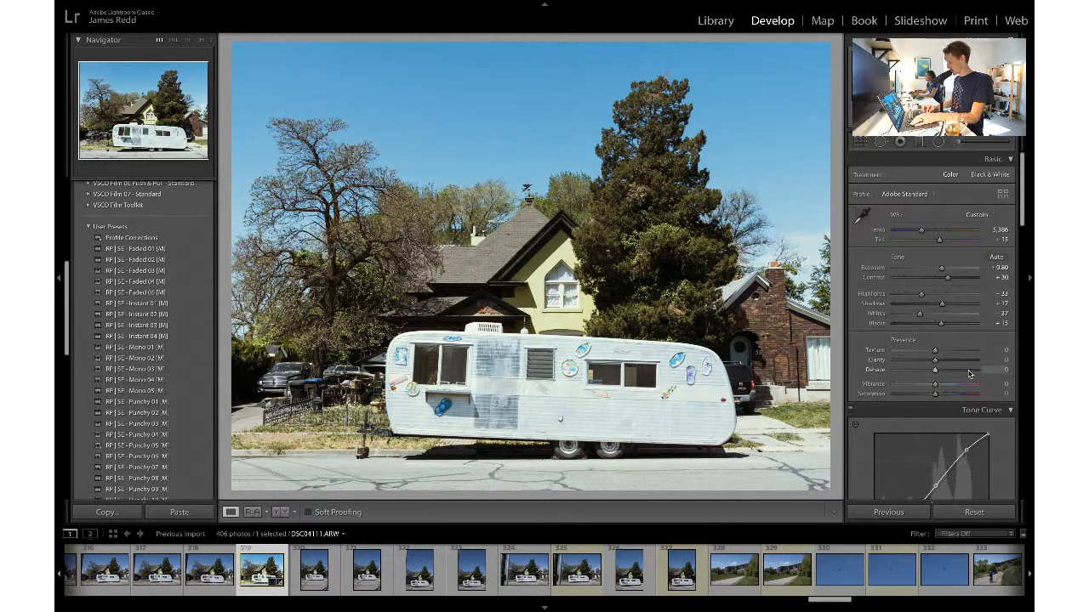
drag(923, 300, 922, 300)
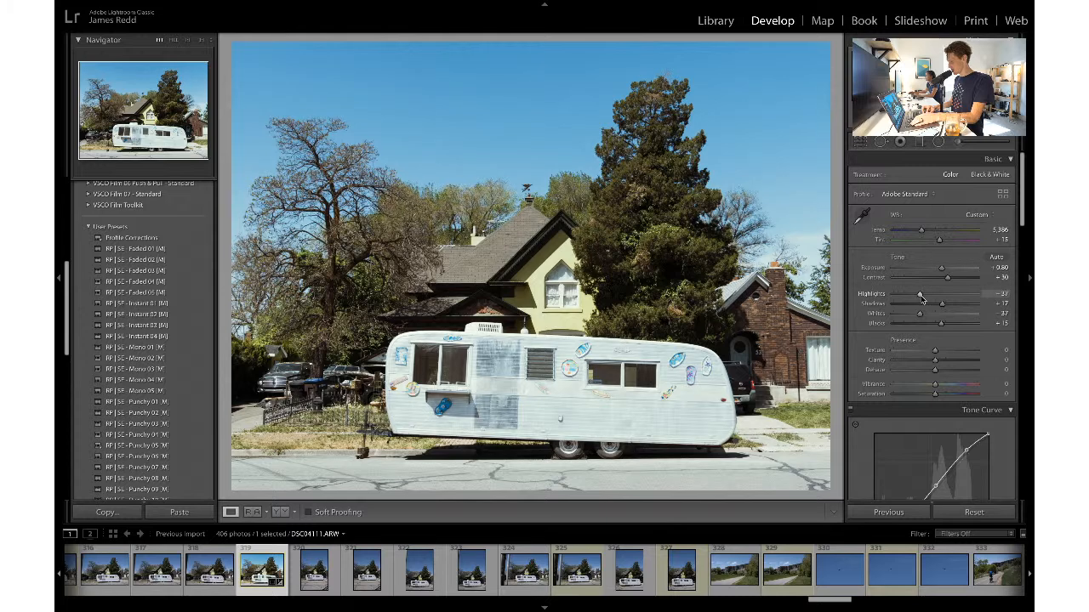
key(backslash)
key(backslash)
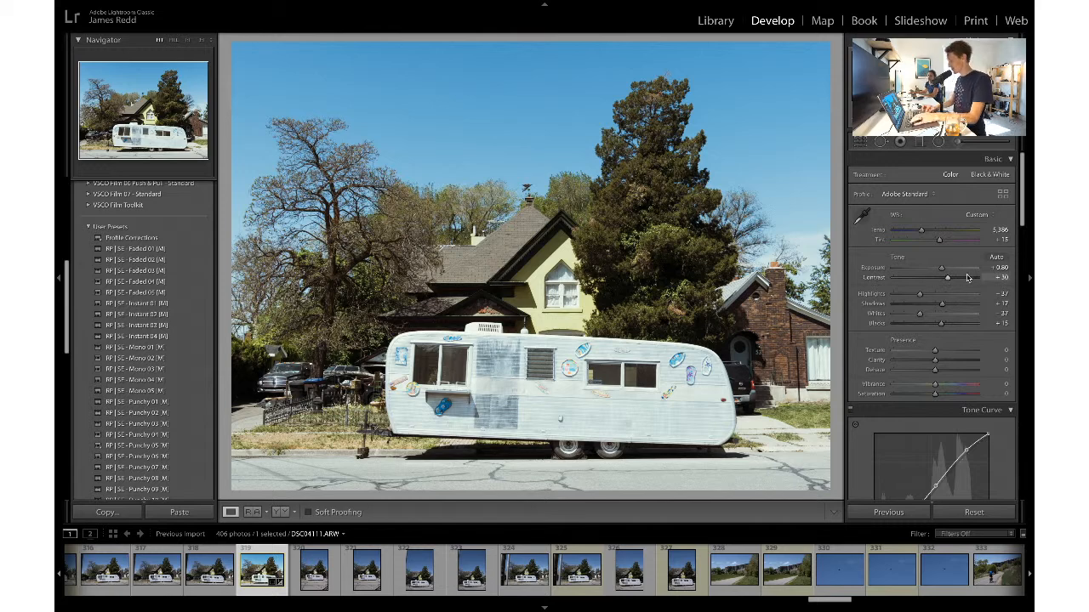
- Set the Blue luminance to +10 to brighten the sky
scroll(946, 275, down, 5)
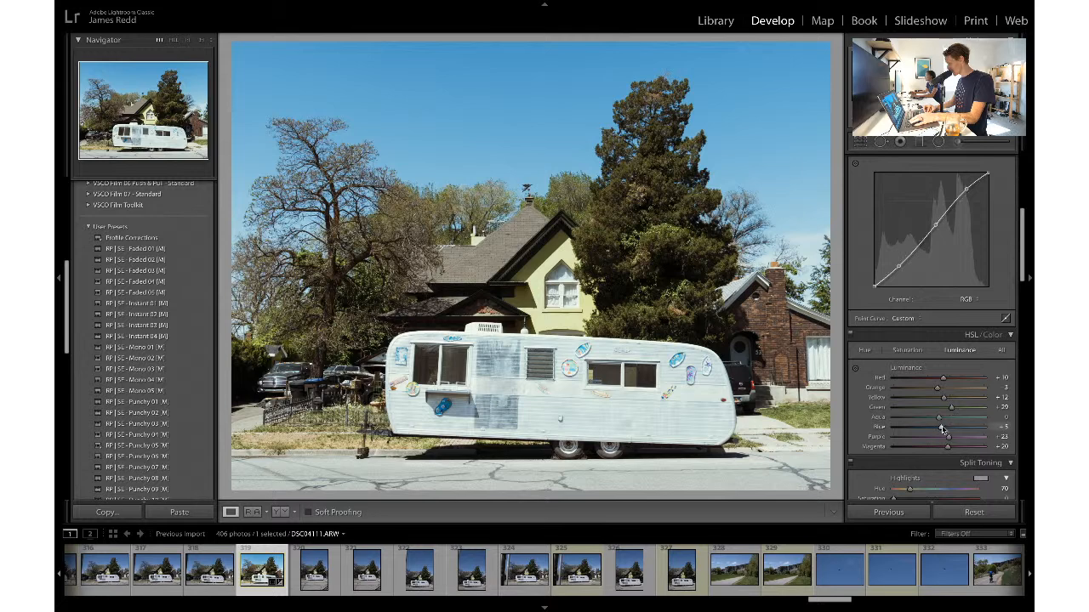
click(1004, 427)
text(10)
key(Return)
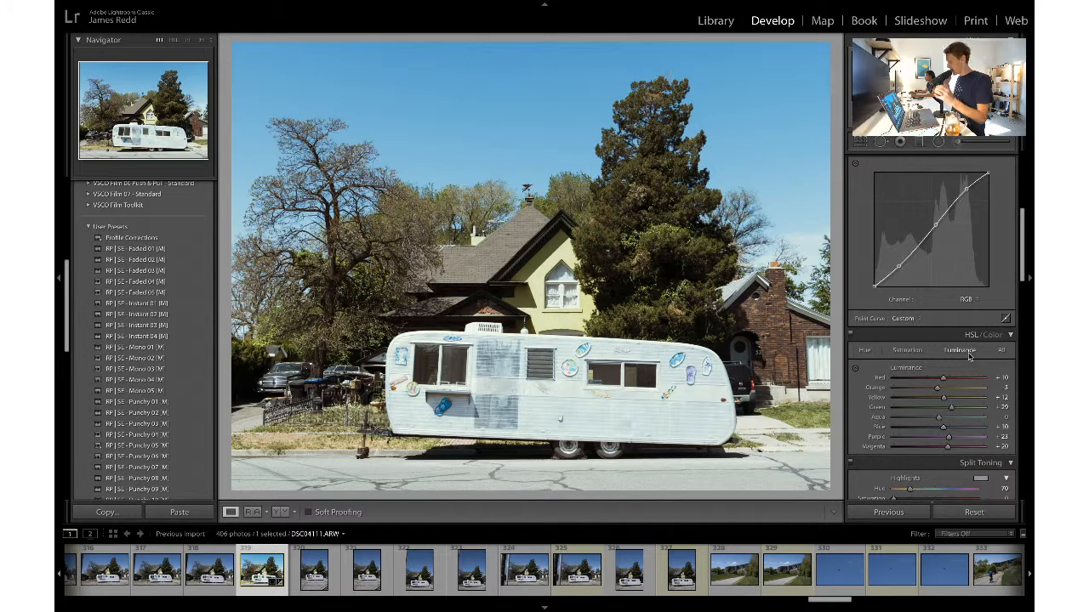
- Reduce the lens profile's Vignetting correction to 0
scroll(935, 392, down, 10)
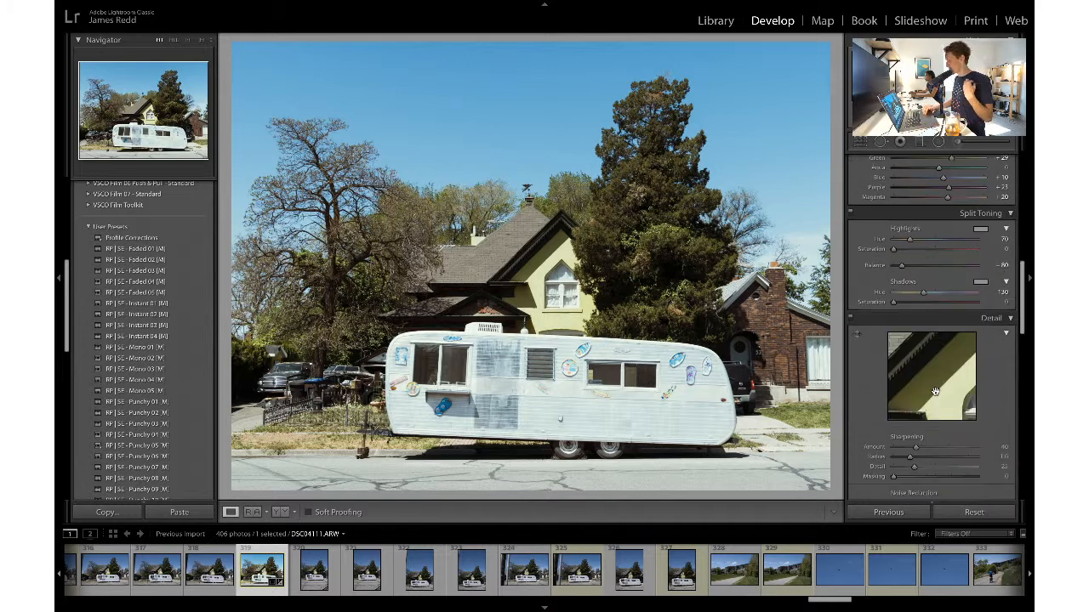
scroll(935, 391, down, 6)
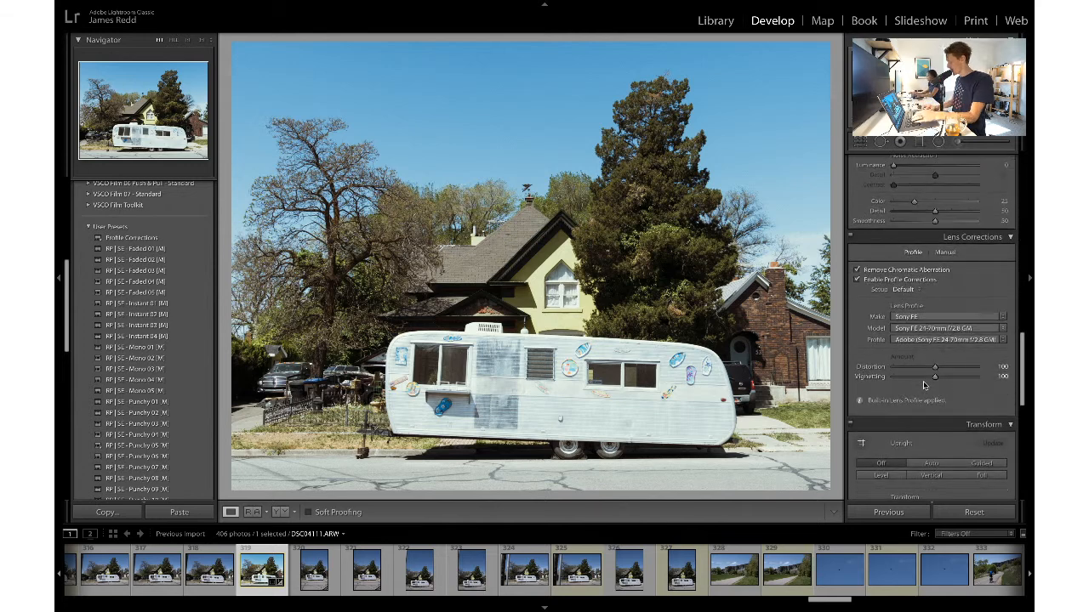
drag(926, 382, 854, 380)
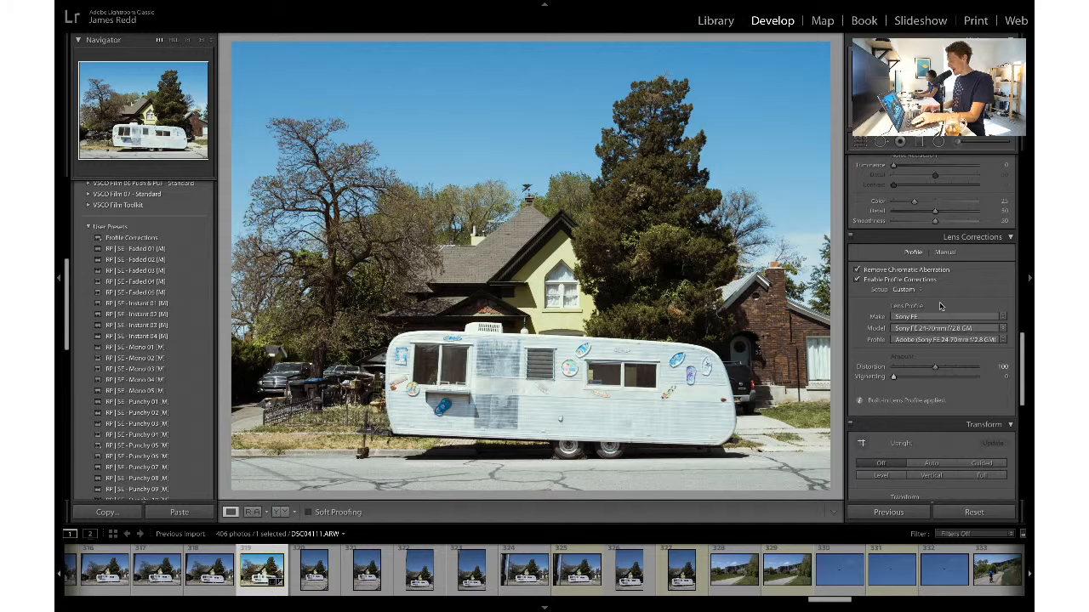
- Raise Exposure to +0.85 and compare the trailer photo with its unedited version
scroll(940, 307, up, 5)
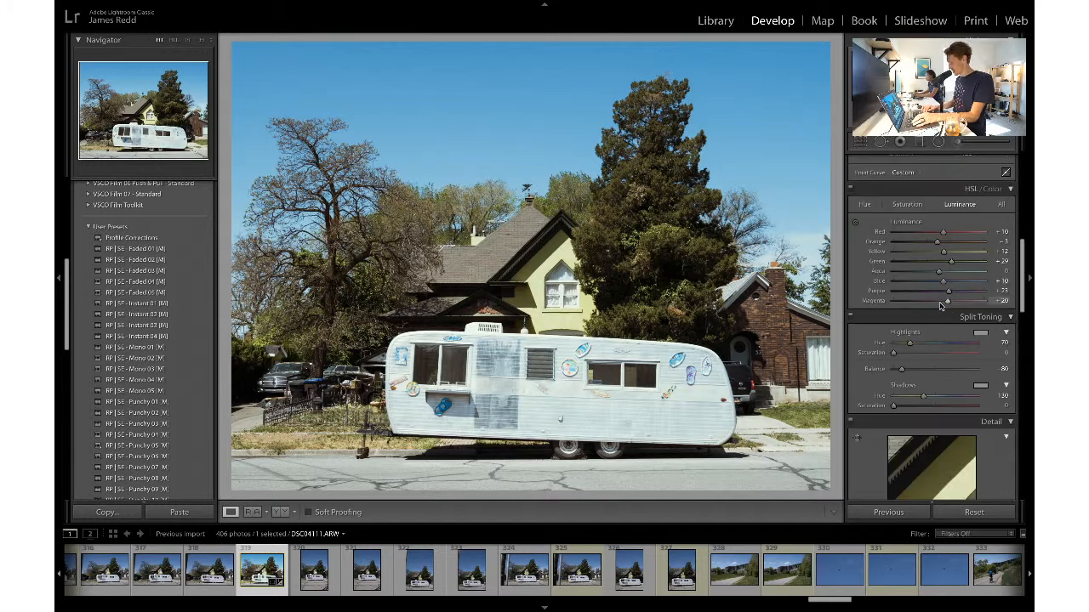
scroll(940, 307, up, 5)
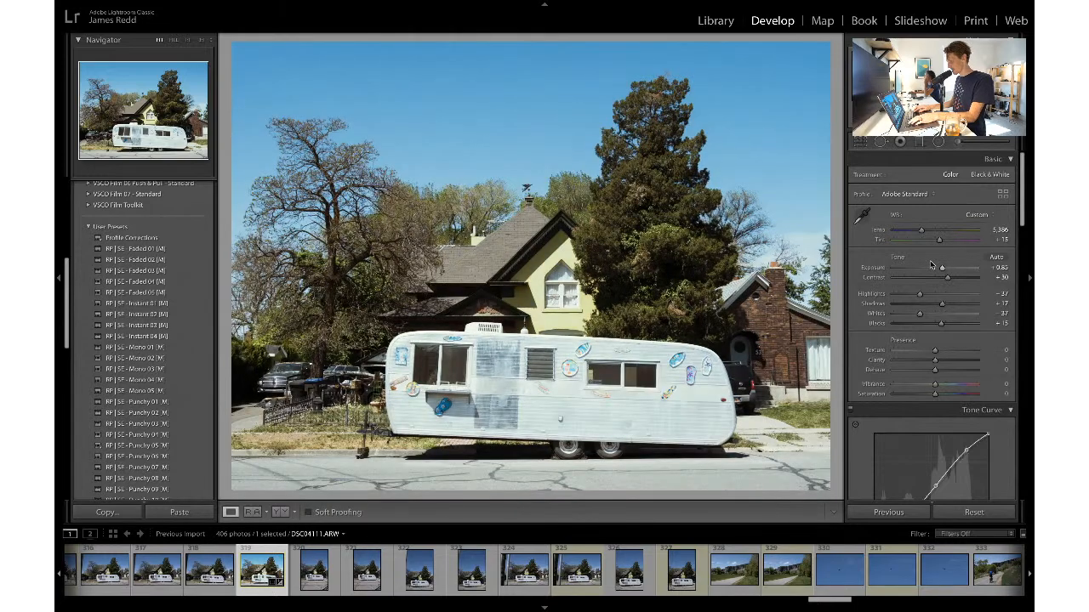
scroll(928, 338, down, 10)
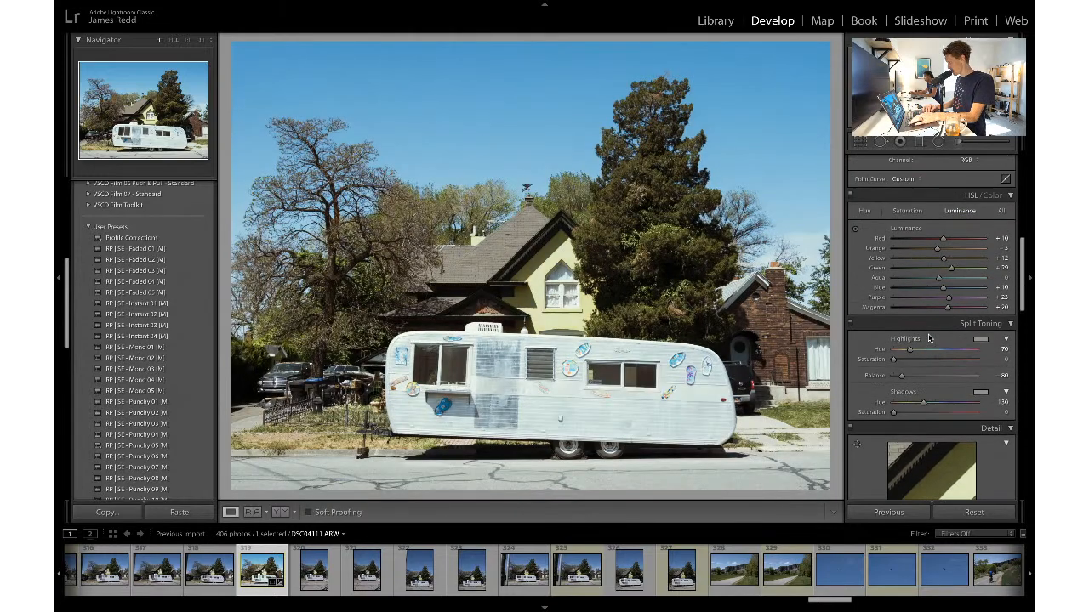
drag(942, 289, 944, 291)
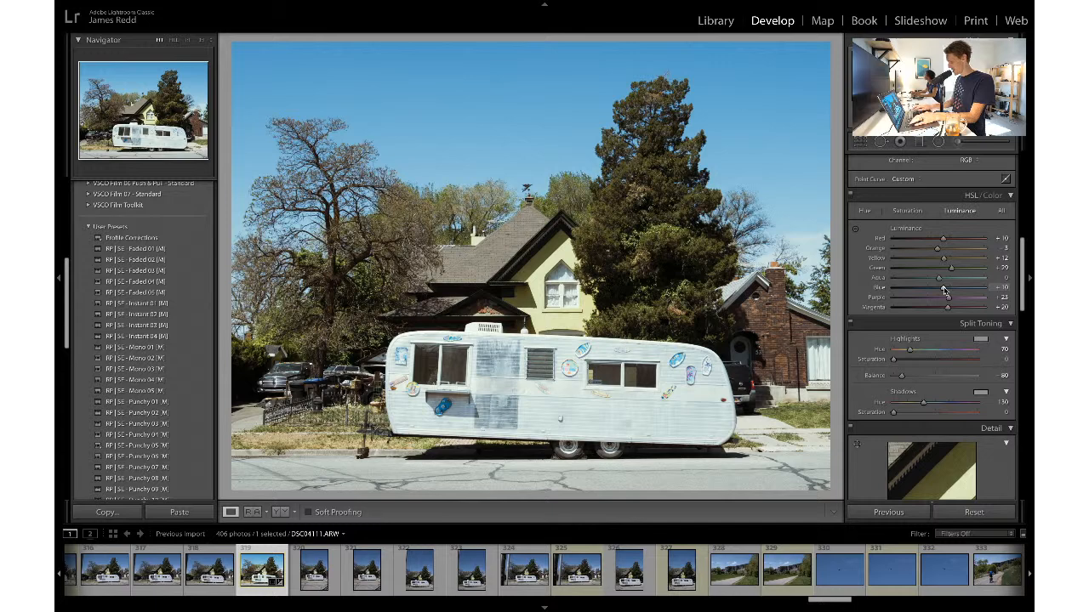
key(backslash)
key(backslash)
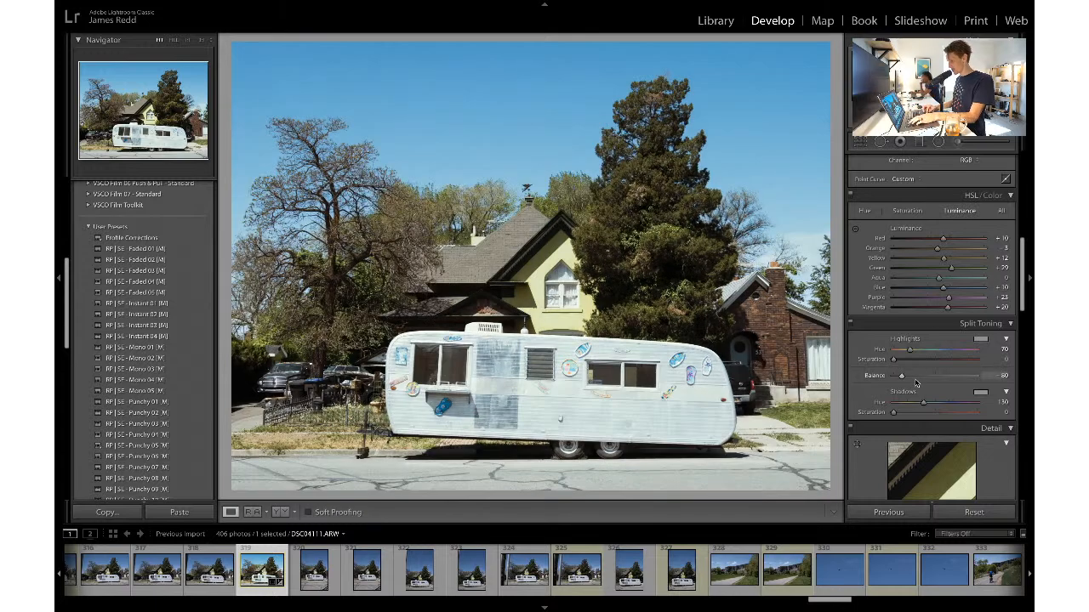
- Try Blacks at +3 and undo it, then lower Shadows to +5
scroll(917, 378, up, 10)
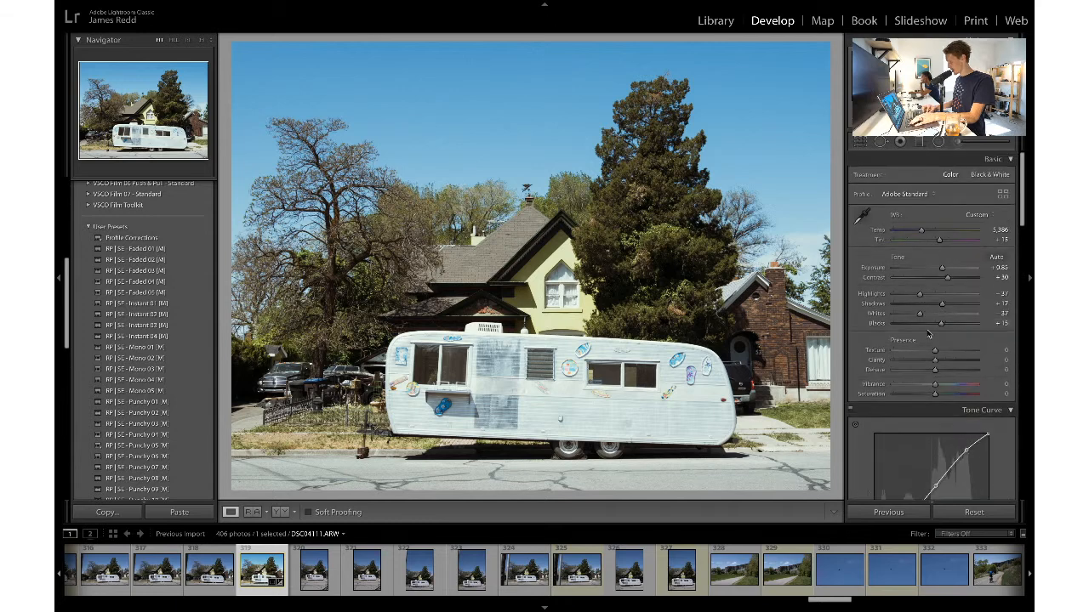
drag(941, 324, 936, 327)
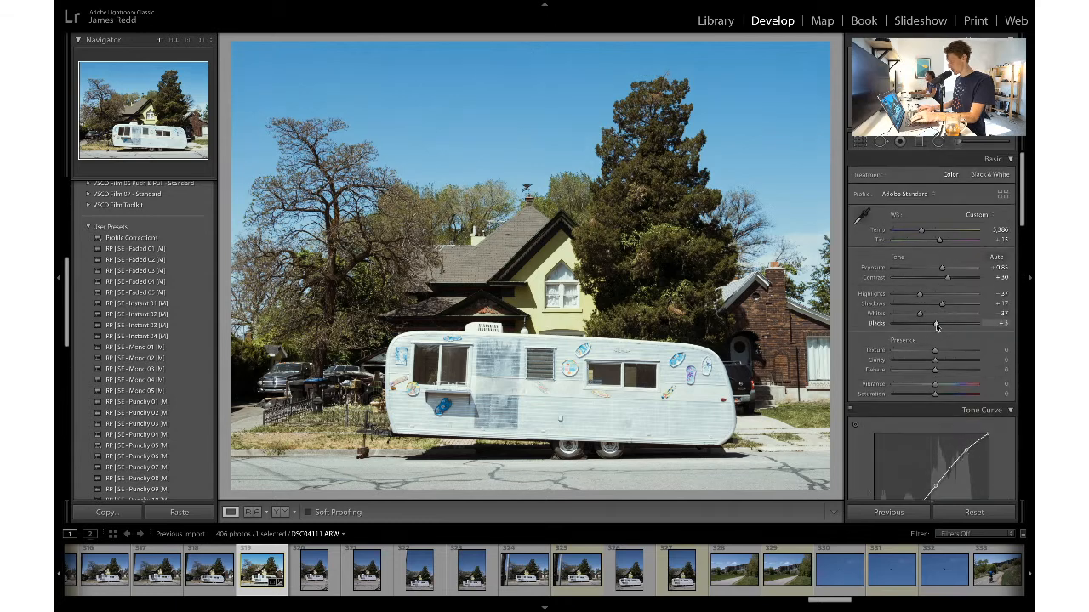
key(ctrl+z)
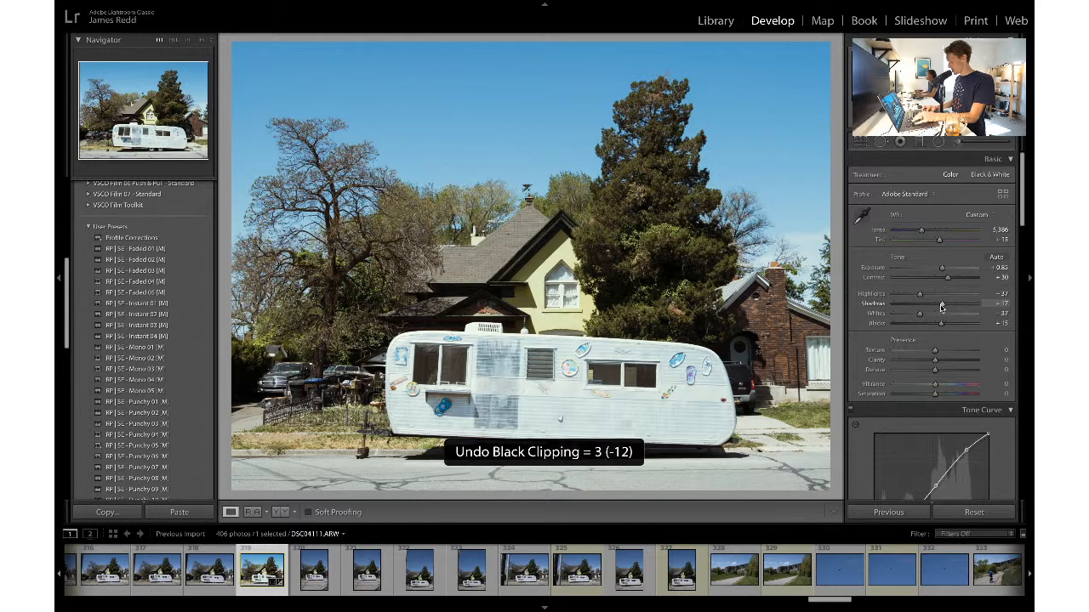
drag(942, 307, 936, 309)
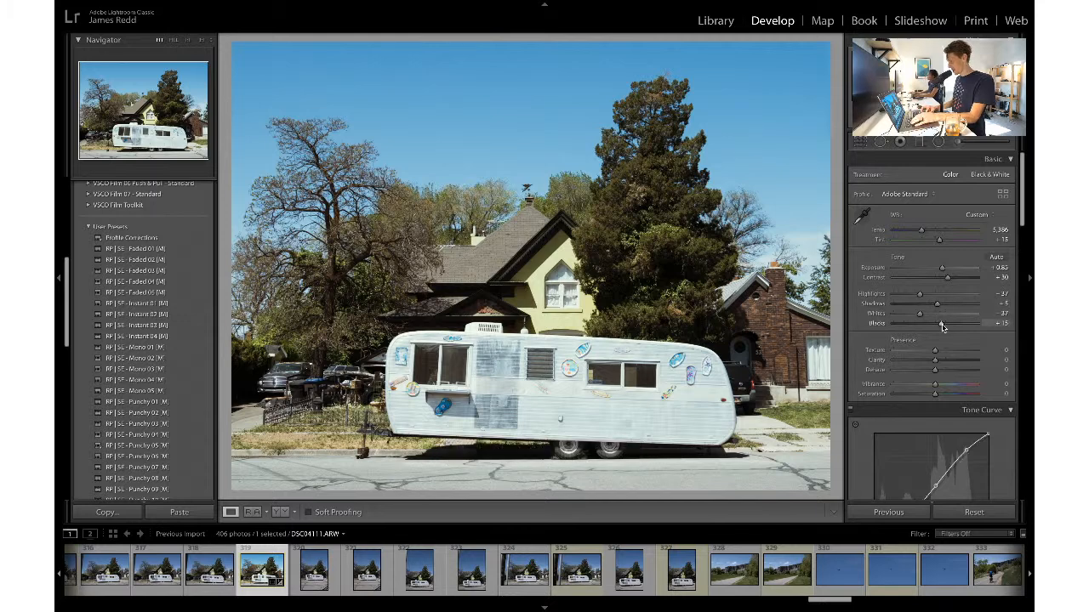
- Lower Blacks to +6 on the trailer photo and export the finished image
drag(941, 324, 939, 327)
key(ctrl+shift+e)
key(Return)
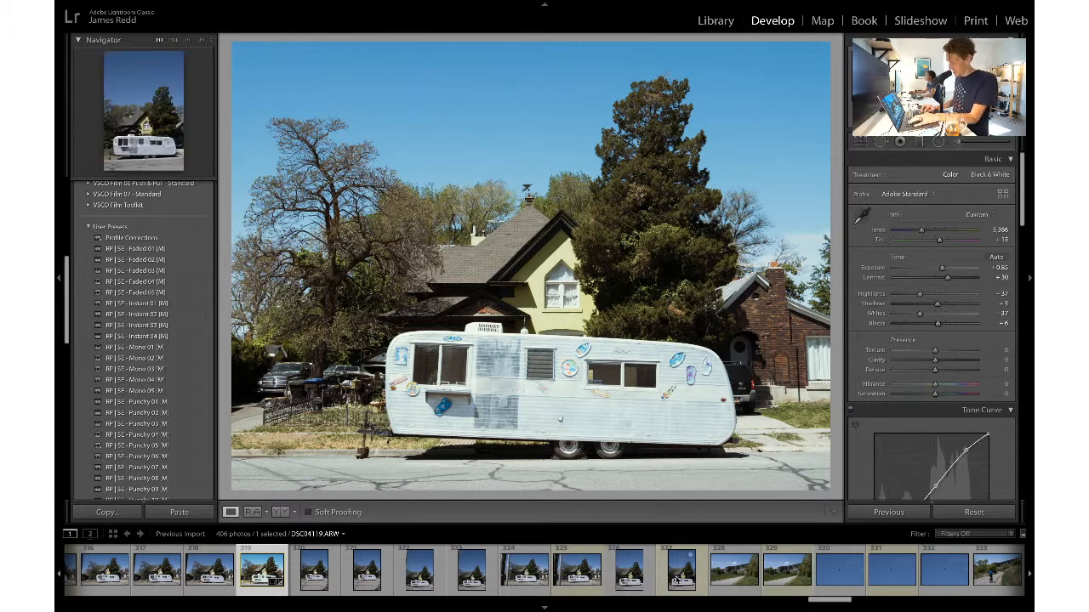
- Open helicopter photo DSC04123.ARW, inspect it up close, apply the "RP | SE - Punchy 02 [M]" preset and raise Exposure to +1.30
click(893, 578)
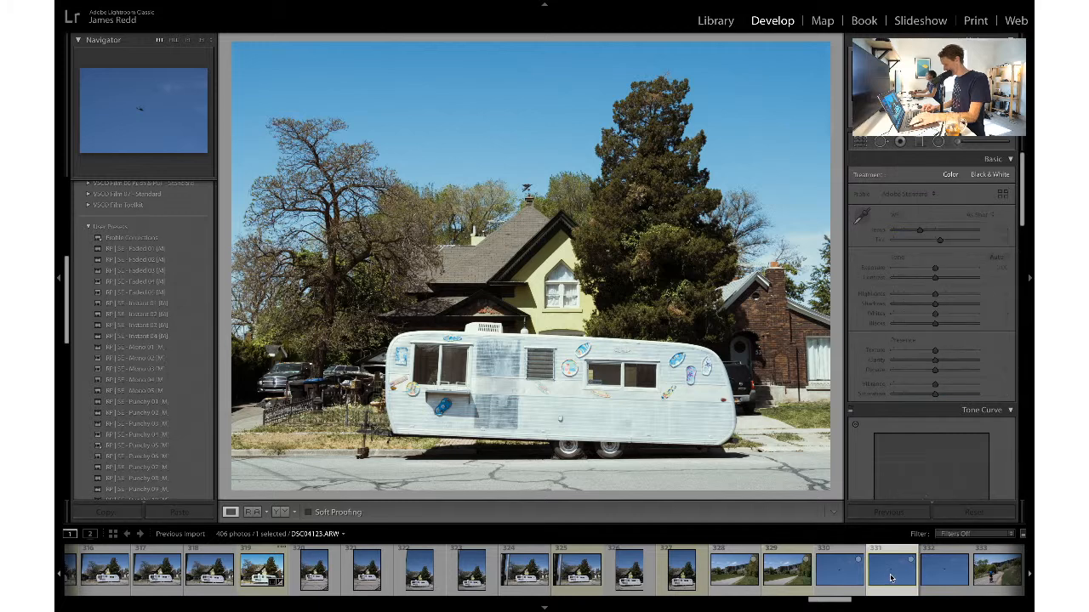
click(540, 302)
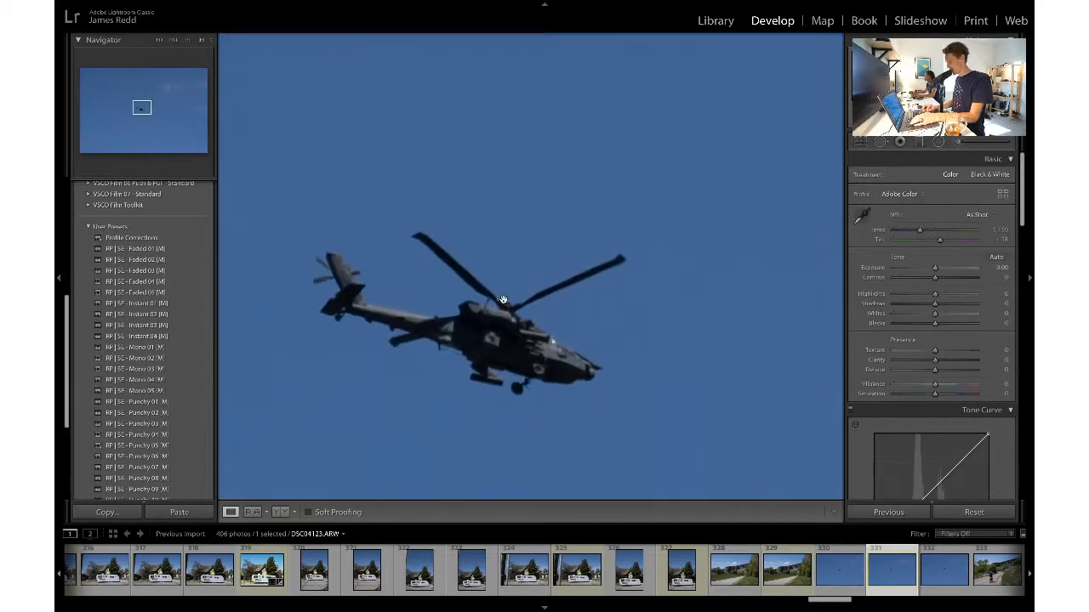
click(503, 300)
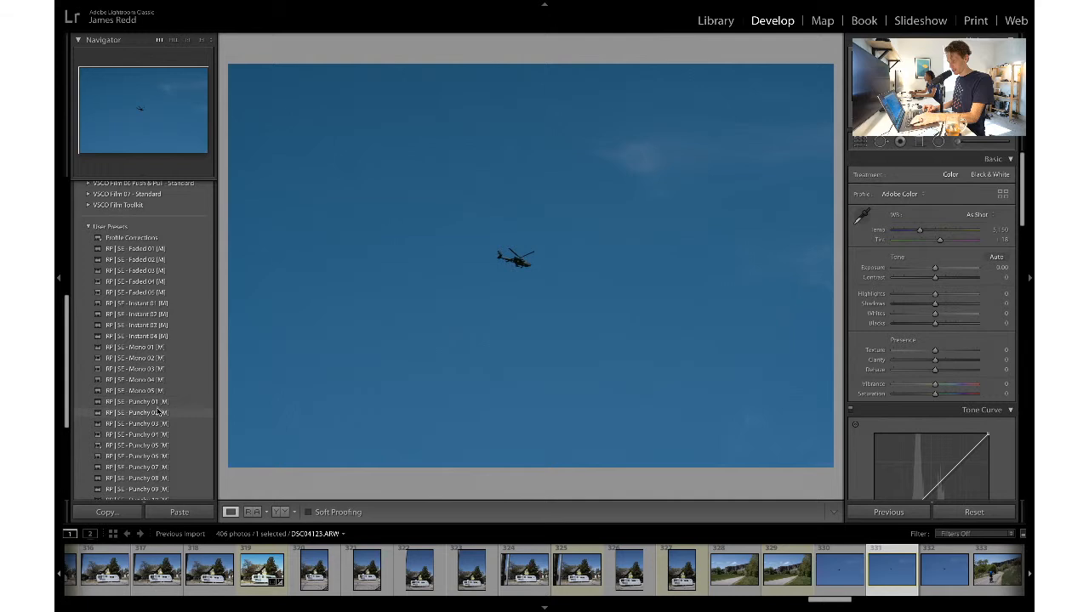
click(159, 413)
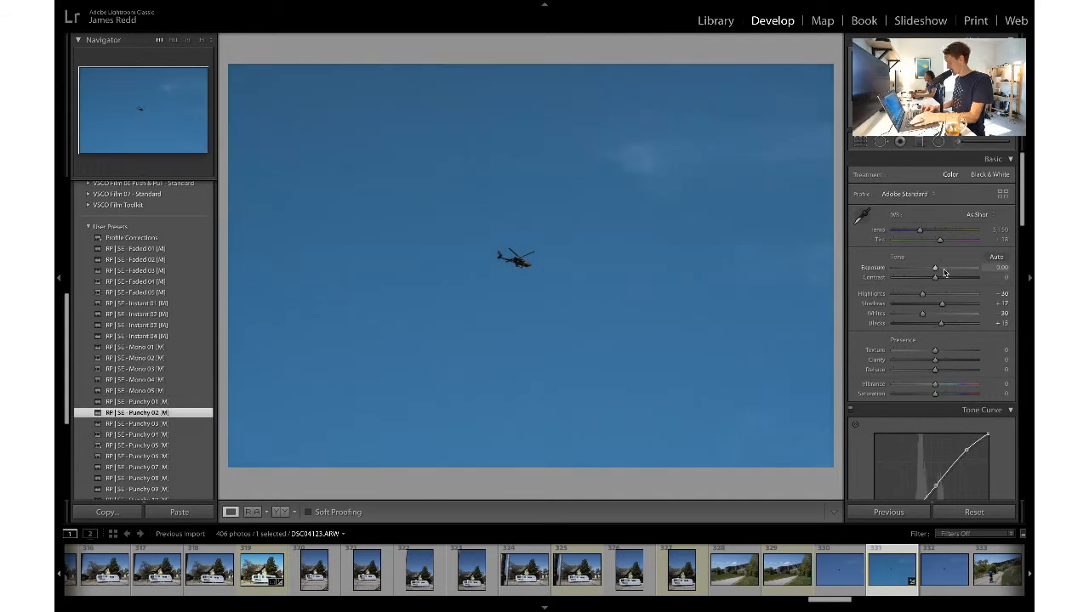
drag(935, 268, 945, 271)
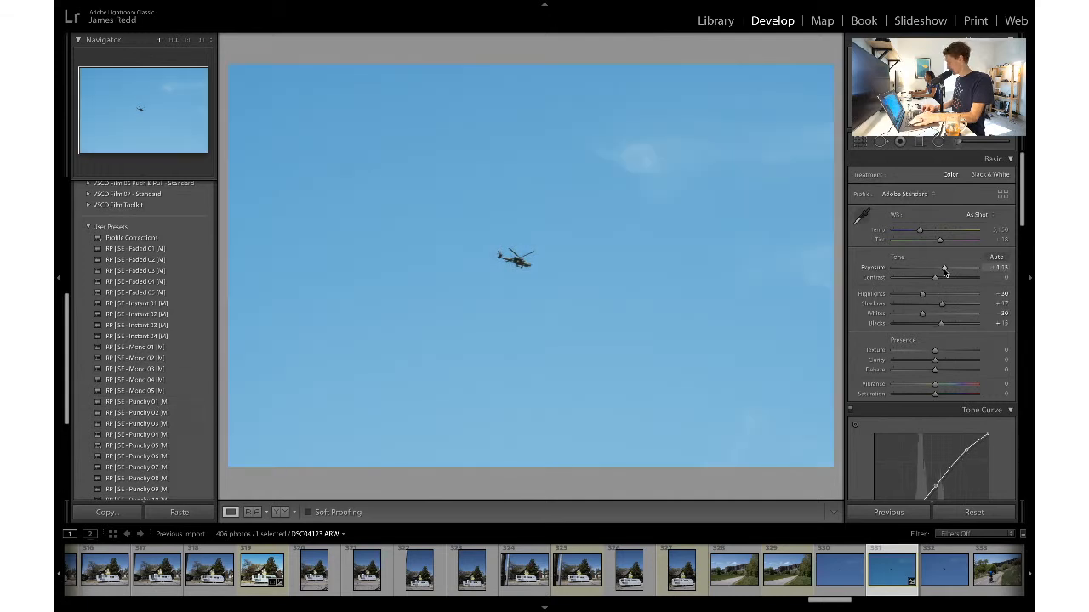
- Crop the helicopter photo to a smaller 1 x 1 square with the helicopter centered in the frame
click(860, 143)
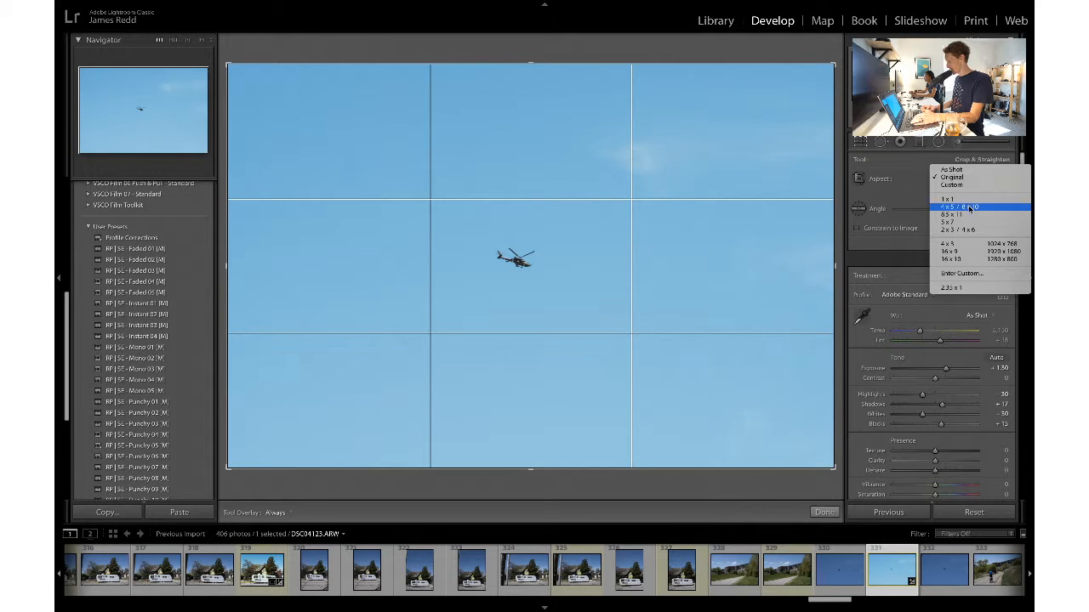
click(957, 199)
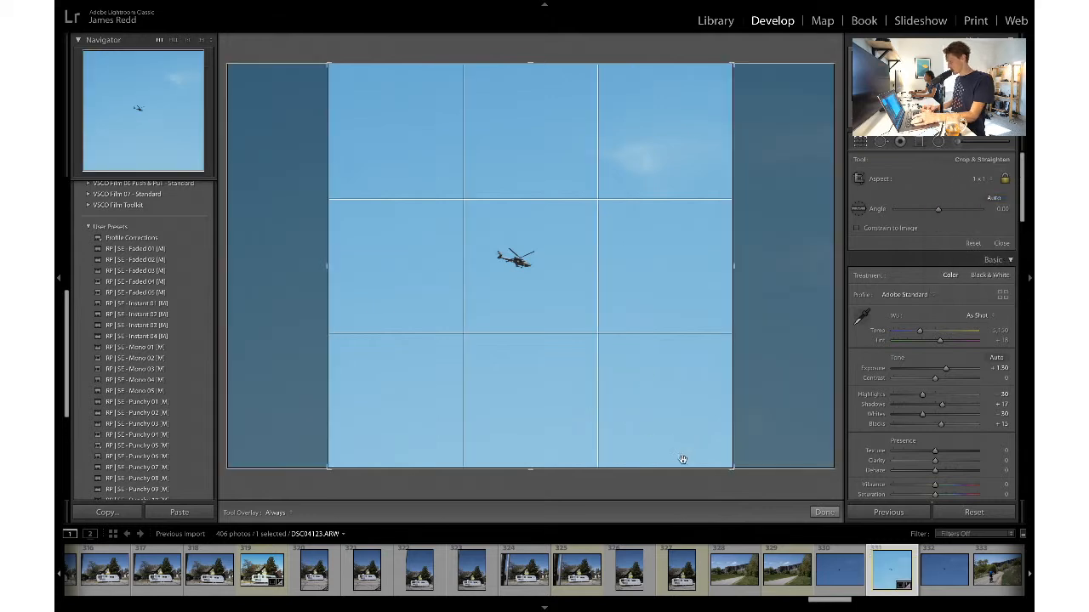
drag(730, 467, 680, 432)
drag(529, 314, 494, 270)
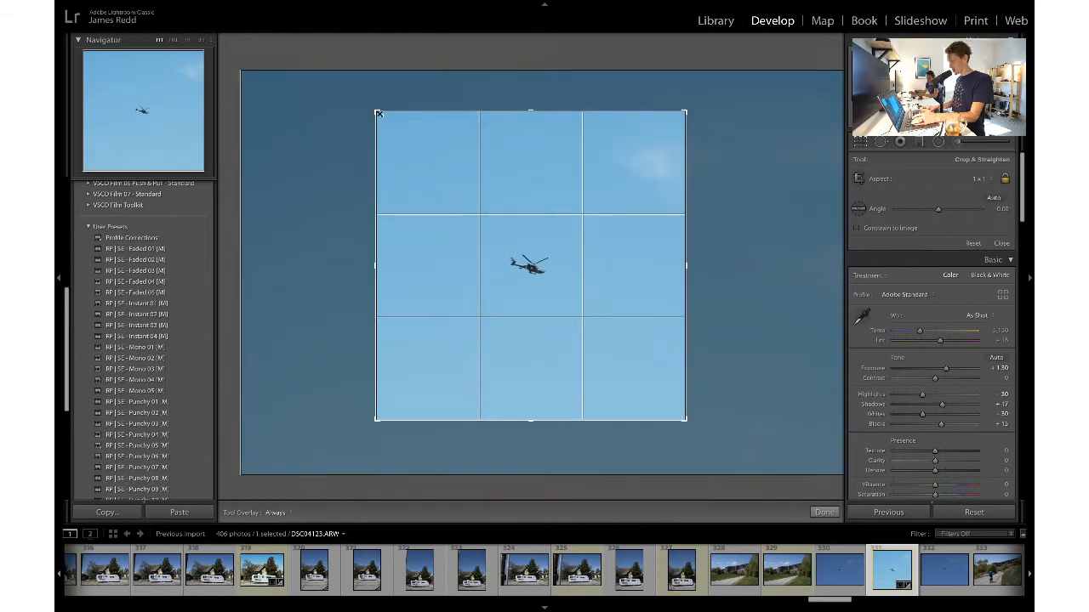
- Try a tighter square crop with the helicopter in the lower-left corner of the photo and undo it
drag(377, 111, 453, 188)
drag(539, 242, 503, 383)
key(Return)
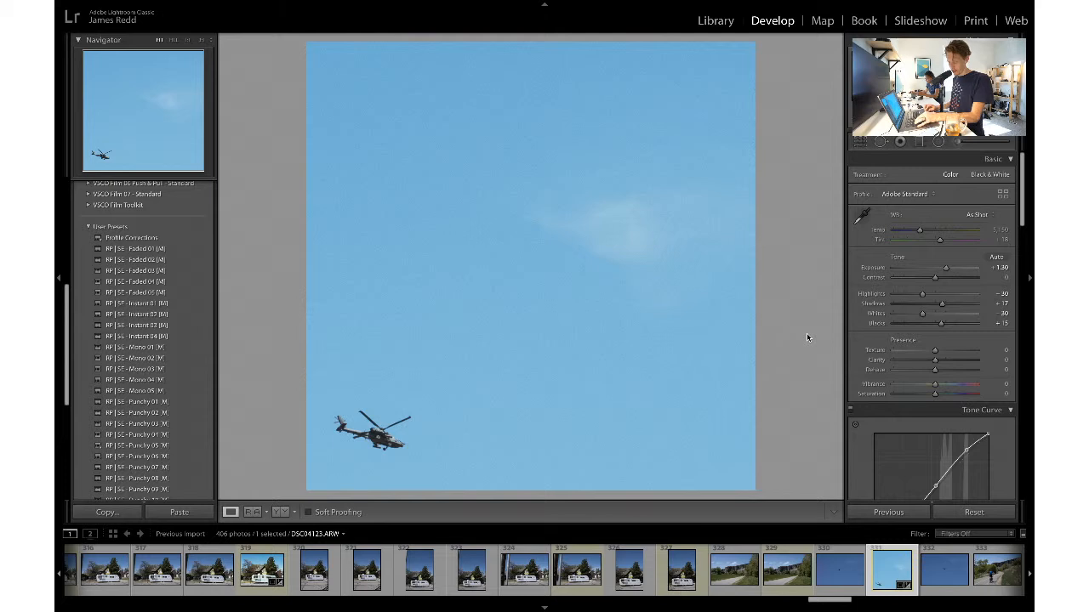
key(ctrl+z)
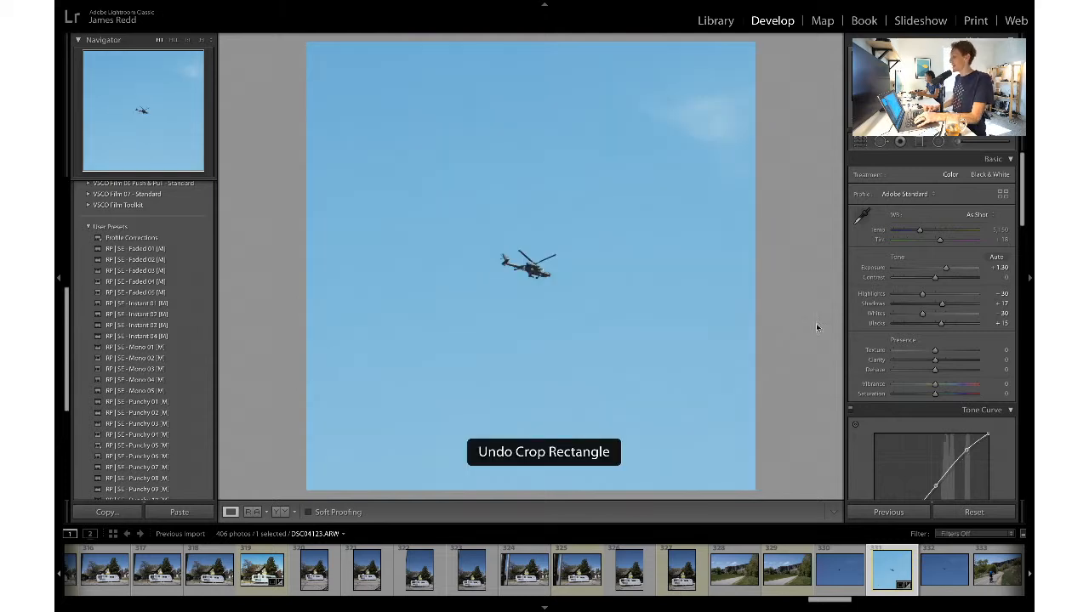
- Set the helicopter photo's Contrast to +15 and Exposure to +1.35
click(1002, 277)
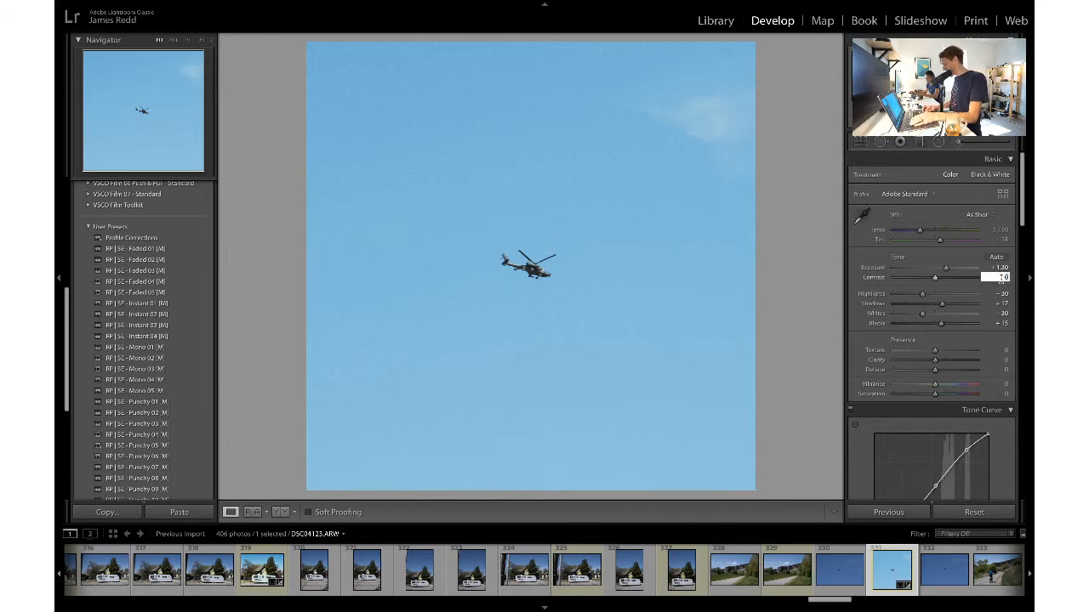
key(Return)
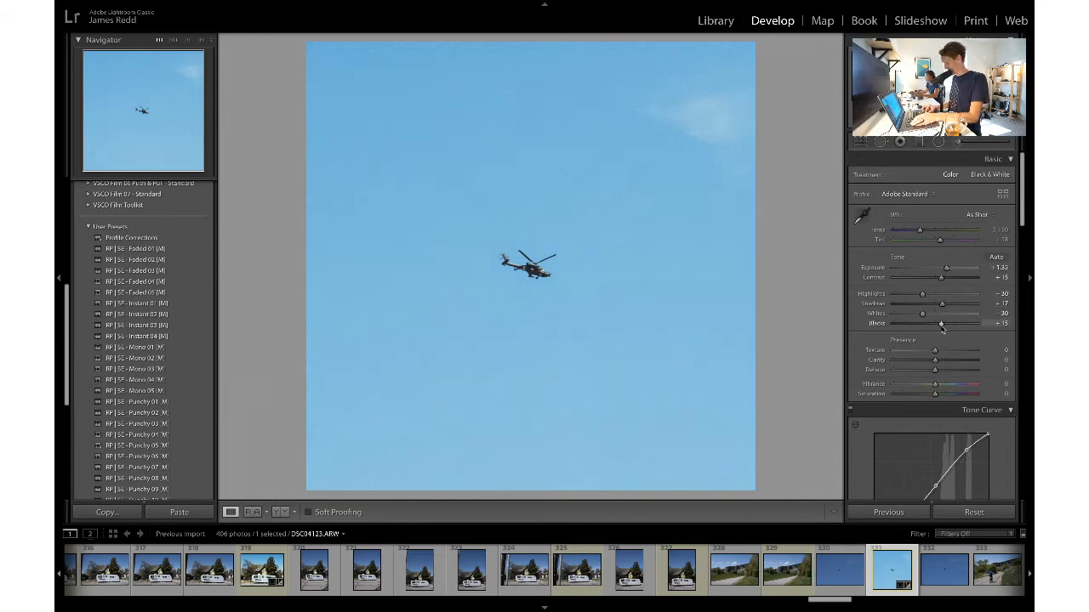
- Try lowering Blacks on the helicopter photo and undo it, then raise Exposure to +1.40
drag(942, 304, 937, 326)
key(ctrl+z)
key(ctrl+z)
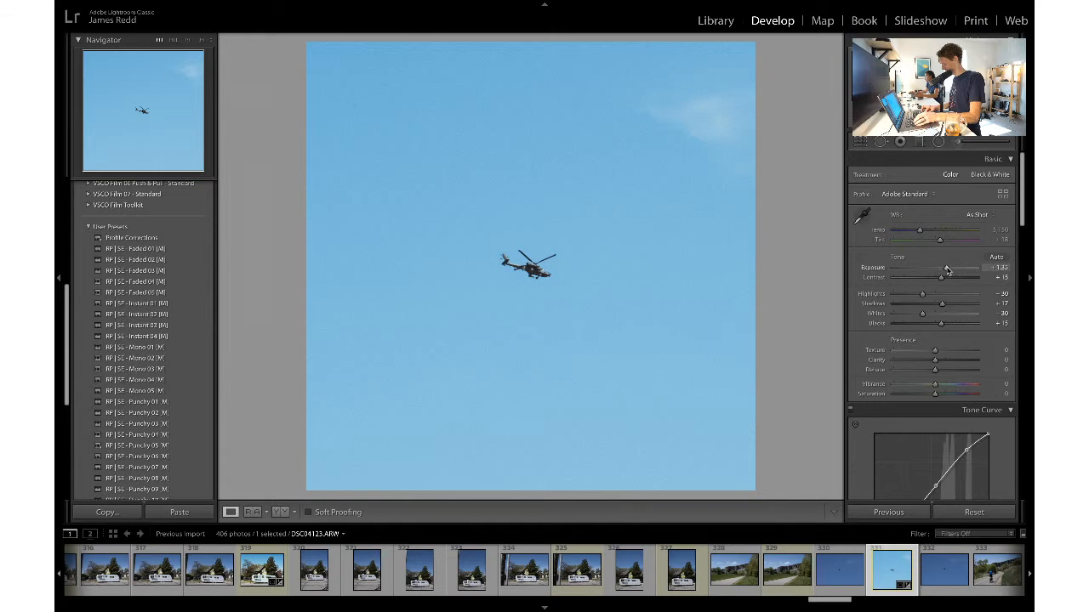
drag(948, 272, 950, 271)
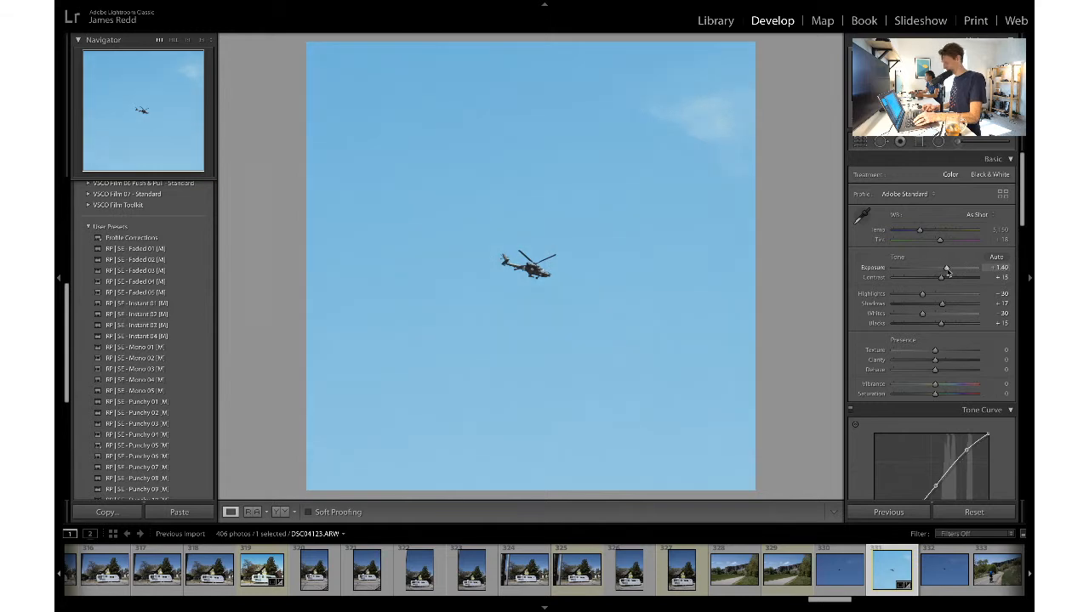
- Set the helicopter photo's contrast to +25 and tighten its 1 x 1 crop slightly around the helicopter
click(998, 278)
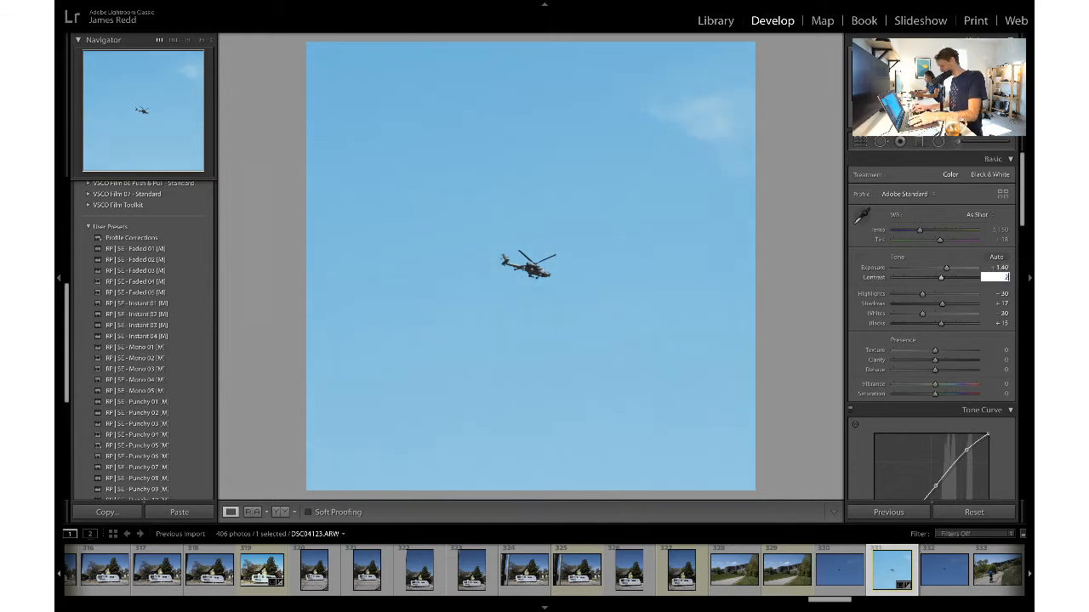
key(Return)
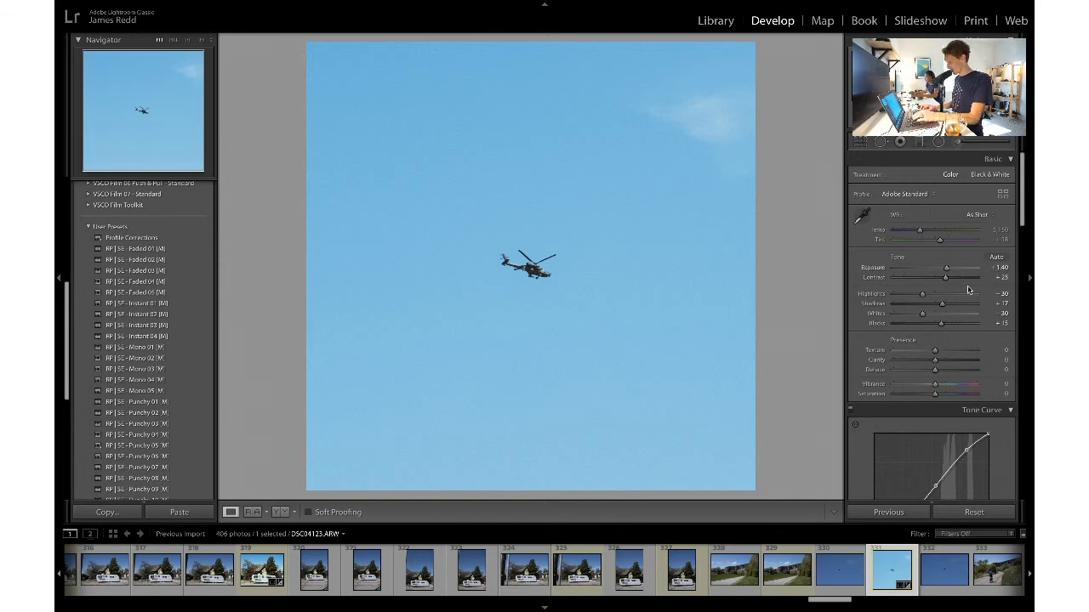
drag(550, 277, 526, 269)
click(859, 143)
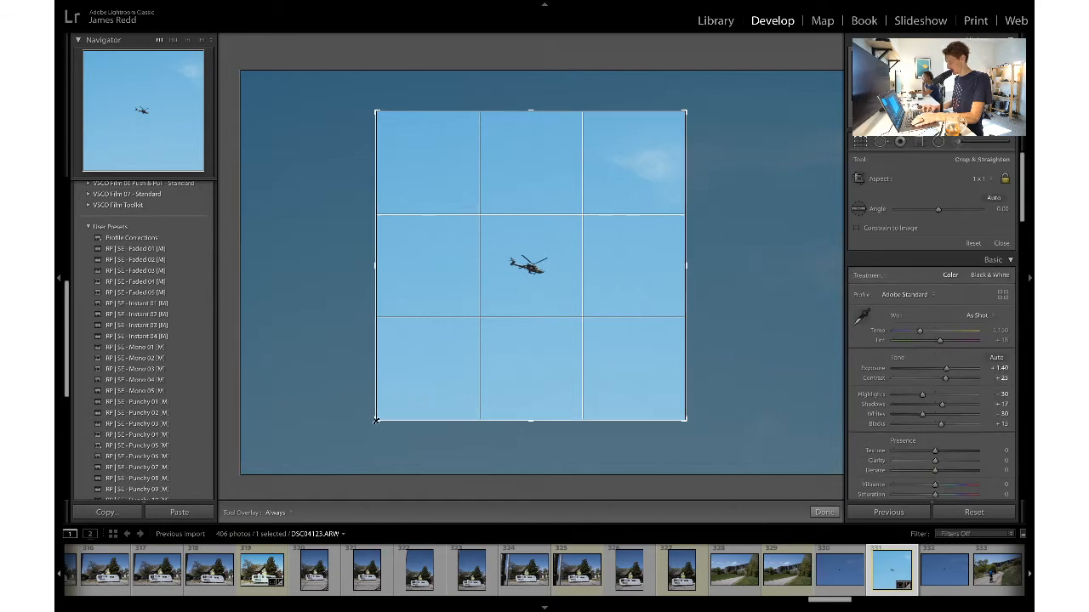
drag(375, 421, 376, 412)
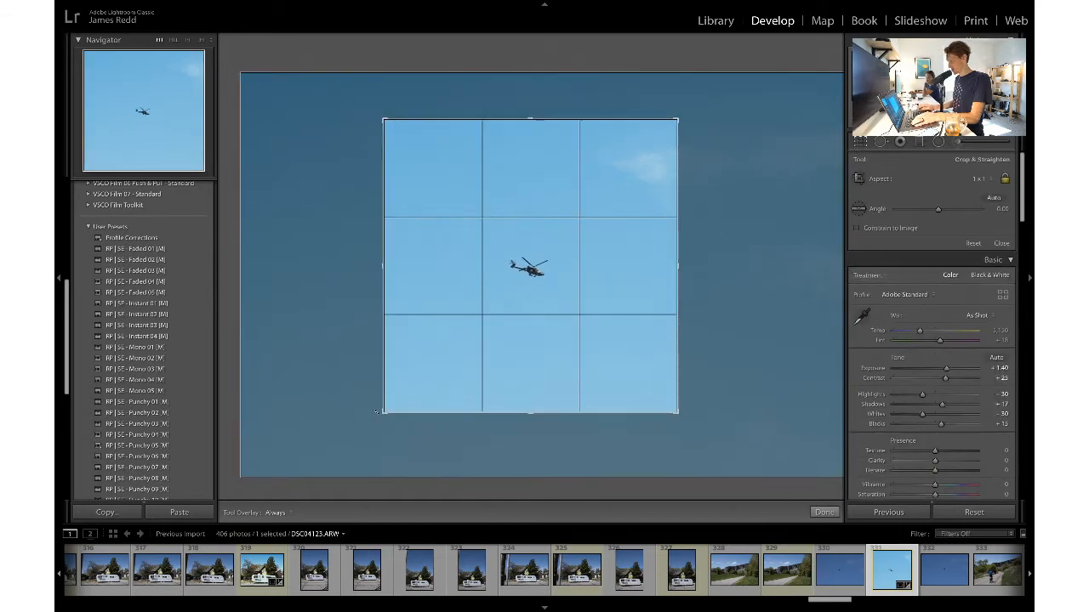
key(Return)
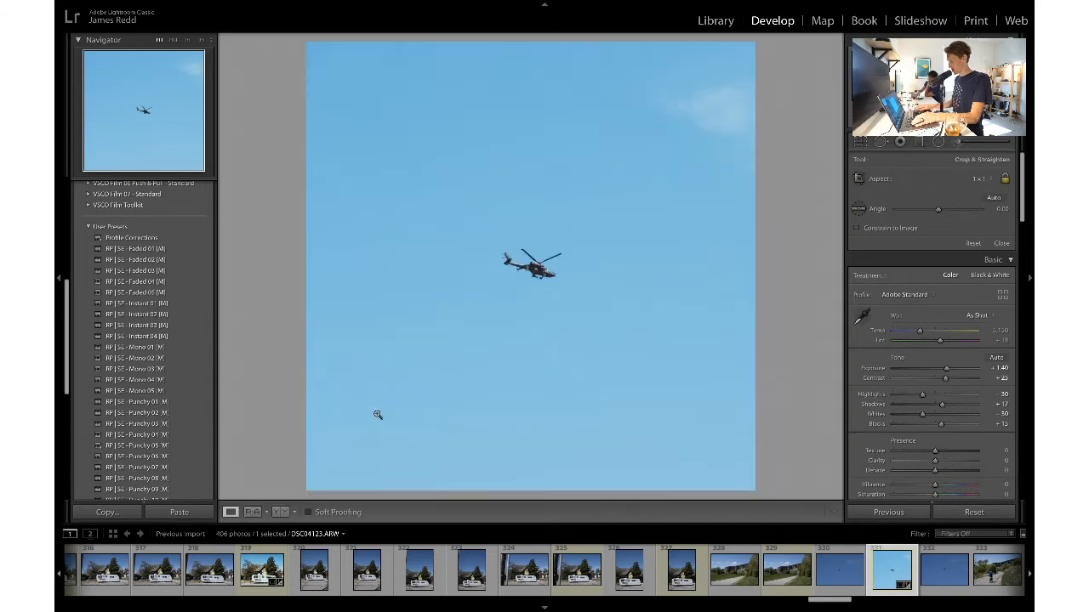
- Fine-tune the helicopter's placement within the square crop and export the photo
click(861, 140)
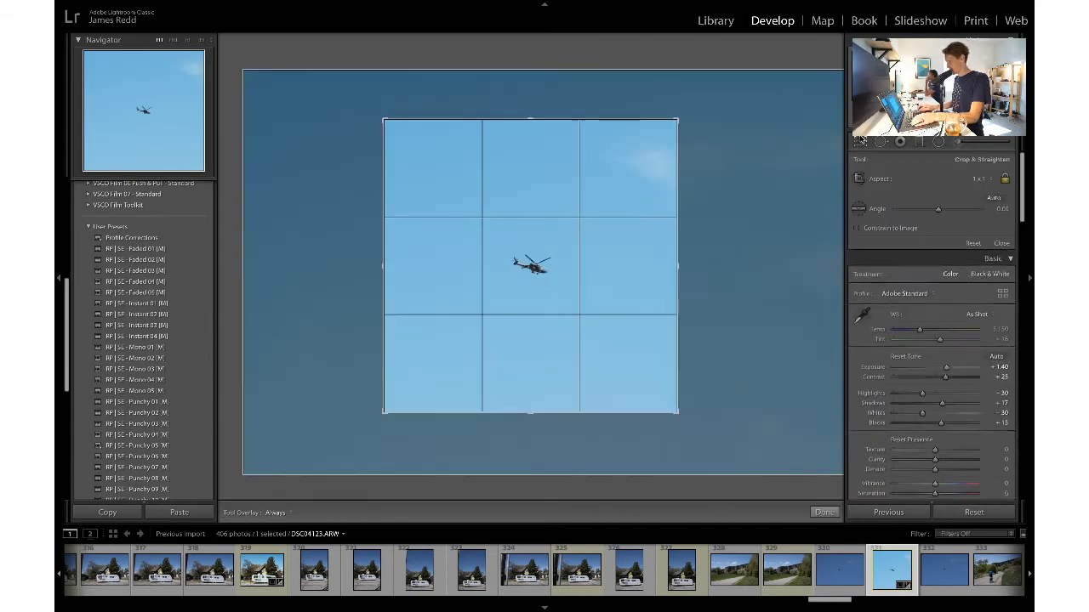
key(Return)
key(super+shift+e)
key(Return)
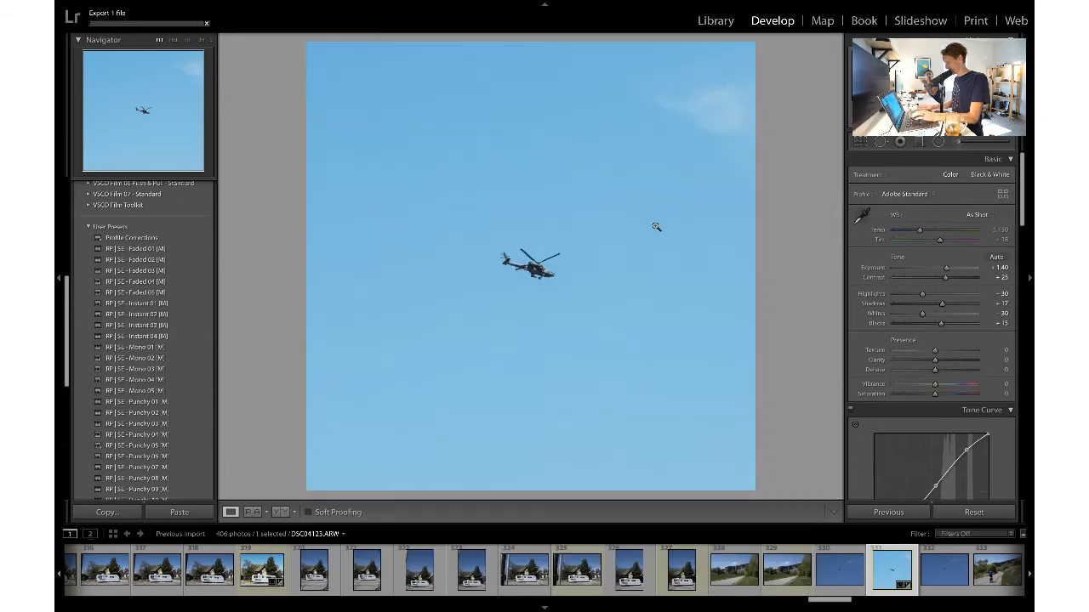
- Compare the bike path shots following the helicopter photos and select DSC04134.ARW, the rider in the white shirt
scroll(851, 569, right, 5)
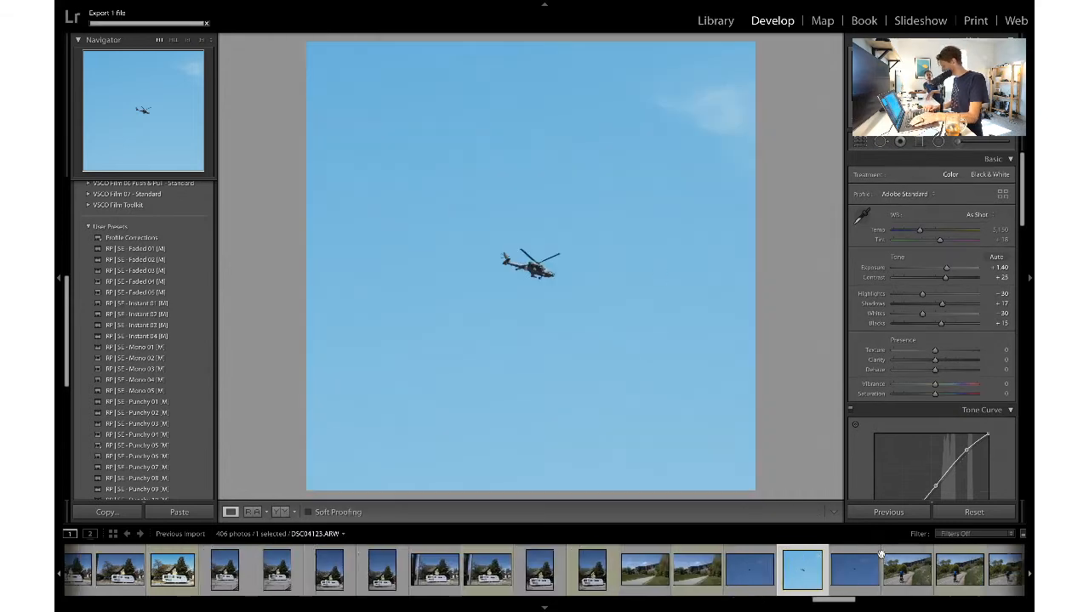
click(782, 573)
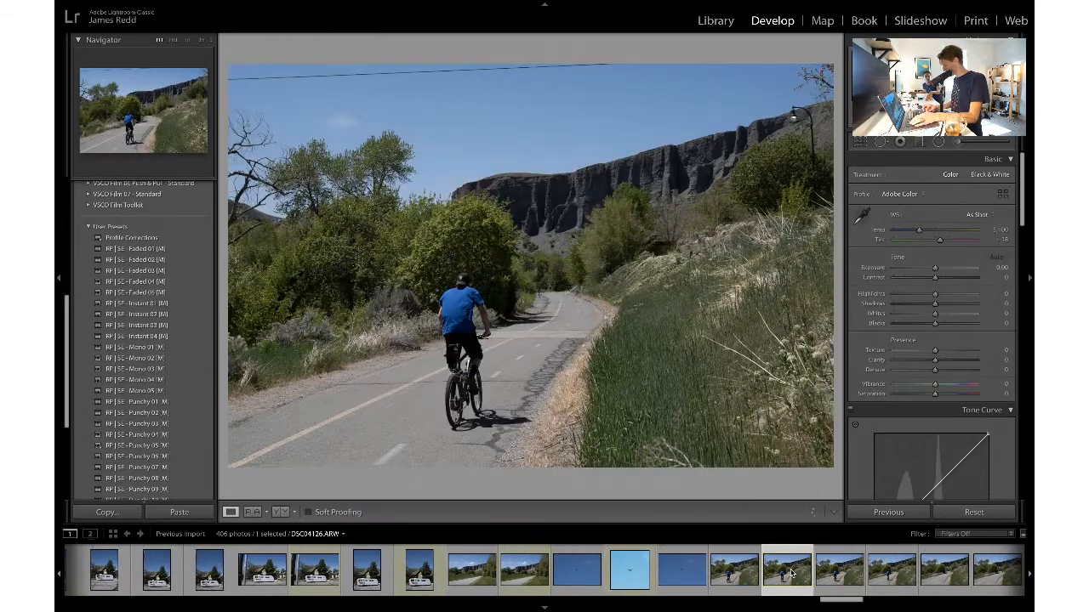
scroll(786, 572, right, 4)
scroll(788, 573, right, 9)
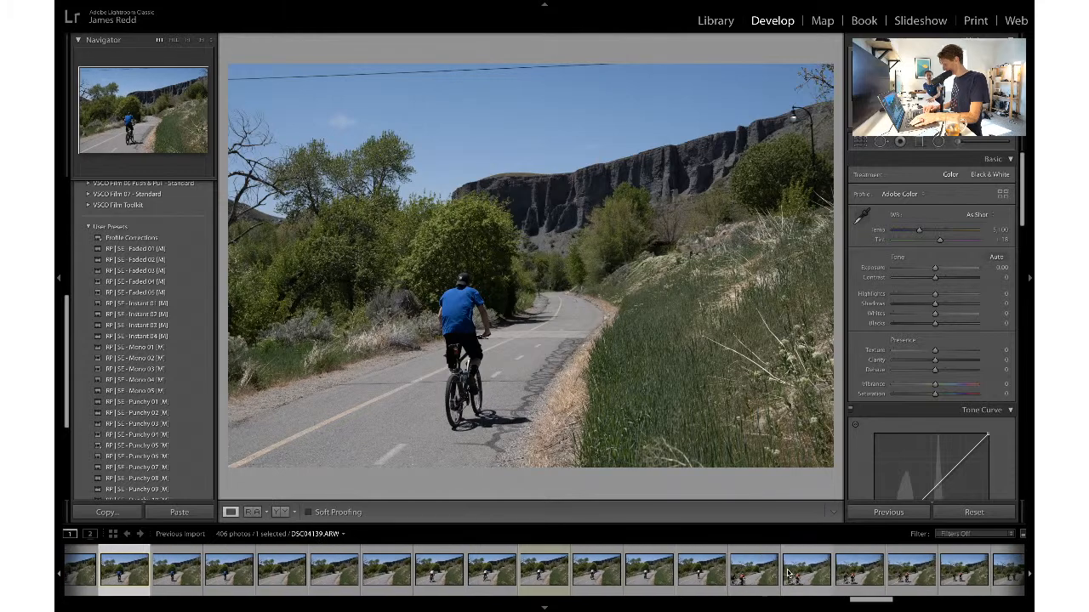
scroll(788, 573, left, 12)
scroll(788, 572, right, 6)
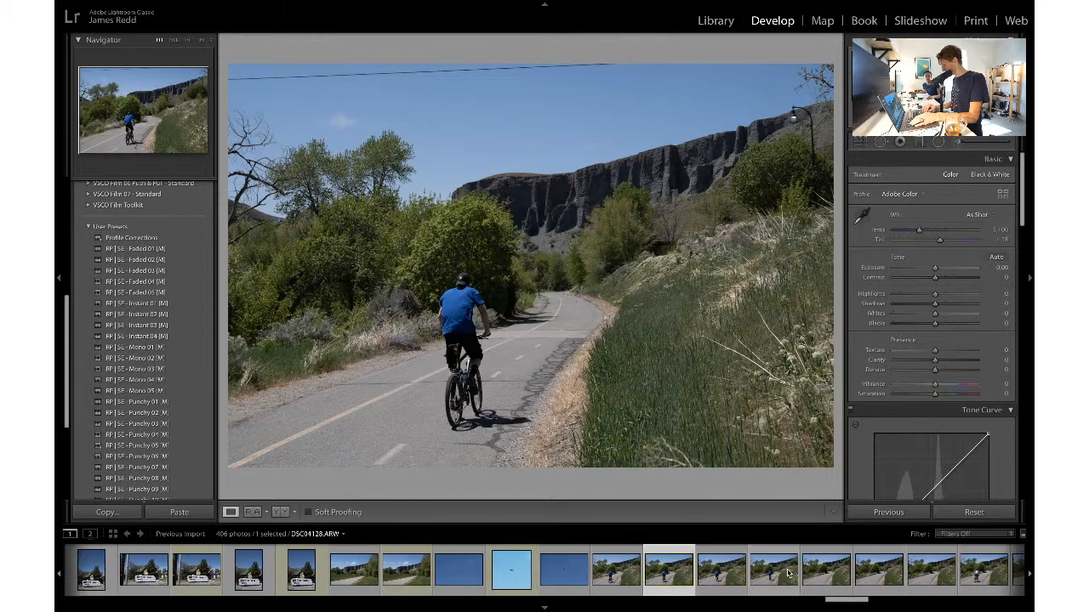
click(814, 575)
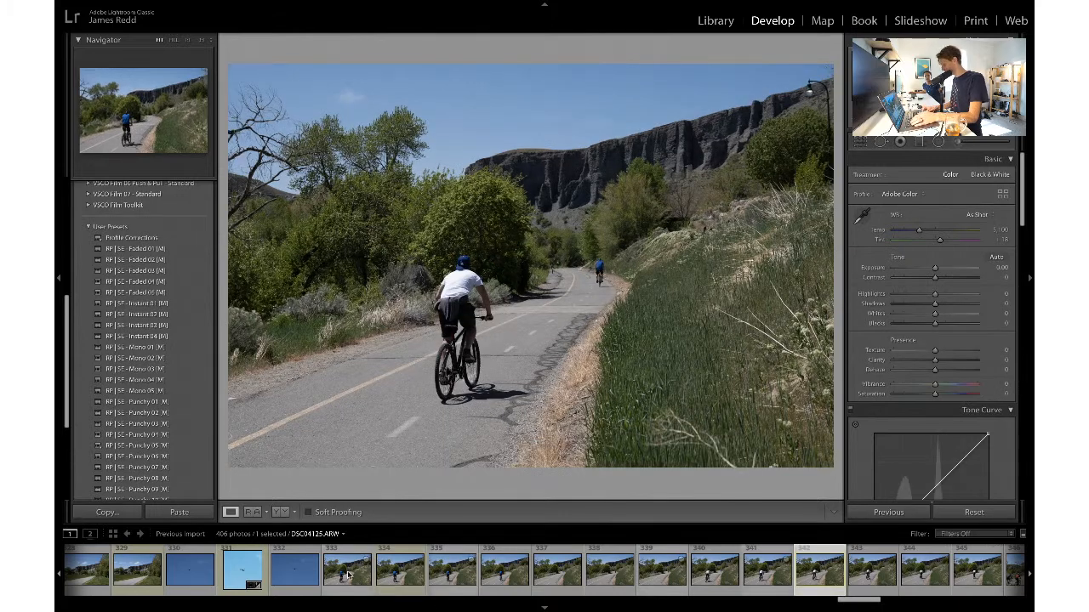
click(394, 578)
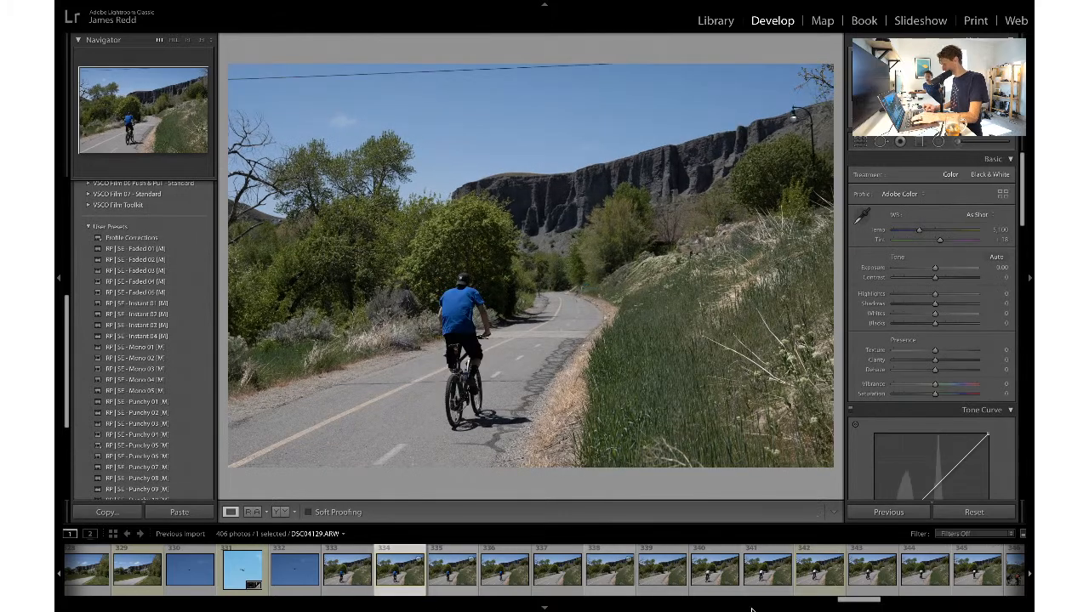
click(802, 585)
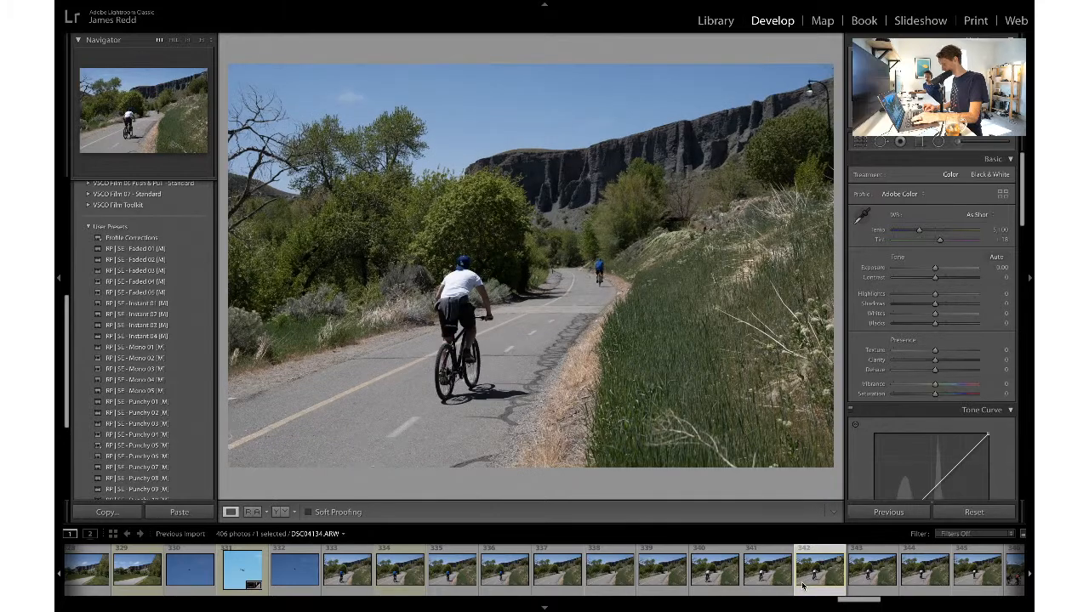
- Paste the copied develop settings onto the cyclist photo and inspect the riders close up
key(ctrl+shift+v)
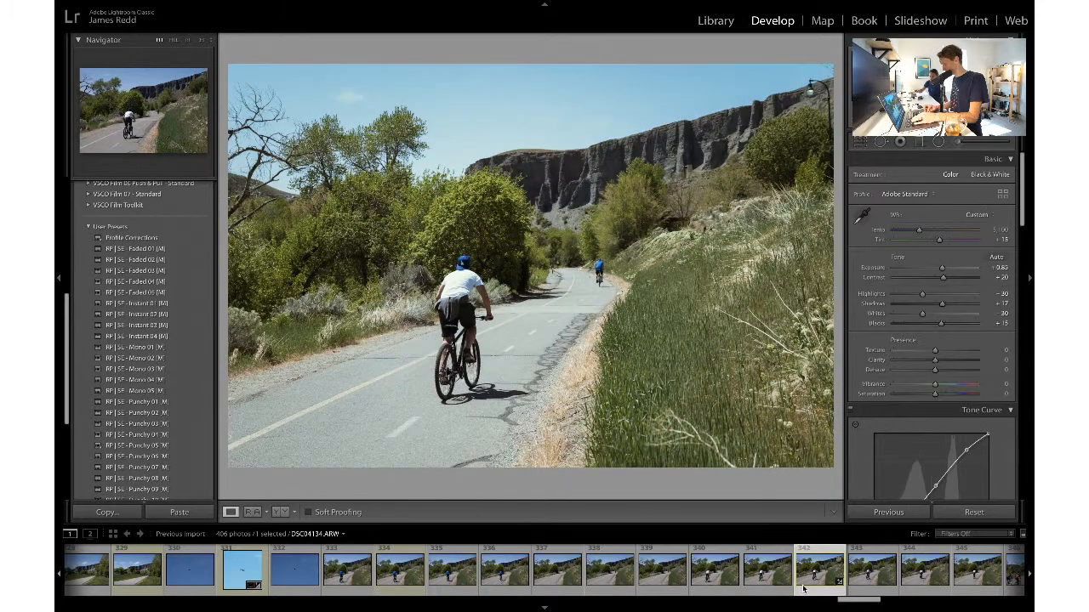
click(539, 262)
click(525, 280)
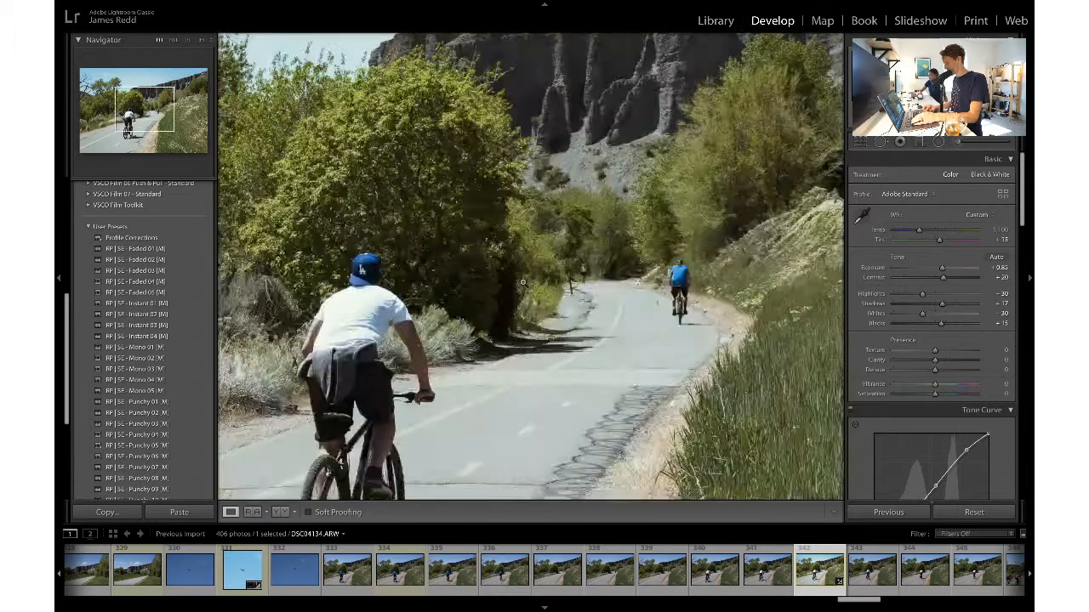
- Try a 1 x 1 crop on the cyclist photo, repositioned horizontally to frame both riders
click(861, 143)
click(976, 180)
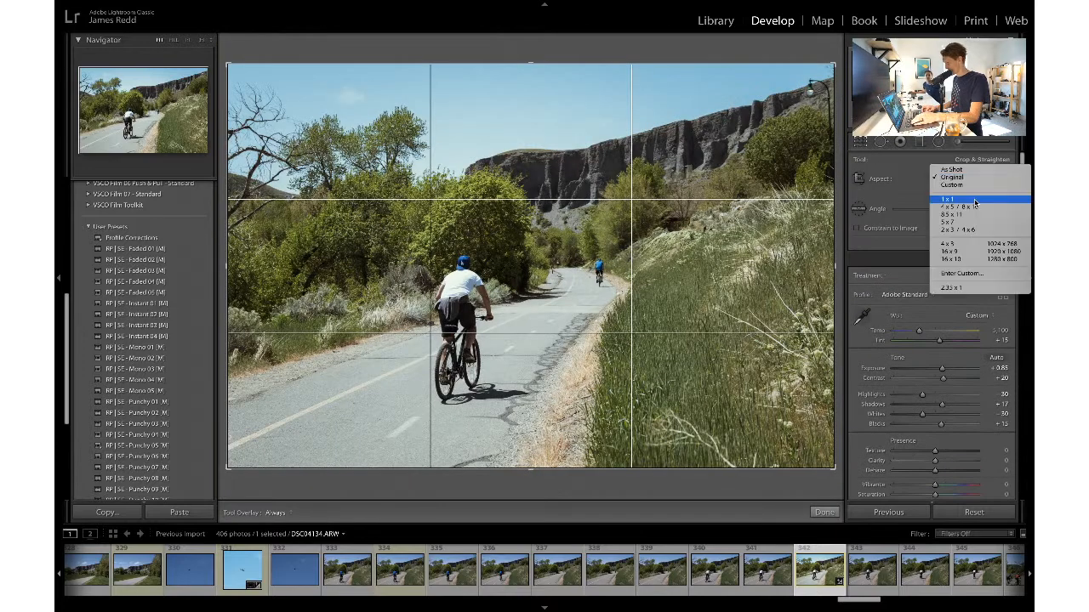
click(974, 201)
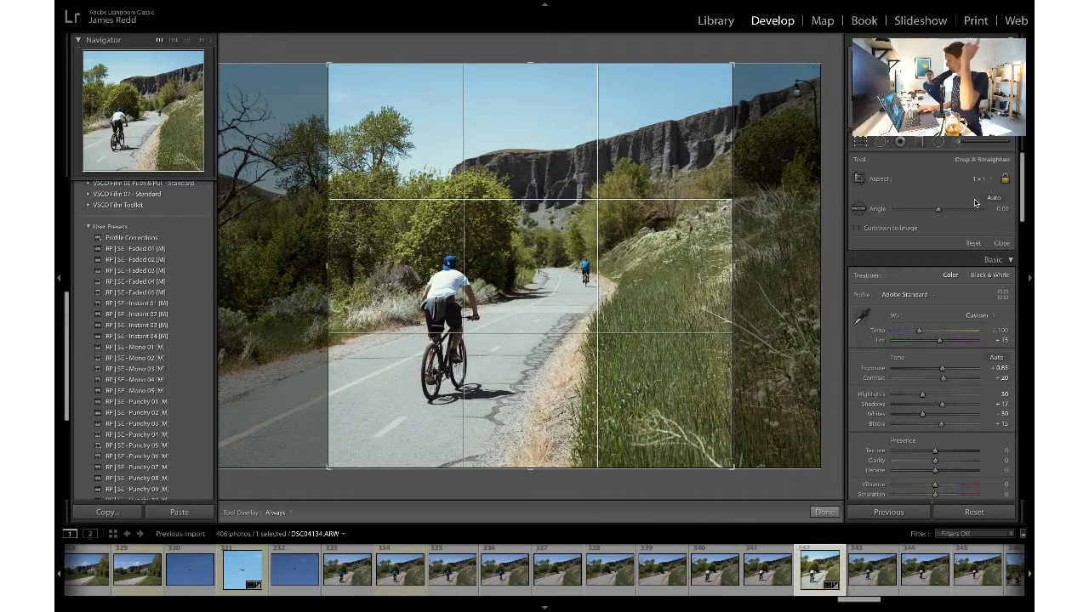
key(Right)
key(Right)
key(Right)
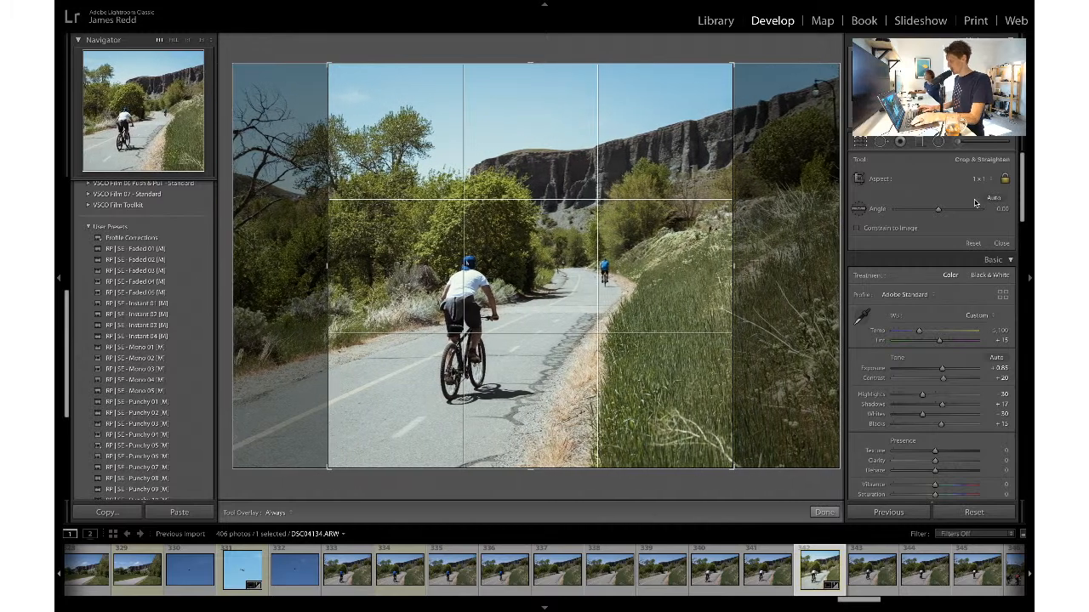
key(Return)
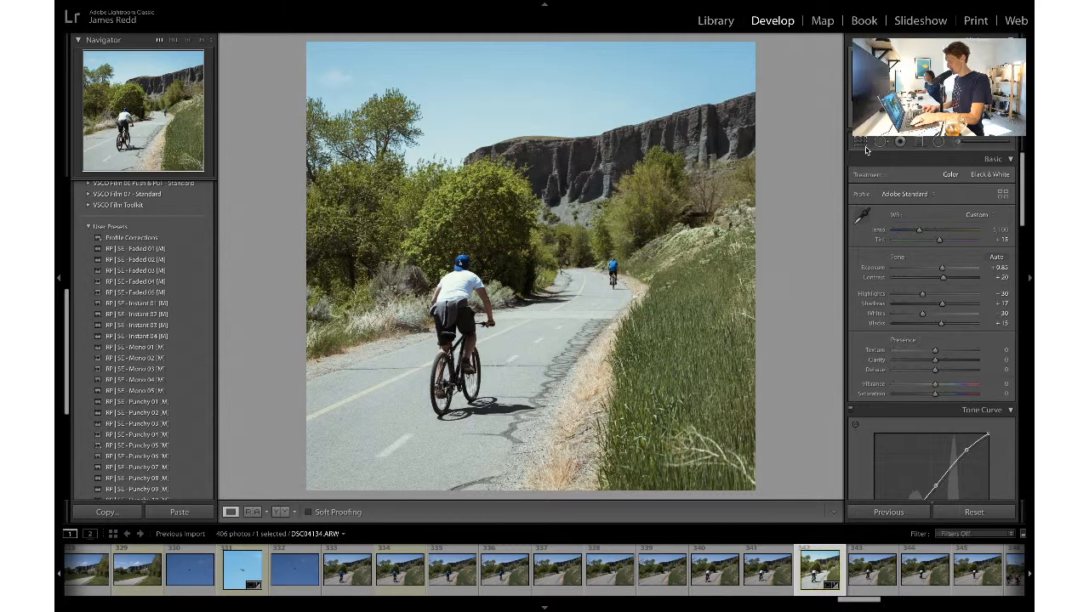
- Try a 4 x 5 / 8 x 10 crop on the cyclist photo, then undo it
click(863, 143)
click(977, 178)
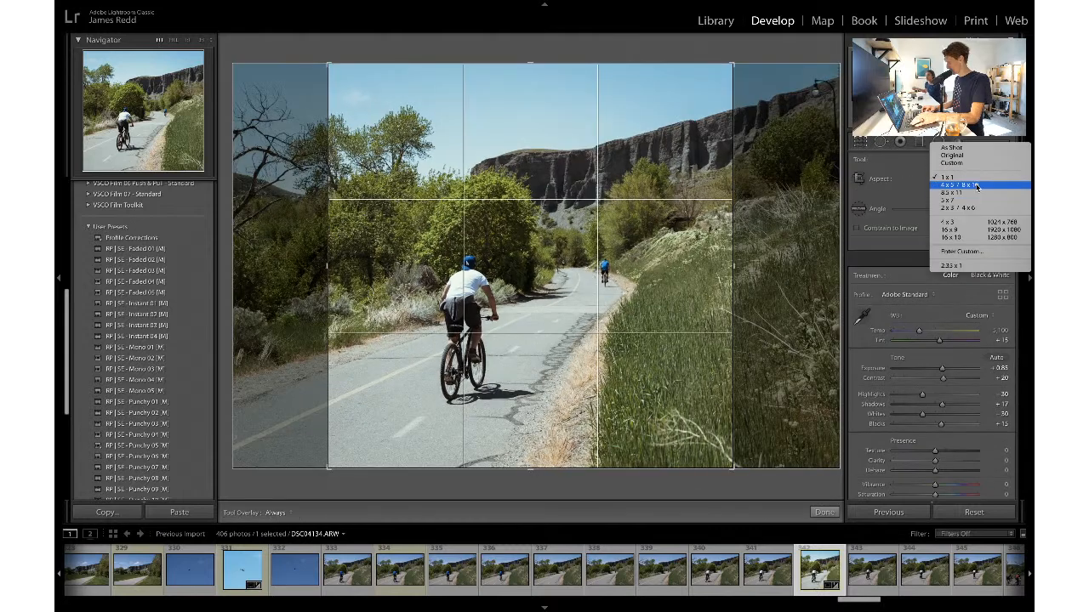
click(976, 186)
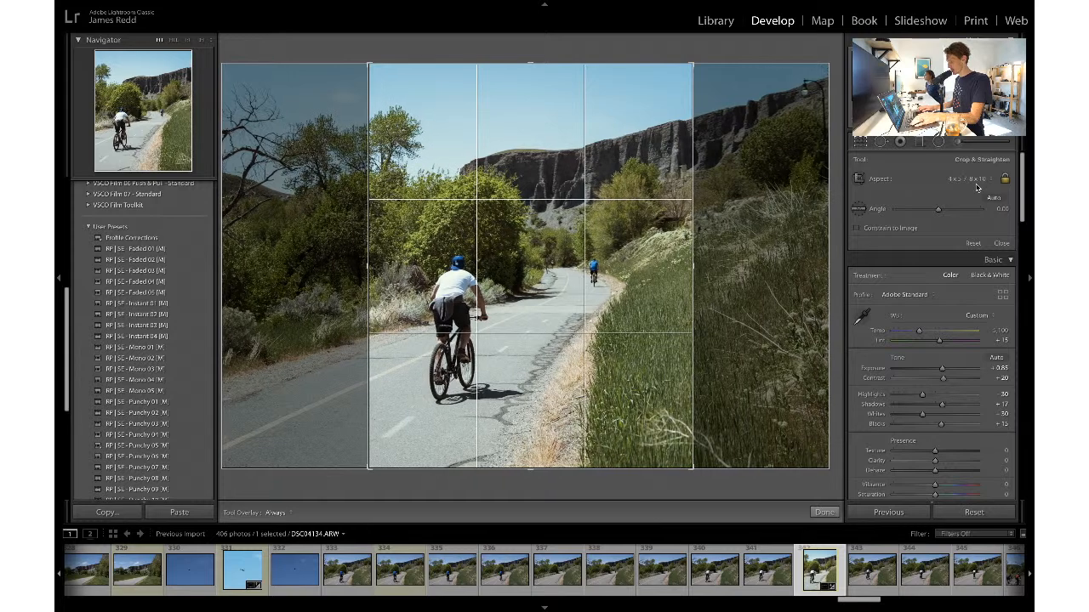
key(Return)
key(ctrl+z)
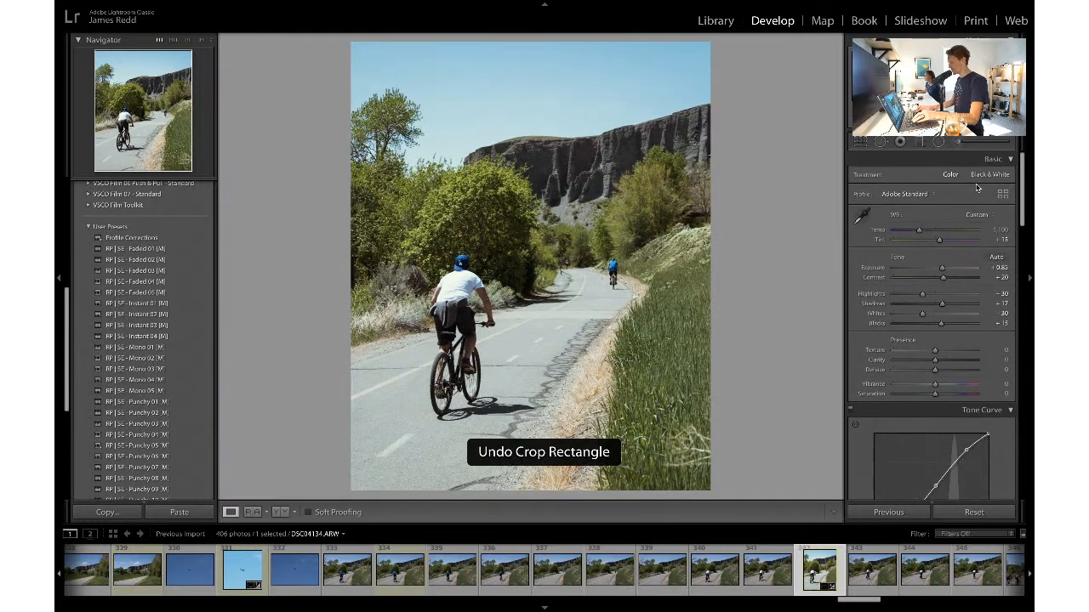
- Recheck the square crop and undo it to restore the cyclist photo's full frame
click(861, 144)
click(861, 144)
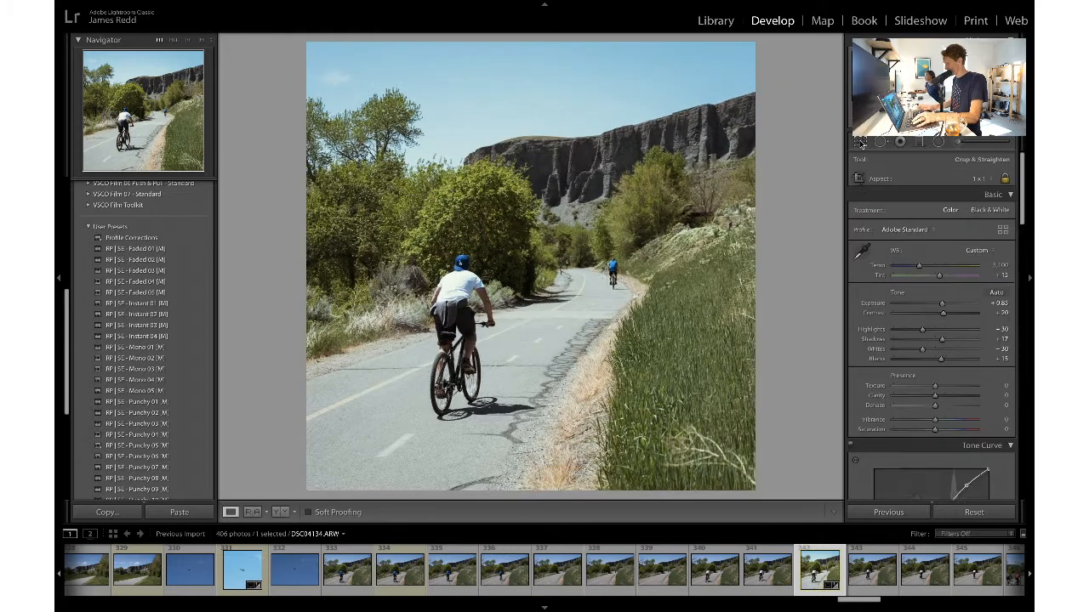
key(ctrl+z)
key(ctrl+z)
key(ctrl+z)
key(ctrl+z)
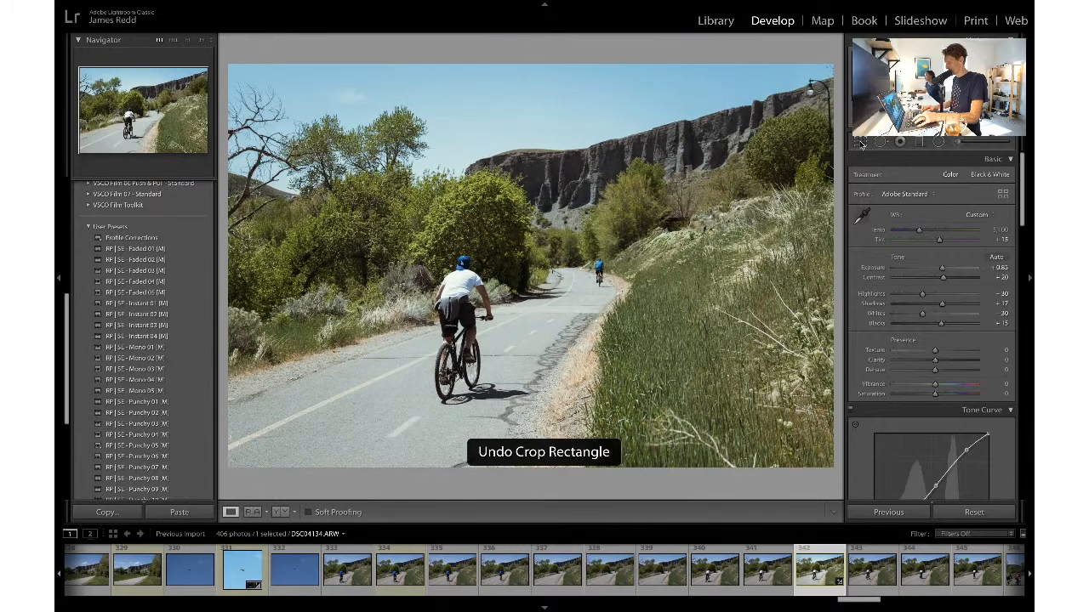
- Crop the cyclist photo to 4 x 3, tighten the frame slightly, and shift the image left within it
click(861, 144)
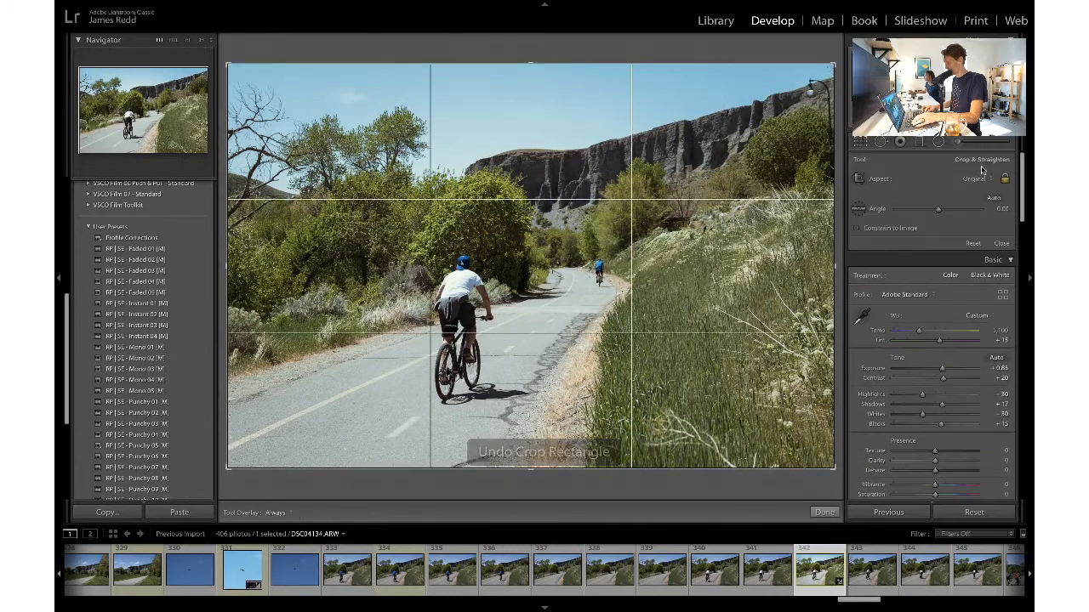
click(982, 181)
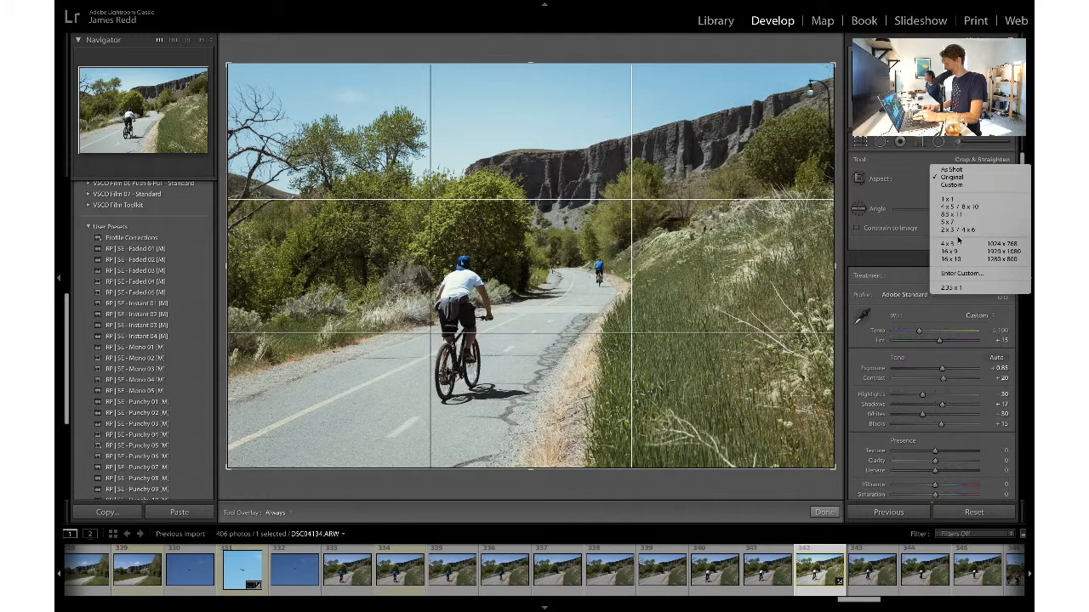
click(957, 245)
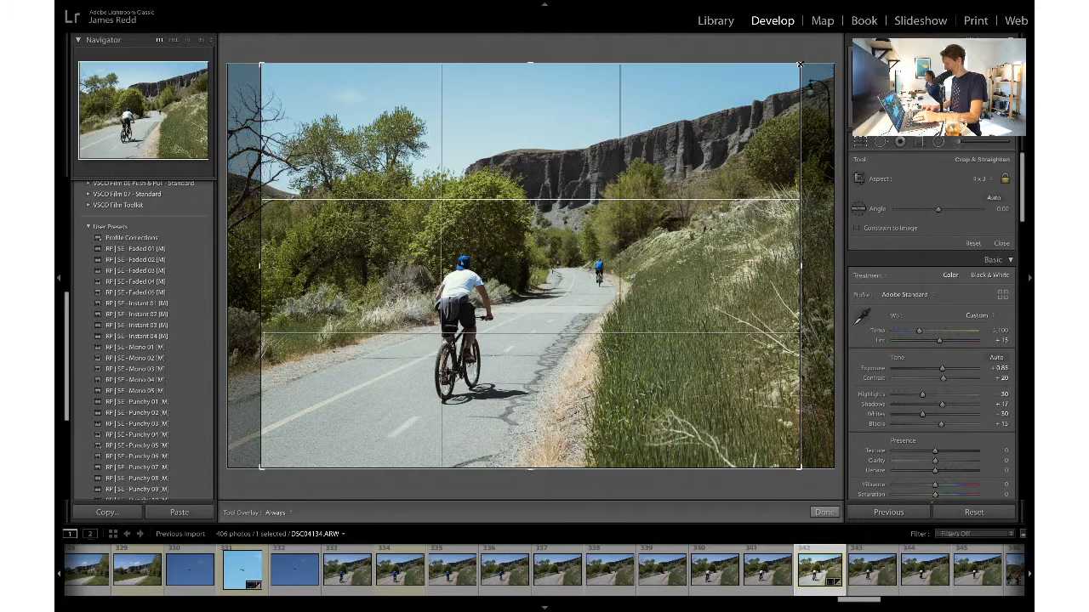
drag(800, 64, 796, 71)
key(Left)
key(Left)
key(Left)
key(Left)
key(Left)
key(Left)
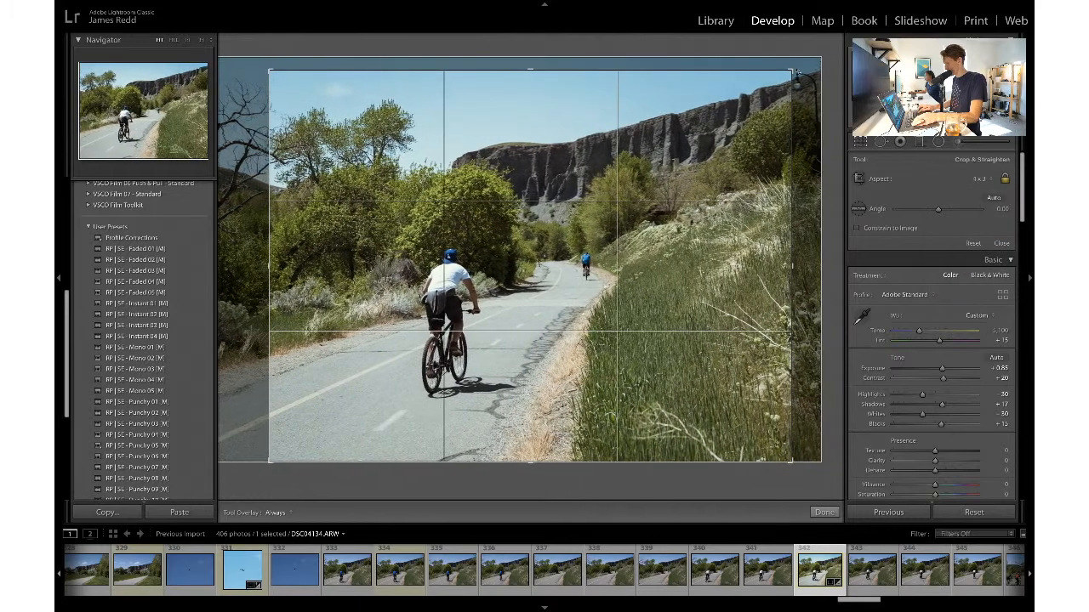
key(Return)
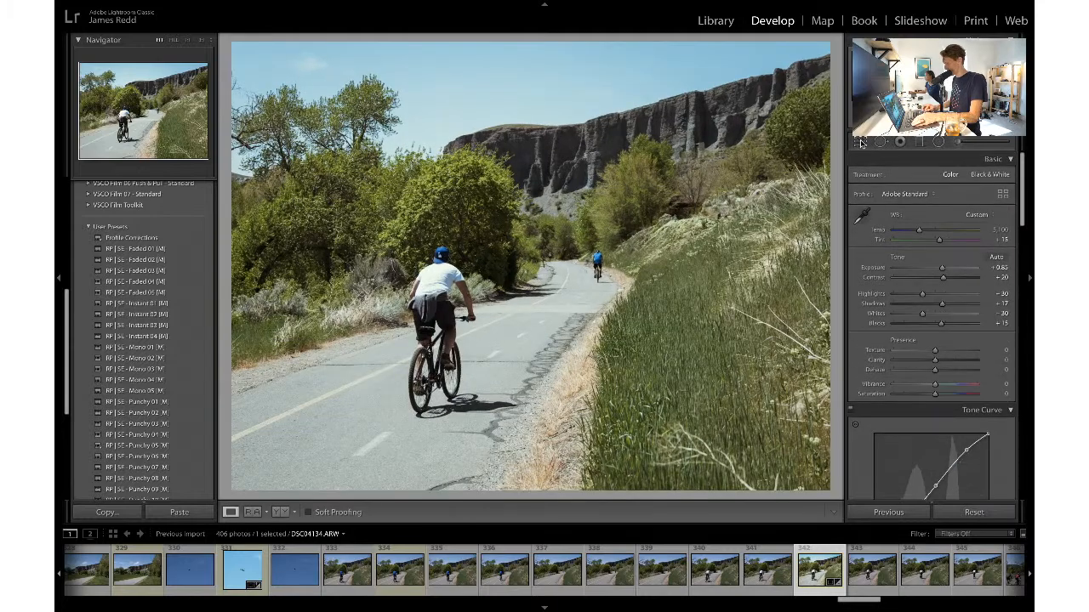
- Reposition the image inside the 4 x 3 crop so both riders sit lower and further right
click(861, 143)
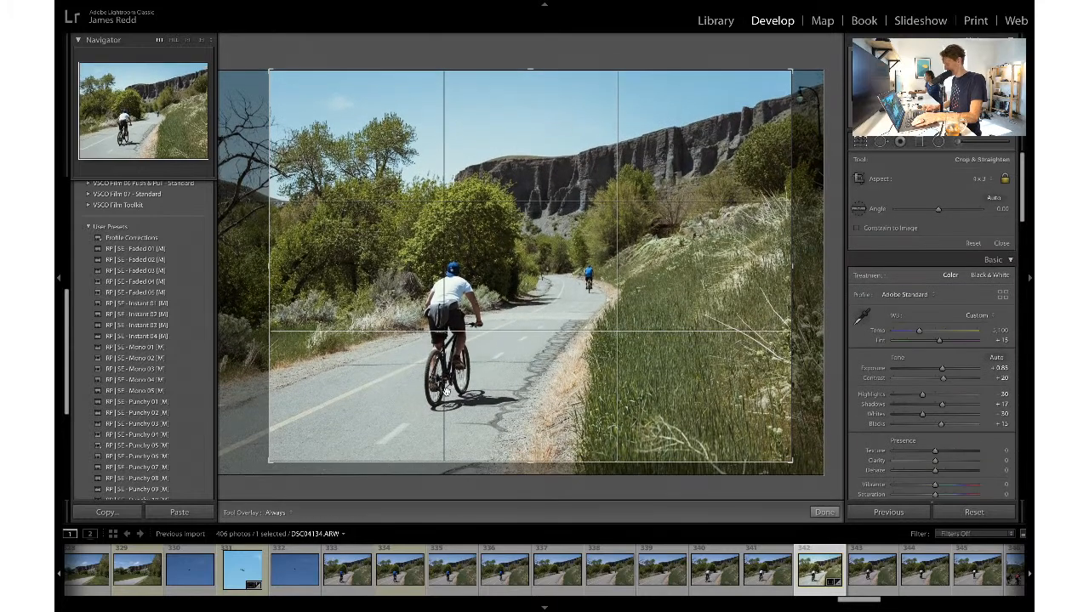
key(Return)
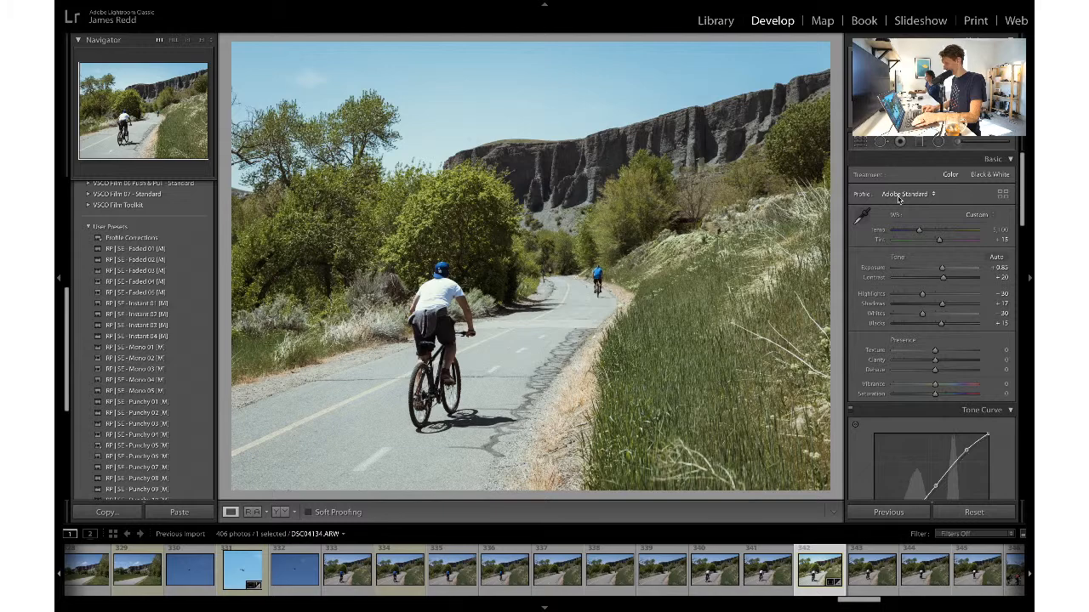
click(860, 143)
click(861, 144)
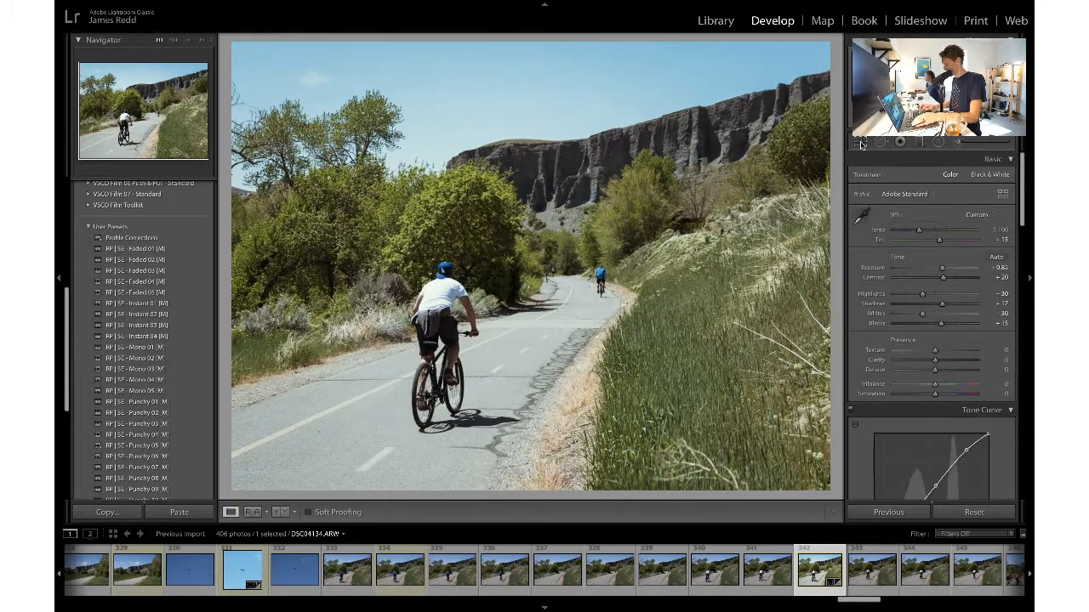
click(865, 148)
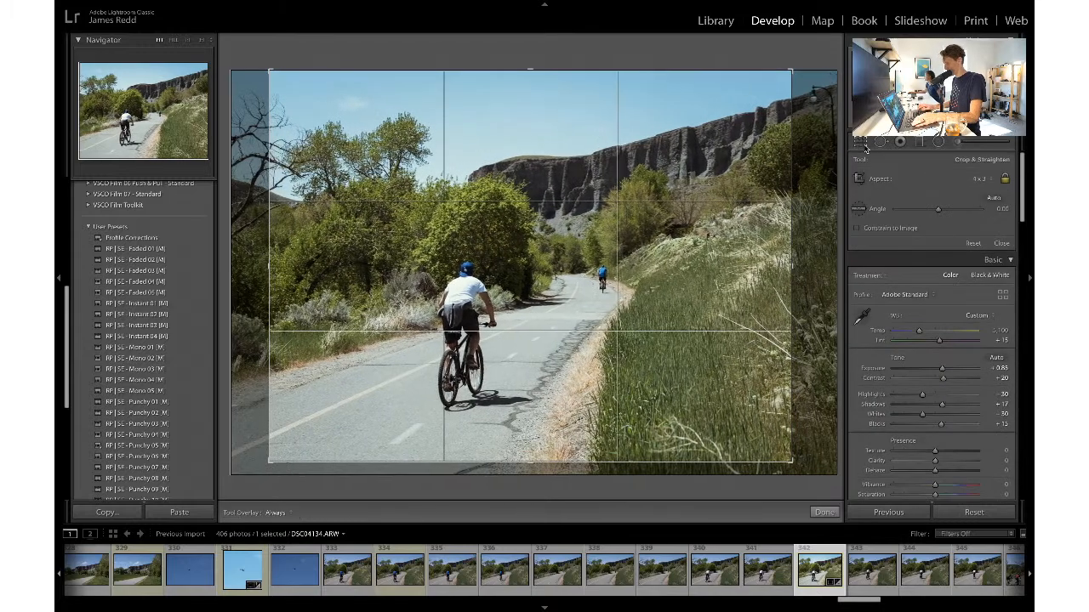
click(865, 148)
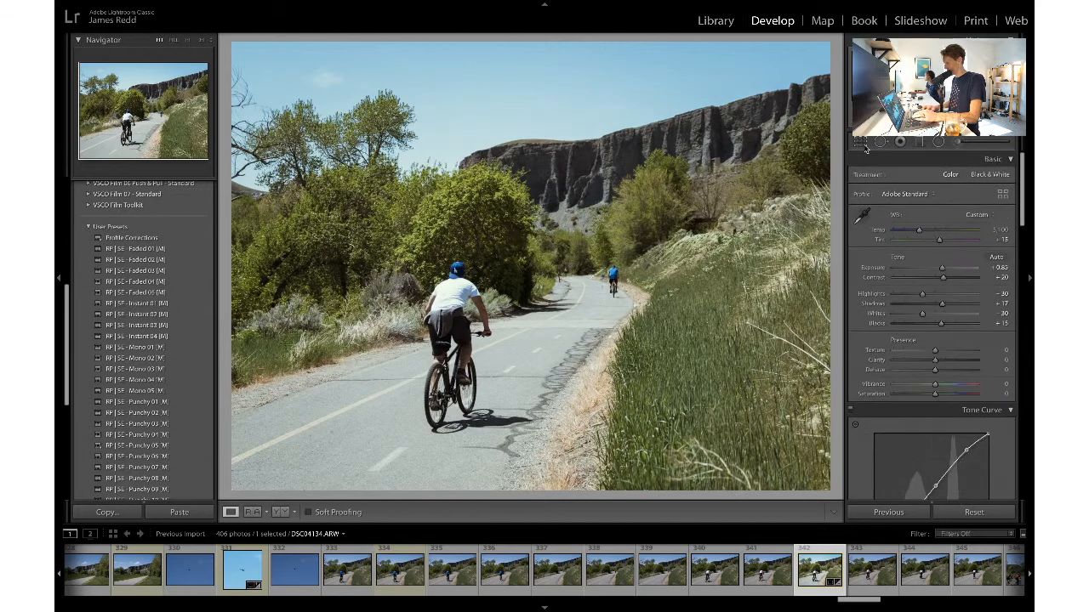
- Set the cyclist photo's contrast to +25, lower its shadows to +5, and check the crop
click(1002, 278)
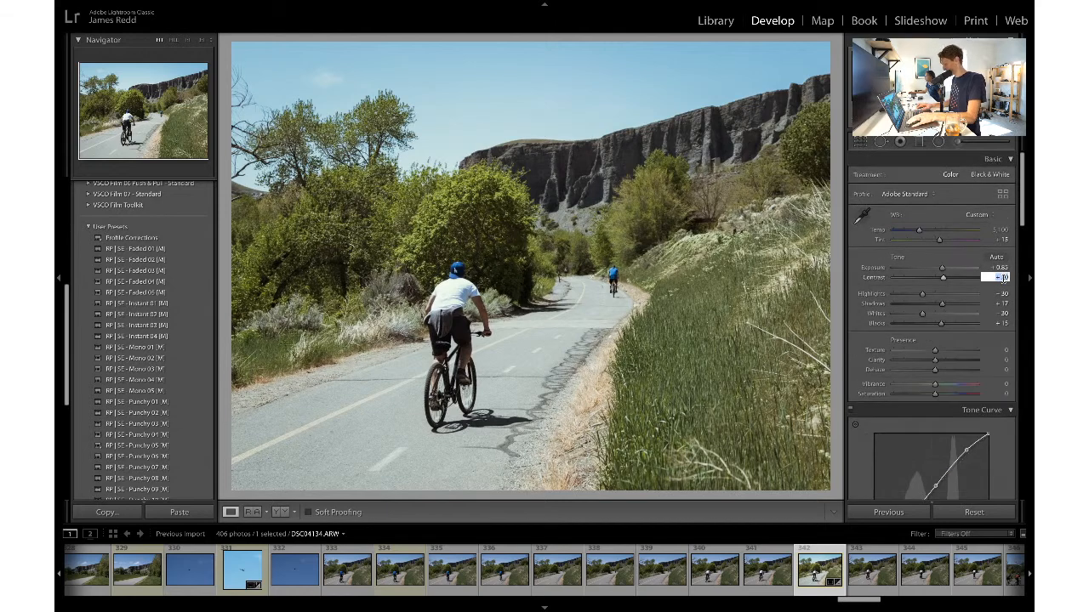
text(25)
key(Return)
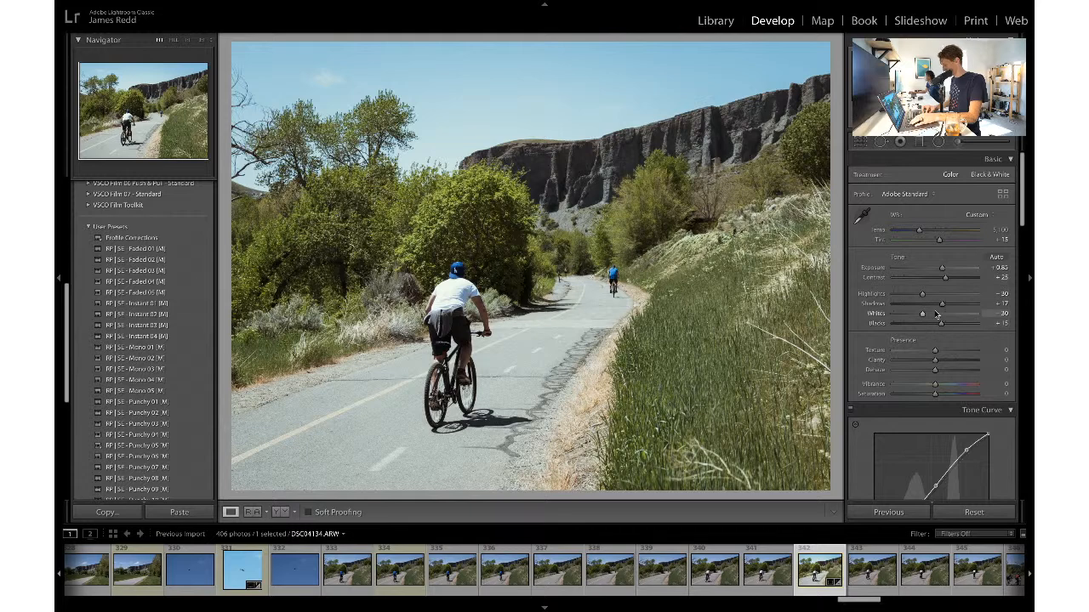
drag(942, 304, 936, 304)
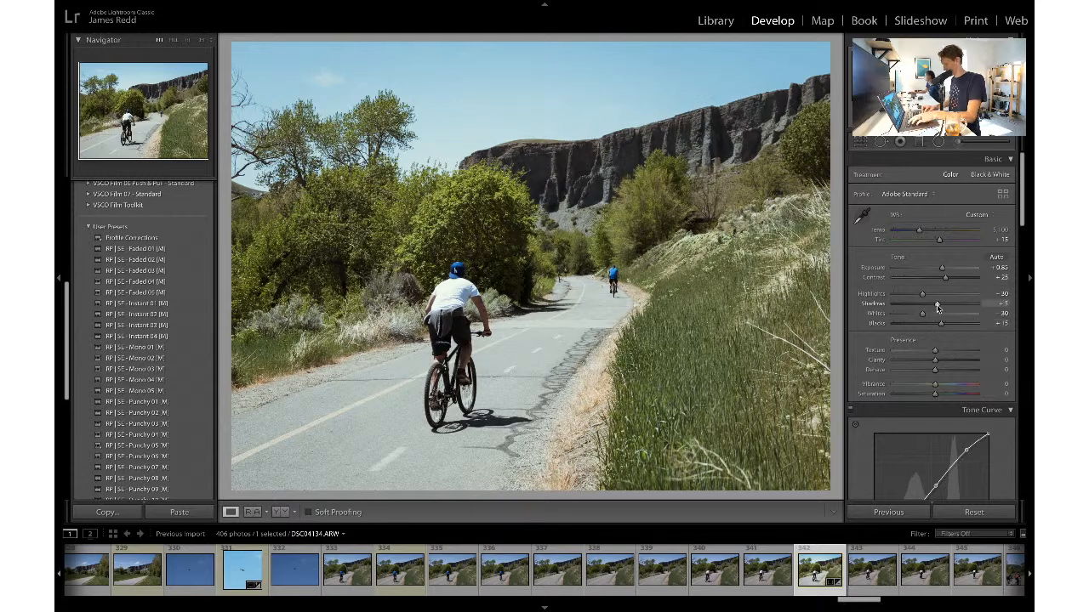
click(862, 144)
click(862, 144)
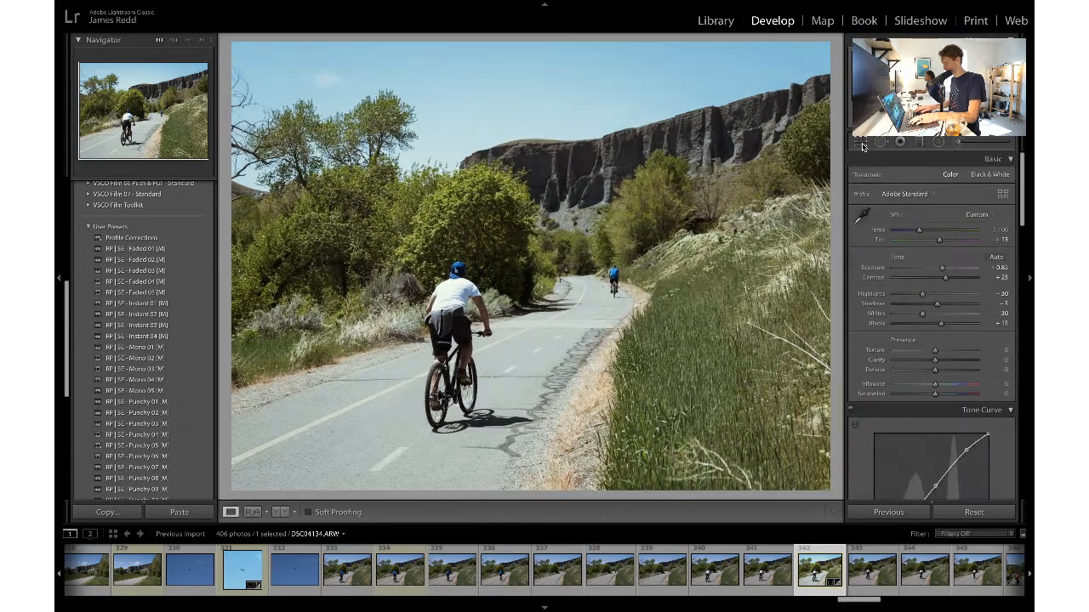
- Review the cyclist photo's remaining develop settings, raise its exposure to +0.90, and recheck the 4 x 3 crop
scroll(885, 296, down, 3)
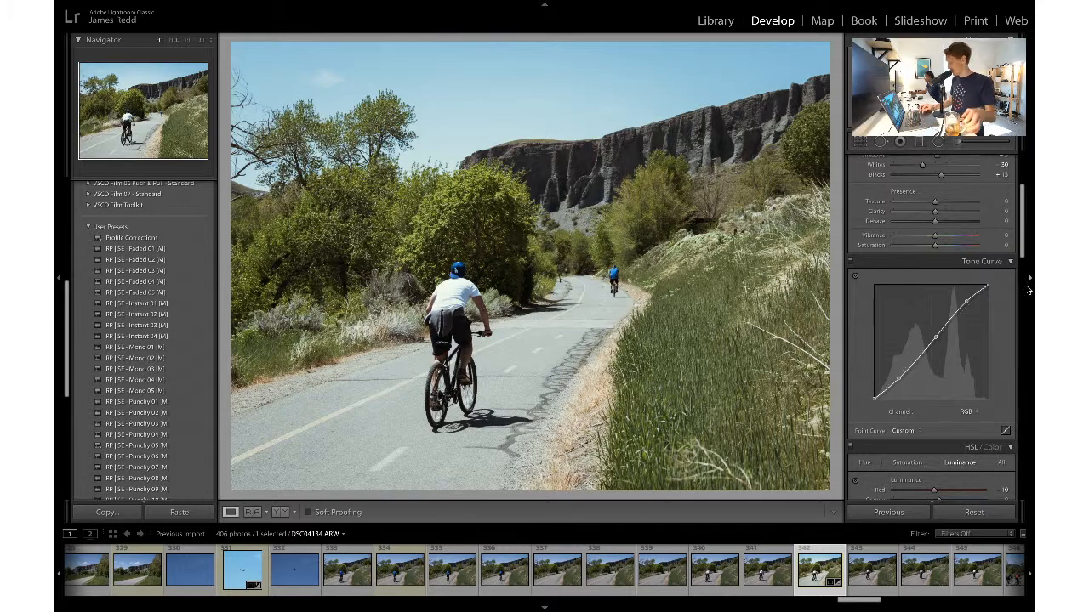
scroll(928, 318, down, 10)
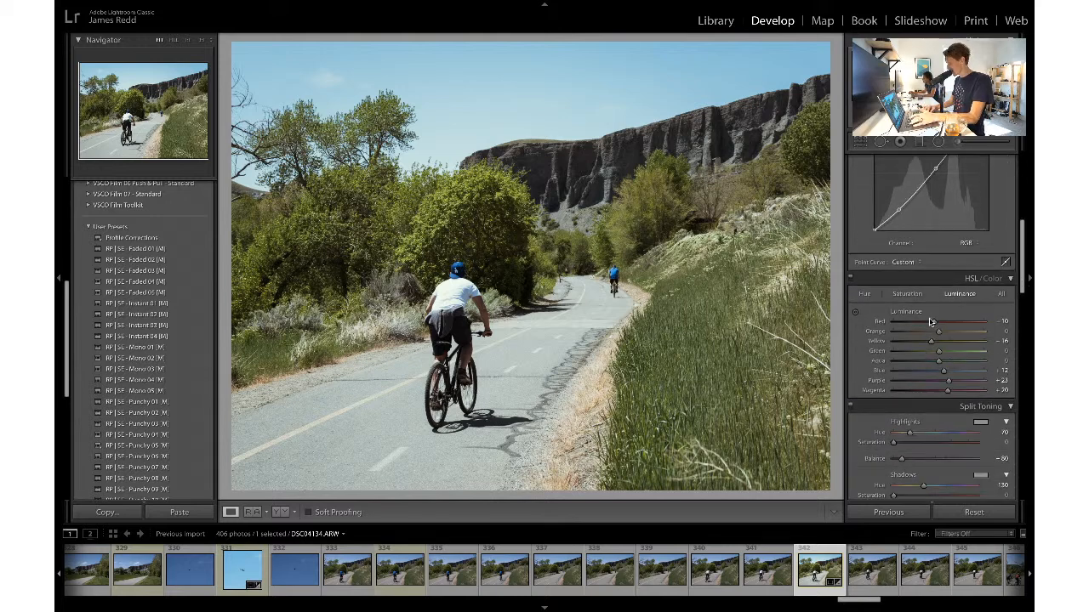
scroll(929, 321, down, 5)
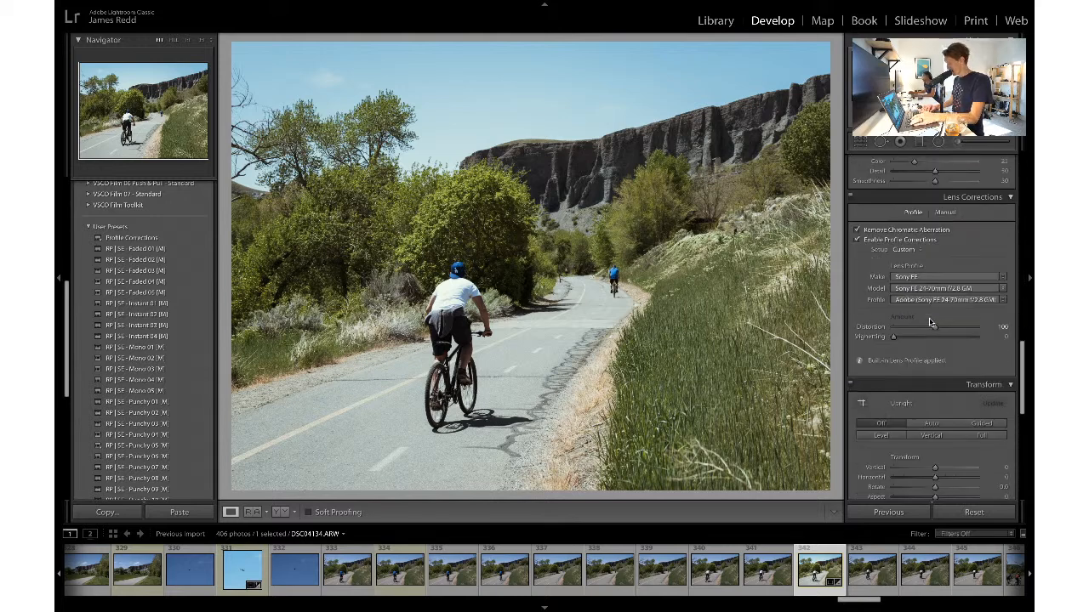
scroll(936, 280, up, 15)
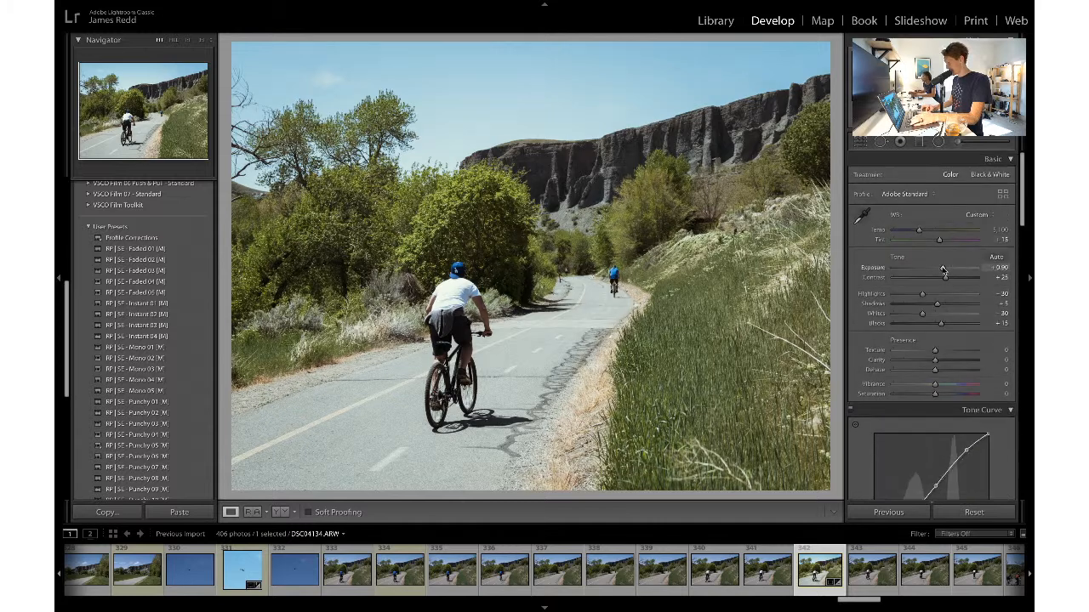
click(860, 143)
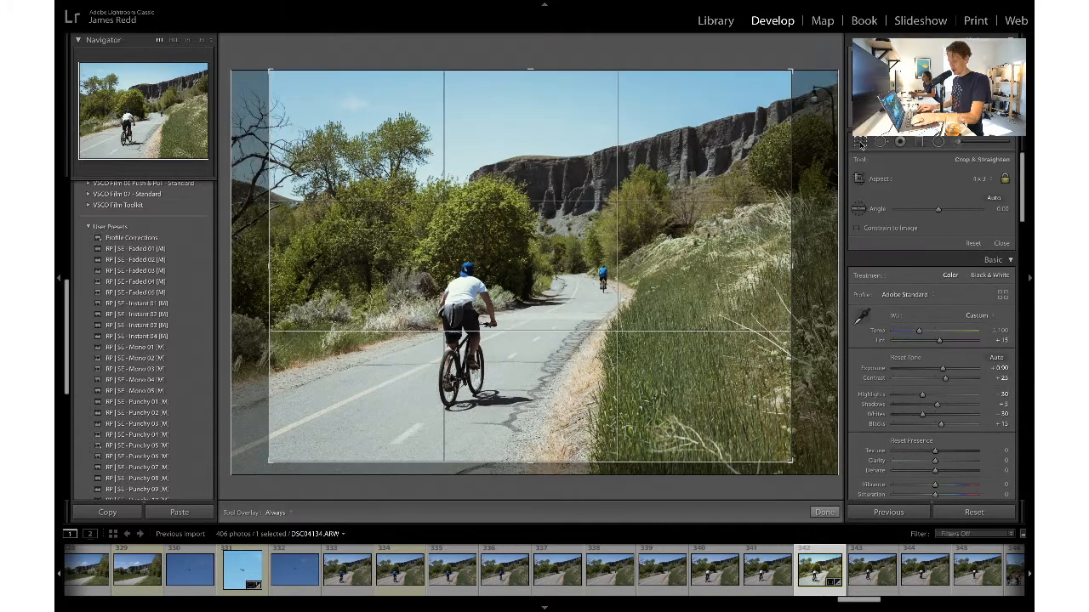
click(860, 143)
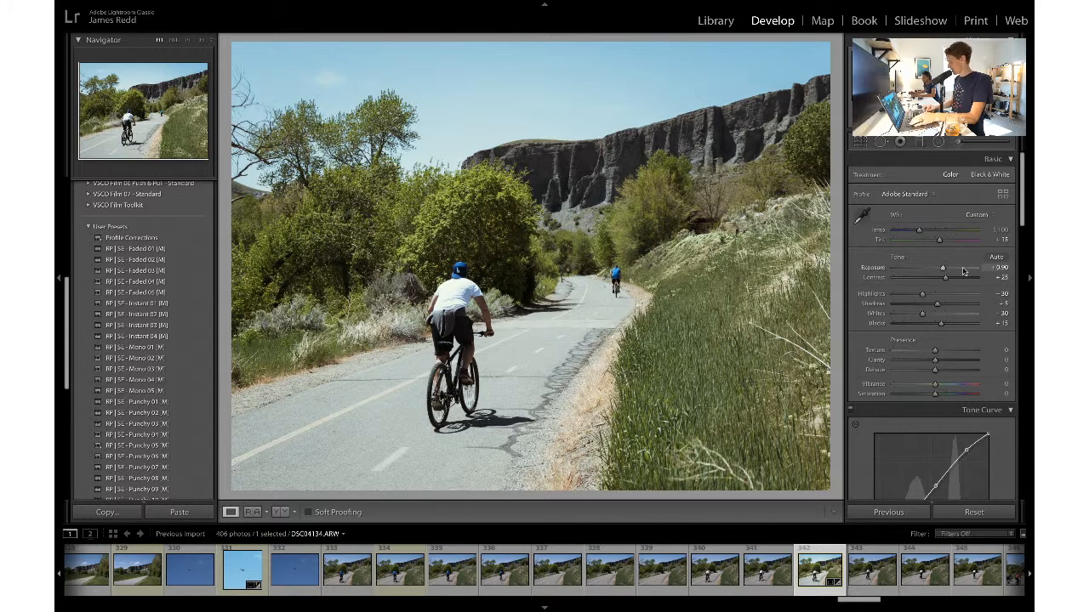
- Set the cyclist photo's clarity to +10
click(1000, 360)
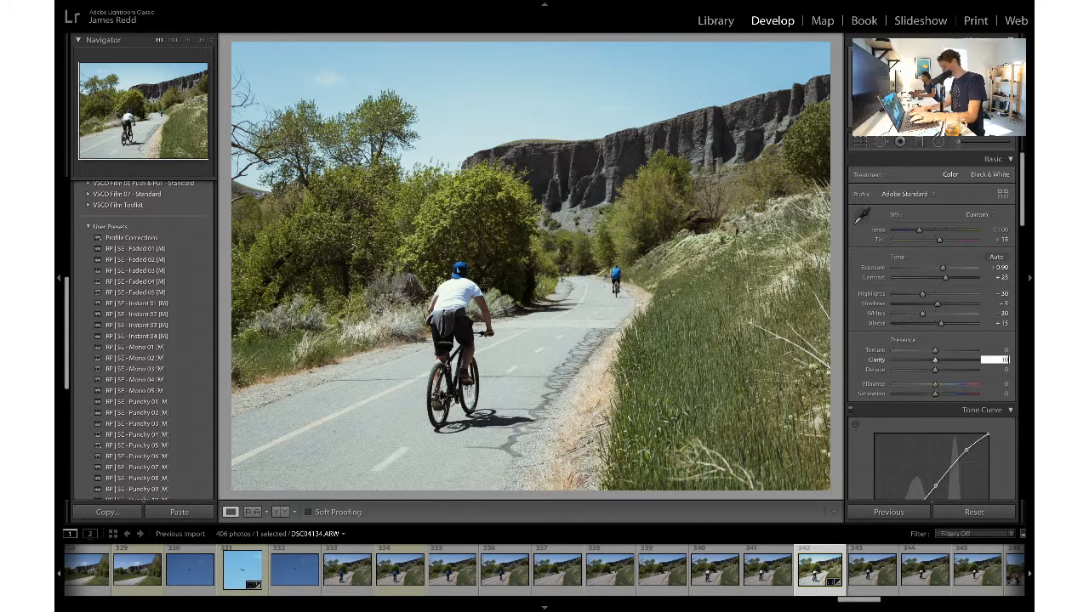
text(10)
key(Return)
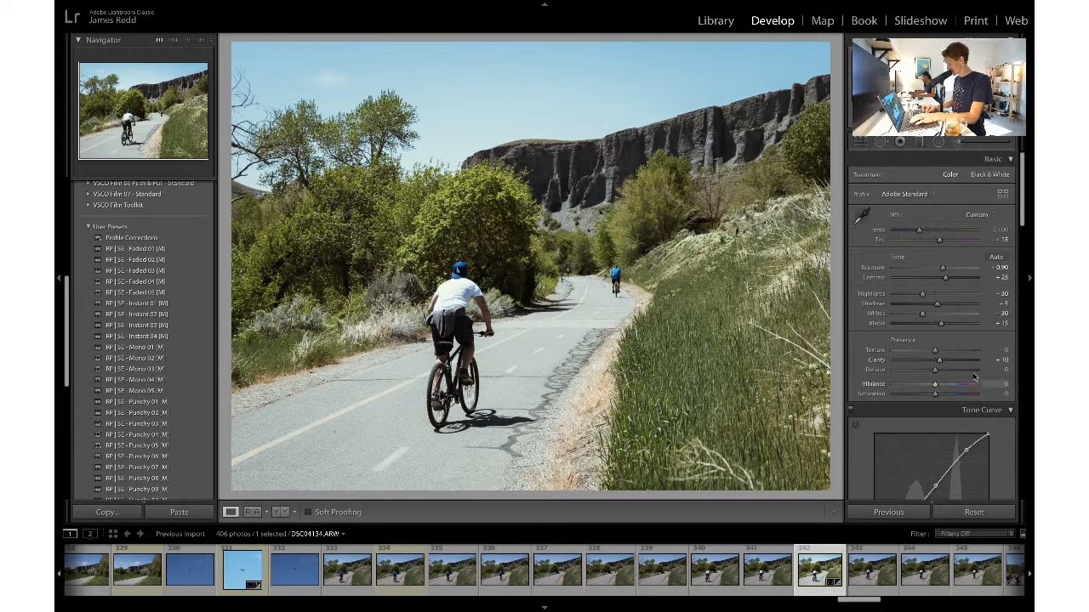
- Export the edited cyclist photo to the hard drive as a JPEG and copy its develop settings
key(super+shift+e)
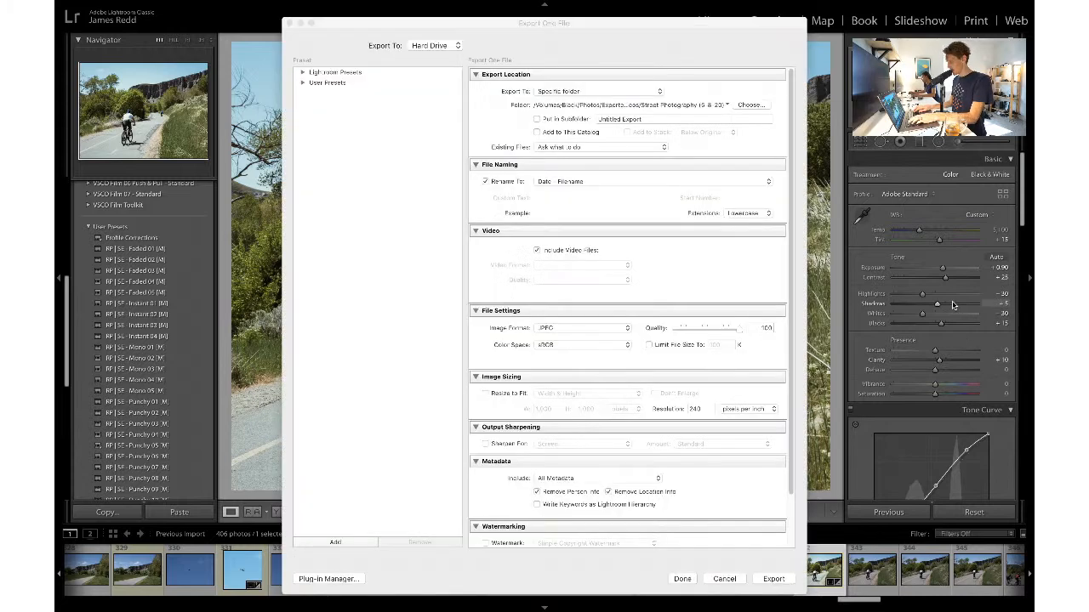
click(772, 578)
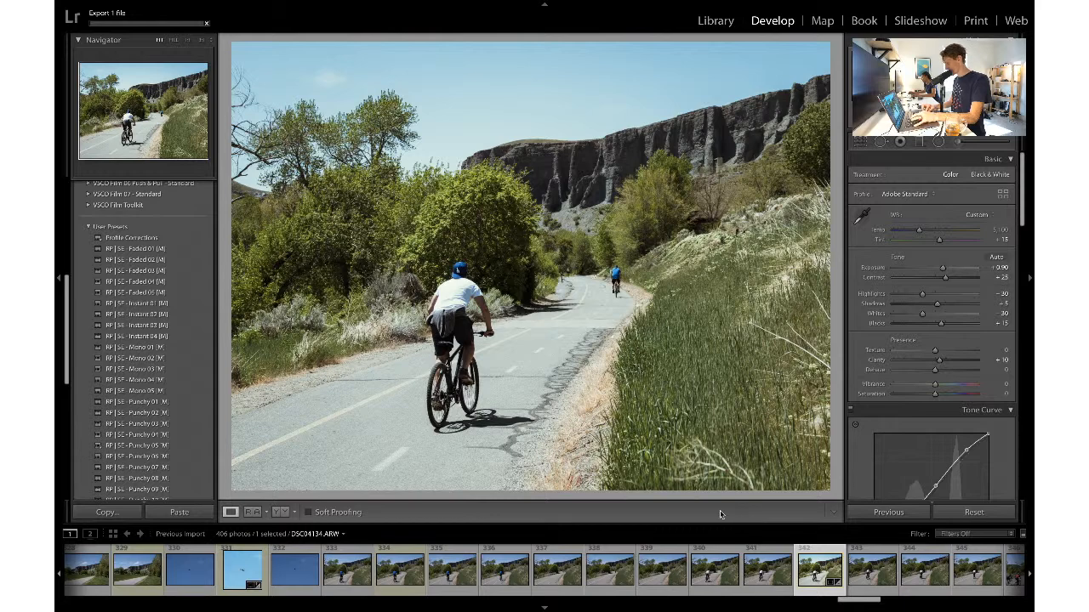
key(ctrl+shift+c)
key(Return)
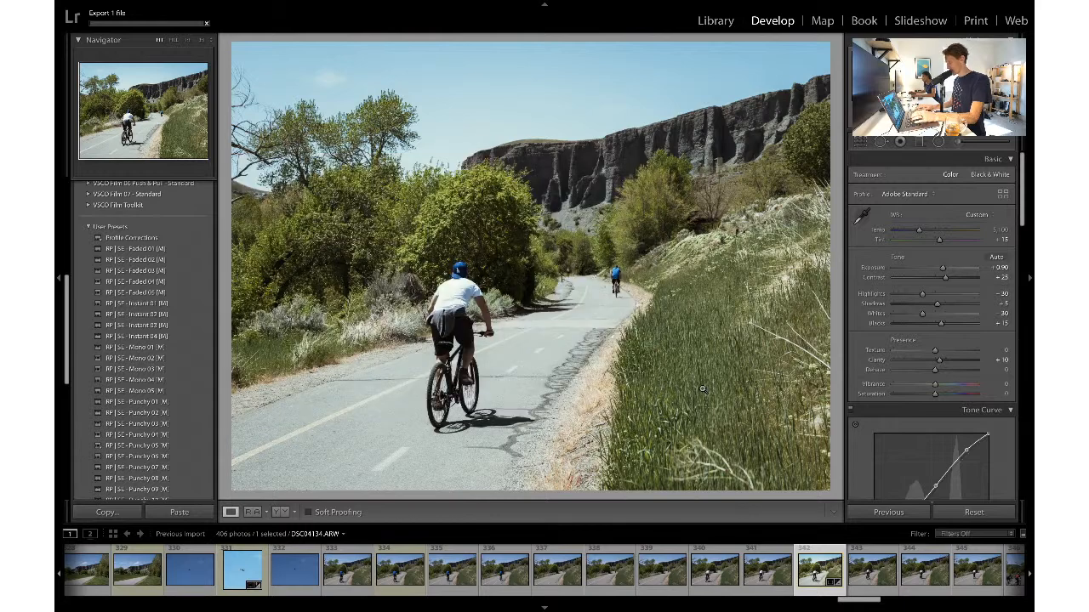
- Browse the bike path, parked vehicle and sky shots in the filmstrip for another photo to edit
scroll(701, 551, down, 5)
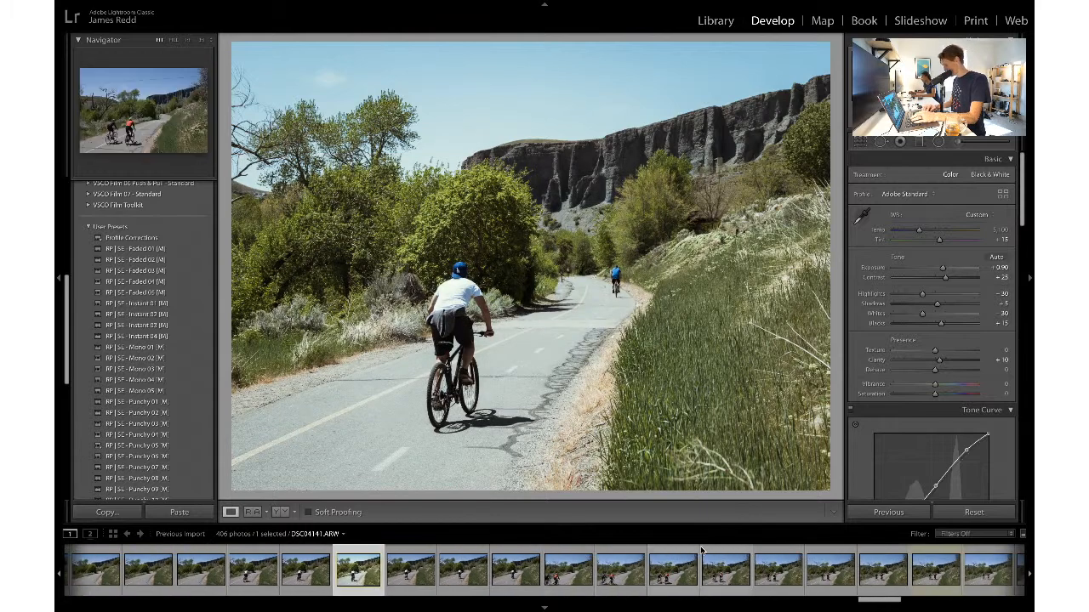
click(931, 571)
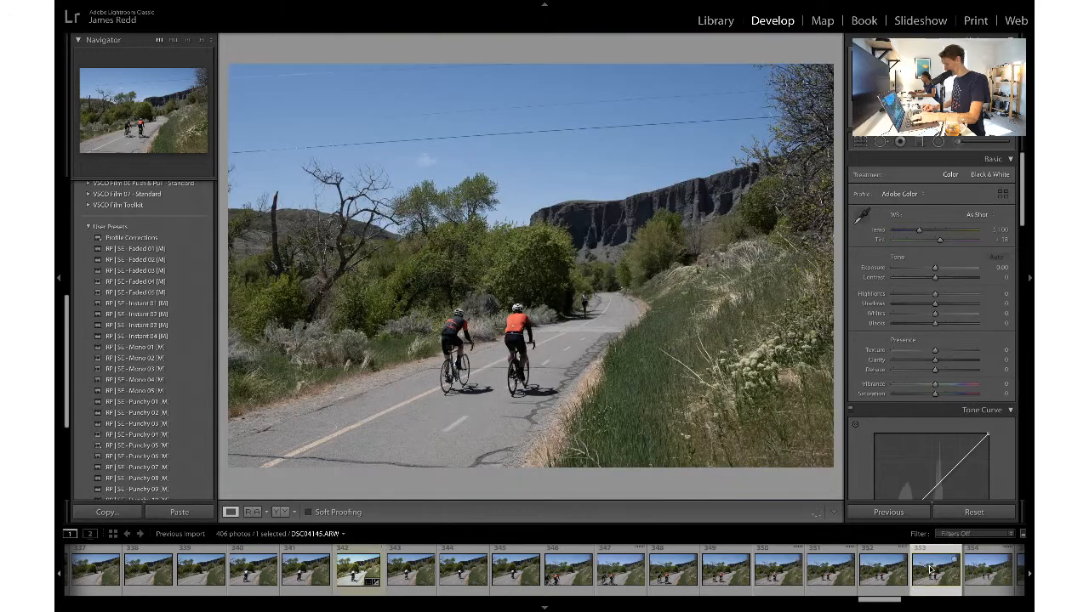
scroll(931, 571, up, 5)
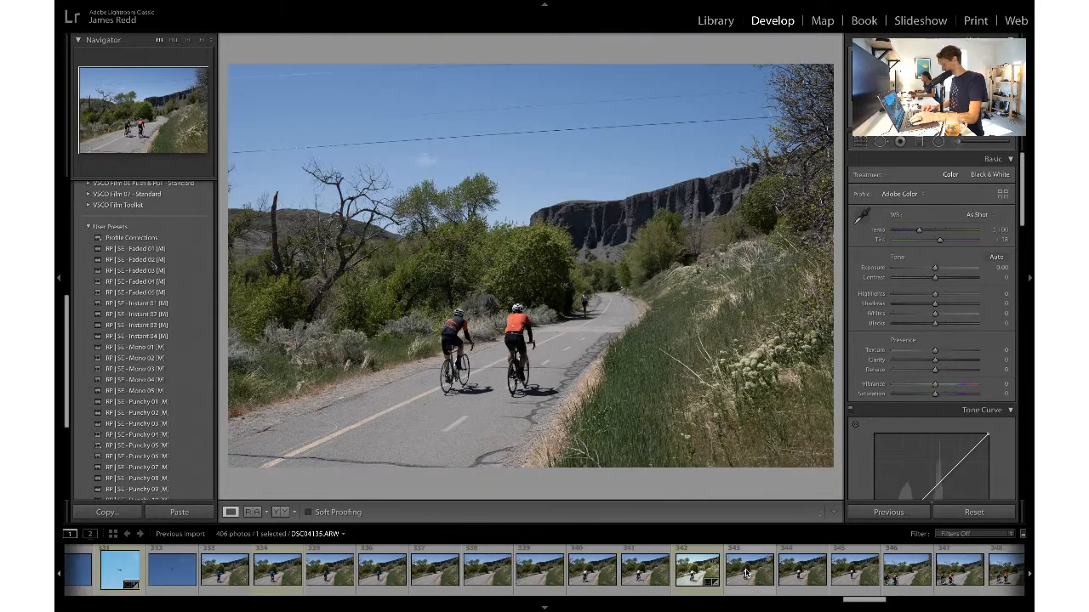
scroll(726, 573, up, 5)
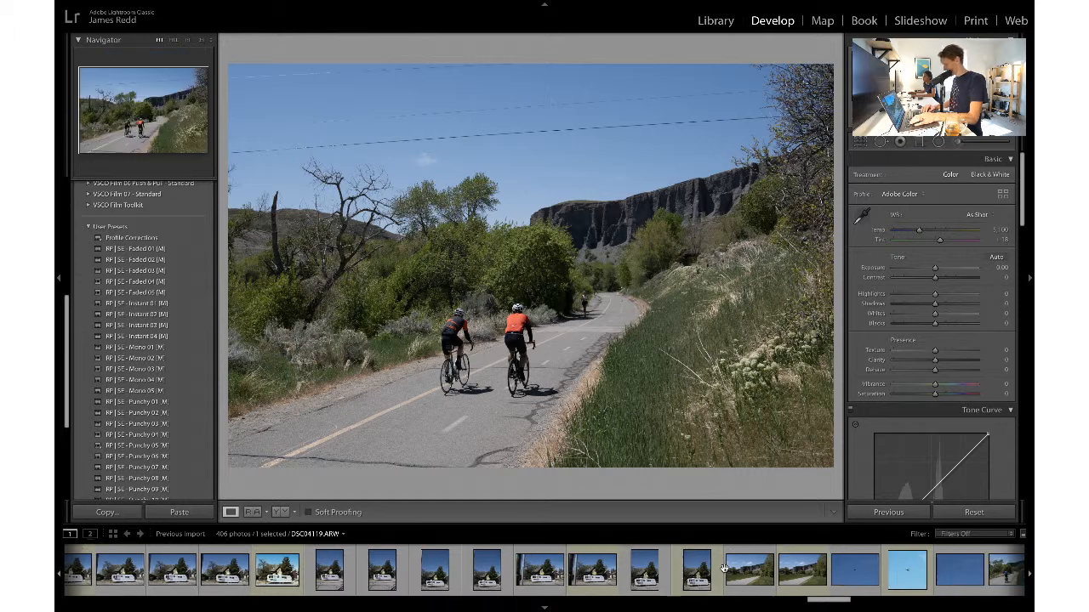
scroll(844, 564, down, 5)
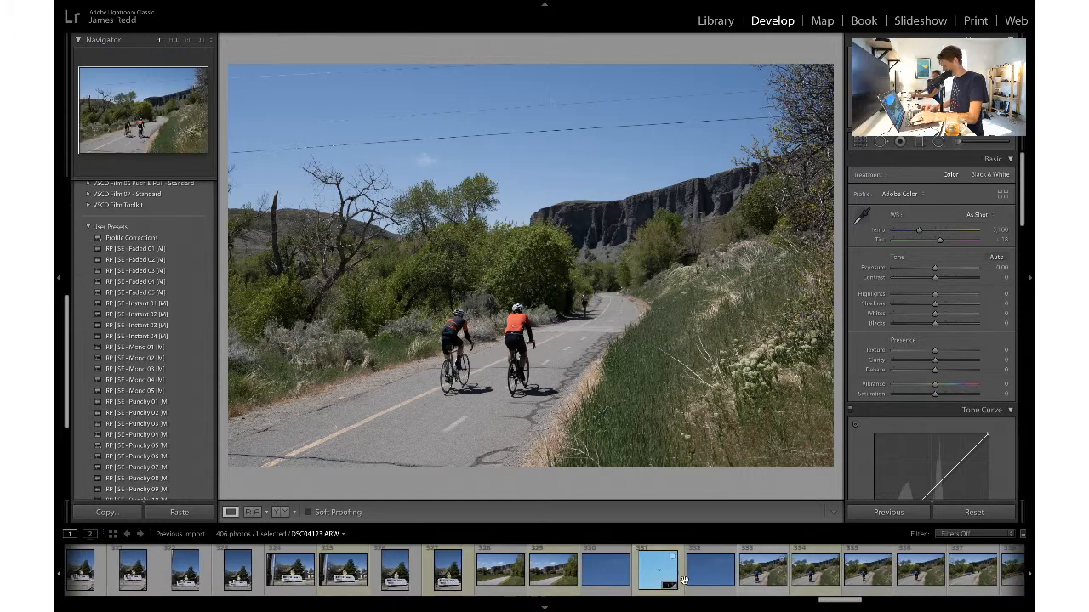
scroll(686, 583, down, 3)
scroll(685, 583, up, 10)
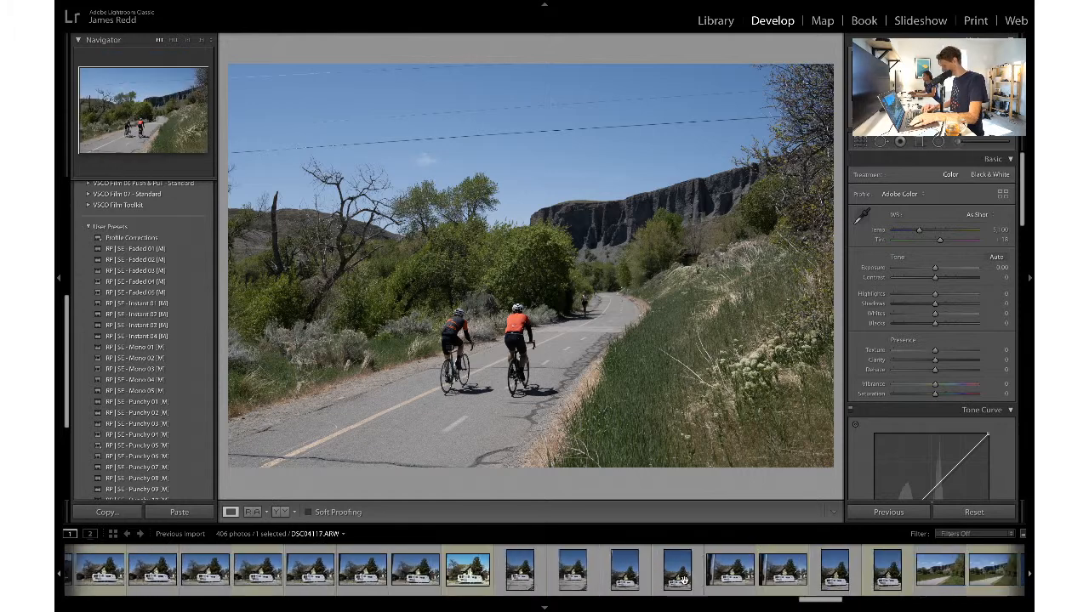
scroll(686, 583, down, 10)
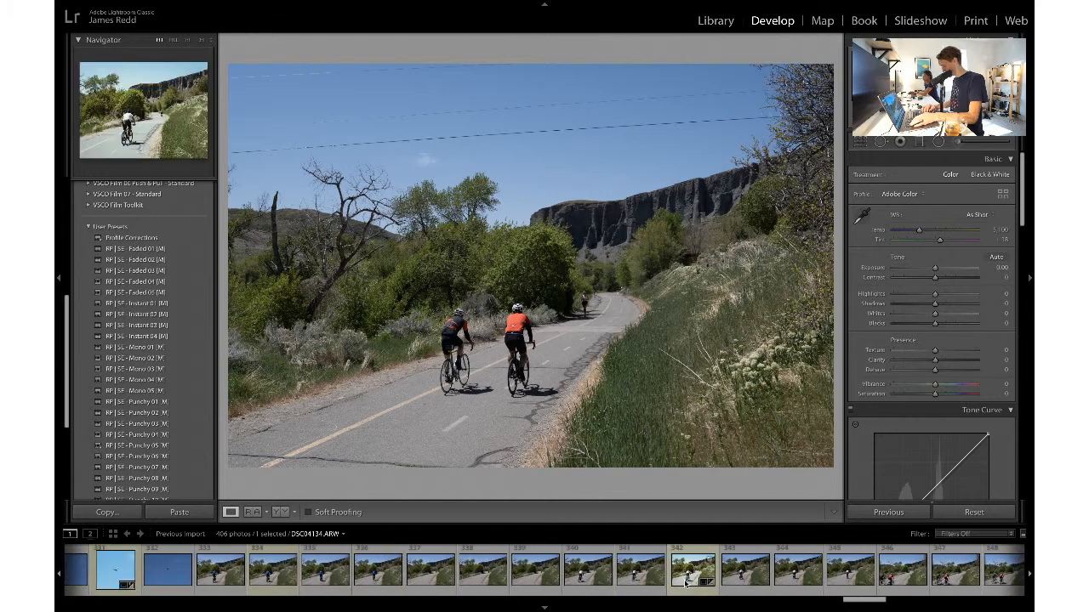
scroll(686, 583, up, 4)
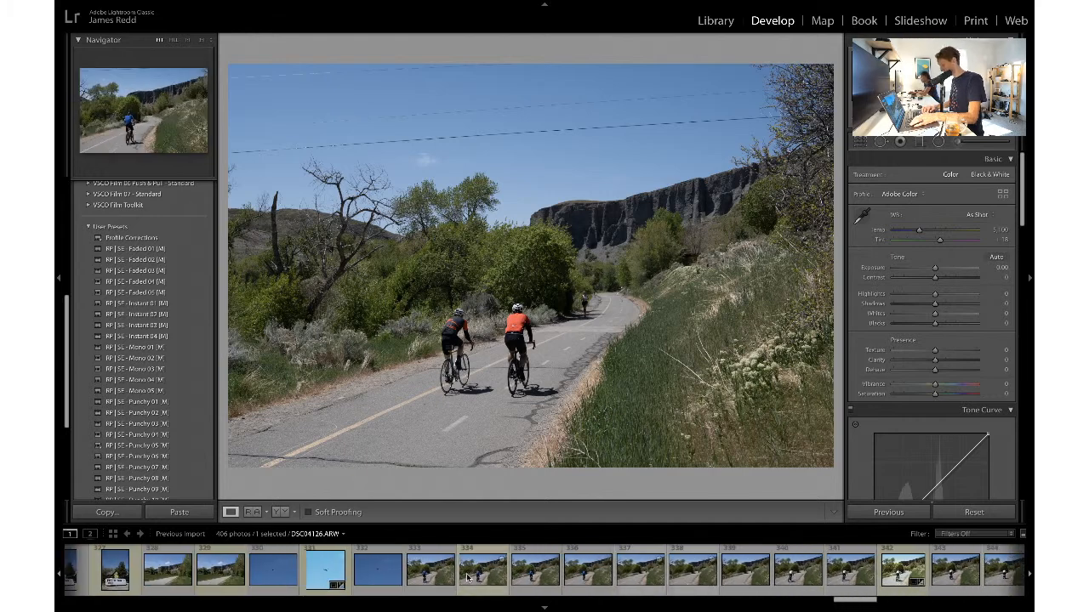
scroll(467, 579, up, 1)
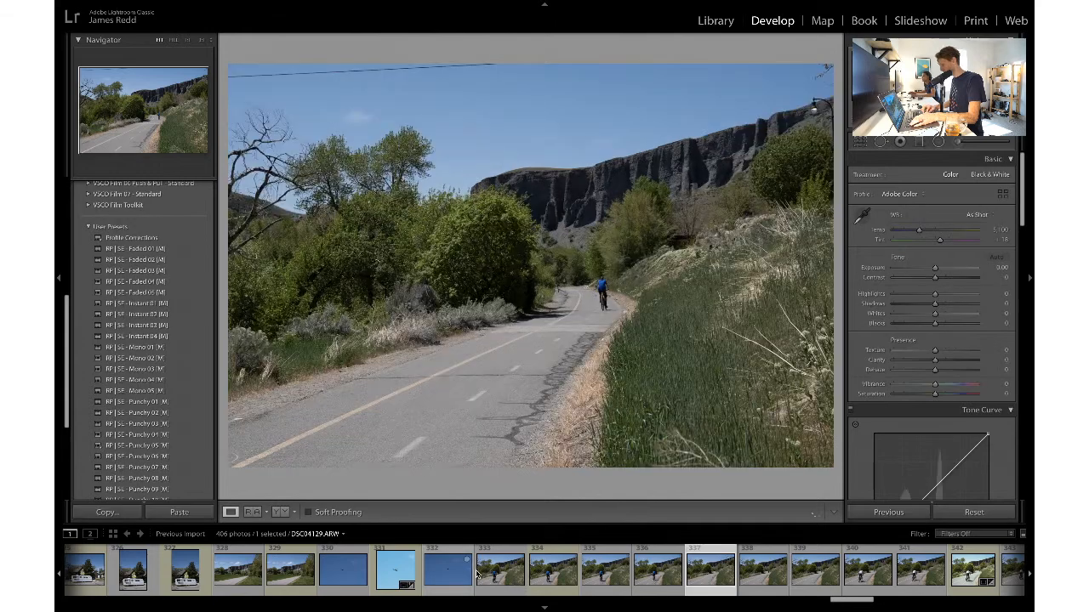
- View the landscape photo of the path and cliffs, and return to the edited cyclist photo
click(286, 574)
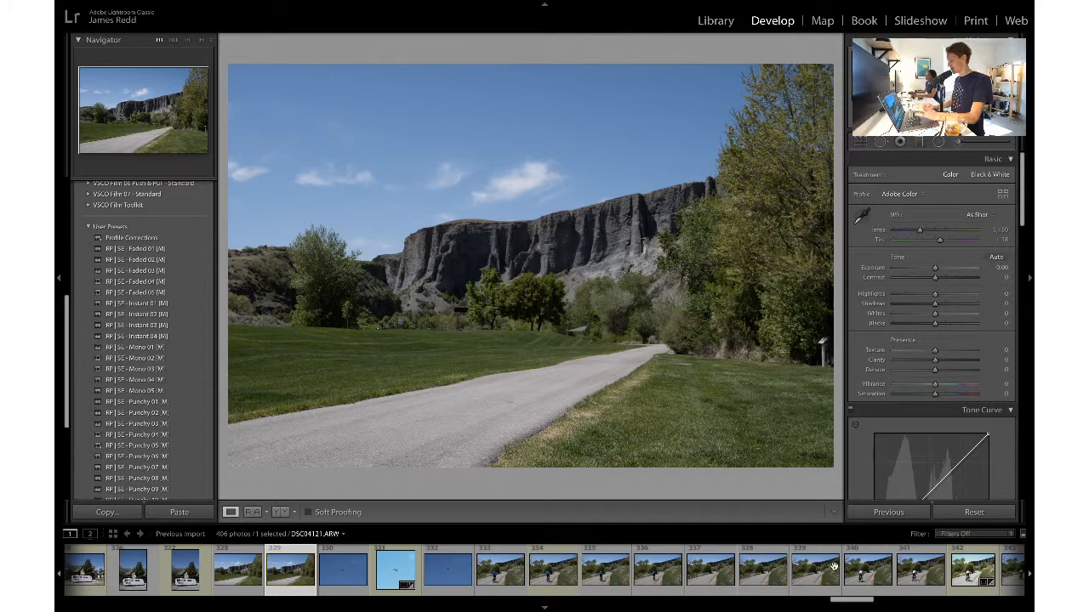
scroll(850, 574, down, 2)
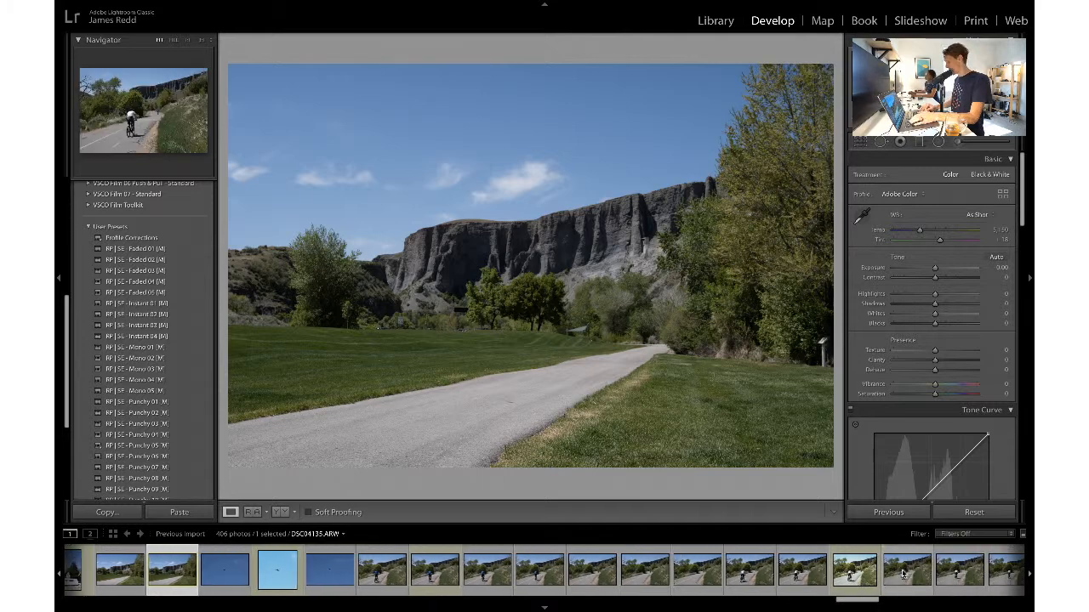
click(851, 574)
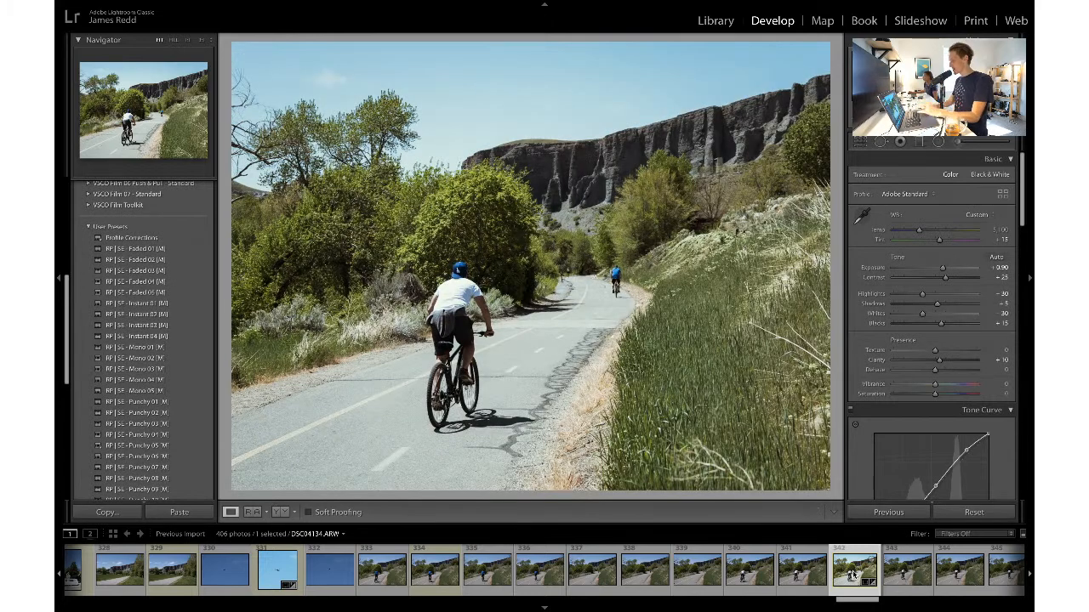
- Examine the cyclist photo's 4 x 3 crop by toggling the crop overlay on and off
click(861, 141)
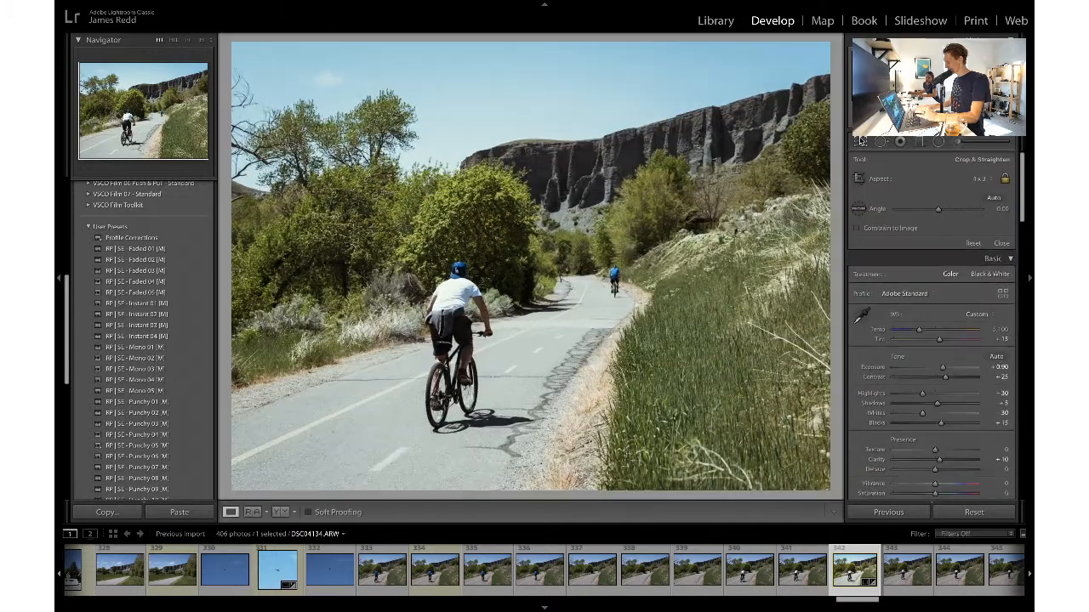
click(861, 141)
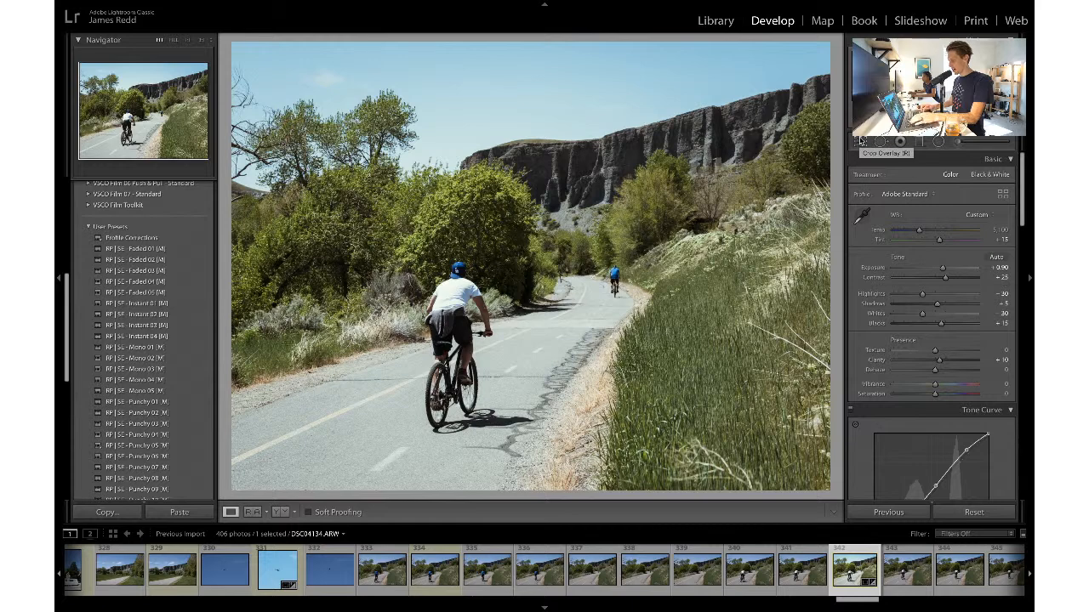
click(862, 142)
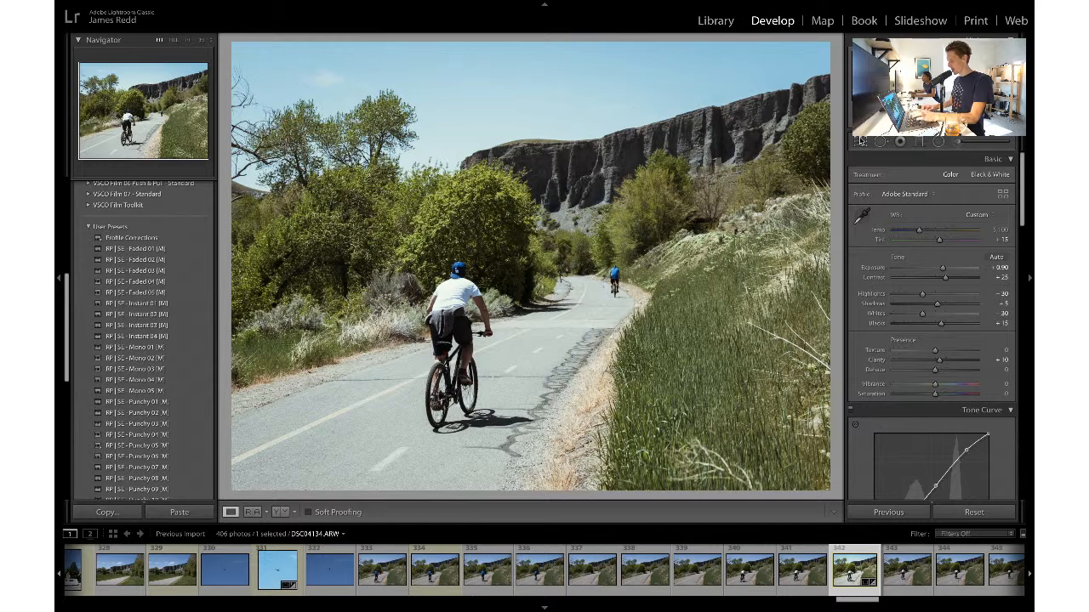
click(878, 141)
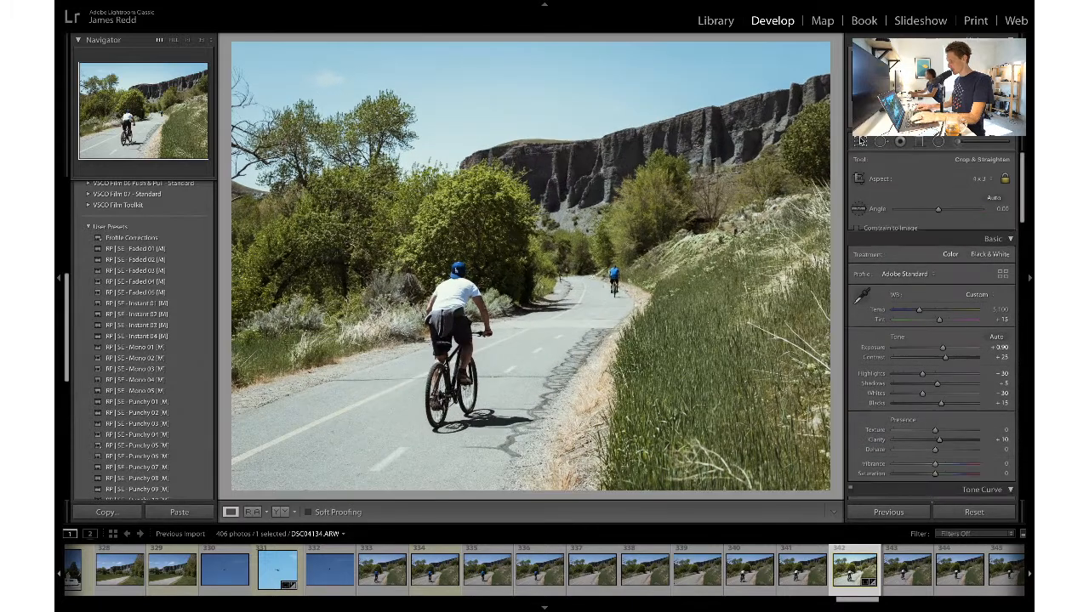
- Try a square crop on the exported cyclist photo, then undo it
click(864, 142)
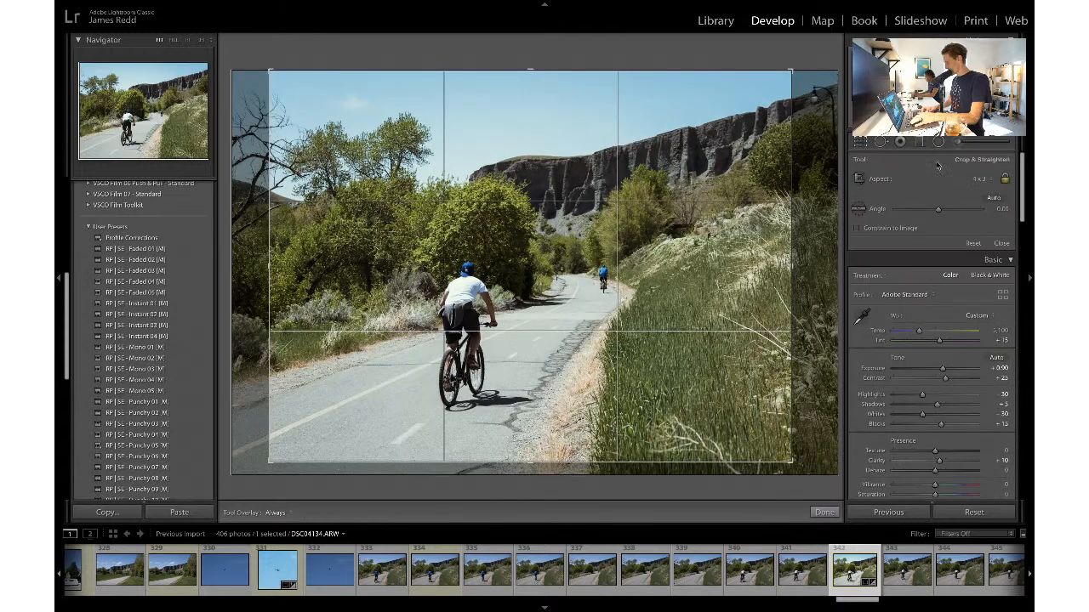
click(980, 181)
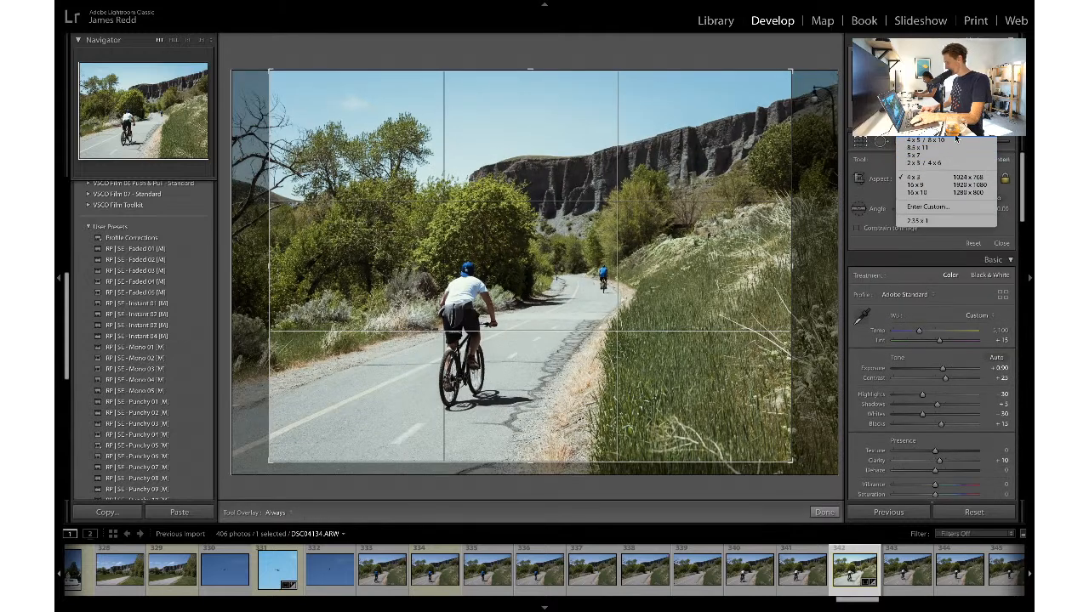
click(957, 139)
key(Return)
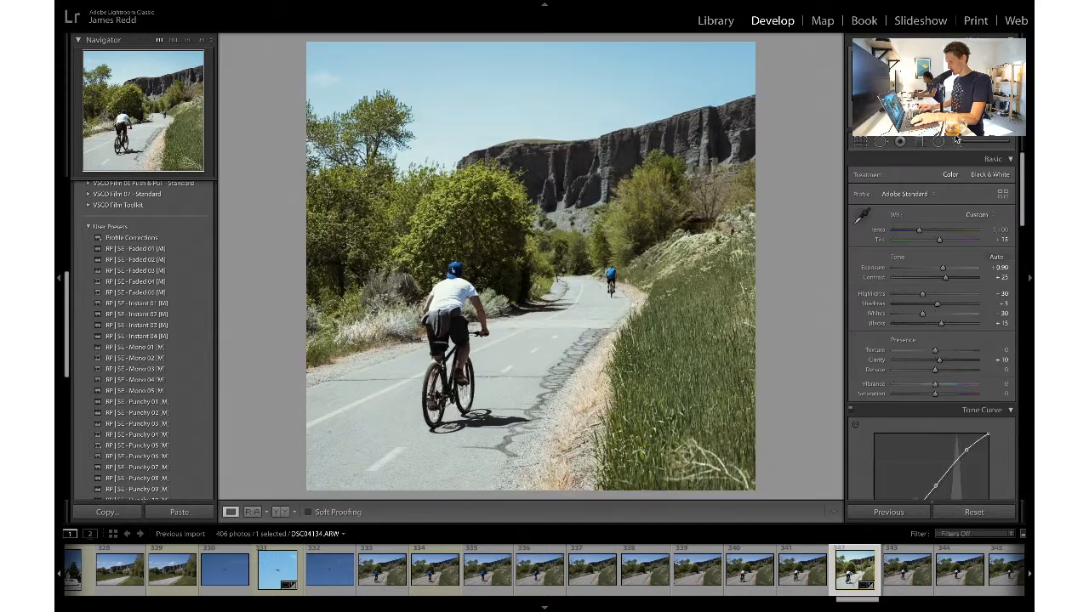
key(ctrl+z)
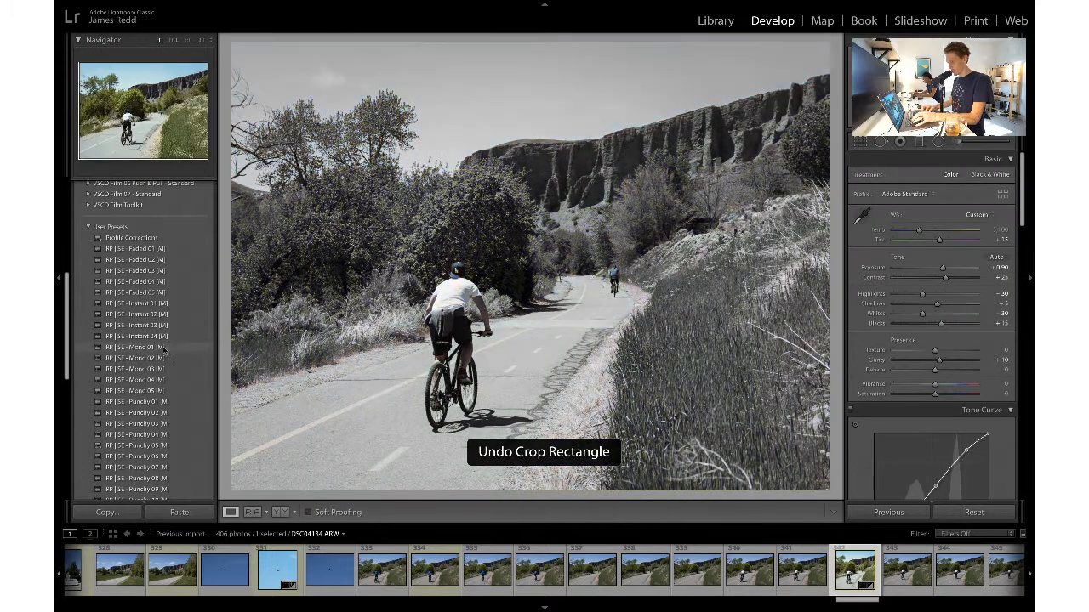
- Return the edited cyclist photo to its exported state in the edit history
scroll(146, 349, down, 5)
scroll(146, 350, down, 5)
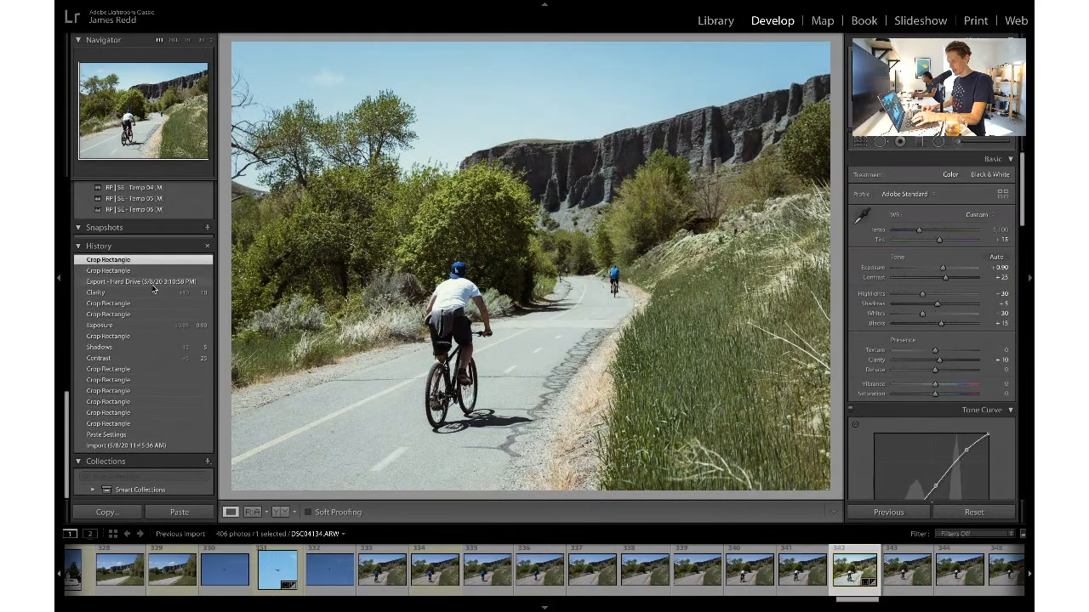
click(153, 284)
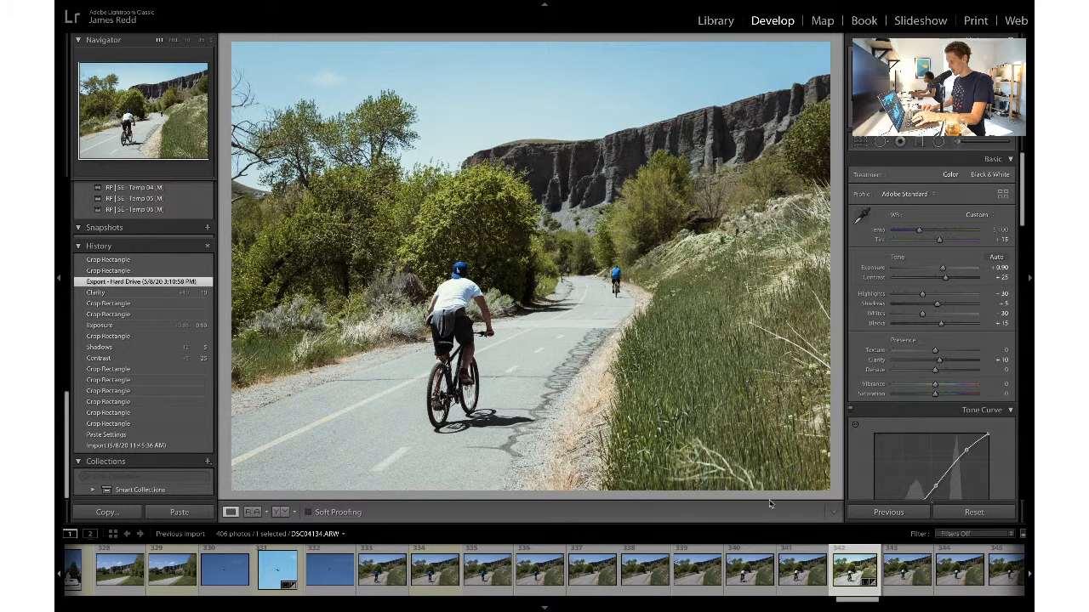
- Browse the later bike path shots, viewing the photo of two cyclists and the one of a lone yellow-helmeted cyclist
scroll(795, 590, right, 5)
scroll(795, 591, right, 1)
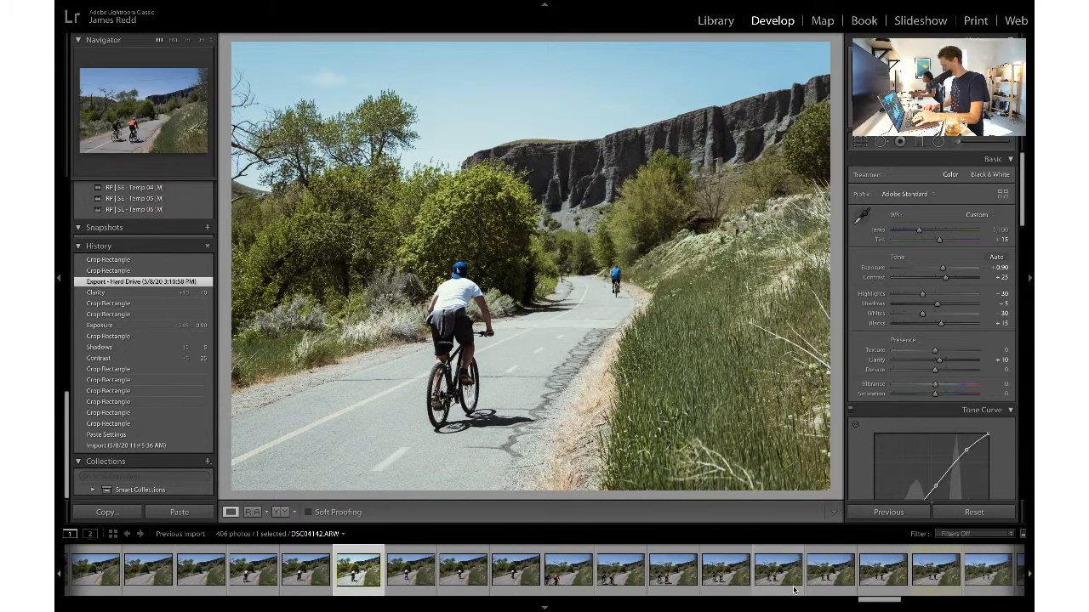
click(909, 576)
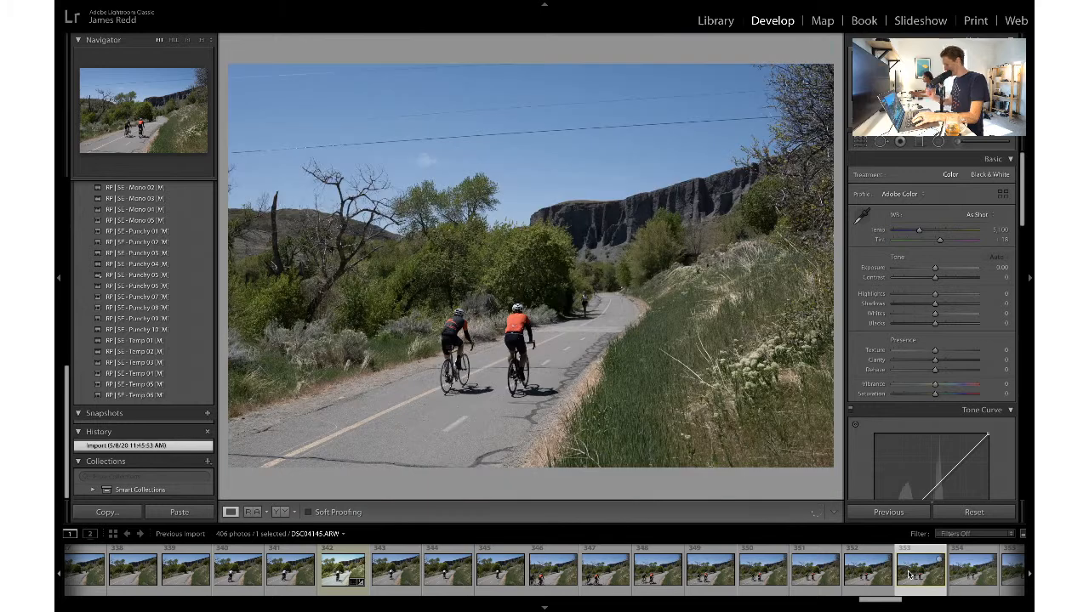
scroll(909, 575, right, 5)
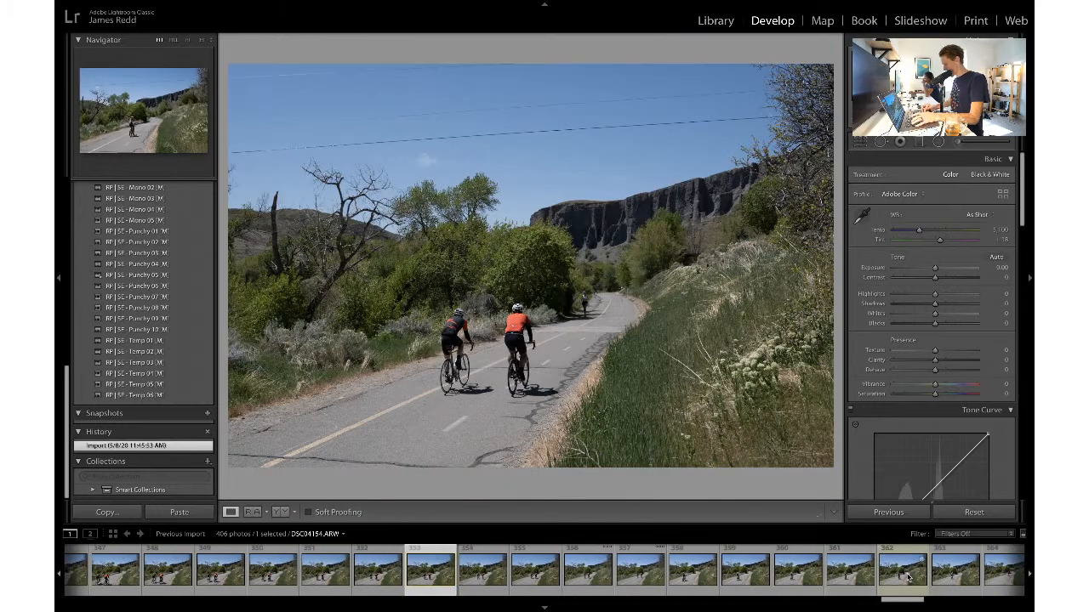
click(908, 577)
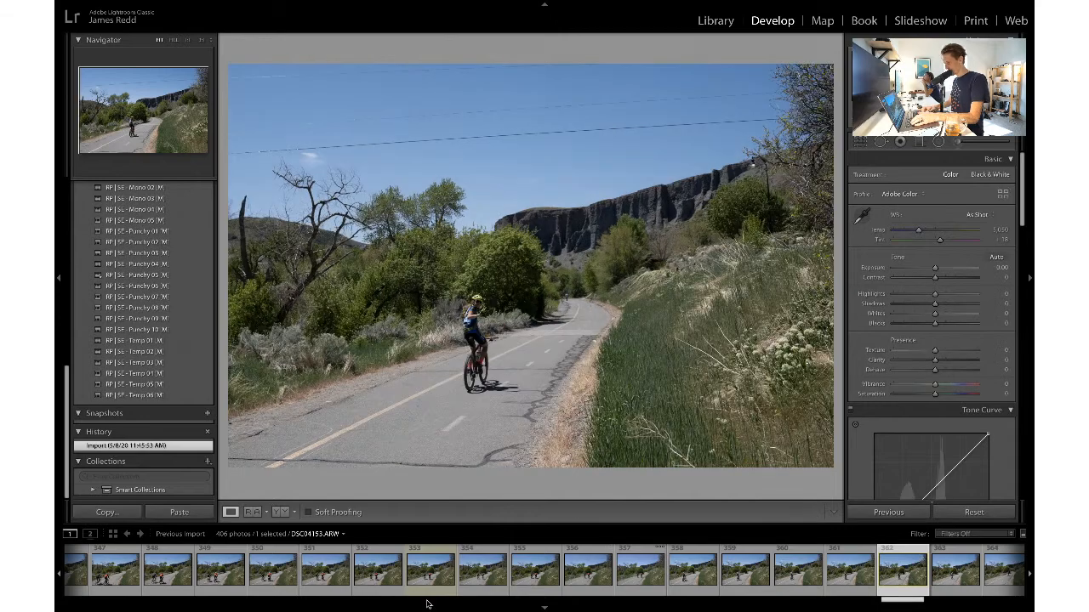
- Examine the yellow-helmeted cyclist's face and raised hand at close zoom
click(473, 311)
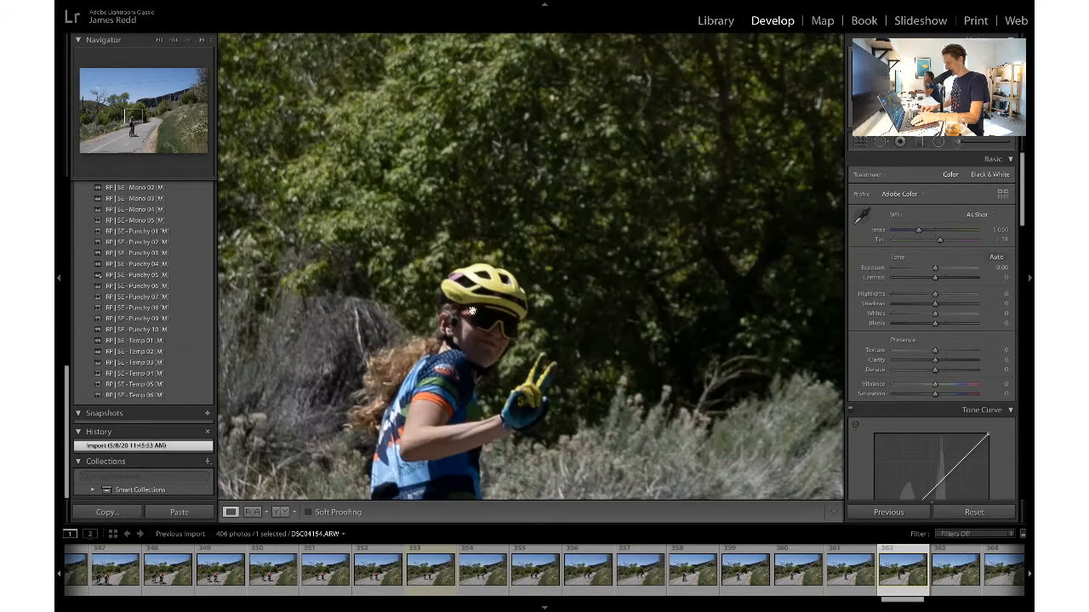
drag(467, 349, 547, 275)
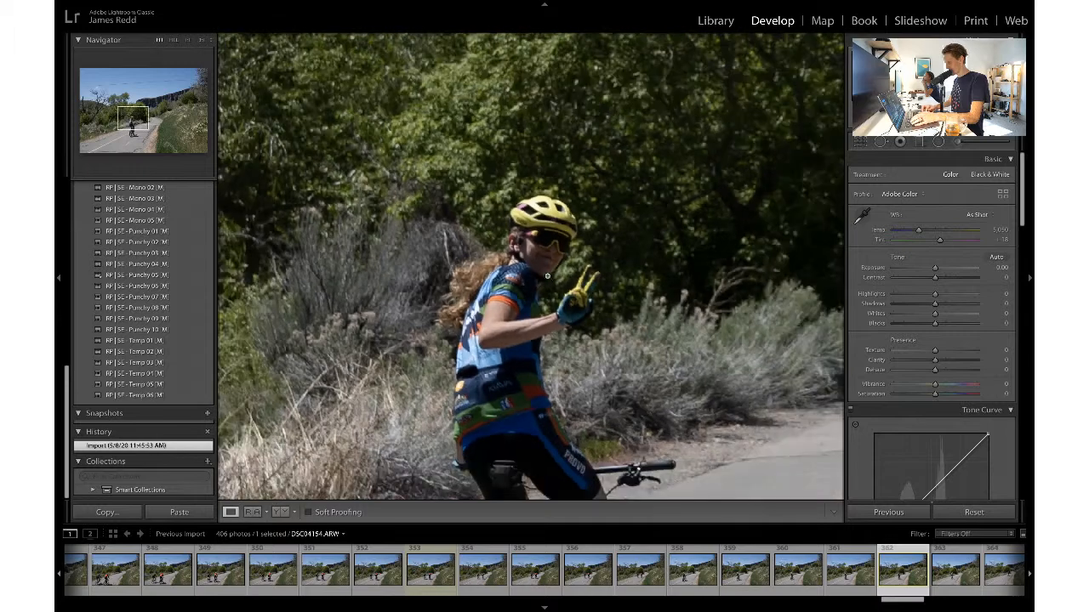
click(547, 276)
- Compare with the two-cyclist photo, and paste the copied edit settings onto the yellow-helmeted cyclist photo
click(423, 577)
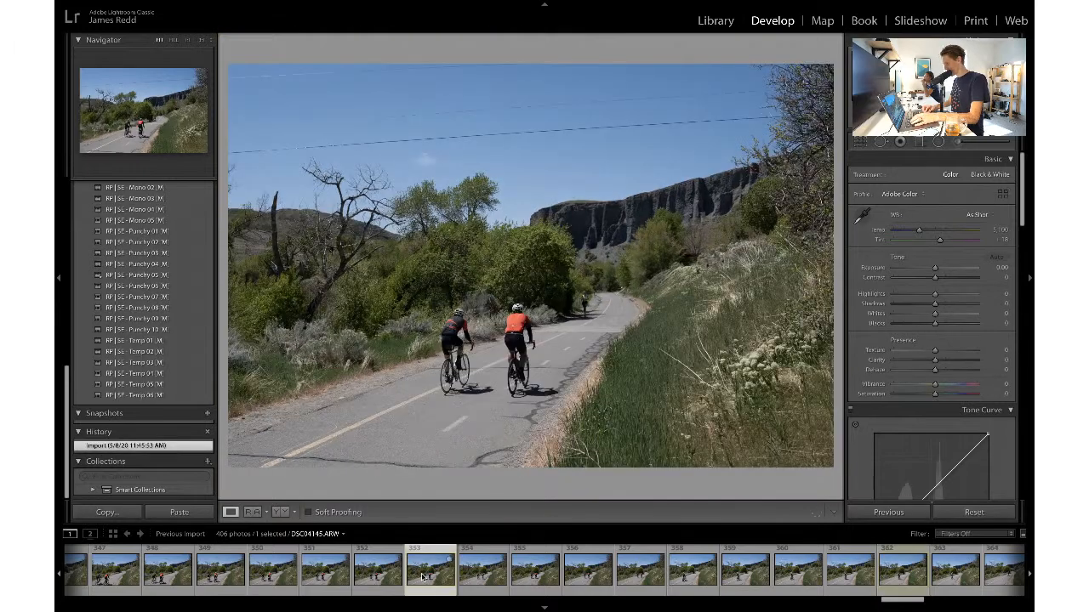
click(885, 577)
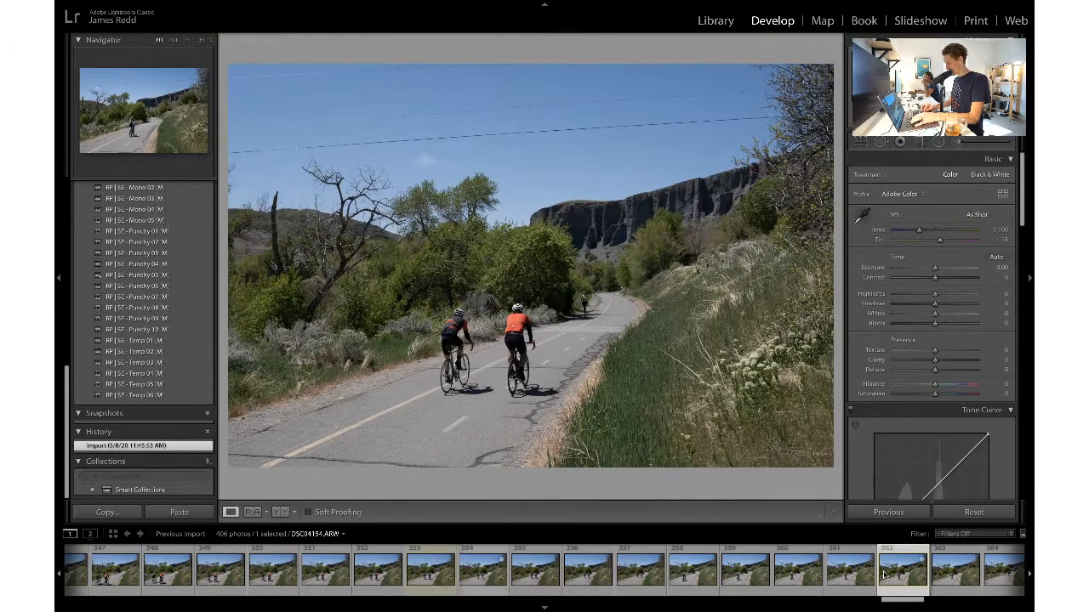
key(ctrl+shift+v)
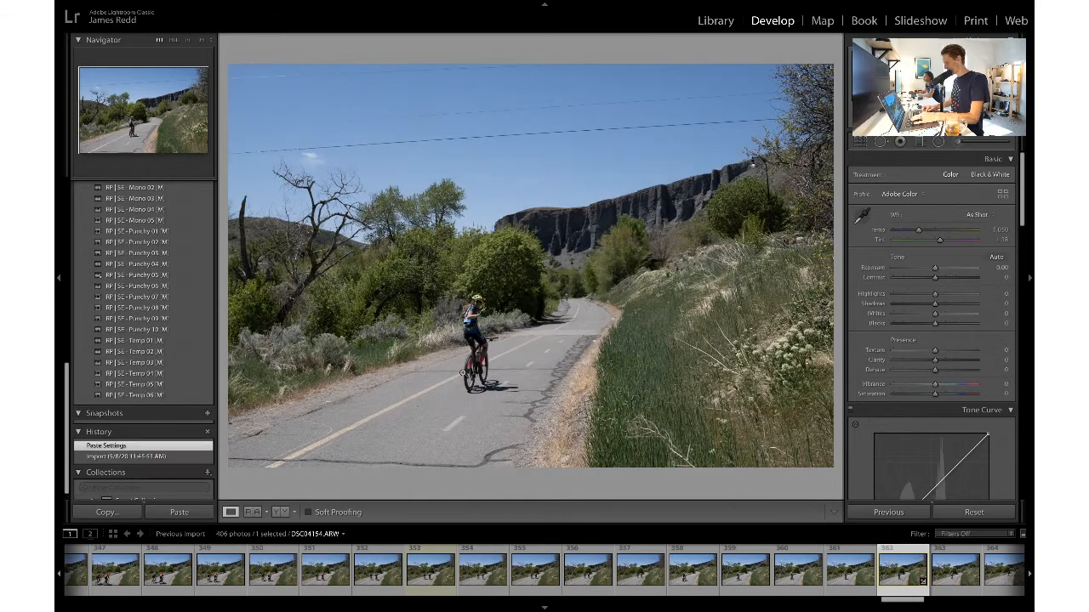
key(ctrl+shift+v)
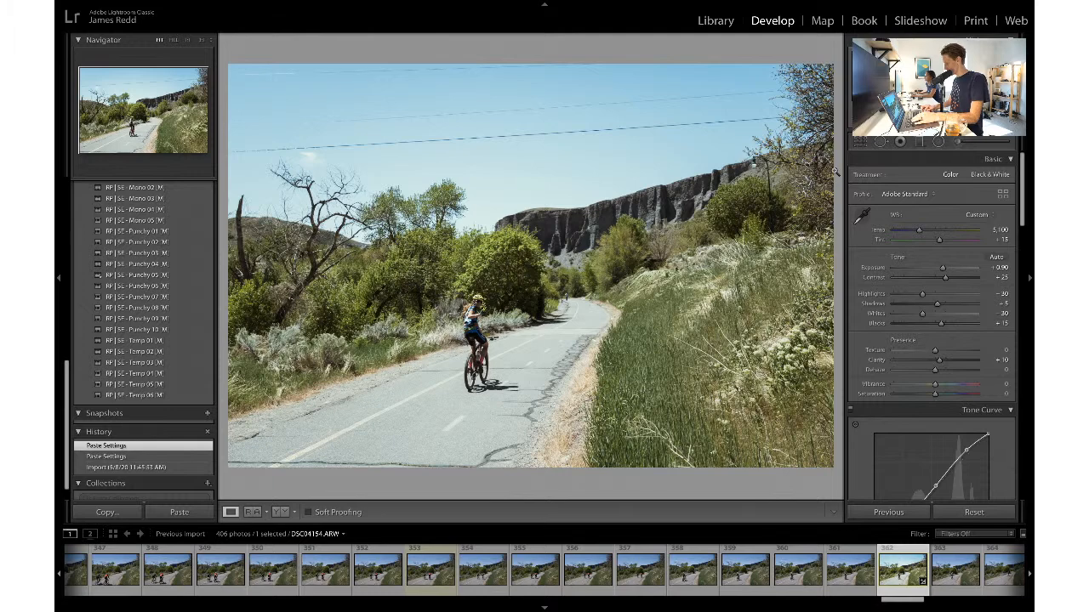
- Crop the yellow-helmeted cyclist photo to a 1 x 1 square after trying the 4 x 5 / 8 x 10 ratio
click(859, 142)
click(969, 179)
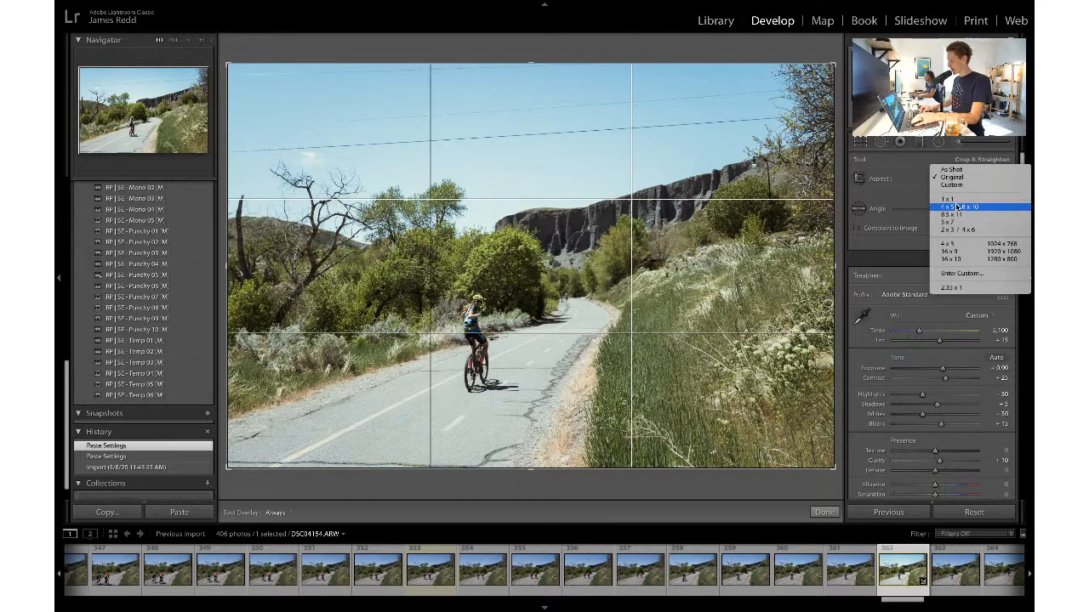
click(959, 206)
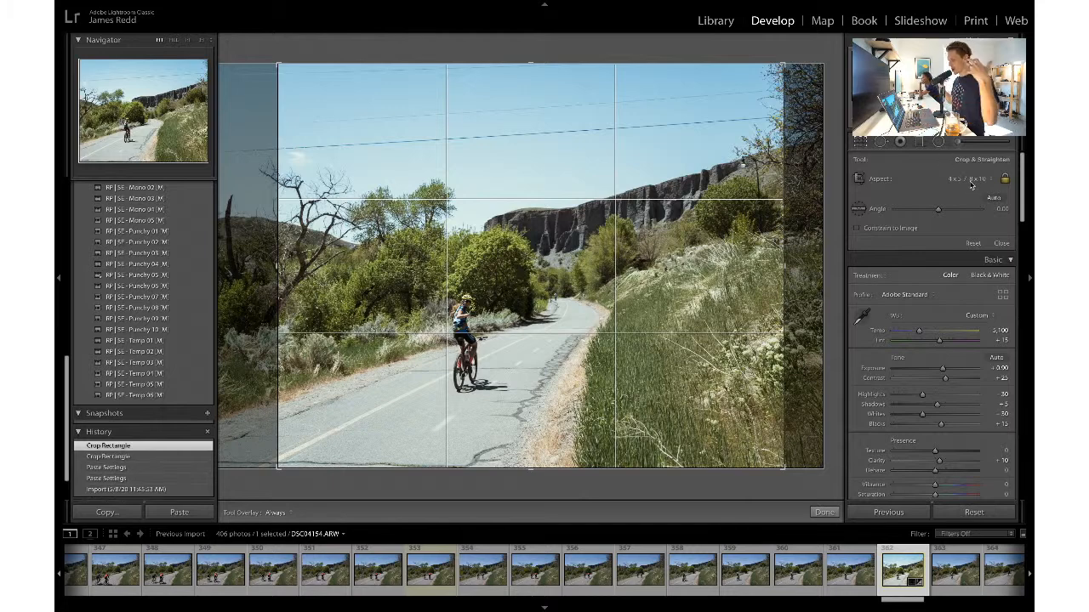
click(971, 181)
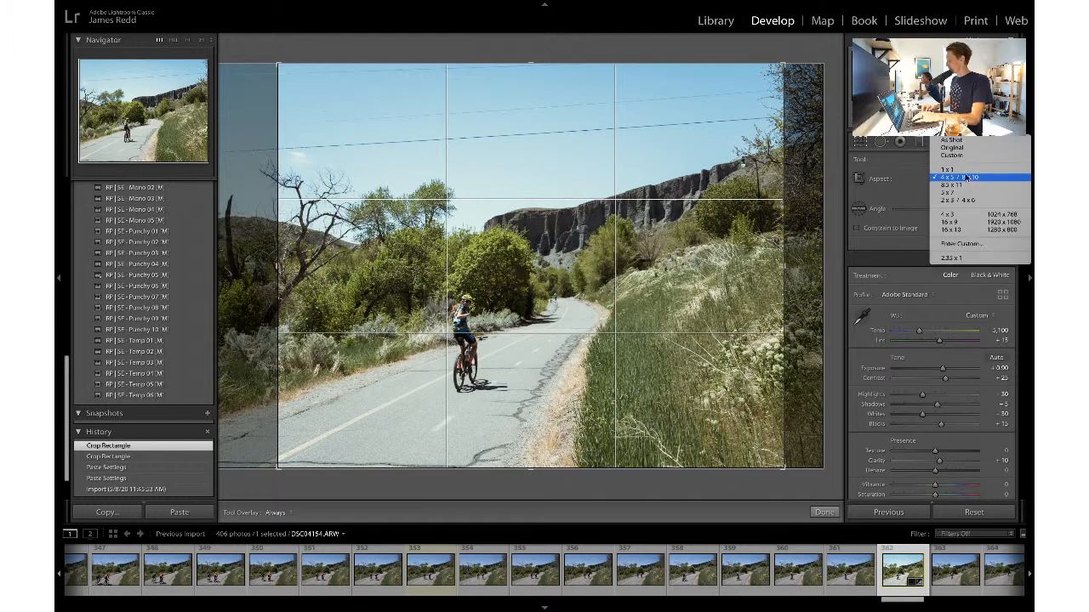
click(965, 175)
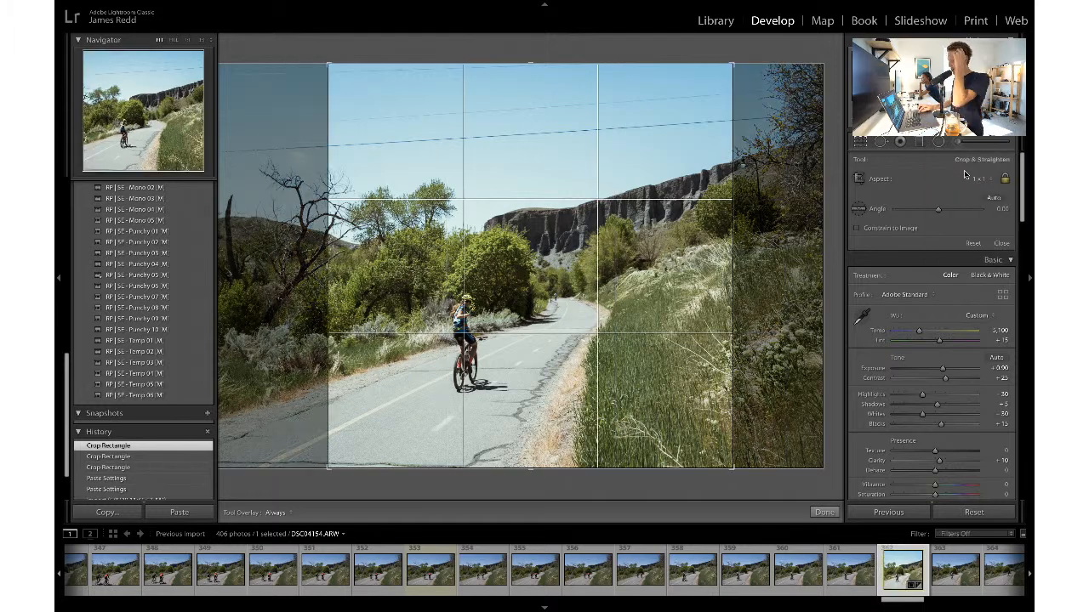
key(Right)
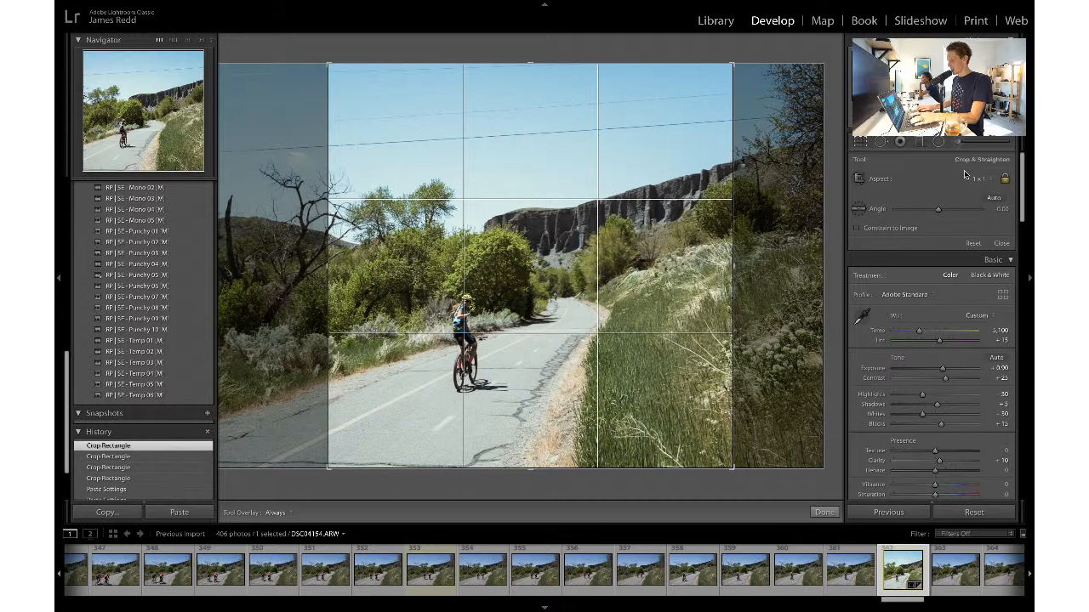
key(Return)
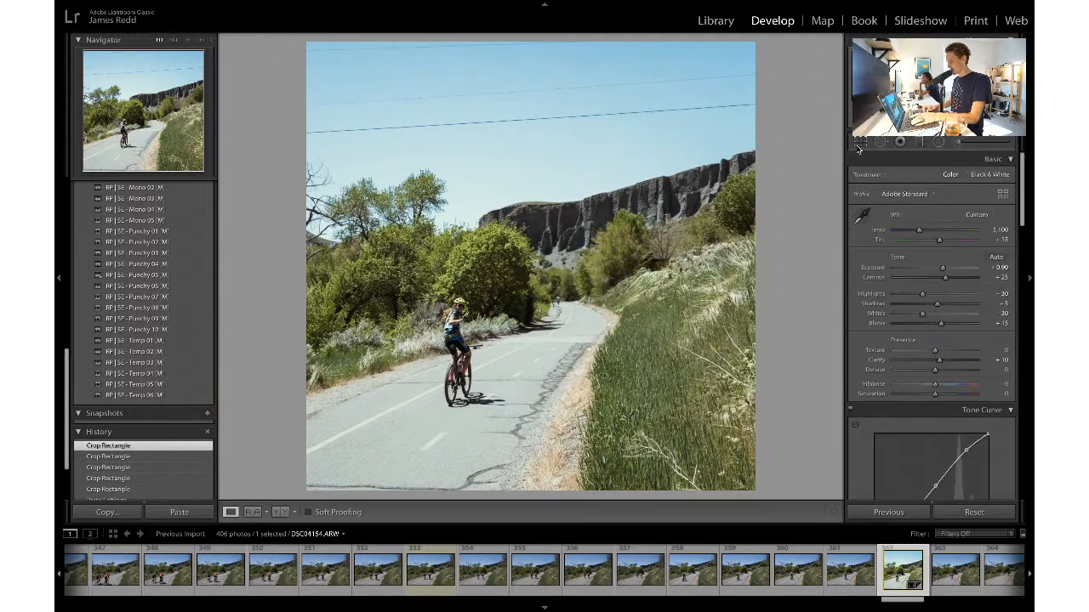
- Tighten the square crop slightly and nudge the framing sideways around the cyclist
click(859, 143)
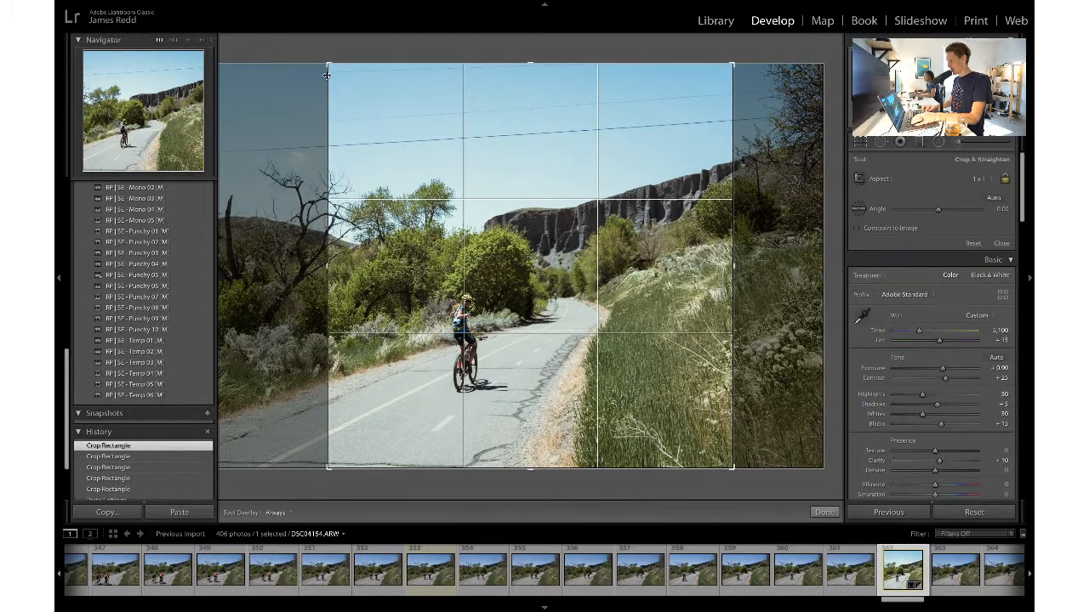
drag(328, 64, 329, 74)
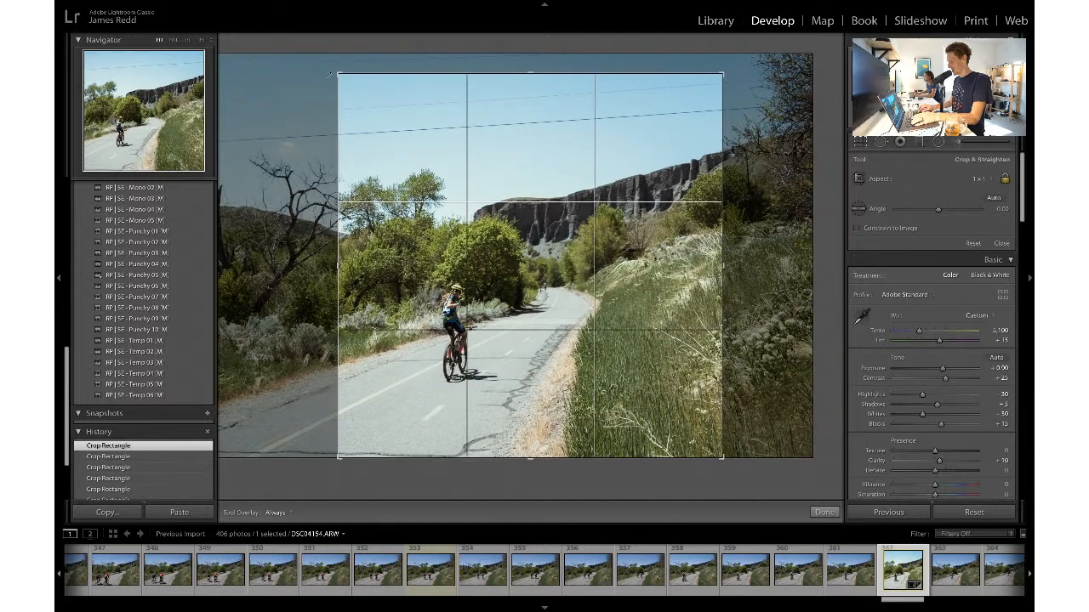
key(Right)
key(Right)
key(Right)
key(Right)
key(Left)
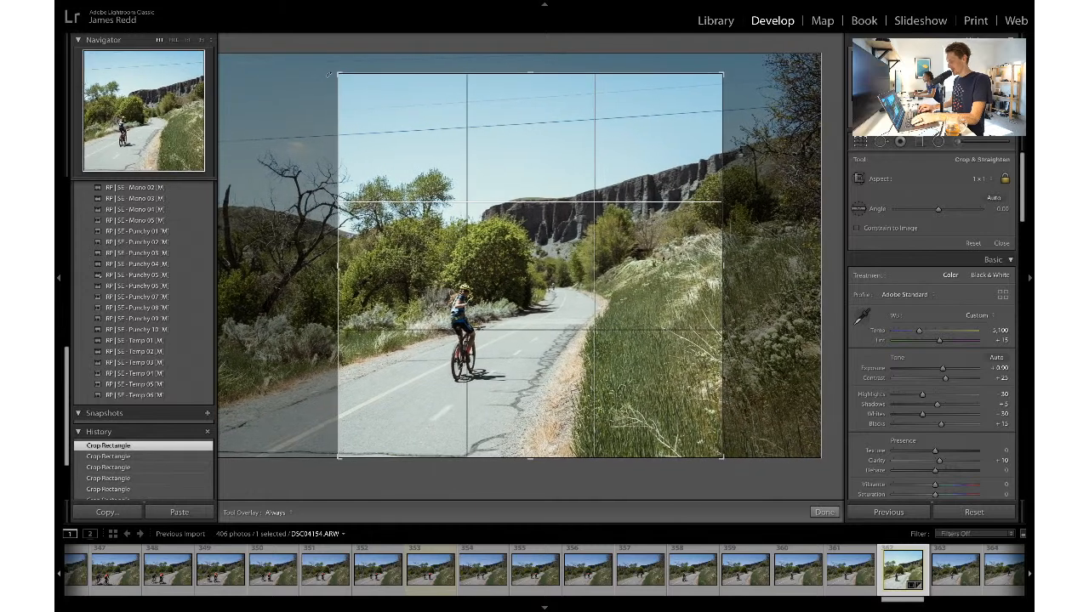
key(Return)
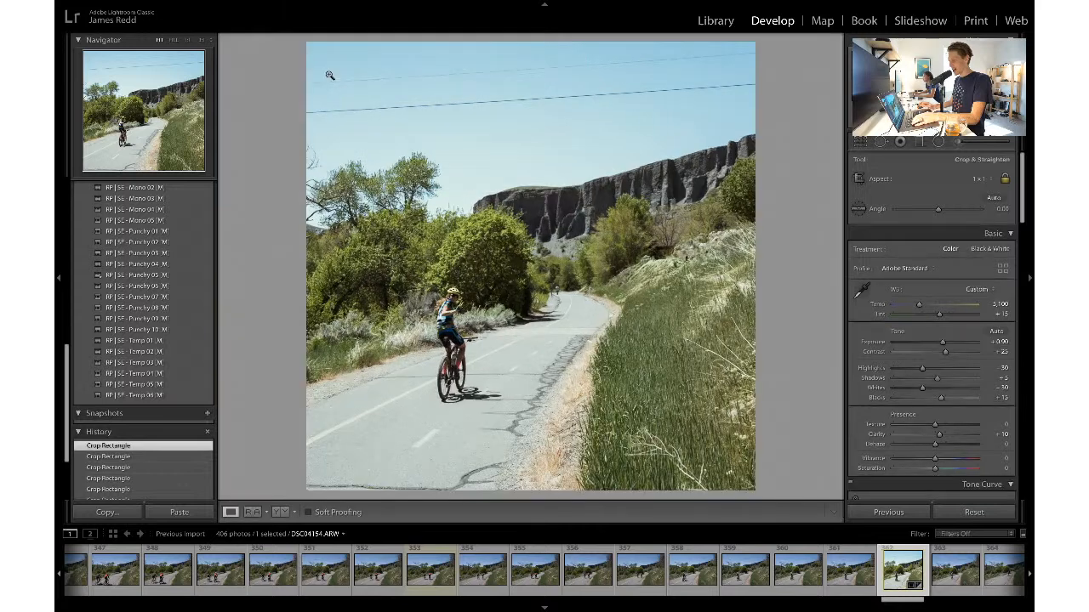
- Refine the square crop's position, moving it up for more sky and slightly sideways, while checking the cropped result
click(861, 145)
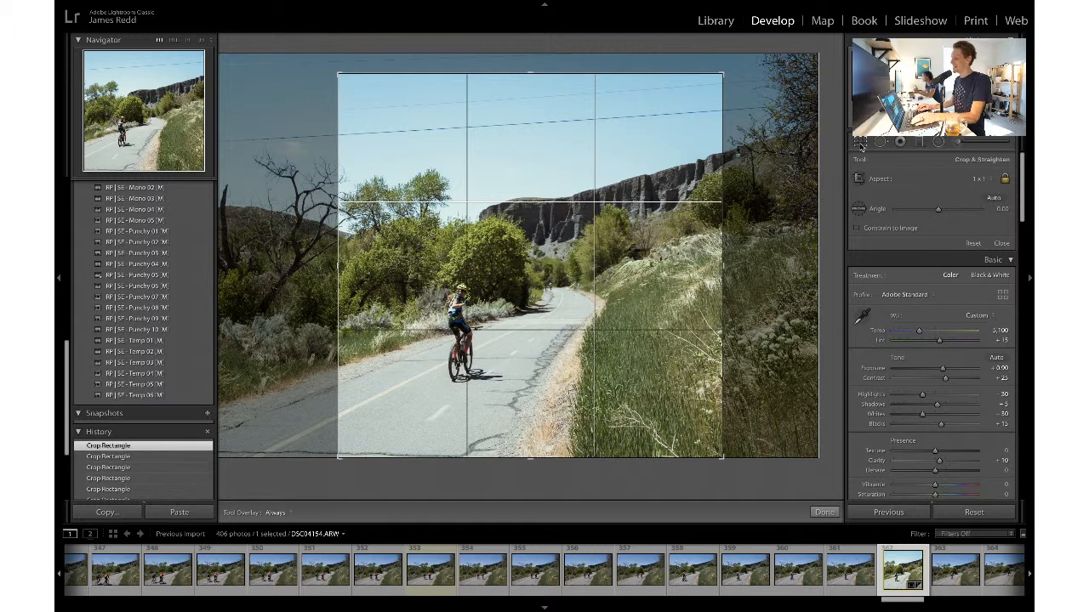
click(861, 144)
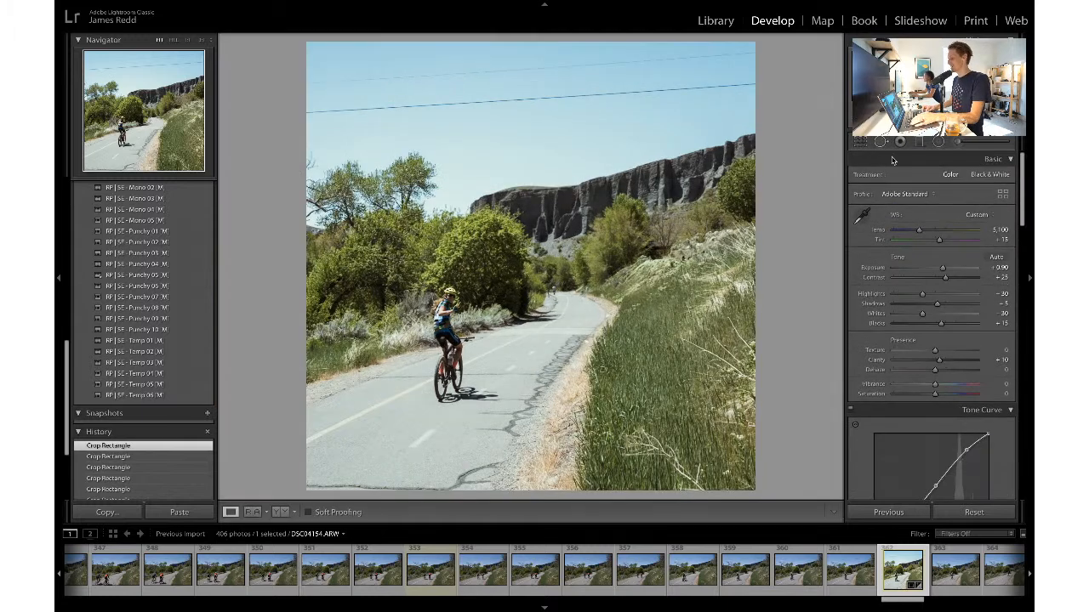
click(861, 142)
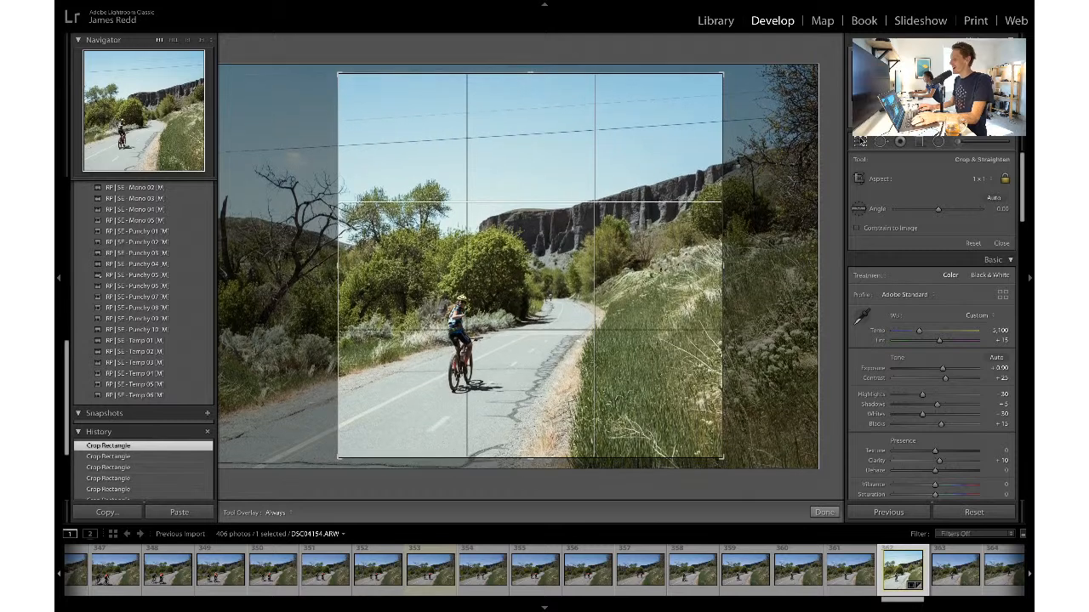
click(861, 141)
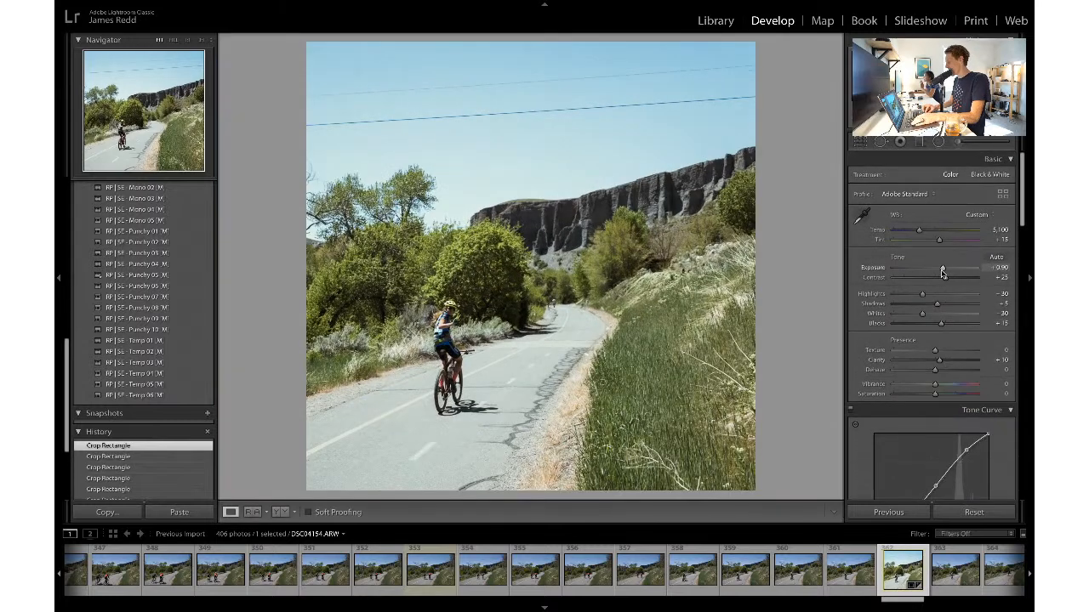
click(942, 273)
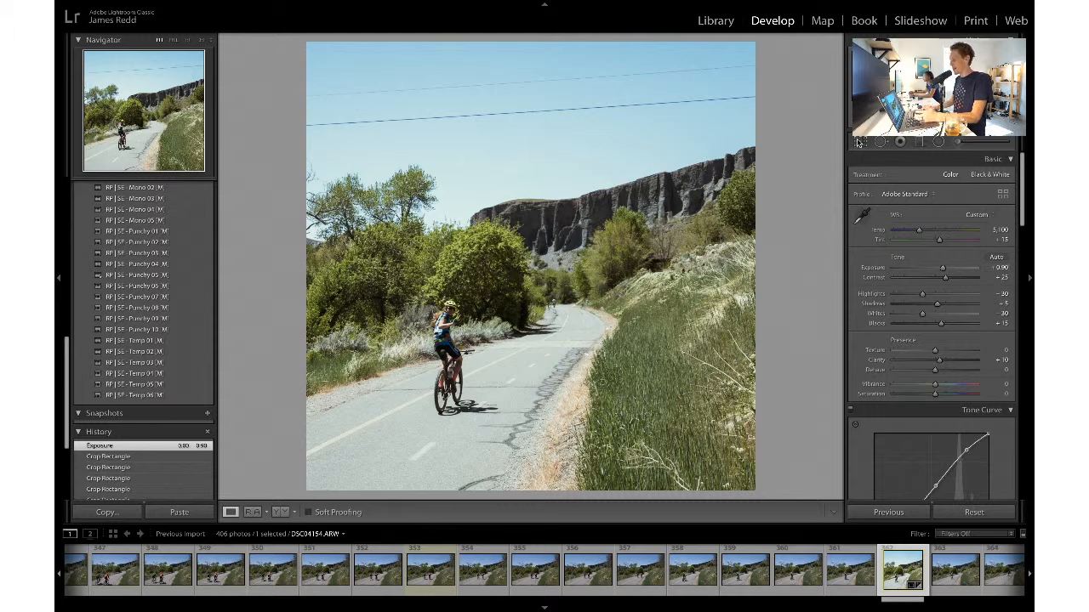
click(859, 143)
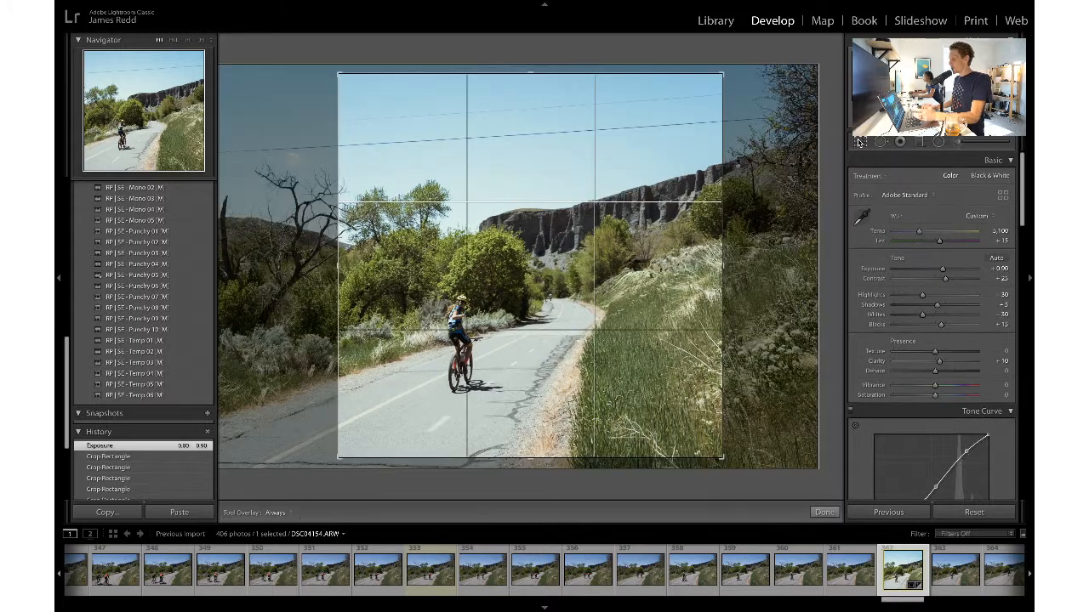
key(x)
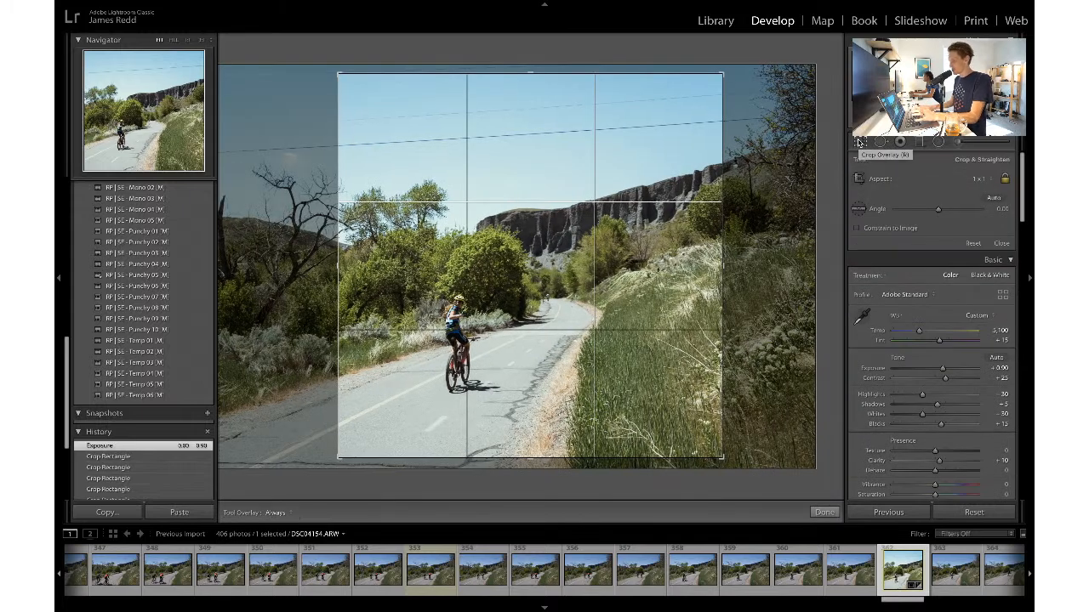
click(859, 143)
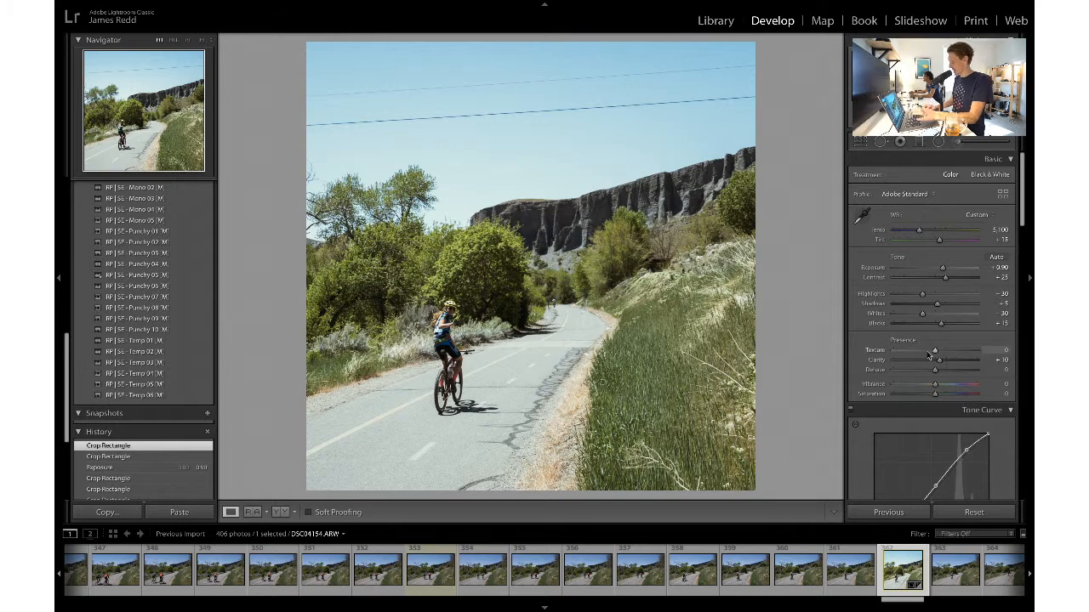
- Review the photo's sharpening, lens correction and tone curve settings, and undo the last exposure change
scroll(929, 355, down, 5)
scroll(929, 355, down, 8)
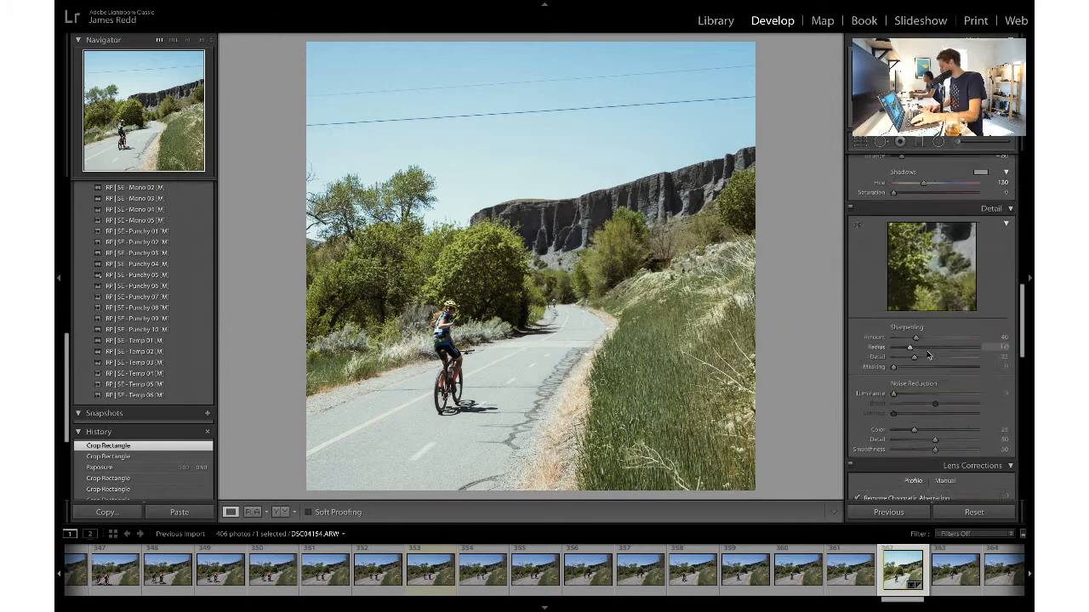
scroll(929, 354, down, 2)
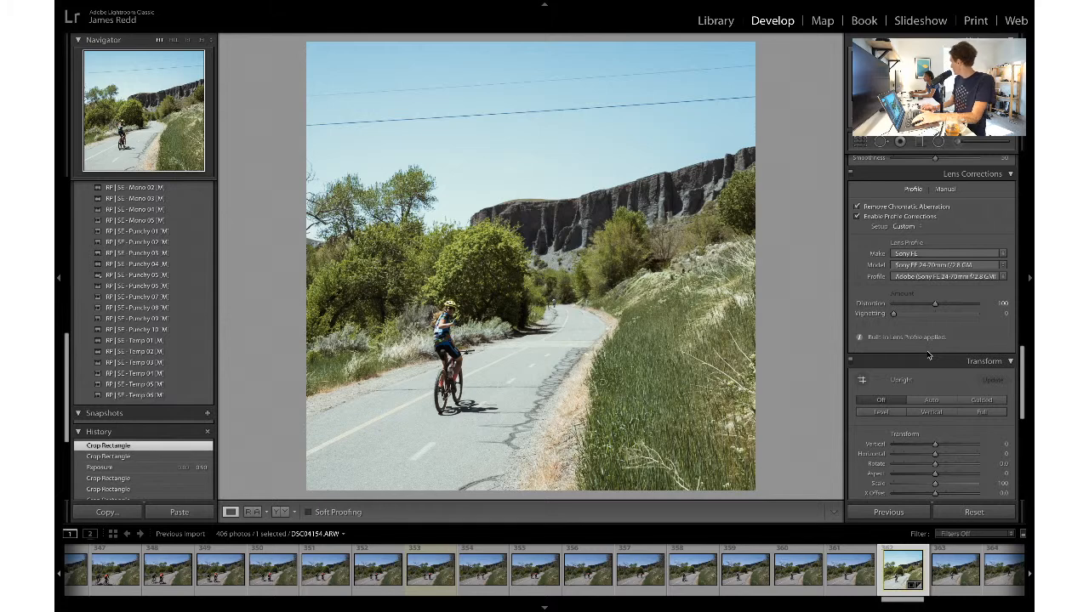
scroll(929, 354, up, 10)
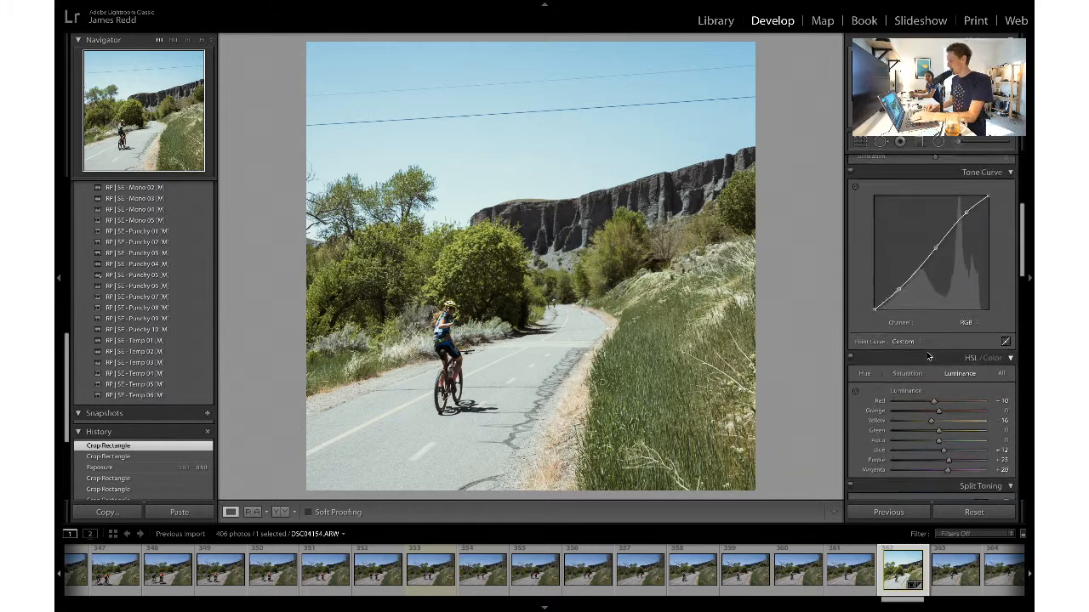
scroll(929, 357, up, 5)
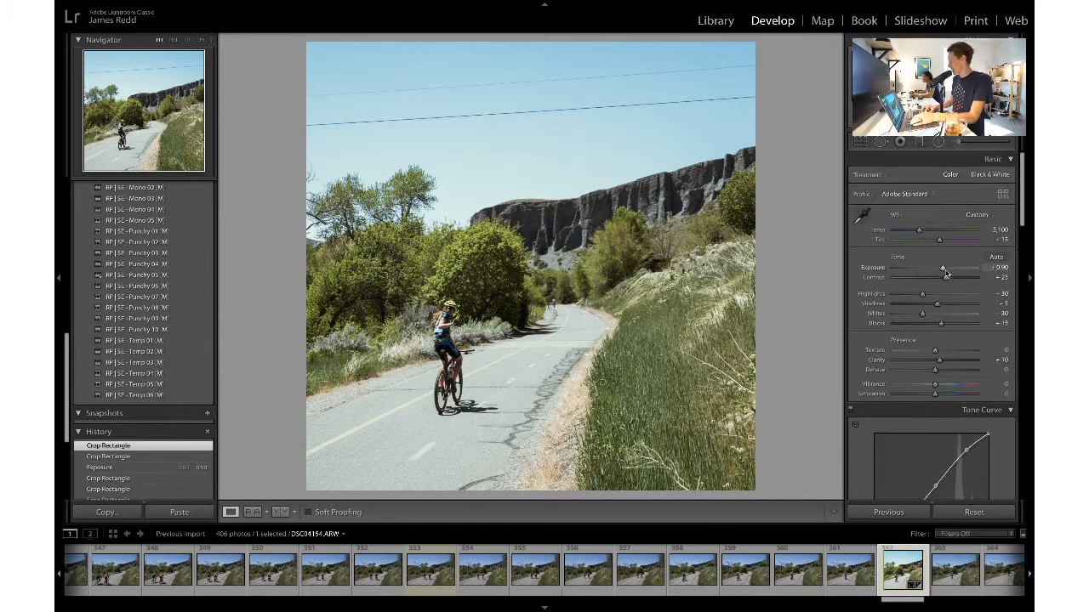
key(ctrl+z)
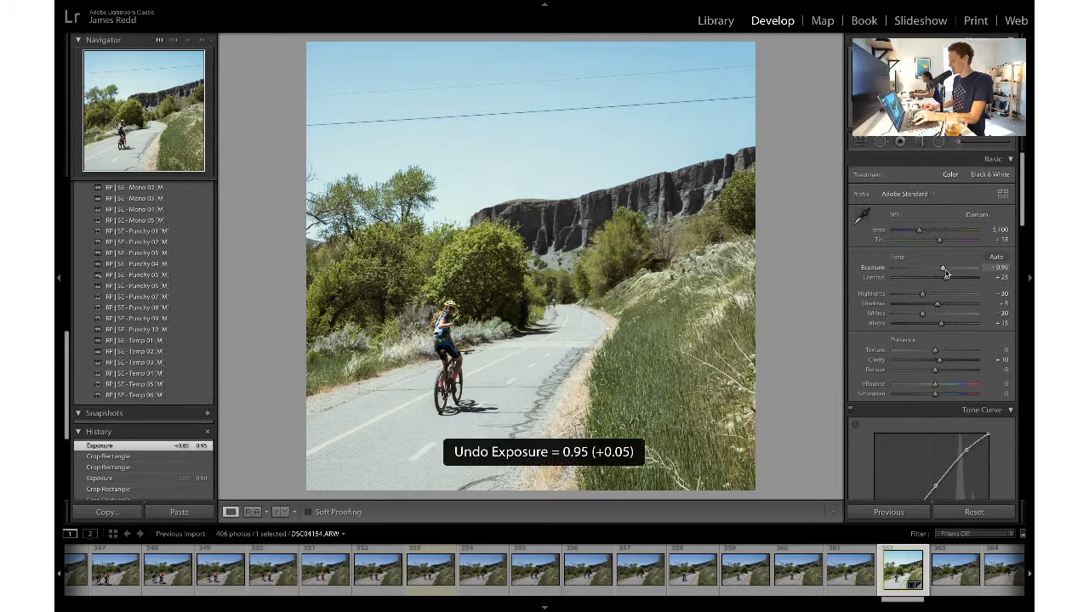
- Check the square-cropped cyclist photo's develop settings and export it to the hard drive as a quality 100 sRGB JPEG
scroll(922, 316, down, 10)
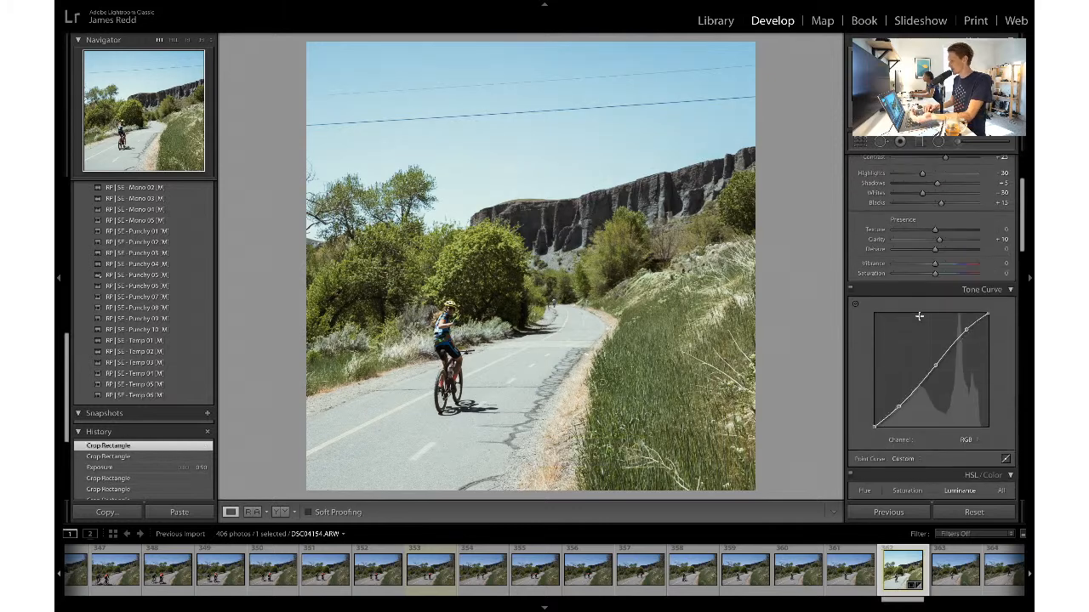
scroll(920, 318, up, 5)
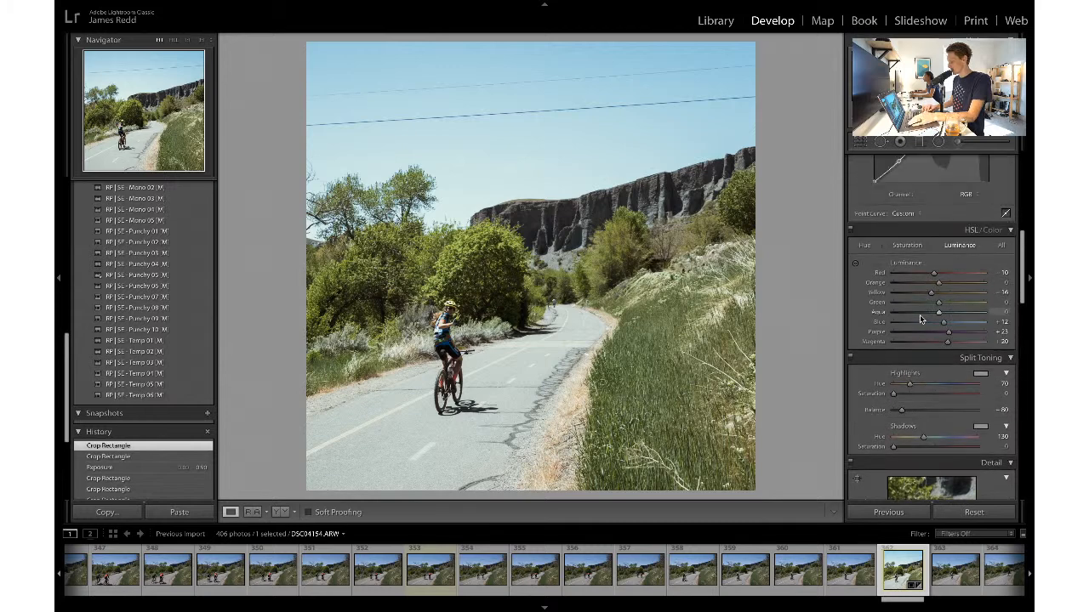
scroll(958, 257, up, 4)
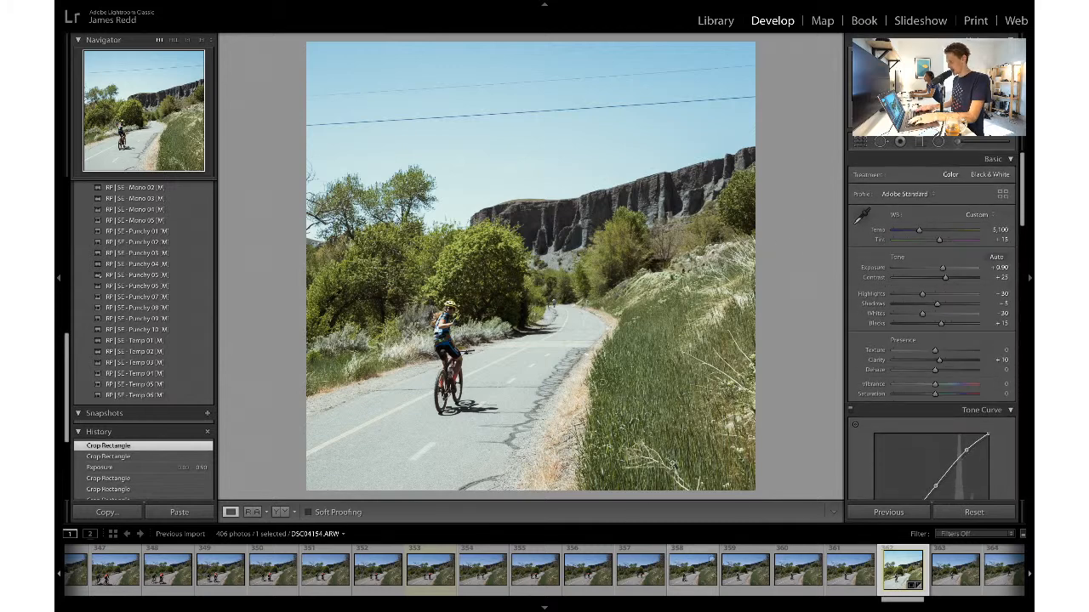
key(ctrl+shift+e)
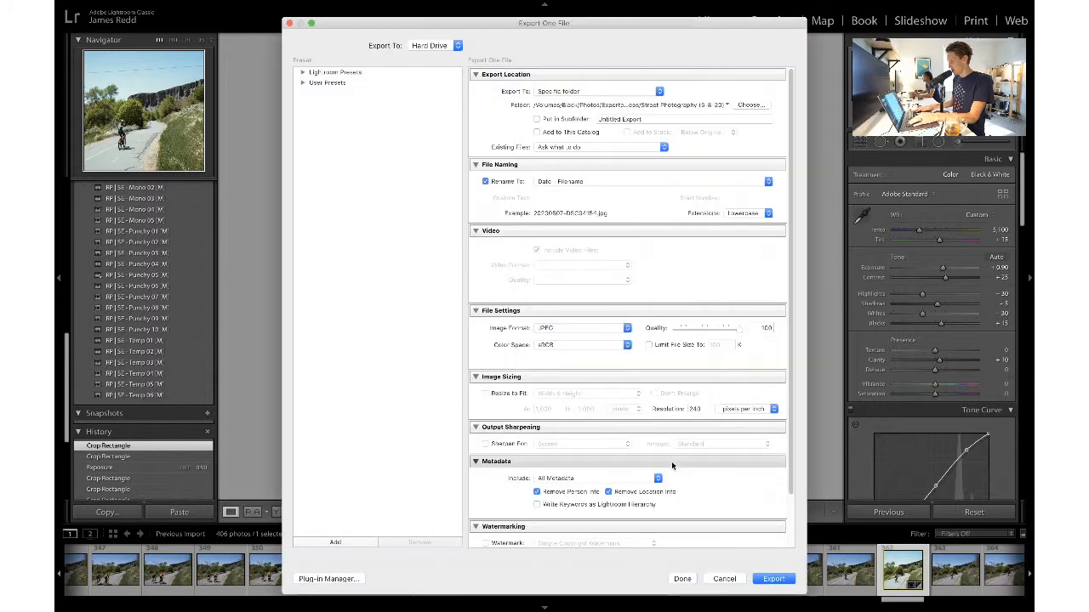
key(Return)
- Browse ahead through the import and open the orange-jersey cyclist photo, DSC04179.ARW
key(Right)
key(Right)
key(Right)
key(Right)
key(Right)
key(Right)
key(Right)
key(Right)
key(Right)
key(Right)
key(Right)
key(Right)
key(Right)
key(Right)
key(Right)
key(Right)
key(Right)
key(Right)
key(Right)
key(Right)
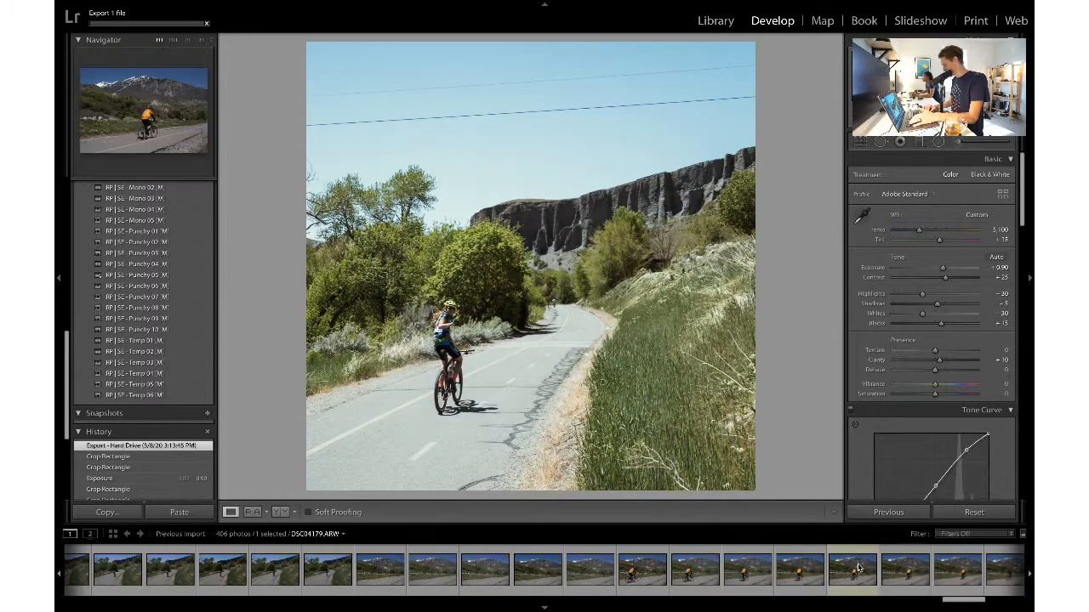
key(Right)
key(Right)
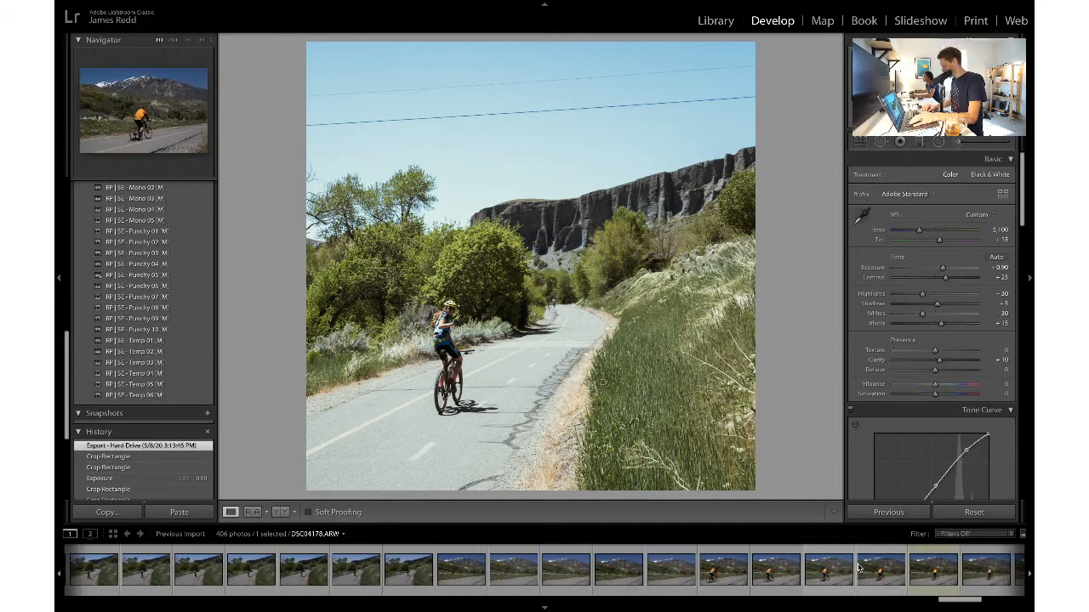
click(946, 572)
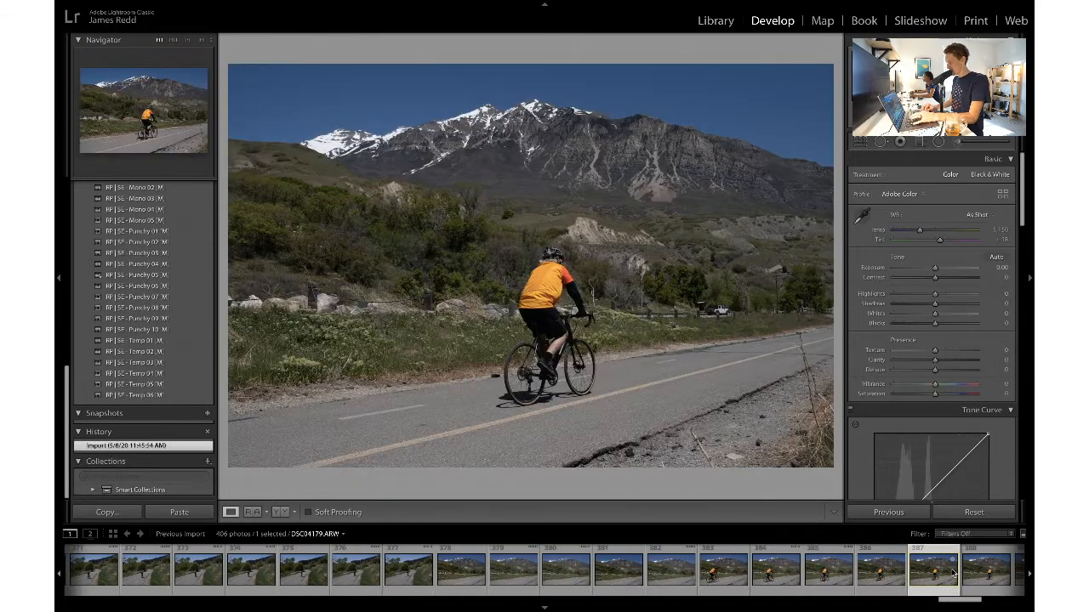
- Move on from the orange-jersey cyclist frames and open the helmeted skateboarder photo, DSC04189.ARW
key(Right)
key(Right)
key(Right)
key(Right)
key(Right)
key(Right)
key(Right)
key(Right)
key(Right)
key(Right)
click(861, 575)
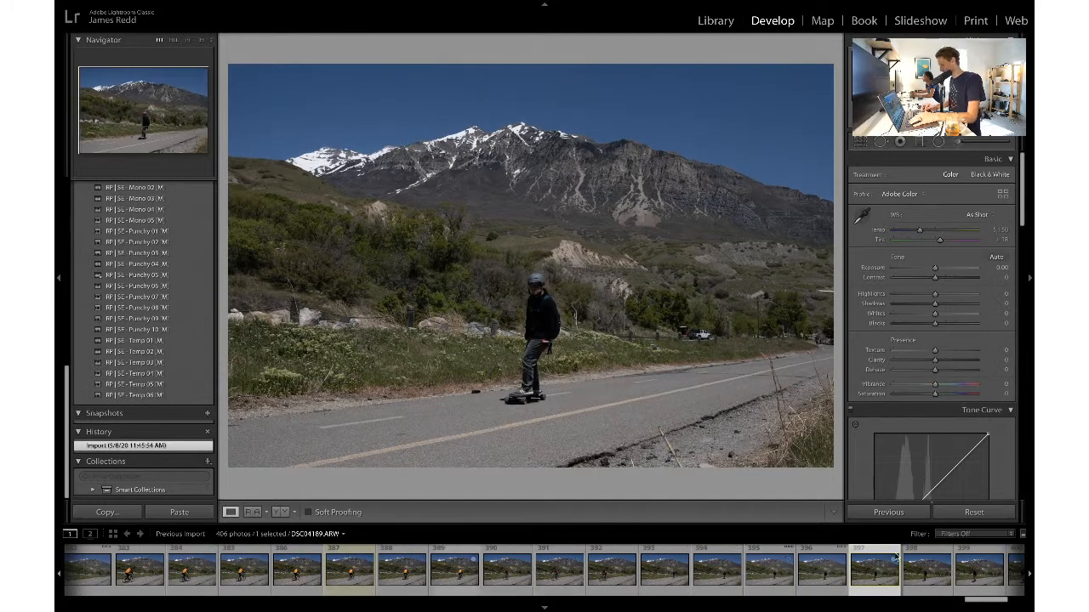
- Paste the copied develop settings onto the skateboarder photo and set its exposure to +0.95
key(Right)
key(Right)
key(Right)
key(Right)
key(Right)
key(Right)
key(Right)
key(Right)
key(Right)
key(Right)
key(Right)
key(Right)
key(Right)
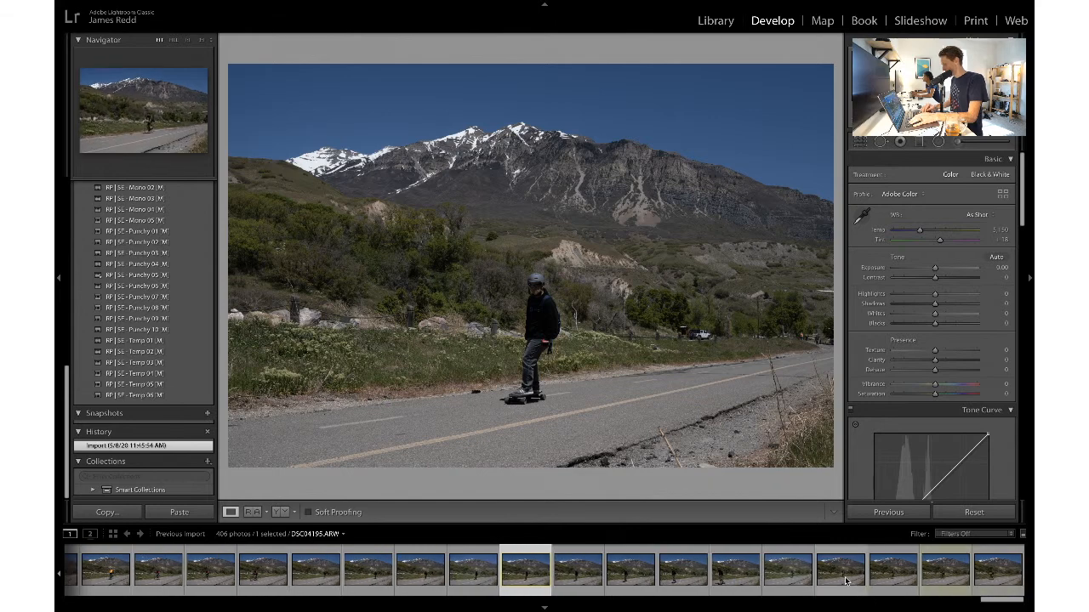
key(ctrl+shift+v)
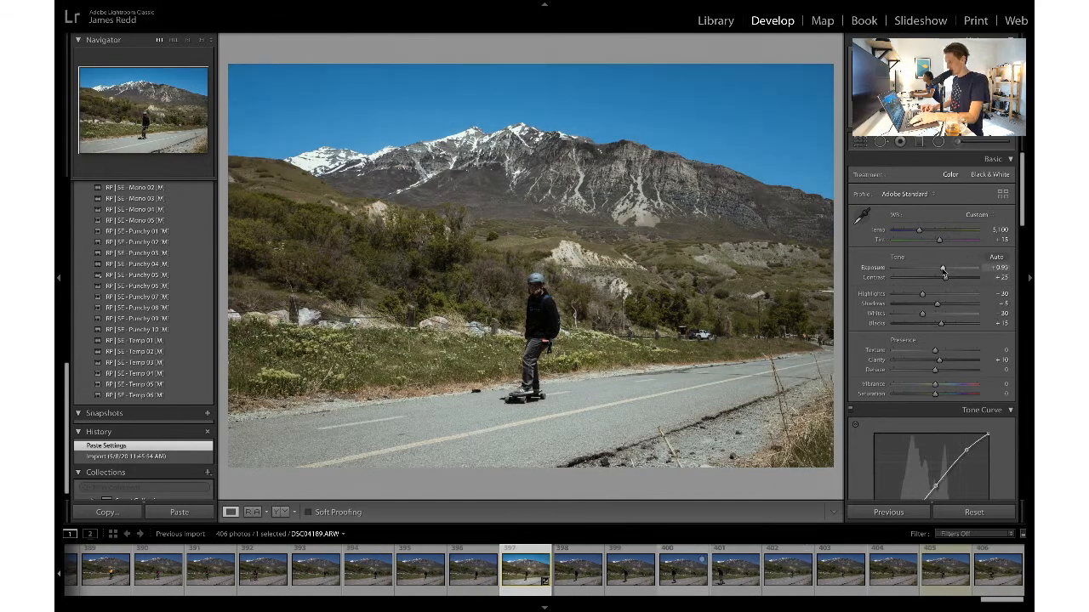
drag(942, 271, 943, 270)
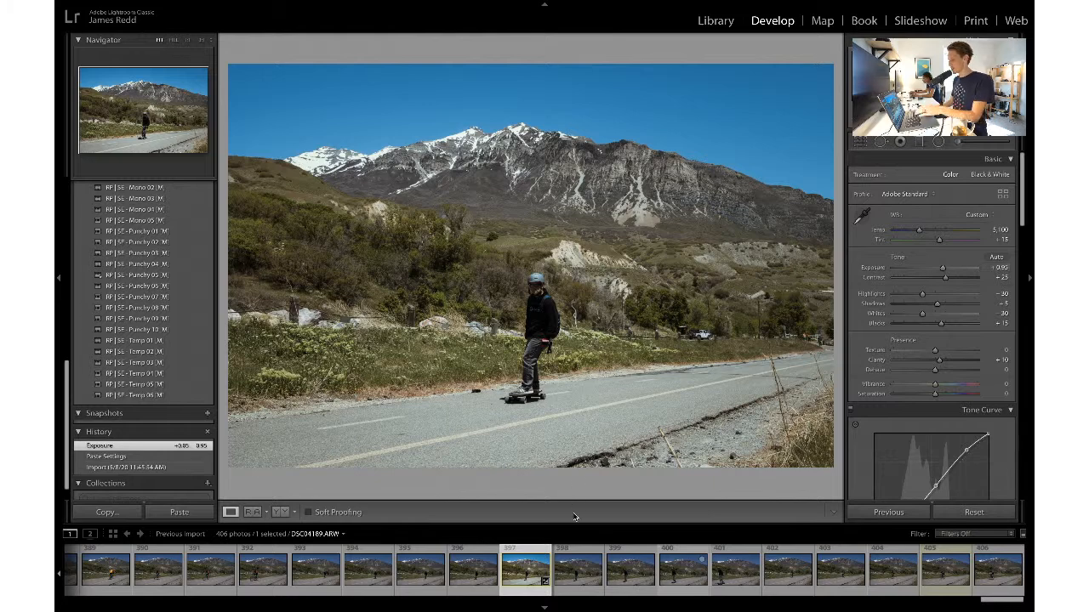
- Compare the skateboarder photo's look with the previously edited square cyclist and white-shirted cyclist photos, then return to it
click(571, 562)
click(571, 560)
scroll(571, 566, up, 3)
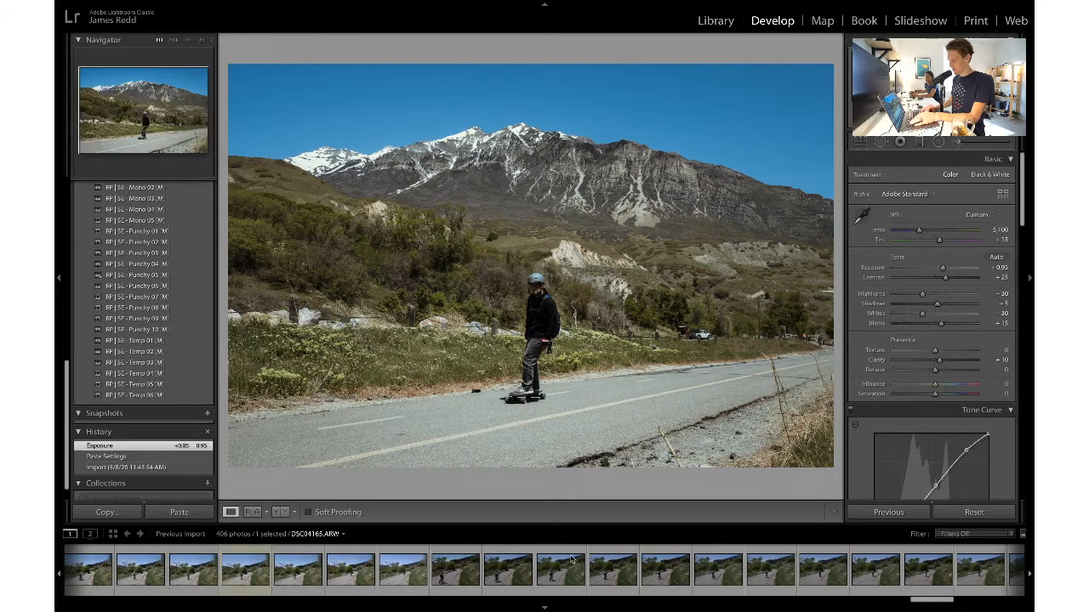
click(417, 577)
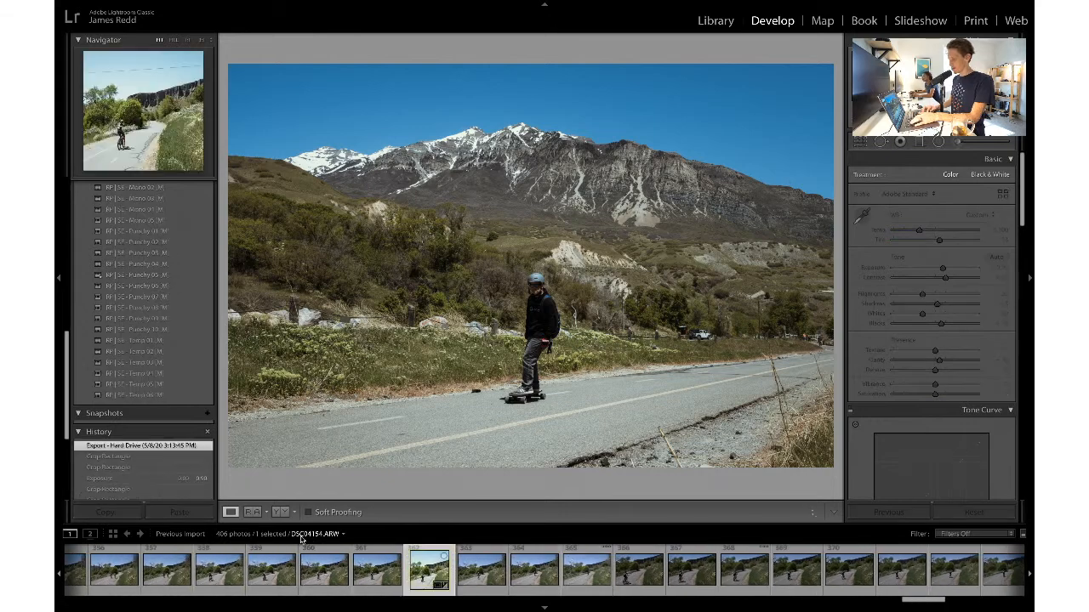
scroll(290, 577, up, 4)
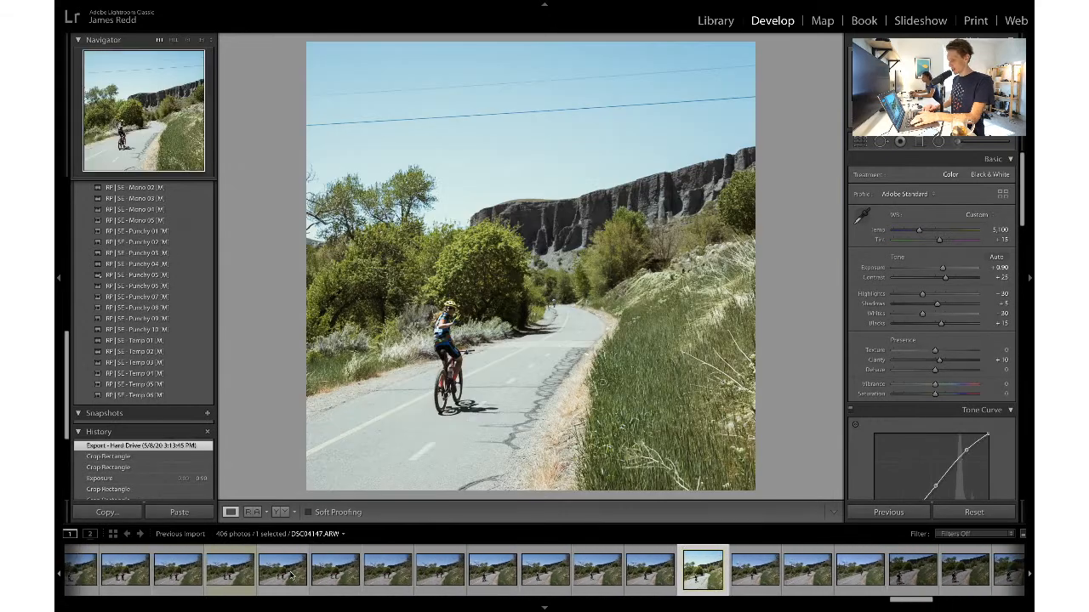
click(541, 582)
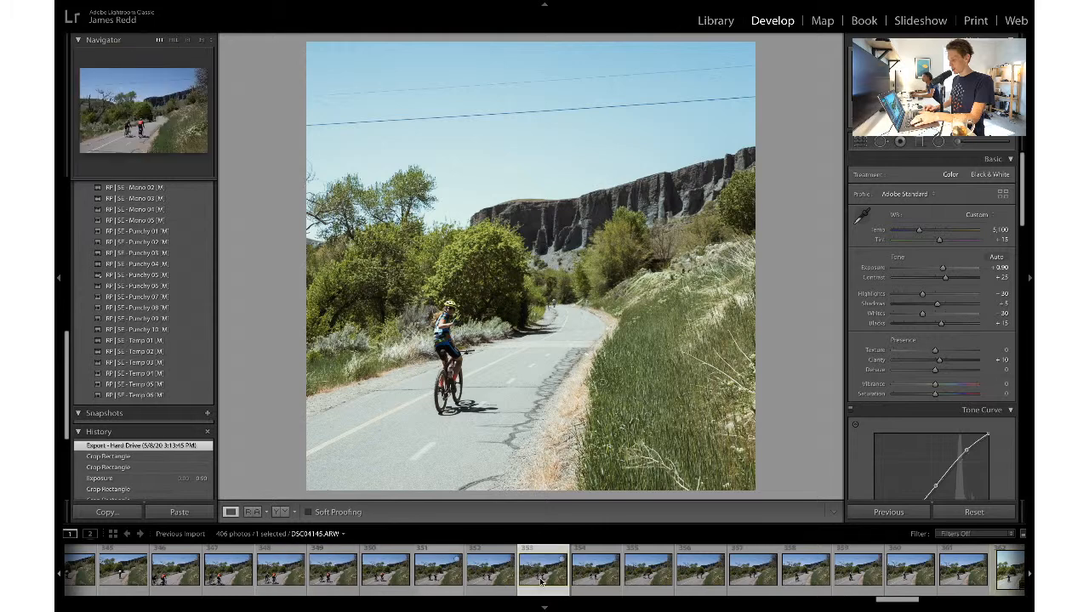
scroll(304, 569, up, 4)
click(304, 571)
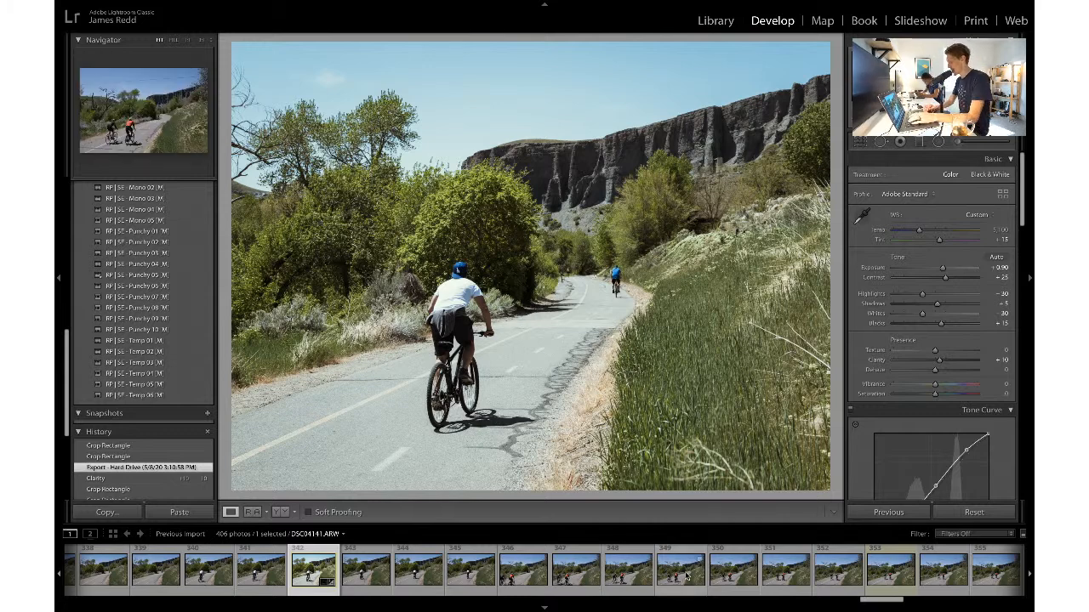
scroll(685, 576, down, 4)
scroll(686, 577, down, 5)
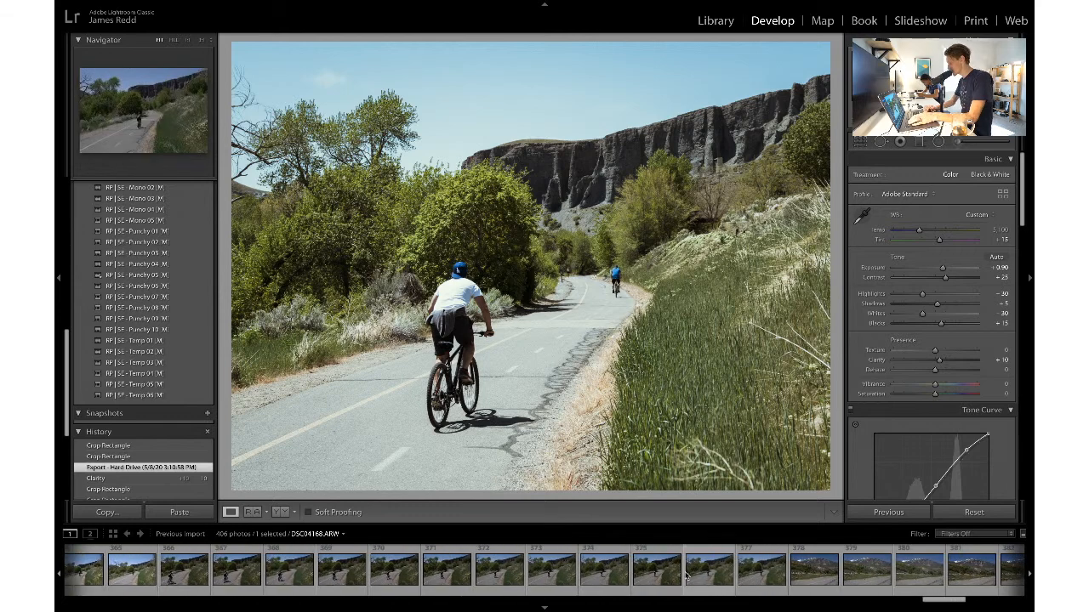
scroll(893, 583, down, 4)
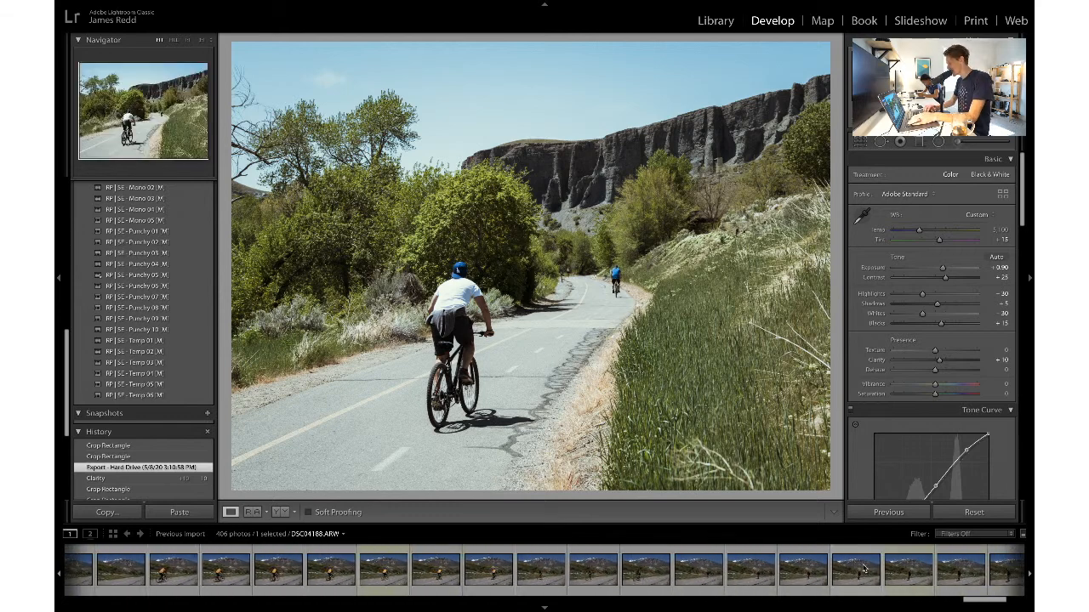
click(907, 576)
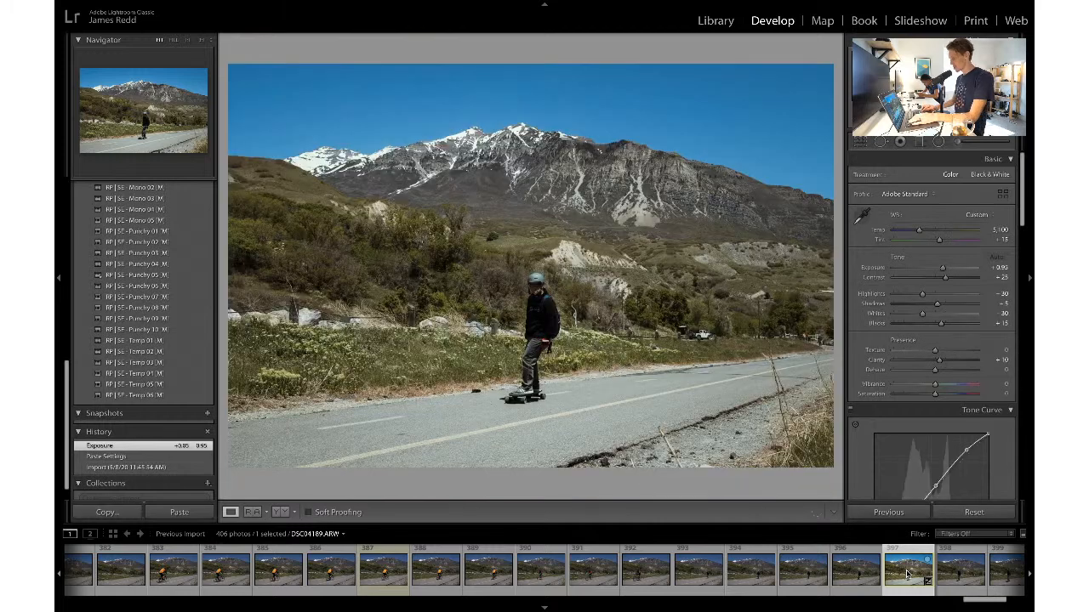
- Raise the skateboarder photo's exposure to +1.40 and crop it to the 4 x 5 / 8 x 10 ratio
scroll(907, 576, down, 2)
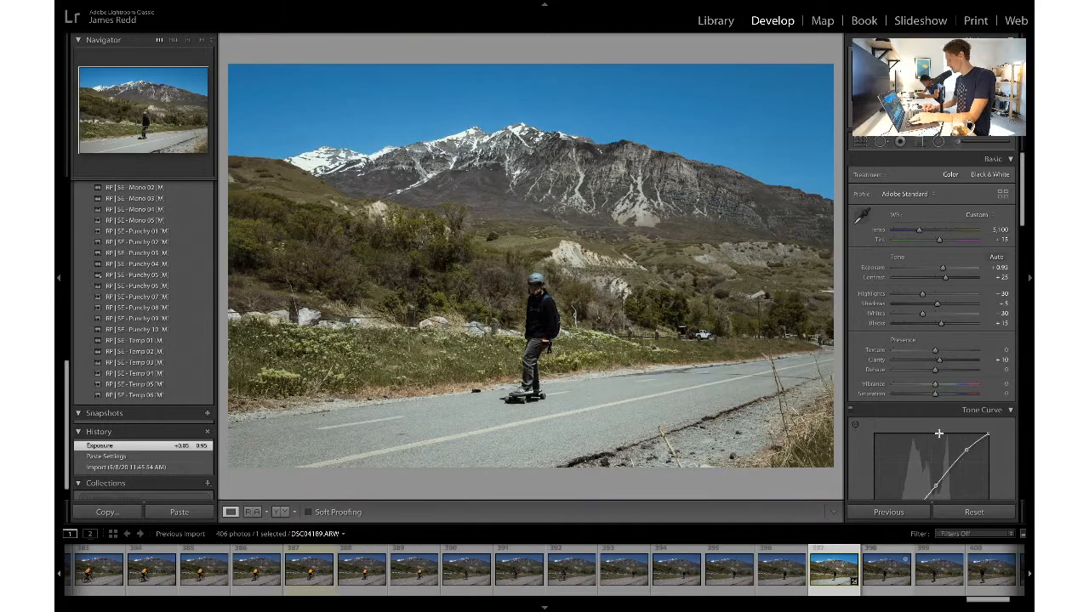
drag(944, 270, 948, 271)
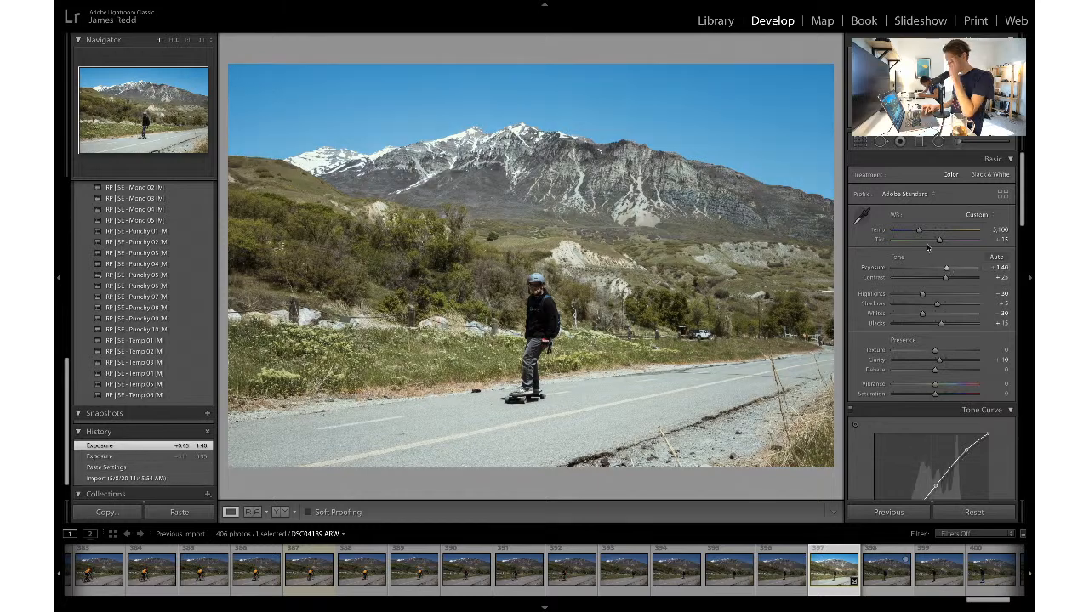
click(862, 142)
click(978, 180)
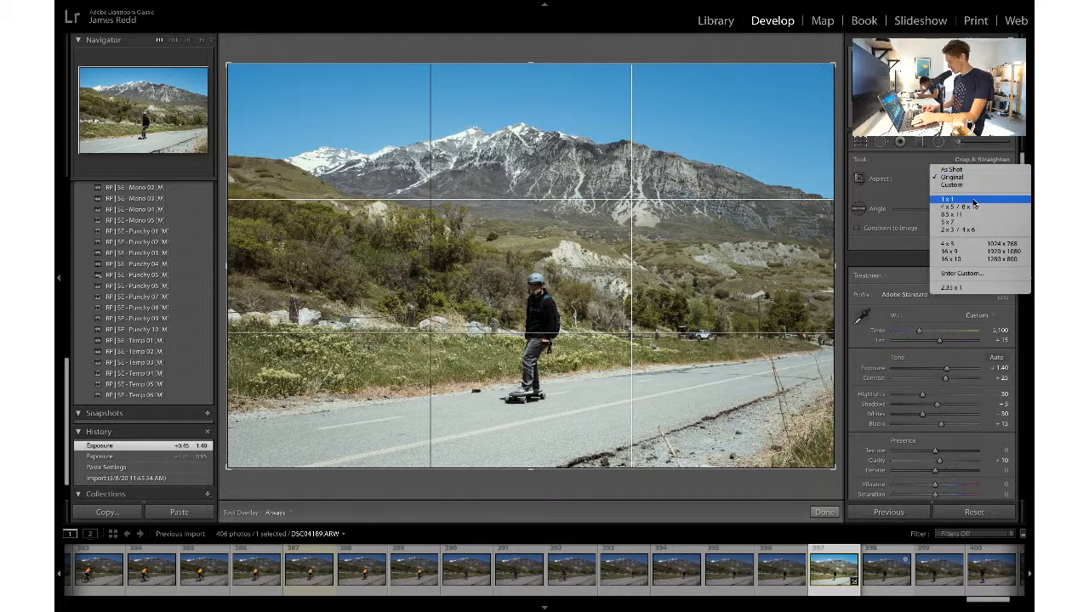
click(974, 207)
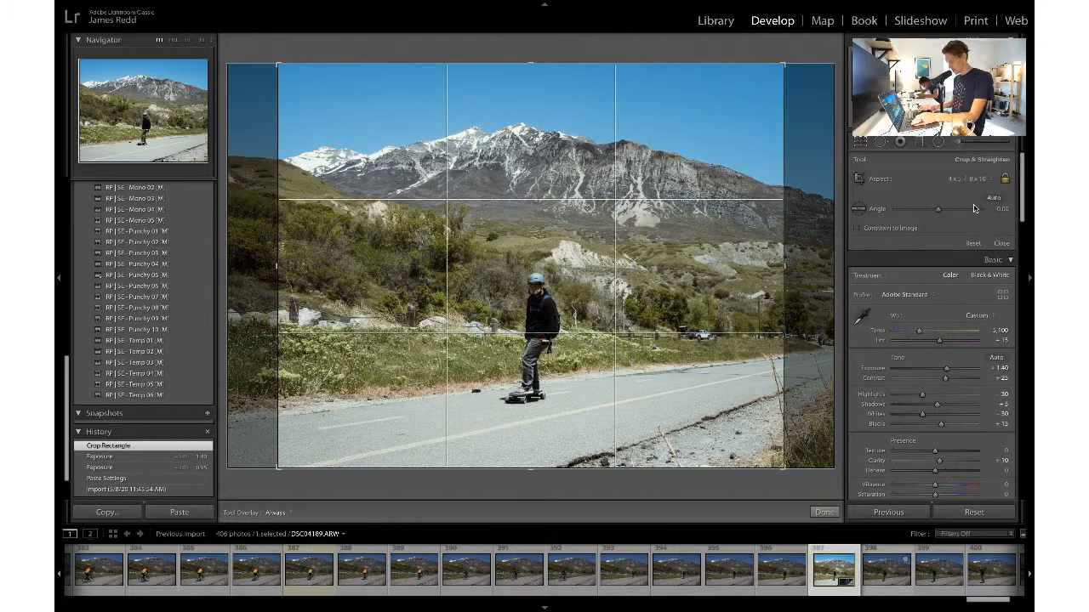
click(1000, 244)
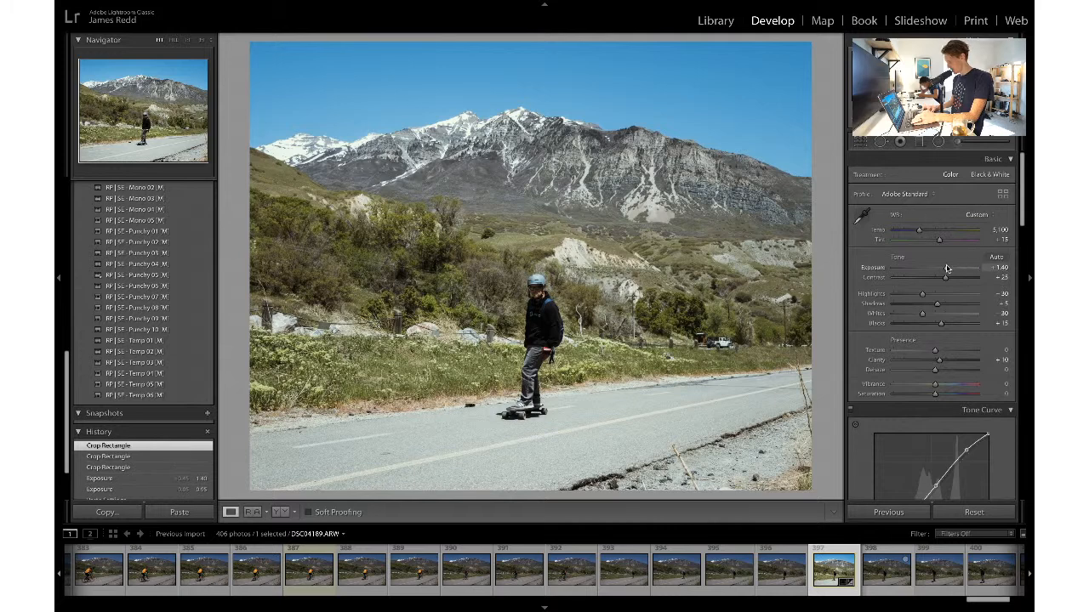
- Raise the skateboarder photo's exposure to +1.60 and on to +1.65, reviewing its detail and lens correction settings in between
drag(947, 267, 950, 266)
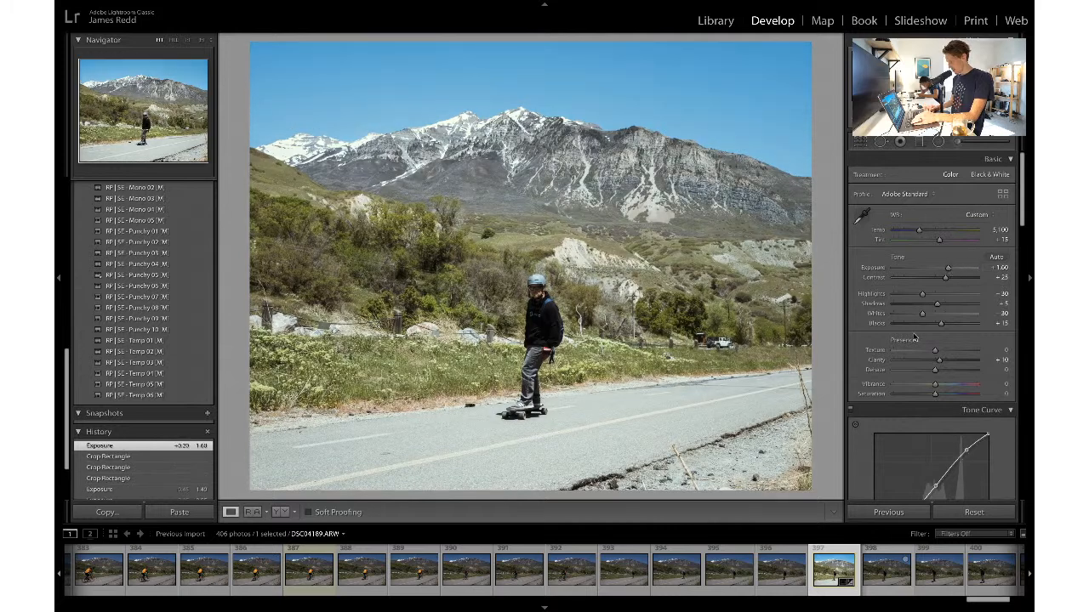
scroll(913, 333, down, 5)
scroll(913, 333, down, 10)
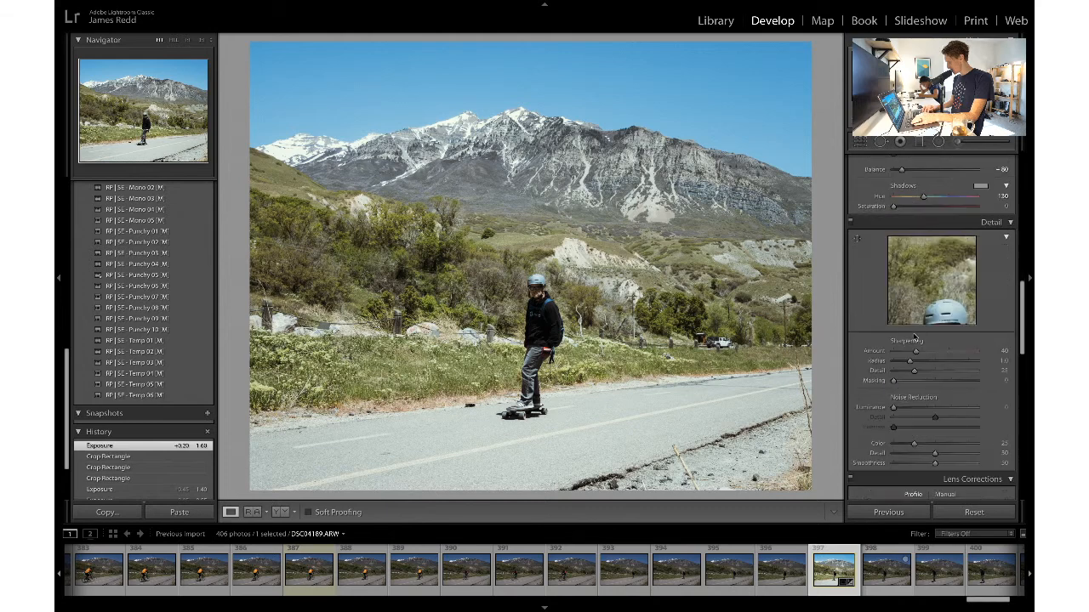
scroll(914, 338, down, 6)
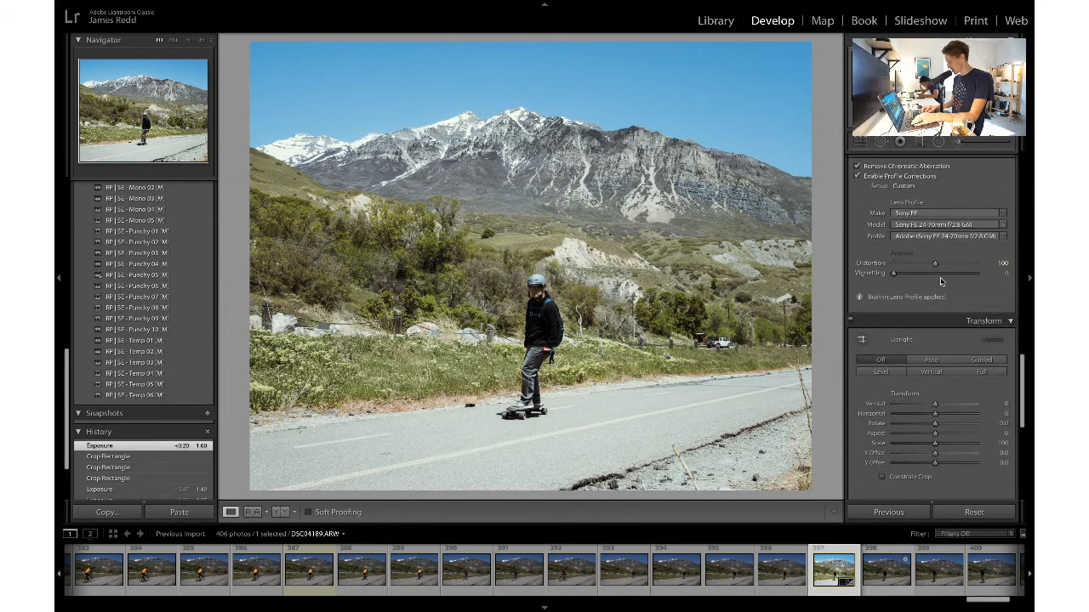
scroll(939, 281, up, 3)
scroll(939, 281, up, 15)
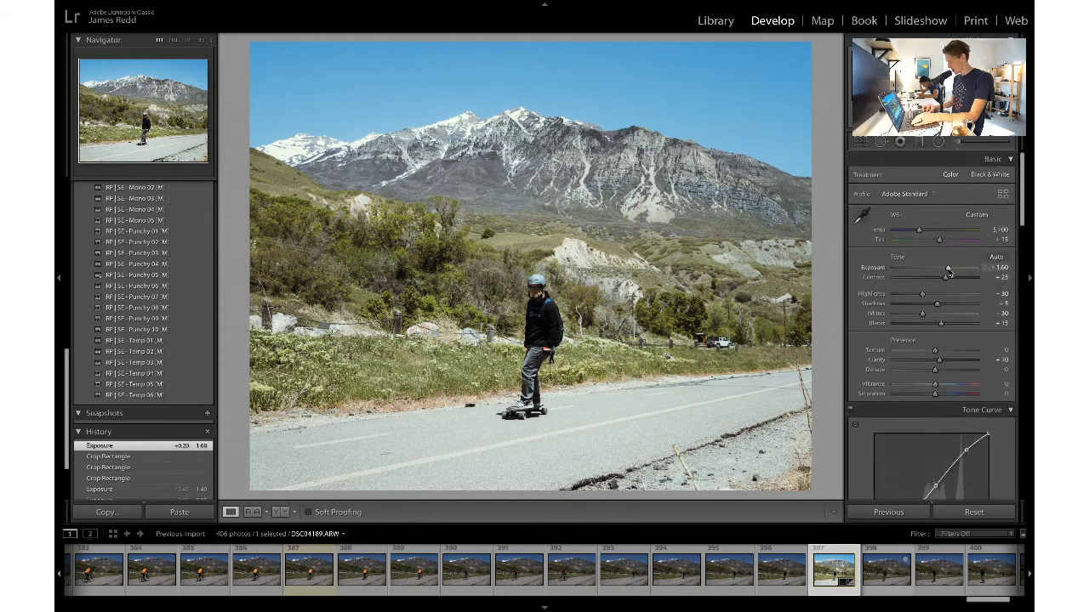
drag(949, 271, 950, 271)
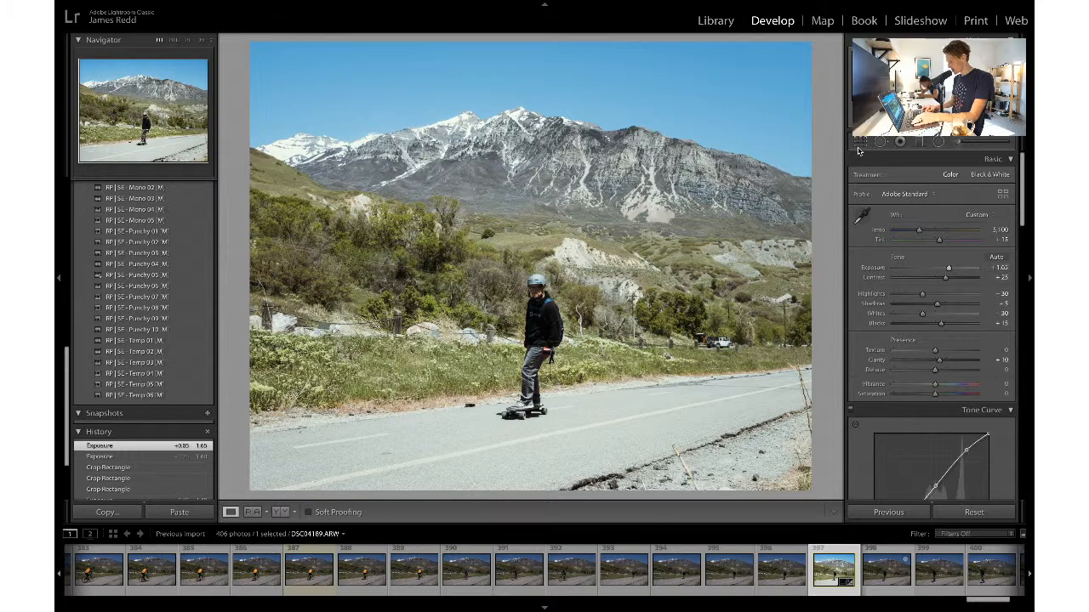
- Recrop the skateboarder photo to the 4 x 3 ratio and fine-tune the framing around the skateboarder
click(861, 142)
click(972, 179)
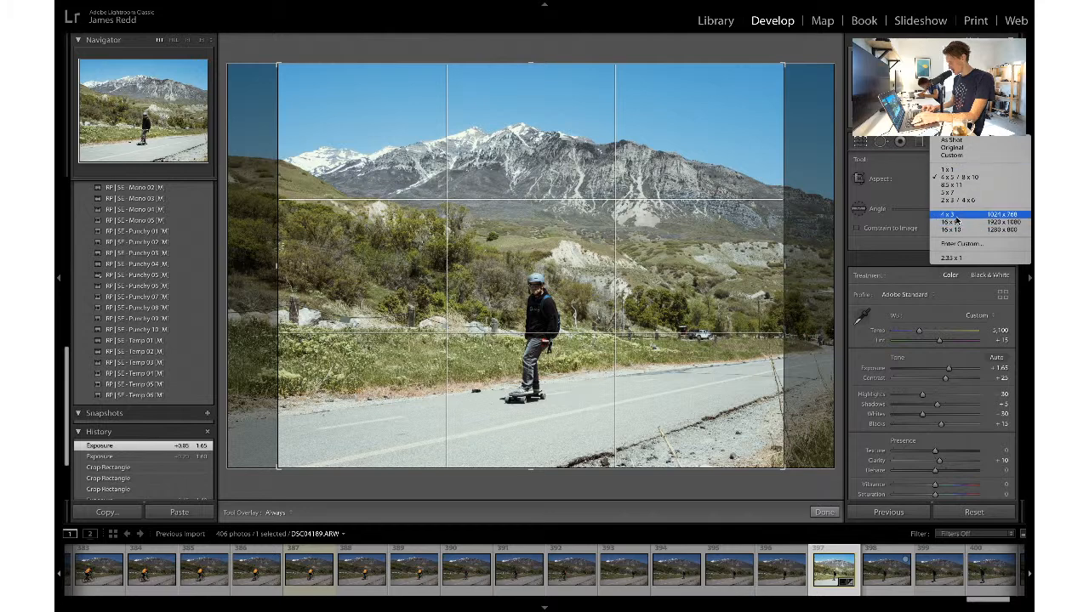
click(950, 214)
drag(570, 434, 571, 447)
key(Return)
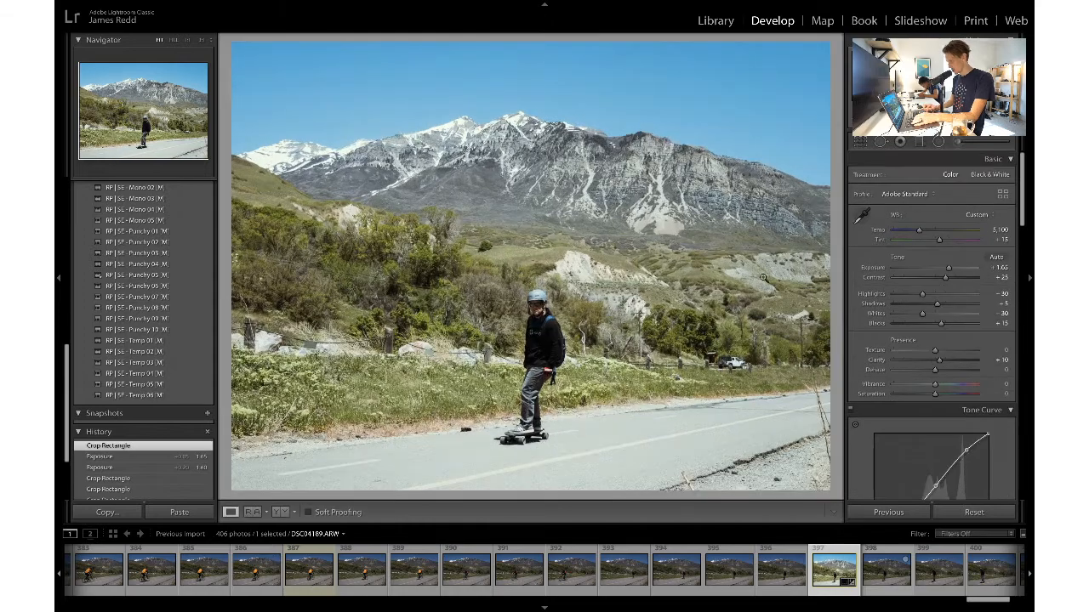
click(861, 145)
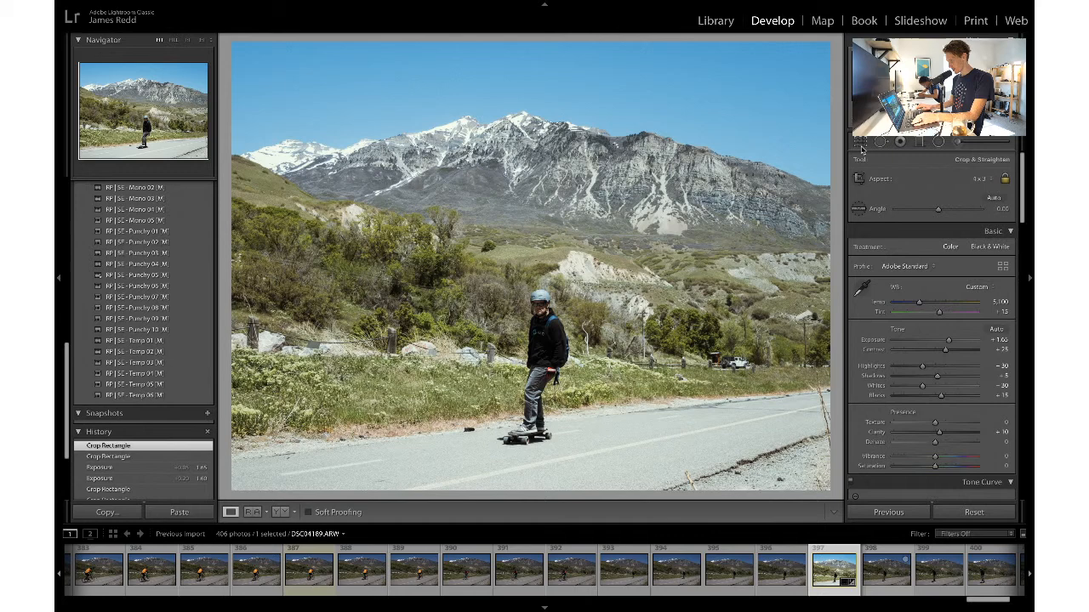
click(862, 147)
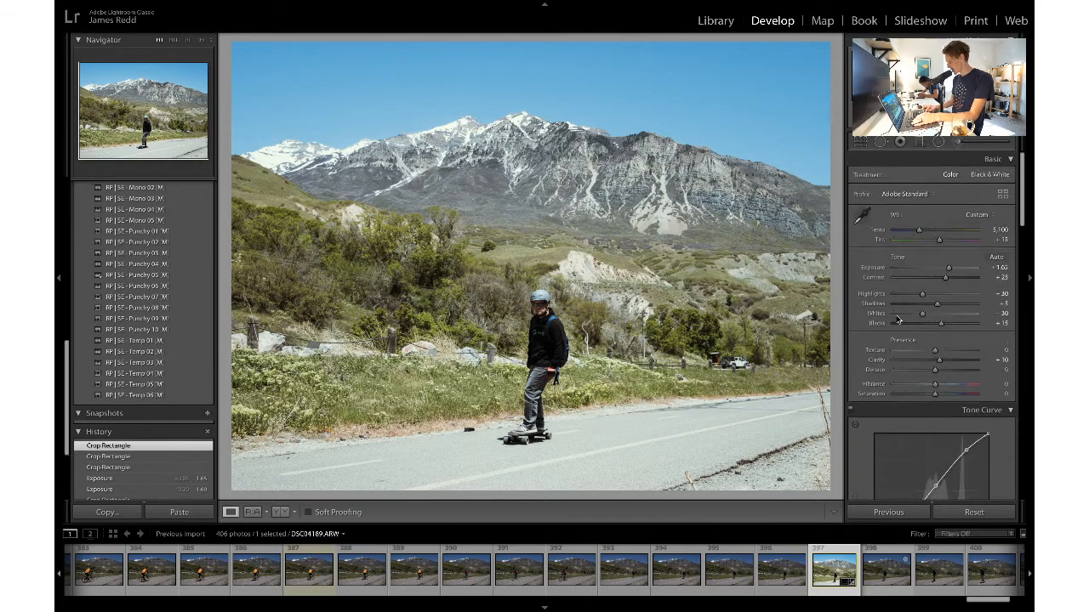
- Set the skateboarder photo's exposure to +1.70 and its contrast to +30, undoing a trial reduction of the highlights in between
click(949, 267)
drag(921, 294, 914, 295)
key(super+z)
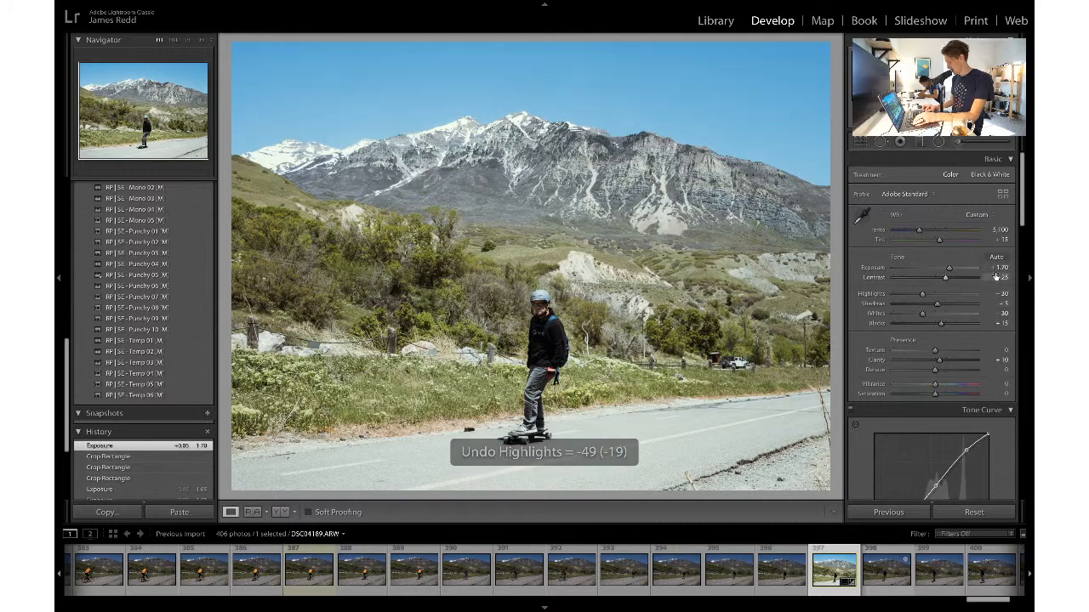
click(995, 277)
text(30)
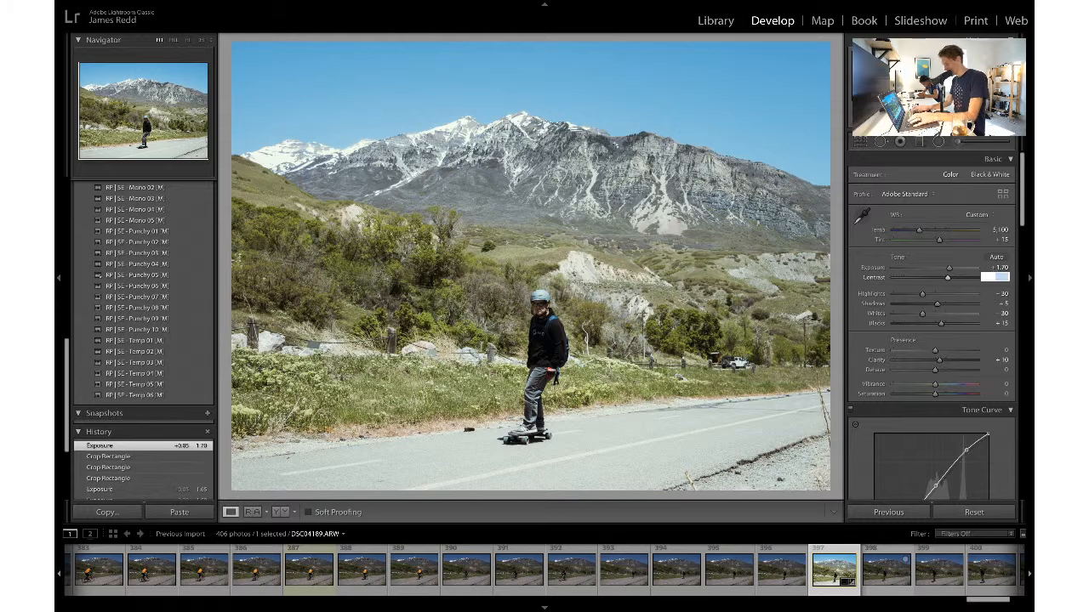
key(Return)
- Try clarity at 0 on the skateboarder photo, compare it with the previous setting, and undo it
click(995, 360)
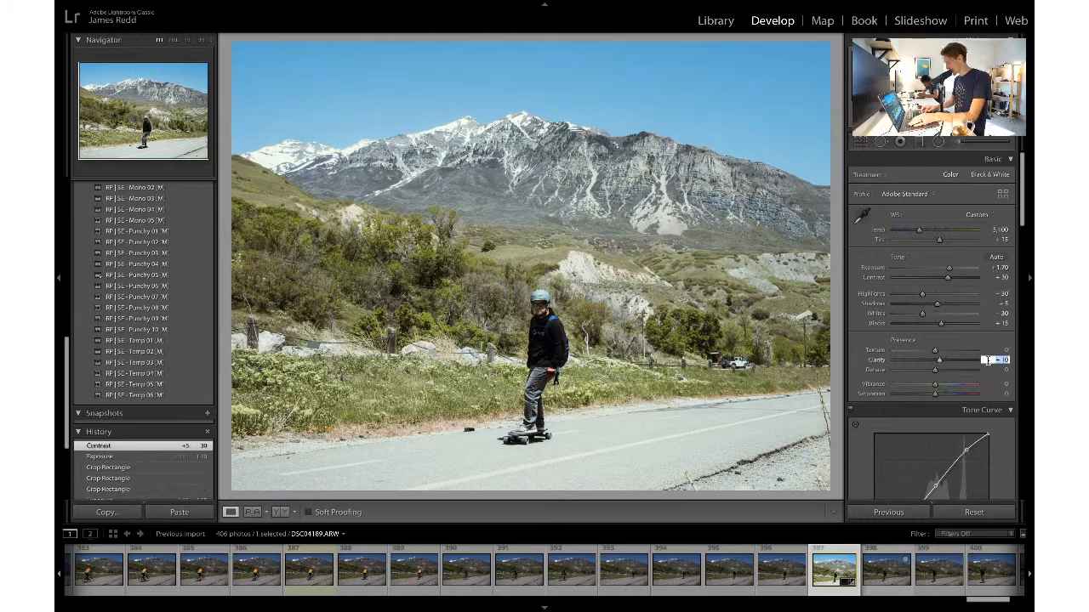
text(0)
key(Return)
key(ctrl+z)
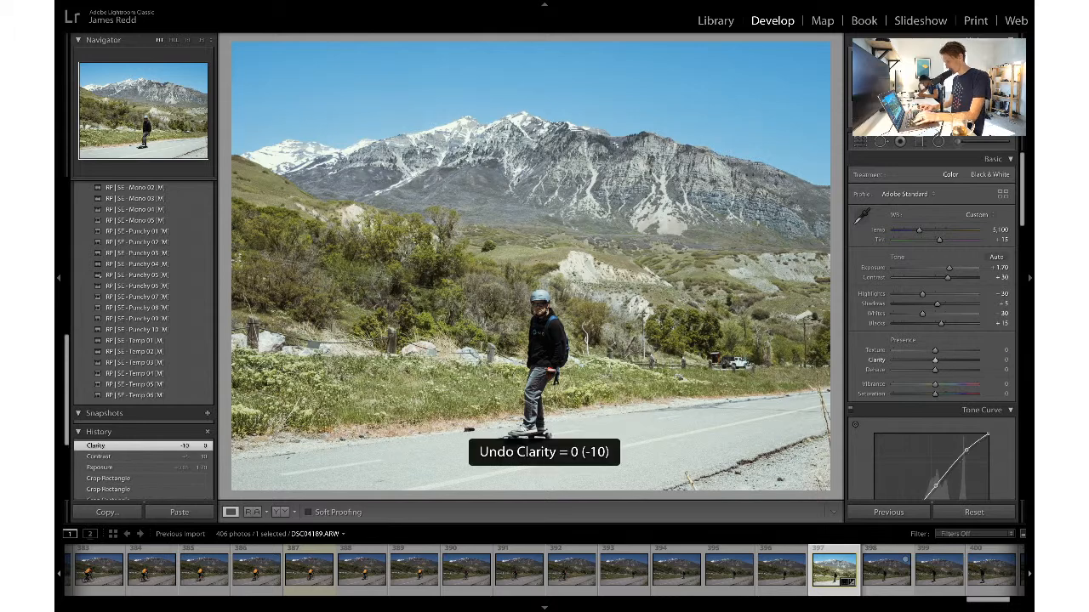
key(ctrl+y)
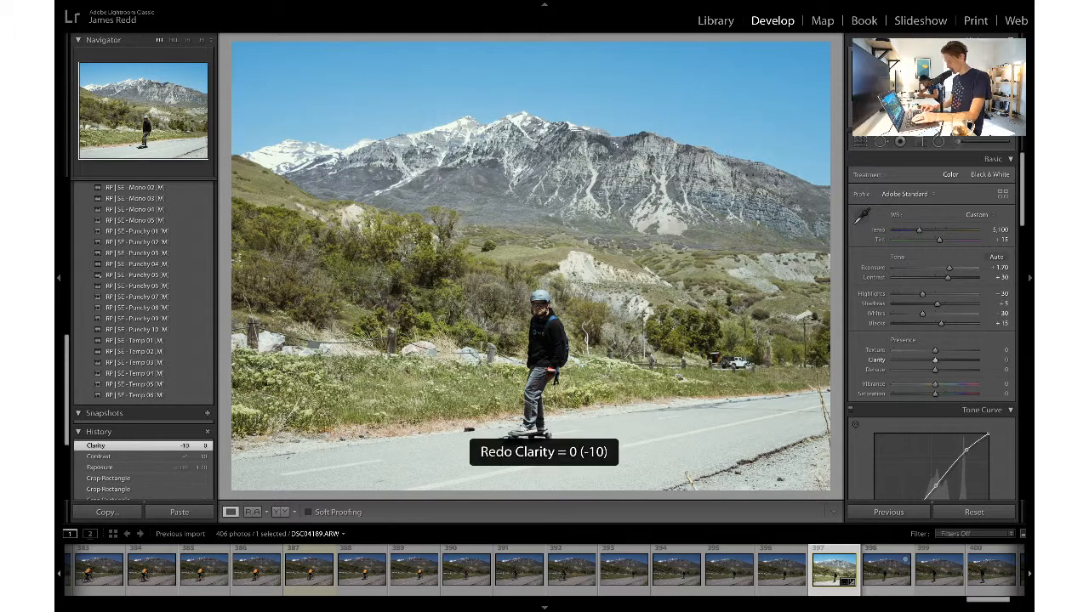
key(ctrl+z)
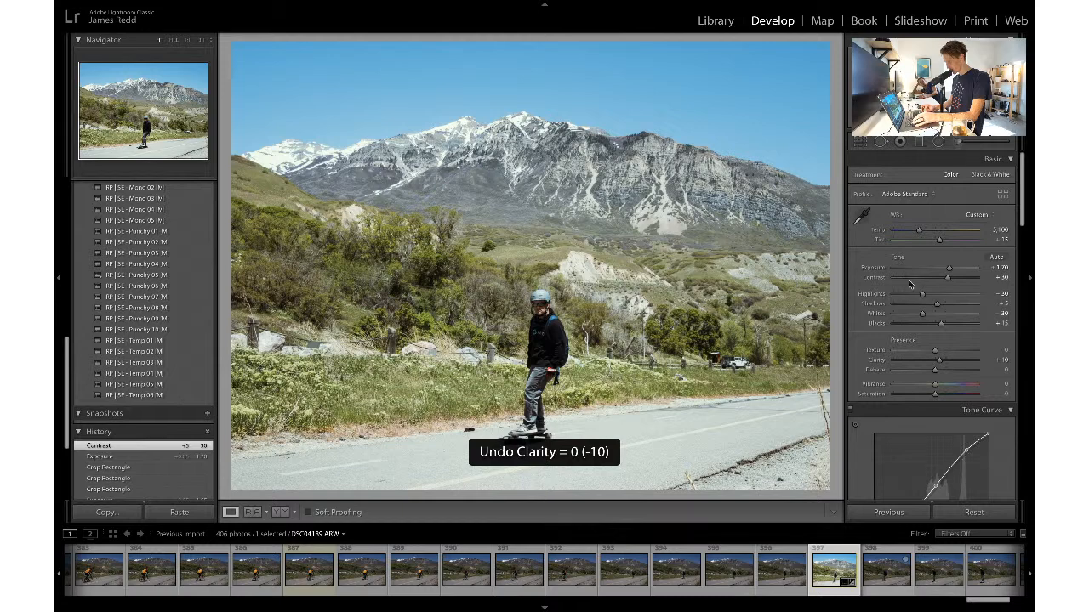
- Shrink the adjustment brush to size 21 and paint a mask over the skateboarder's face
key(k)
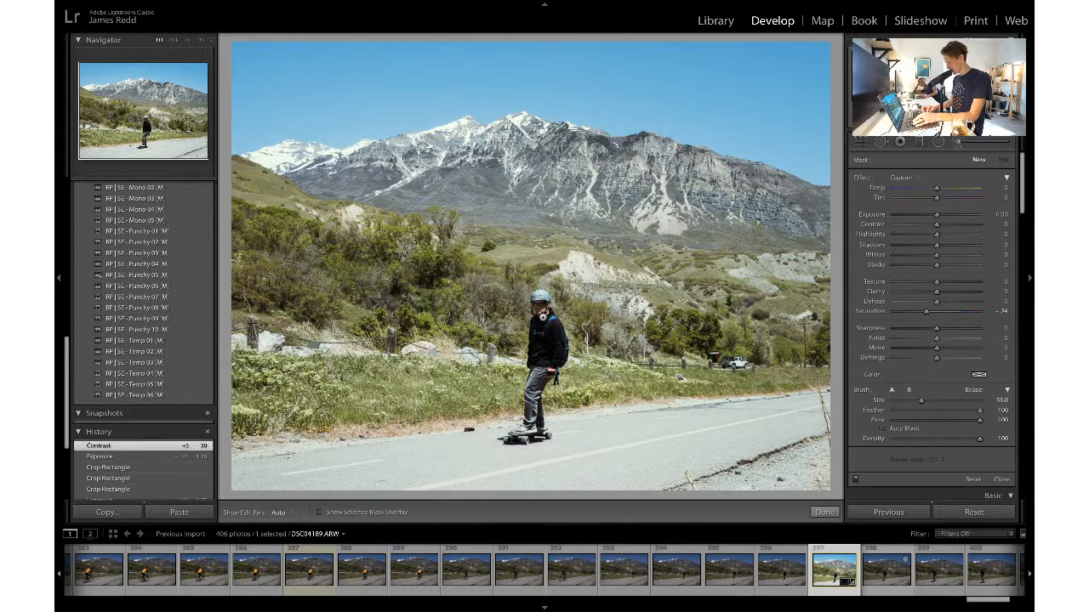
key(bracketleft)
key(bracketleft)
key(bracketleft)
key(bracketleft)
key(bracketleft)
key(bracketleft)
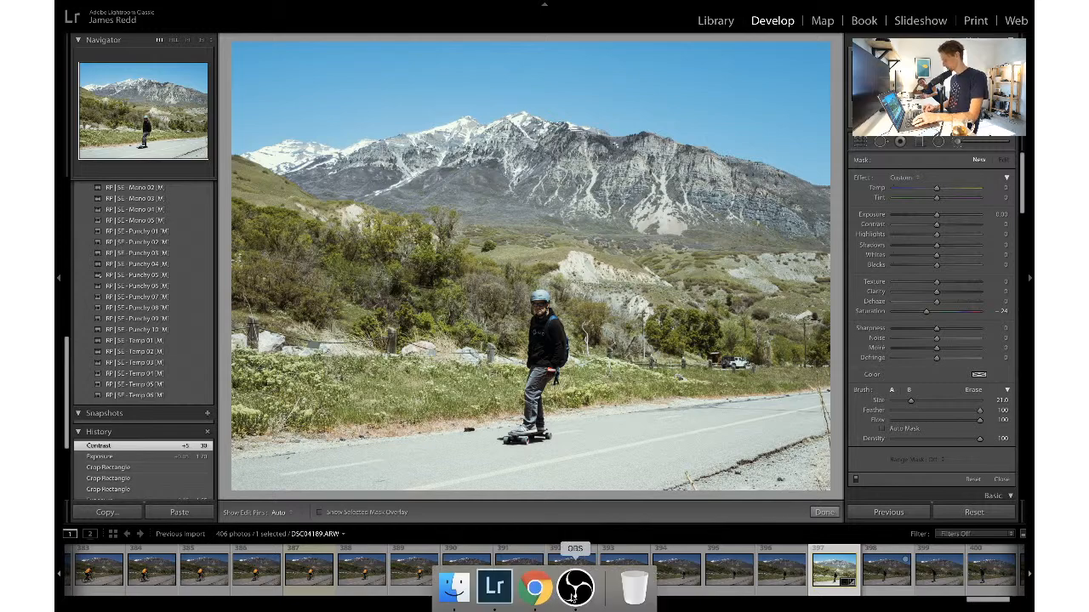
click(573, 587)
key(ctrl+Right)
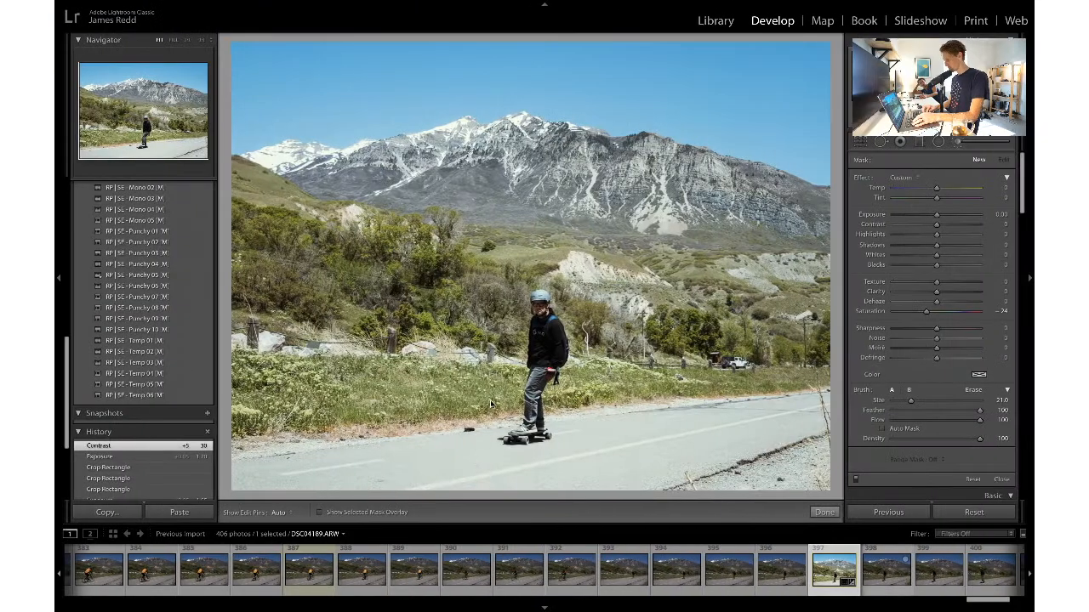
mouse_move(542, 306)
mouse_down()
mouse_move(547, 335)
mouse_move(537, 307)
mouse_up()
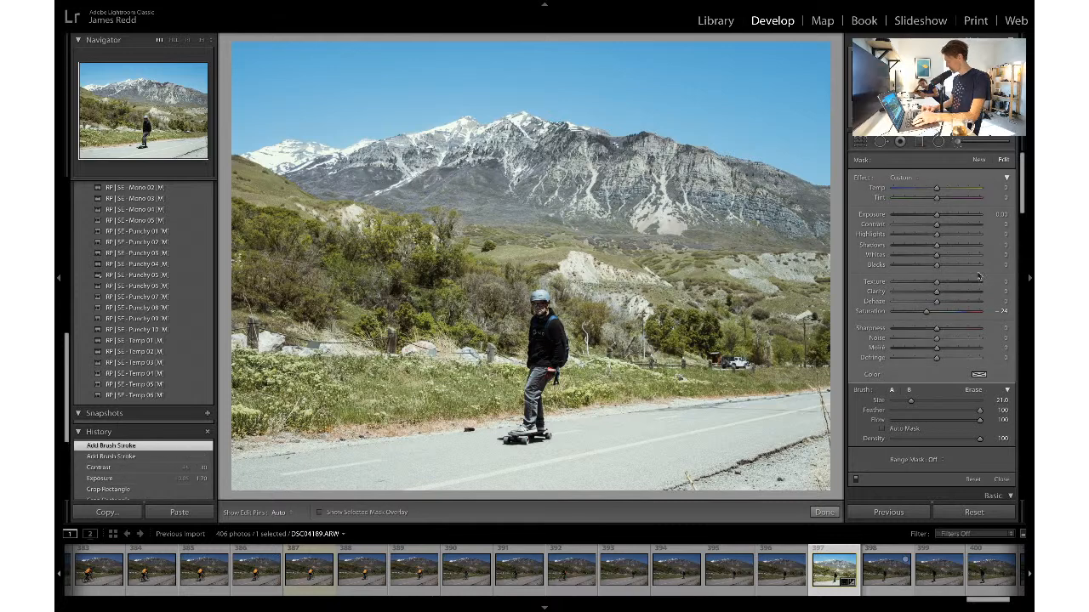
- Set the face brush's saturation to 0 and raise its shadows to 24
click(1004, 312)
text(0)
key(Return)
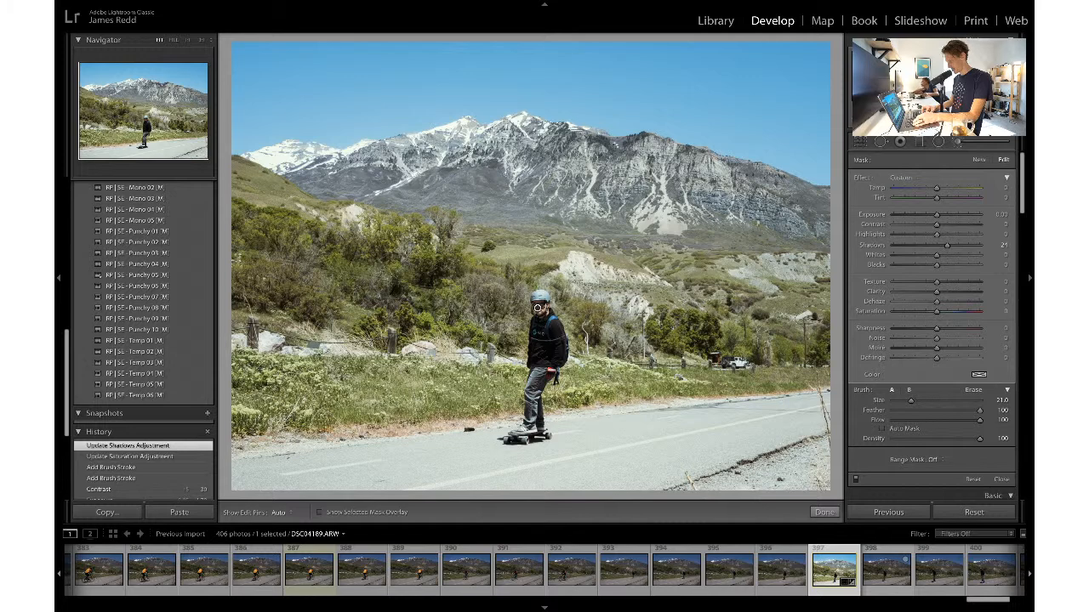
- Extend the shadow-lifting brush mask onto the skateboarder's upper chest and close the adjustment brush
click(538, 308)
key(h)
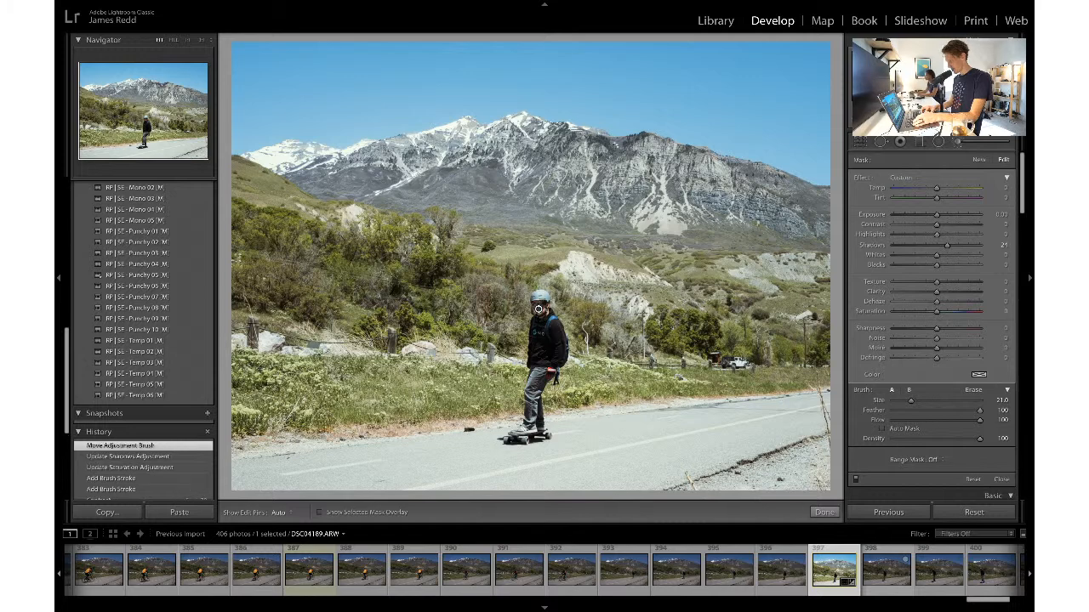
drag(539, 308, 539, 319)
key(h)
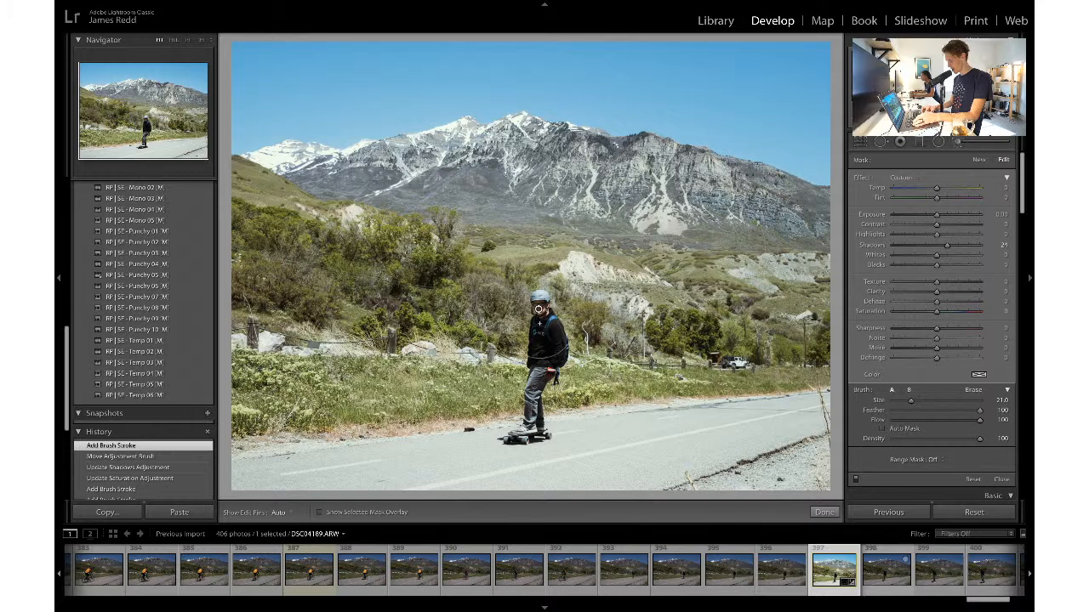
click(546, 325)
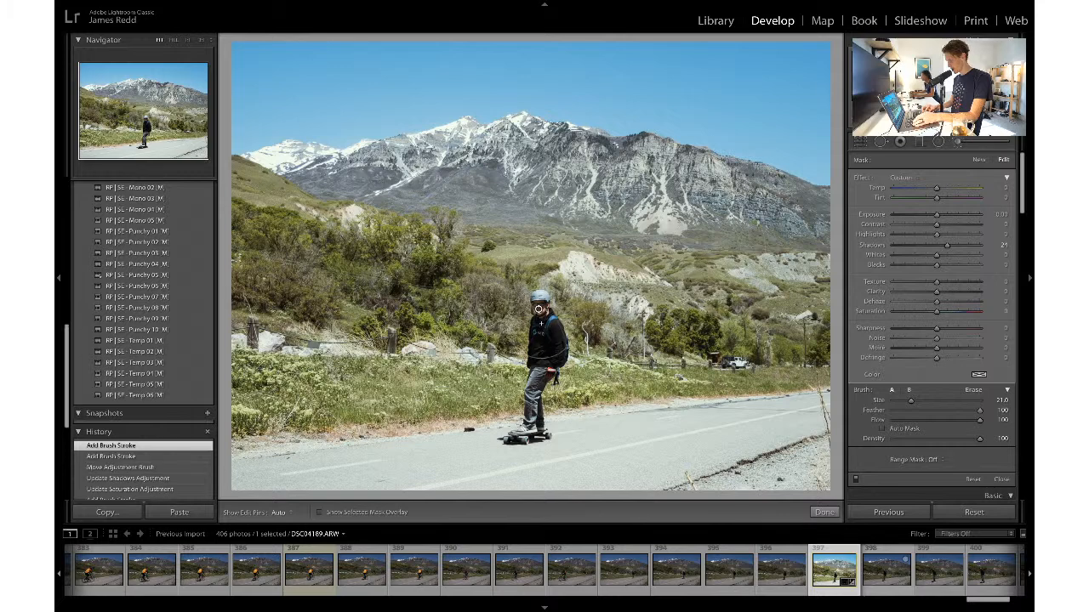
click(961, 146)
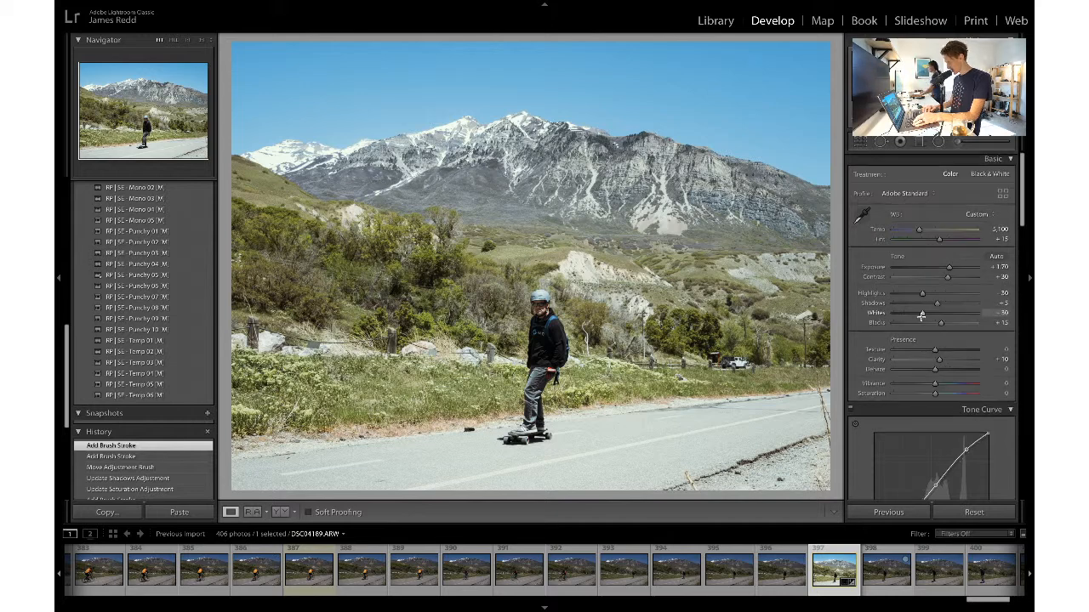
- Set the blue luminance to +11 and the blue hue to -15 in the HSL adjustments
scroll(927, 340, down, 5)
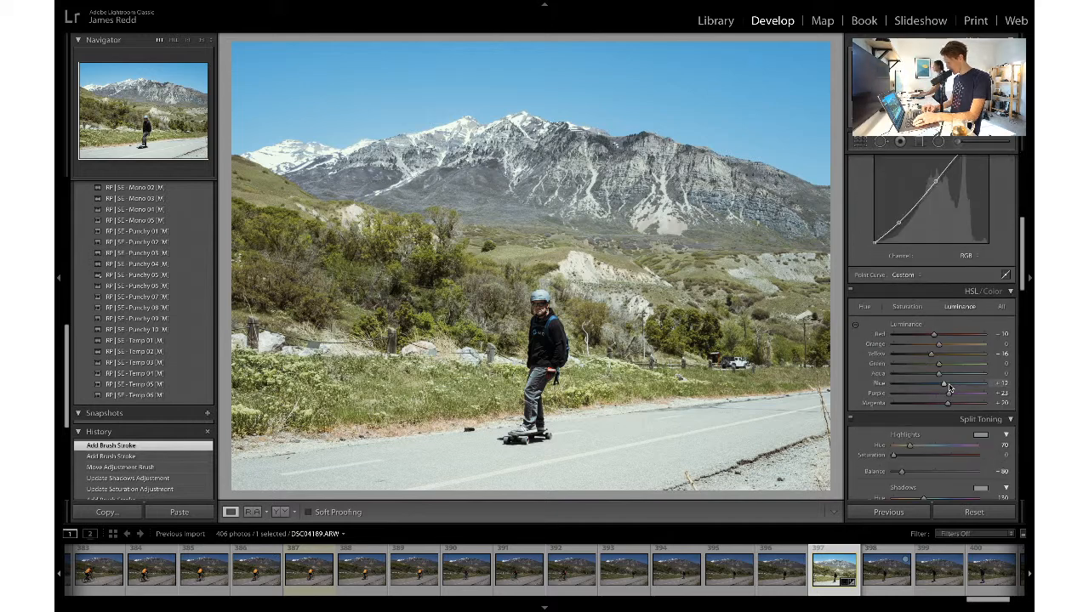
drag(943, 384, 944, 383)
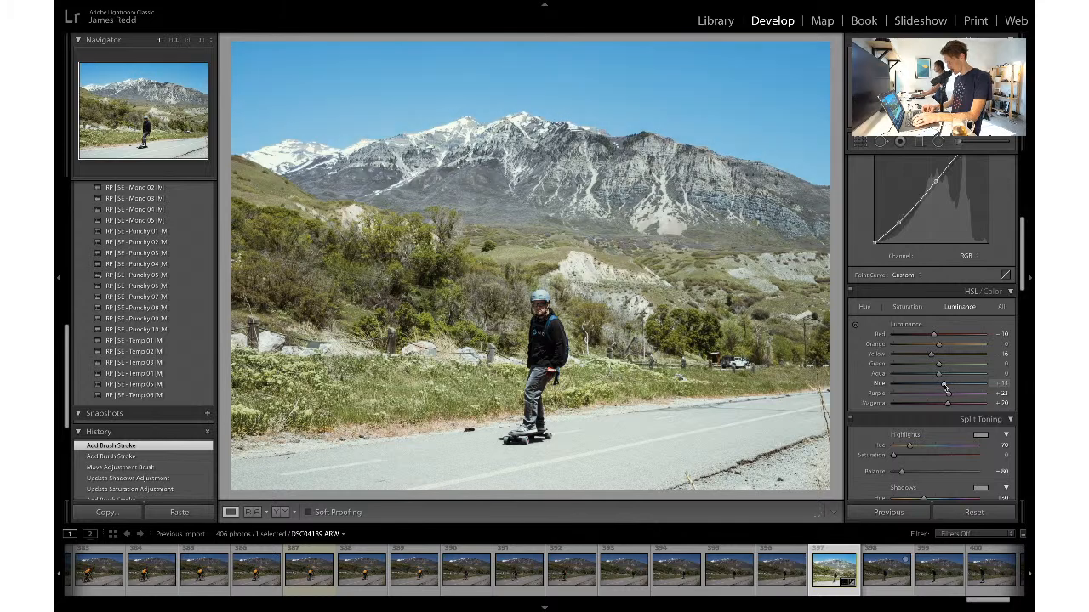
click(909, 307)
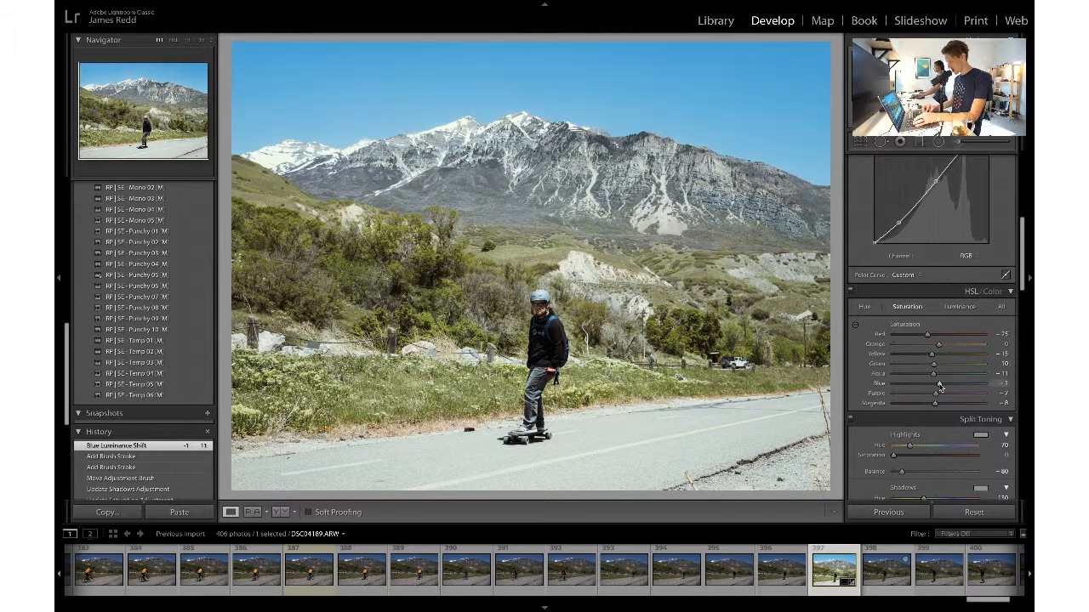
key(ctrl+z)
click(864, 306)
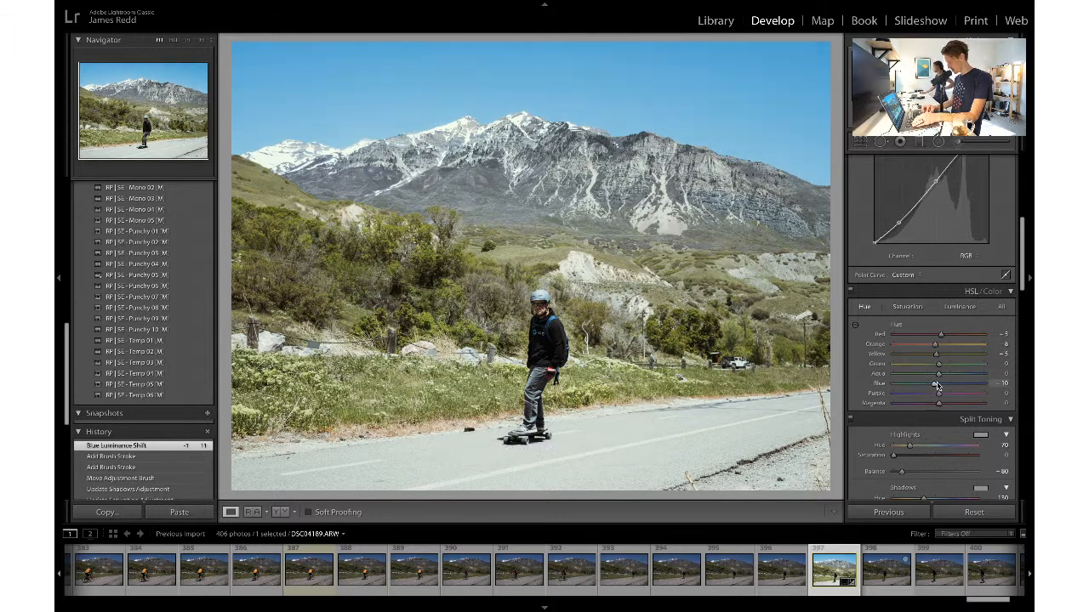
click(996, 383)
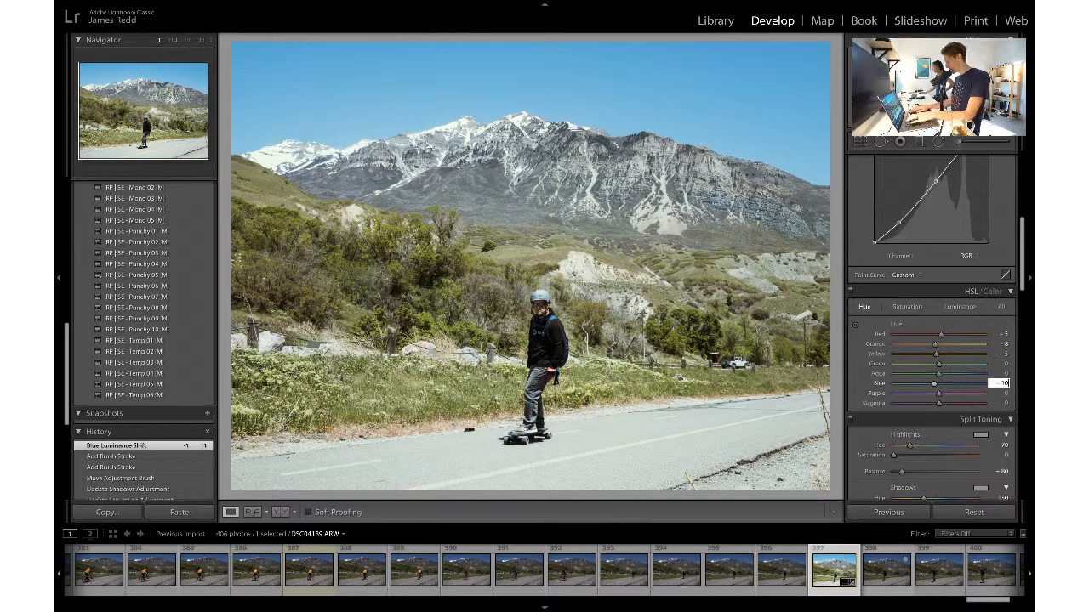
key(Return)
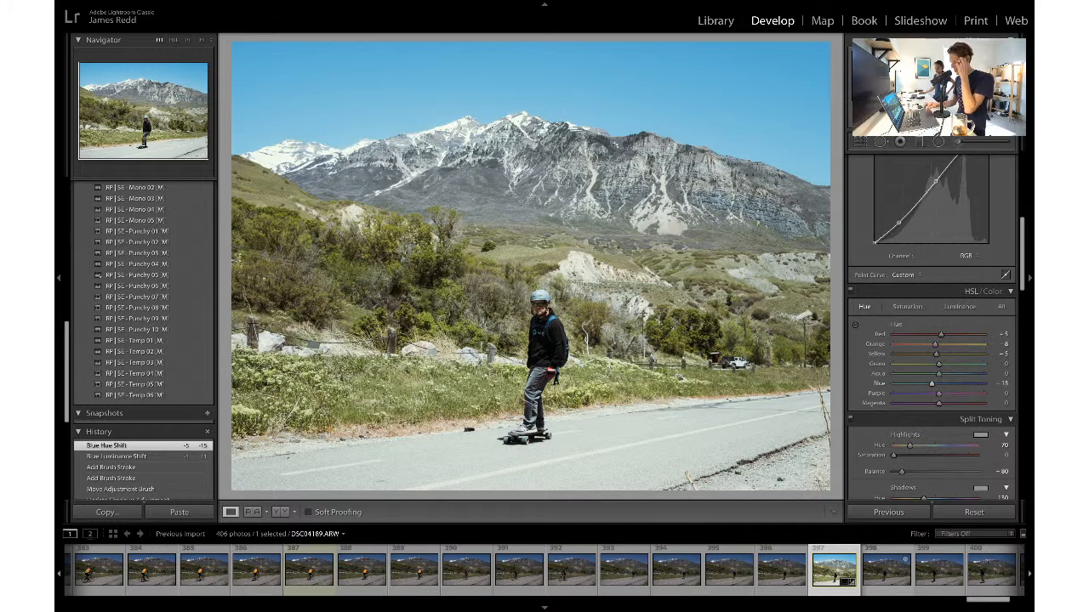
- Try a blue hue of -25 for the sky and undo it
click(1003, 384)
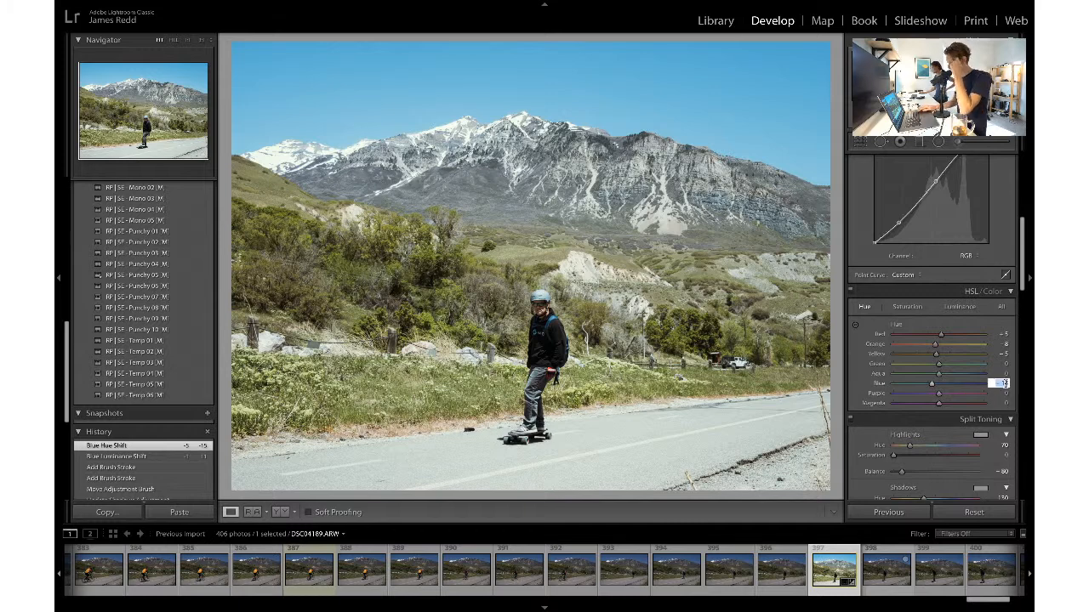
text(-25)
key(Return)
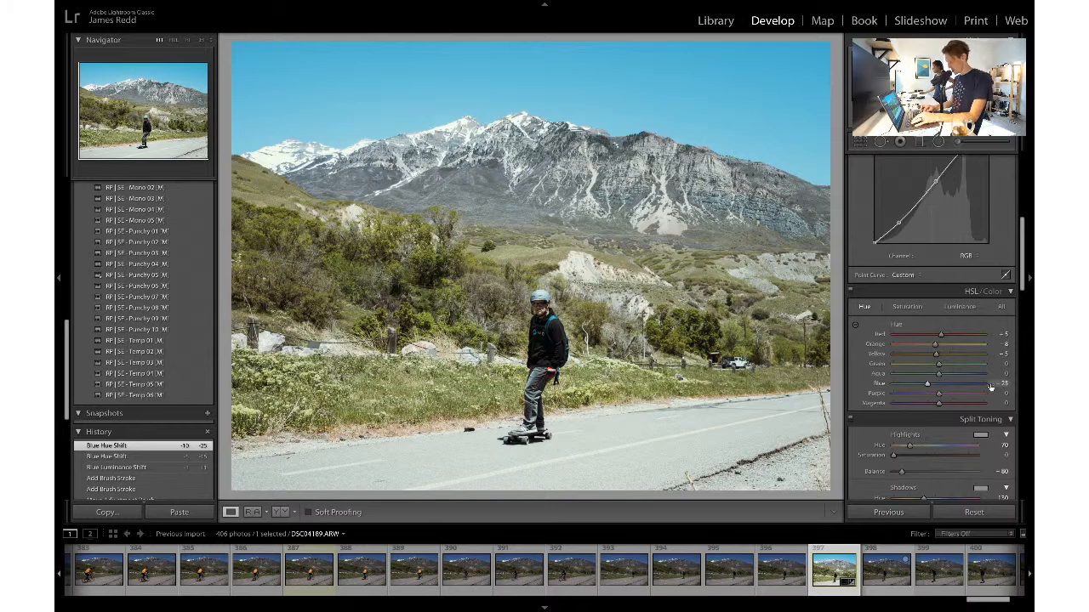
key(ctrl+z)
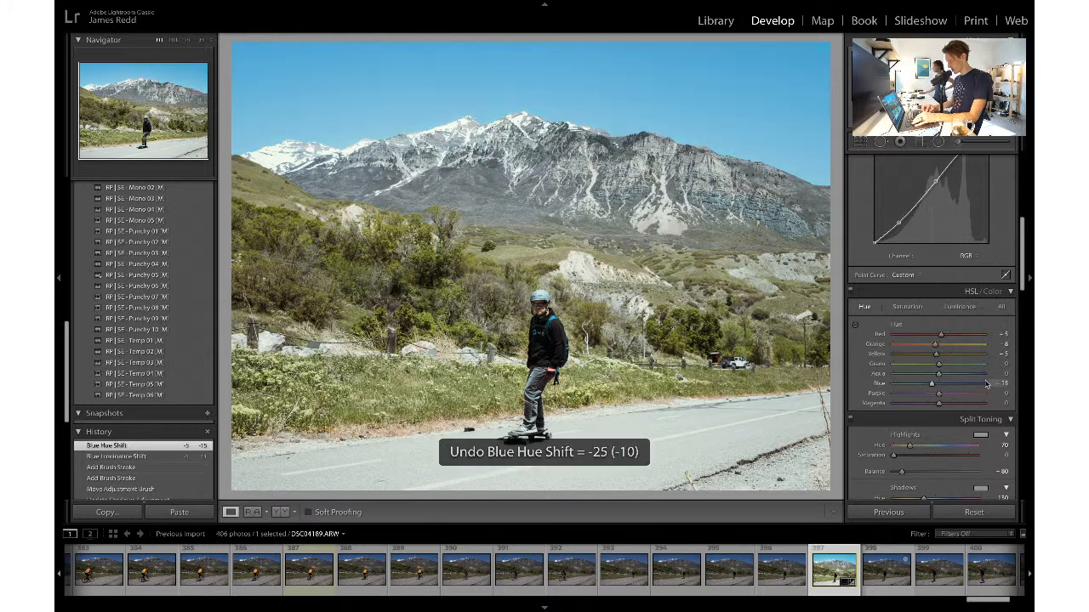
- Raise the blue luminance to +12
click(959, 306)
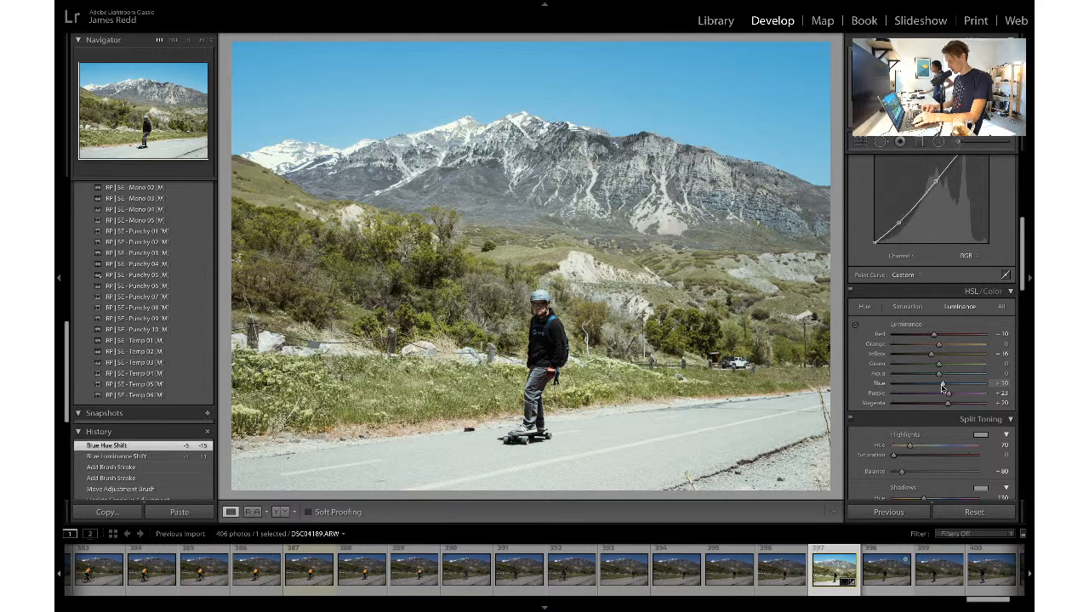
drag(942, 387, 944, 387)
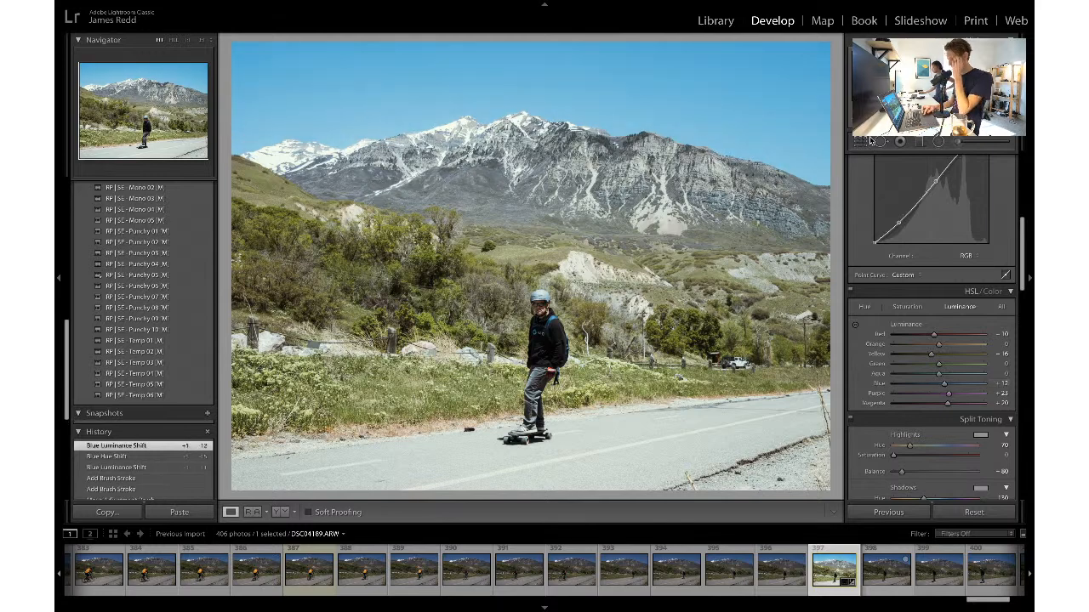
- Set the existing large radial filter's highlights to -100, shift the filter slightly upward above the skateboarder, and close it
click(959, 142)
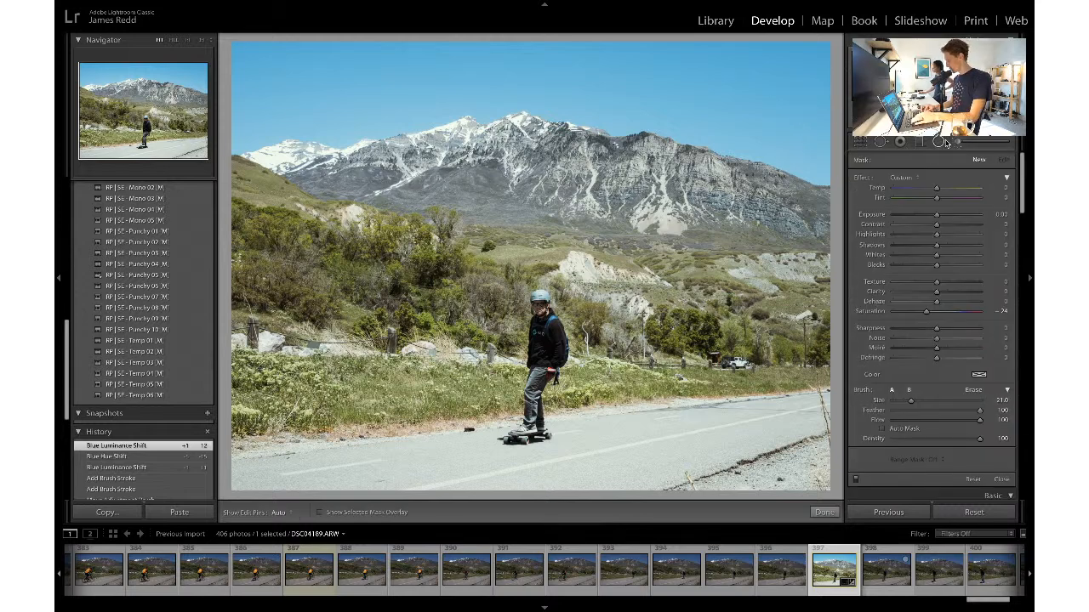
click(939, 141)
click(525, 294)
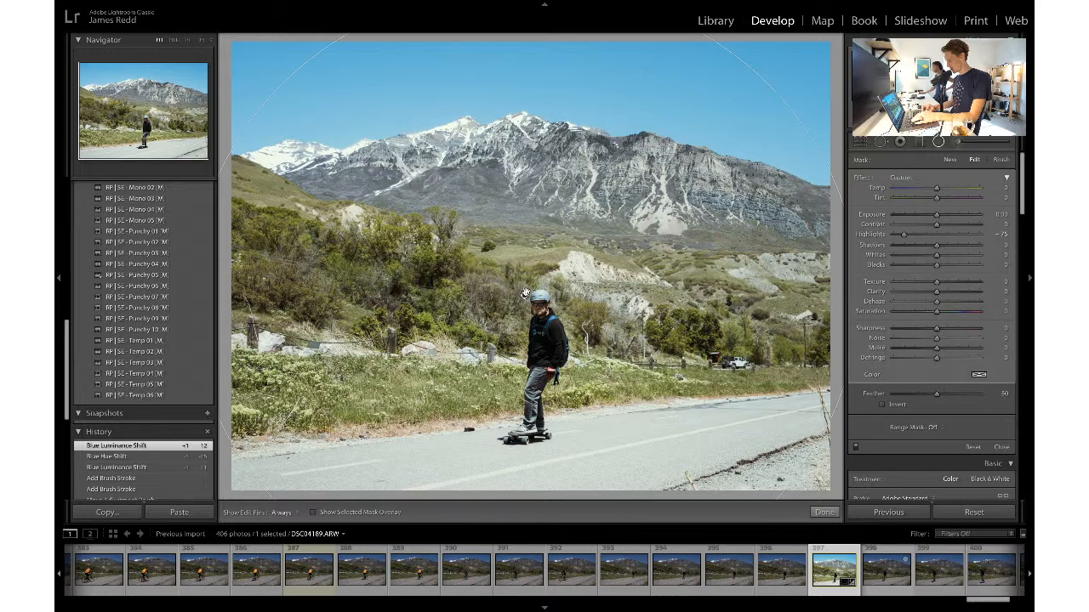
click(1003, 233)
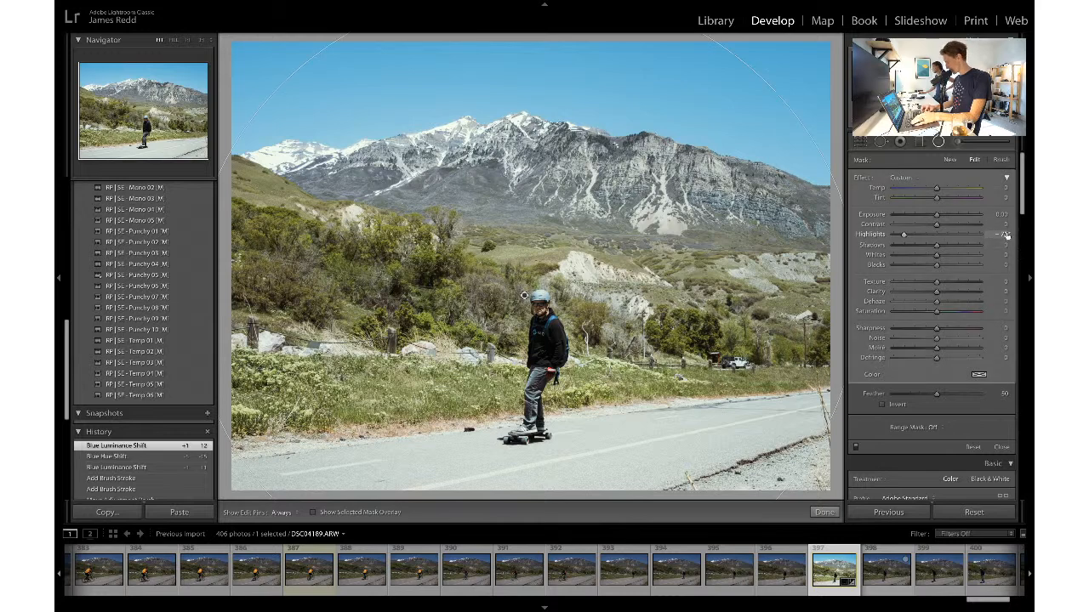
text(-100)
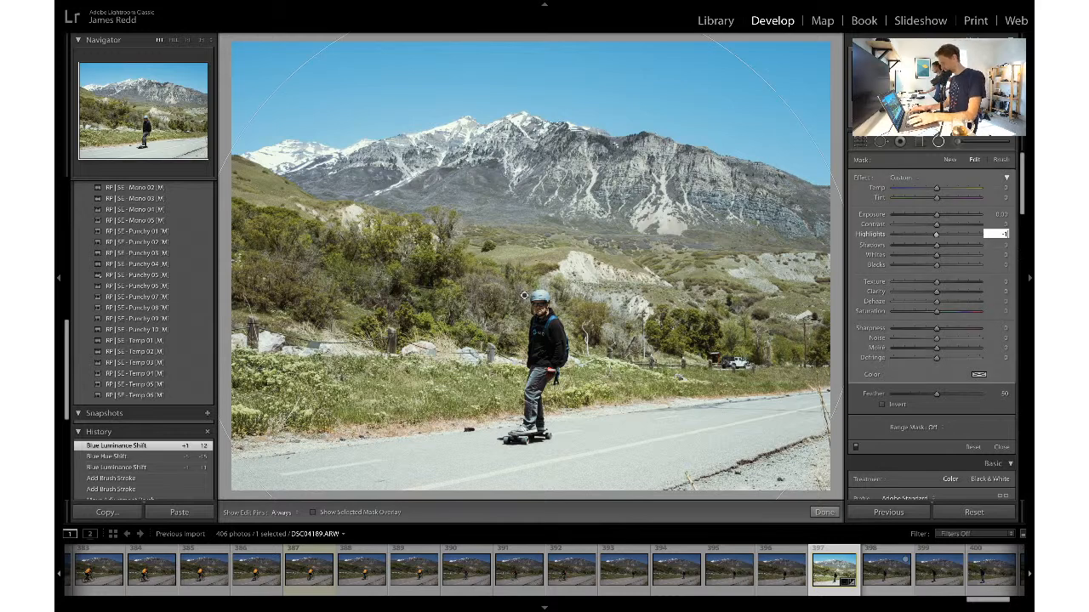
key(Return)
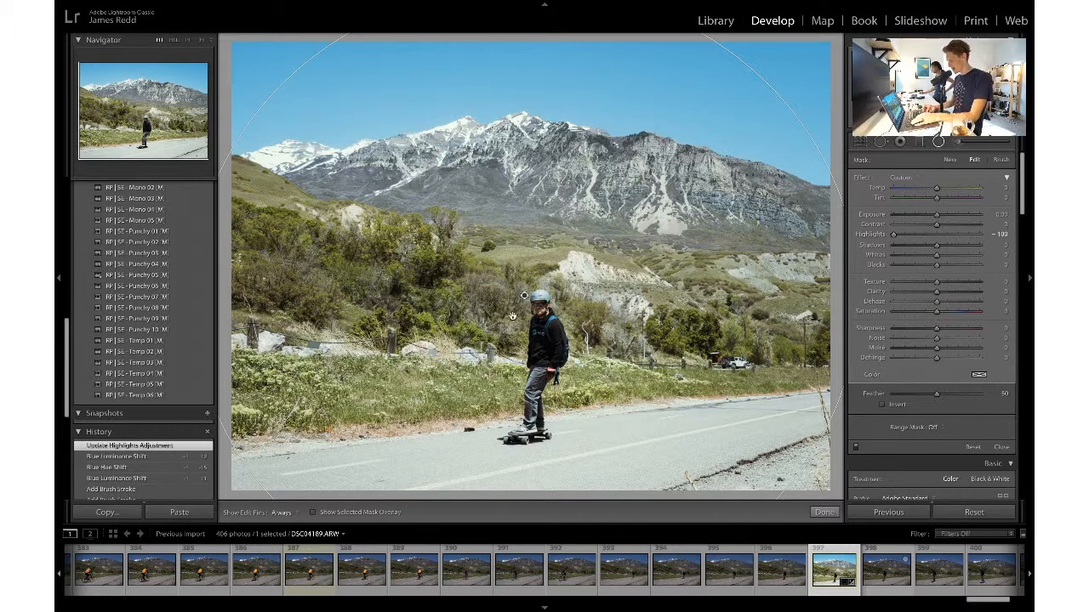
mouse_move(523, 296)
mouse_down()
mouse_move(525, 265)
mouse_move(526, 275)
mouse_up()
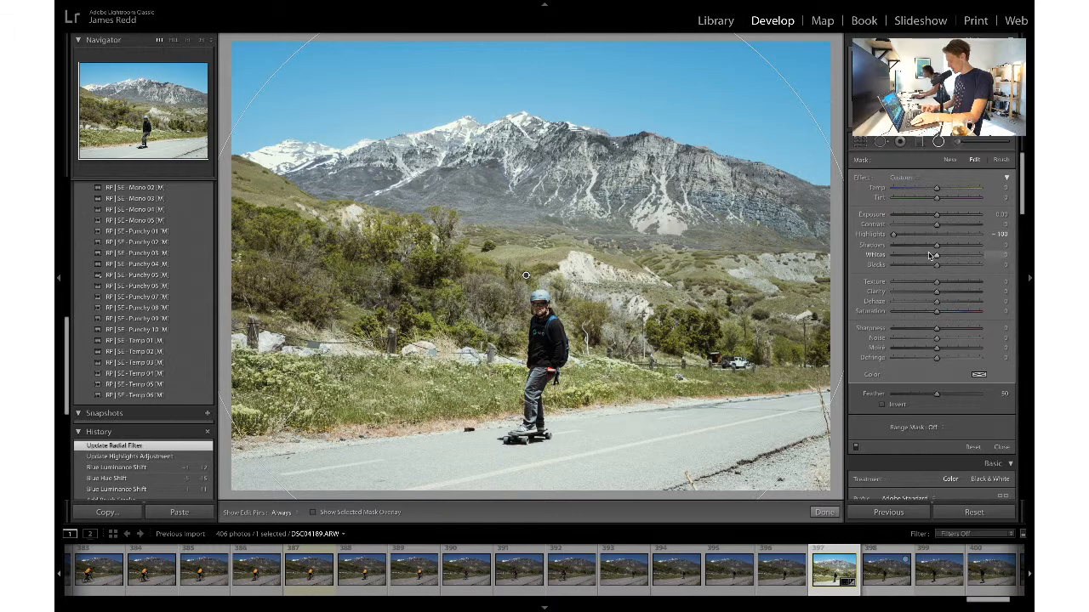
click(939, 142)
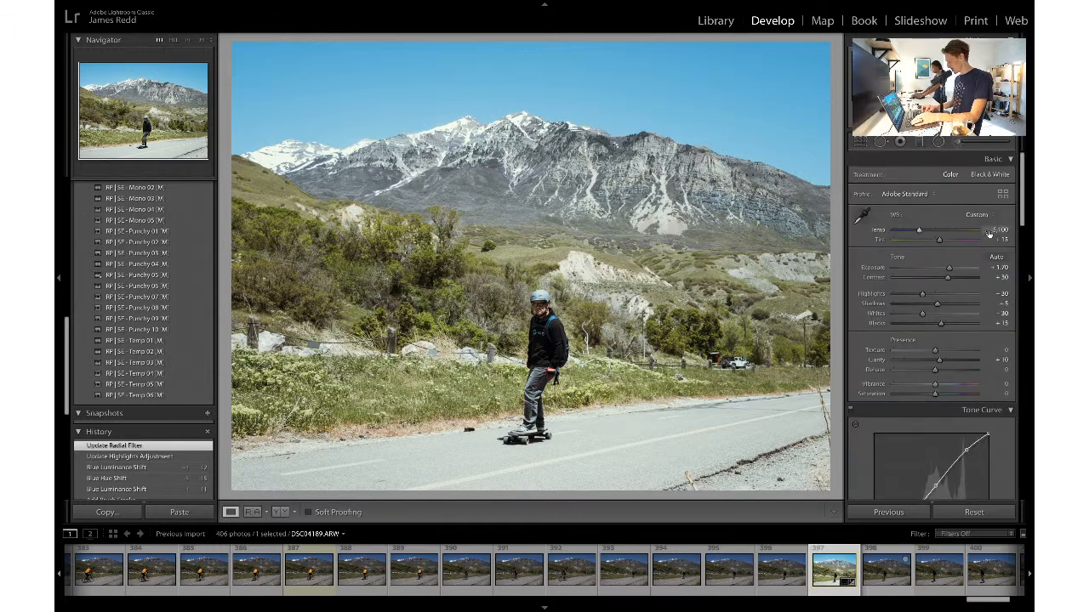
- Switch the skateboarder photo's white balance to As Shot
click(995, 240)
click(976, 215)
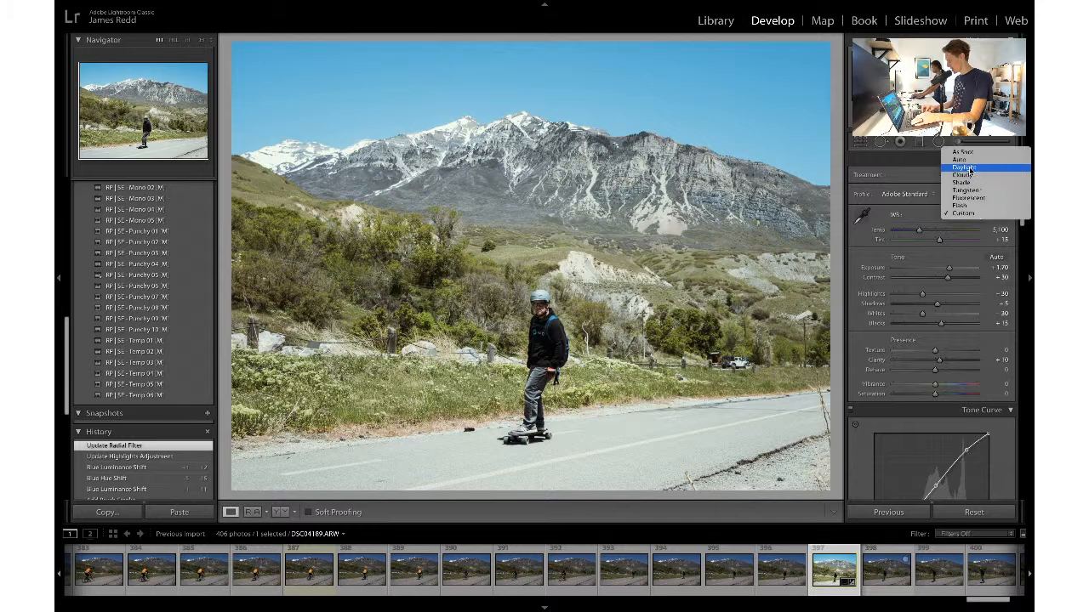
click(967, 169)
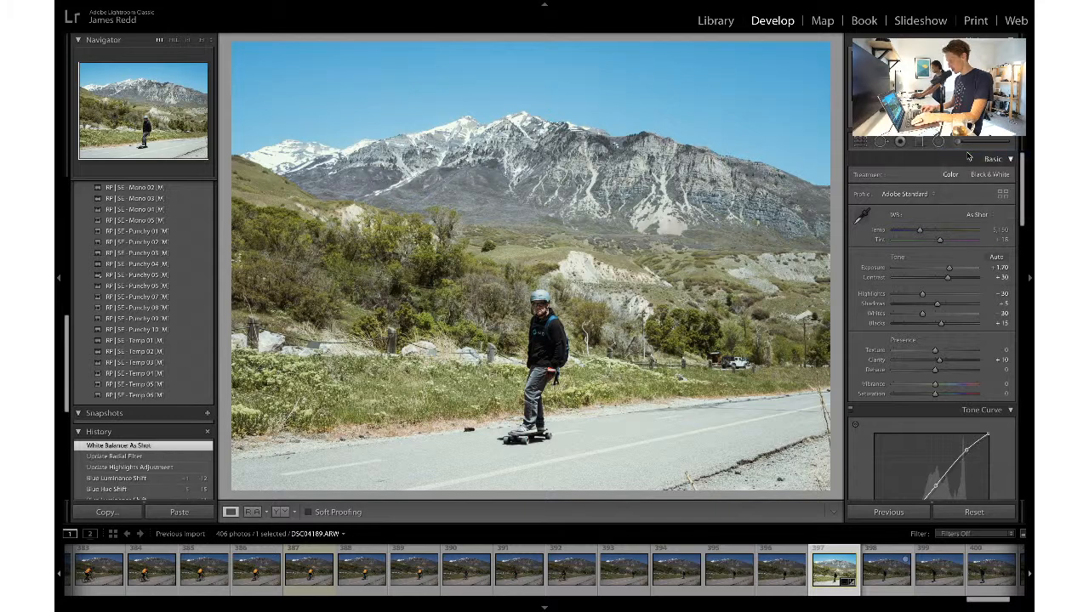
- Set the skateboarder photo's tint to +10 and warm its temperature to 5,269
click(997, 239)
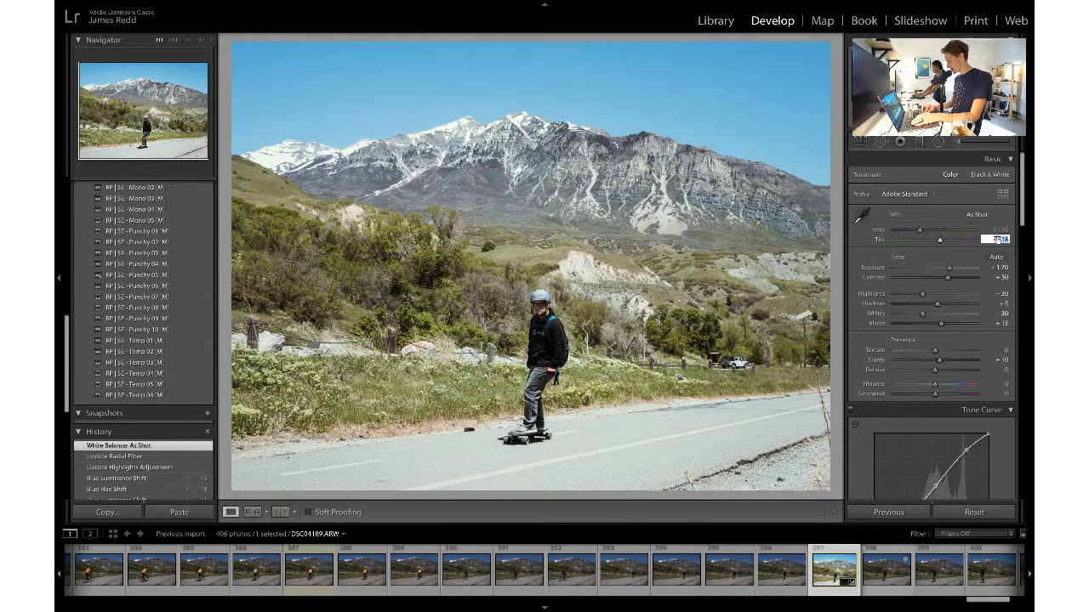
text(10)
key(Return)
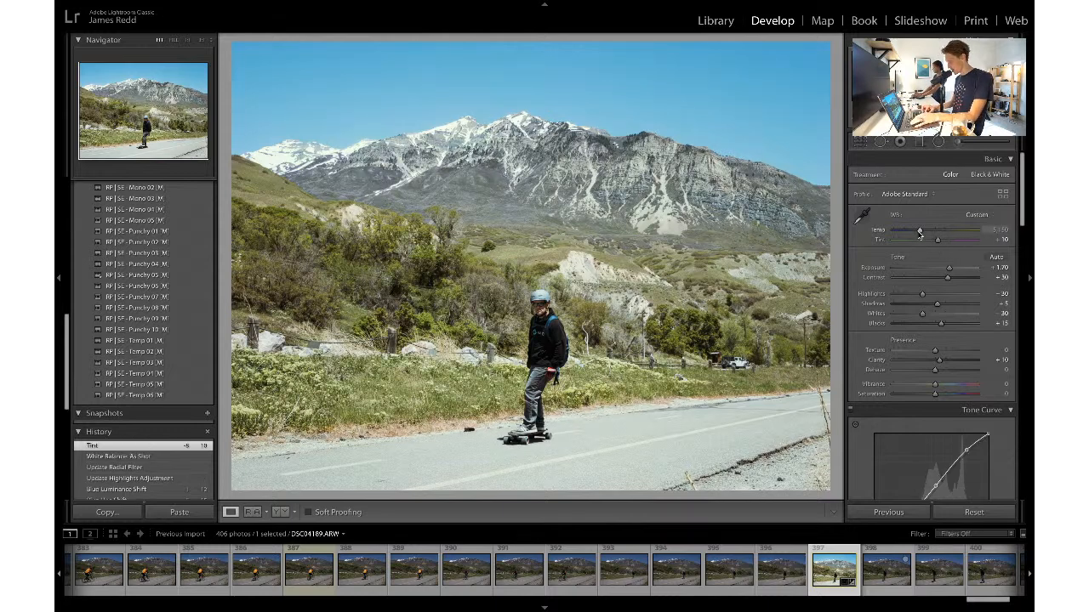
drag(918, 234, 920, 235)
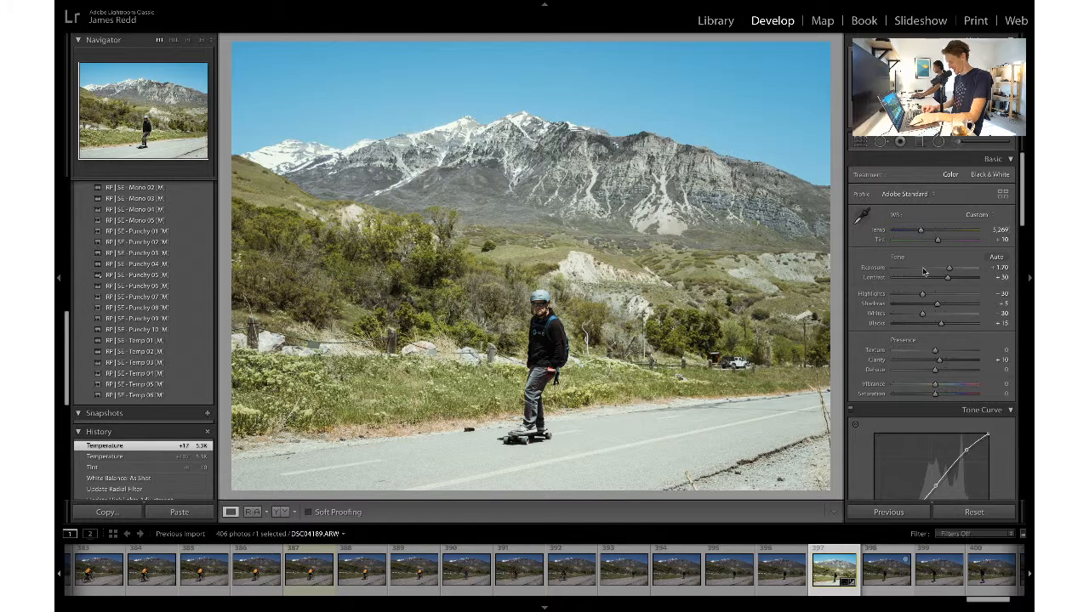
- Set the highlights to -47, shadows to +11 and blacks to +5, and compare the photo with its unedited version
click(915, 296)
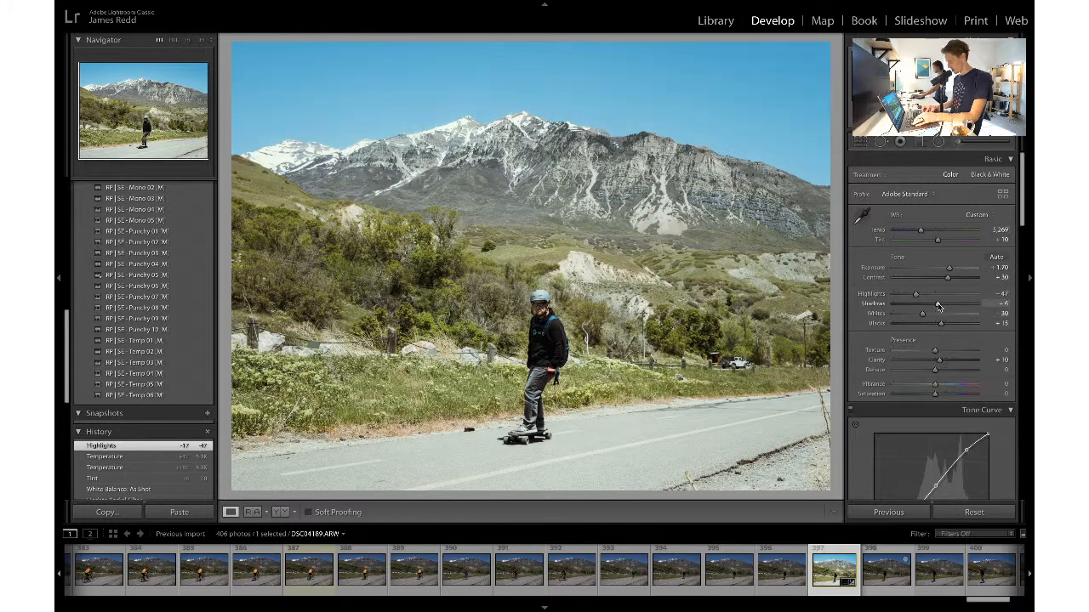
drag(941, 324, 937, 328)
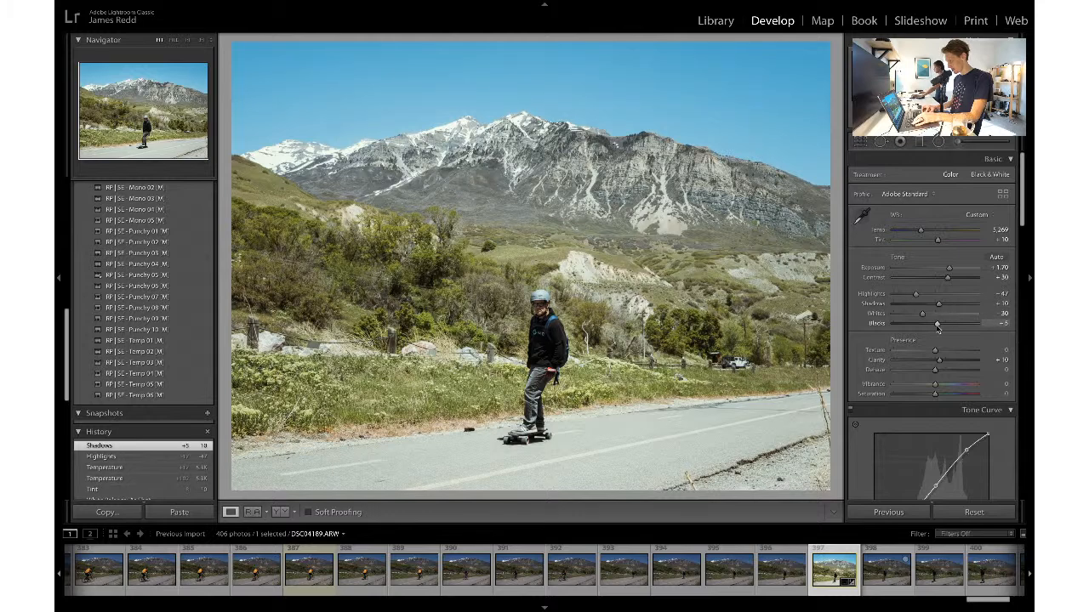
drag(938, 329, 937, 328)
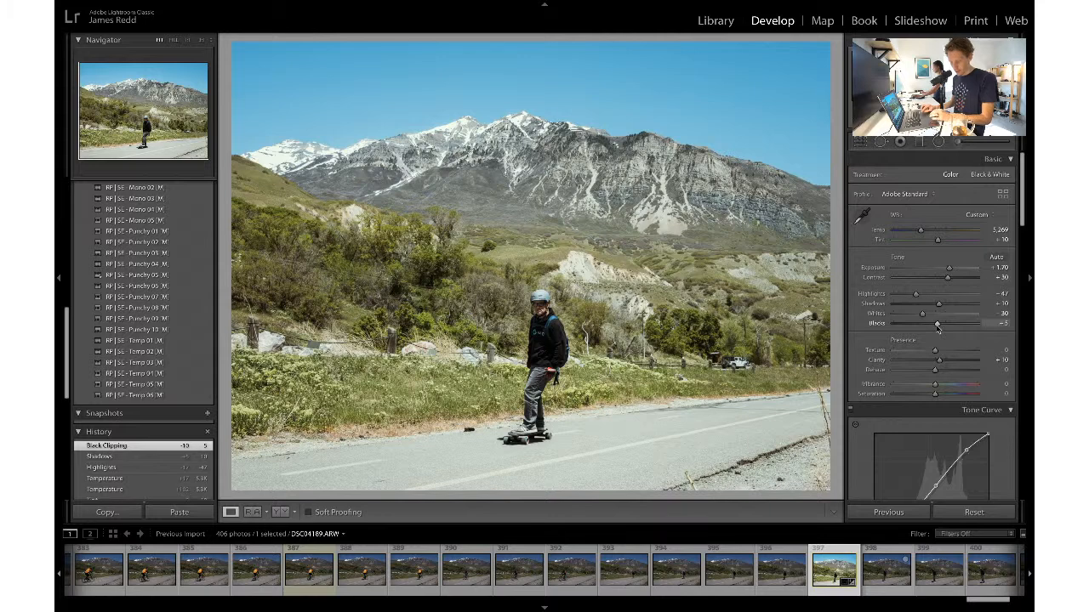
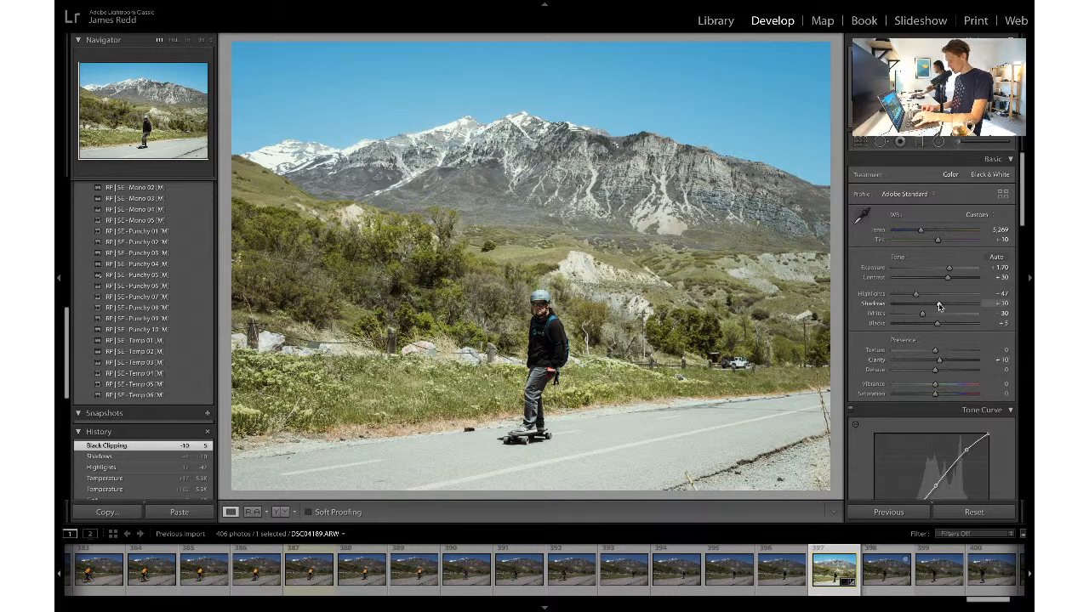
drag(939, 306, 940, 306)
key(backslash)
key(backslash)
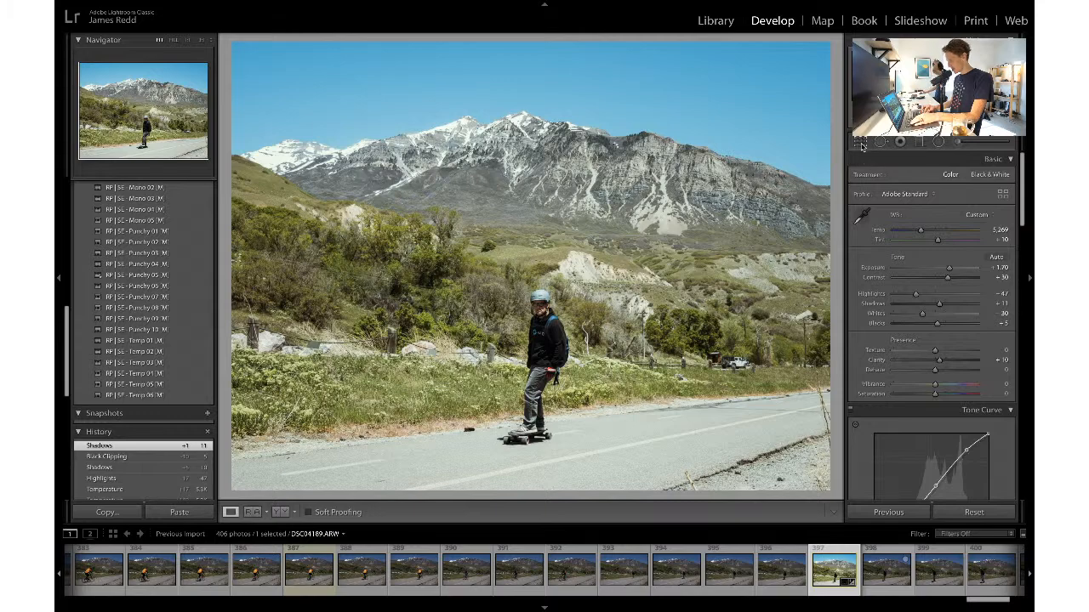
- Nudge the skateboarder photo slightly within its 4 x 3 crop frame, tighten the frame a little and apply it
click(862, 145)
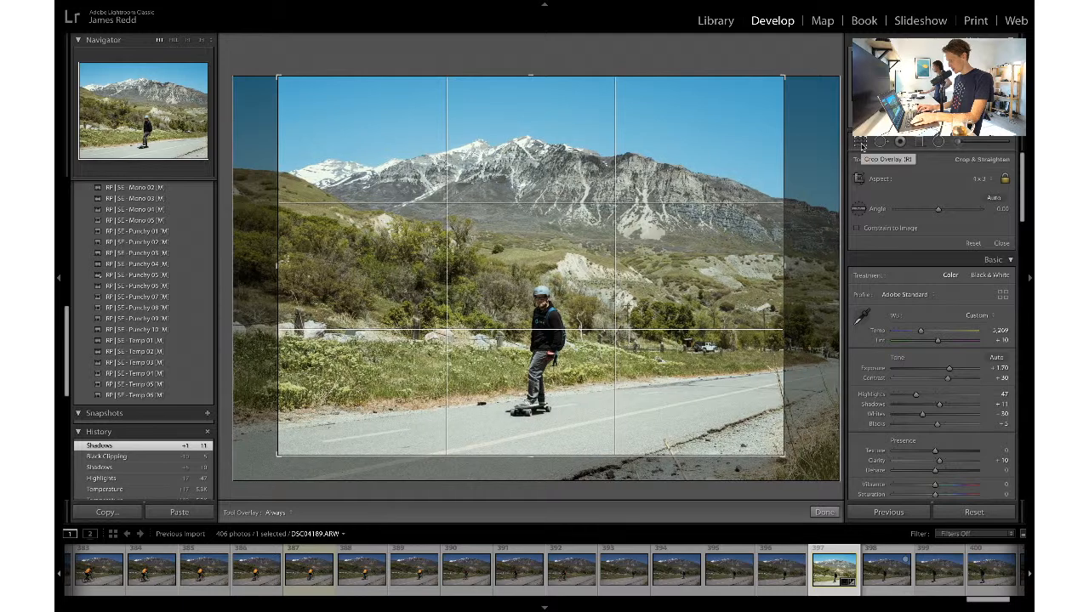
key(Left)
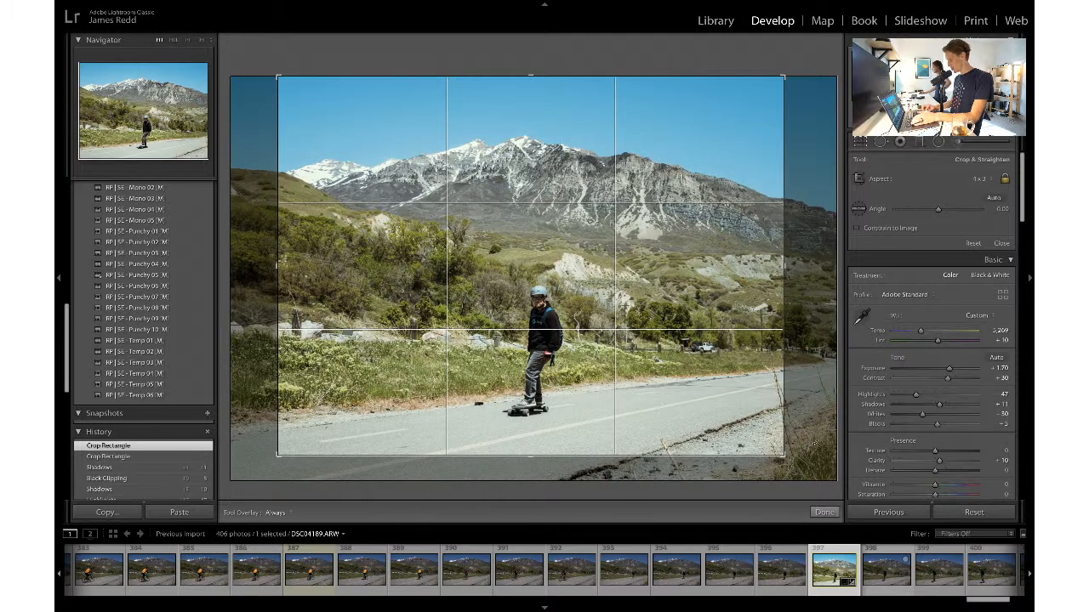
drag(783, 456, 781, 455)
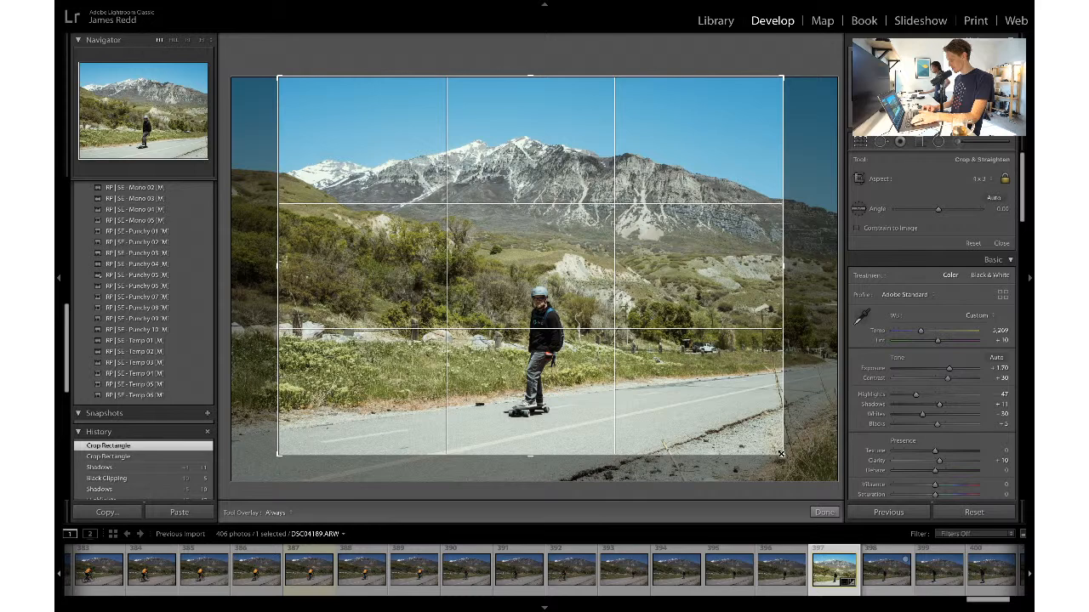
key(Return)
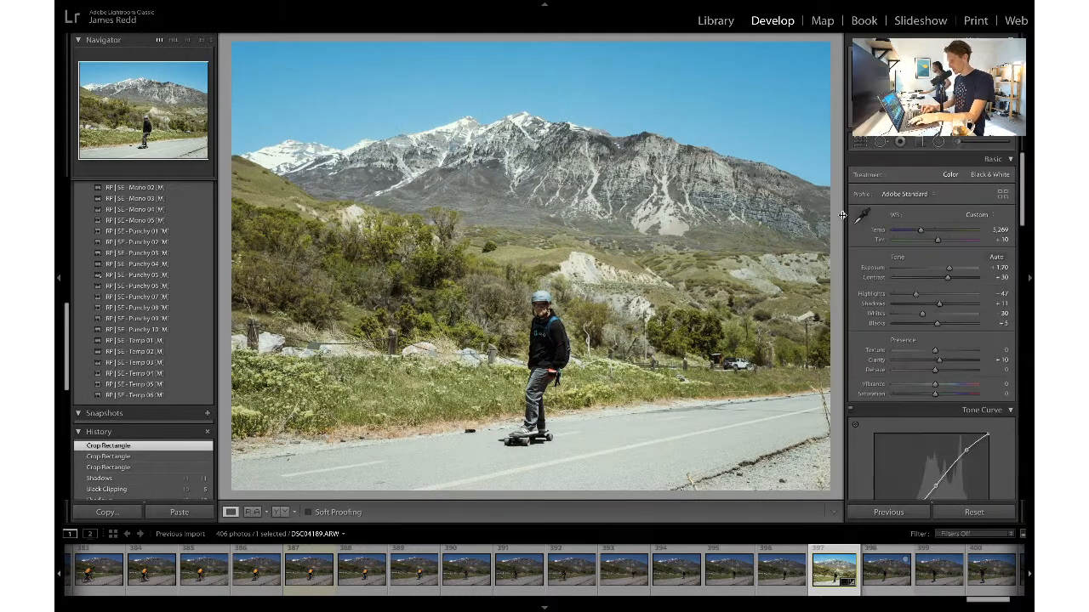
- Undo the latest crop adjustment on the skateboarder photo and check the crop frame
click(858, 146)
click(858, 149)
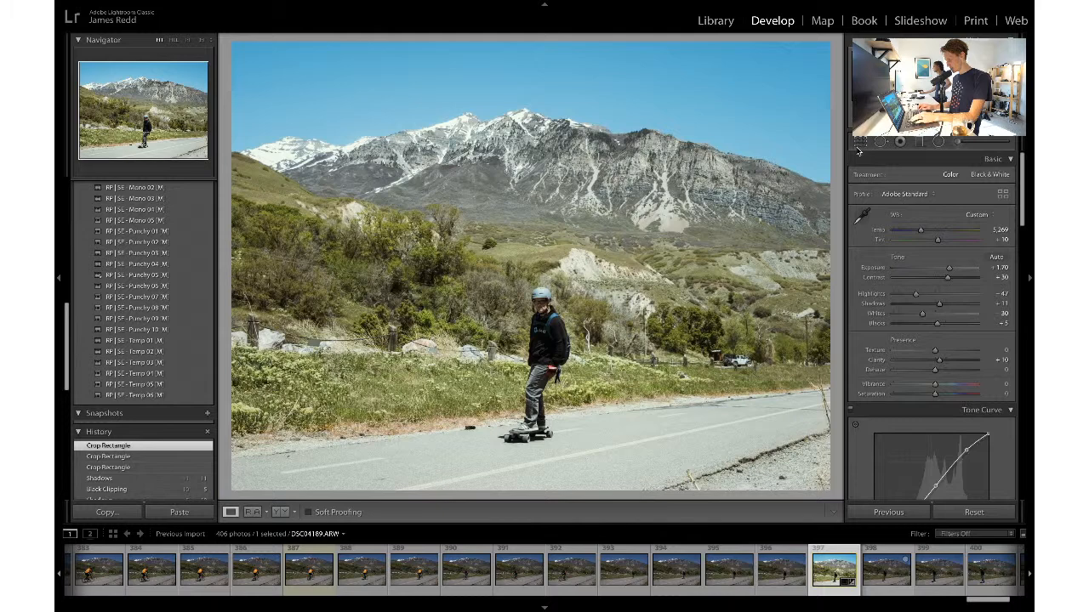
key(super+z)
key(super+z)
click(861, 149)
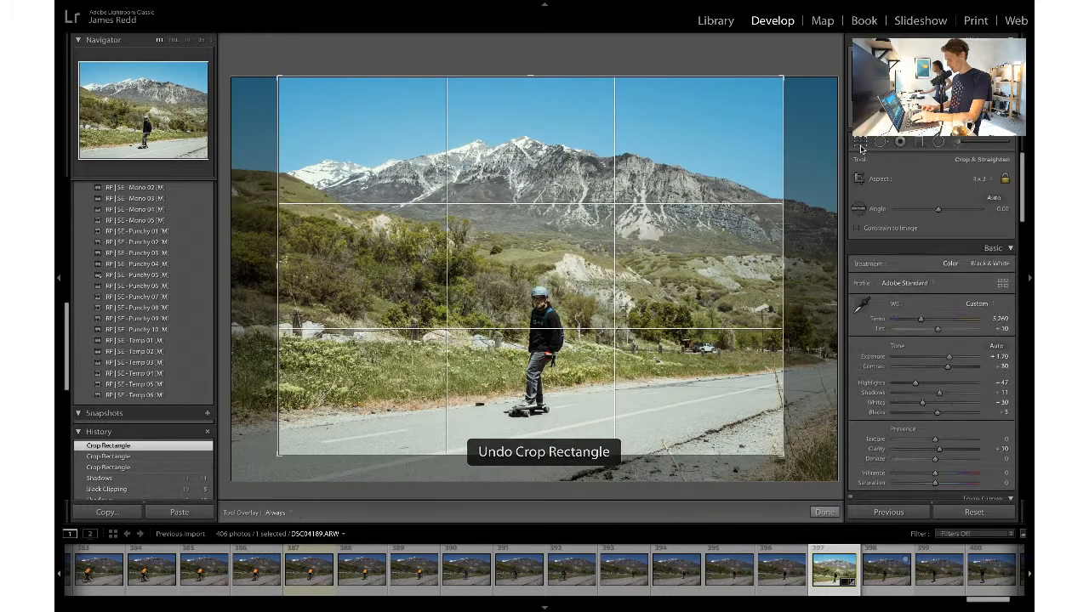
double_click(514, 299)
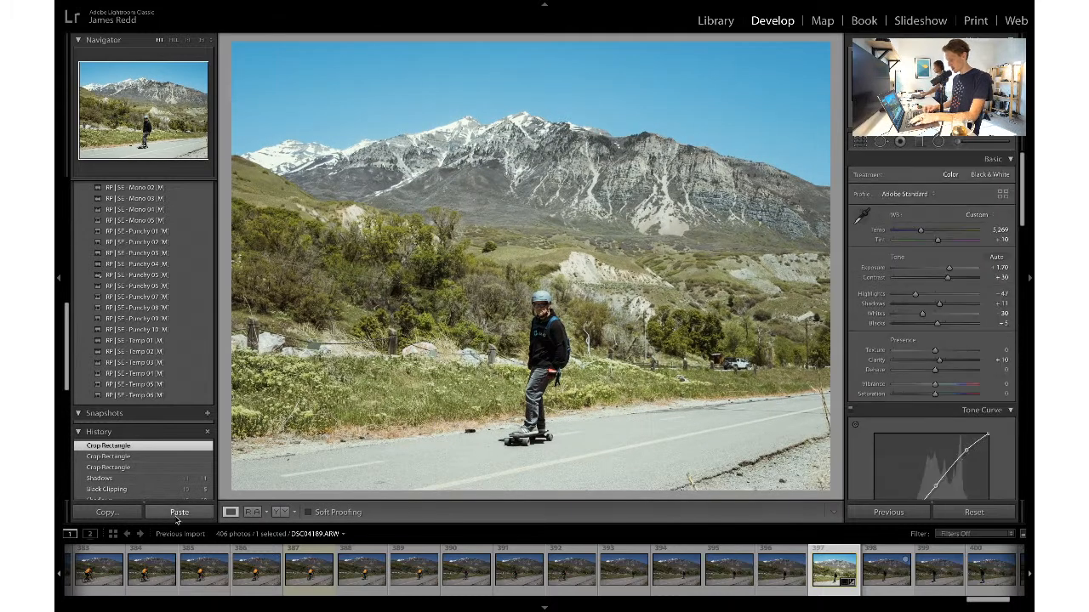
- Tighten the skateboarder photo's crop very slightly from its lower-left corner, apply it and recheck the framing
click(857, 151)
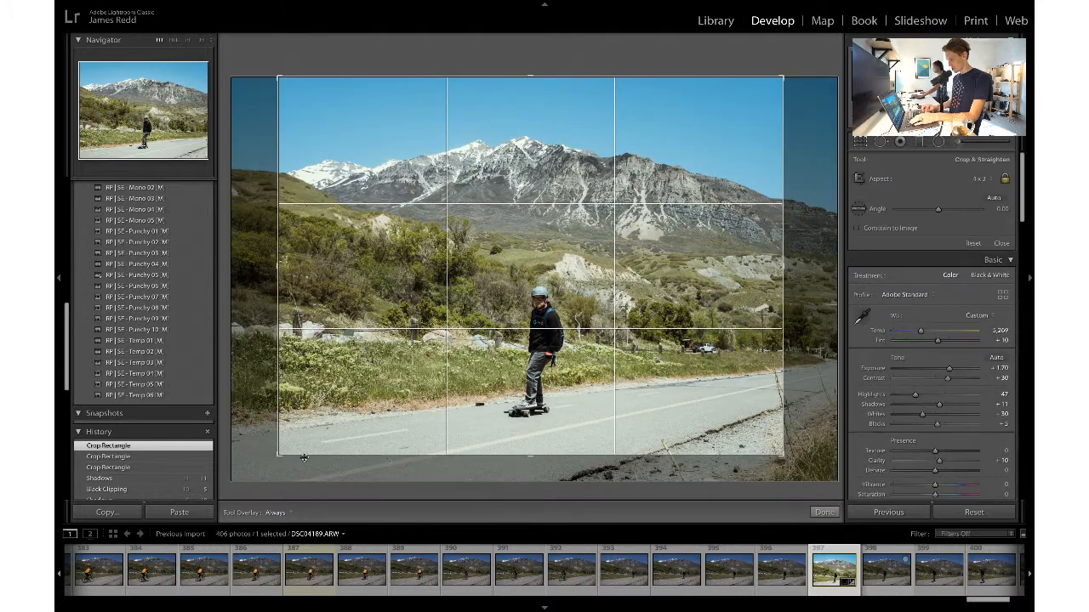
drag(278, 454, 279, 455)
key(Return)
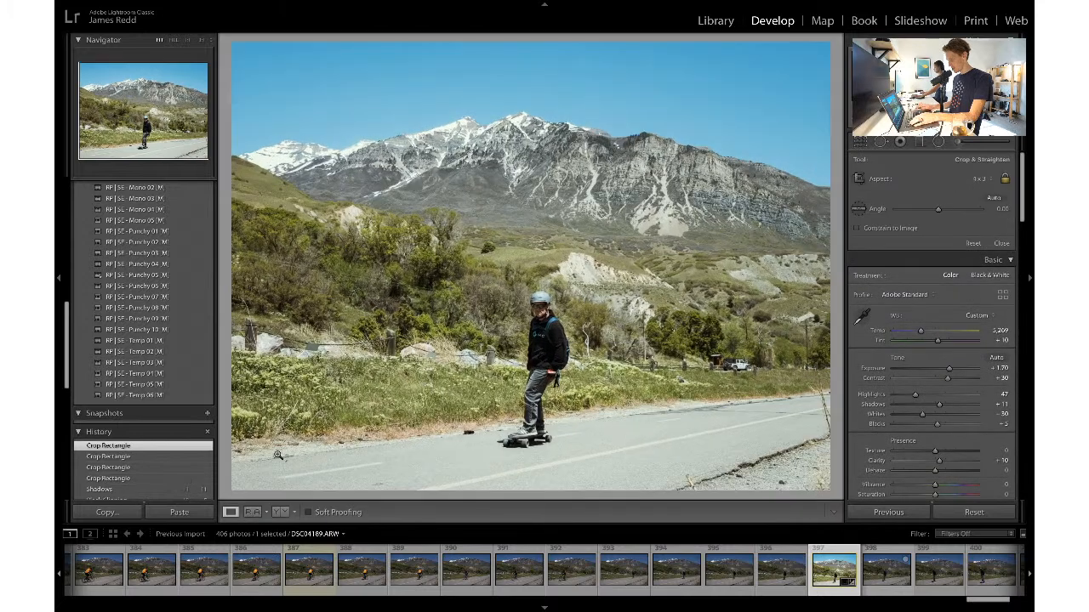
click(857, 150)
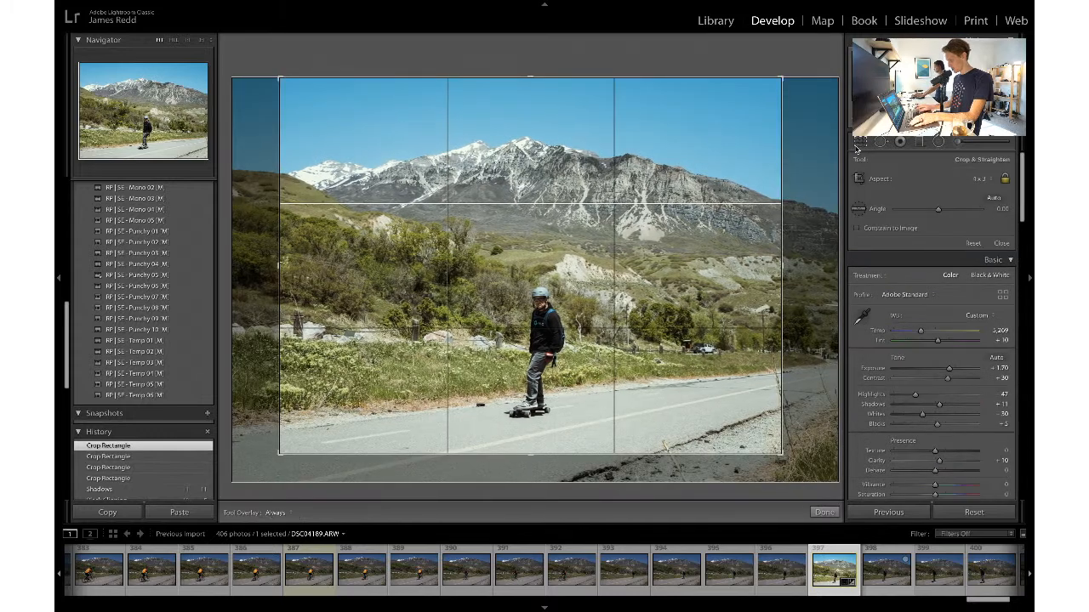
click(857, 150)
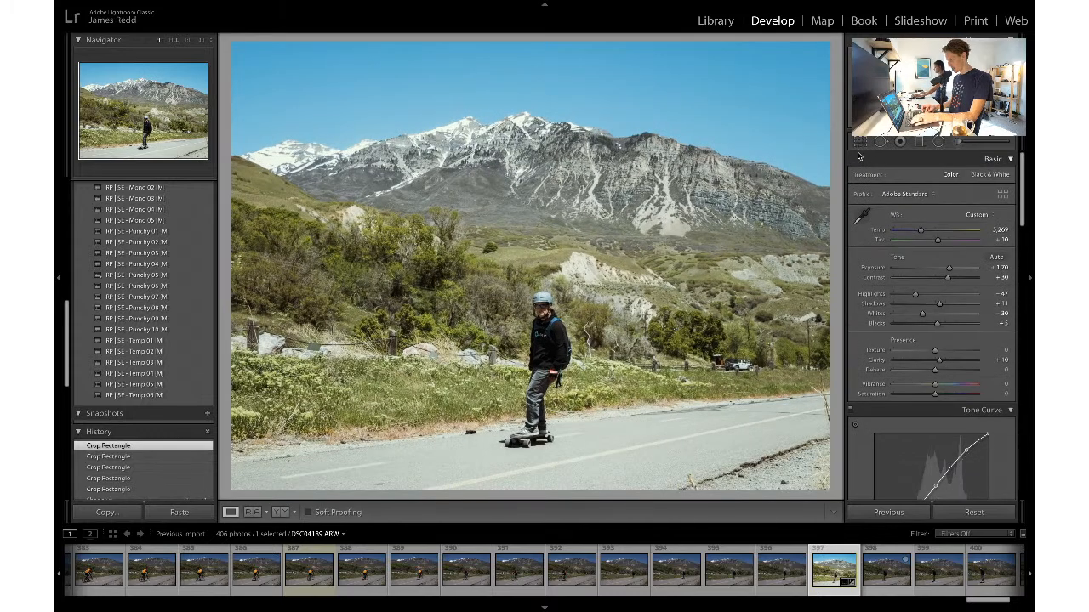
click(861, 147)
click(862, 146)
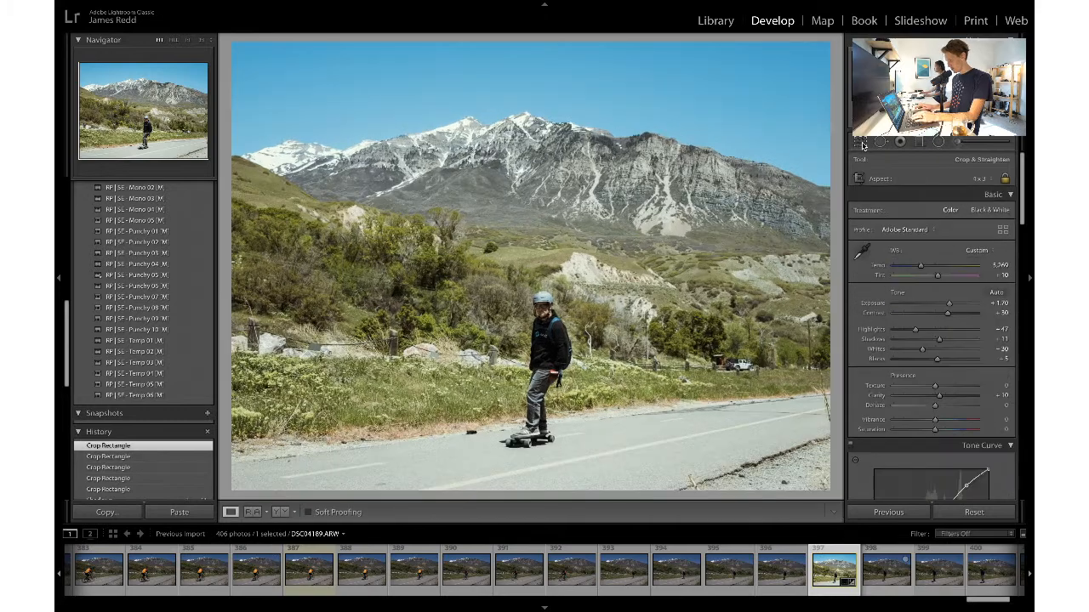
click(861, 146)
click(862, 146)
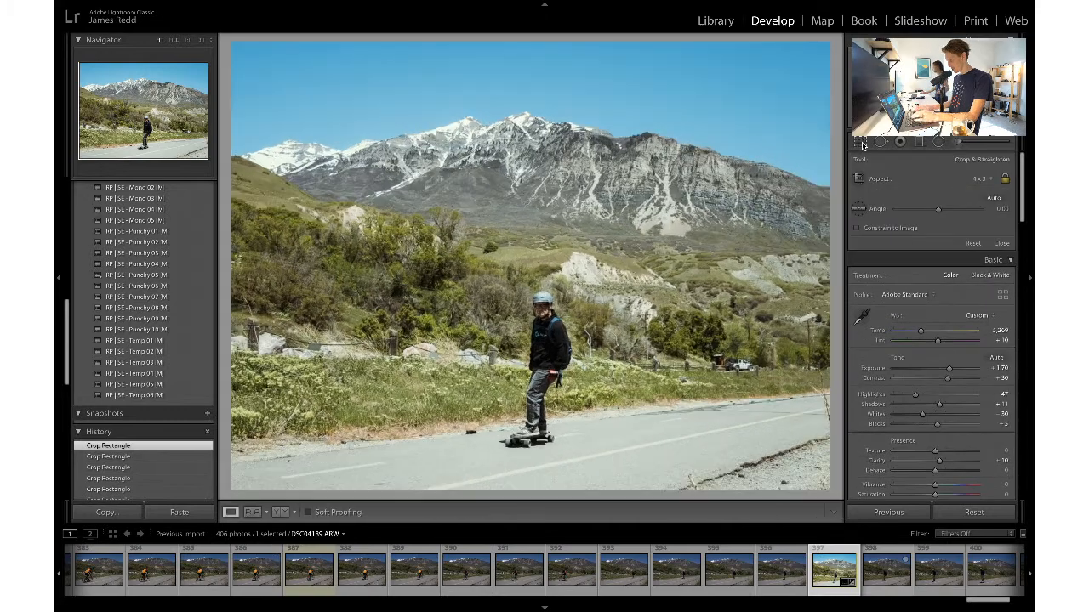
- Export the skateboarder photo as a quality 100 sRGB JPEG with Date - Filename naming, and copy its develop settings
key(ctrl+shift+e)
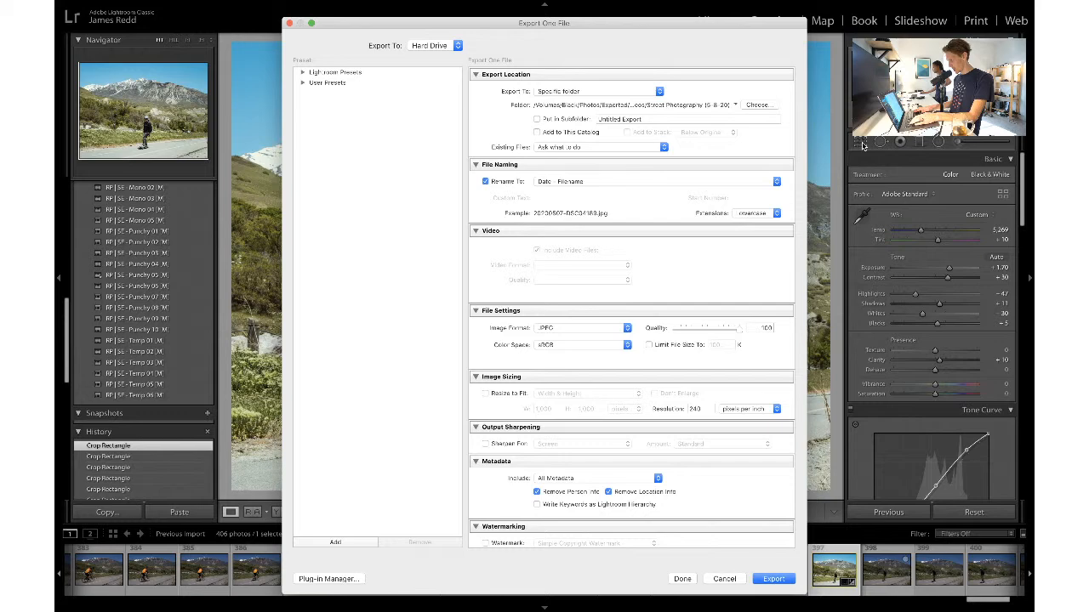
key(Return)
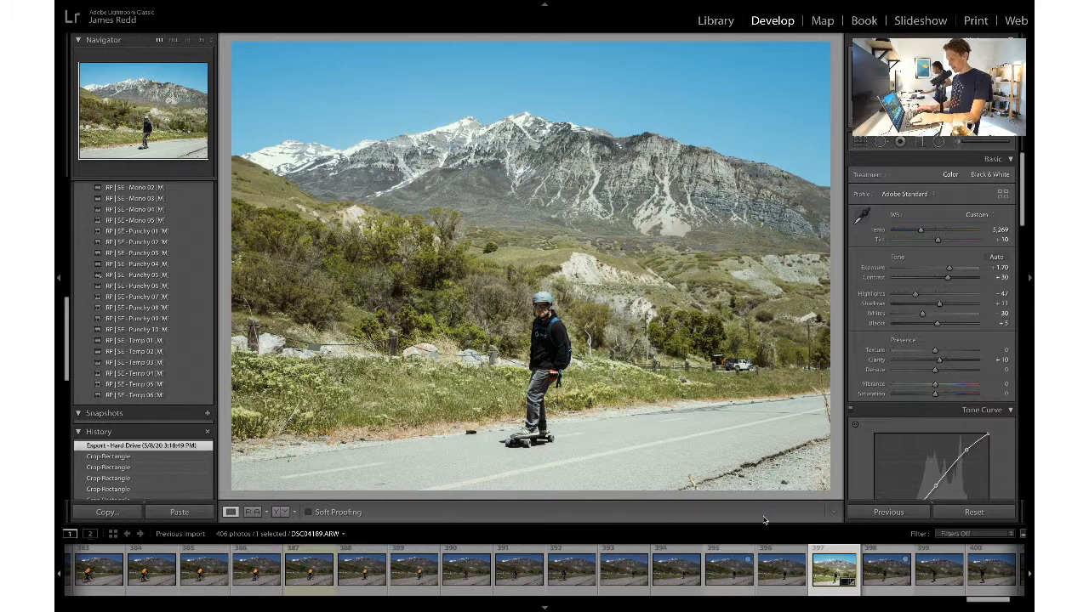
key(ctrl+shift+c)
key(Return)
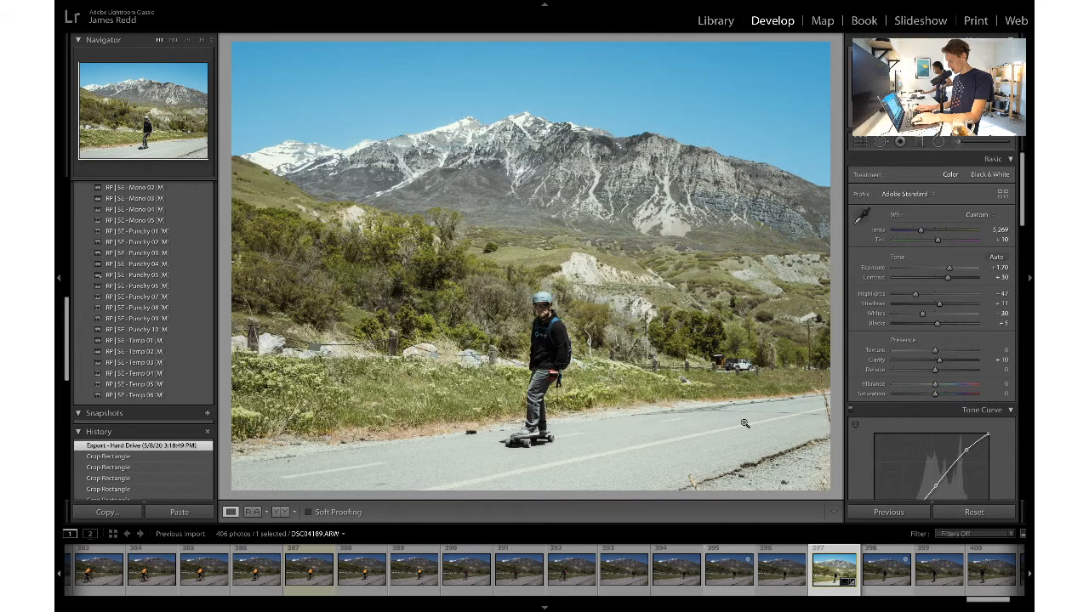
- Select the cyclist photo, number 405, and paste the copied develop settings onto it
scroll(784, 557, down, 5)
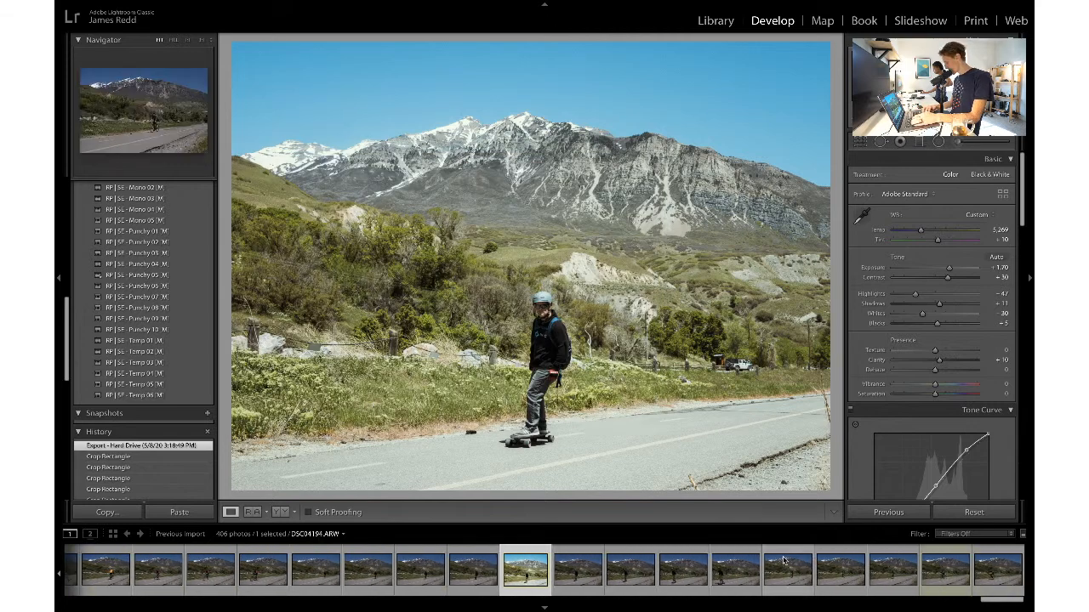
click(938, 576)
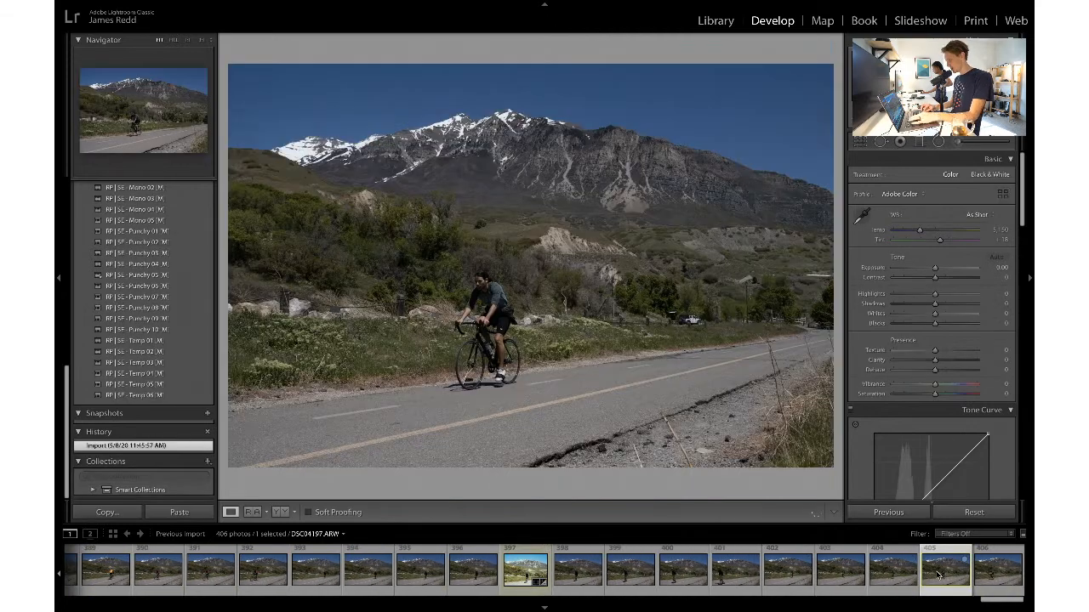
key(ctrl+shift+v)
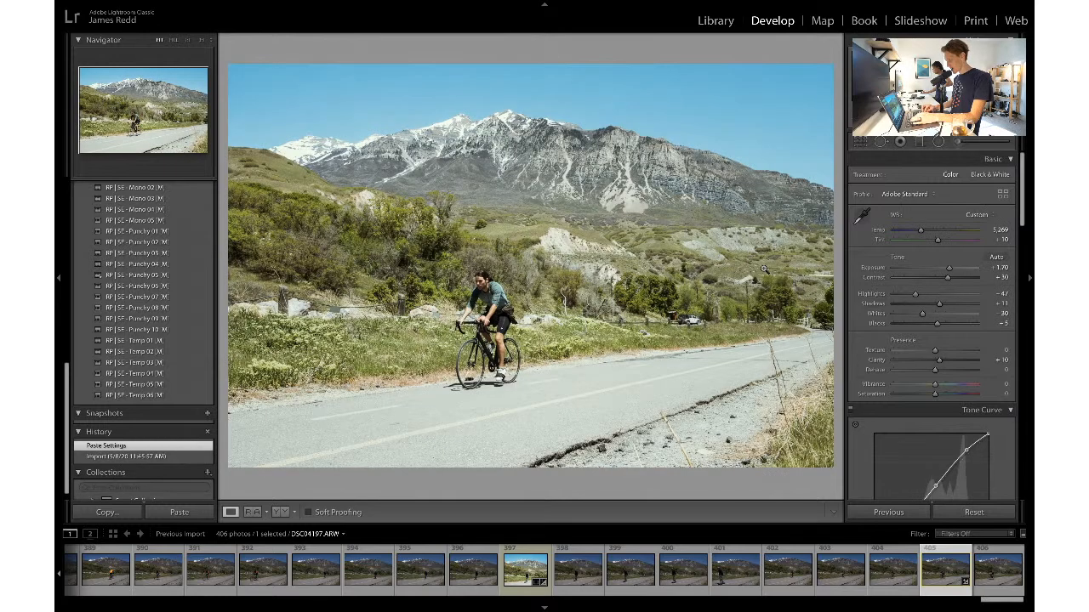
- Crop the cyclist photo to a 4 x 3 aspect ratio and tighten the frame slightly from its lower-right corner
click(864, 142)
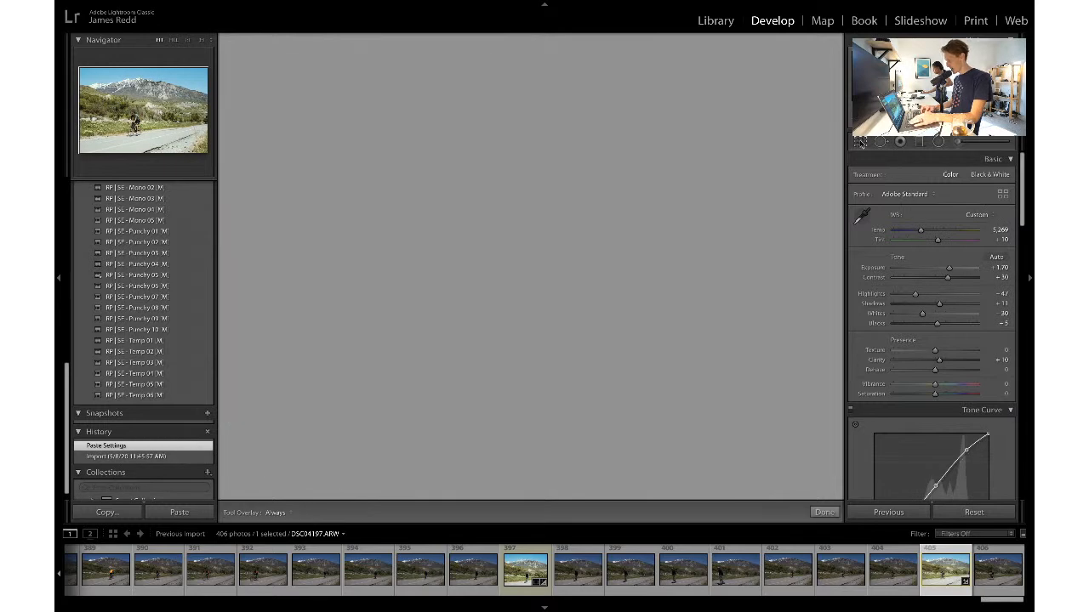
click(976, 179)
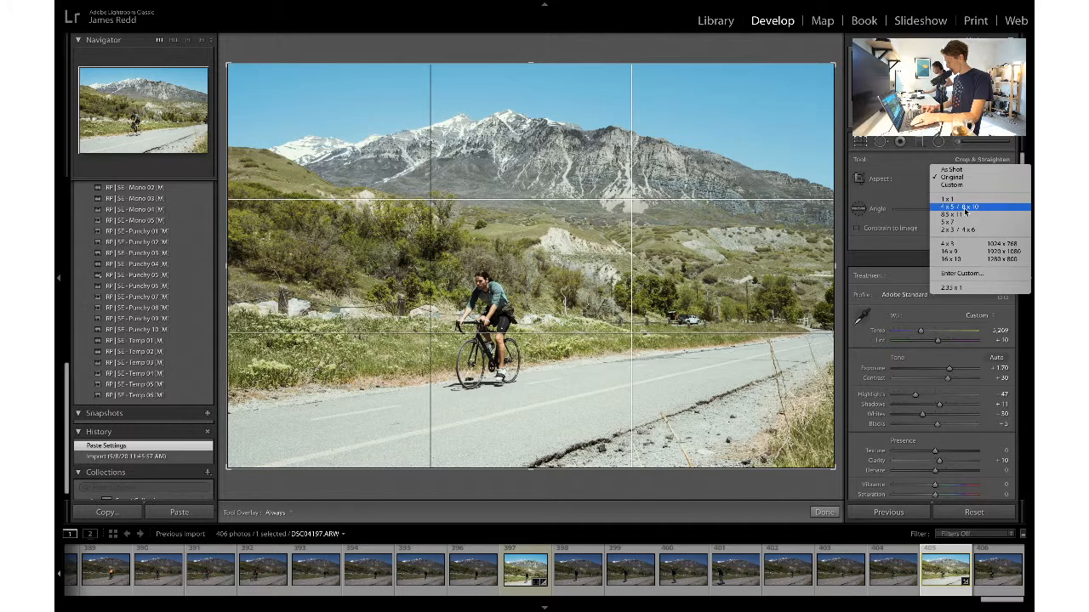
click(964, 245)
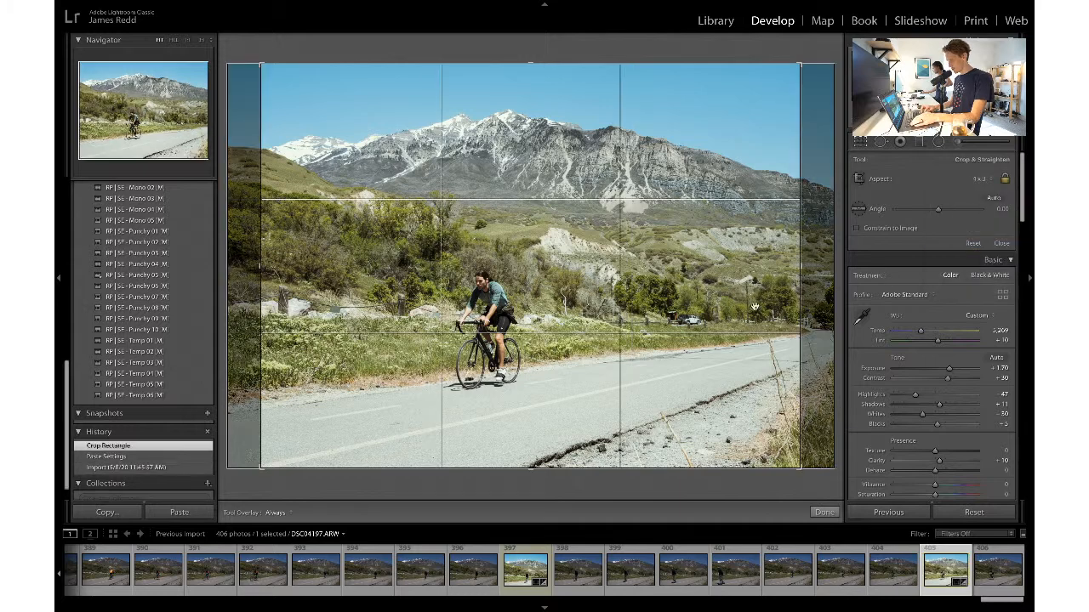
drag(798, 467, 780, 453)
- Shift the cyclist photo rightward within the crop frame until its left edge nearly meets the frame, and apply the crop
key(Right)
key(Right)
key(Right)
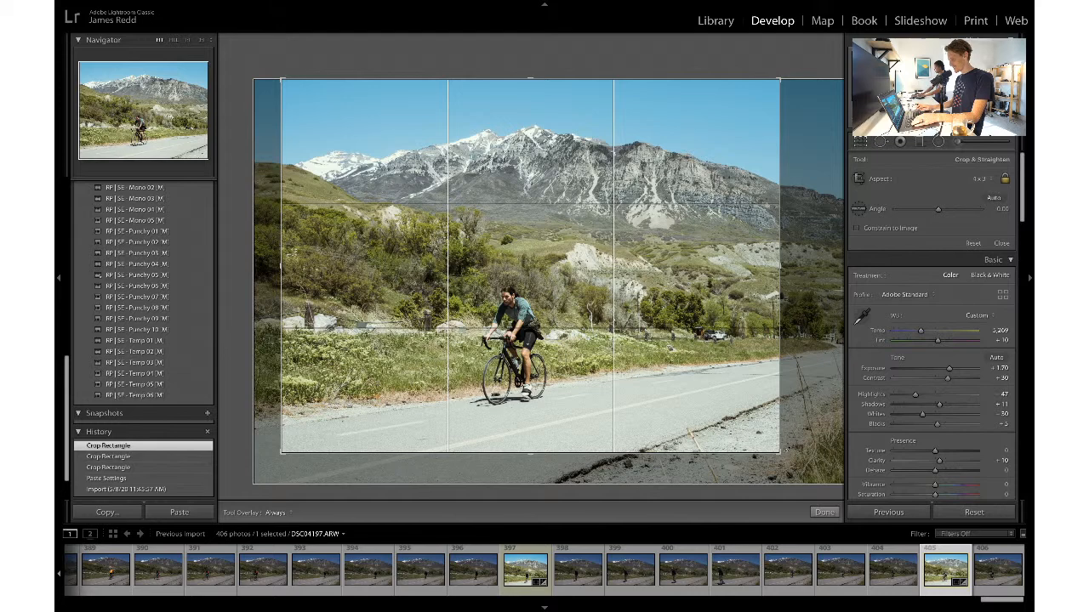
key(Right)
key(Right)
key(Right)
key(Right)
key(Right)
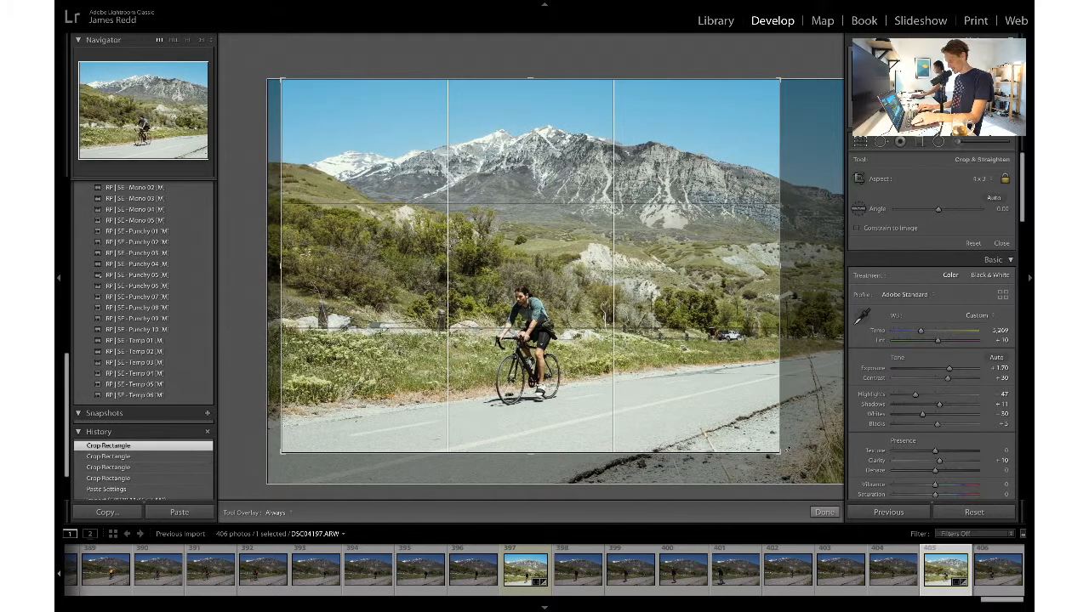
key(Right)
key(Right)
key(Right)
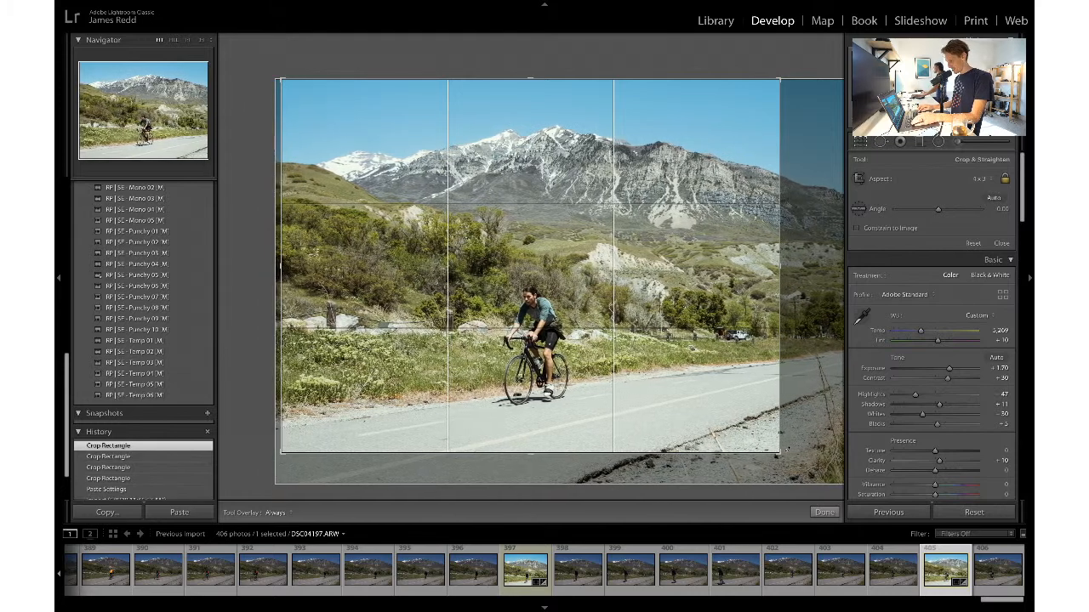
key(Return)
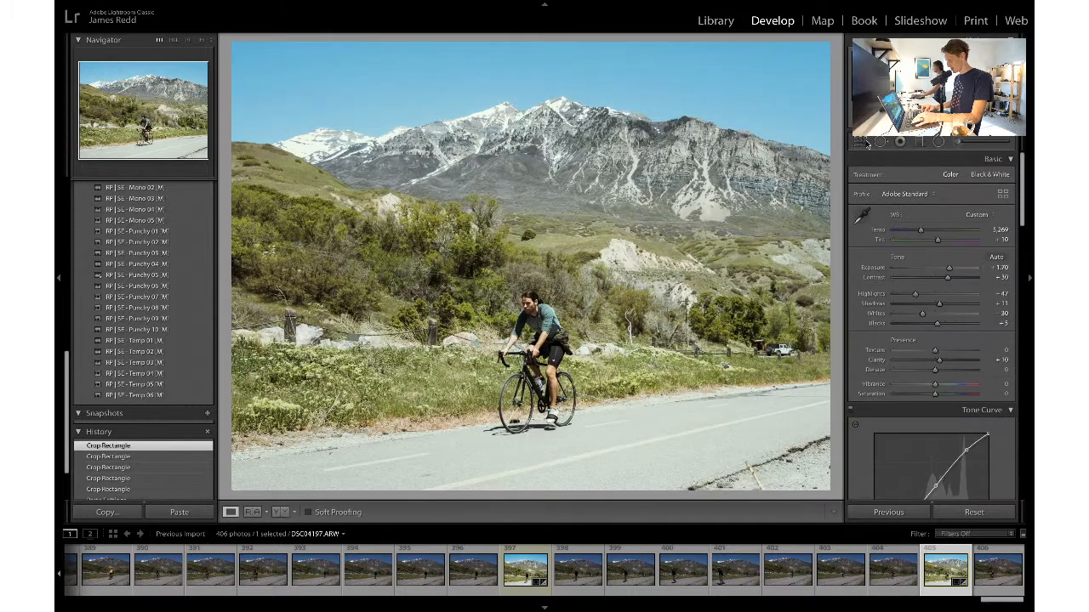
- Shift the cyclist photo leftward within the crop frame, nudge it slightly back to the right, and apply the crop
click(862, 143)
key(Left)
key(Left)
key(Left)
key(Left)
key(Left)
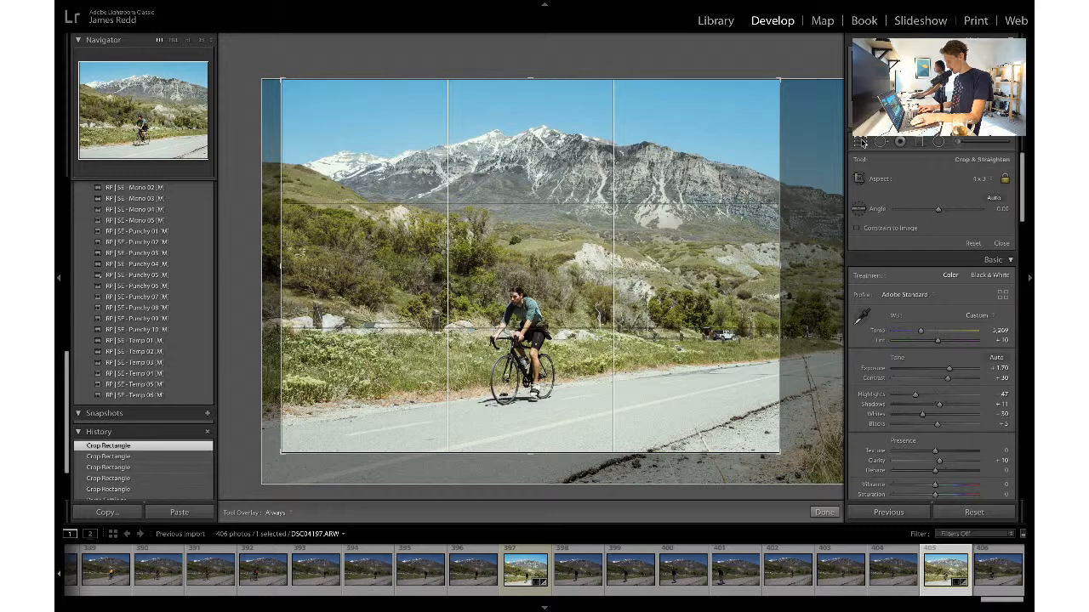
key(Left)
key(Left)
key(Left)
key(Left)
key(Left)
key(Left)
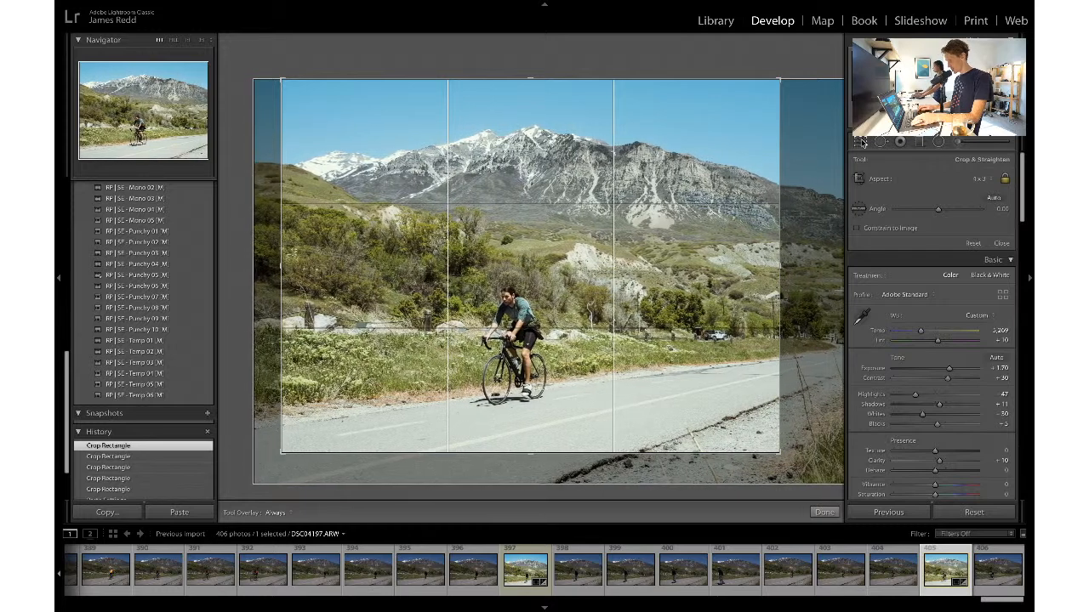
key(Right)
key(Right)
key(Right)
click(863, 143)
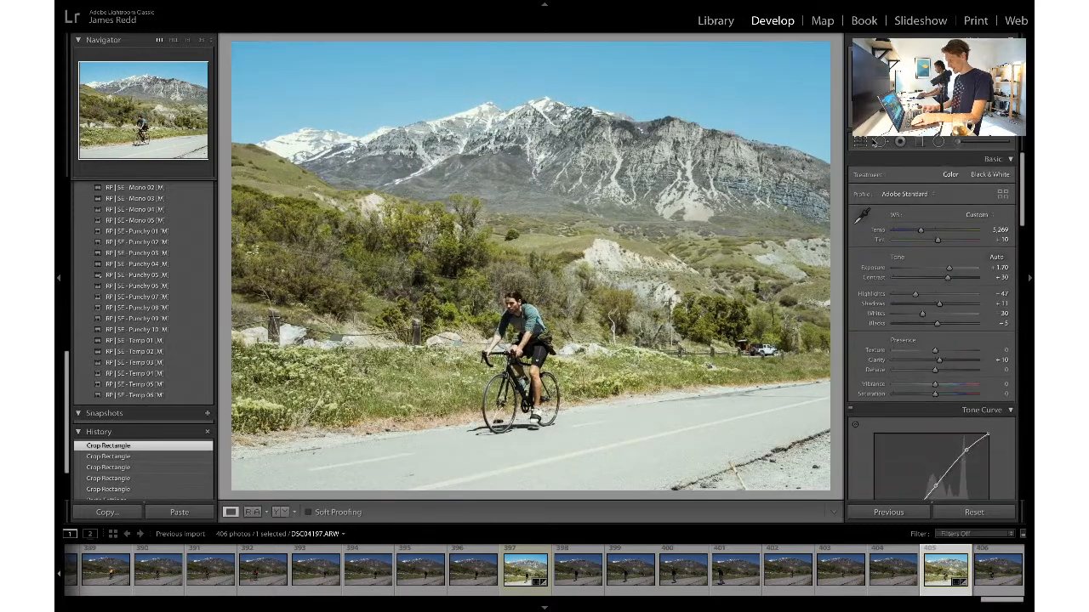
- Tighten the crop slightly from its lower-right corner, loosen it by a tiny amount, and apply it
click(862, 143)
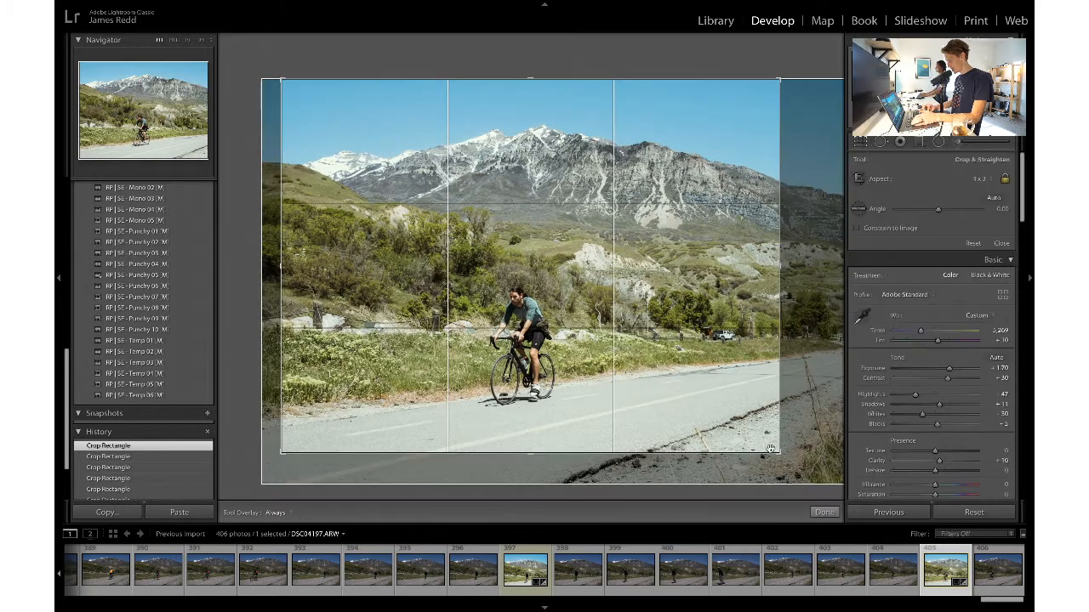
drag(779, 455, 774, 452)
key(Return)
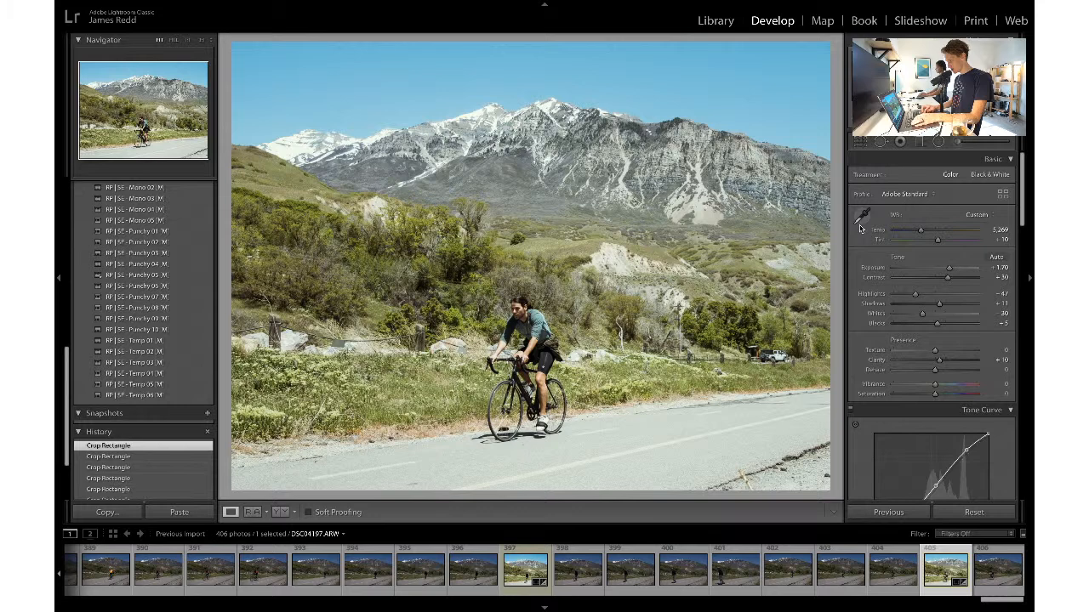
click(863, 144)
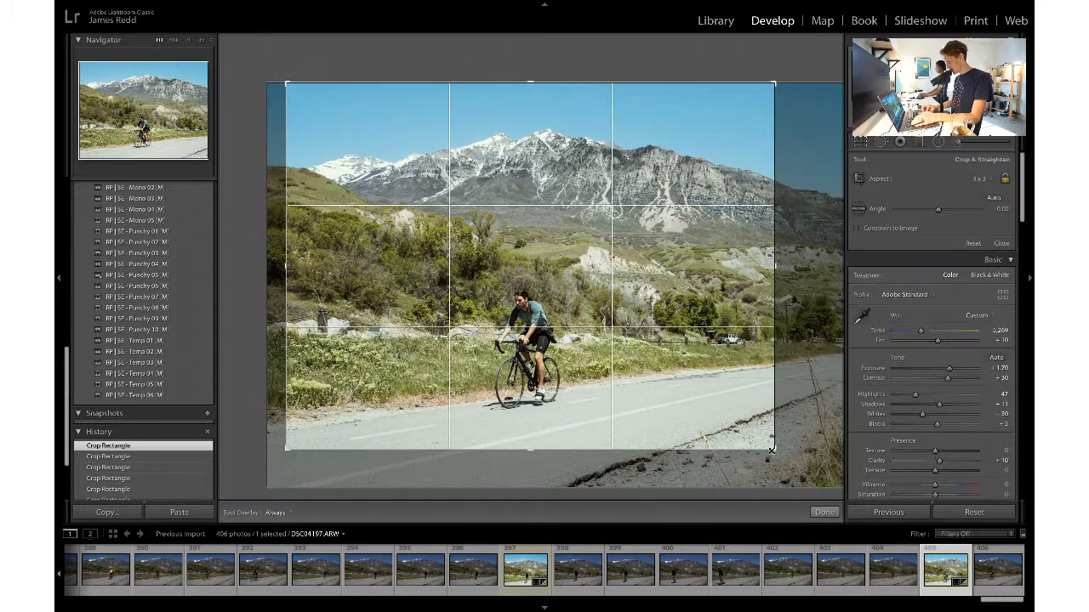
drag(772, 450, 773, 452)
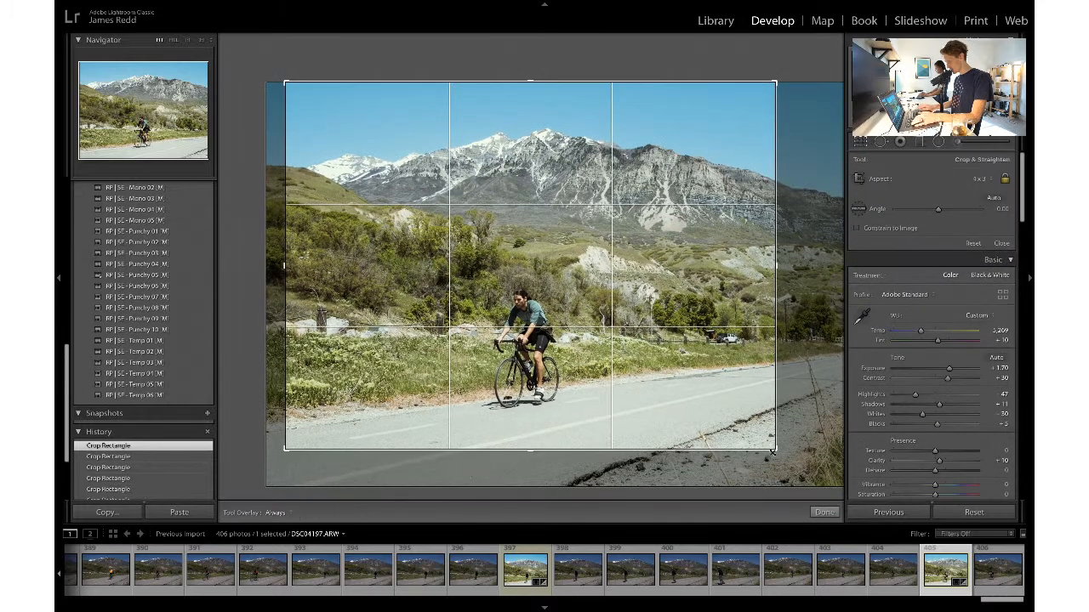
key(Return)
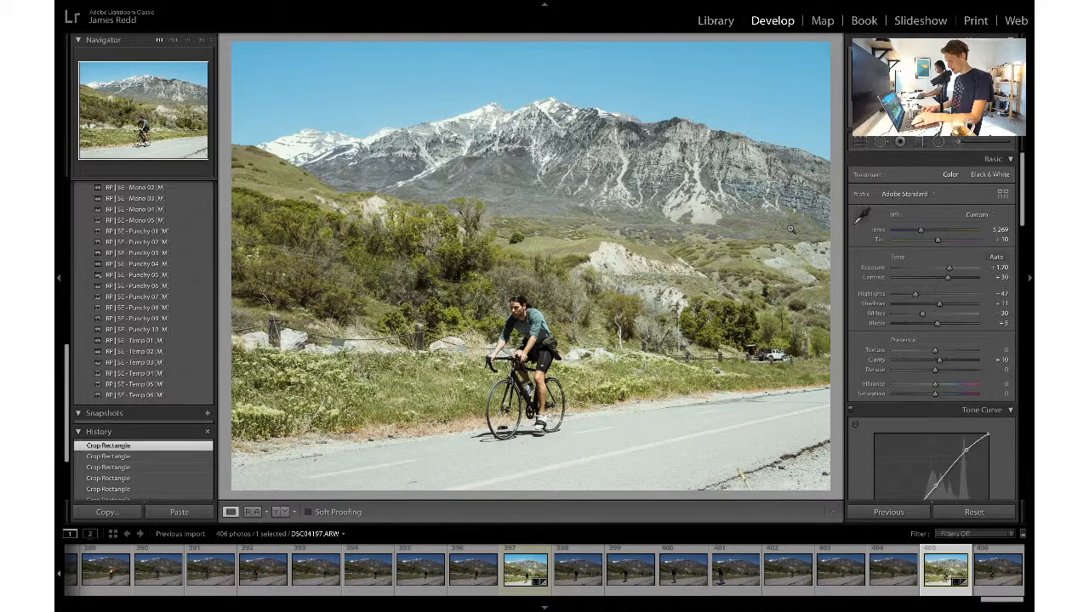
click(862, 144)
click(861, 146)
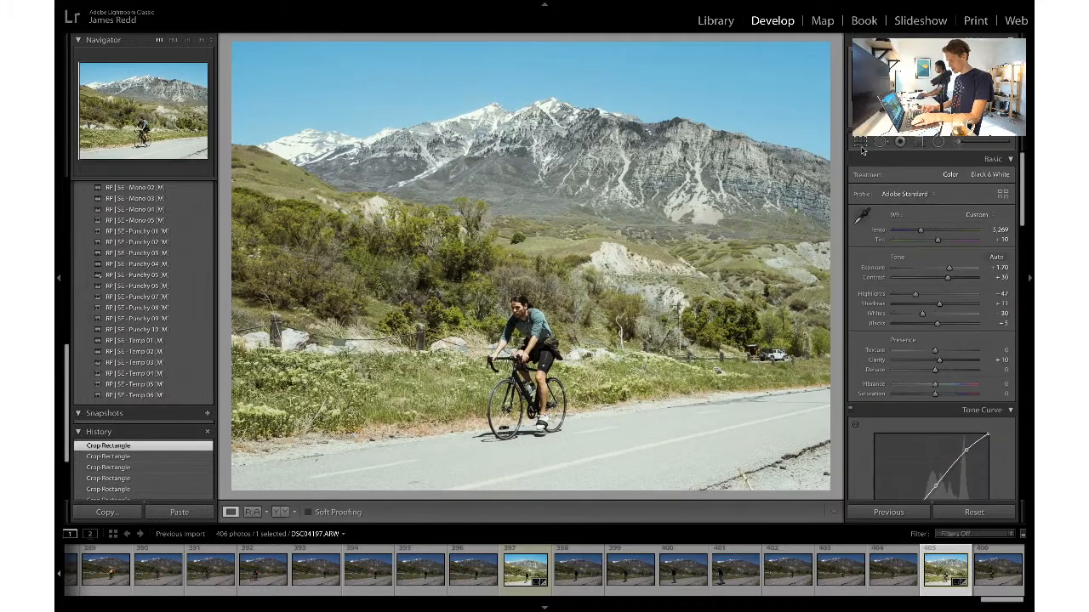
- Try tint values of 0 and 5 on the cyclist photo
click(989, 239)
key(Return)
key(ctrl+z)
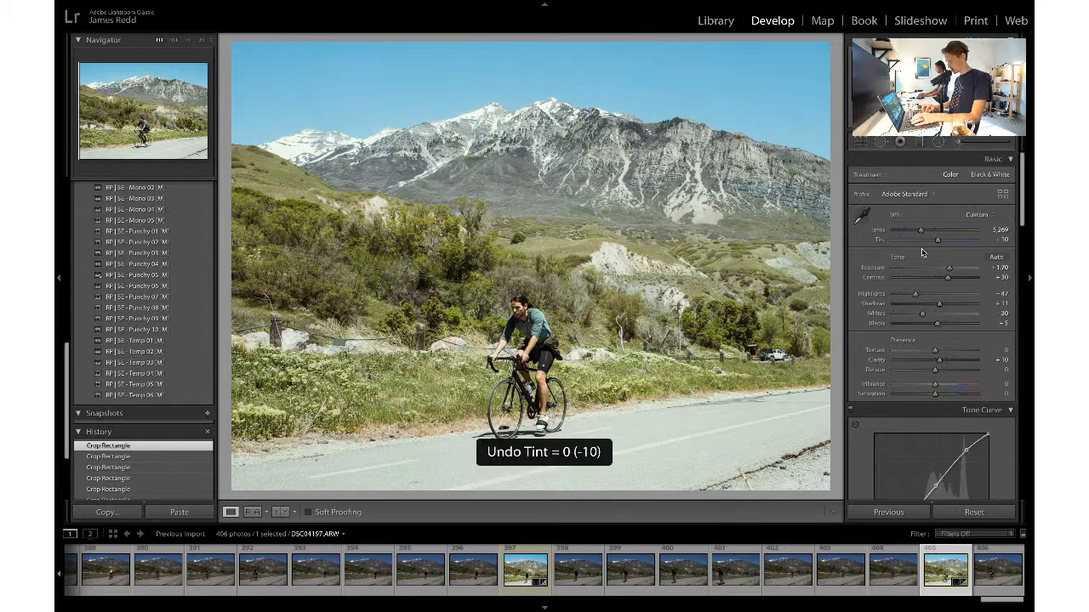
click(994, 239)
text(0)
key(Return)
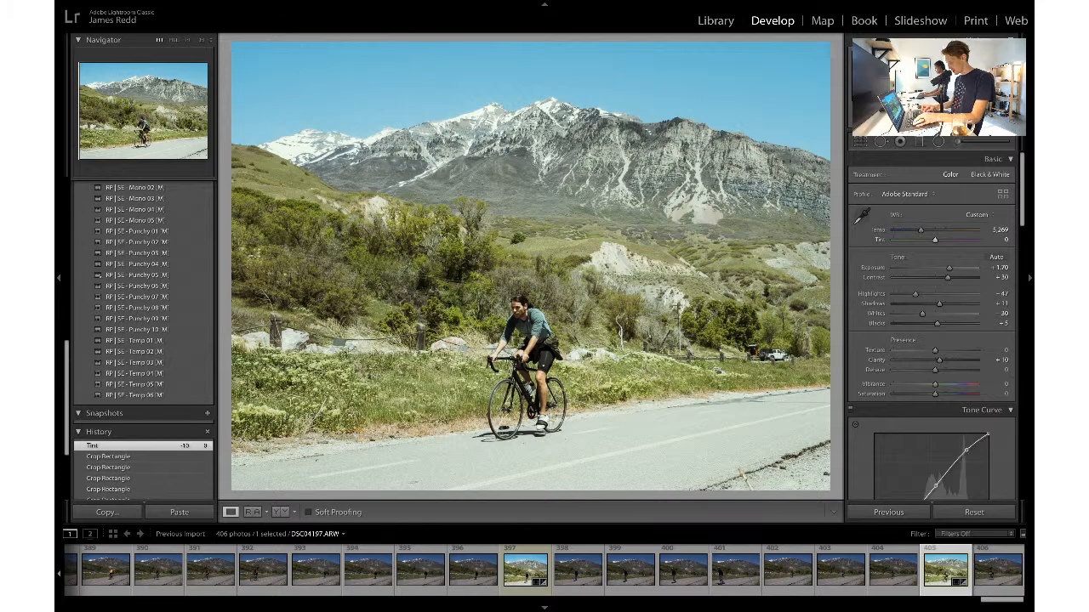
click(1002, 240)
text(5)
key(Return)
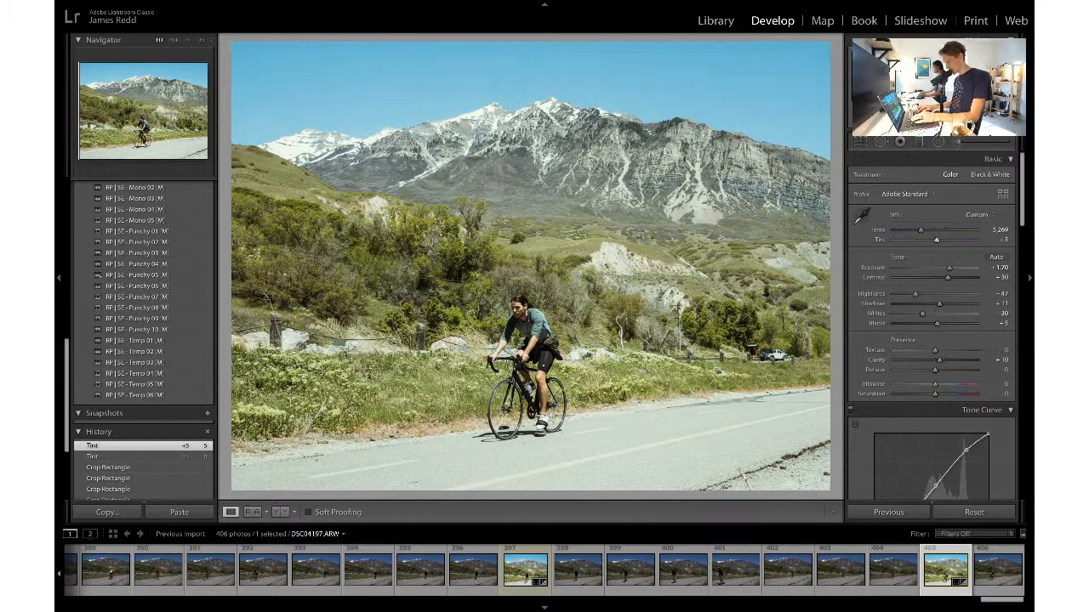
- Undo the tint changes, toggling between the adjusted and original tint to compare them
key(ctrl+z)
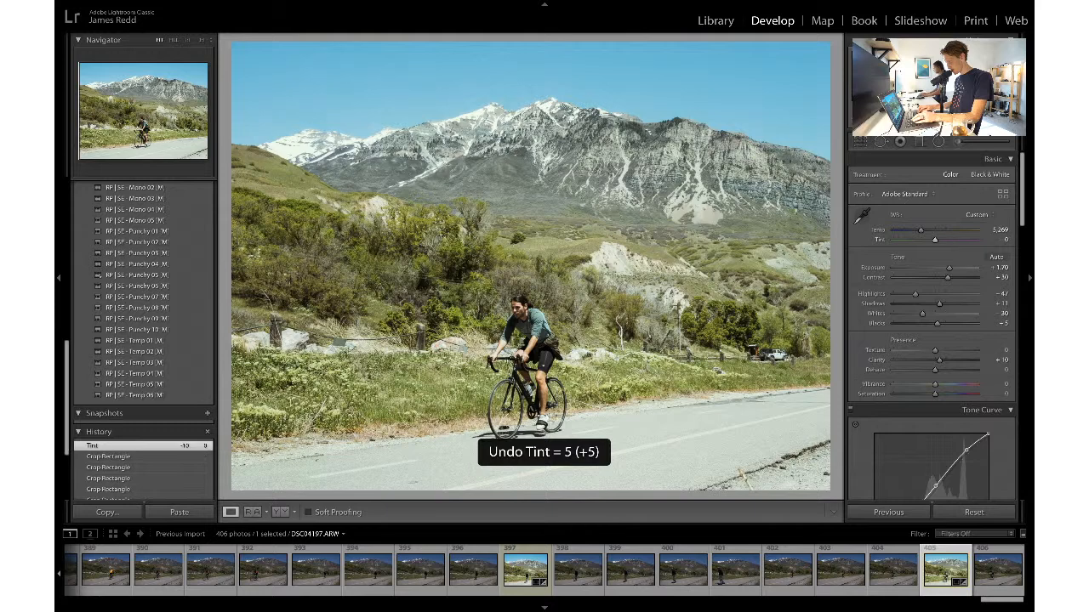
key(ctrl+z)
key(ctrl+z)
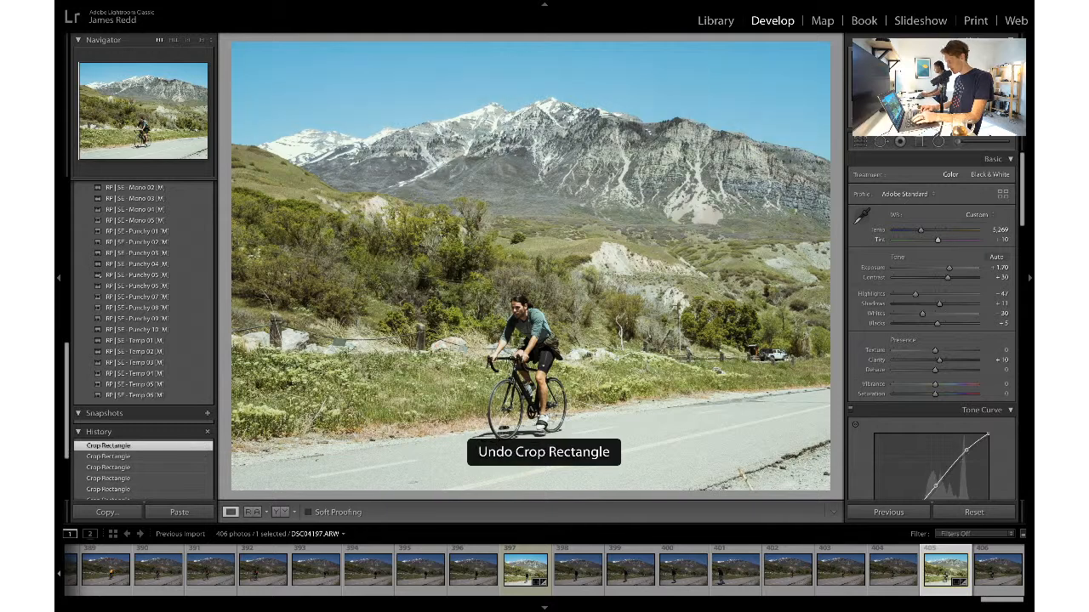
key(ctrl+y)
key(ctrl+y)
key(ctrl+z)
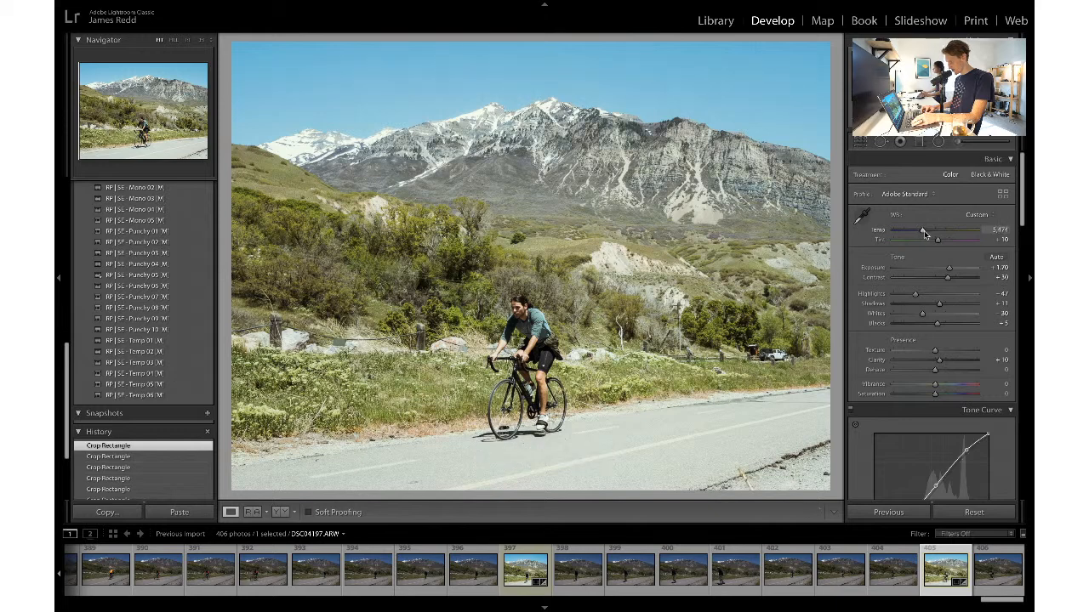
- Warm the temperature to 5,474 and set the luminance of blue to +8 and orange to +2
click(925, 234)
scroll(920, 328, down, 3)
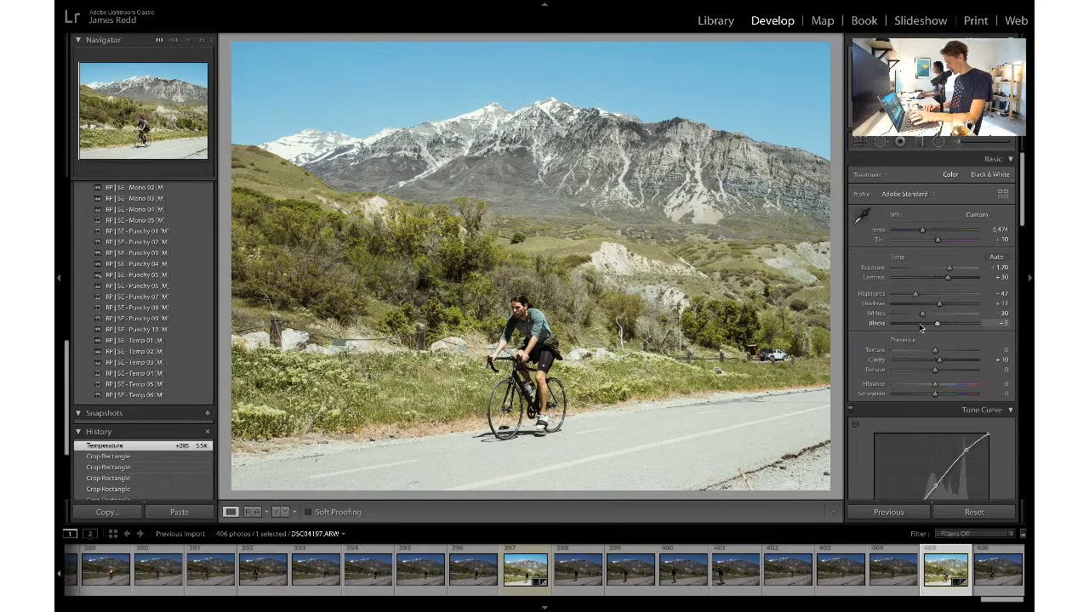
scroll(920, 329, down, 10)
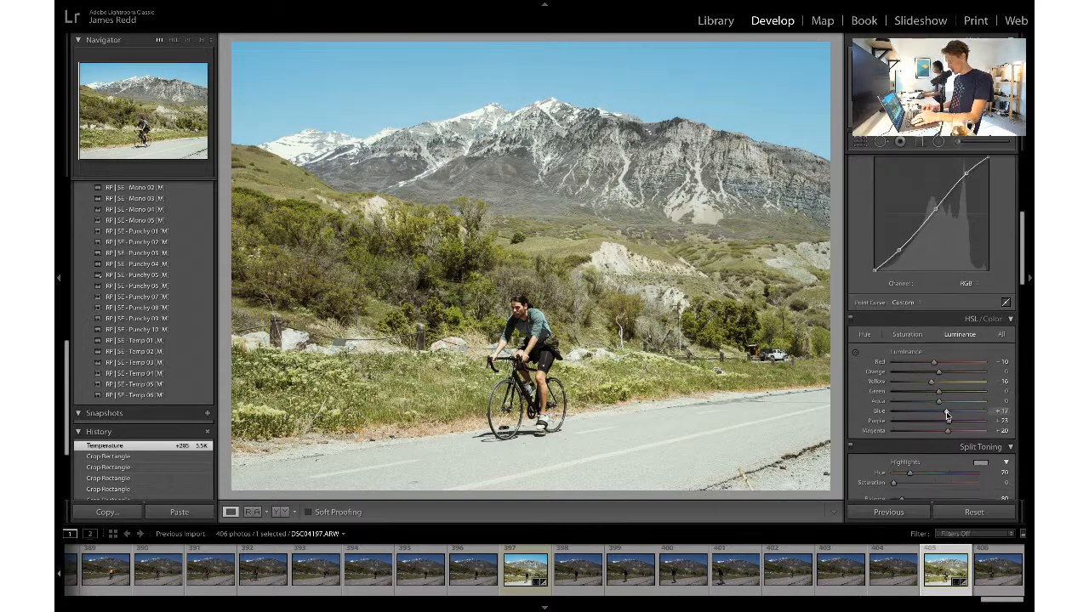
drag(945, 418, 945, 417)
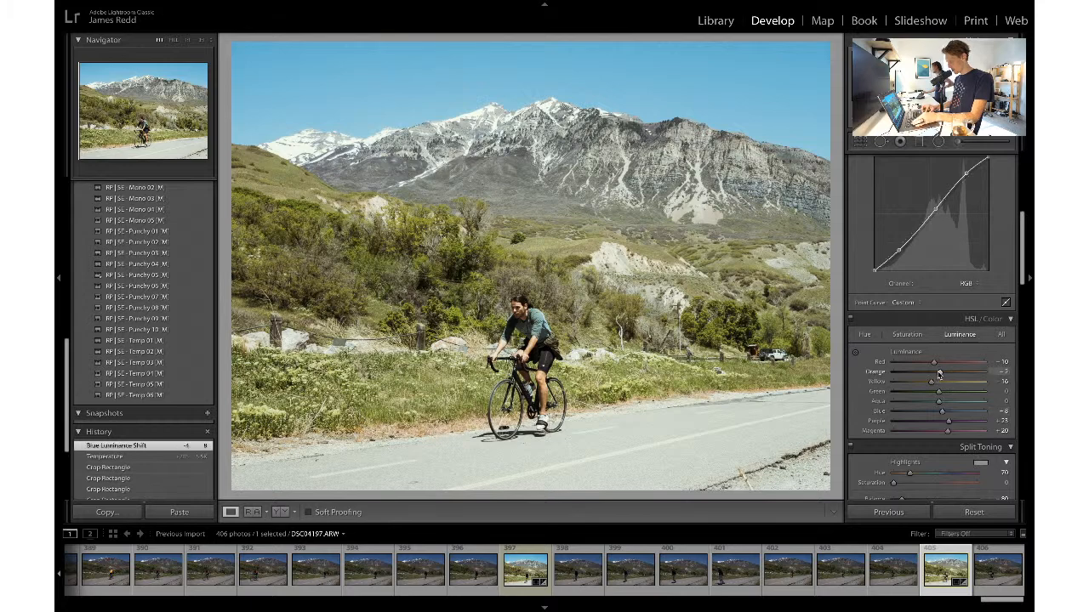
drag(939, 374, 942, 374)
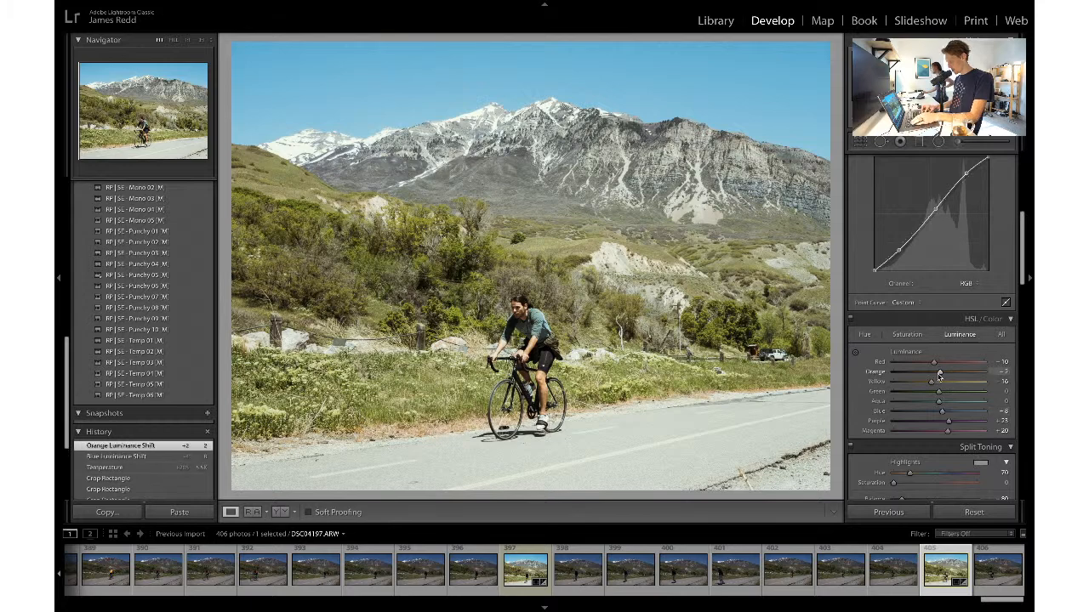
- Move the existing adjustment brush mask onto the cyclist's face and set its shadows to 30
click(959, 145)
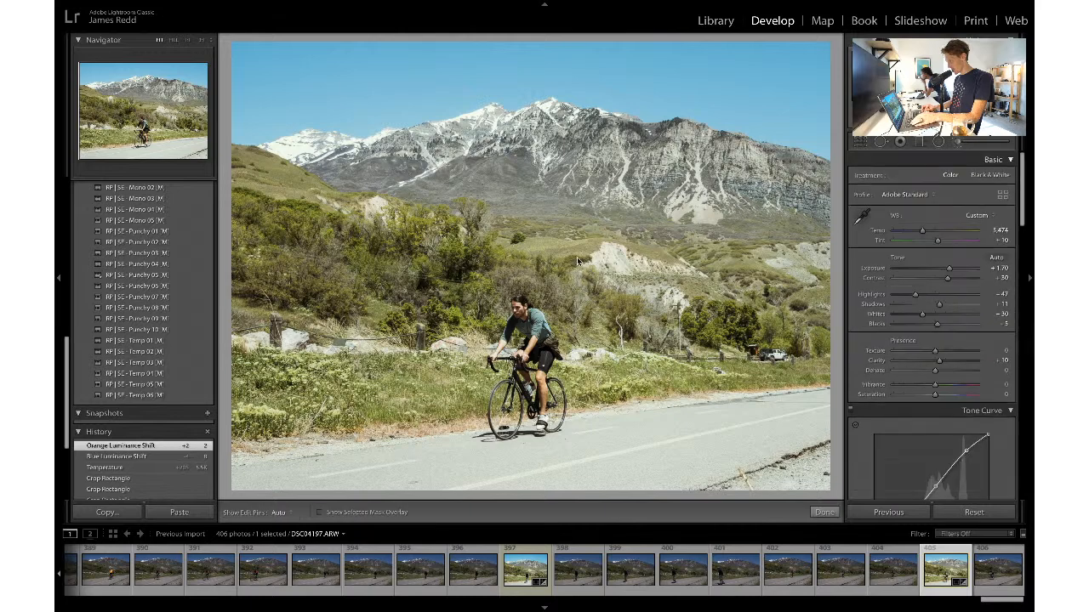
click(583, 321)
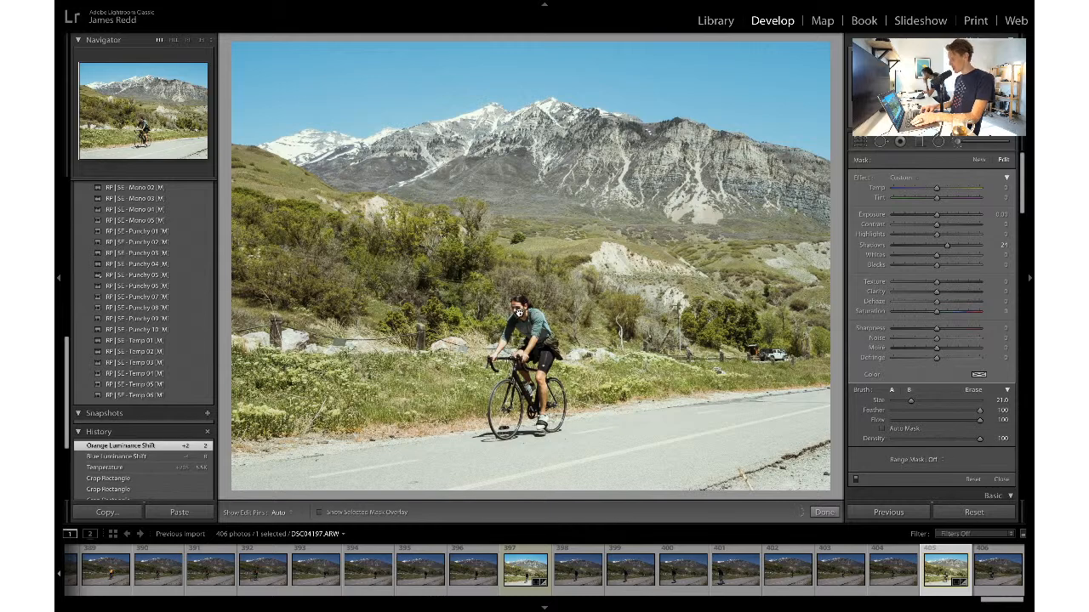
drag(518, 313, 520, 313)
click(997, 245)
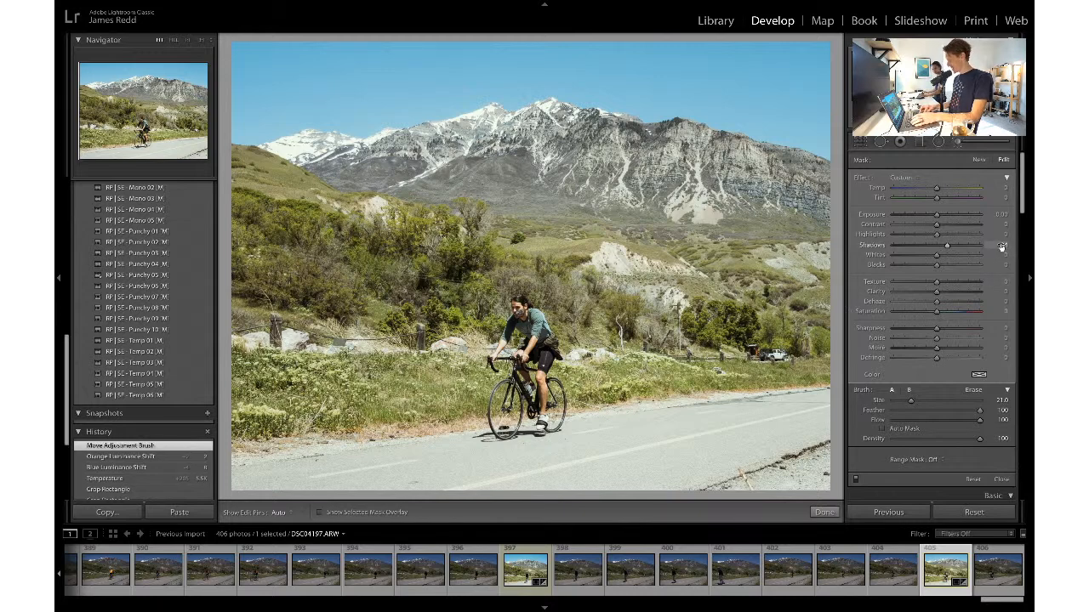
text(30)
key(Return)
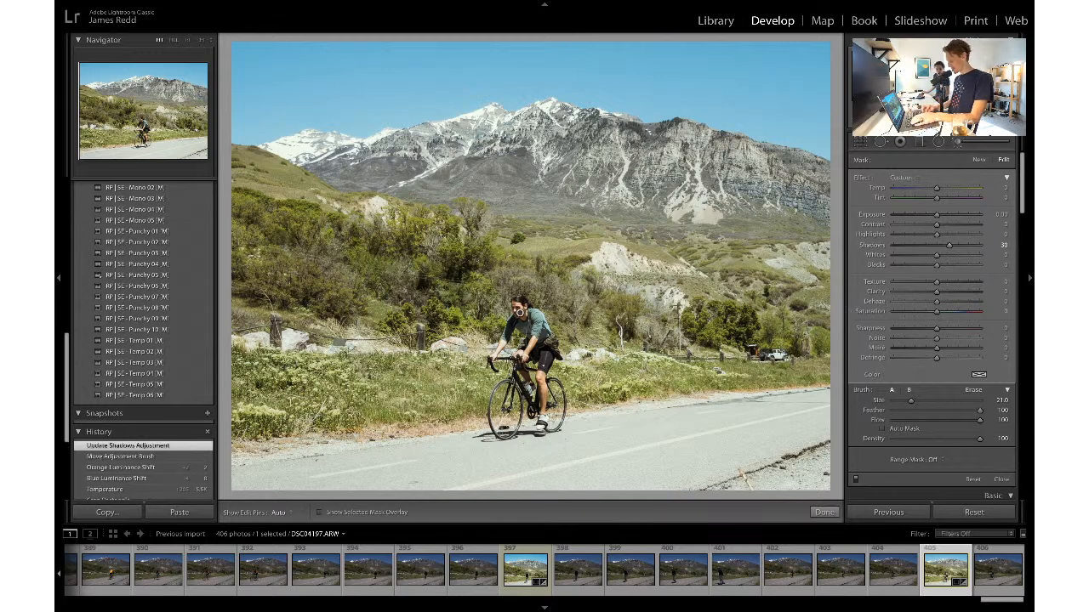
click(956, 142)
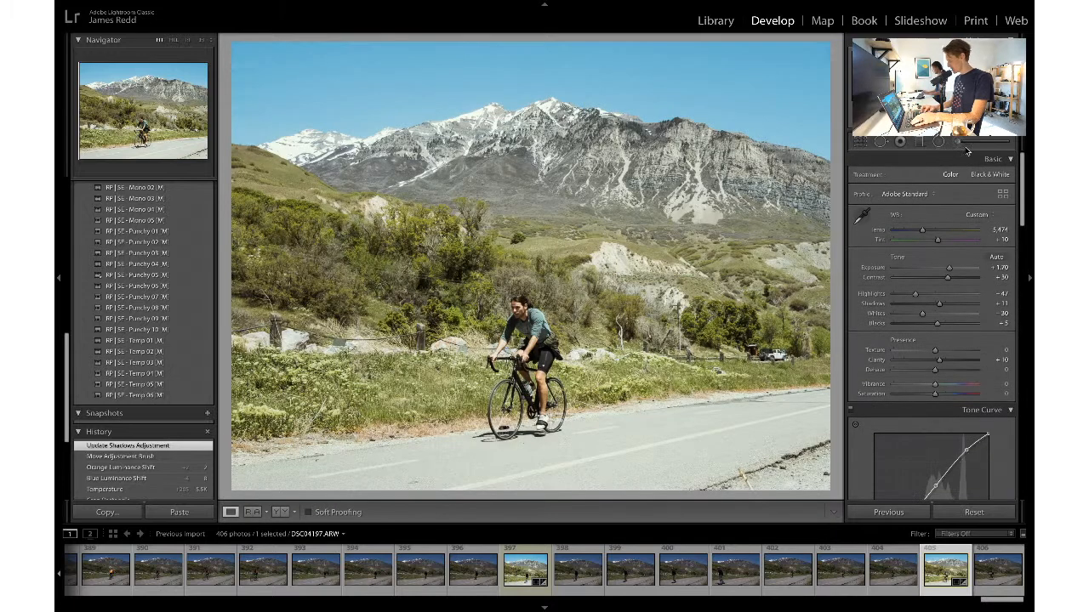
- Move the existing radial filter with highlights at -100 down onto the cyclist and reduce its height
click(966, 145)
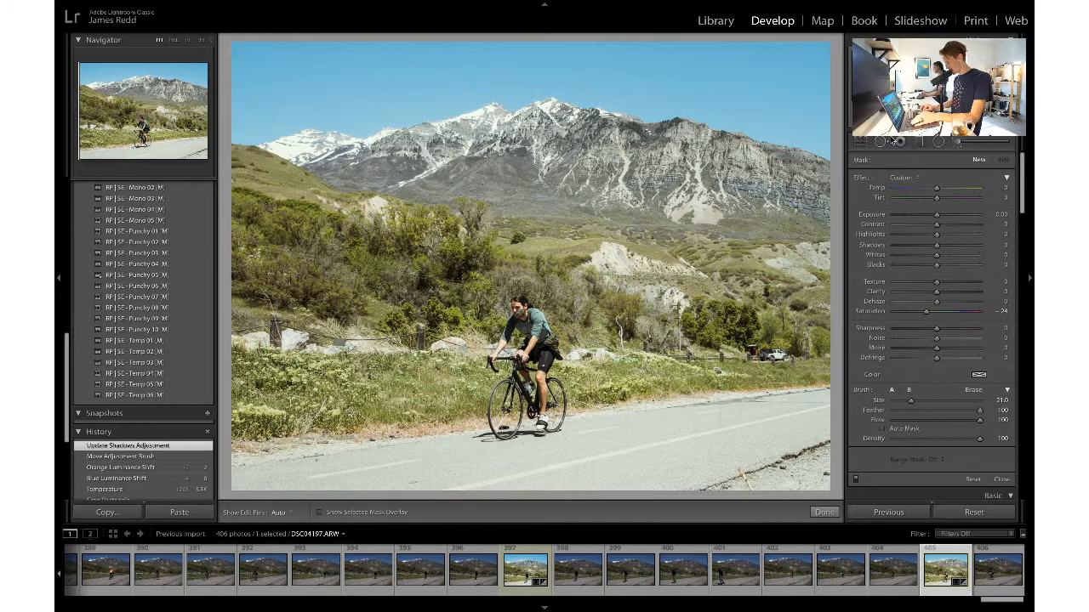
click(938, 142)
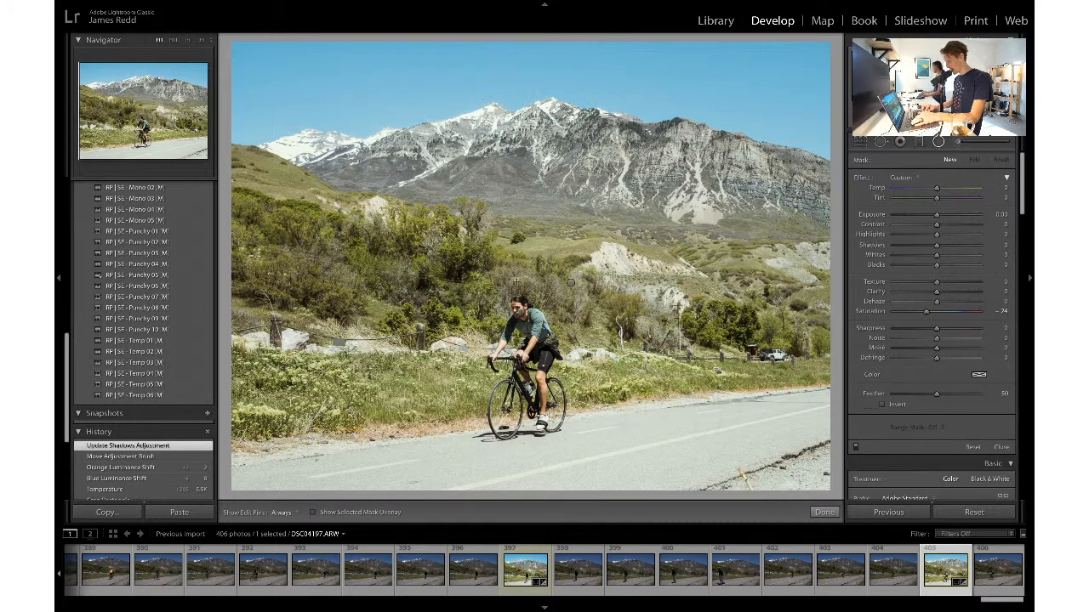
drag(570, 282, 523, 275)
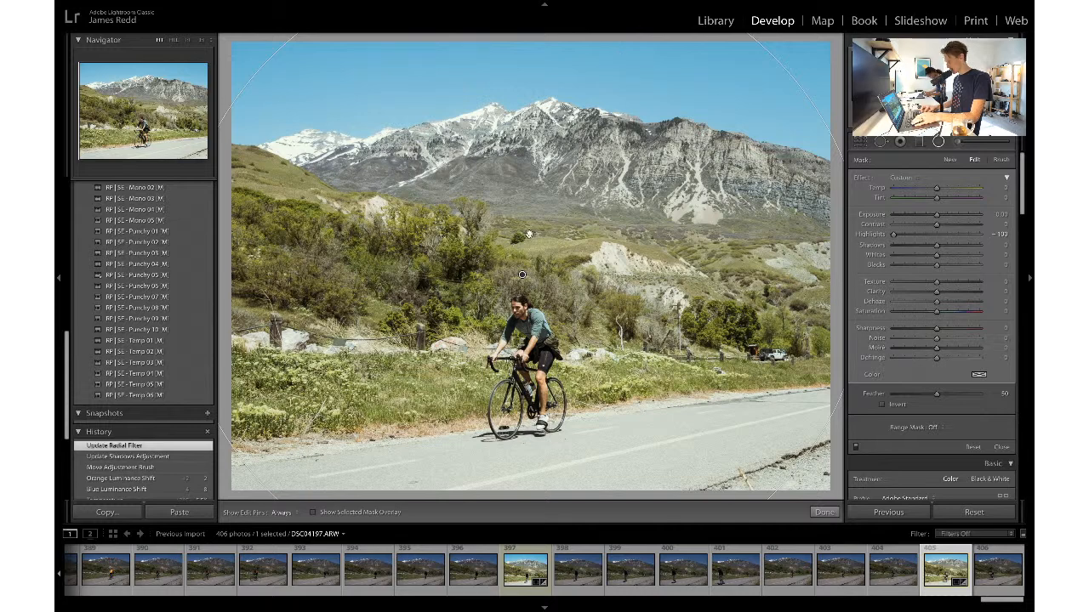
drag(520, 276, 522, 365)
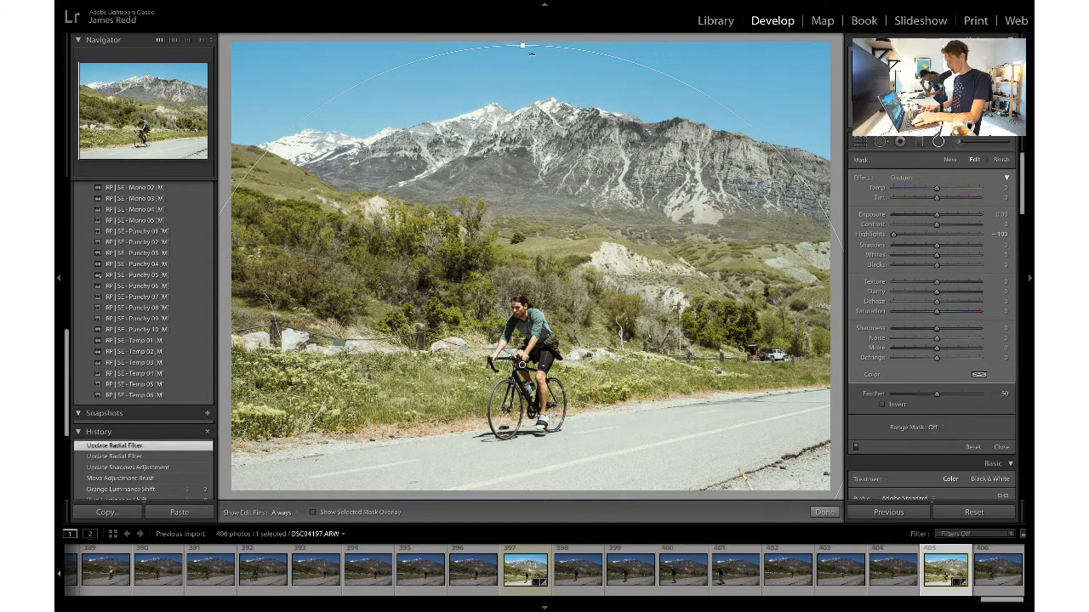
drag(523, 42, 522, 134)
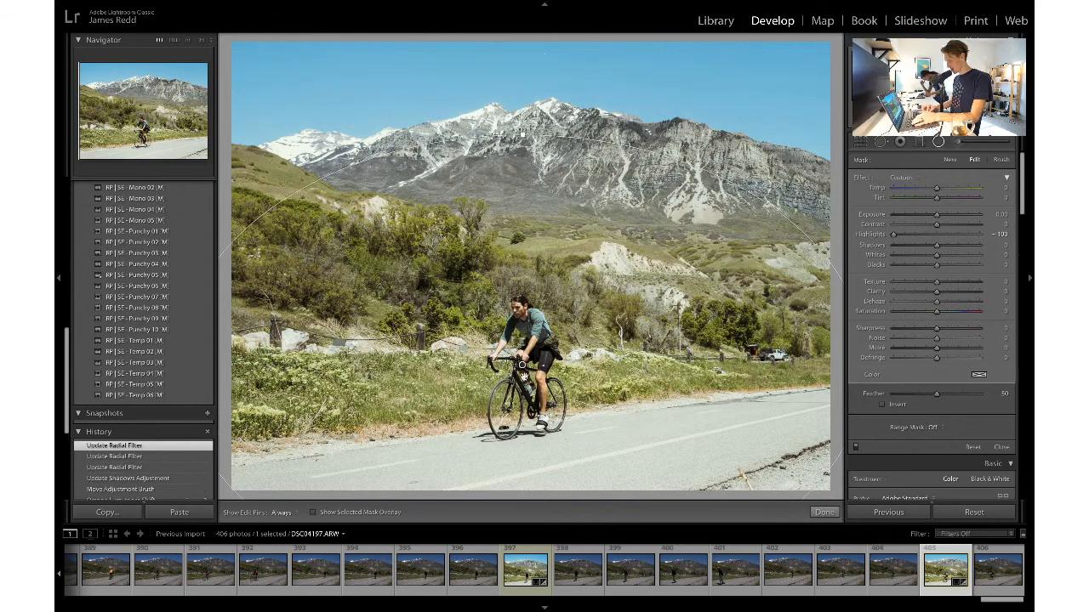
- Narrow the radial filter to slightly less than the photo's width and recenter it on the cyclist's upper body
drag(523, 365, 638, 284)
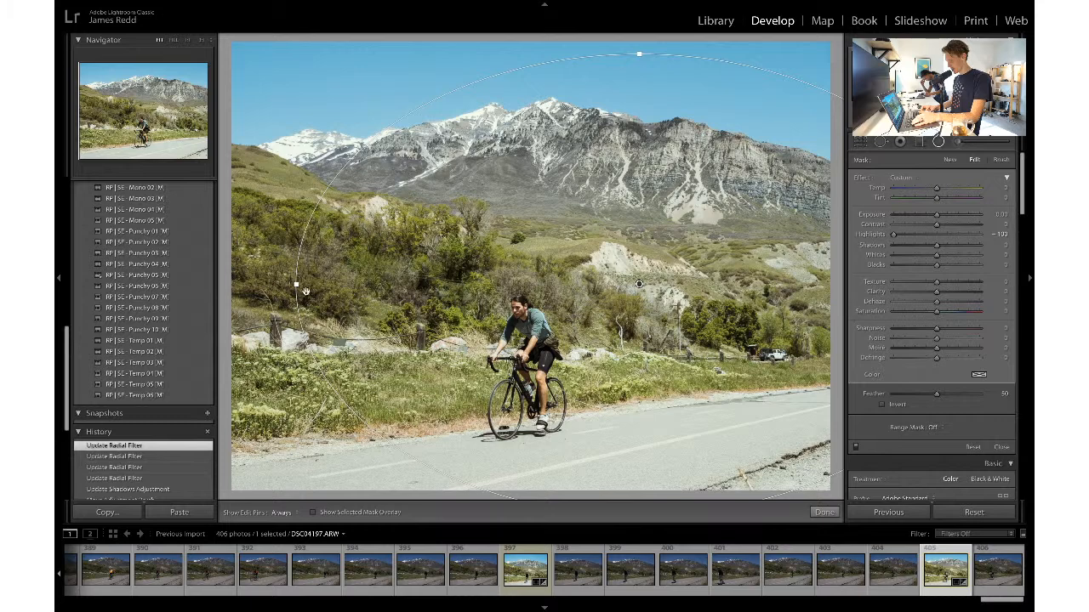
drag(298, 285, 375, 285)
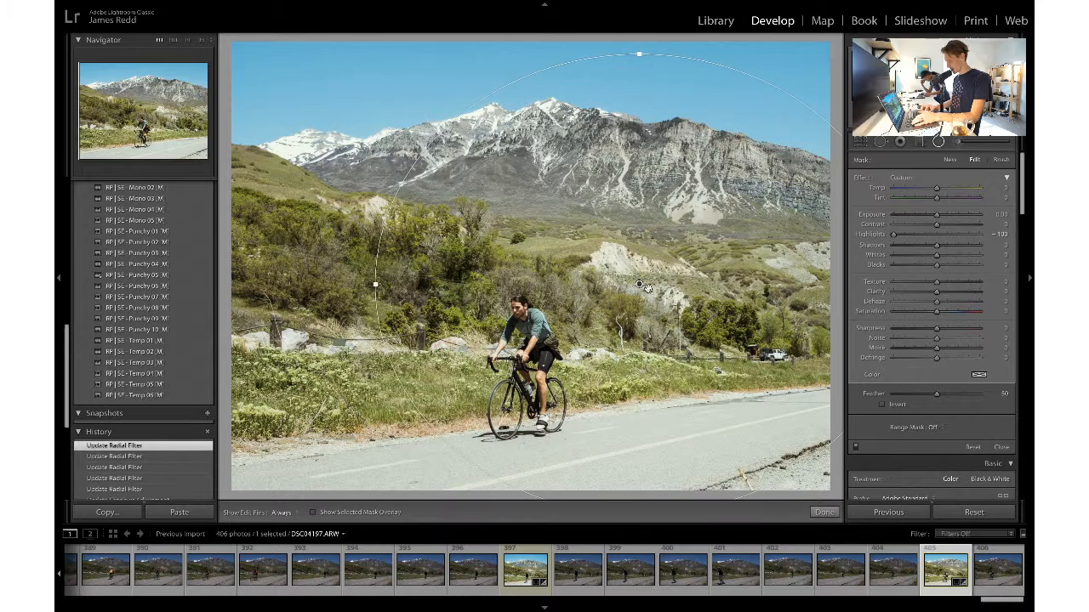
drag(644, 287, 523, 326)
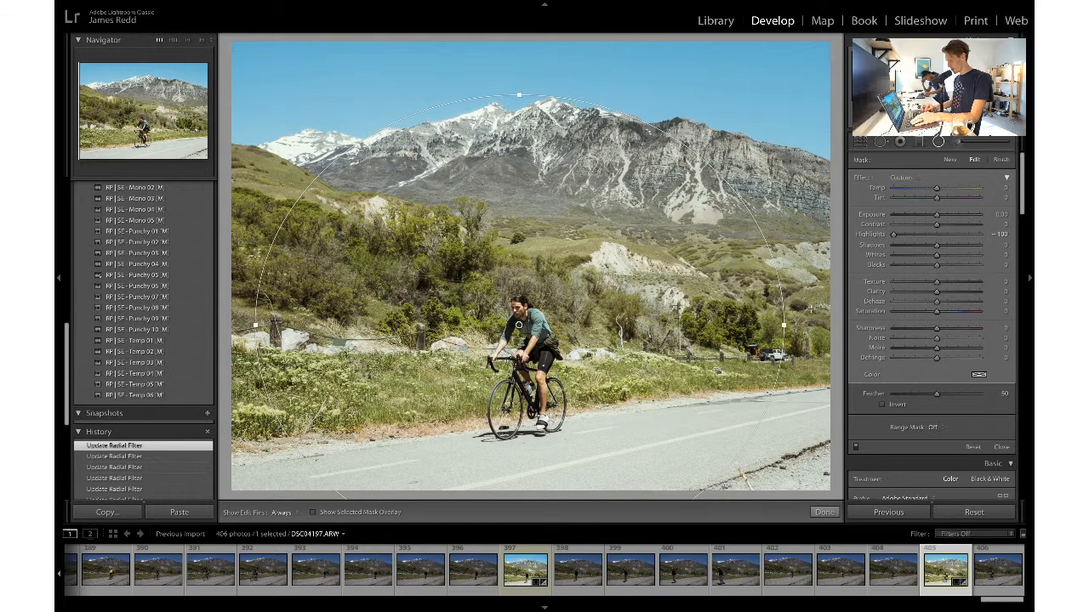
drag(782, 325, 793, 326)
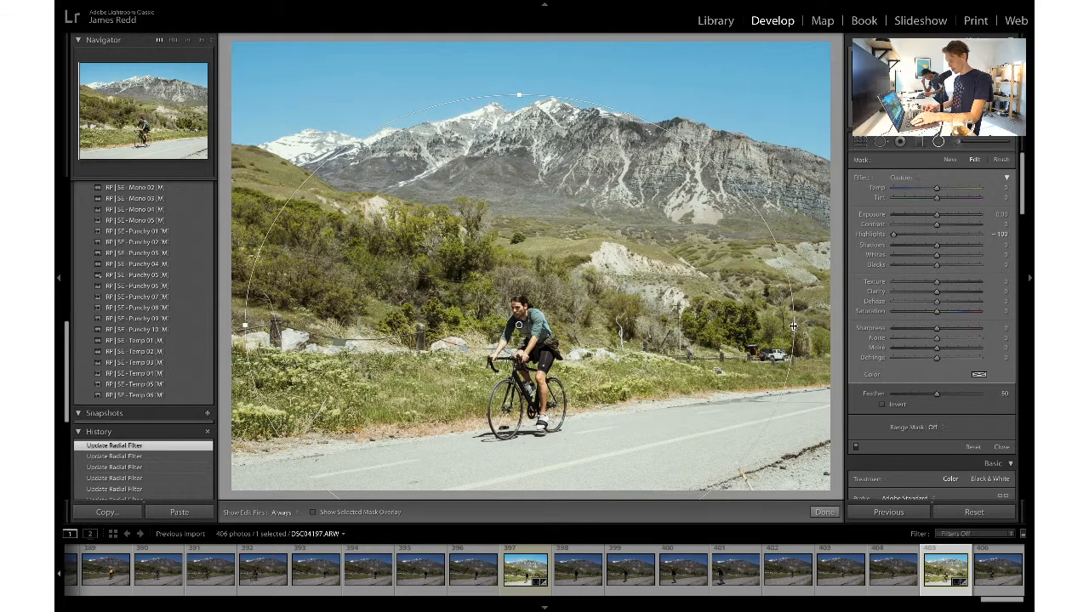
drag(519, 326, 520, 323)
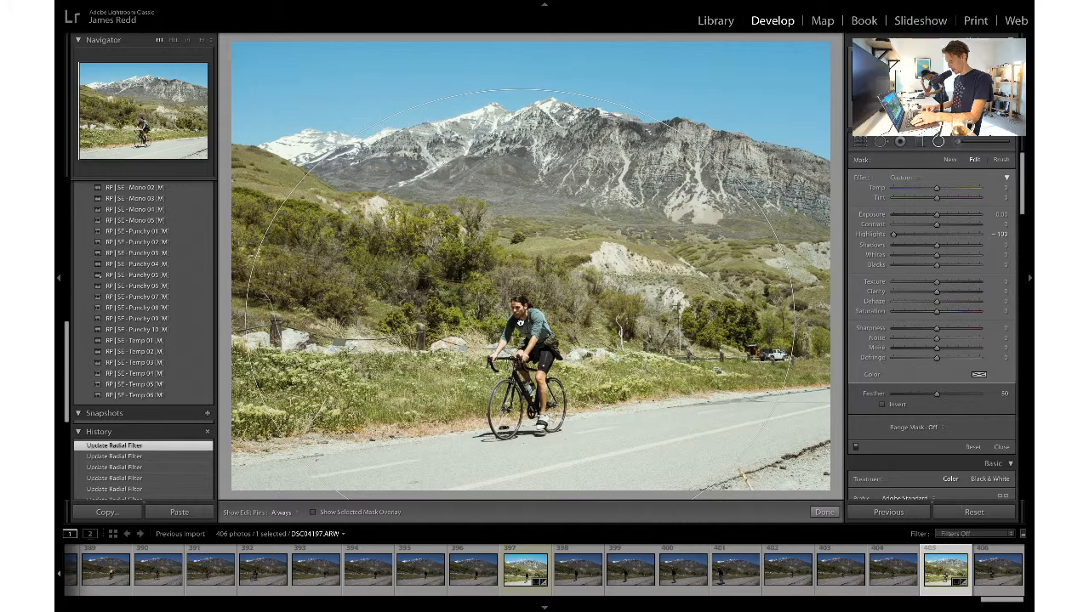
mouse_move(520, 321)
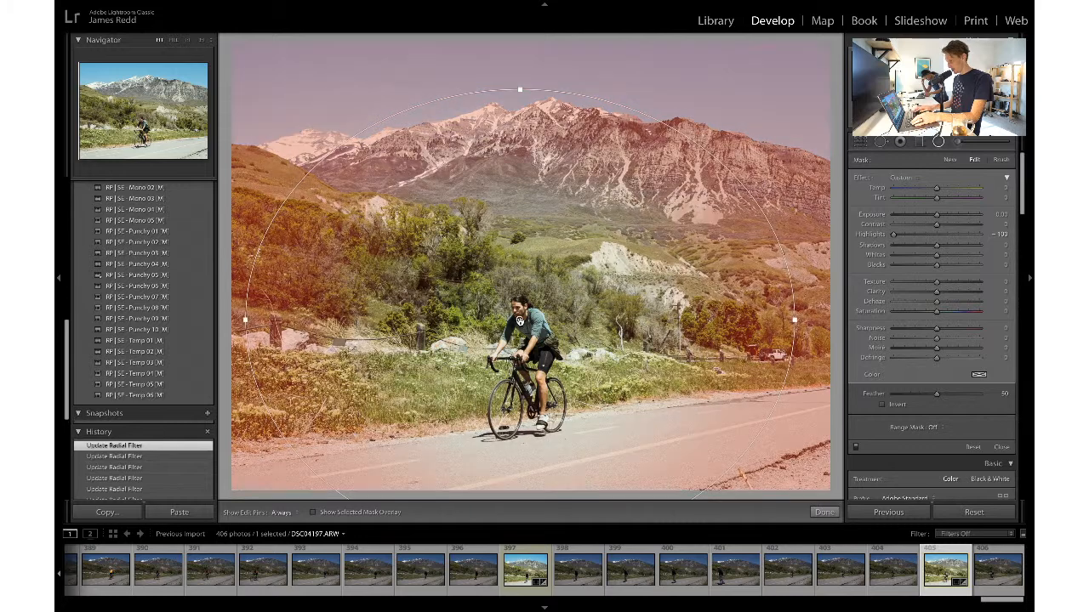
- Reduce the radial filter's height and lower it to the cyclist's waist, with its upper edge crossing the lower mountain slopes
drag(519, 320, 523, 325)
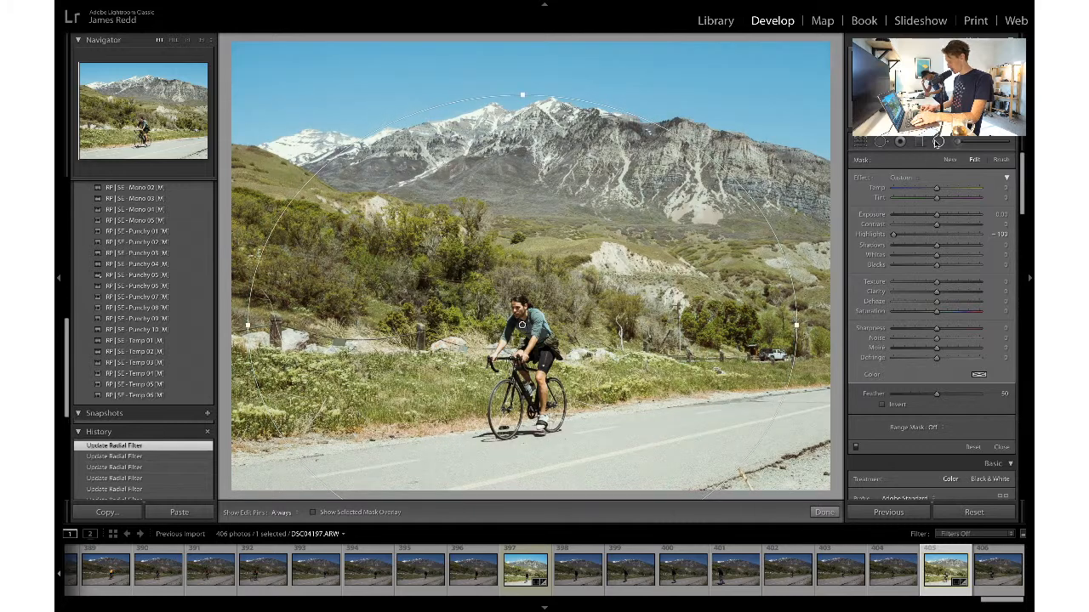
click(937, 142)
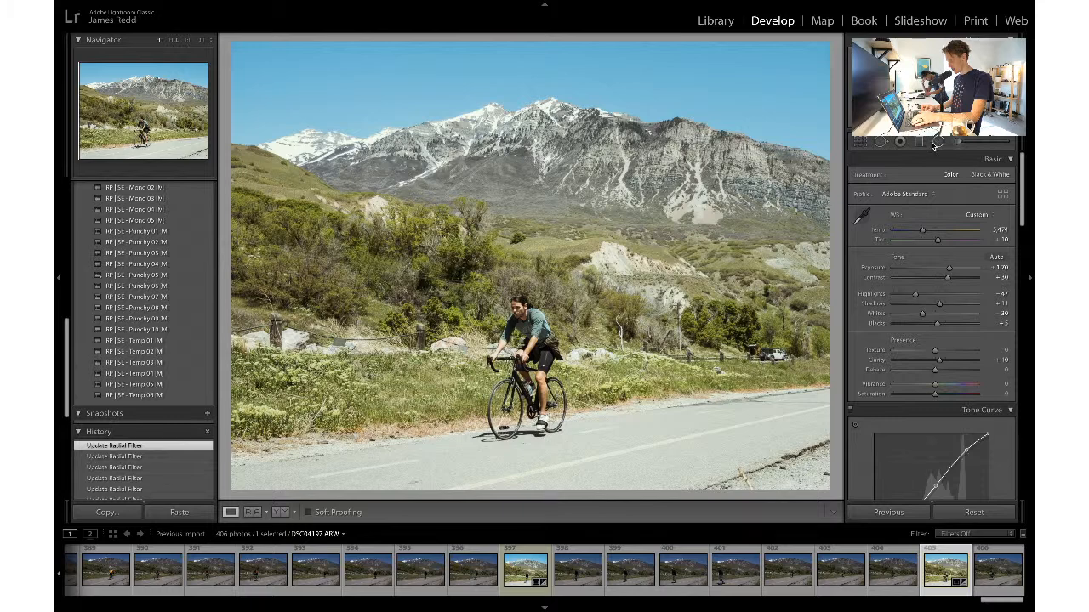
click(938, 142)
click(521, 326)
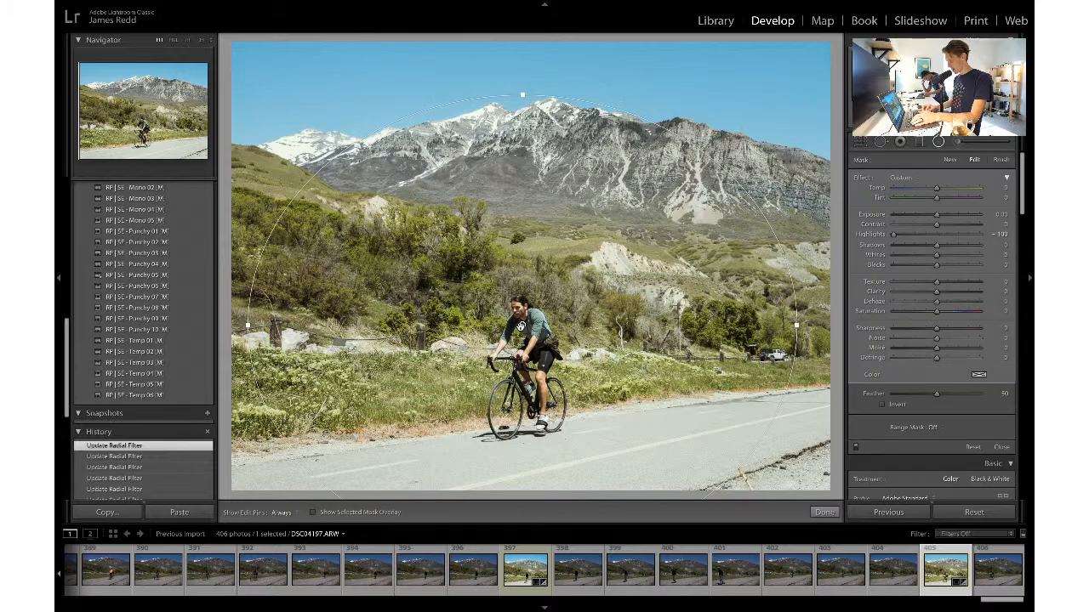
drag(518, 96, 522, 145)
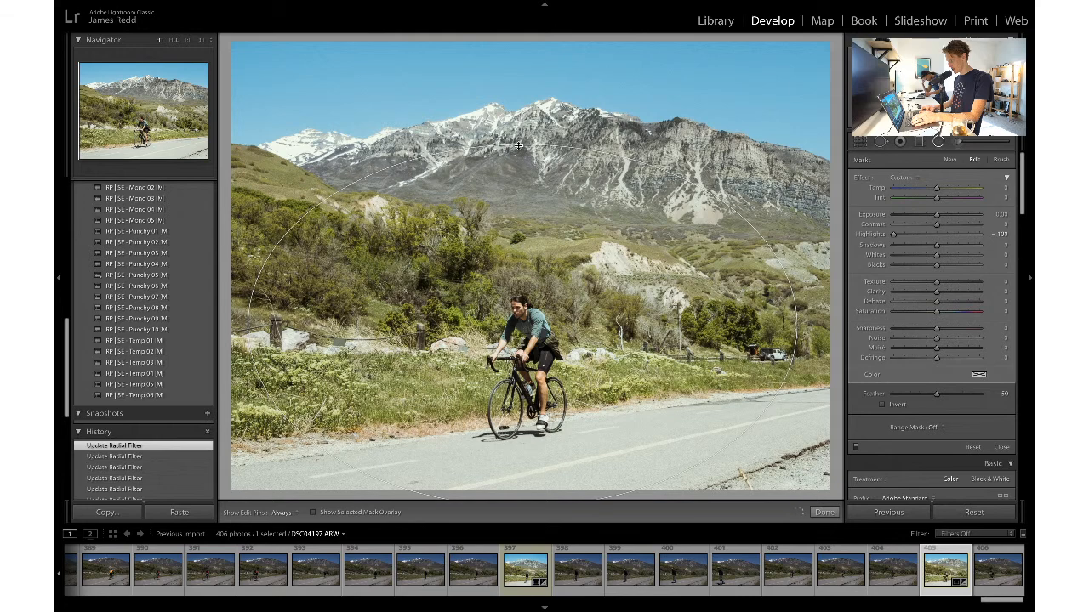
drag(522, 341, 522, 342)
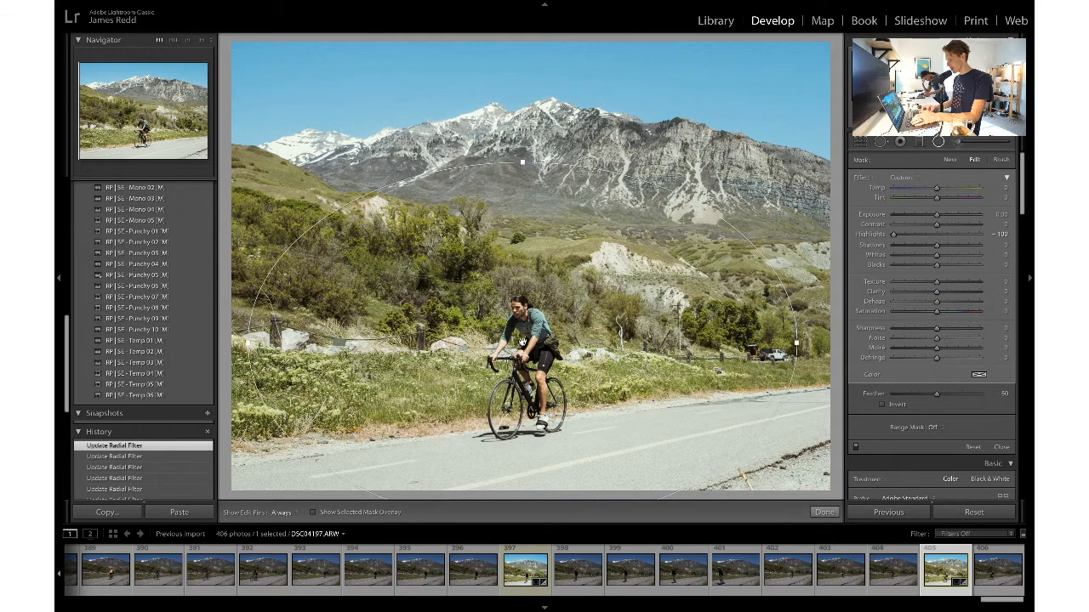
click(939, 141)
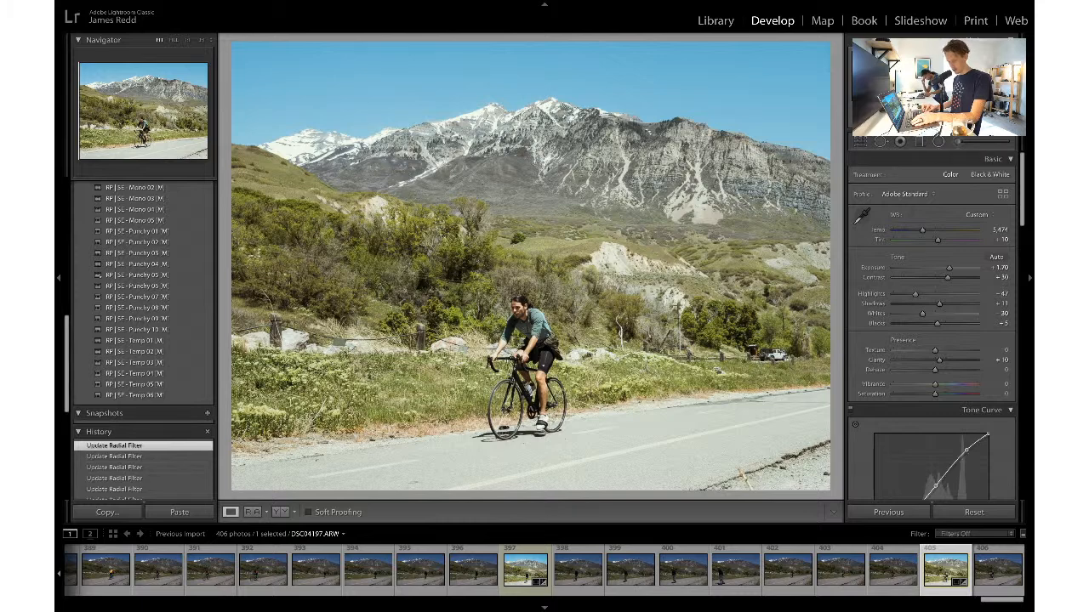
- Try slightly darker shadows in the radial filter around the cyclist and undo the change
click(939, 143)
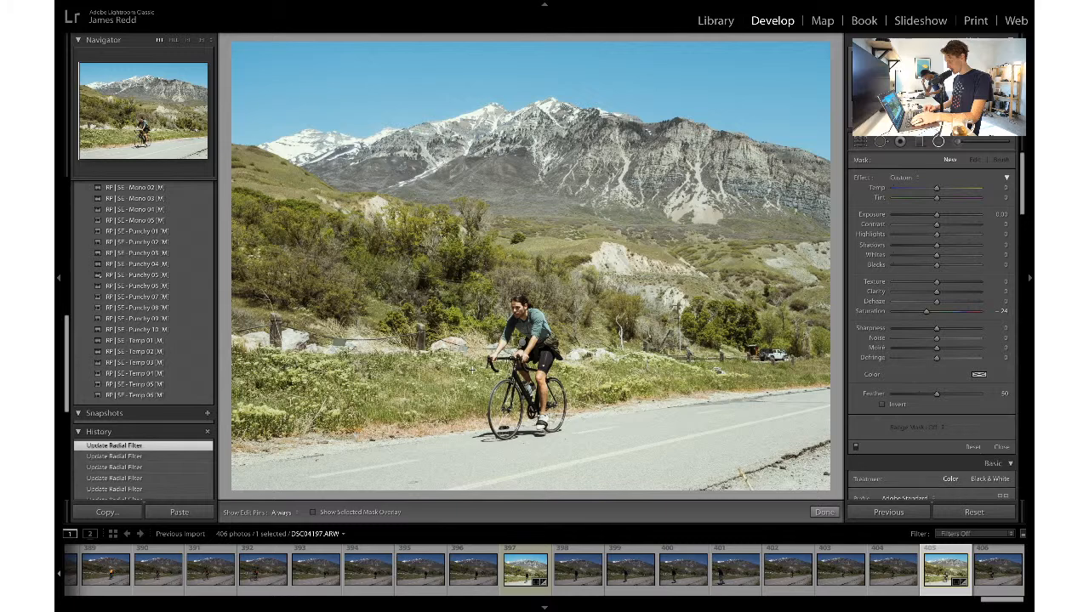
click(522, 343)
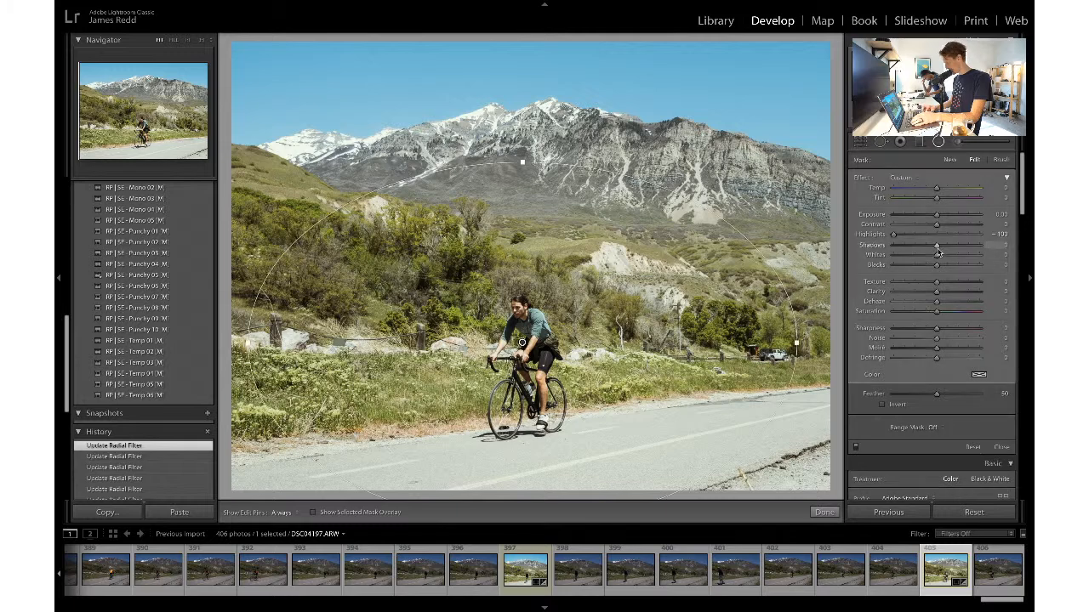
drag(936, 248, 933, 247)
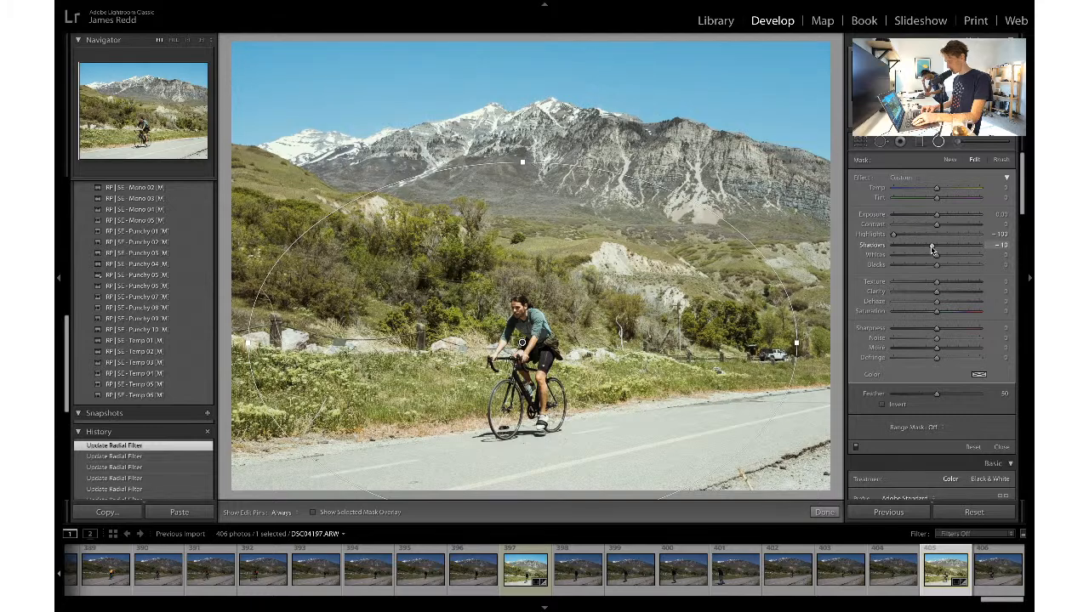
key(ctrl+z)
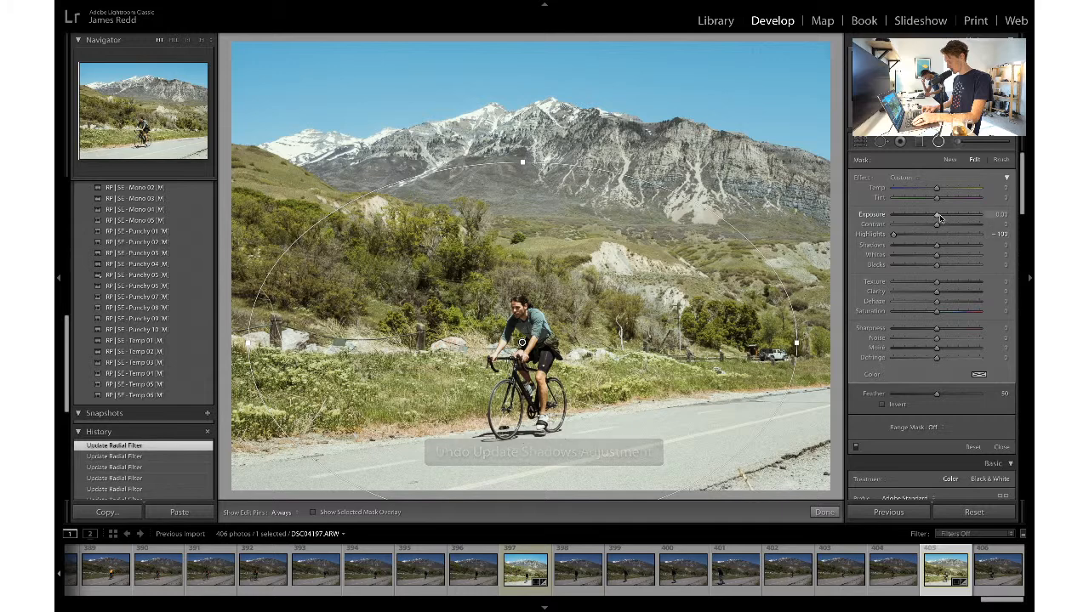
click(937, 141)
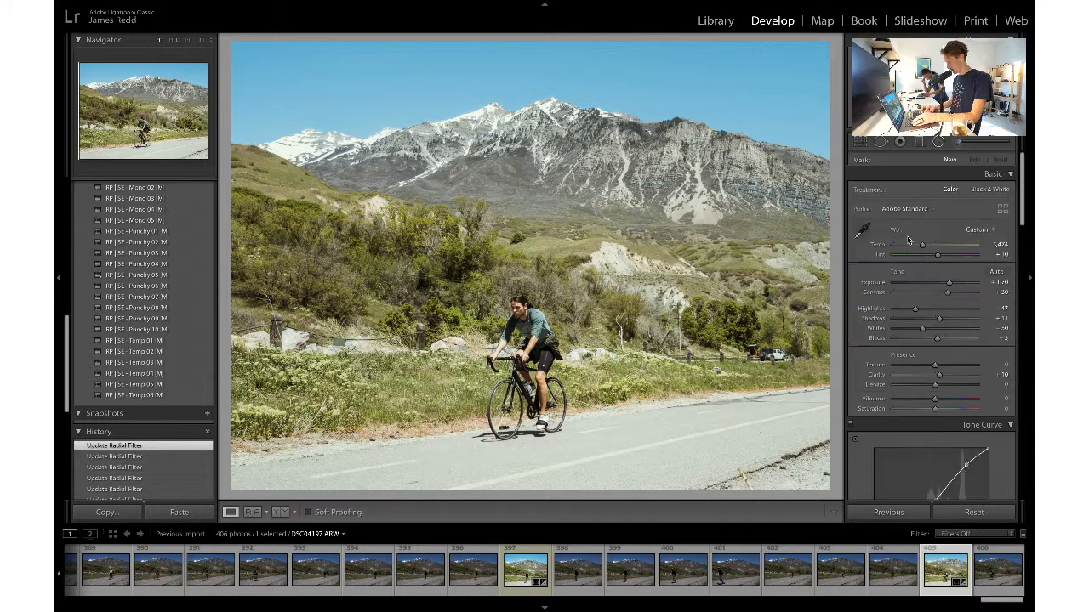
- Raise the blue luminance of the cyclist photo to +17 and compare the photo before and after editing
scroll(883, 341, down, 10)
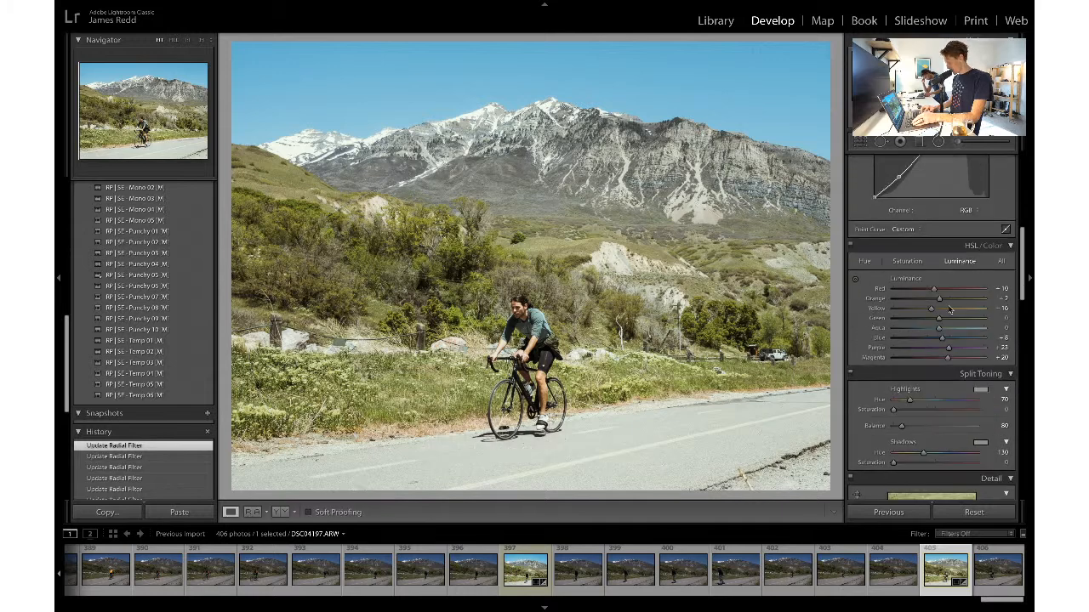
drag(941, 338, 947, 341)
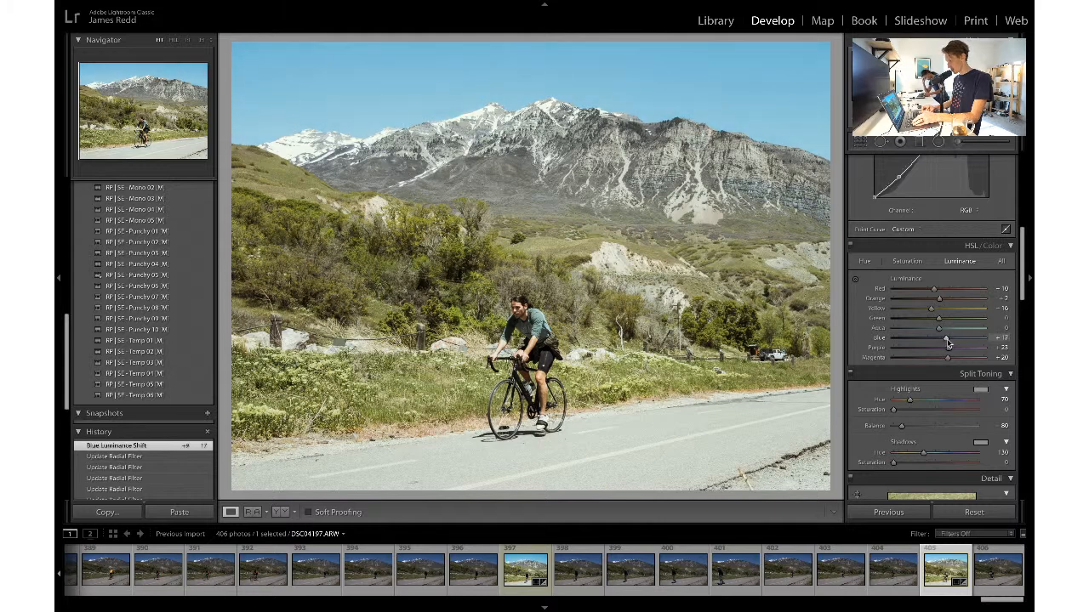
key(backslash)
key(backslash)
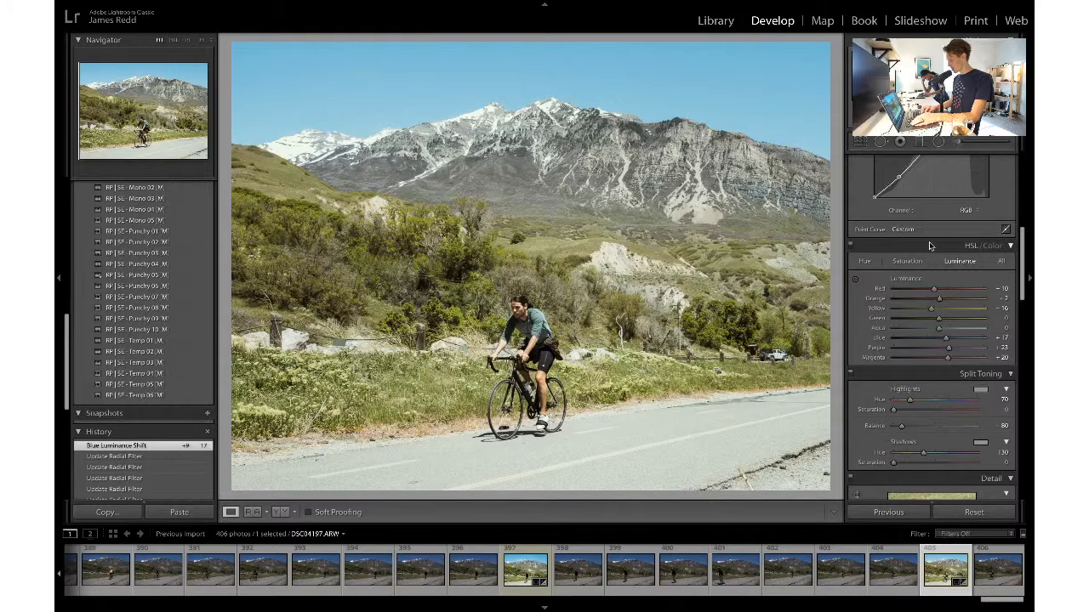
- Set the cyclist photo's contrast to +35 and its shadows to +14
scroll(929, 247, up, 5)
click(1004, 276)
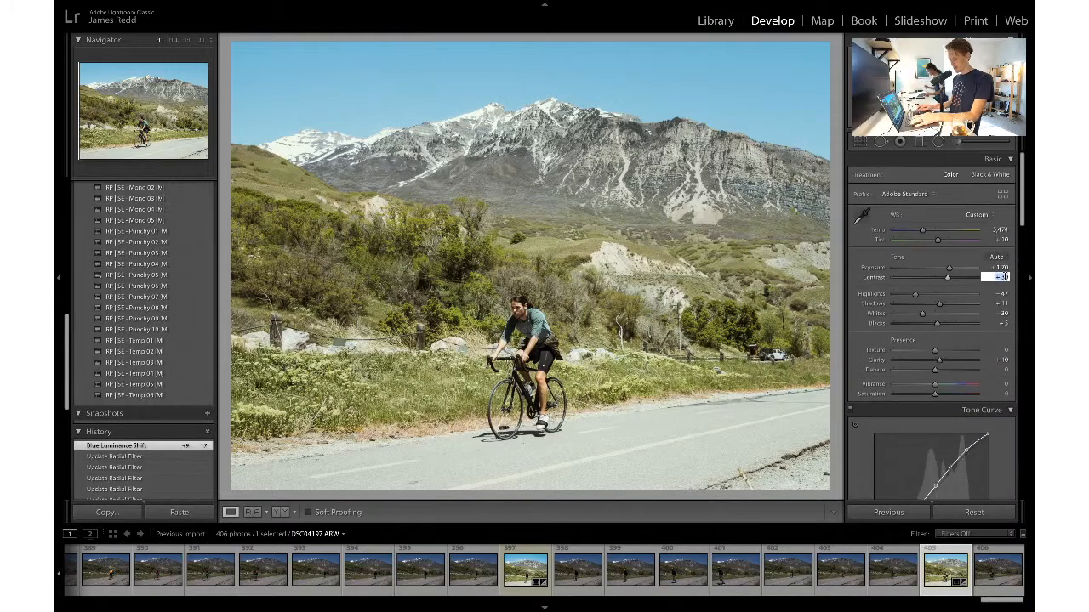
text(35)
key(Return)
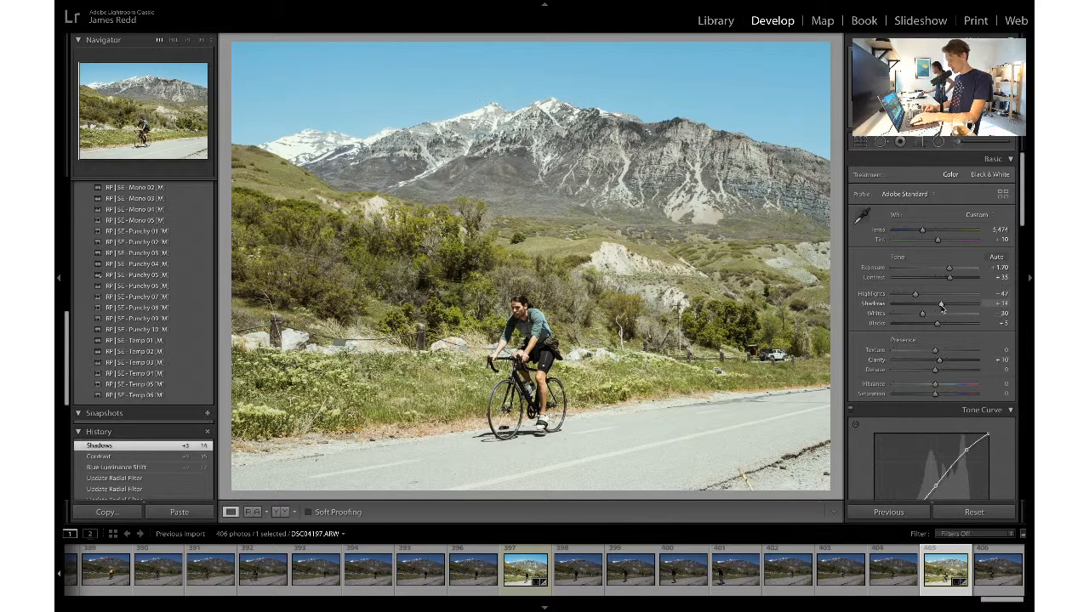
- Copy the cyclist photo's develop settings and export the photo to the hard drive as a quality 100 JPEG in sRGB
key(ctrl+shift+c)
key(Return)
key(ctrl+shift+e)
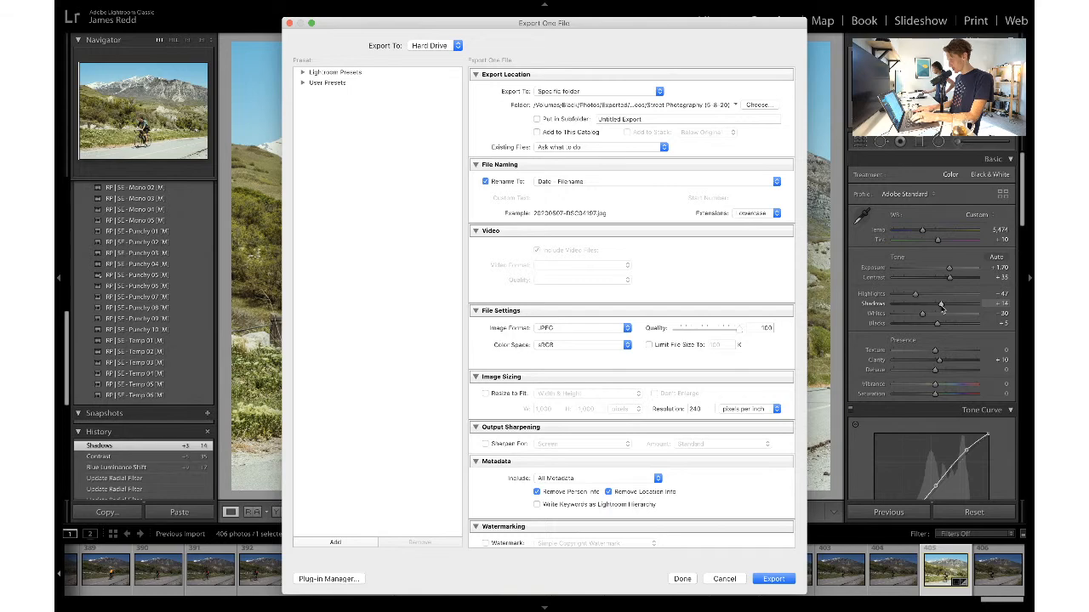
key(Return)
- Paste the copied settings onto the skateboarder photo, number 397, and move its adjustment brush mask onto the skateboarder's face
click(517, 564)
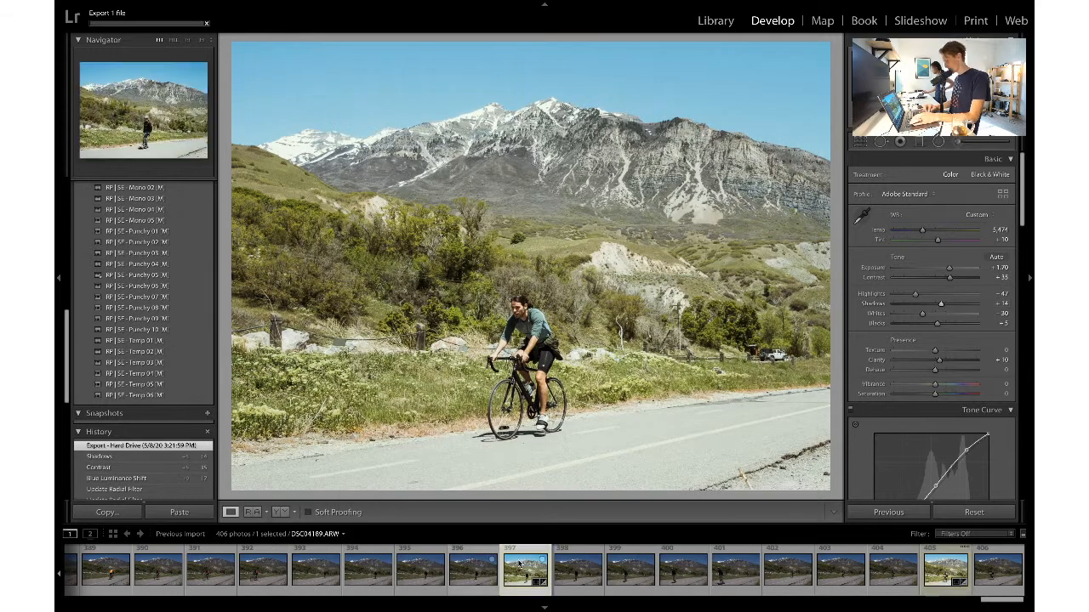
key(ctrl+shift+v)
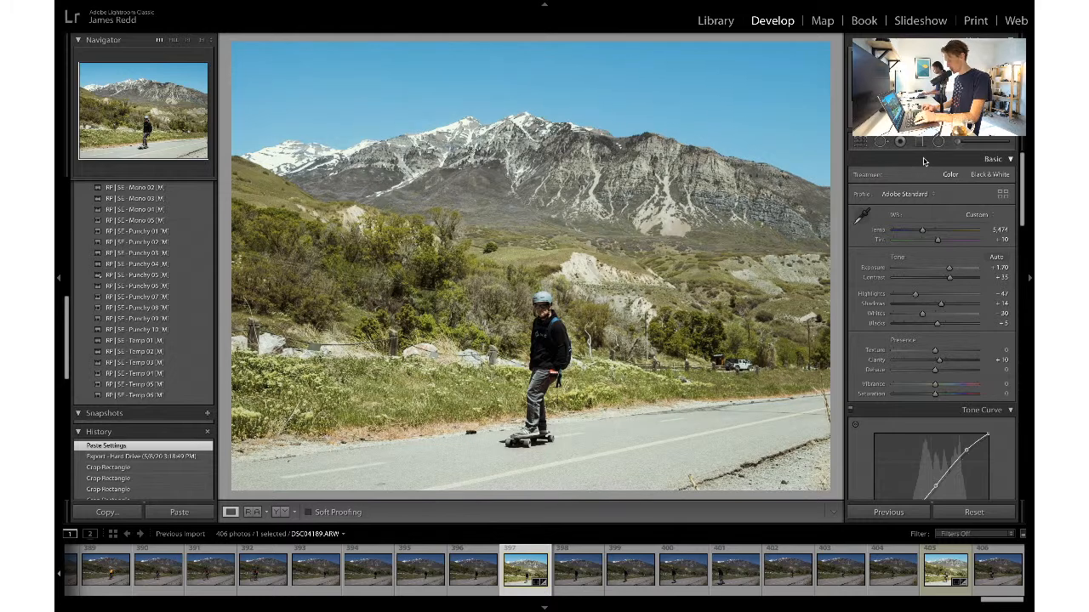
click(960, 142)
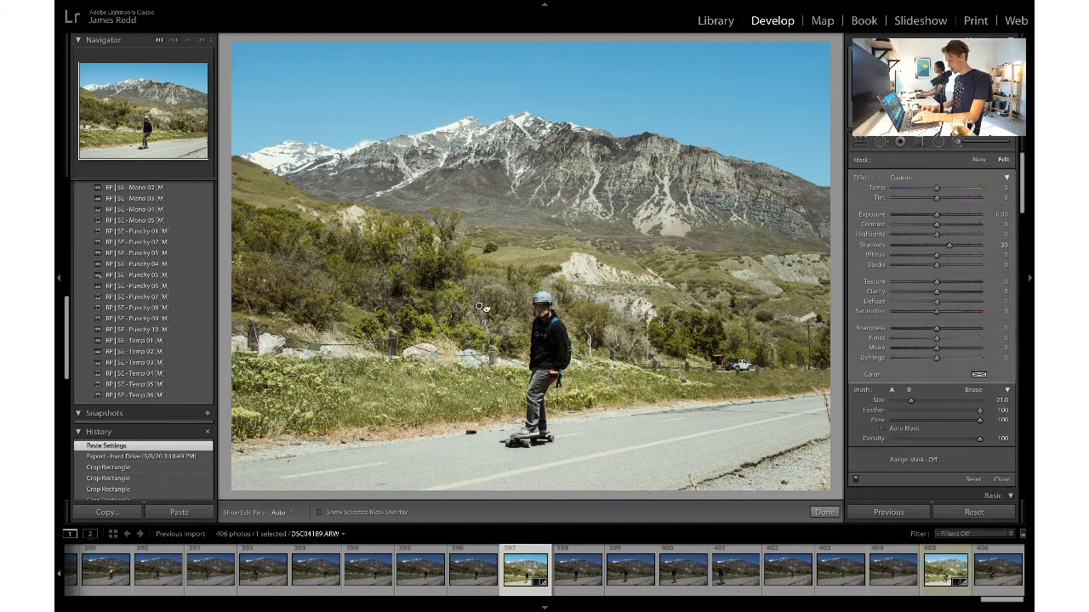
click(541, 311)
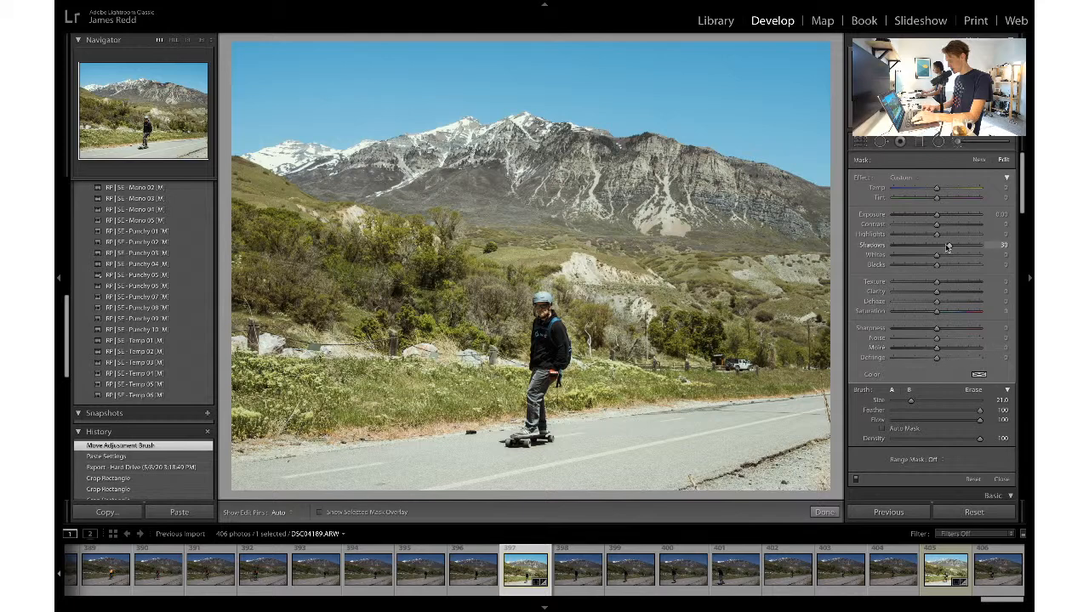
- Move the radial filter with highlights at -100 onto the skateboarder's torso and widen it to almost the photo's full width
click(938, 143)
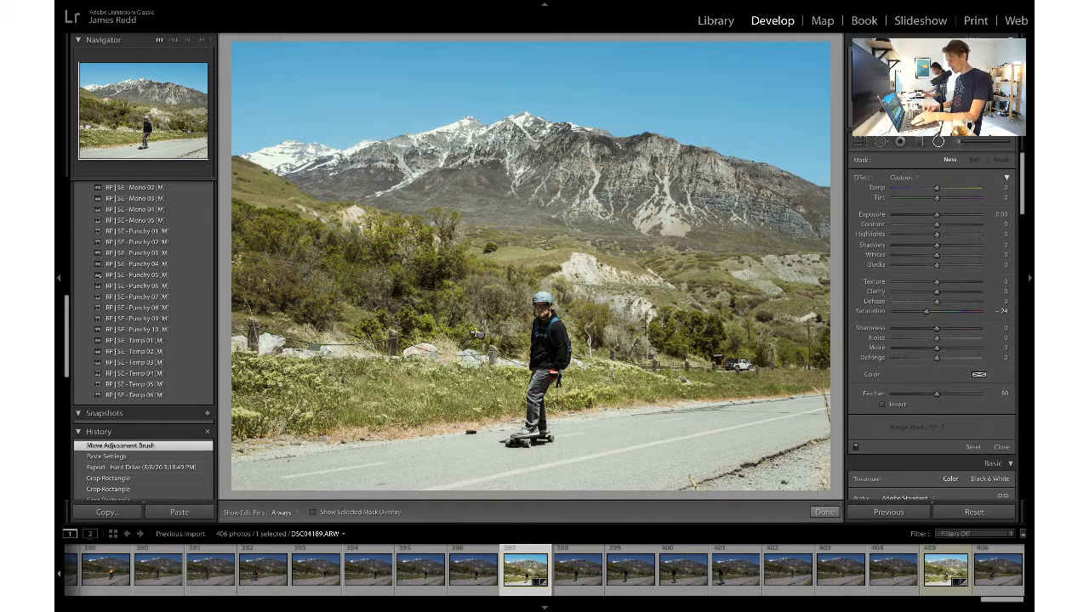
click(479, 335)
drag(480, 336, 544, 356)
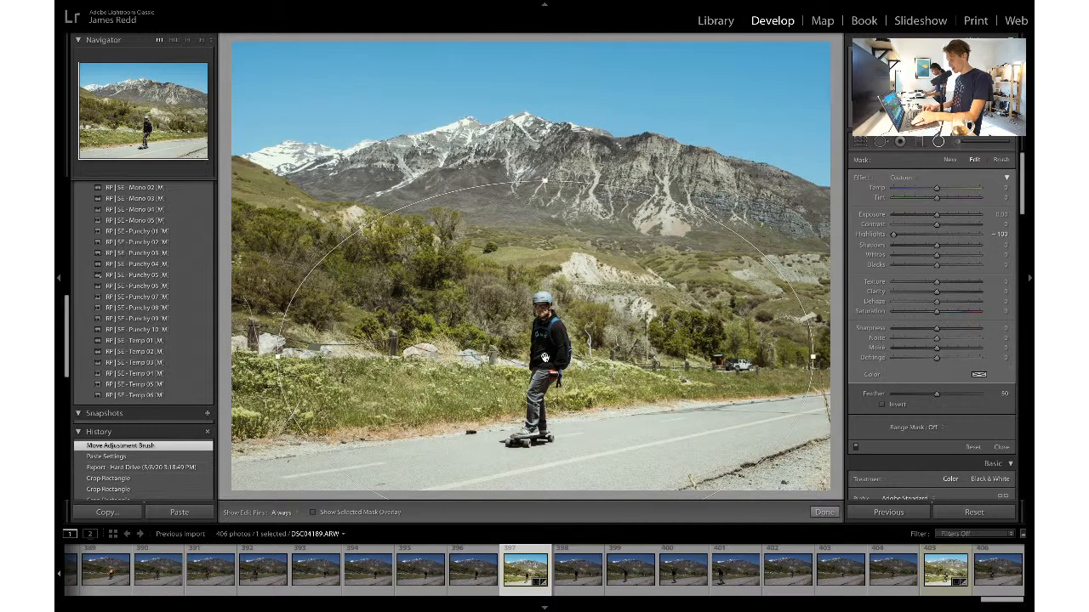
click(940, 141)
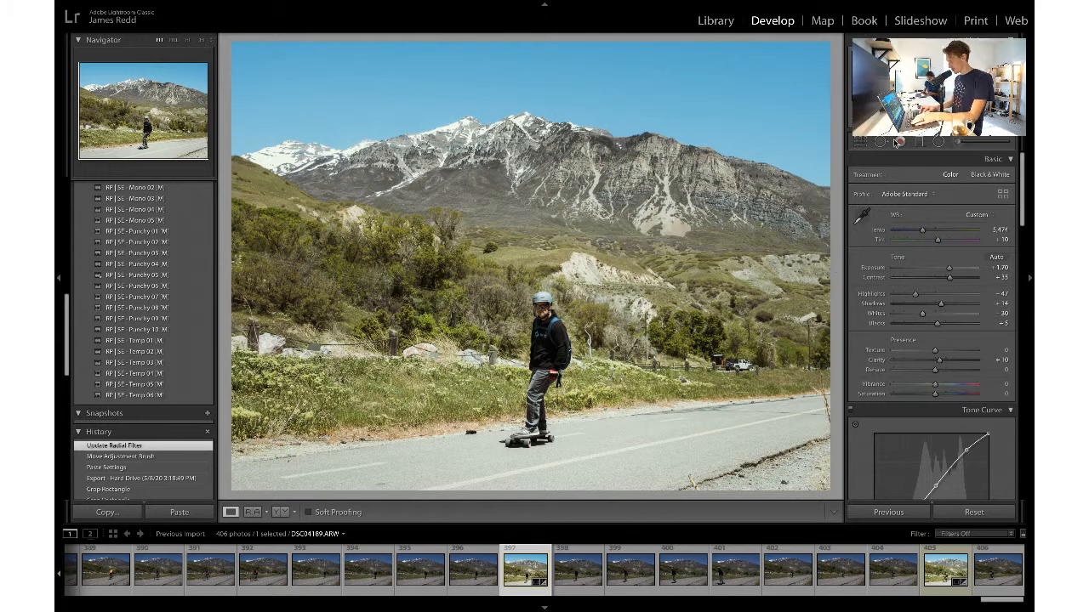
click(940, 141)
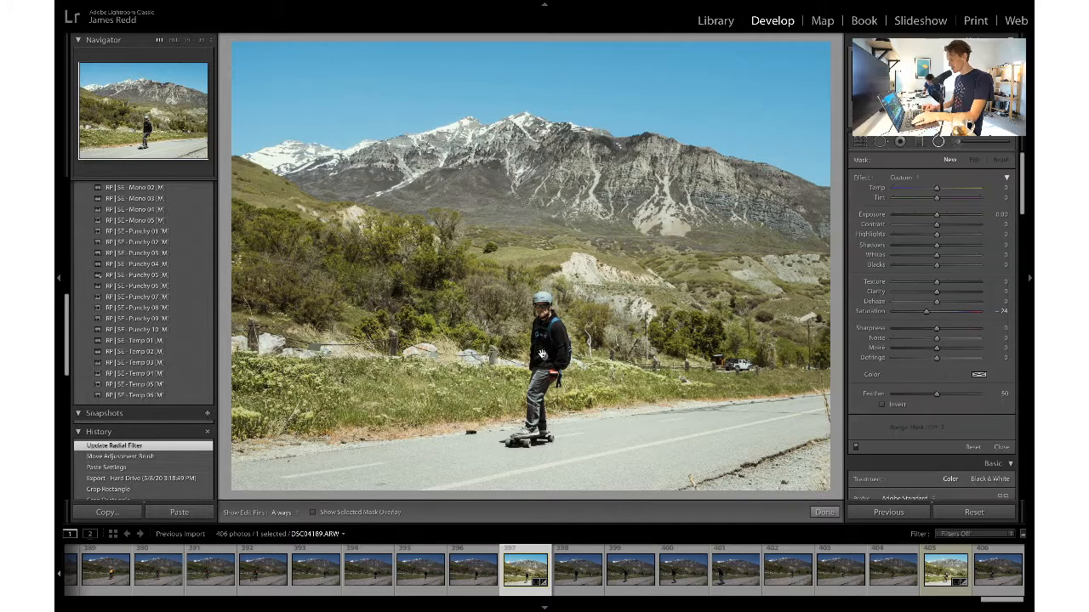
click(543, 355)
drag(814, 360, 836, 358)
click(938, 141)
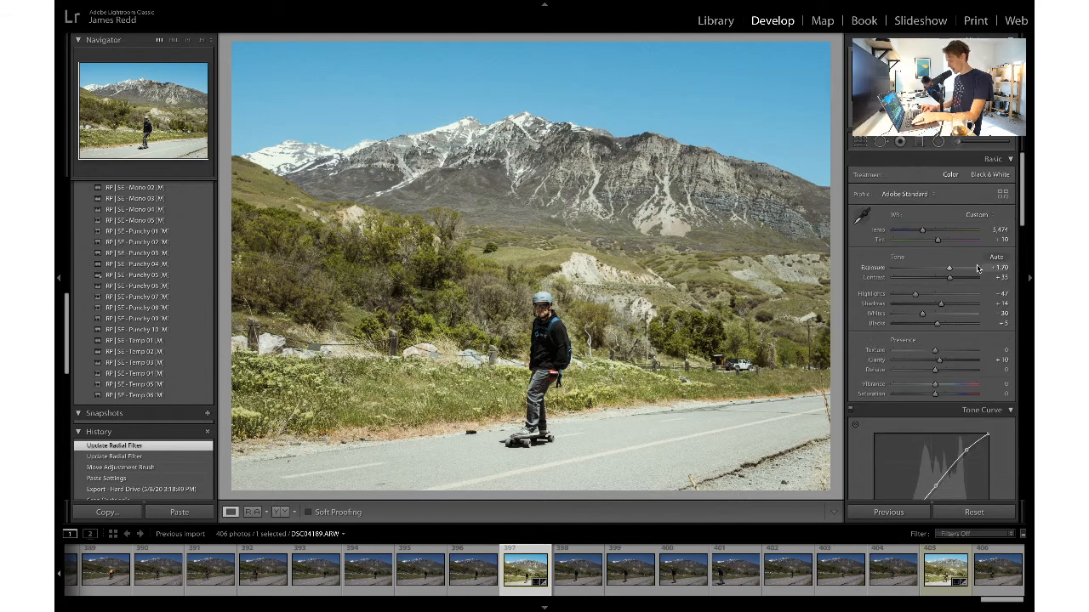
- Raise the skateboarder photo's exposure to +1.75, comparing the result with and without the change
scroll(970, 271, down, 5)
scroll(961, 273, up, 5)
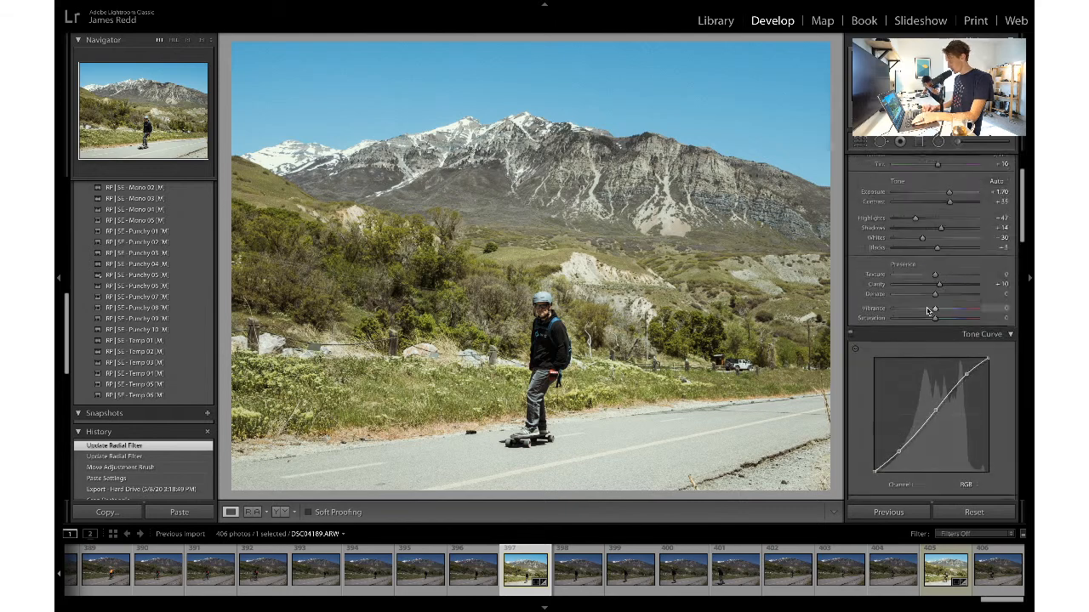
scroll(956, 272, down, 1)
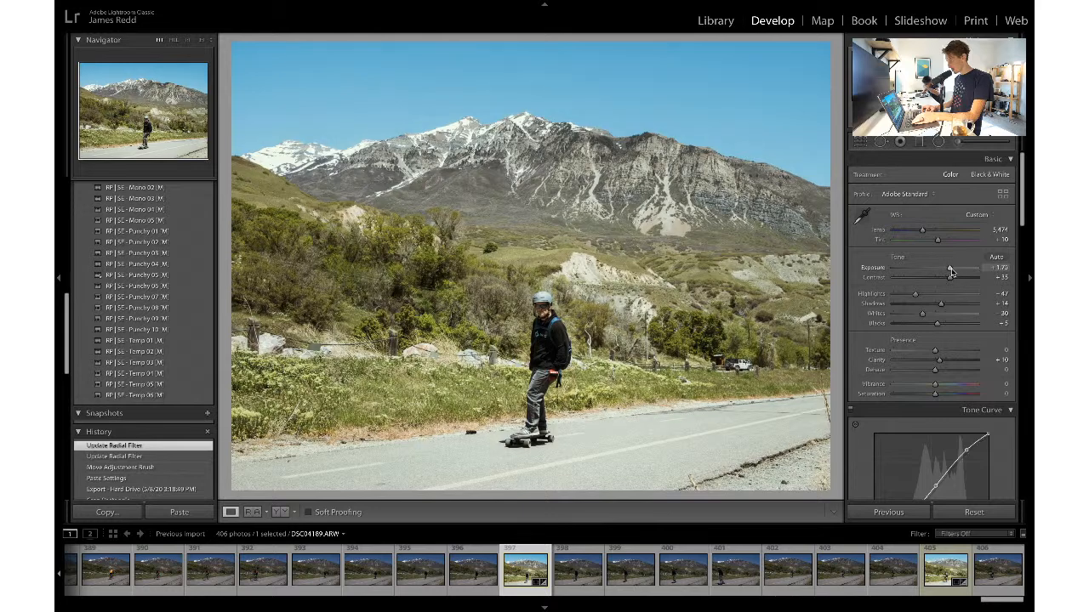
drag(950, 270, 951, 271)
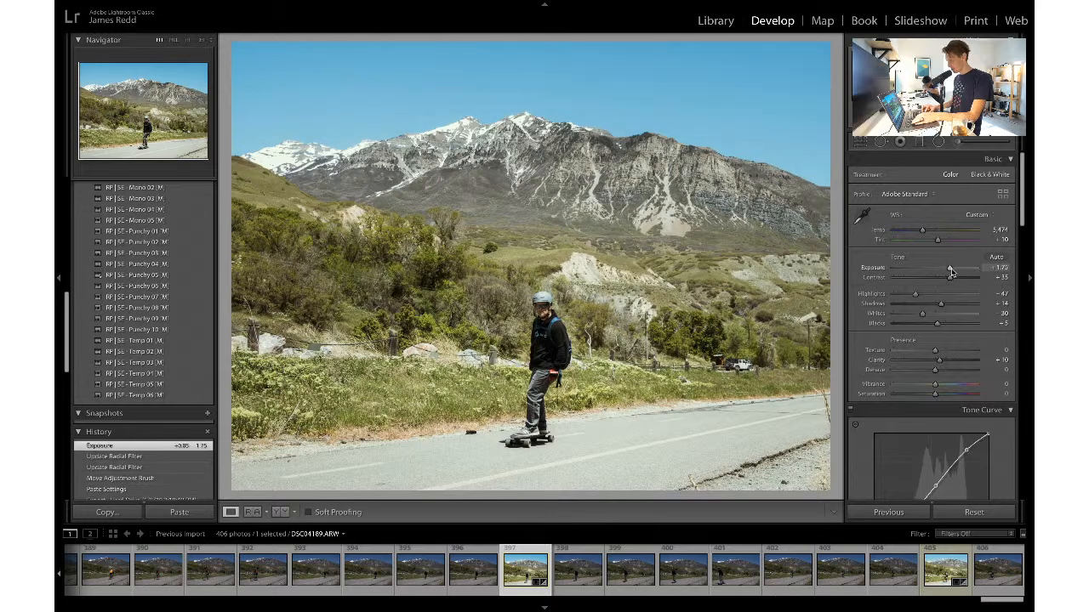
key(ctrl+z)
key(ctrl+y)
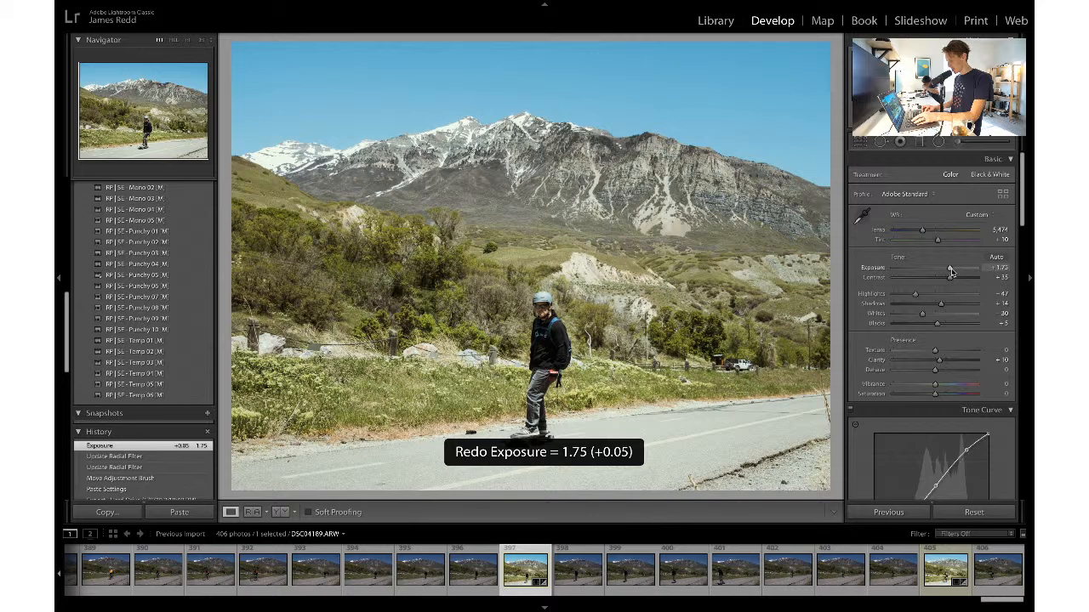
- Raise the skateboarder photo's blue luminance to +24 and shift its green hue to -10
scroll(951, 272, down, 10)
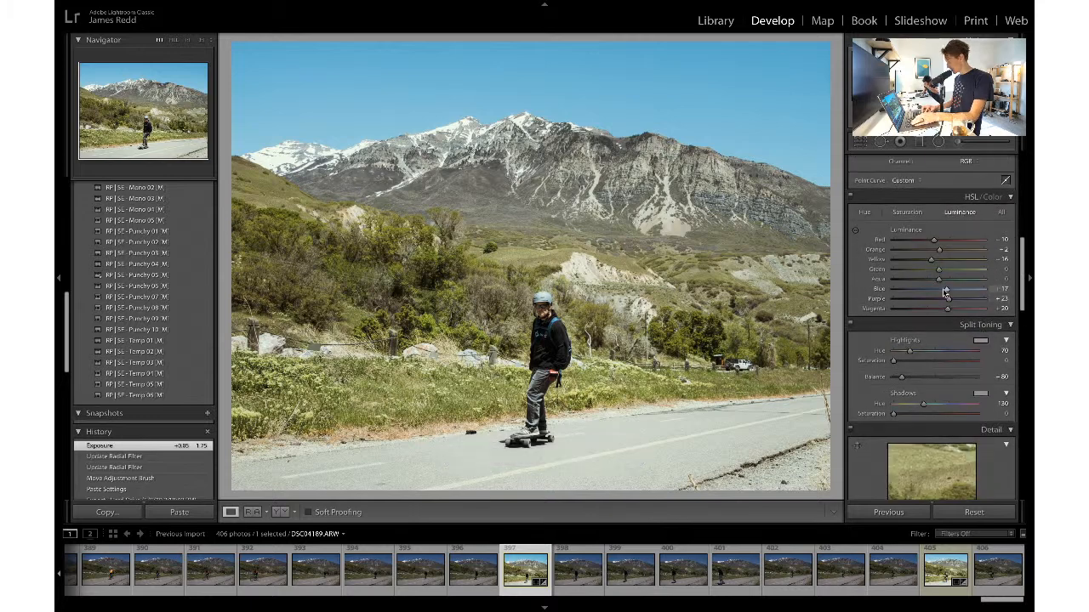
drag(947, 290, 949, 294)
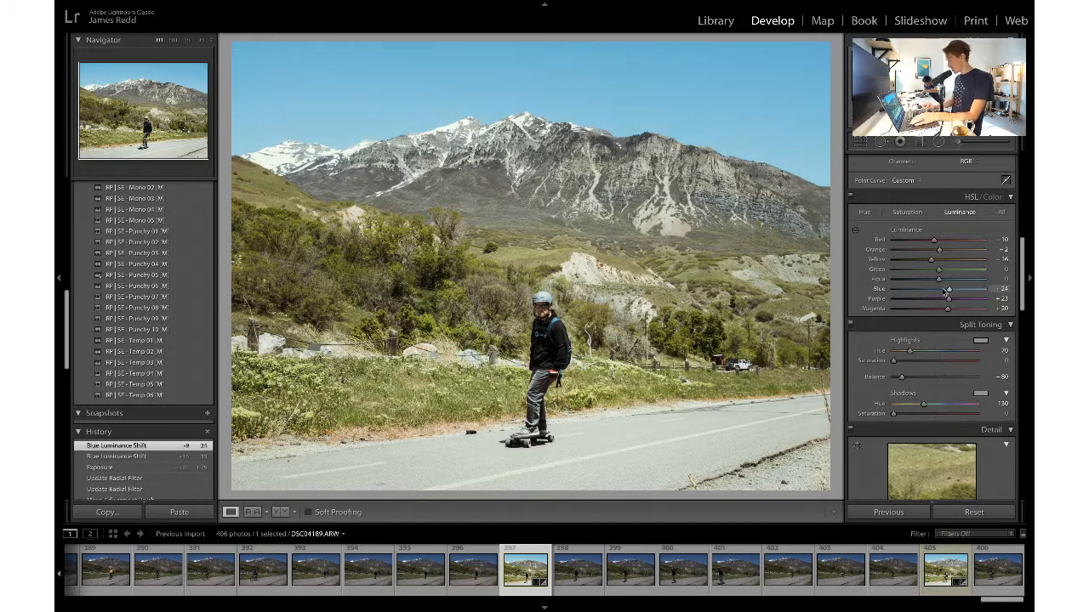
click(865, 212)
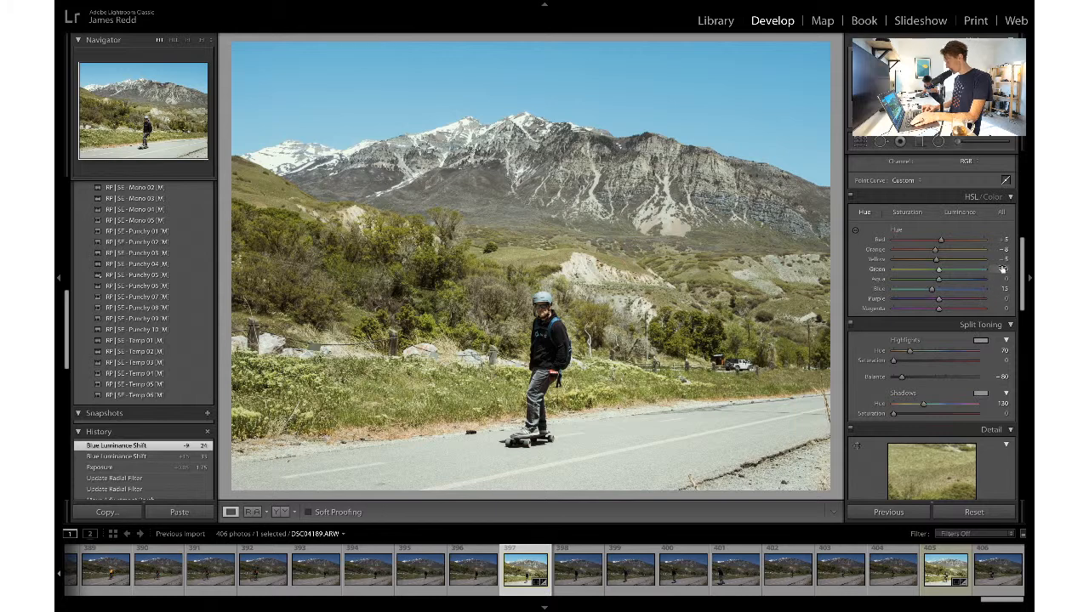
drag(940, 271, 935, 273)
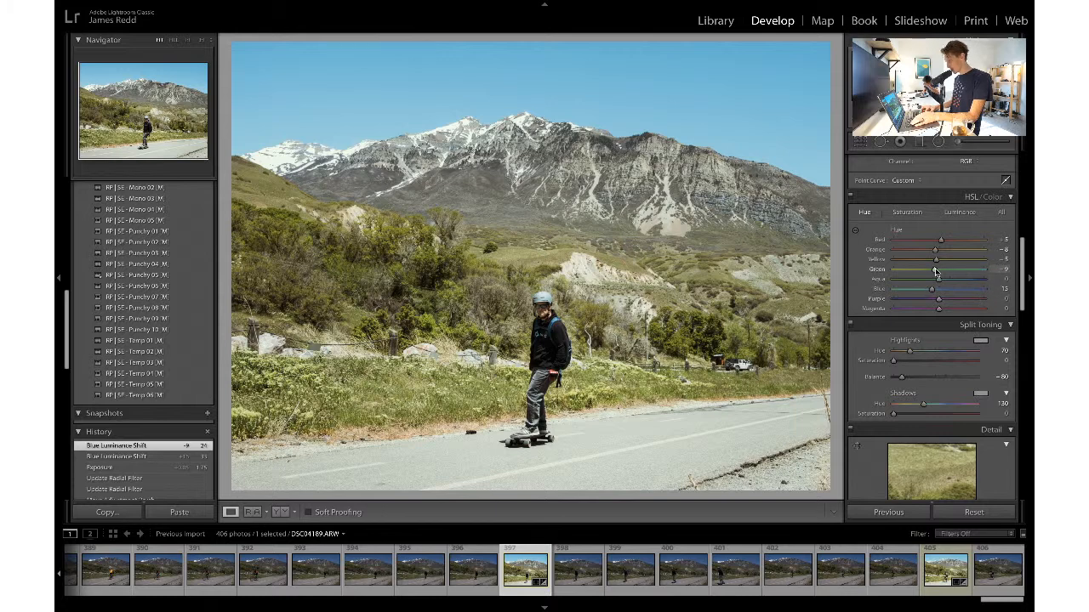
click(998, 270)
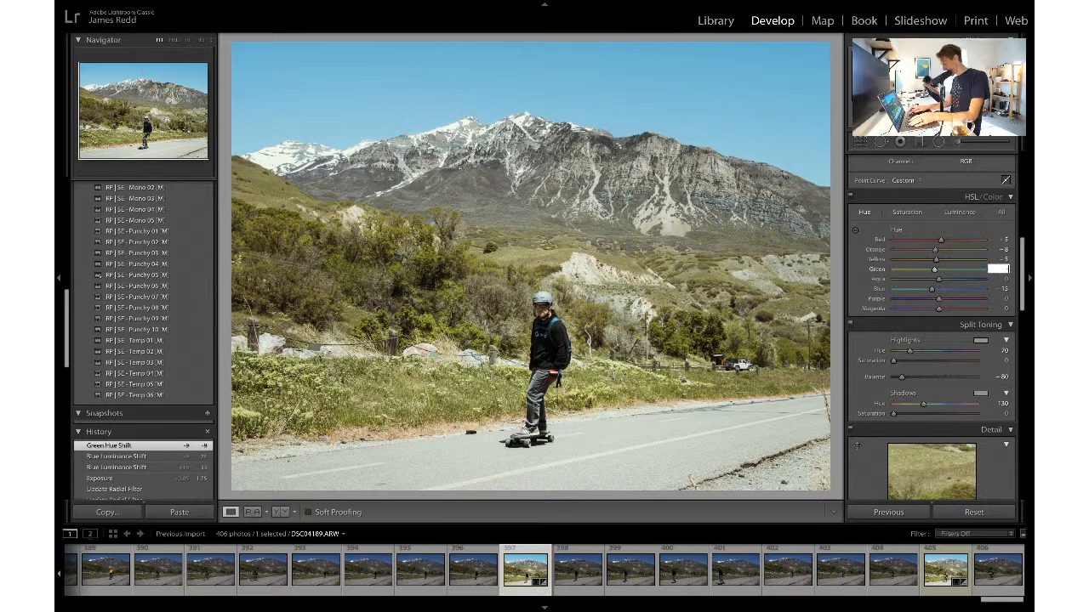
text(-10)
key(Return)
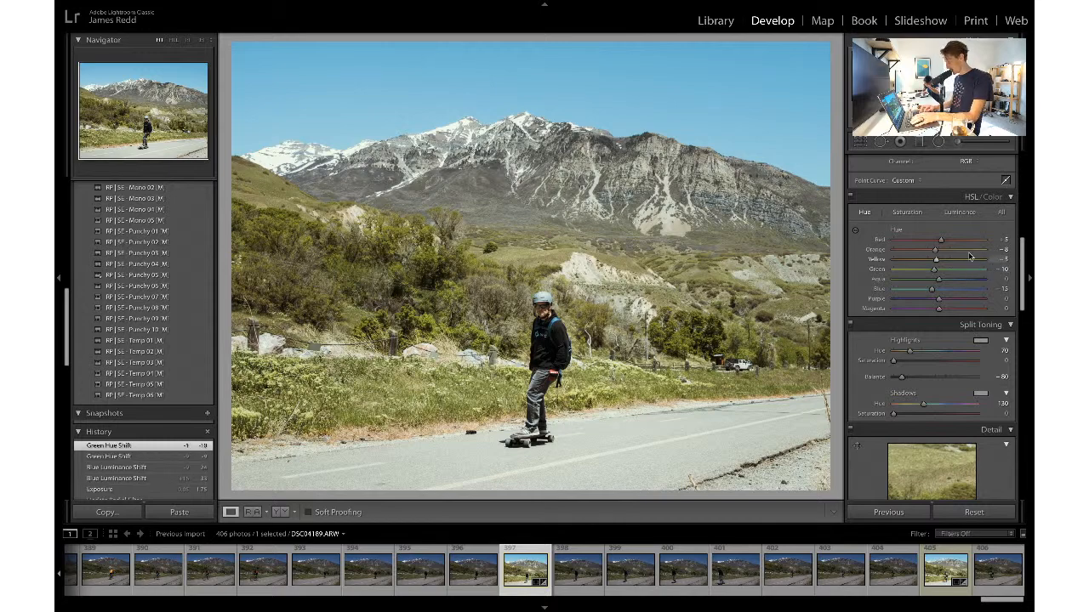
- Inspect the hillside trees up close and compare the skateboarder photo with and without the green hue shift
click(422, 295)
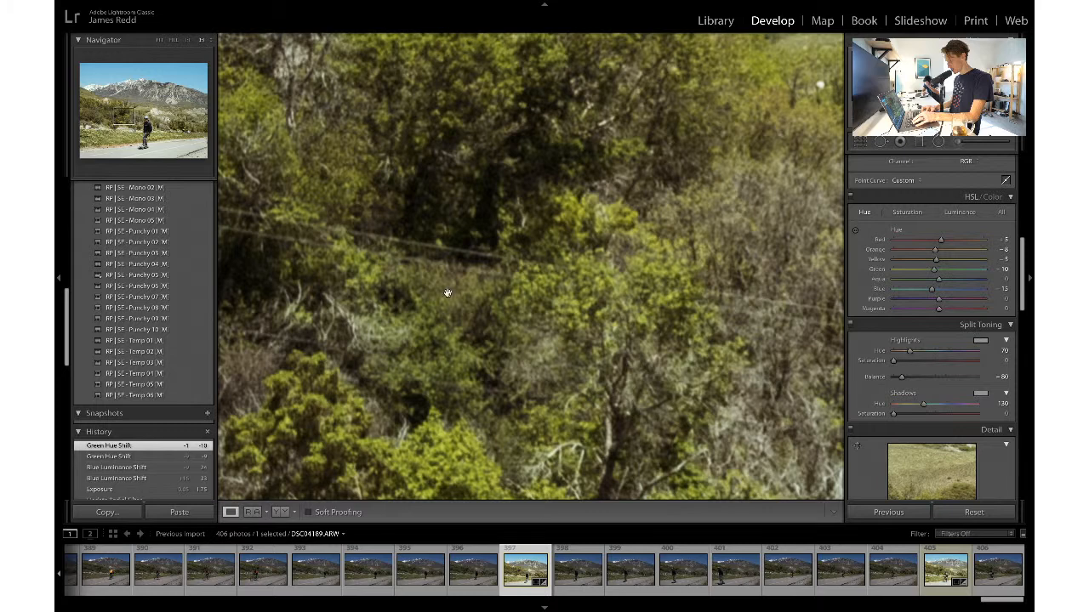
click(448, 295)
key(ctrl+z)
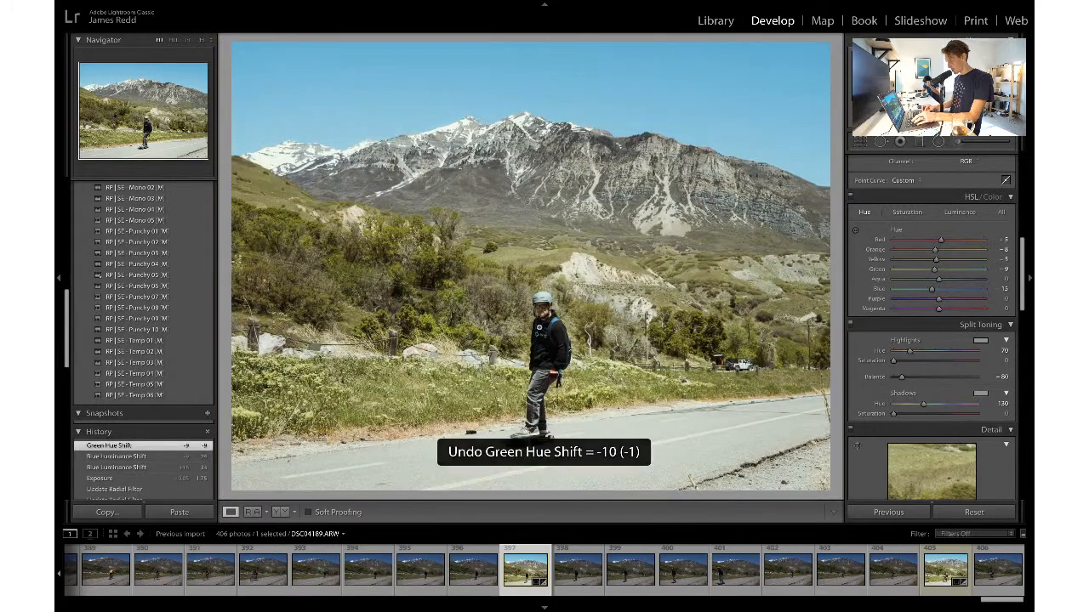
key(ctrl+shift+z)
key(ctrl+z)
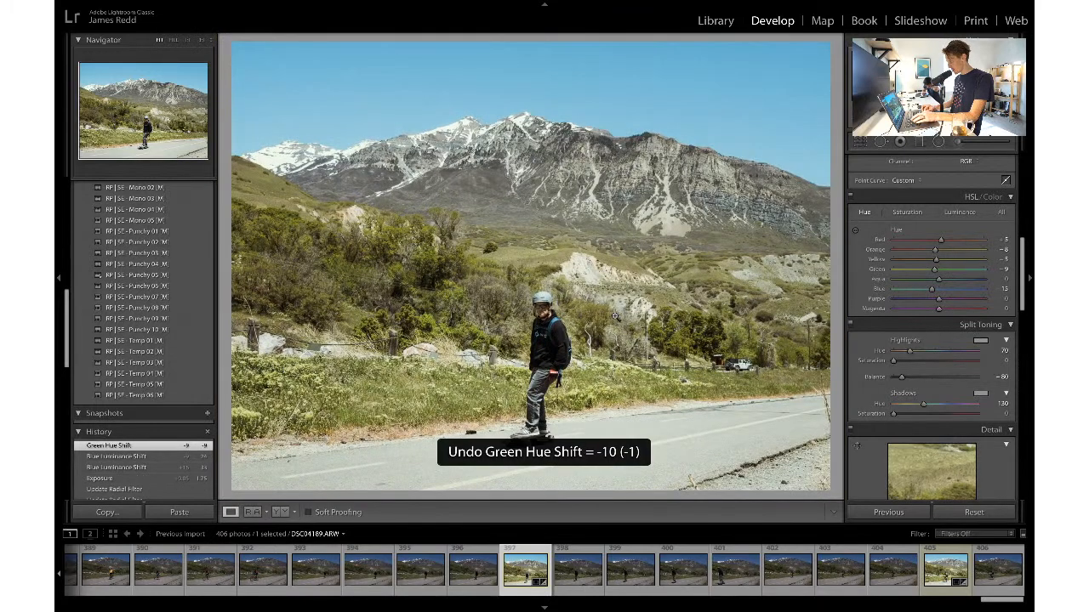
key(ctrl+z)
key(ctrl+shift+z)
key(ctrl+shift+z)
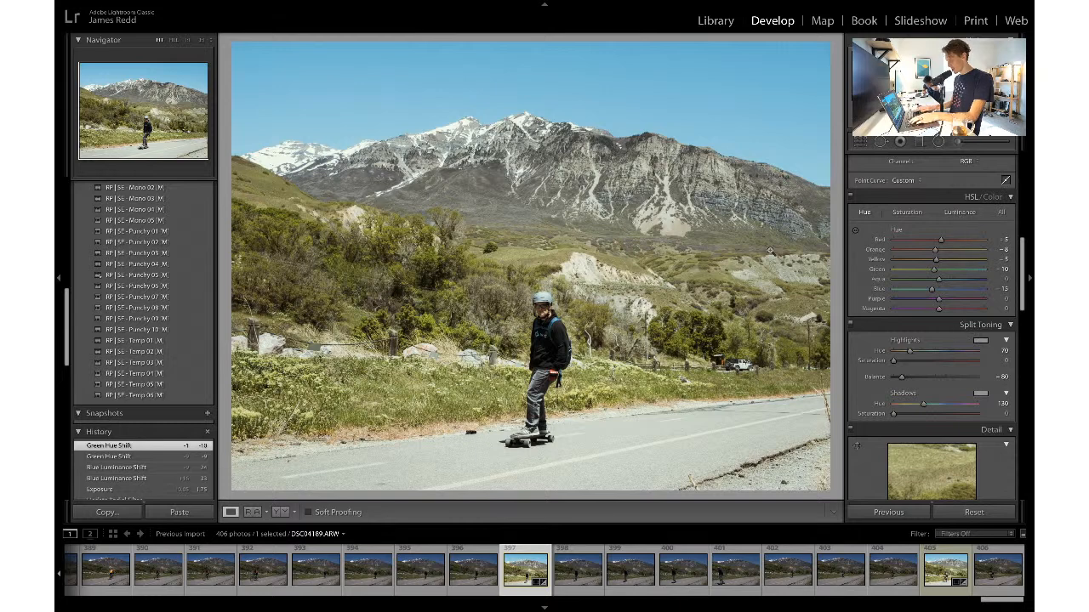
- Export the skateboarder photo again with the same export settings, overwriting the existing JPEG
key(super+shift+e)
key(Return)
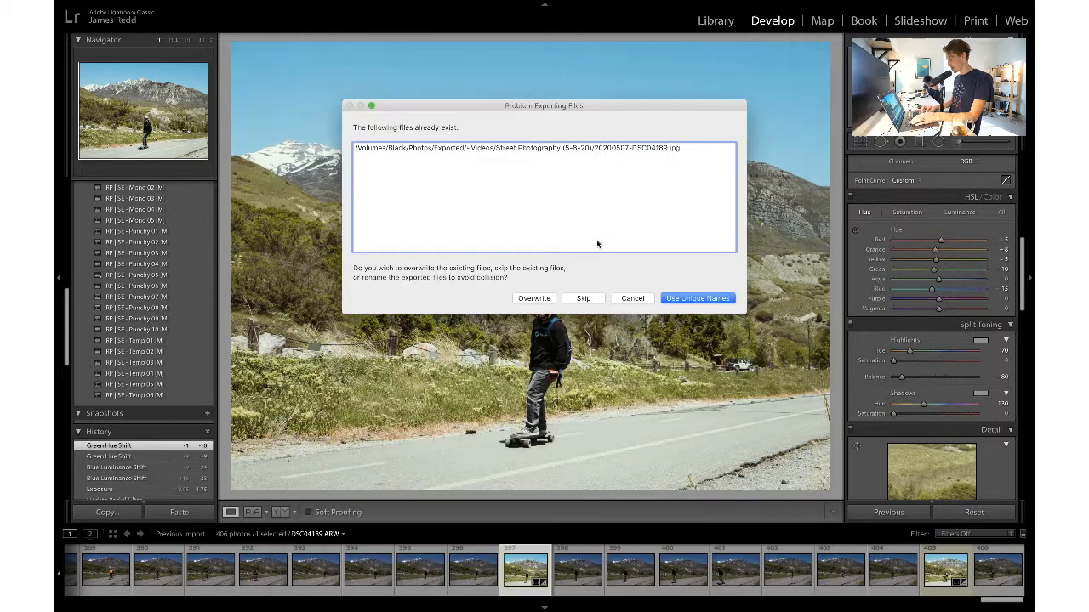
click(530, 298)
- Set the green hue to -10 on the cyclist photo, number 405, to match the skateboarder photo
click(946, 569)
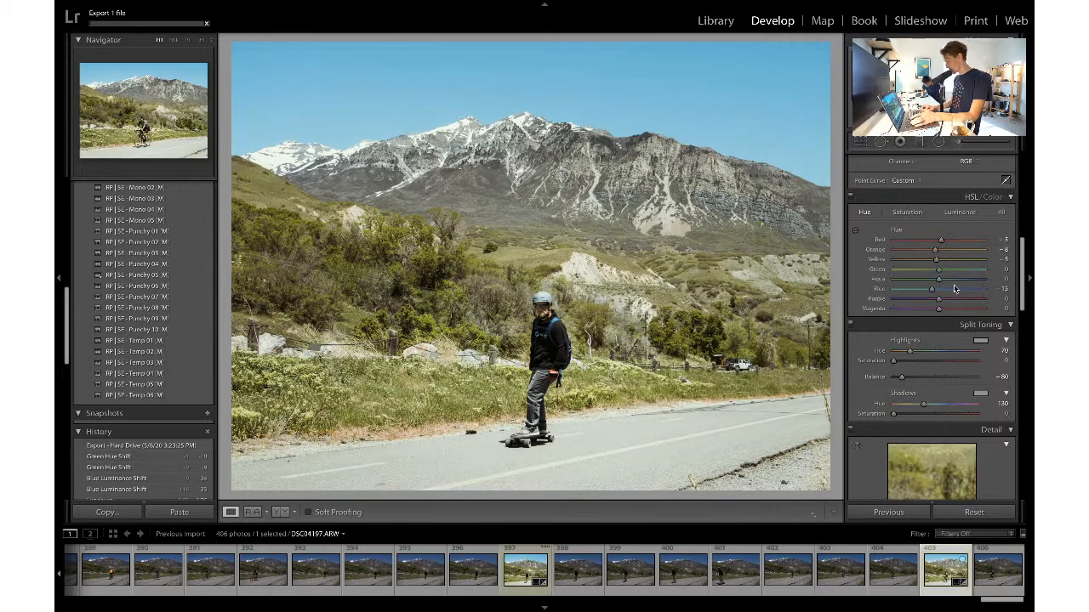
click(1003, 269)
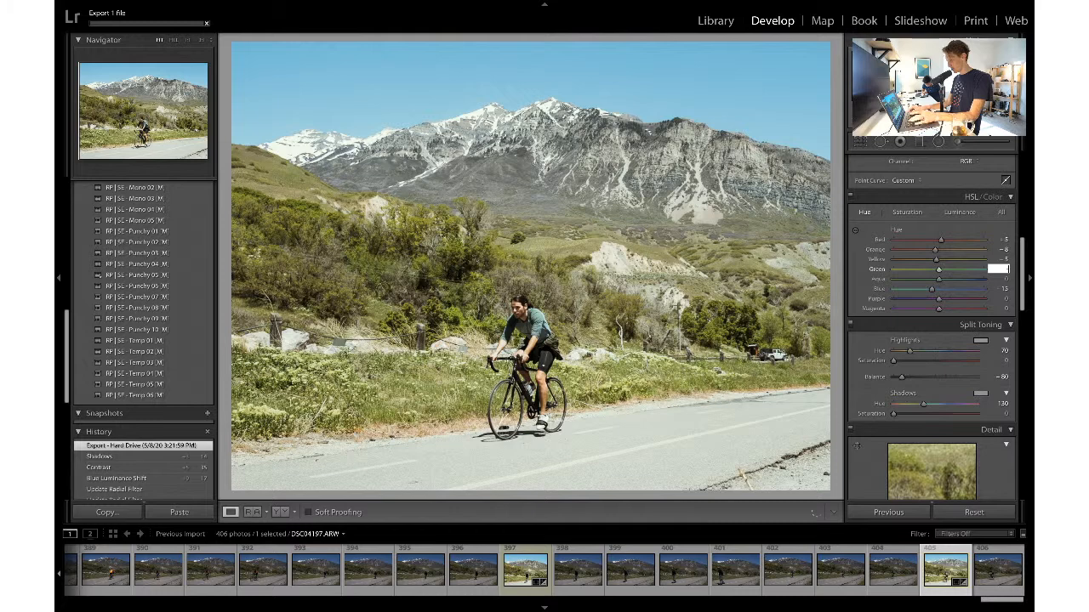
text(-10)
key(Return)
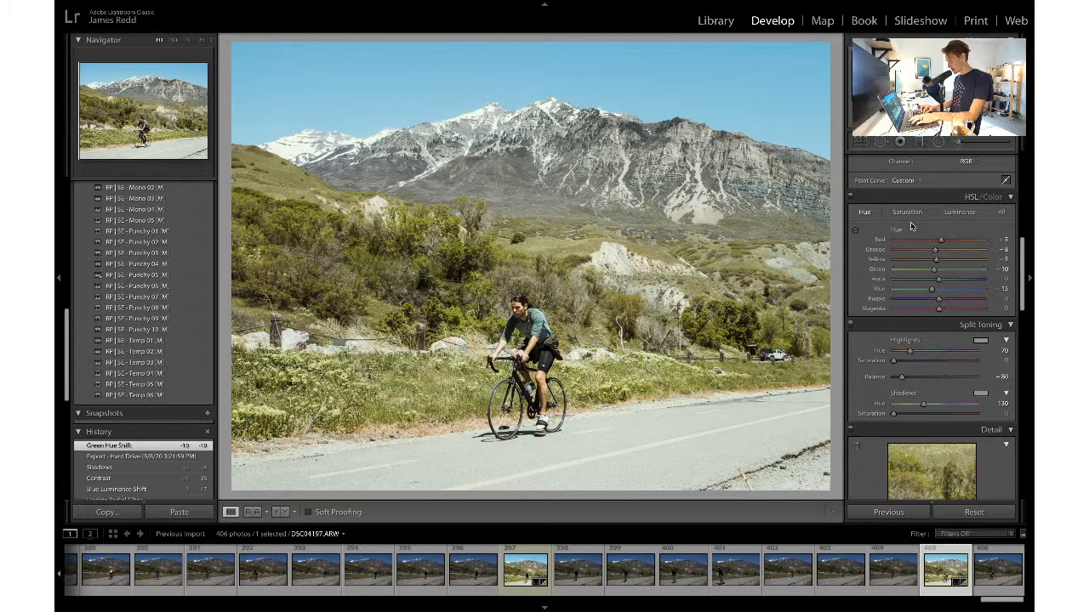
- Examine the mountain's cliff faces up close in the cyclist photo, comparing the edited and unedited versions
click(741, 178)
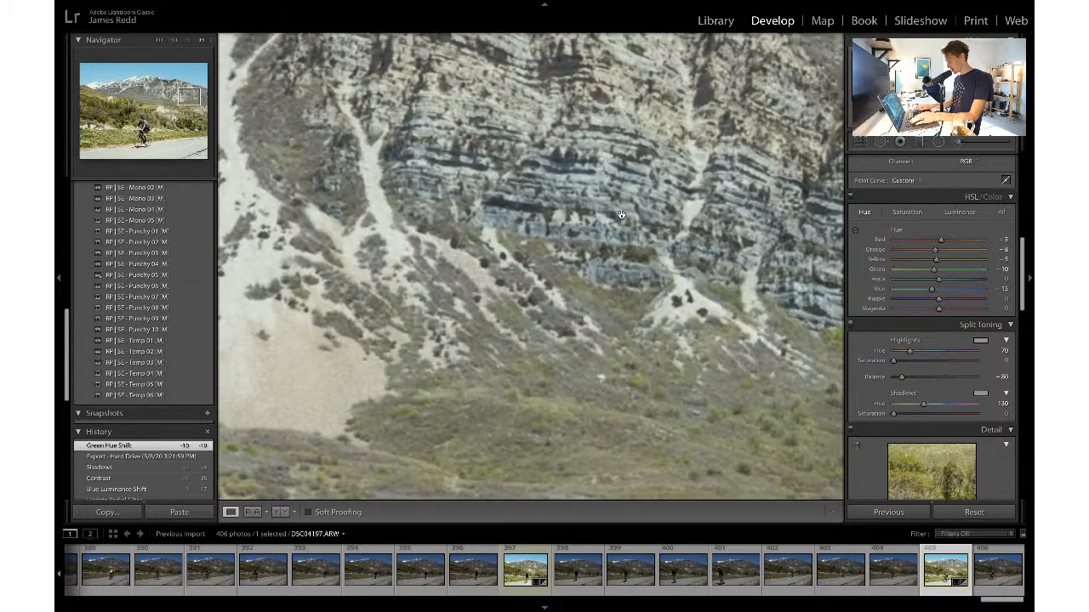
key(backslash)
key(backslash)
key(backslash)
key(backslash)
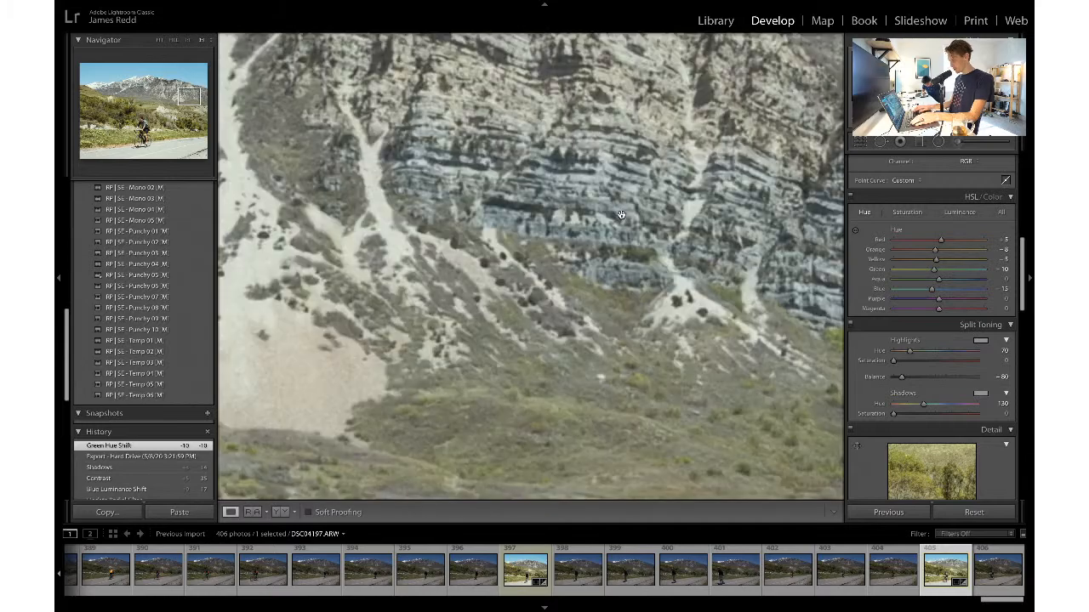
drag(621, 215, 336, 212)
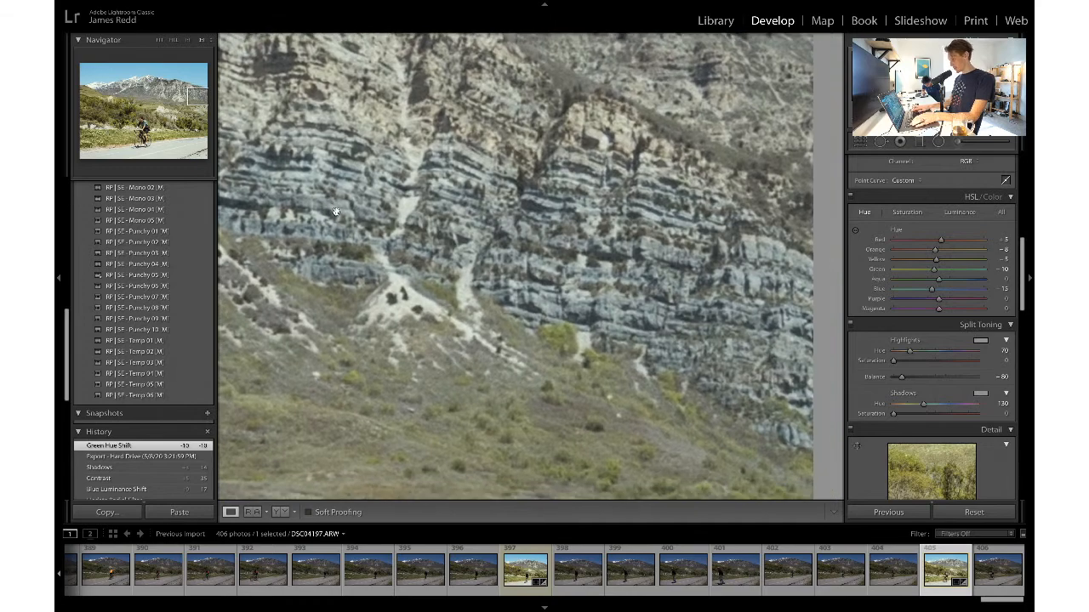
key(backslash)
key(backslash)
click(336, 212)
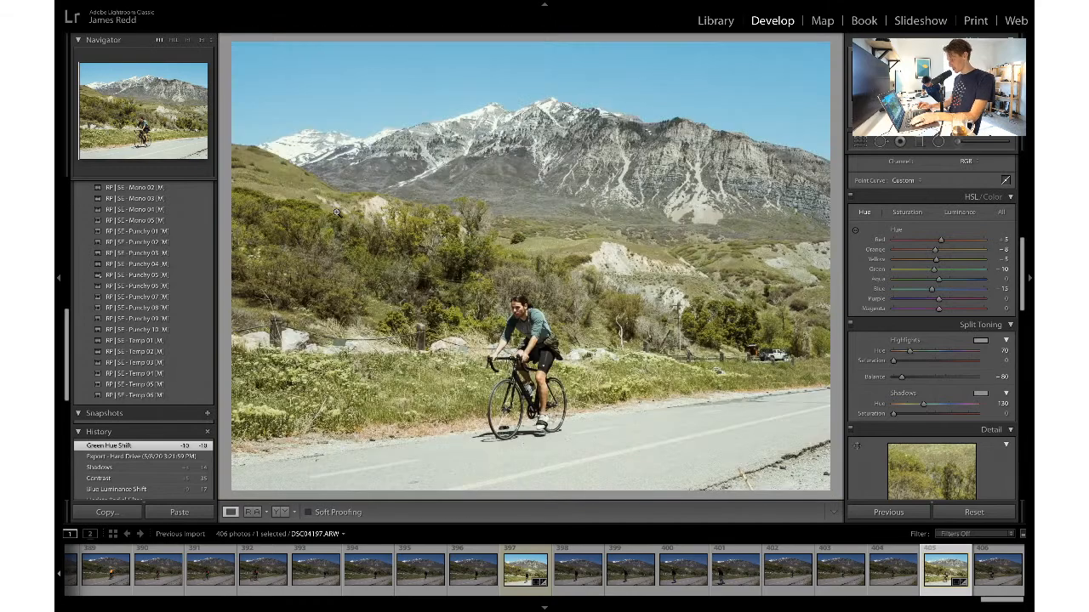
- Try a blue saturation of -10 on the cyclist photo and undo that change
click(907, 212)
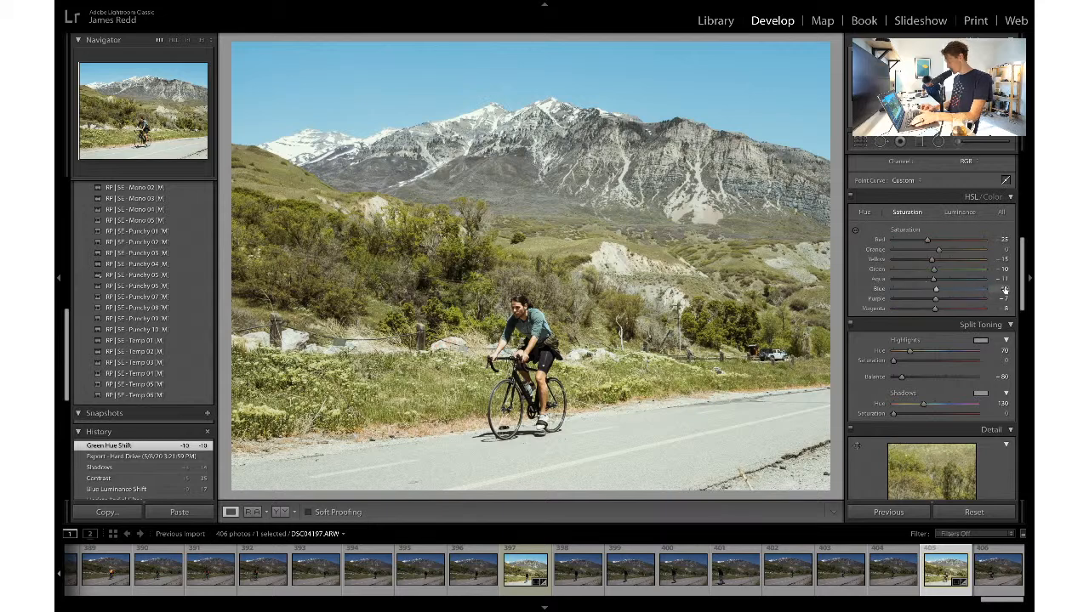
click(1003, 289)
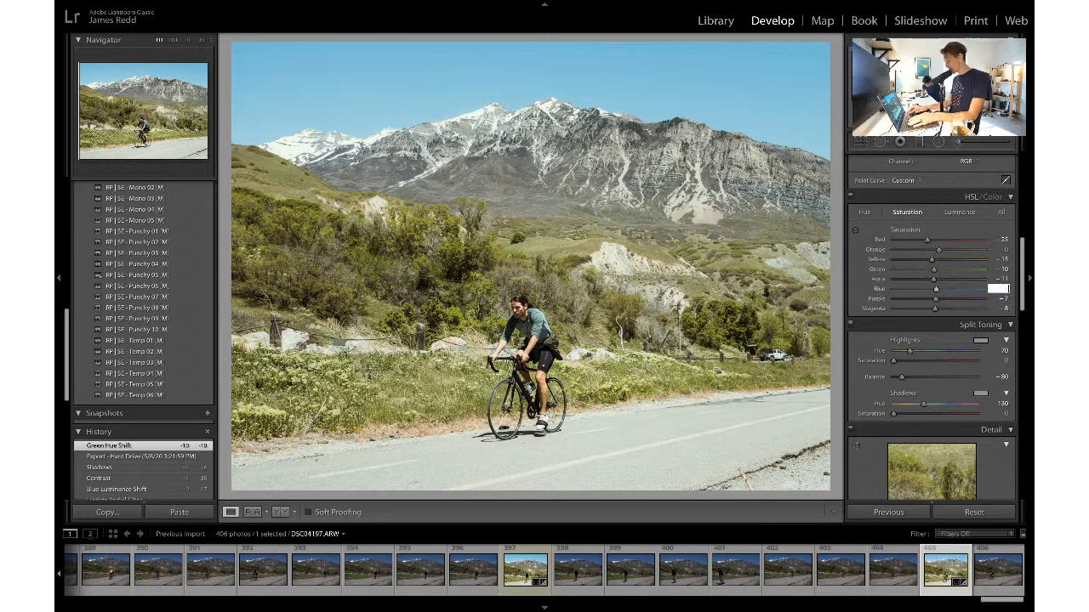
key(Return)
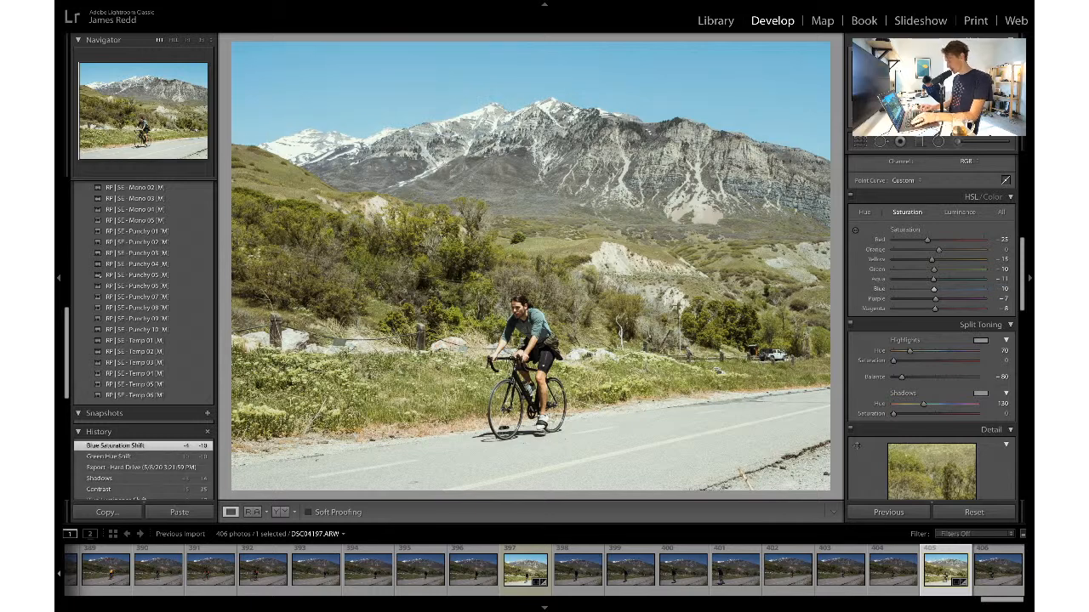
key(ctrl+z)
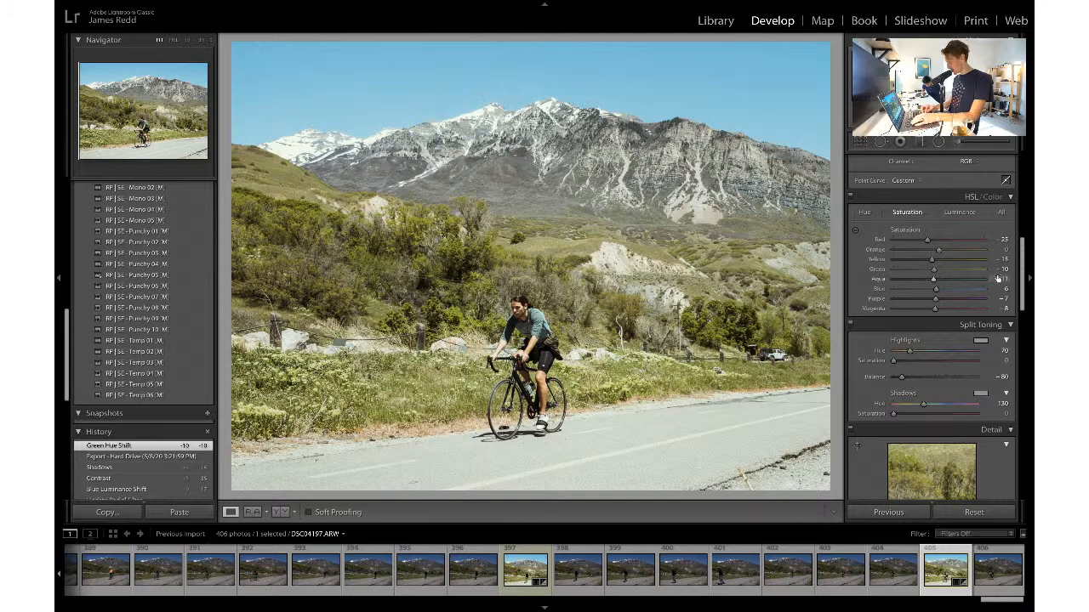
- Check the cyclist photo's blue luminance and saturation, compare it with the unedited version and inspect the blue tint in the cliffs
click(960, 213)
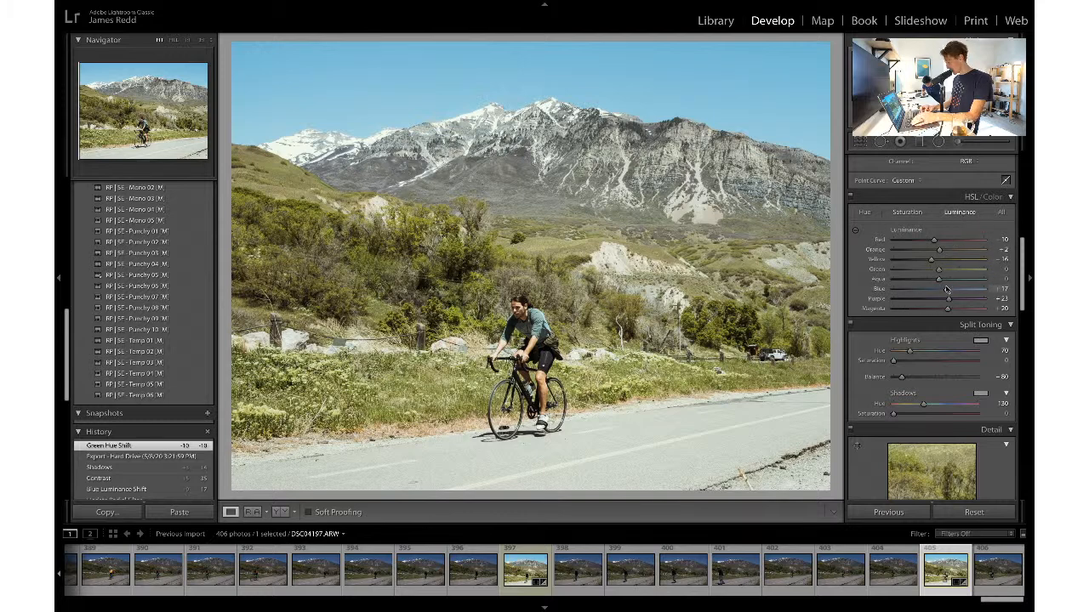
click(906, 212)
key(backslash)
key(backslash)
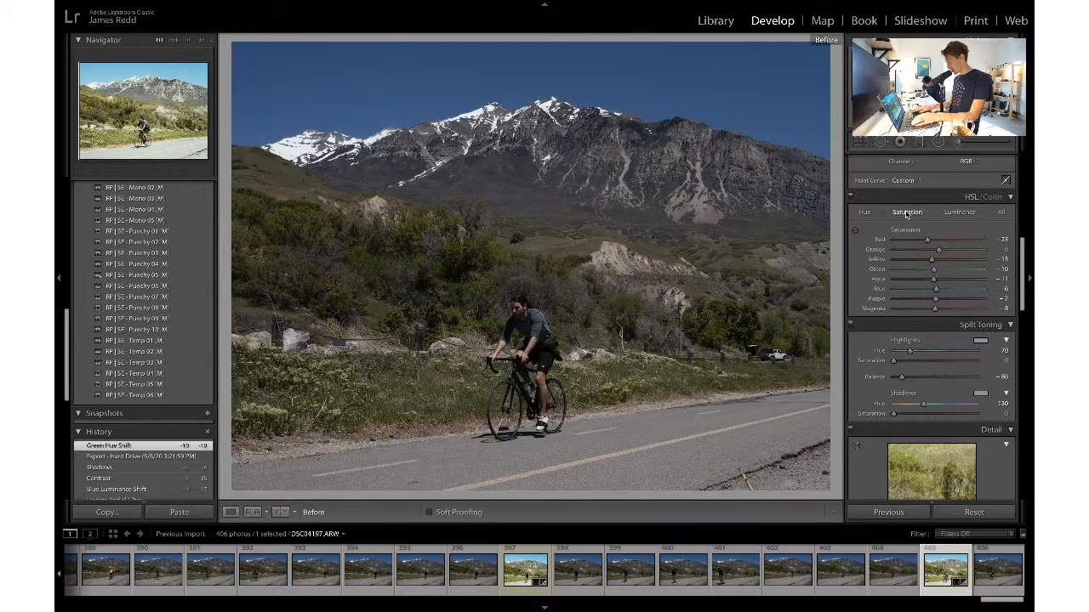
click(742, 230)
drag(743, 204, 575, 373)
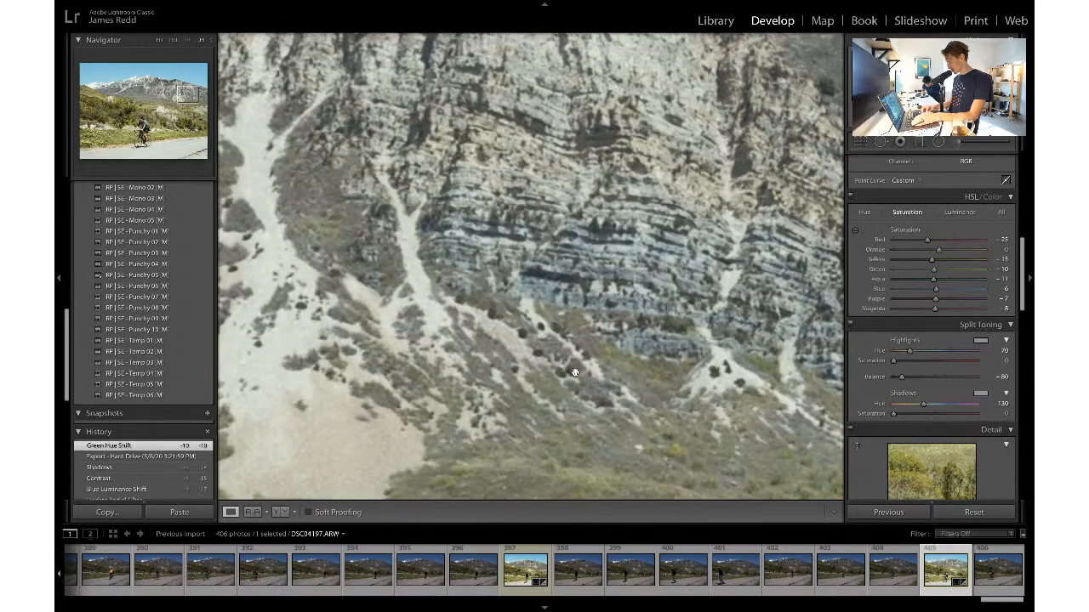
click(842, 409)
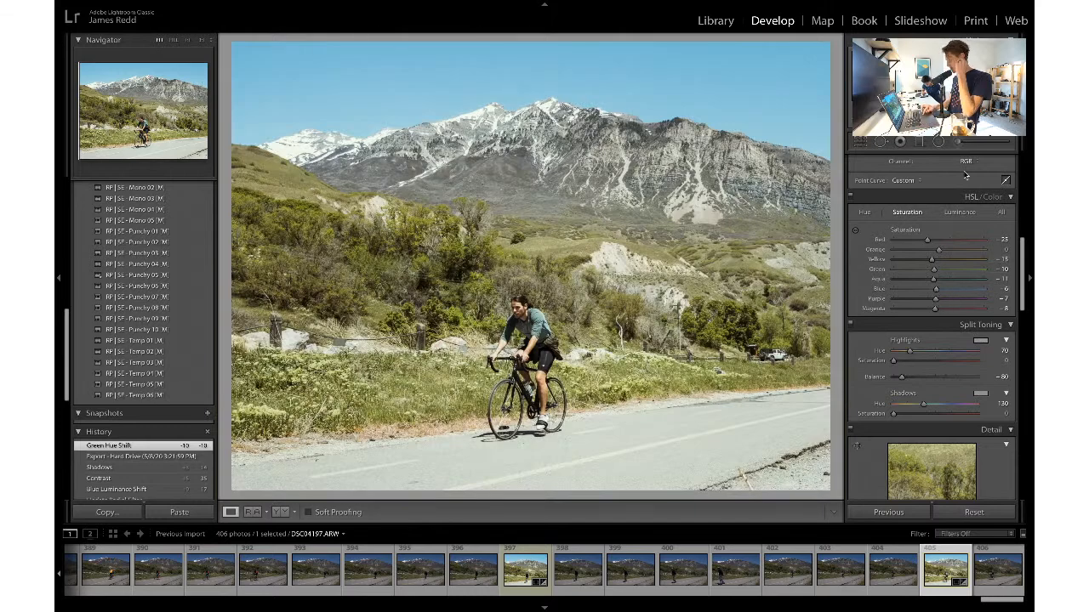
- Paint a size 21 adjustment brush over the bluish cliffs in the cyclist photo and lower its saturation to -32
click(959, 143)
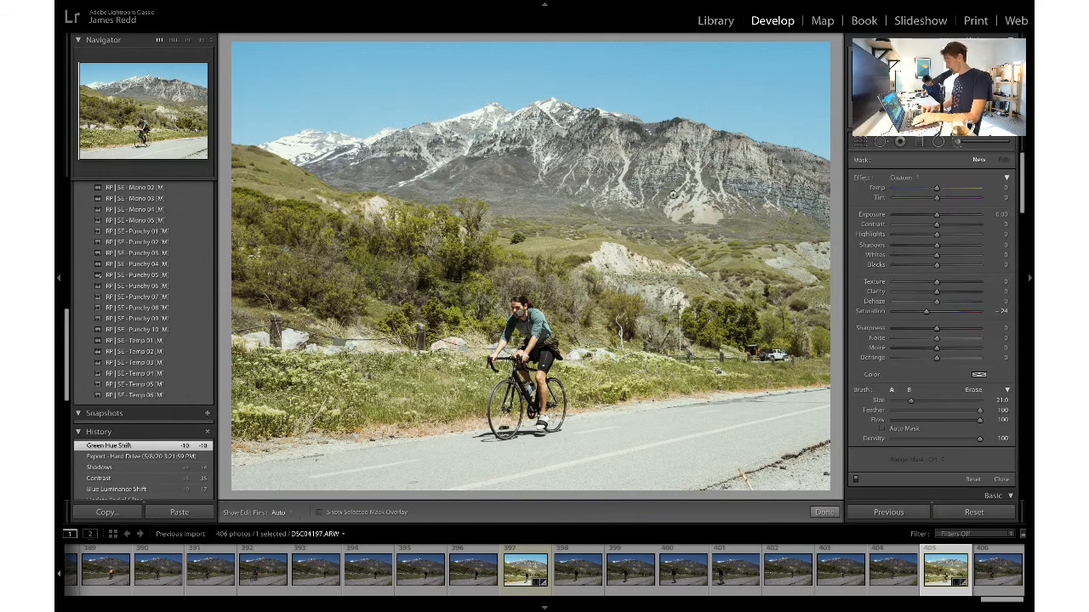
key(h)
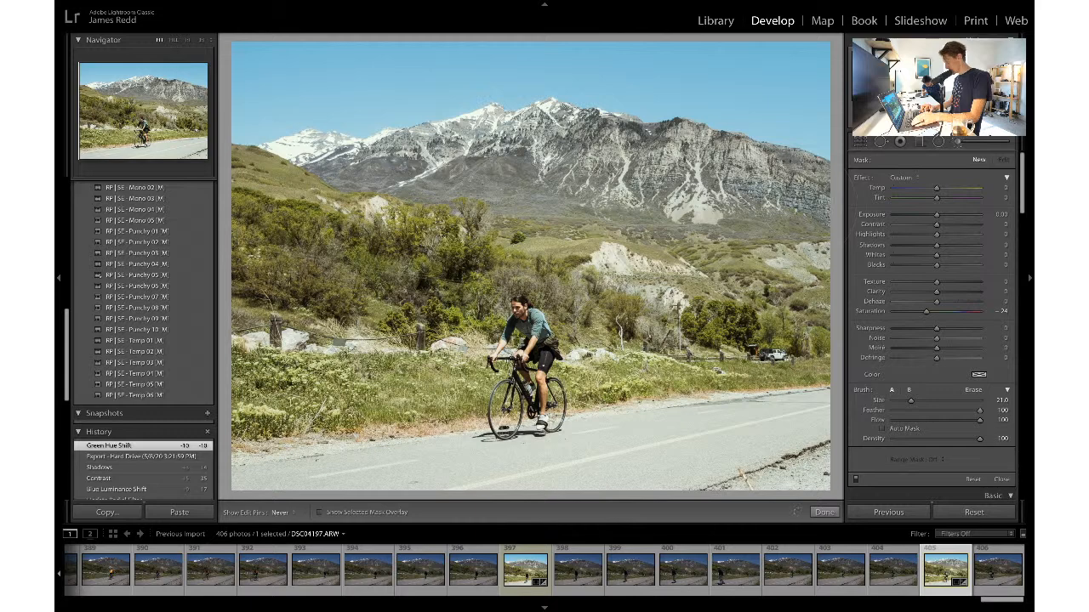
drag(766, 201, 807, 205)
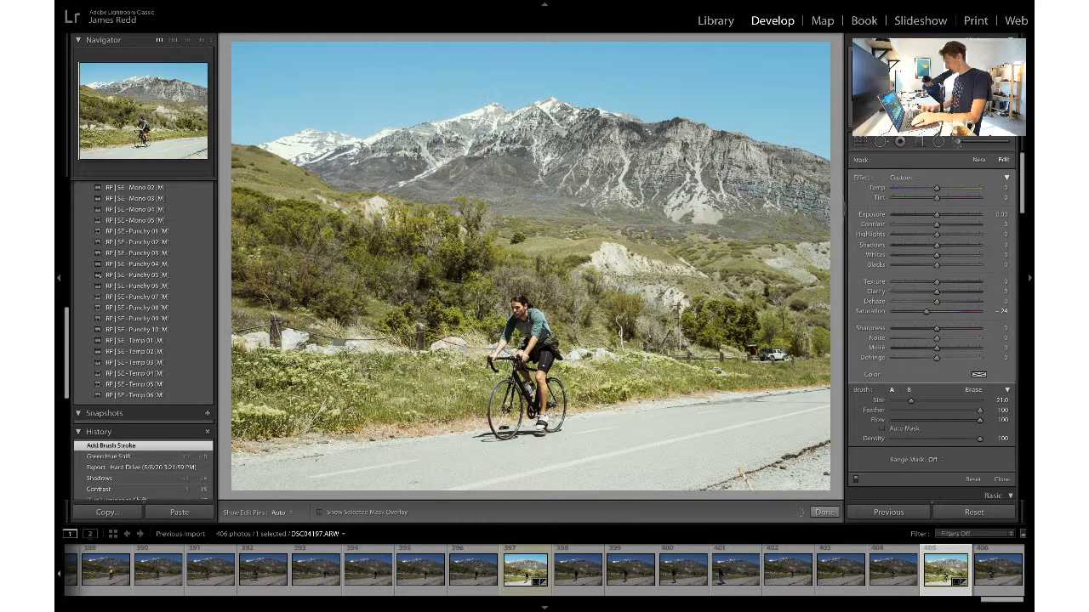
click(924, 315)
click(658, 188)
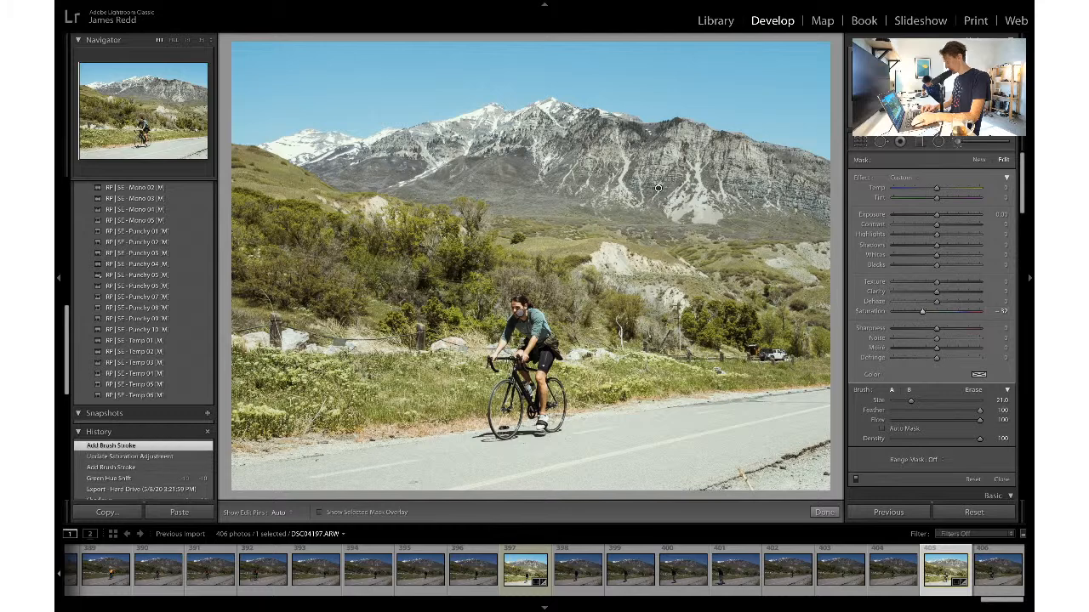
key(super+equal)
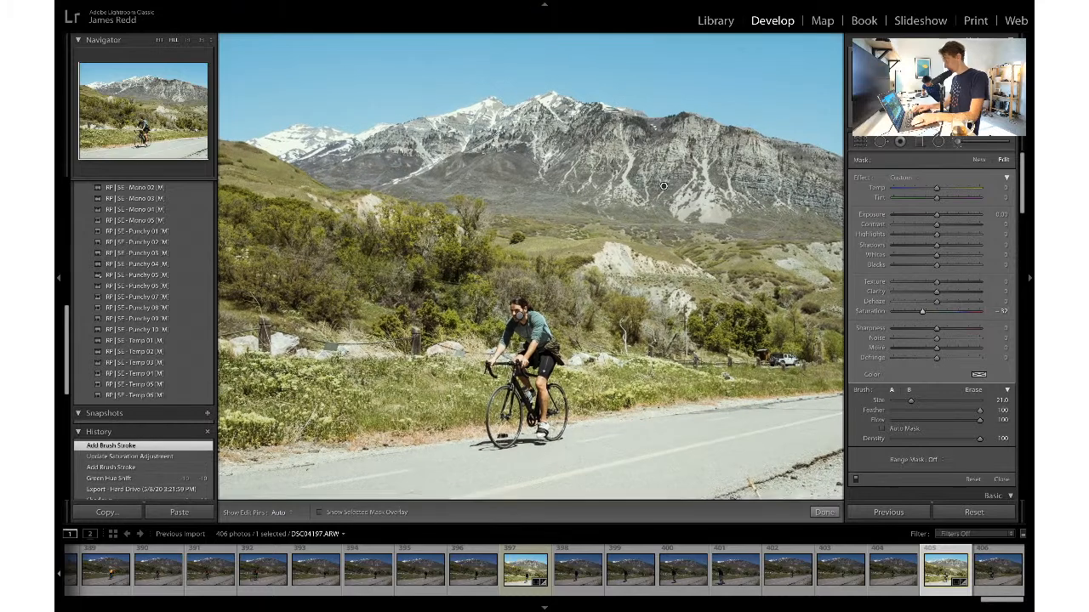
key(super+minus)
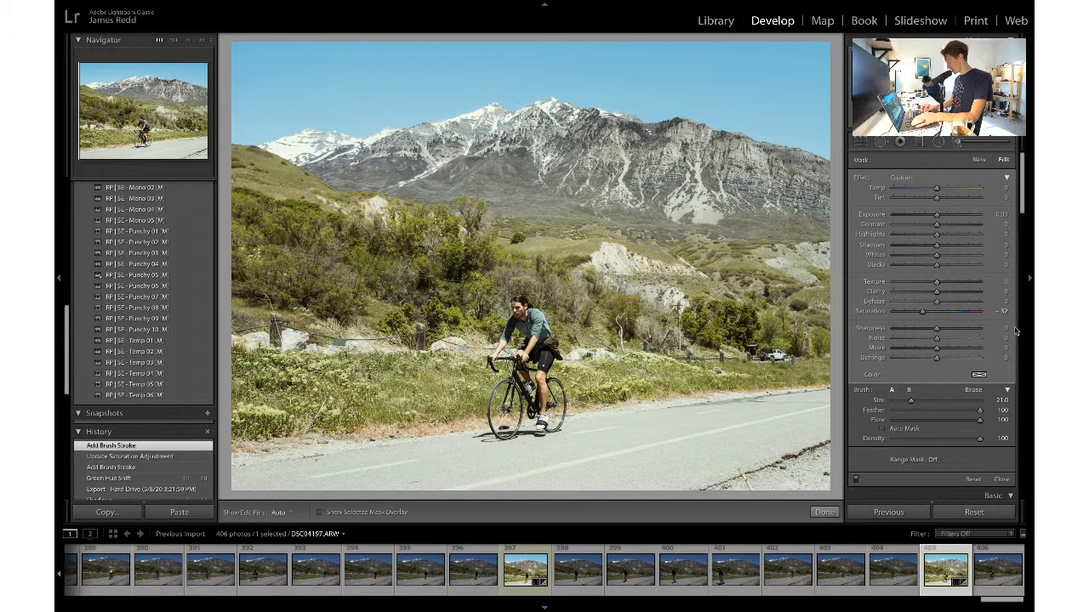
- Try a saturation of -30 on the cliff brush mask and settle on -25
click(1000, 311)
text(-30)
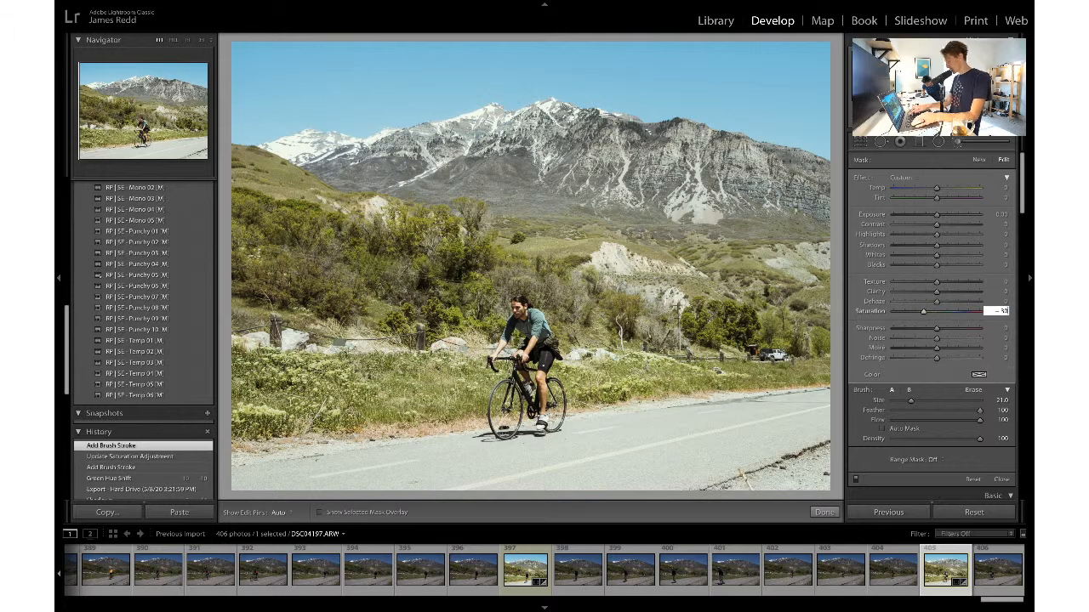
key(Return)
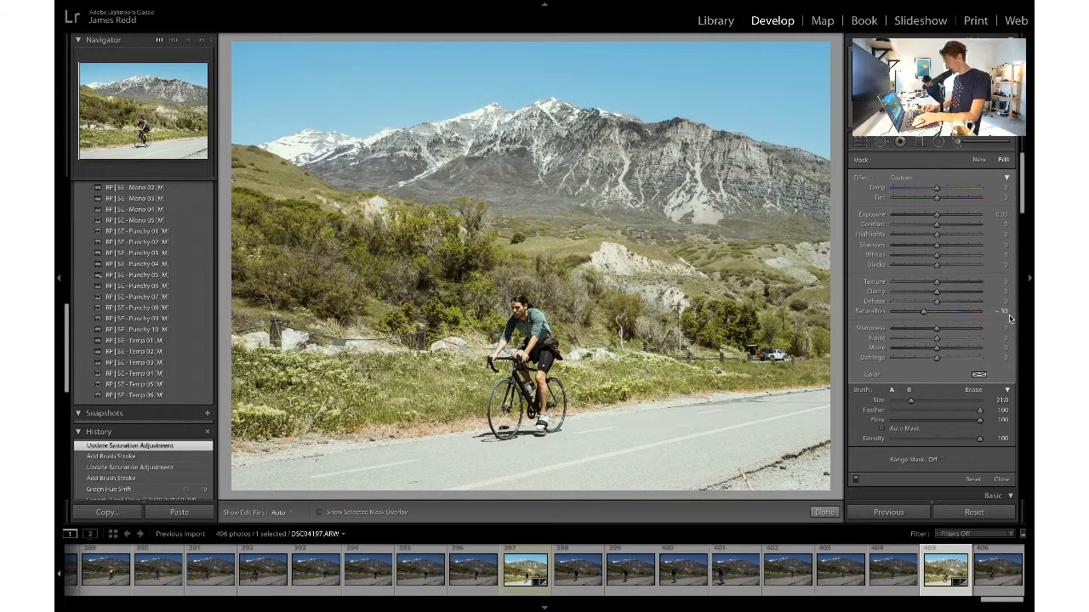
click(1000, 310)
text(-25)
key(Return)
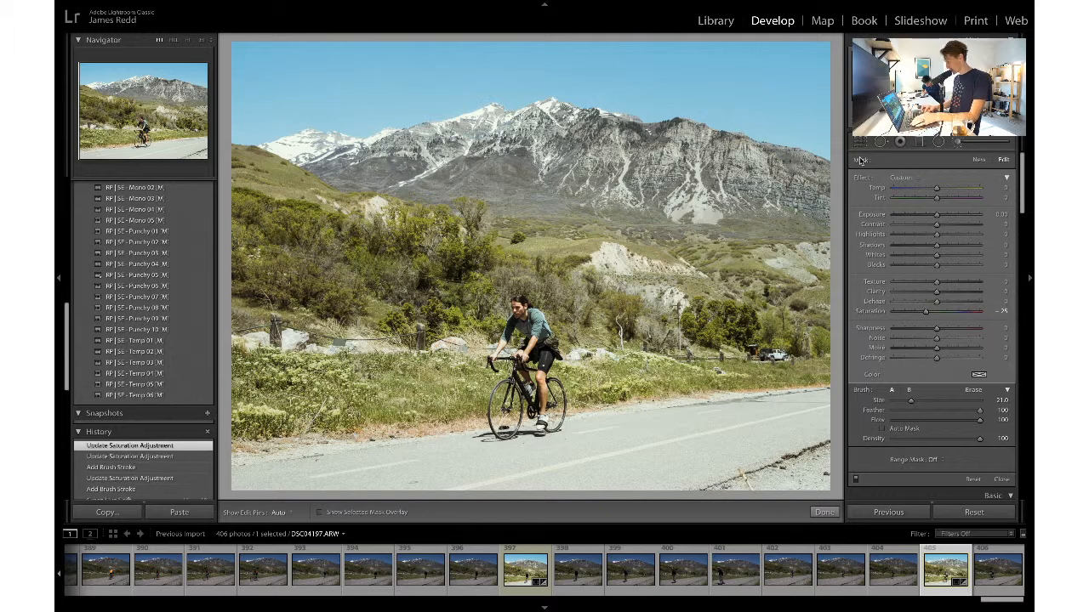
- Compare the cyclist photo's cliffs with the brush adjustments switched off and back on
click(857, 481)
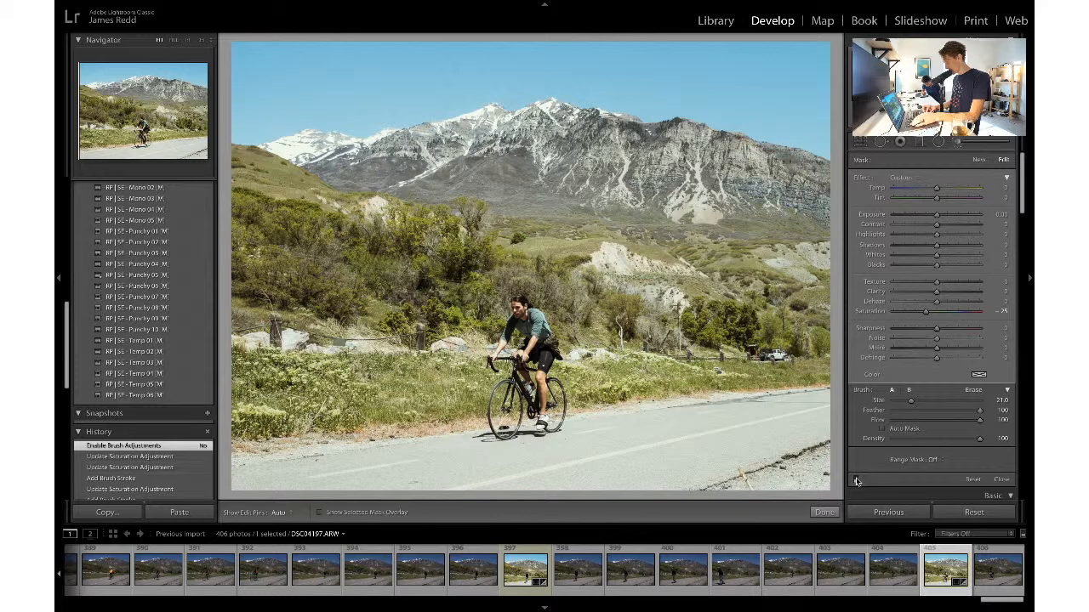
click(857, 481)
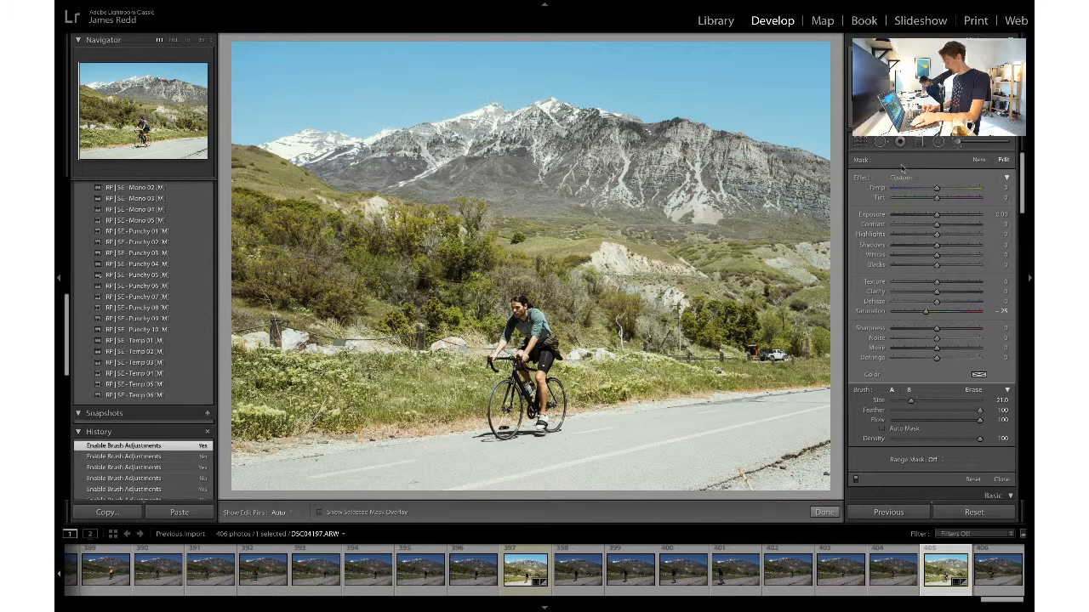
- Delete the cliff brush adjustment and revert the cyclist photo to its Export - Hard Drive state in the edit history
click(662, 188)
key(Delete)
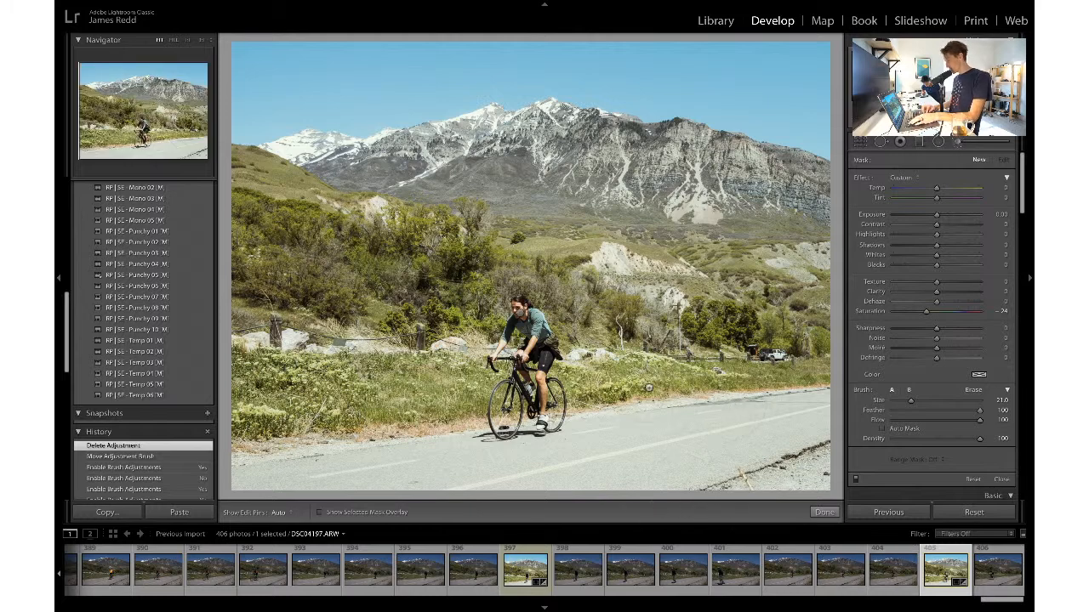
scroll(111, 432, down, 6)
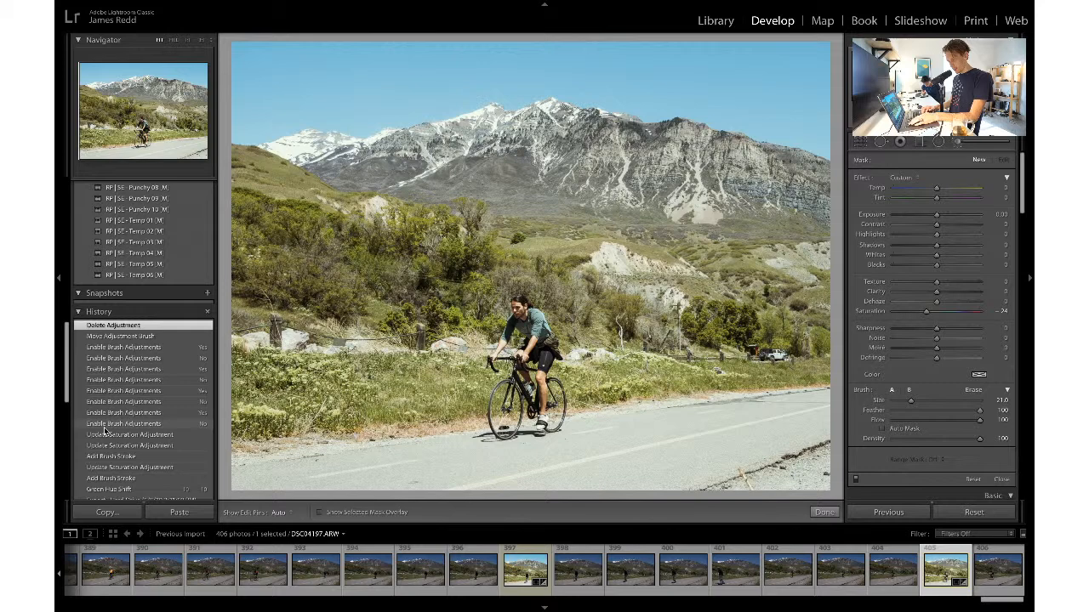
click(136, 432)
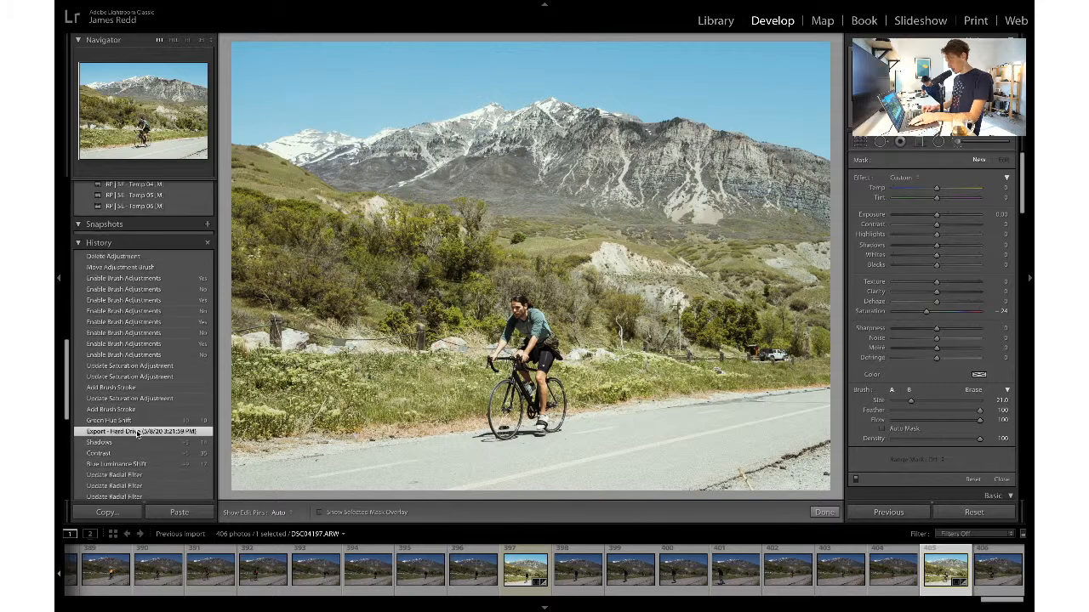
- Open the skateboarder photo DSC04189.ARW and close the adjustment brush to return to the basic adjustments
click(522, 568)
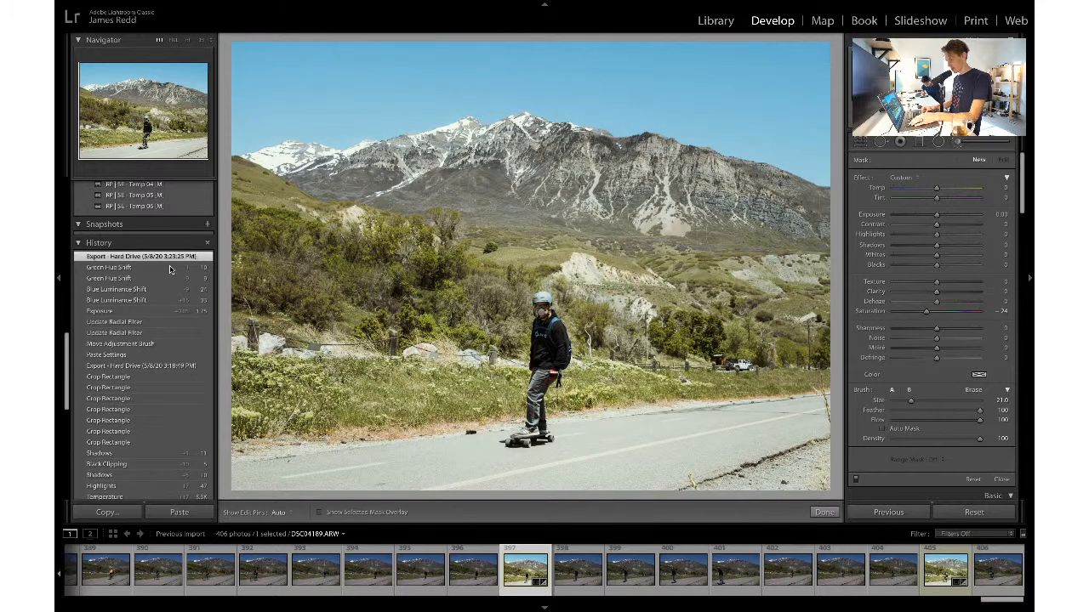
click(958, 144)
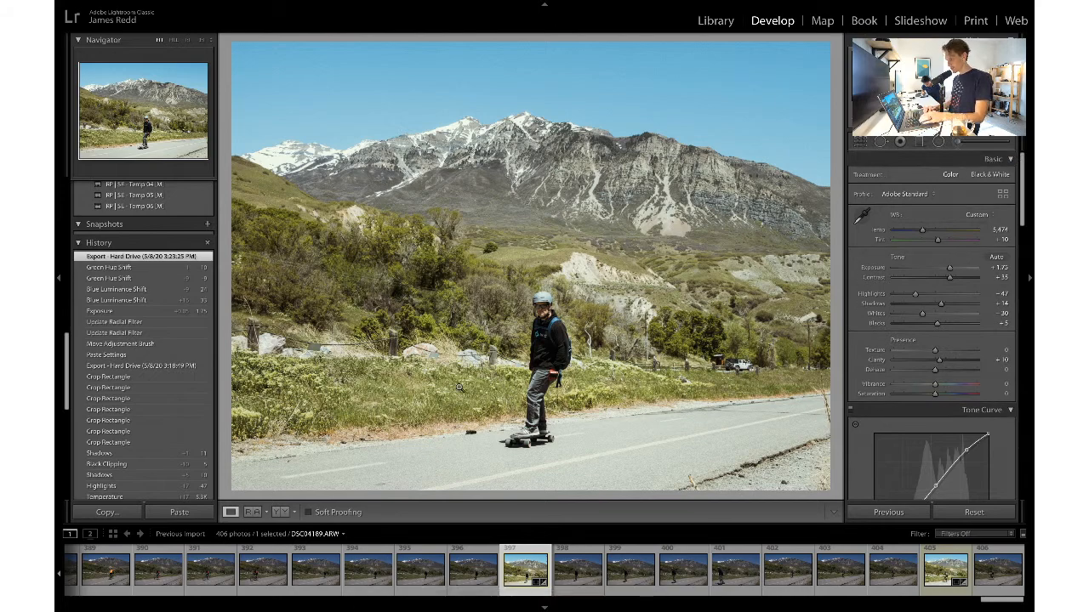
key(ctrl+Left)
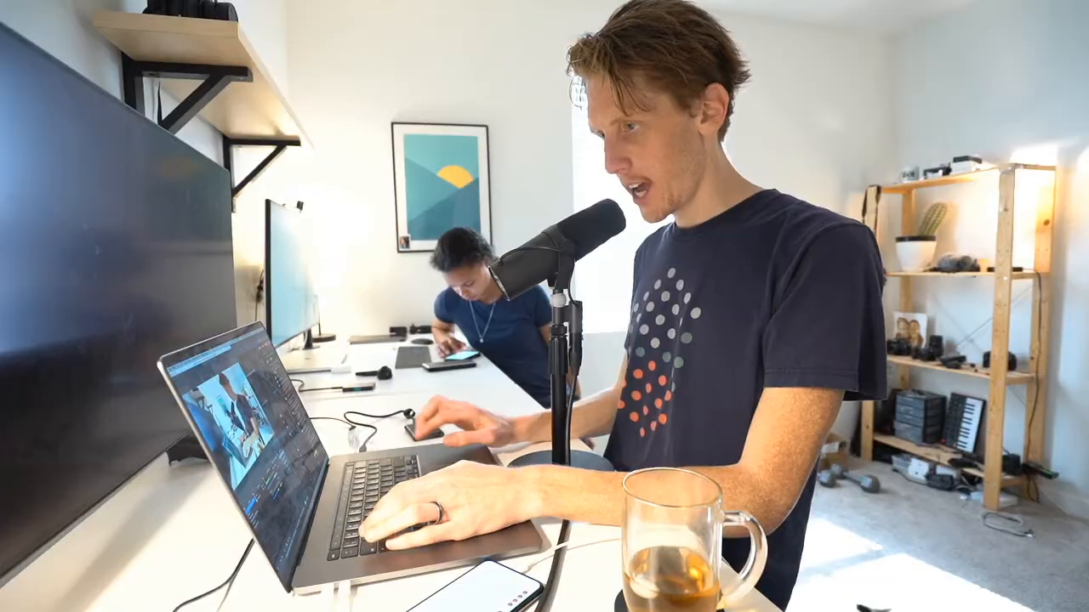